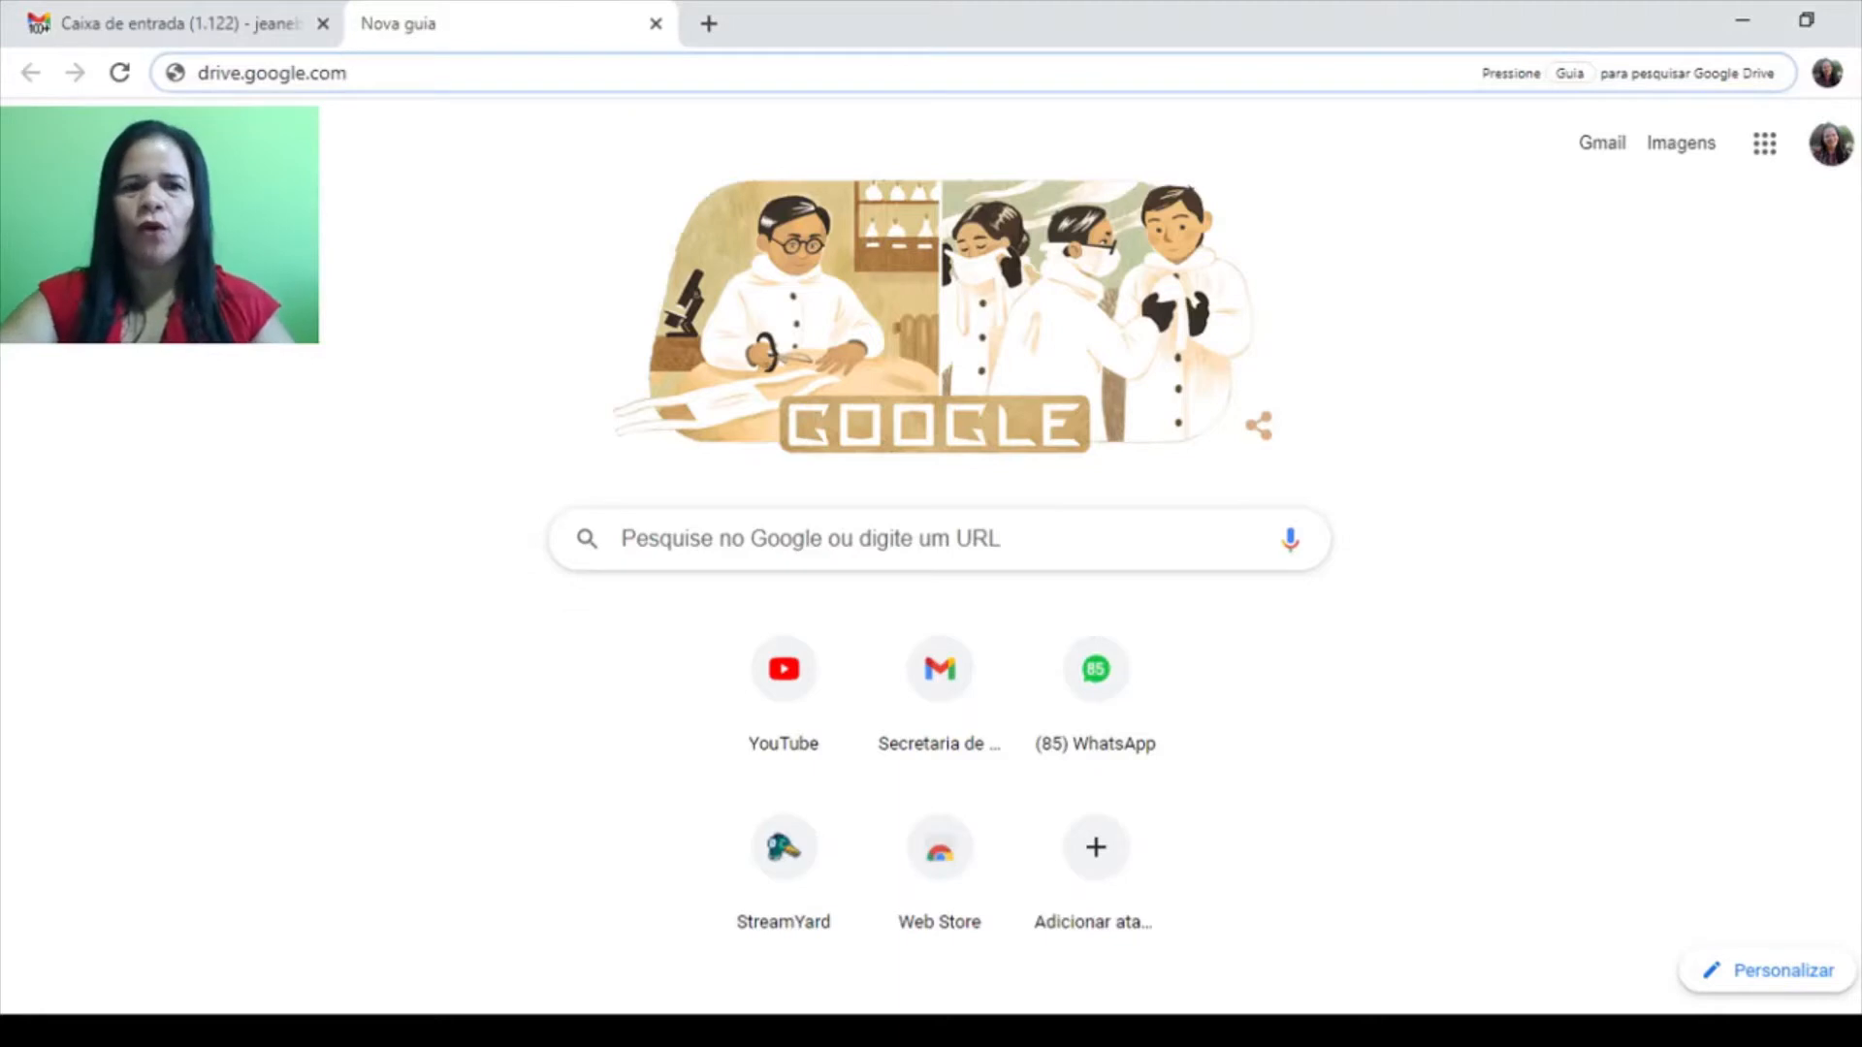
Open Google Drive at drive.google.com and open the Google Sheets template gallery for creating a spreadsheet from a template
key(Return)
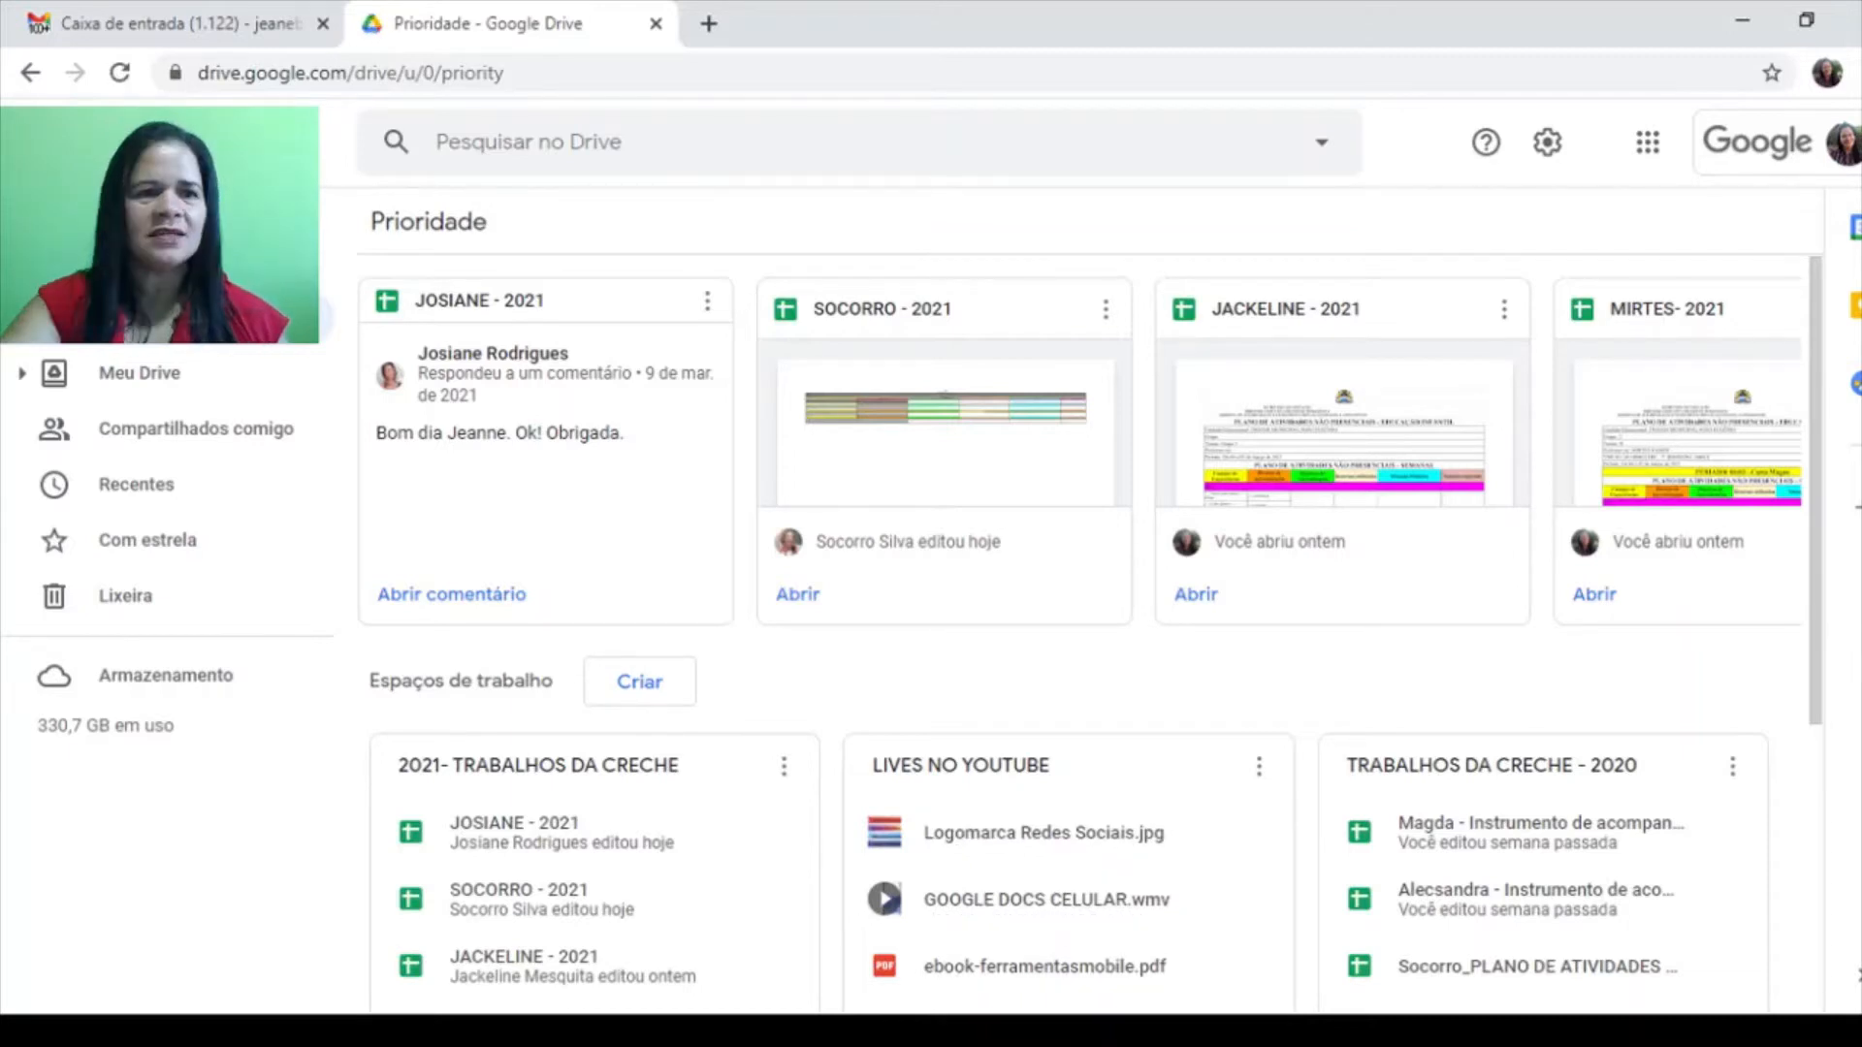
click(85, 237)
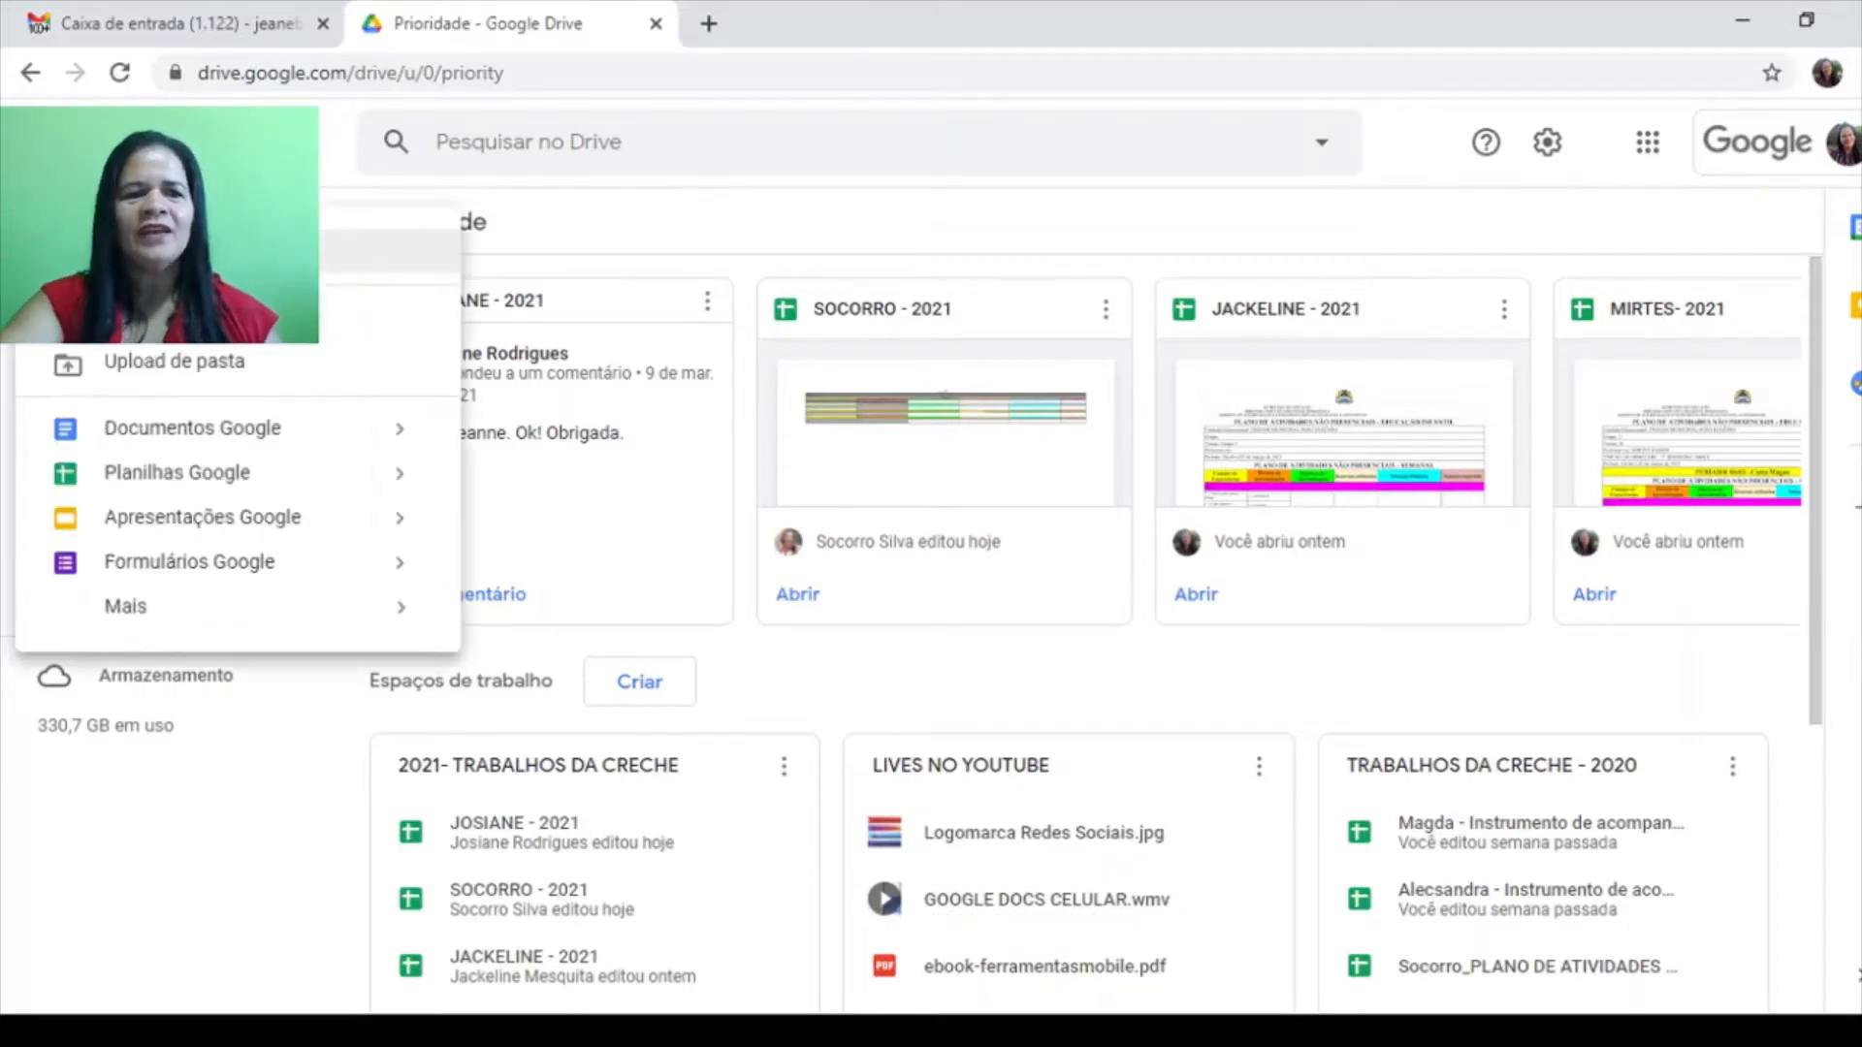
click(276, 480)
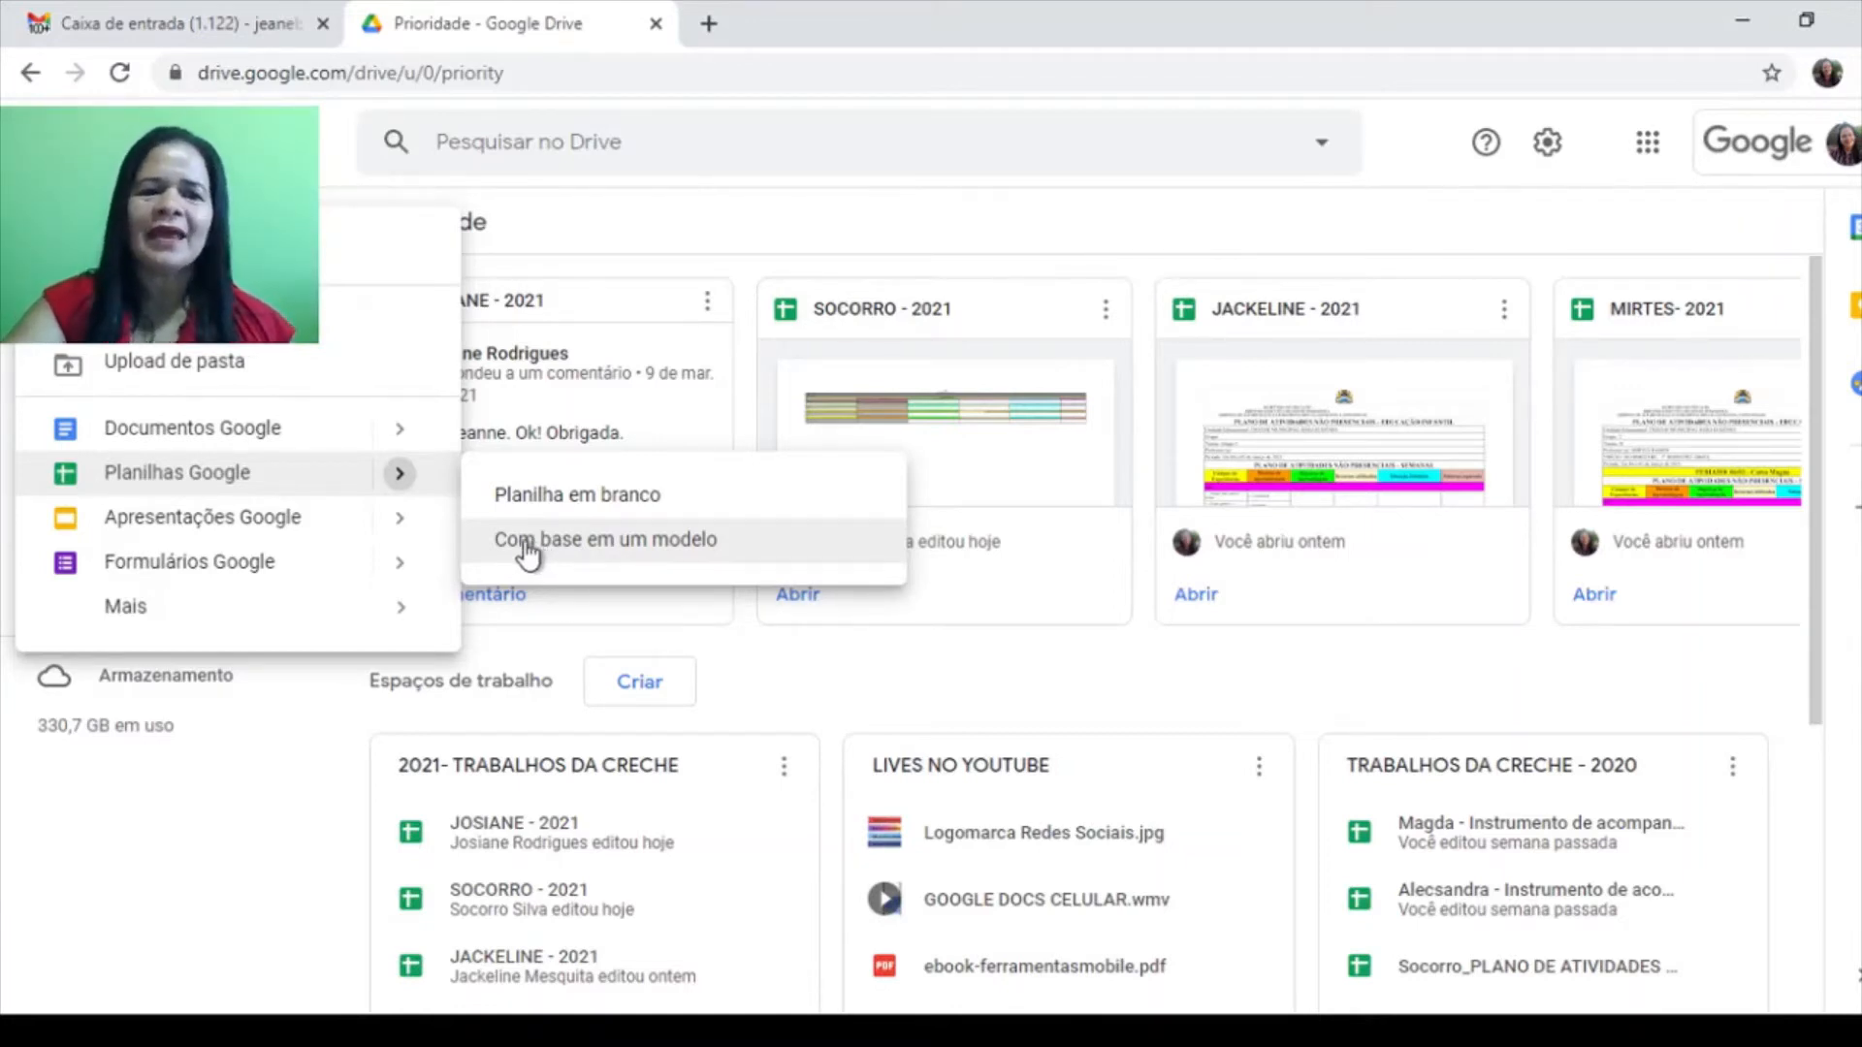
click(529, 551)
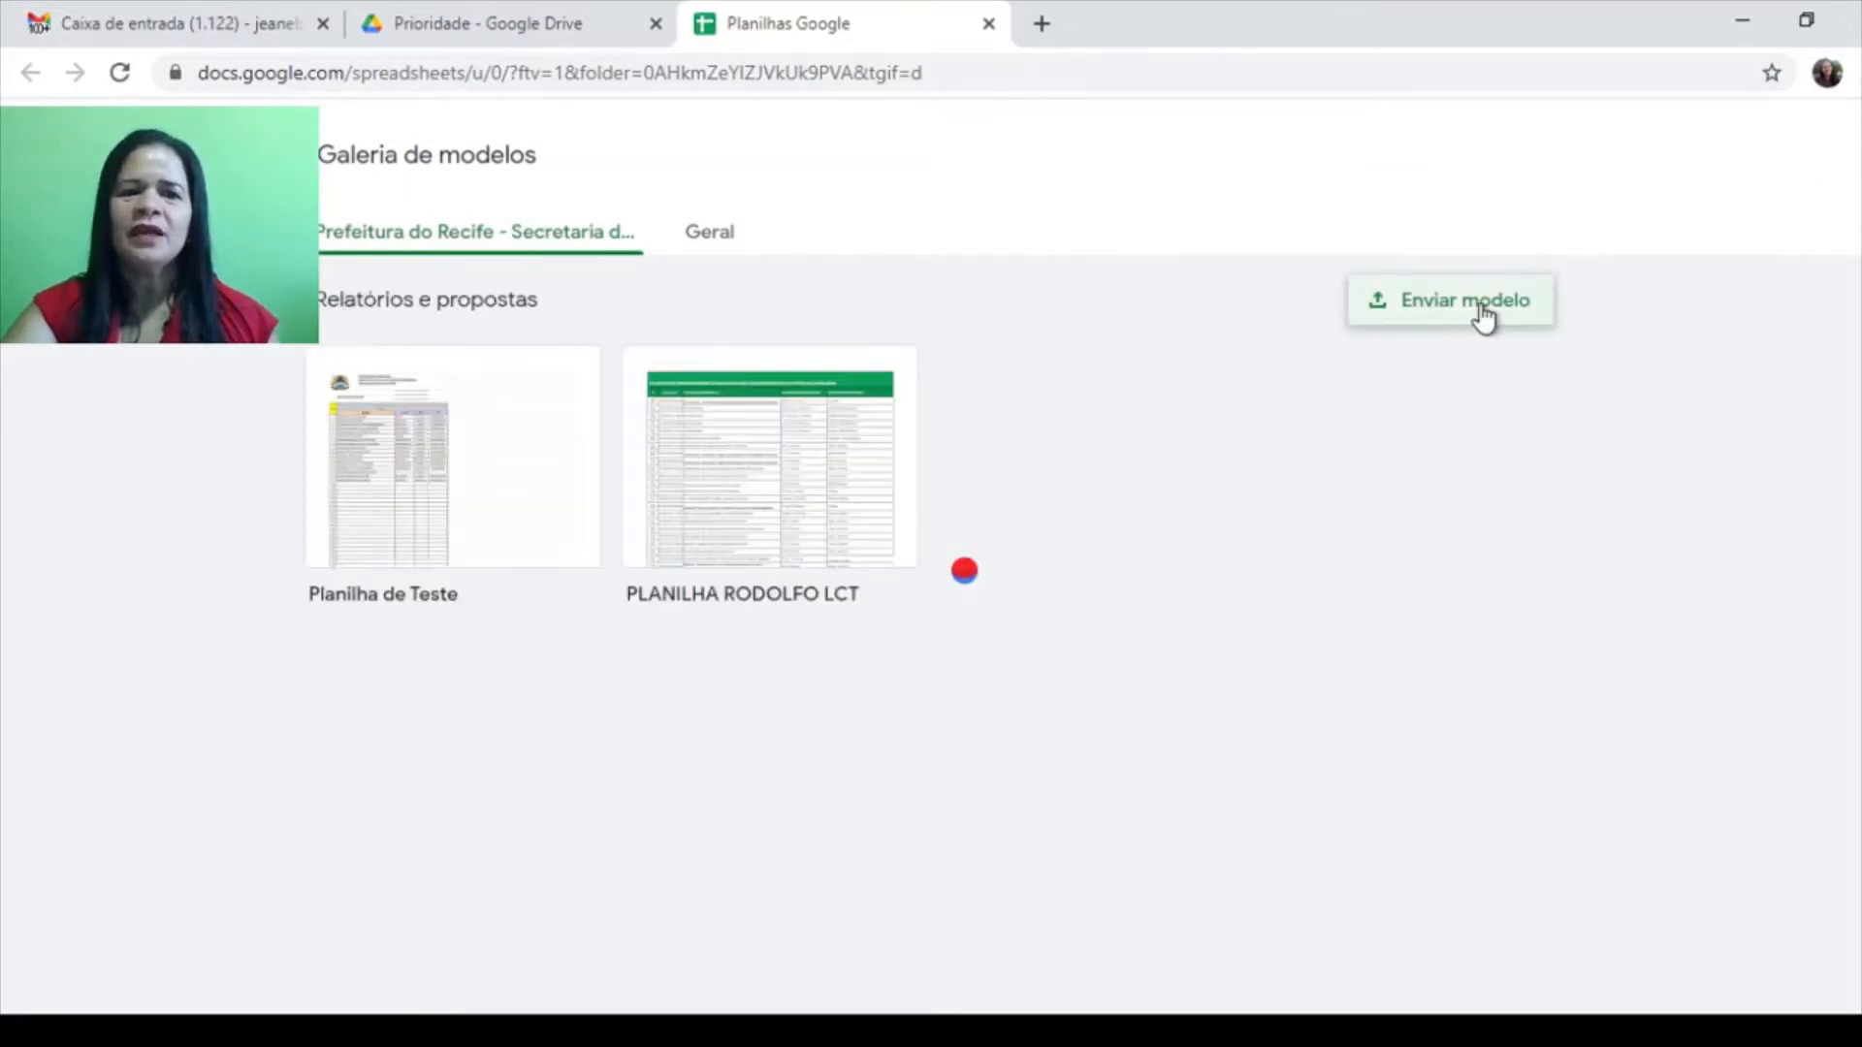
Browse the general (Geral) spreadsheet templates, examining the education, personal, work and project management categories
click(717, 242)
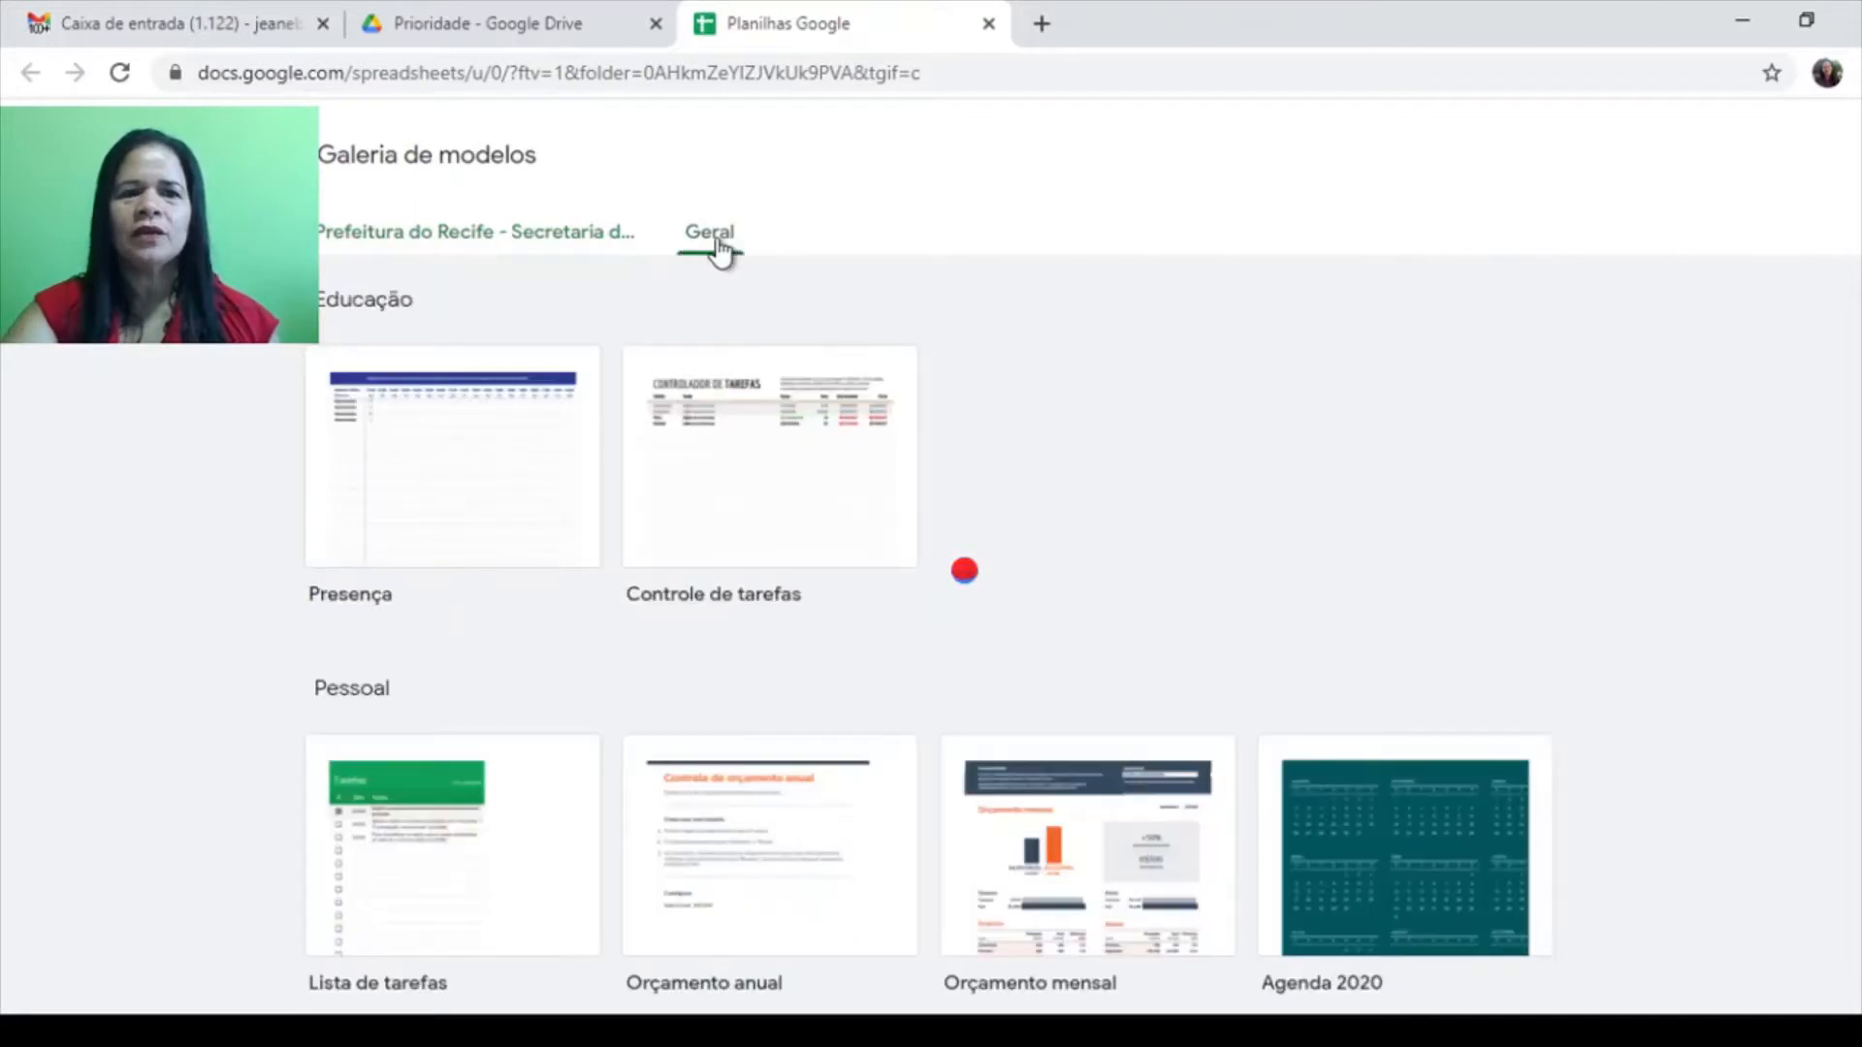
scroll(1519, 478, down, 1)
scroll(1513, 483, down, 2)
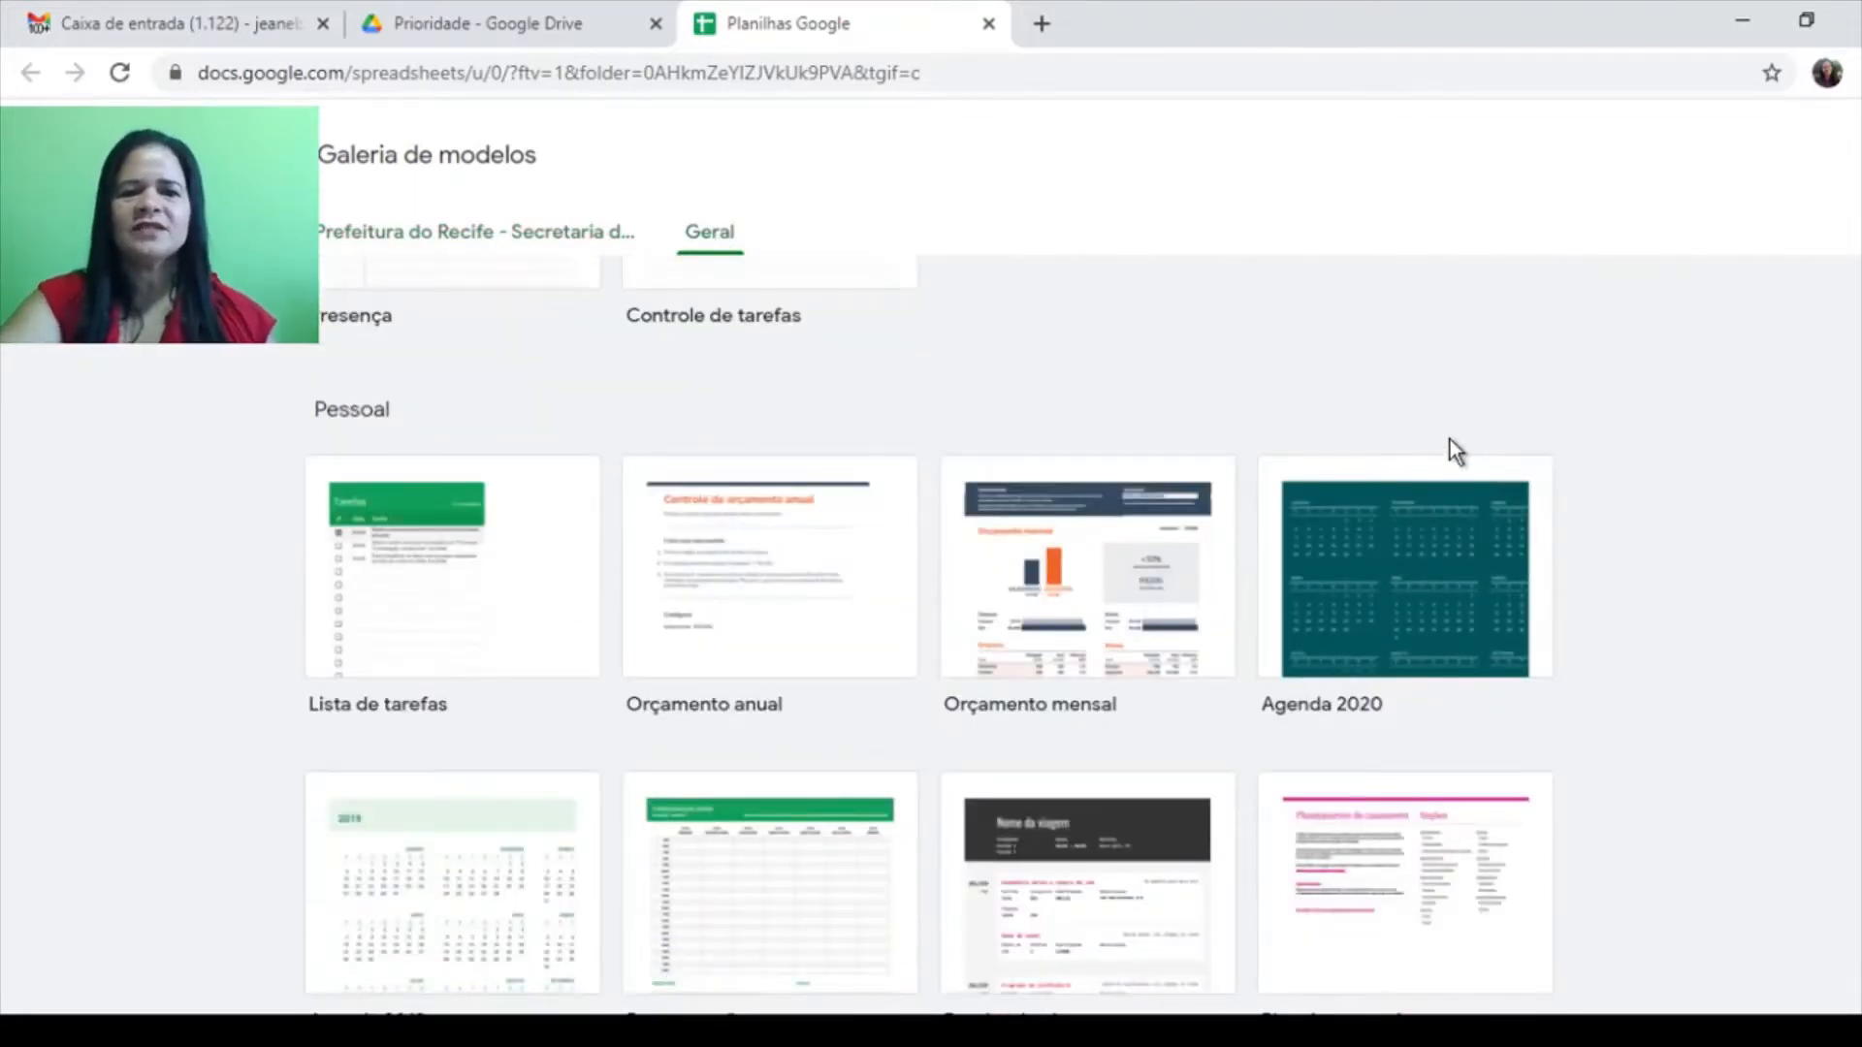
scroll(1439, 445, down, 4)
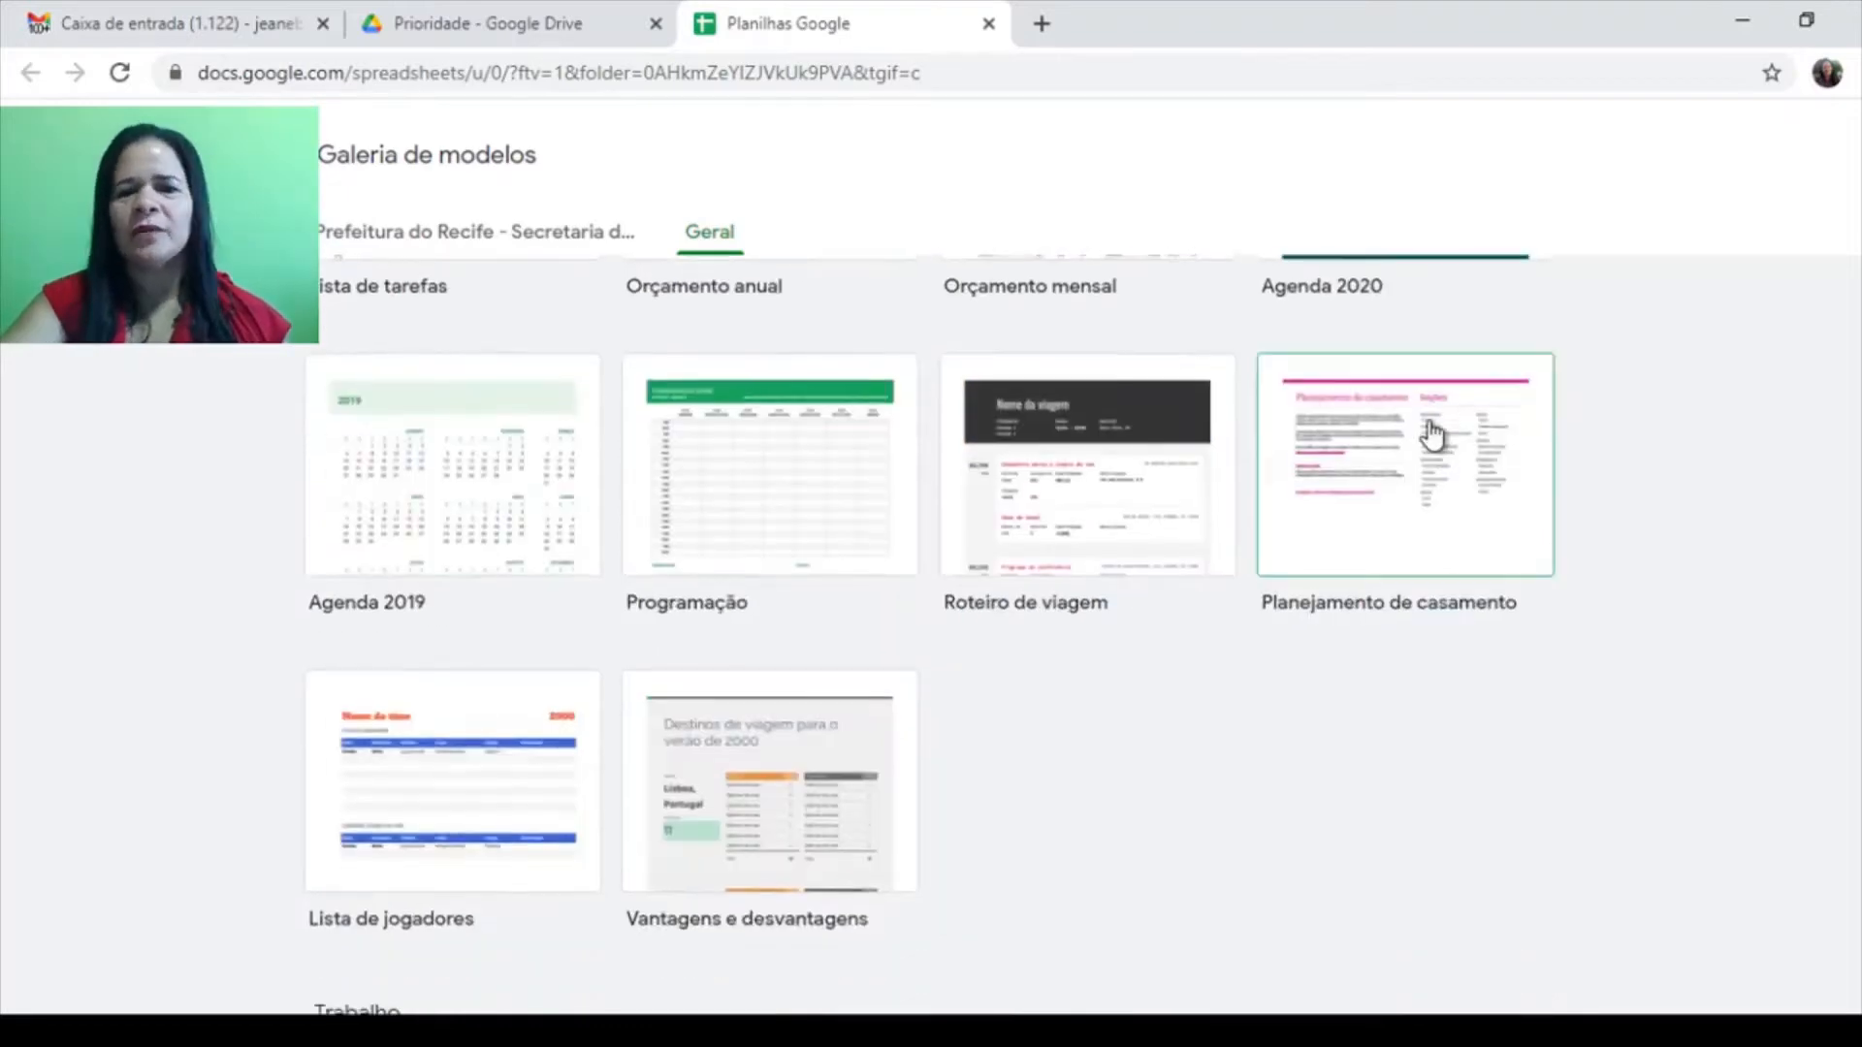
scroll(1400, 449, up, 2)
scroll(1387, 463, down, 3)
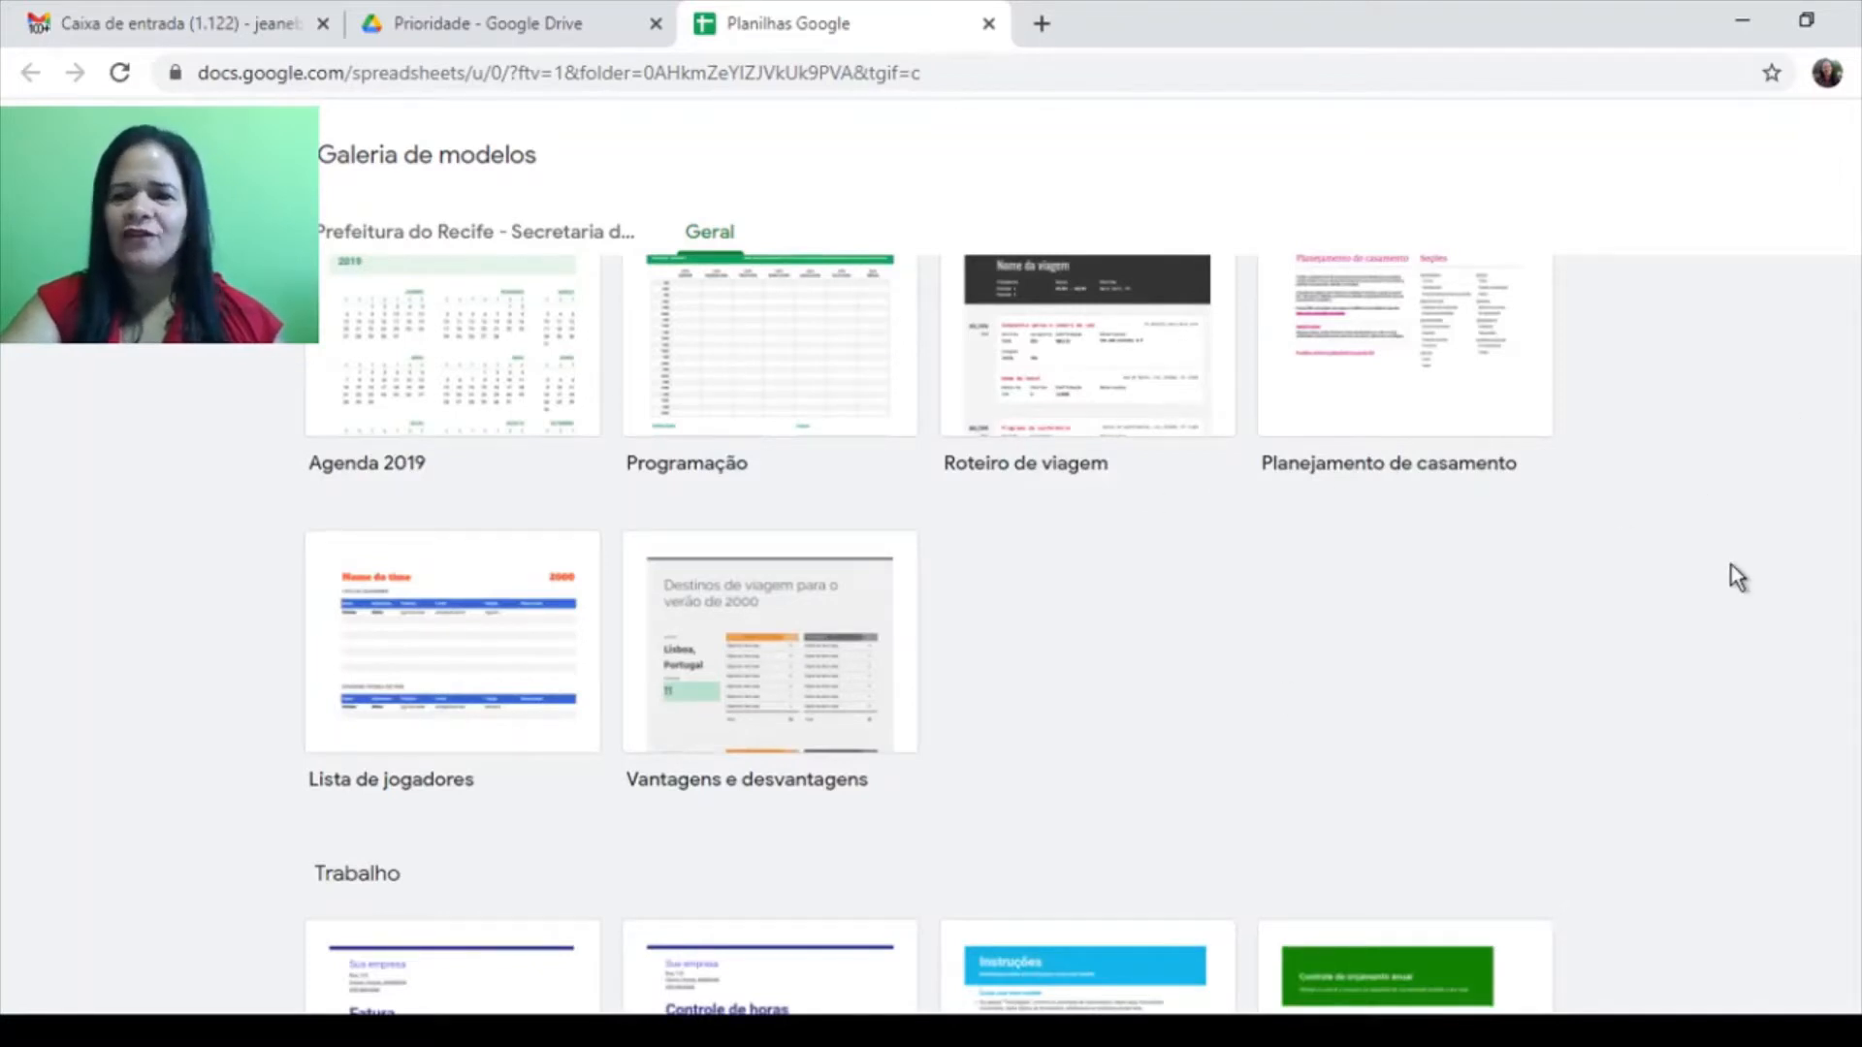
scroll(1731, 564, down, 2)
scroll(1728, 556, down, 2)
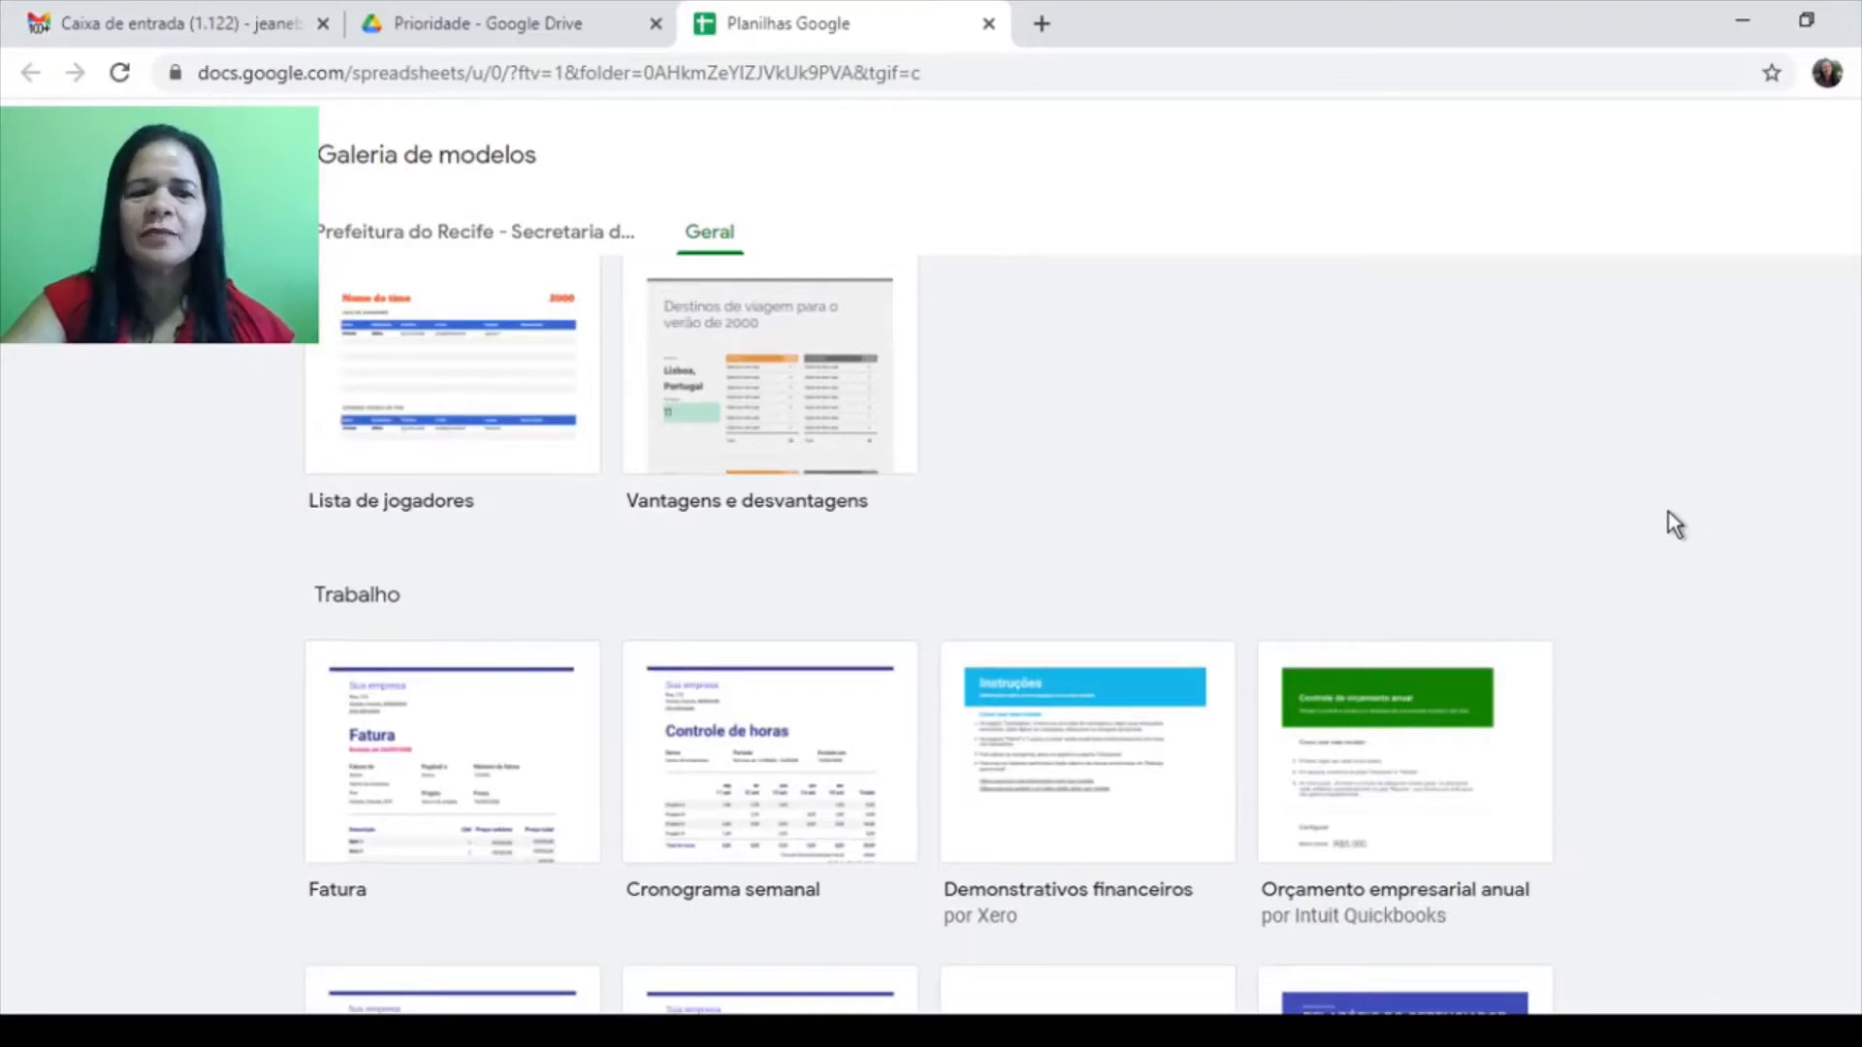
scroll(1668, 514, down, 2)
scroll(1660, 511, down, 4)
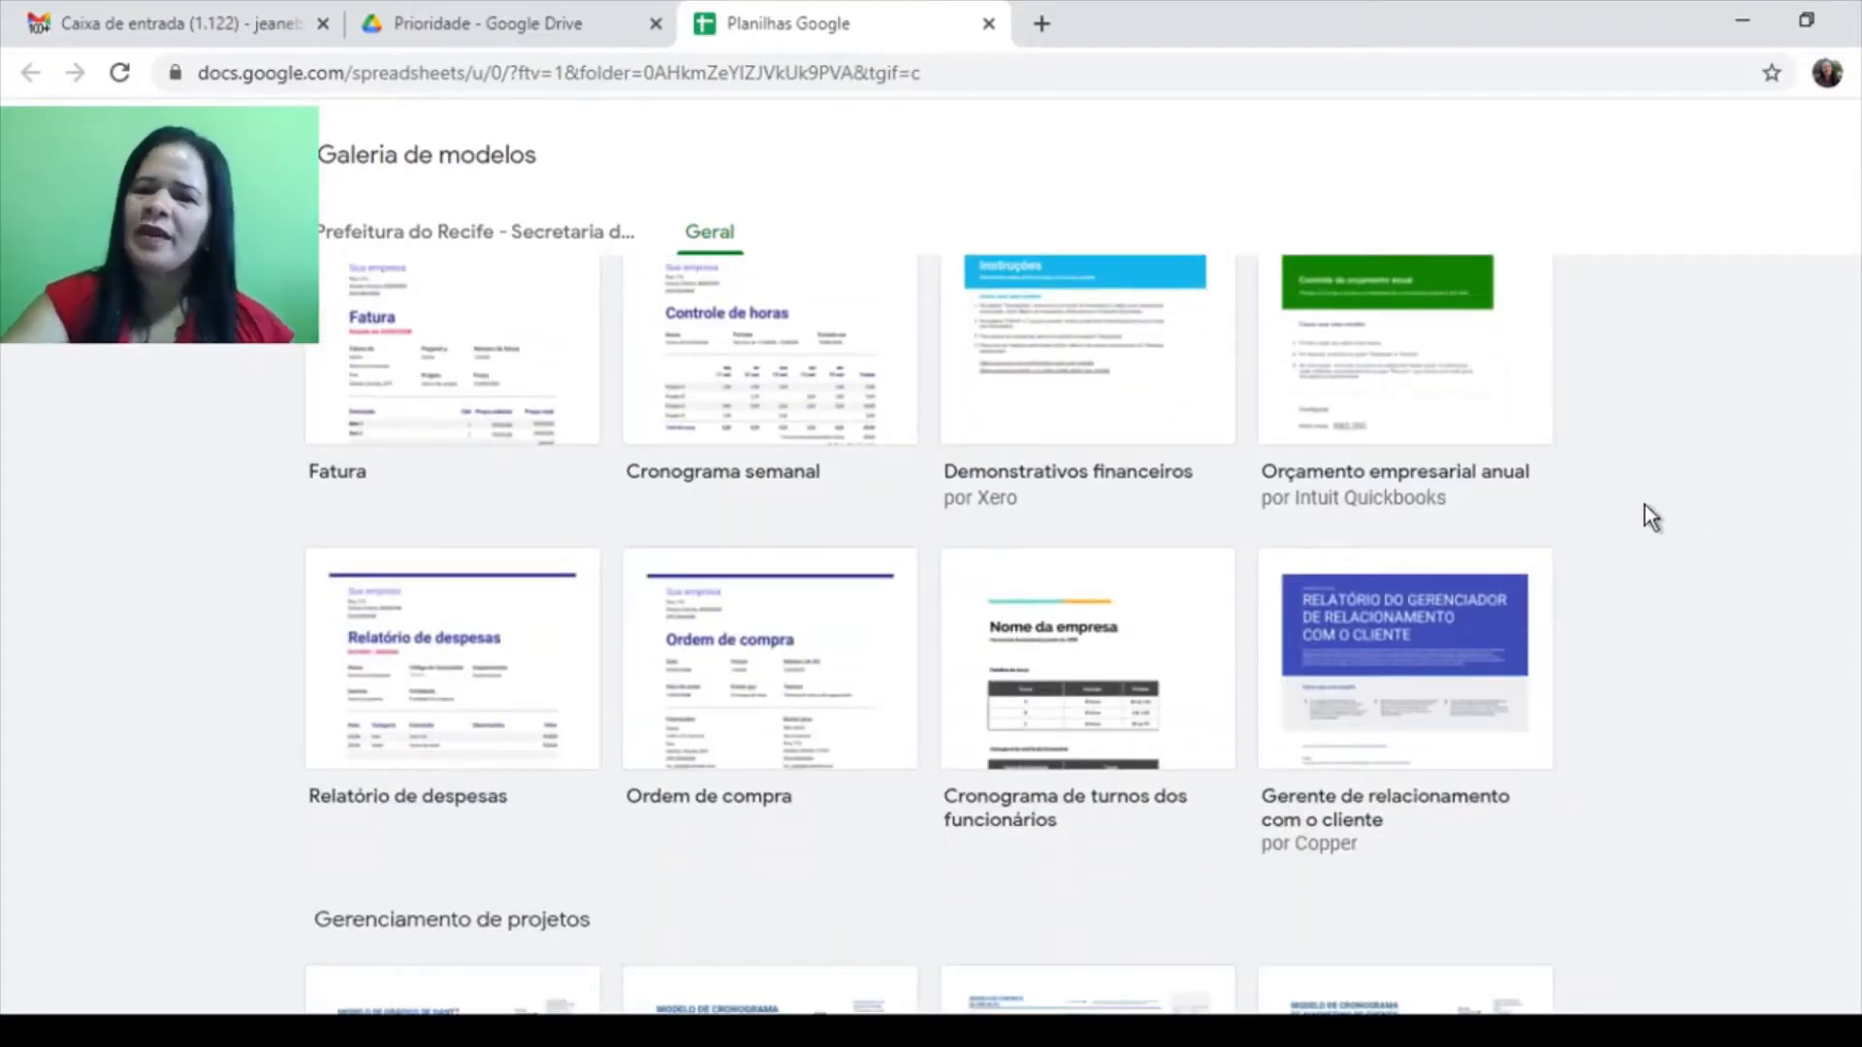
scroll(1645, 502, up, 2)
scroll(1629, 484, up, 20)
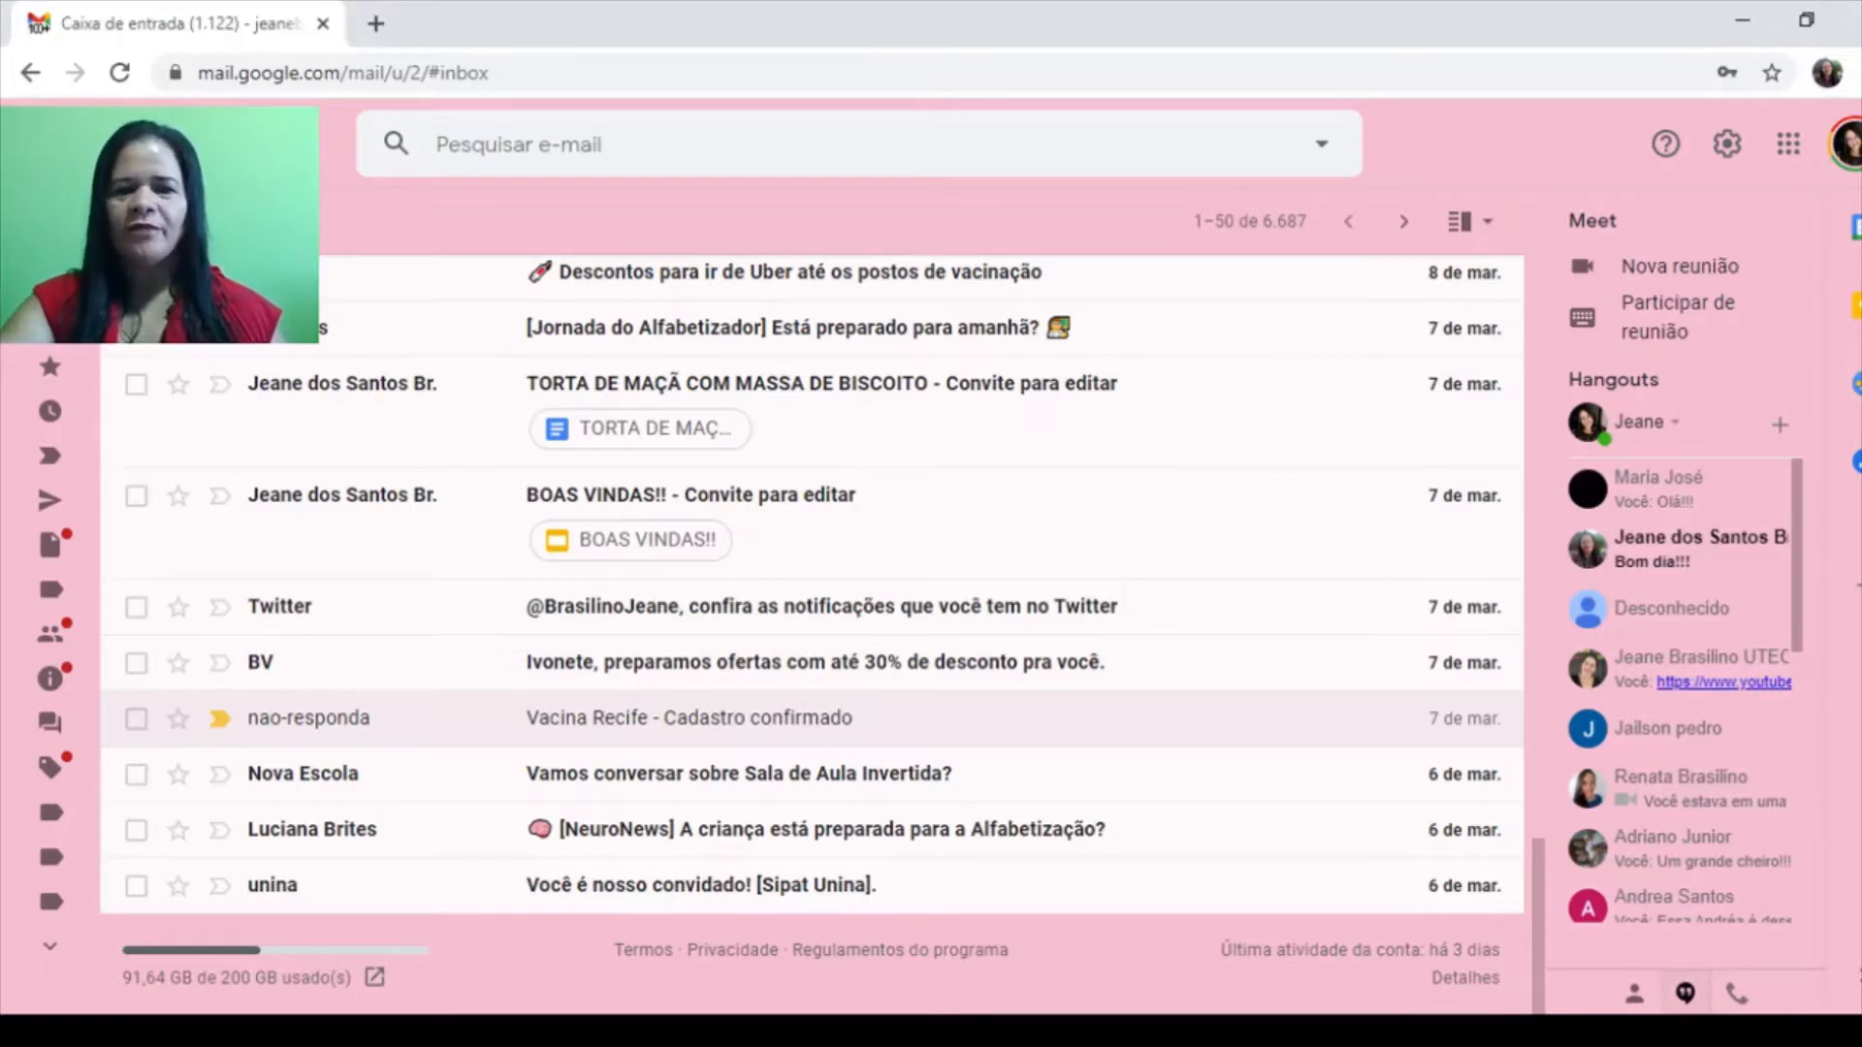
Open Google Sheets from the Gmail account's Google apps and create a blank spreadsheet
click(1790, 151)
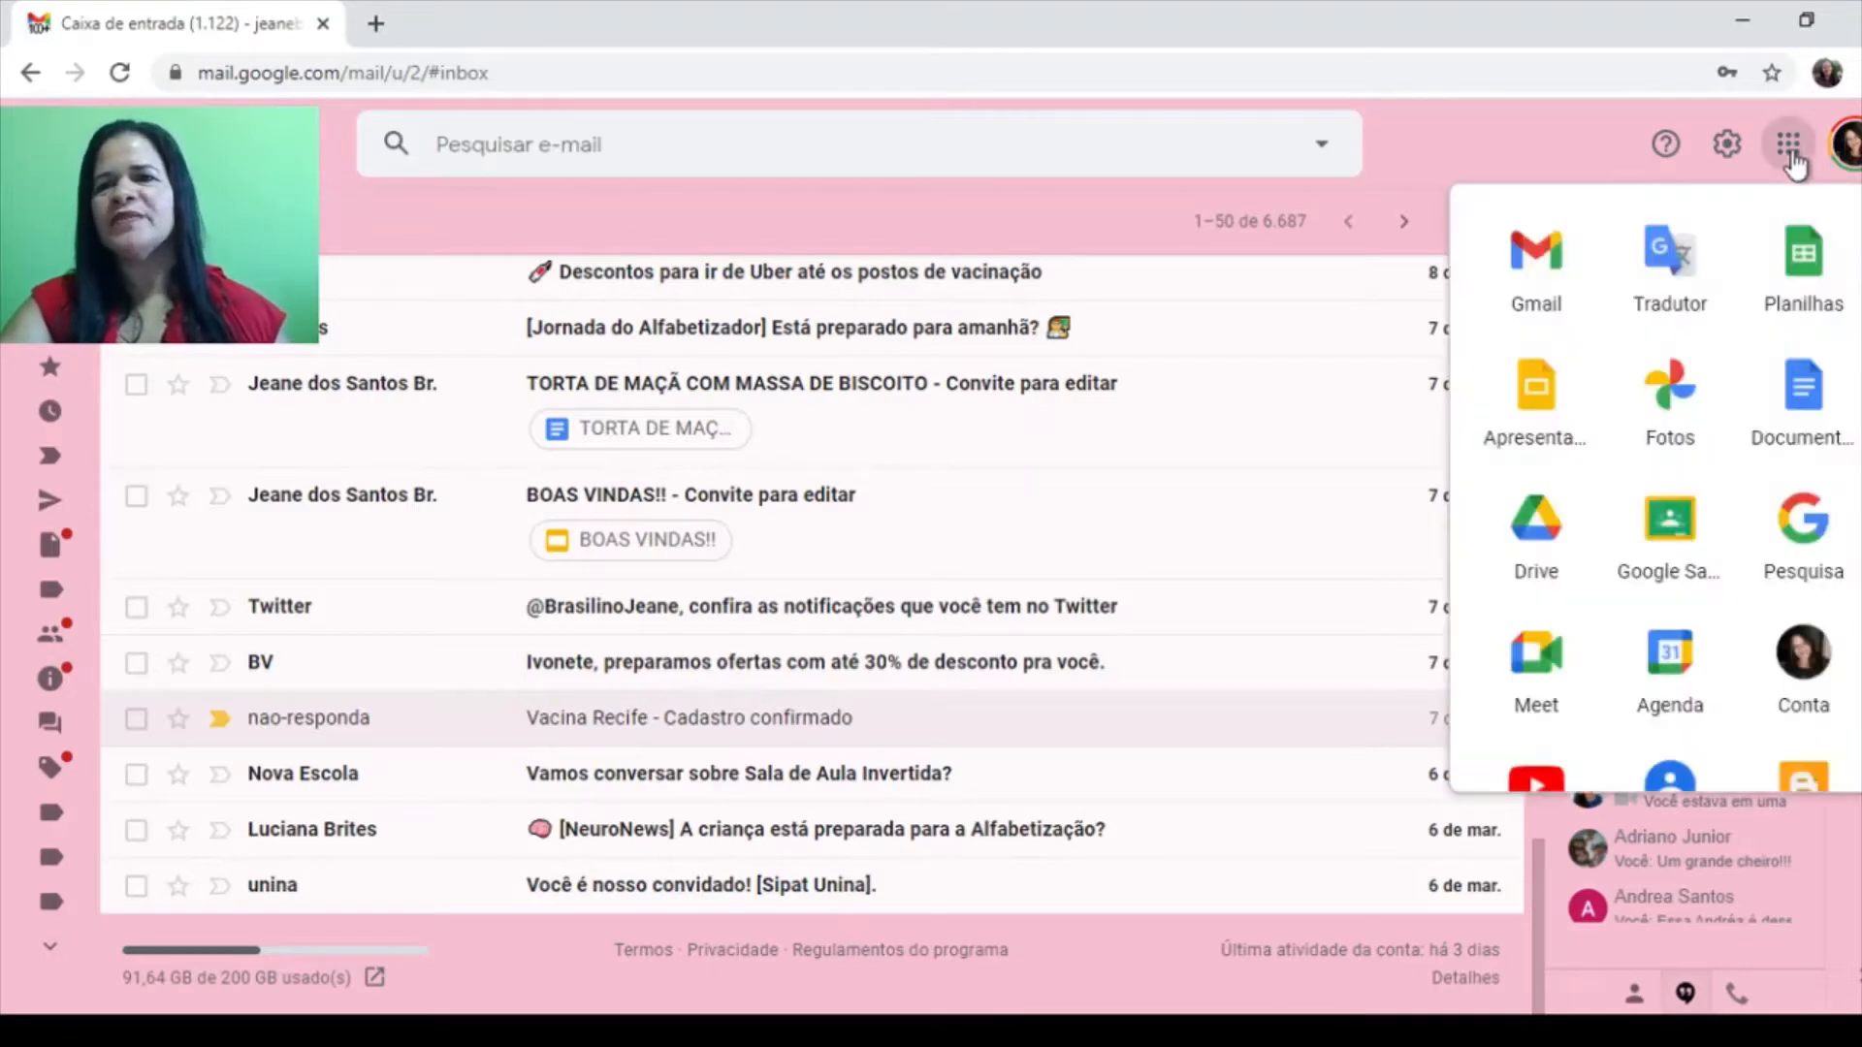
click(1806, 264)
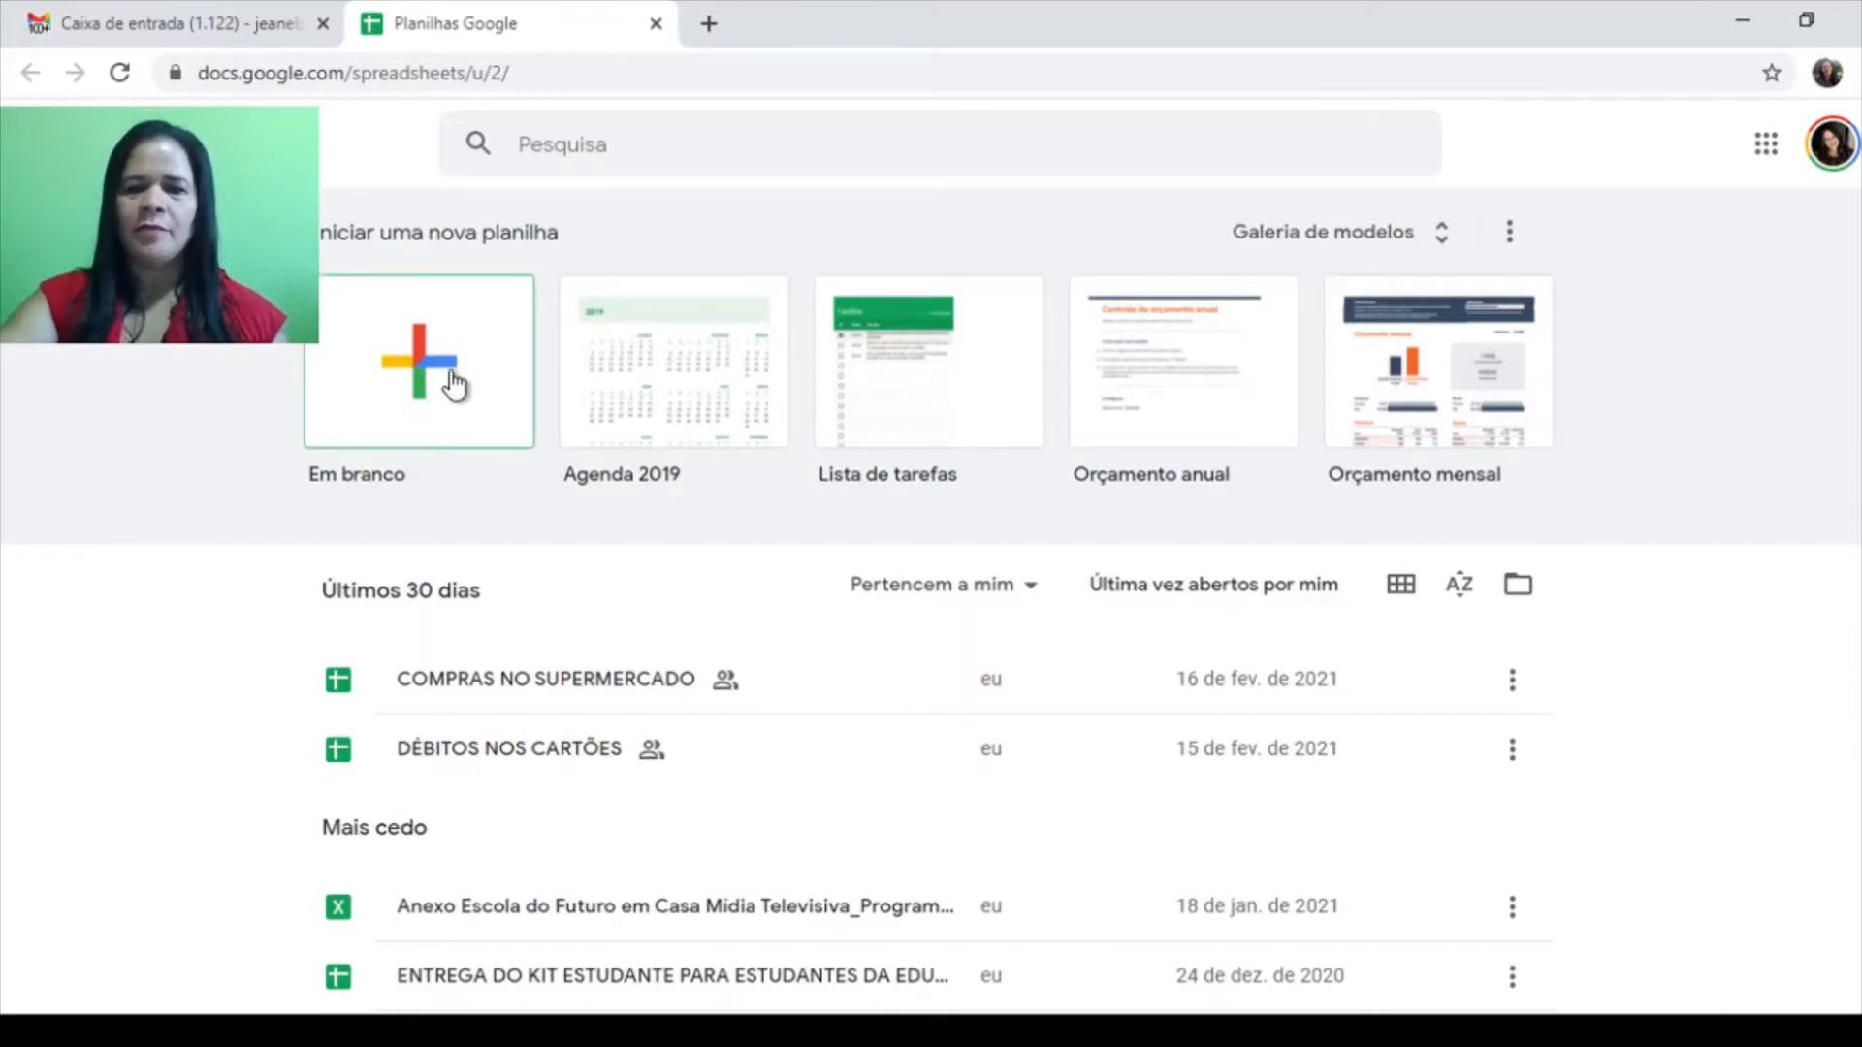
click(405, 366)
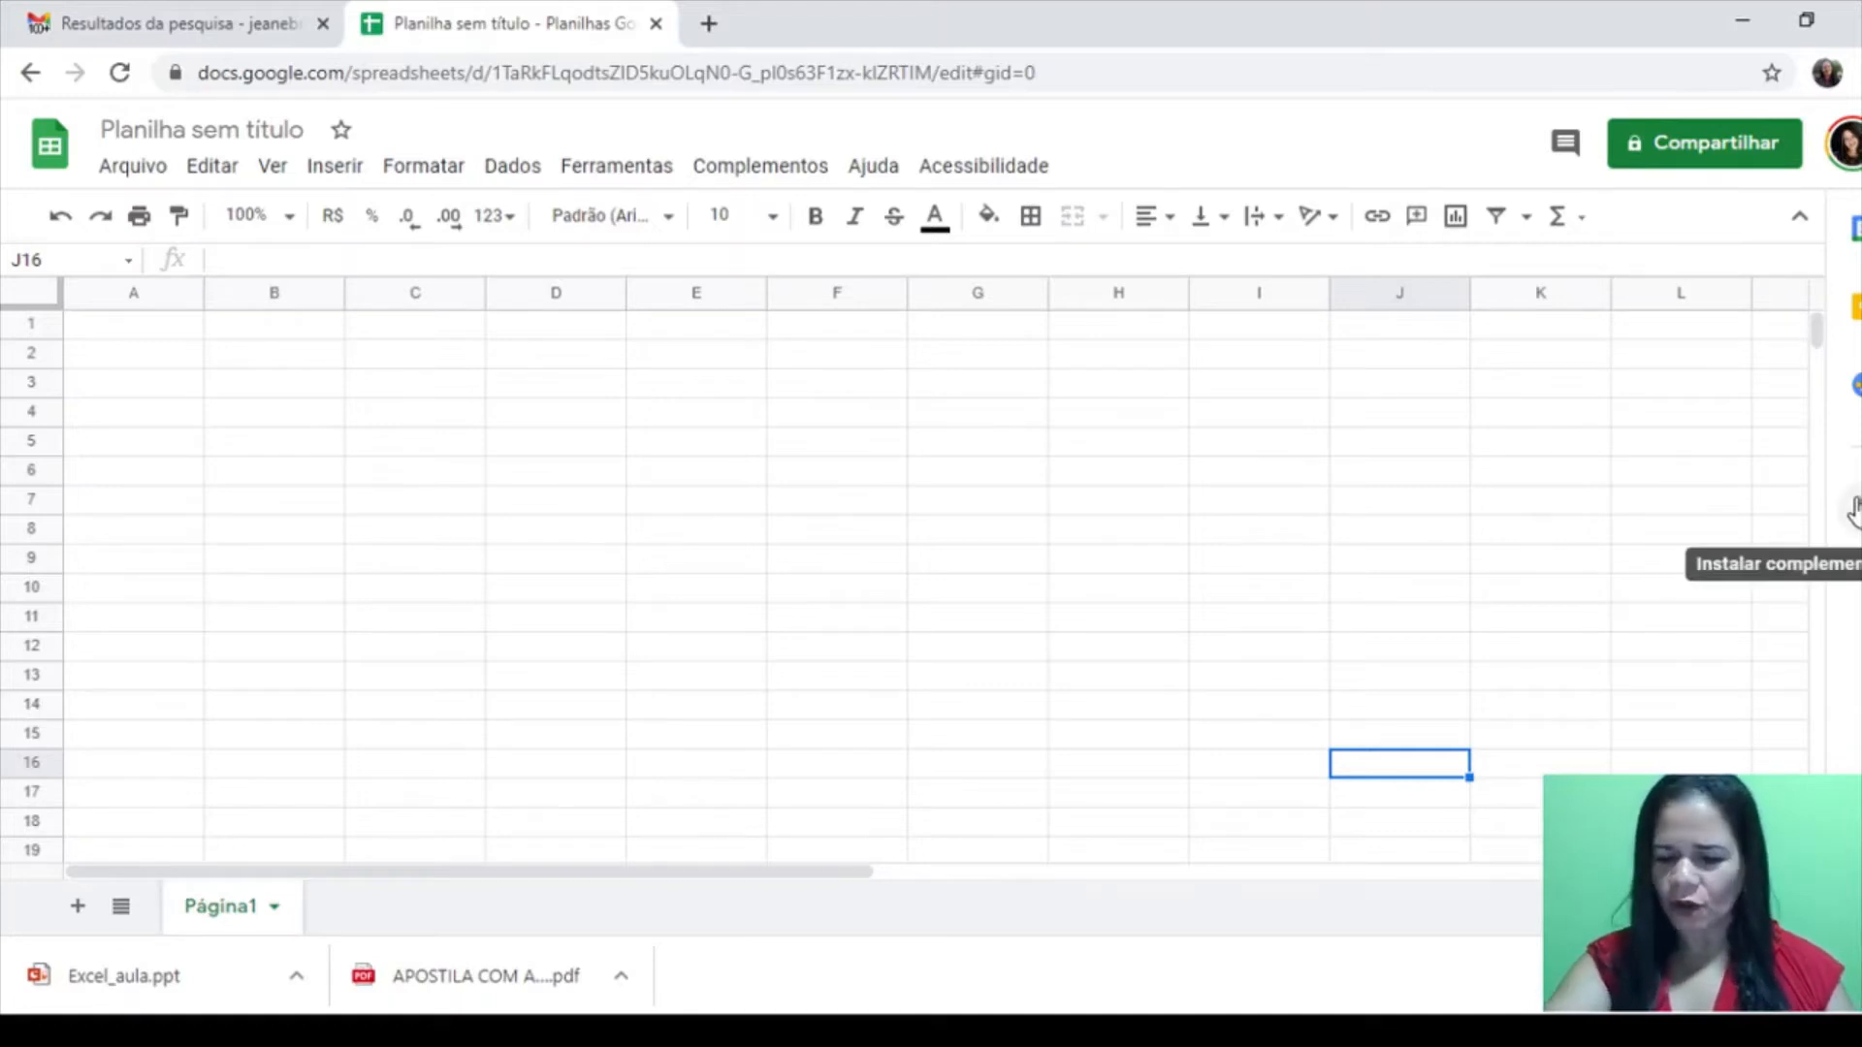
click(136, 330)
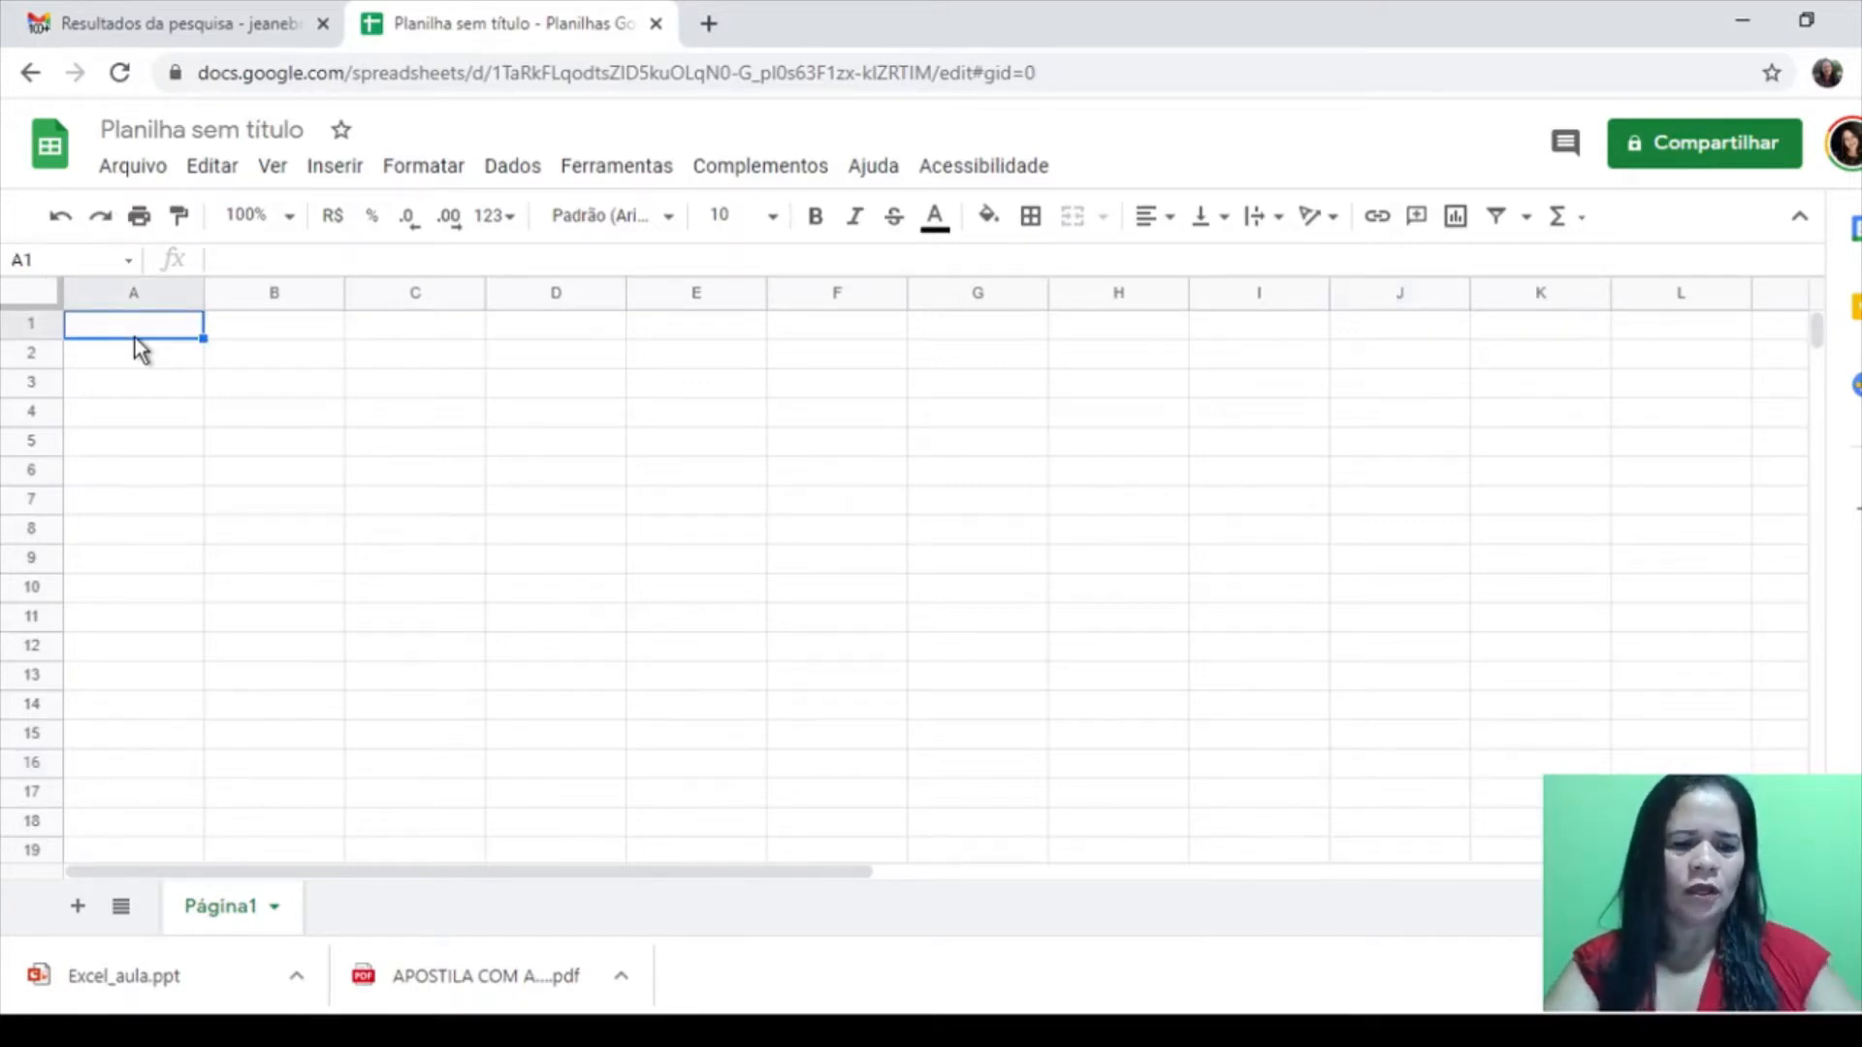
text(d)
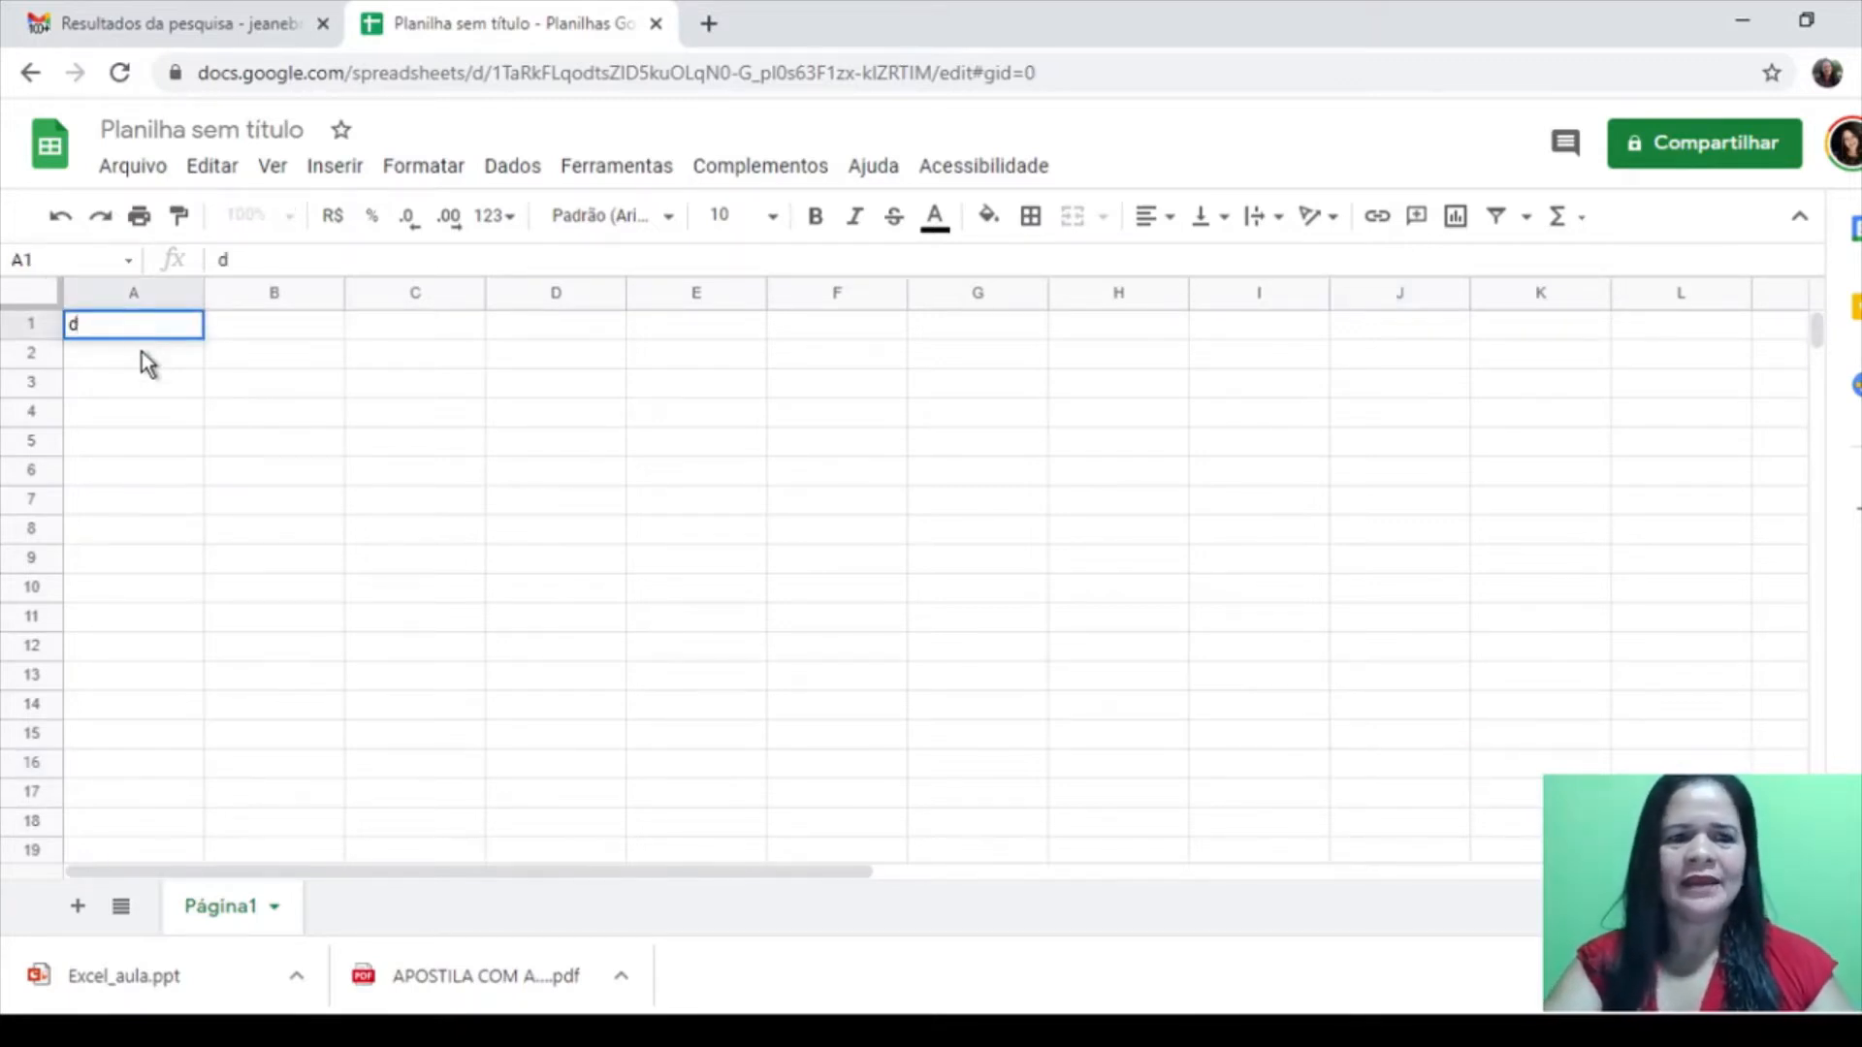
key(Return)
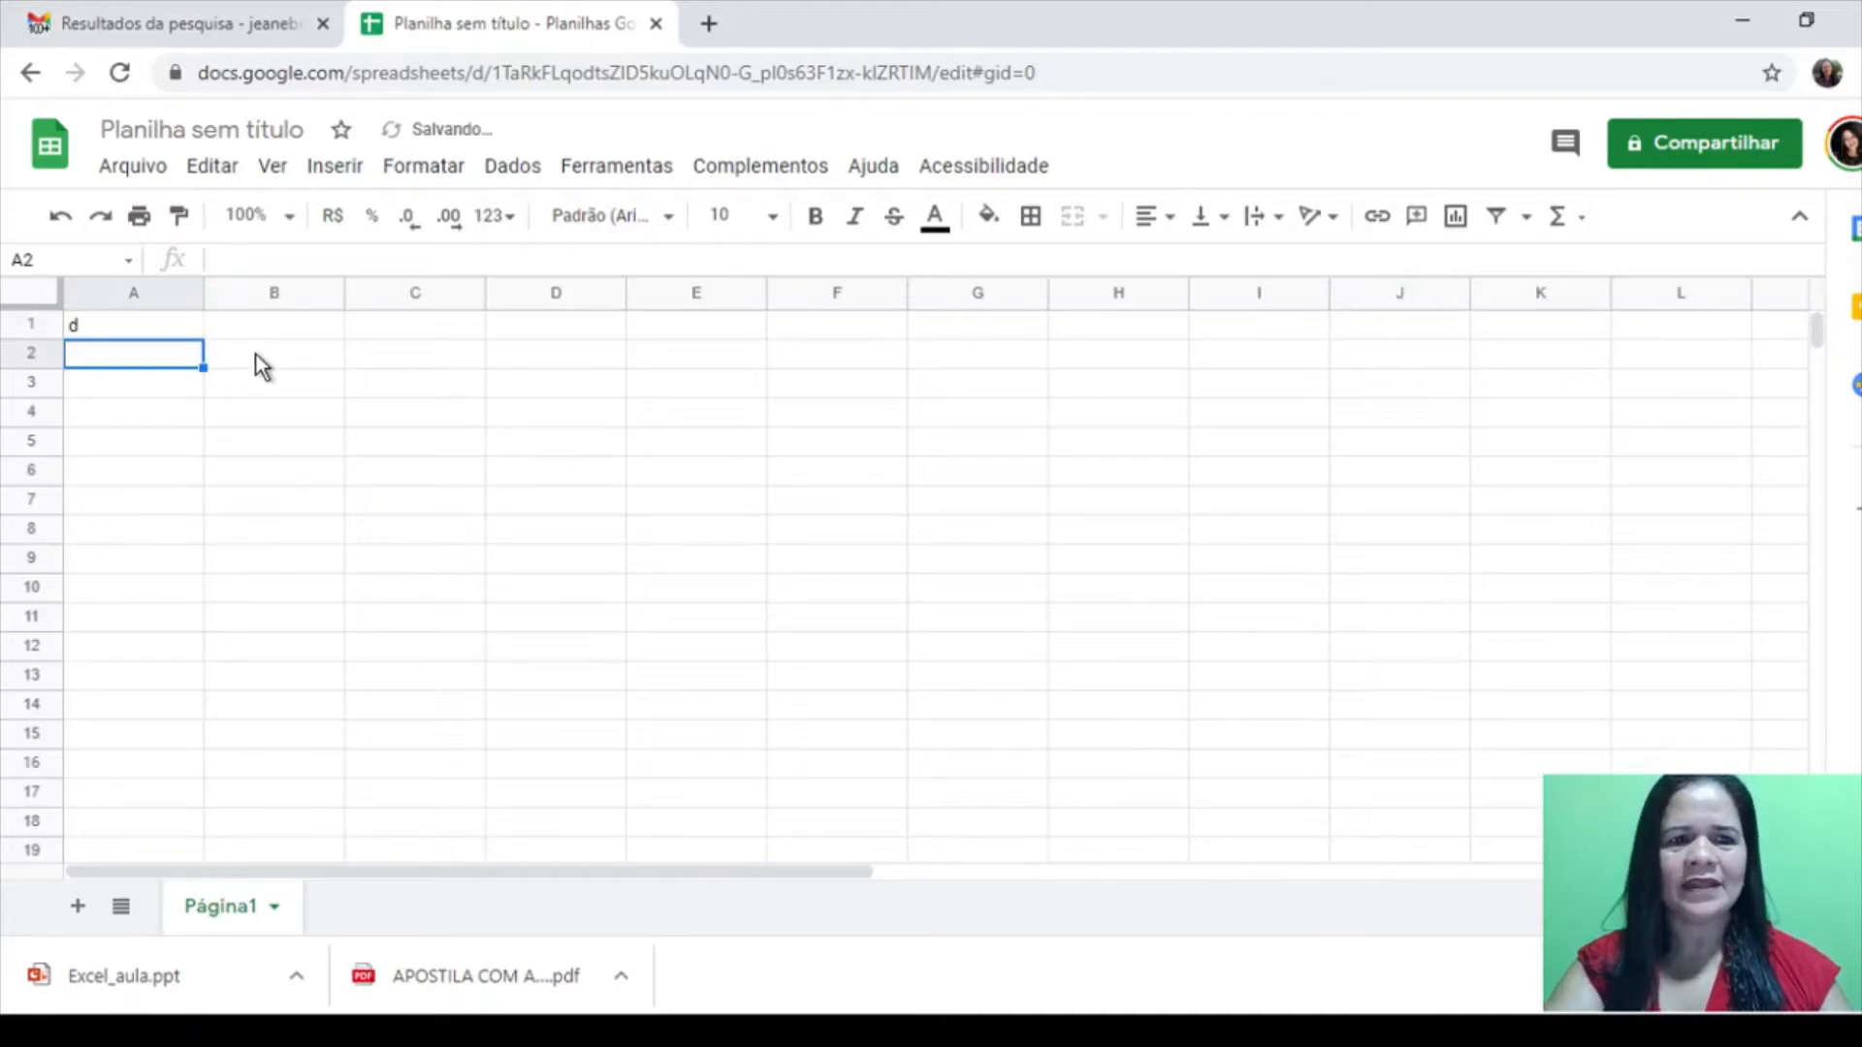
click(258, 330)
click(136, 340)
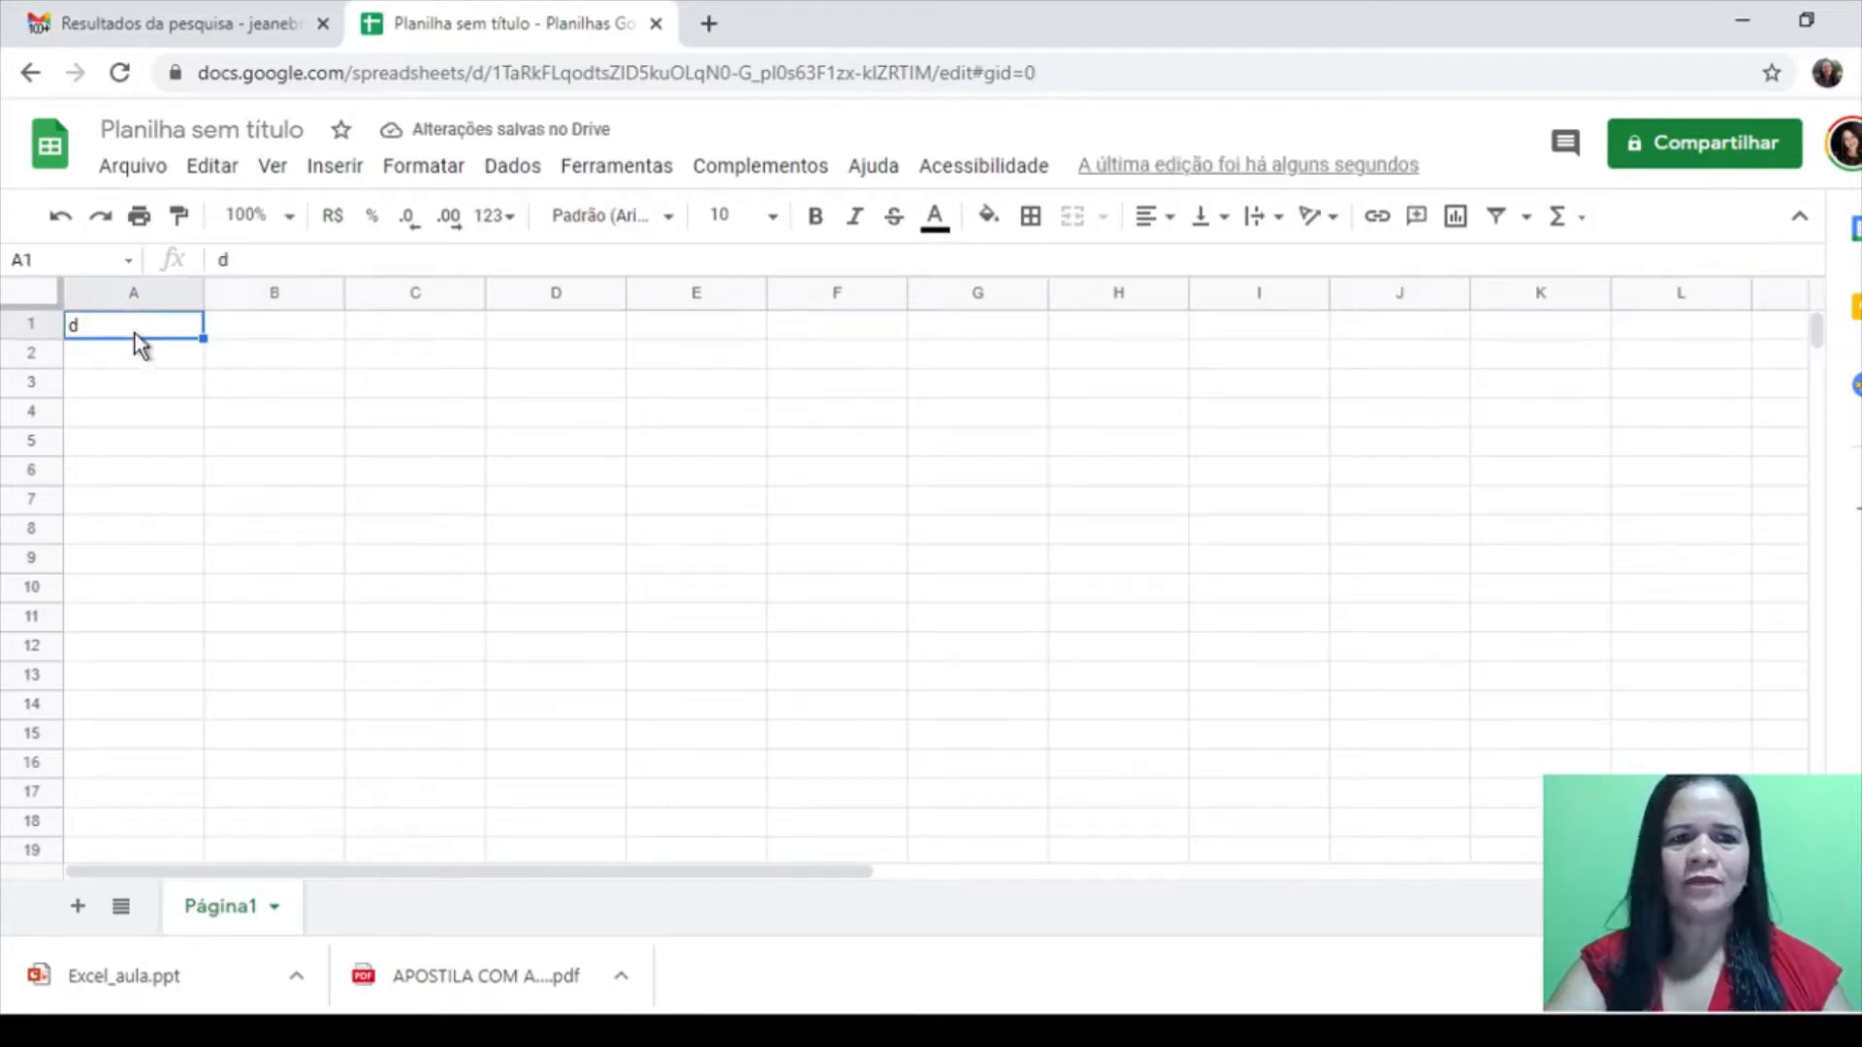
key(Delete)
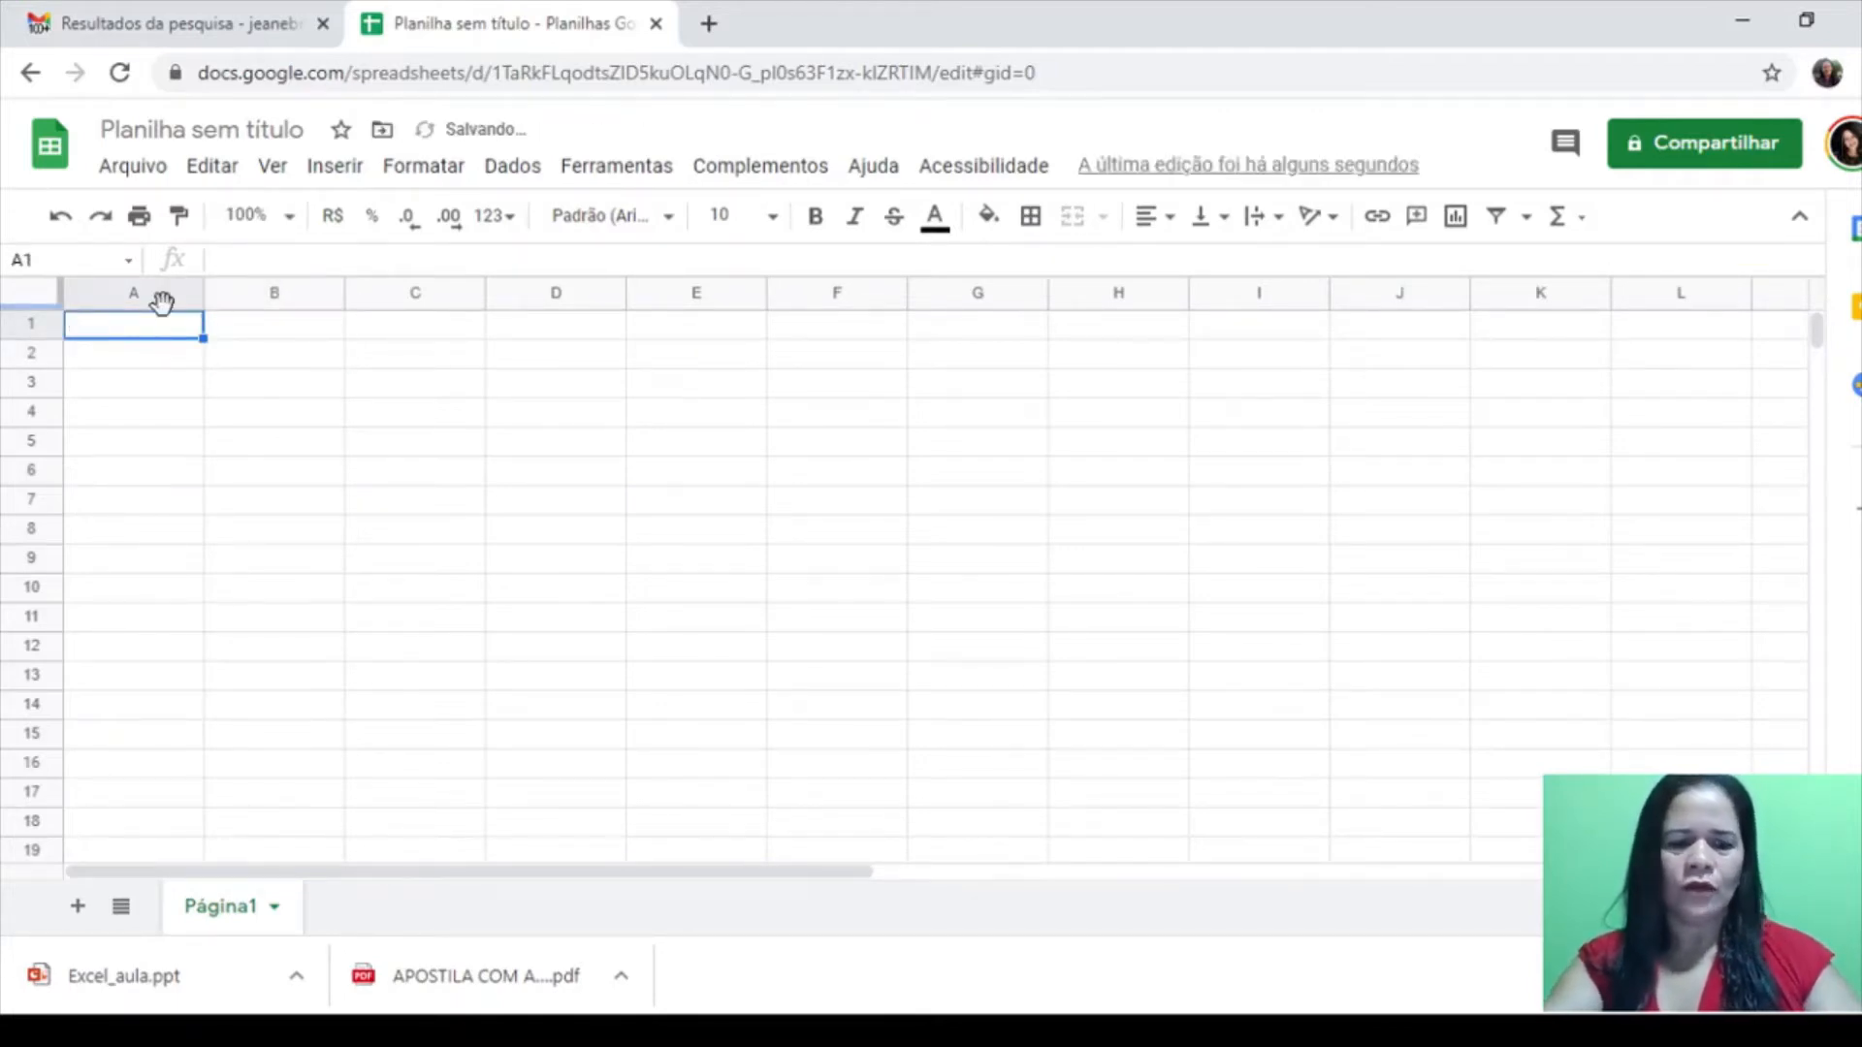
Enter ddddddddddd in cell A1 and a run of about twenty f letters in cell A2
text(dddddddddd)
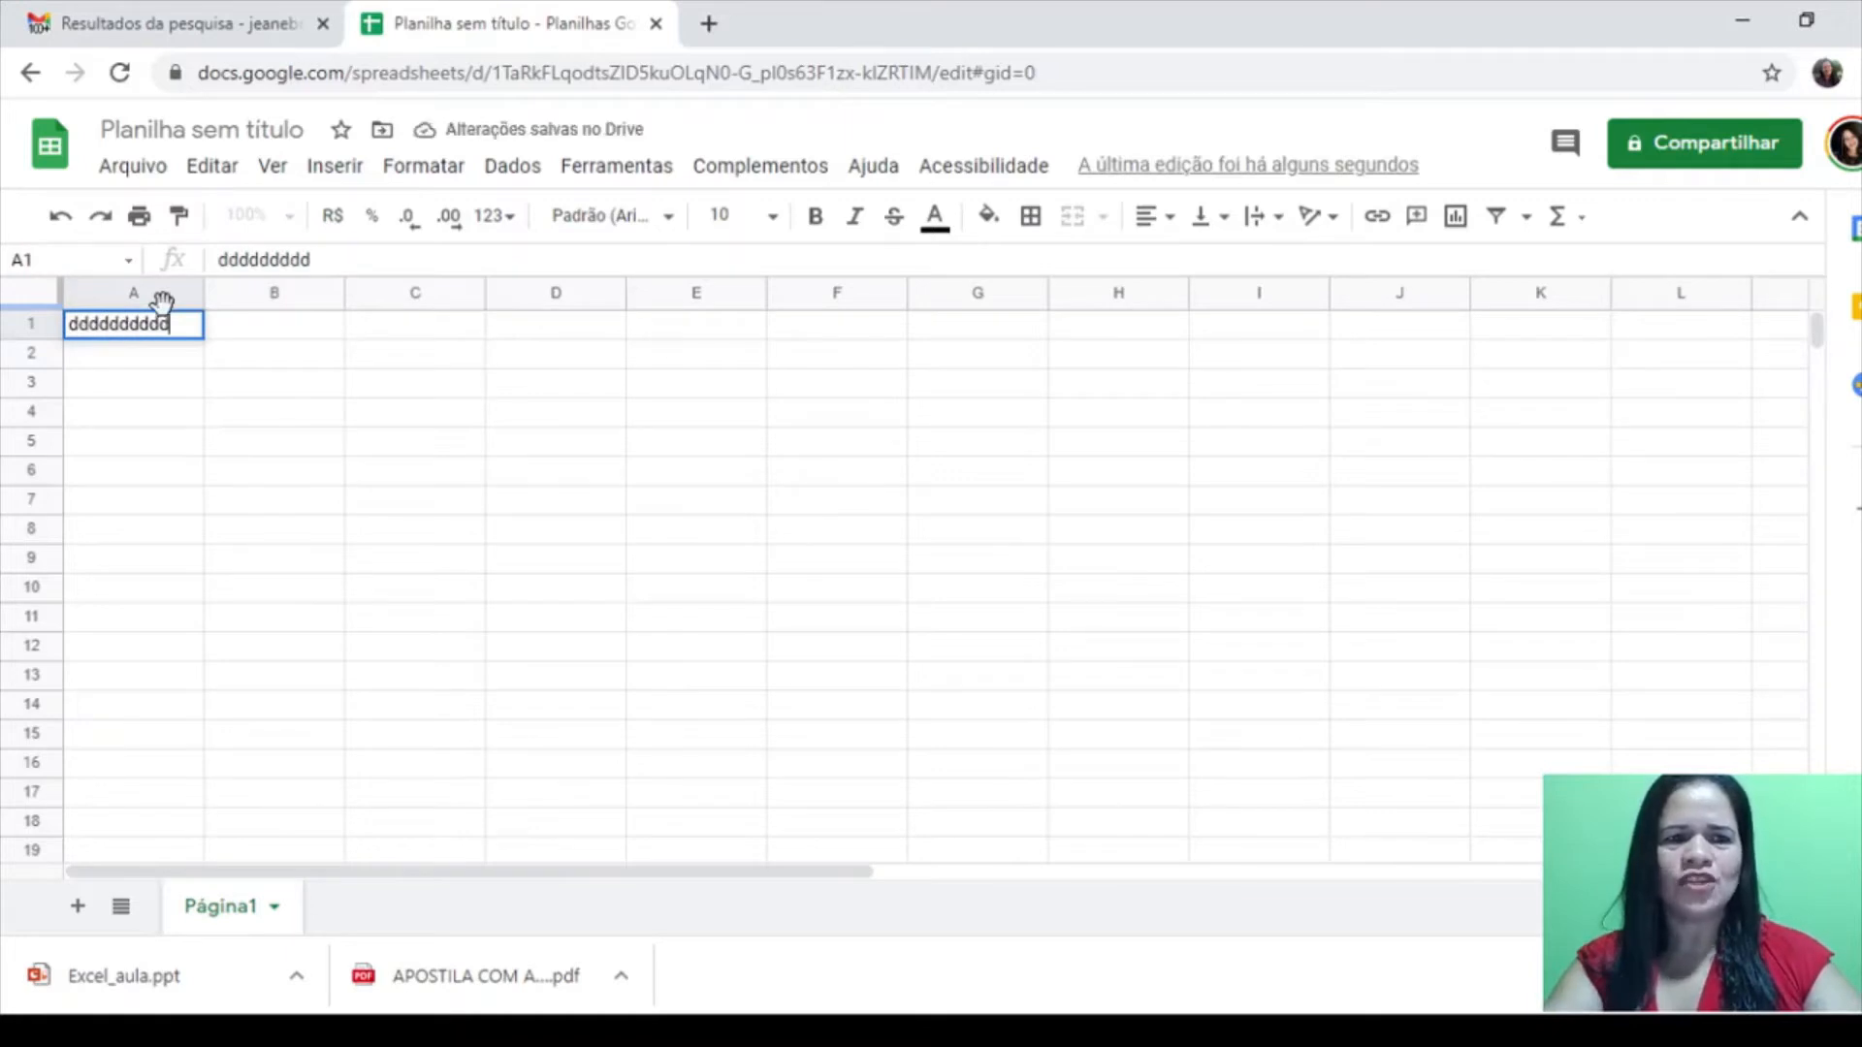
text(d)
click(184, 359)
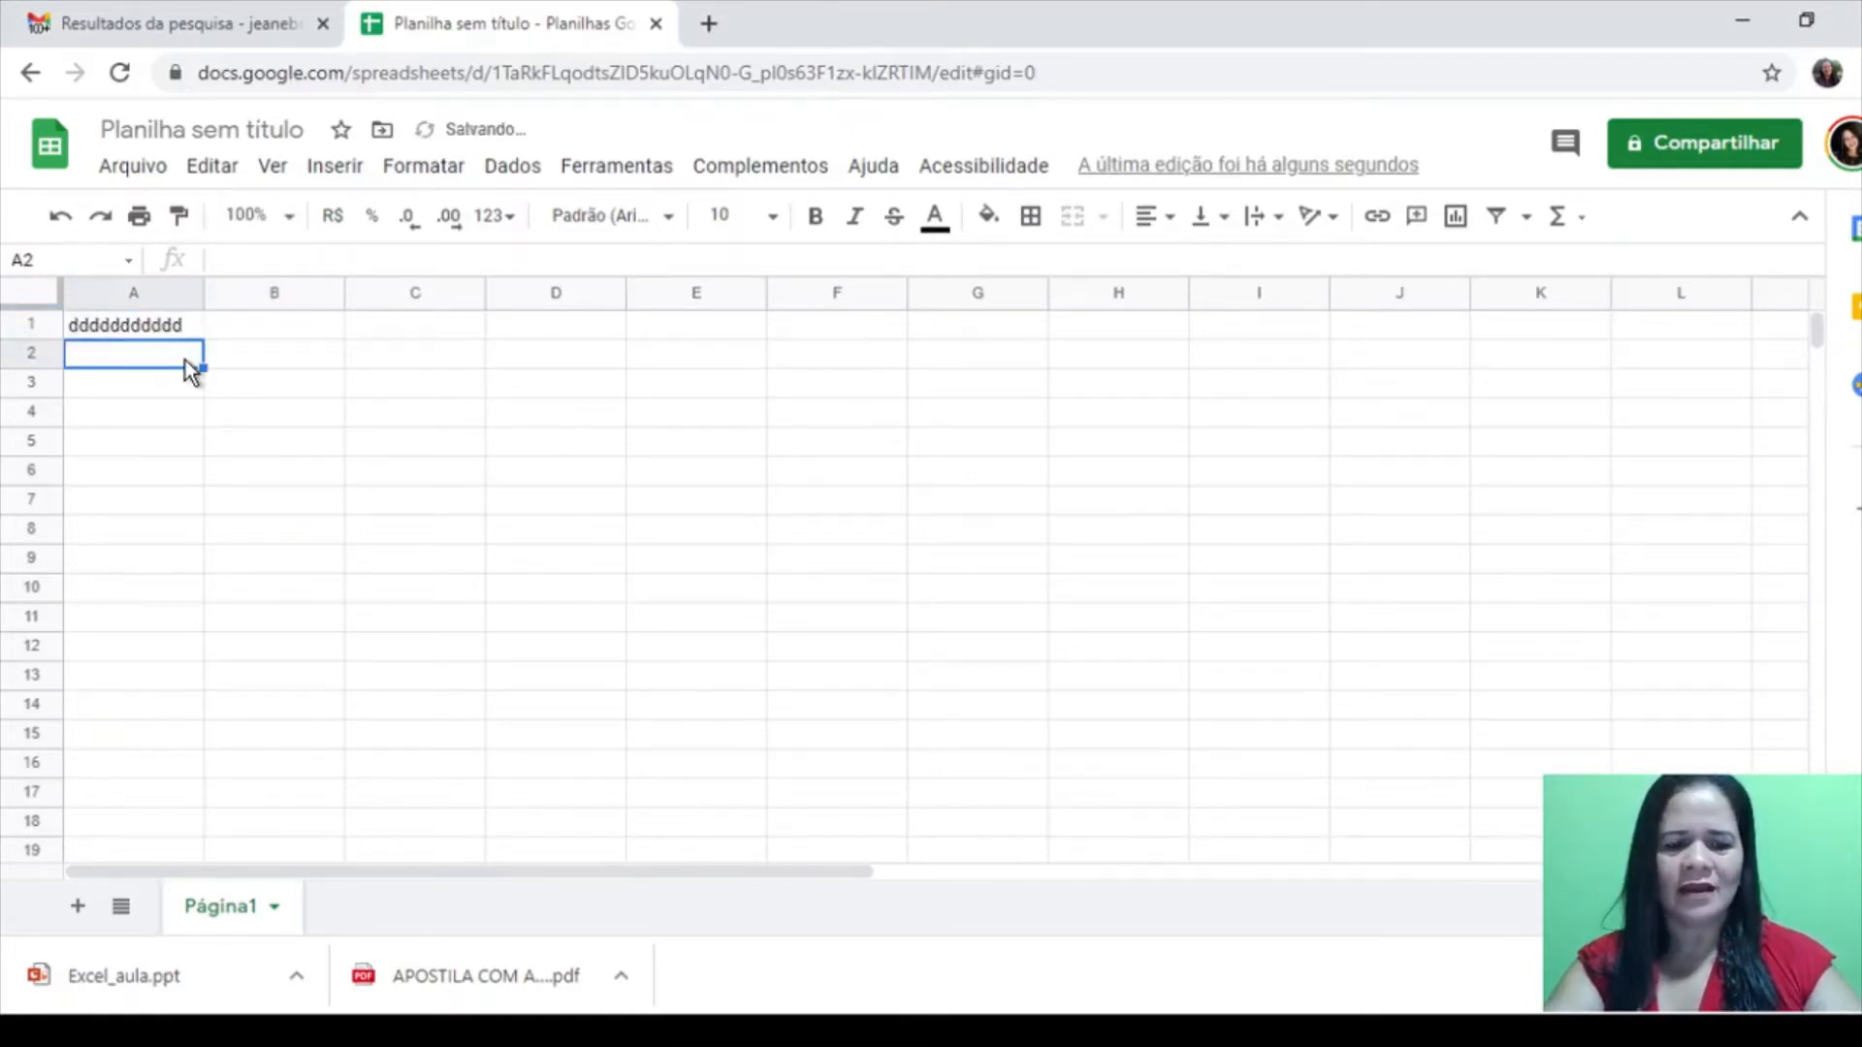
text(ffffffffffffff)
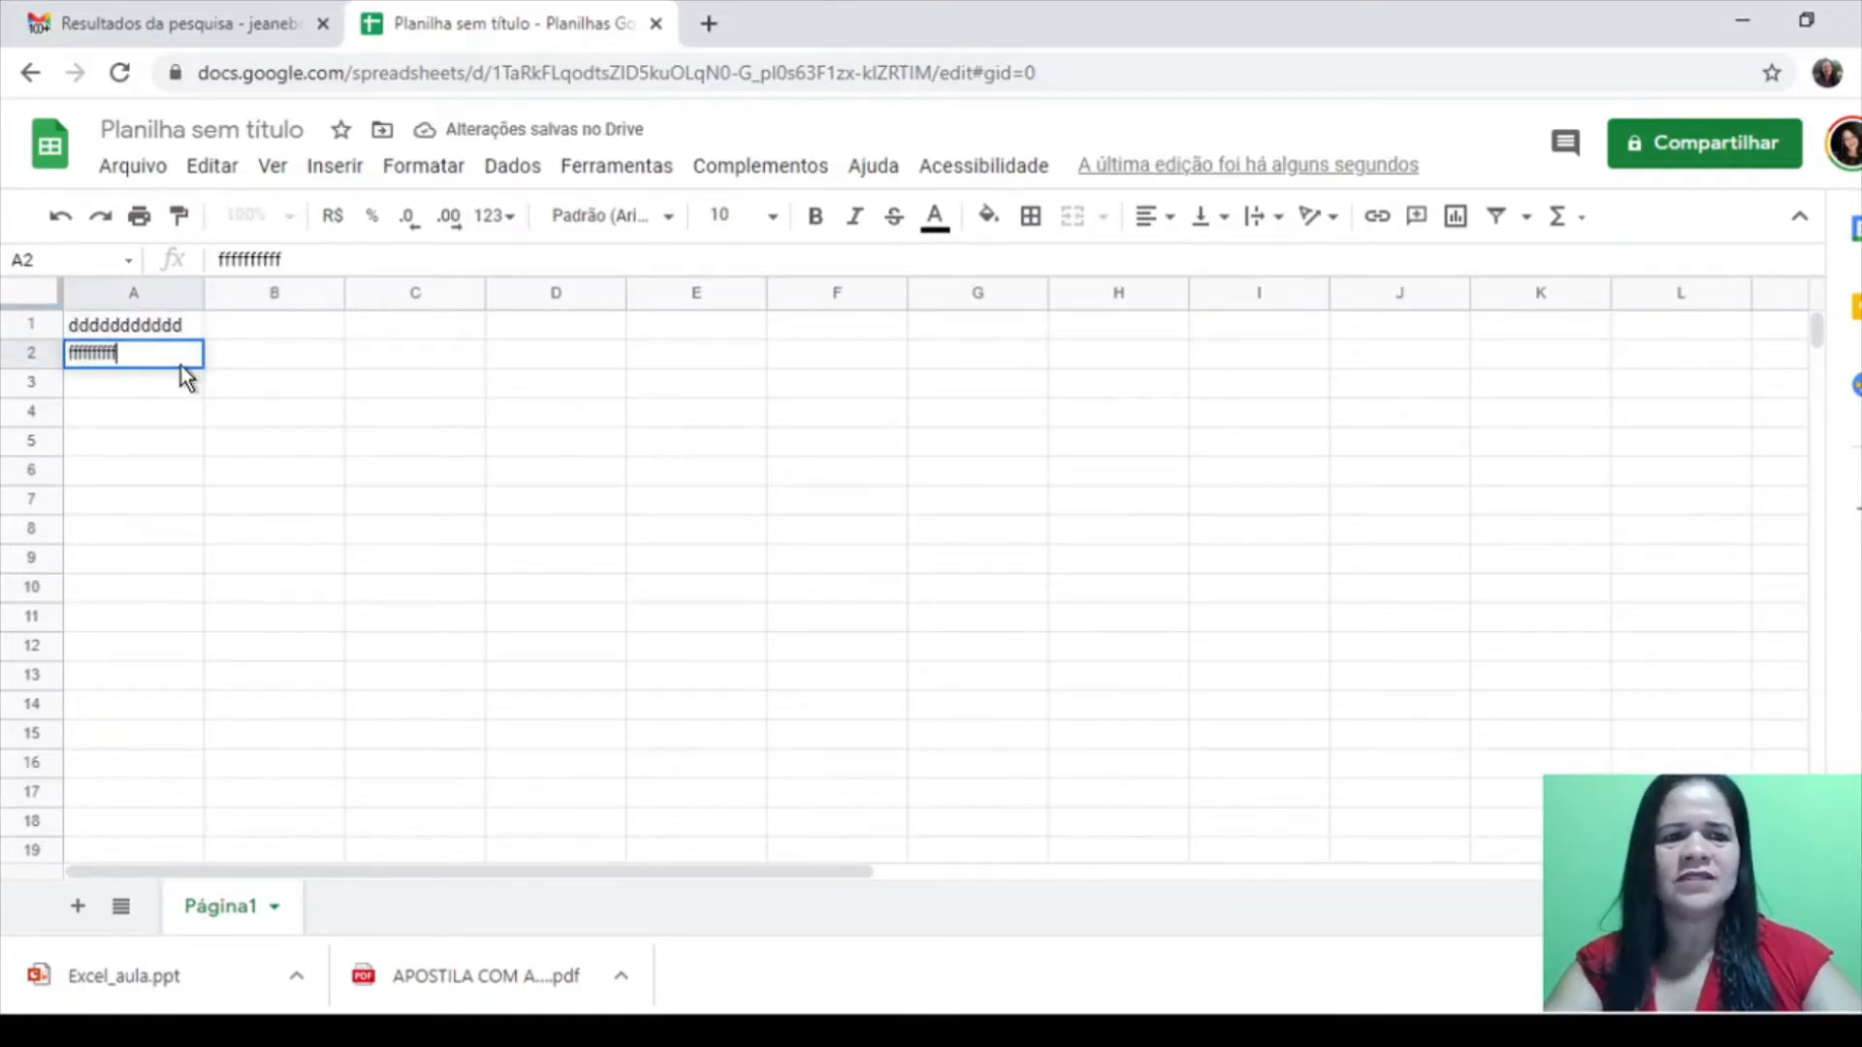
text(ffffff)
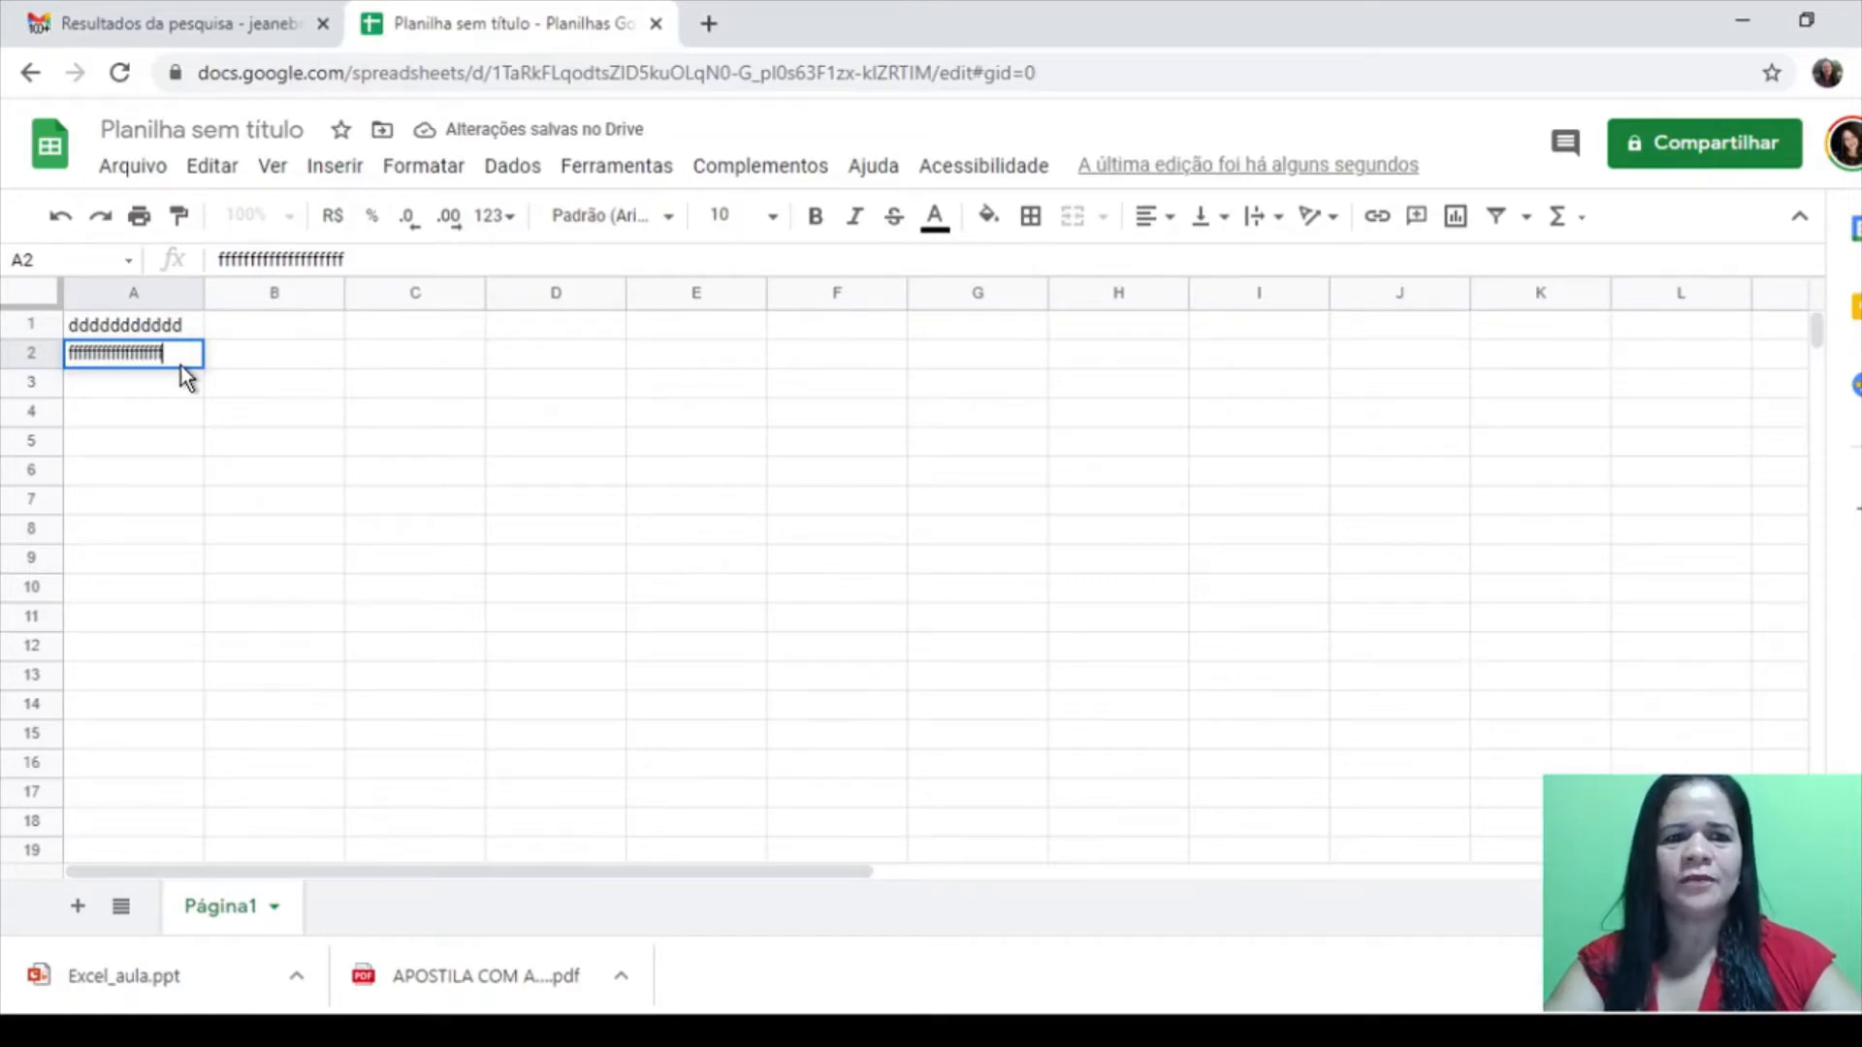
click(178, 413)
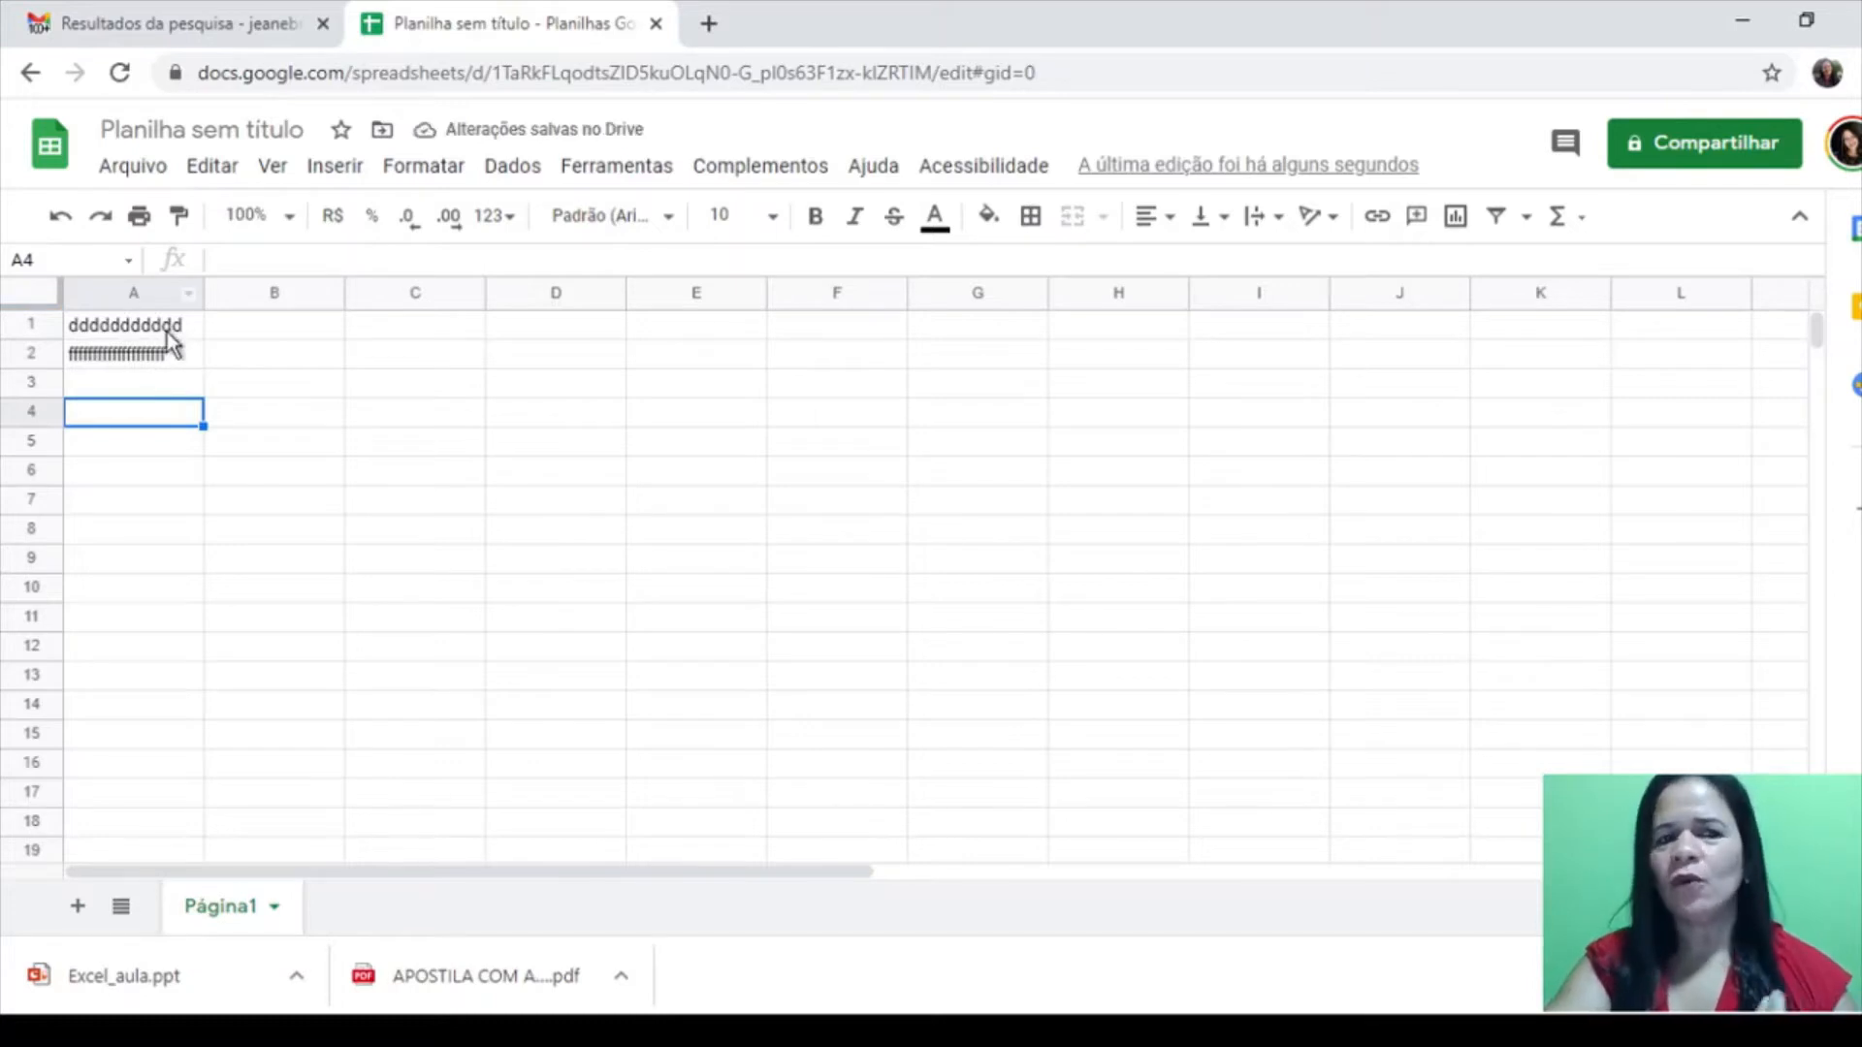
Edit the existing text in cell A1 by appending eight more d letters so it runs past the column width
click(173, 335)
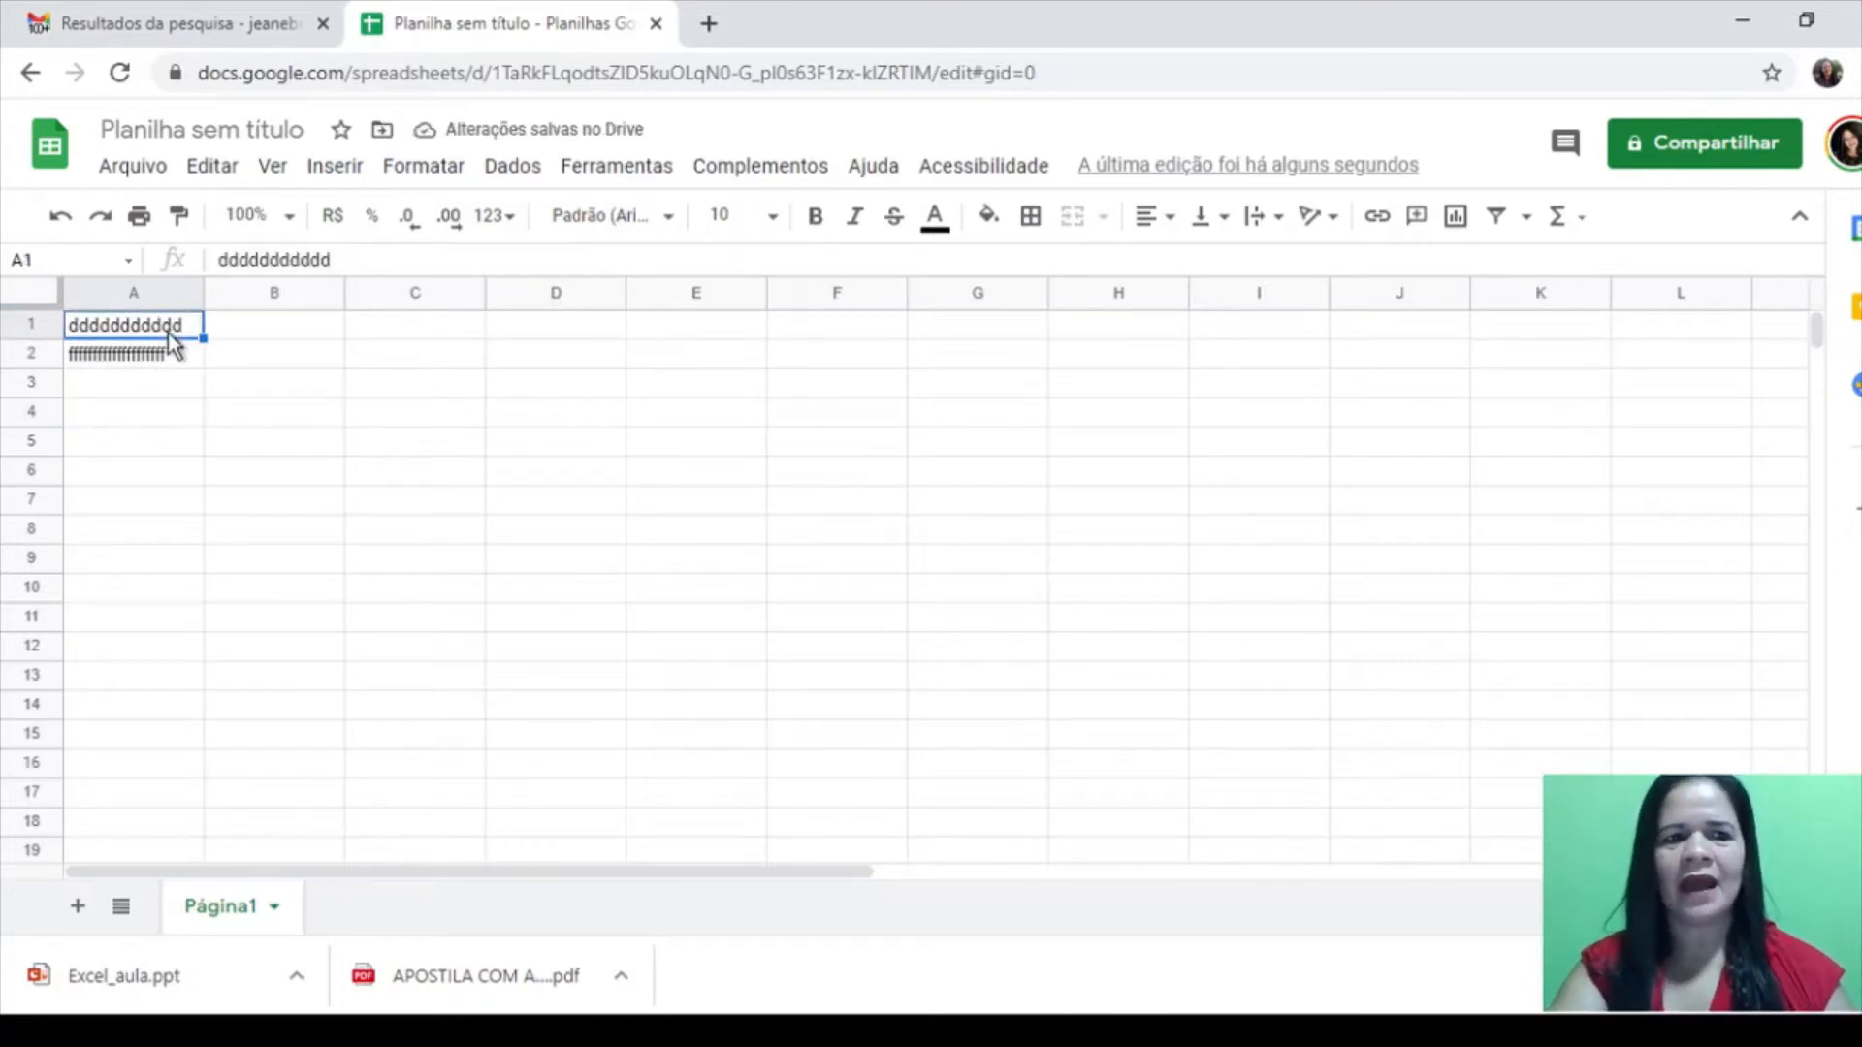
double_click(177, 329)
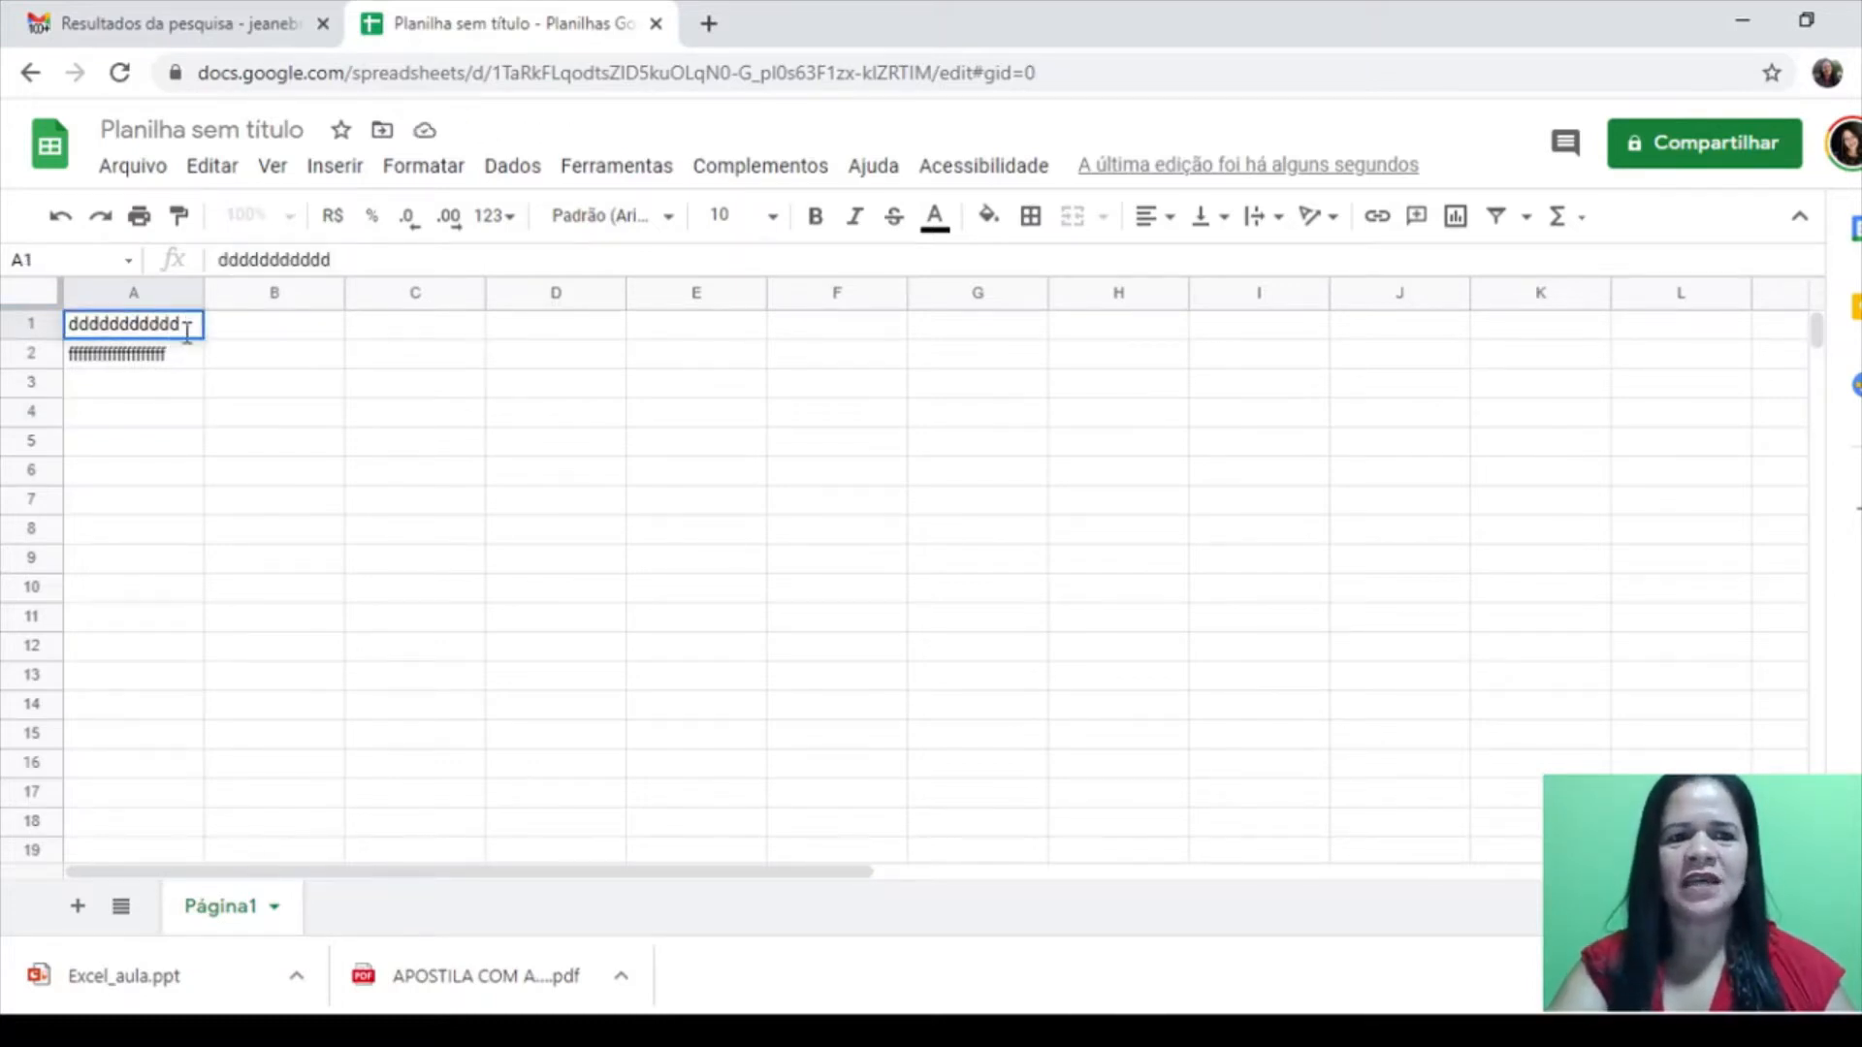
text(dddddddd)
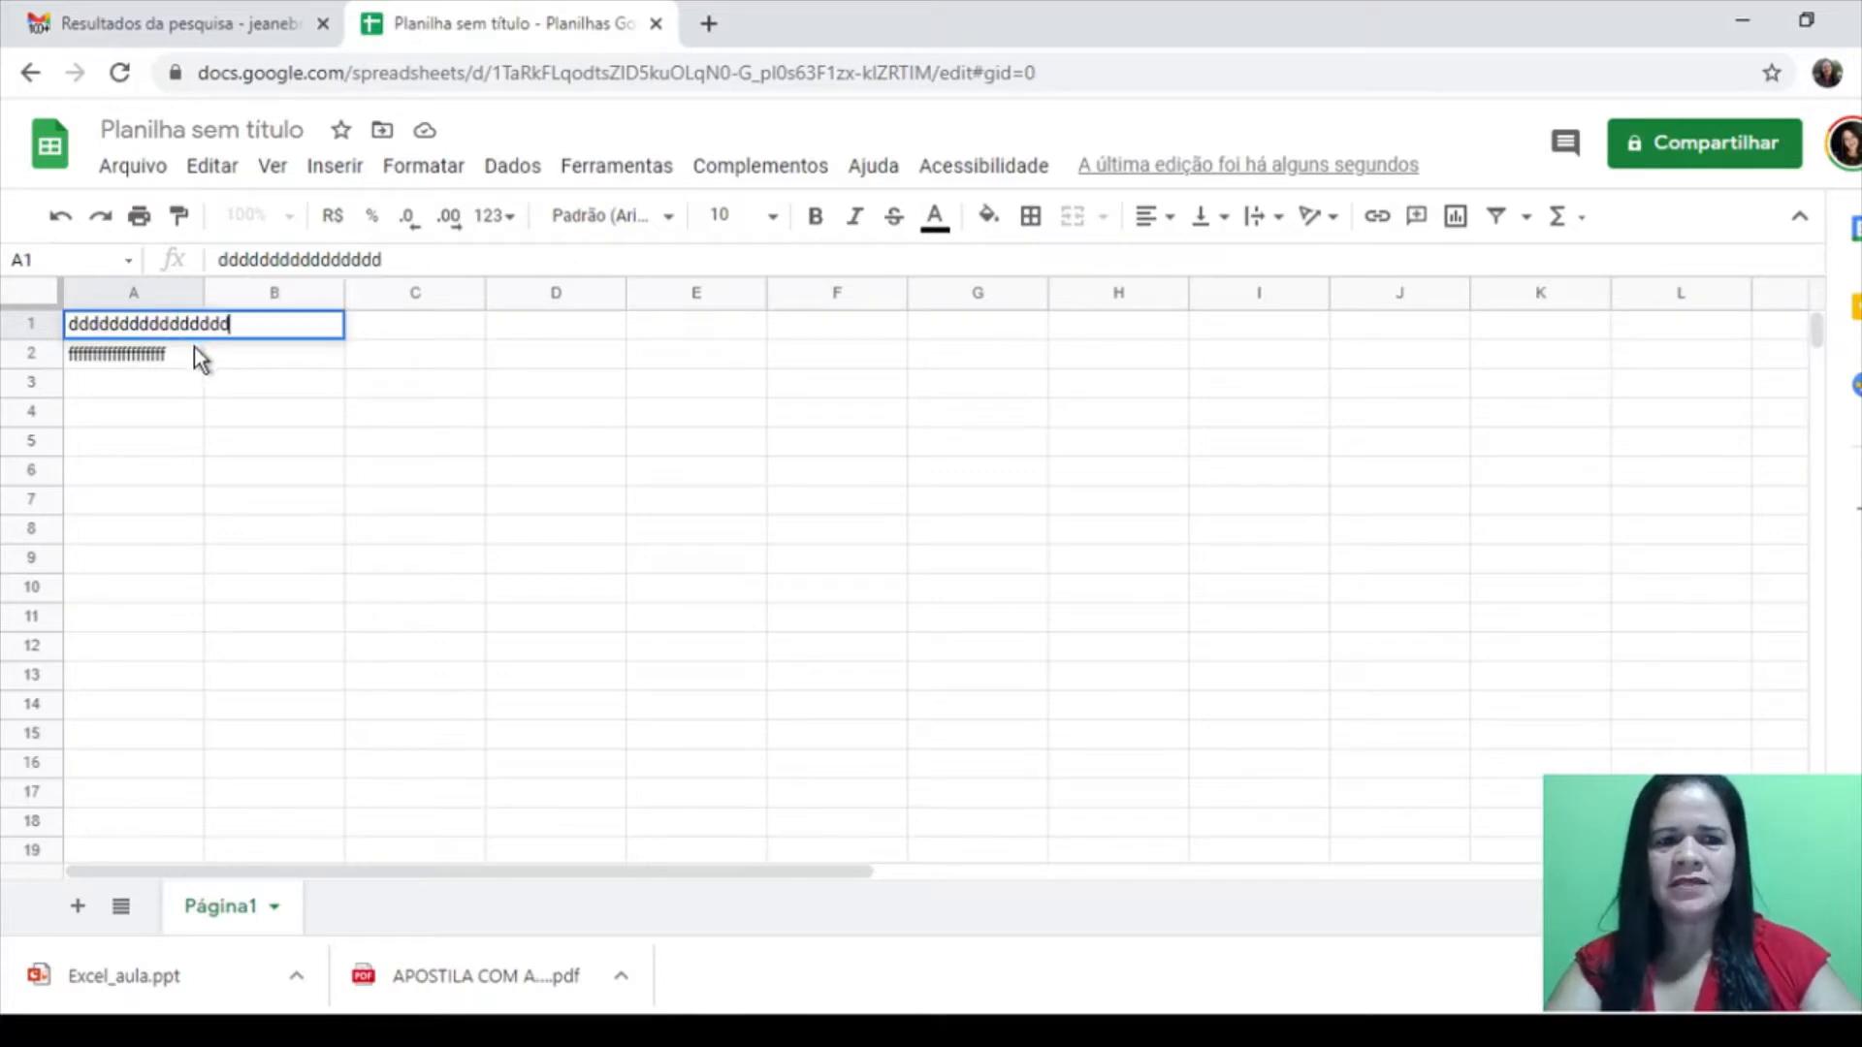
click(179, 392)
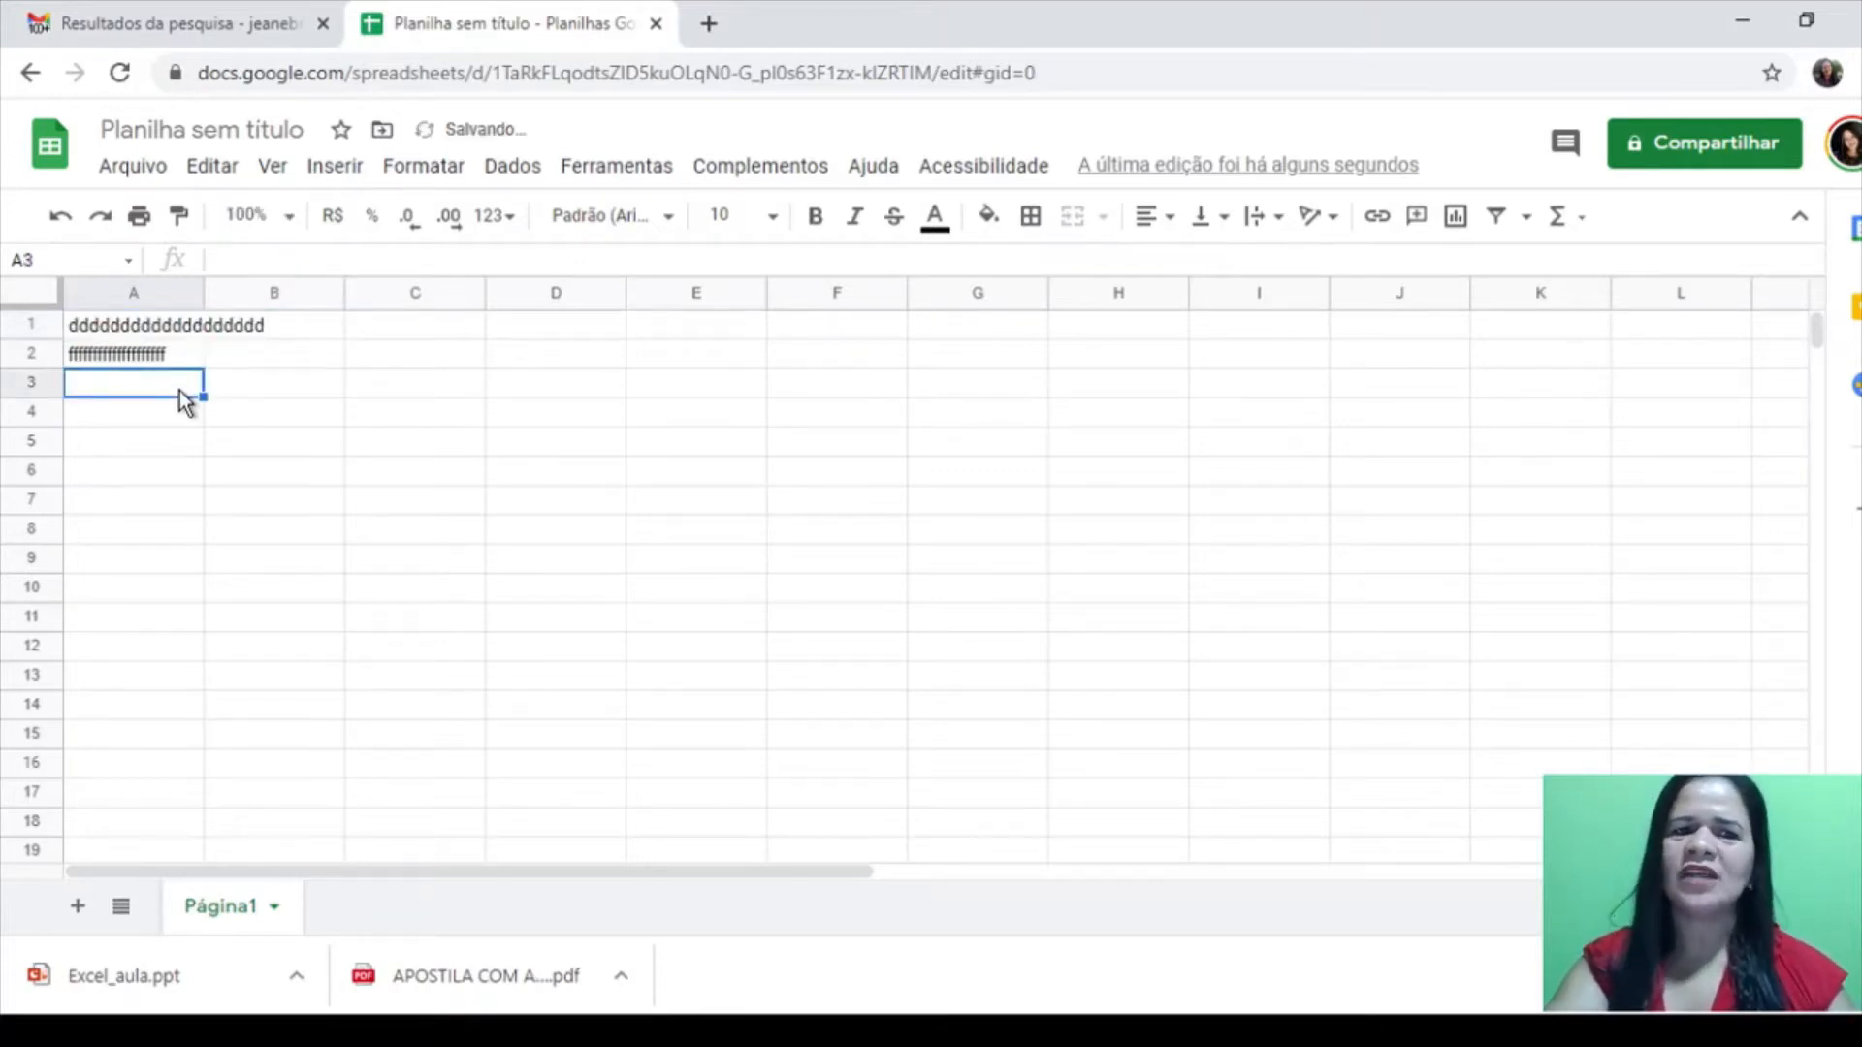
Enter the sample text erdddggggffff in cell A6
click(113, 465)
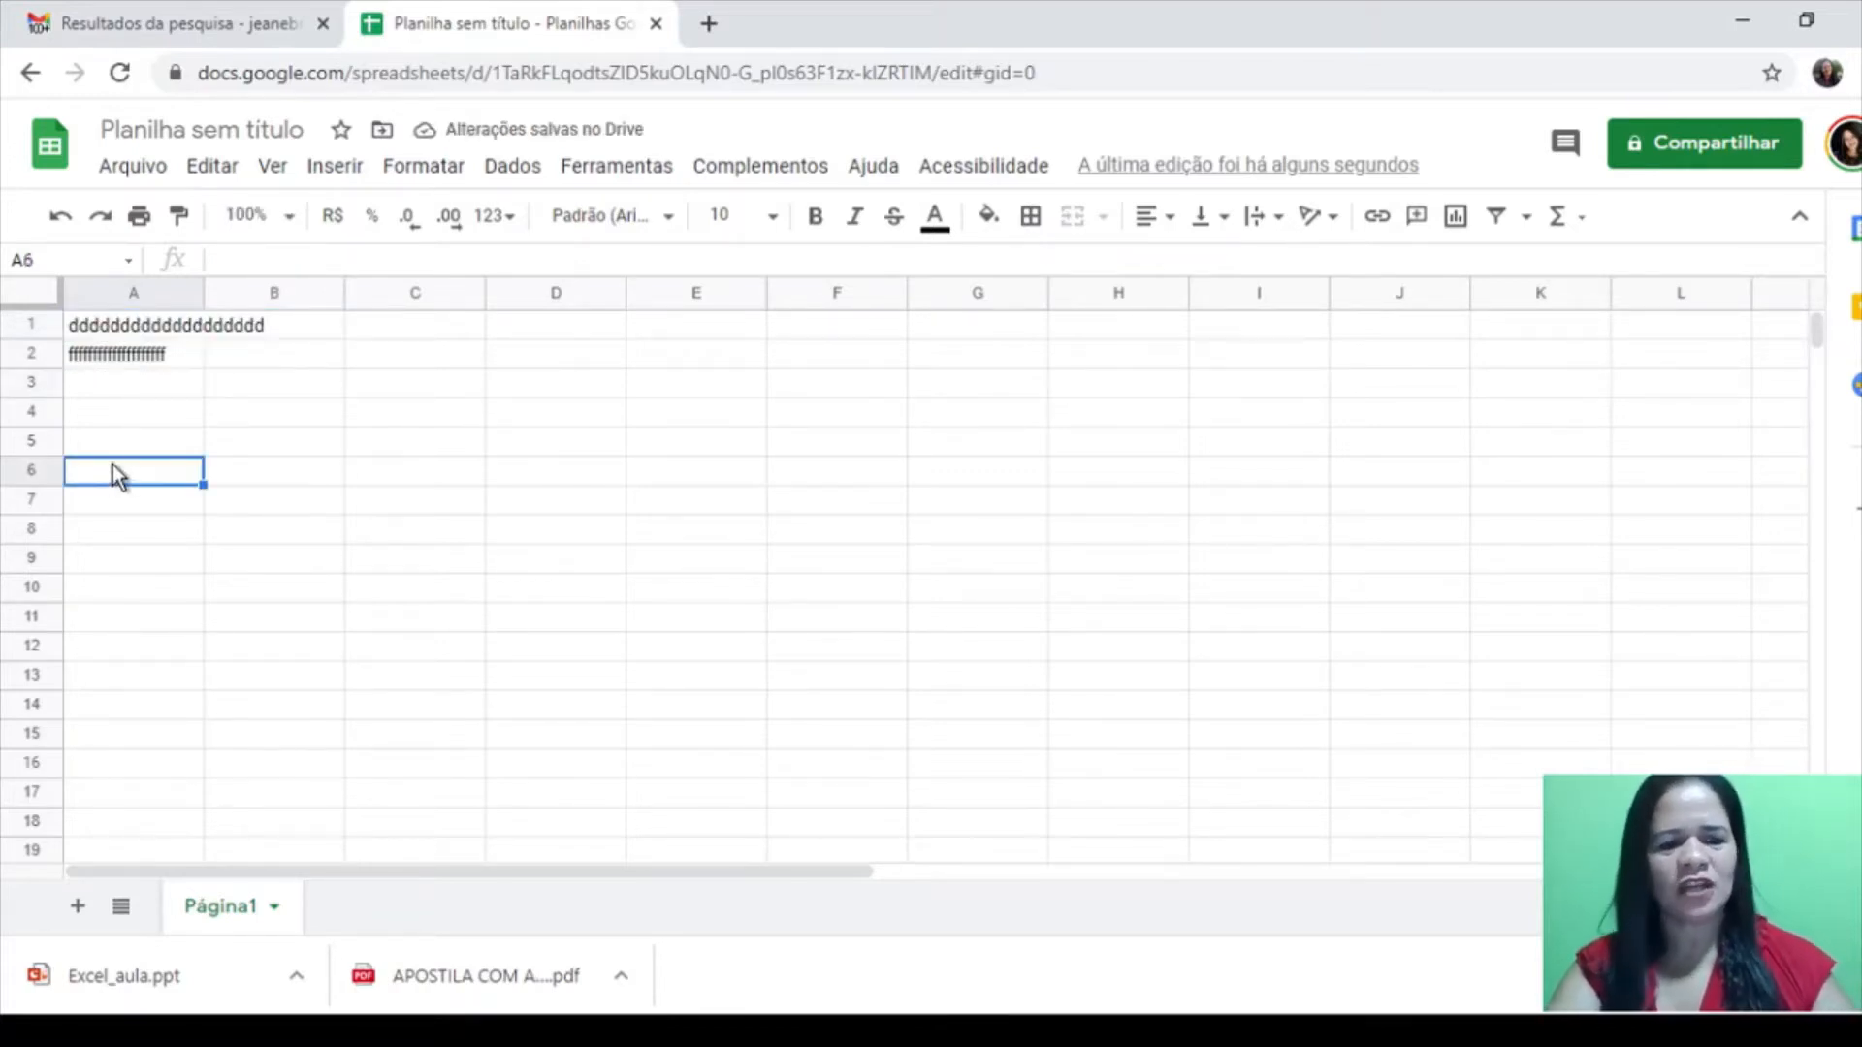
text(erdd)
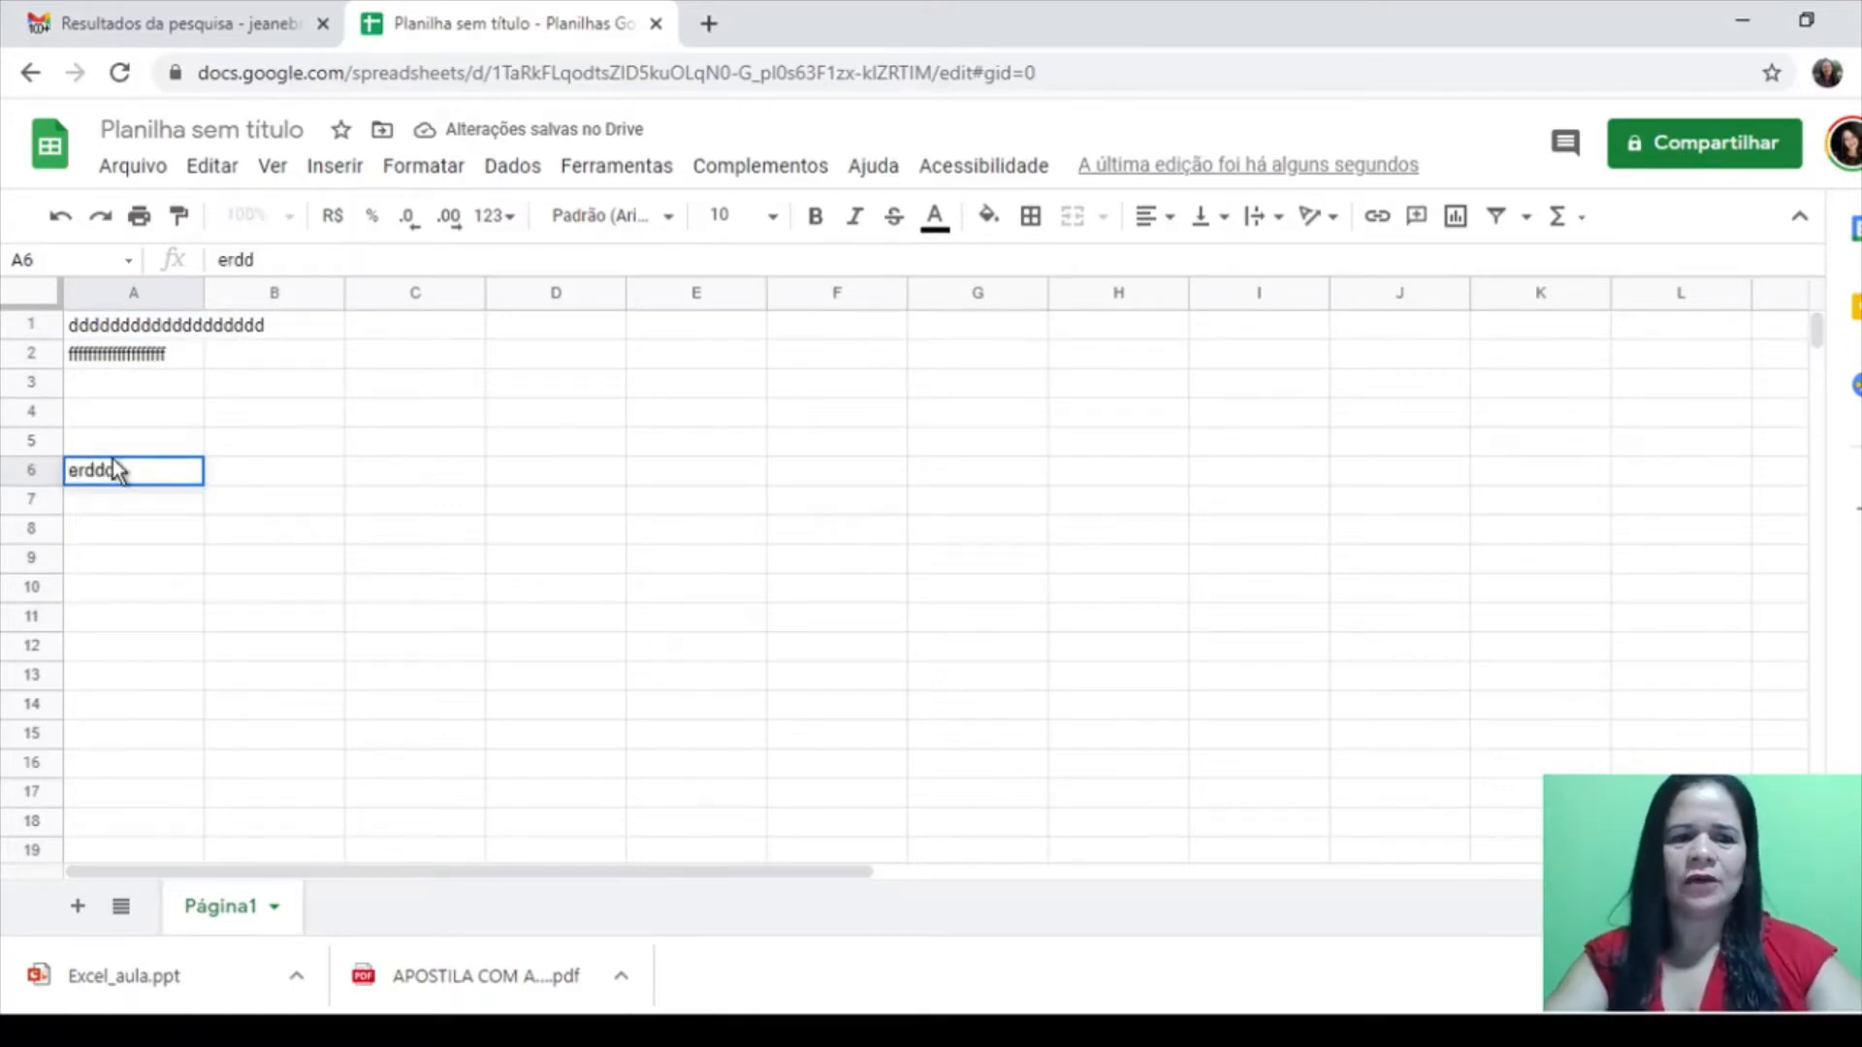
text(dggggffff)
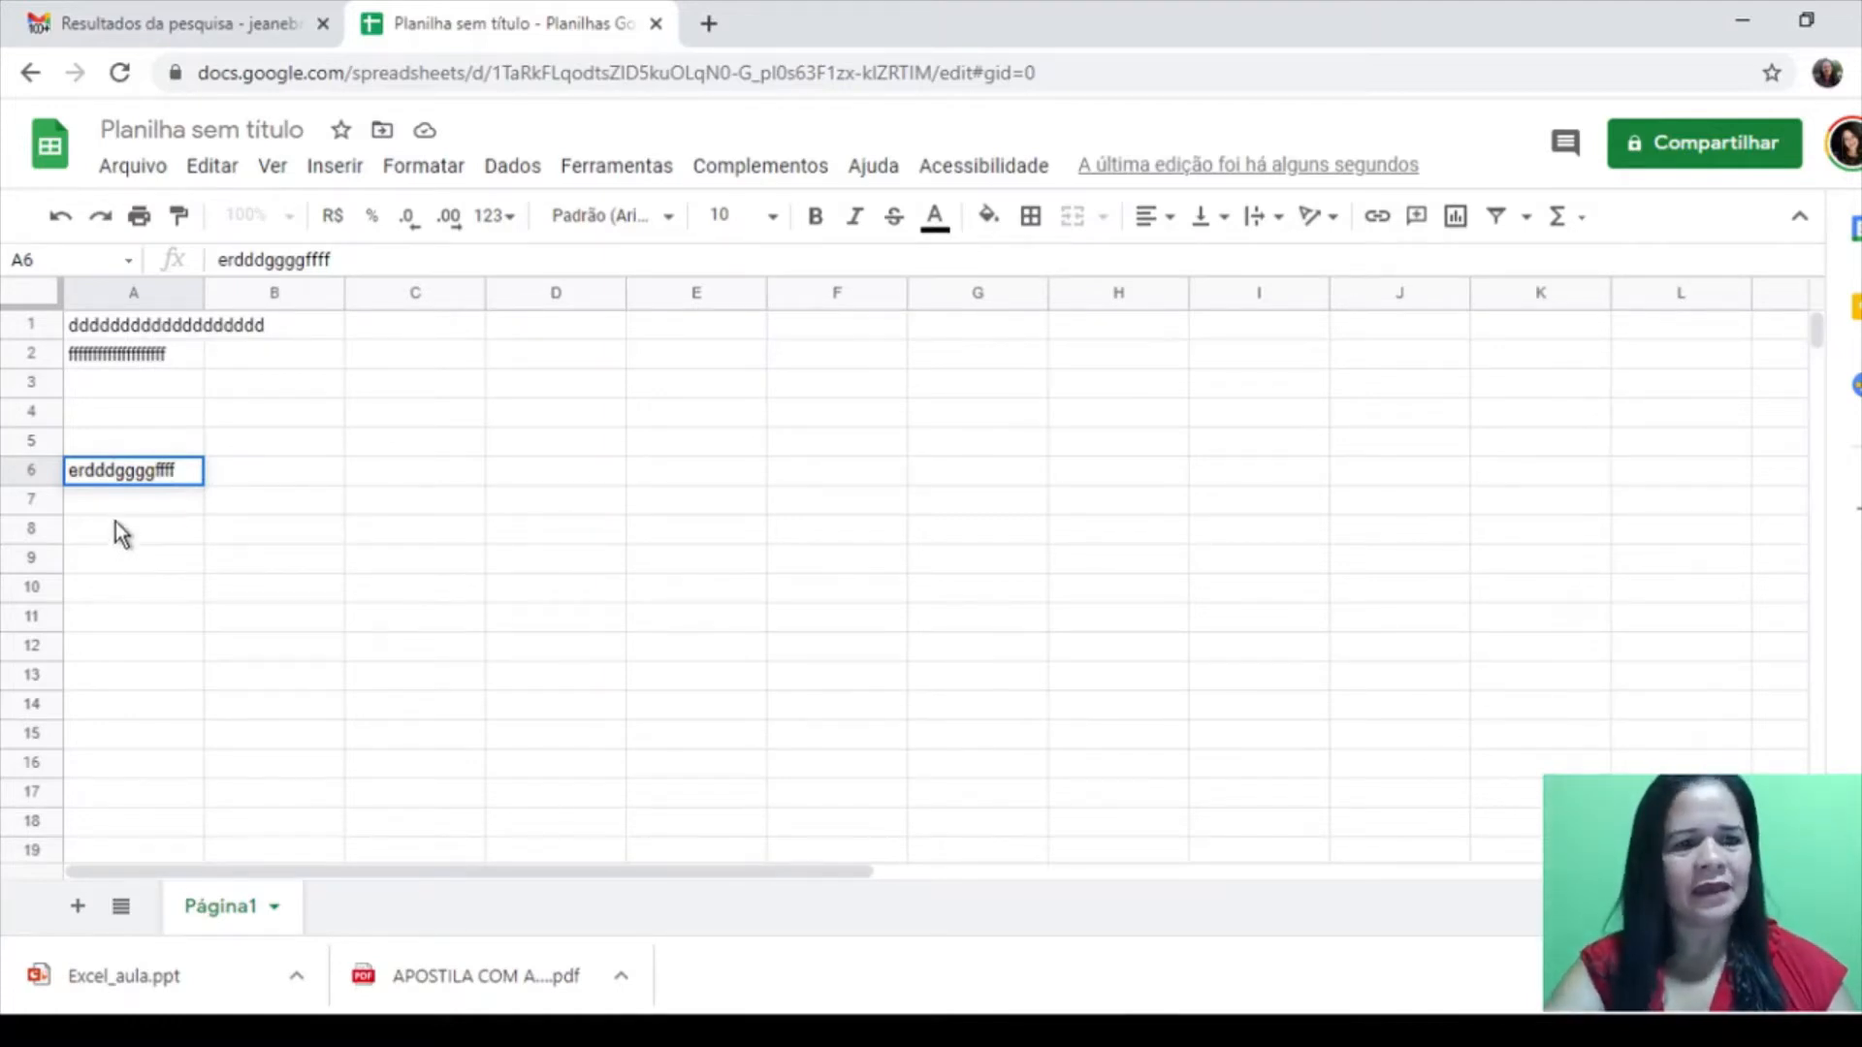
key(Return)
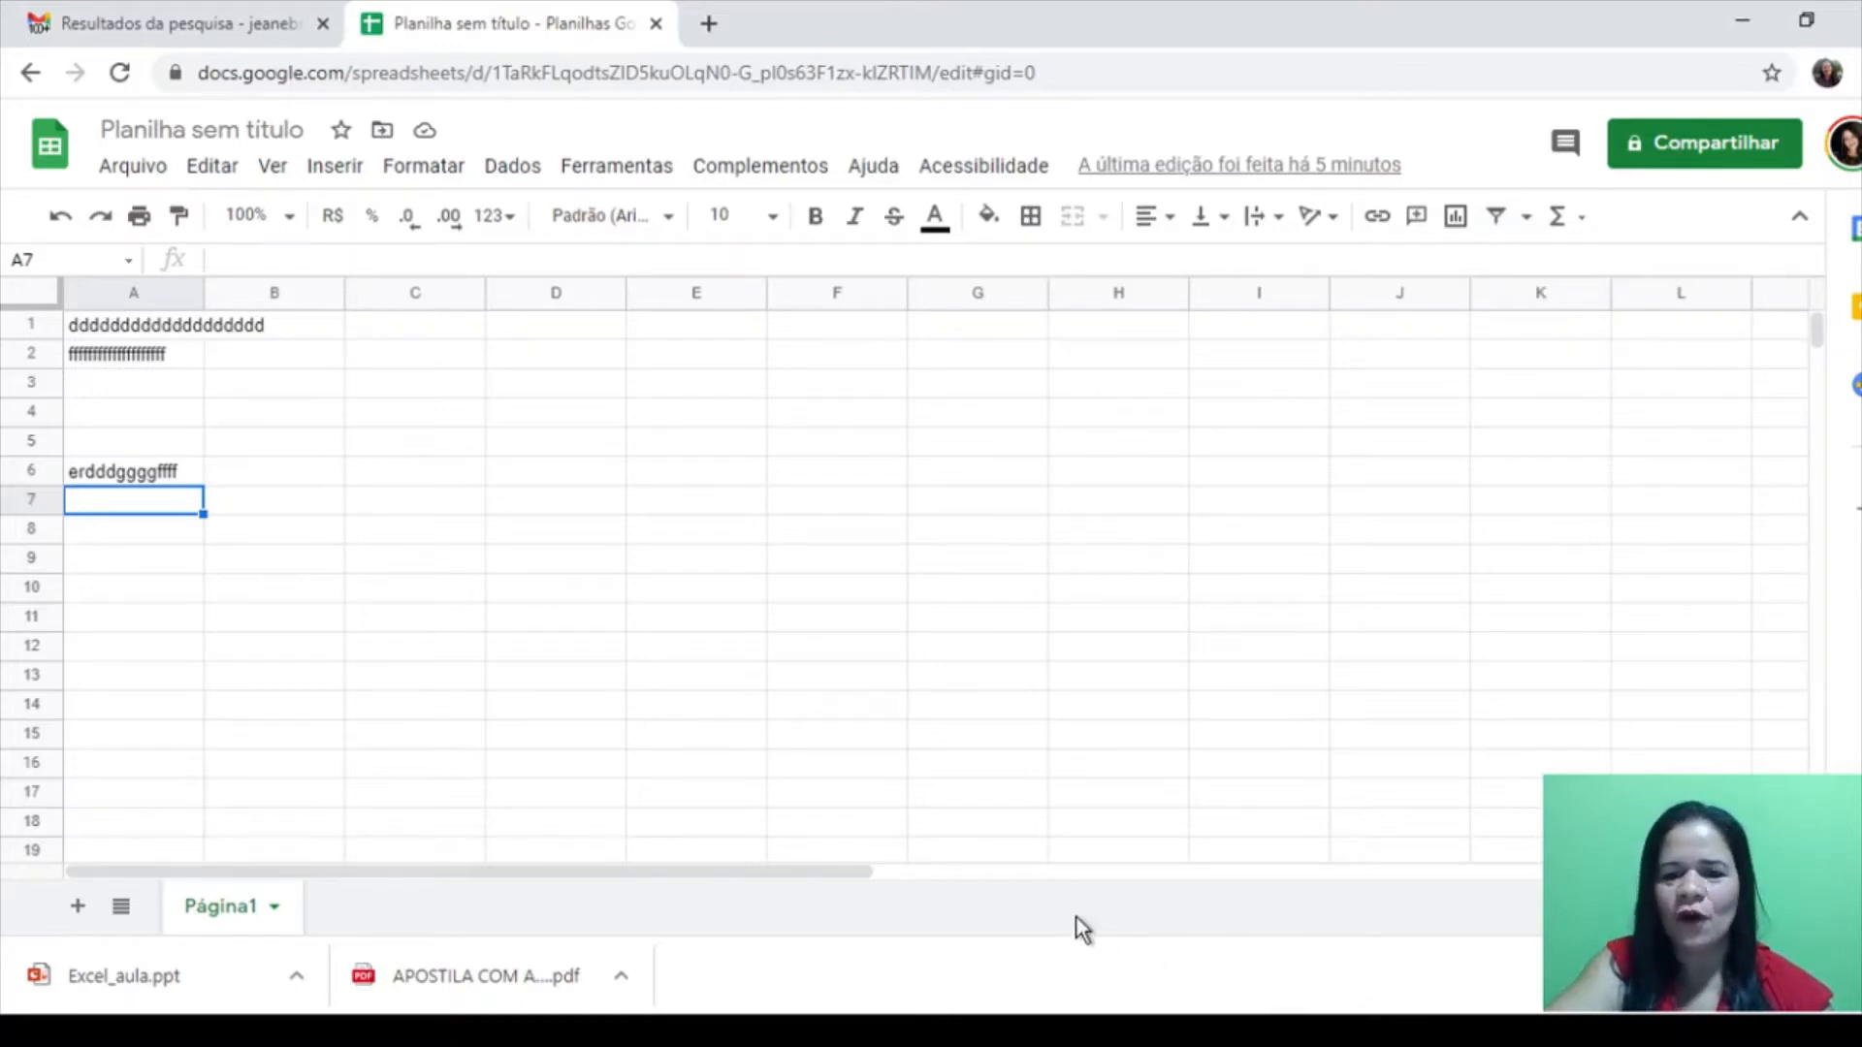
click(1052, 1032)
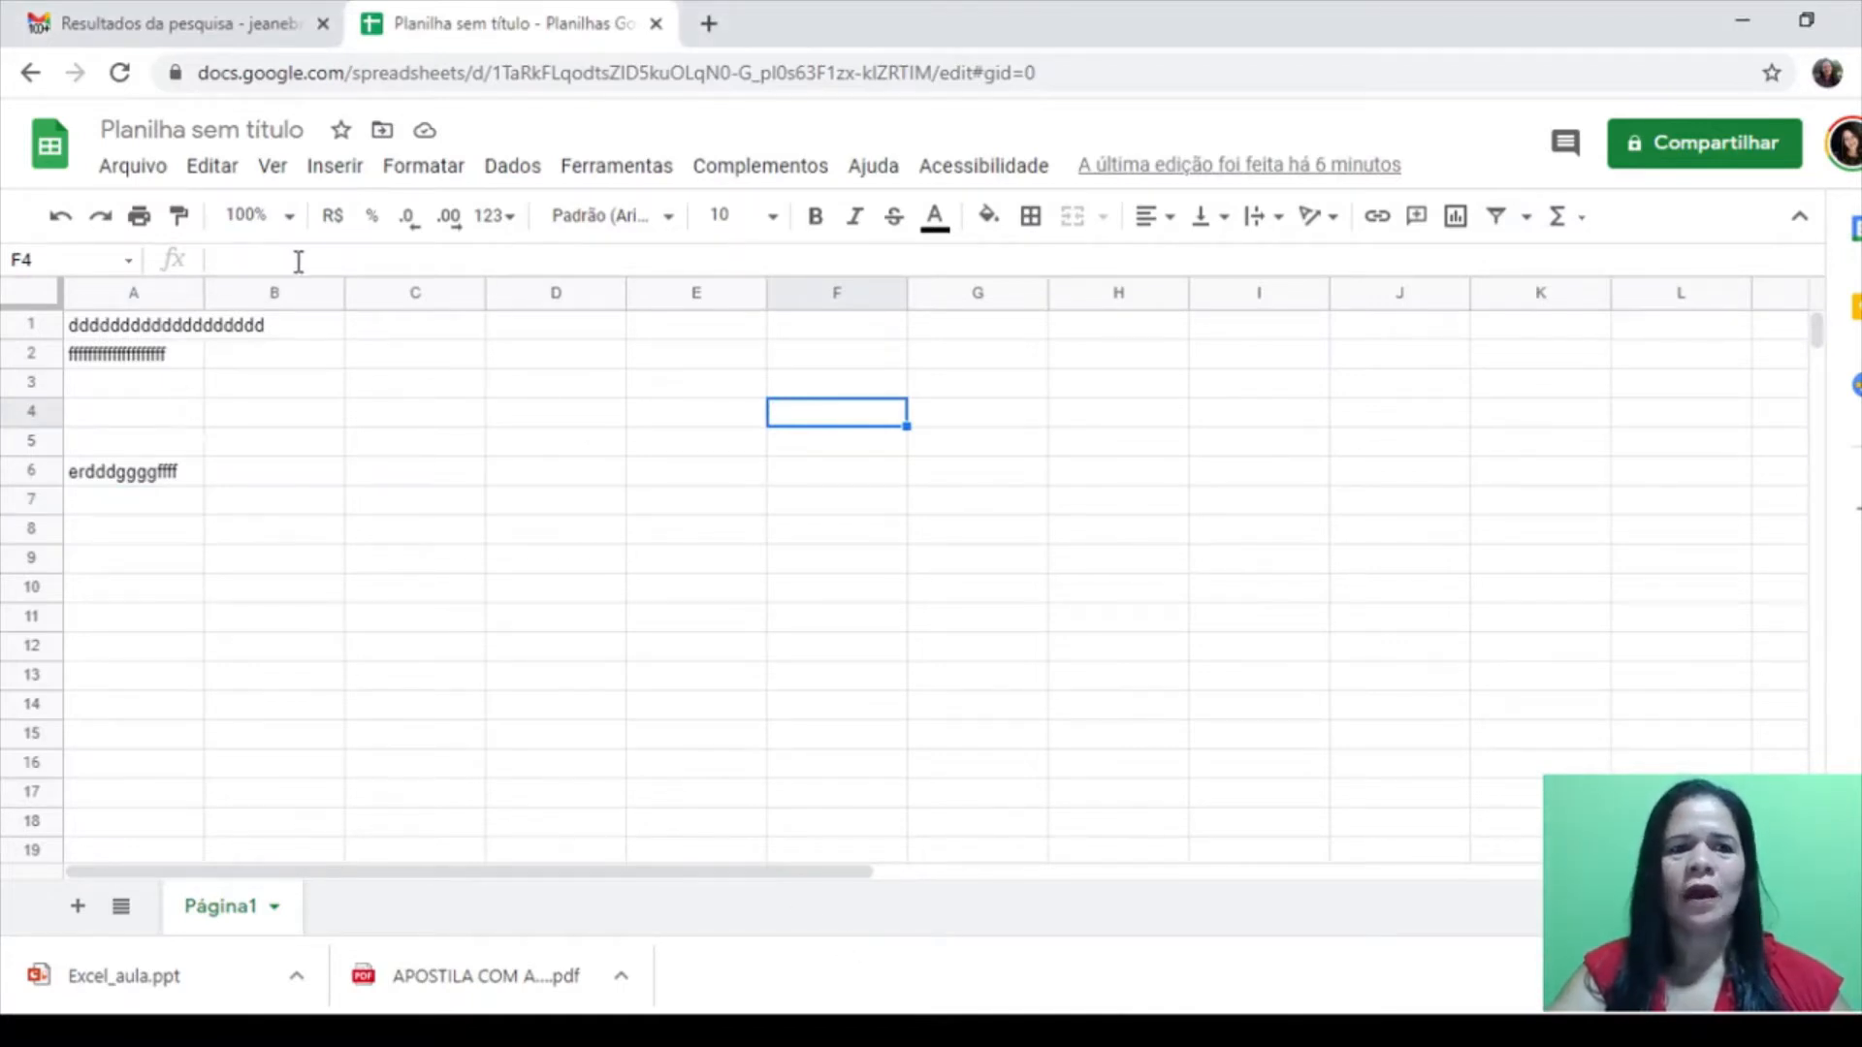
click(298, 262)
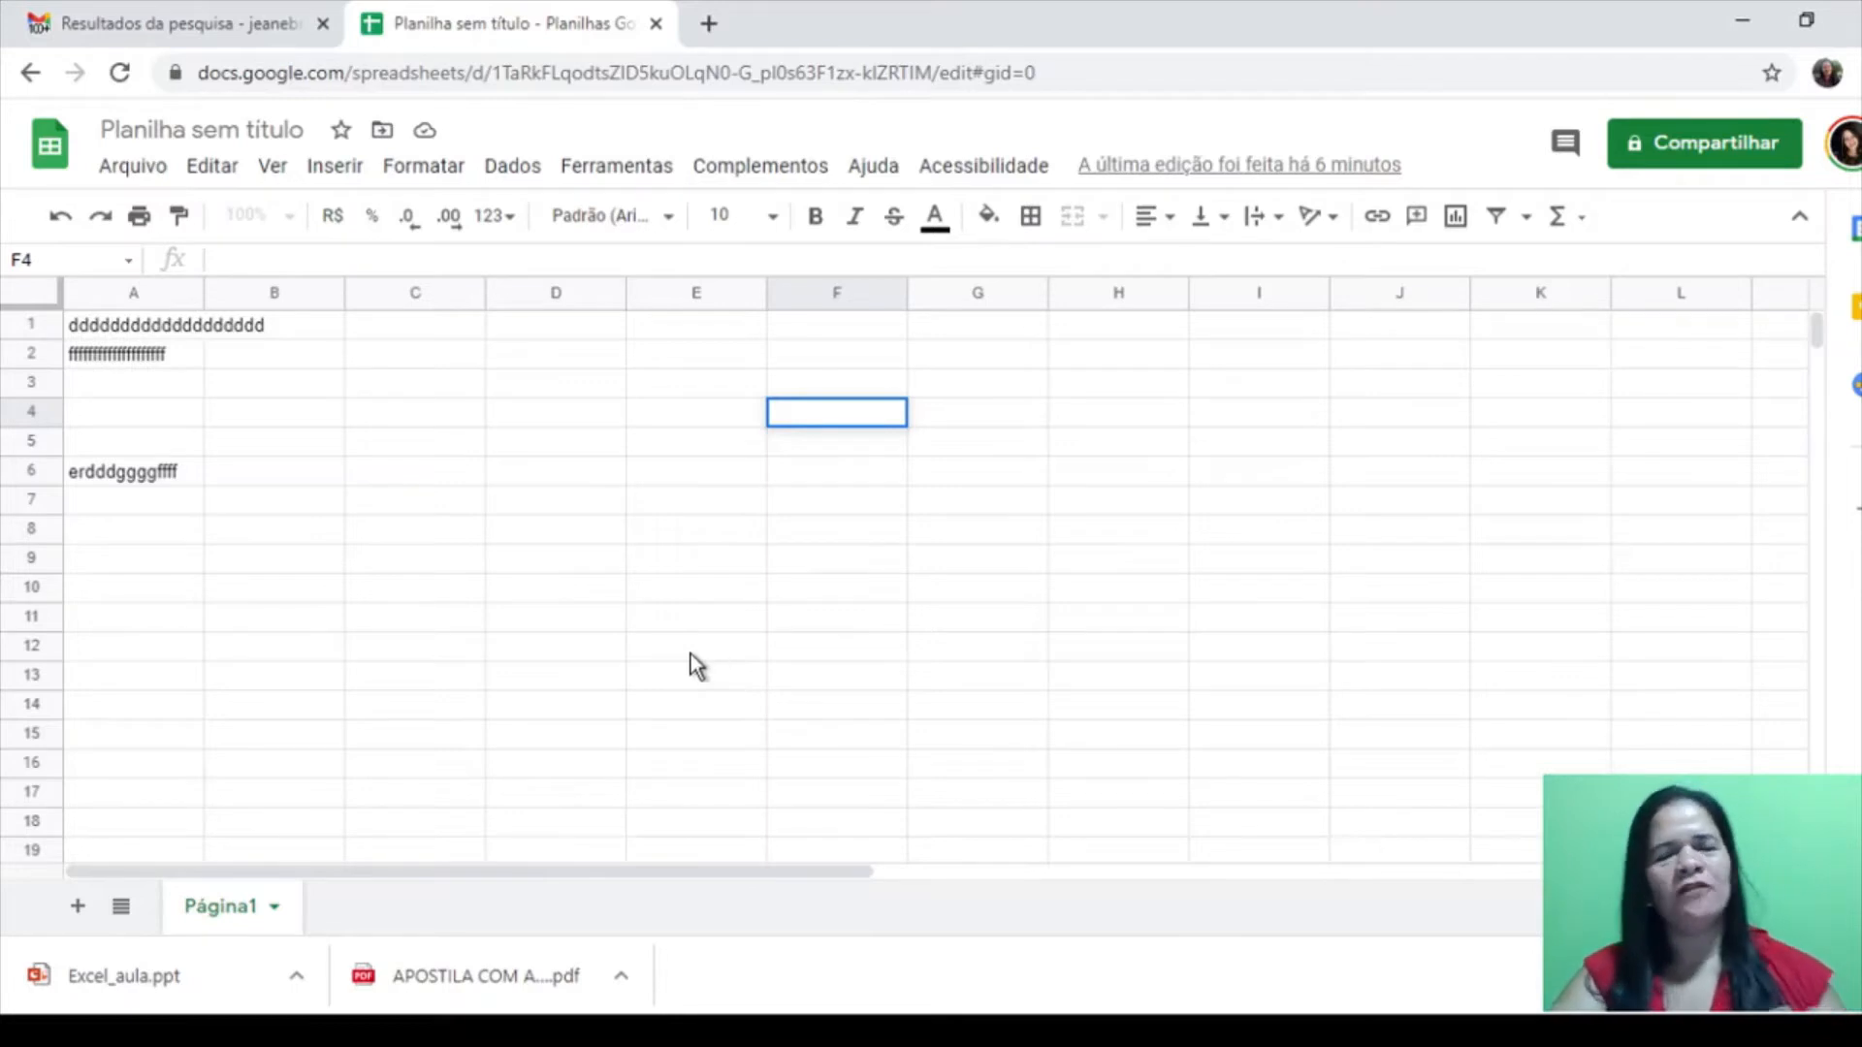
Rename the spreadsheet file as Planilha de despesas
click(227, 134)
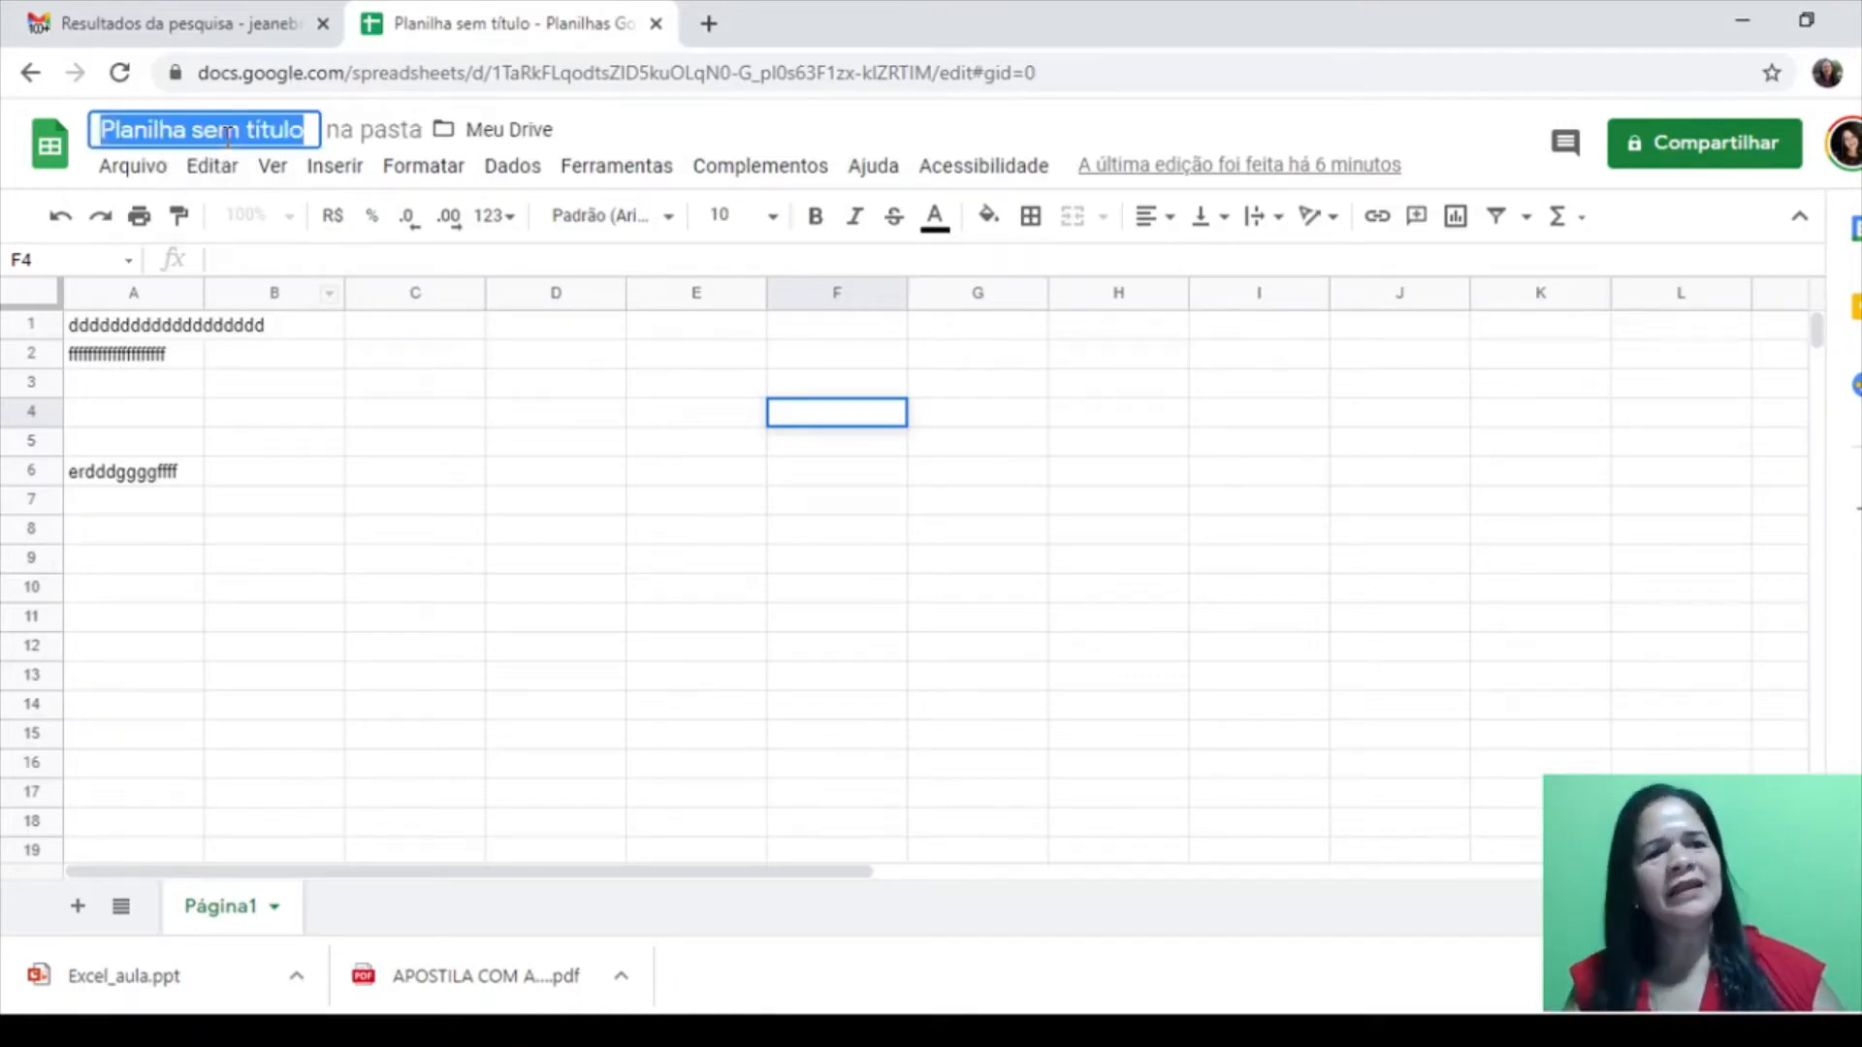
key(End)
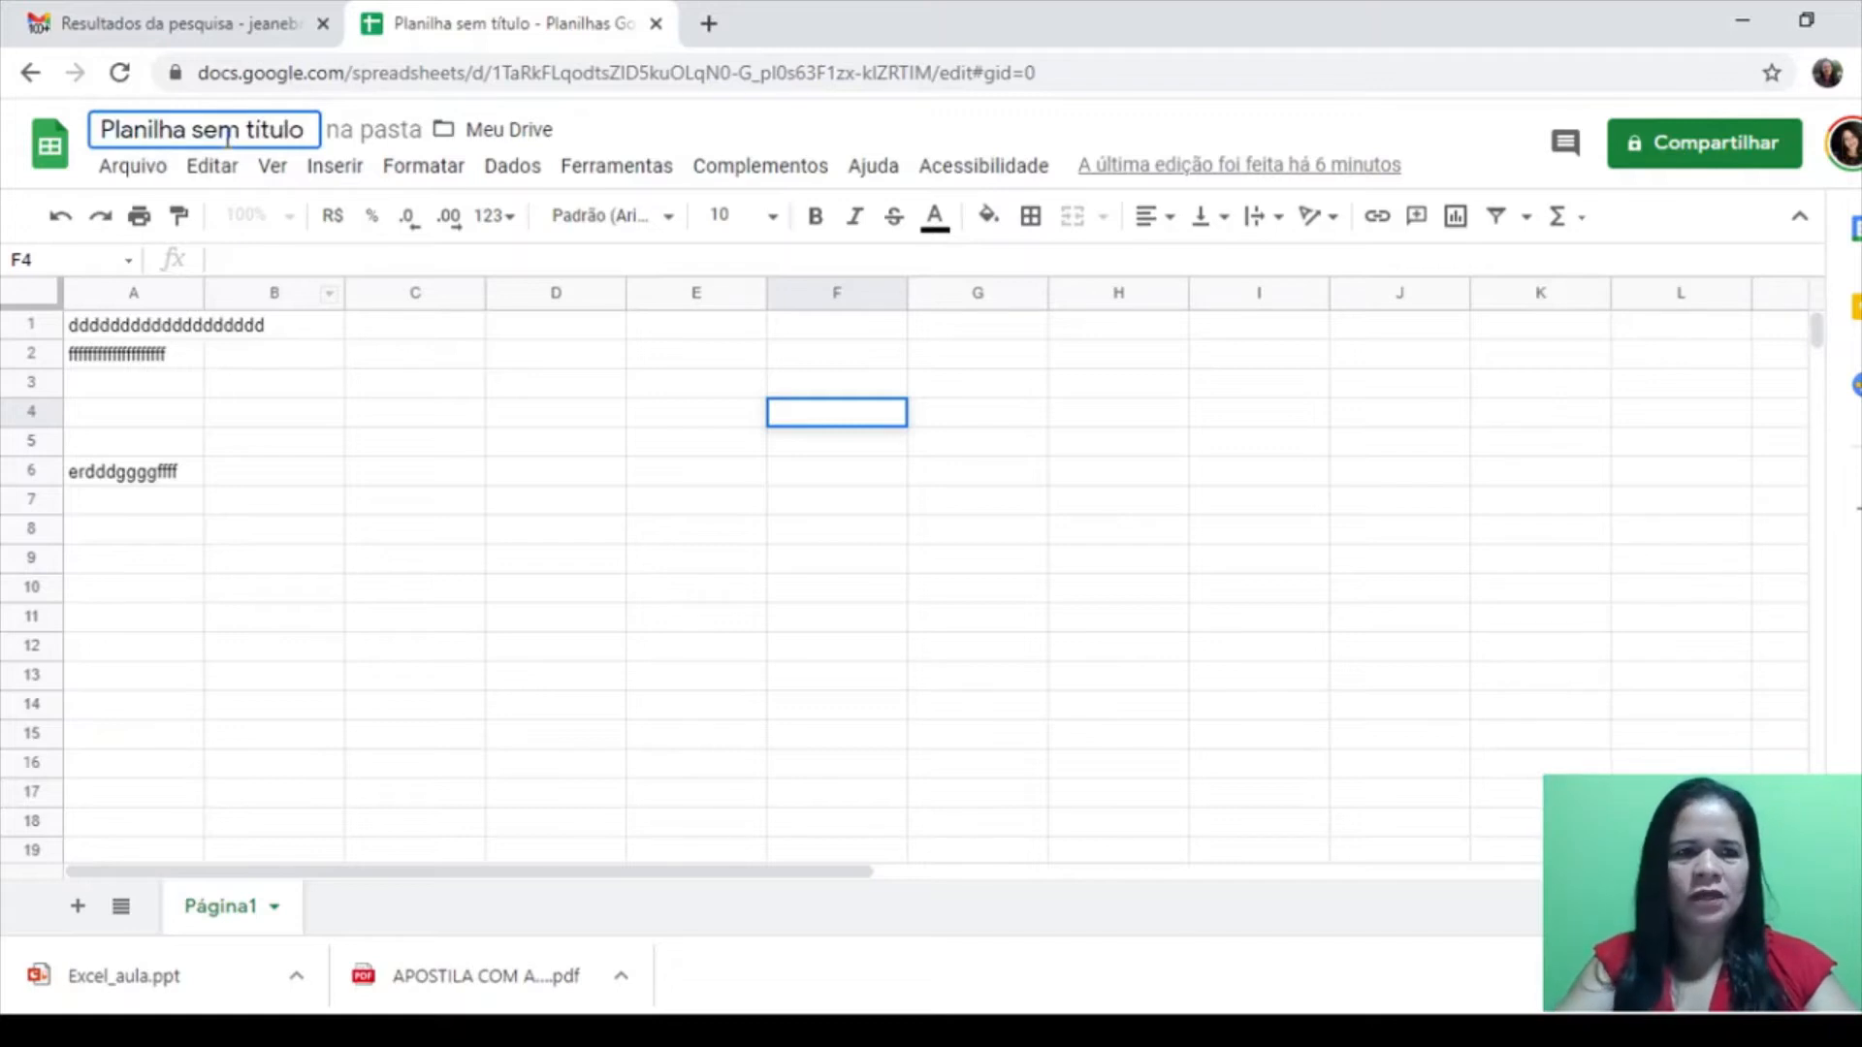
key(BackSpace)
key(BackSpace)
key(BackSpace)
key(BackSpace)
key(BackSpace)
key(BackSpace)
key(BackSpace)
key(BackSpace)
key(BackSpace)
key(BackSpace)
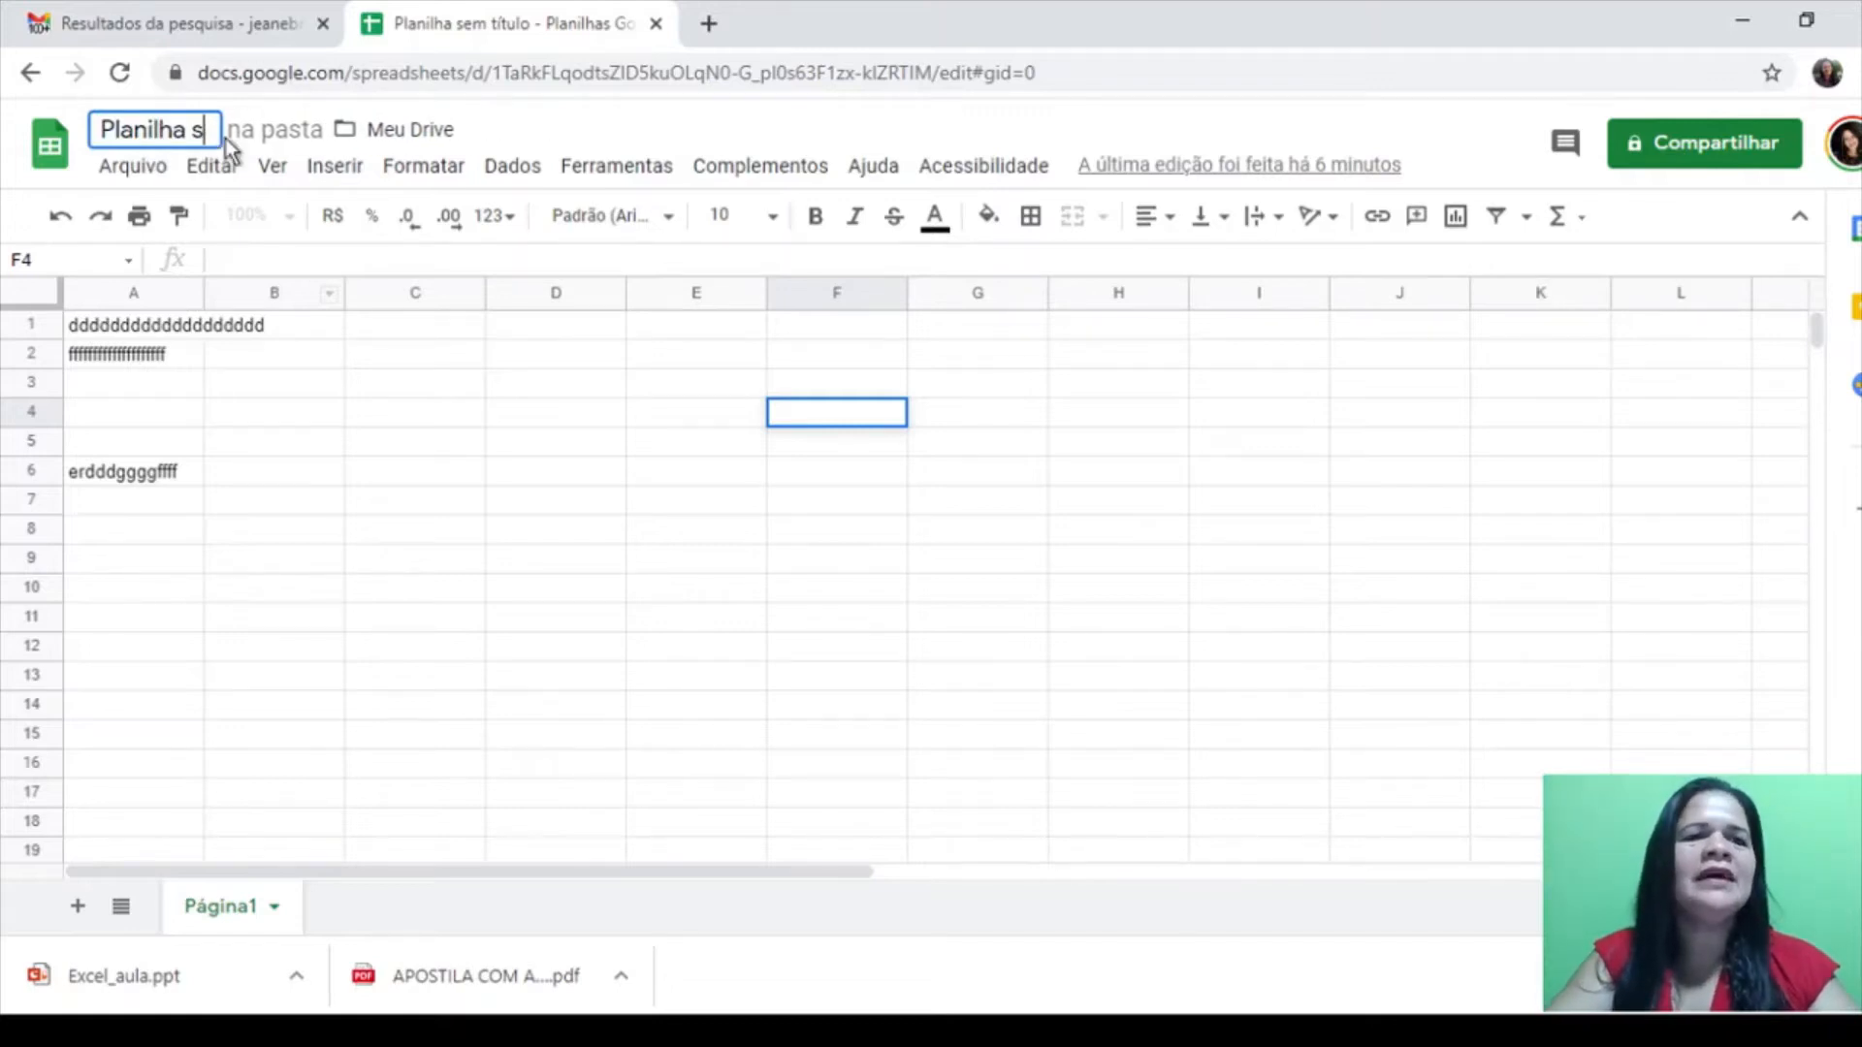
text(de despesas)
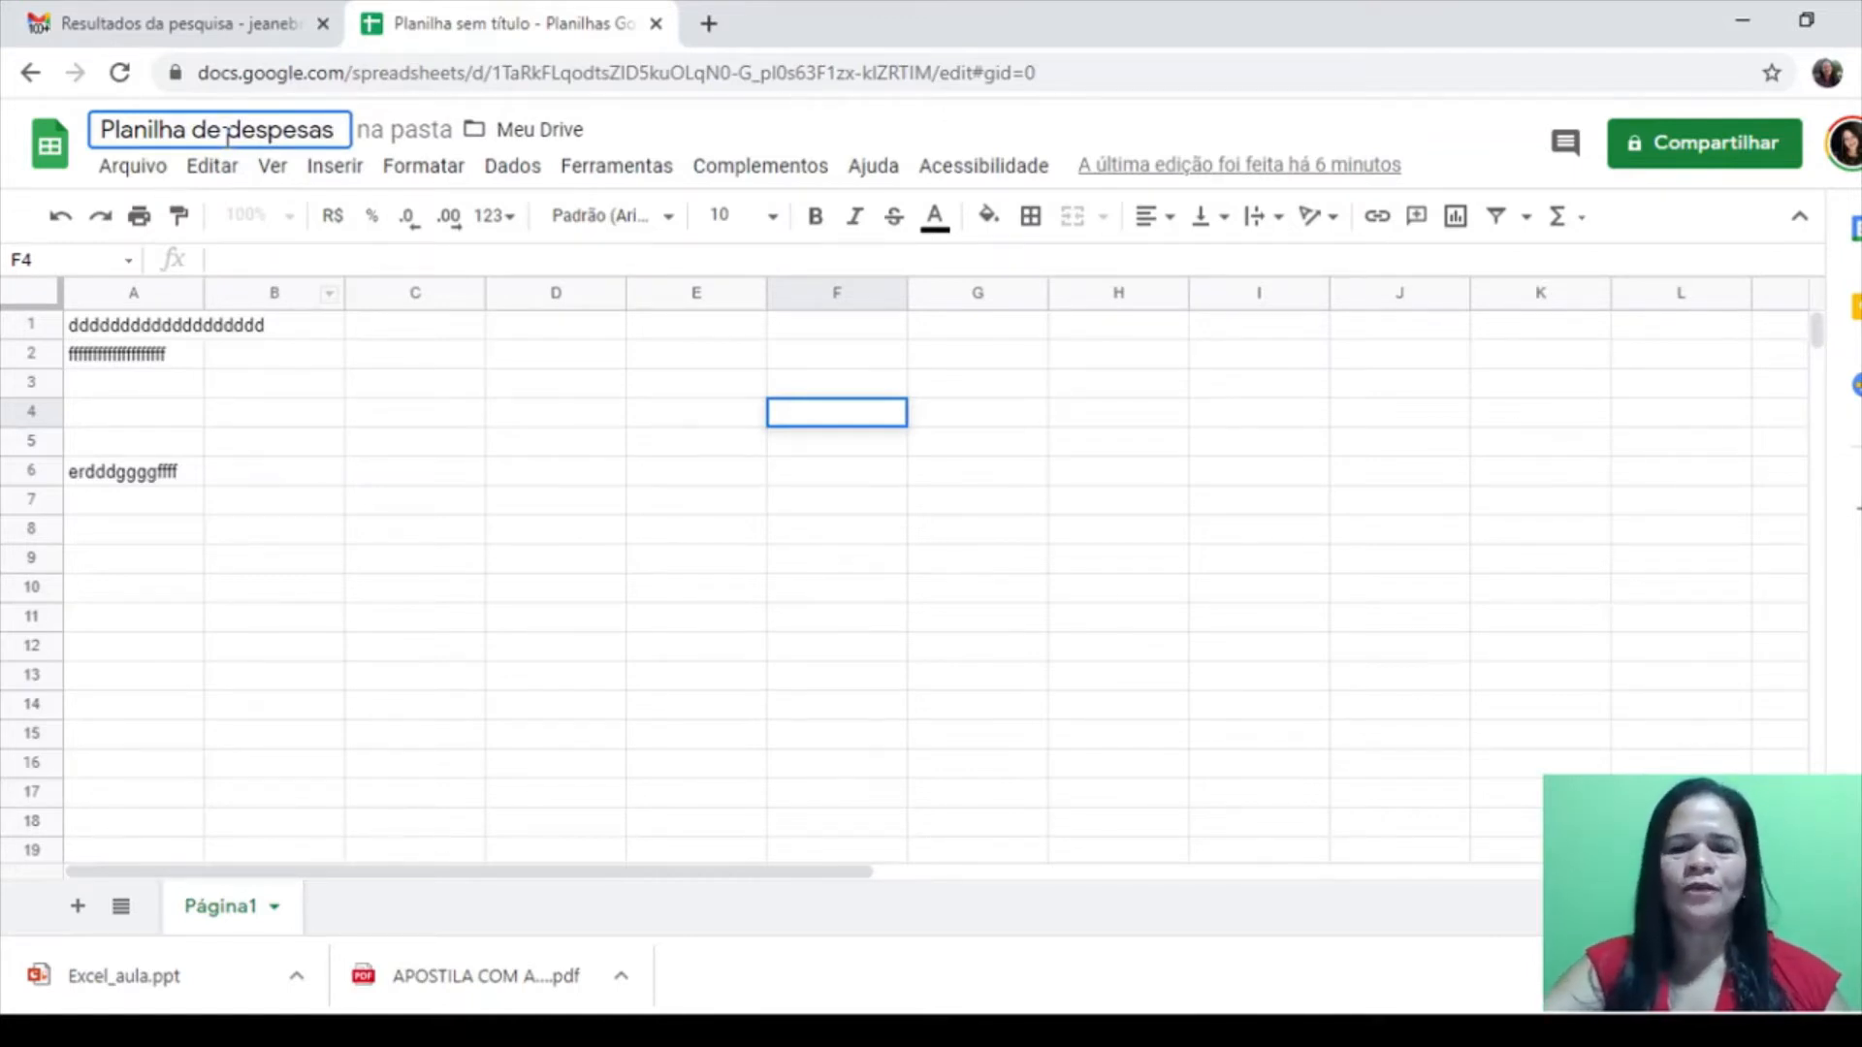
click(342, 485)
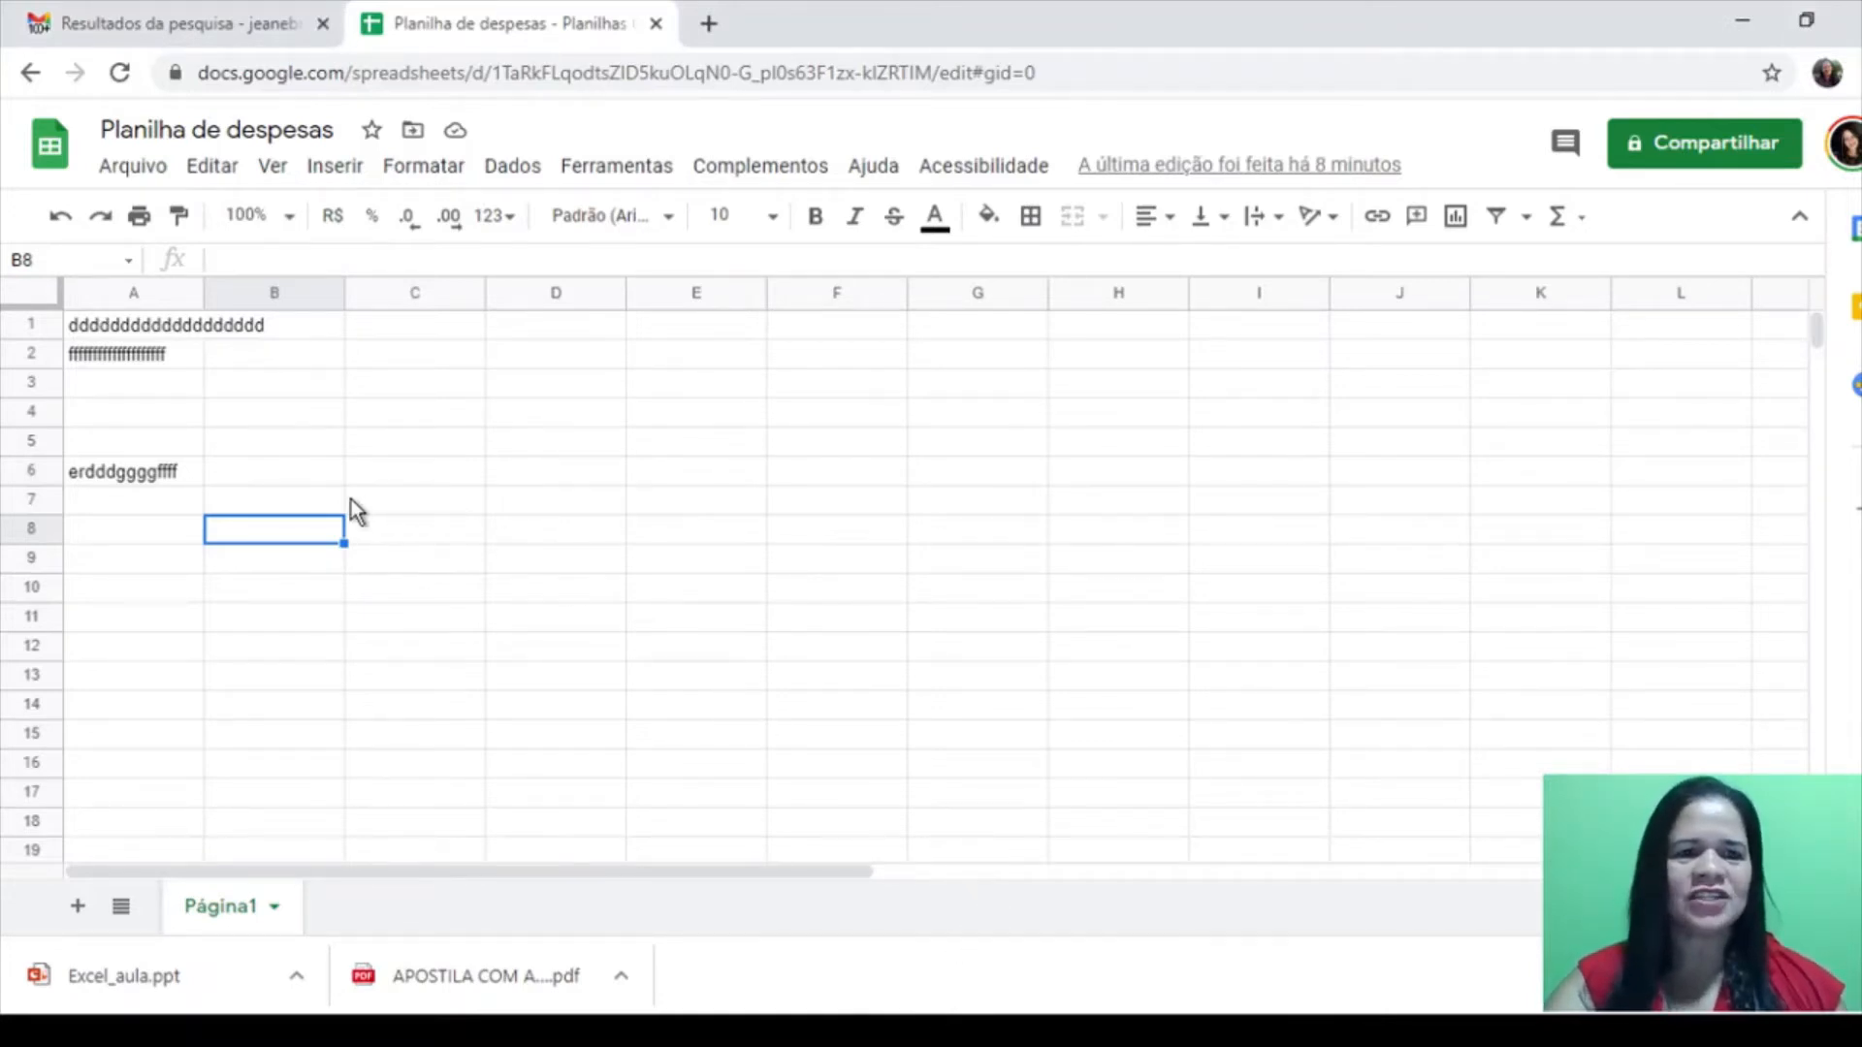
Move the active cell step by step in every direction through columns B and C between rows 5 and 8
click(320, 499)
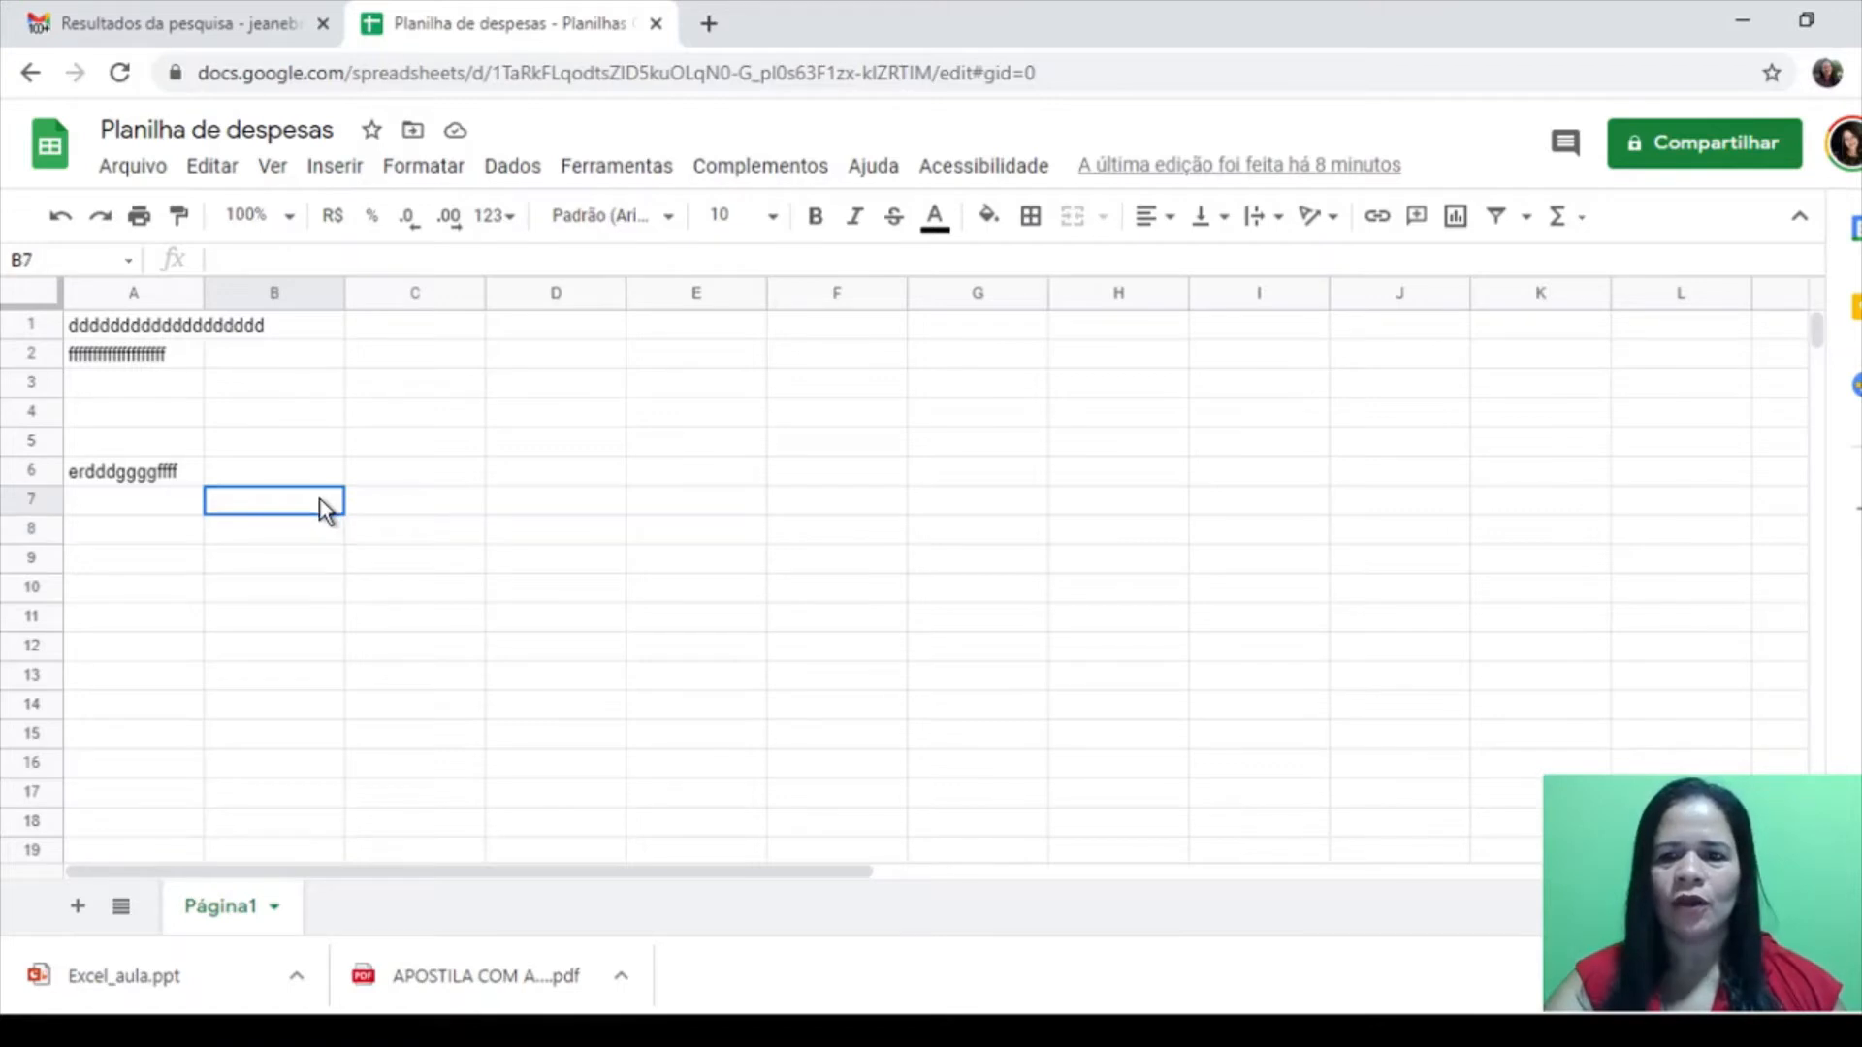
click(260, 448)
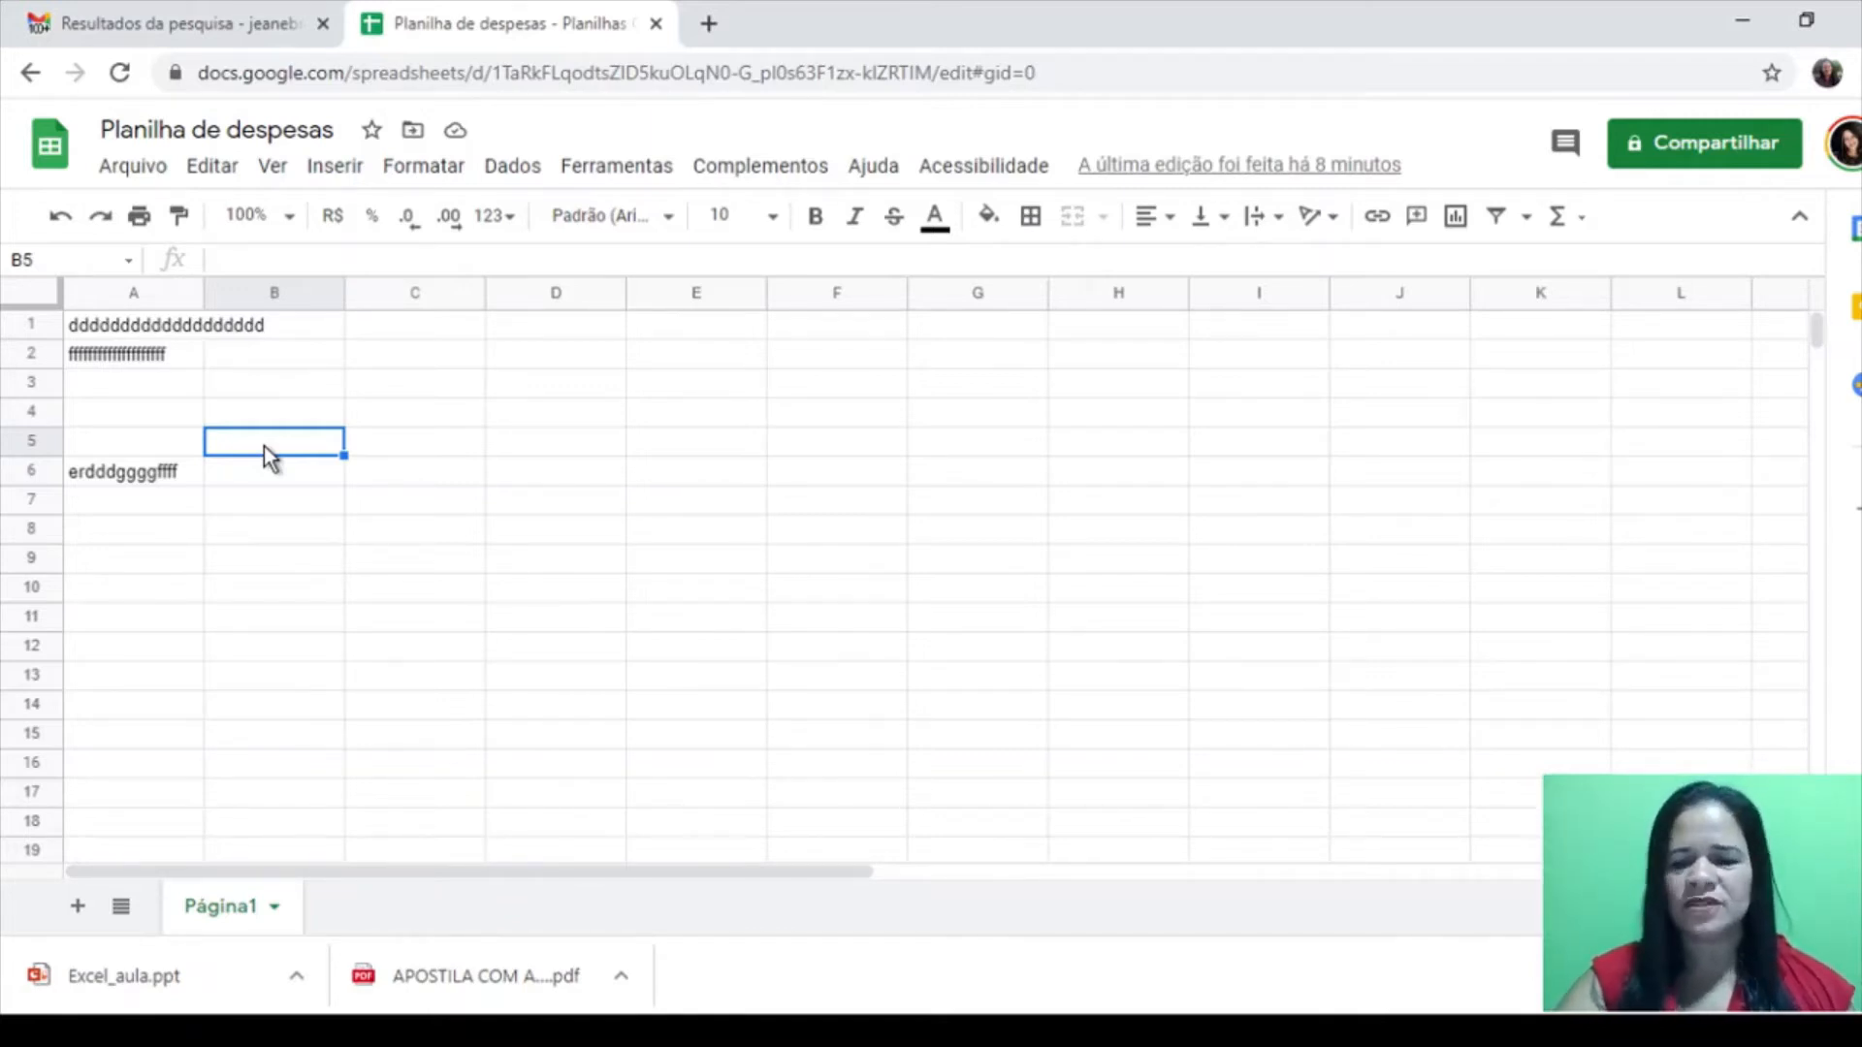
key(Down)
key(Right)
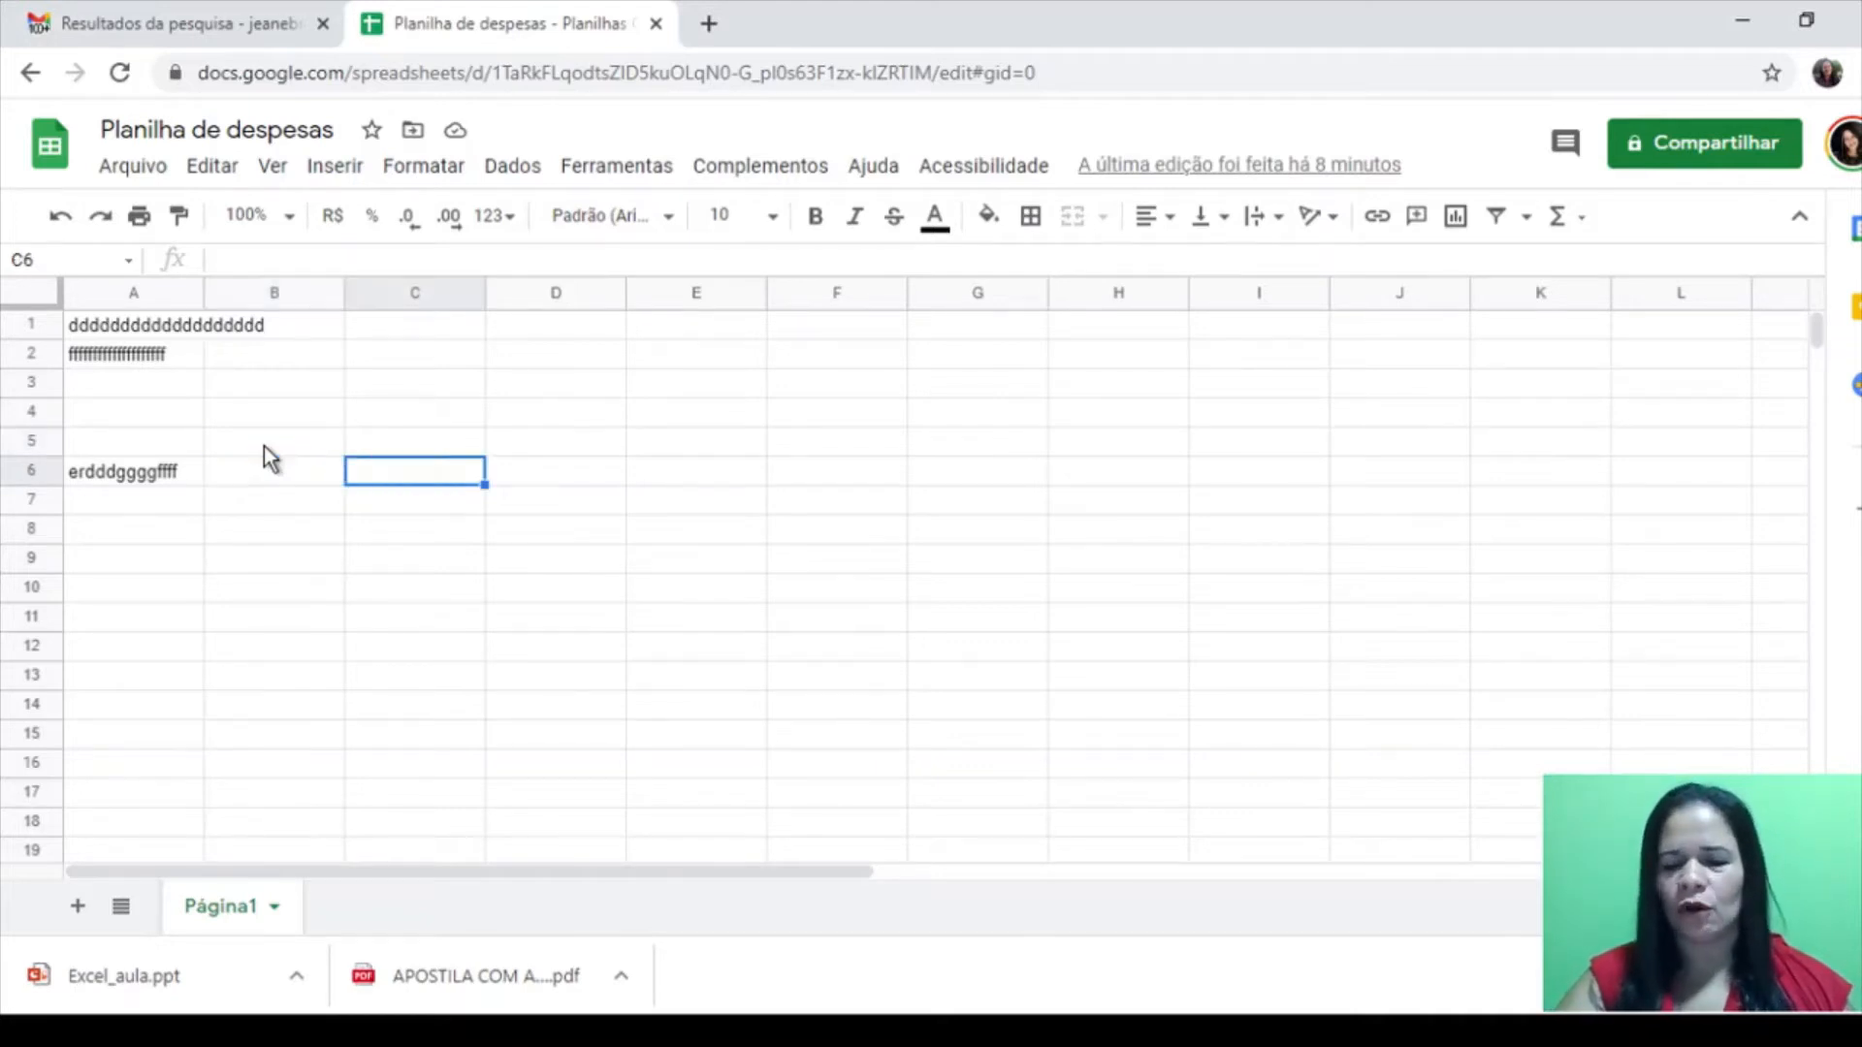
key(Left)
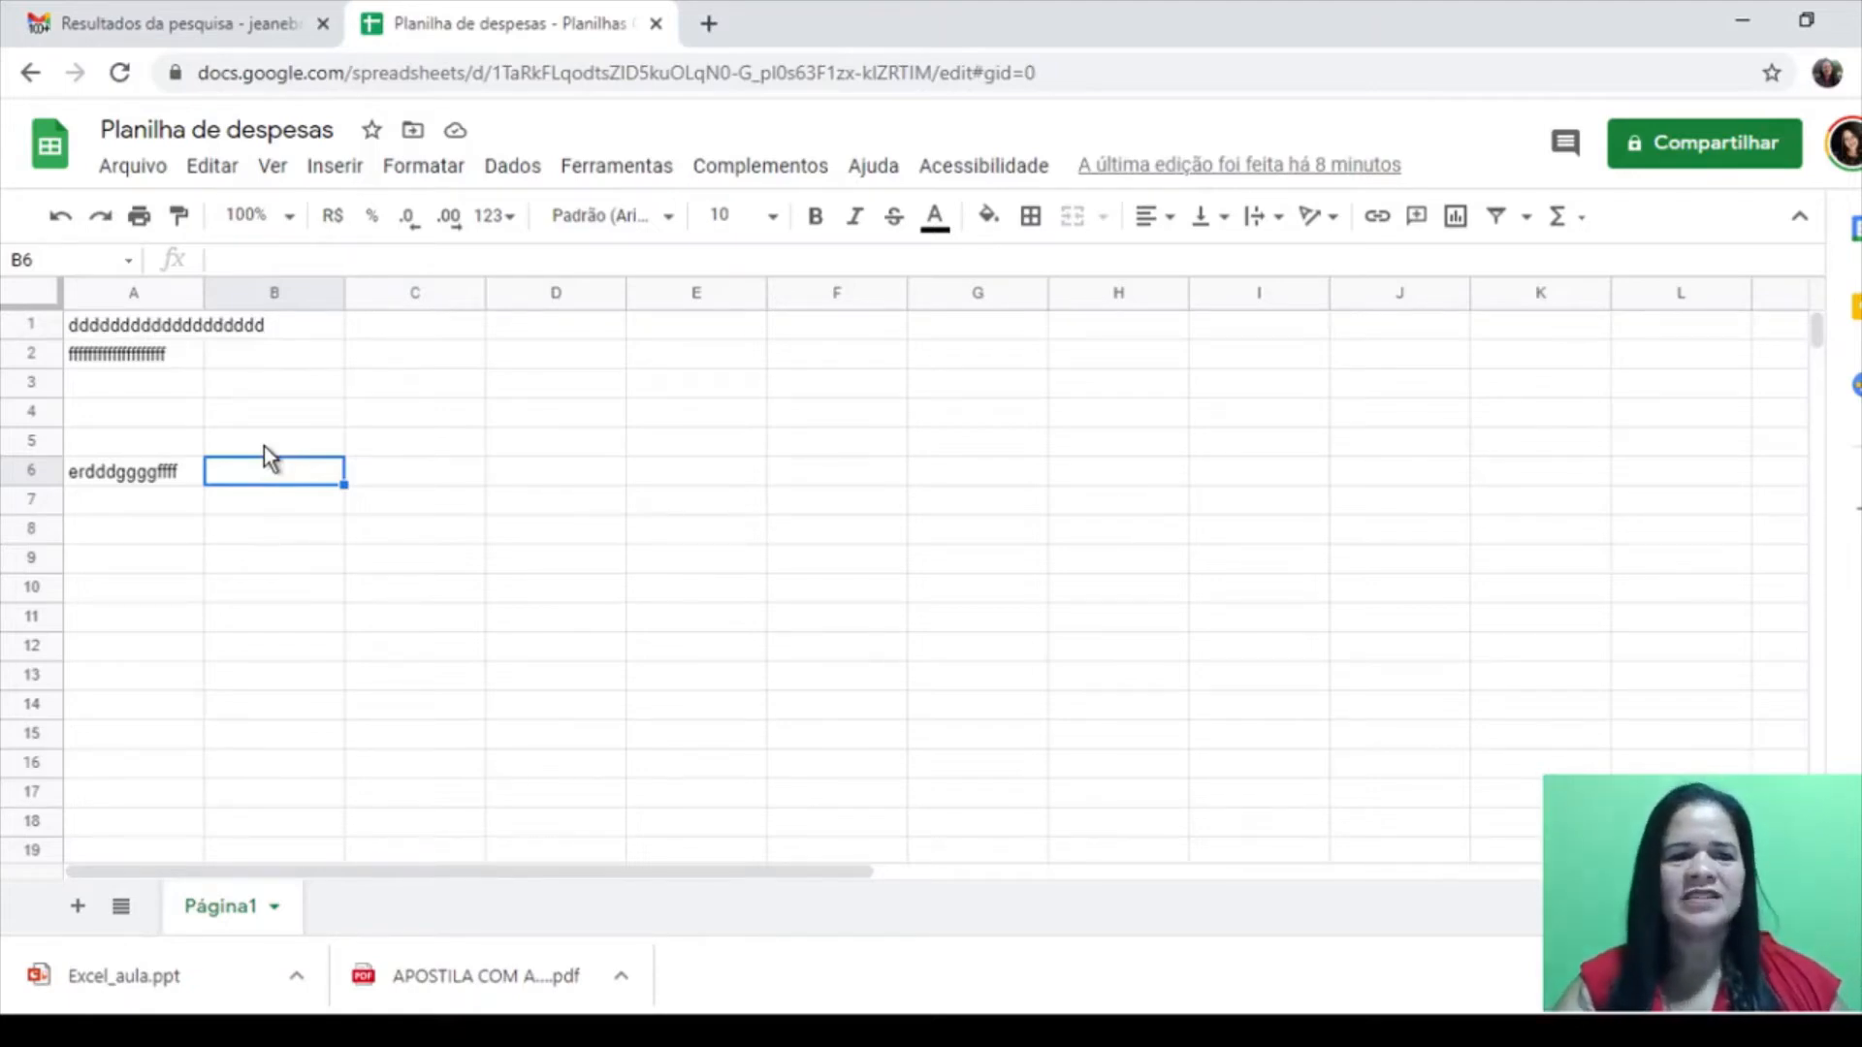
key(Right)
key(Left)
key(Up)
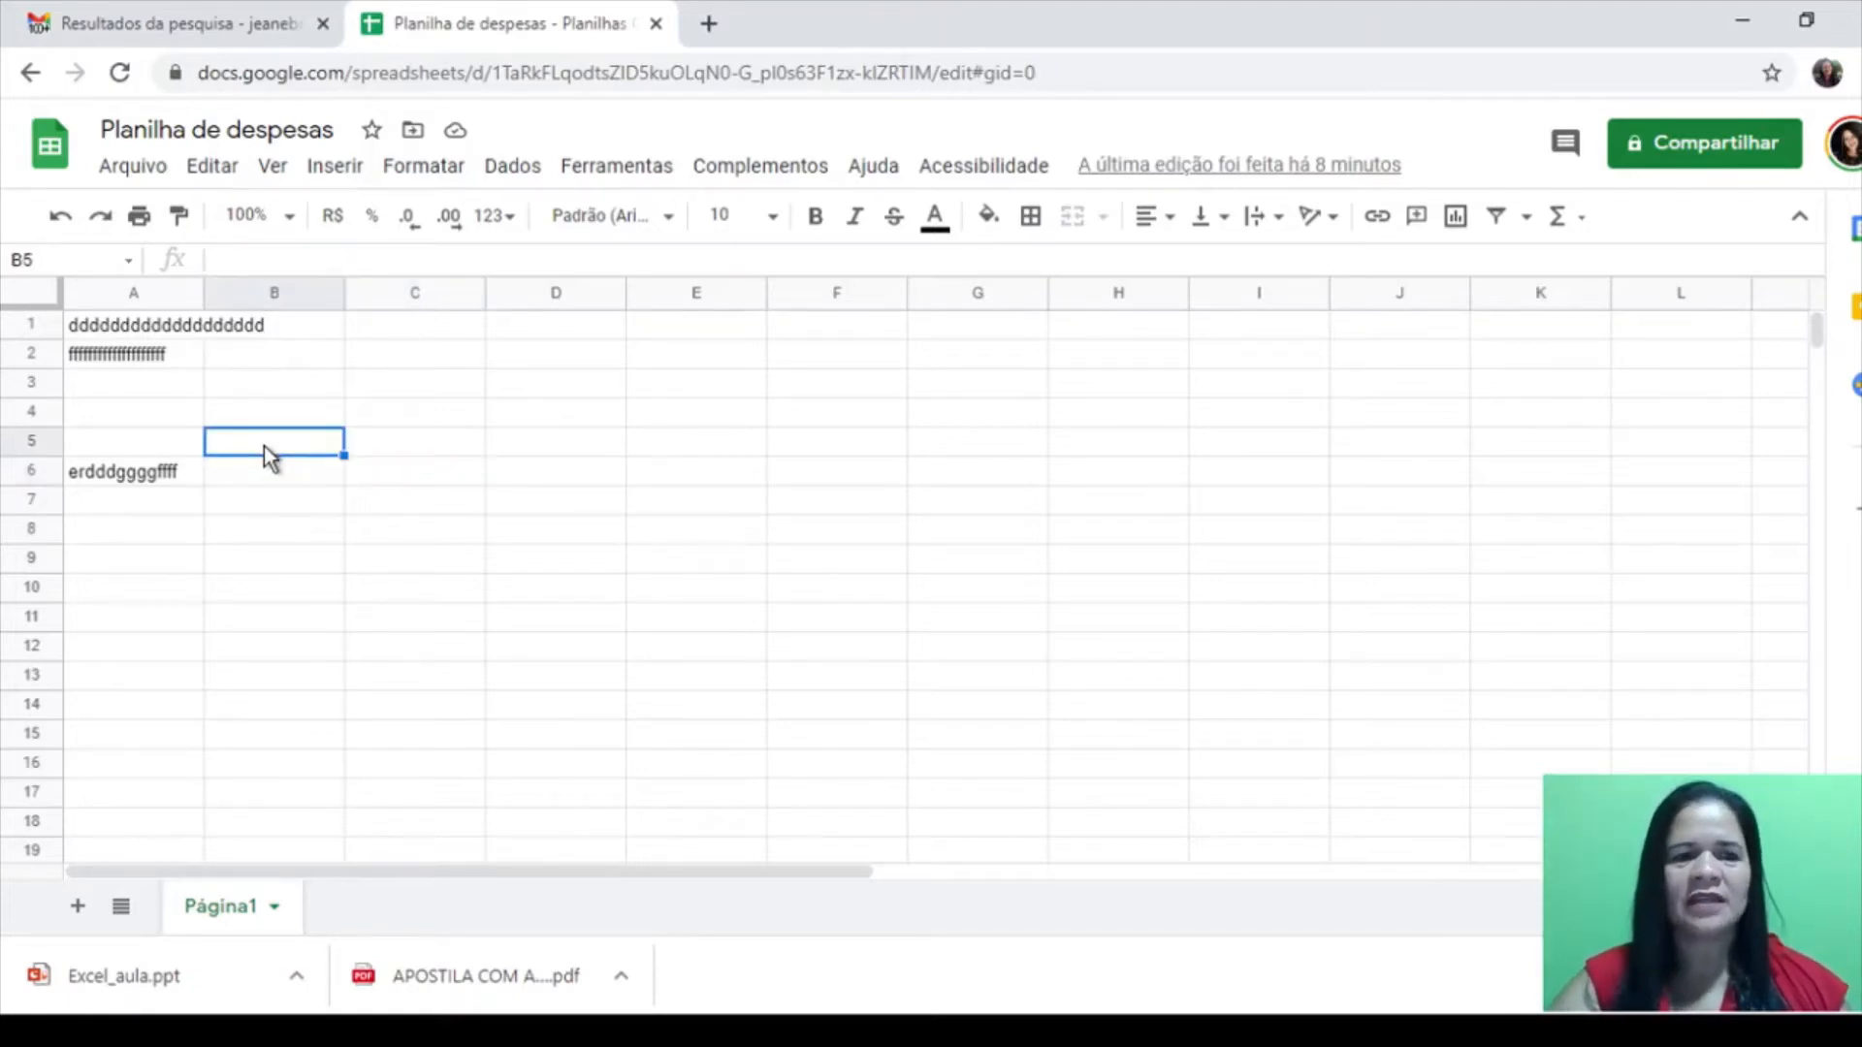
key(Down)
key(Down)
key(Down)
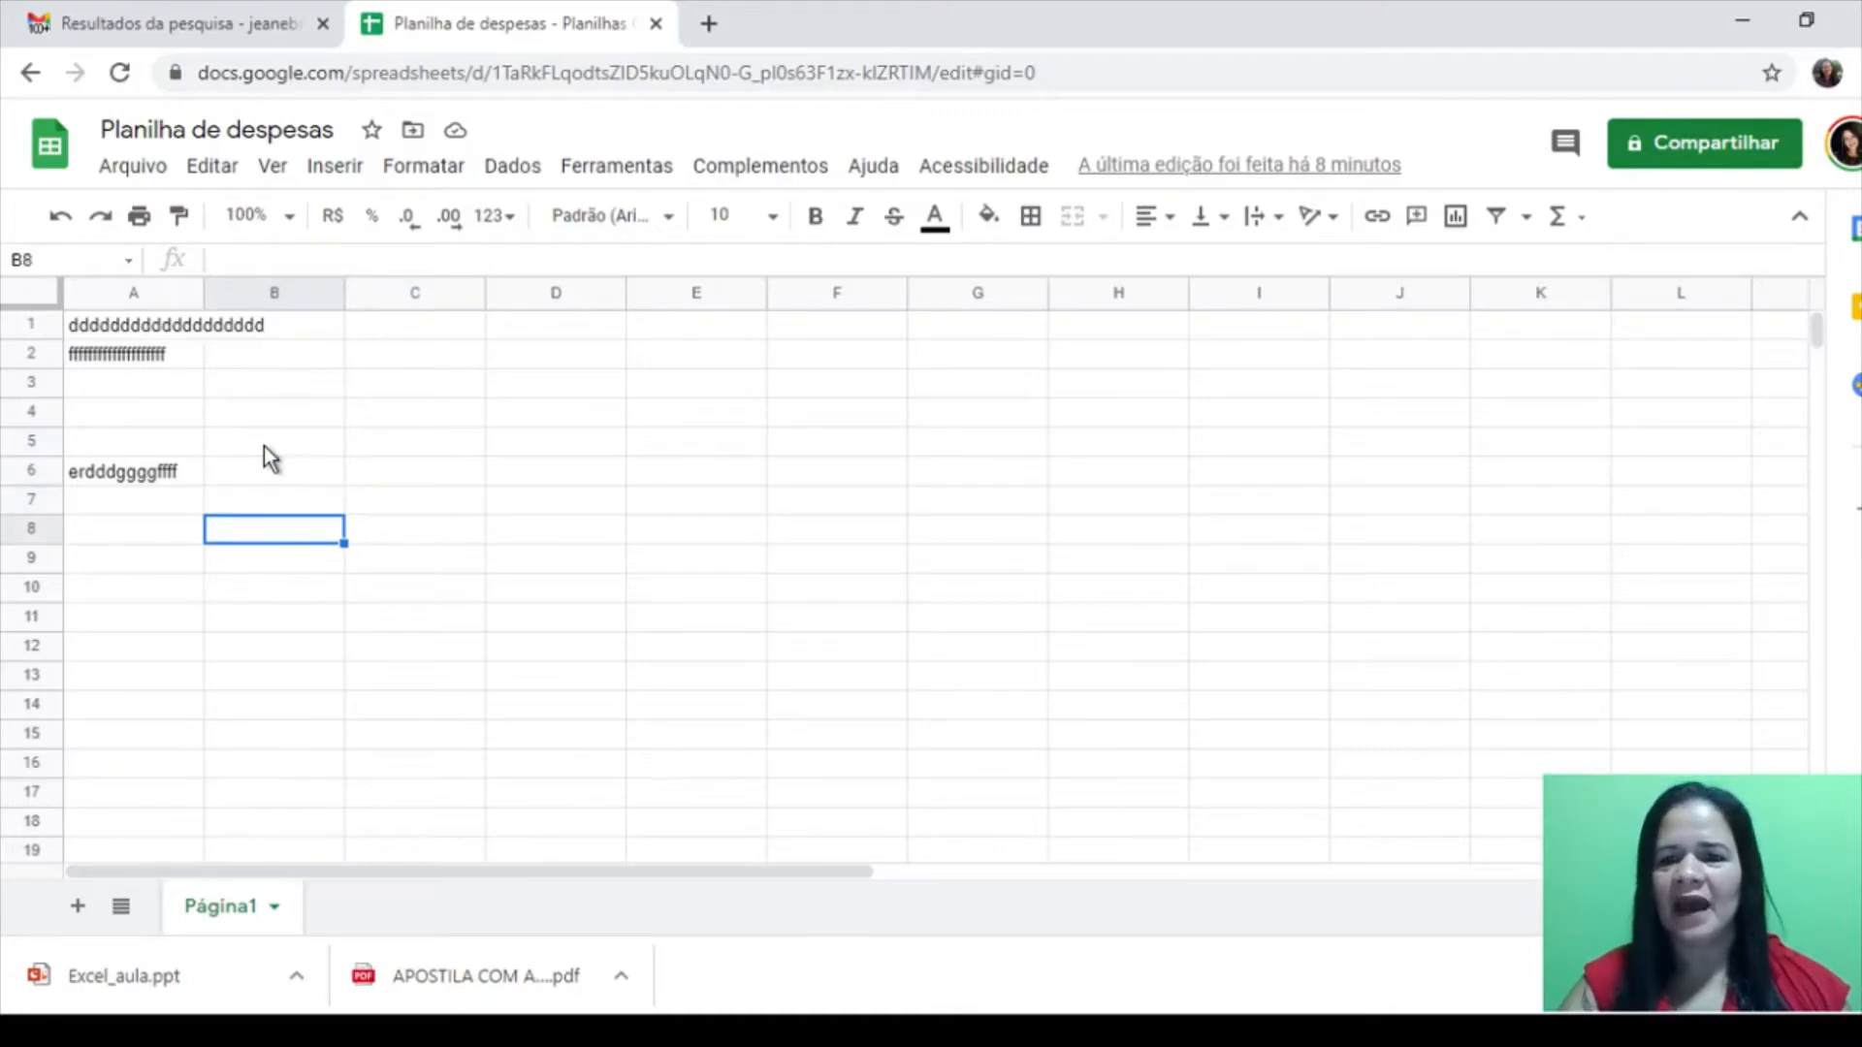
key(Right)
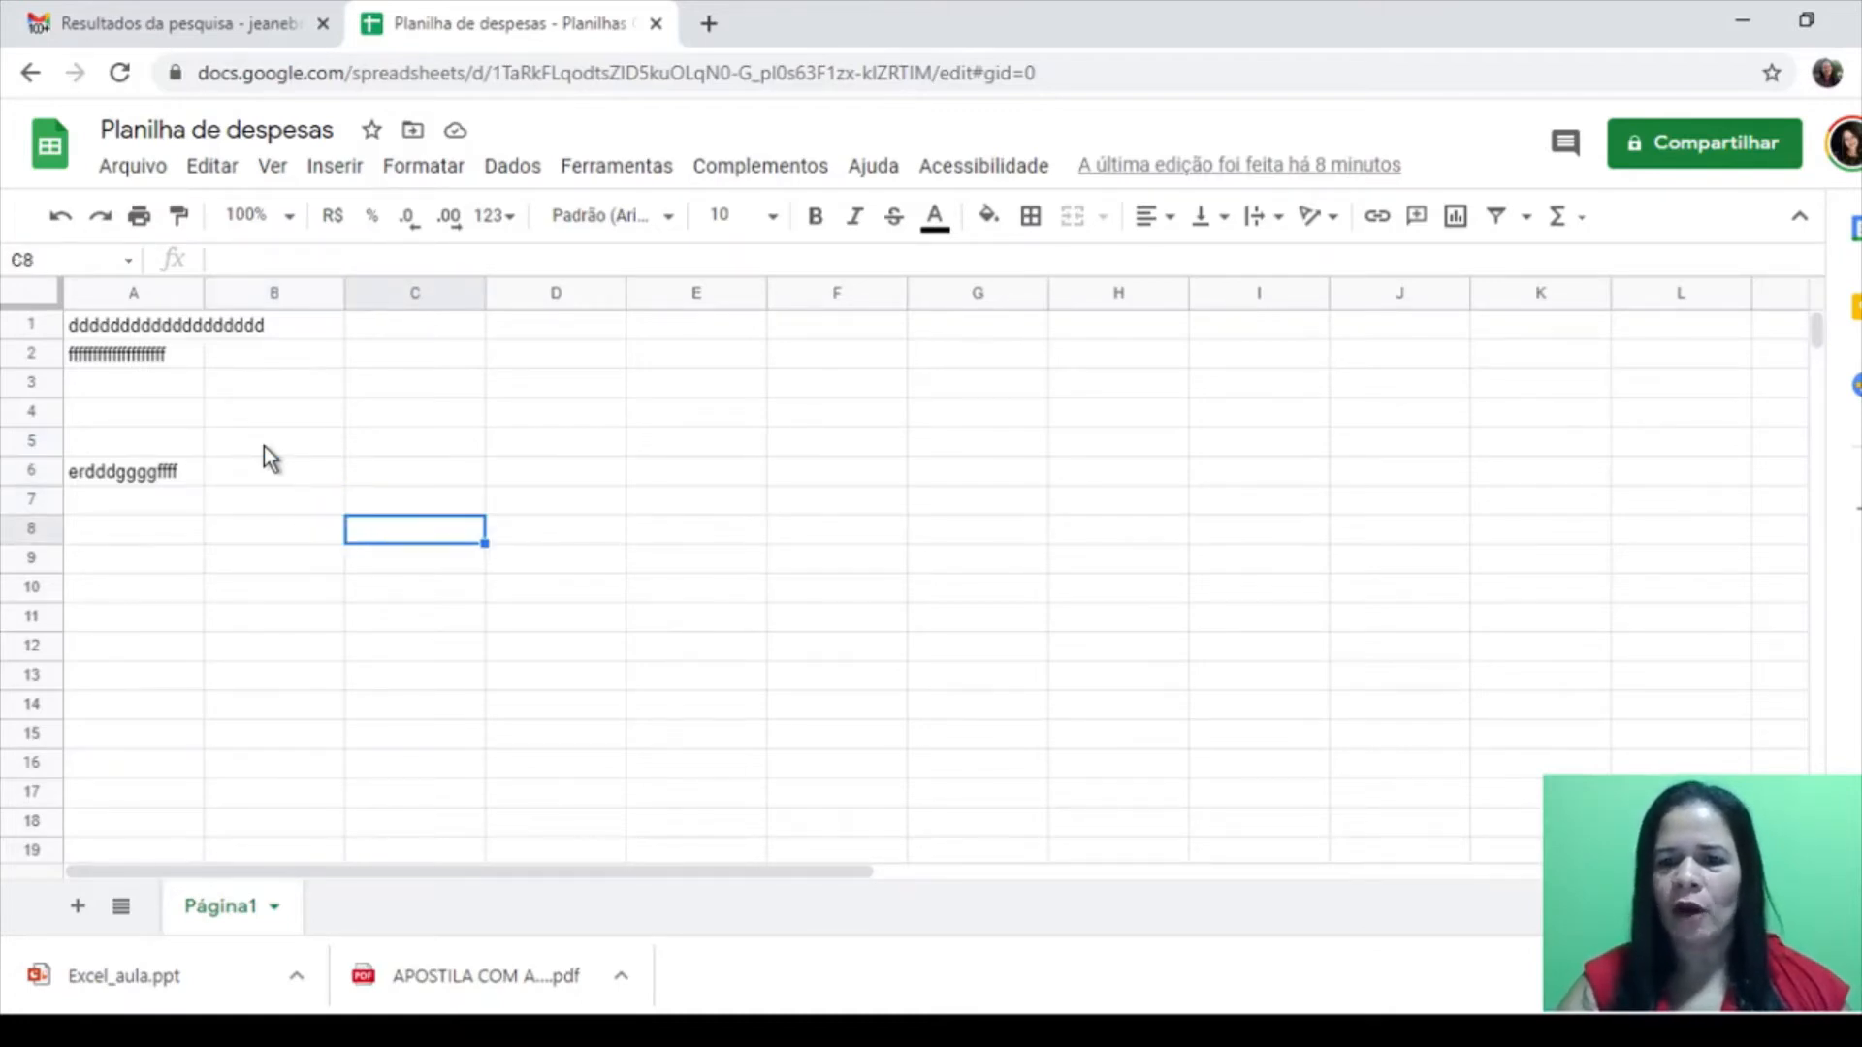
key(Left)
key(Up)
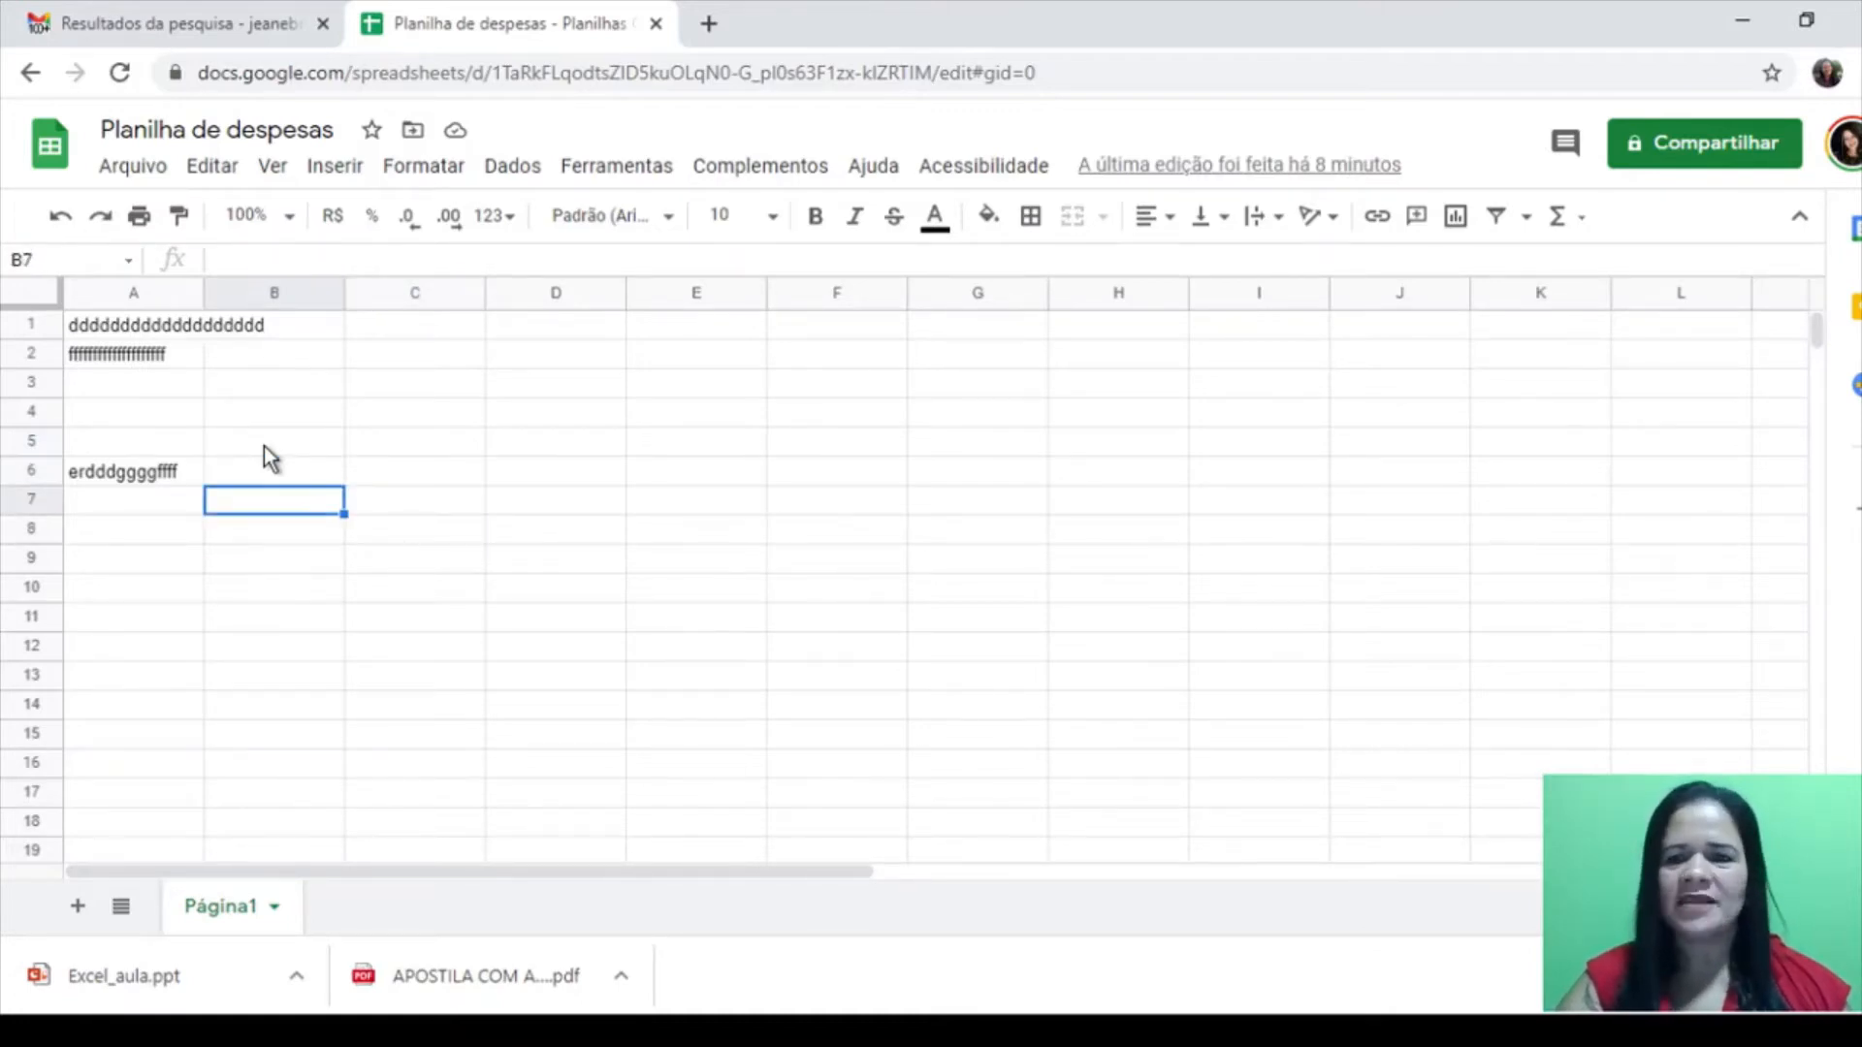
Show the options for inserting cells, a row or a column at cell B6 and dismiss them
key(Up)
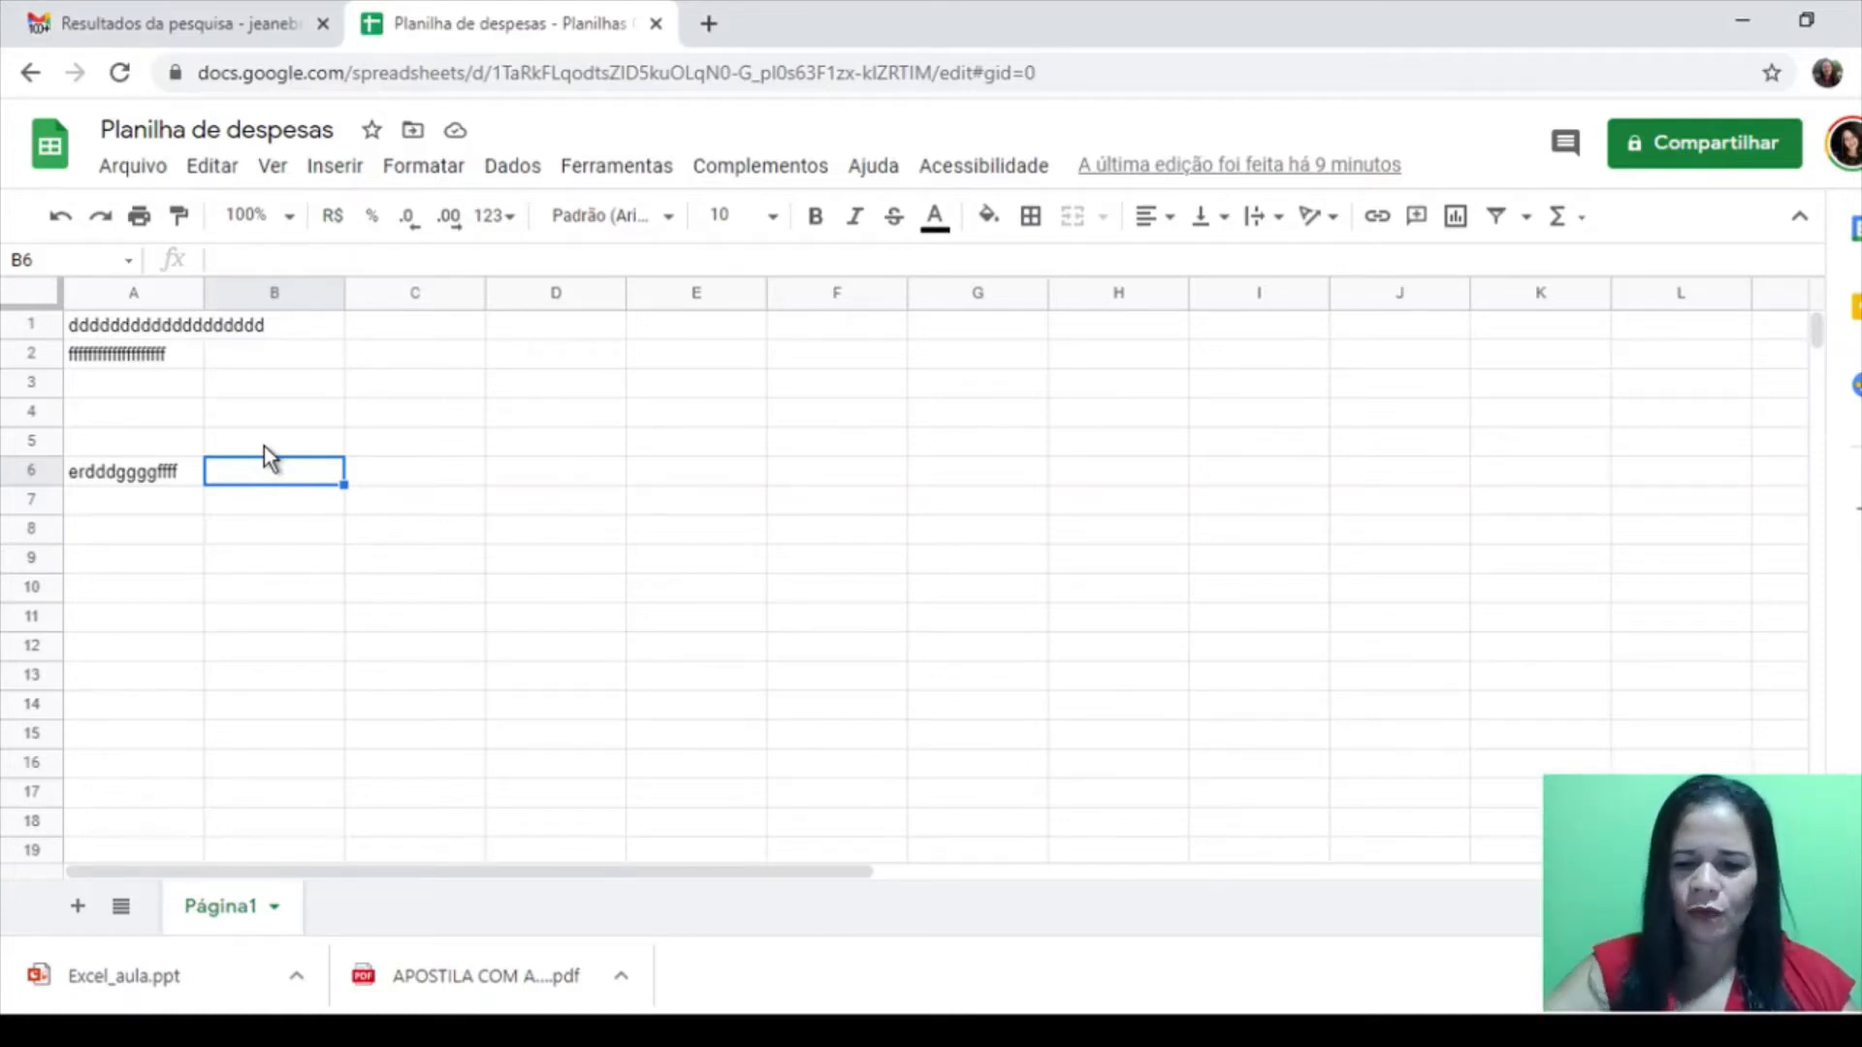
key(ctrl+alt+equal)
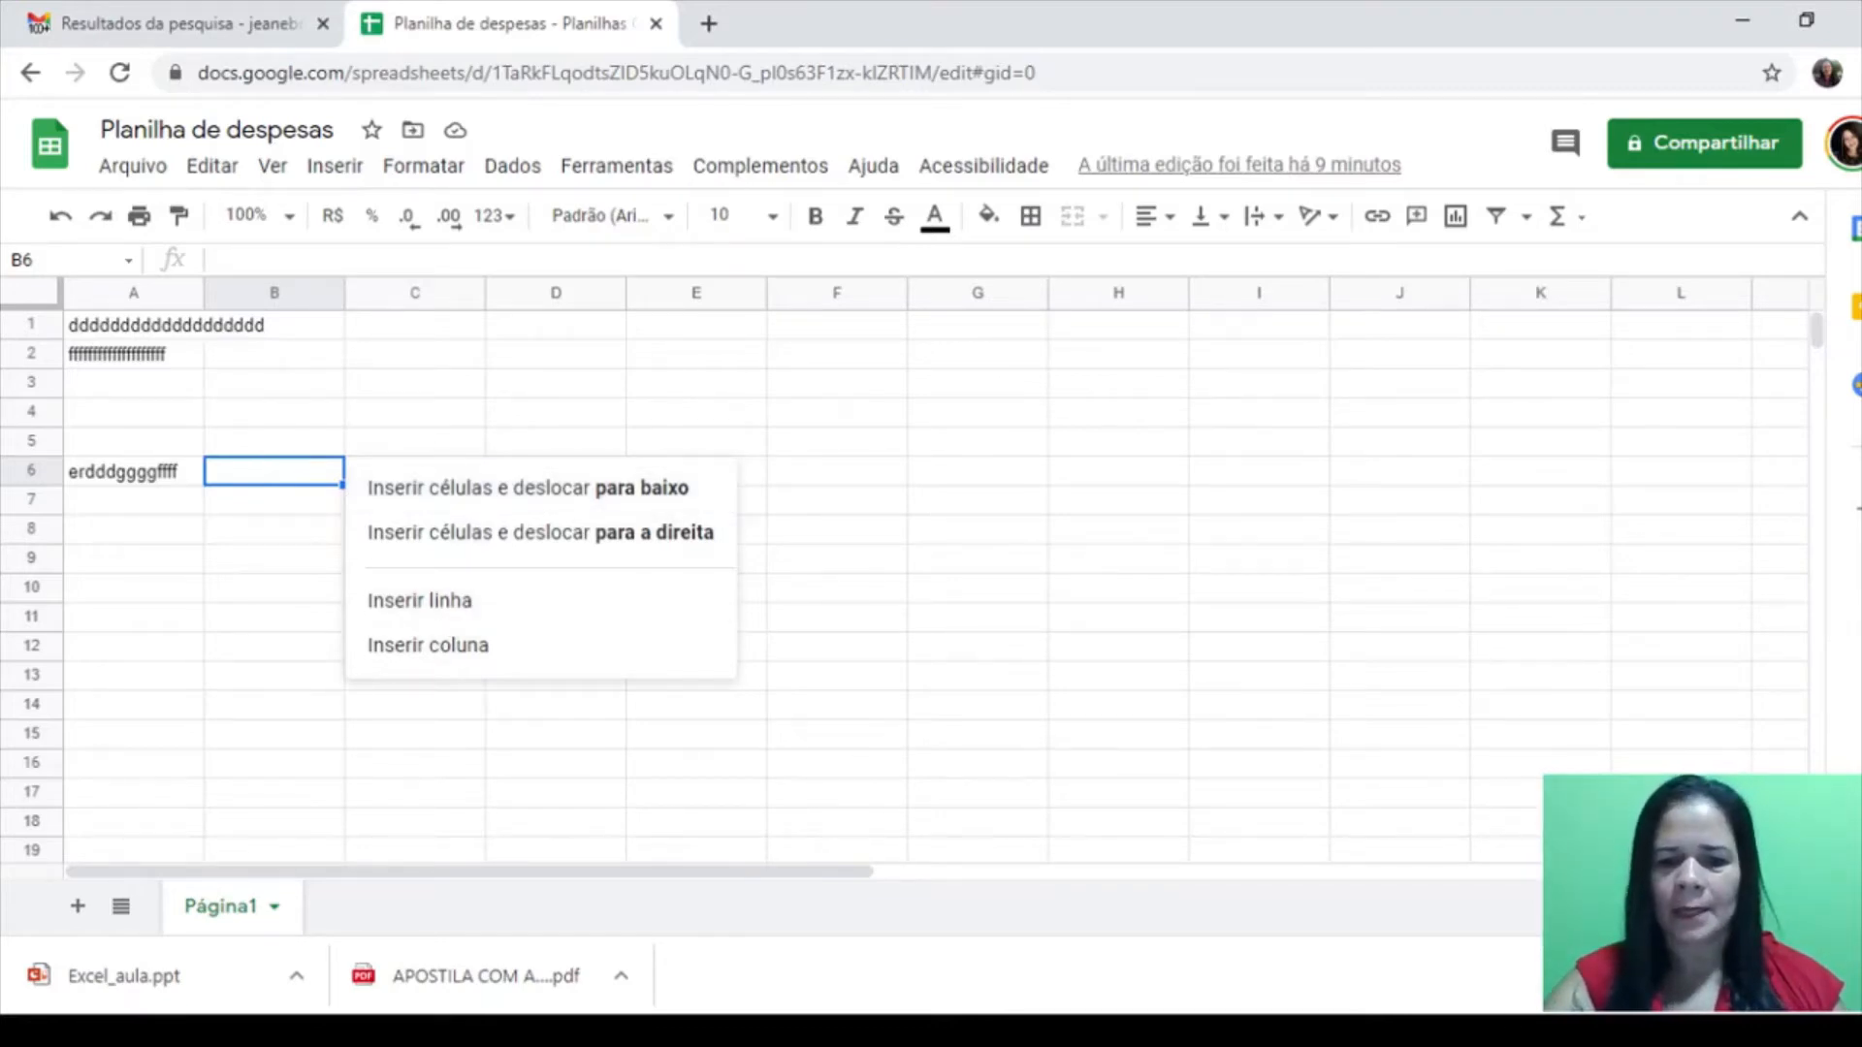
click(1224, 1030)
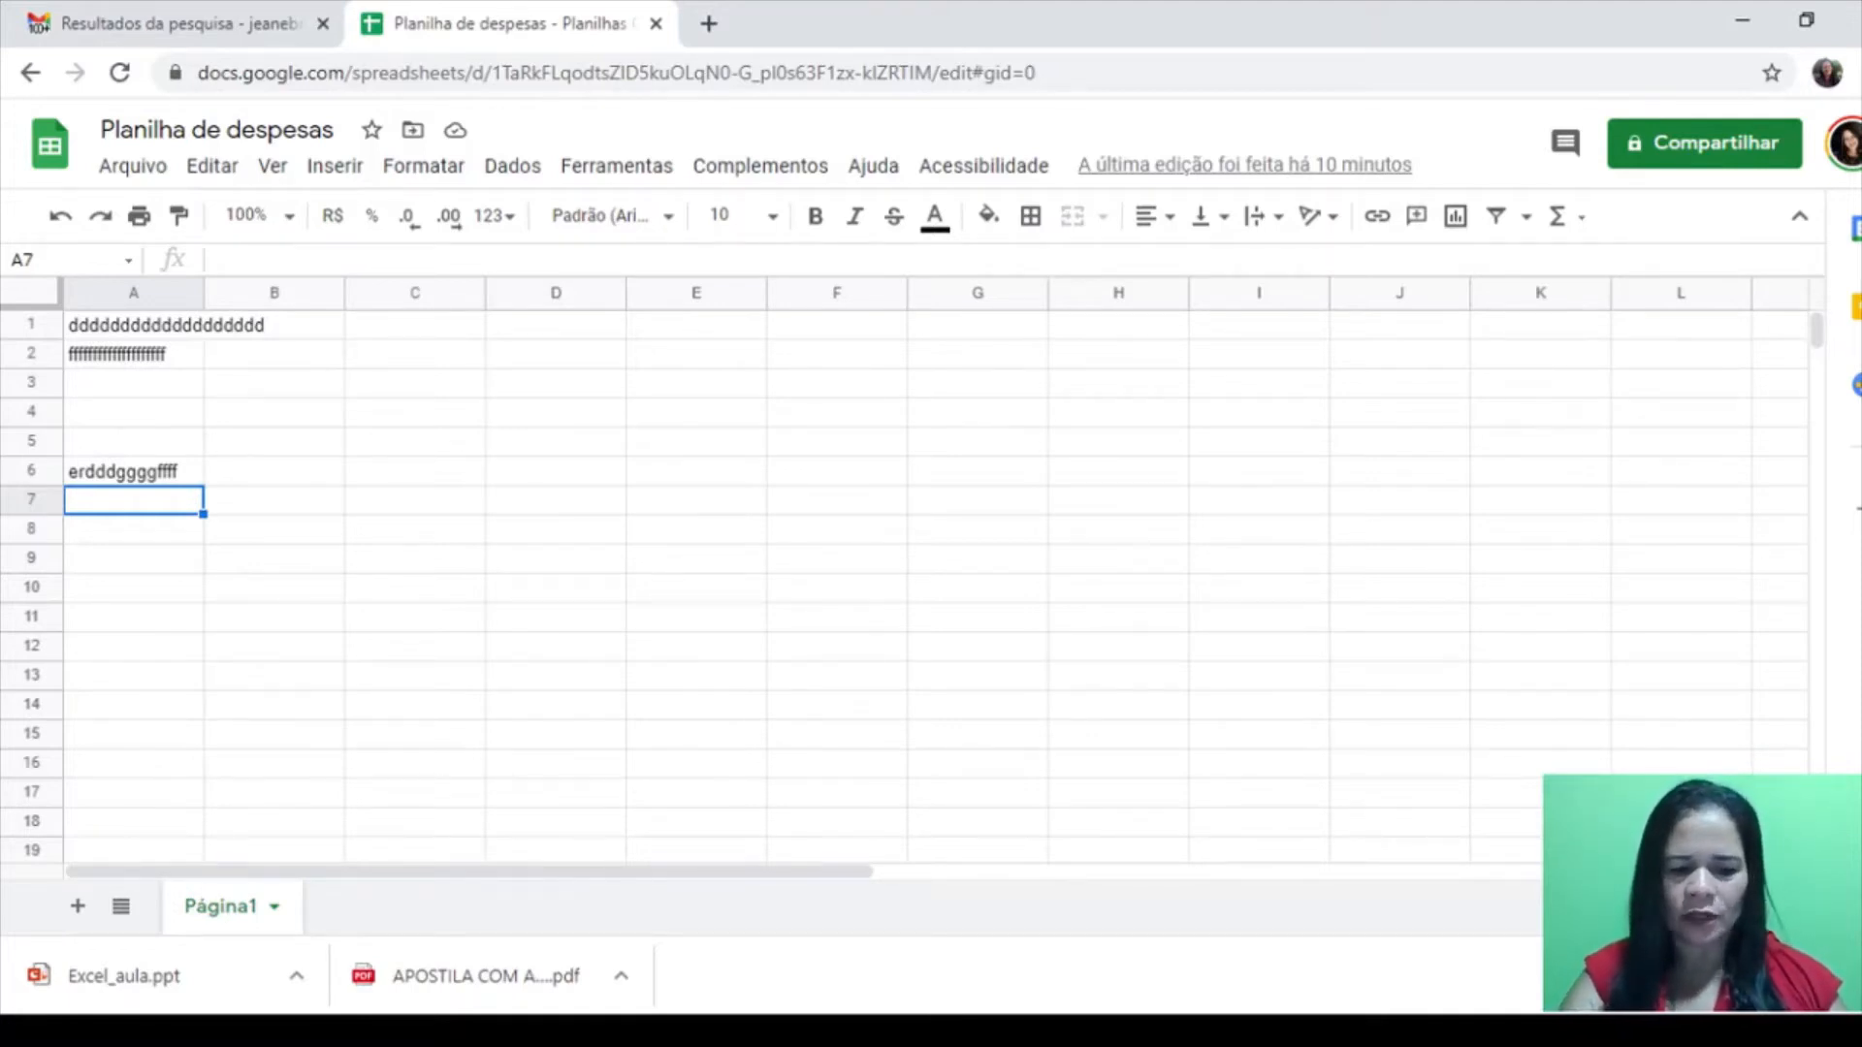
Select filled and empty cells one after another in columns A and B, from A6 and A2 through to B5
click(134, 472)
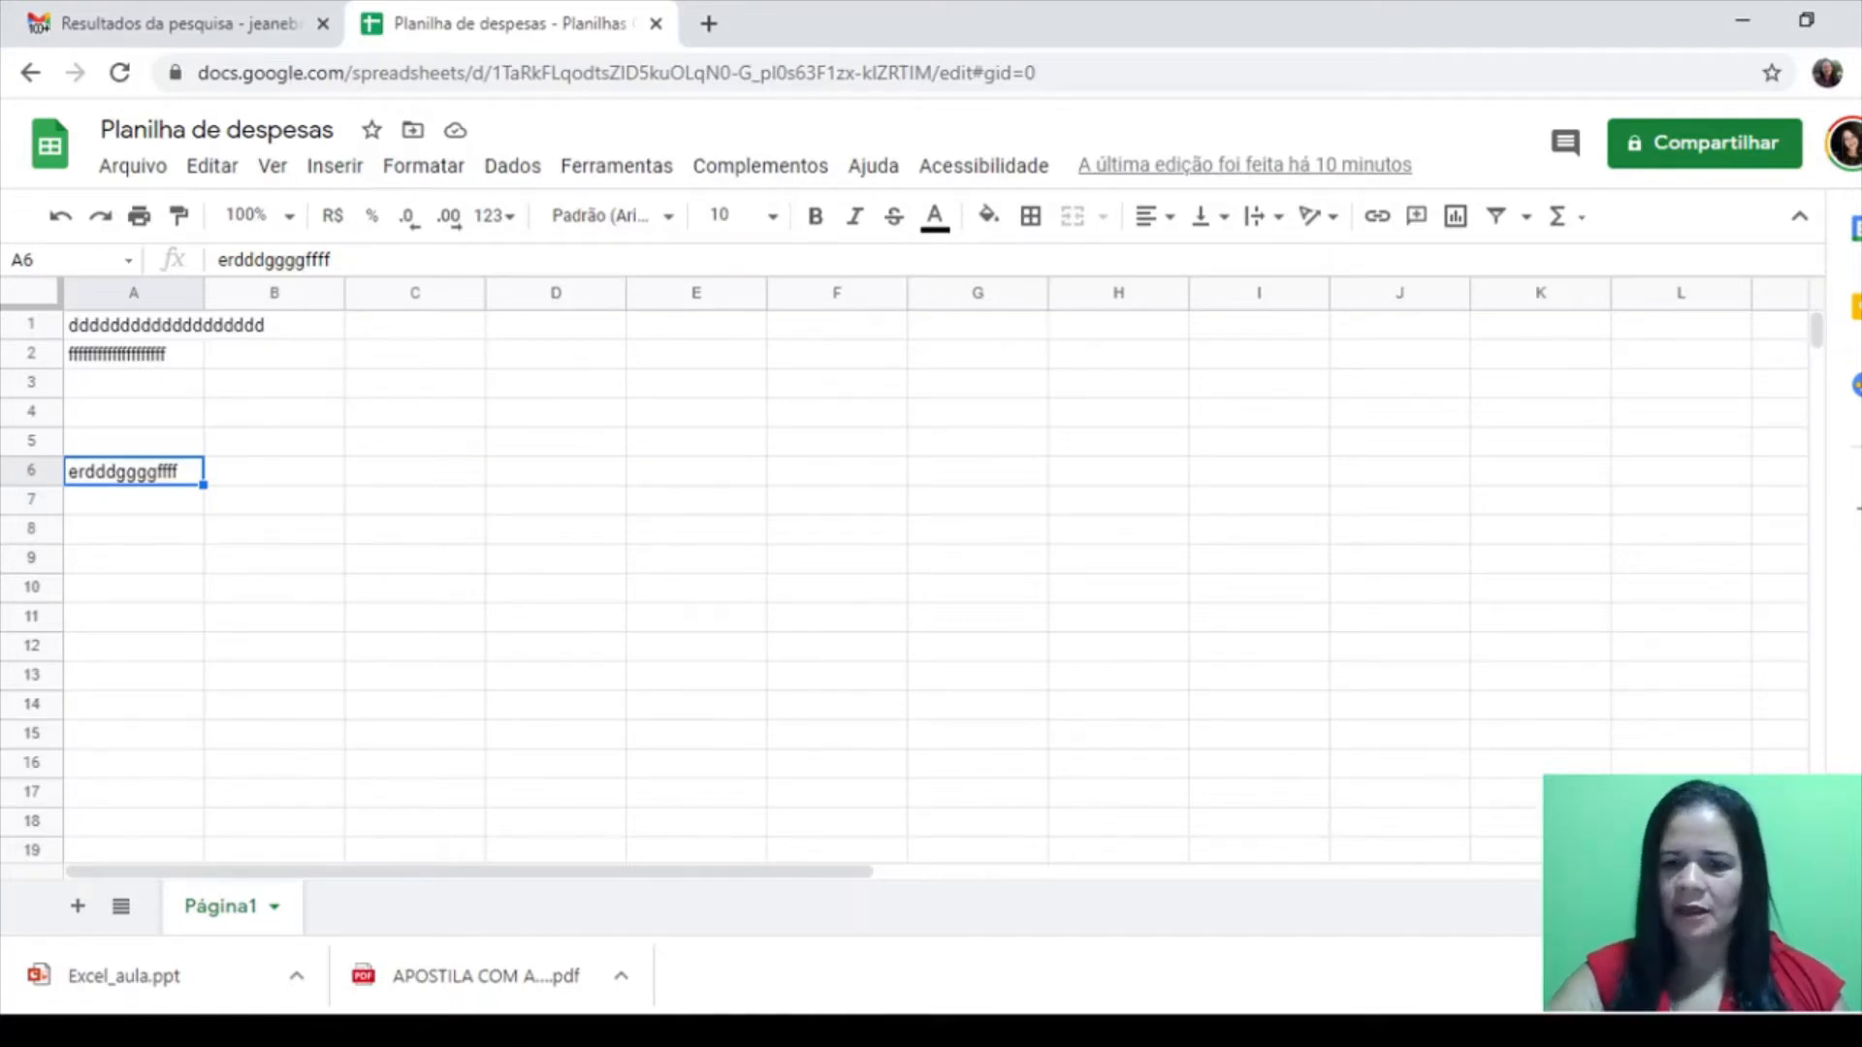
click(134, 354)
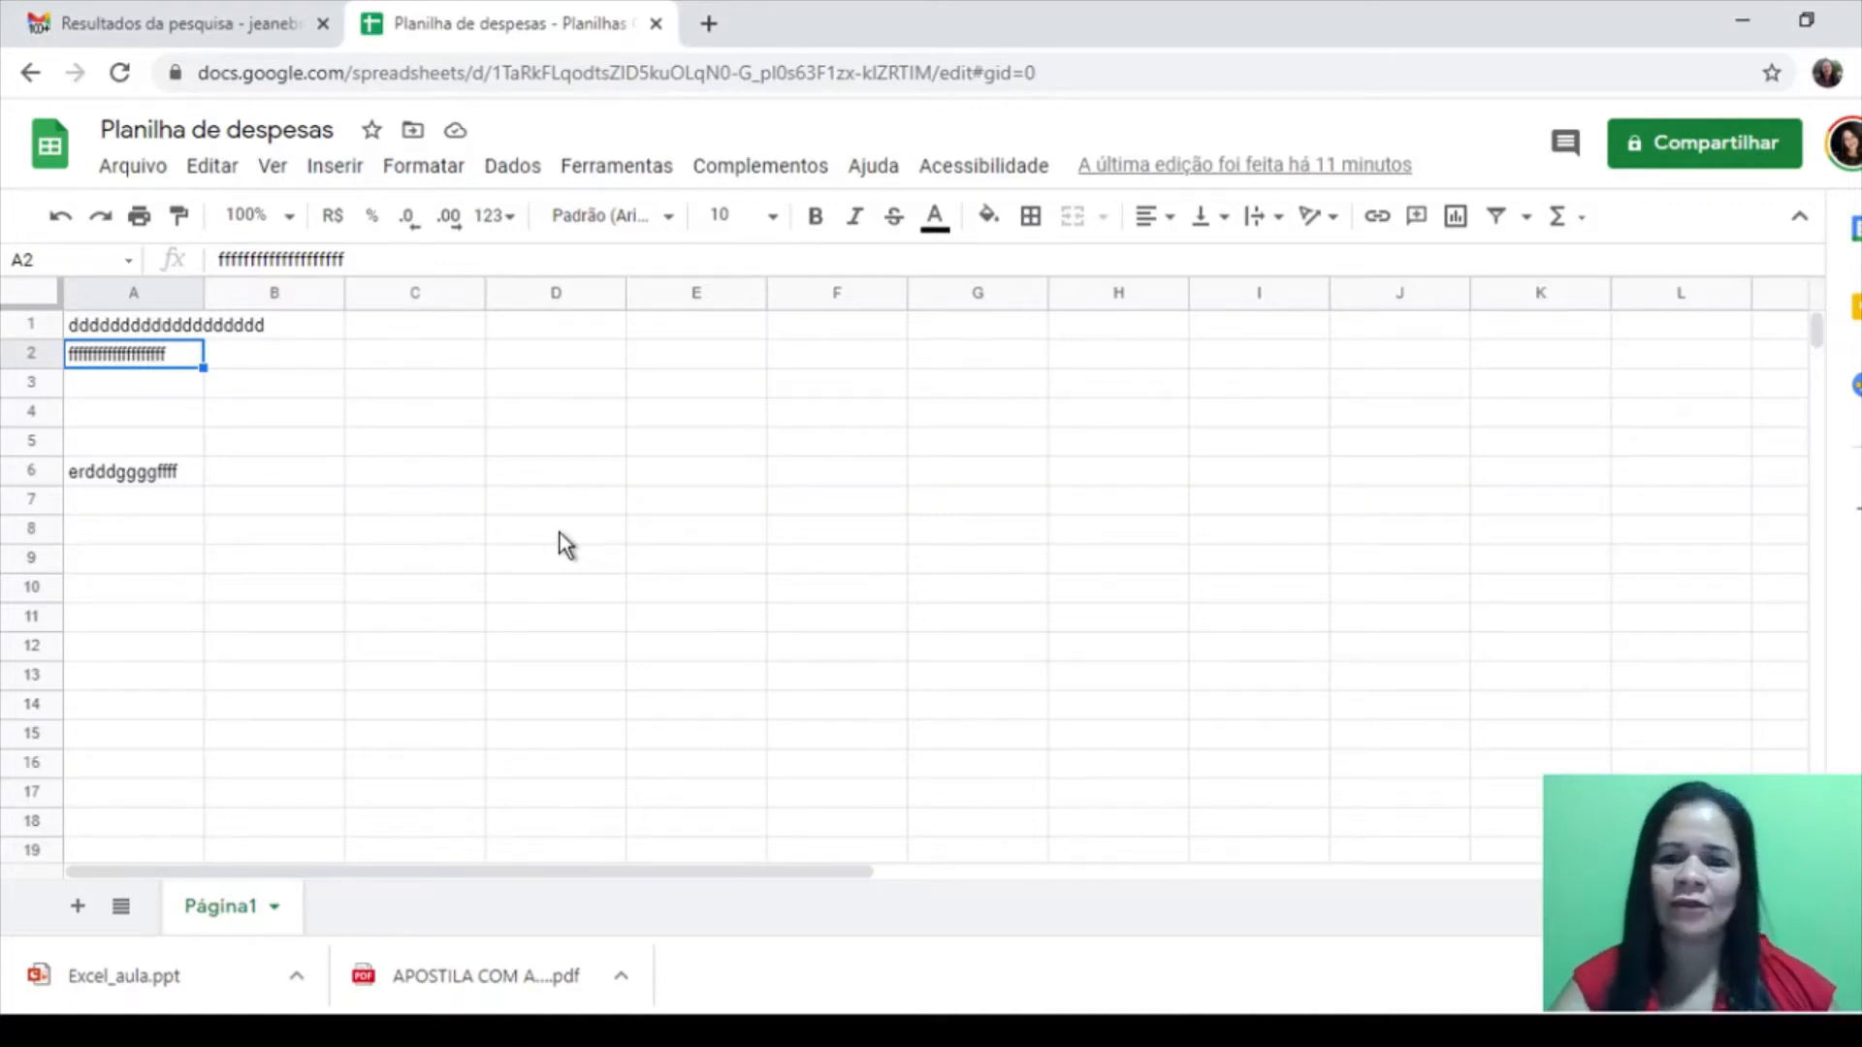
click(138, 333)
click(289, 387)
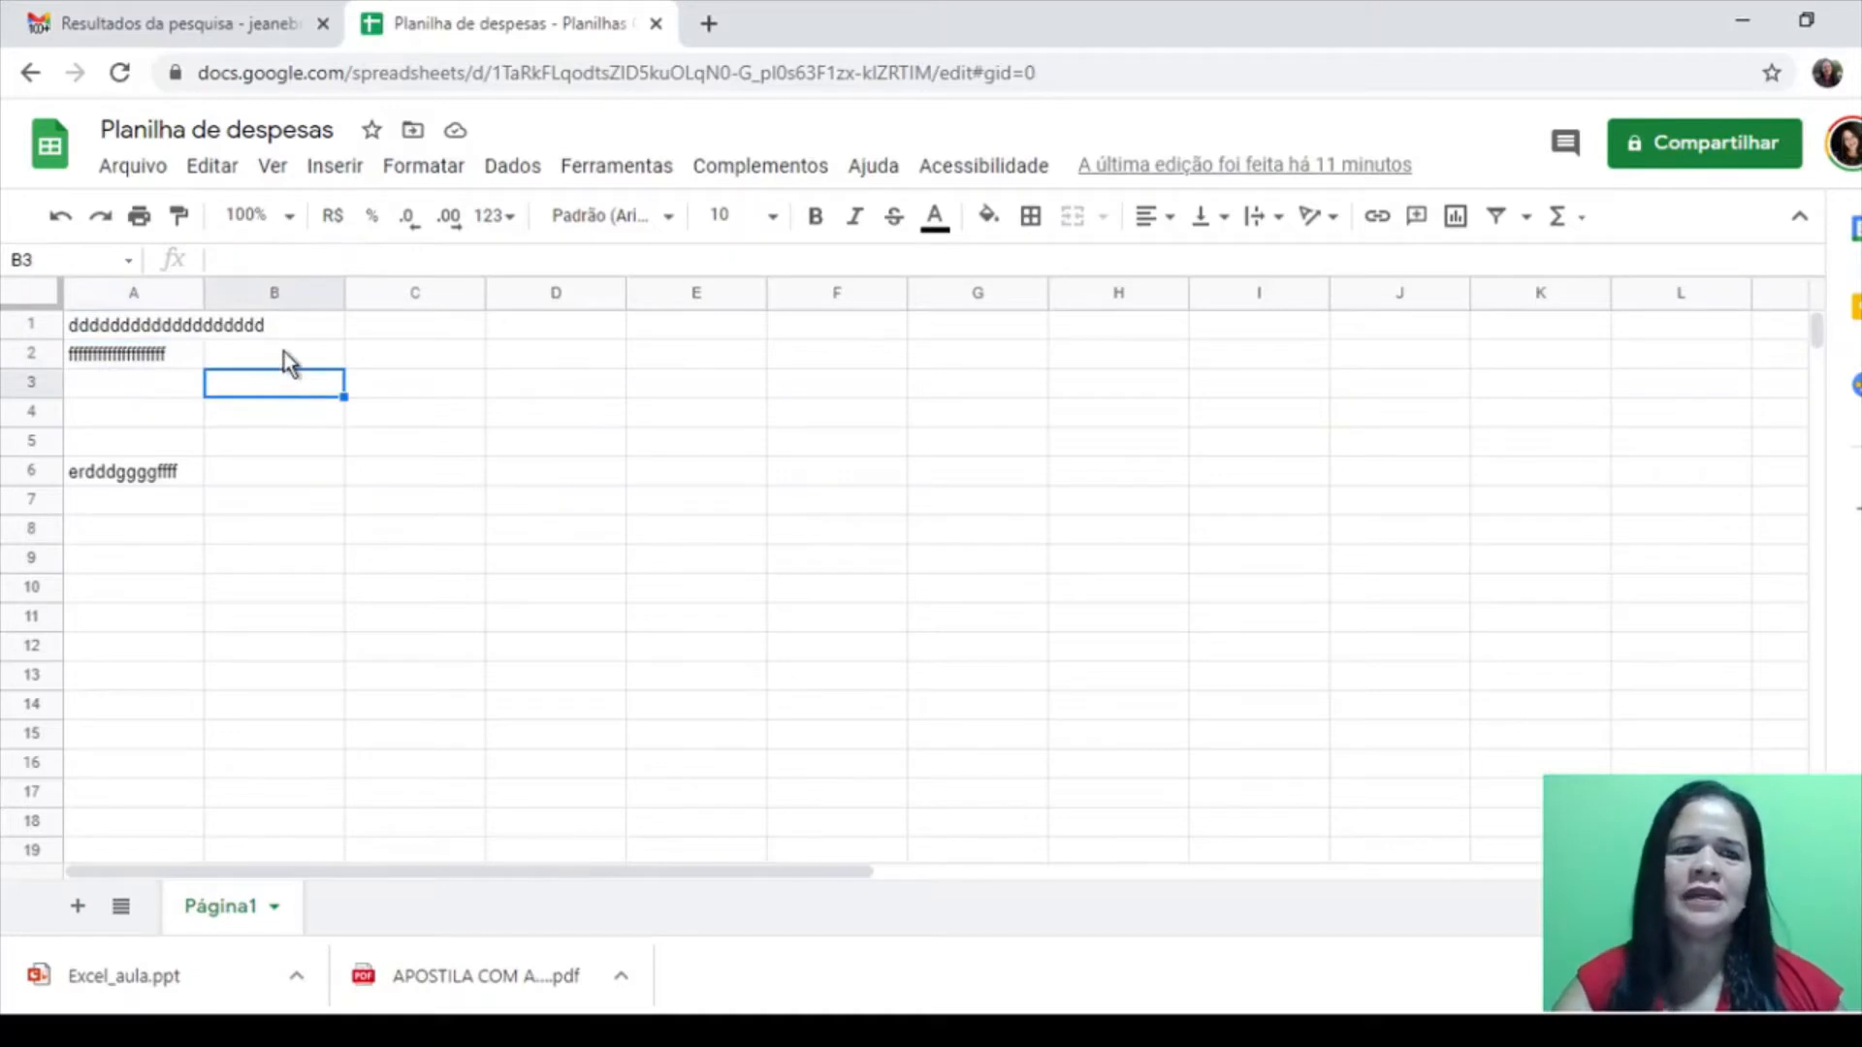
click(282, 357)
click(284, 412)
click(288, 494)
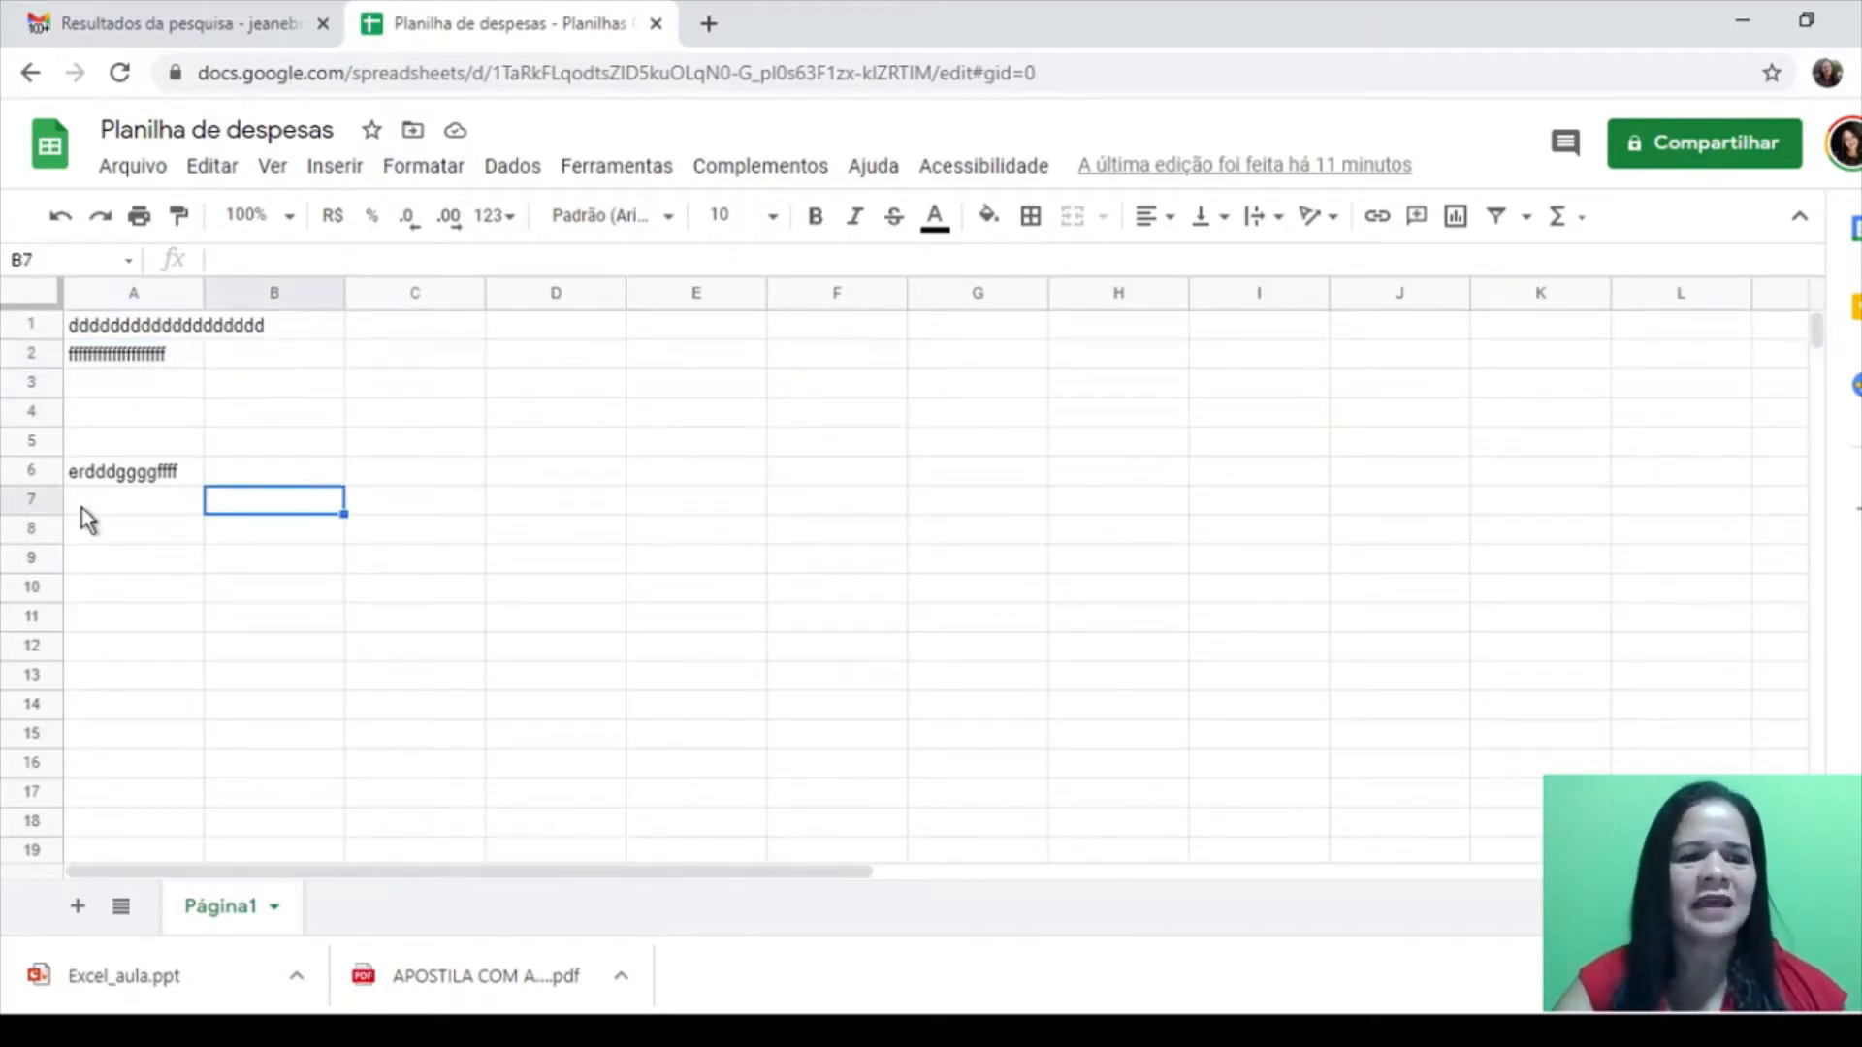
click(85, 506)
click(273, 444)
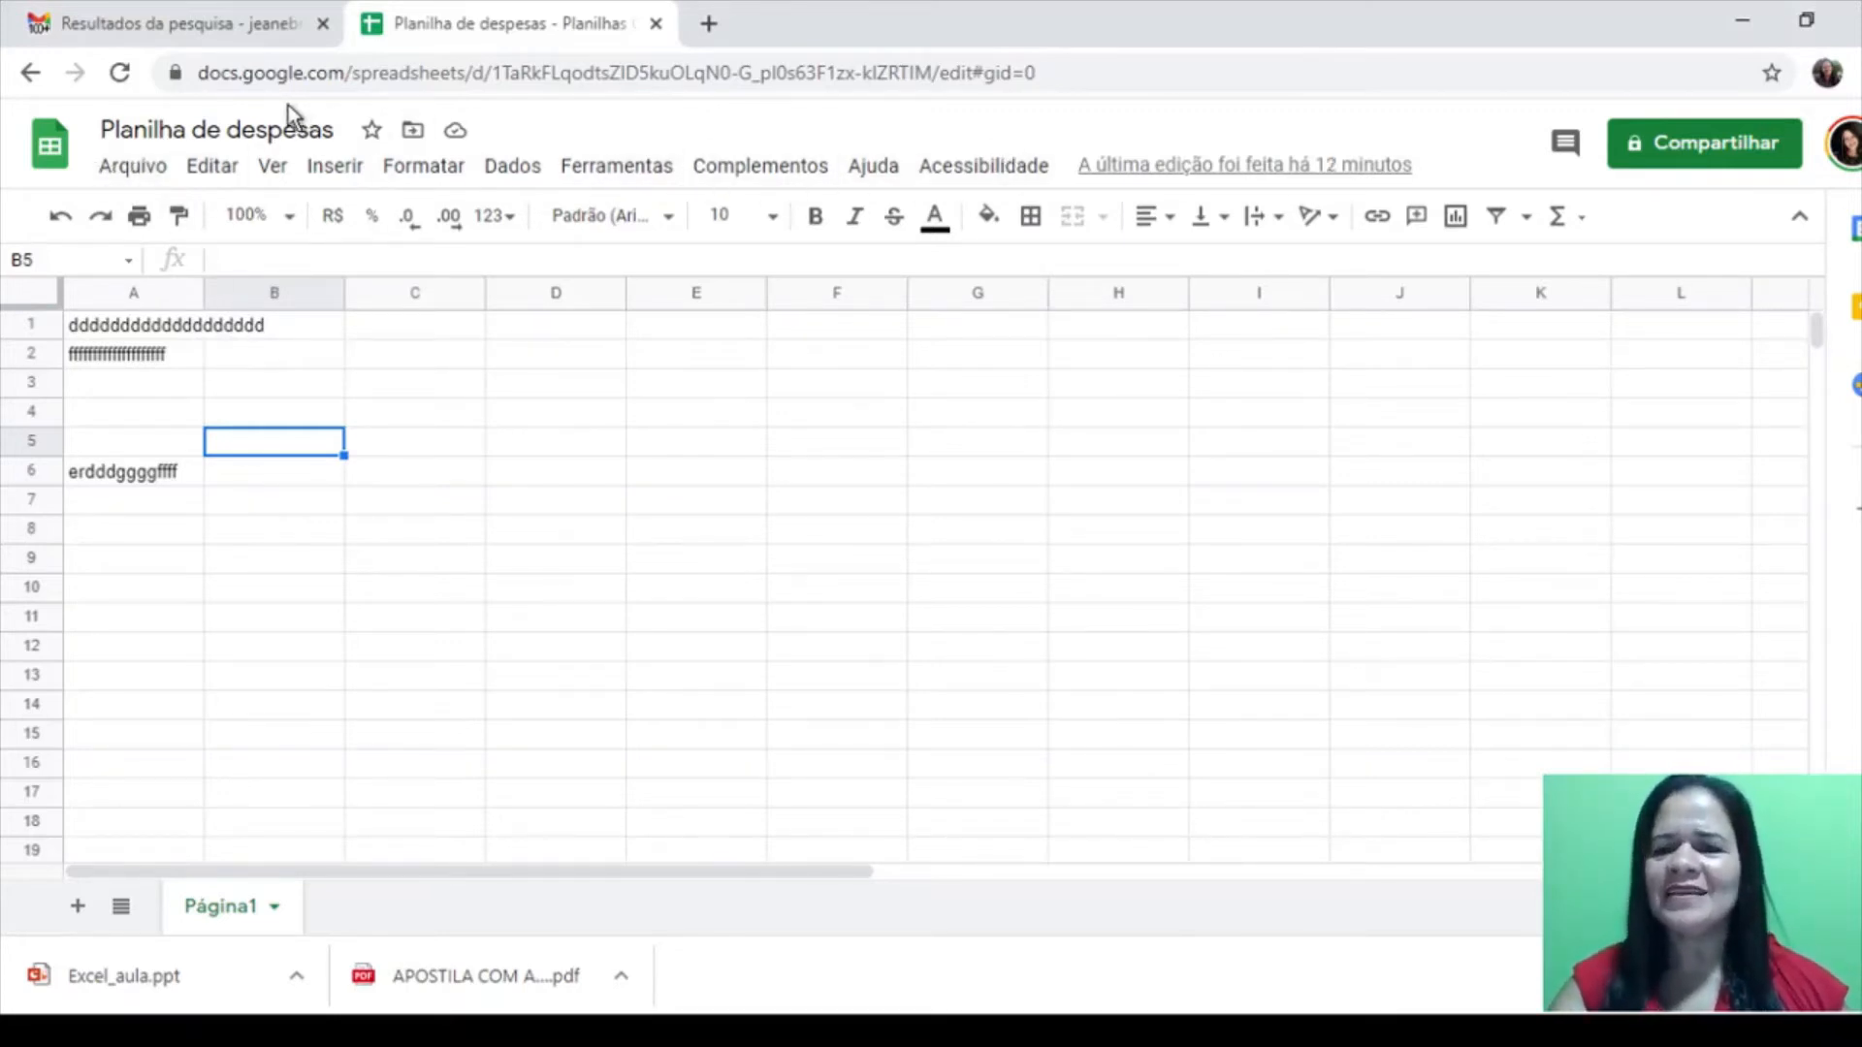
Examine the commands available for managing the file, editing cells and changing the sheet's view
click(133, 167)
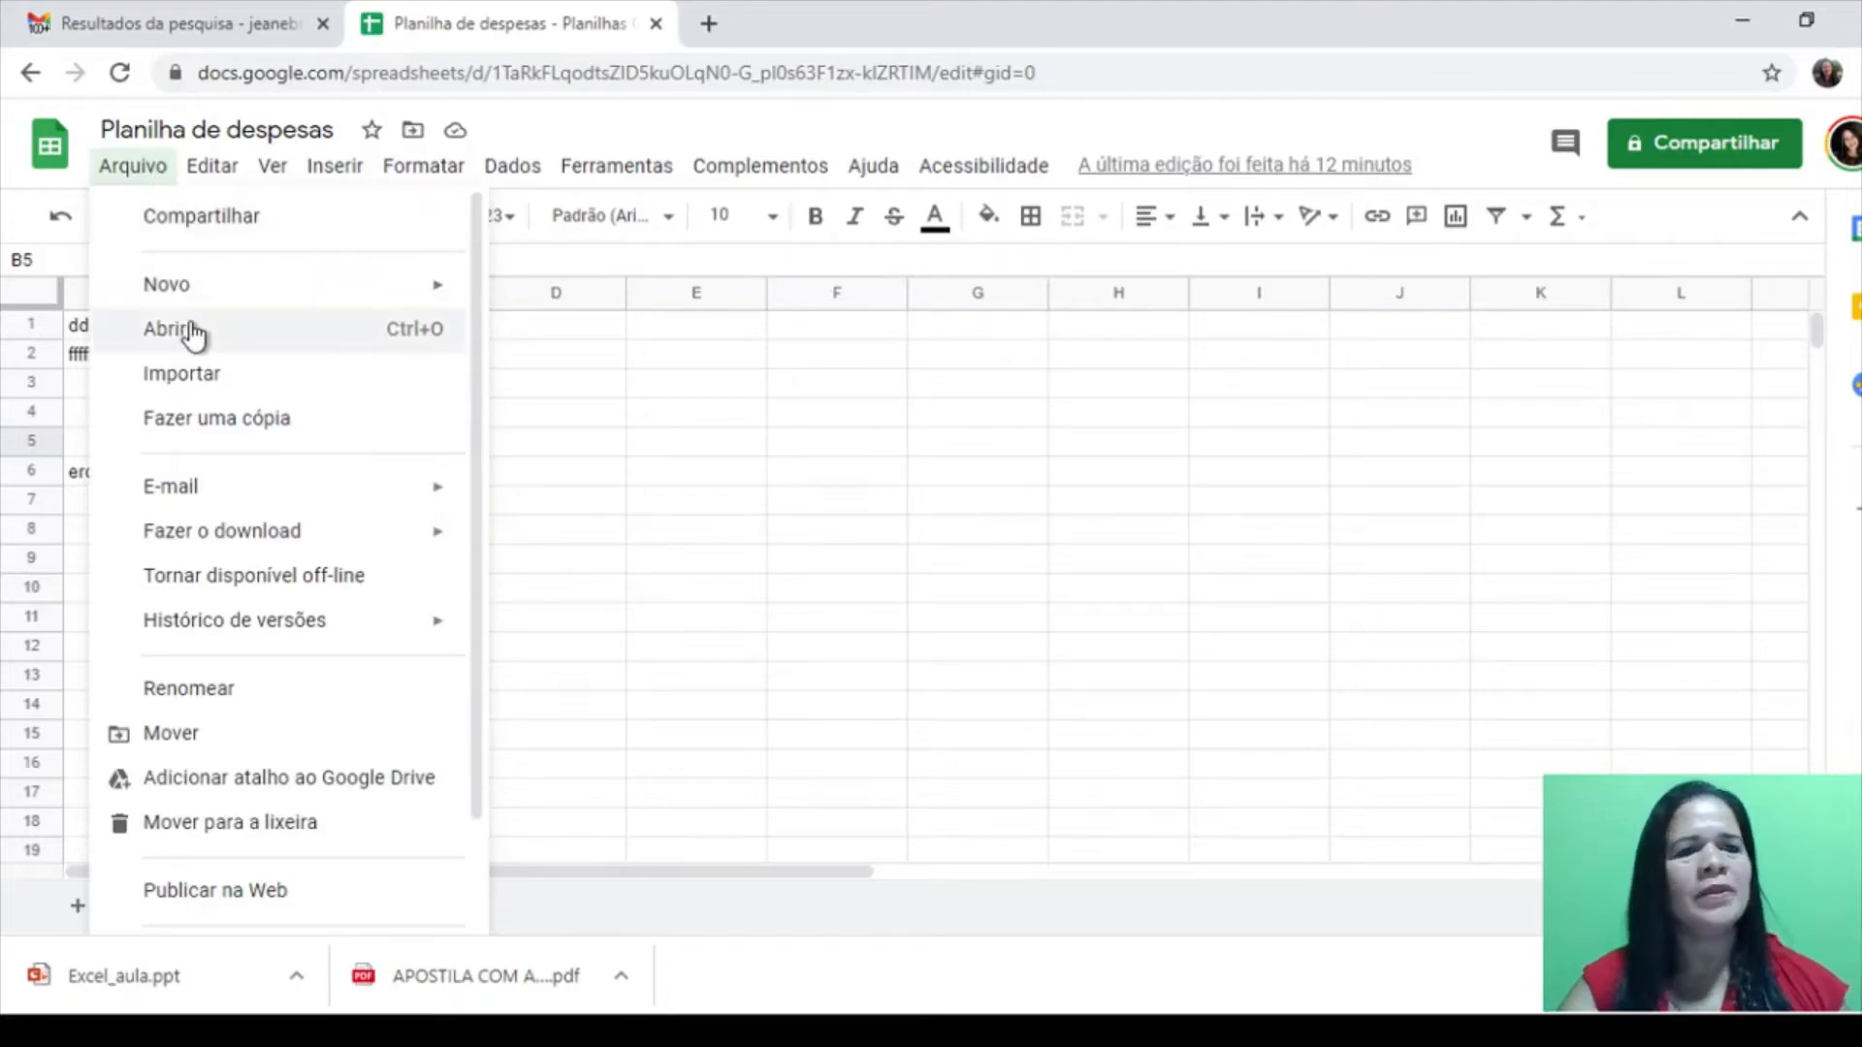
mouse_move(214, 303)
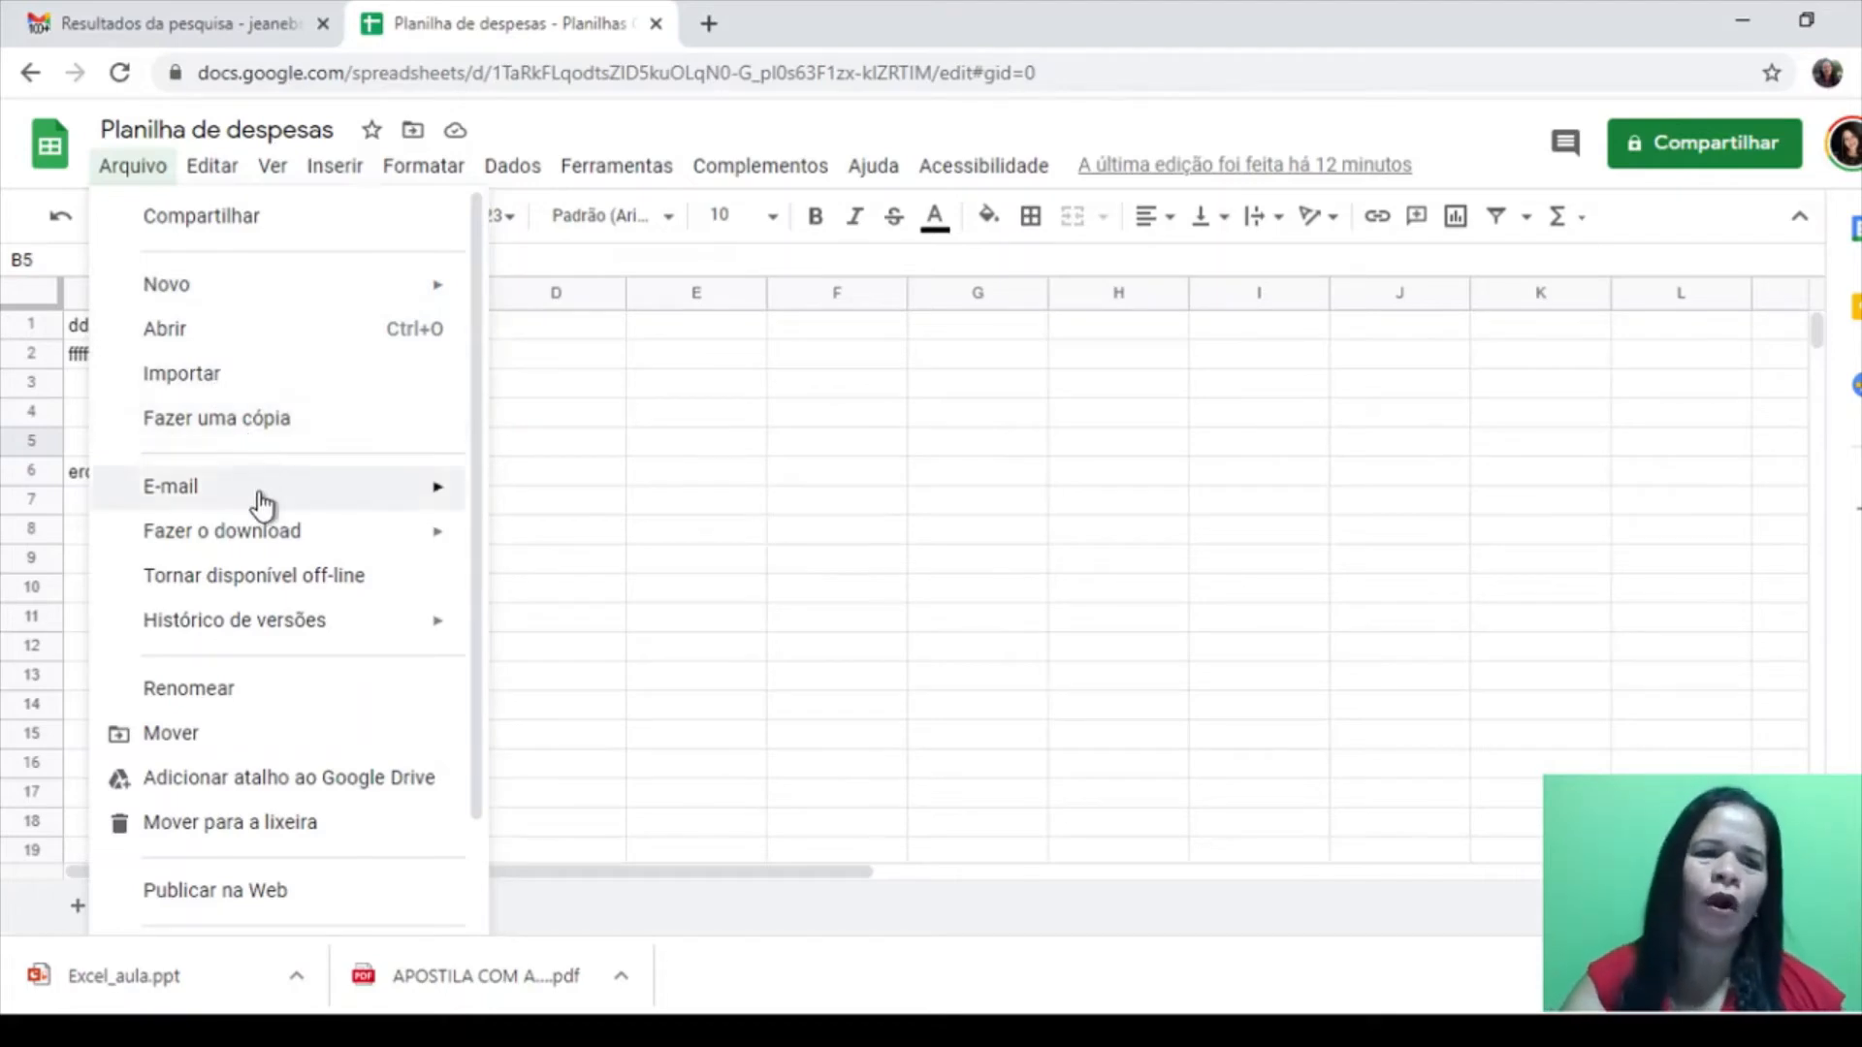
mouse_move(261, 505)
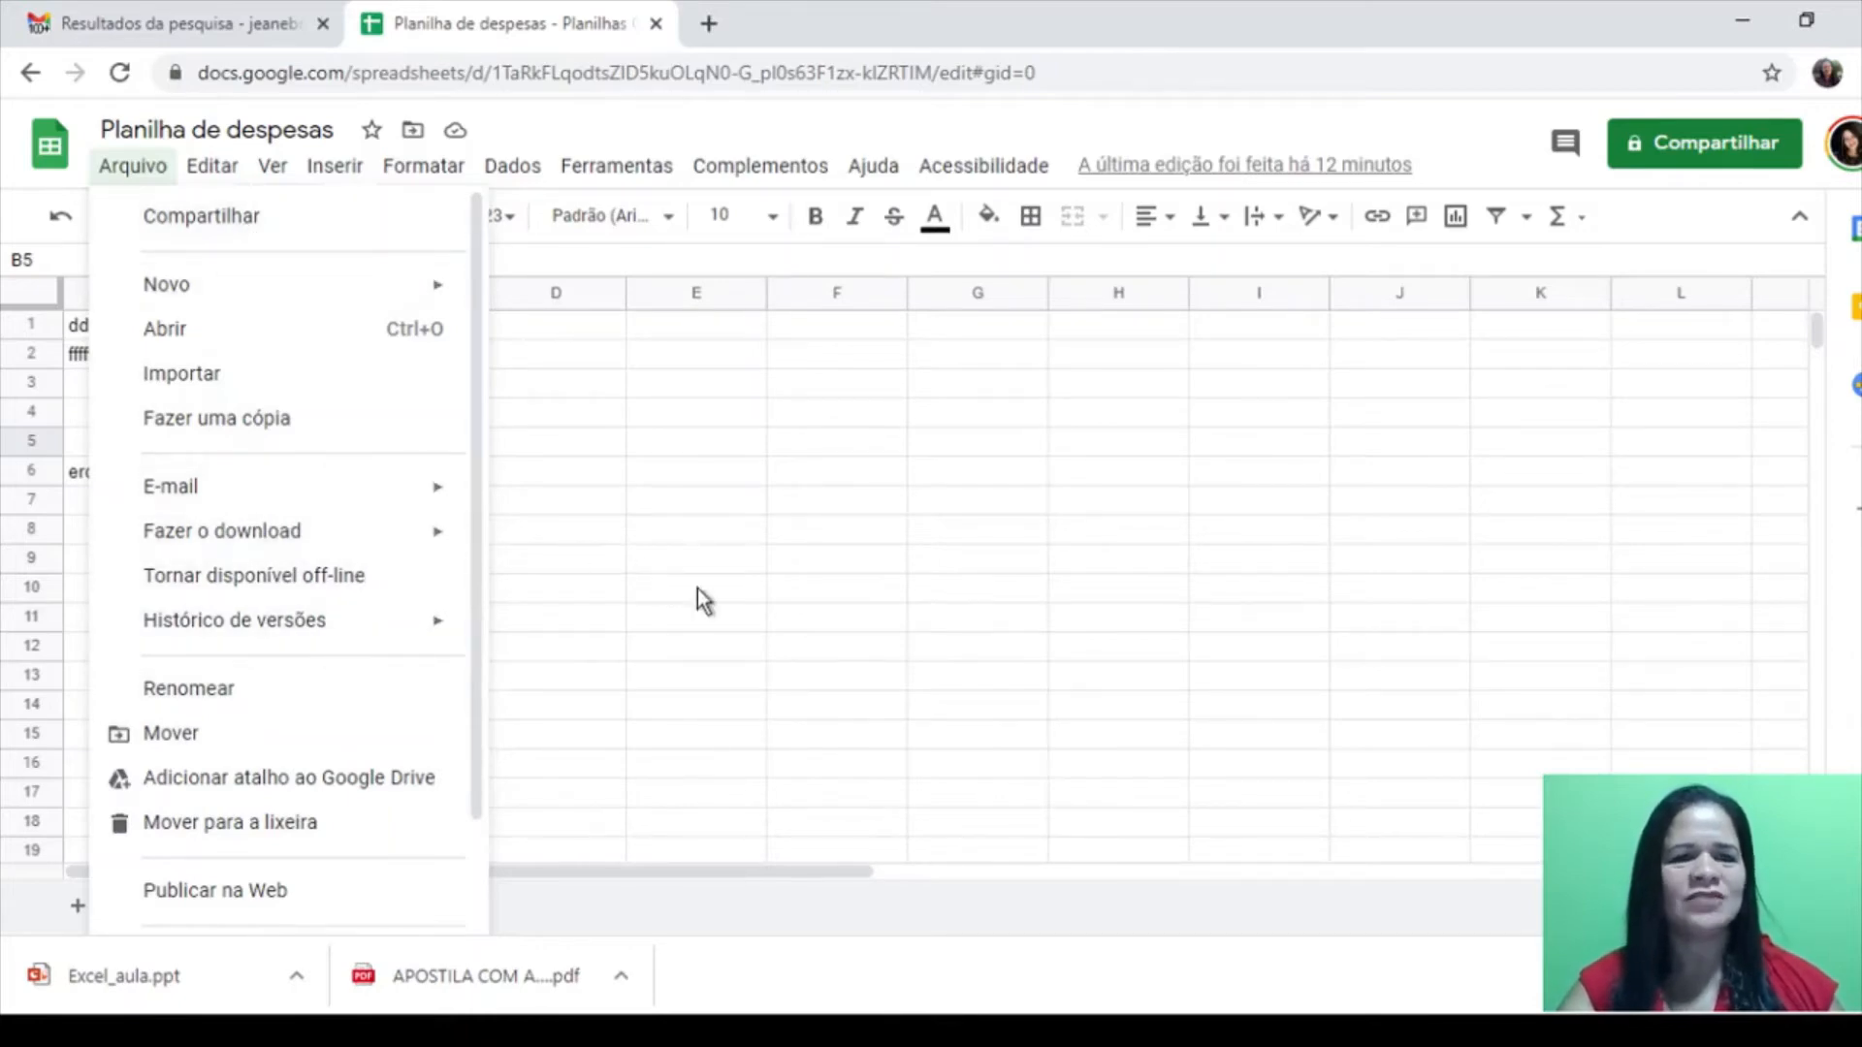
mouse_move(218, 175)
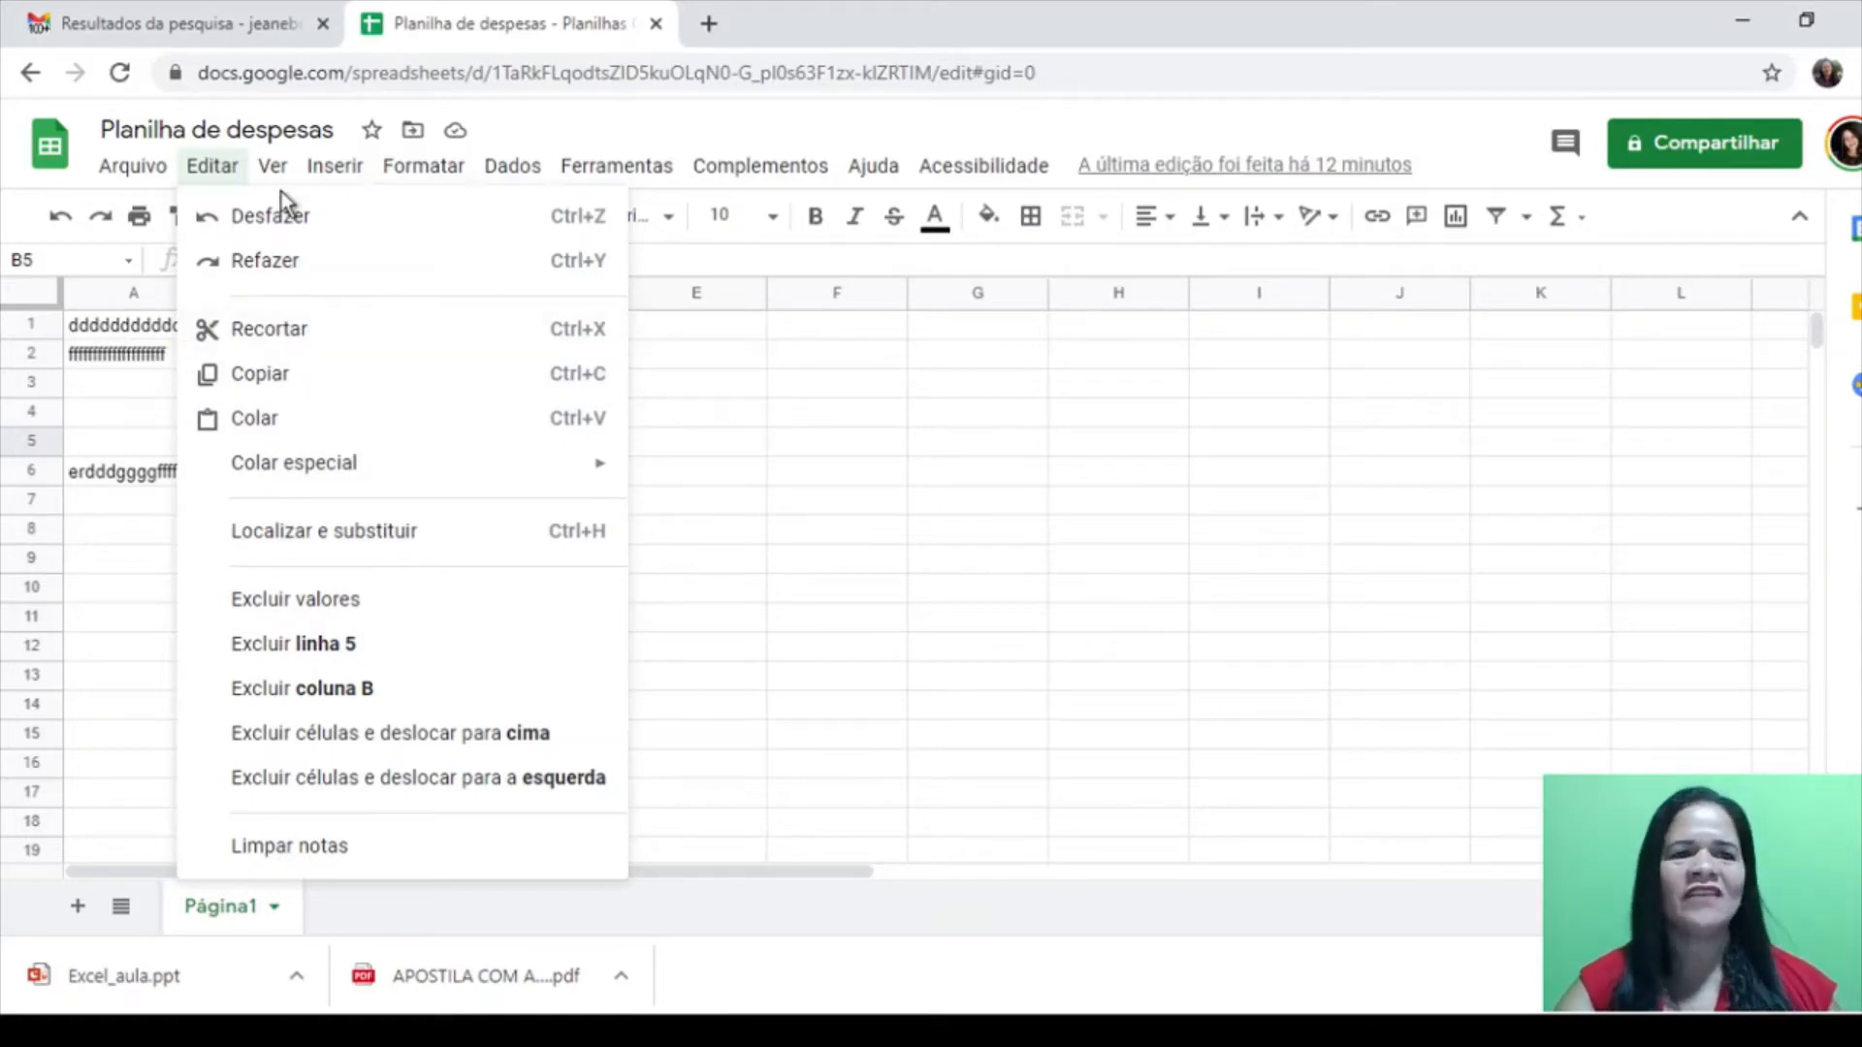
mouse_move(279, 172)
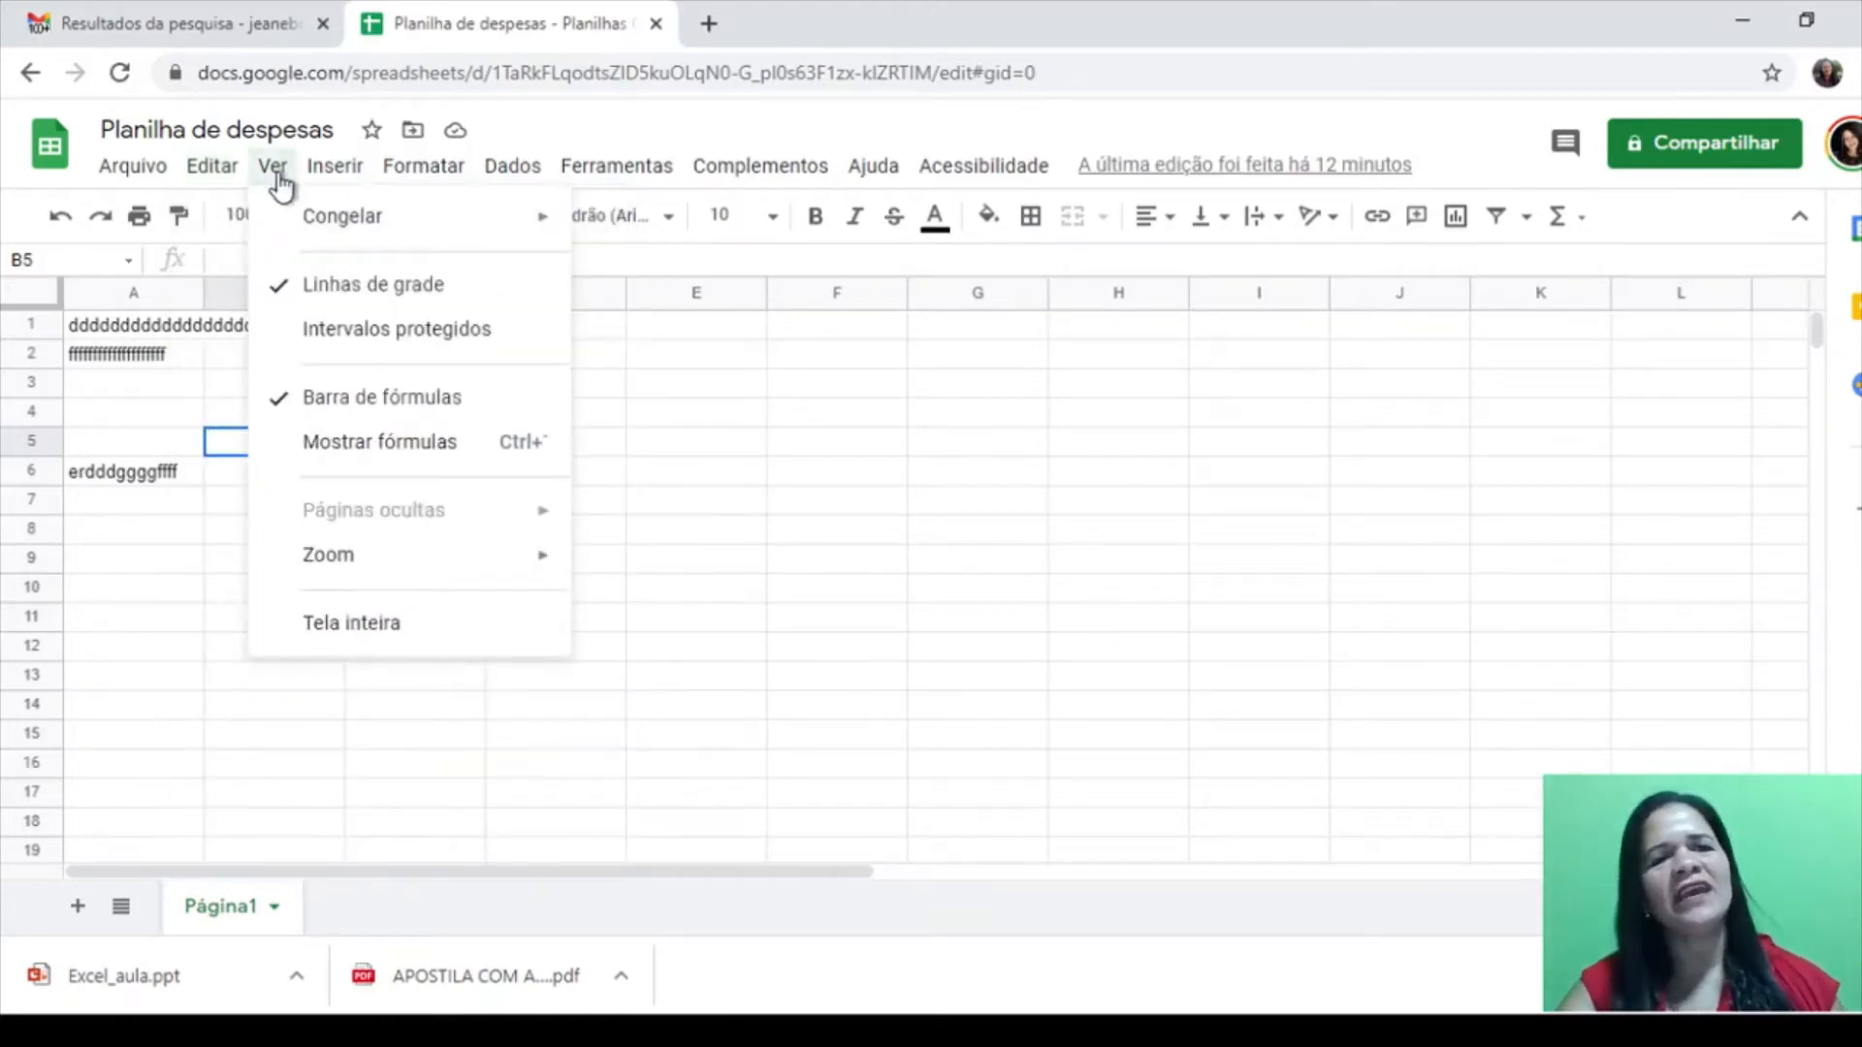
mouse_move(335, 233)
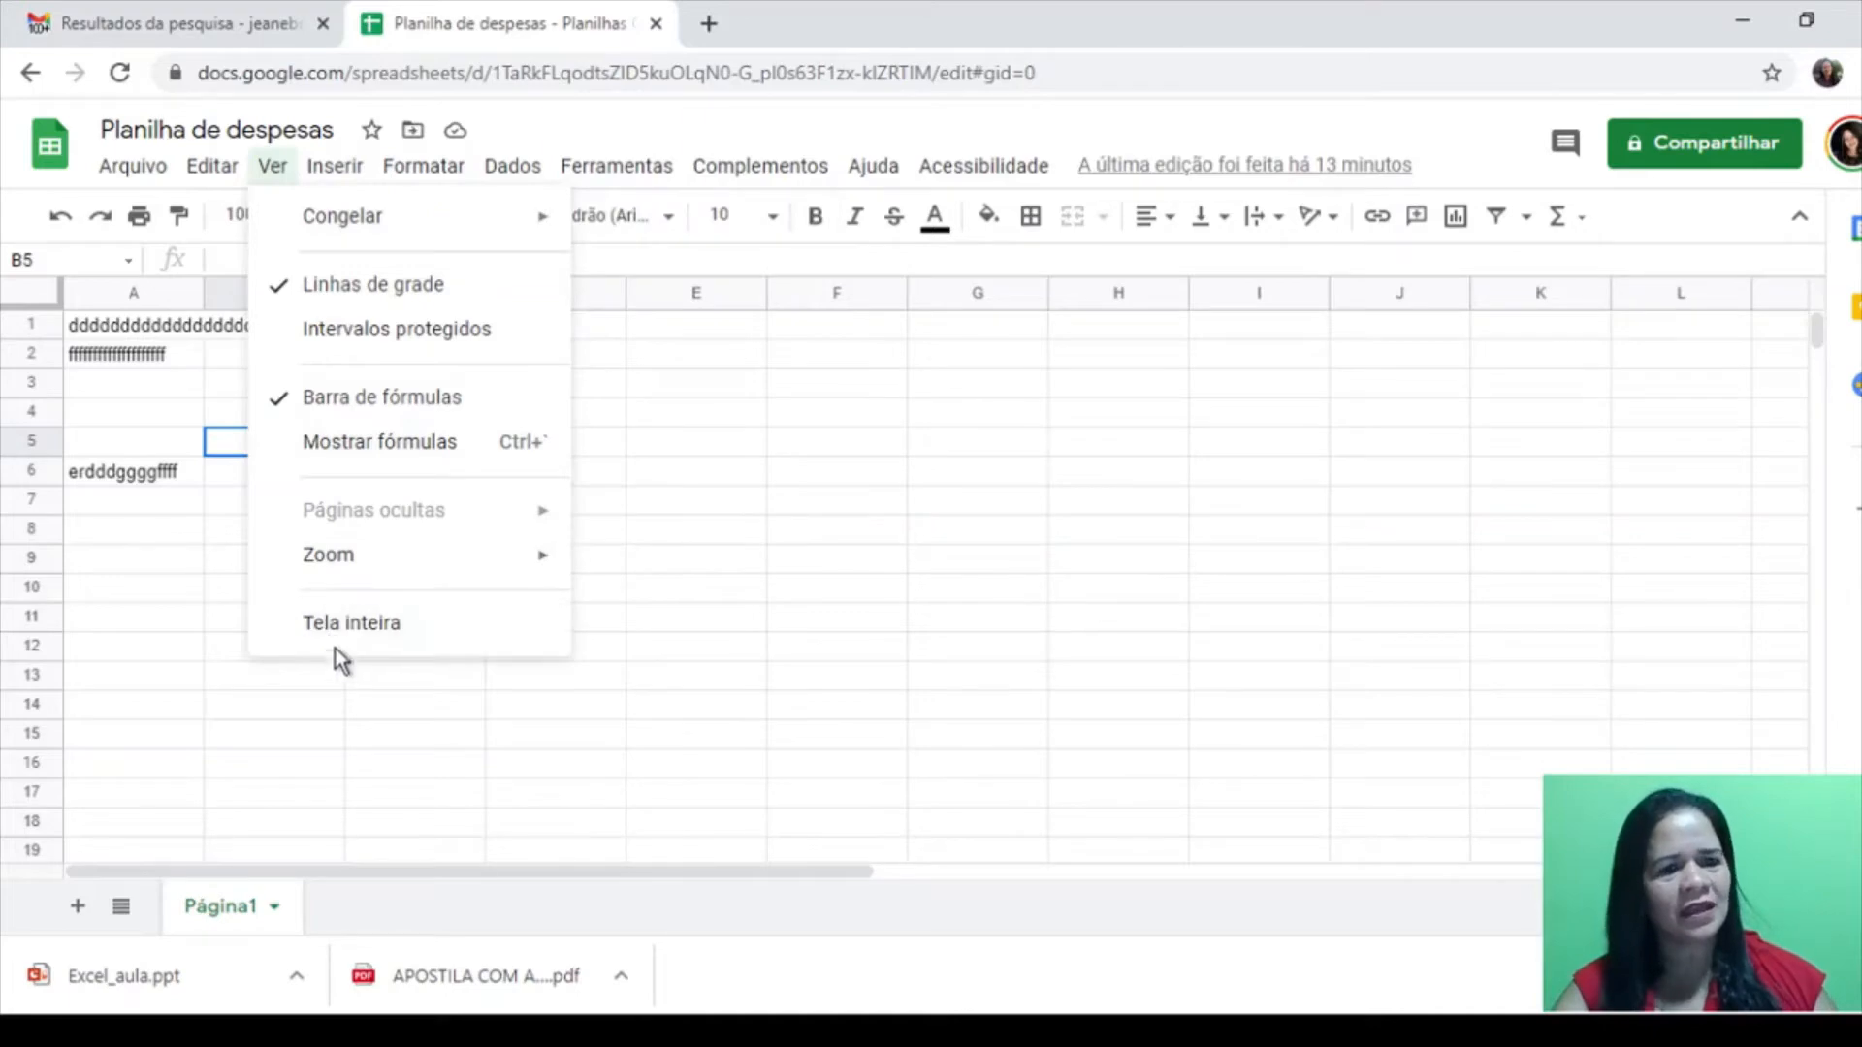
Turn on the formula display option (Mostrar fórmulas) and turn it off again
click(295, 447)
click(276, 170)
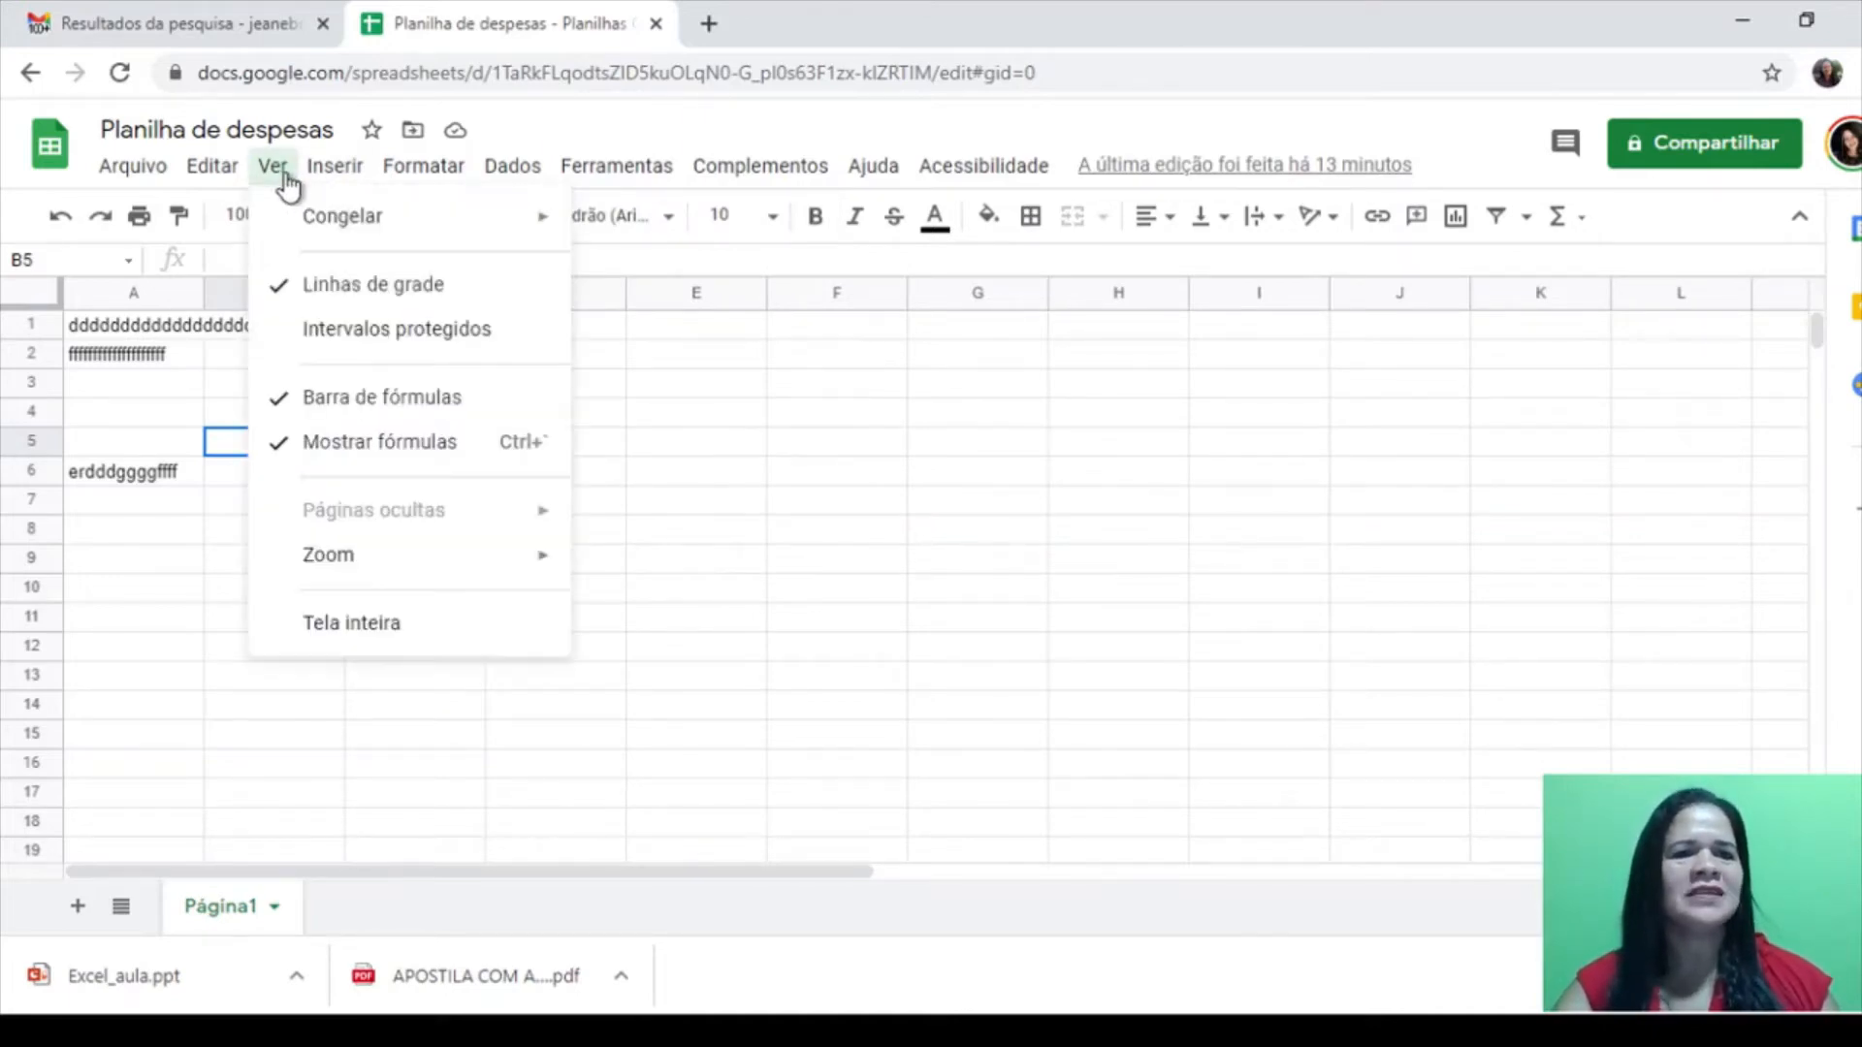
click(280, 448)
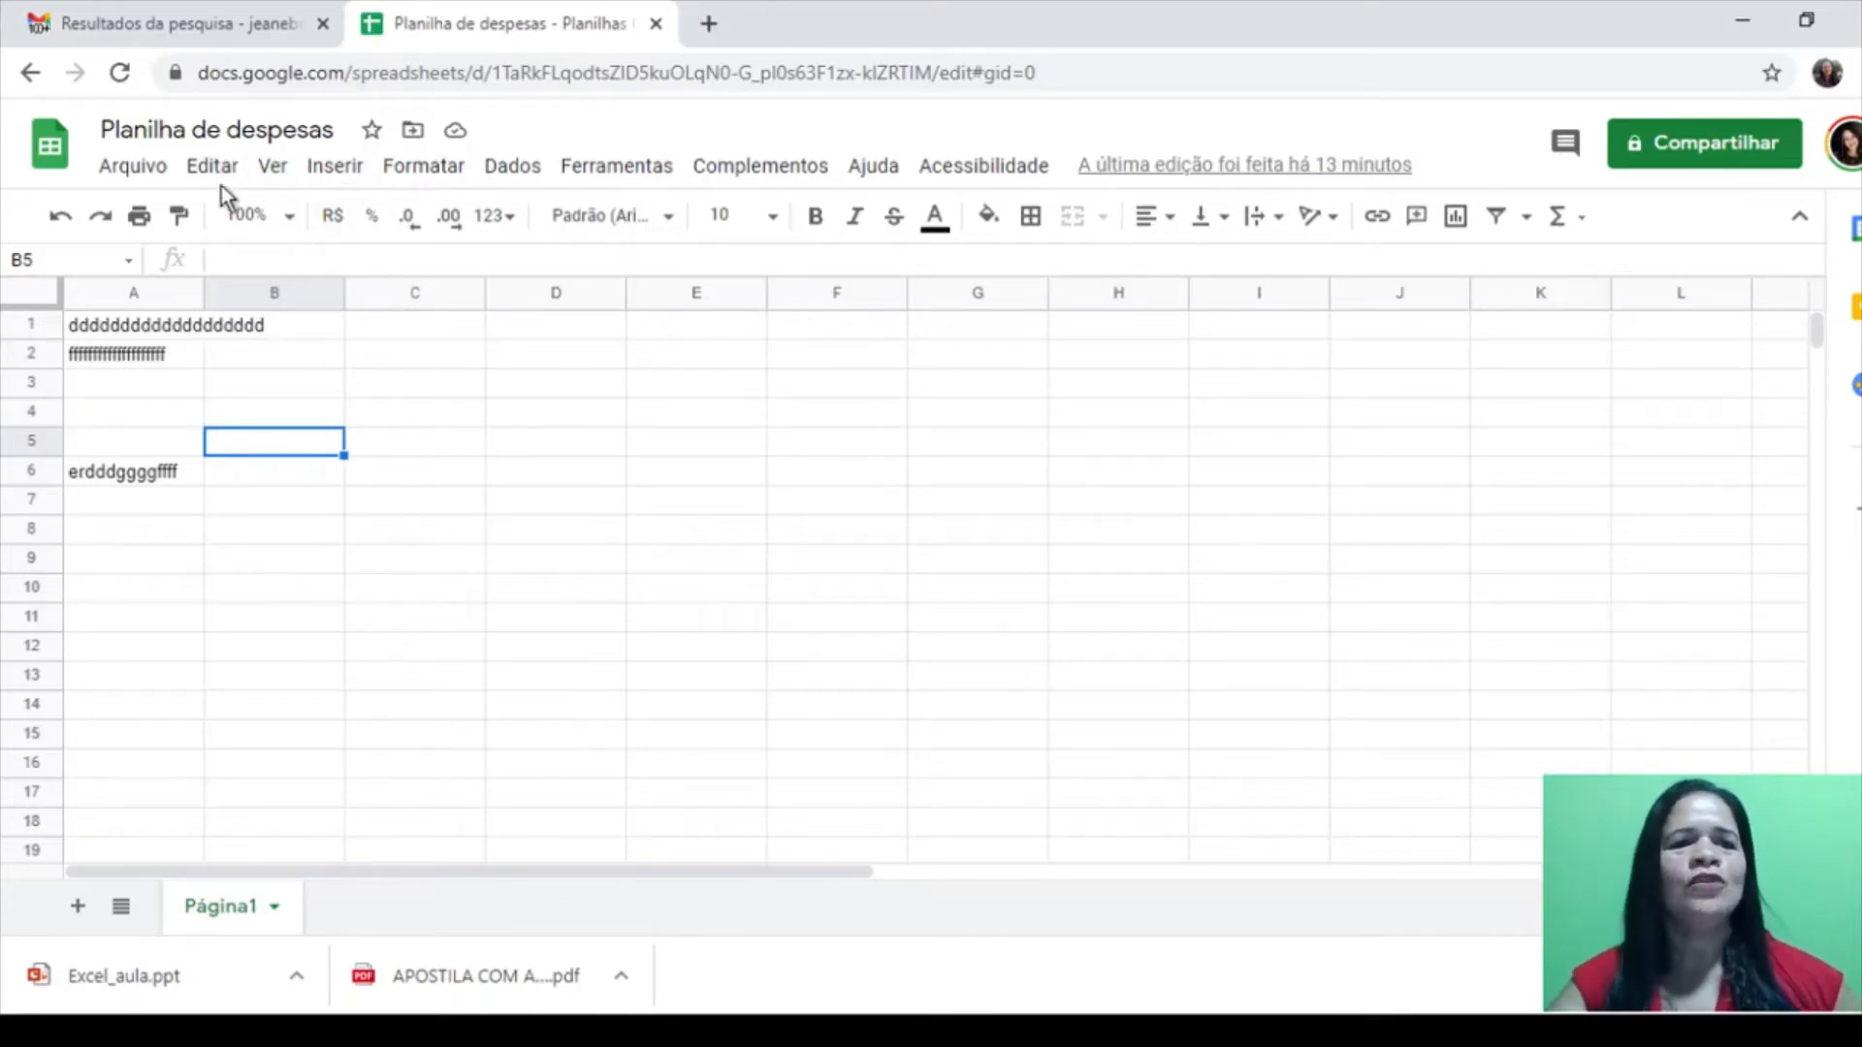
Enter the person's first name in capitals in cell A7
click(334, 173)
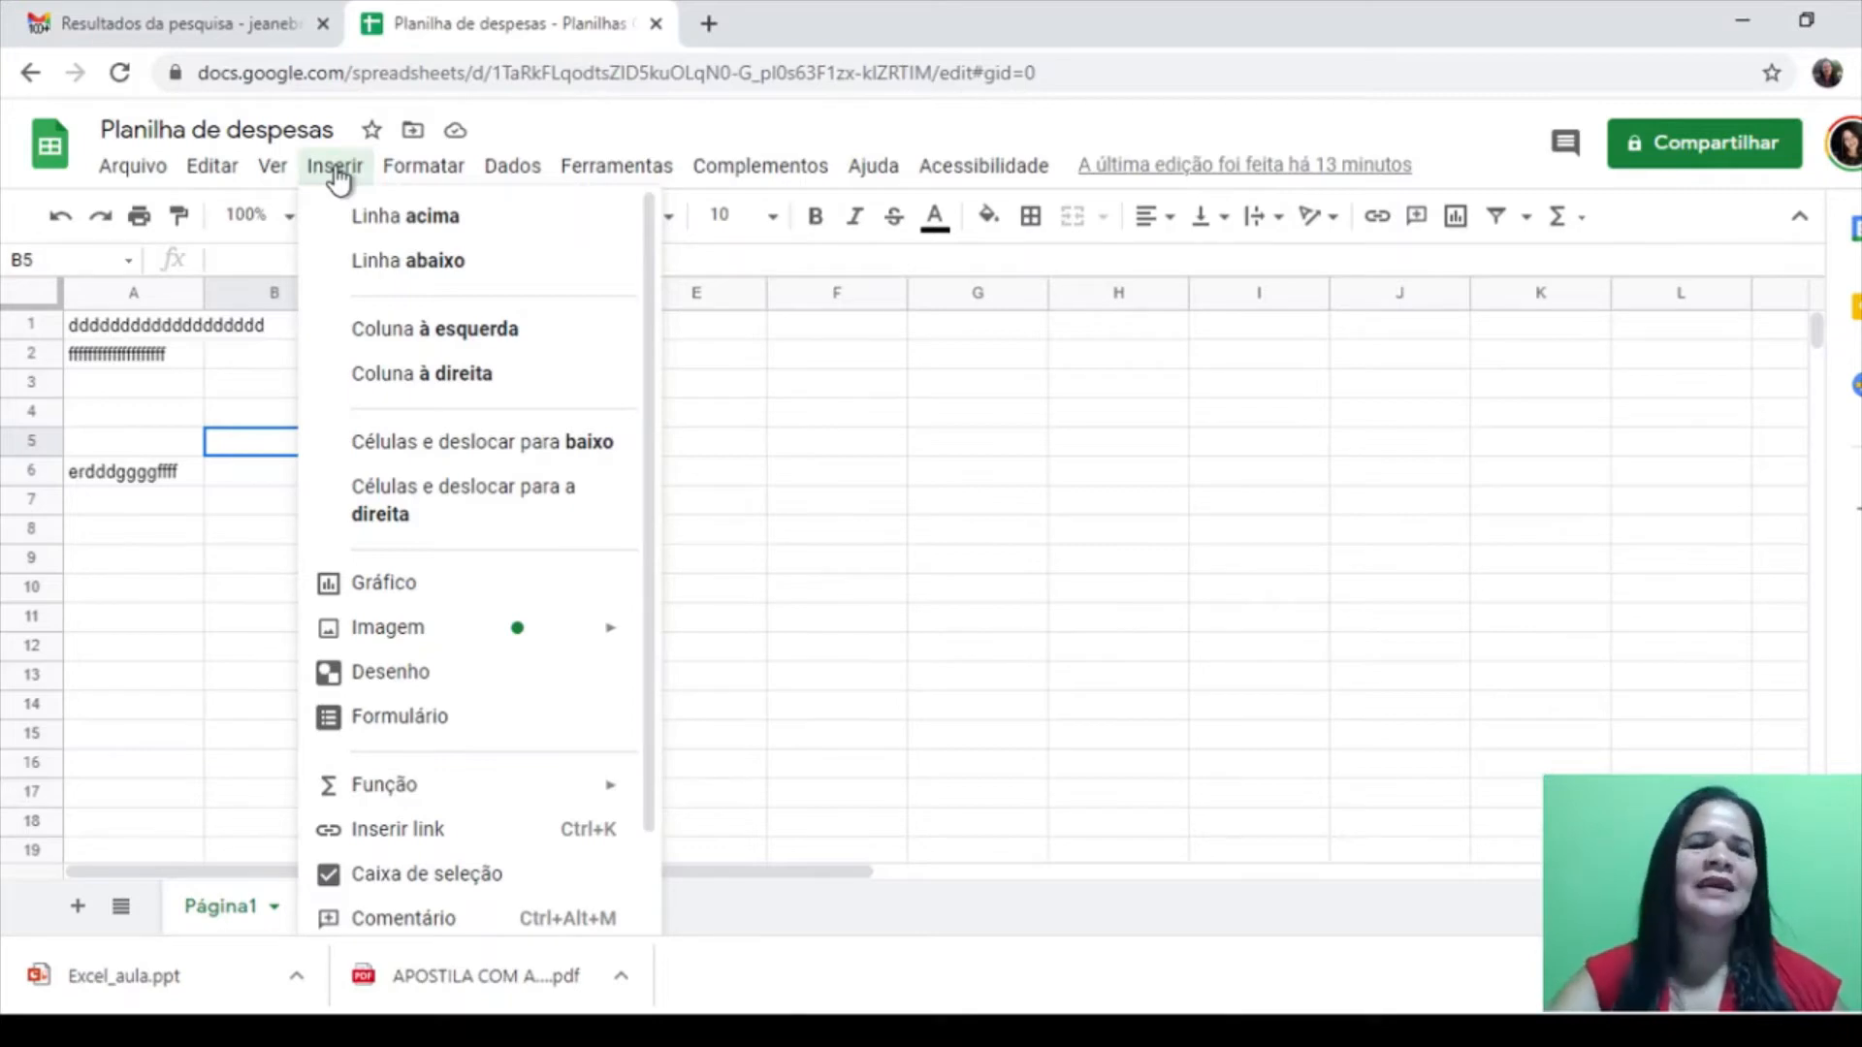
click(126, 481)
click(142, 504)
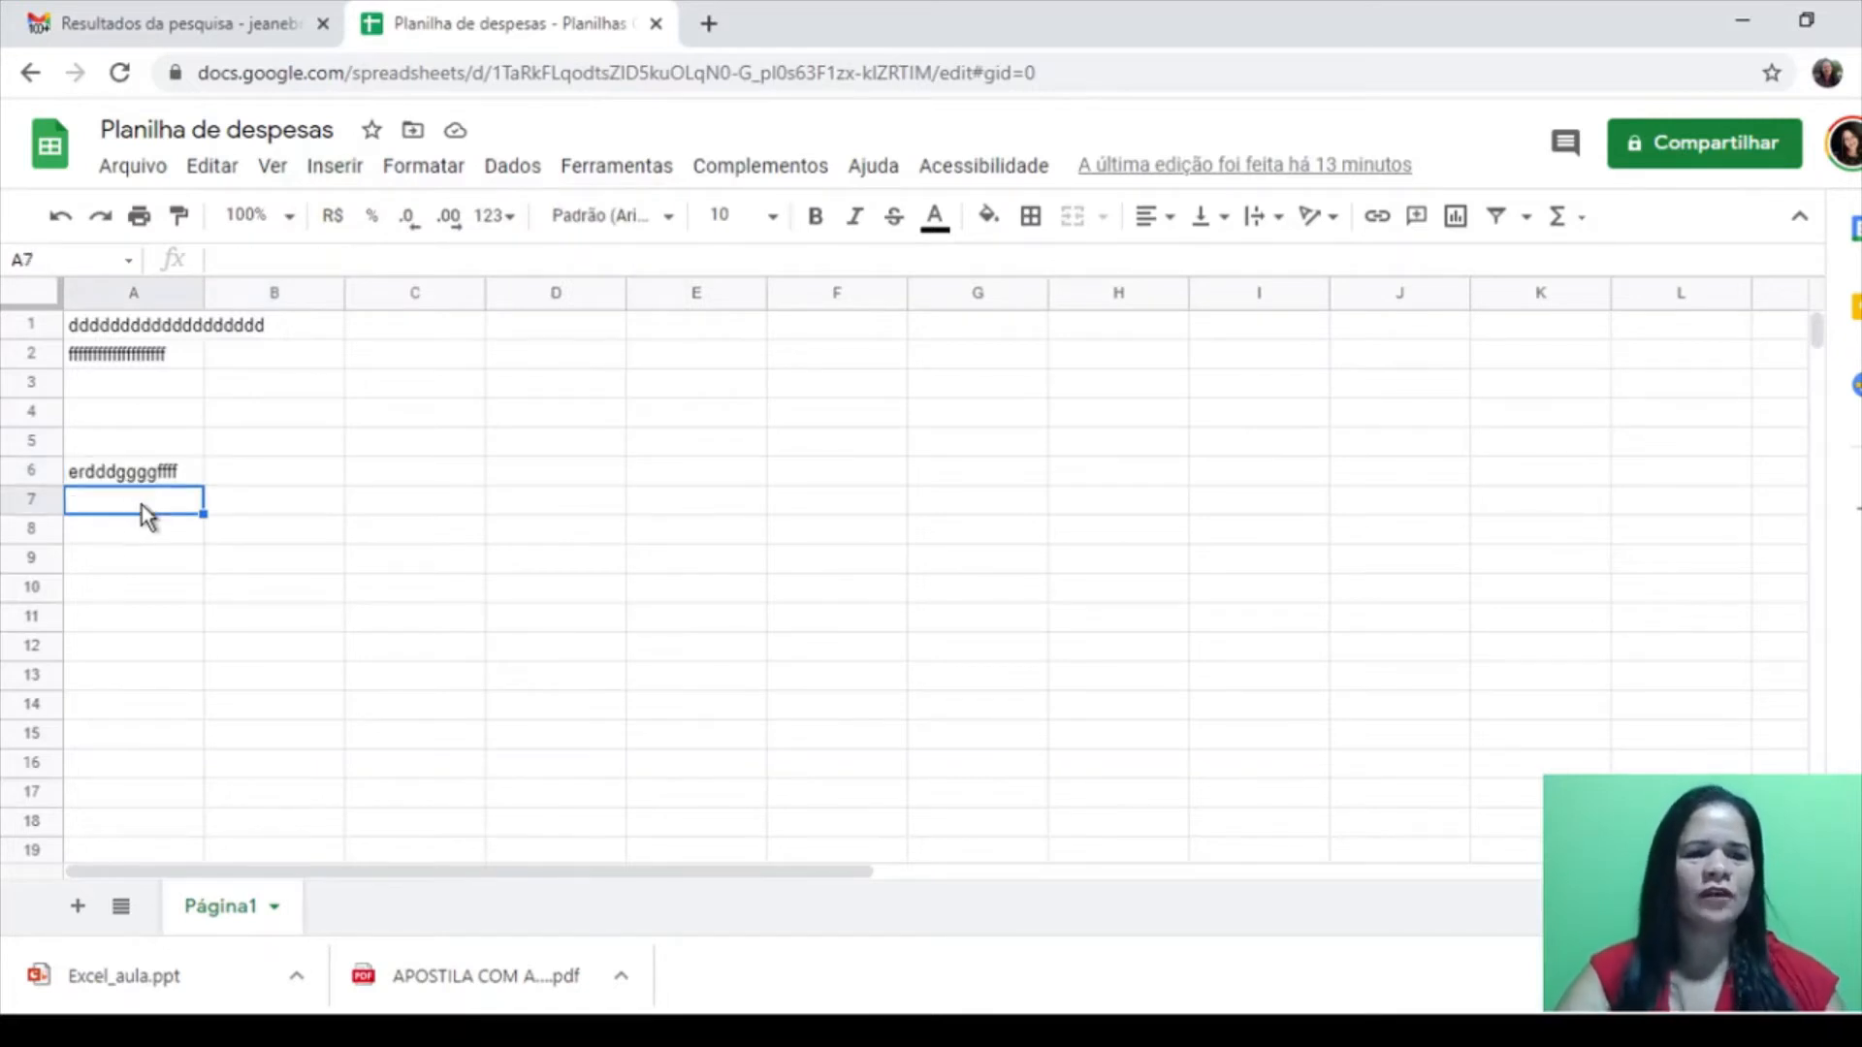
text(JEANE)
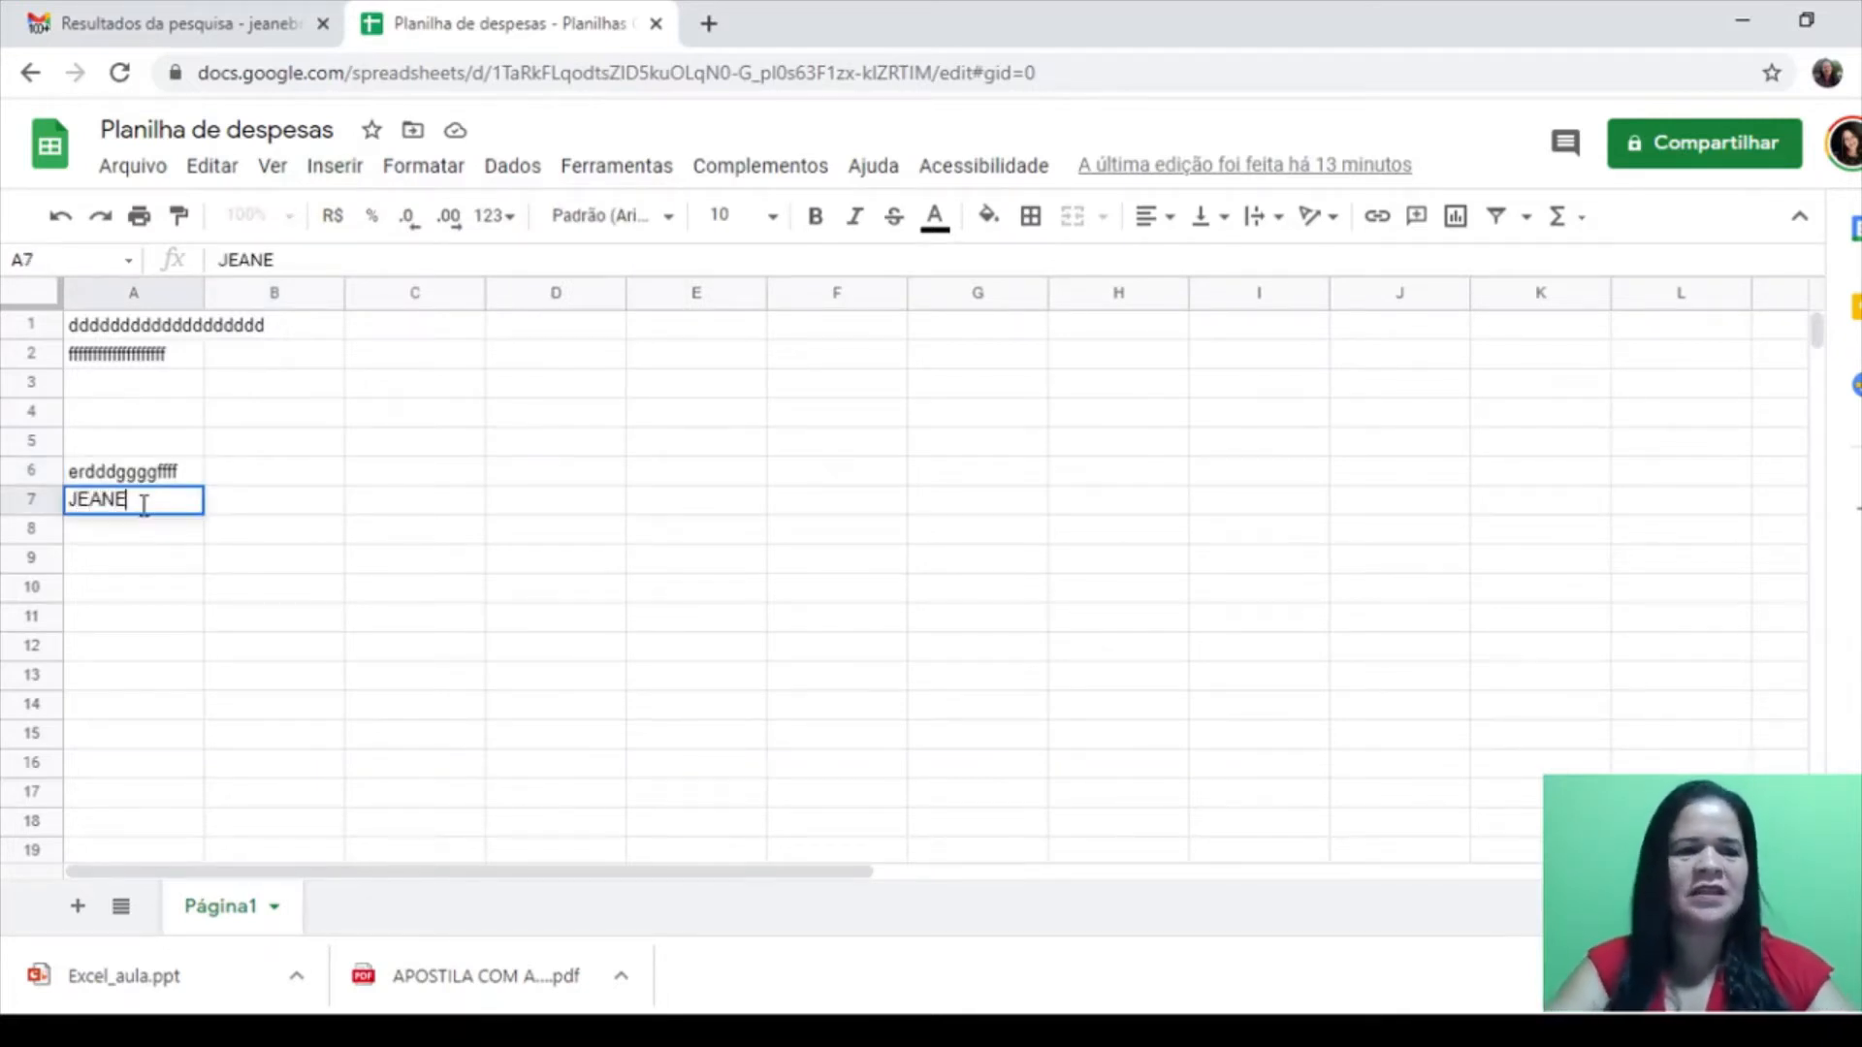
key(Return)
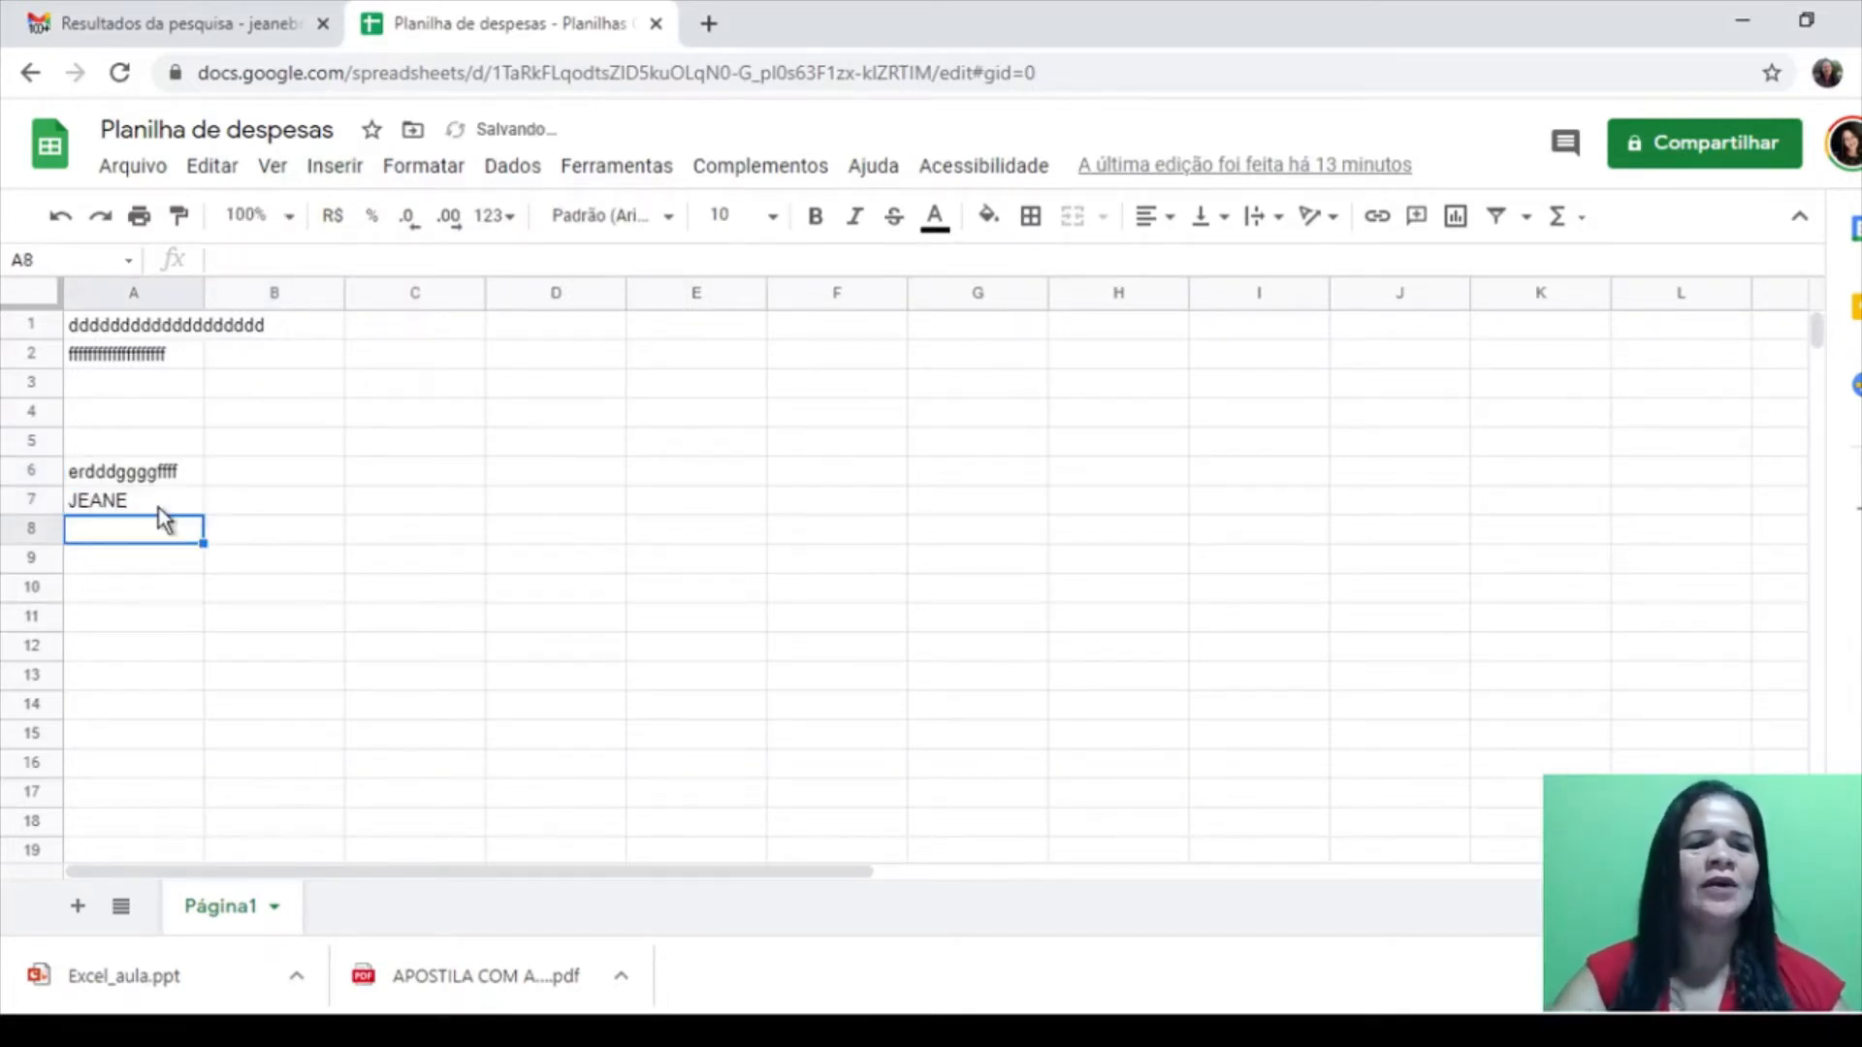
Insert an empty row above the row containing the first name in column A and another directly below it
click(160, 508)
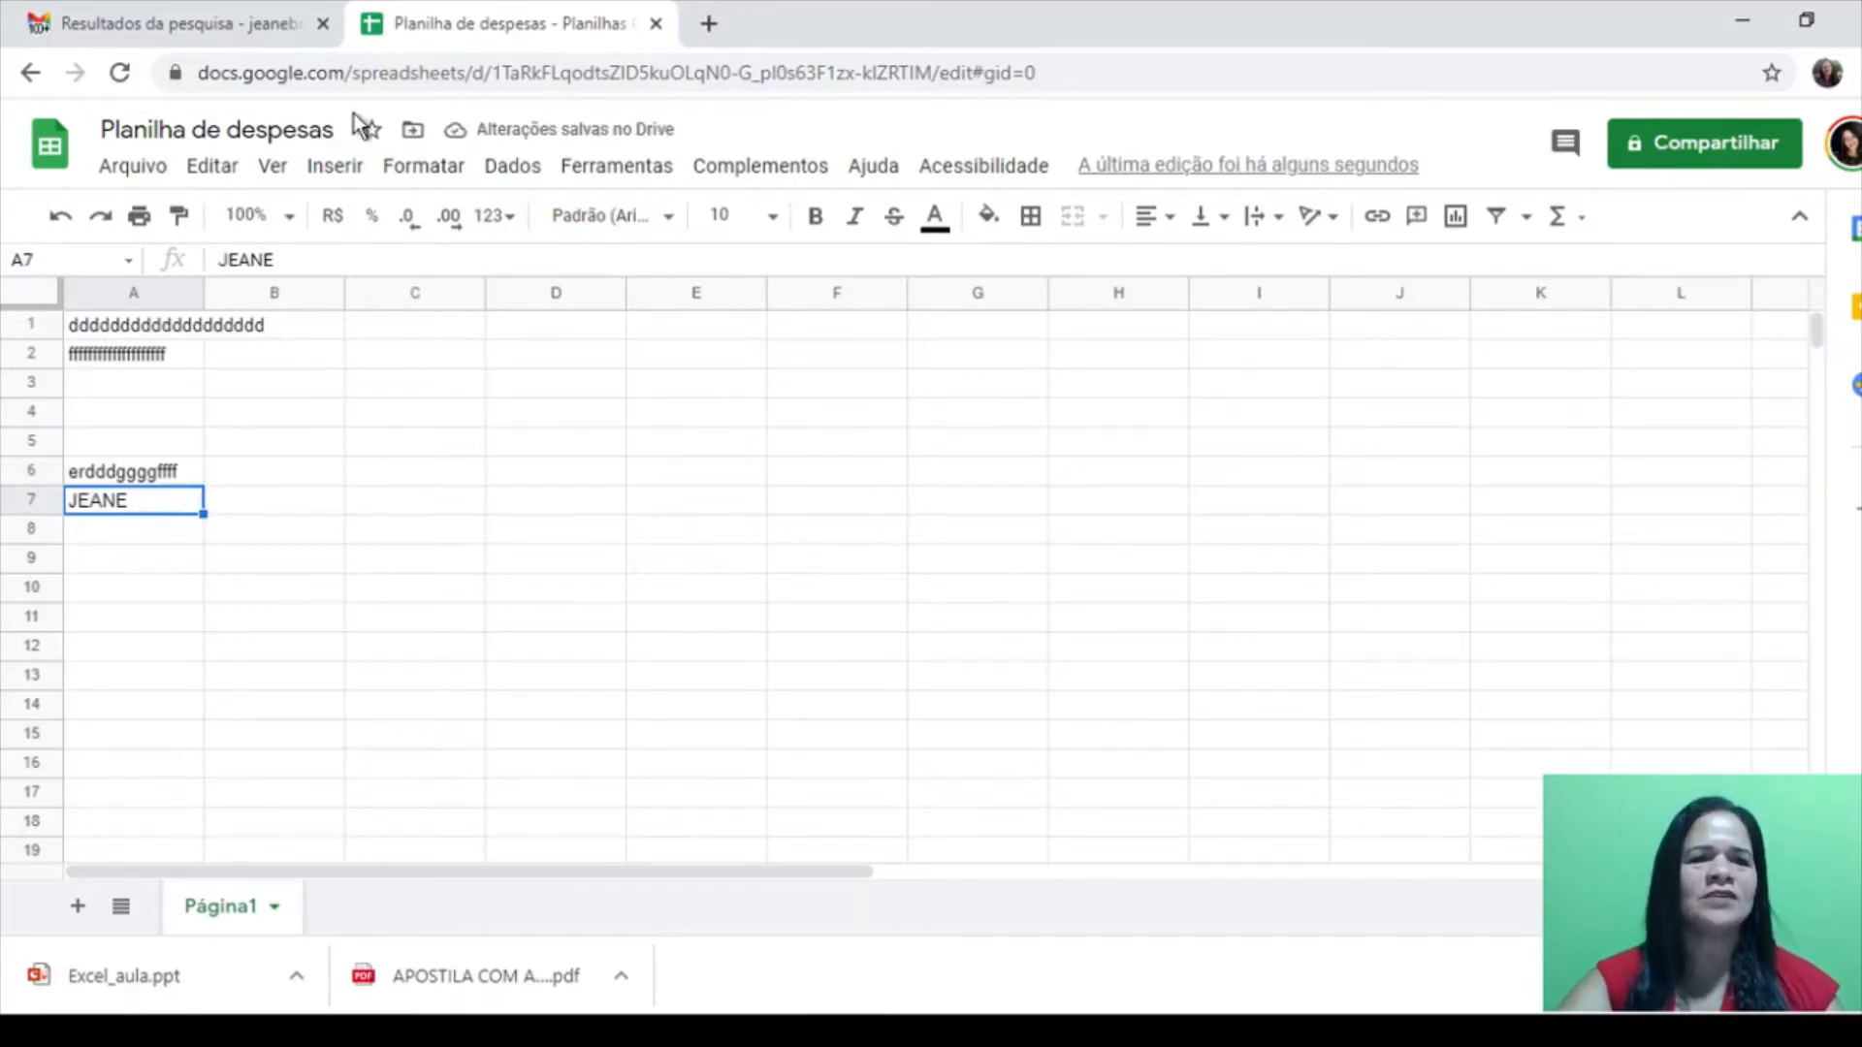
click(337, 167)
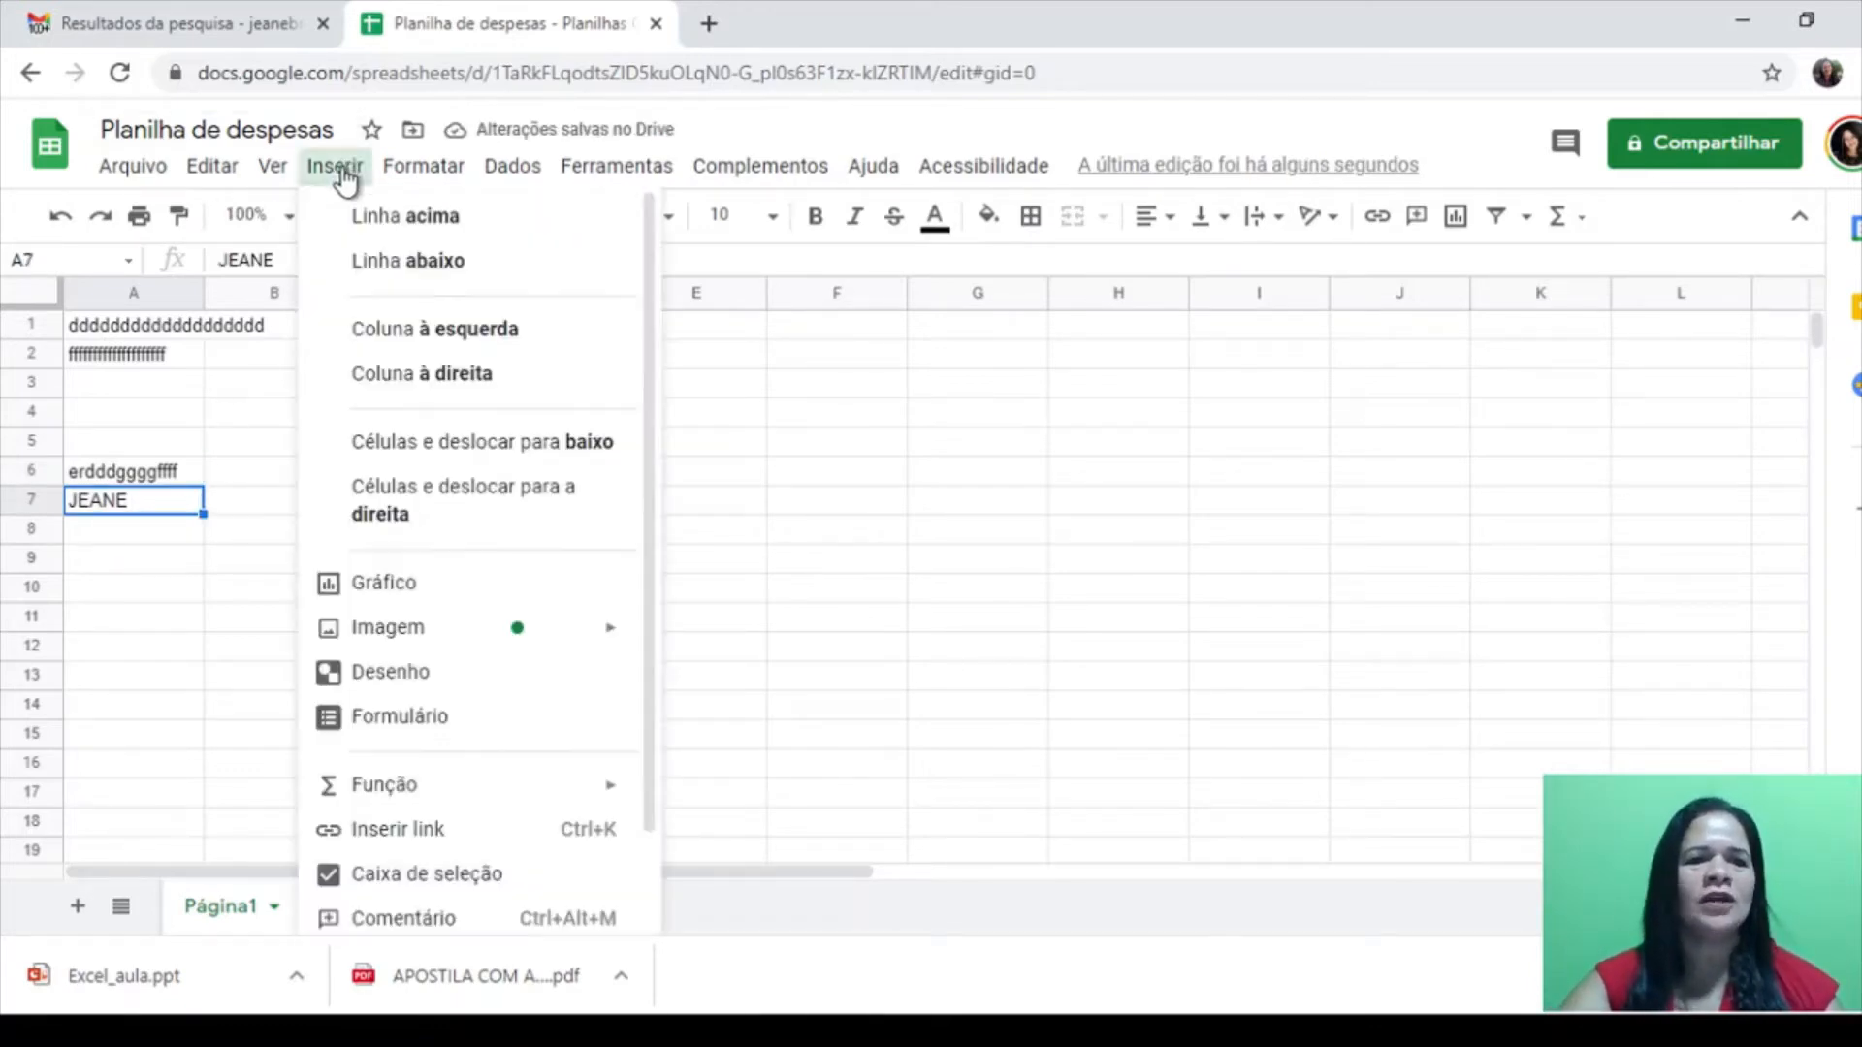
click(423, 225)
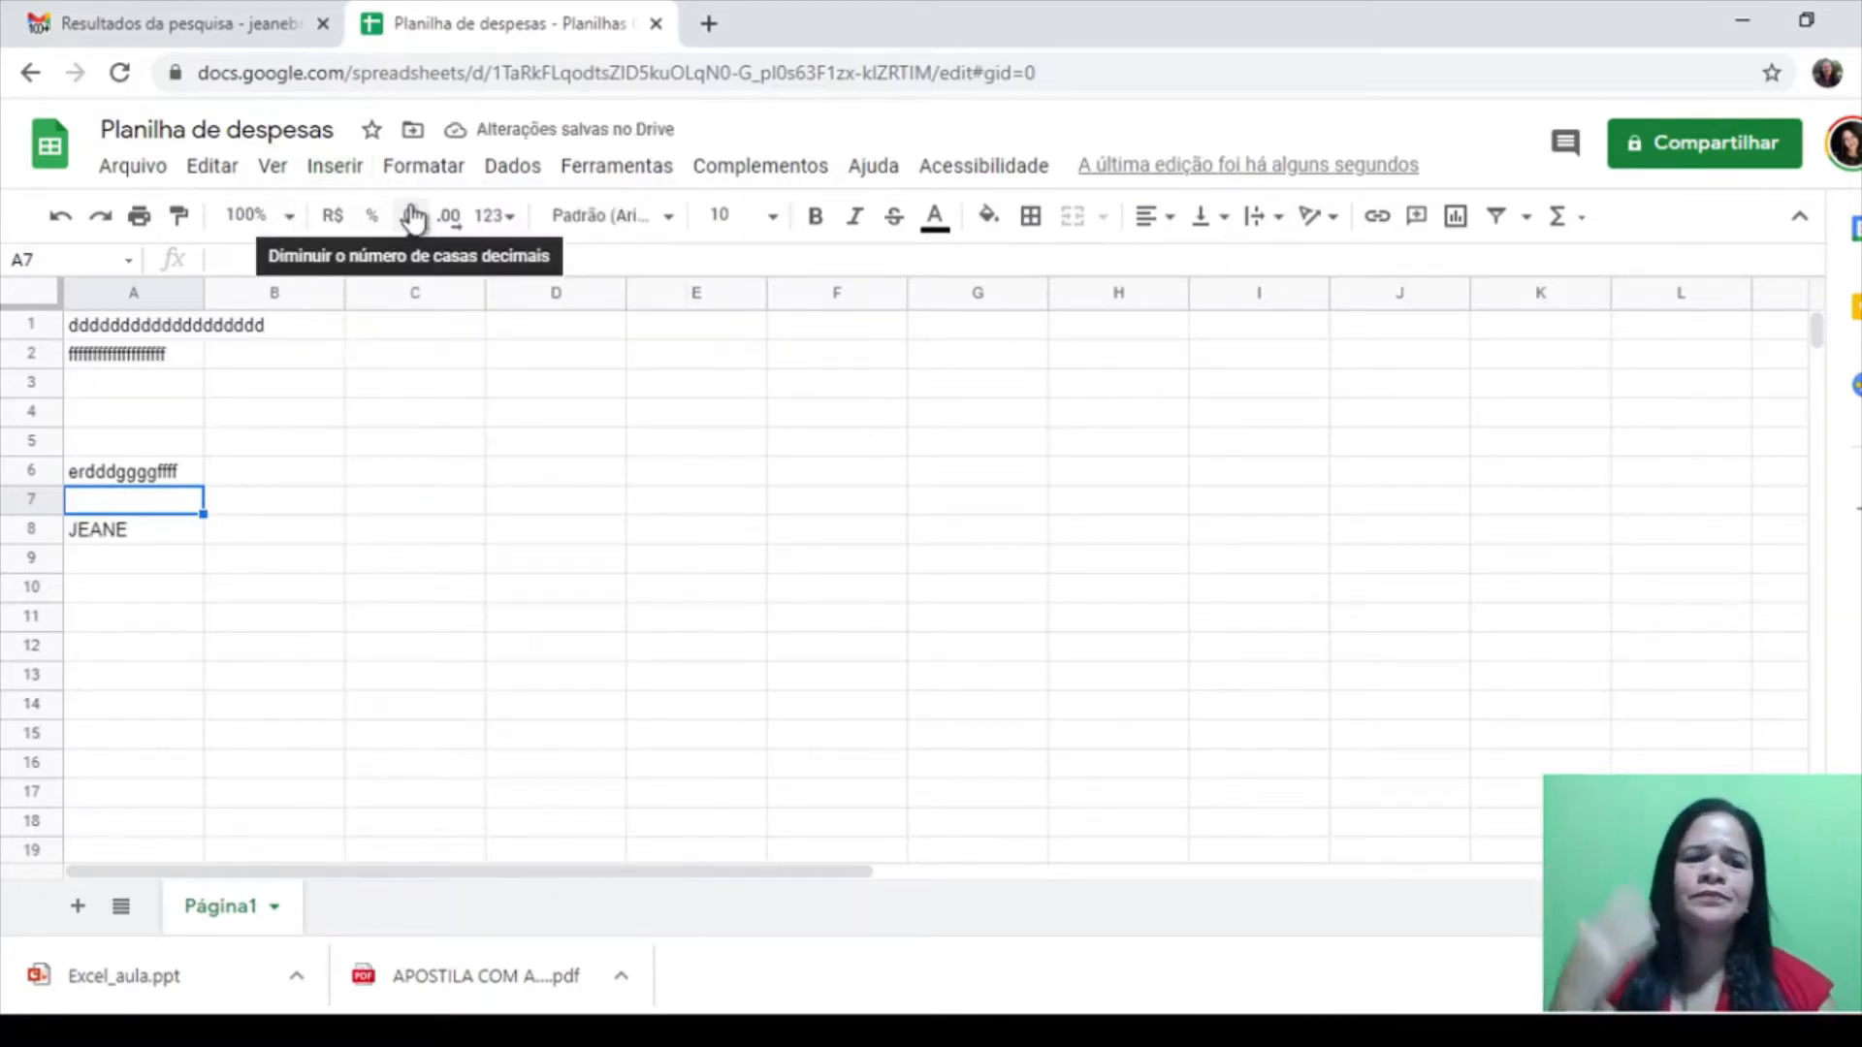
click(161, 543)
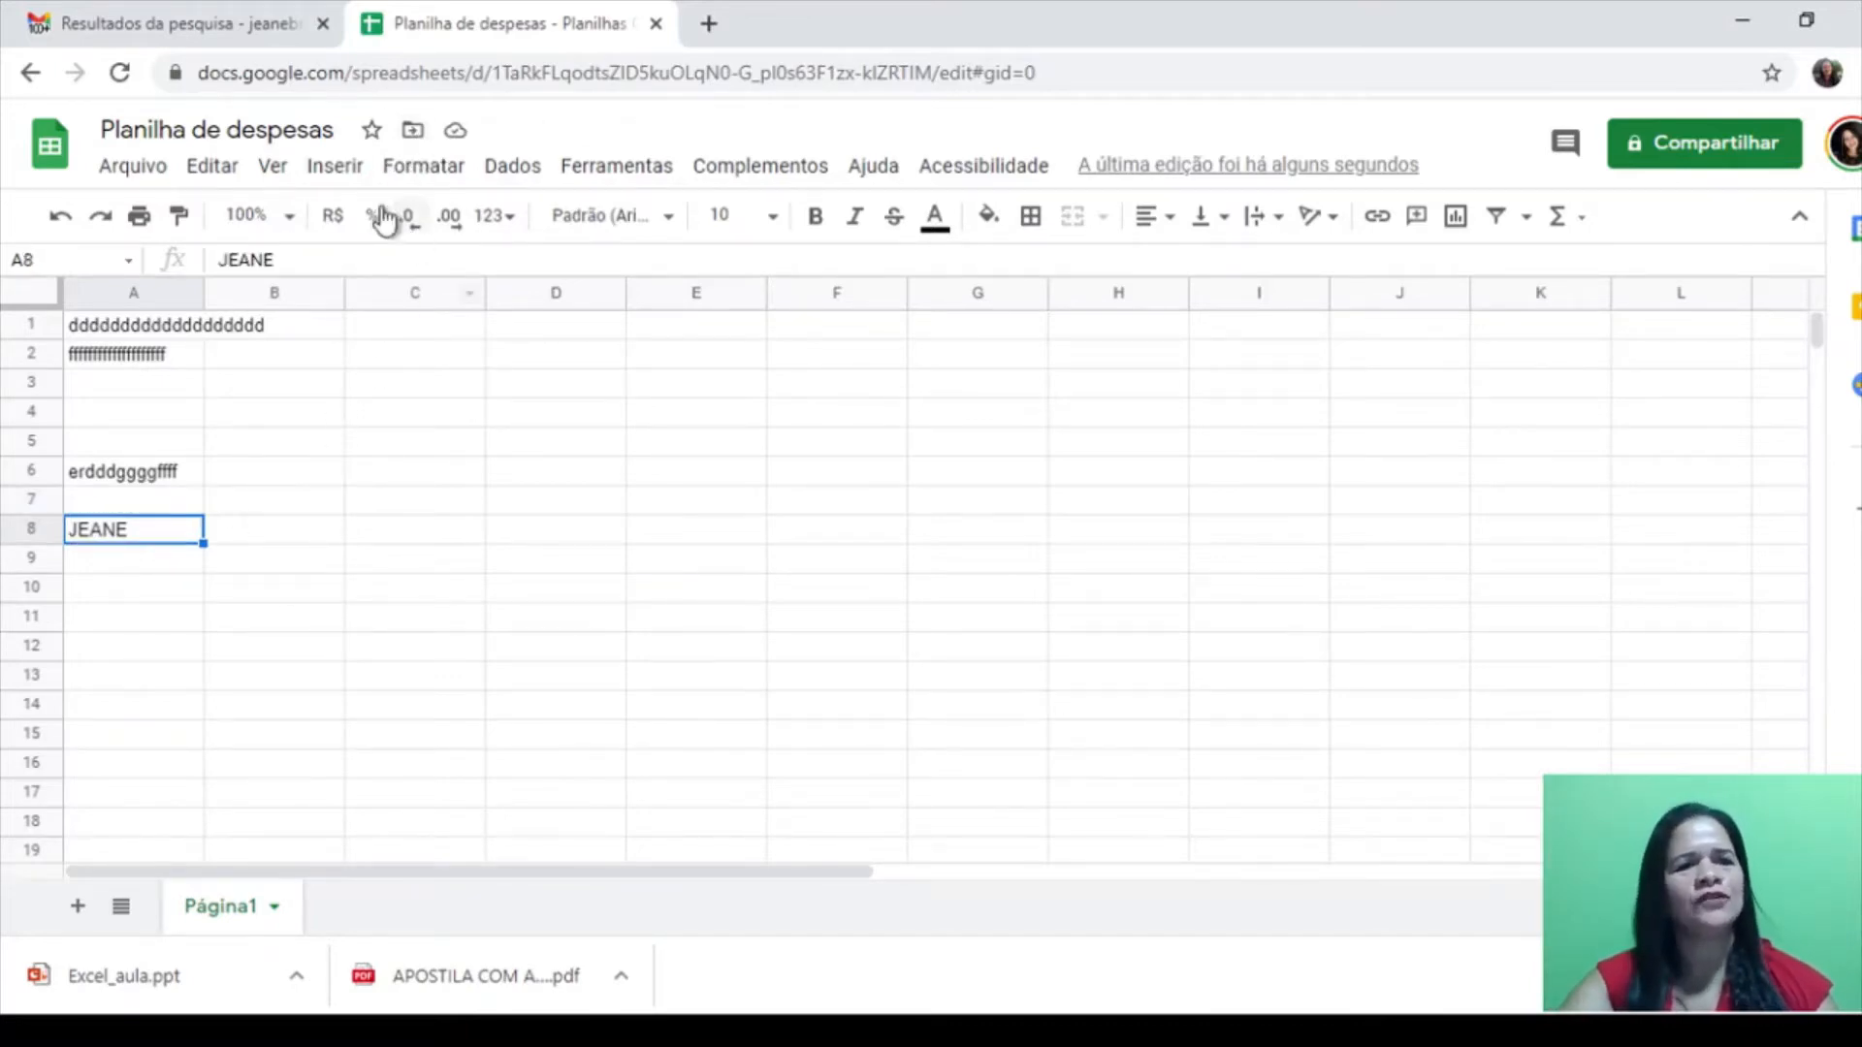
click(325, 172)
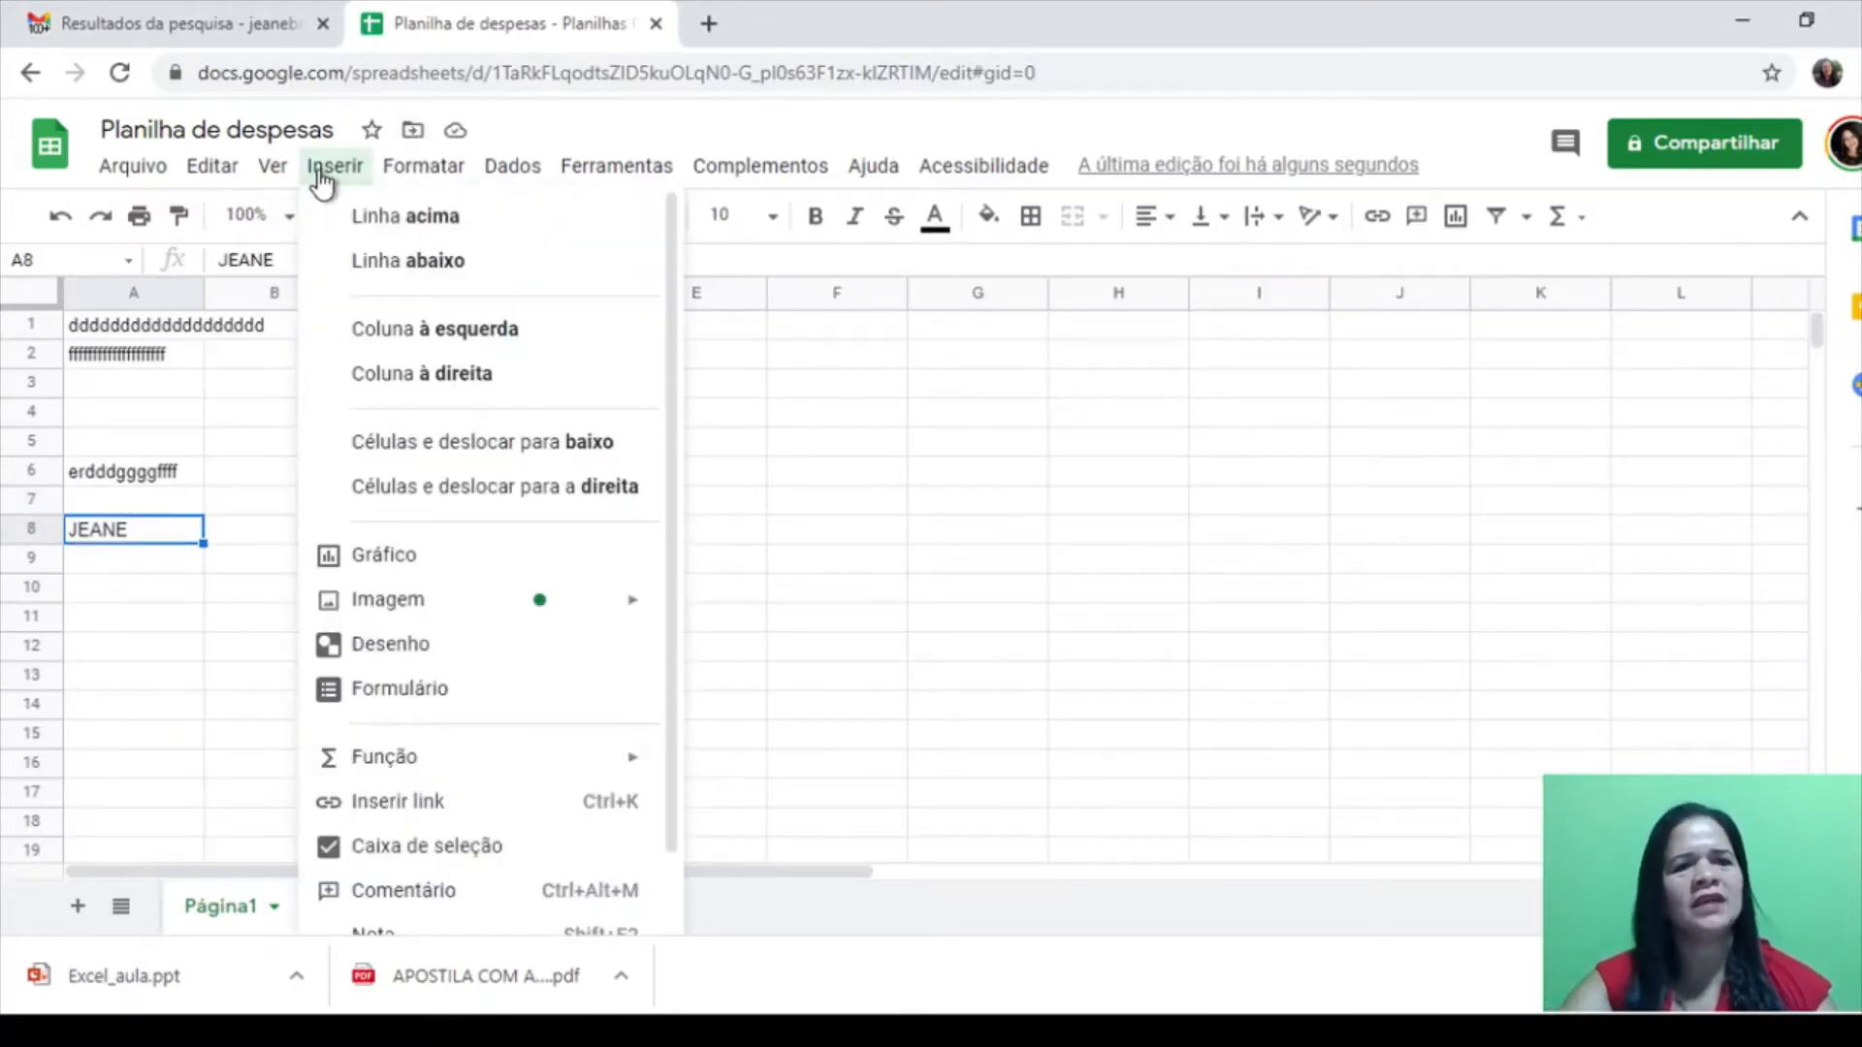
click(411, 260)
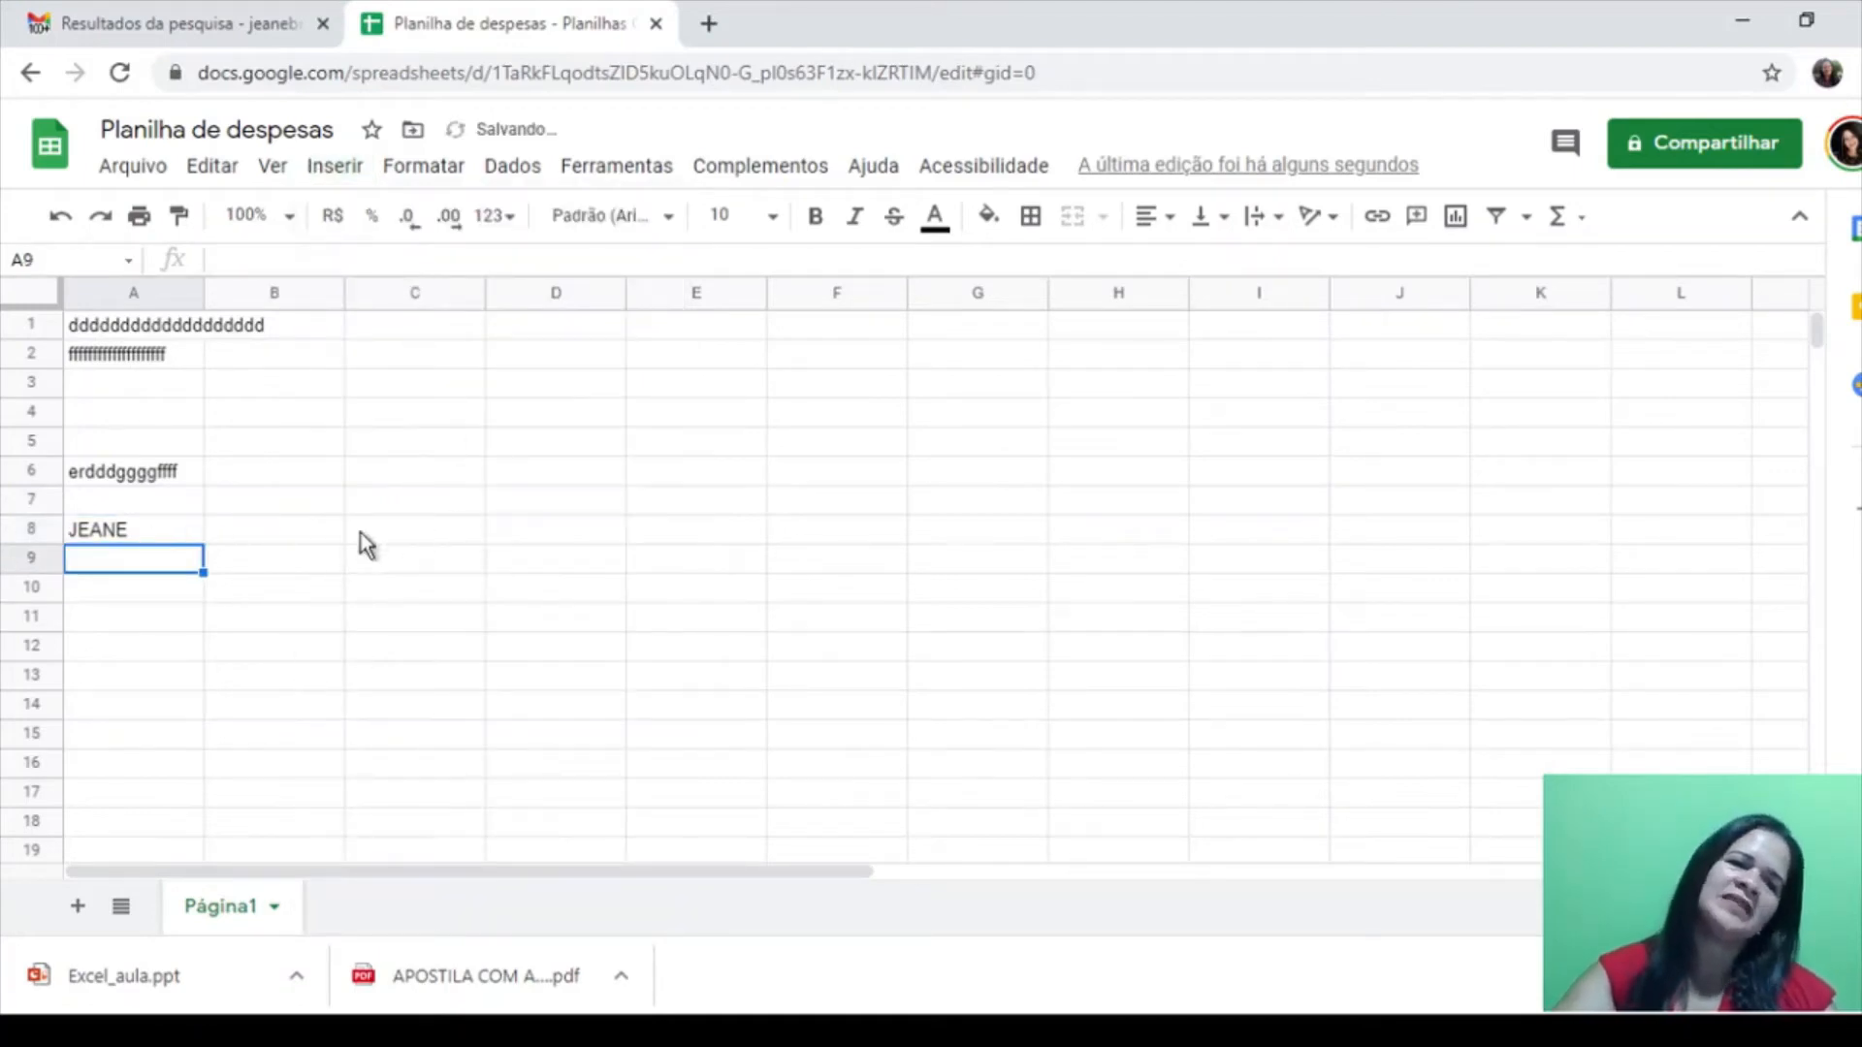
Insert an empty column to the left of column A, starting from the cell with the first name
click(145, 532)
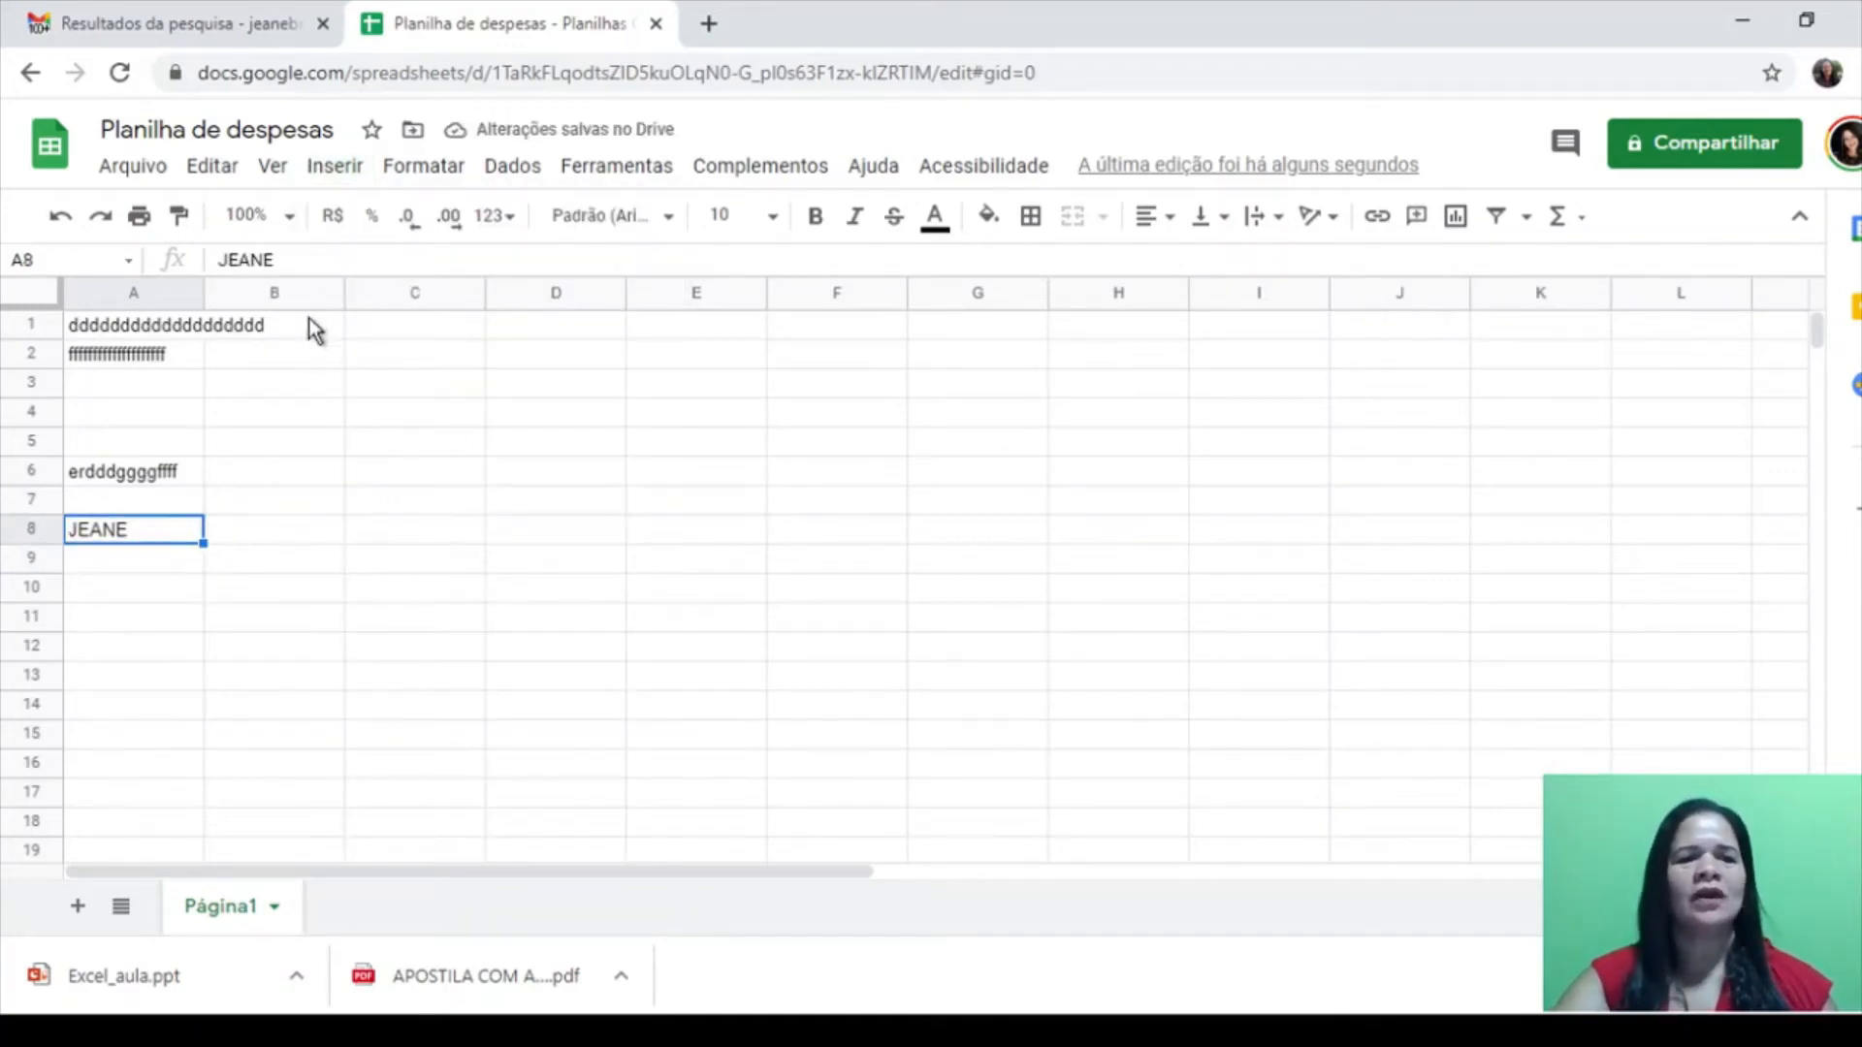
click(361, 179)
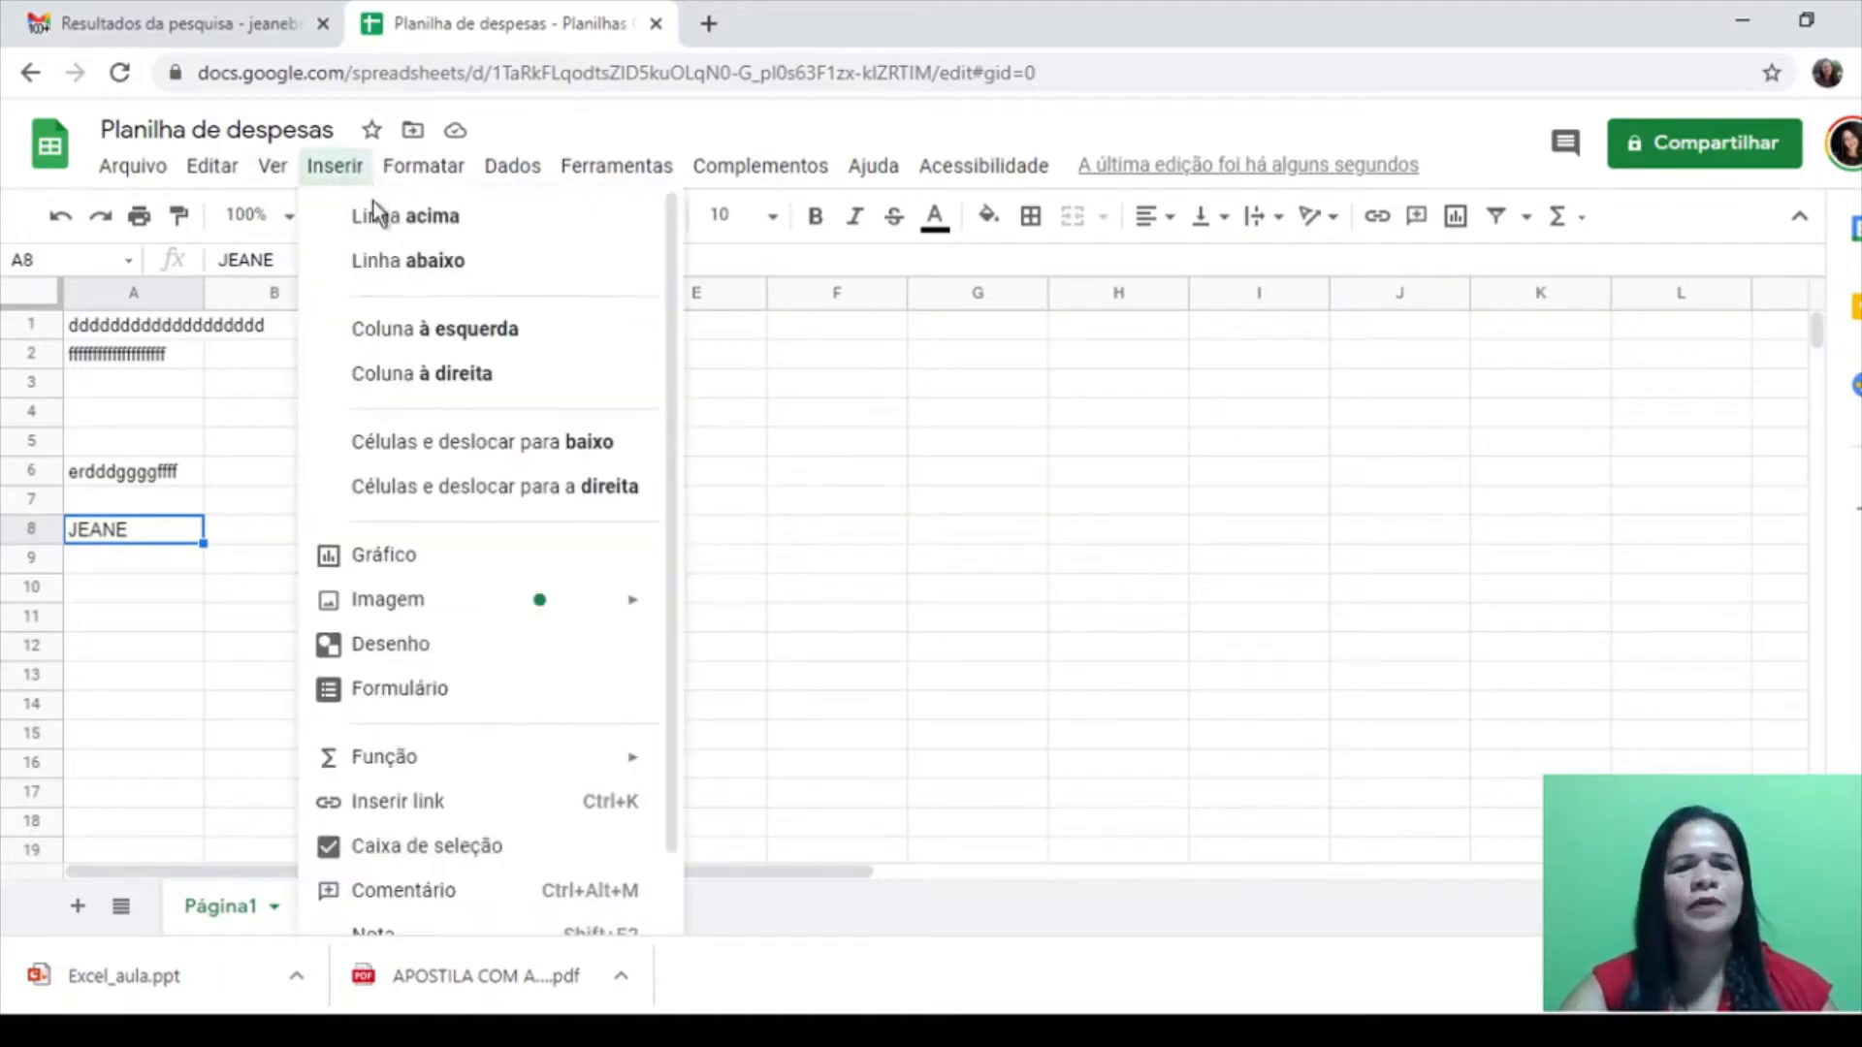
click(424, 328)
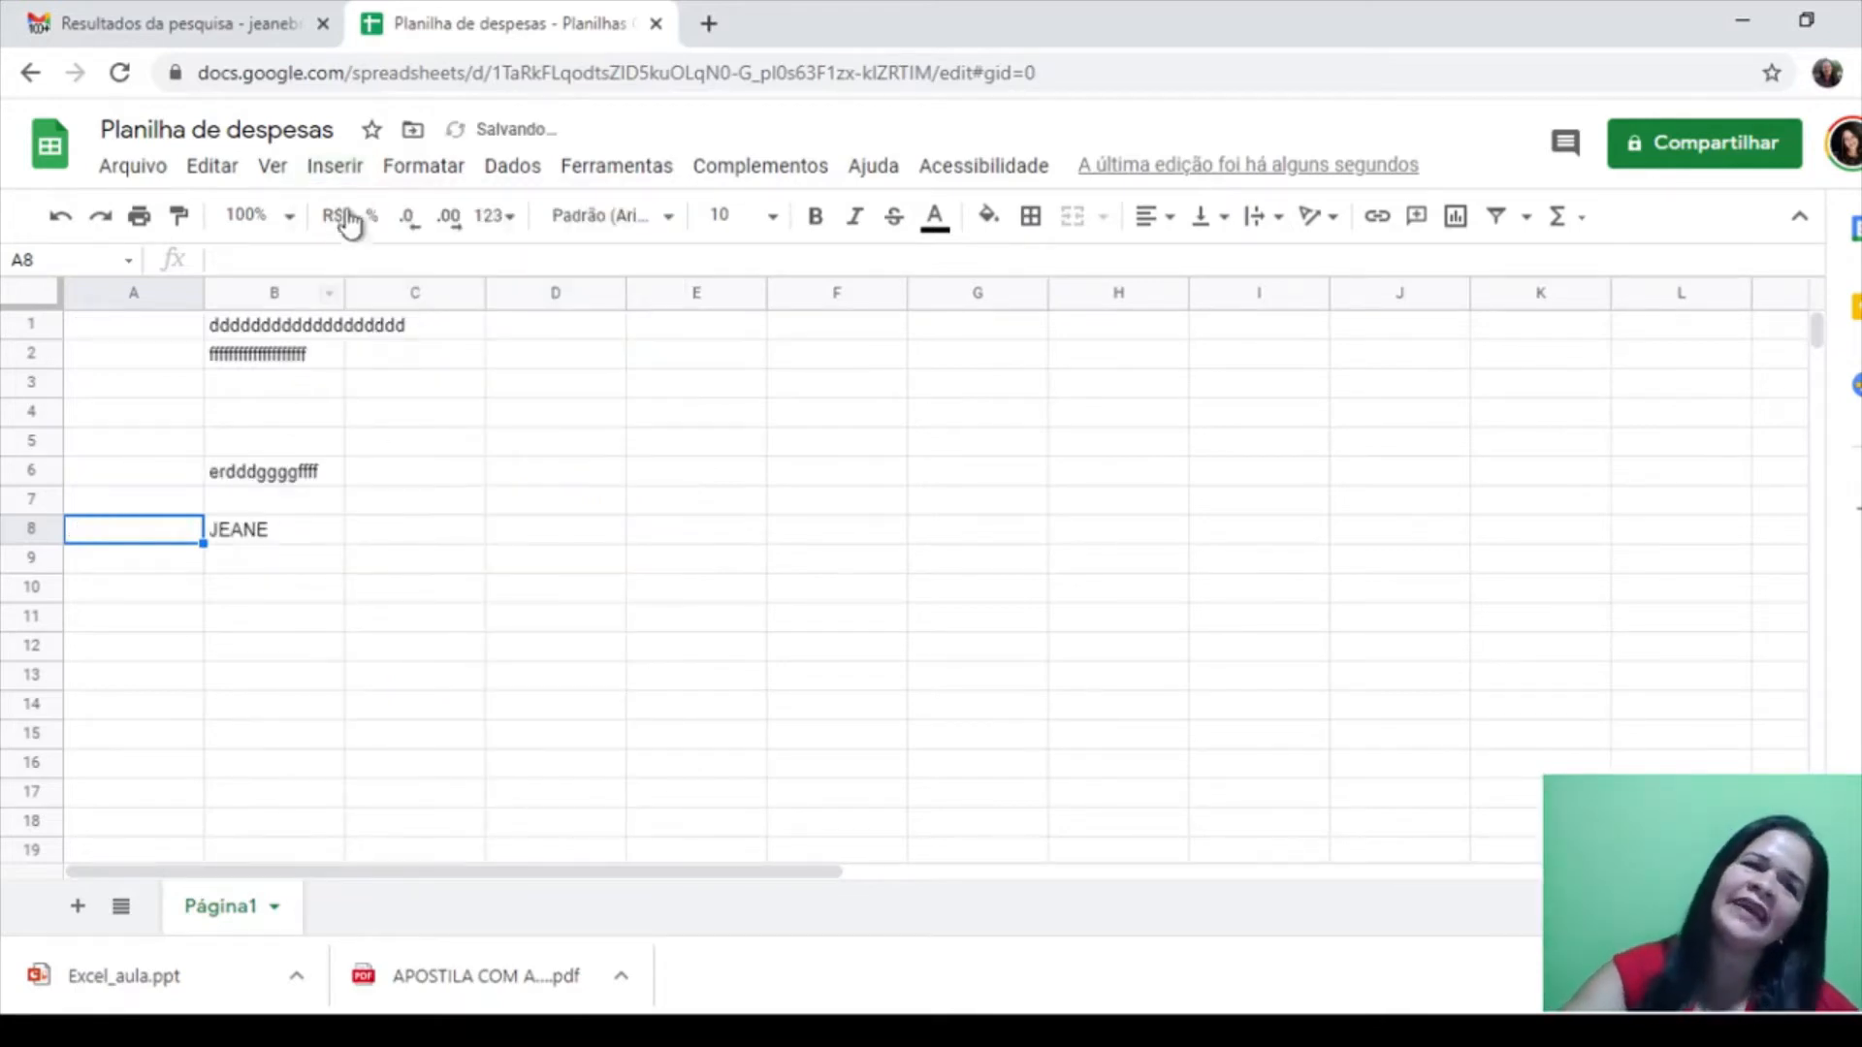
click(339, 171)
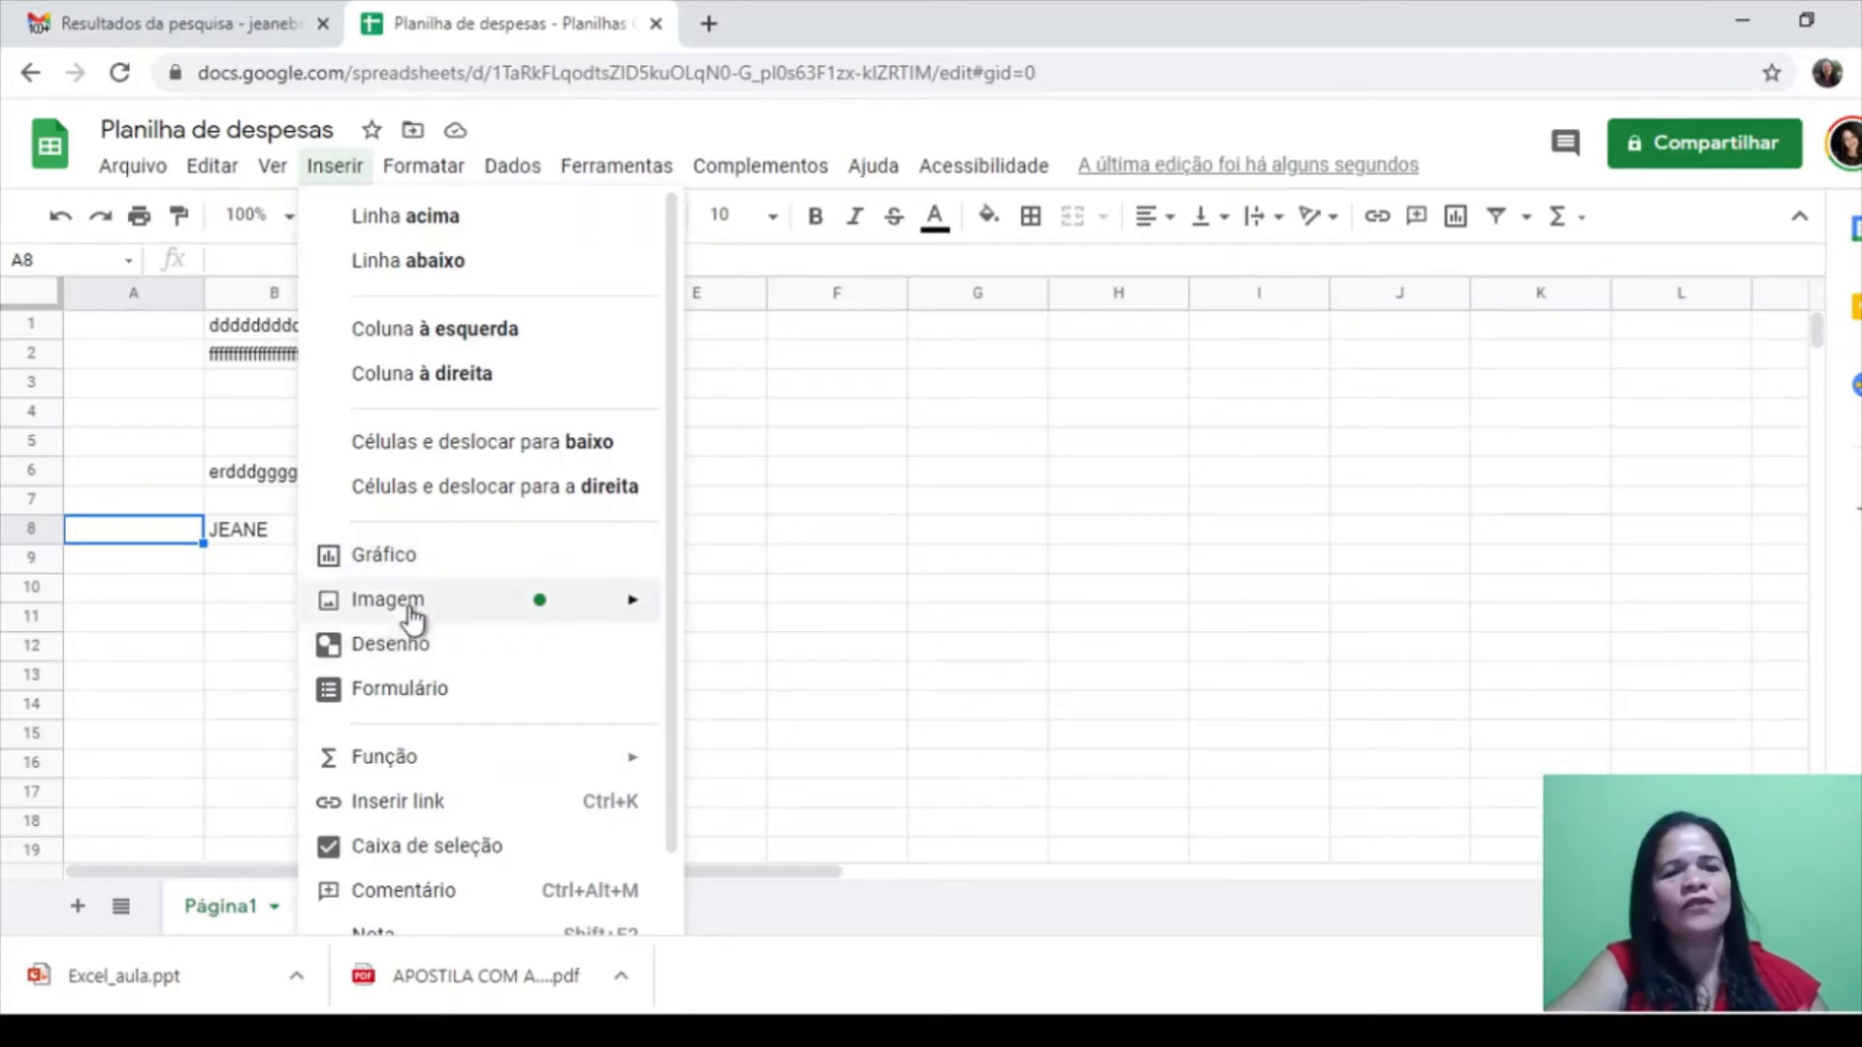
mouse_move(412, 617)
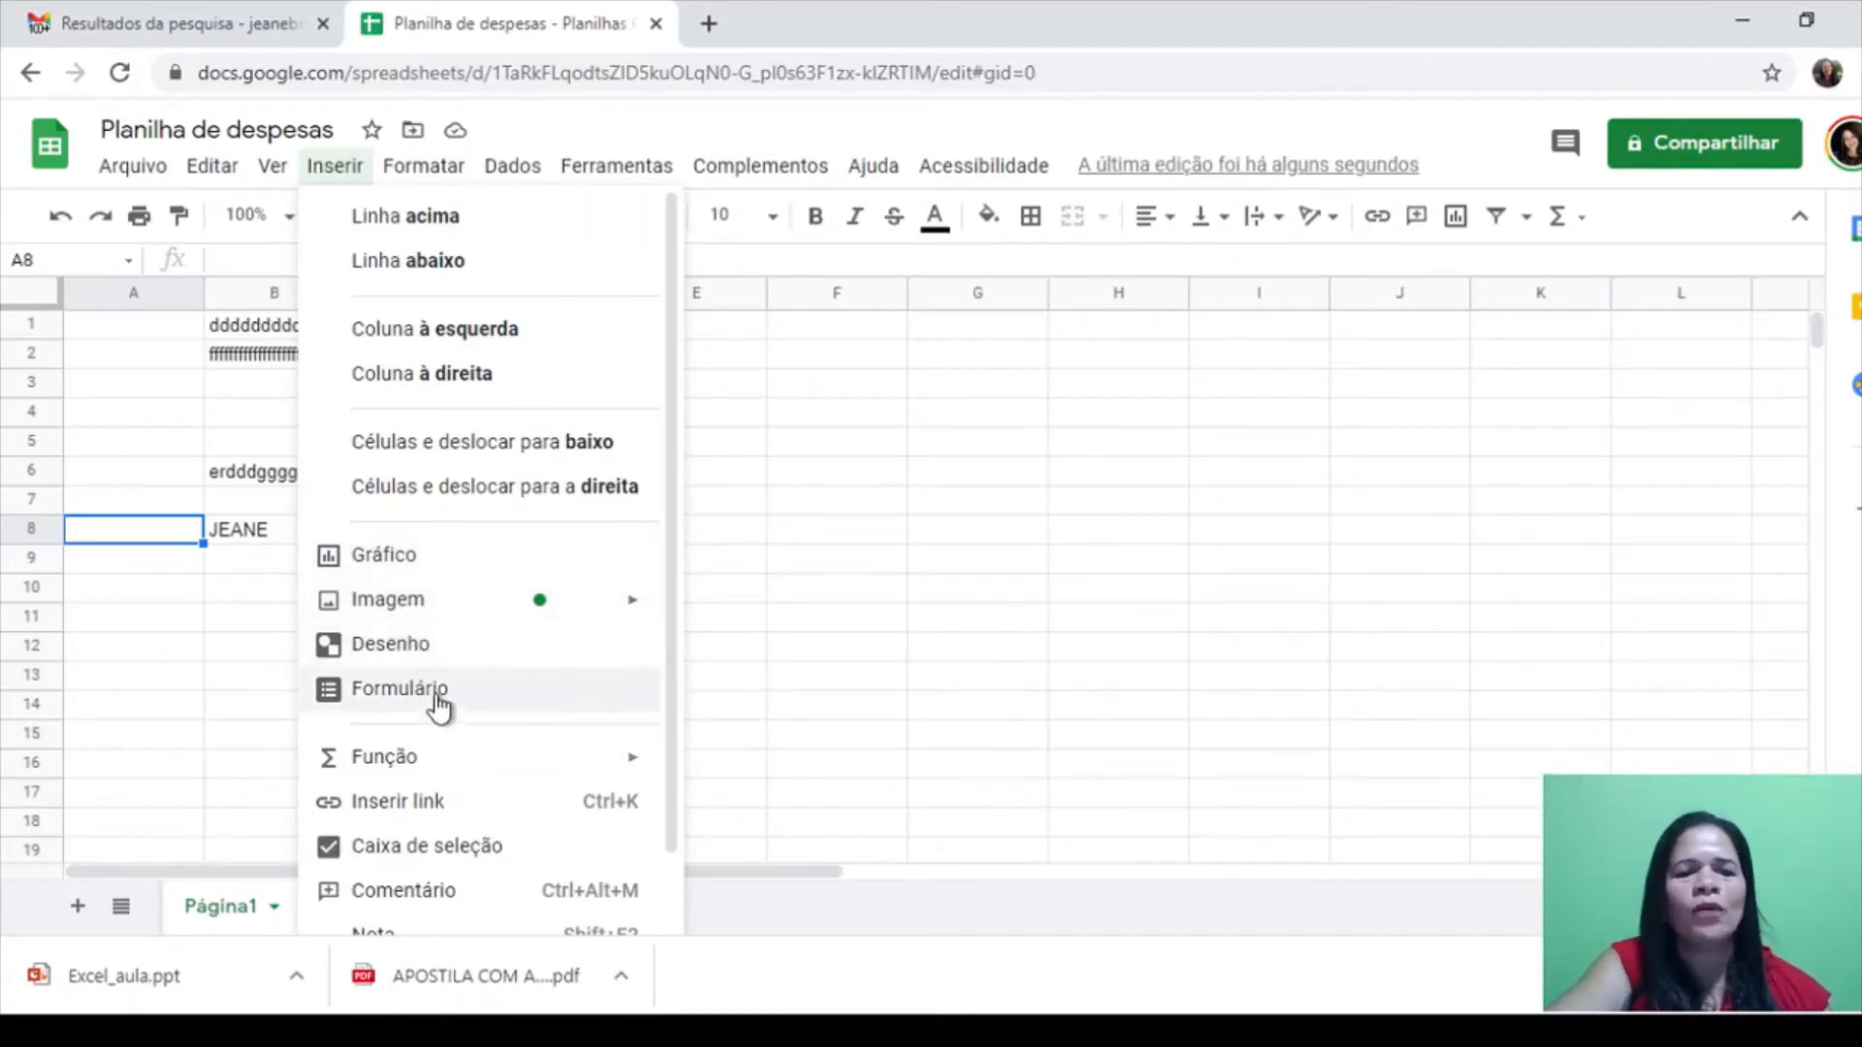
mouse_move(485, 770)
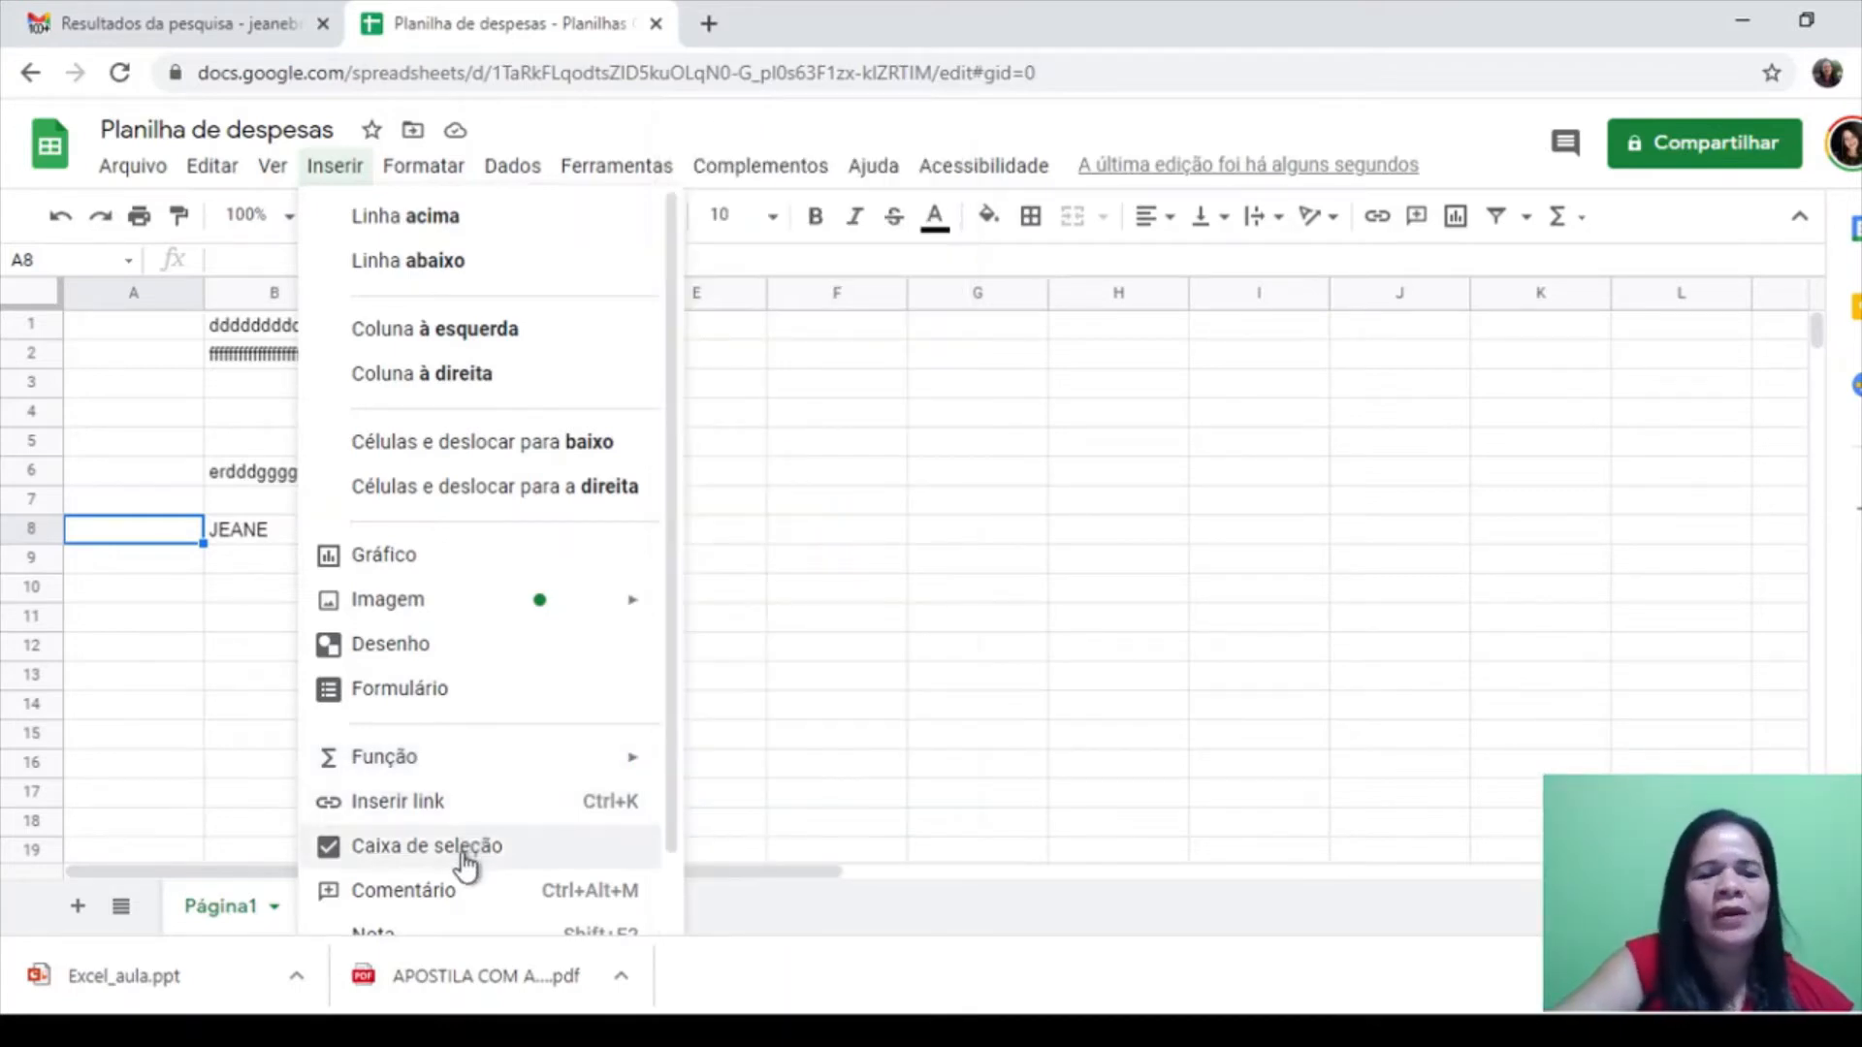
click(423, 167)
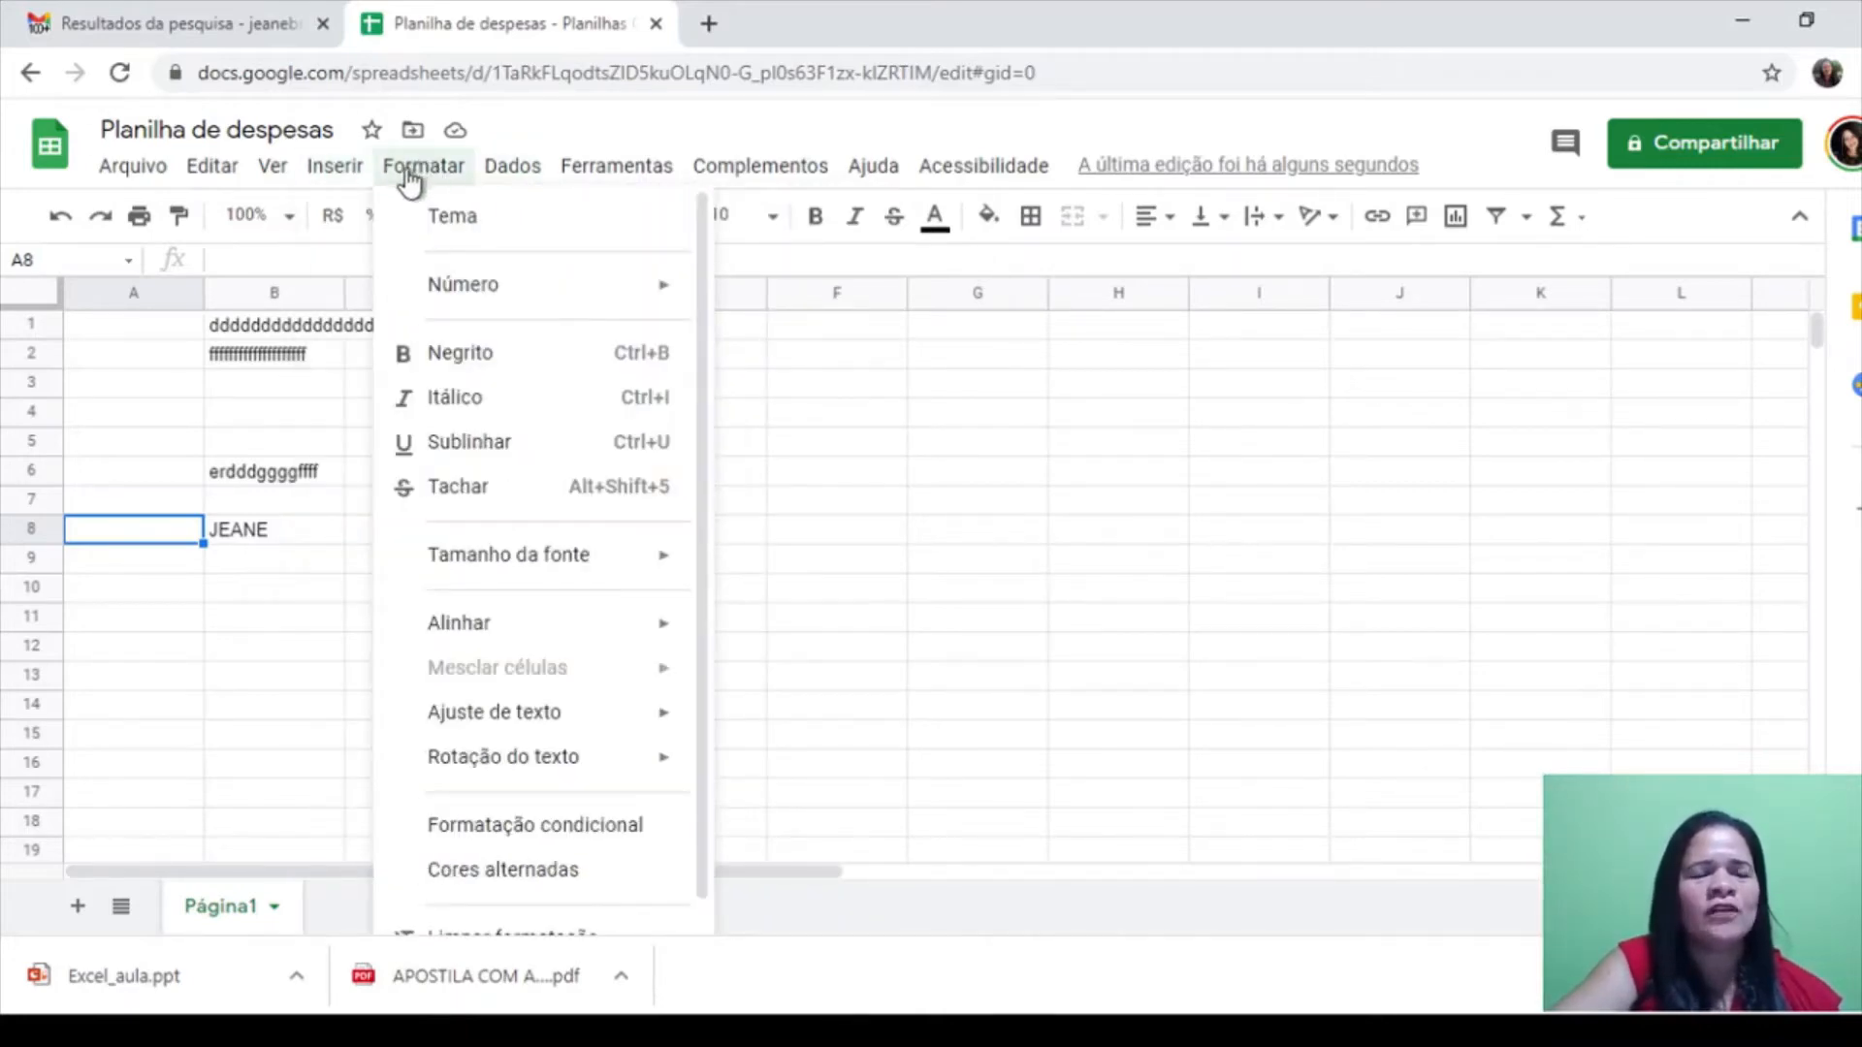
Format the first name in cell B8 as bold (Negrito) and italic (Itálico)
click(264, 538)
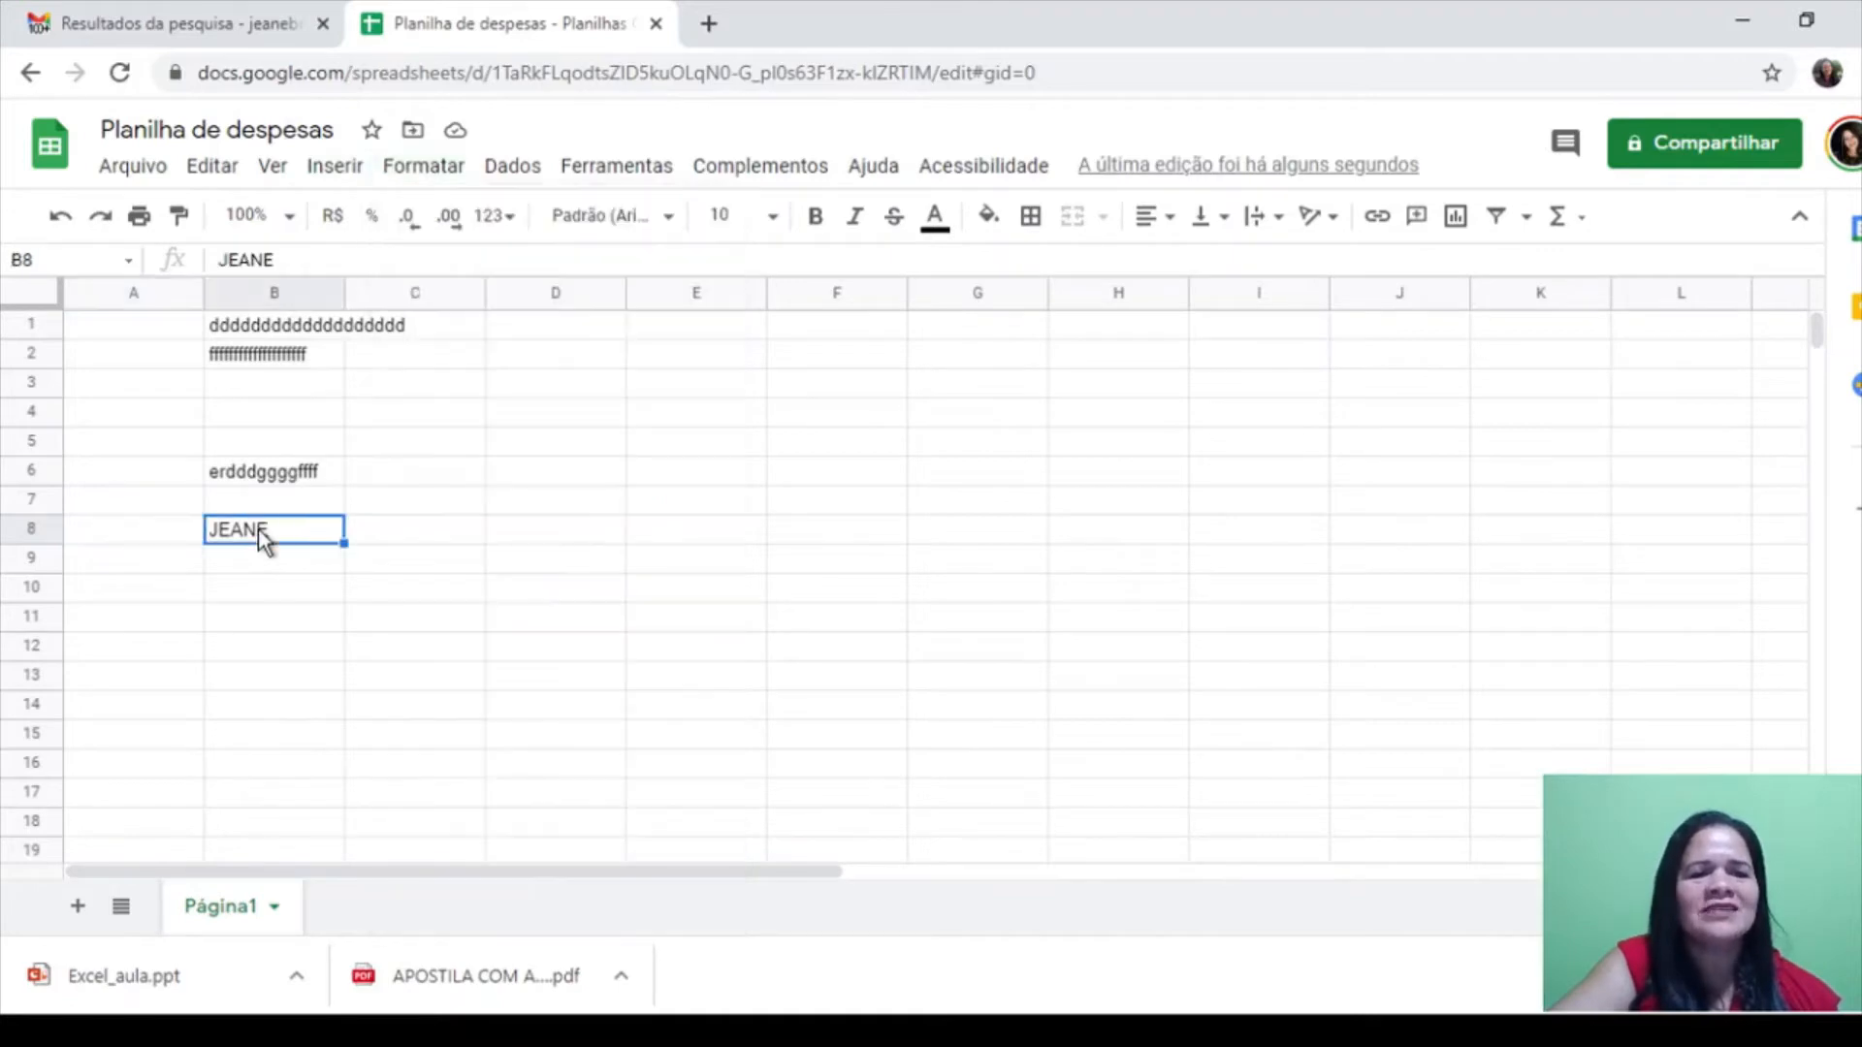
click(424, 174)
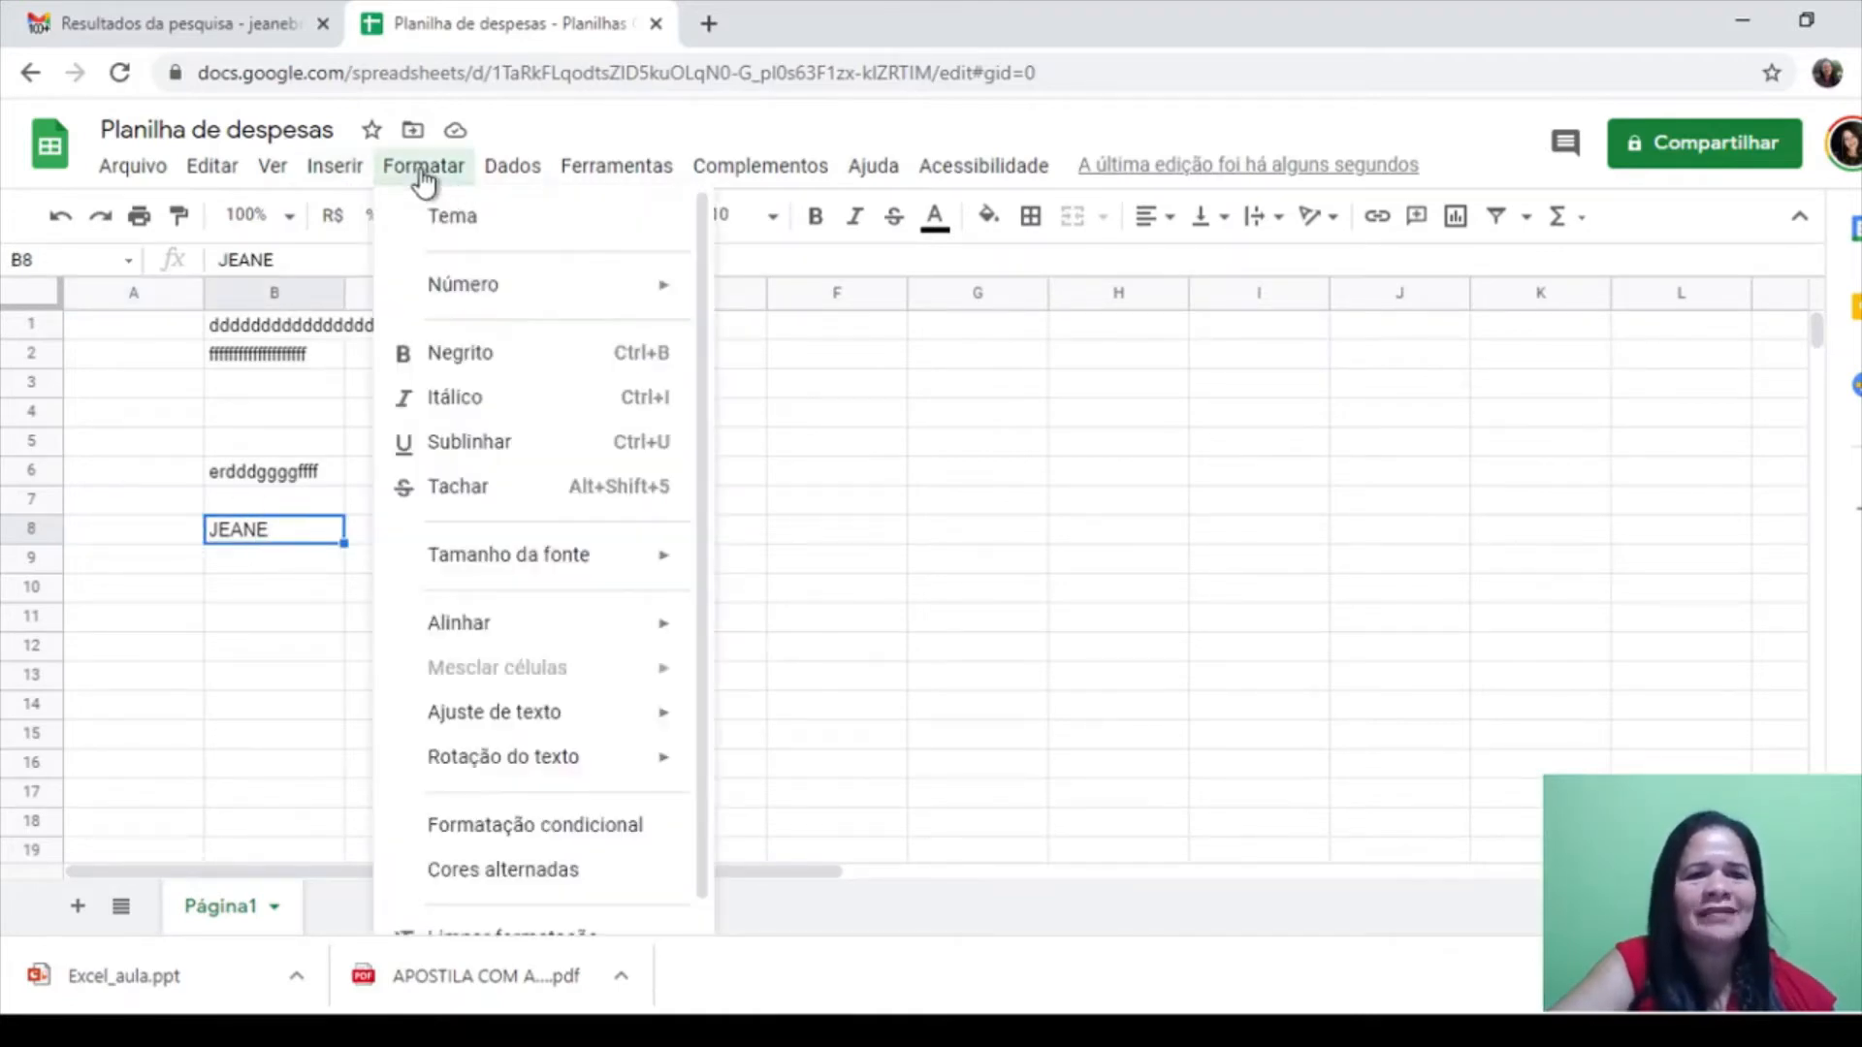
mouse_move(467, 295)
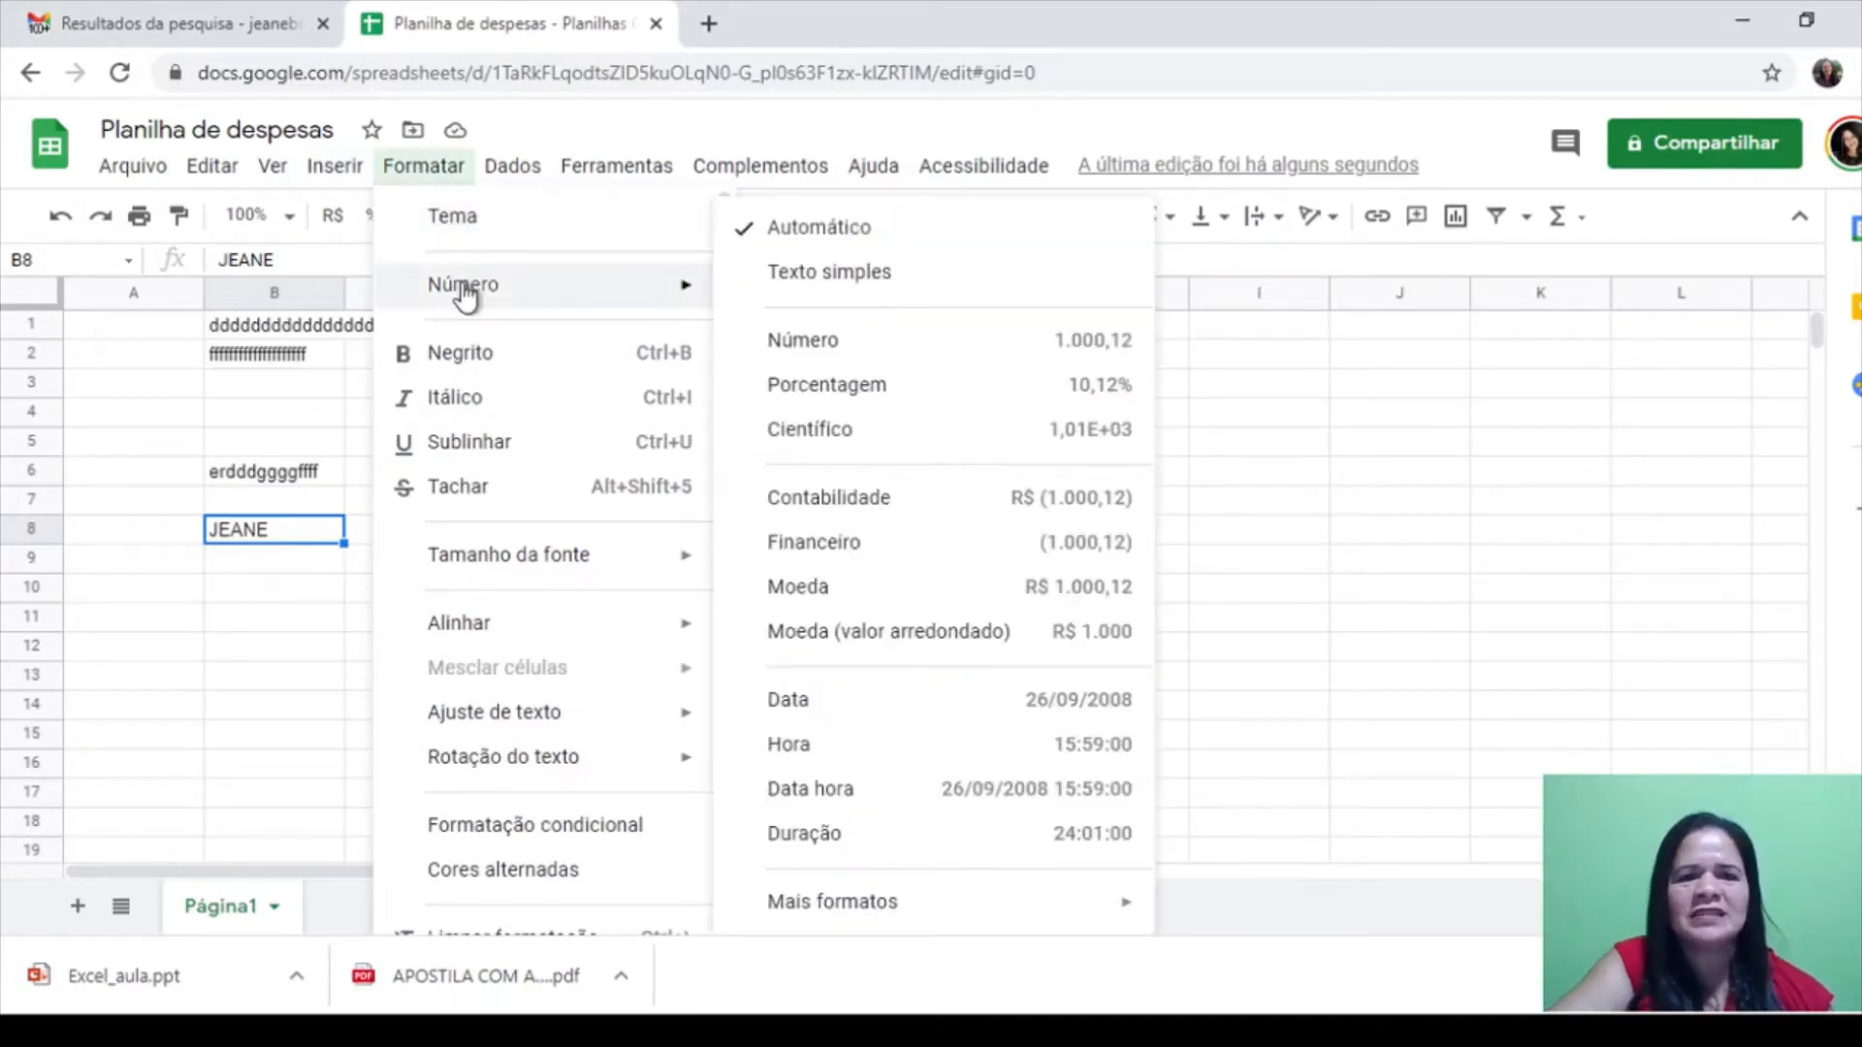
click(501, 360)
click(449, 172)
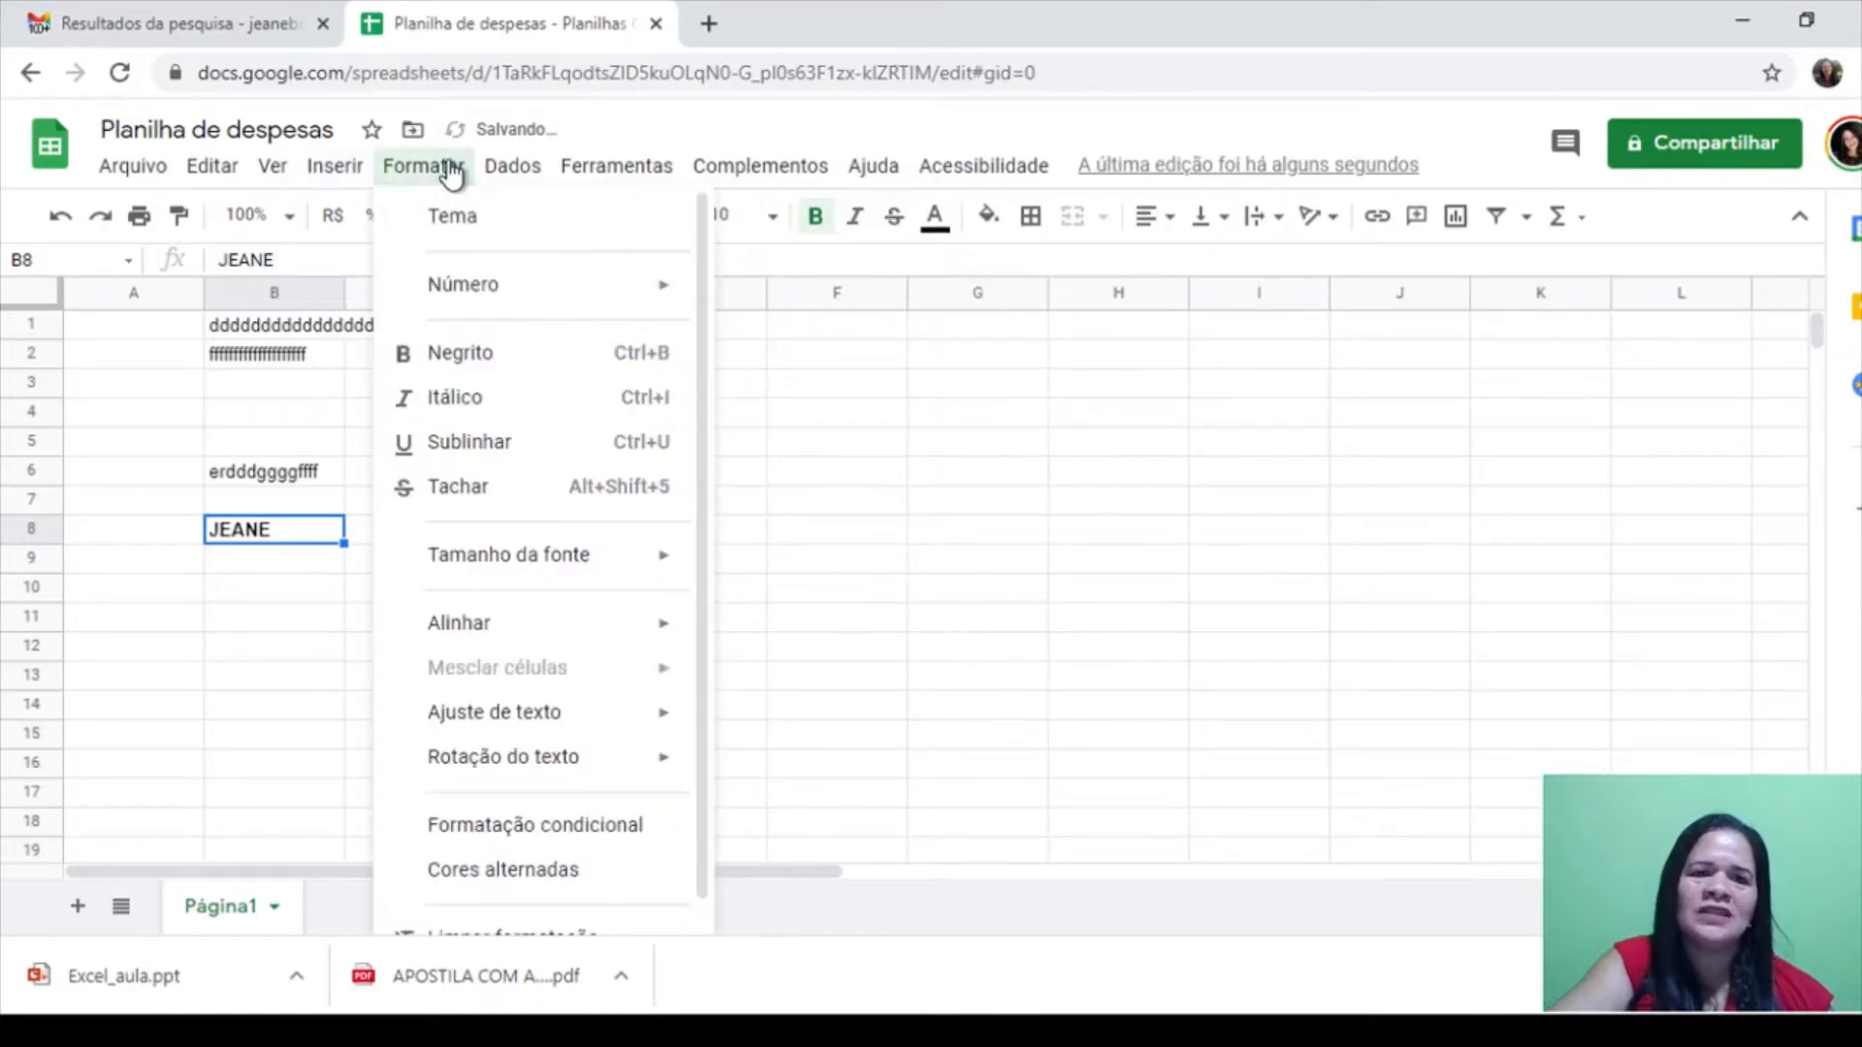
click(473, 403)
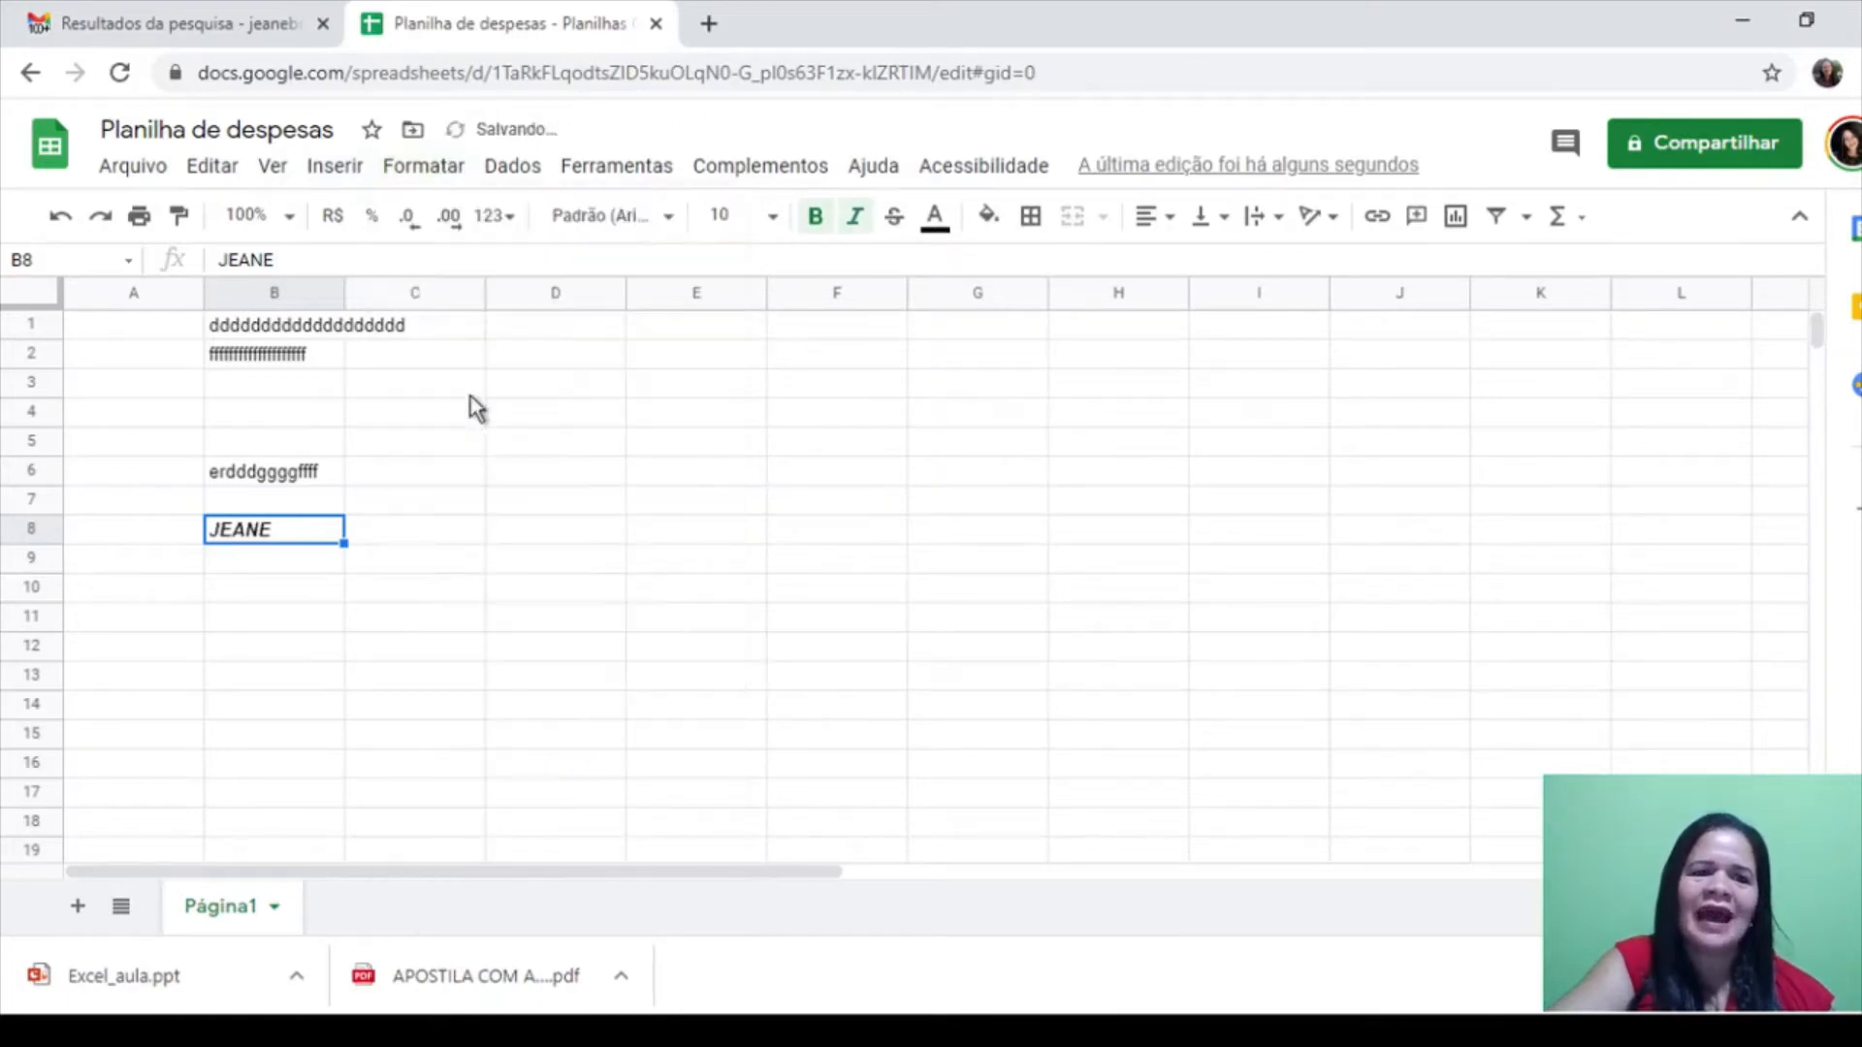
Try underline (Sublinhar) and strikethrough (Tachar) on the first name in cell B8, and remove both again
click(457, 181)
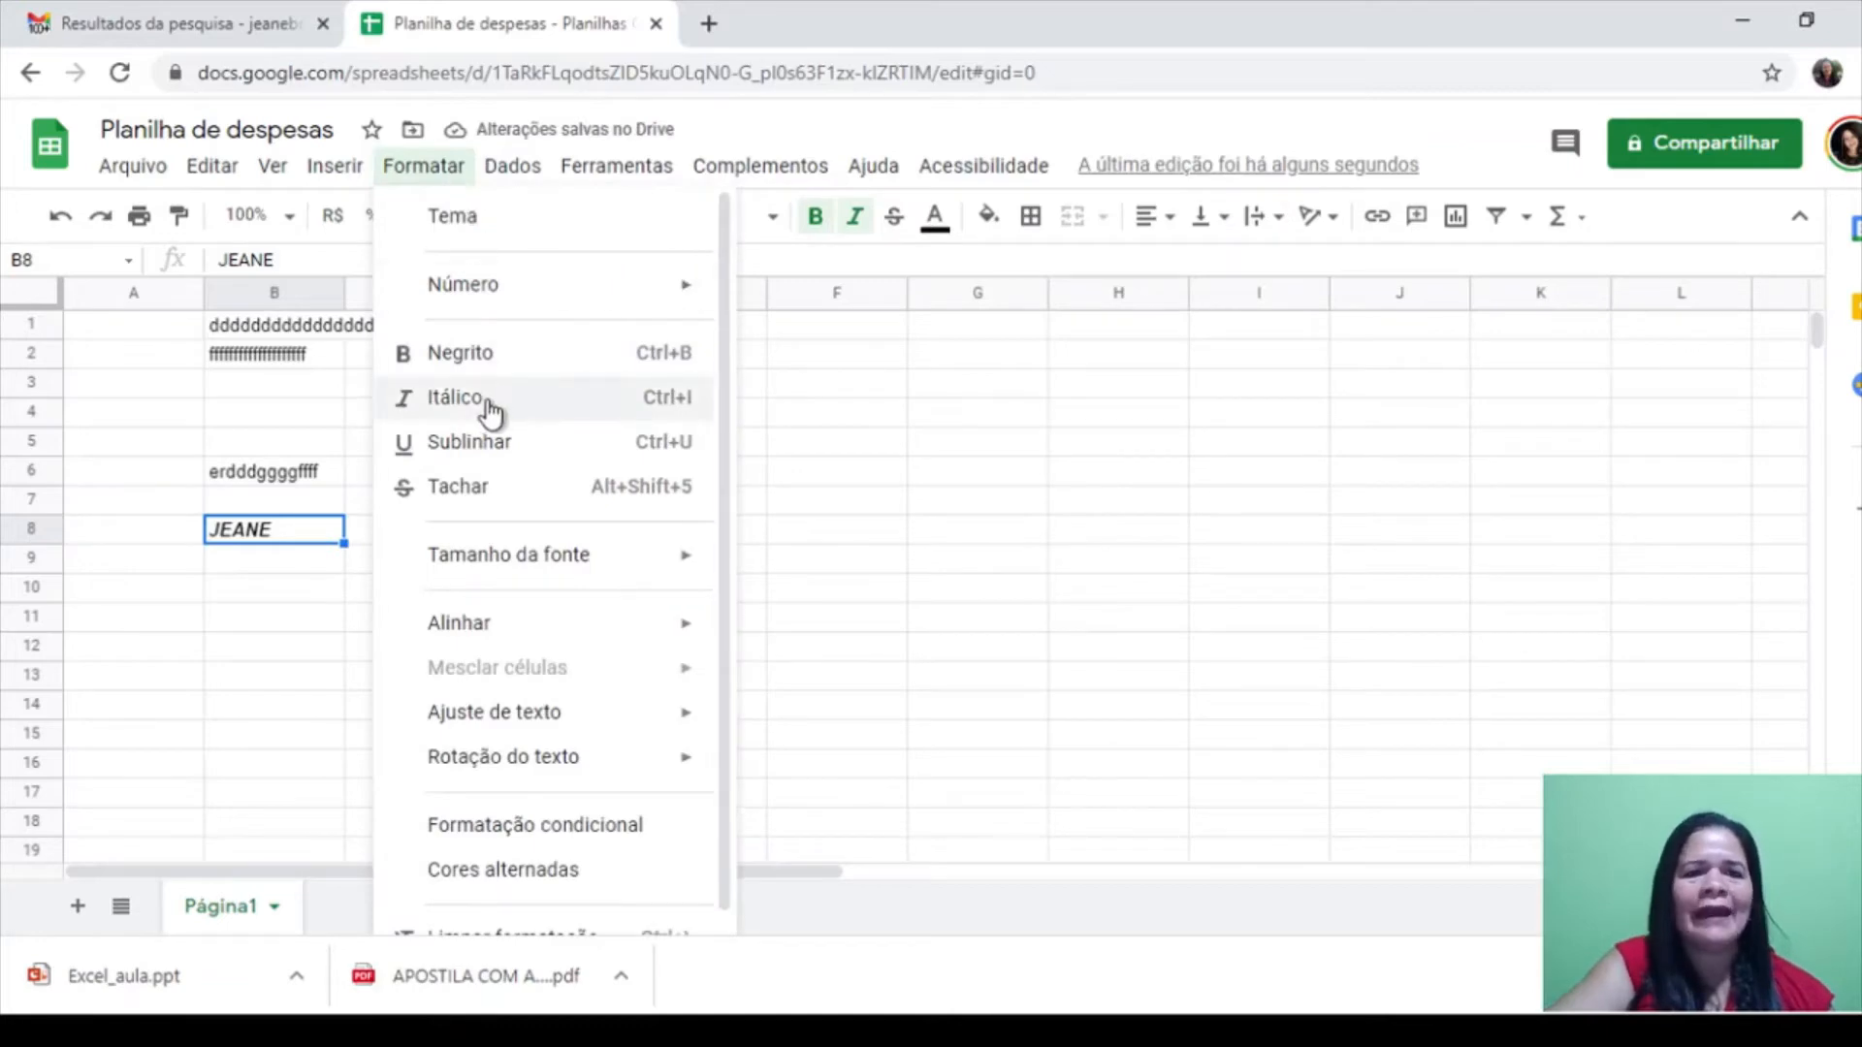
click(489, 441)
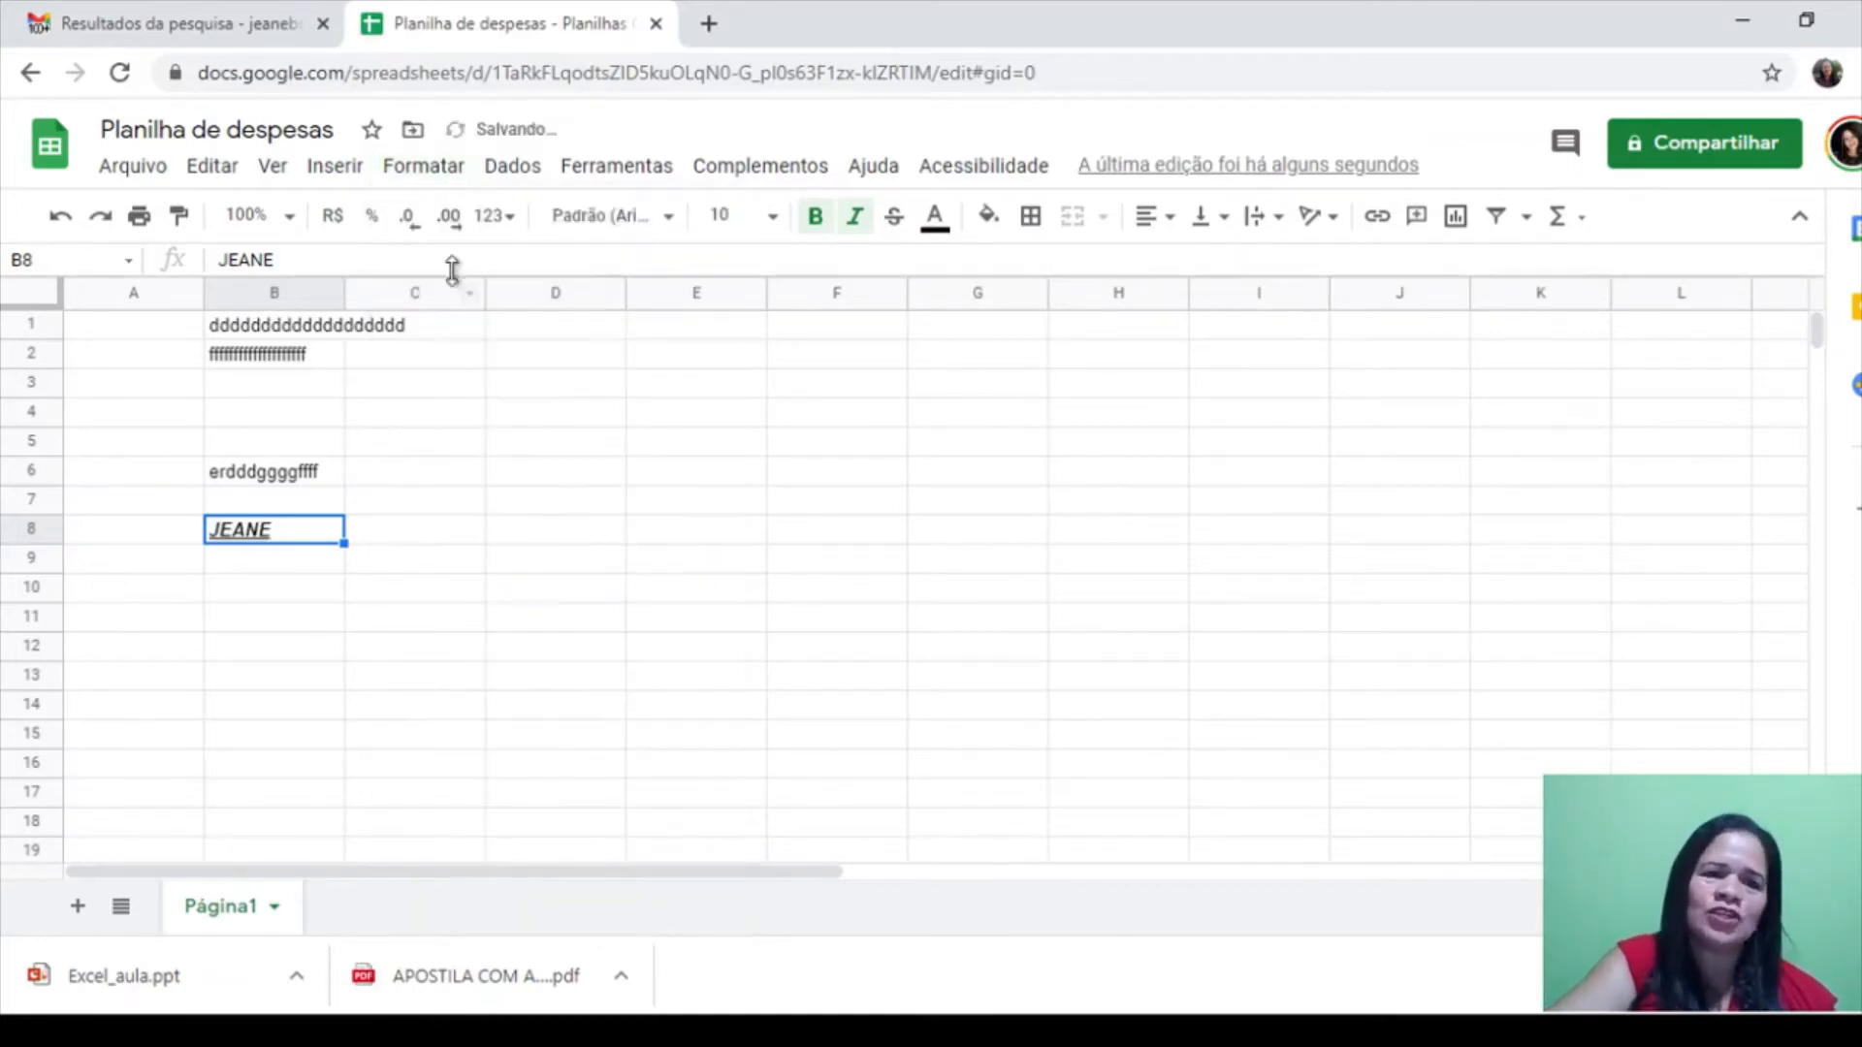
click(444, 176)
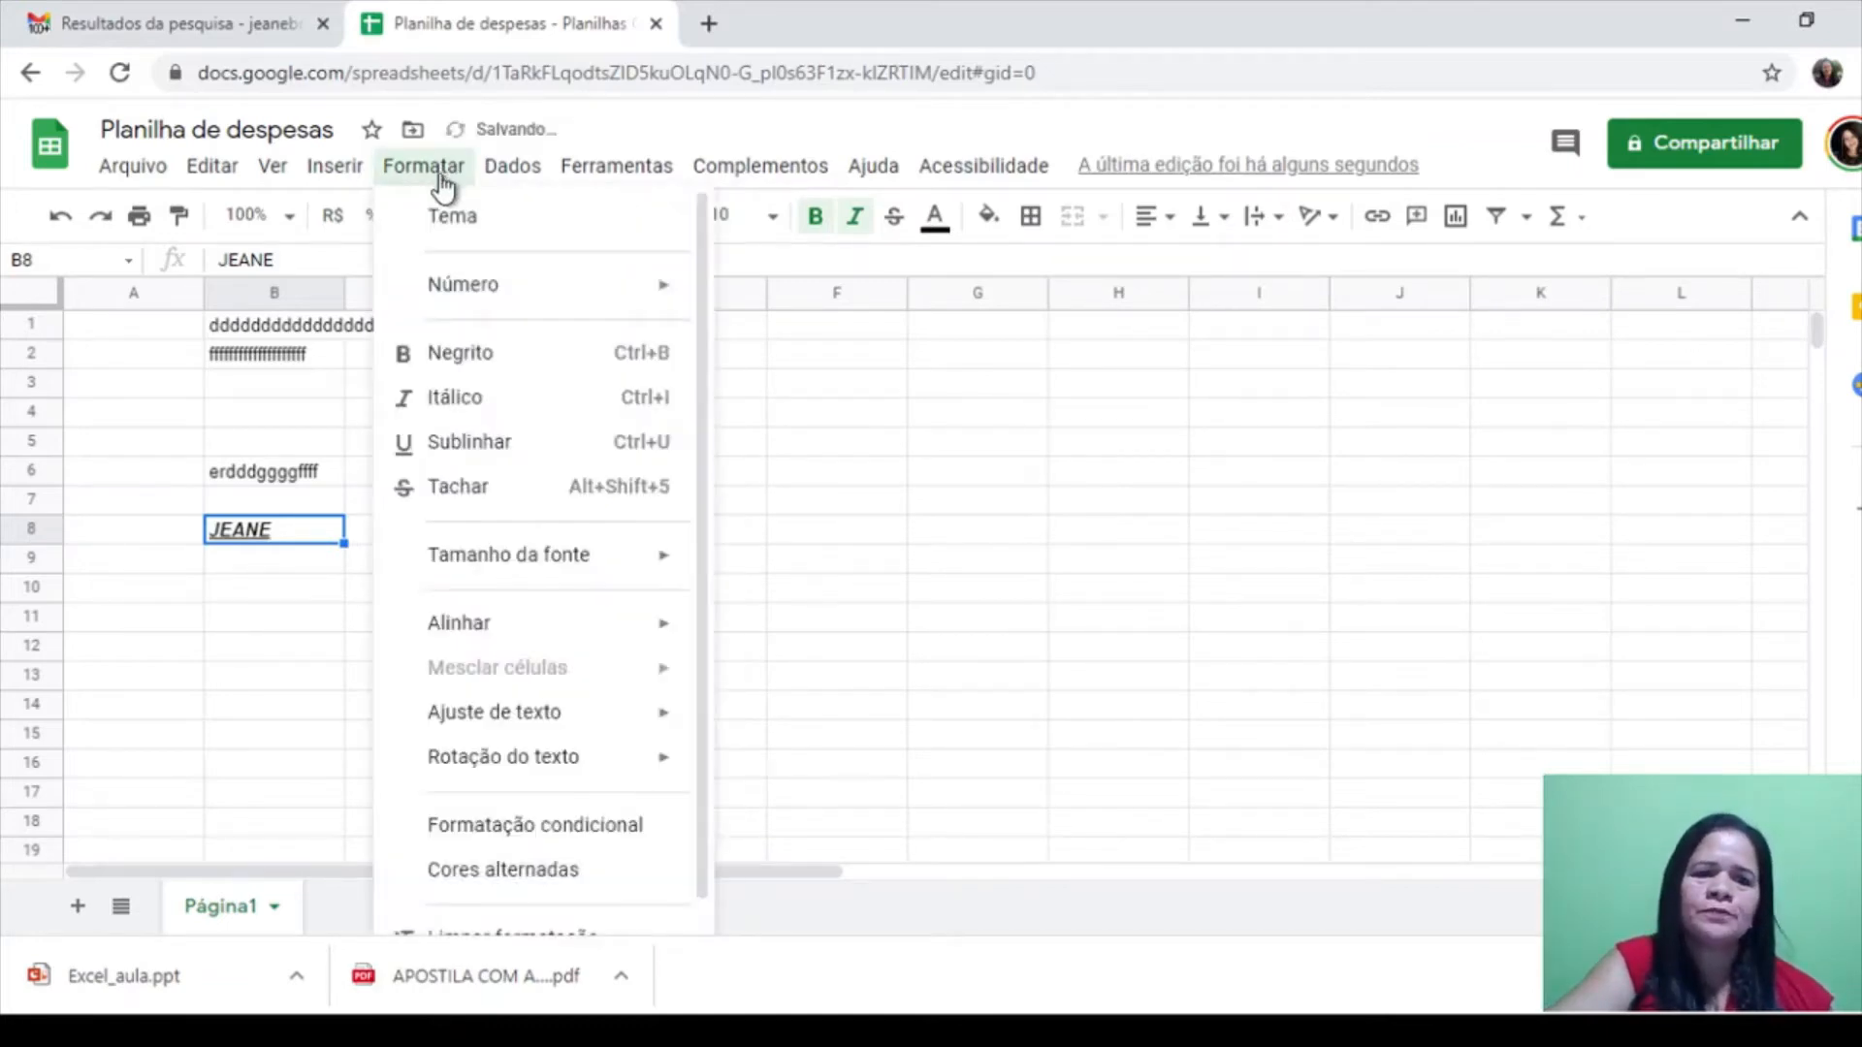
click(503, 485)
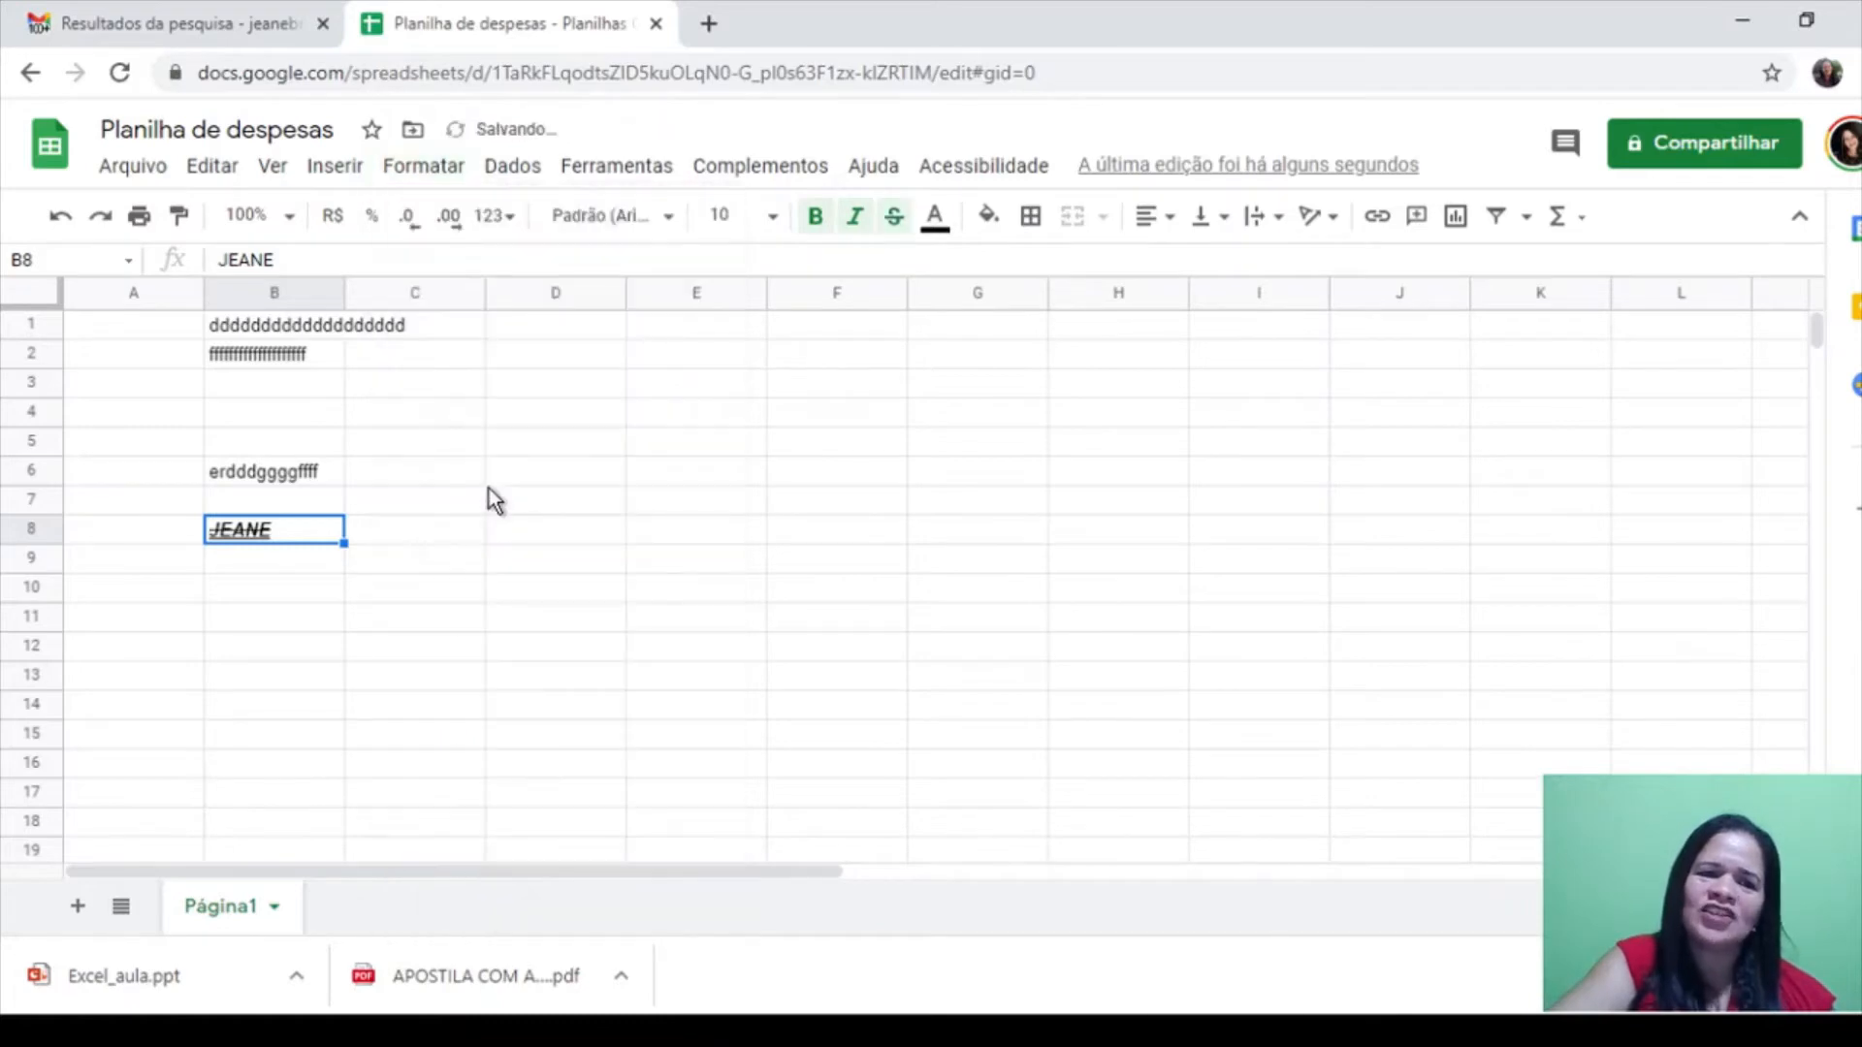
click(424, 177)
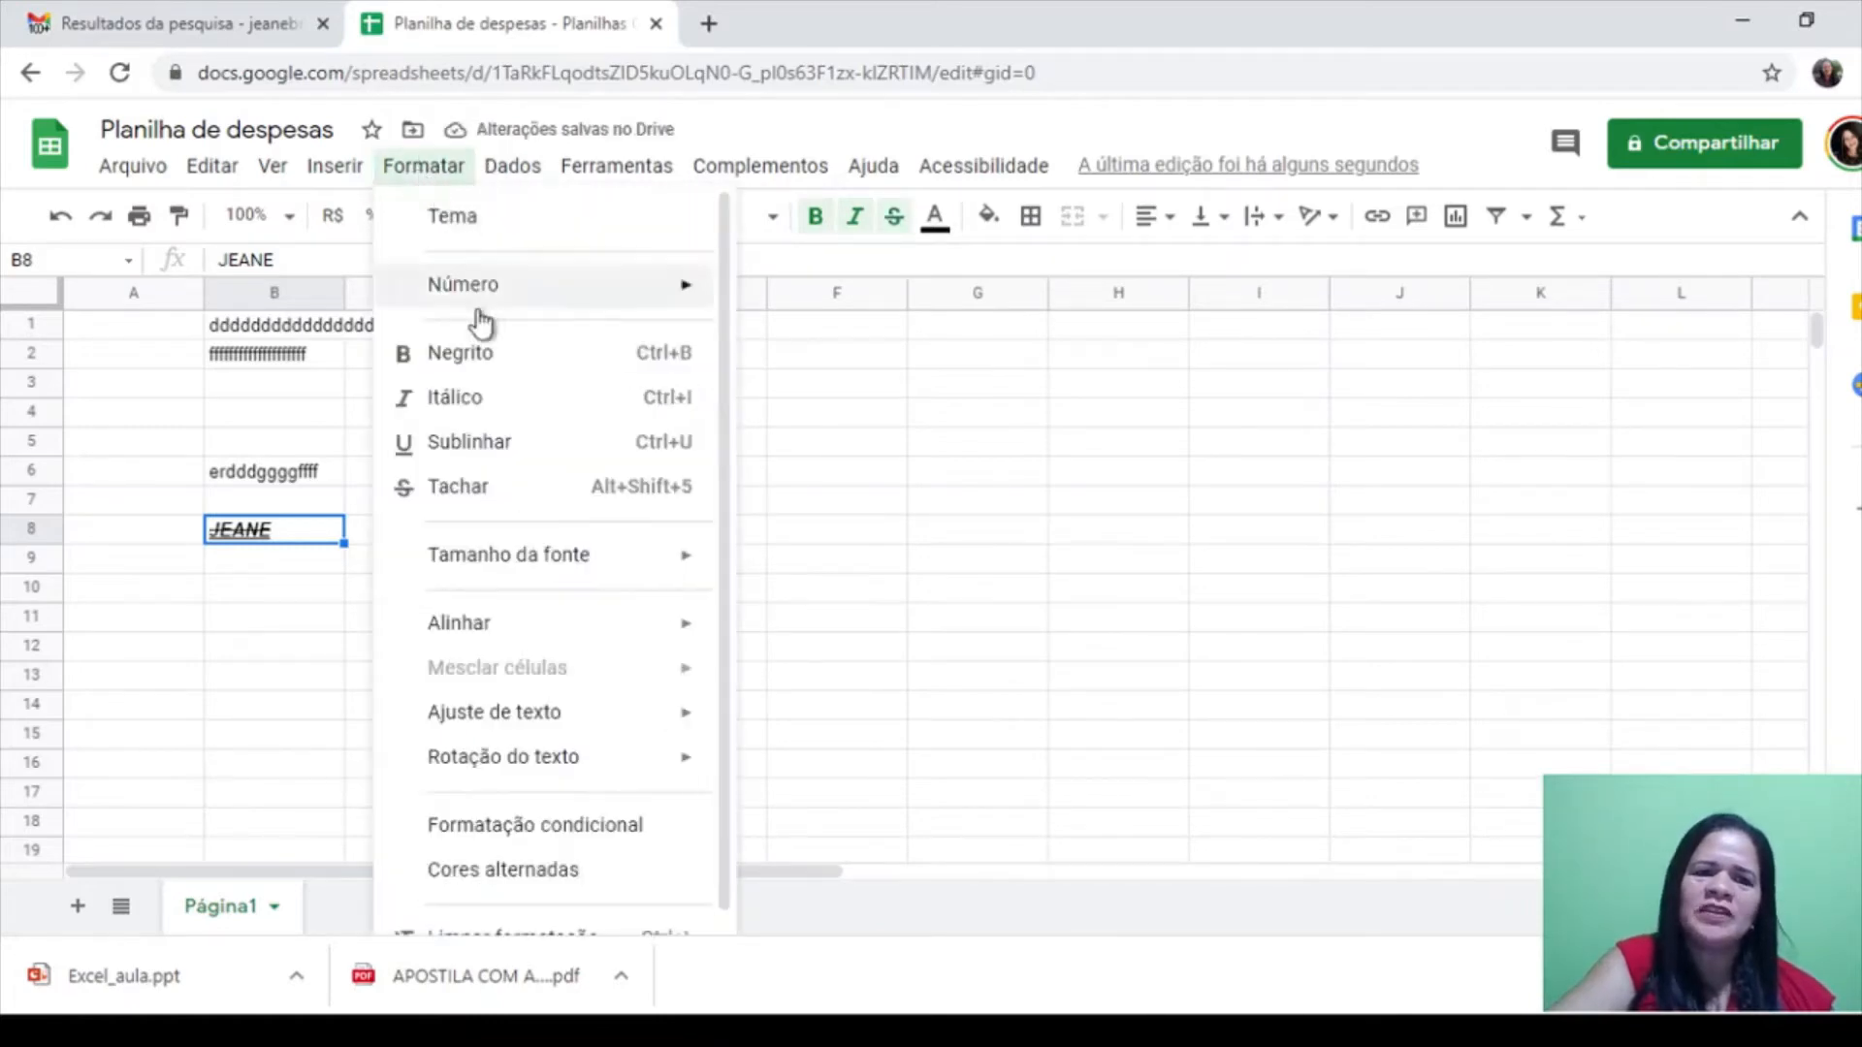
click(430, 498)
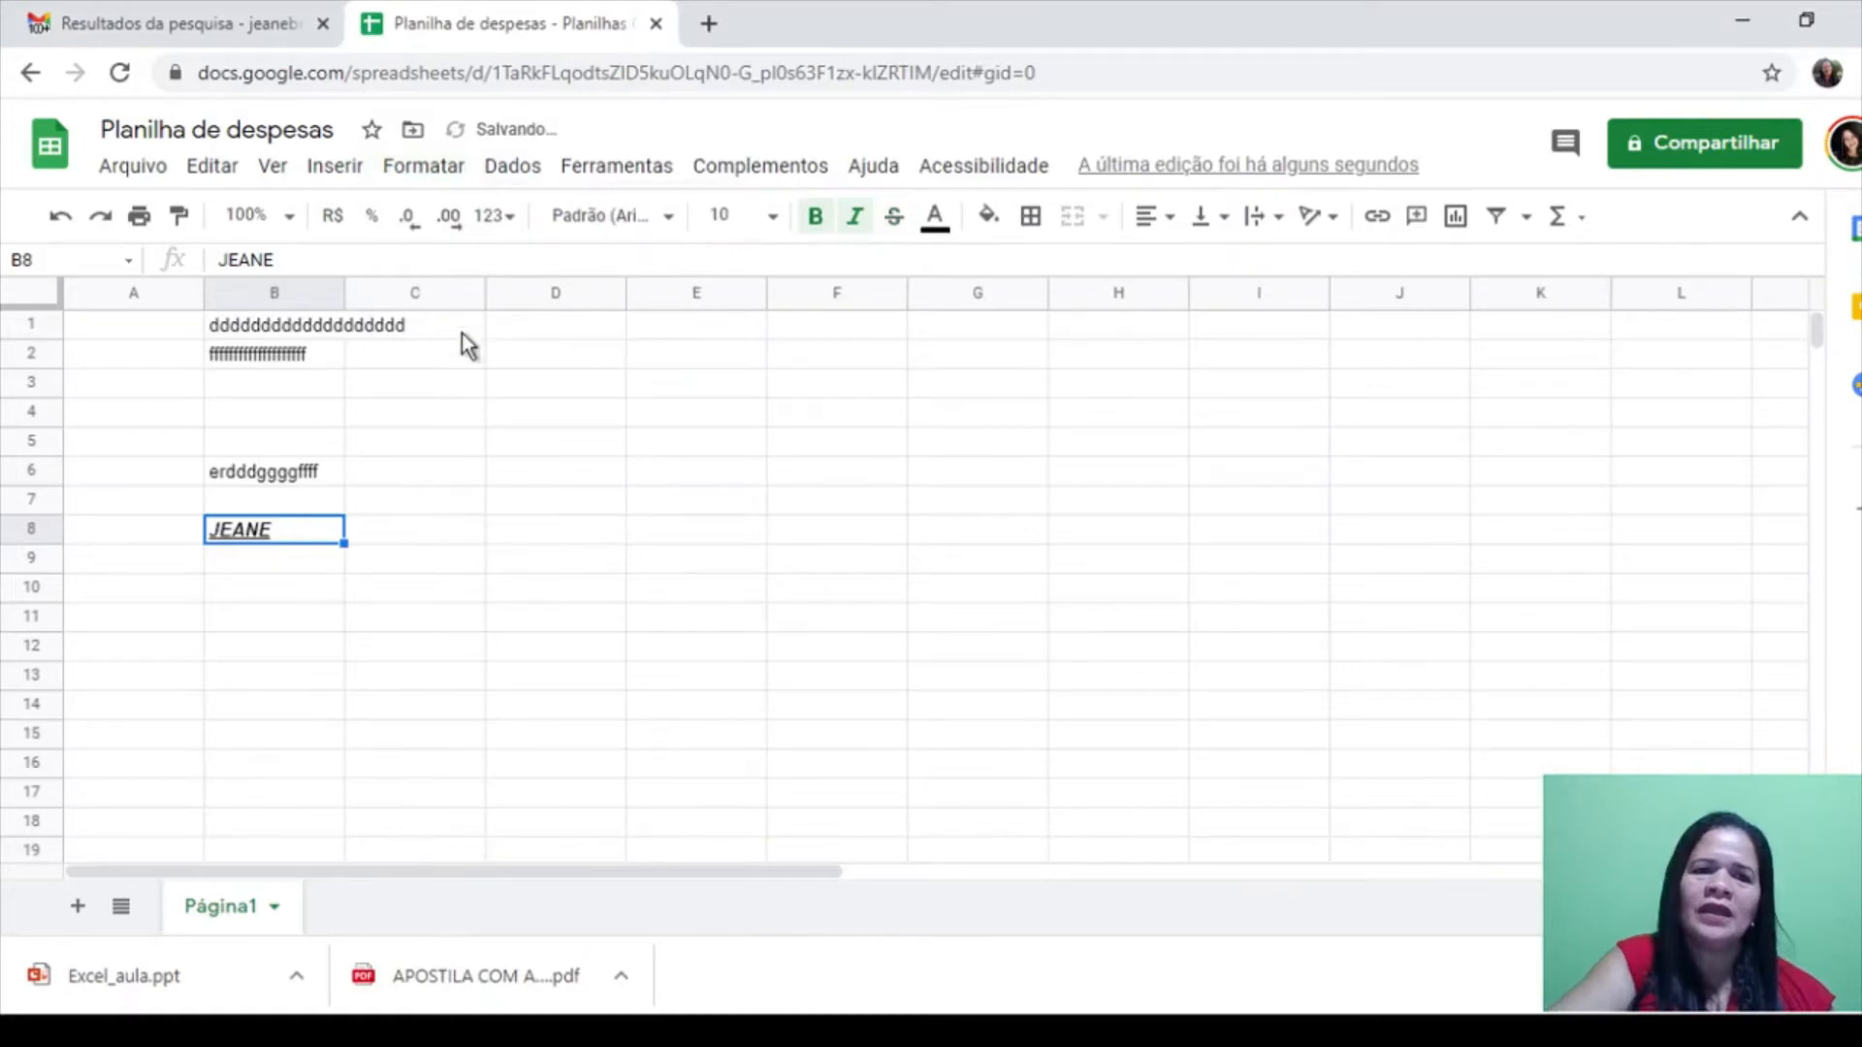
click(441, 170)
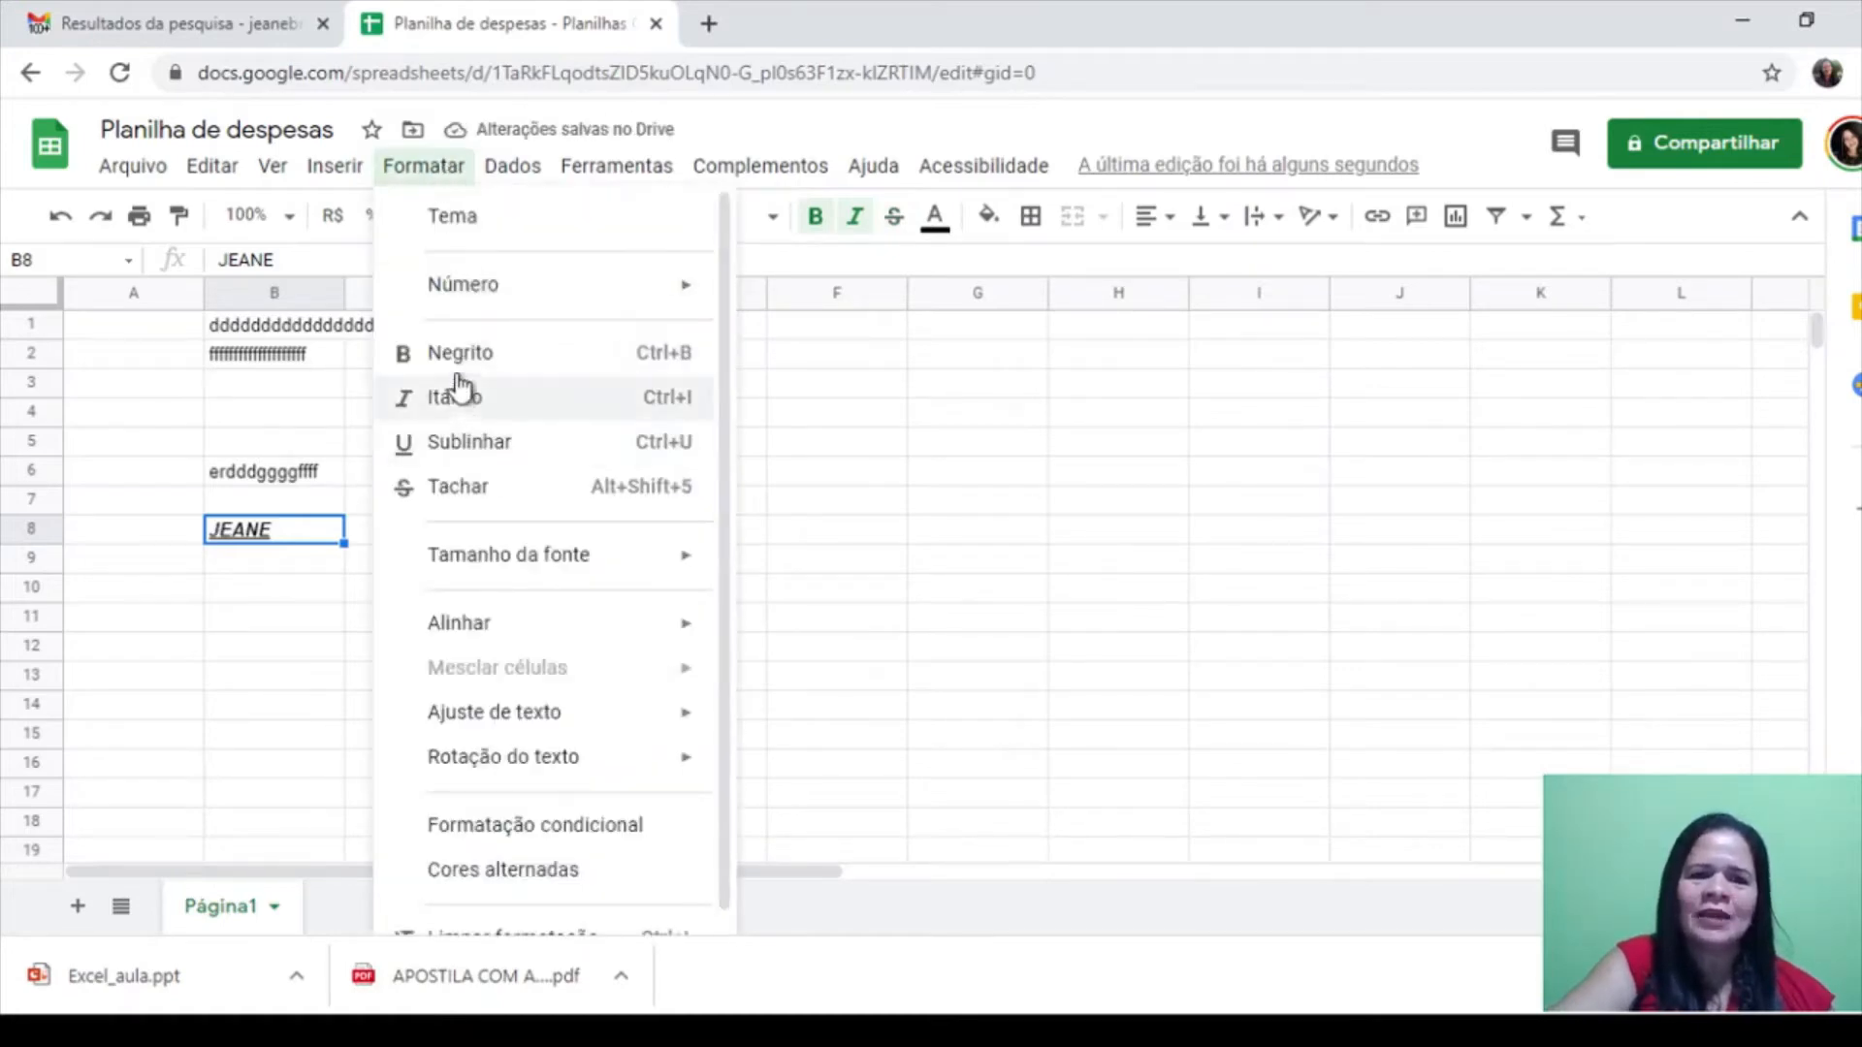
click(483, 442)
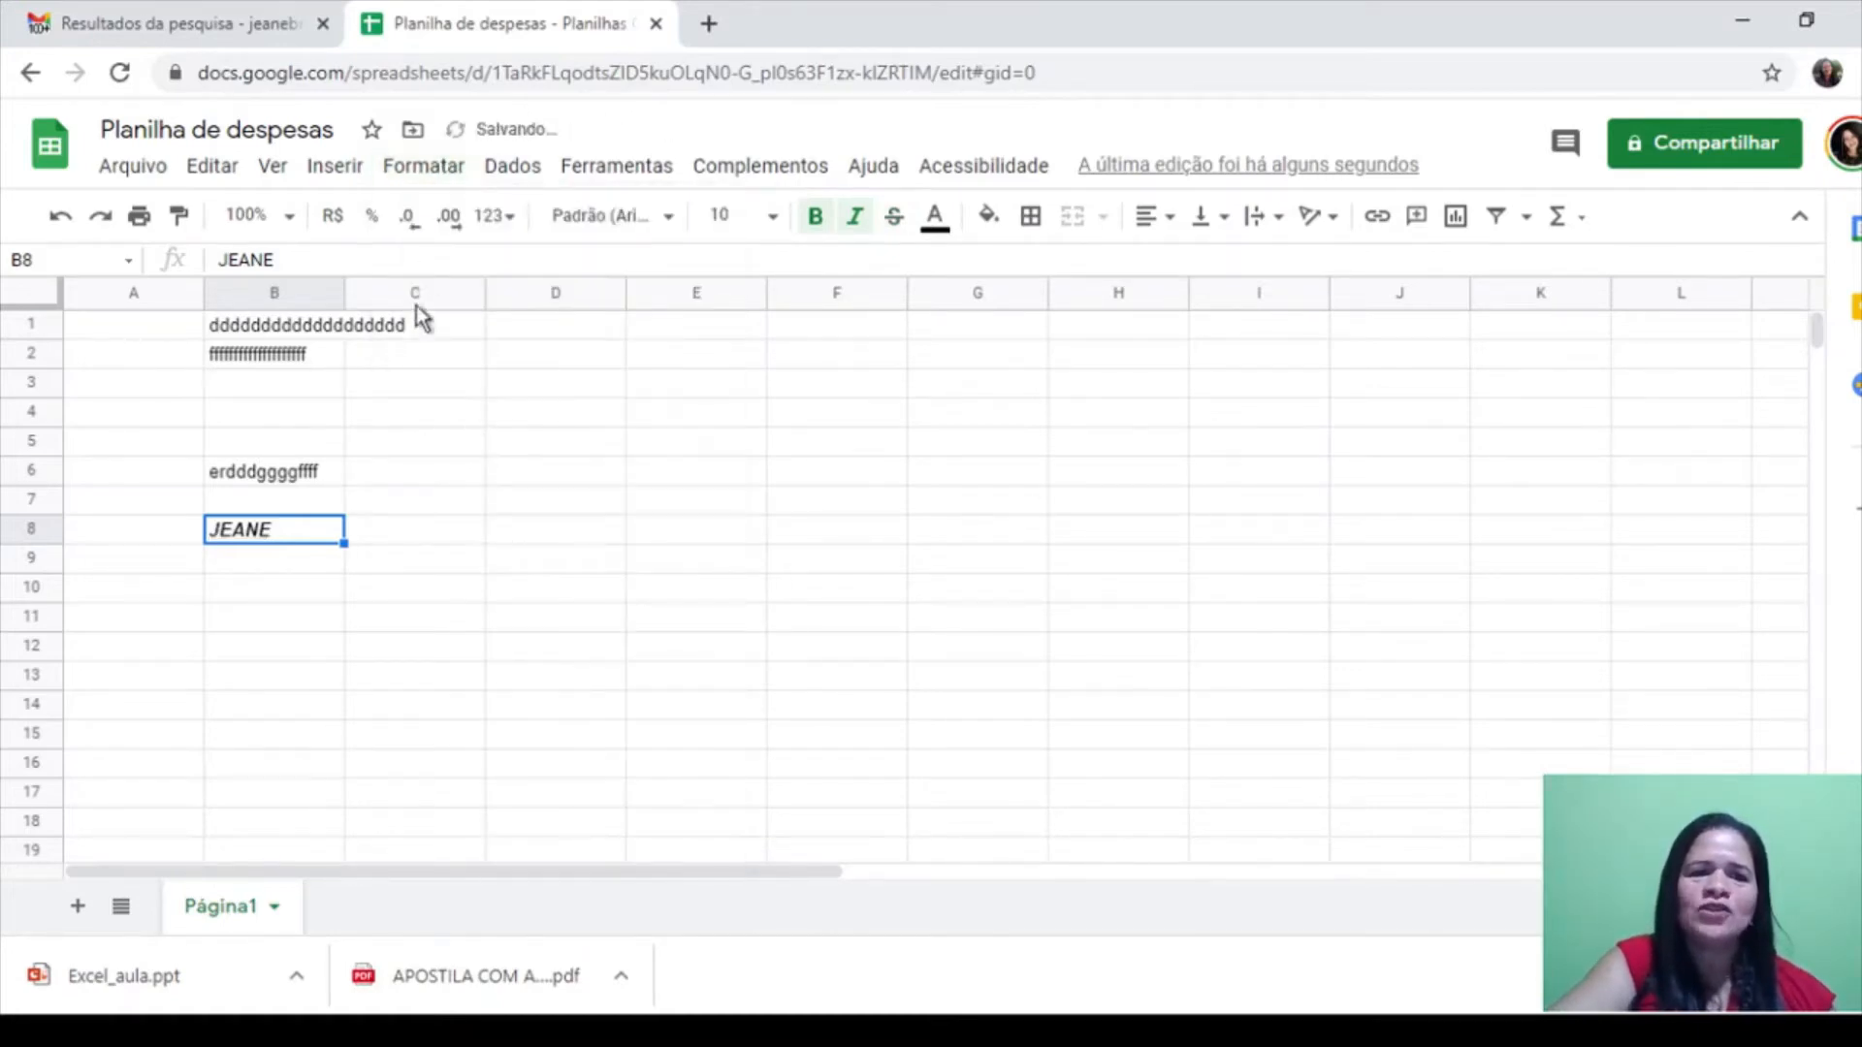
Set the font size of the first name in cell B8 to 18
click(426, 170)
mouse_move(579, 557)
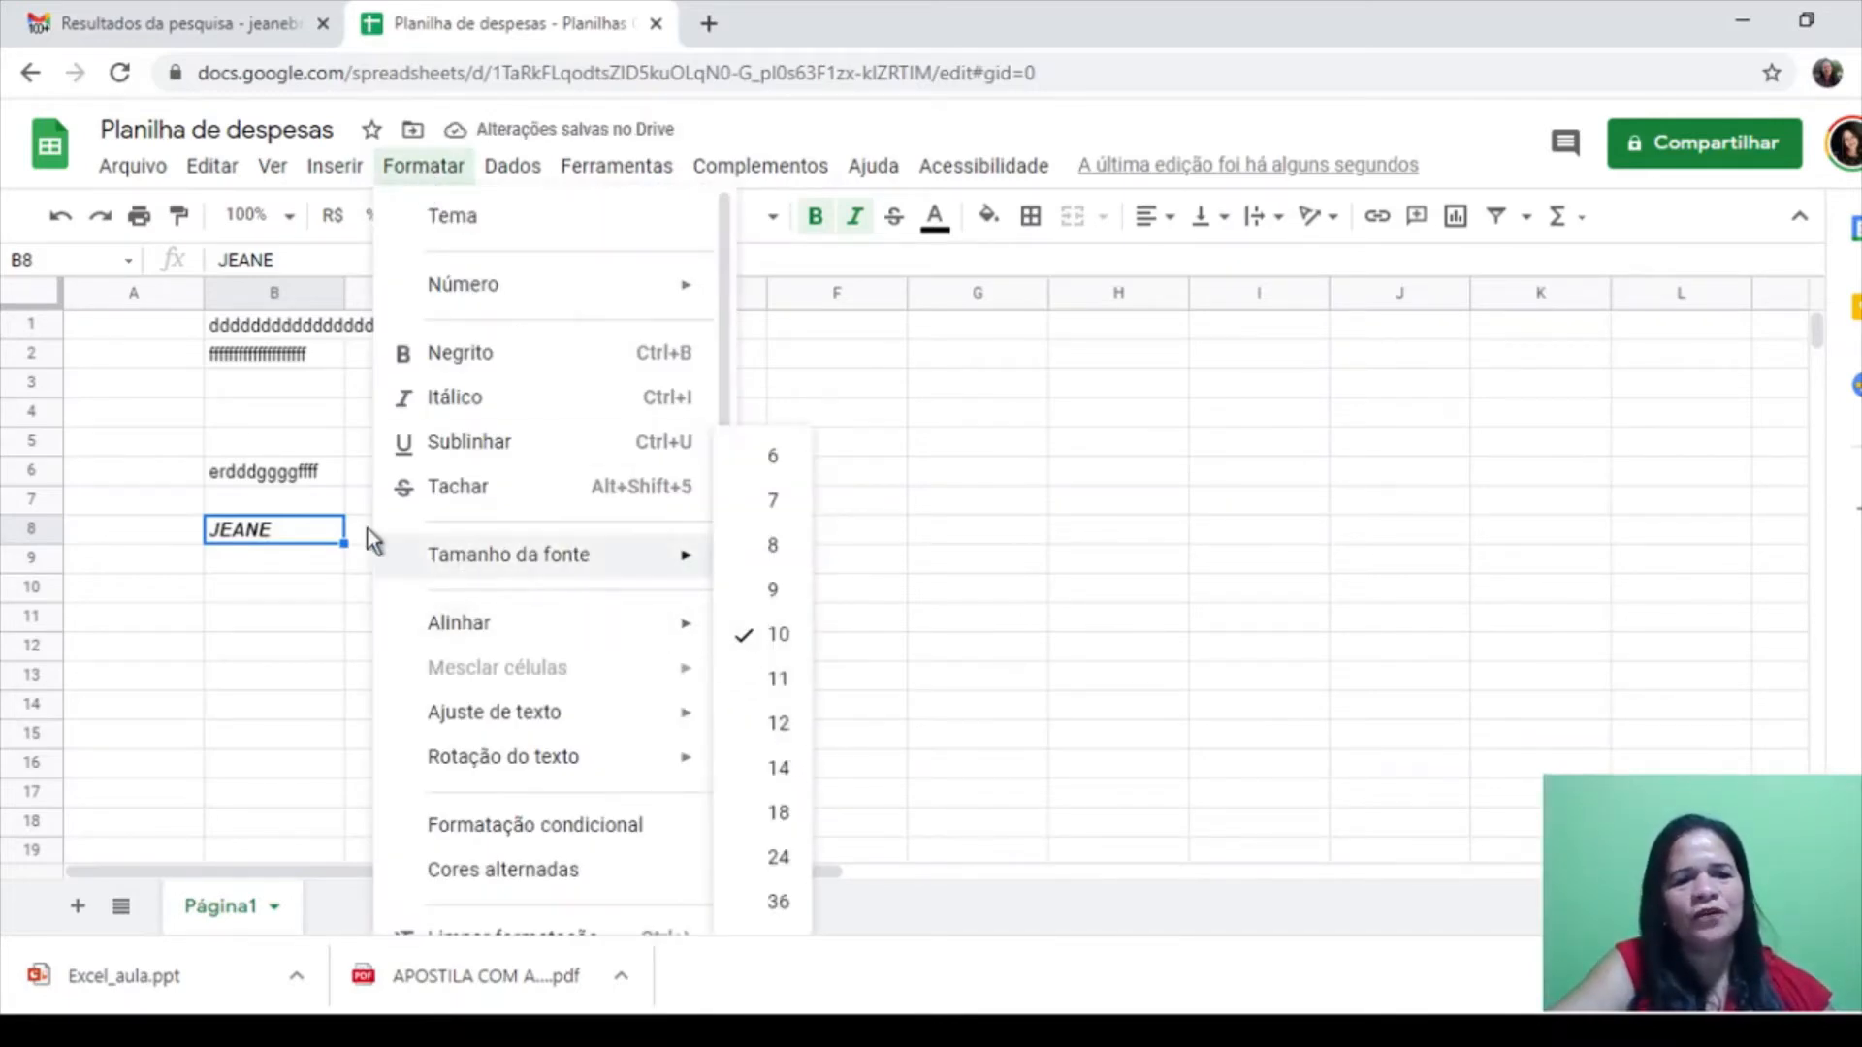
mouse_move(653, 569)
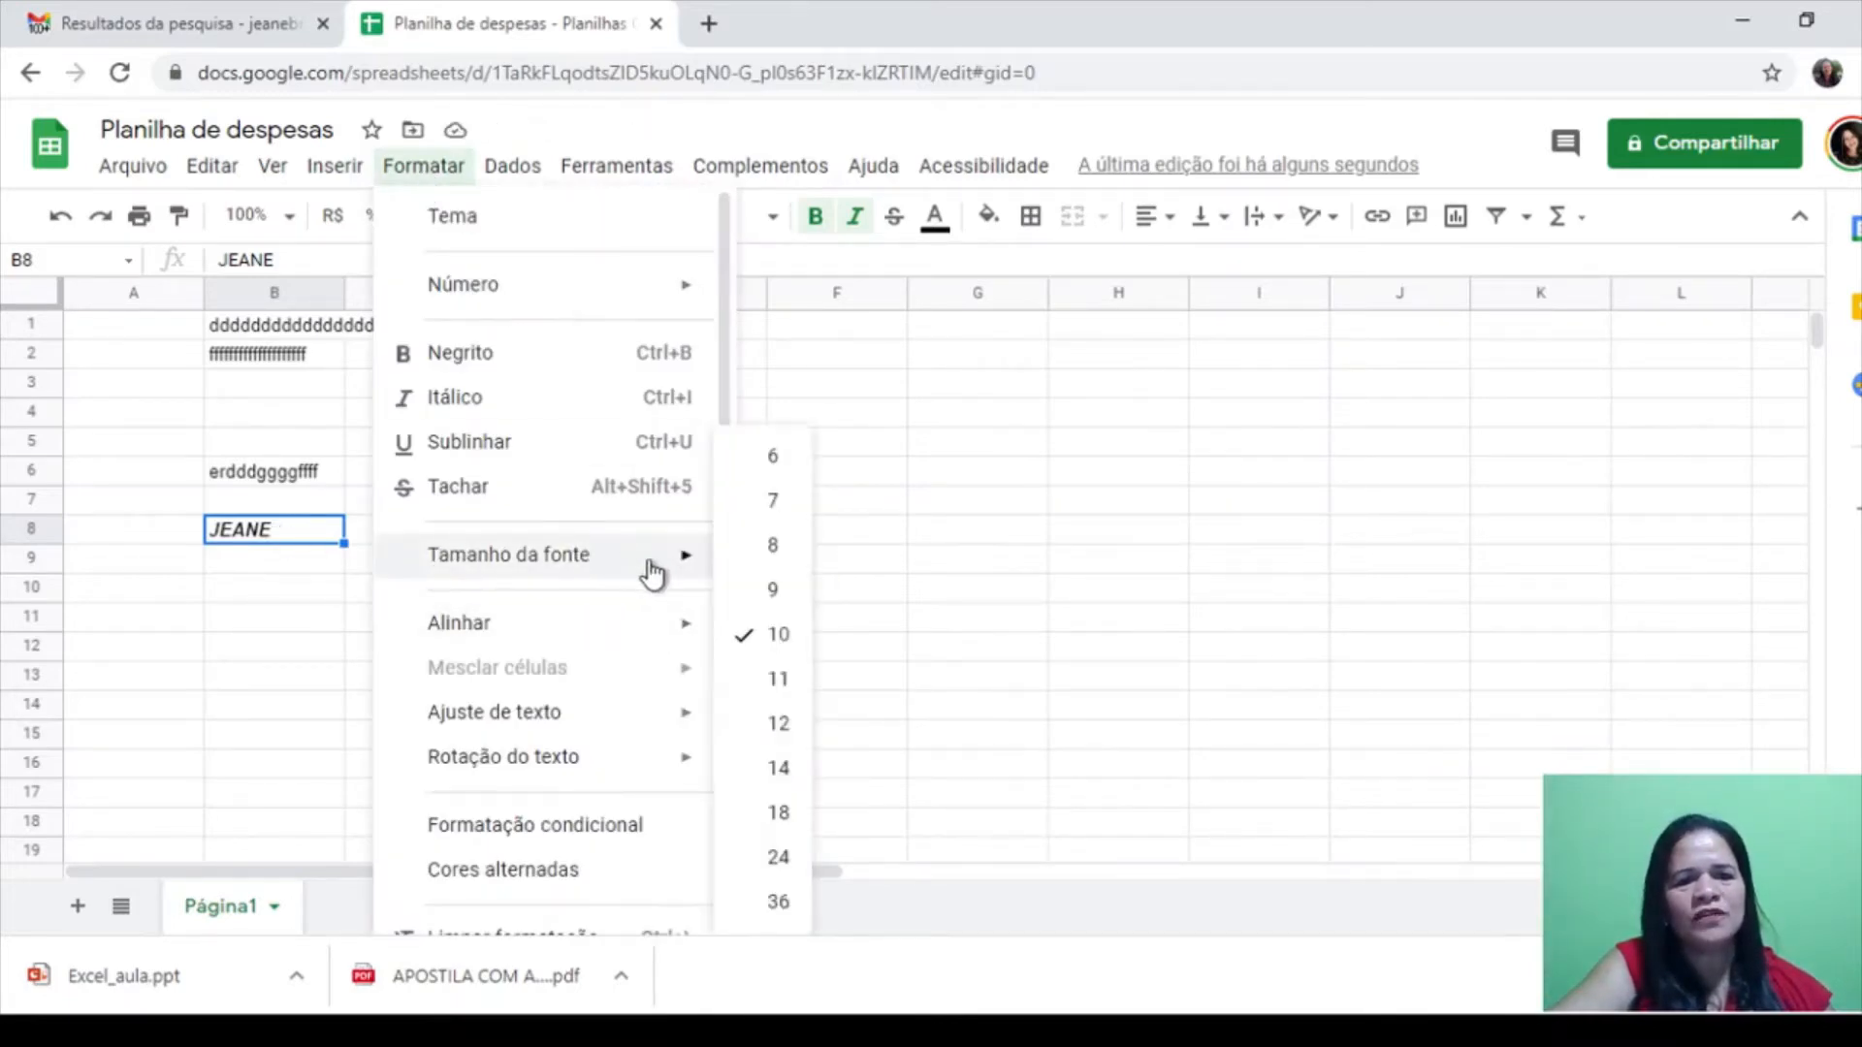
click(776, 814)
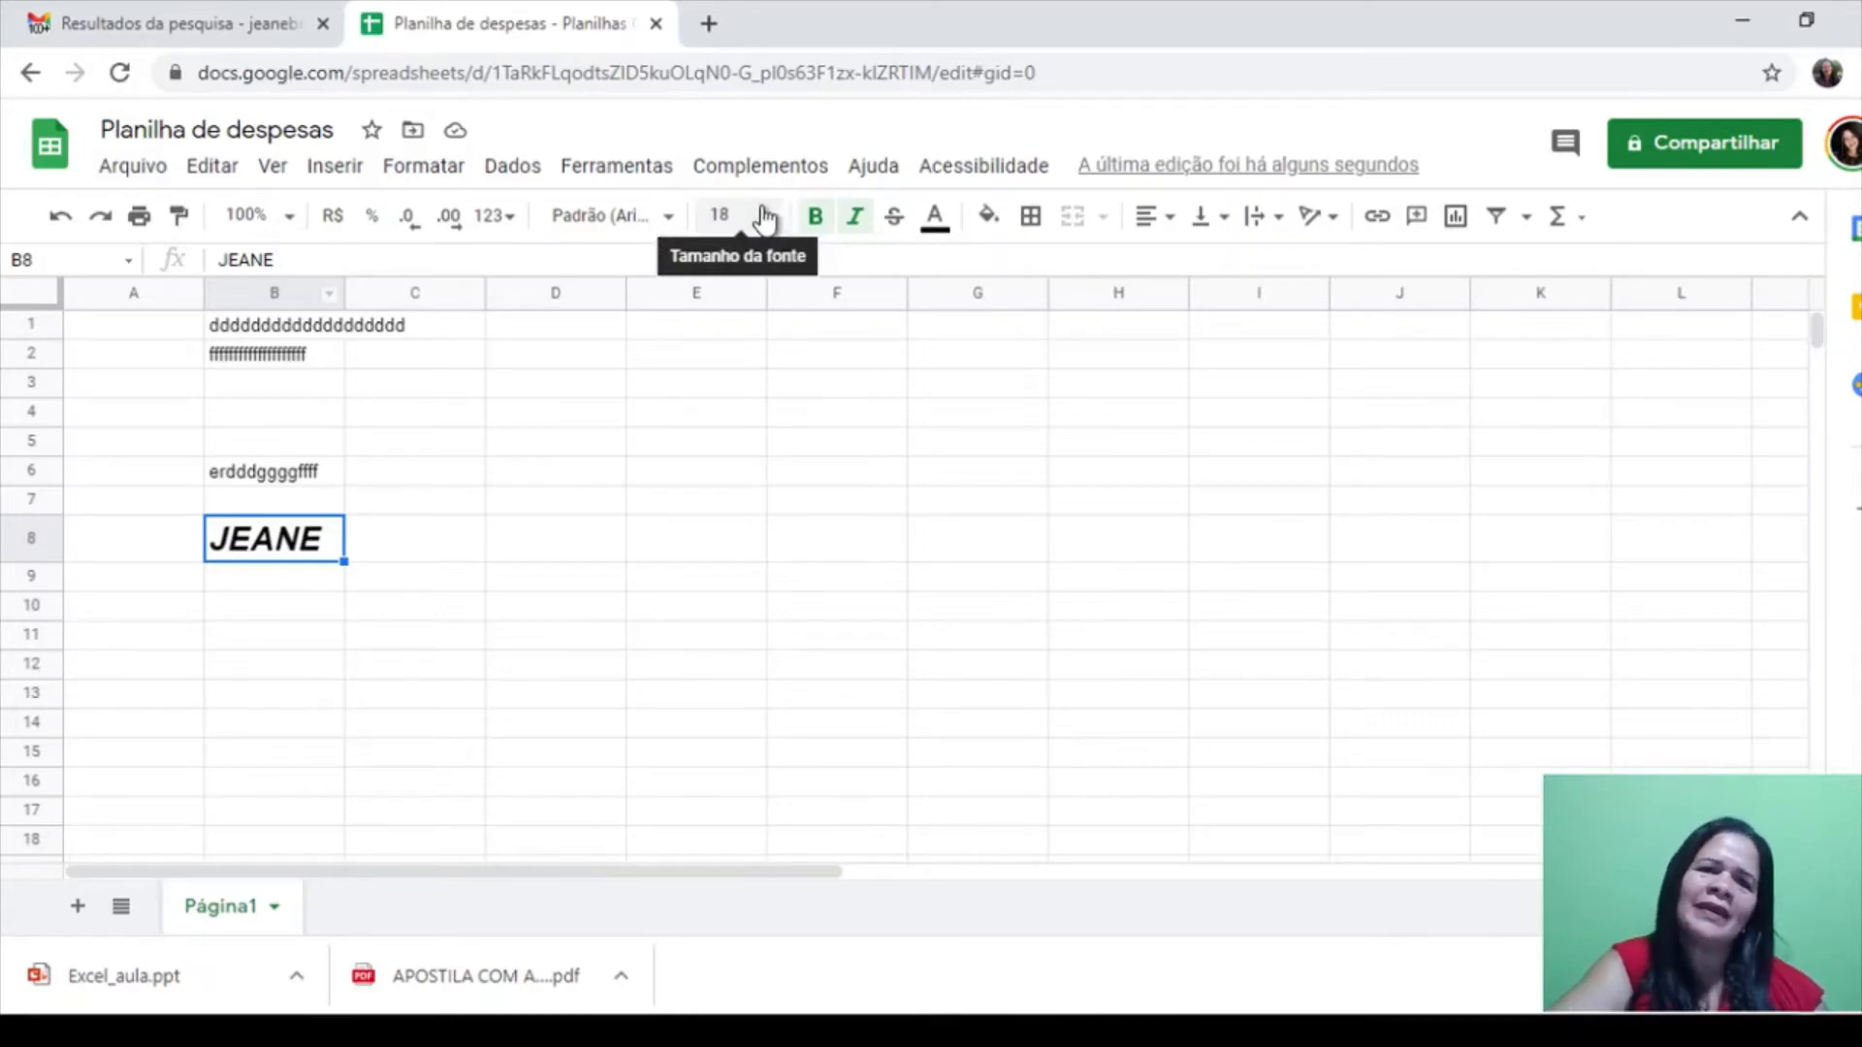
Apply alternating colours (Cores alternadas) to cell B8 with the grey default style
click(449, 170)
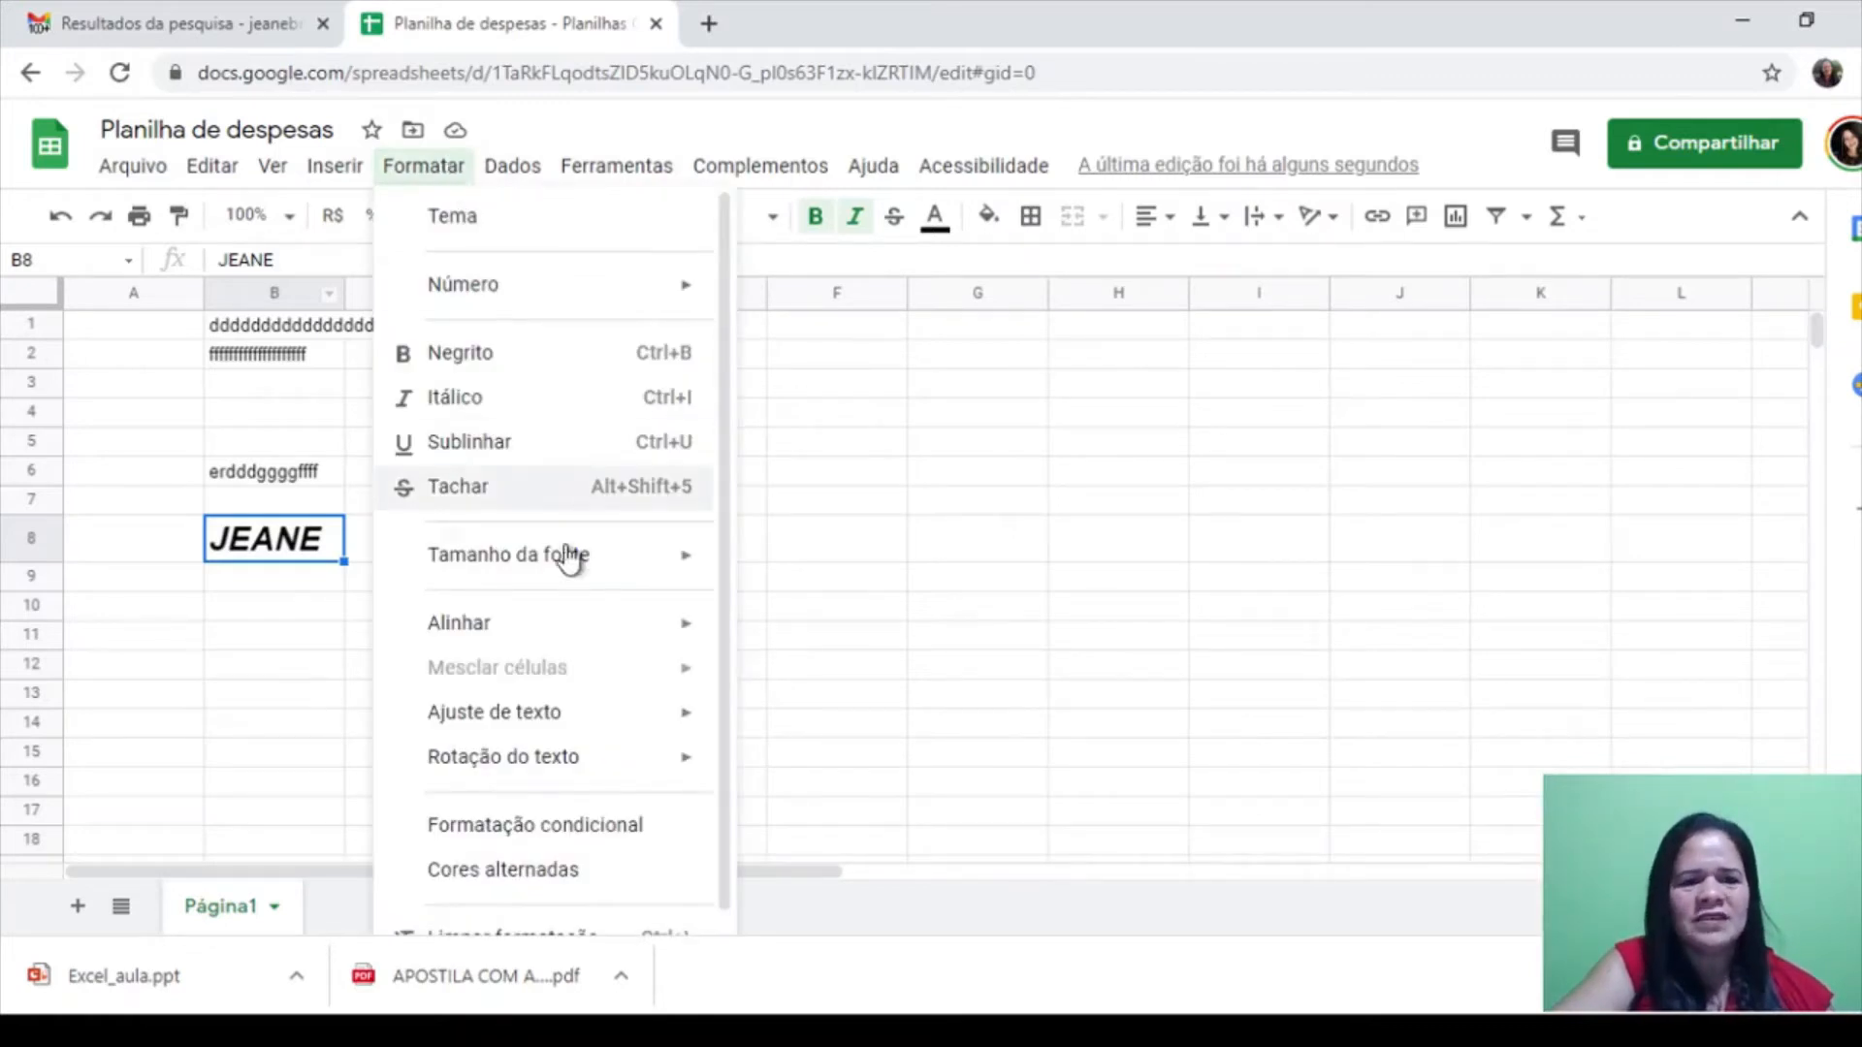
mouse_move(563, 722)
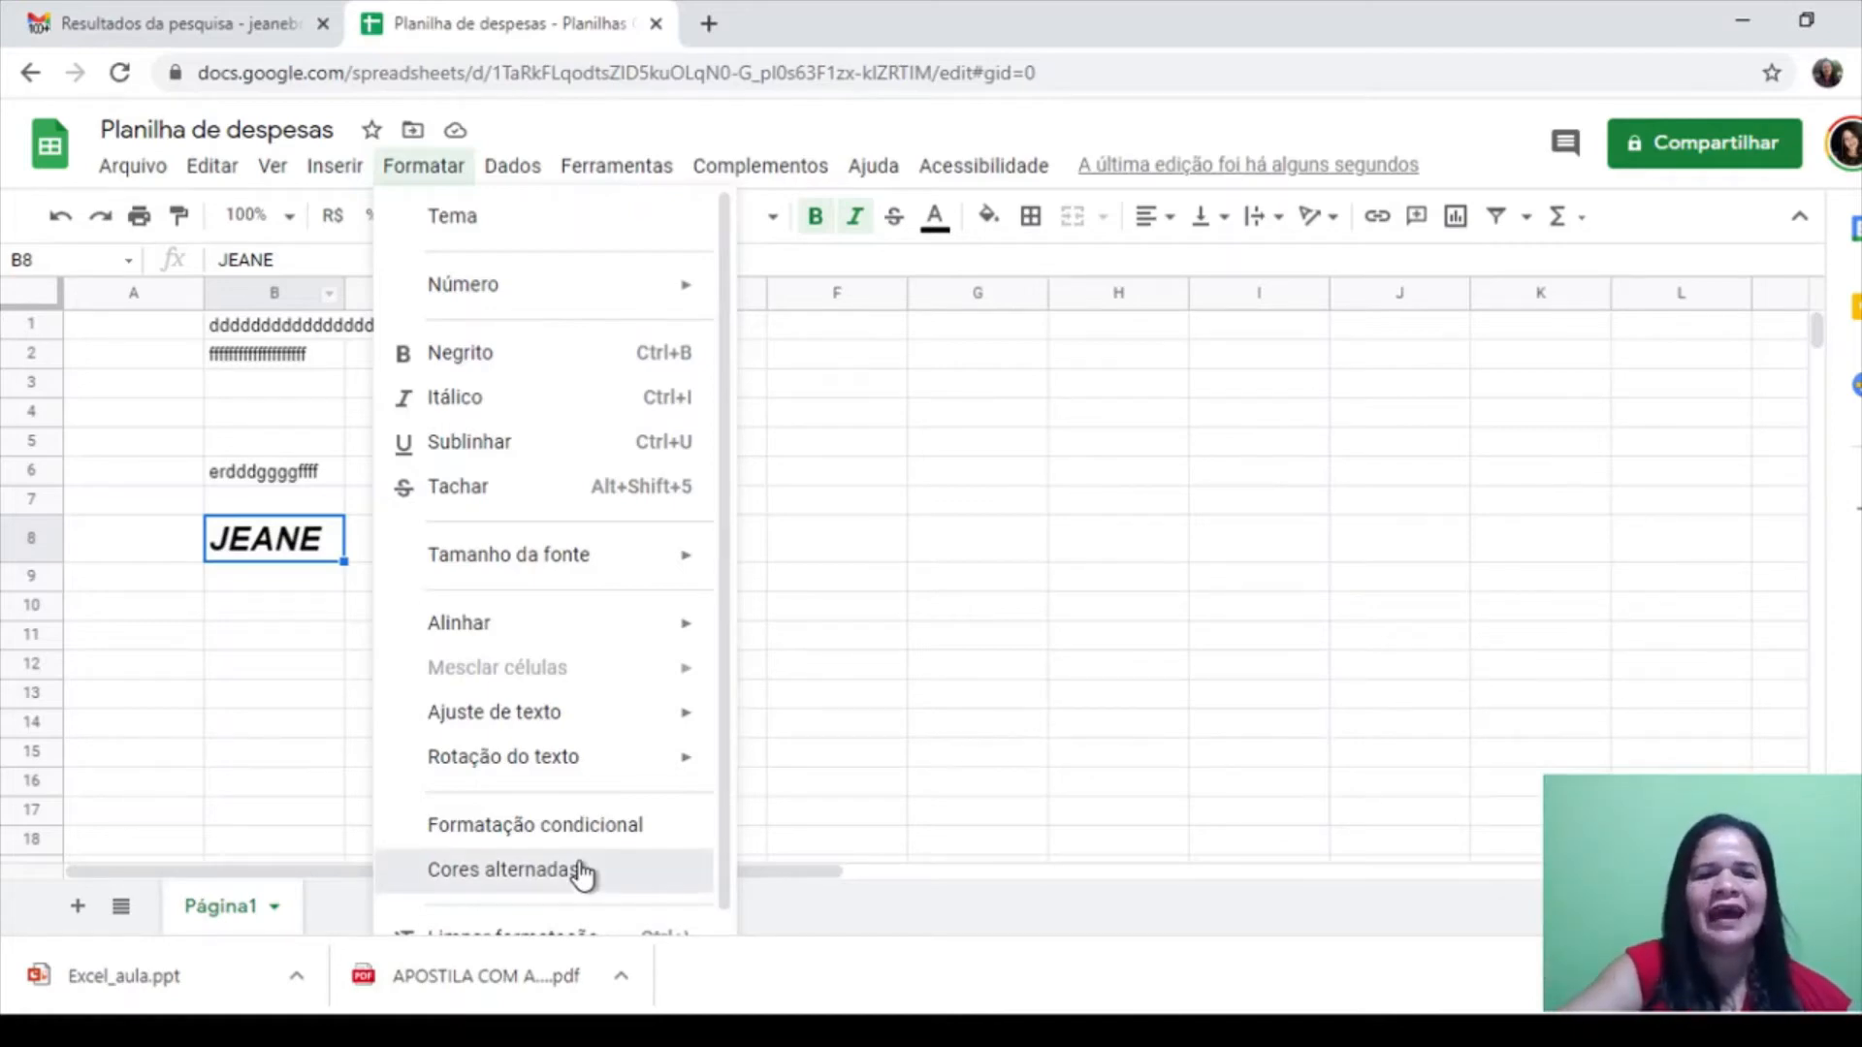
click(580, 871)
click(393, 601)
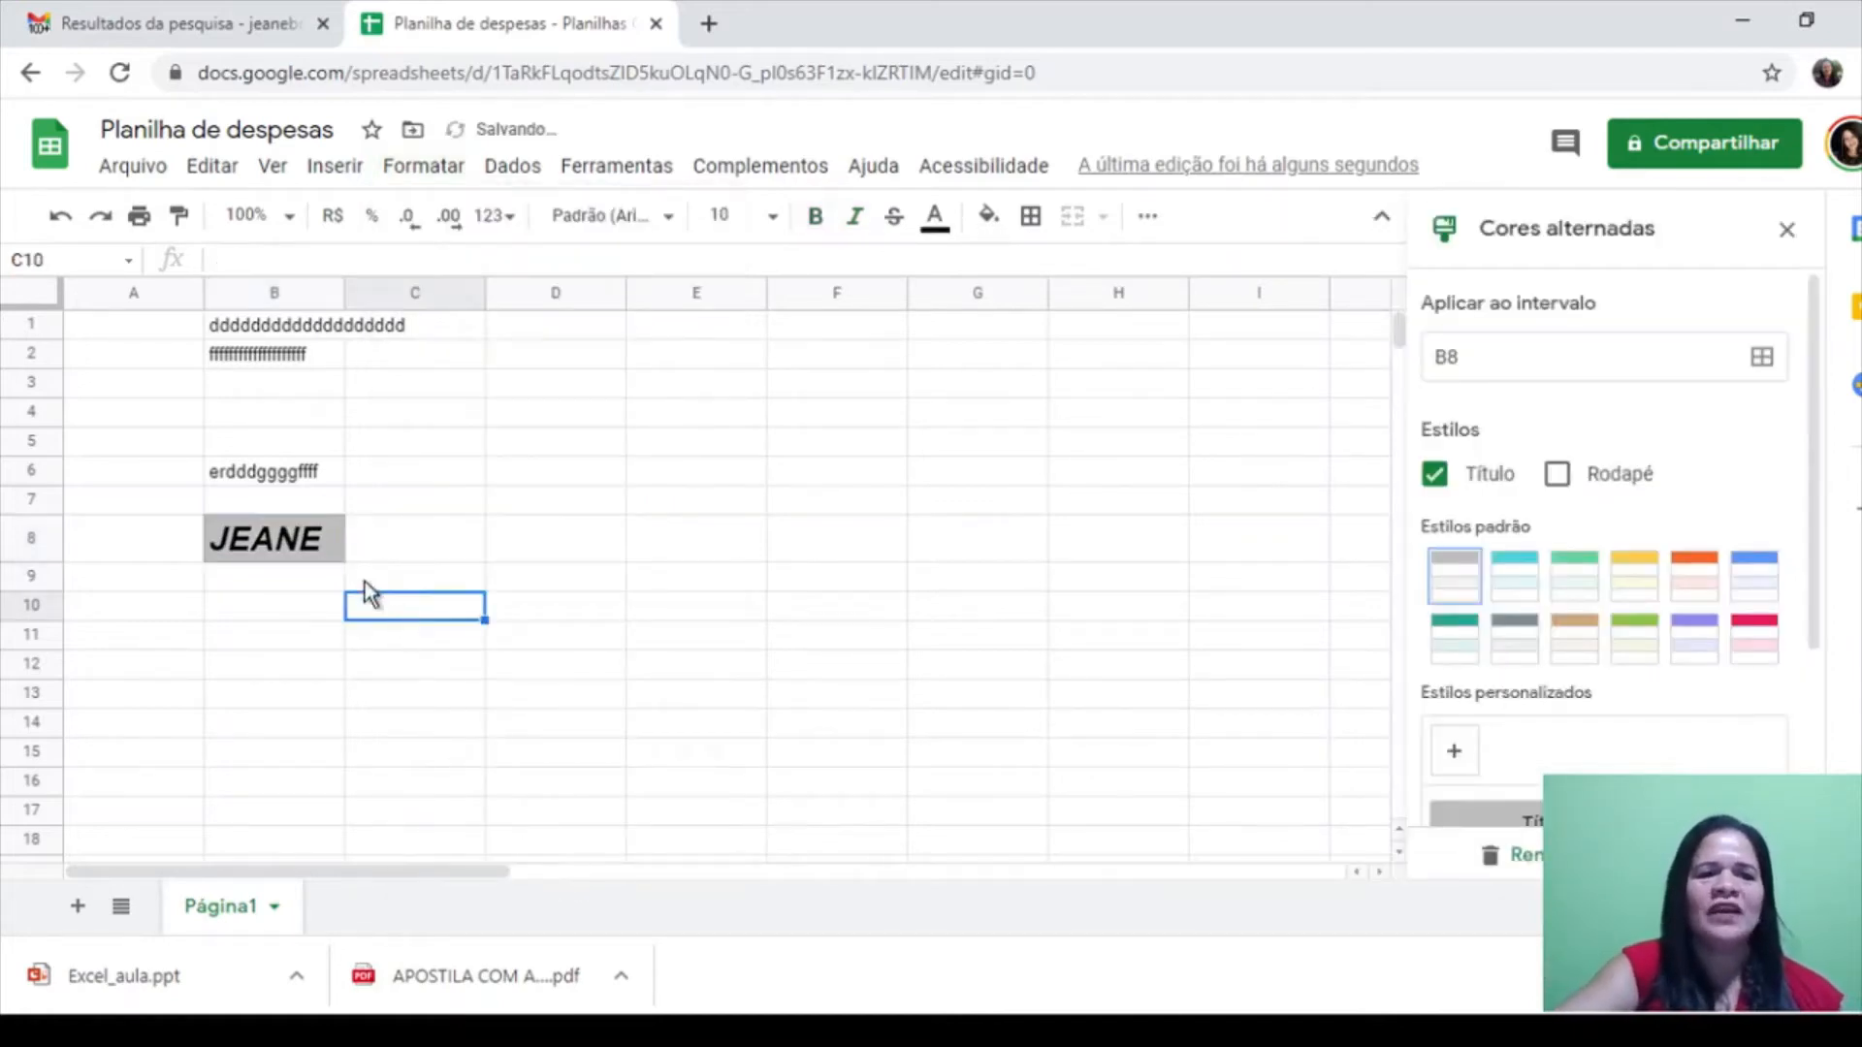
Fill the background of cell B8 with red
click(294, 545)
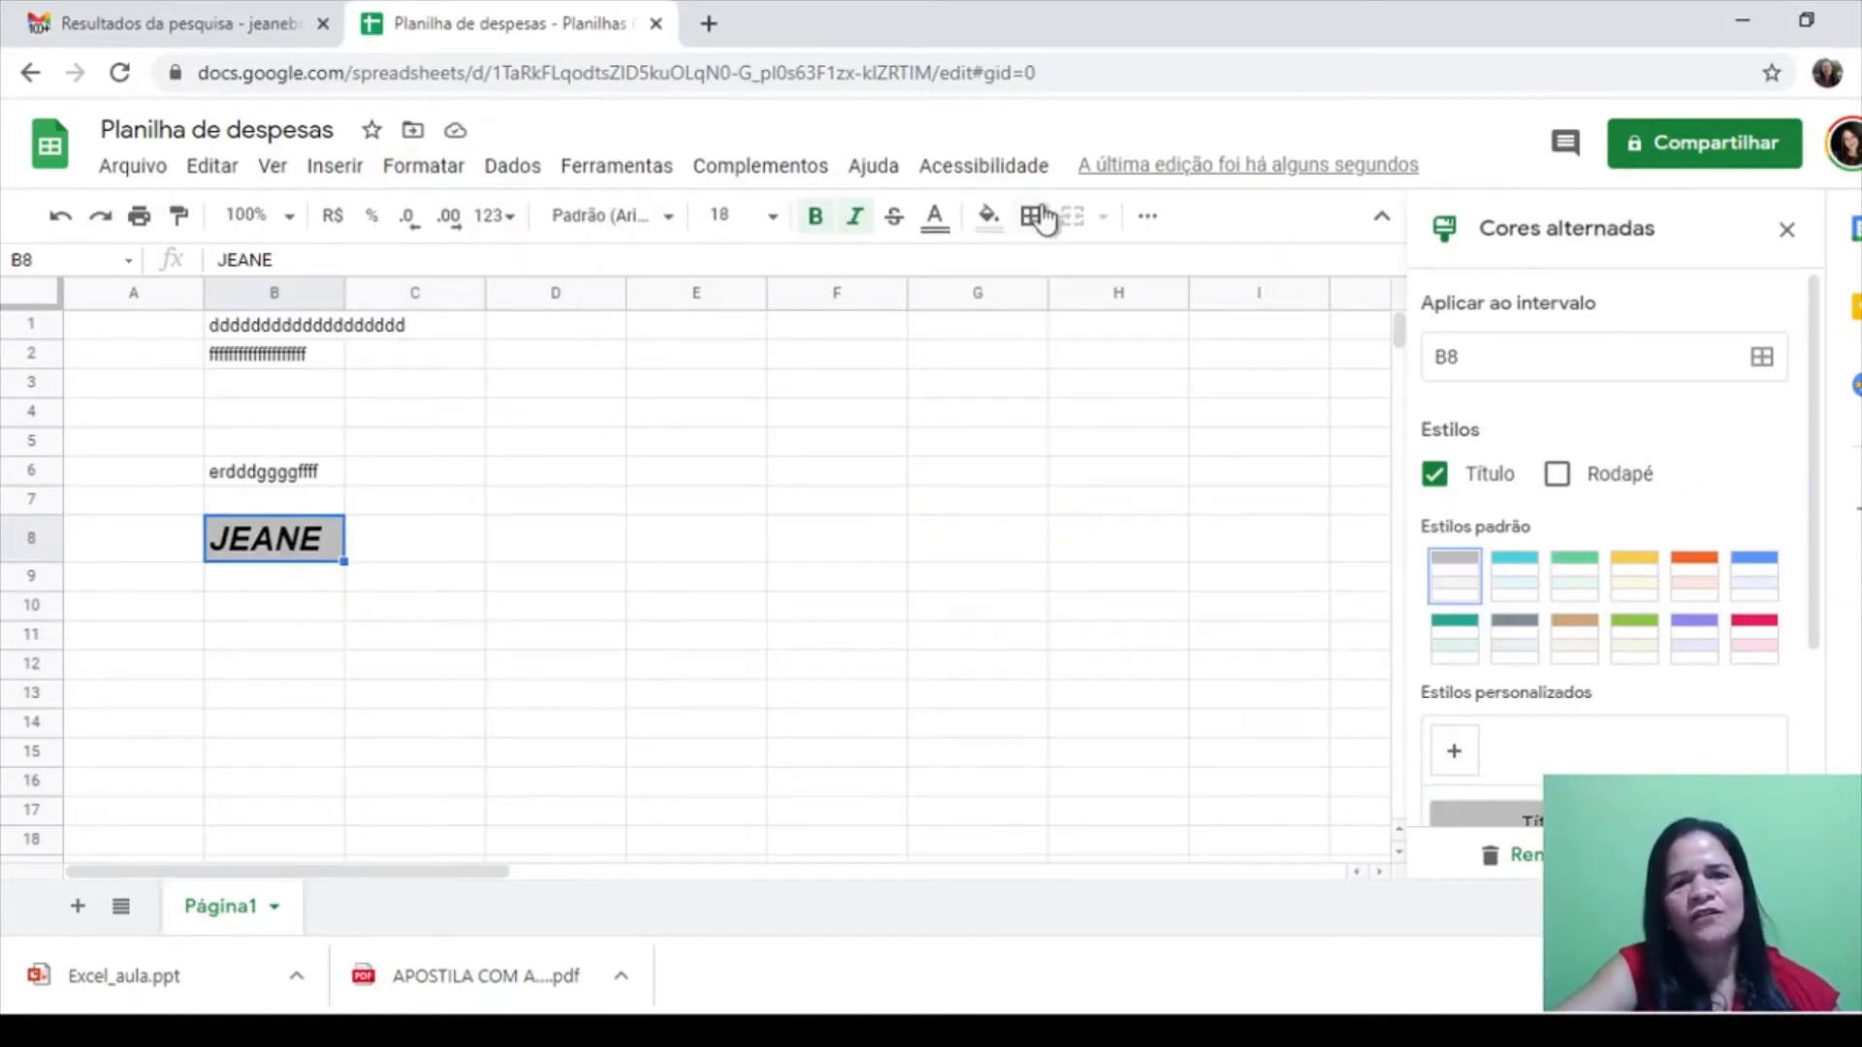
click(988, 215)
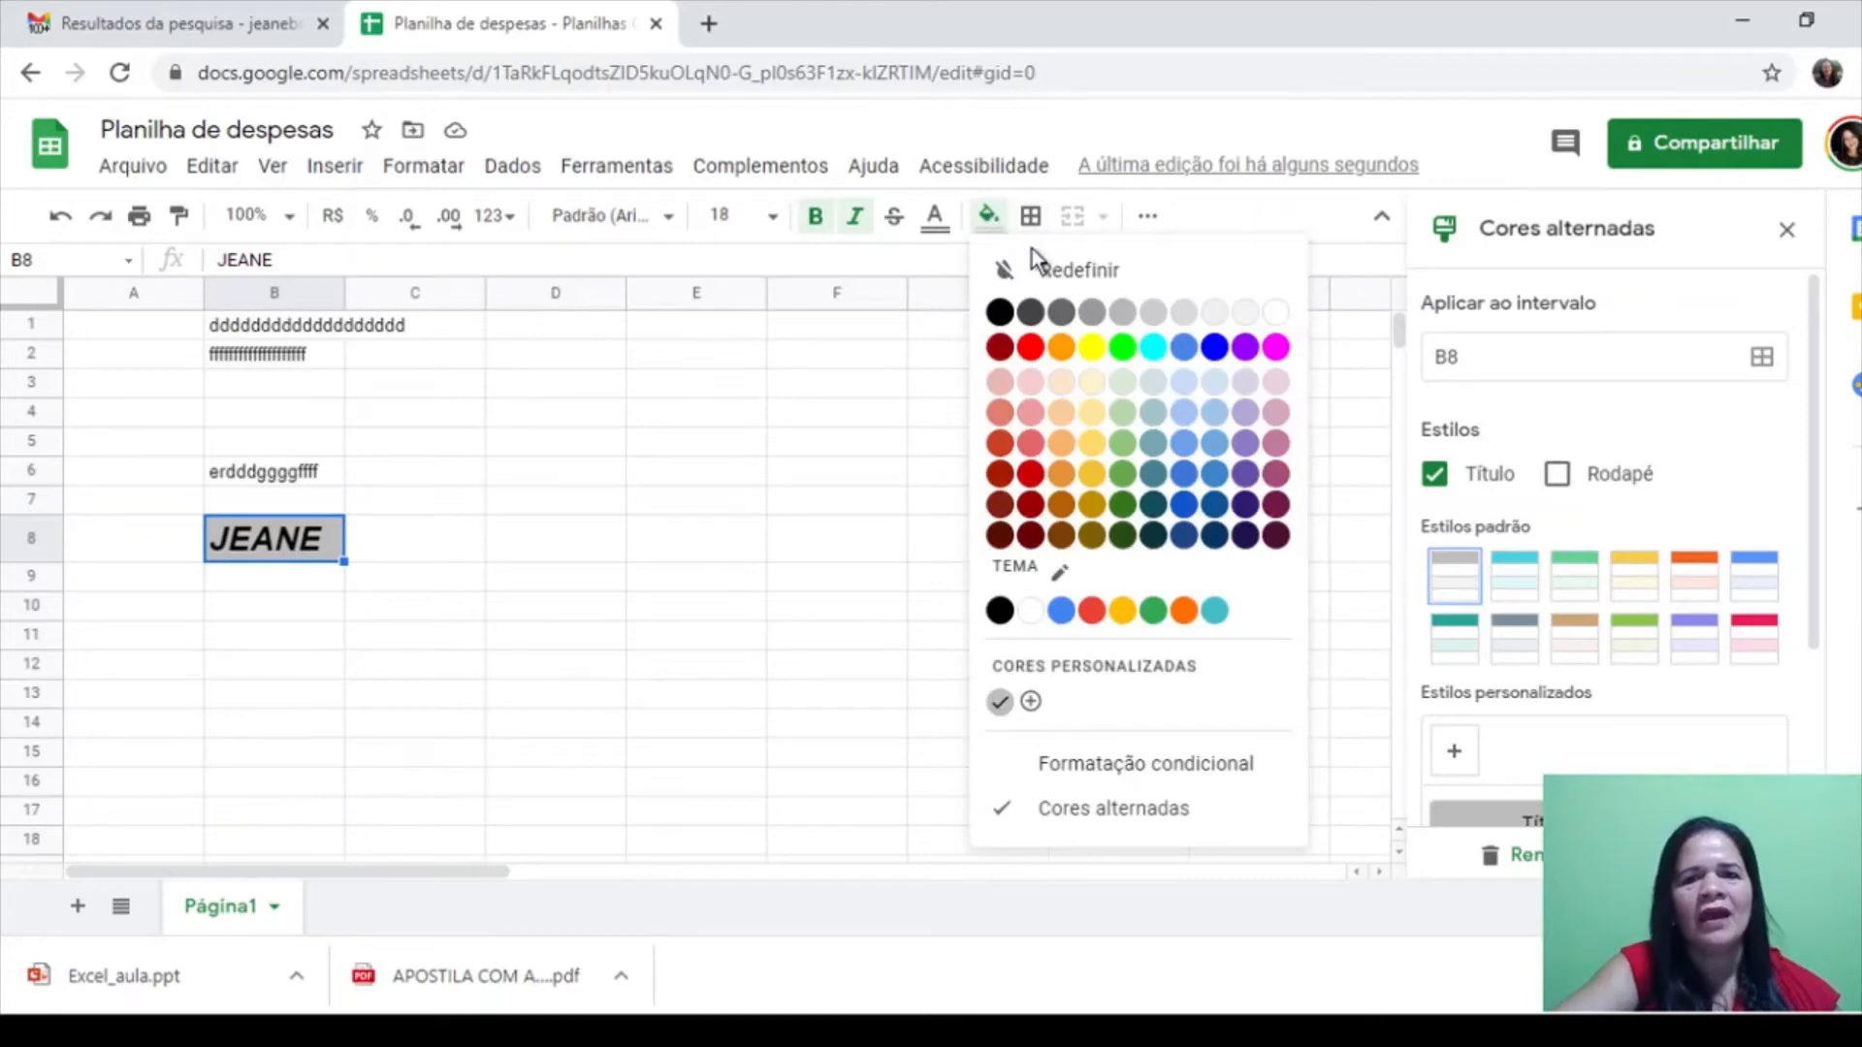
click(1035, 347)
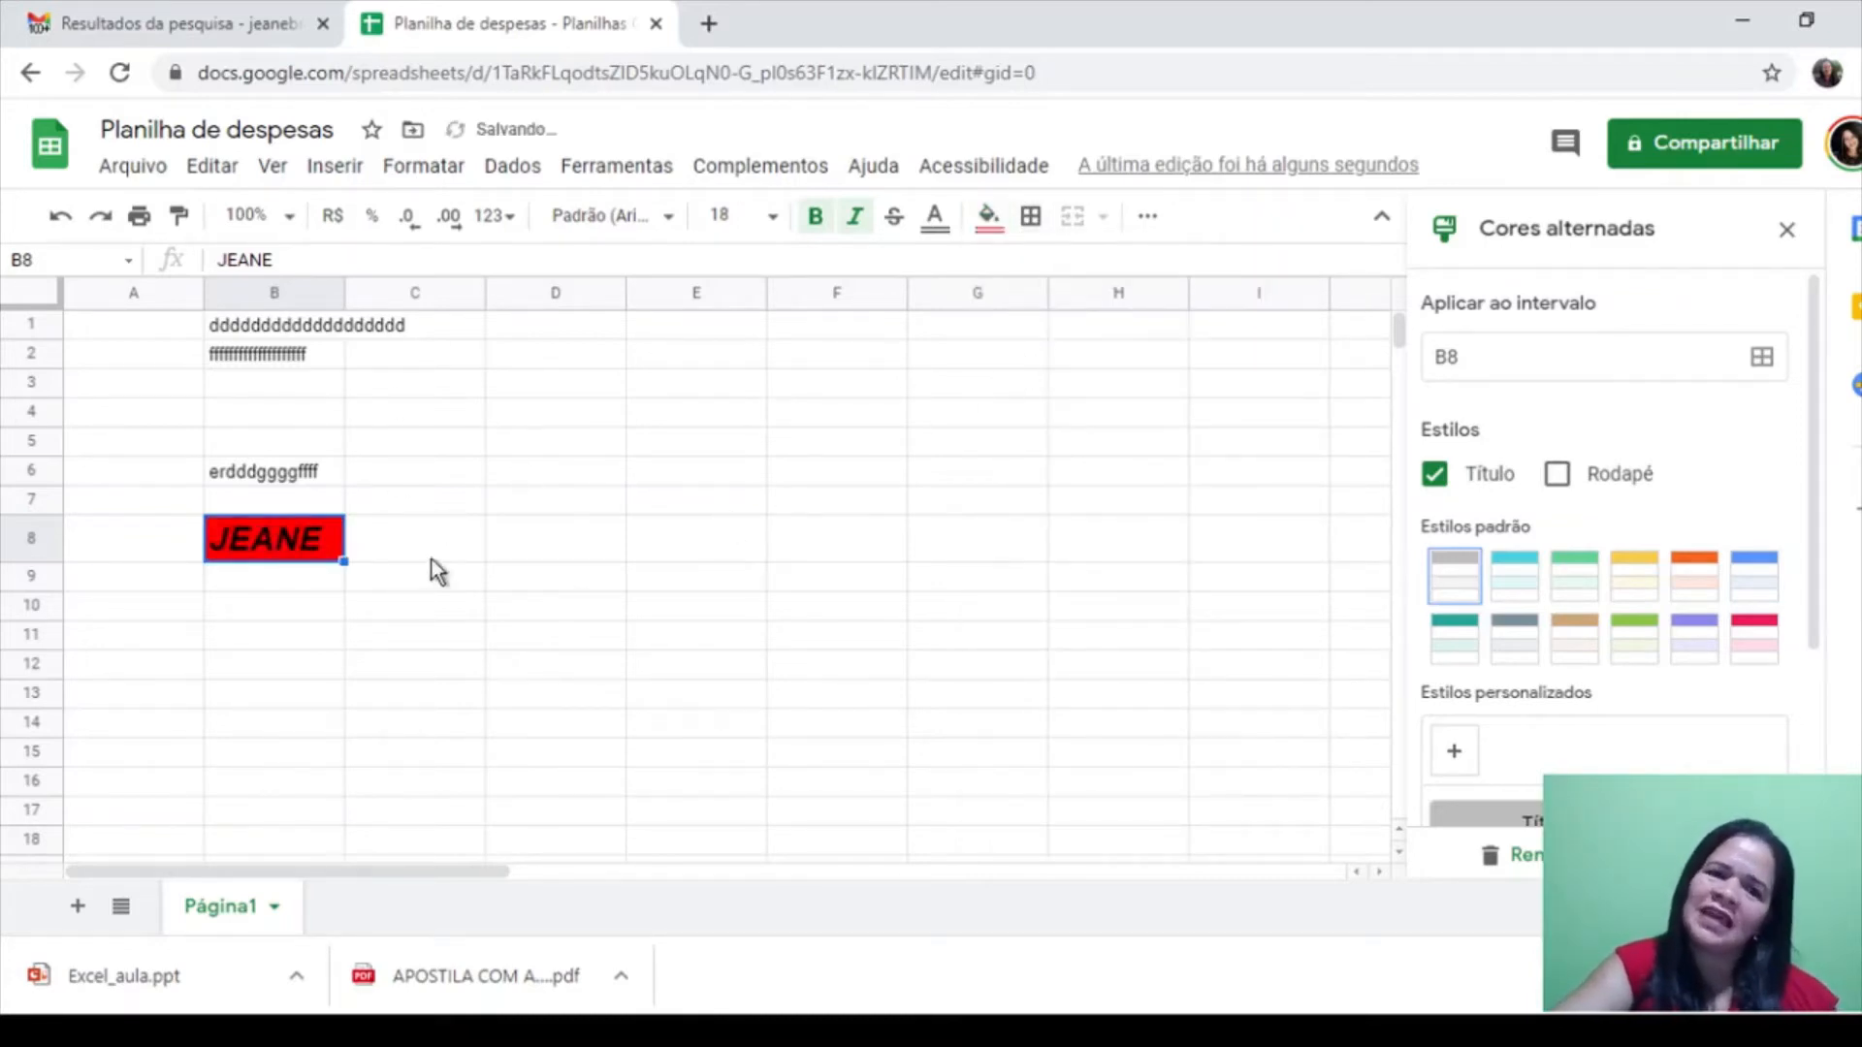
click(469, 597)
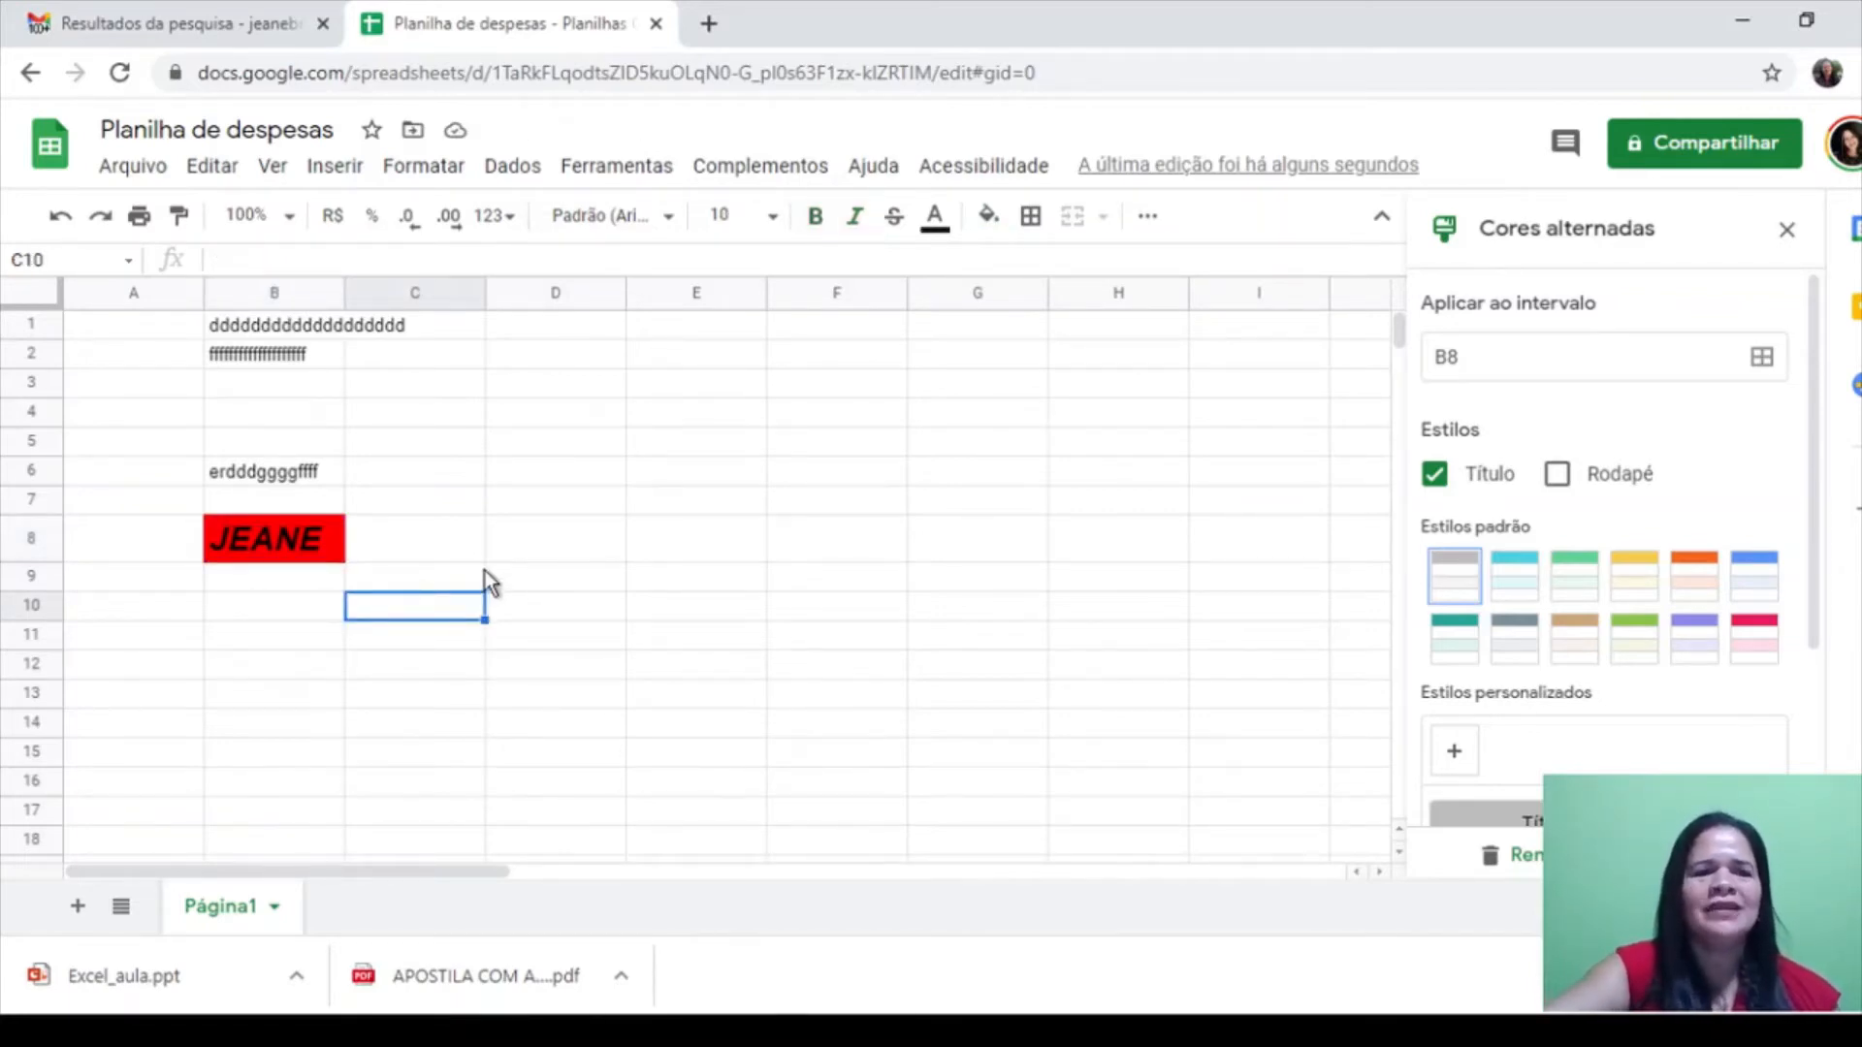
click(524, 173)
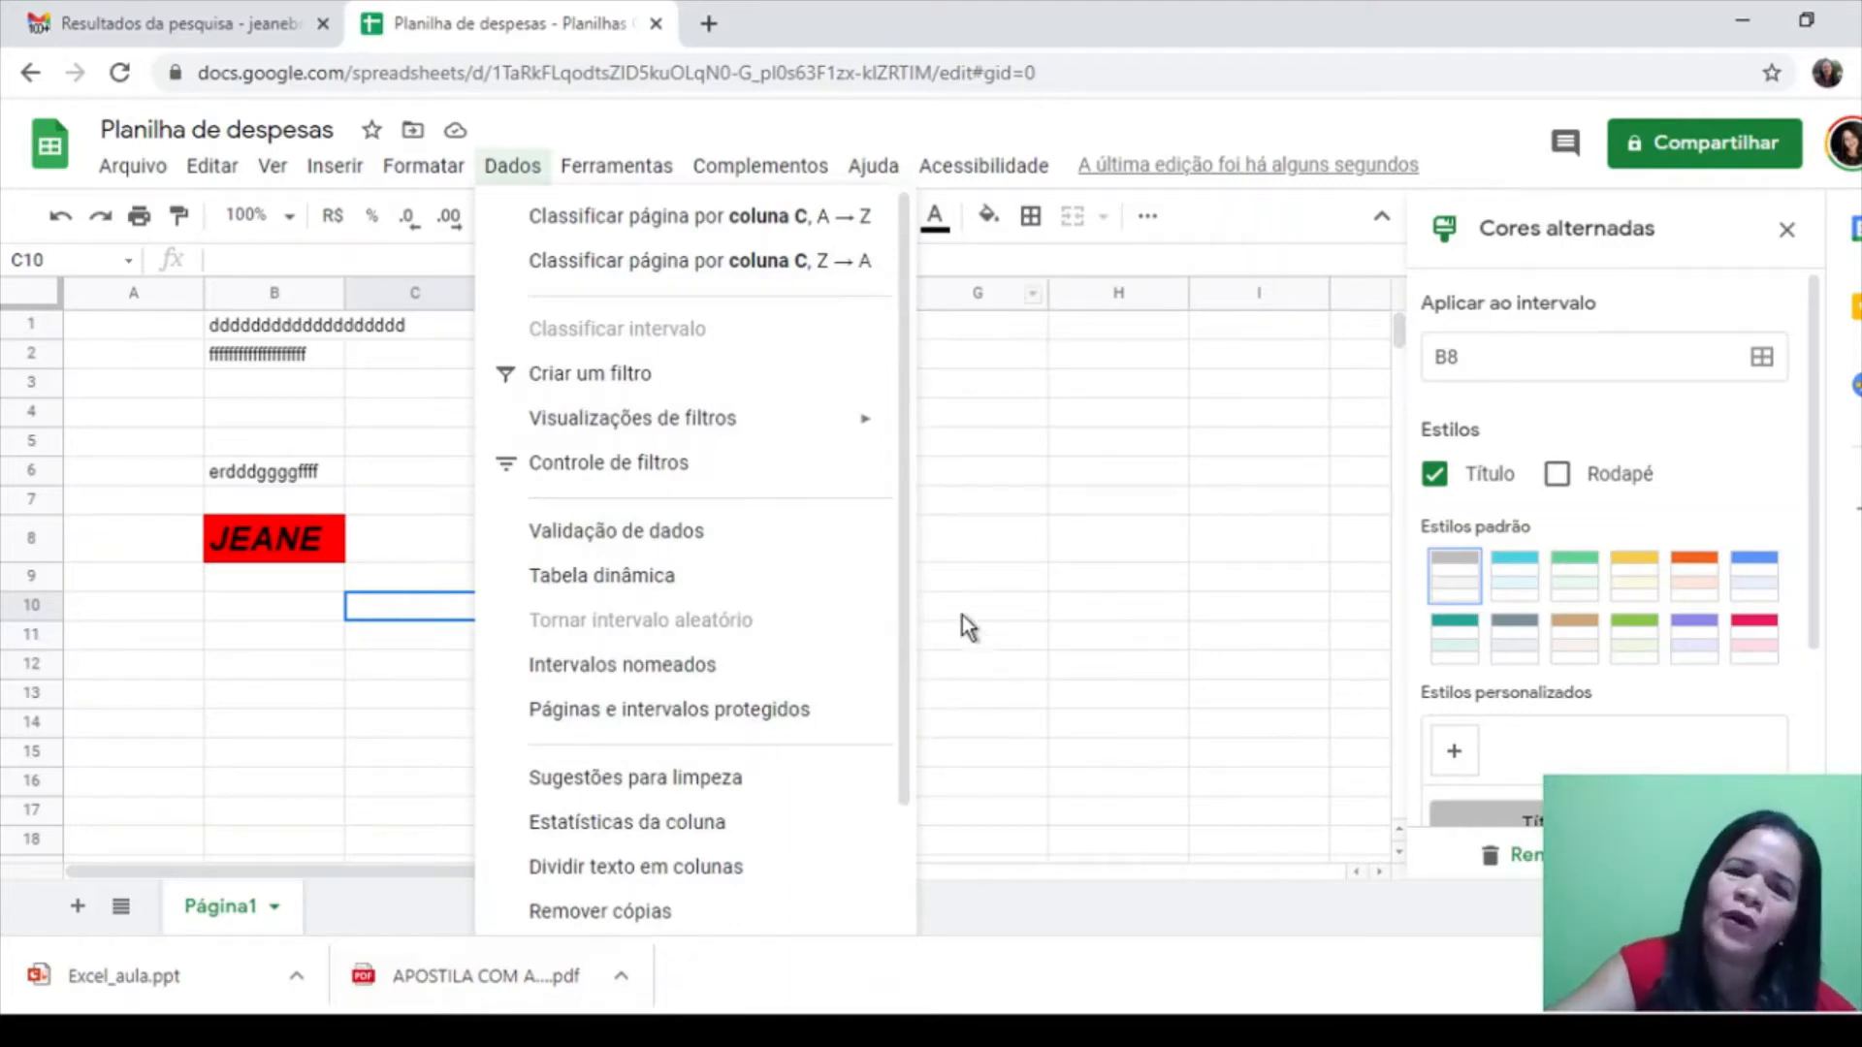
click(950, 590)
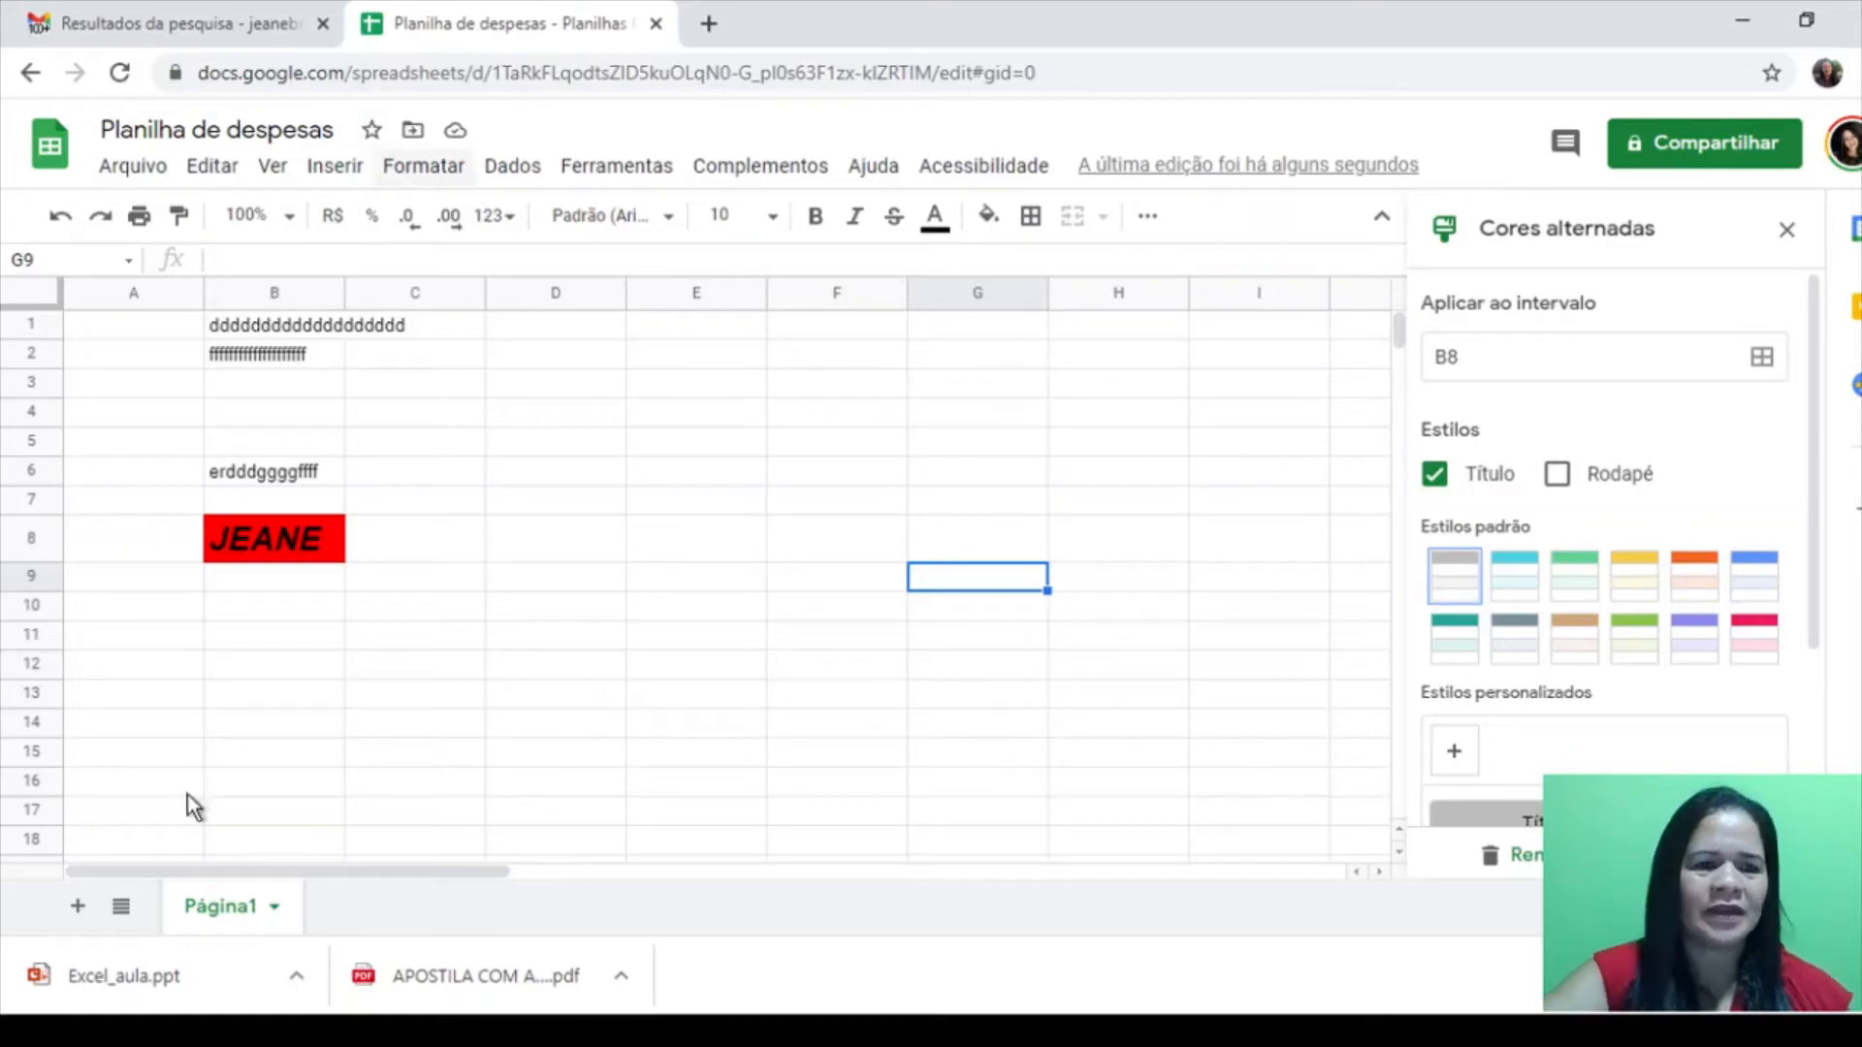
Format the text in cell B6 with font size 24 and the Abril Fatface font
click(289, 475)
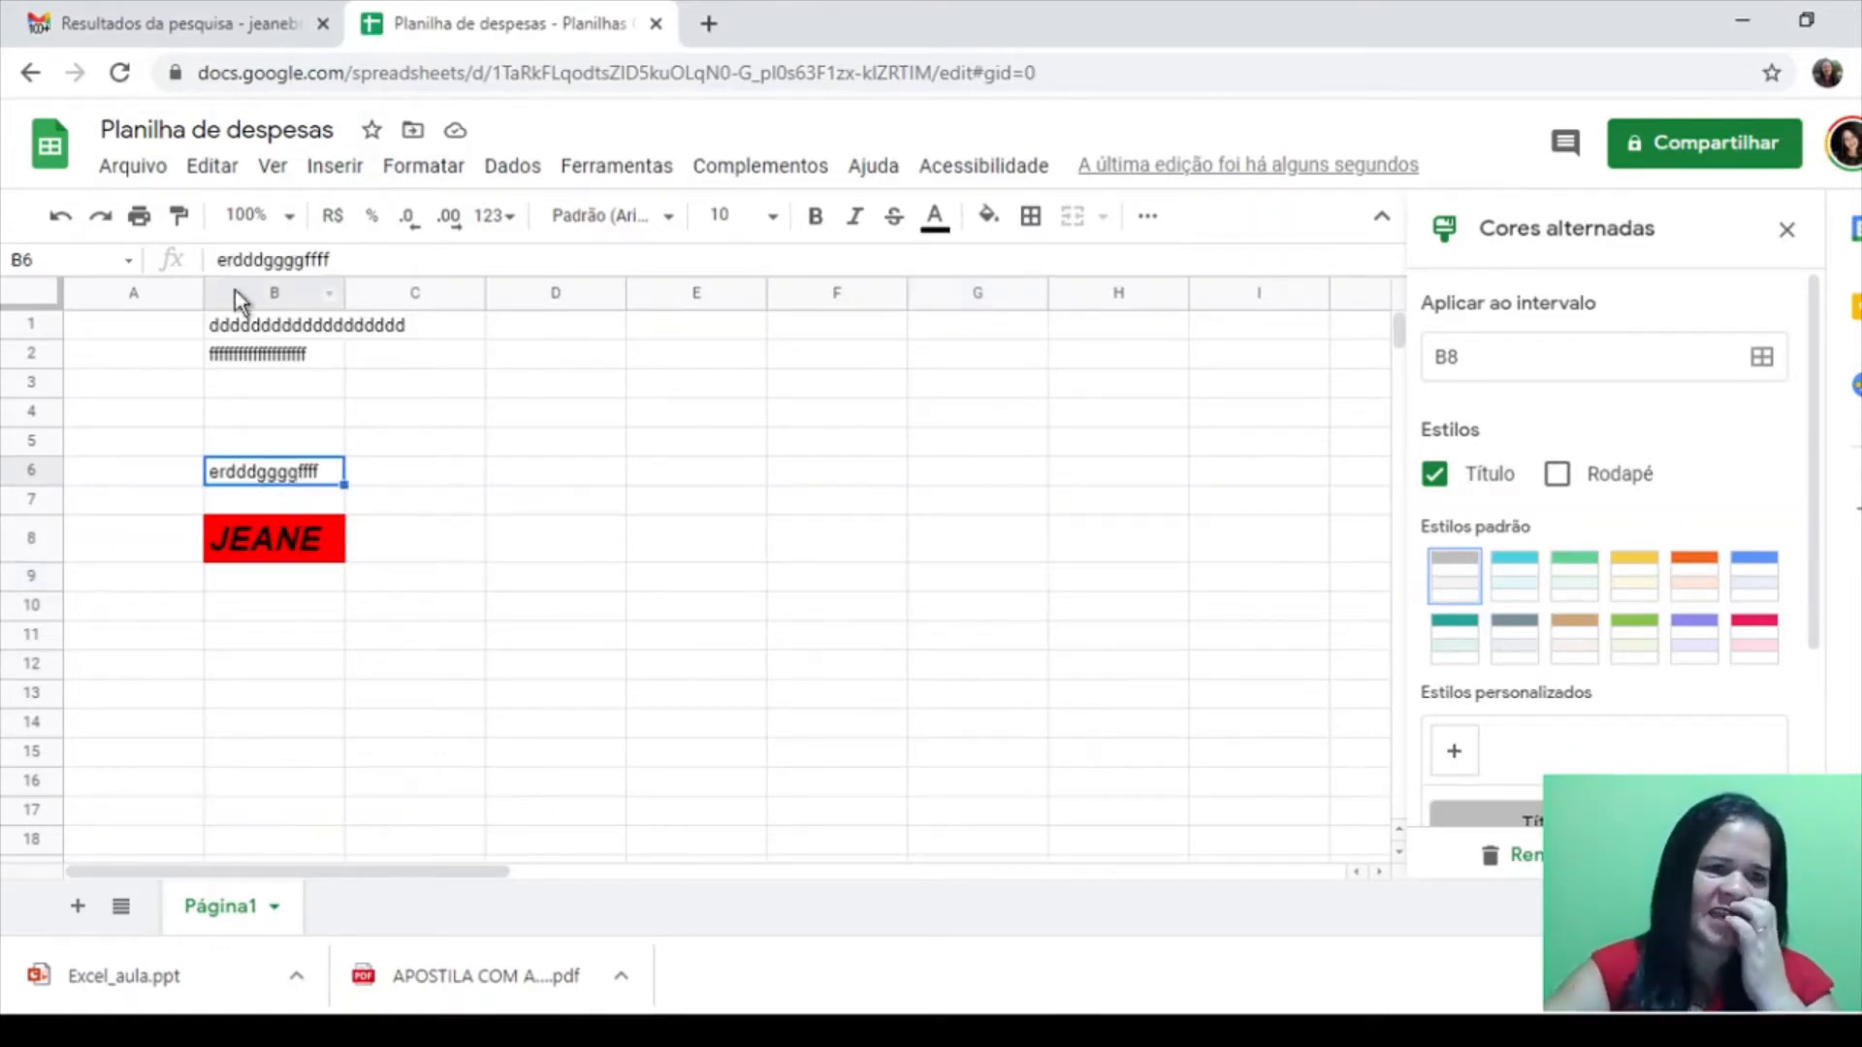
click(773, 218)
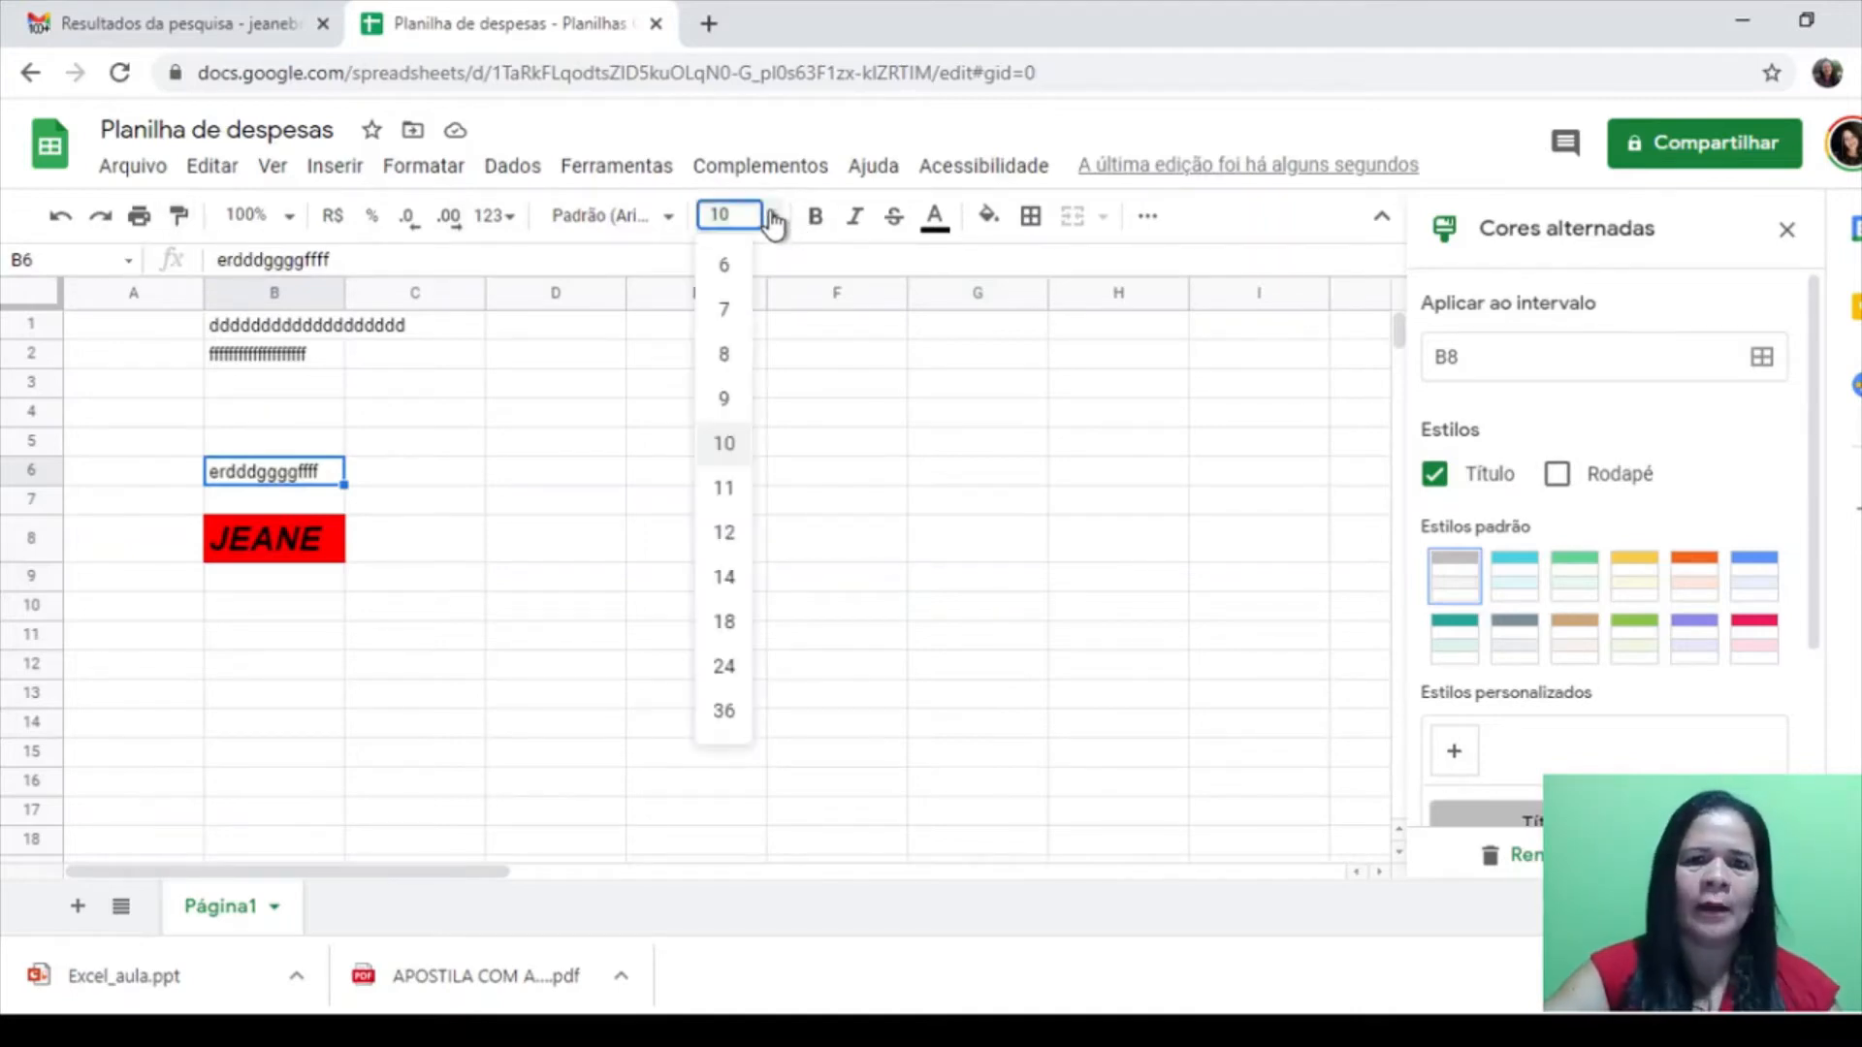
click(723, 668)
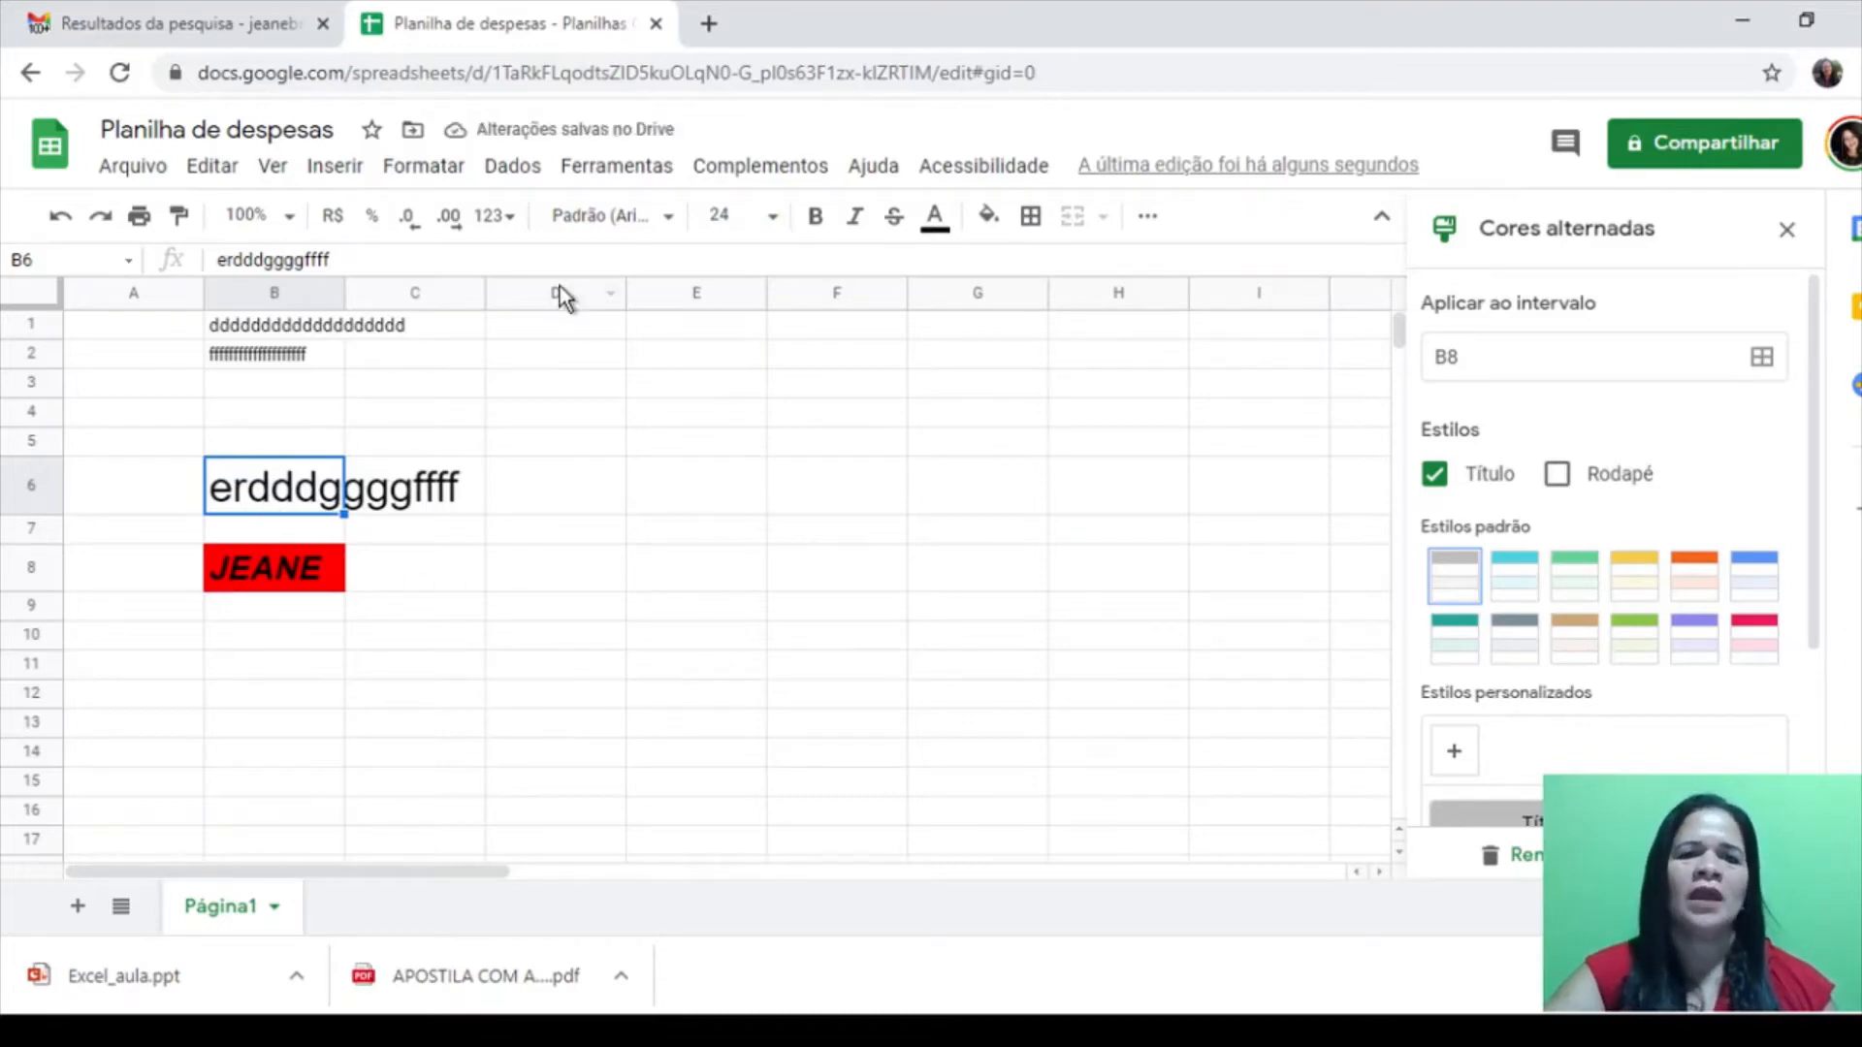
click(669, 220)
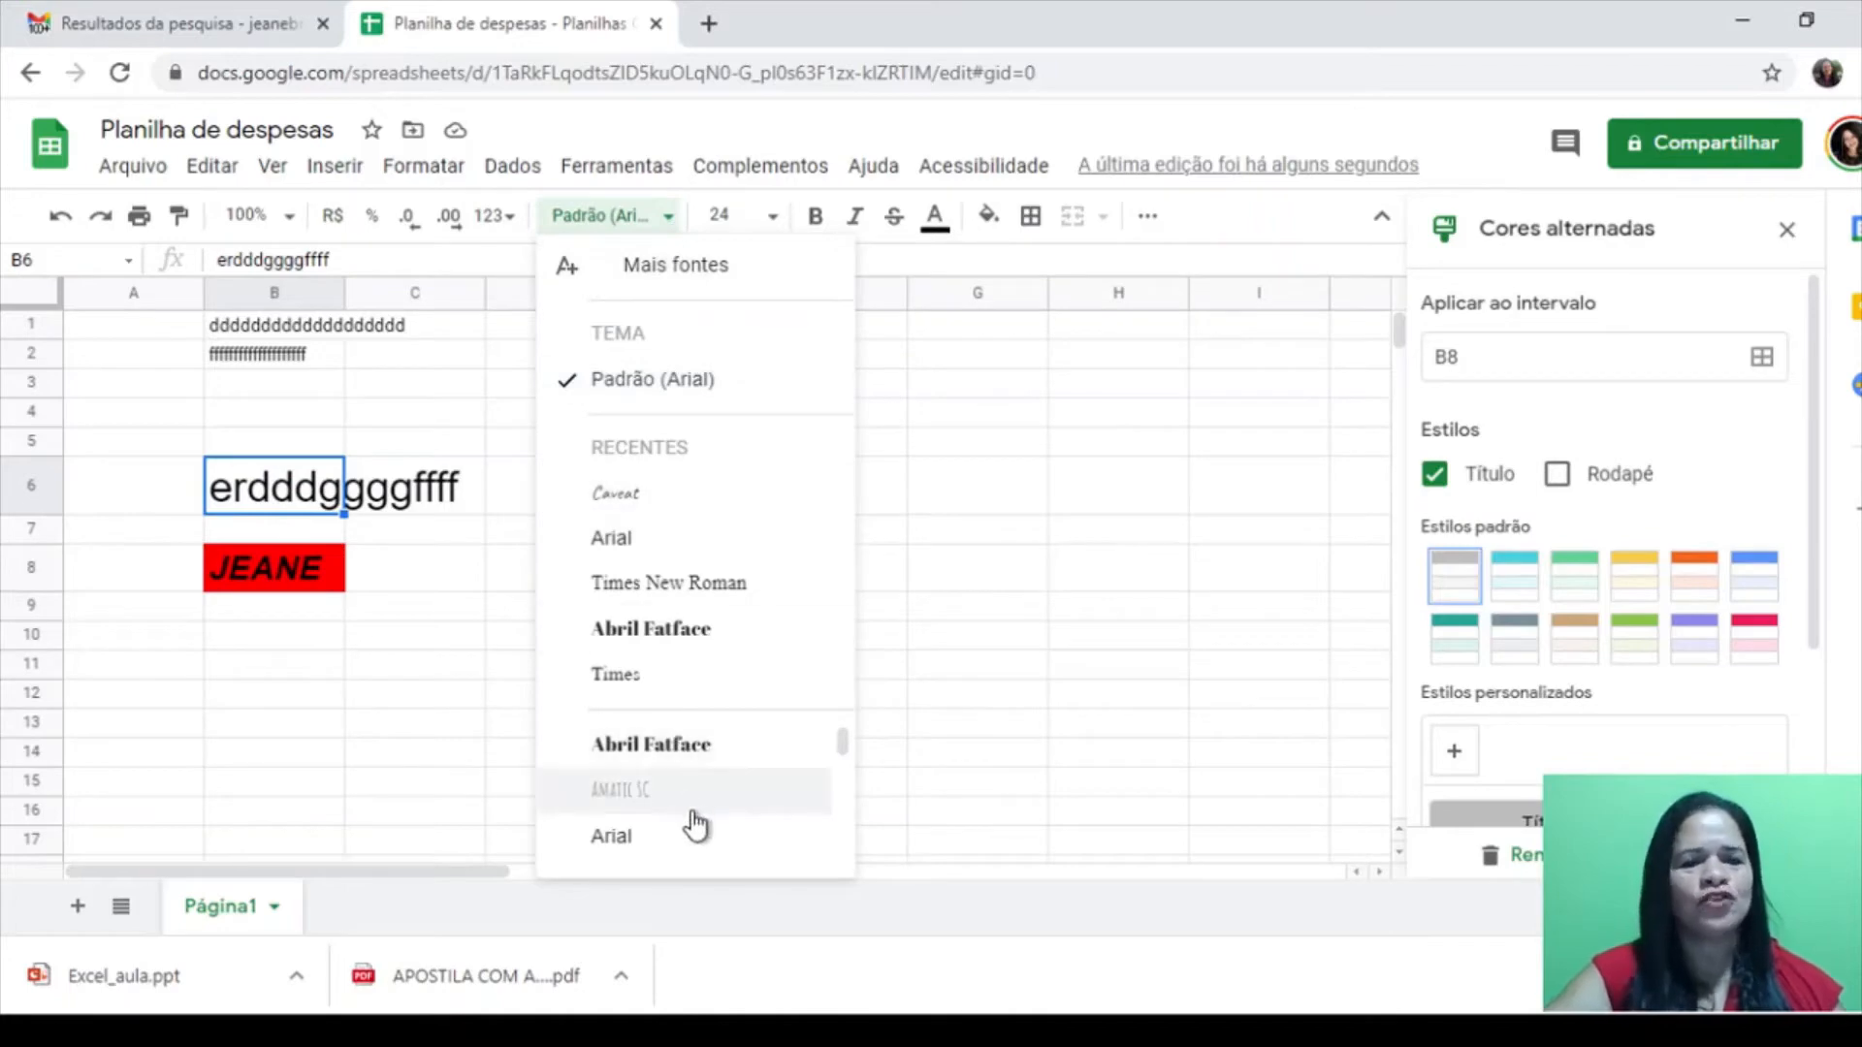
click(691, 630)
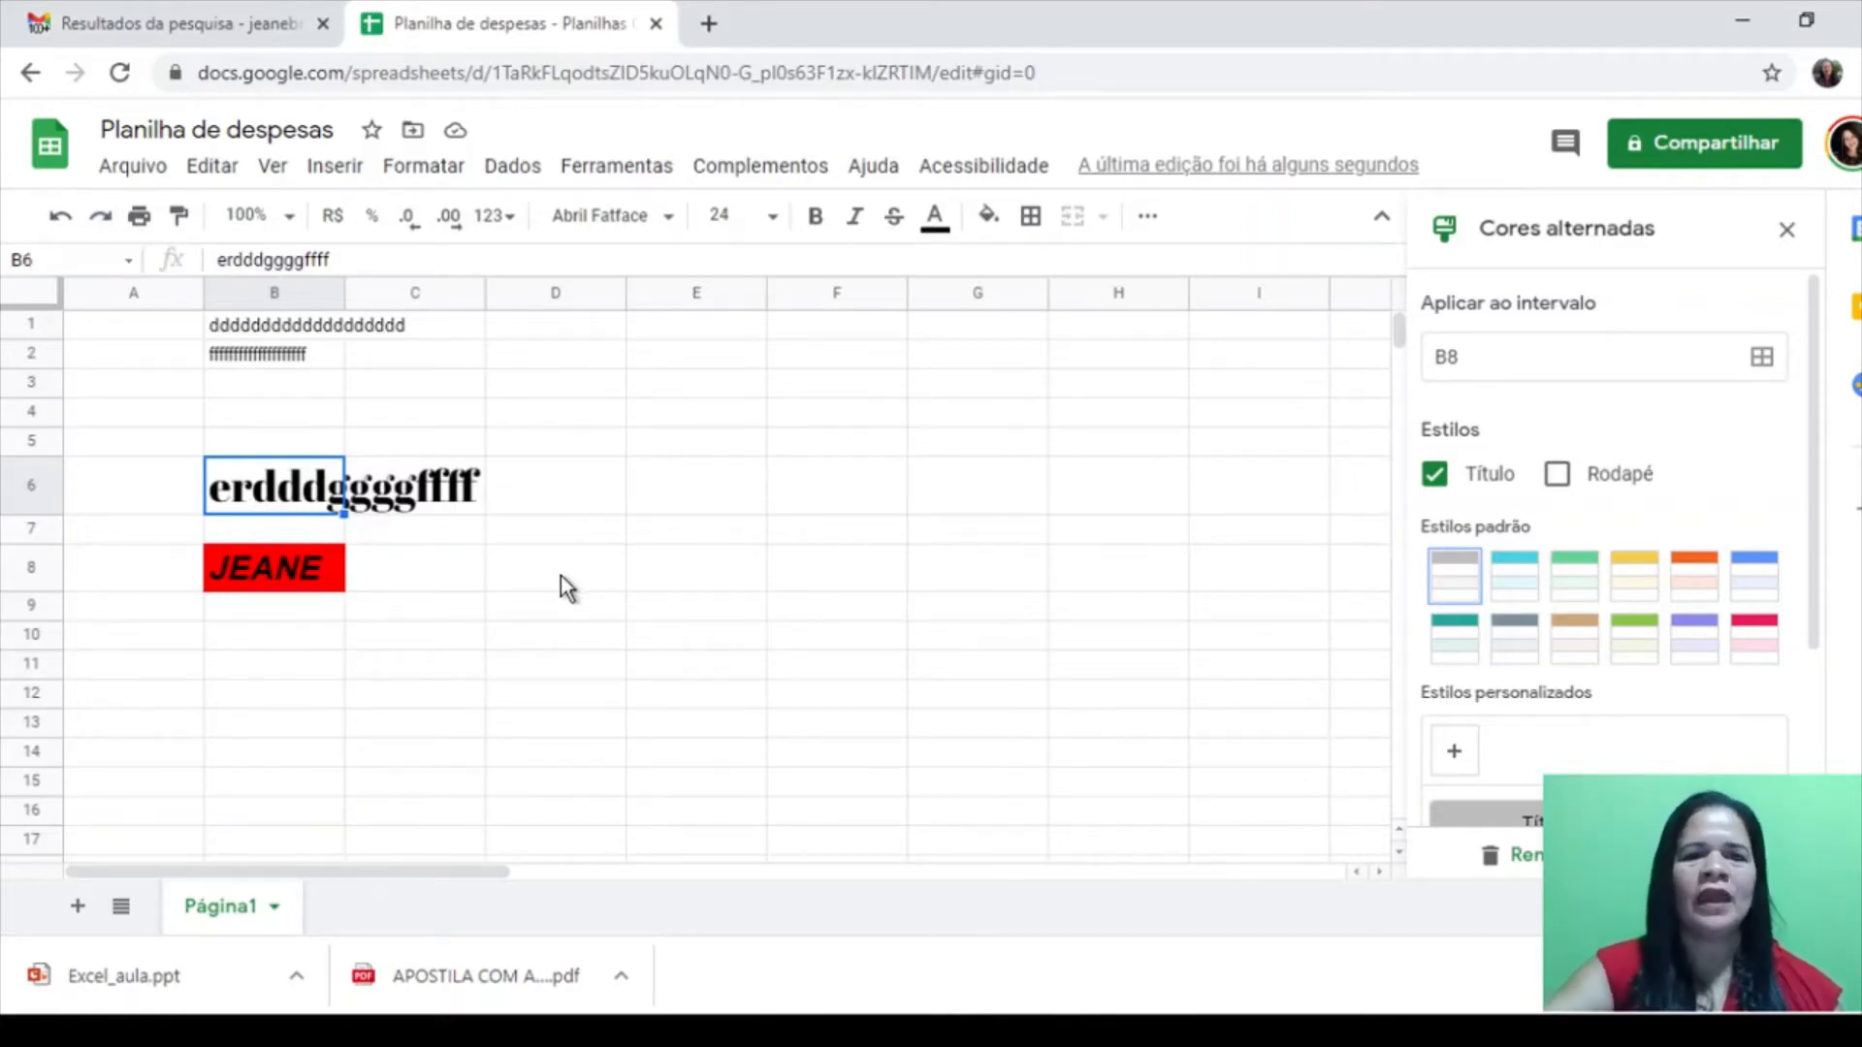
click(332, 175)
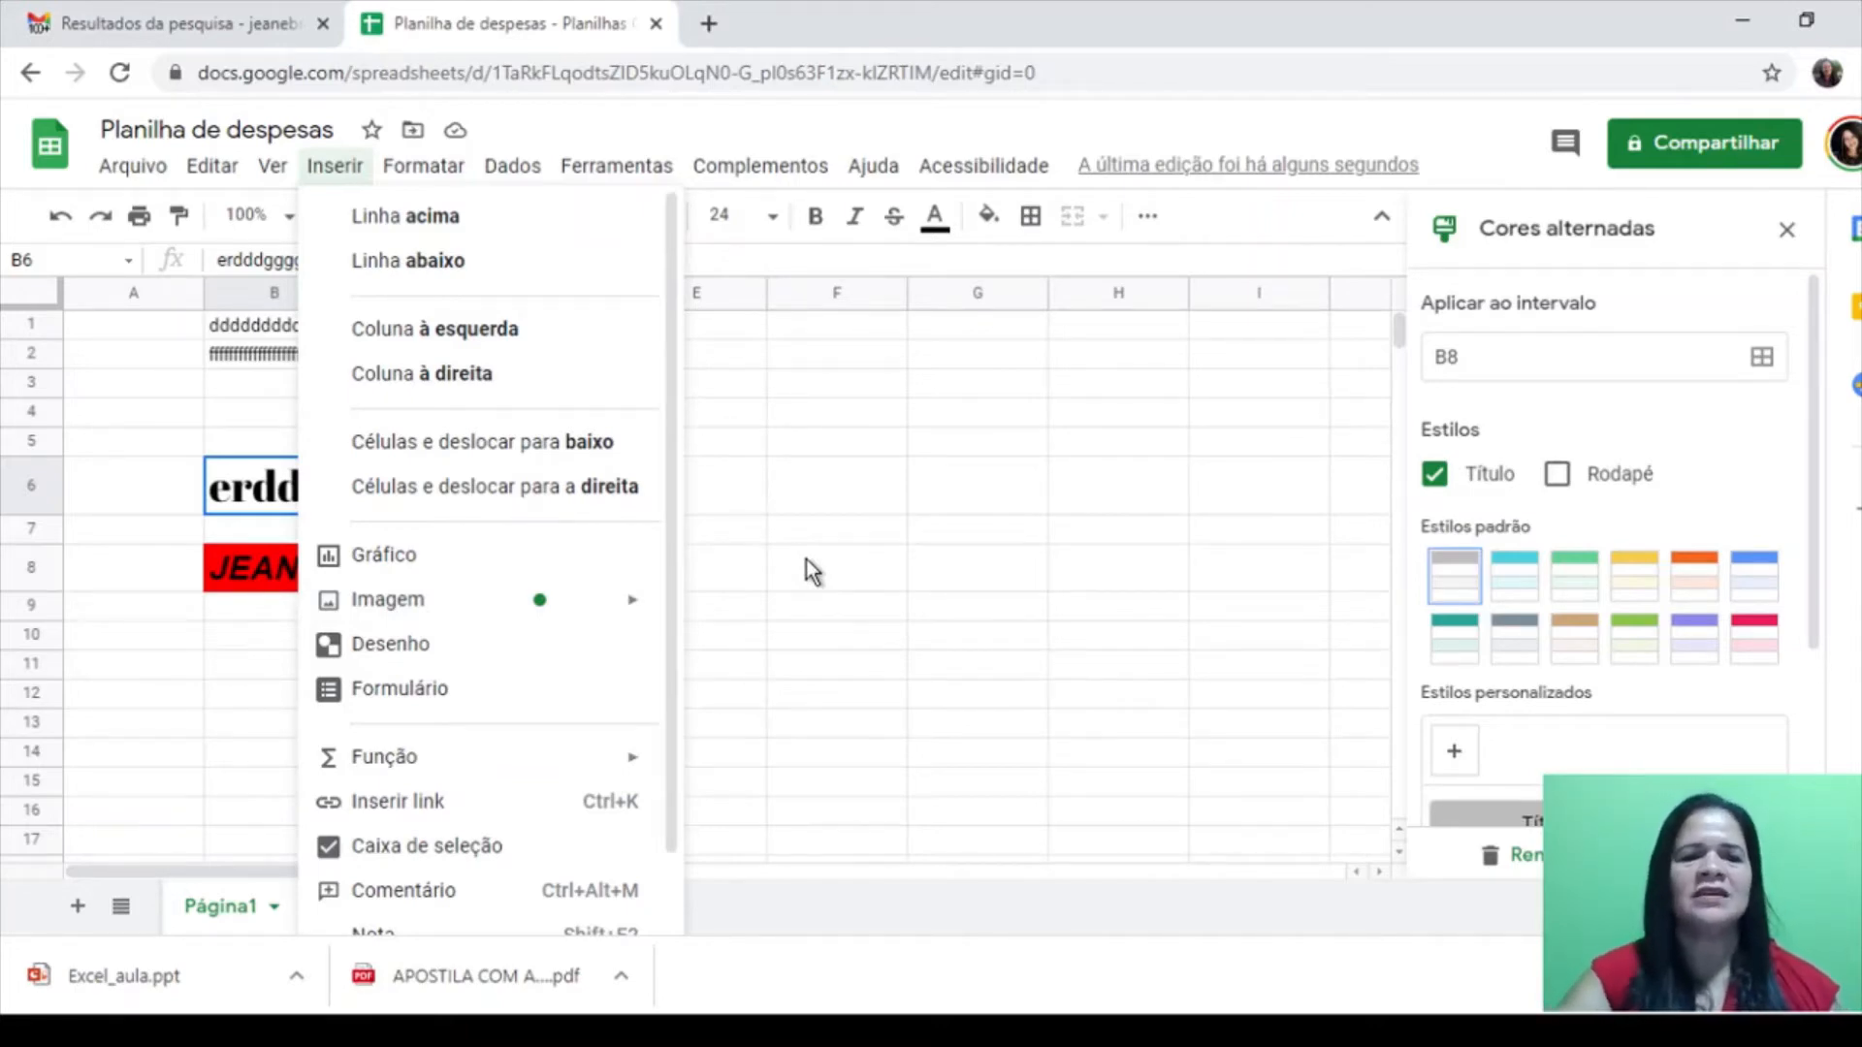
click(708, 588)
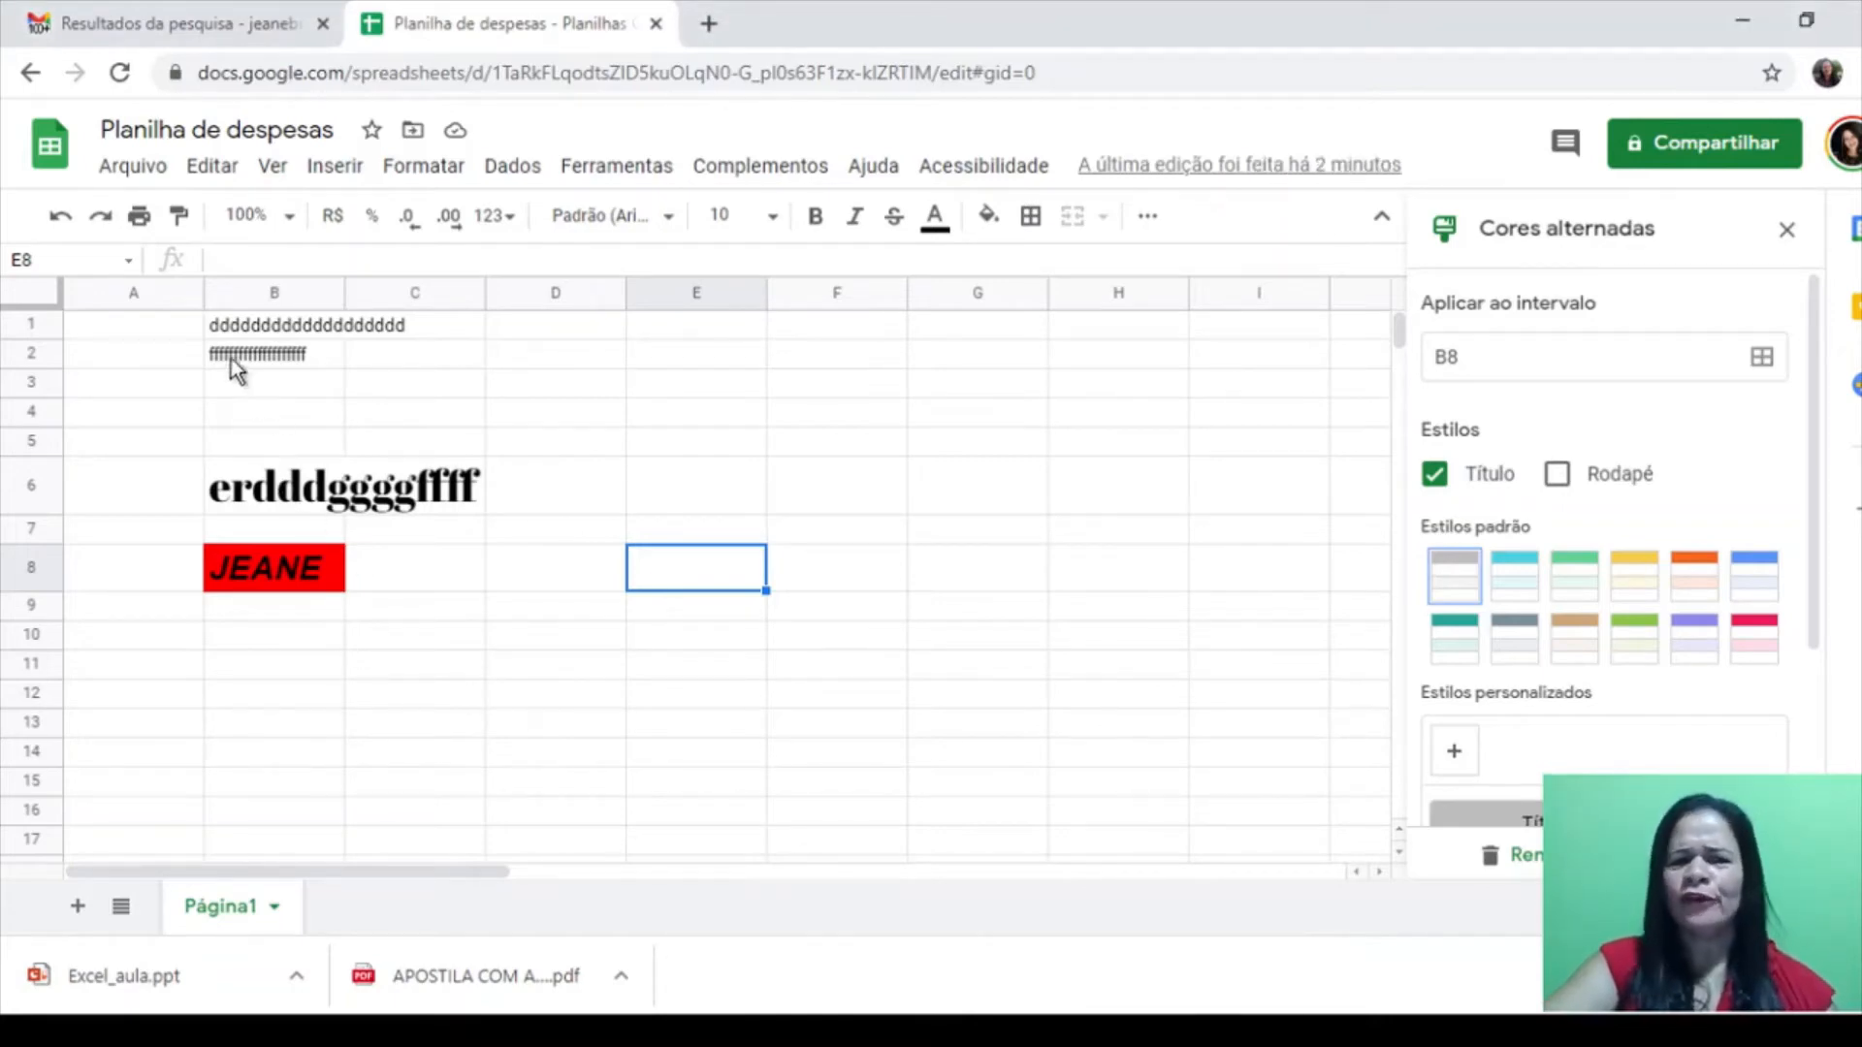
Delete the practice text from cells B1, B2, B6 and B8
click(236, 330)
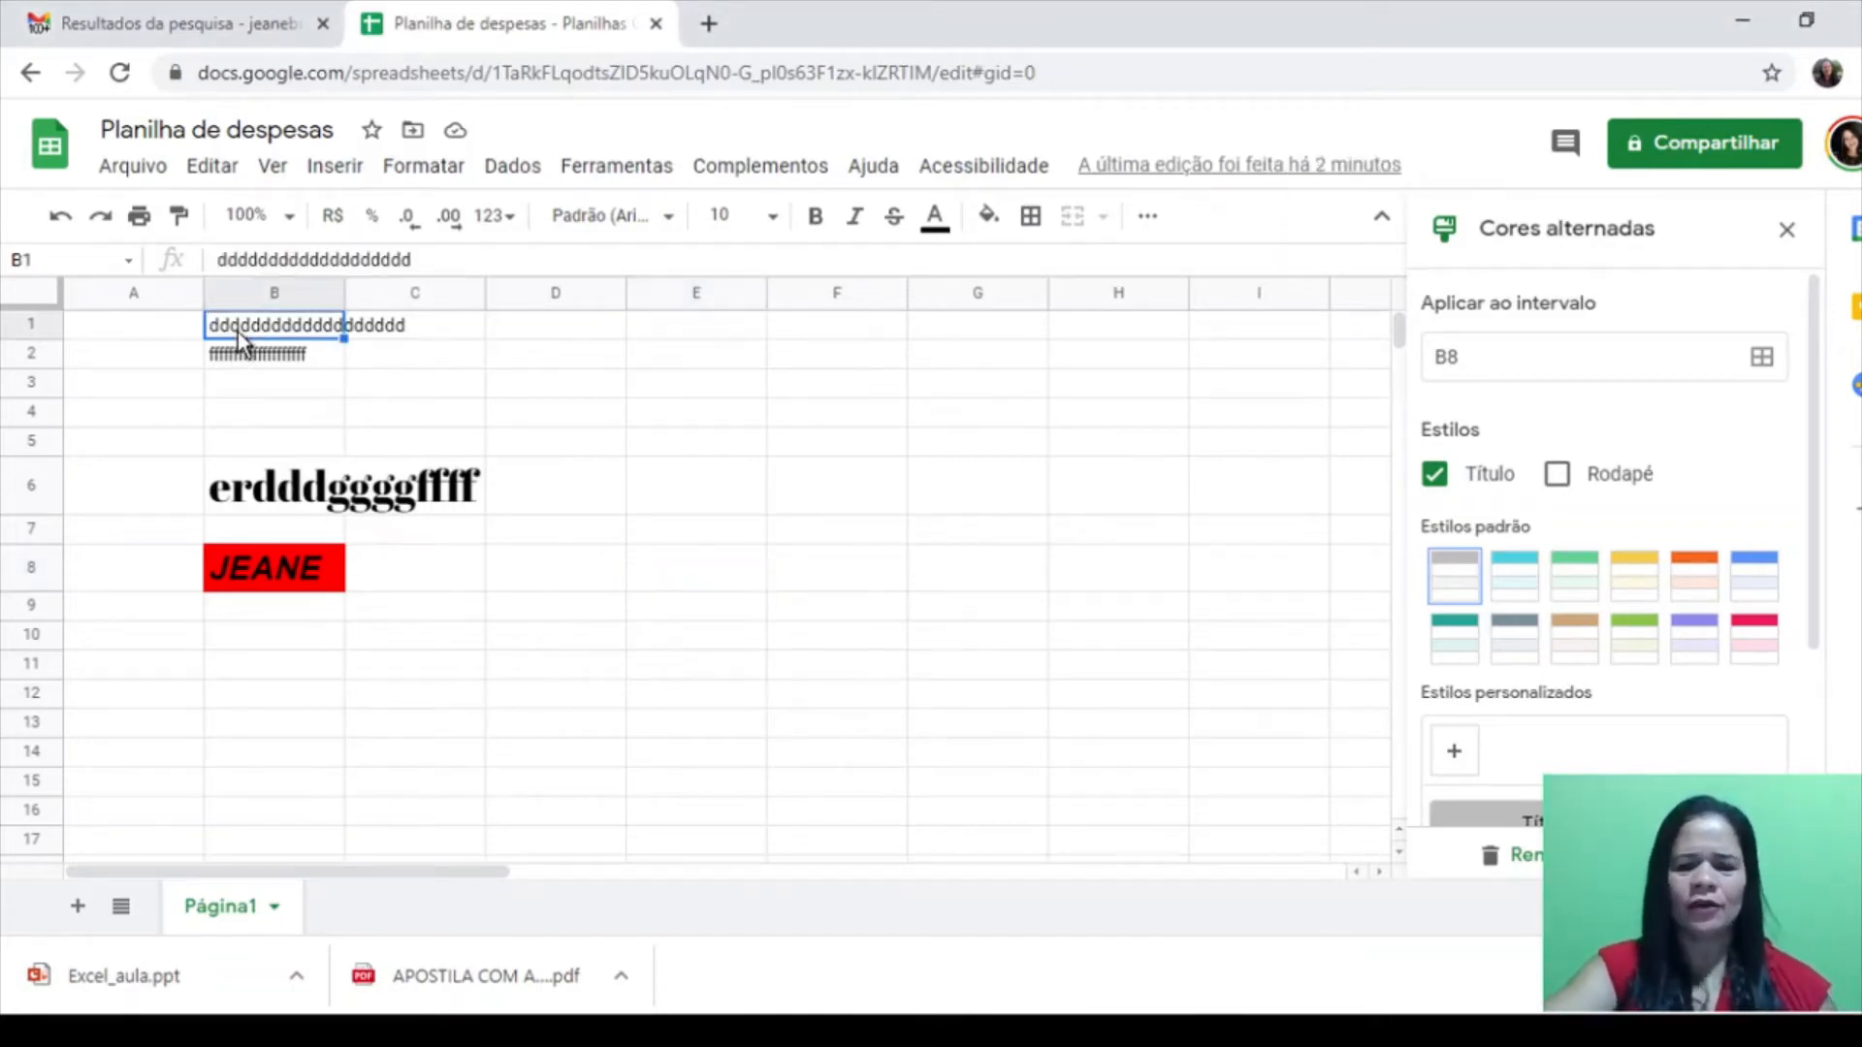
key(Delete)
click(294, 366)
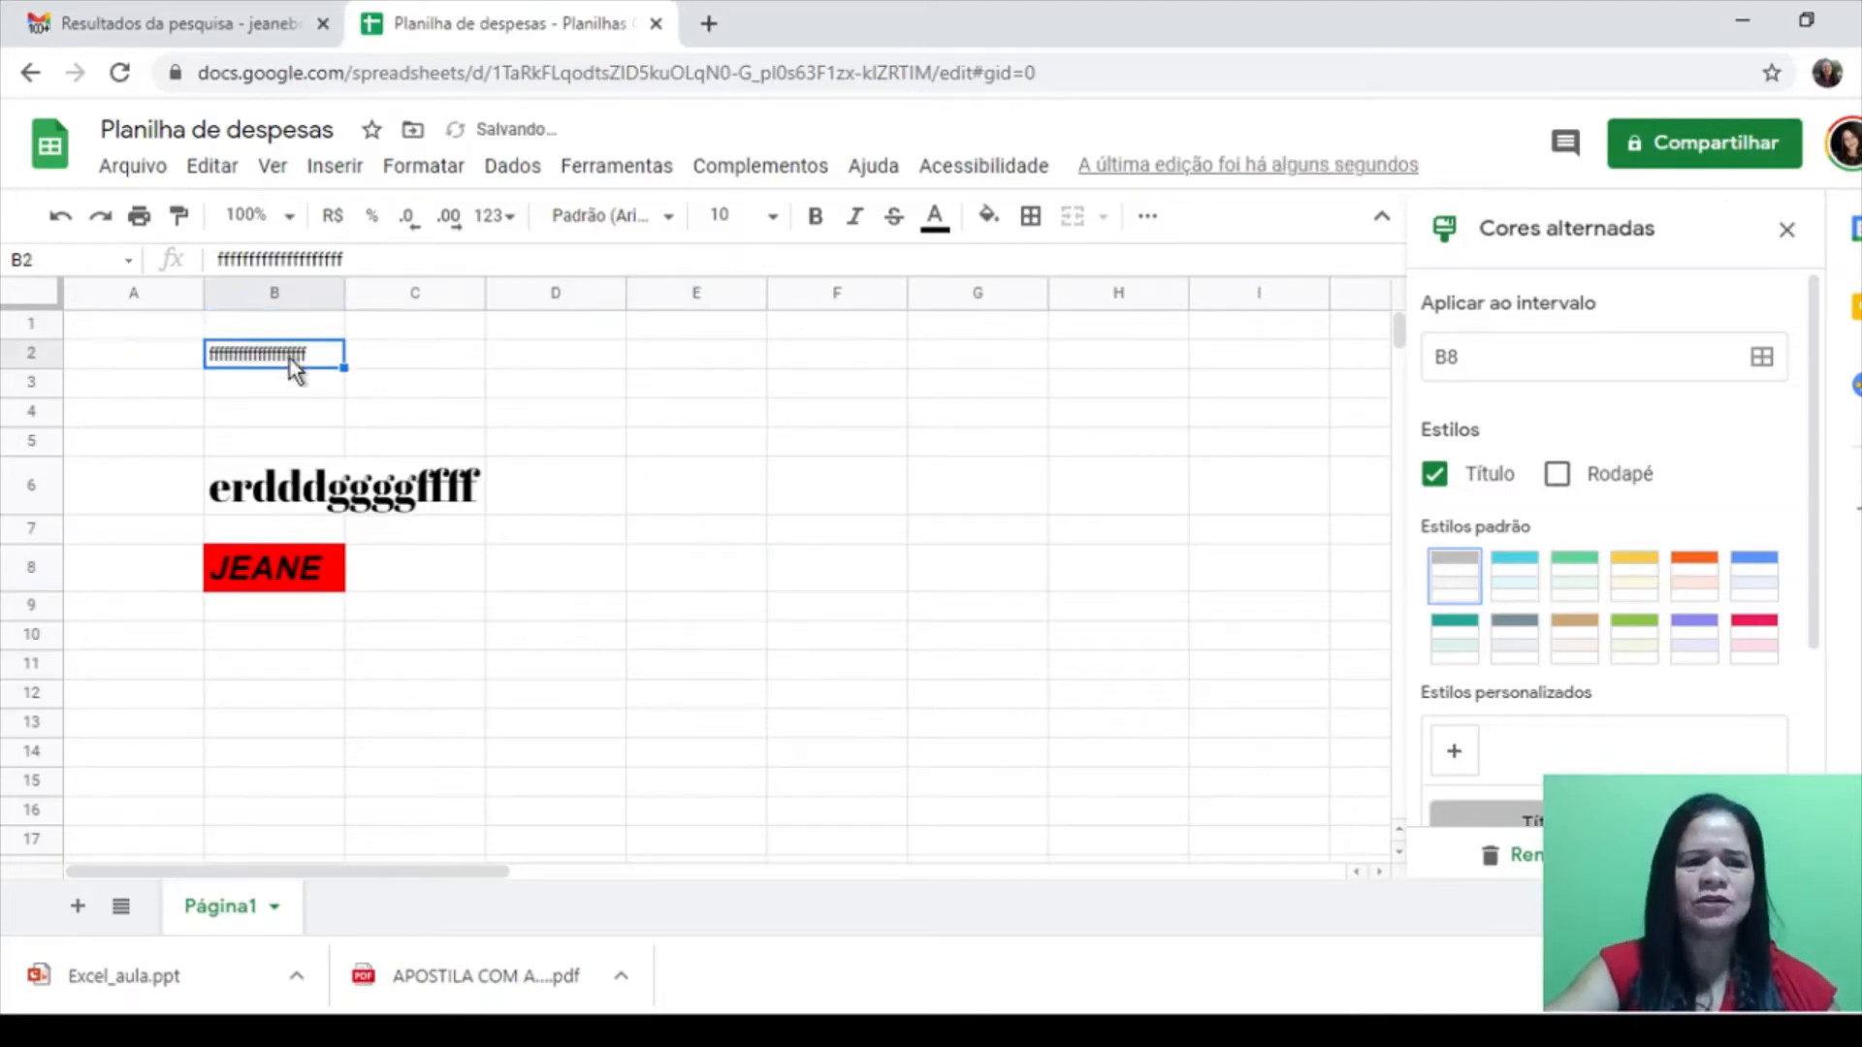
key(Delete)
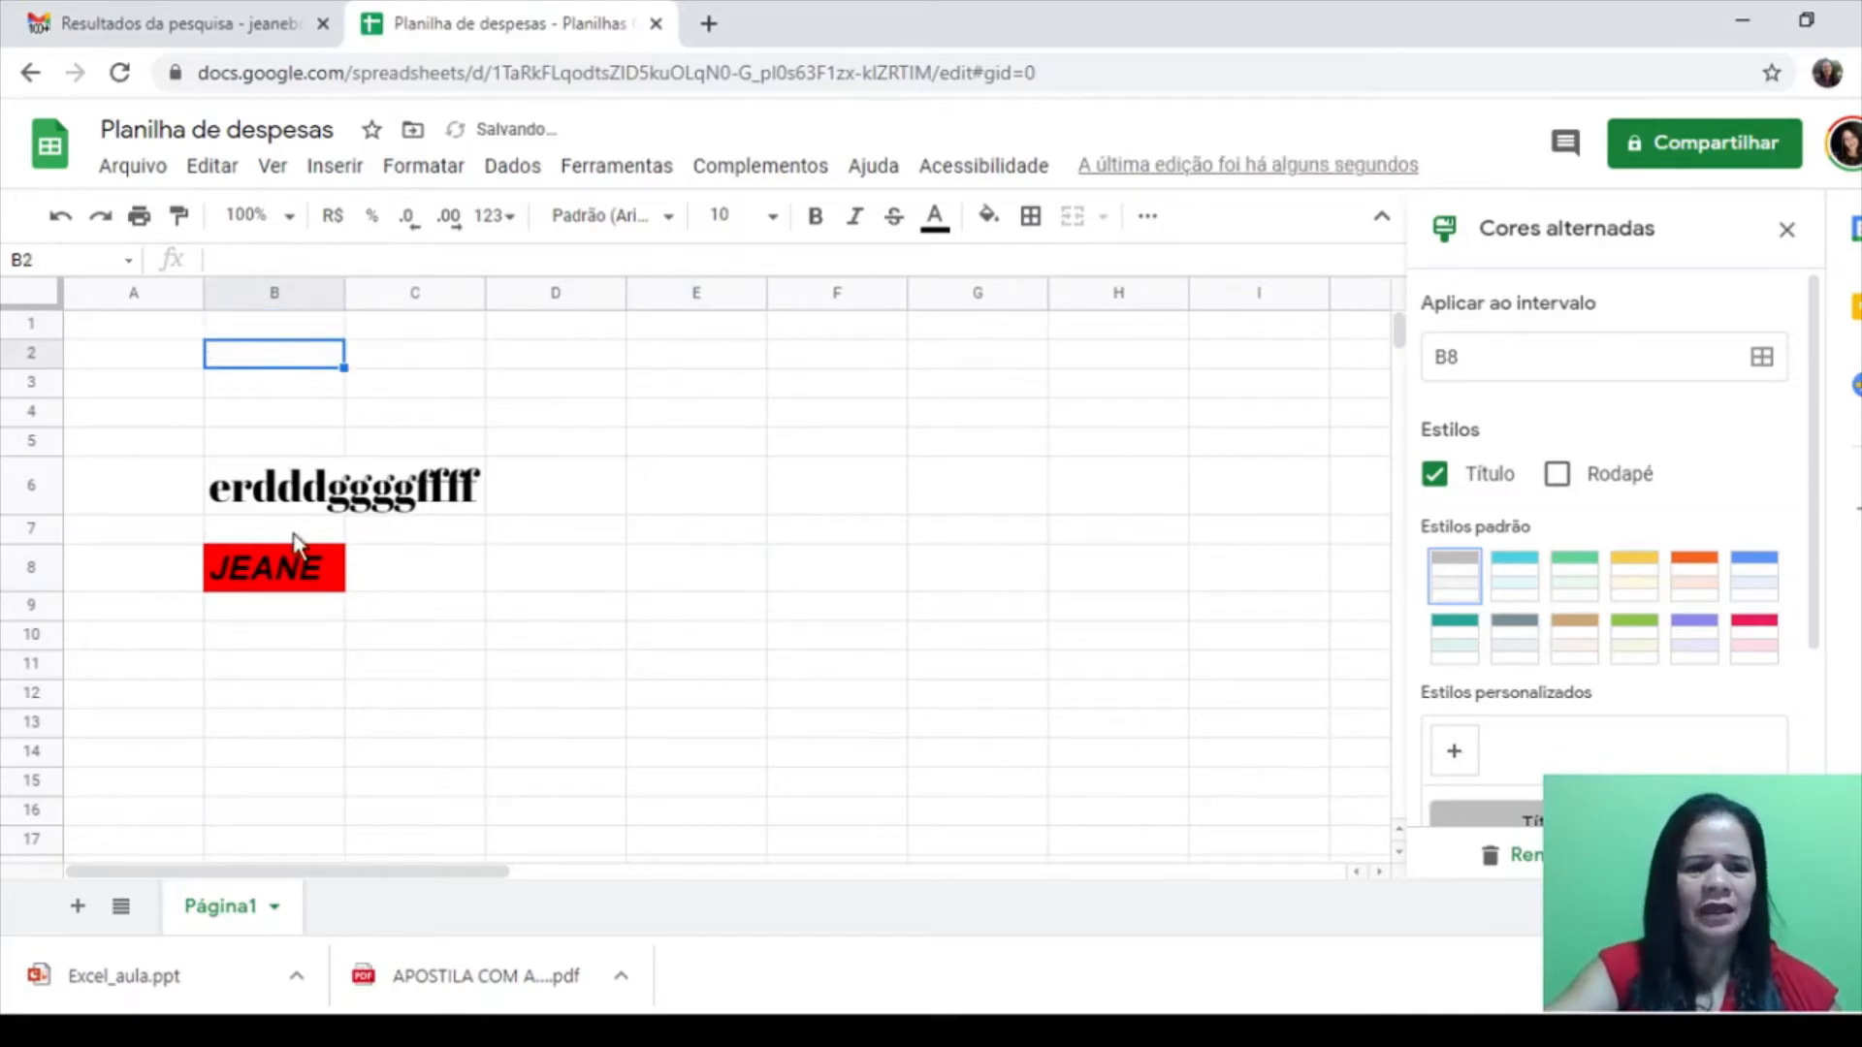
click(299, 505)
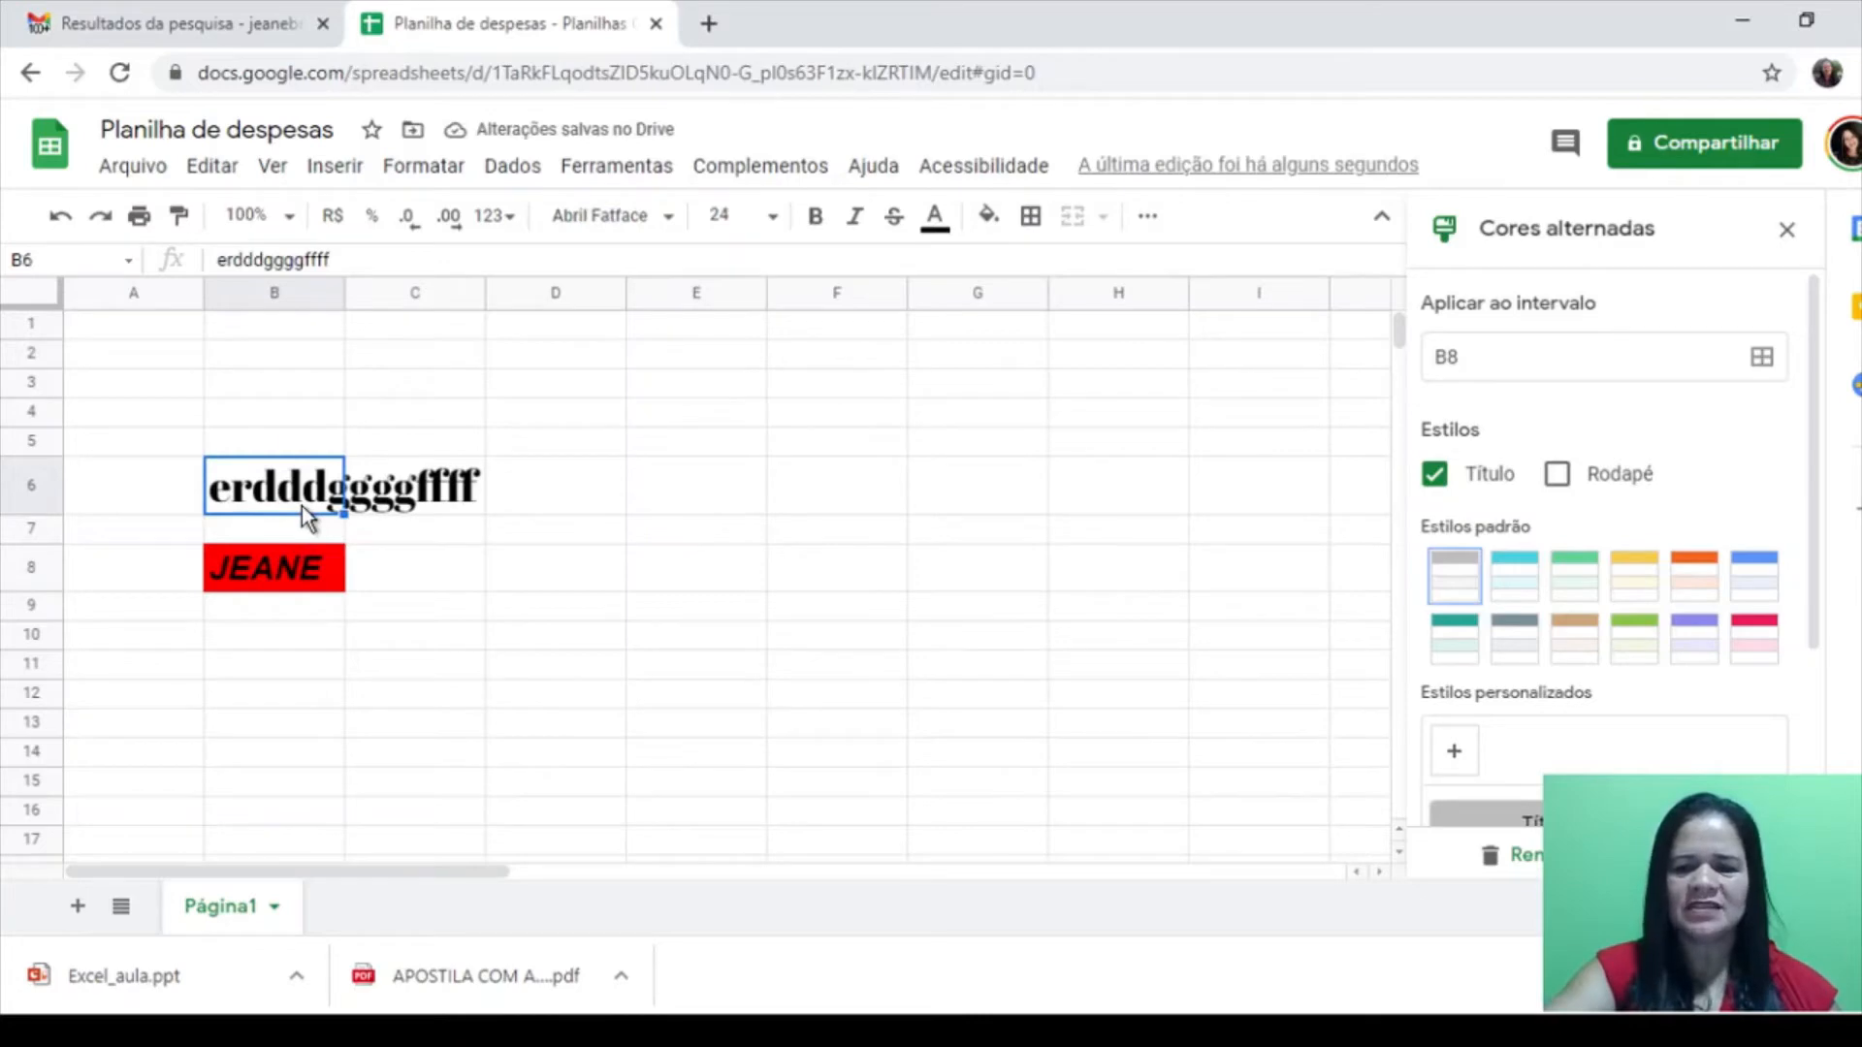
key(Delete)
click(287, 537)
key(Delete)
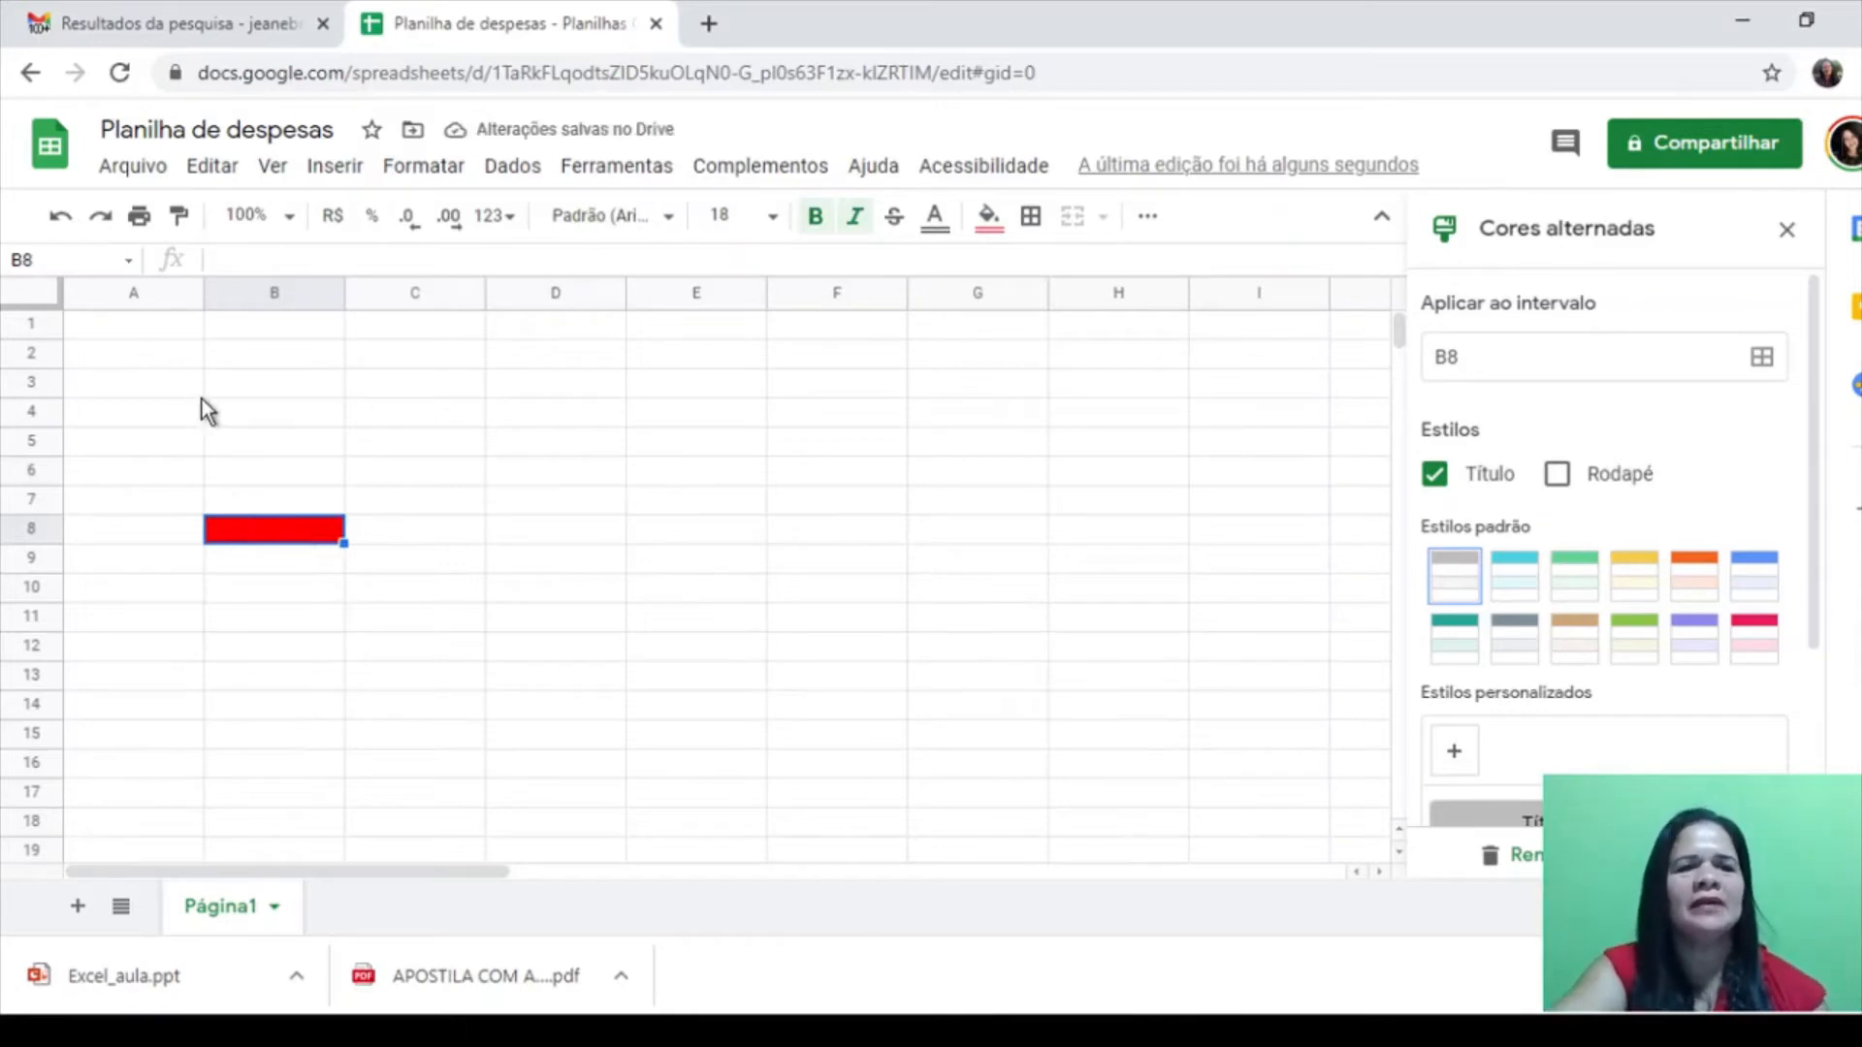
click(90, 329)
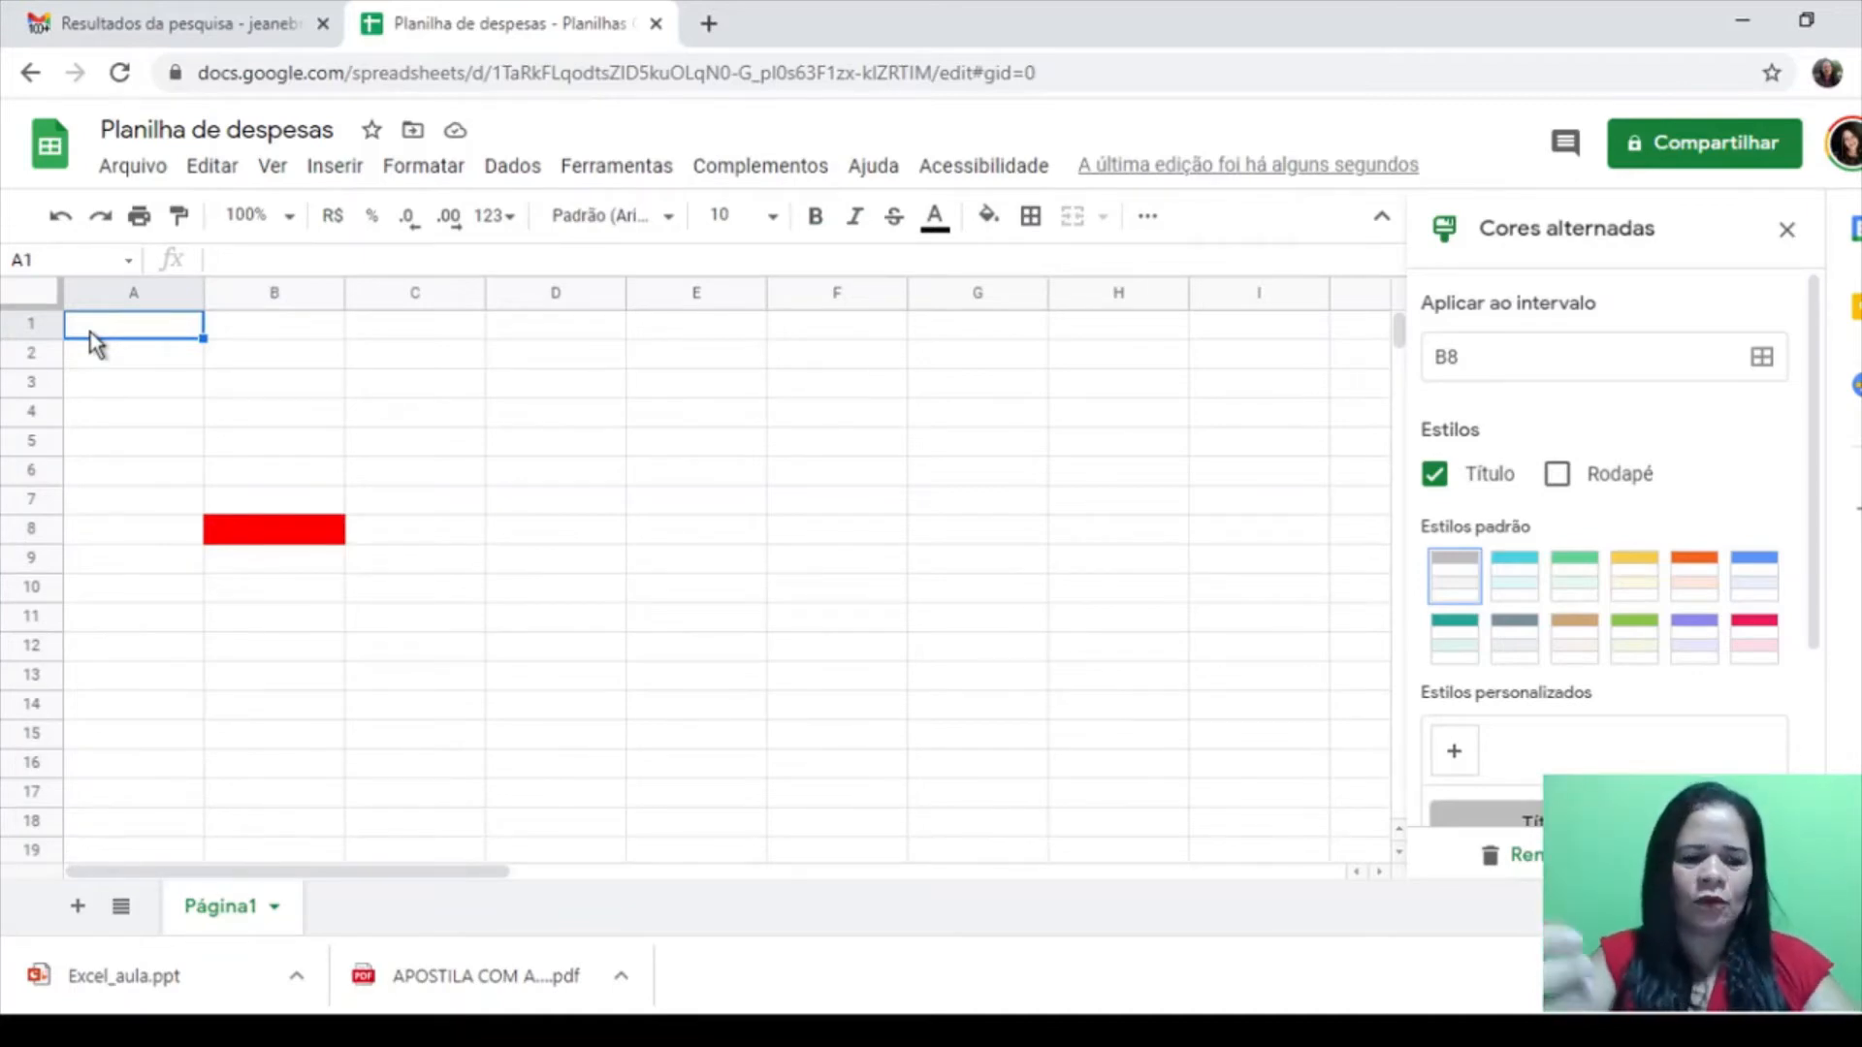
text(planilha)
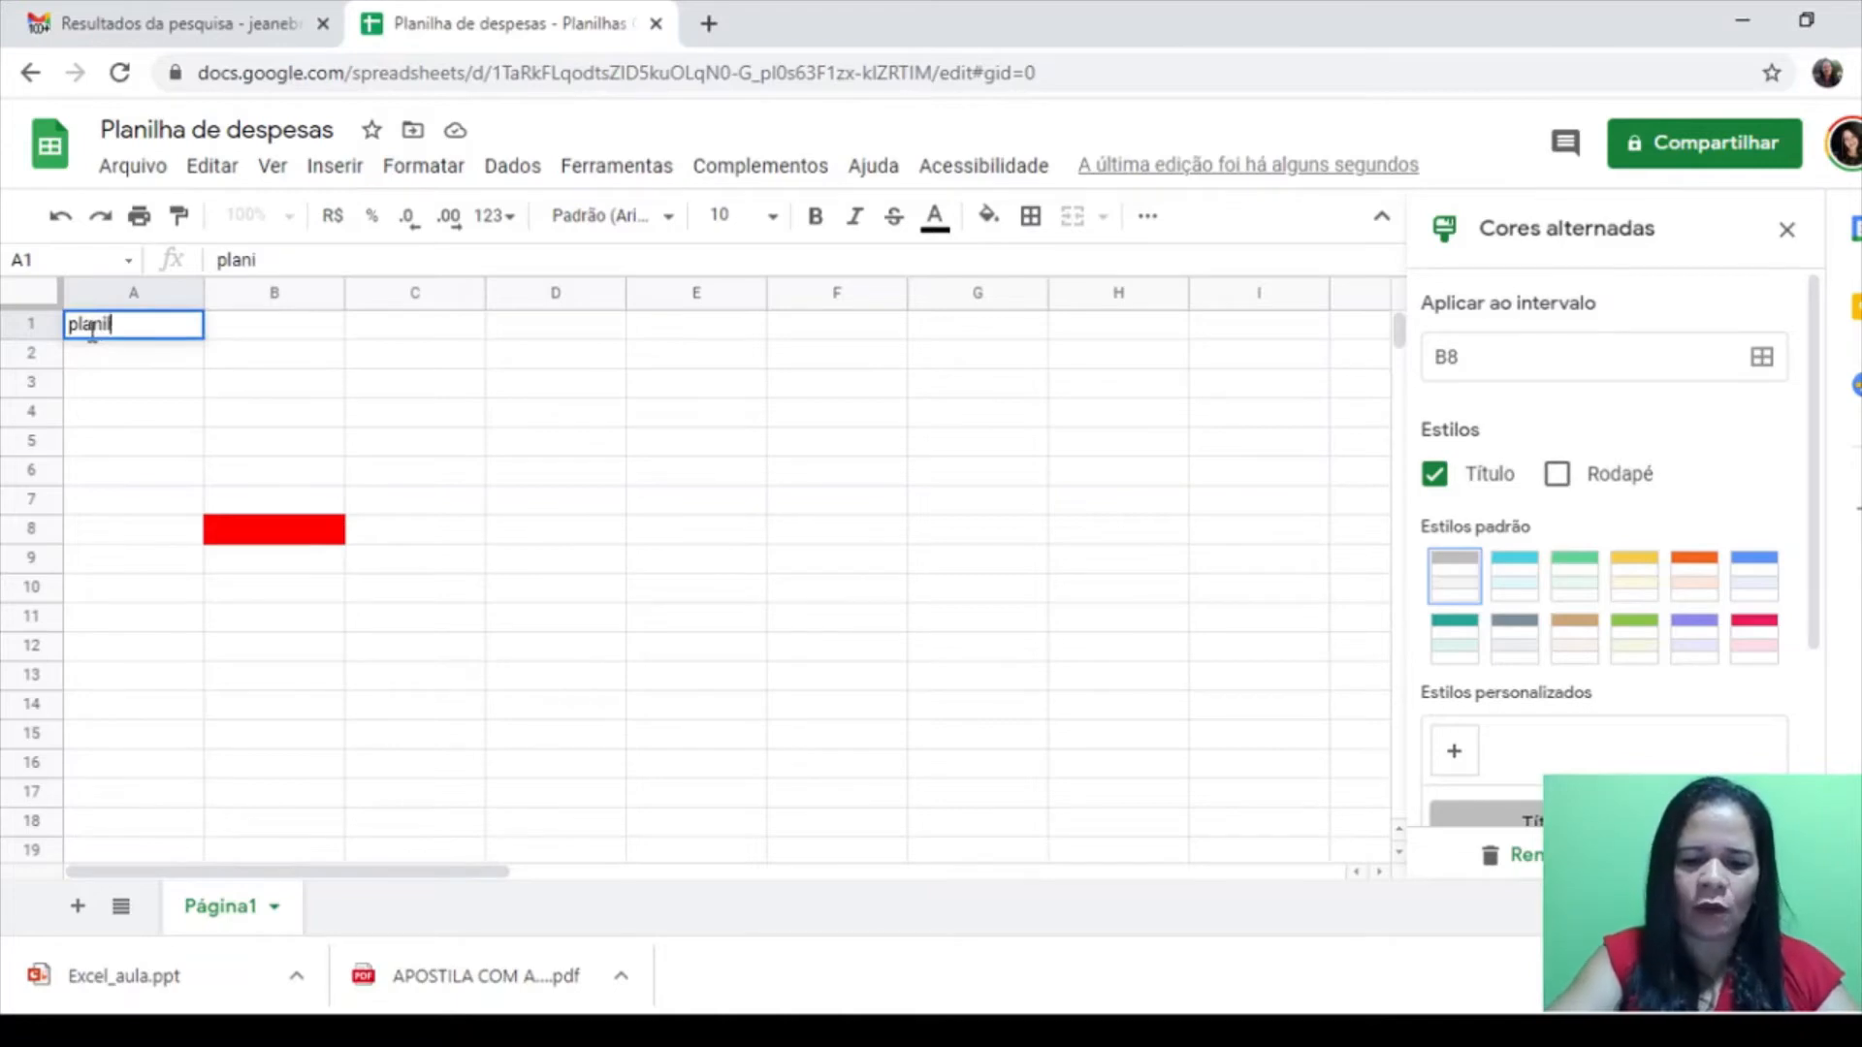
key(BackSpace)
key(BackSpace)
key(BackSpace)
key(BackSpace)
key(BackSpace)
key(BackSpace)
key(BackSpace)
key(BackSpace)
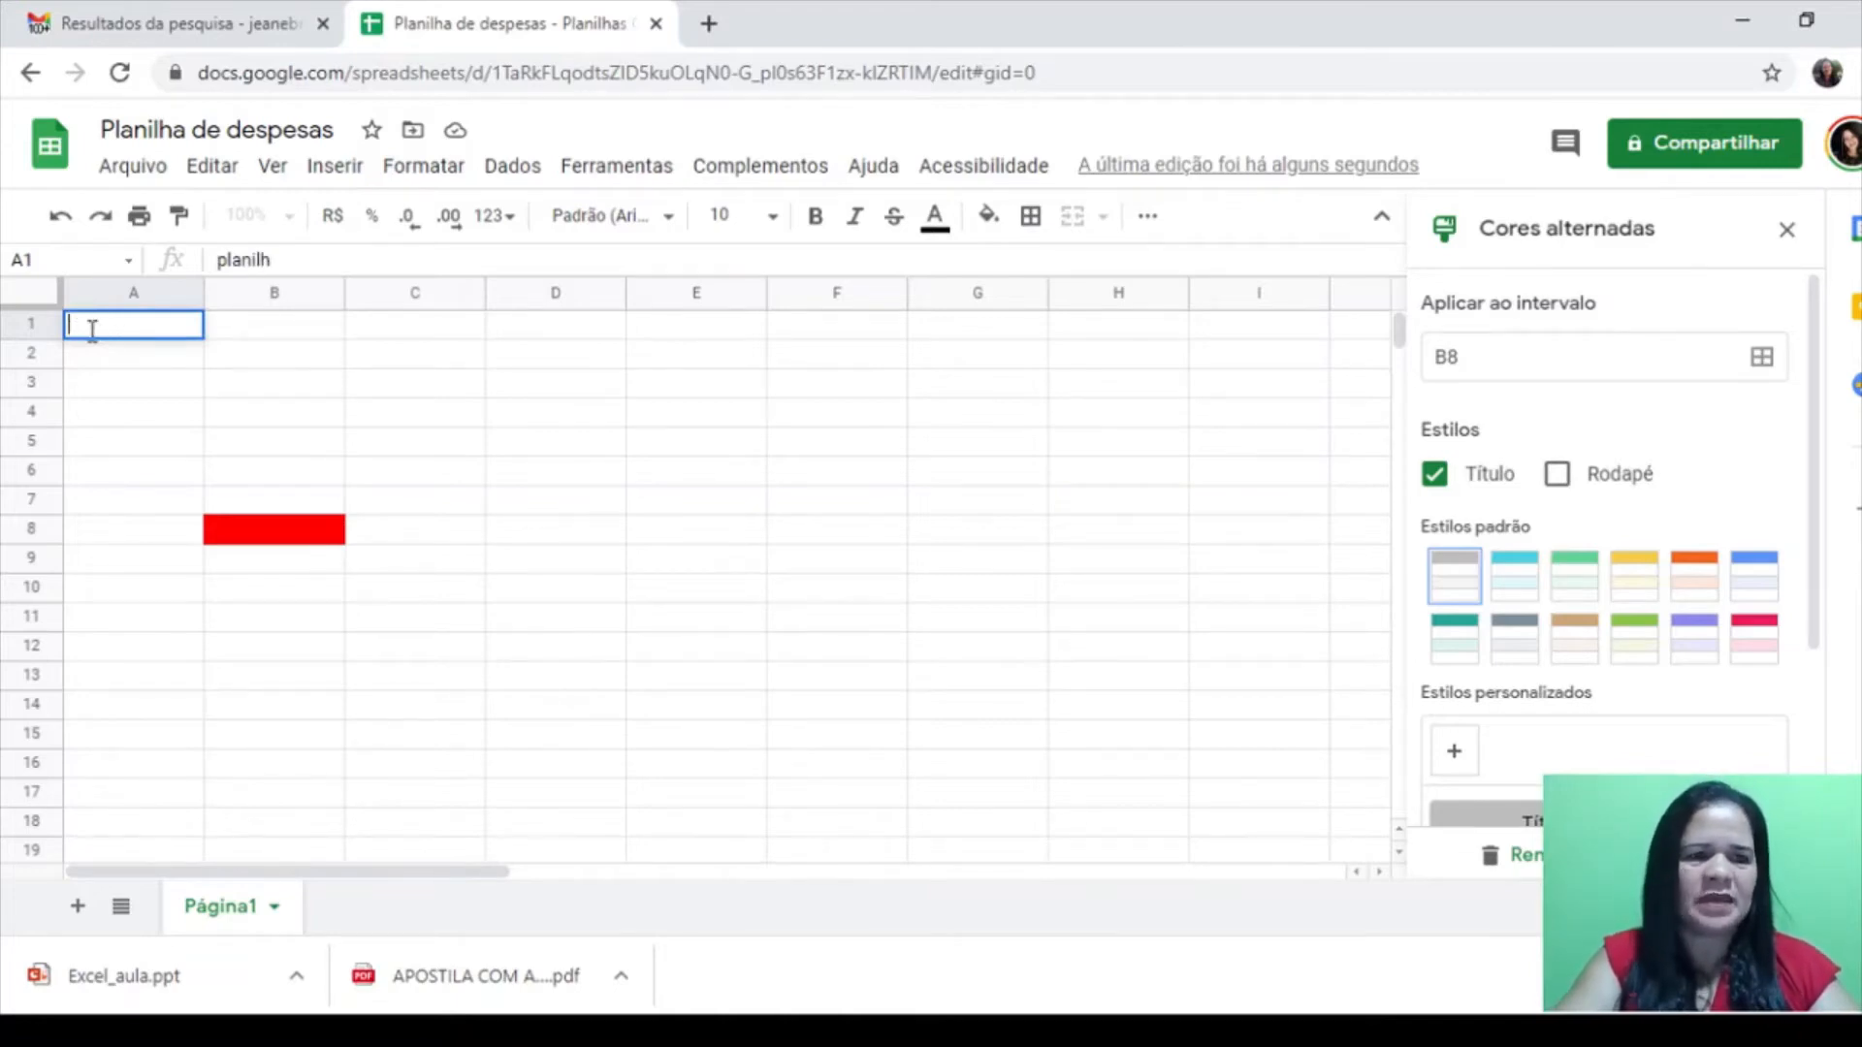
Enter the title PLANILHA DE DESPESAS in cell A1
text(PlANILHA DE D)
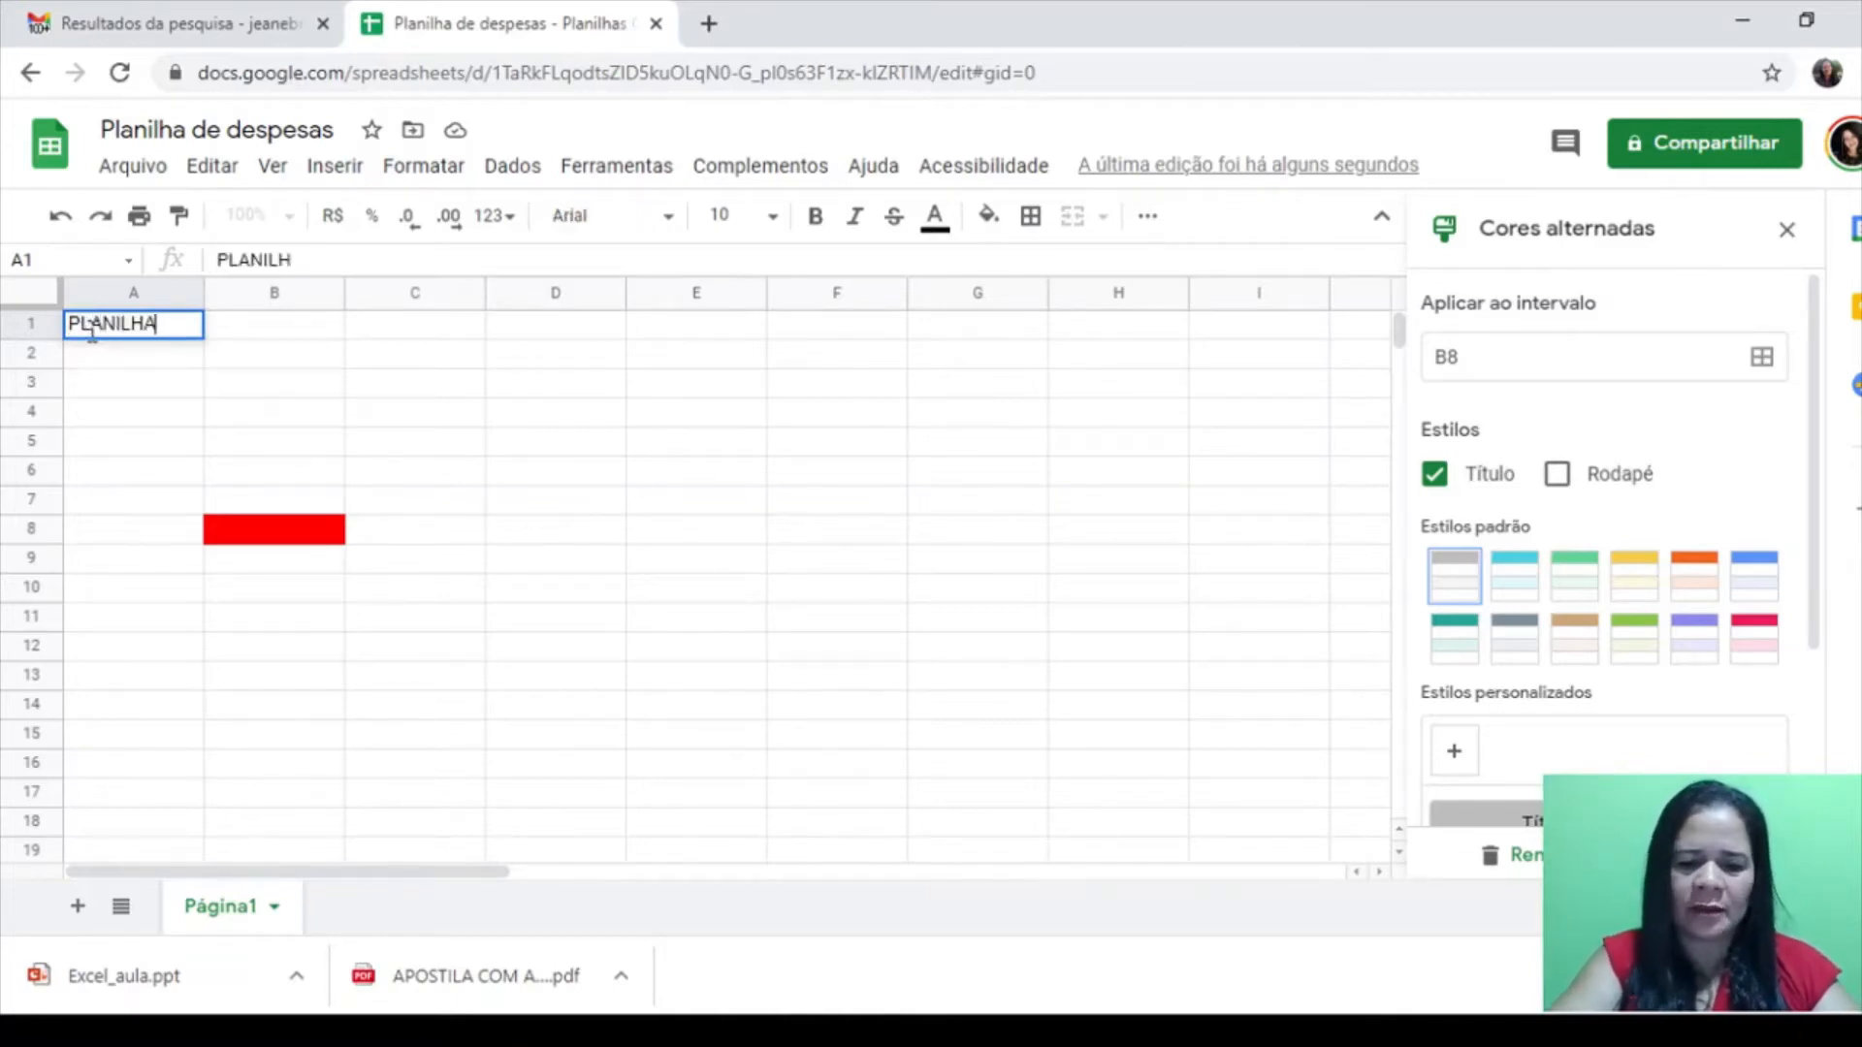
text(ESPESAS)
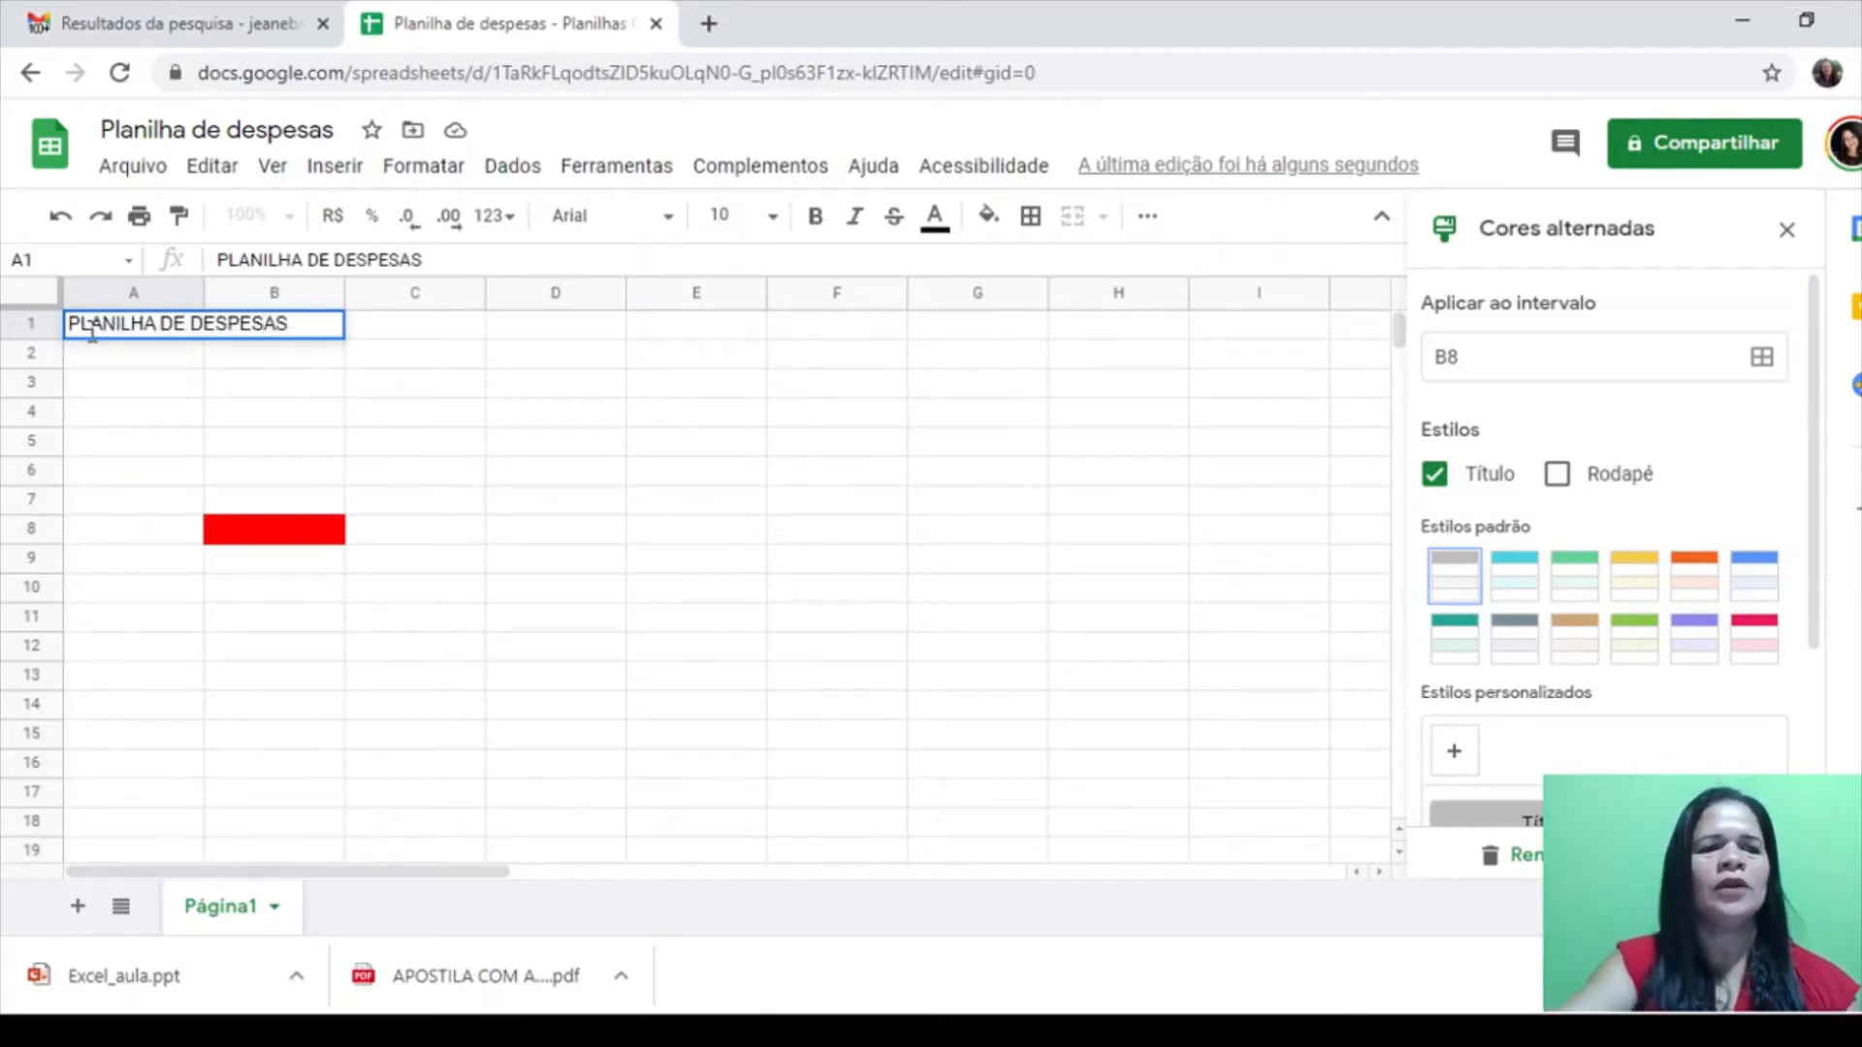
click(164, 423)
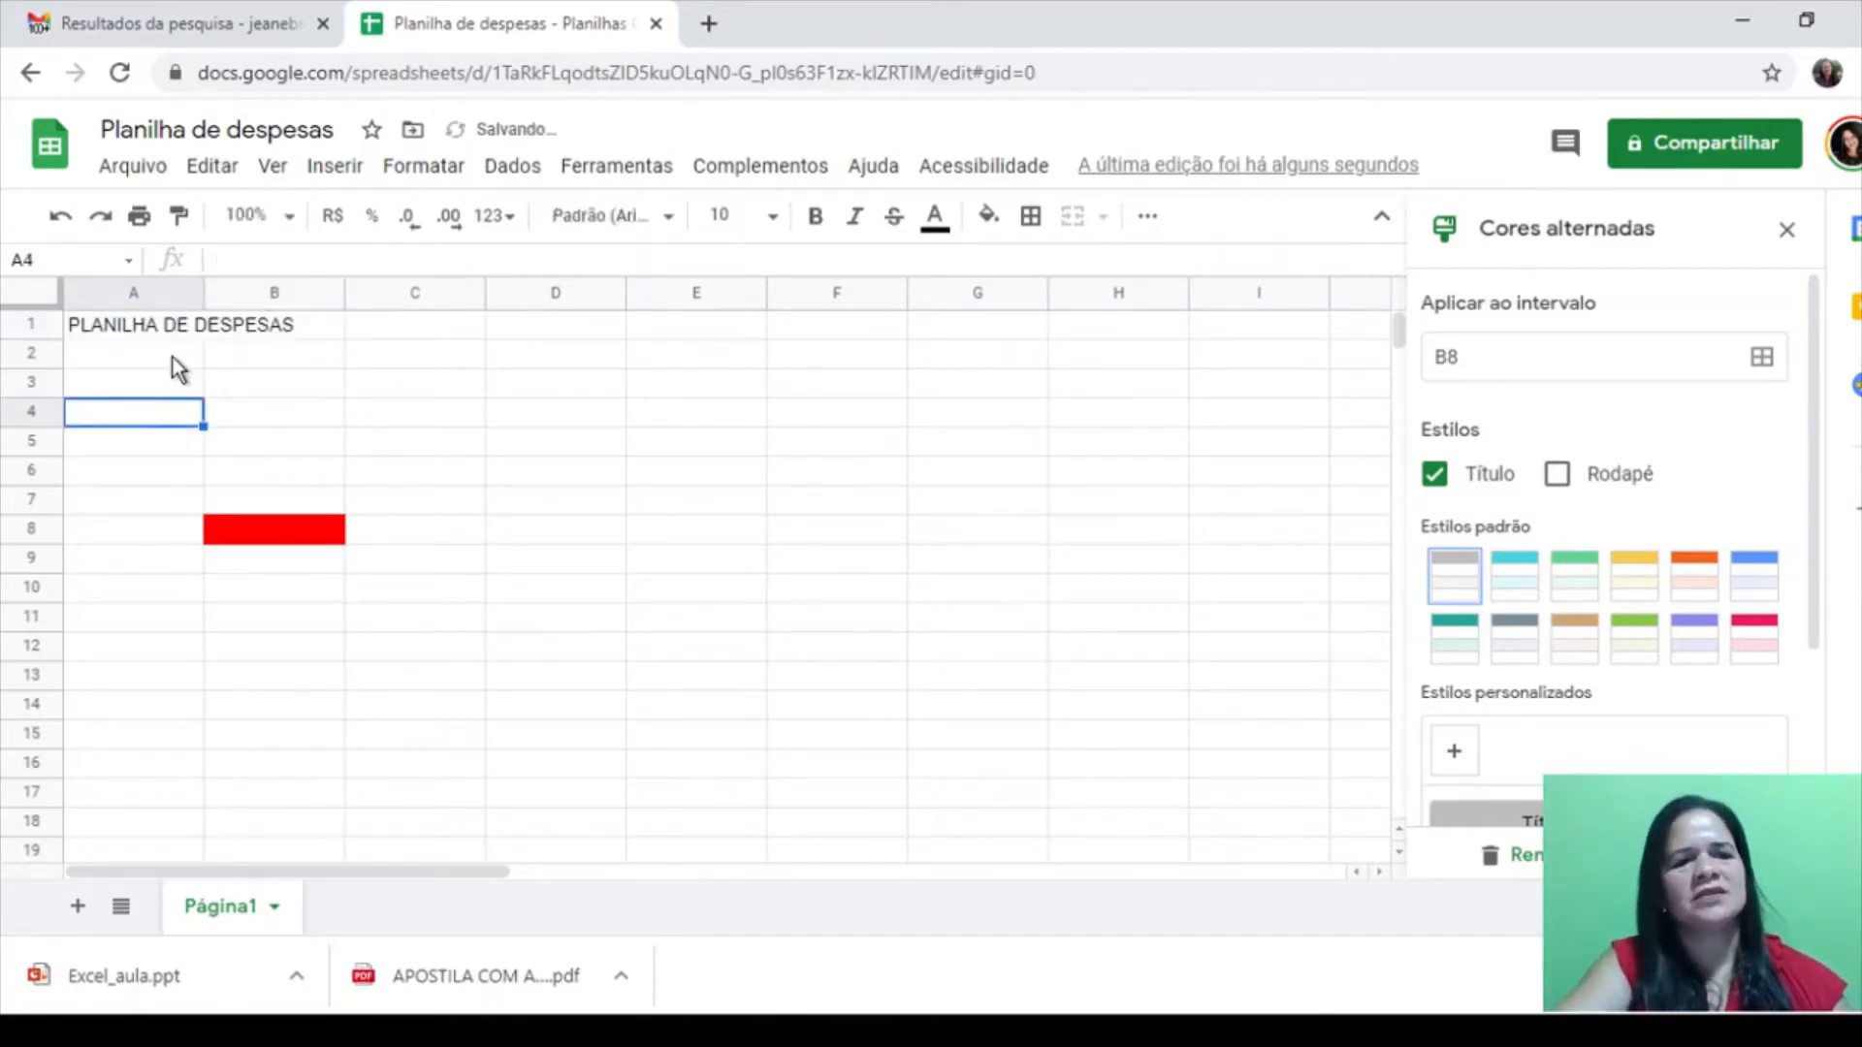
Format the title in cell A1 with font size 24 and the Abril Fatface font
click(134, 330)
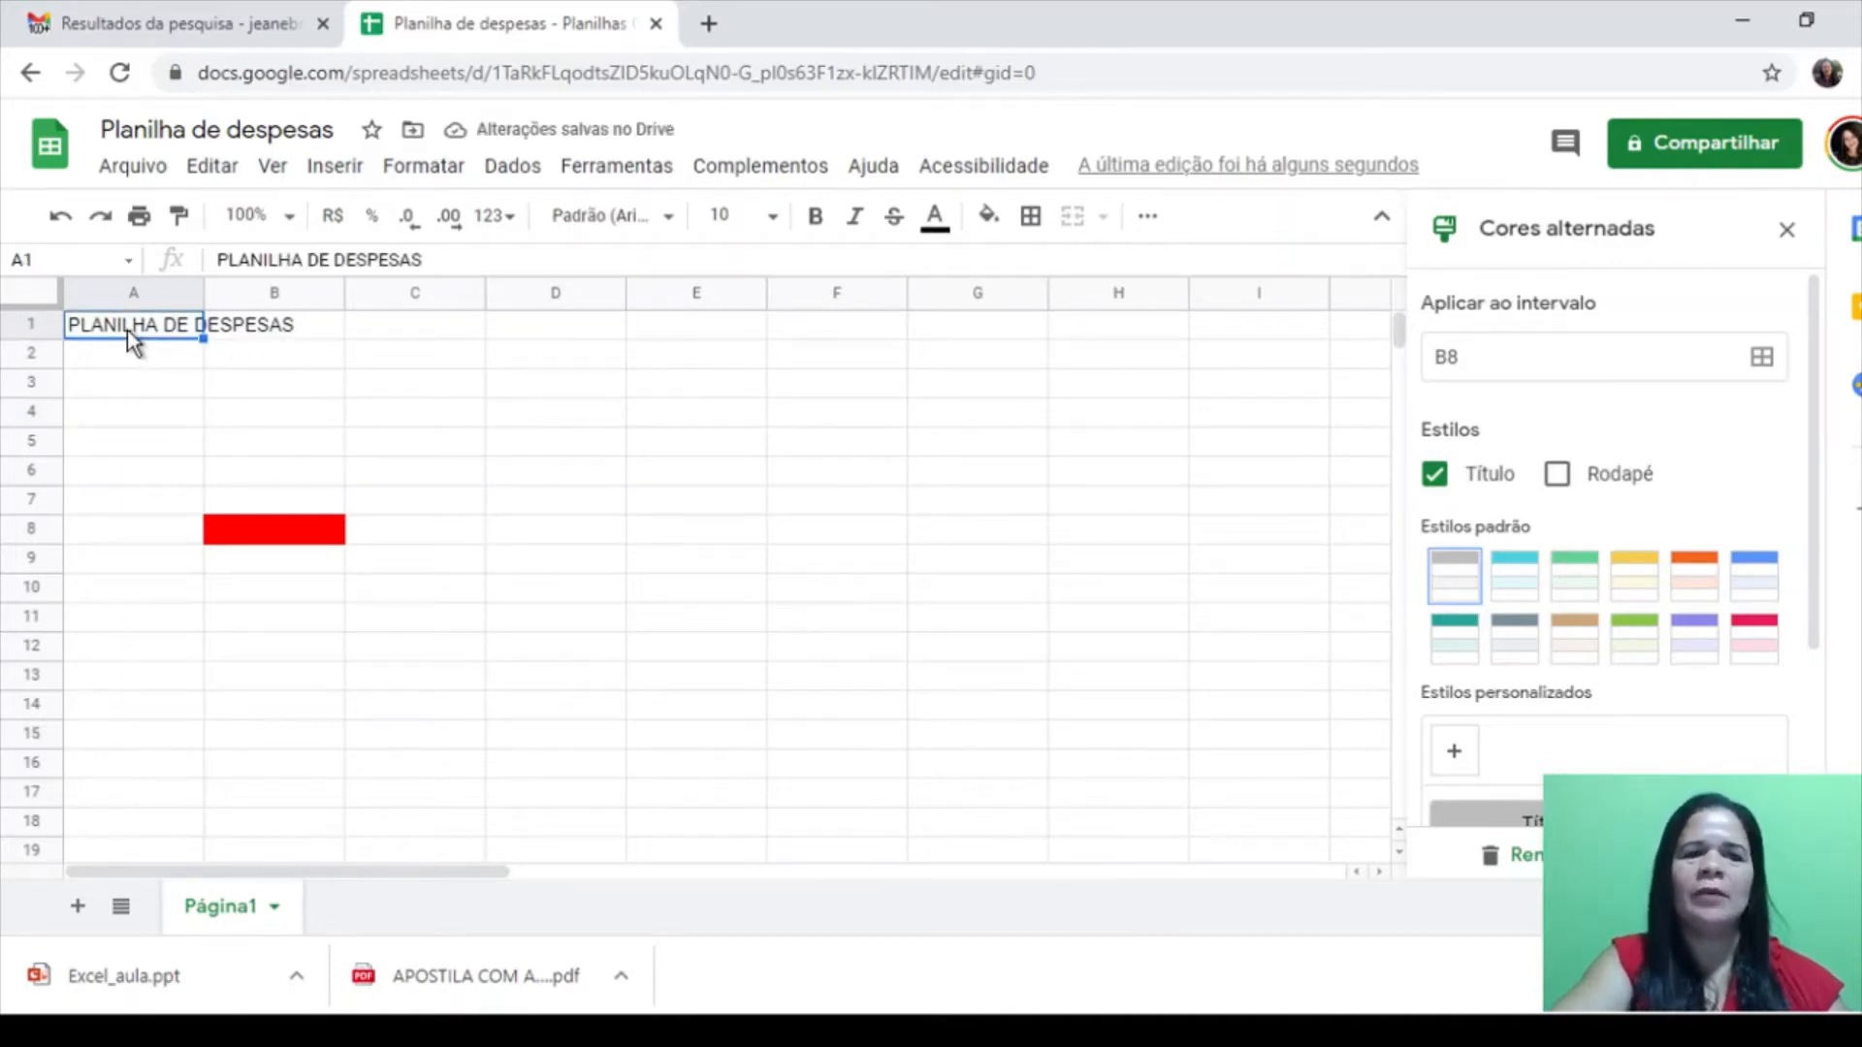
click(773, 219)
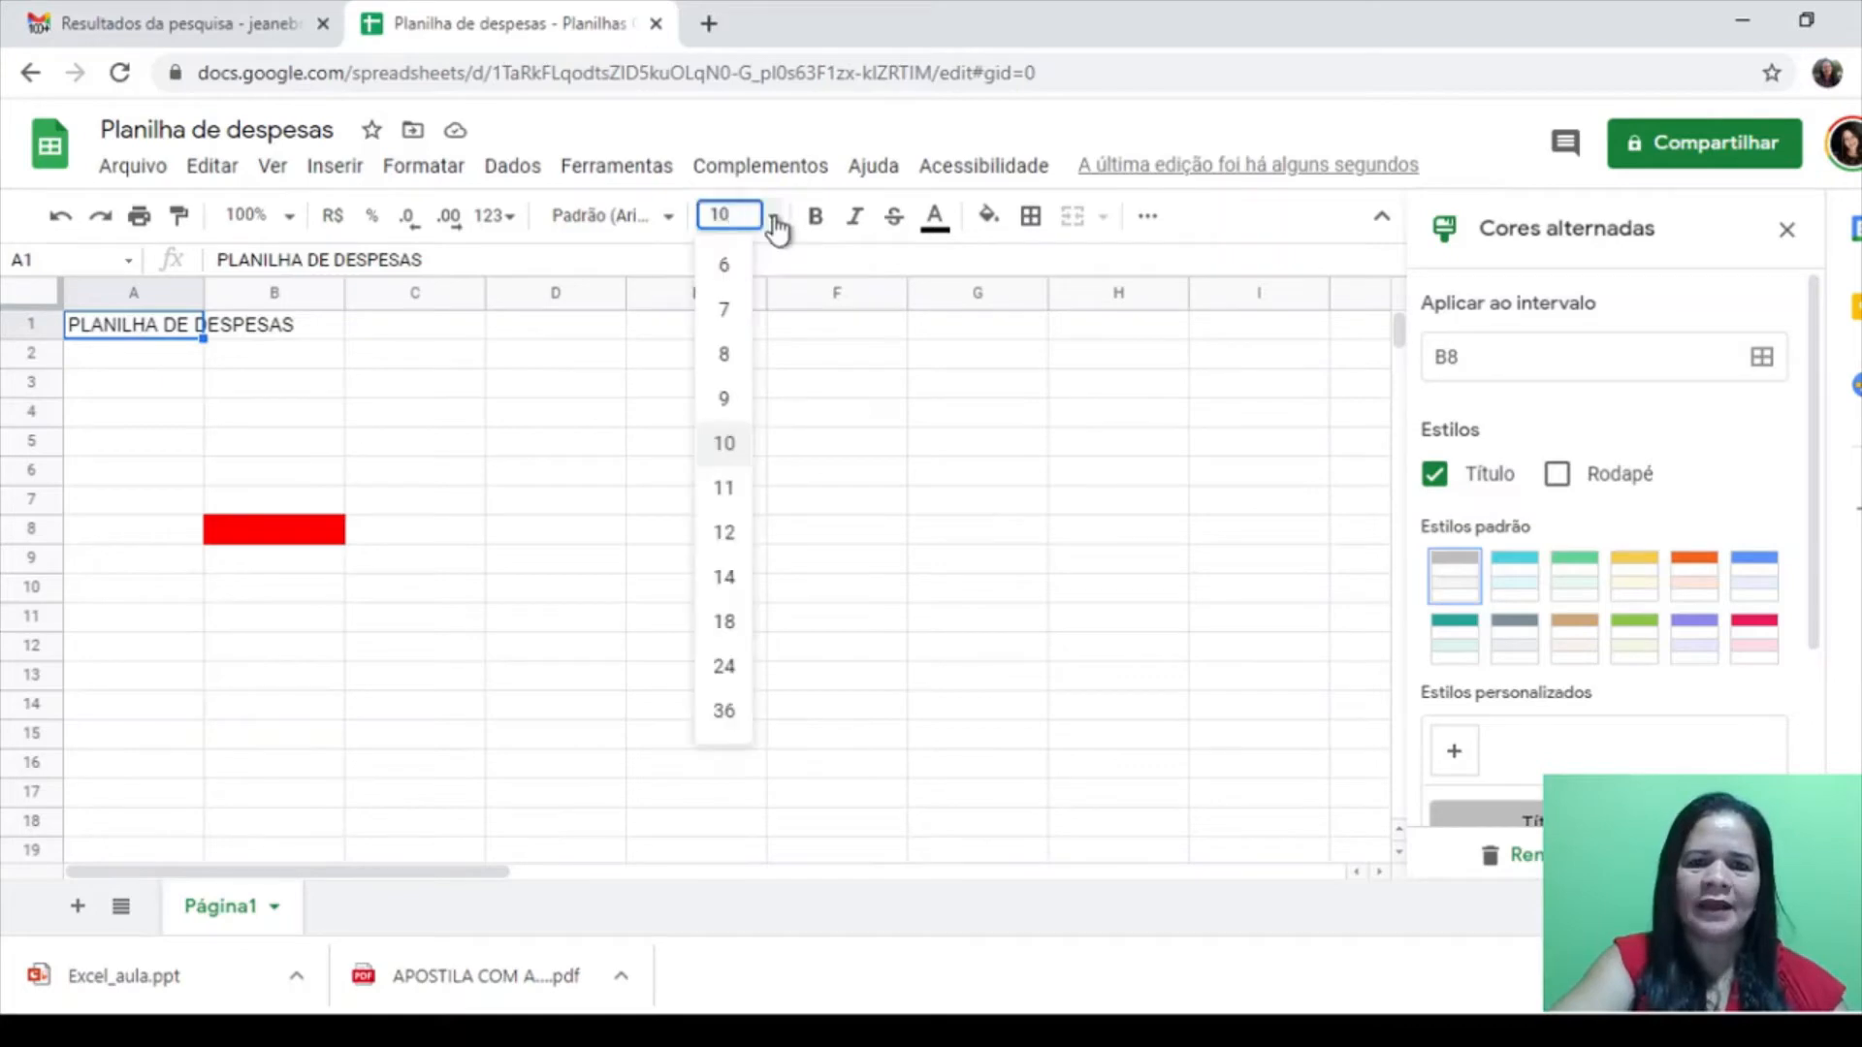
click(731, 665)
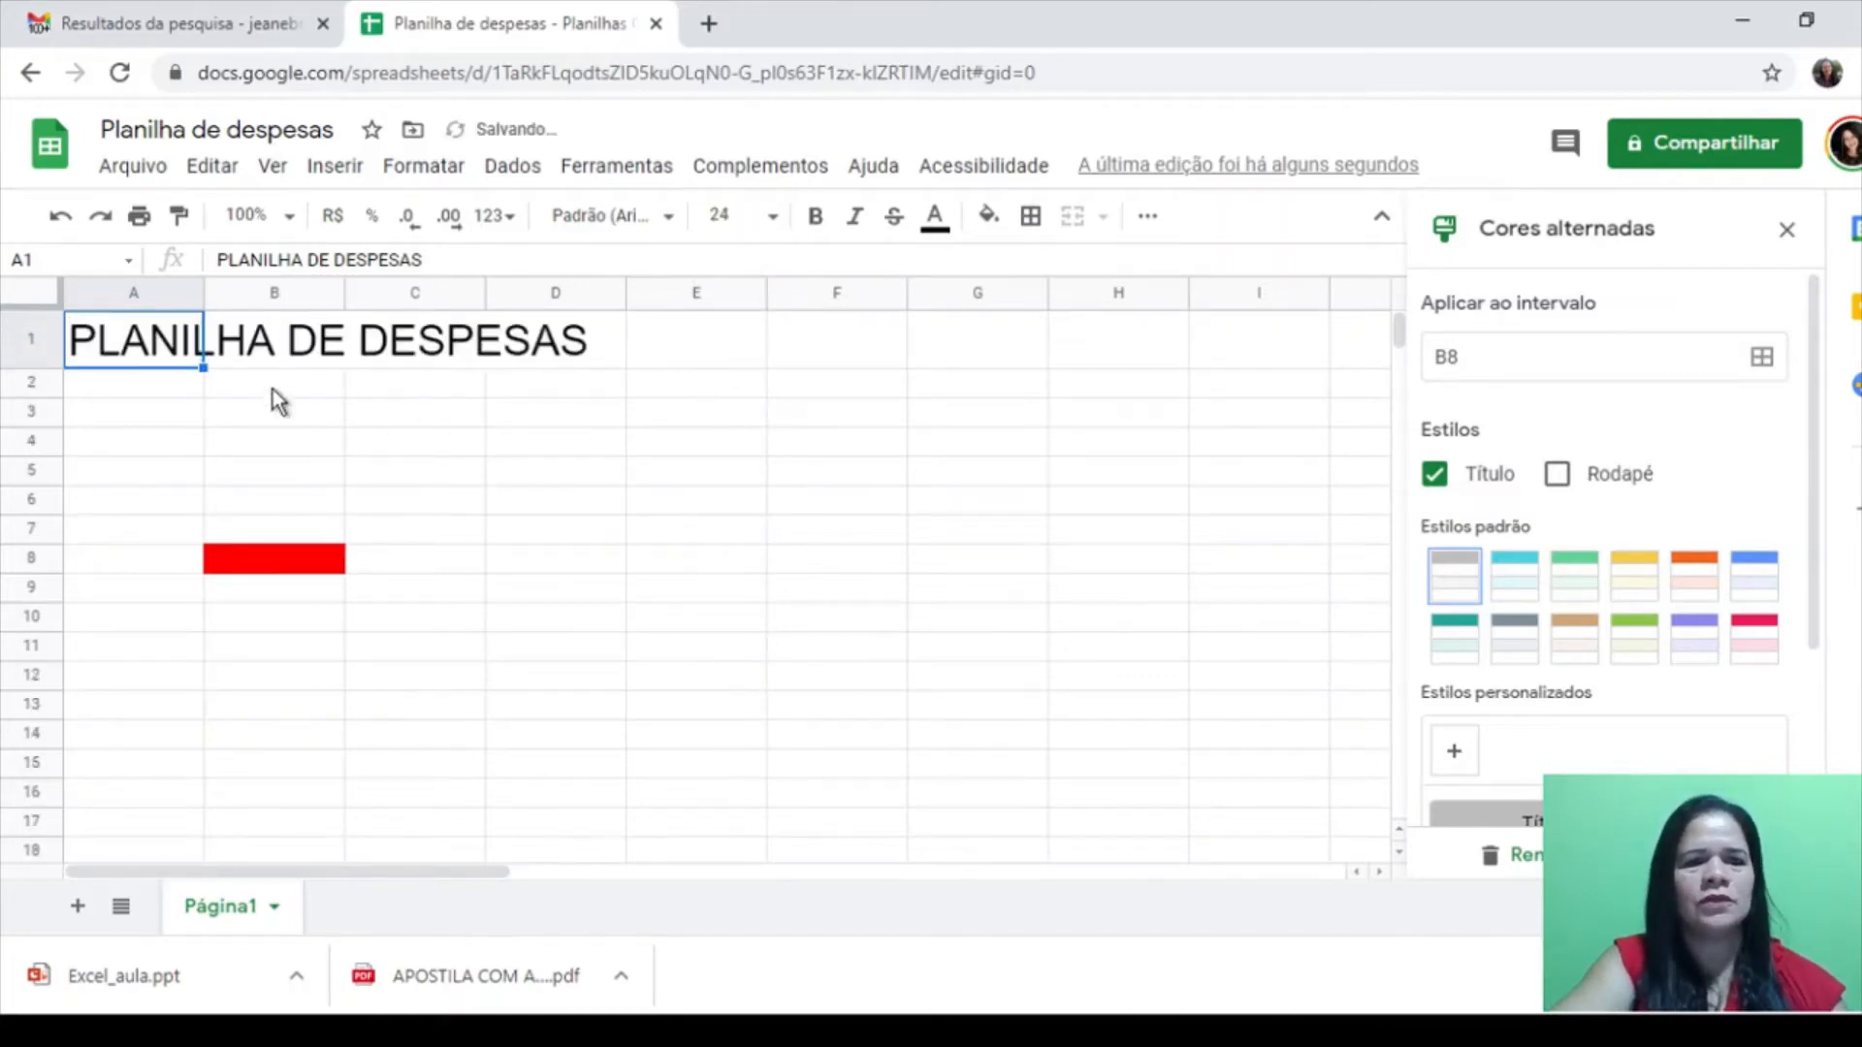
click(671, 221)
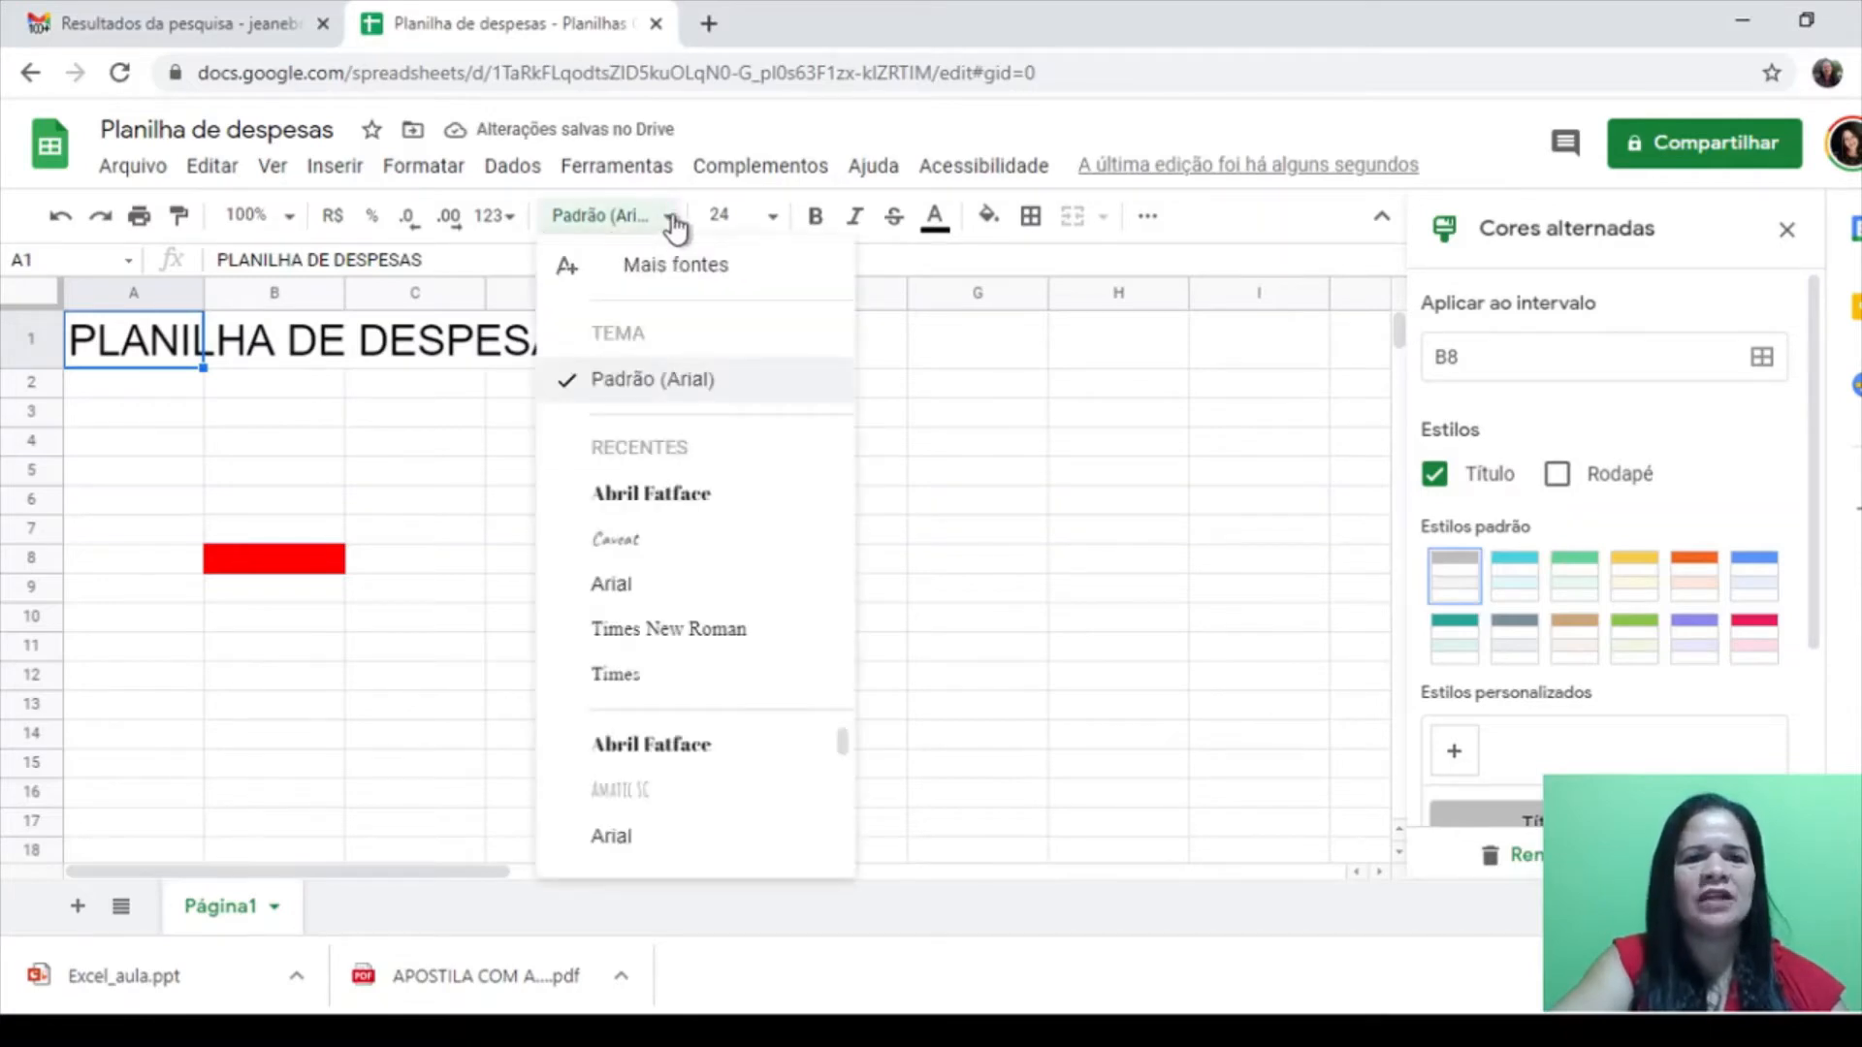
click(698, 496)
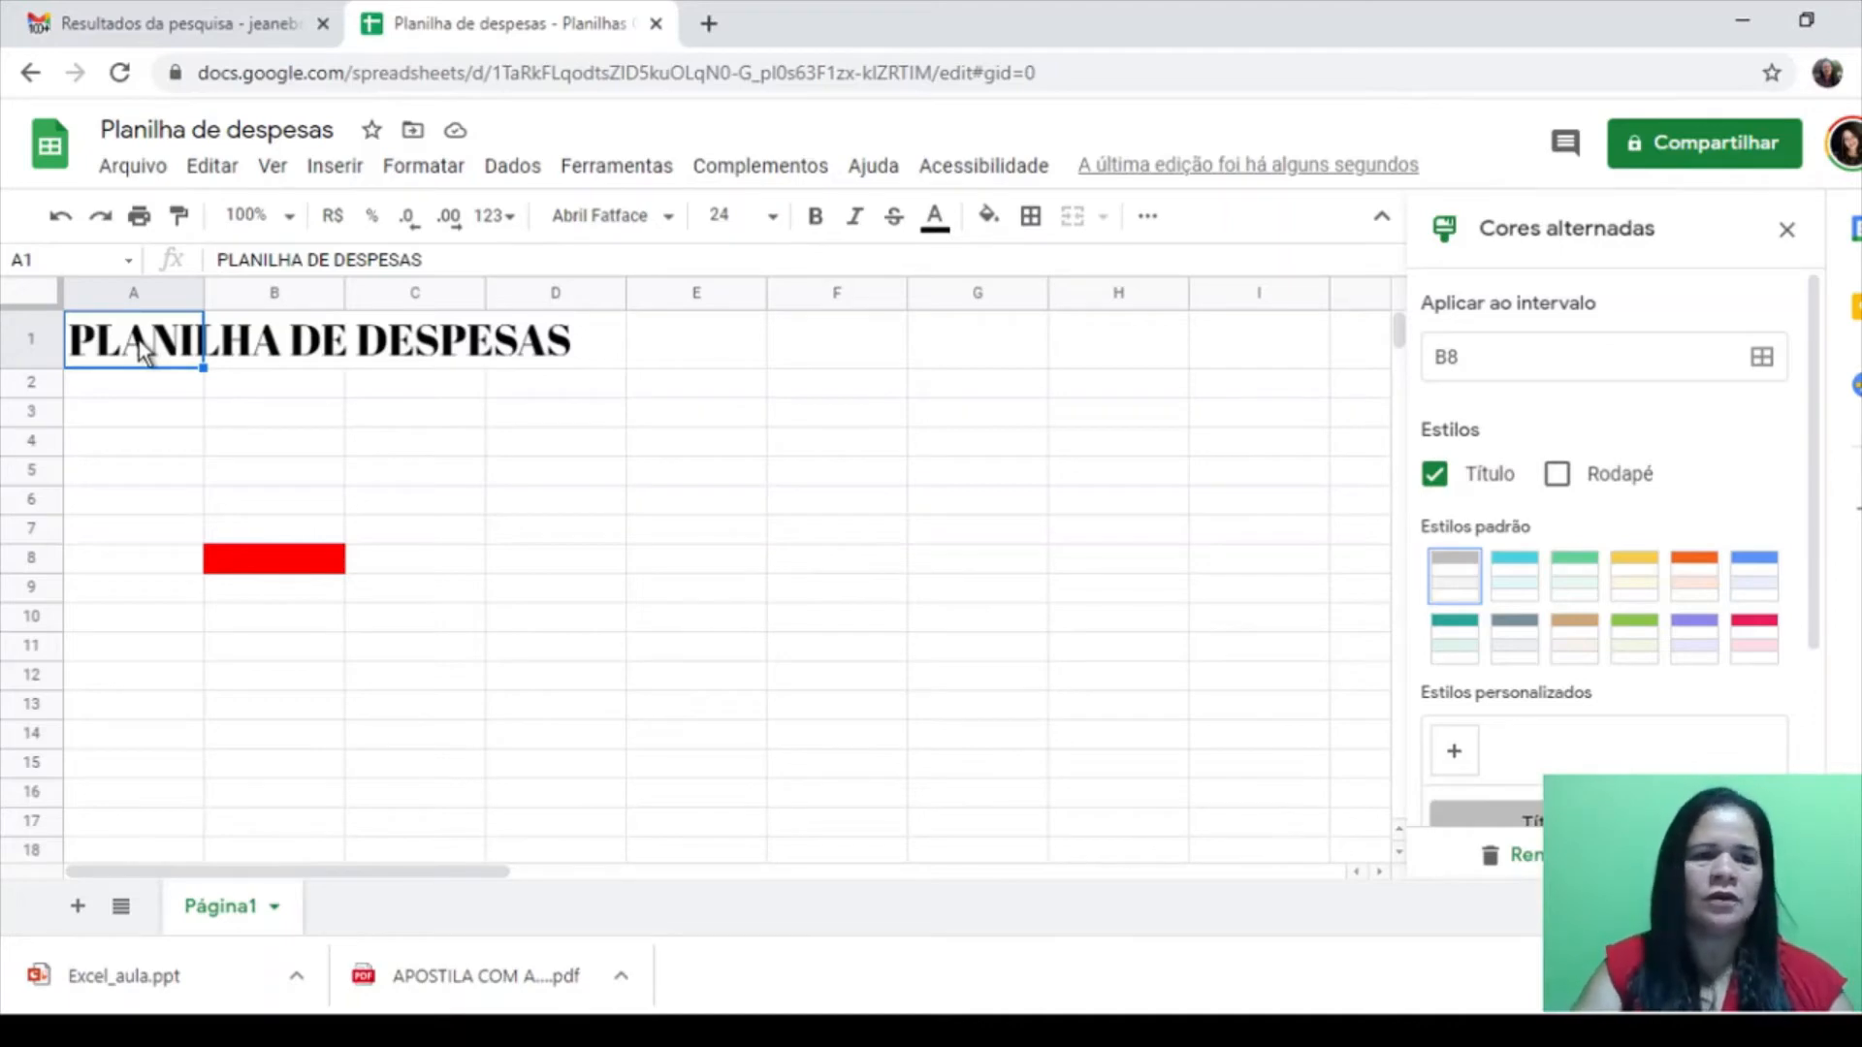
Merge cells A1 to D1 so the title occupies a single cell
key(shift+Right)
key(shift+Right)
key(shift+Right)
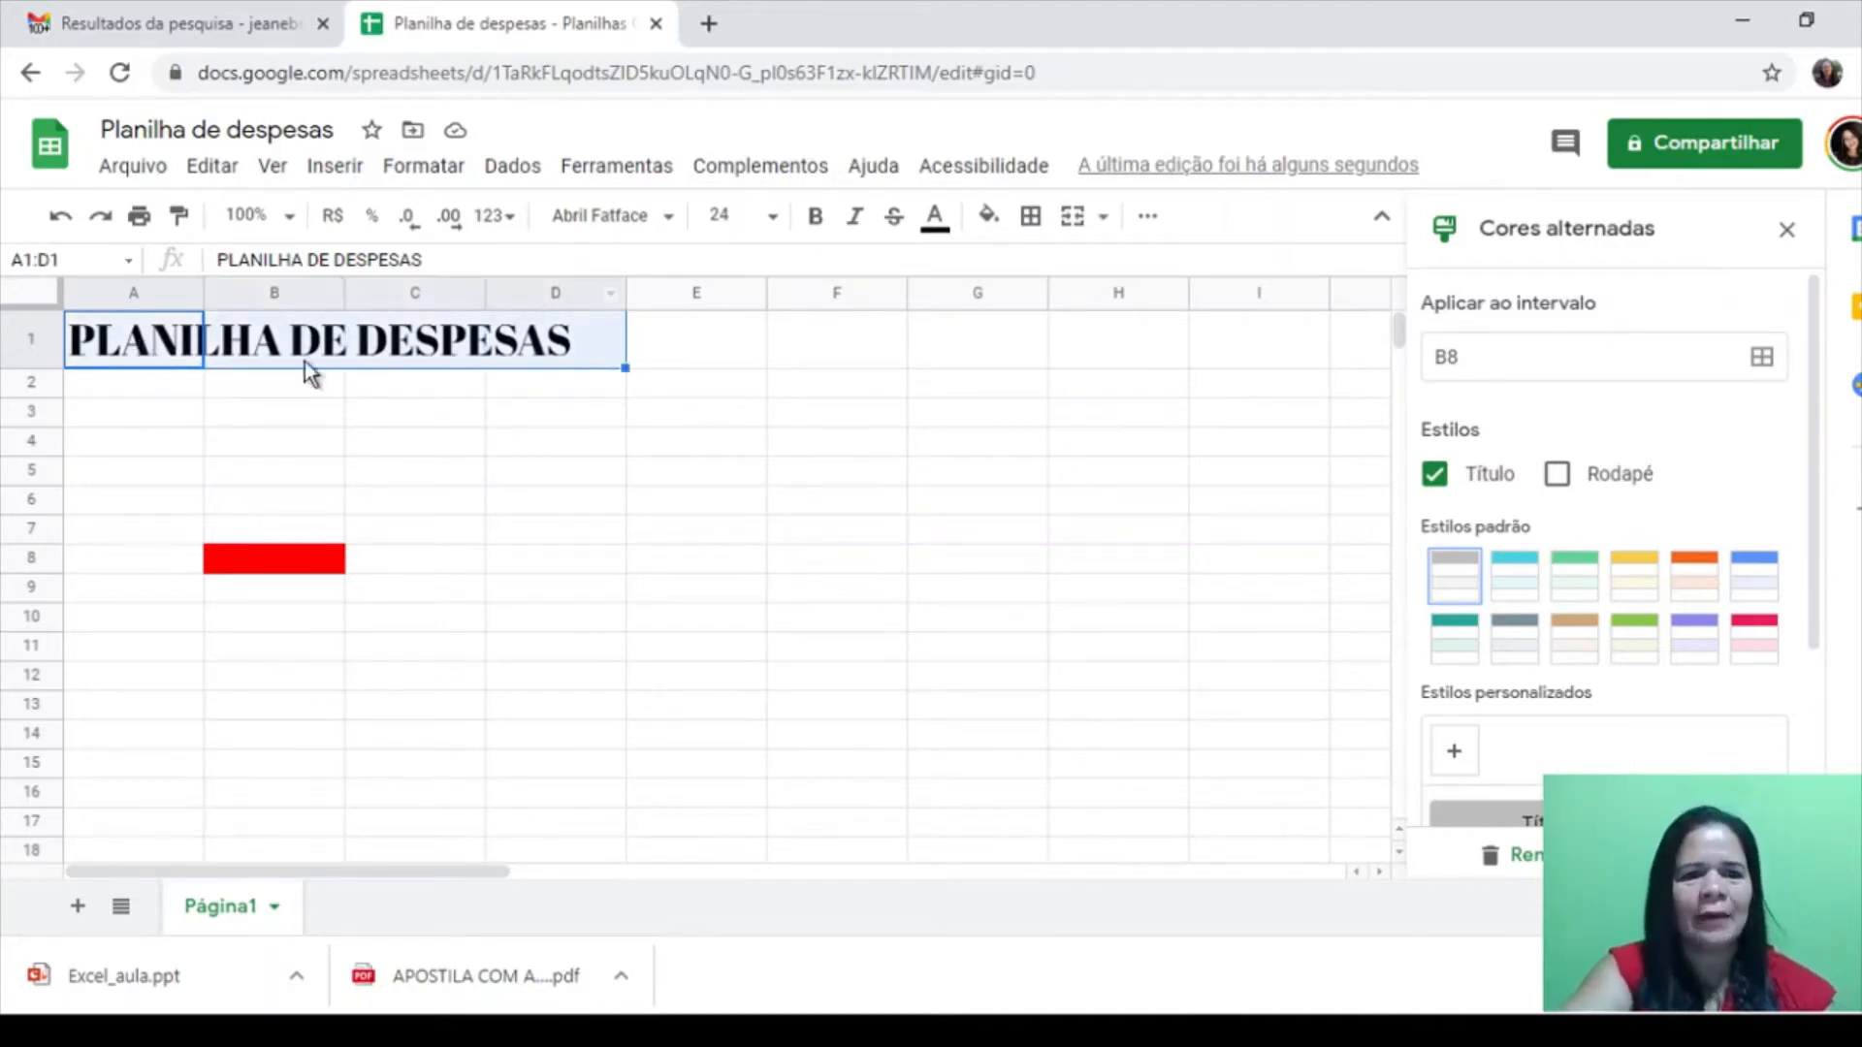
click(1074, 221)
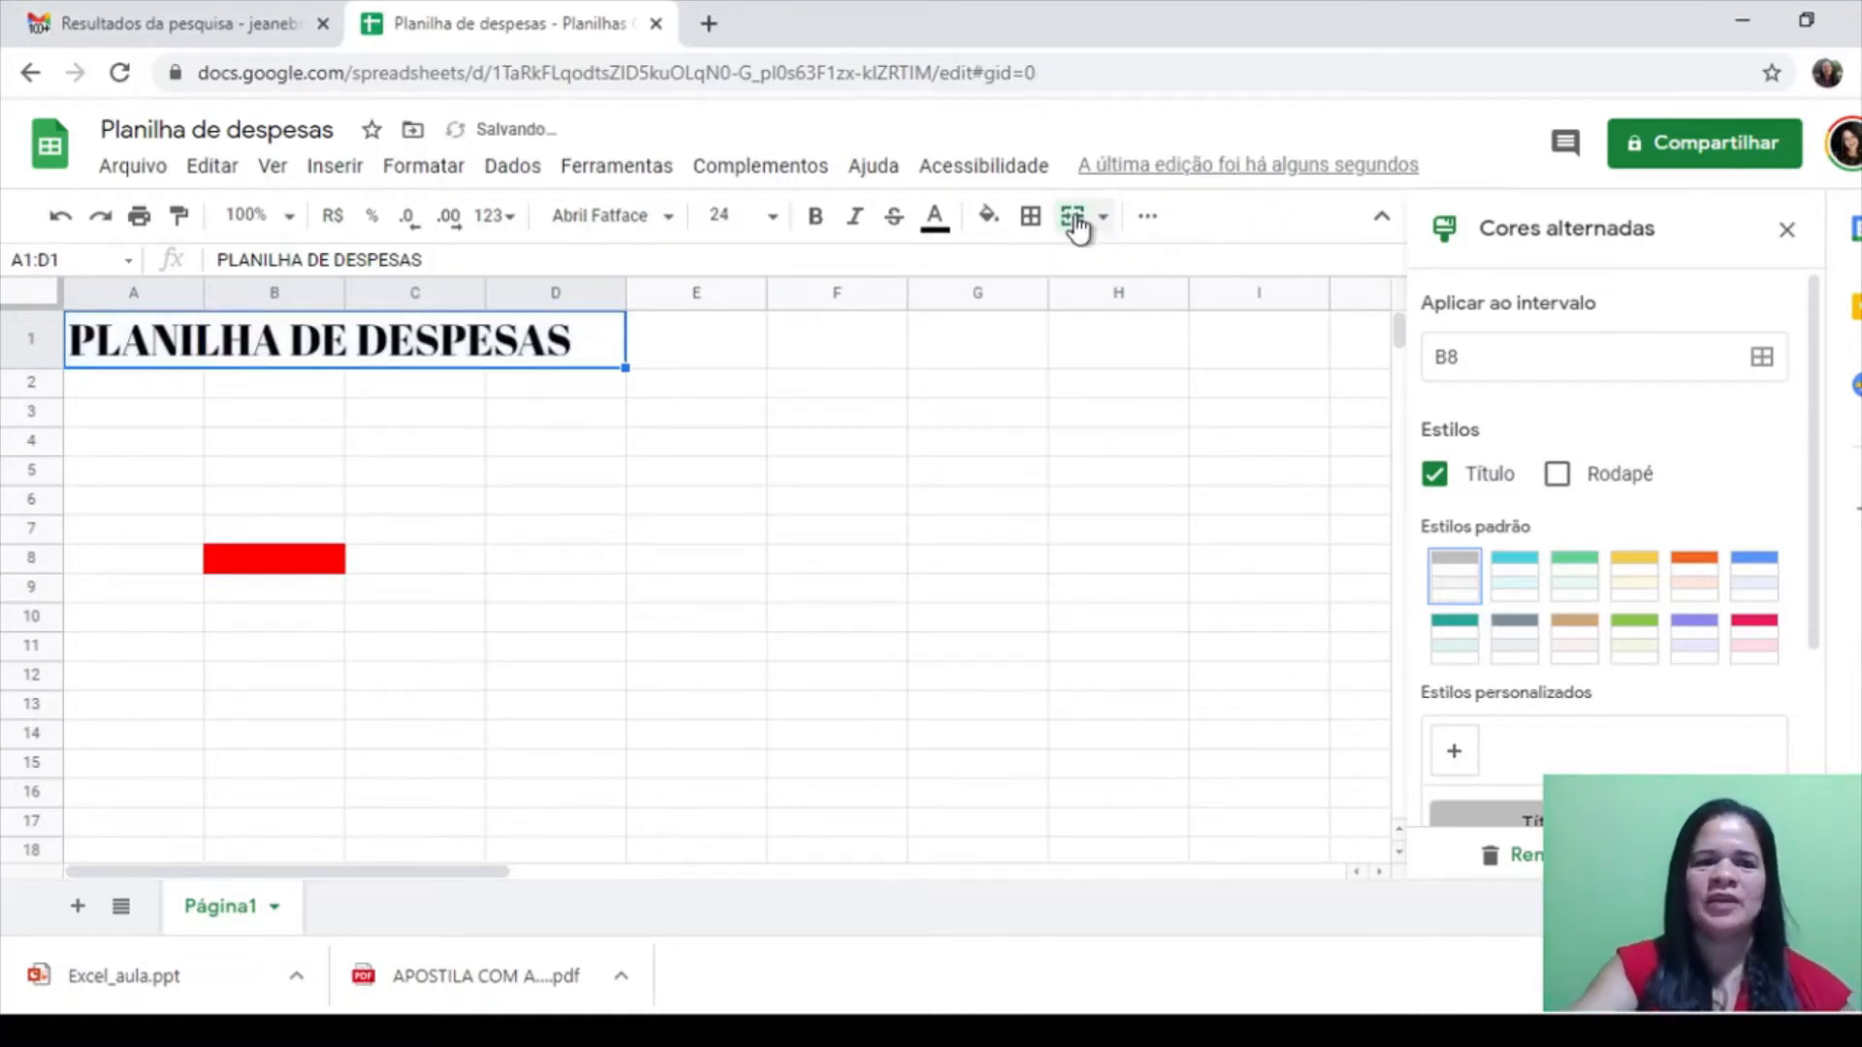
Fill the background of the merged title cell A1:D1 with light red
click(988, 217)
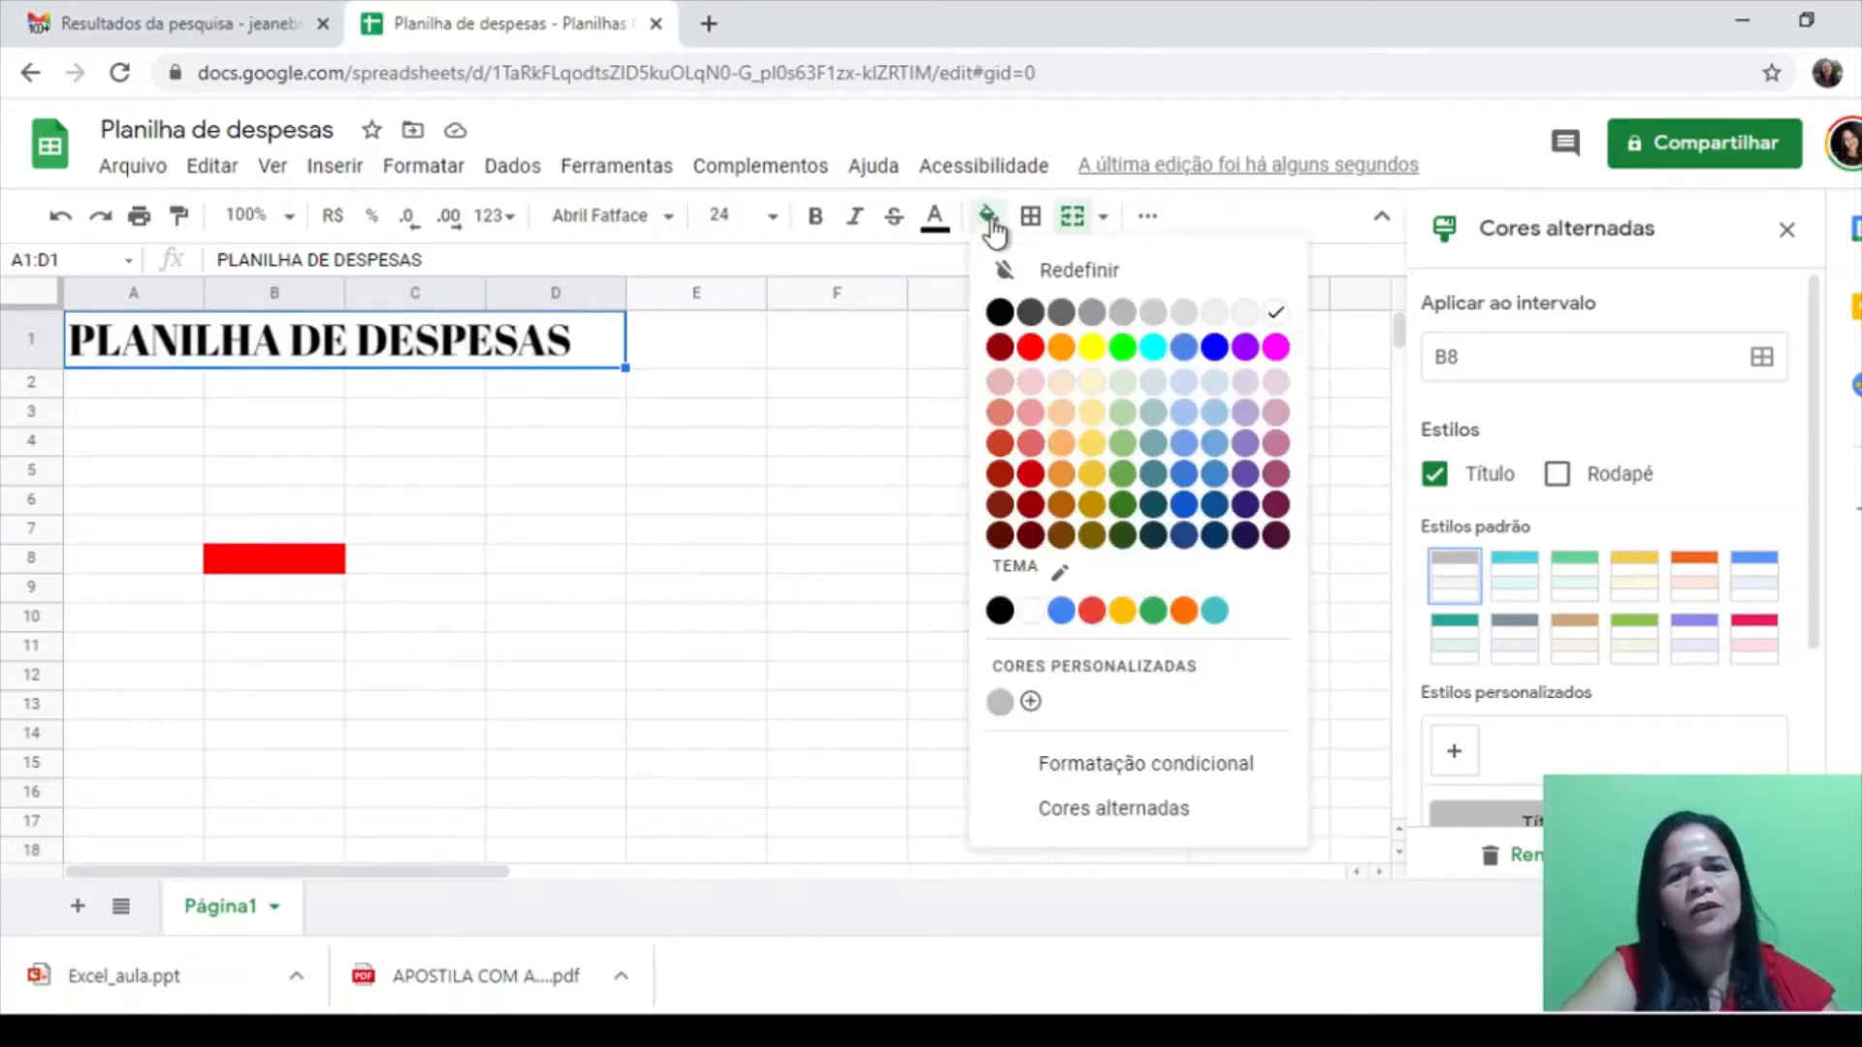
click(1031, 411)
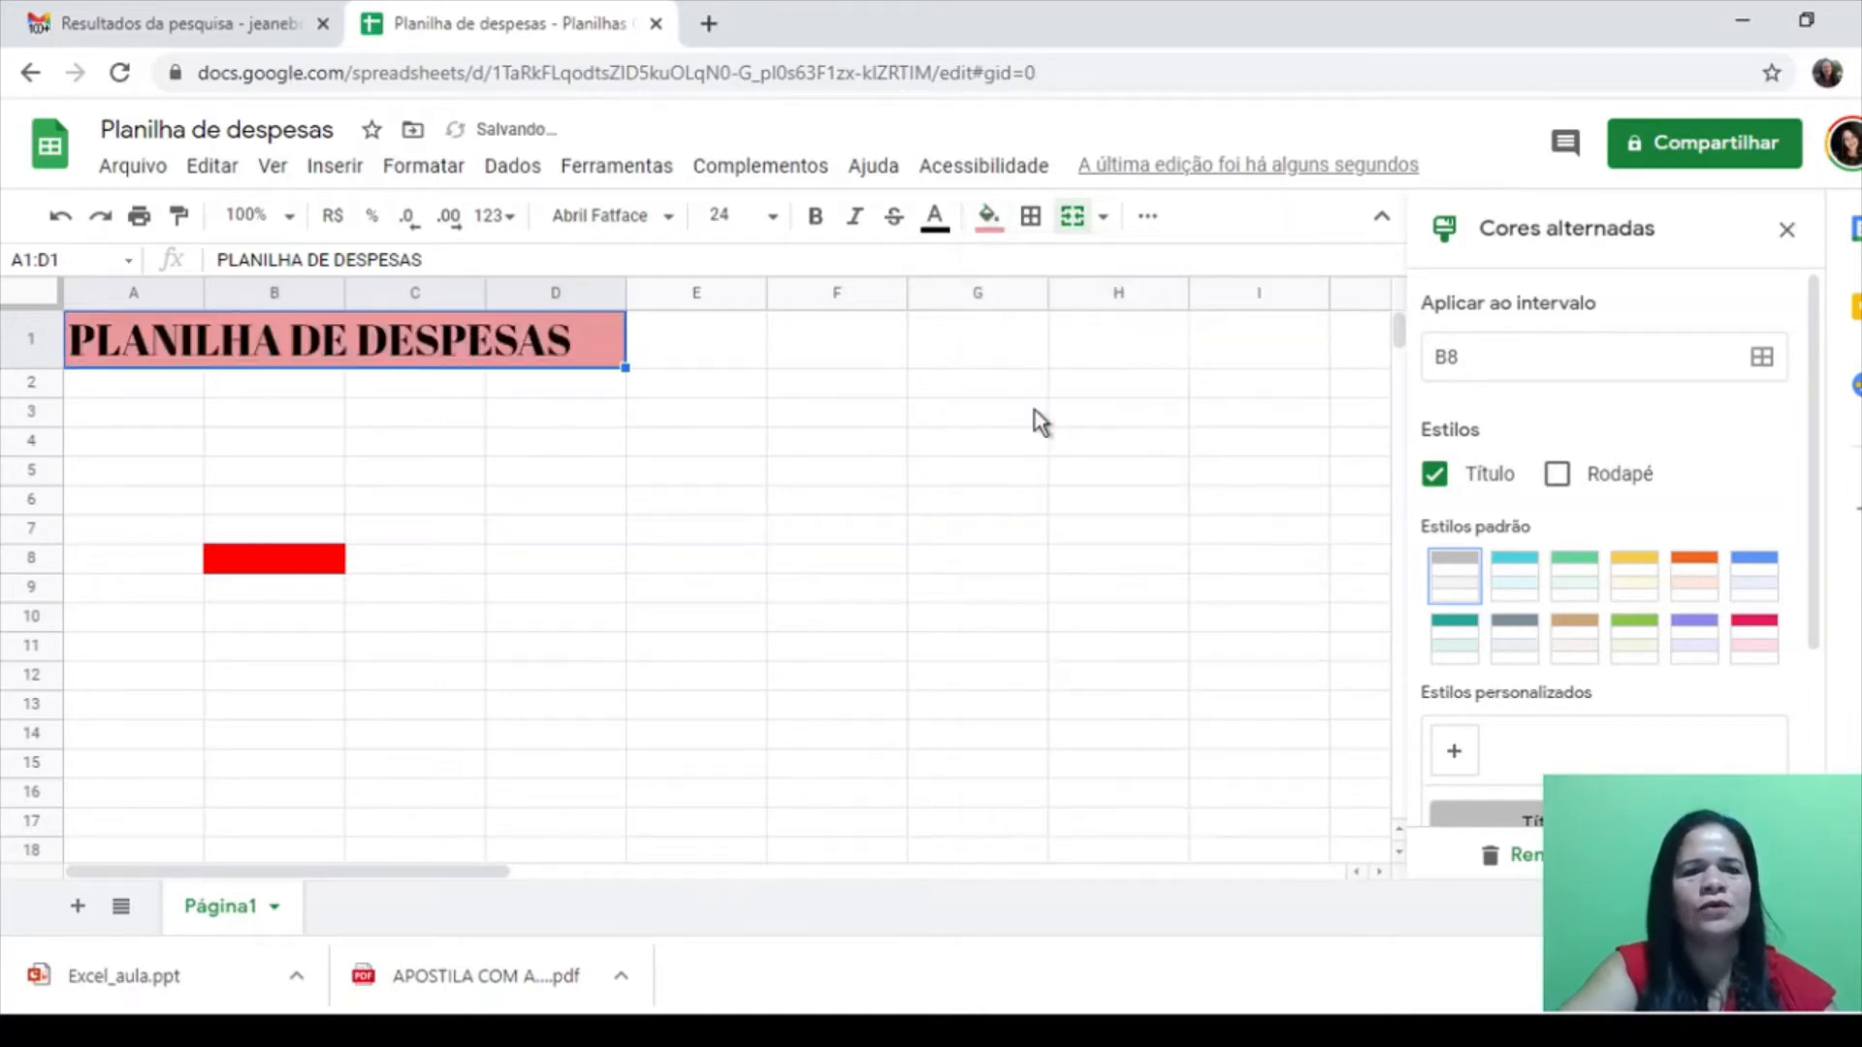
click(702, 512)
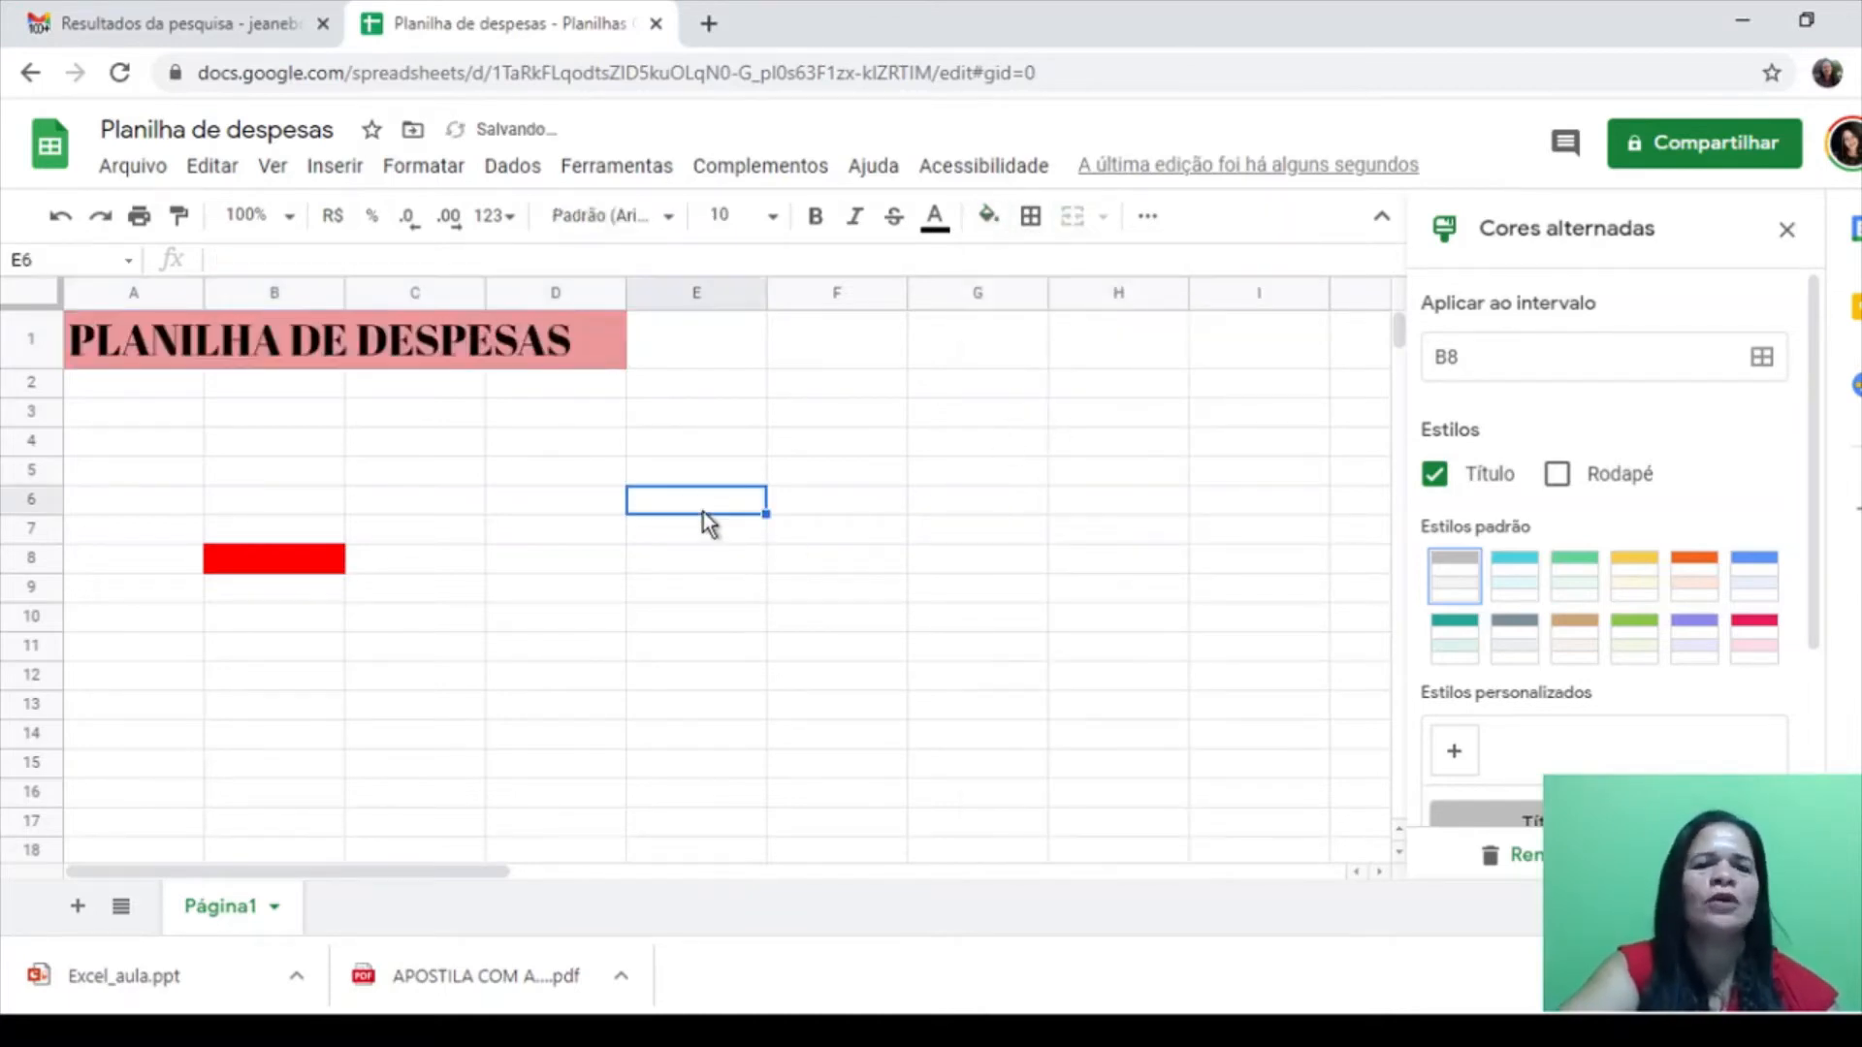
Delete row 8, which holds the leftover red cell
click(243, 565)
right_click(29, 557)
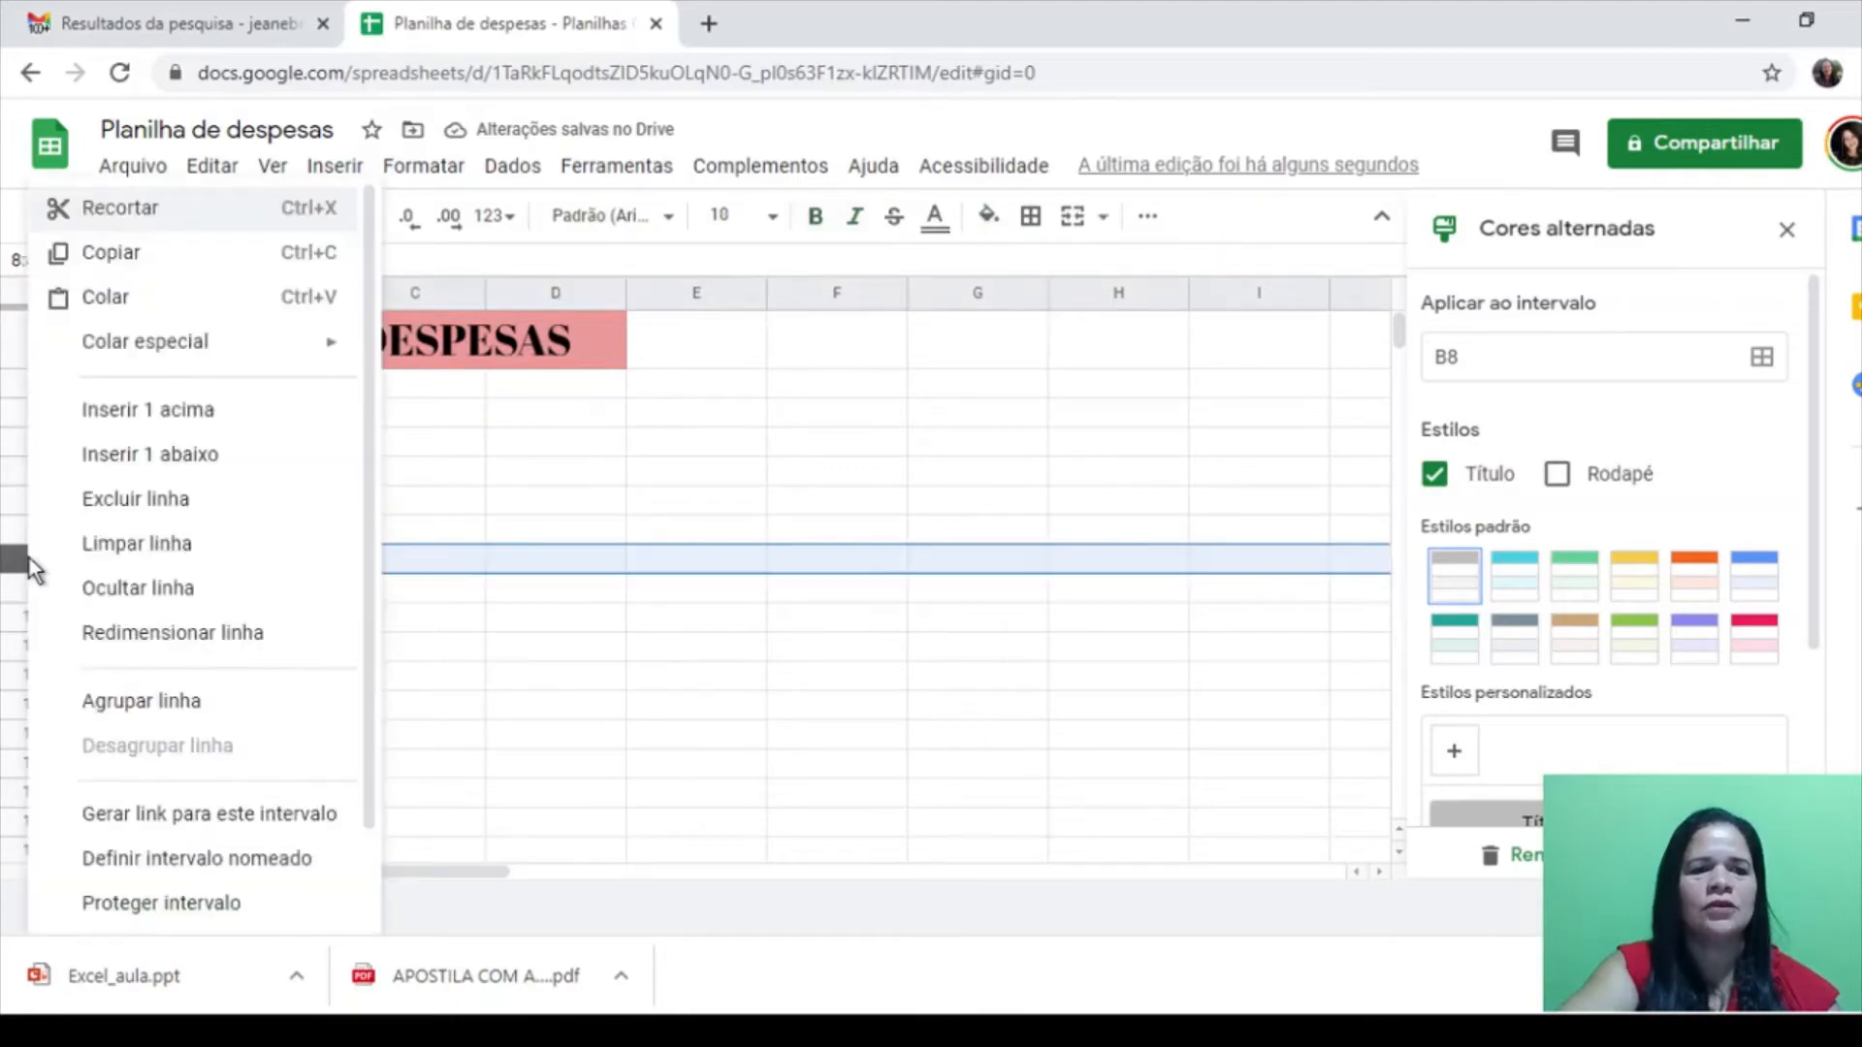
click(135, 505)
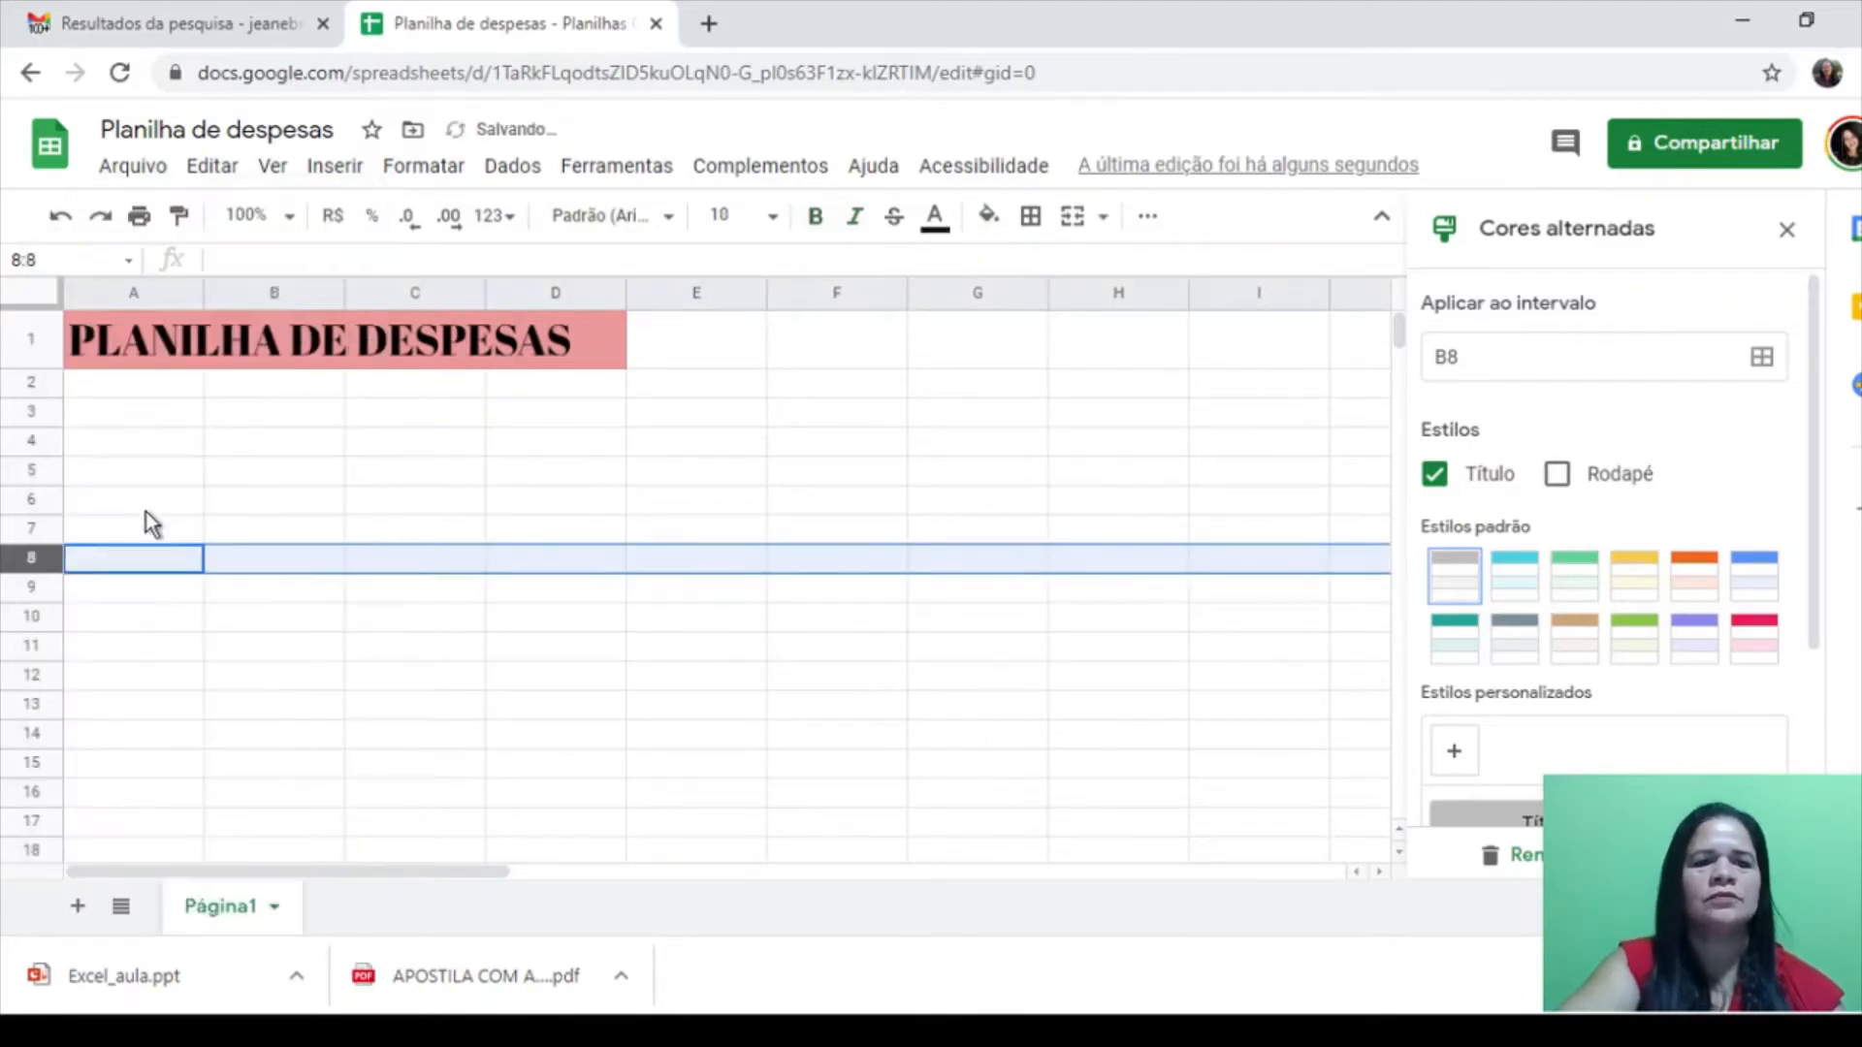
Enter the expense names Condomíno, Energia and Água in cells A3 to A5
click(105, 388)
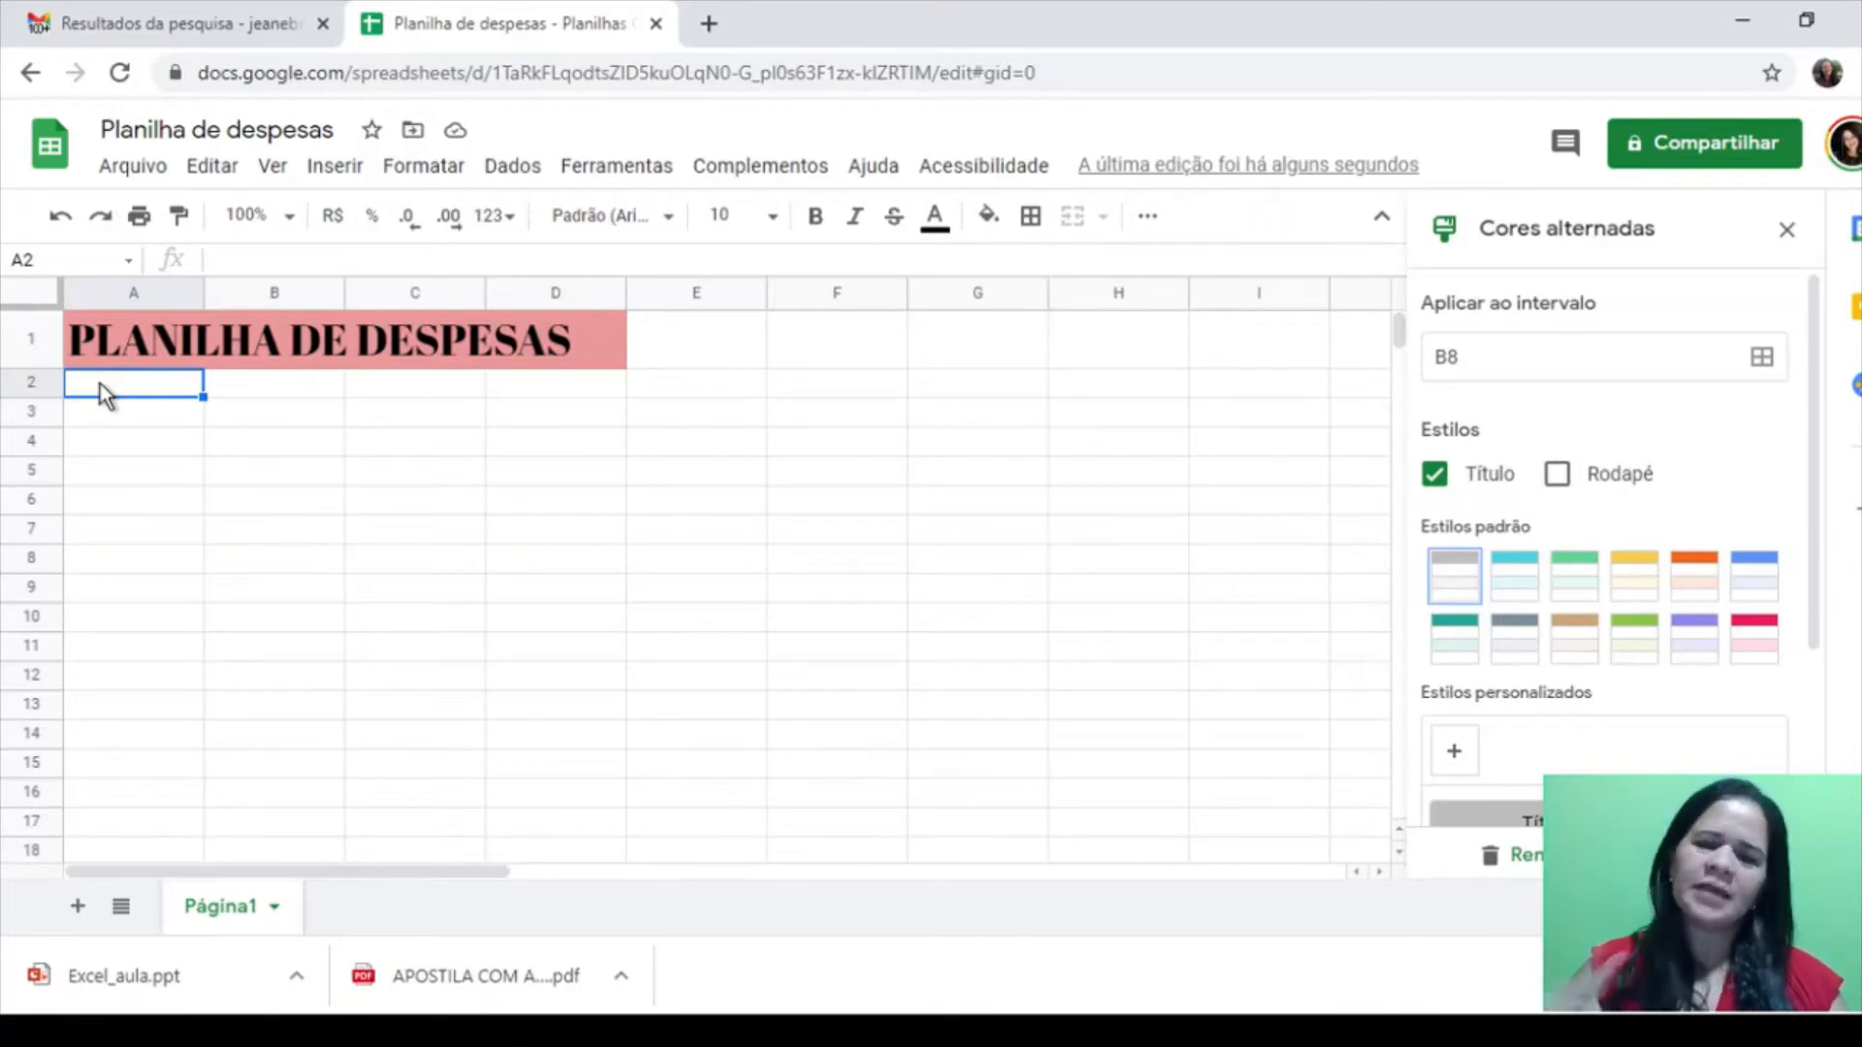
key(Down)
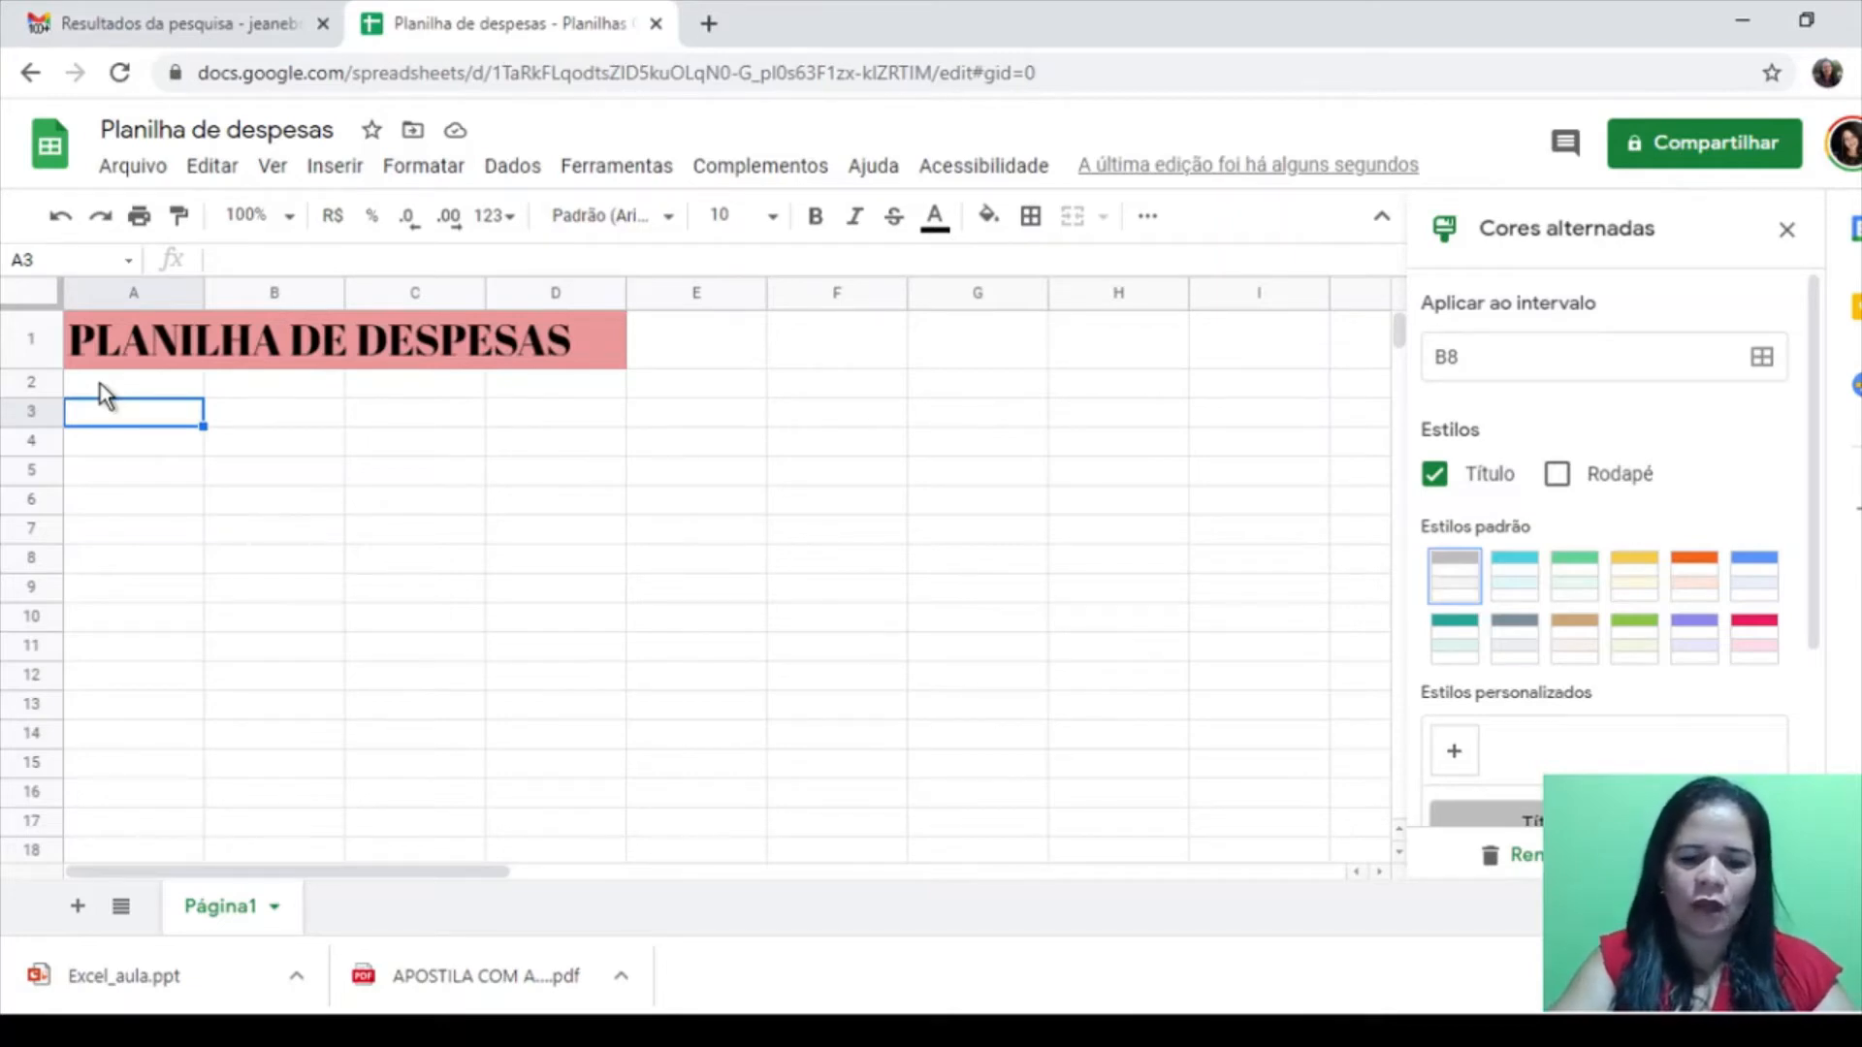
text(Con)
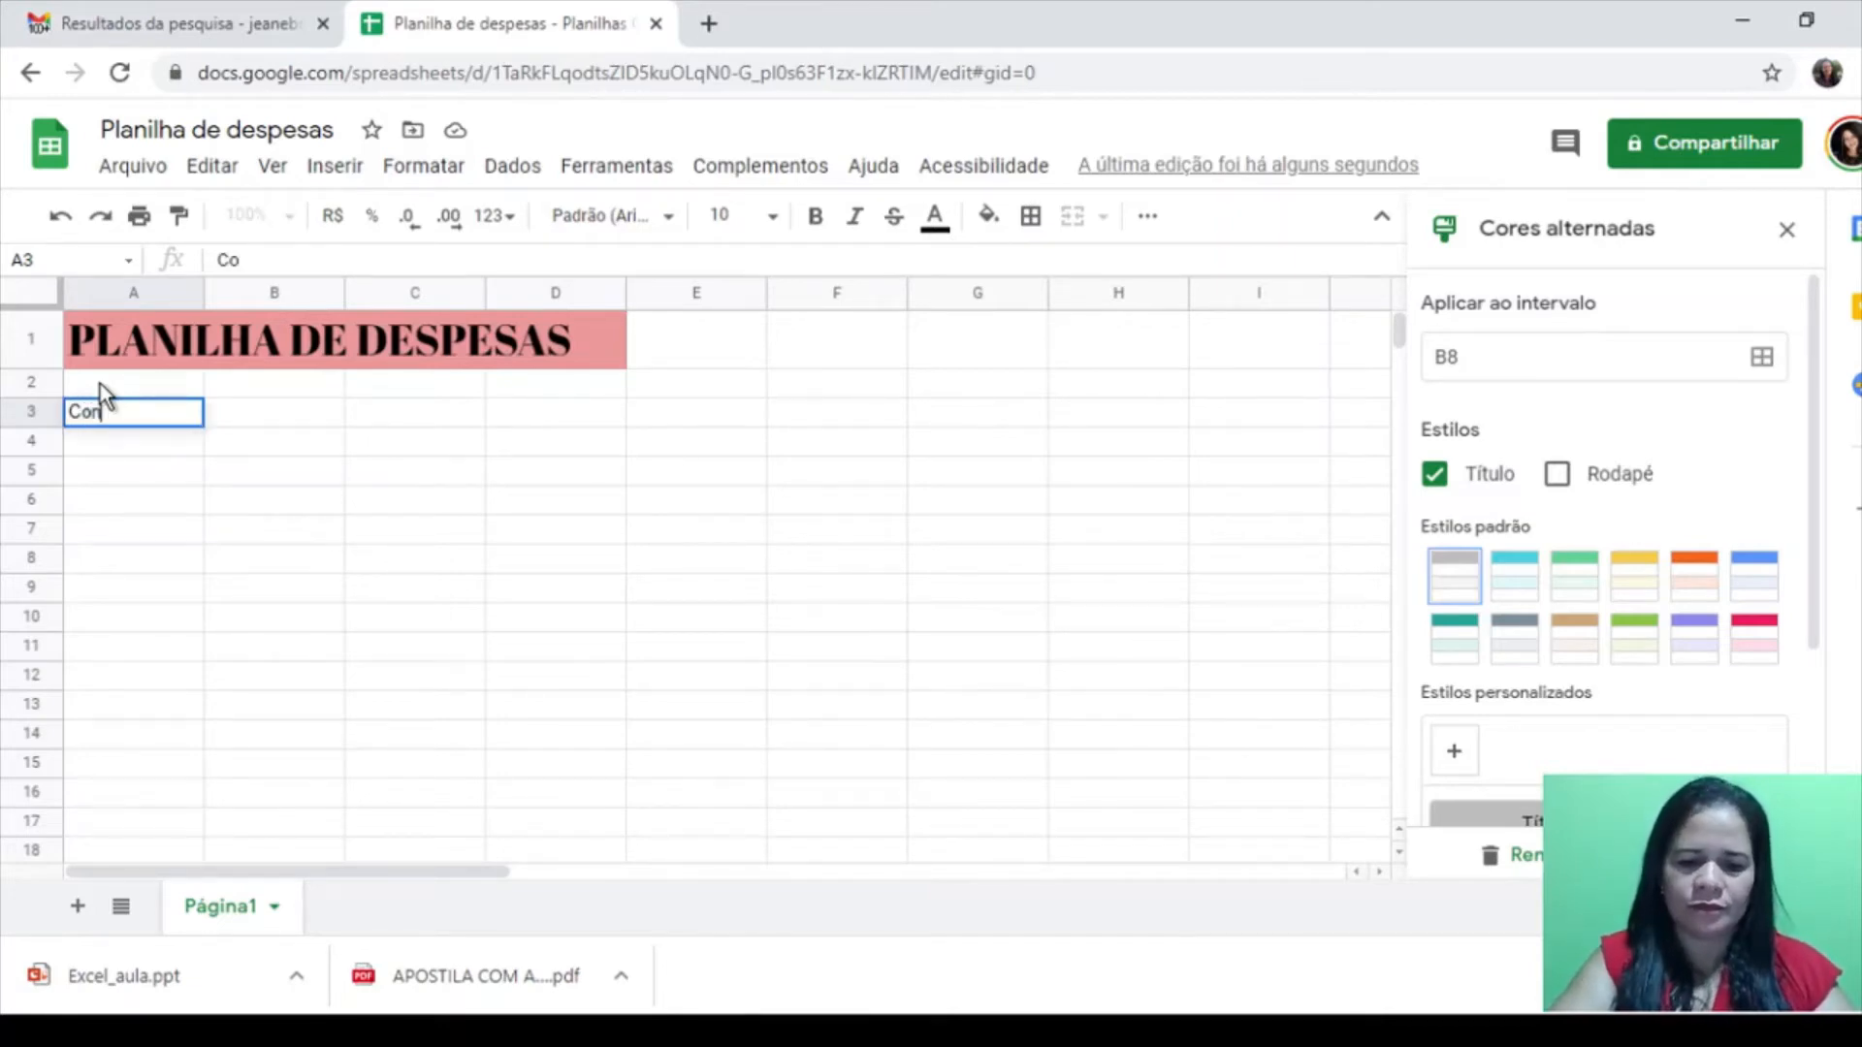
text(domínomino)
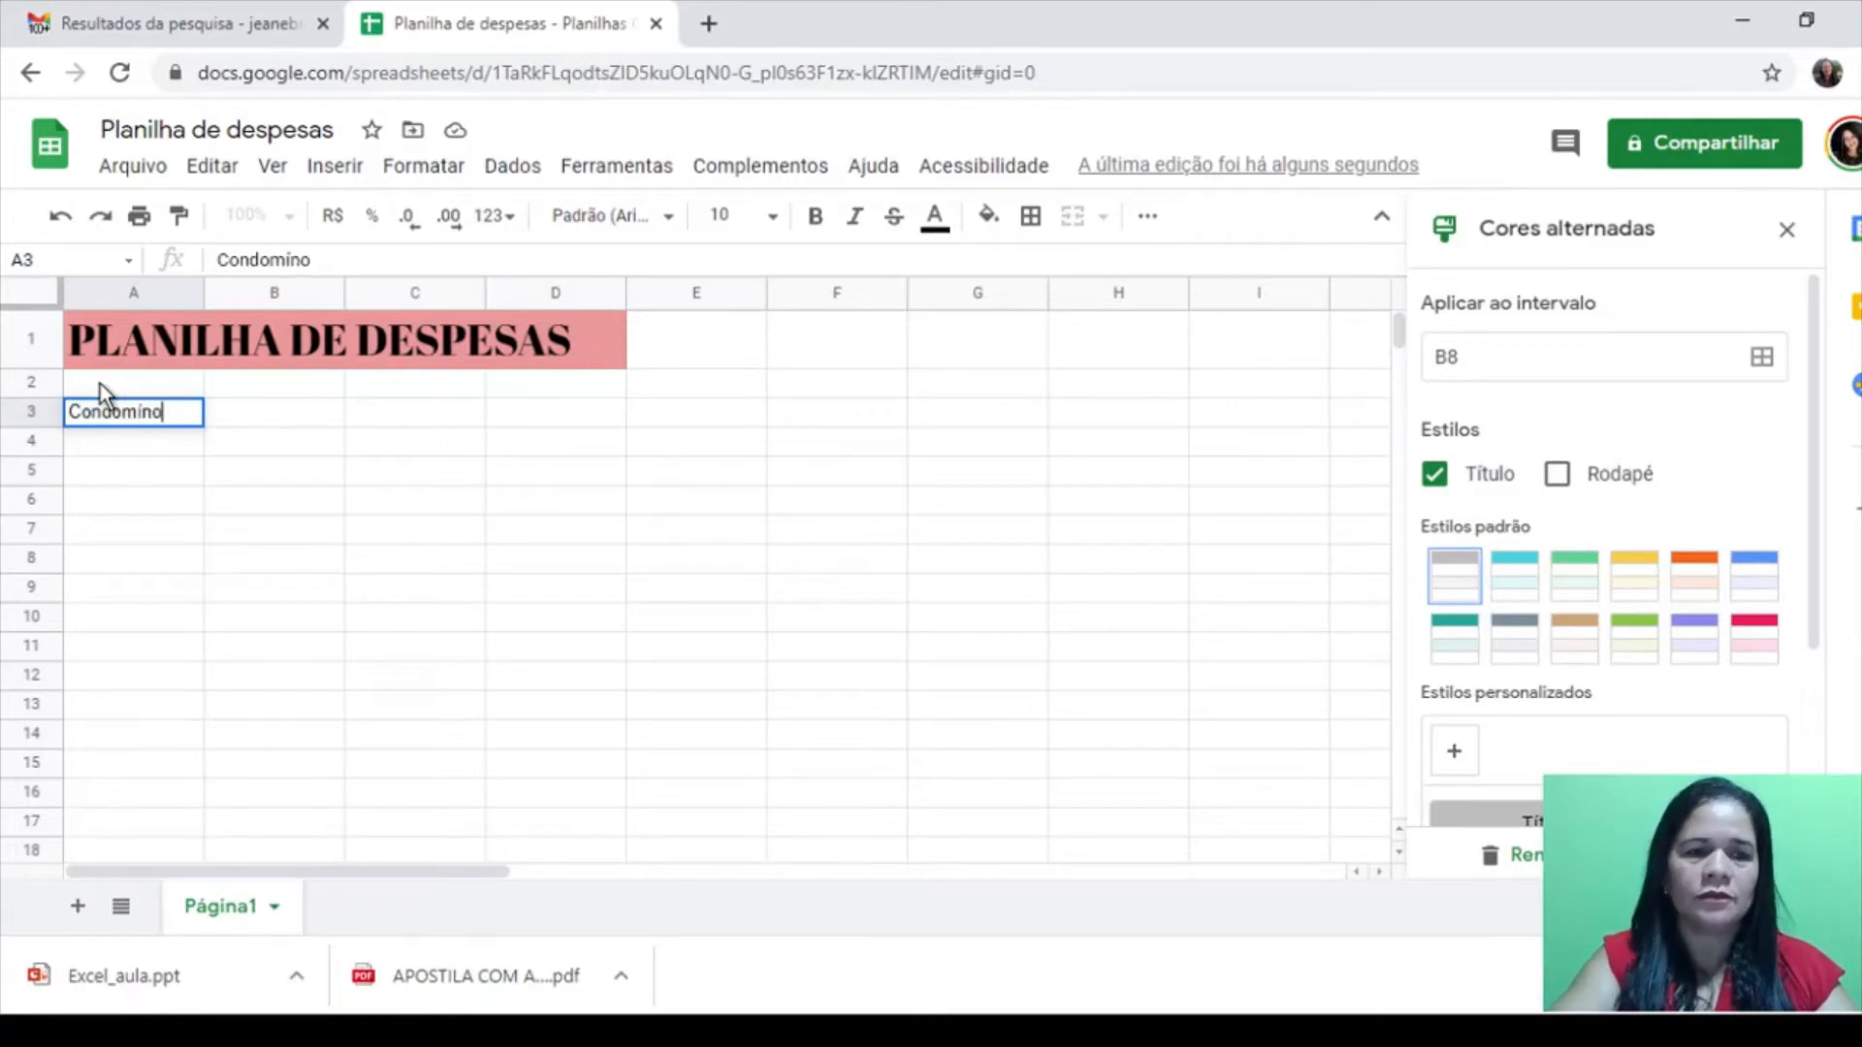
key(Return)
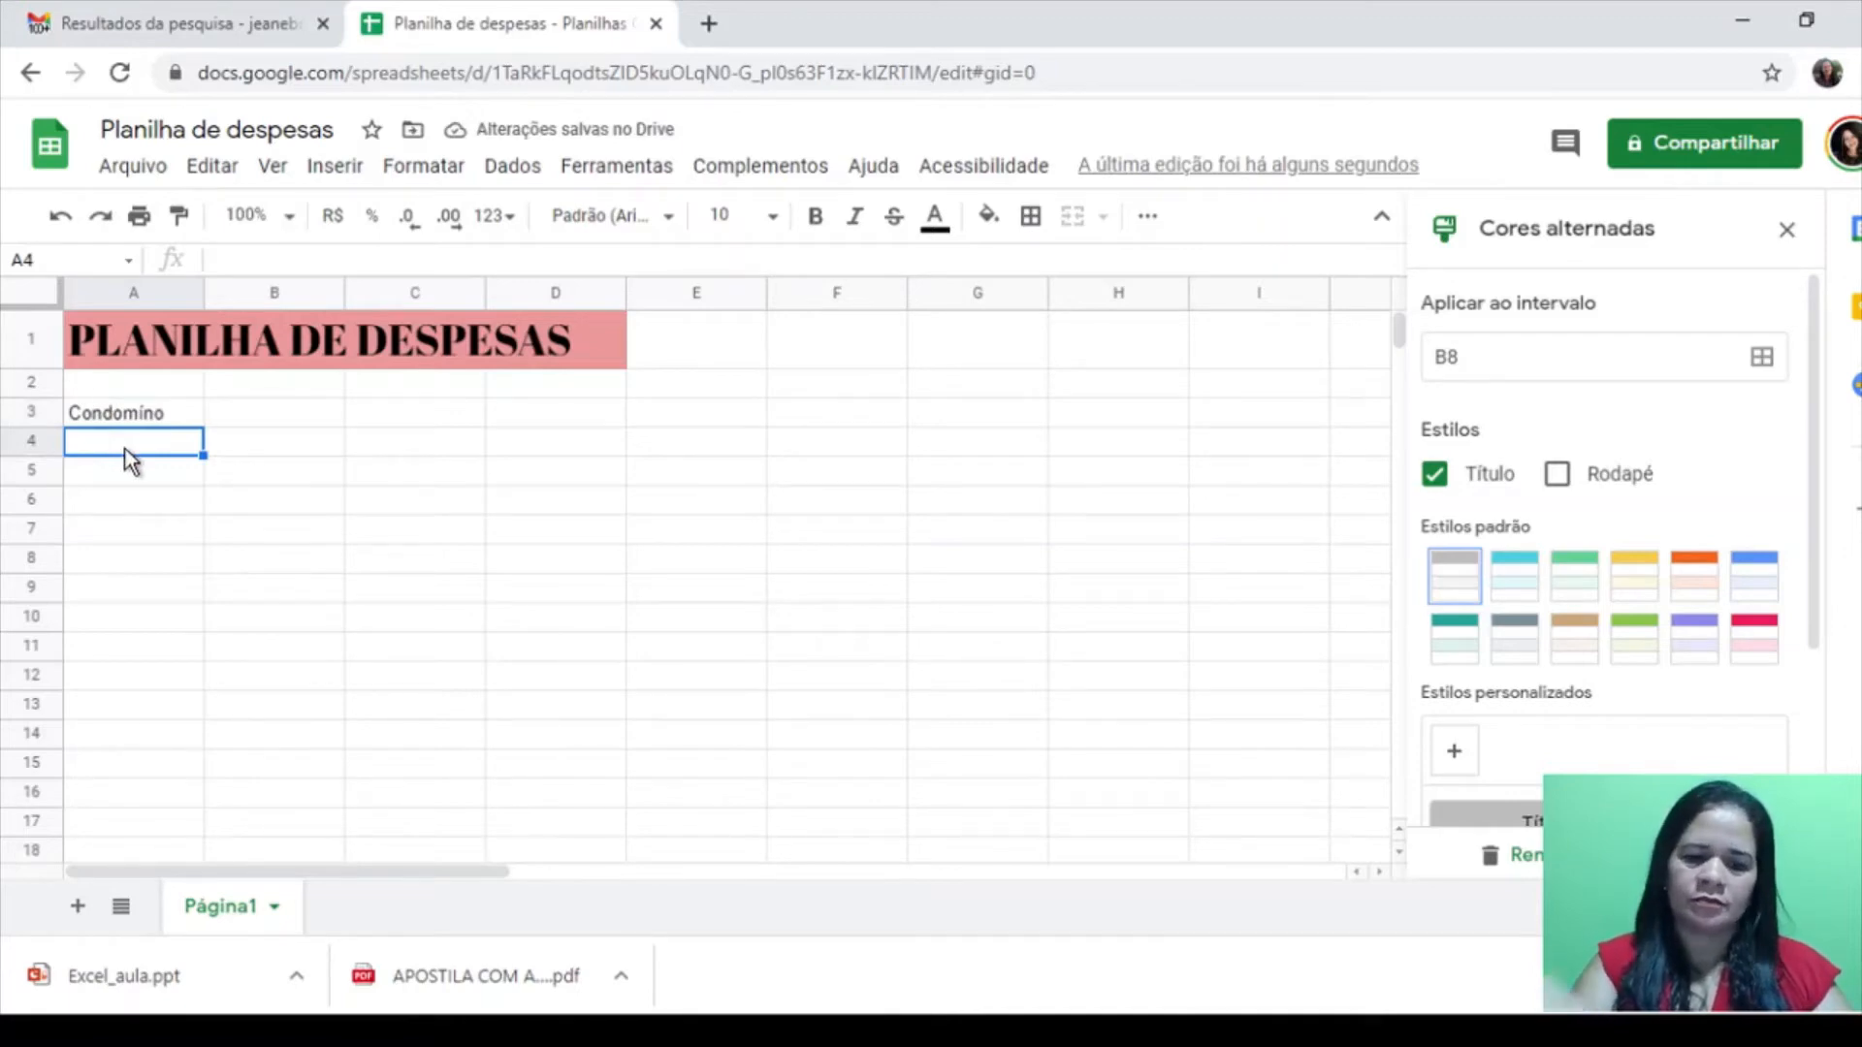
text(Energia)
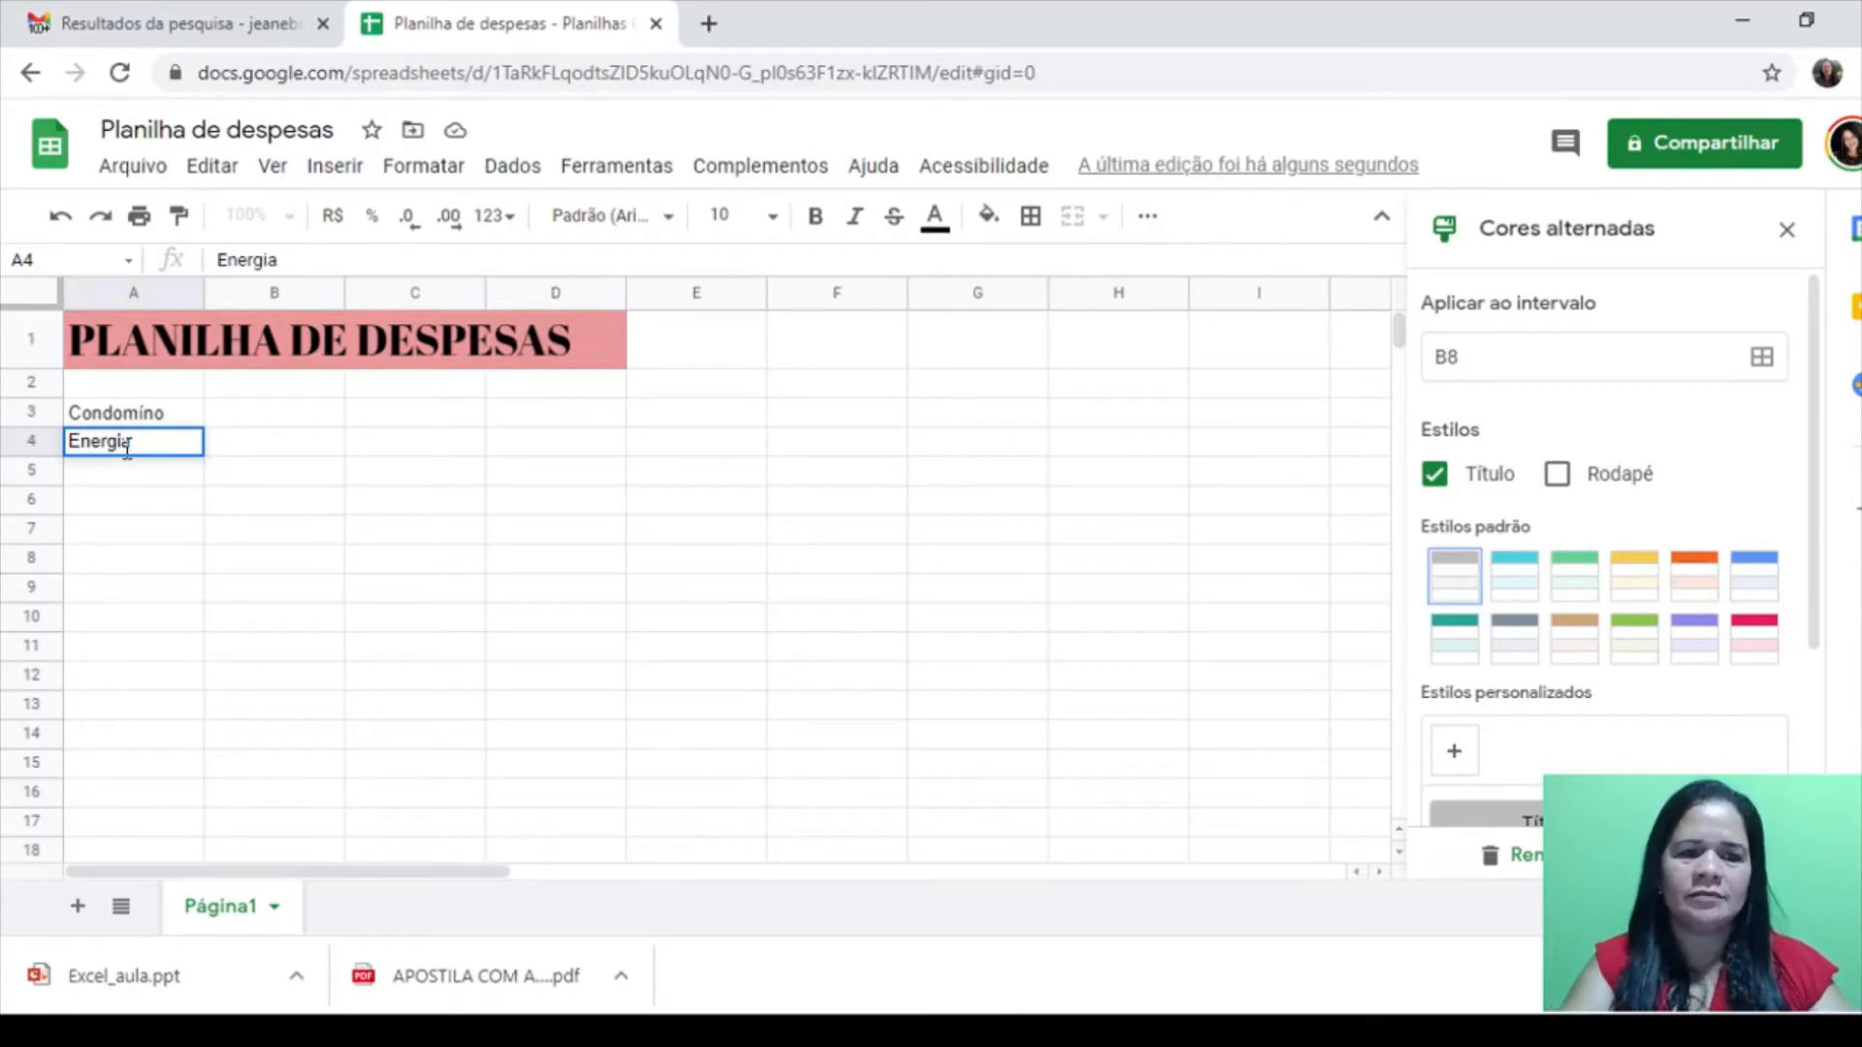
key(Return)
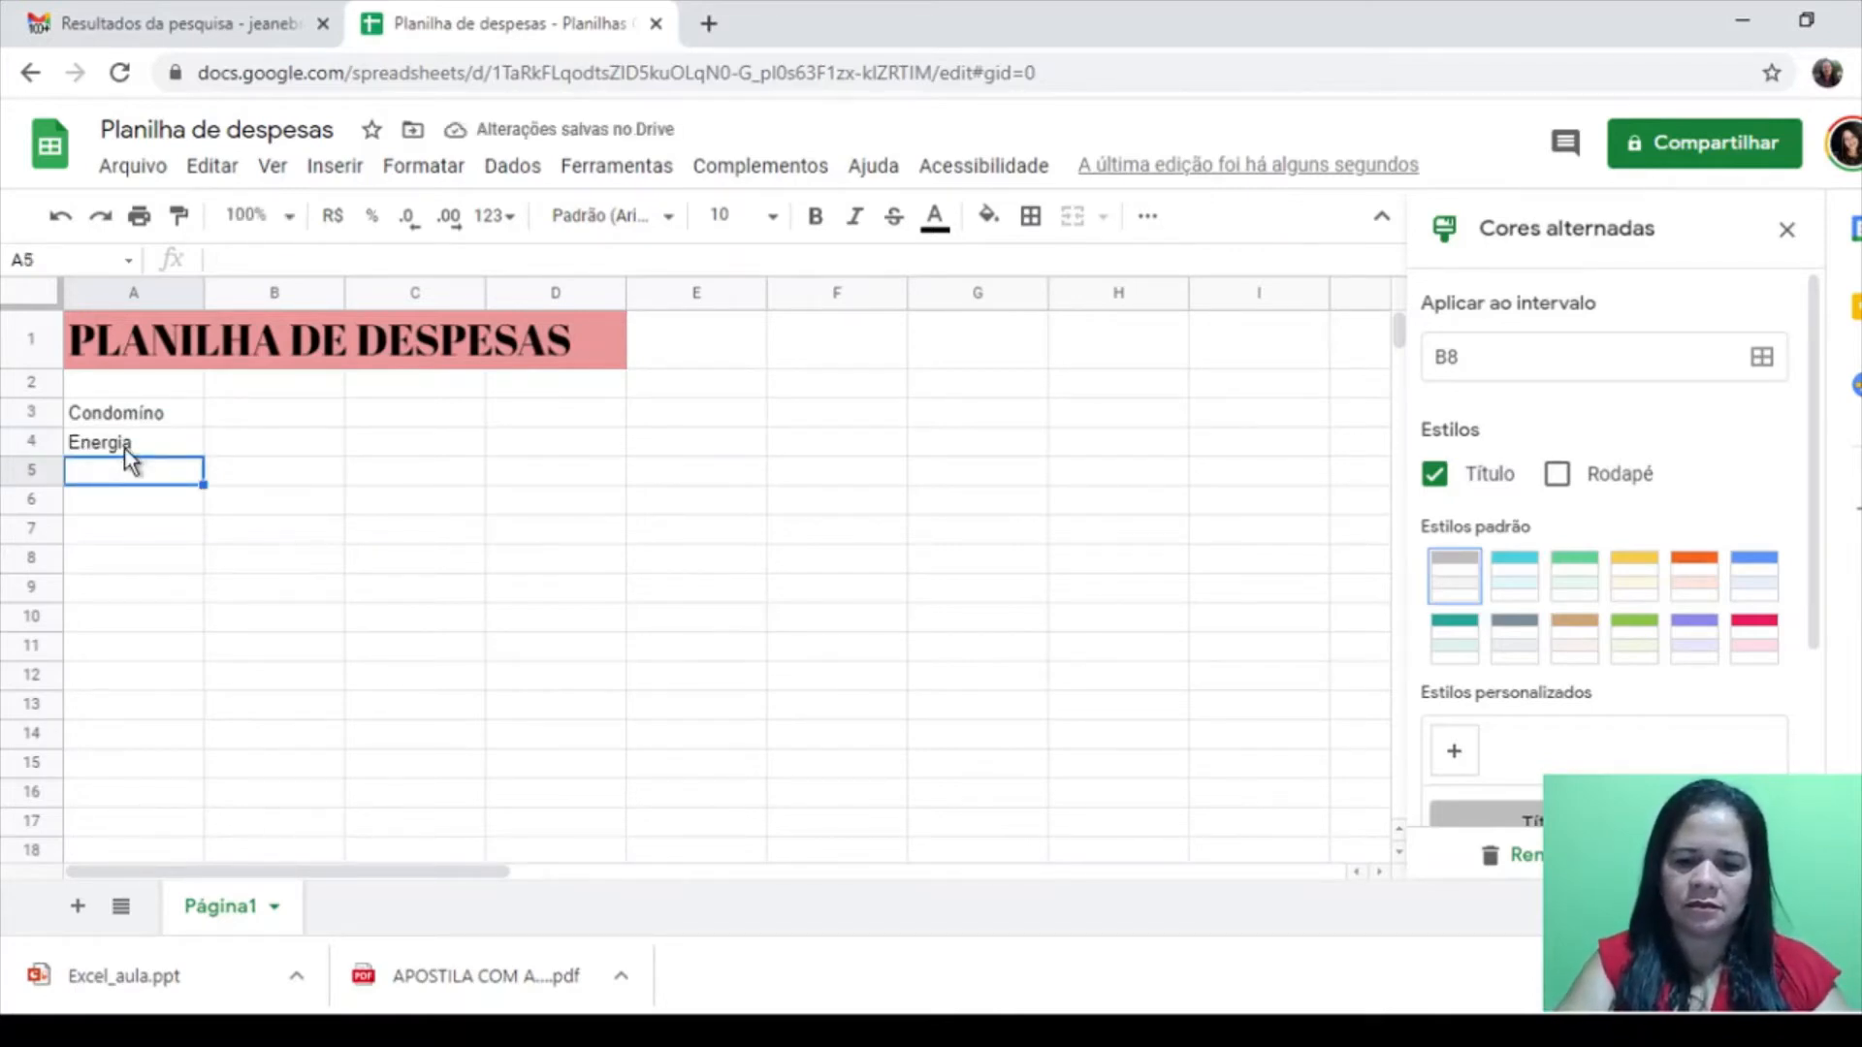
text(Á)
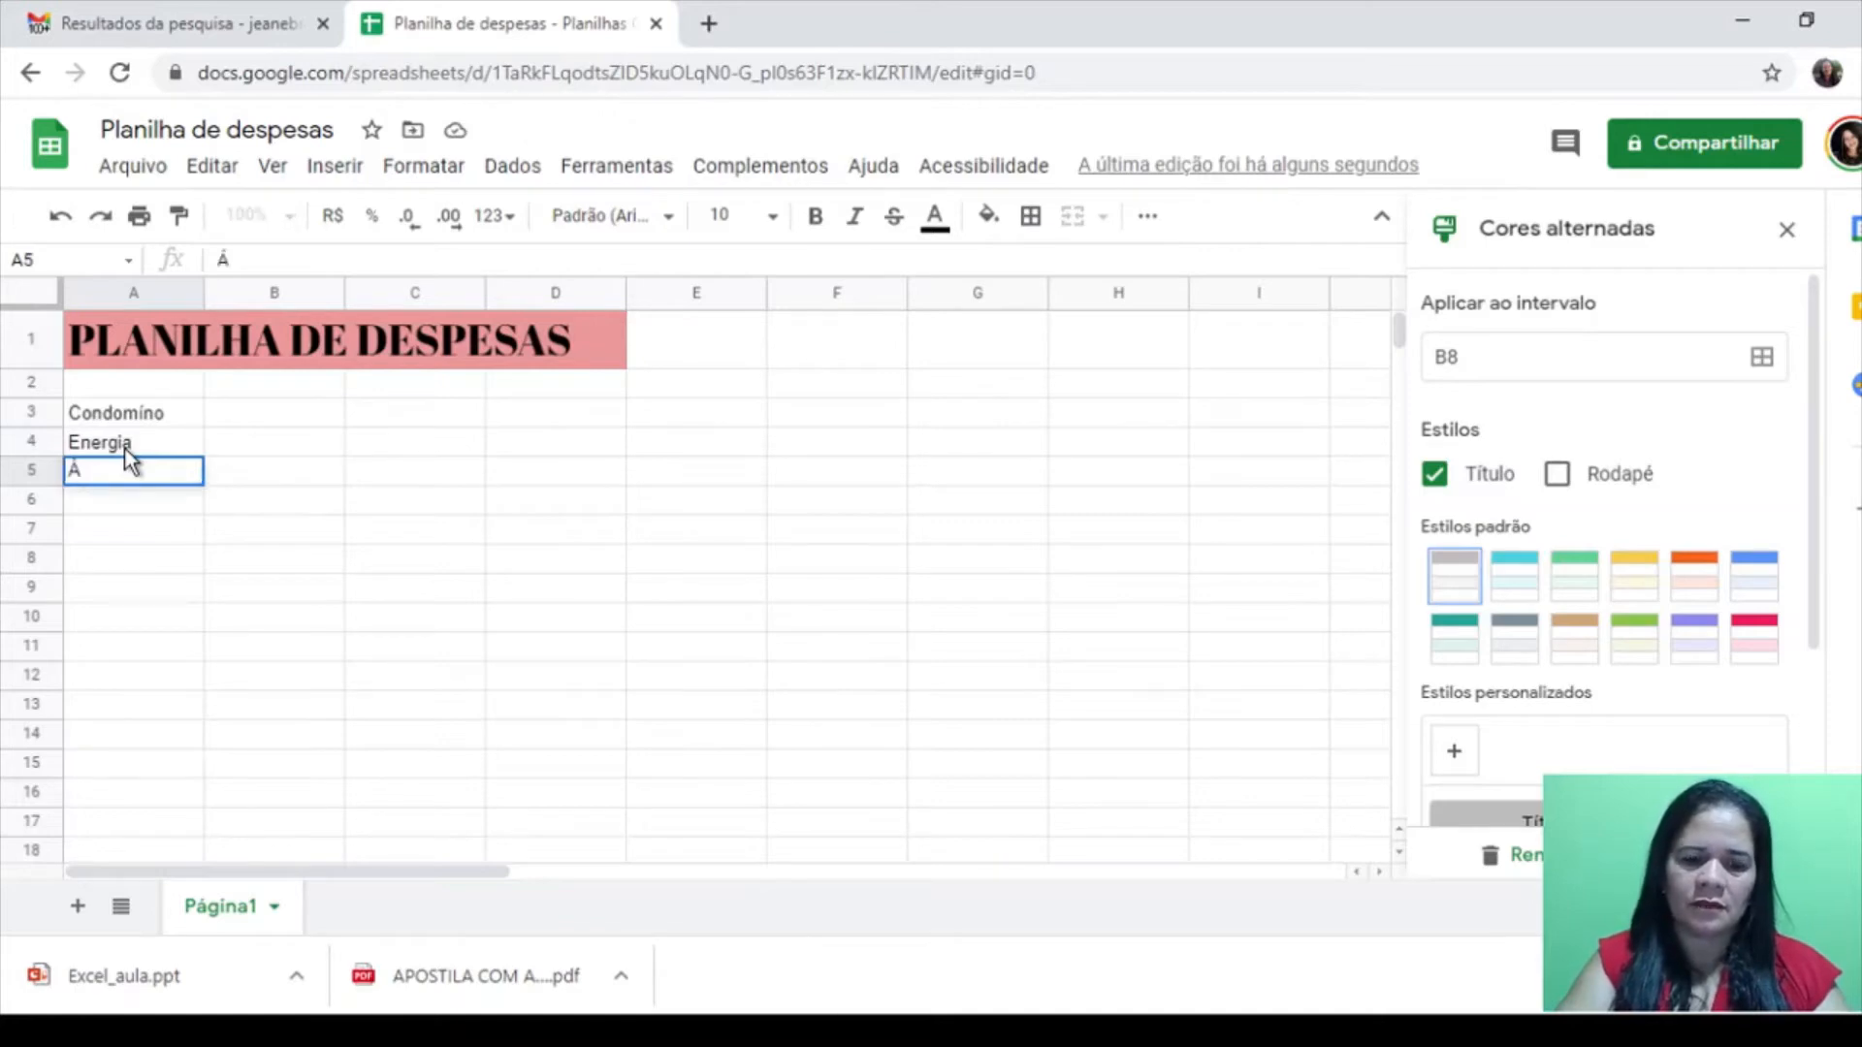
text(gua)
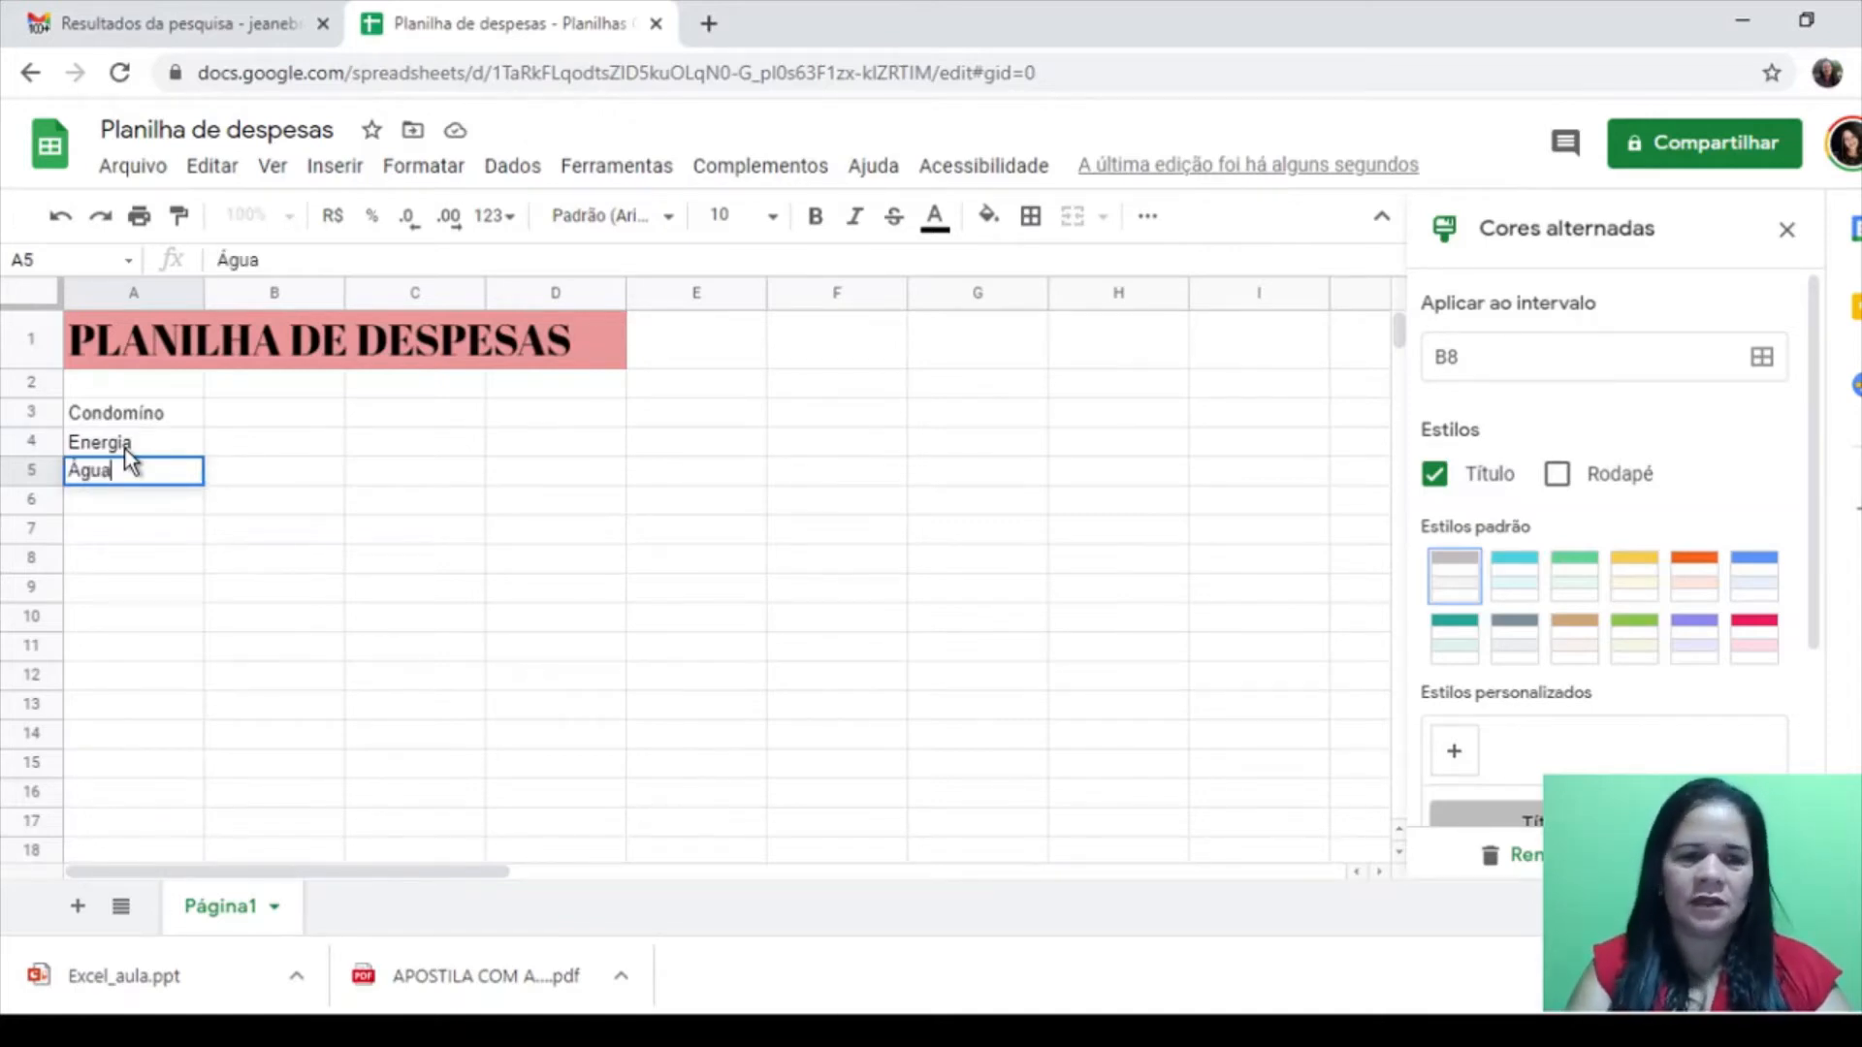
key(Return)
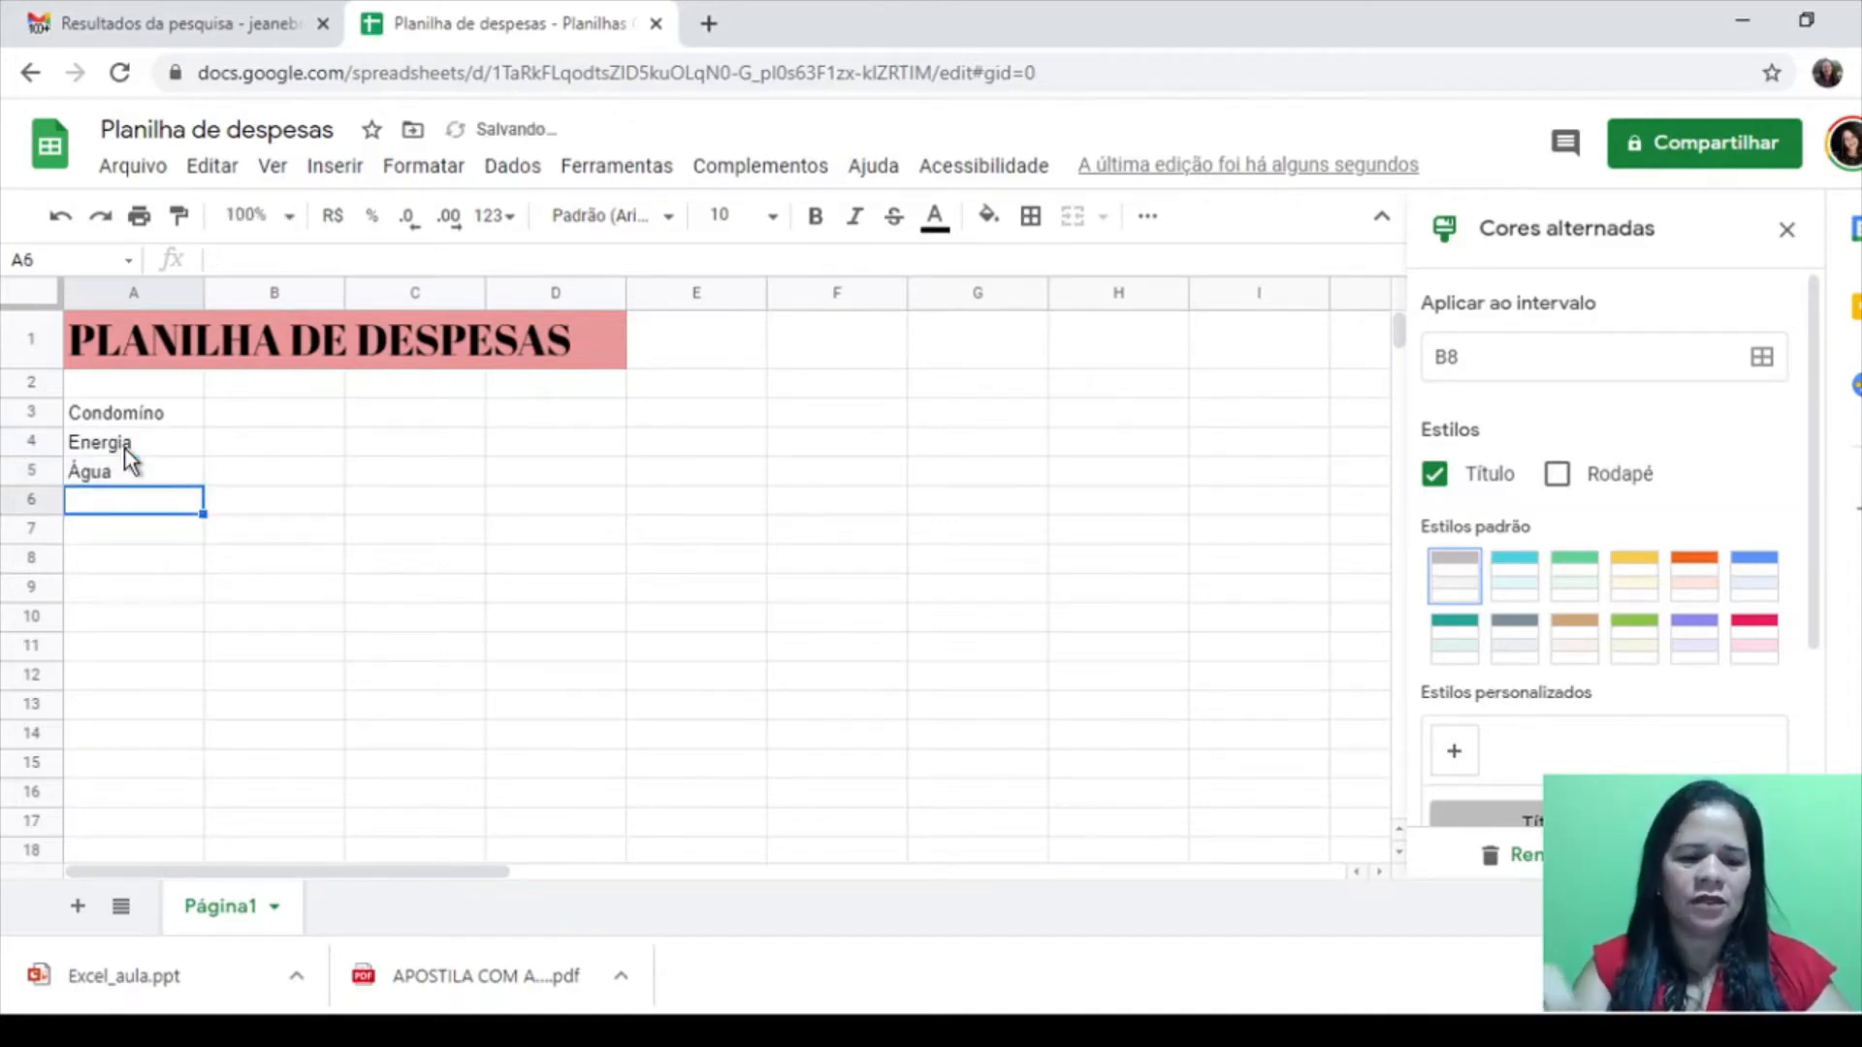
Continue the expense list with Supermercado, Plano de Saúde and Mdicamentos in cells A6 to A8
text(Superme)
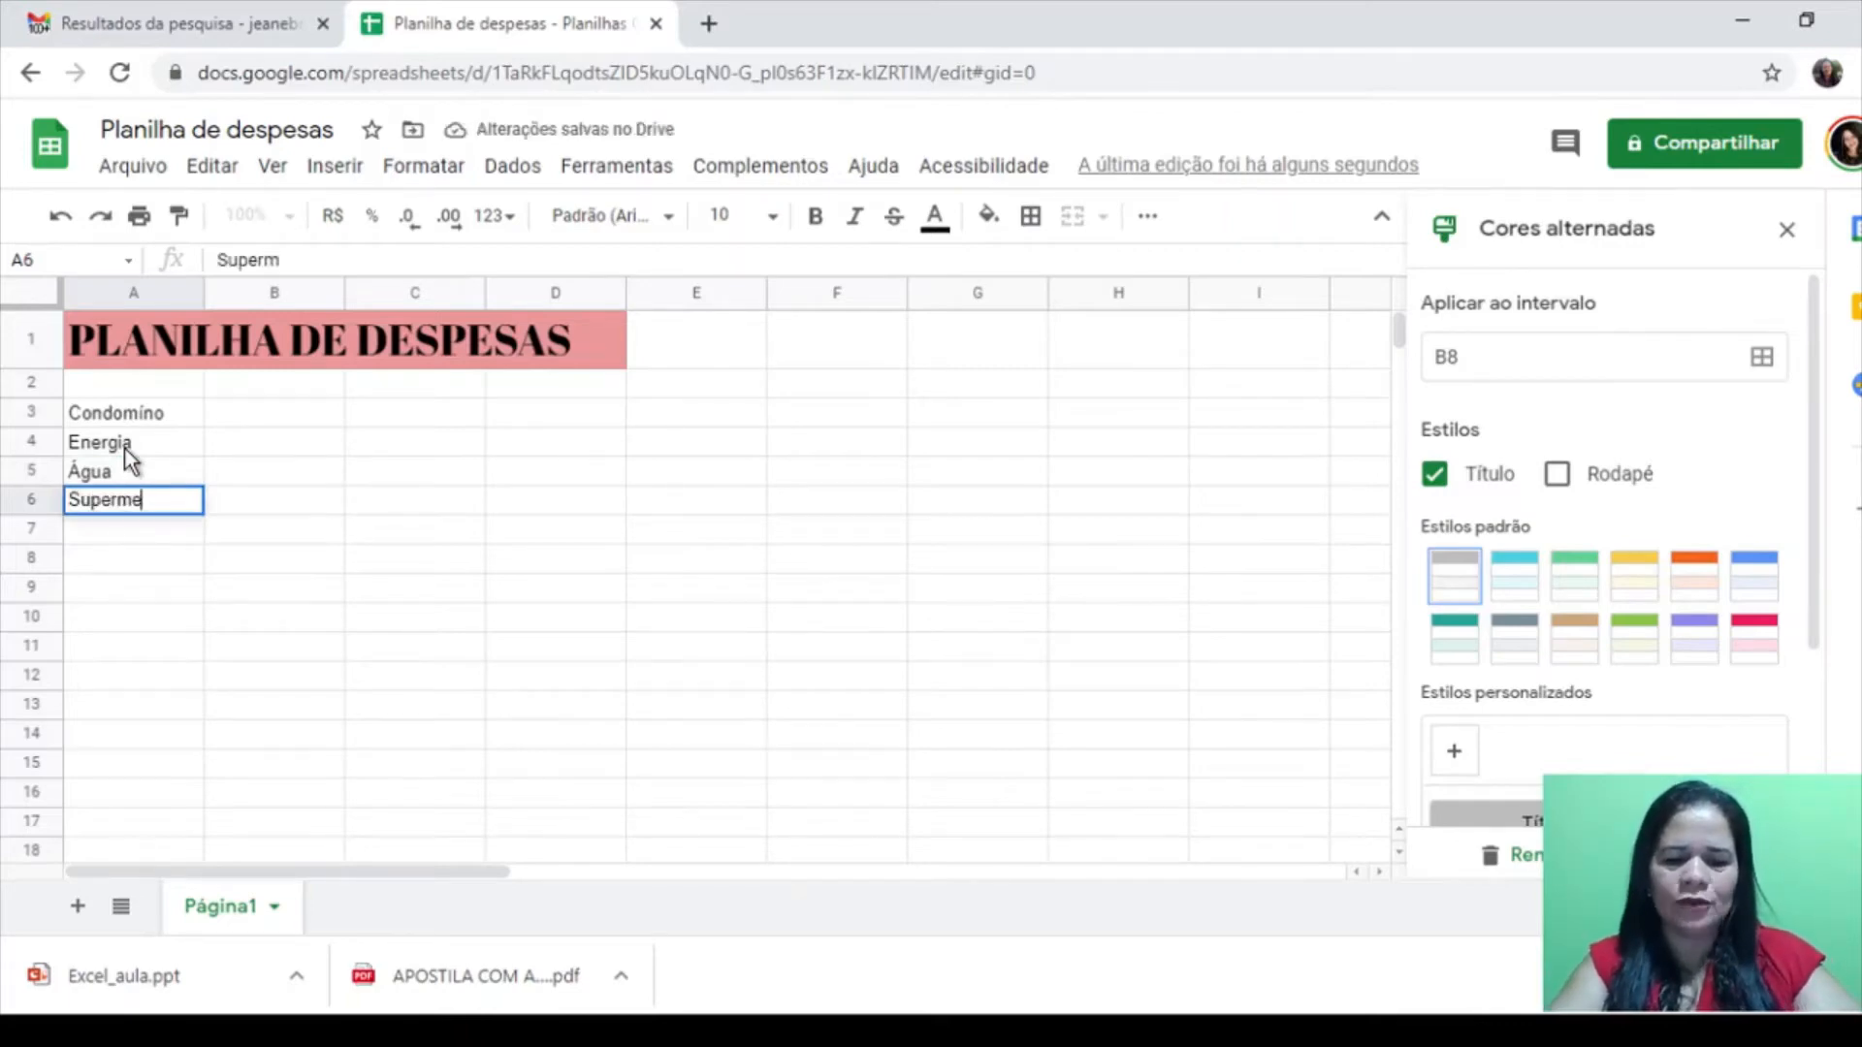
text(rcado)
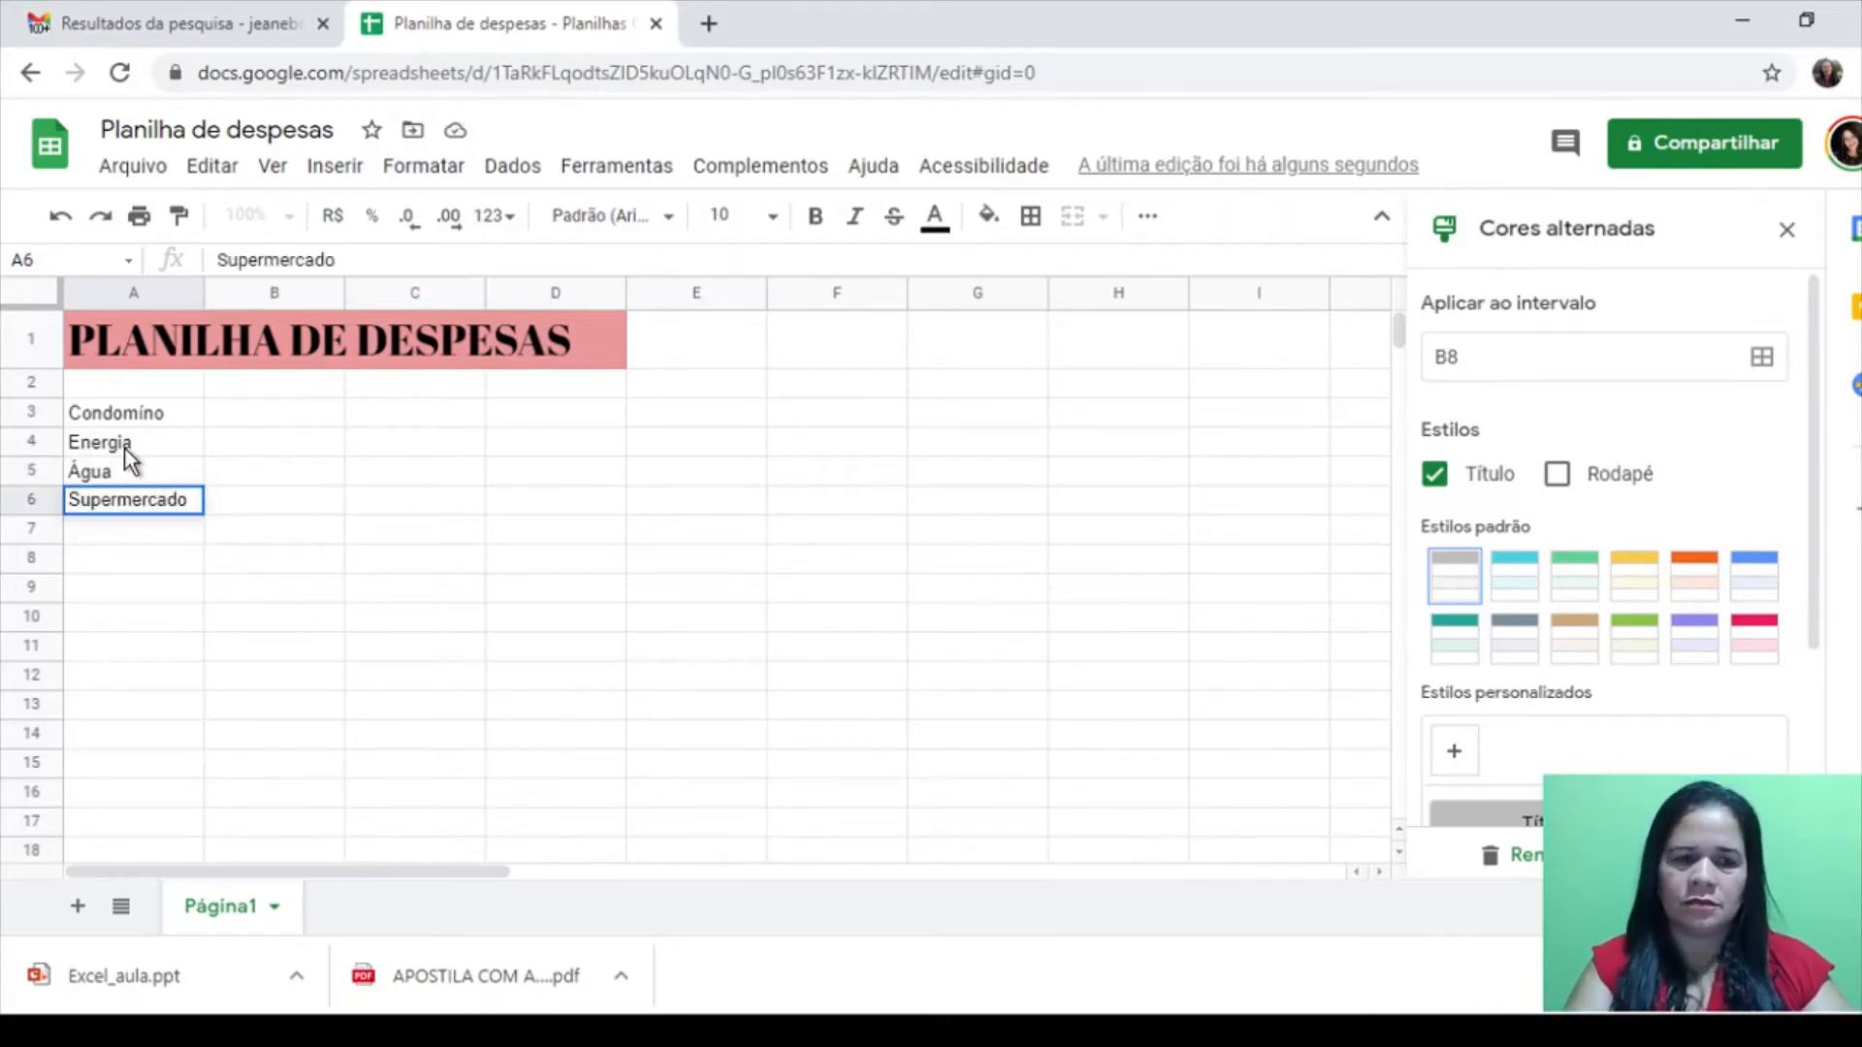
key(Return)
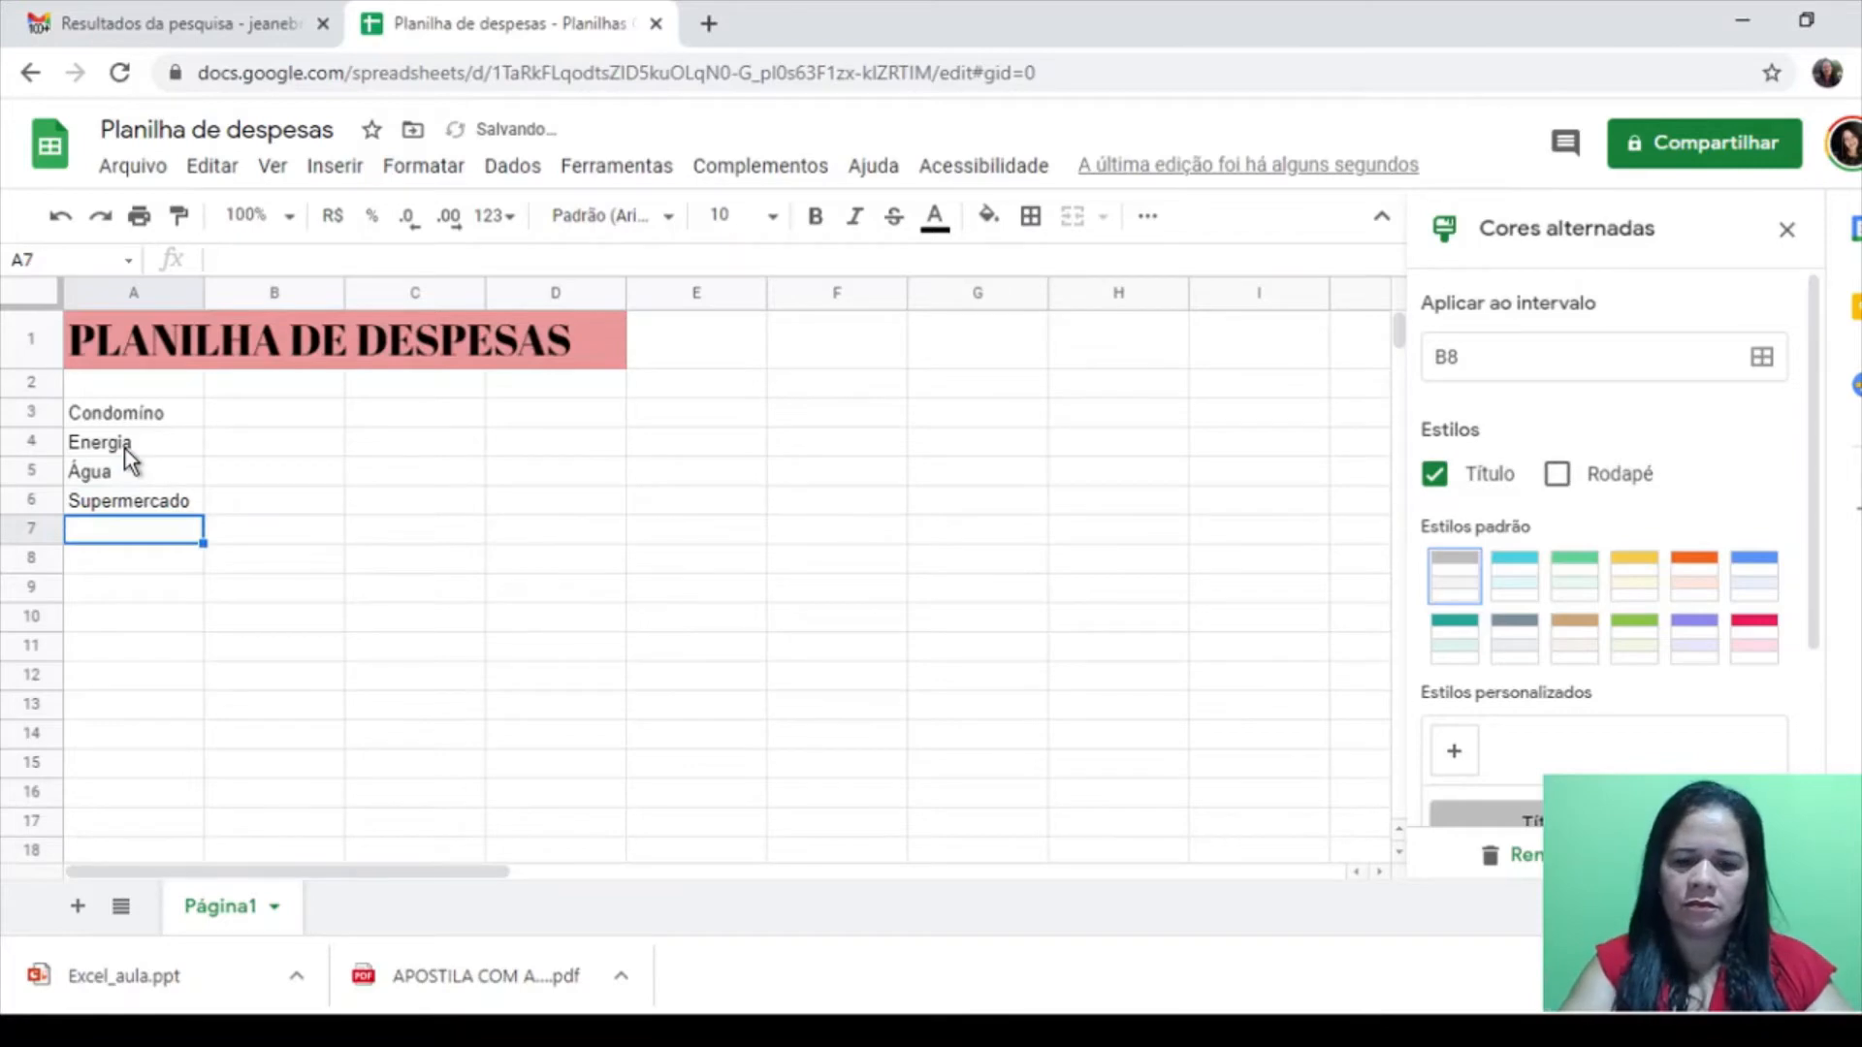
text(Plano)
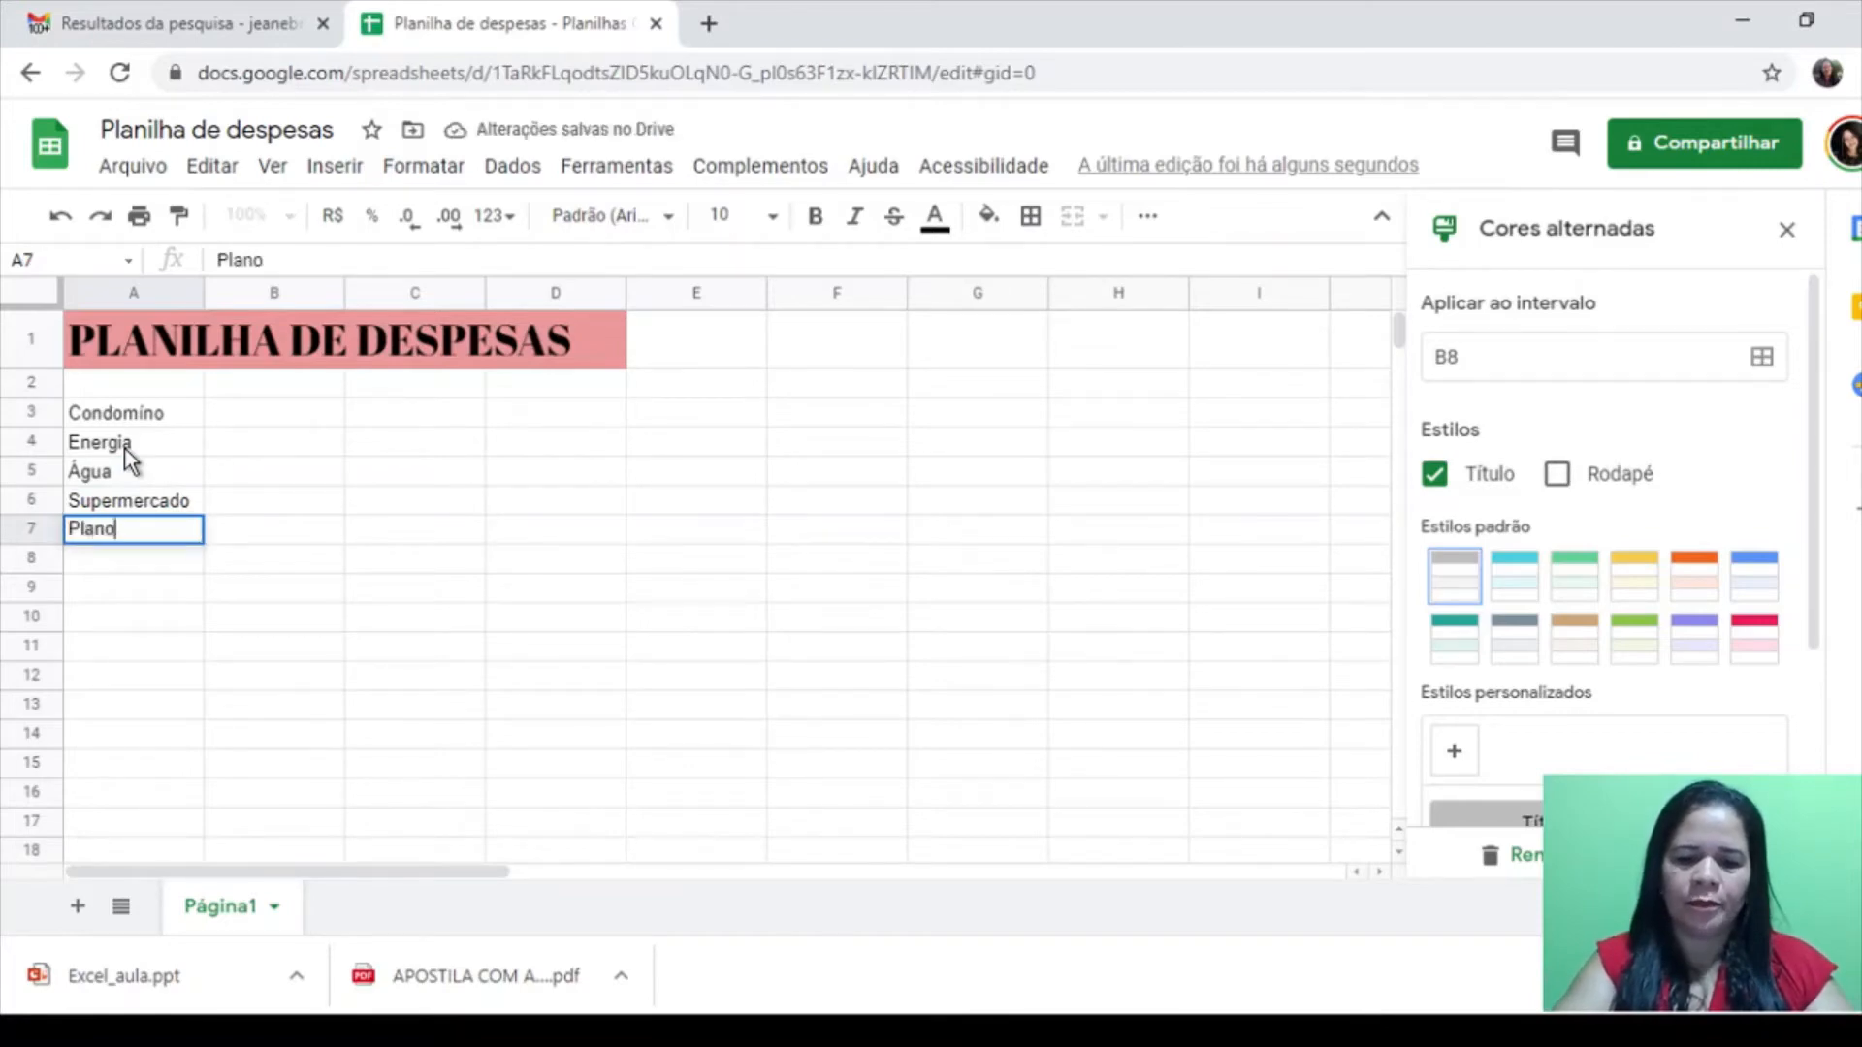
text( de Sa)
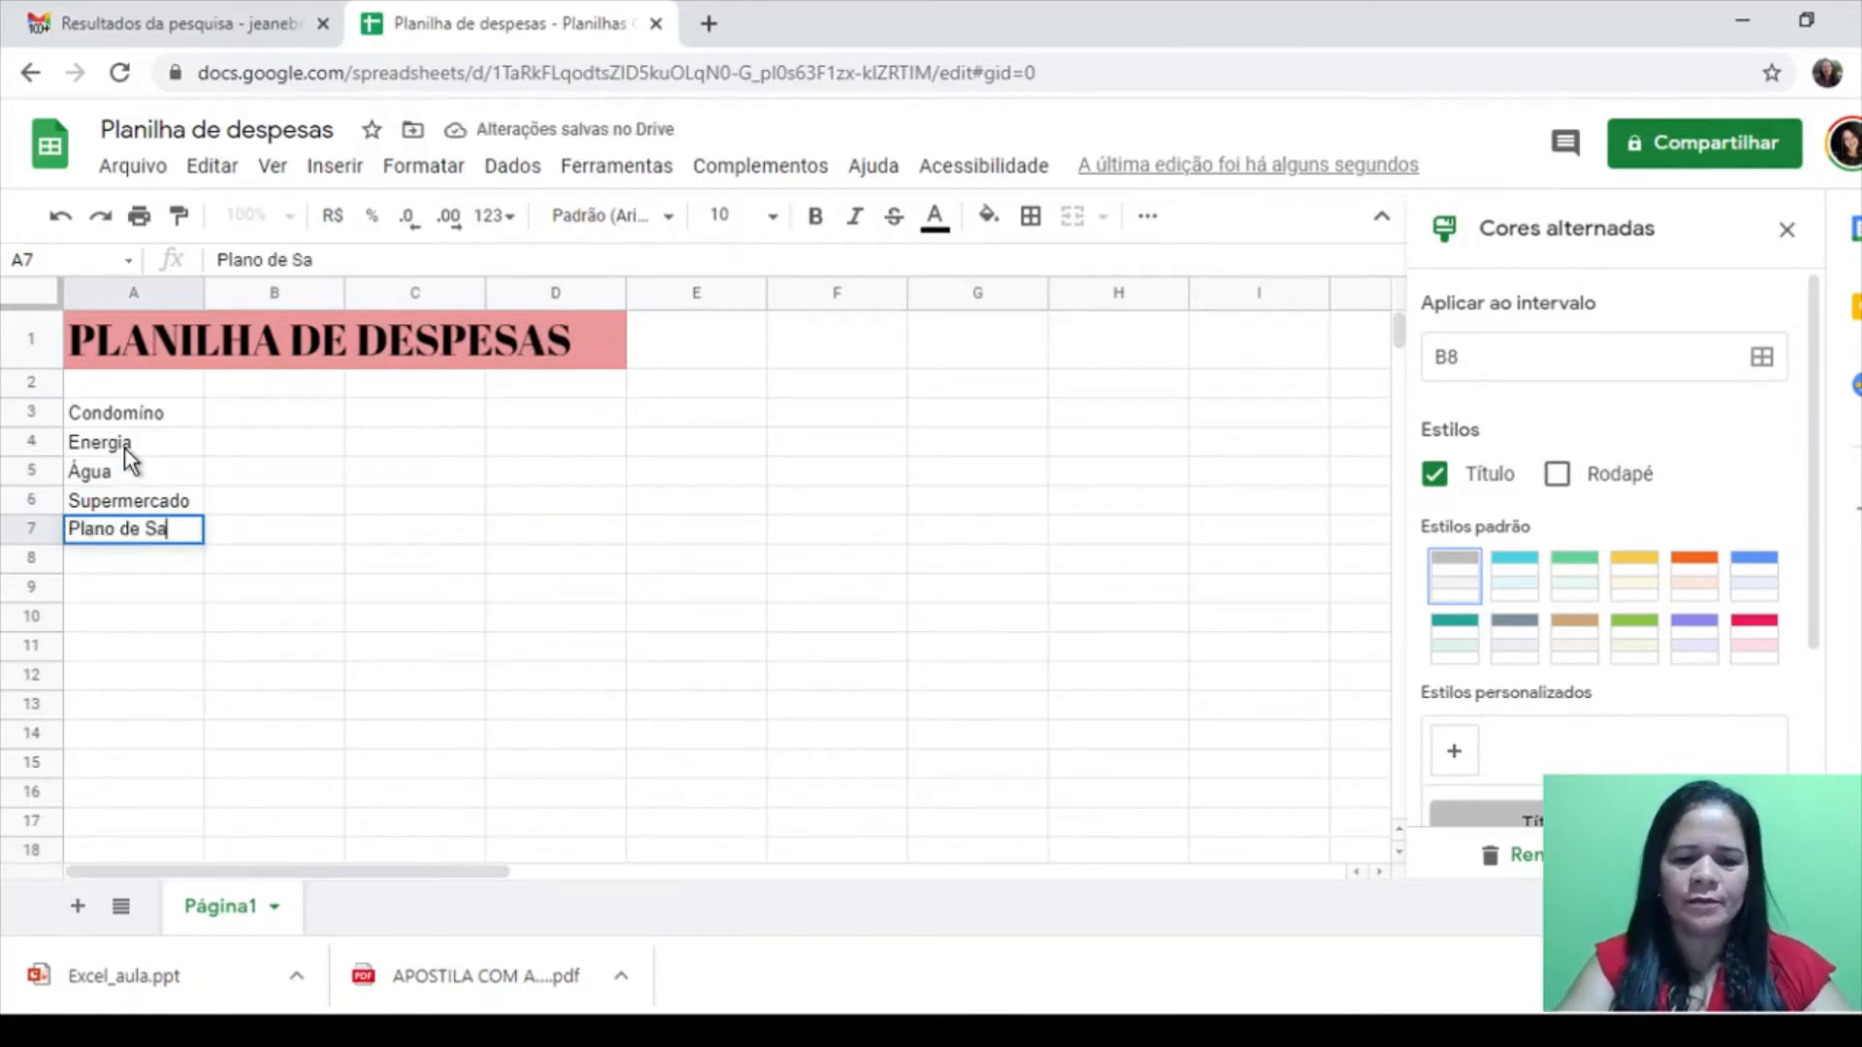
text(úde)
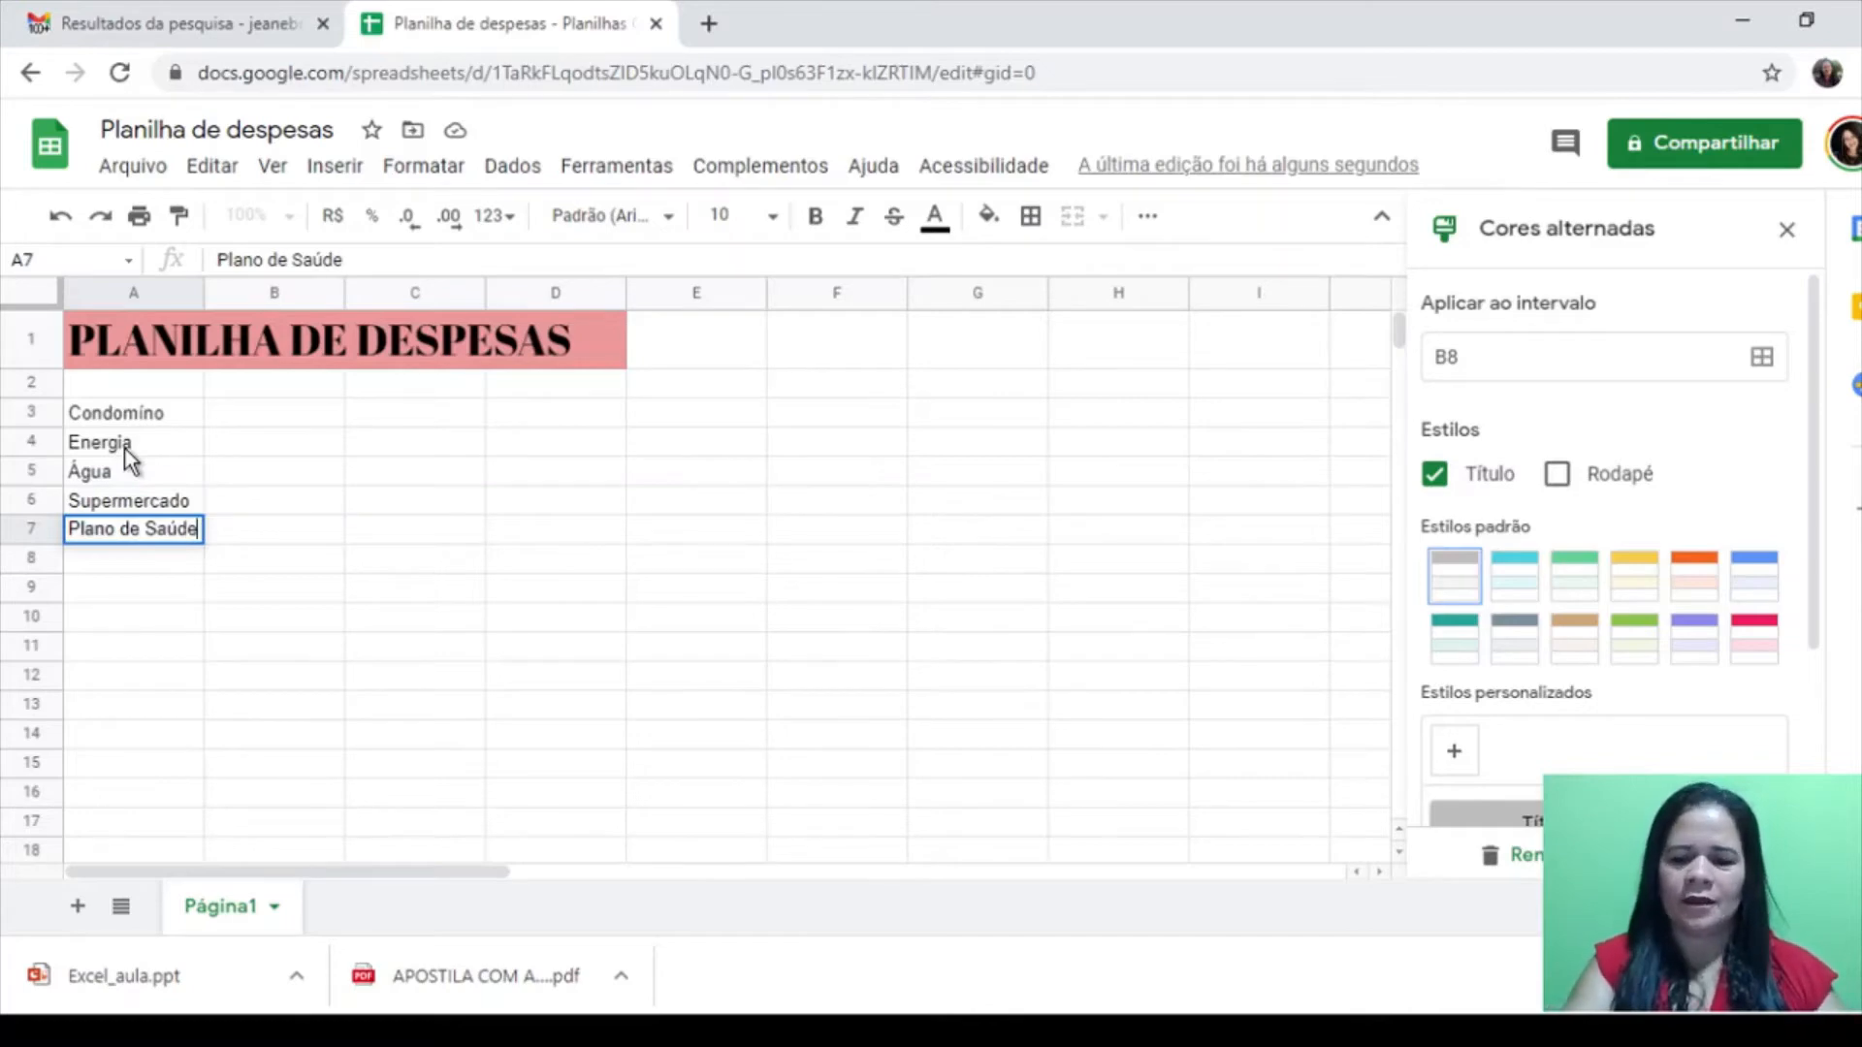
key(Return)
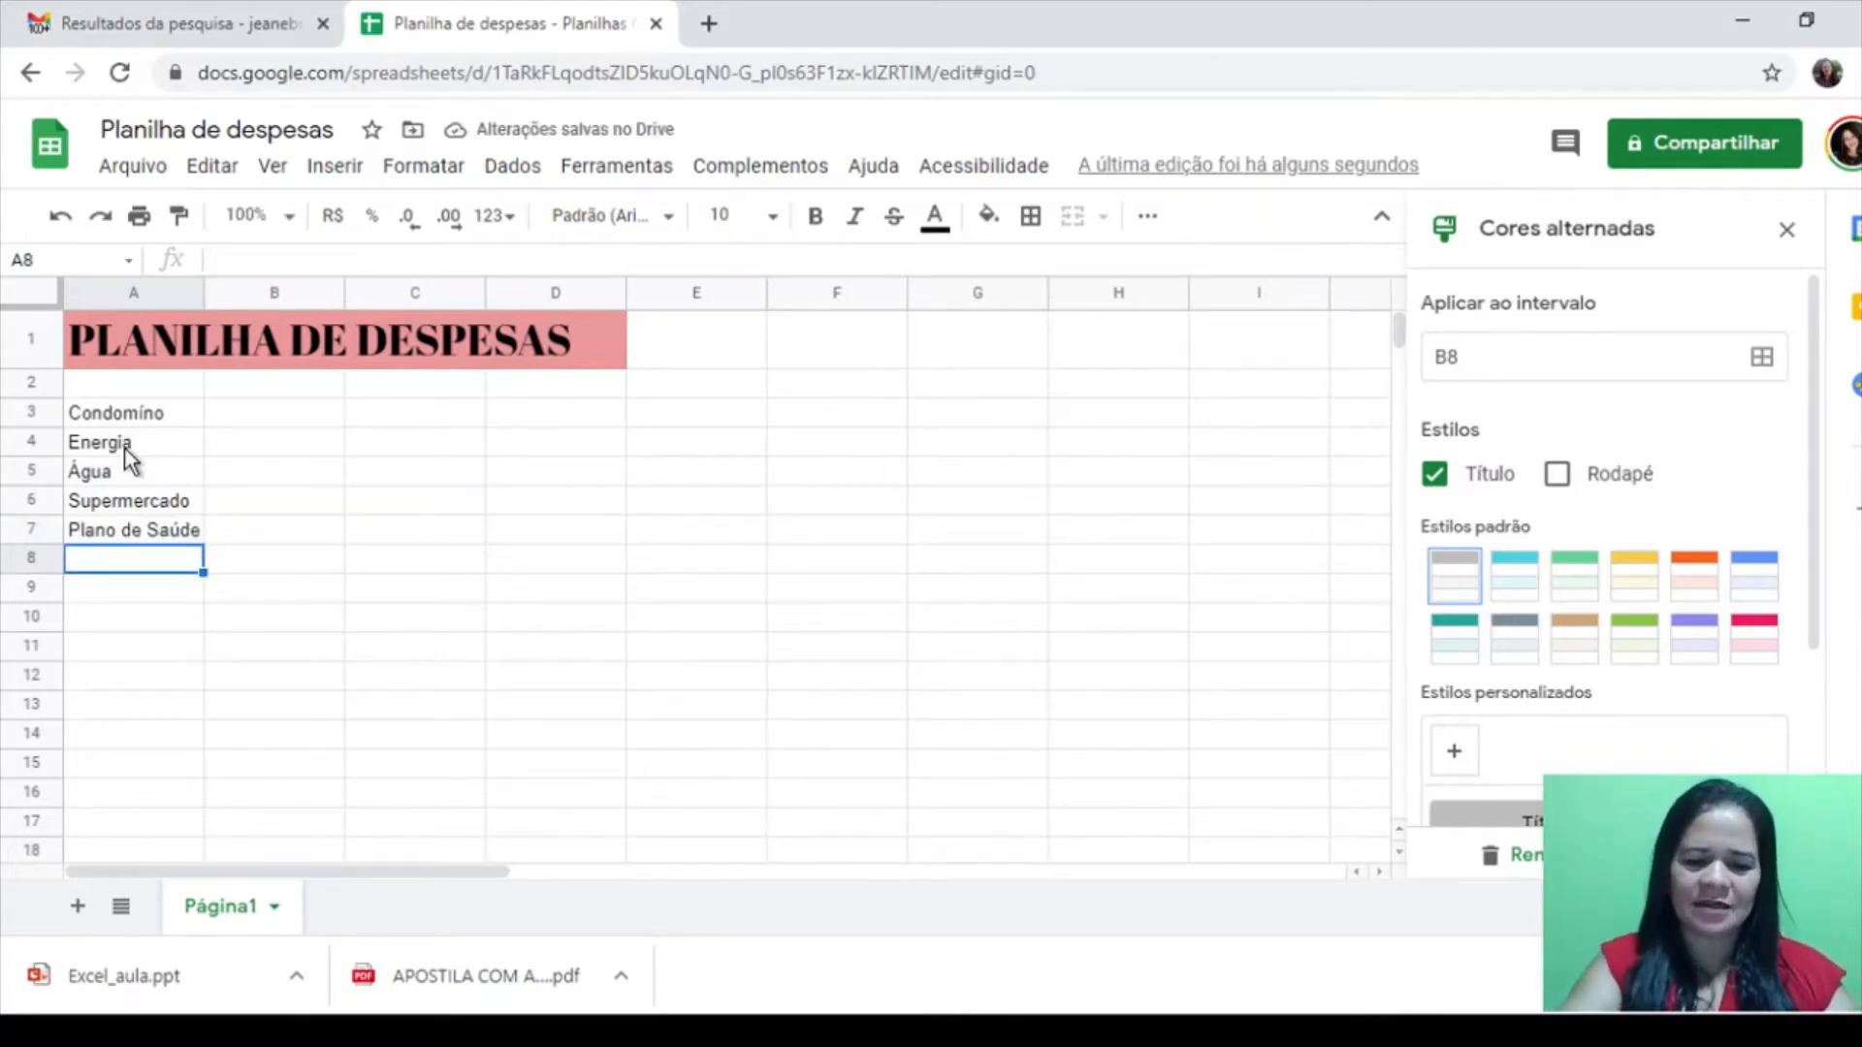
text(Mdicamentos)
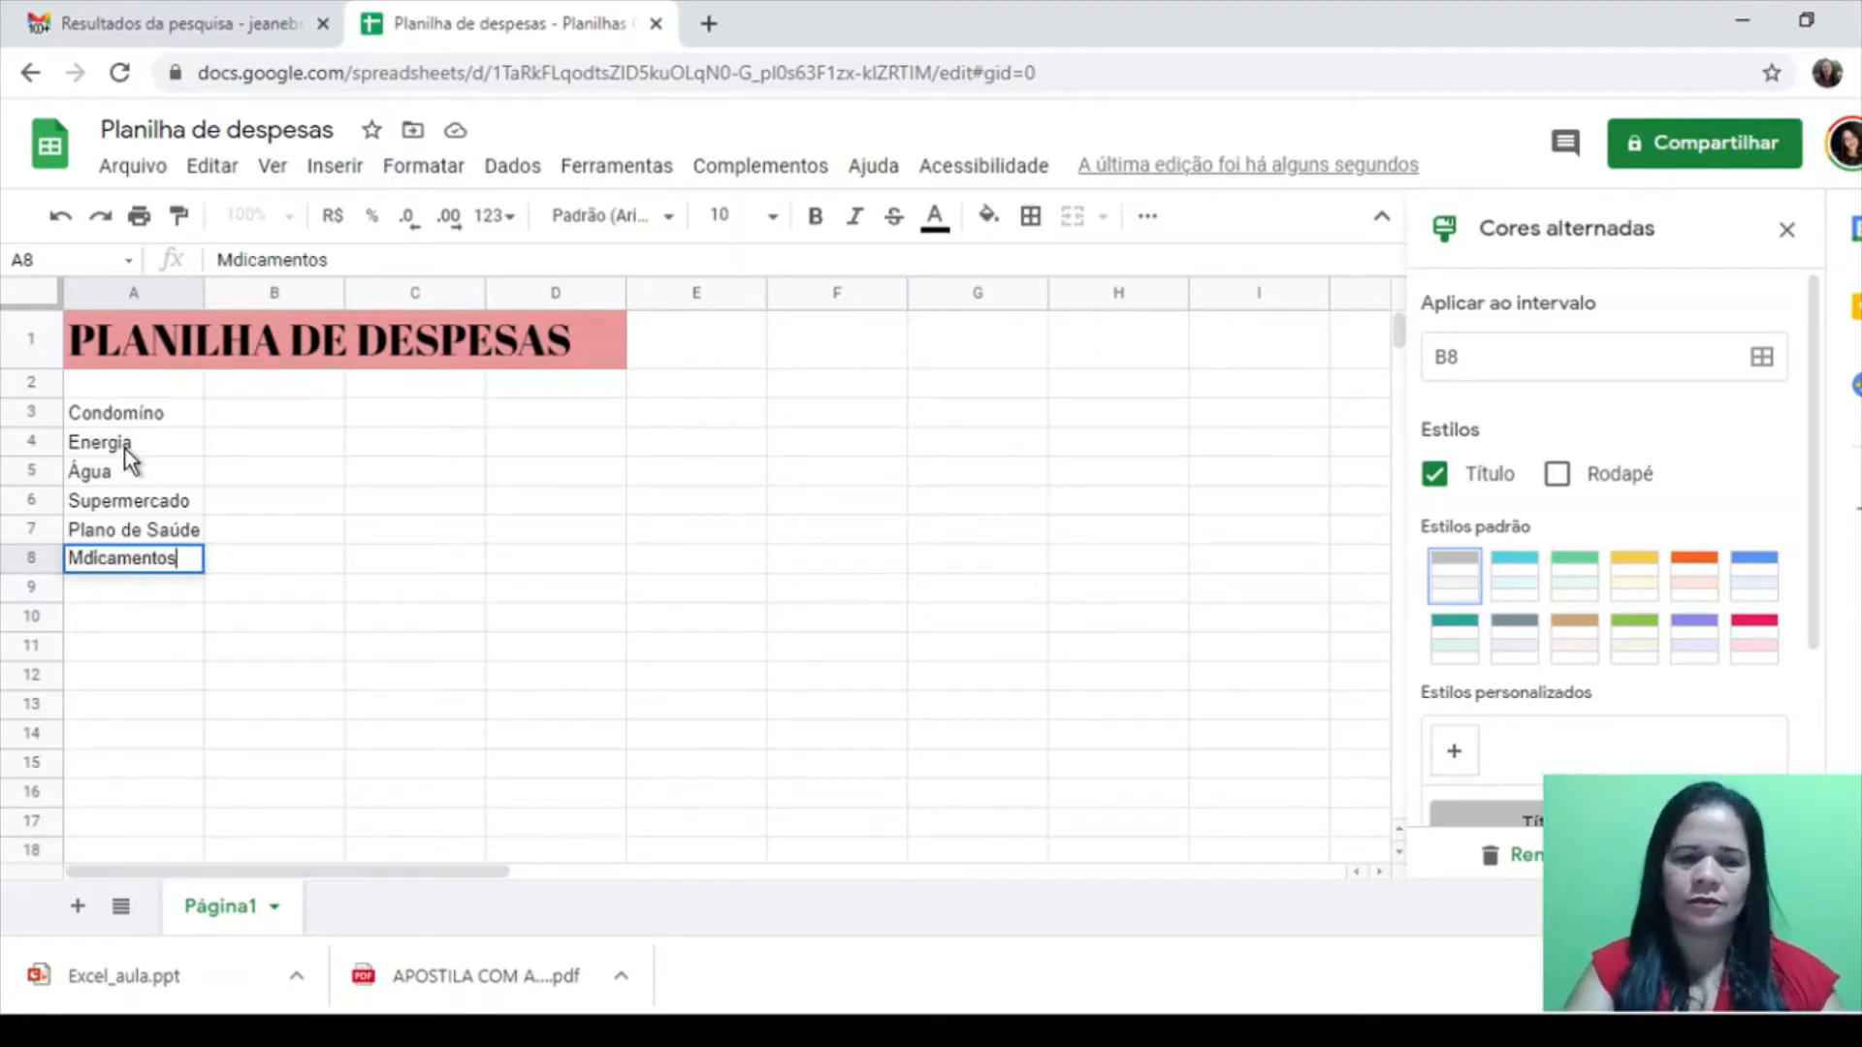
key(Return)
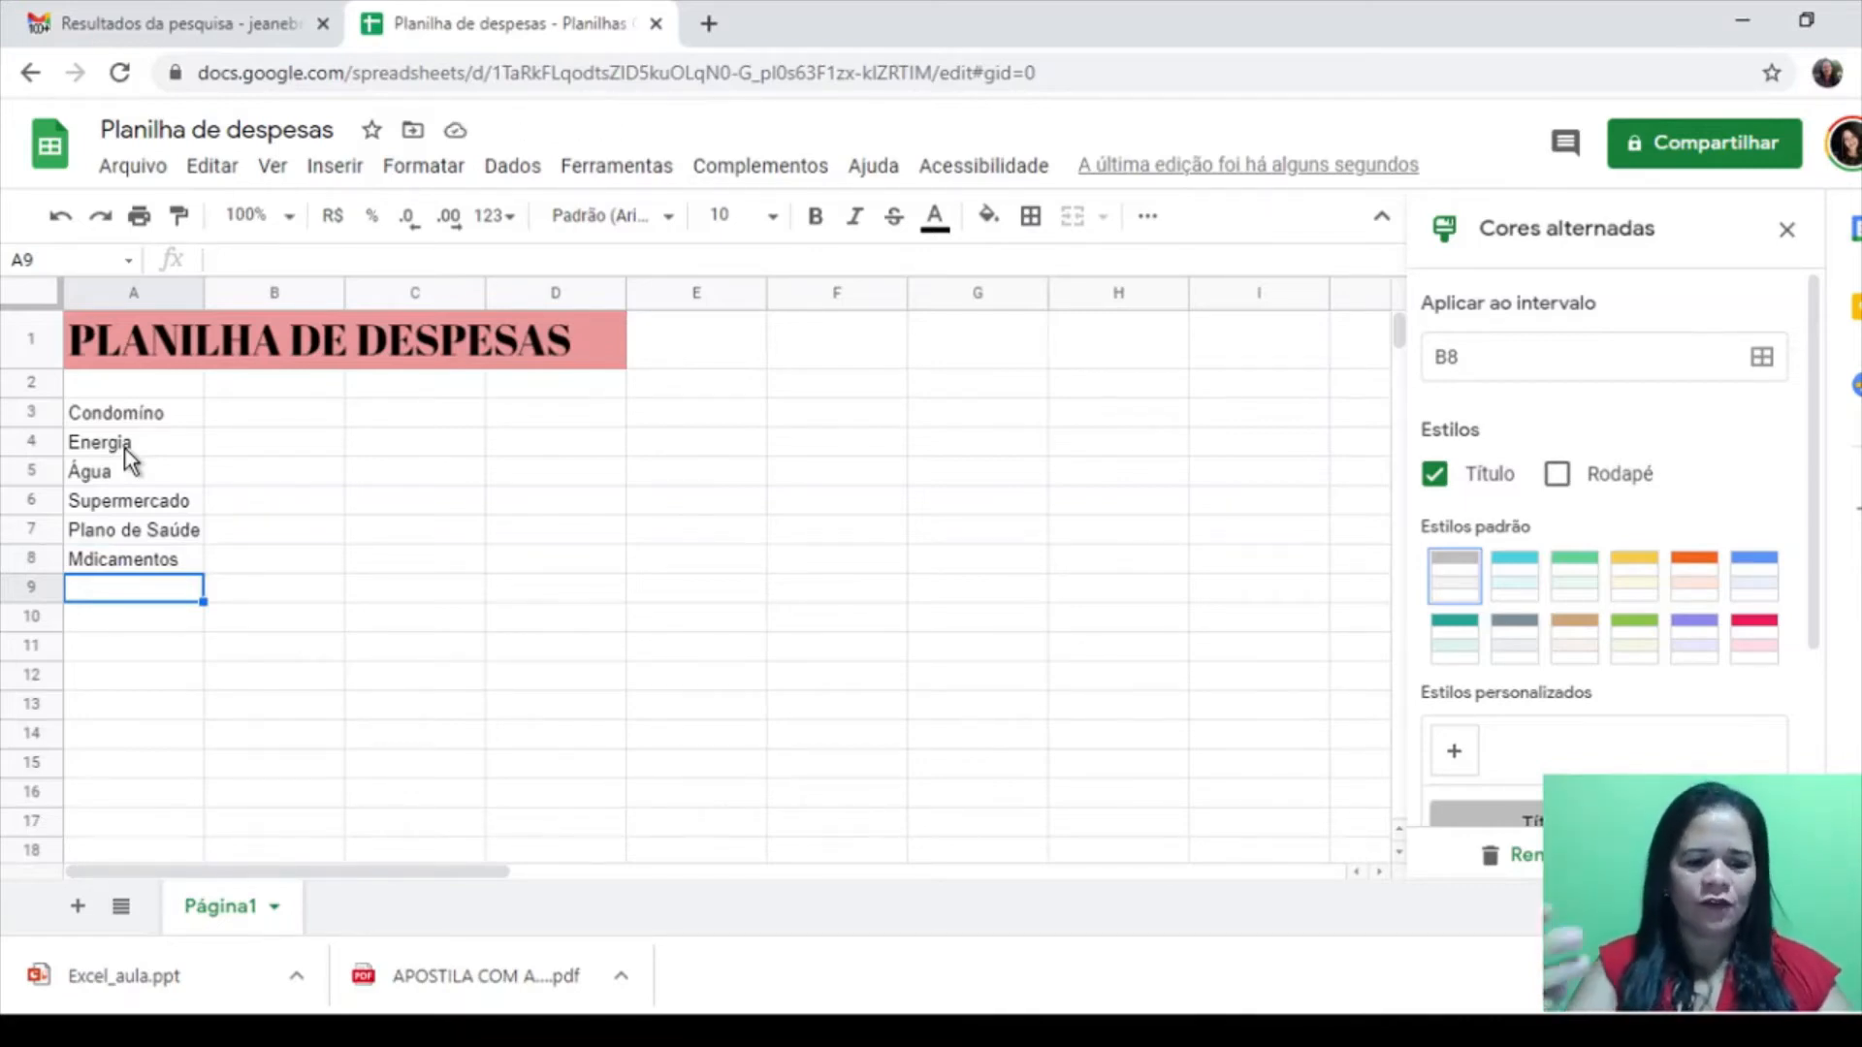
Complete the expense list with Gasolina in cell A9 and Seguro do Carro in cell A10
text(De)
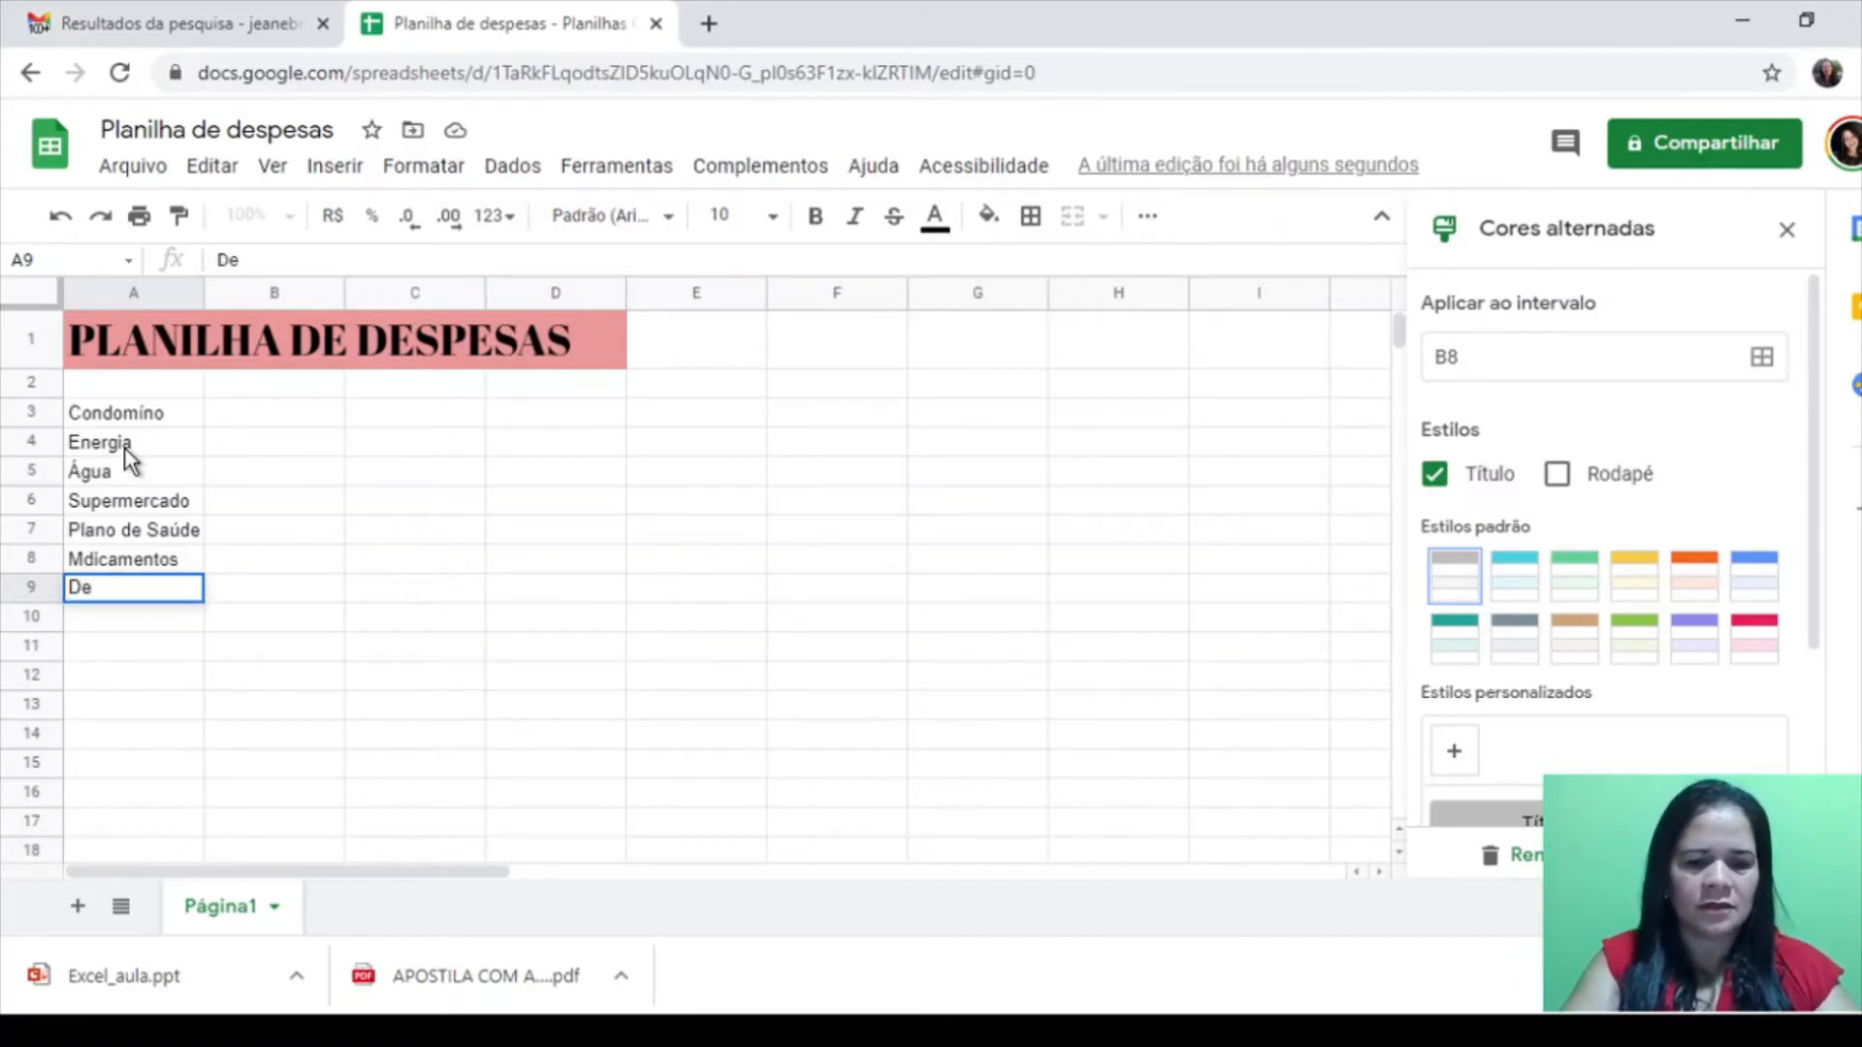
text(s)
key(BackSpace)
key(BackSpace)
key(BackSpace)
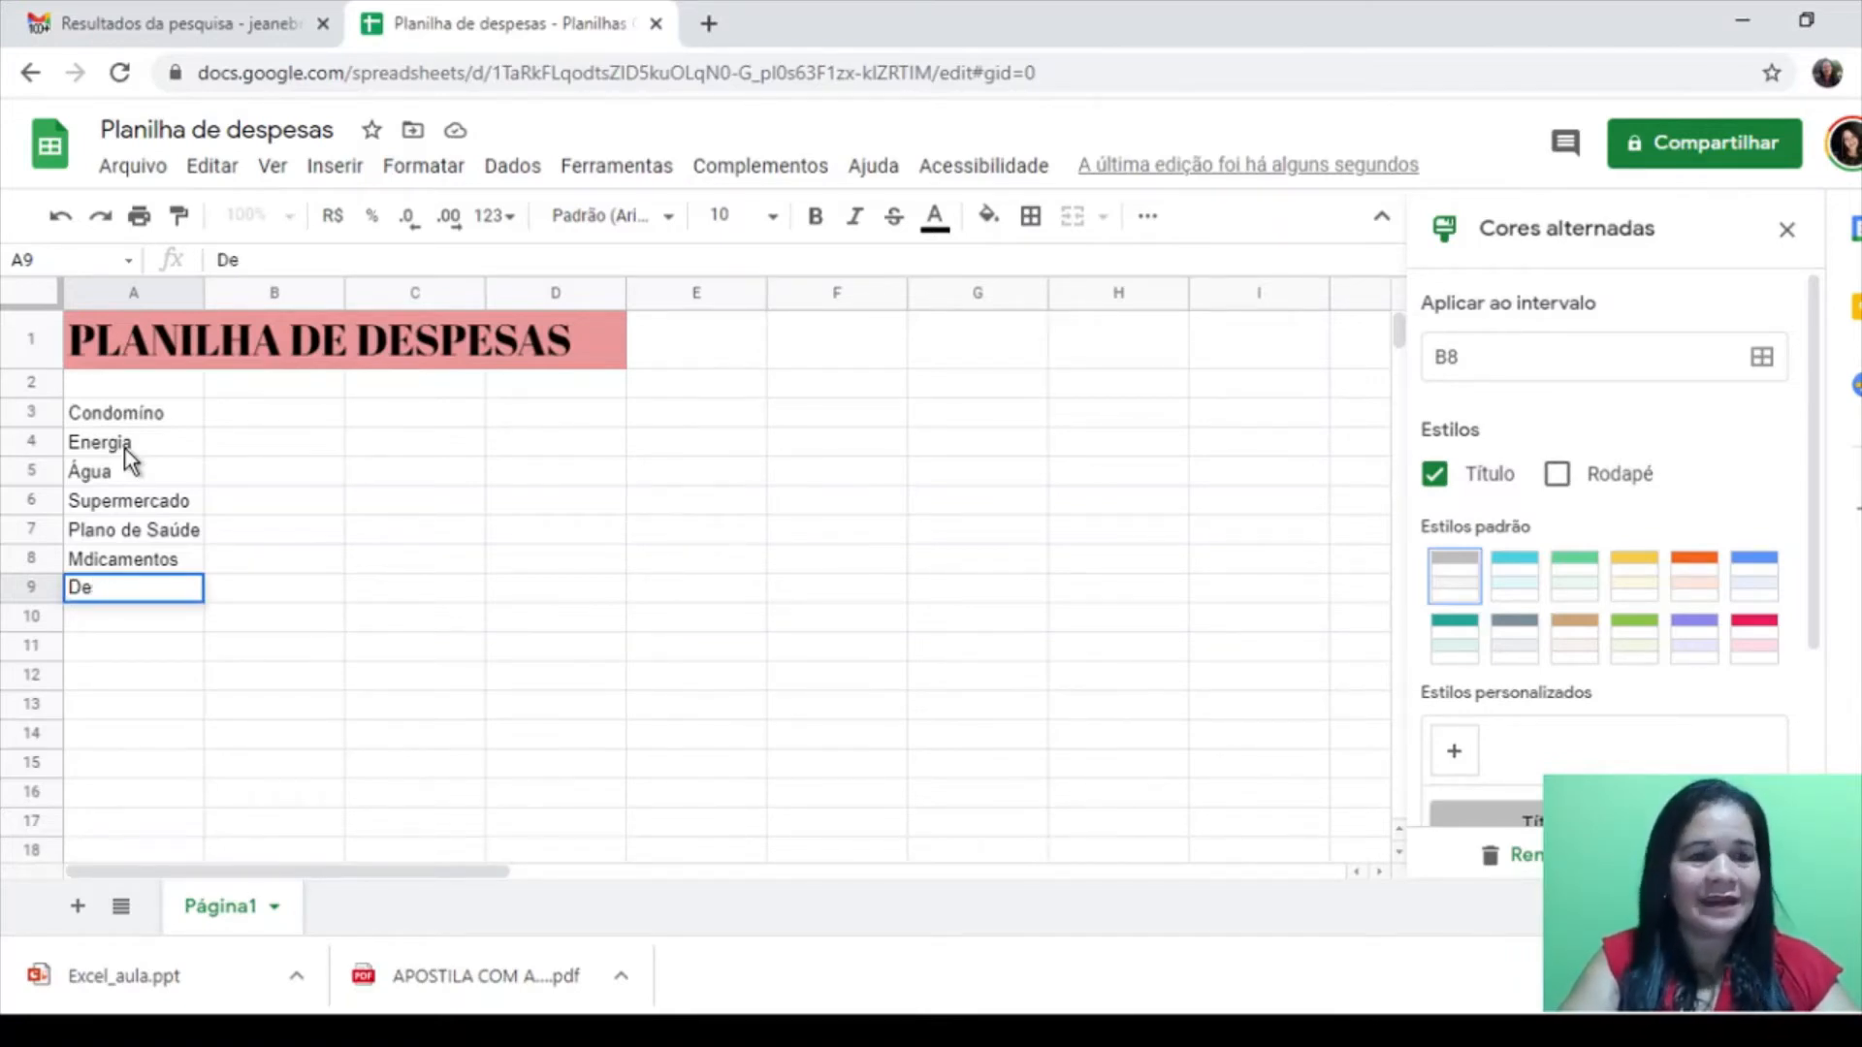
text(Gas)
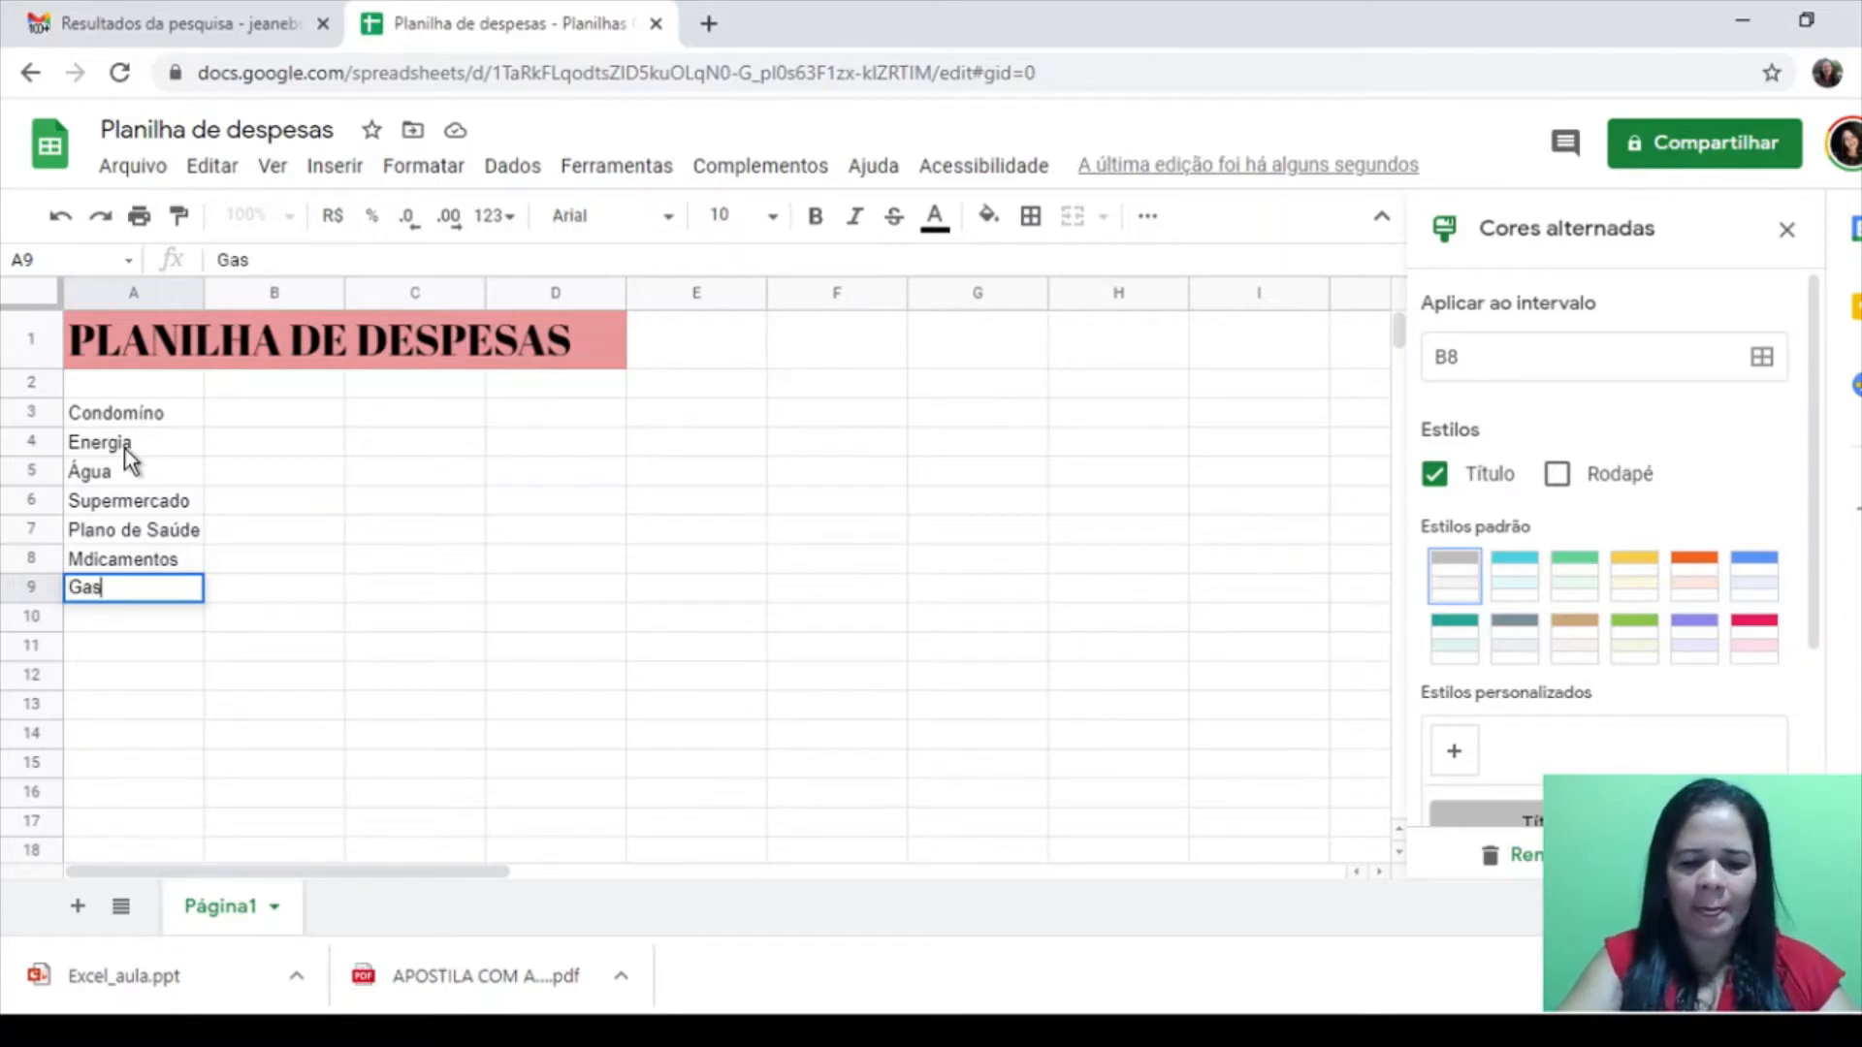
text(olina)
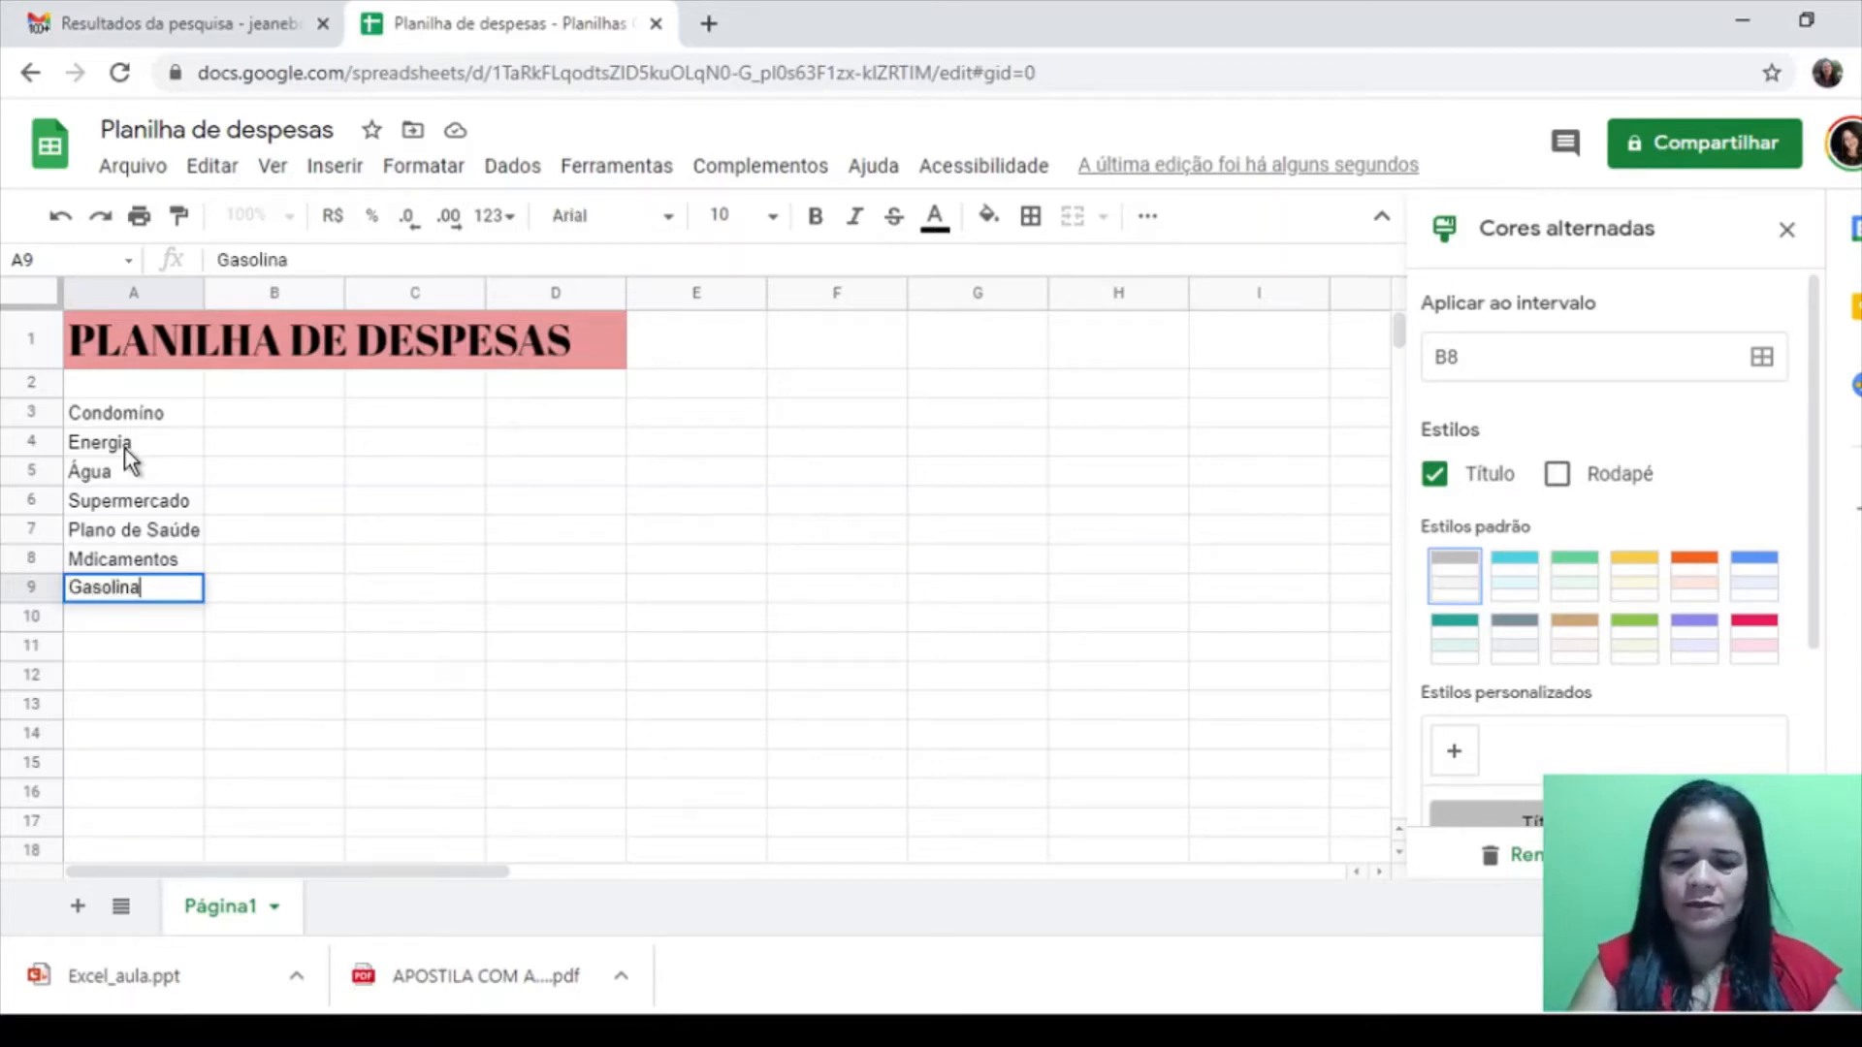
key(Return)
text(guro do )
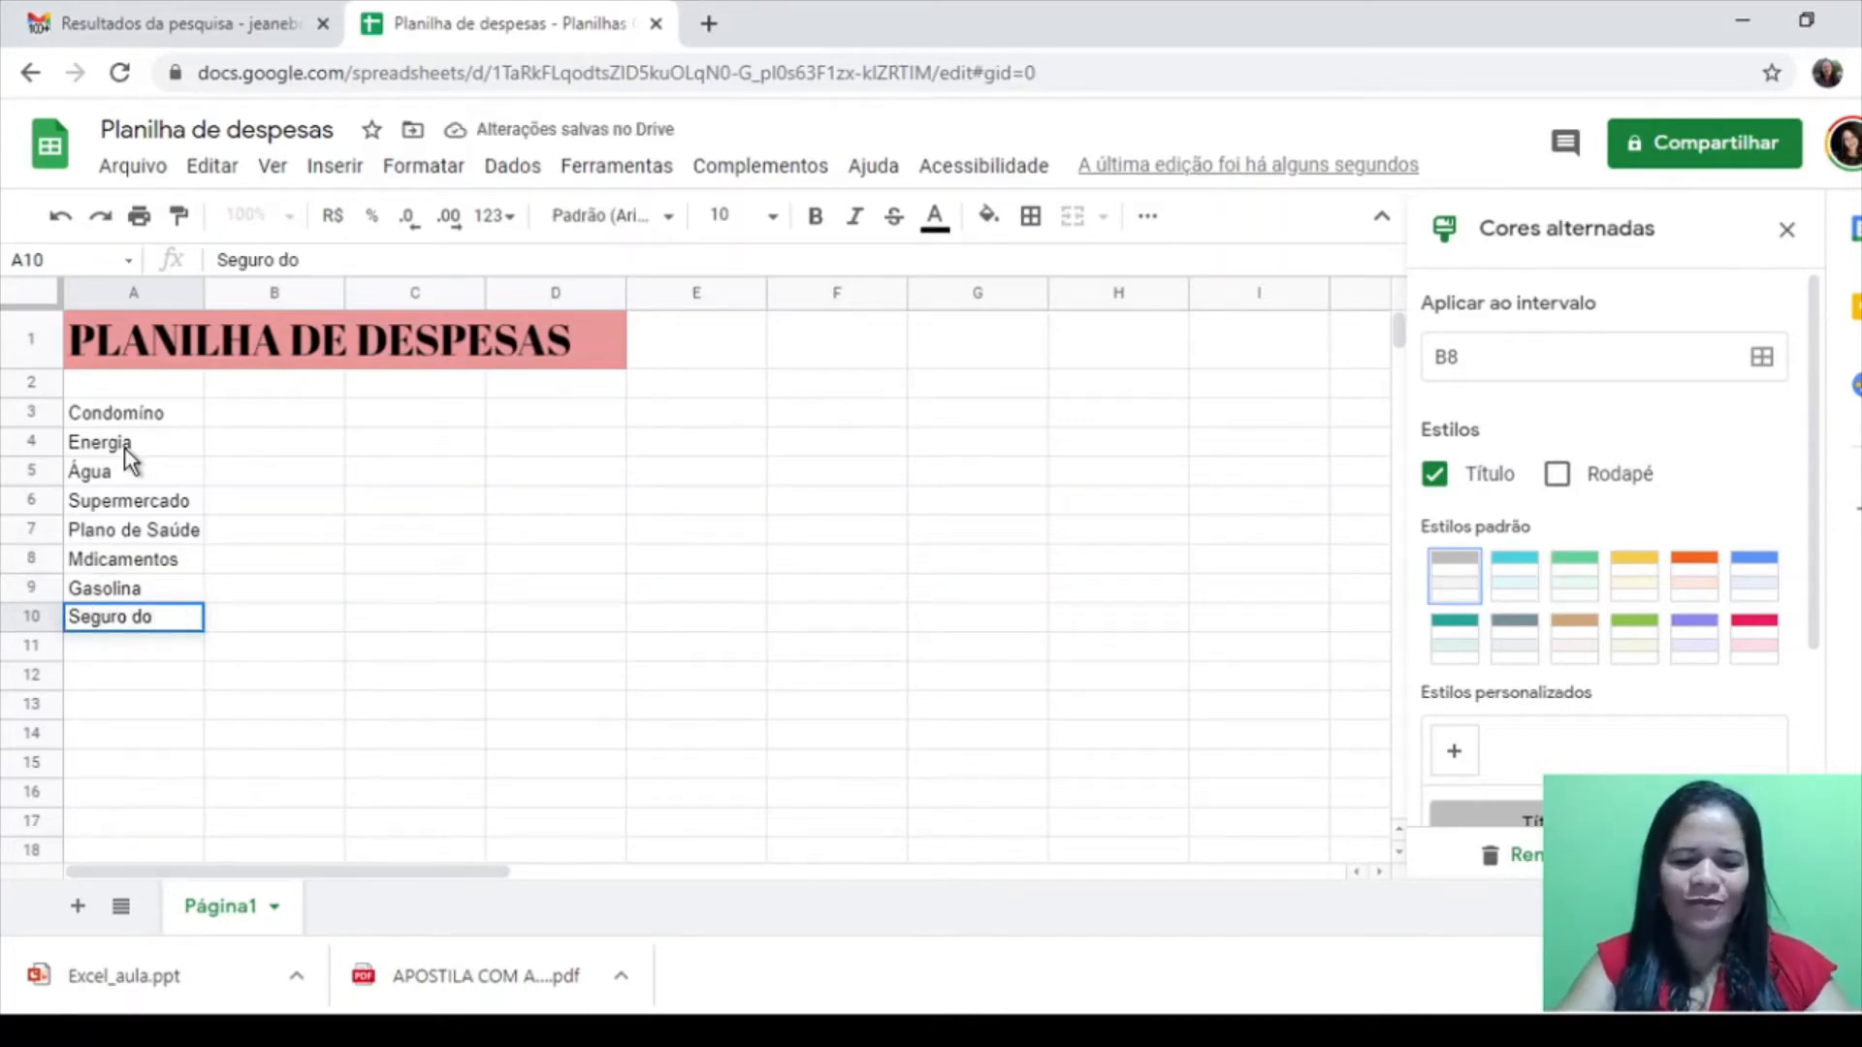
text(Carro)
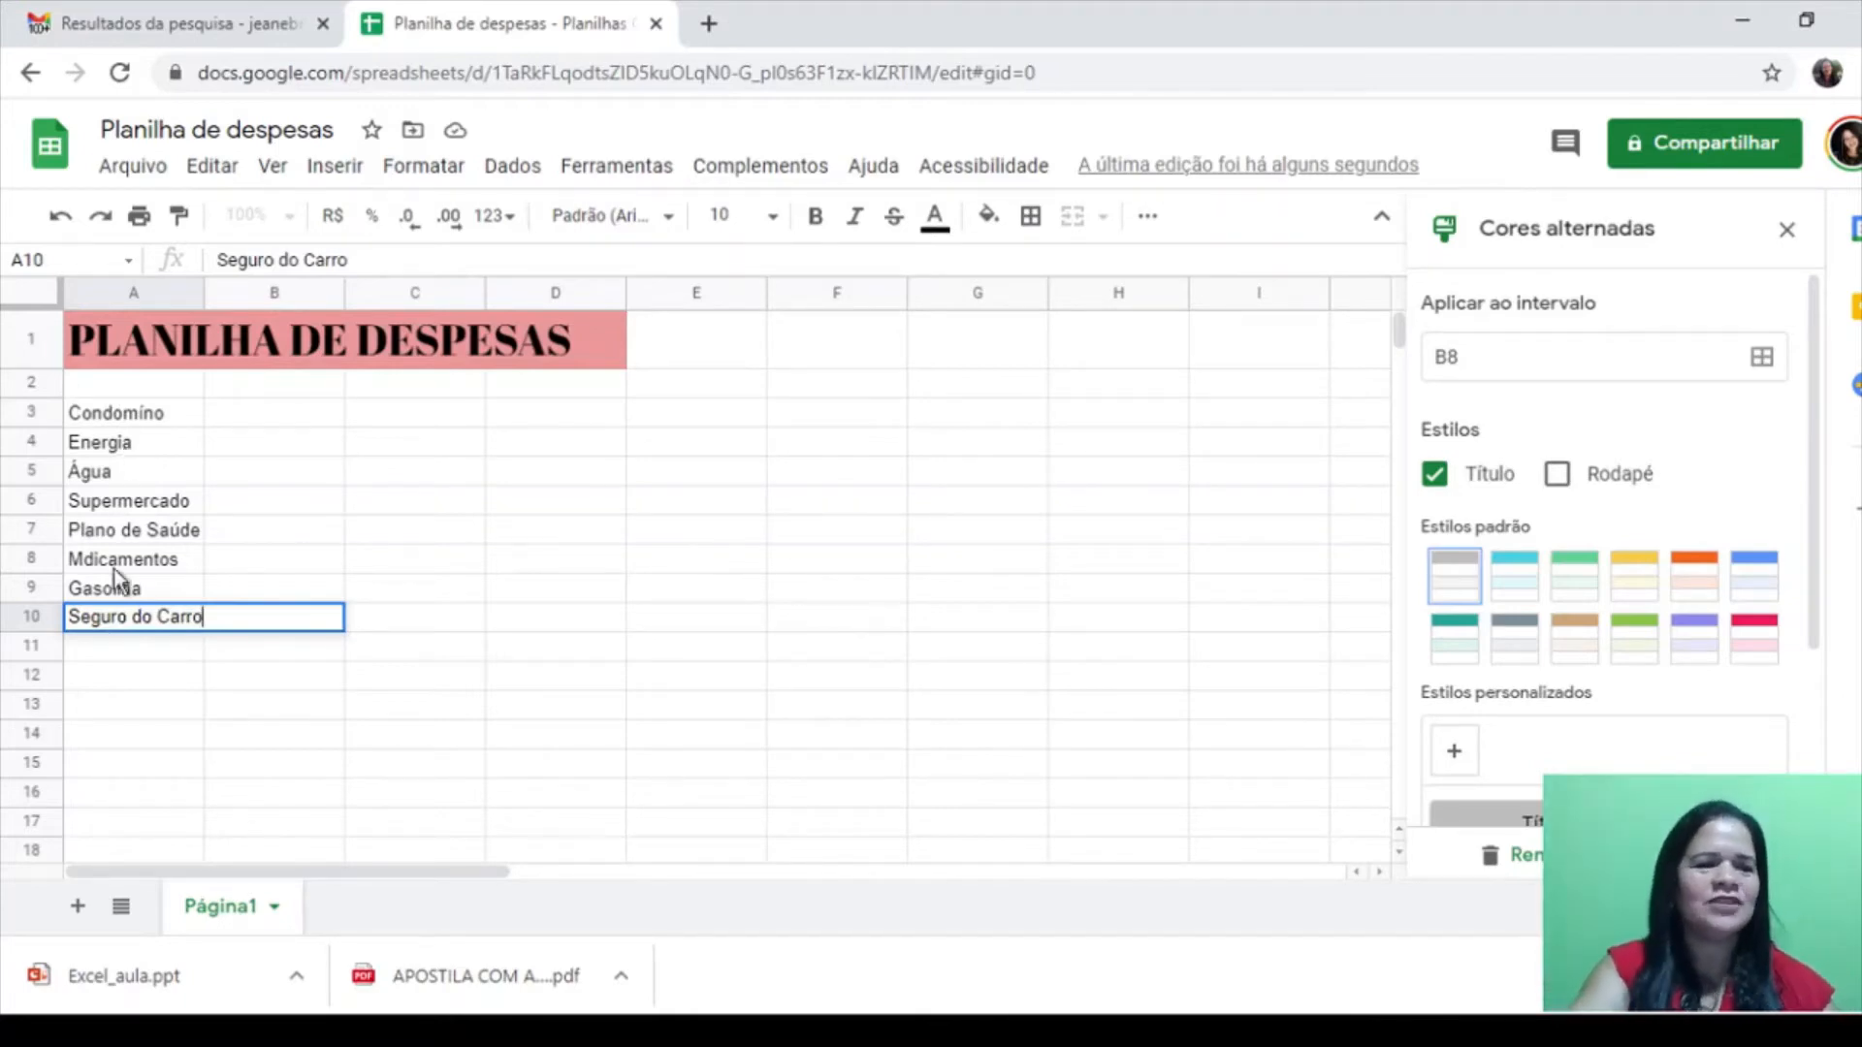
click(159, 685)
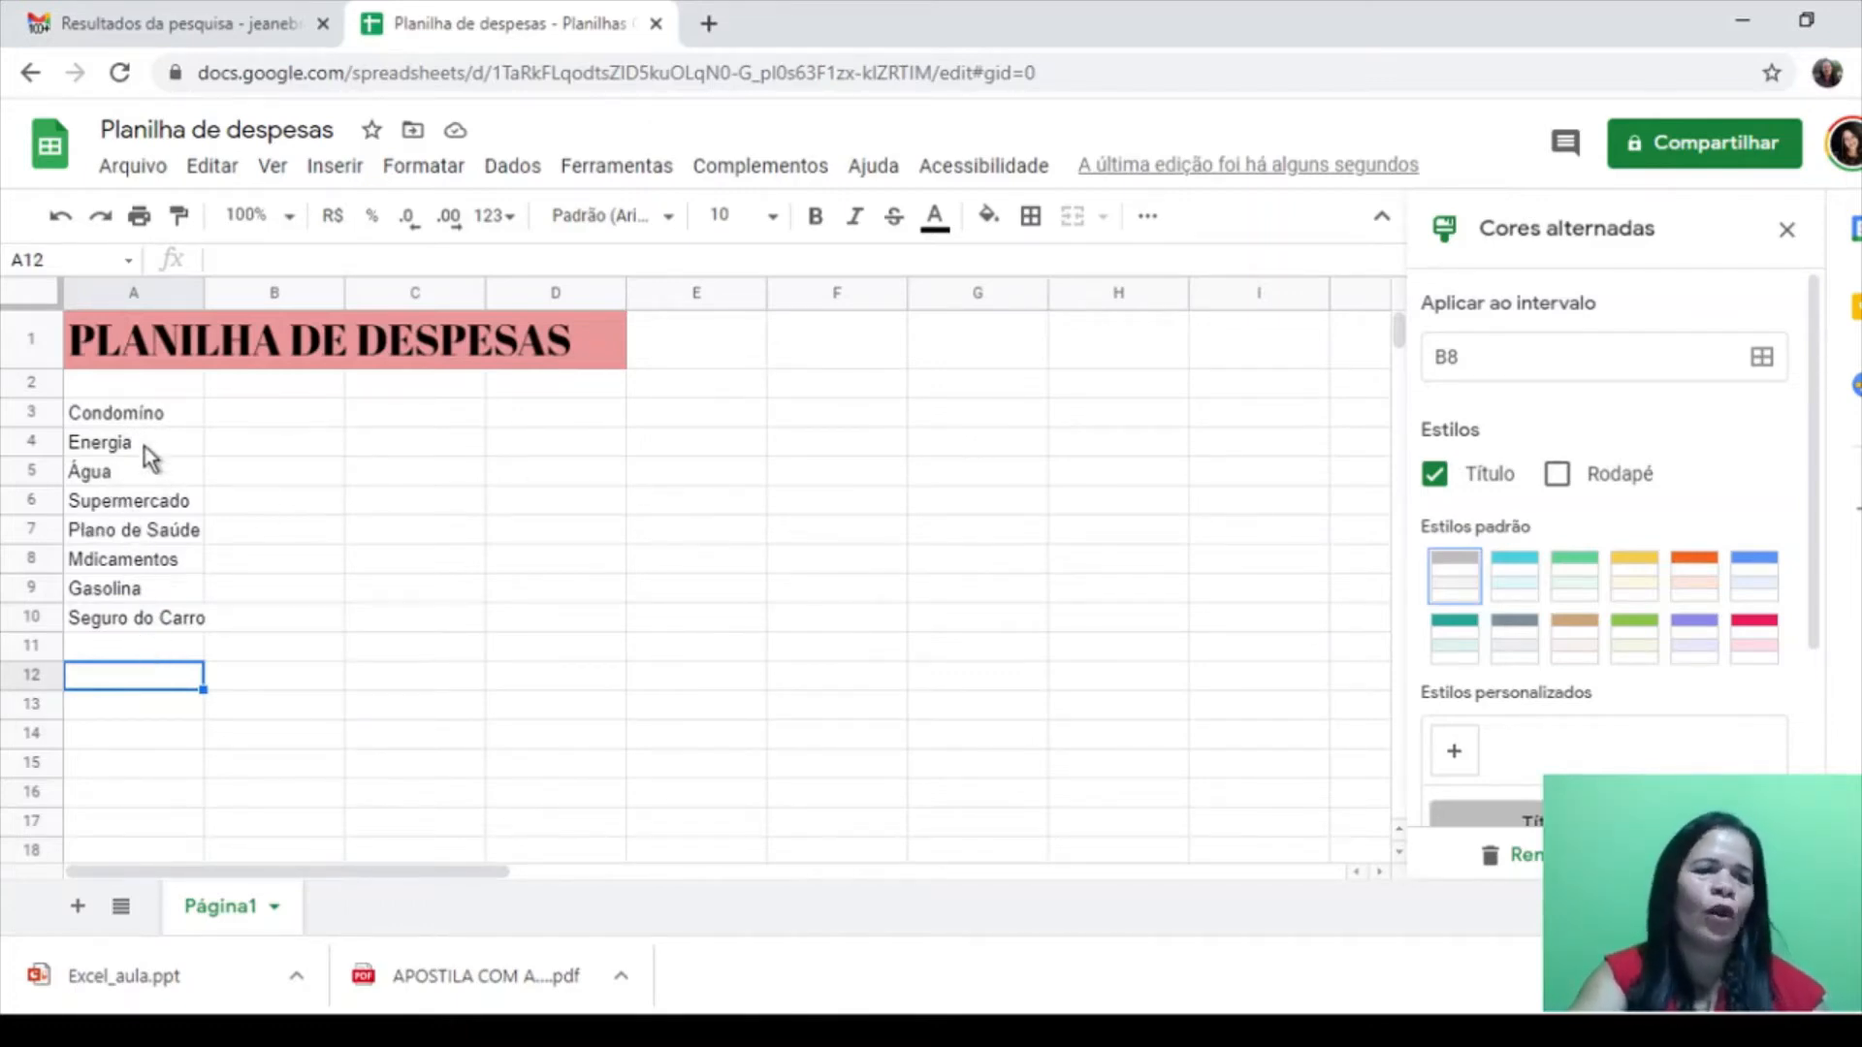
Enter the amounts 300,00, 250,00, 80,00 and 800,00 in cells B3 to B6, beside Condomíno, Energia, Água and Supermercado
click(244, 417)
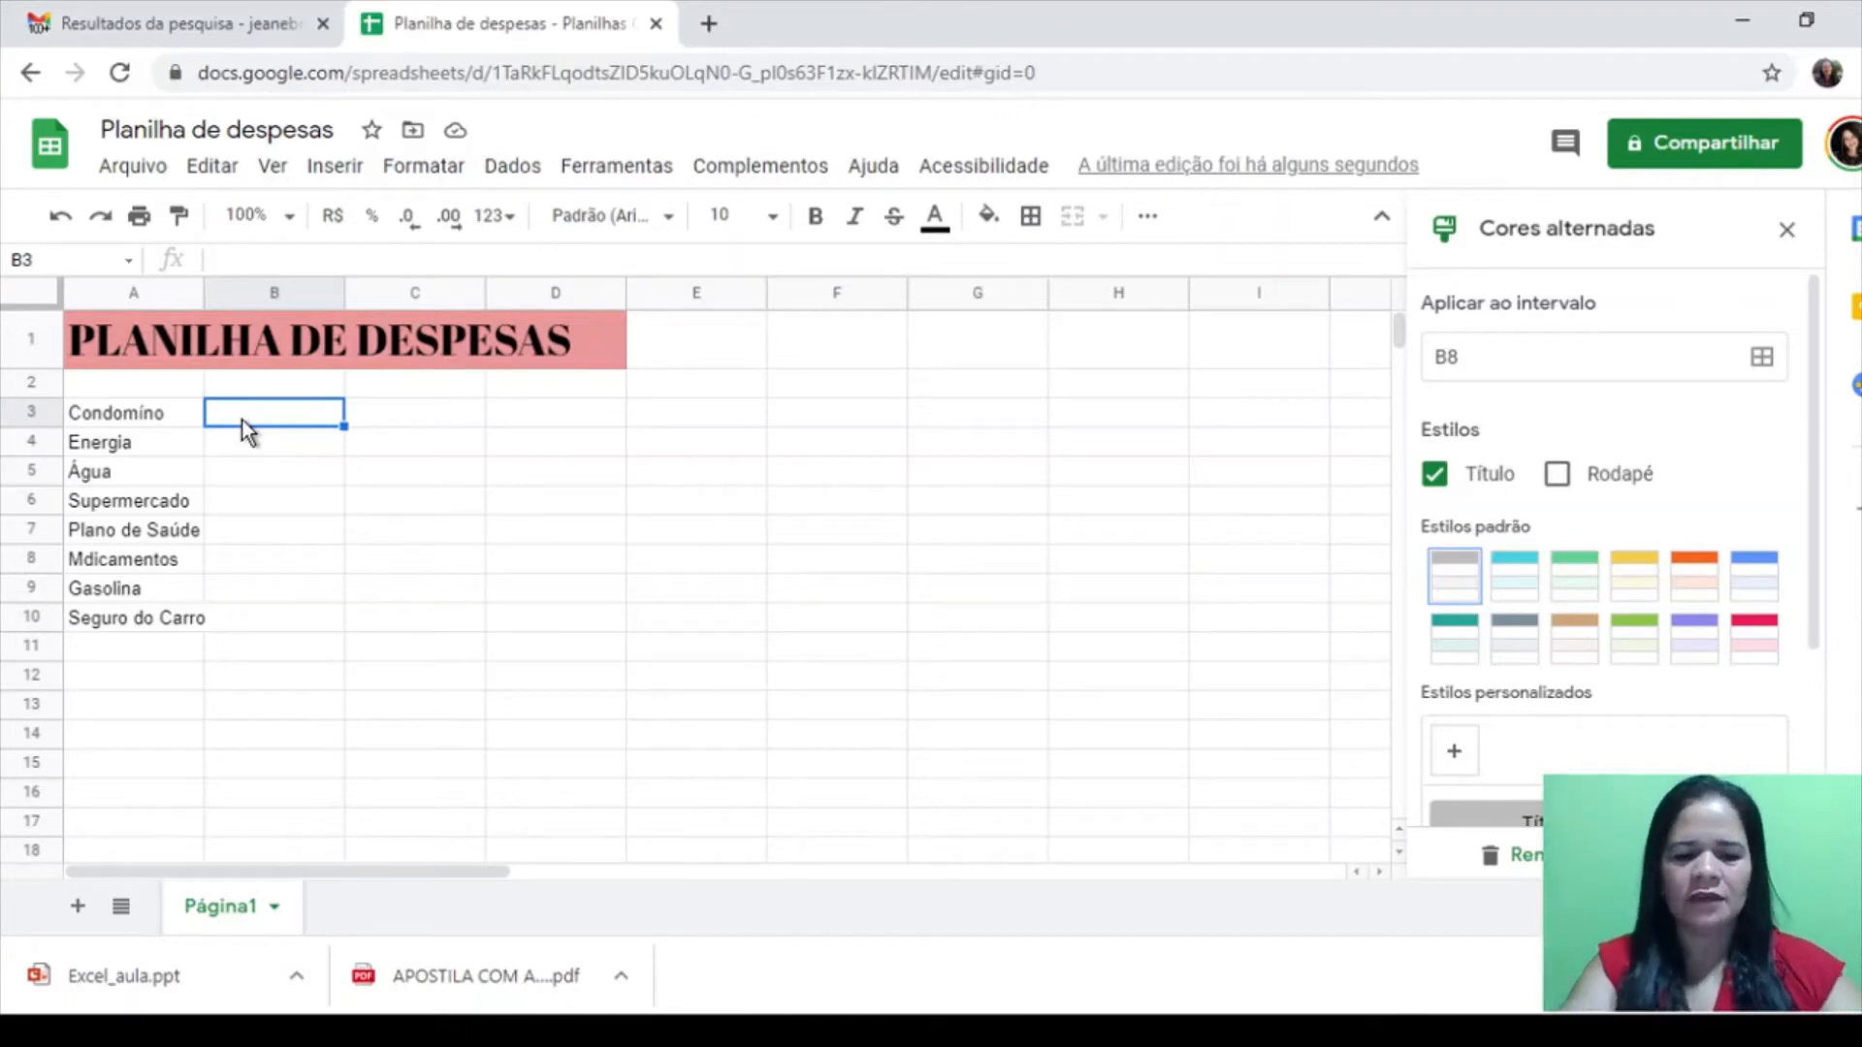
text(300,00)
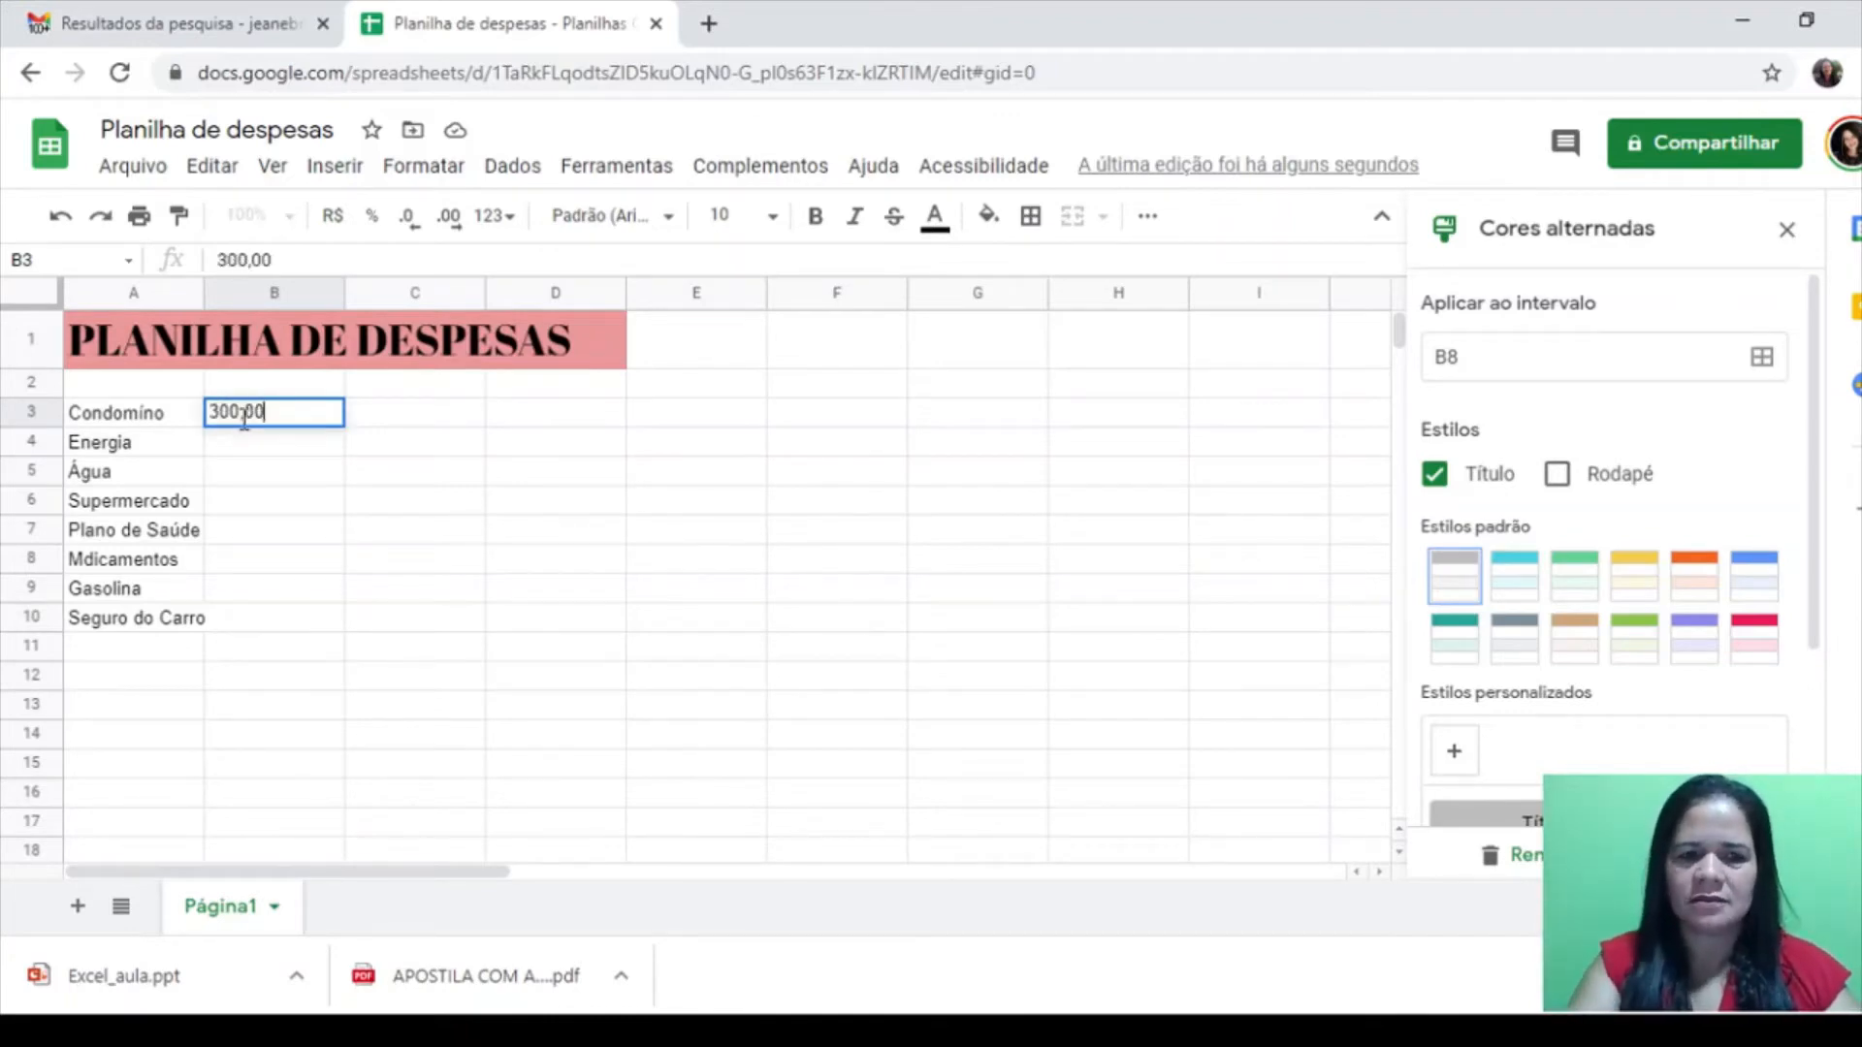
key(Return)
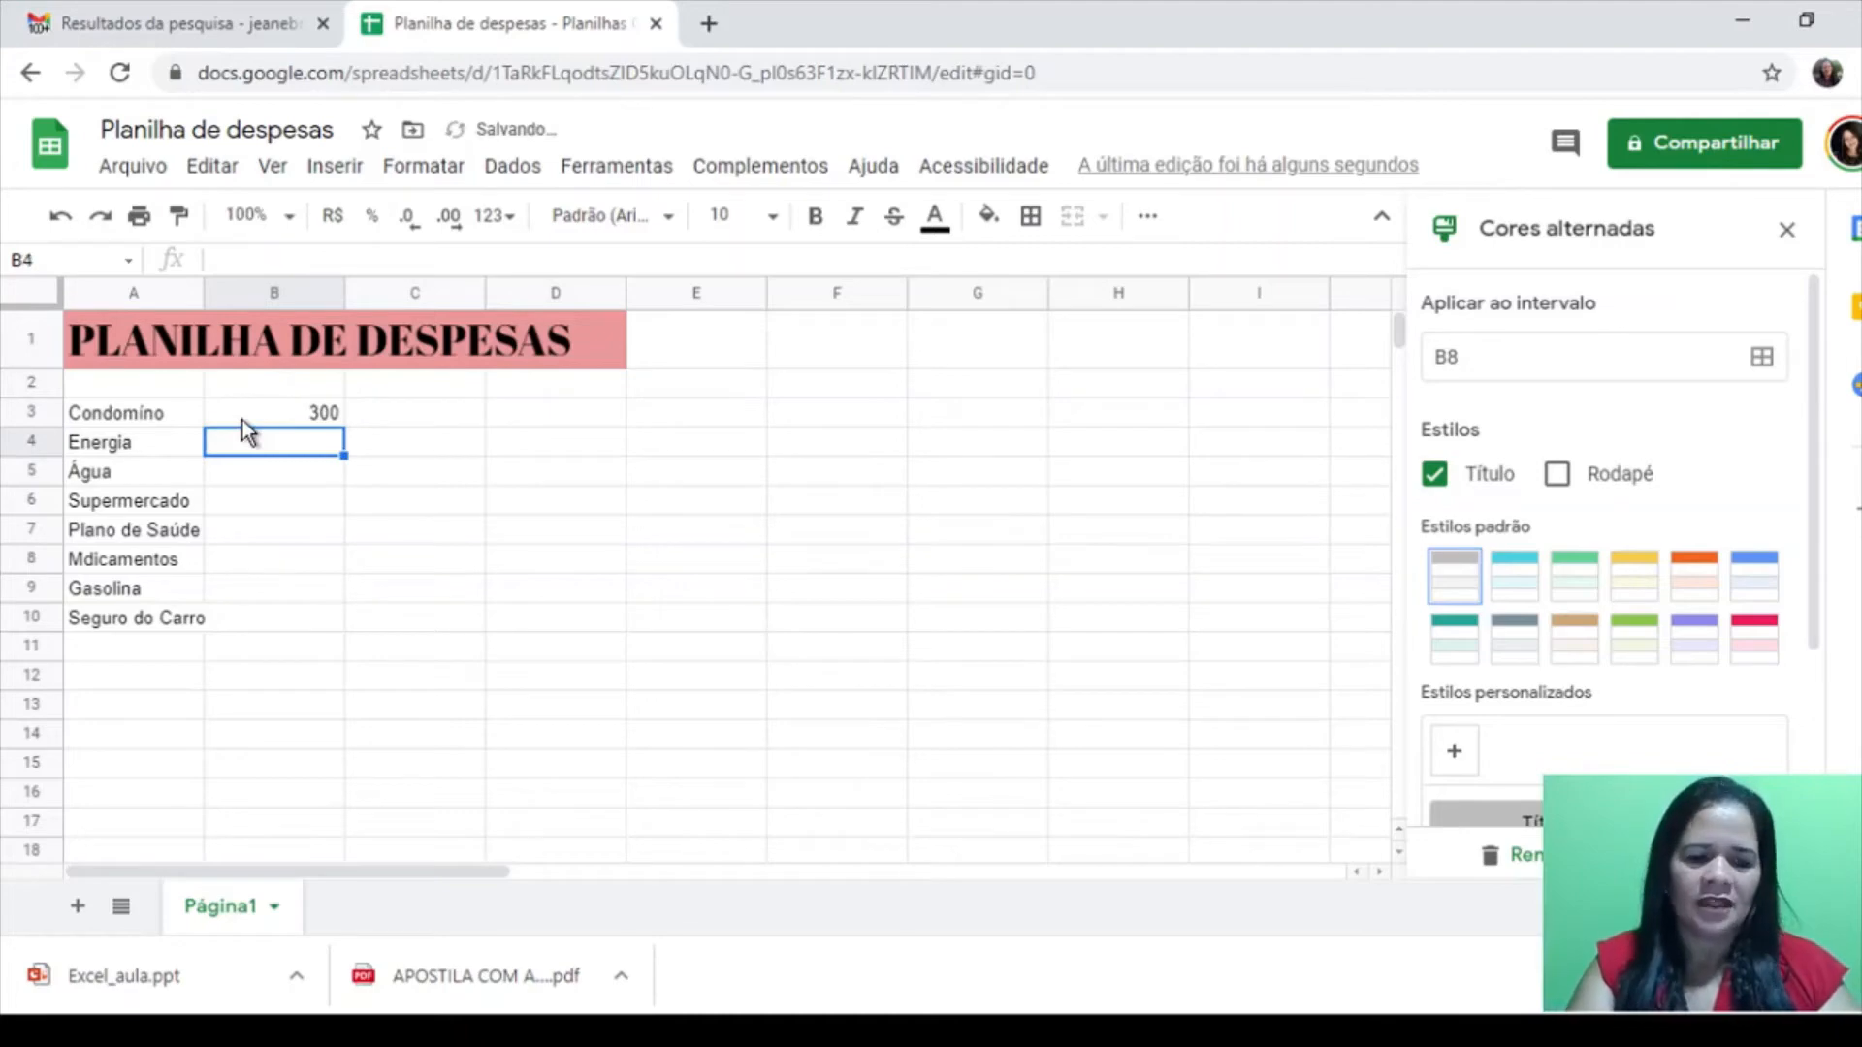
text(250,)
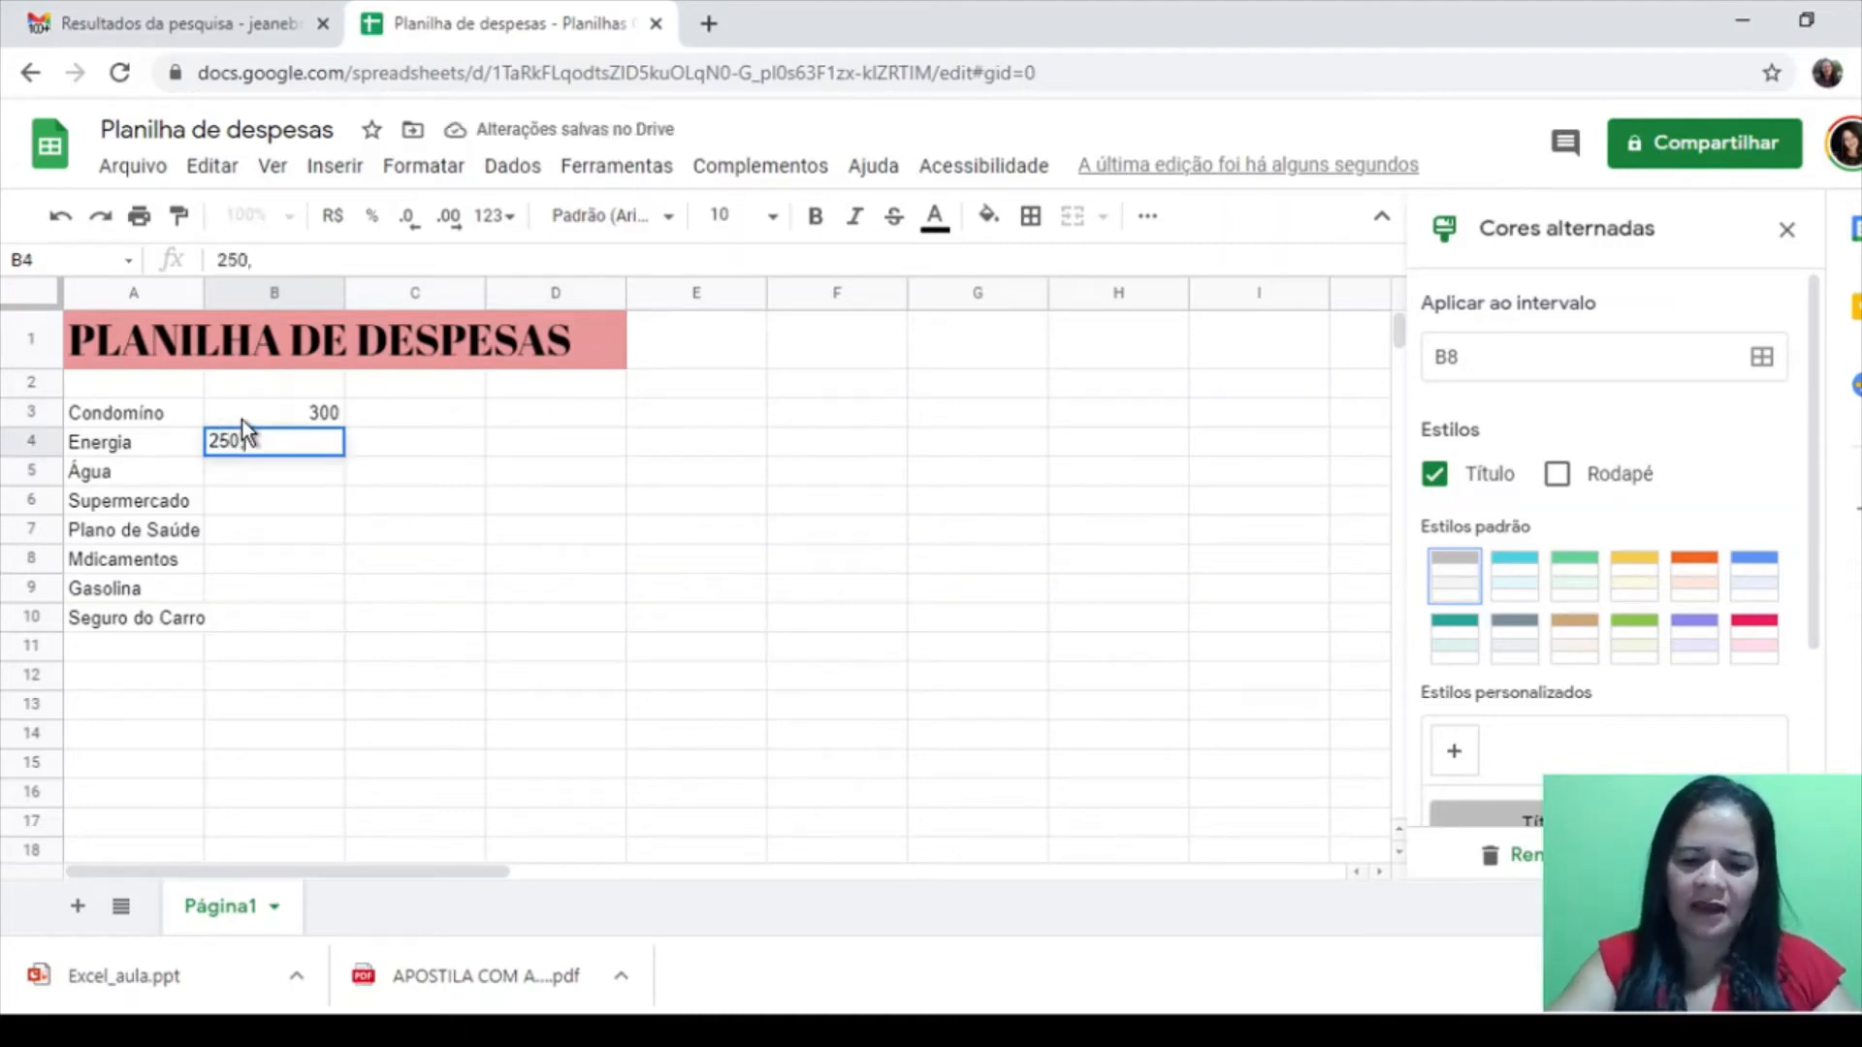
text(00)
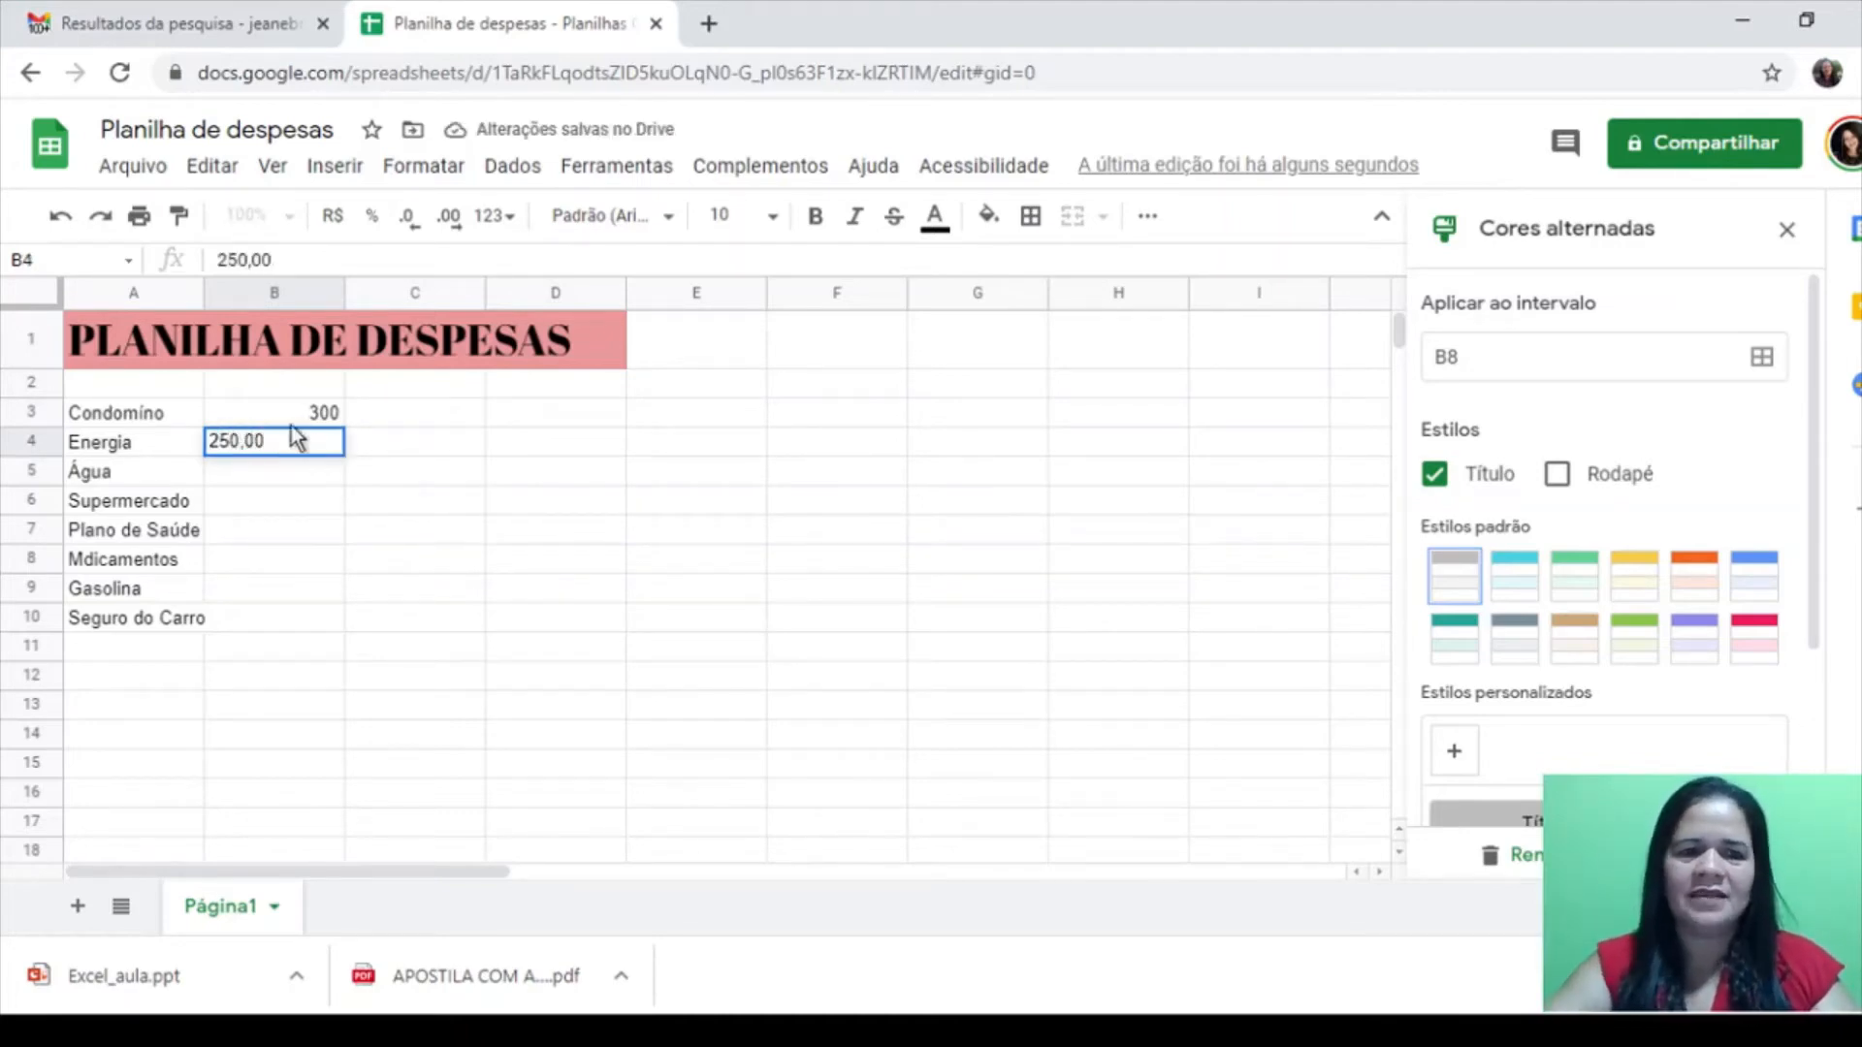
key(Return)
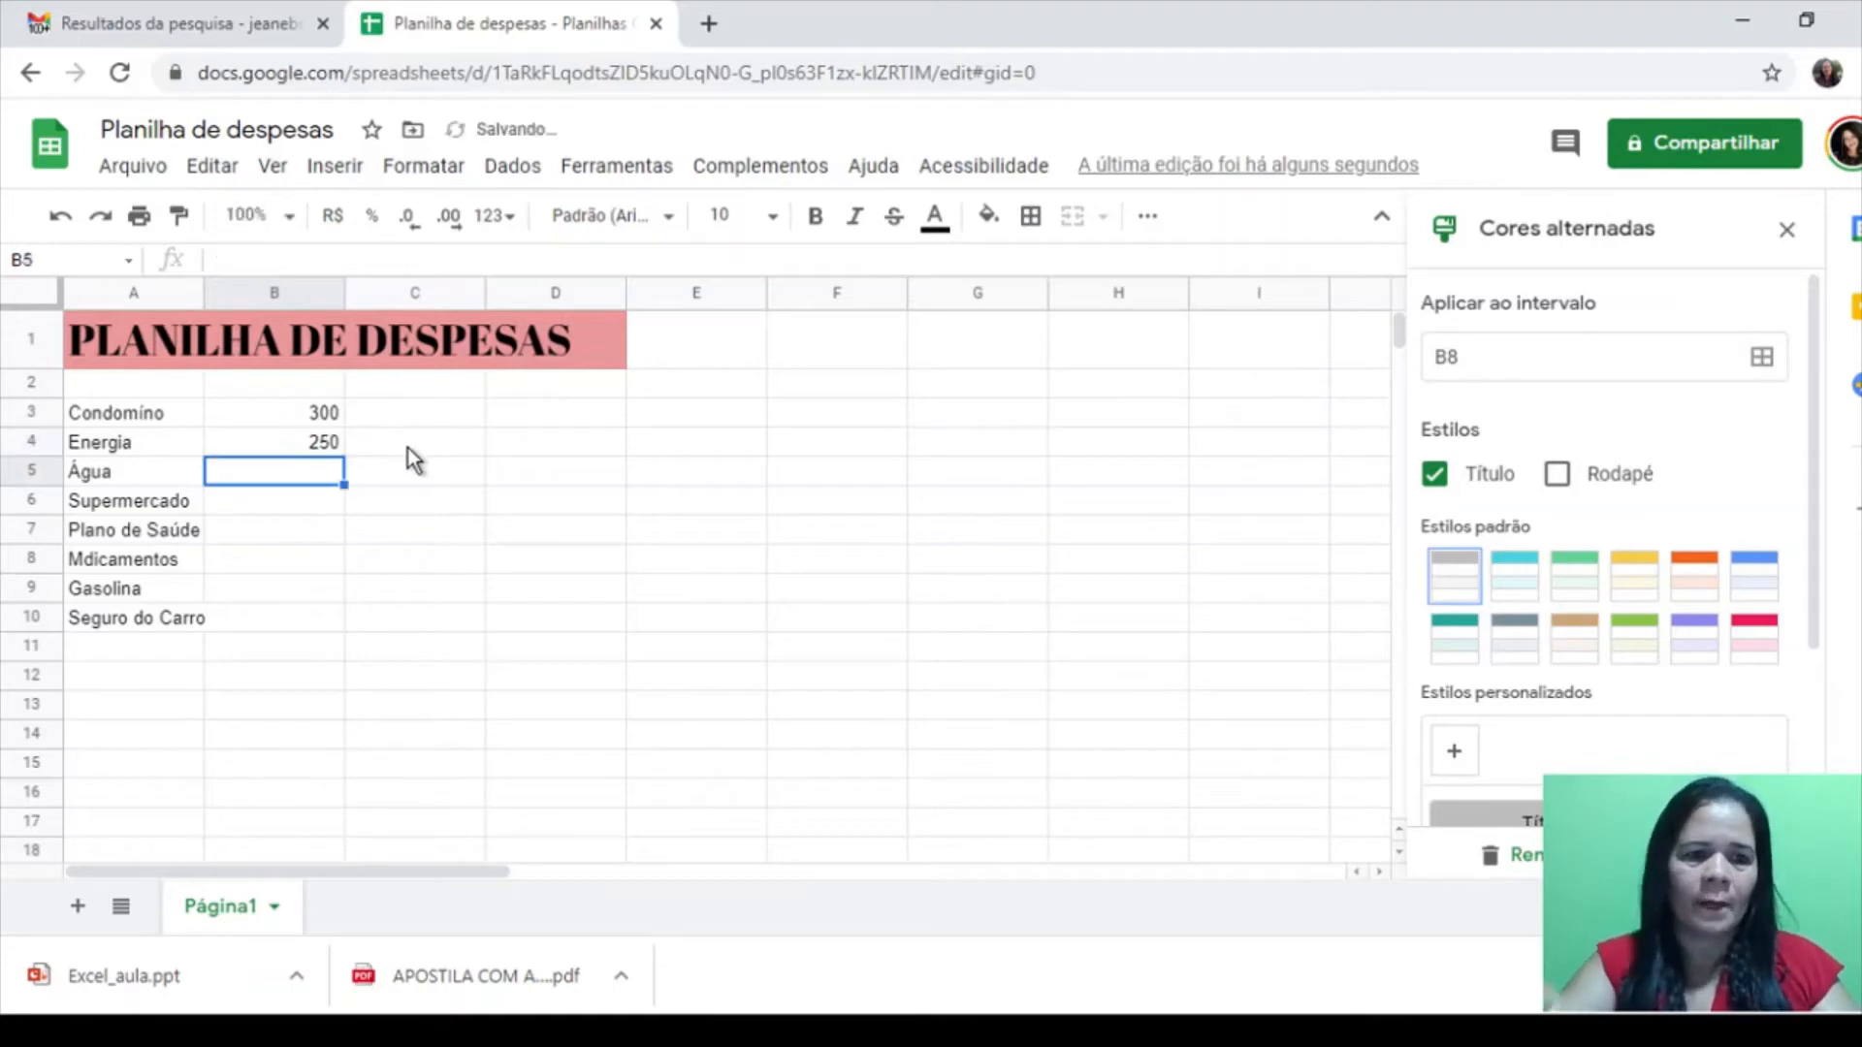
text(80,00)
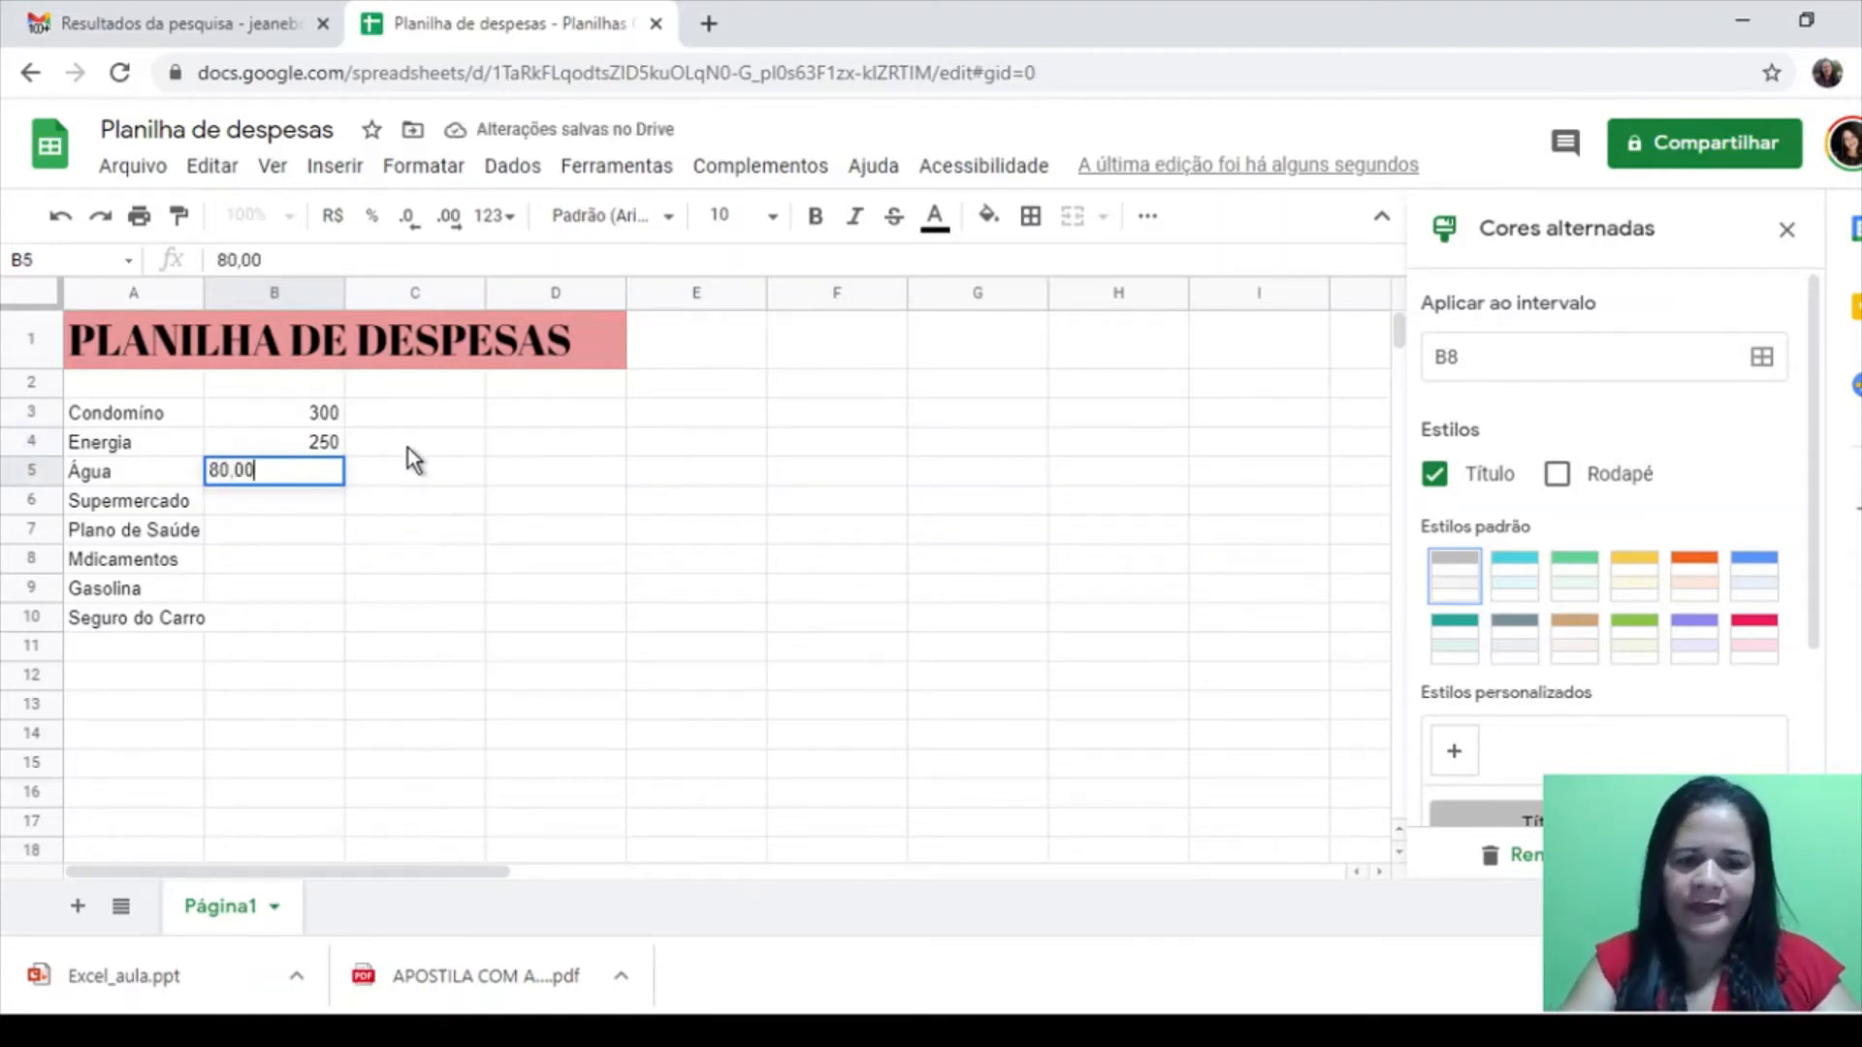
key(Return)
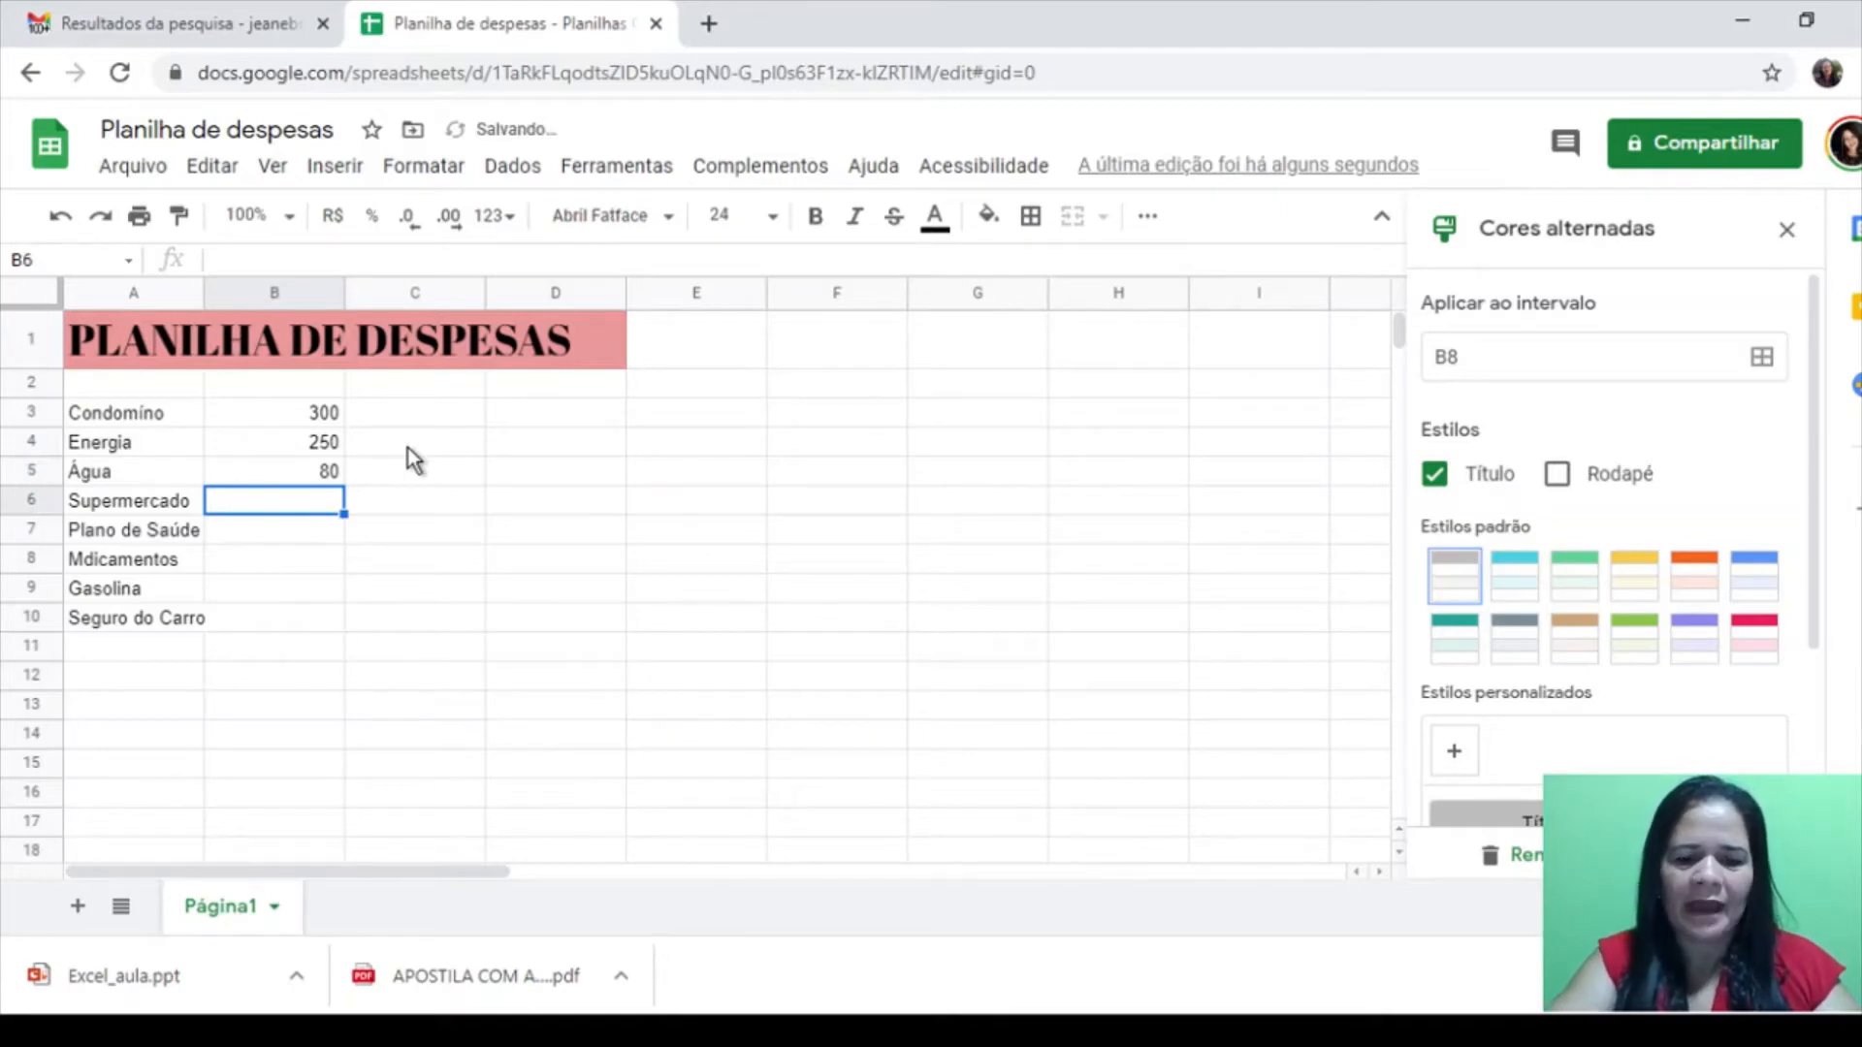
text(800,00)
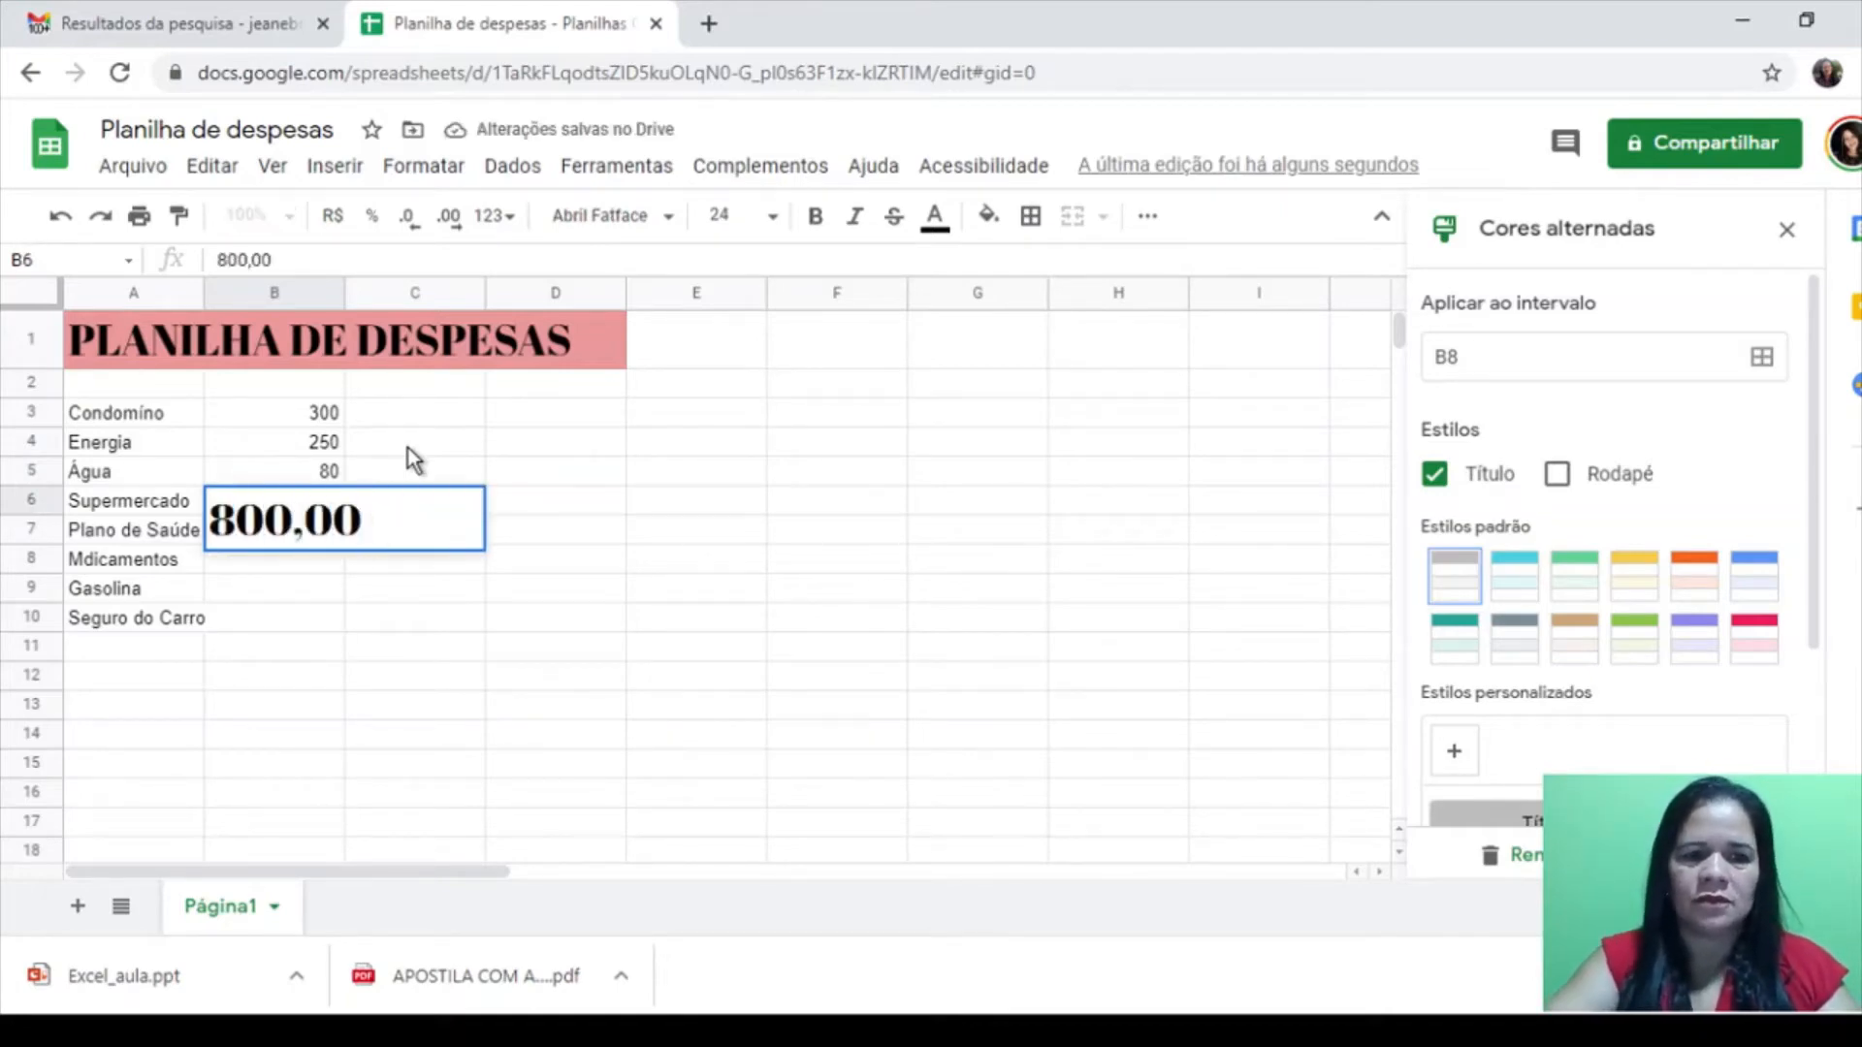
click(322, 580)
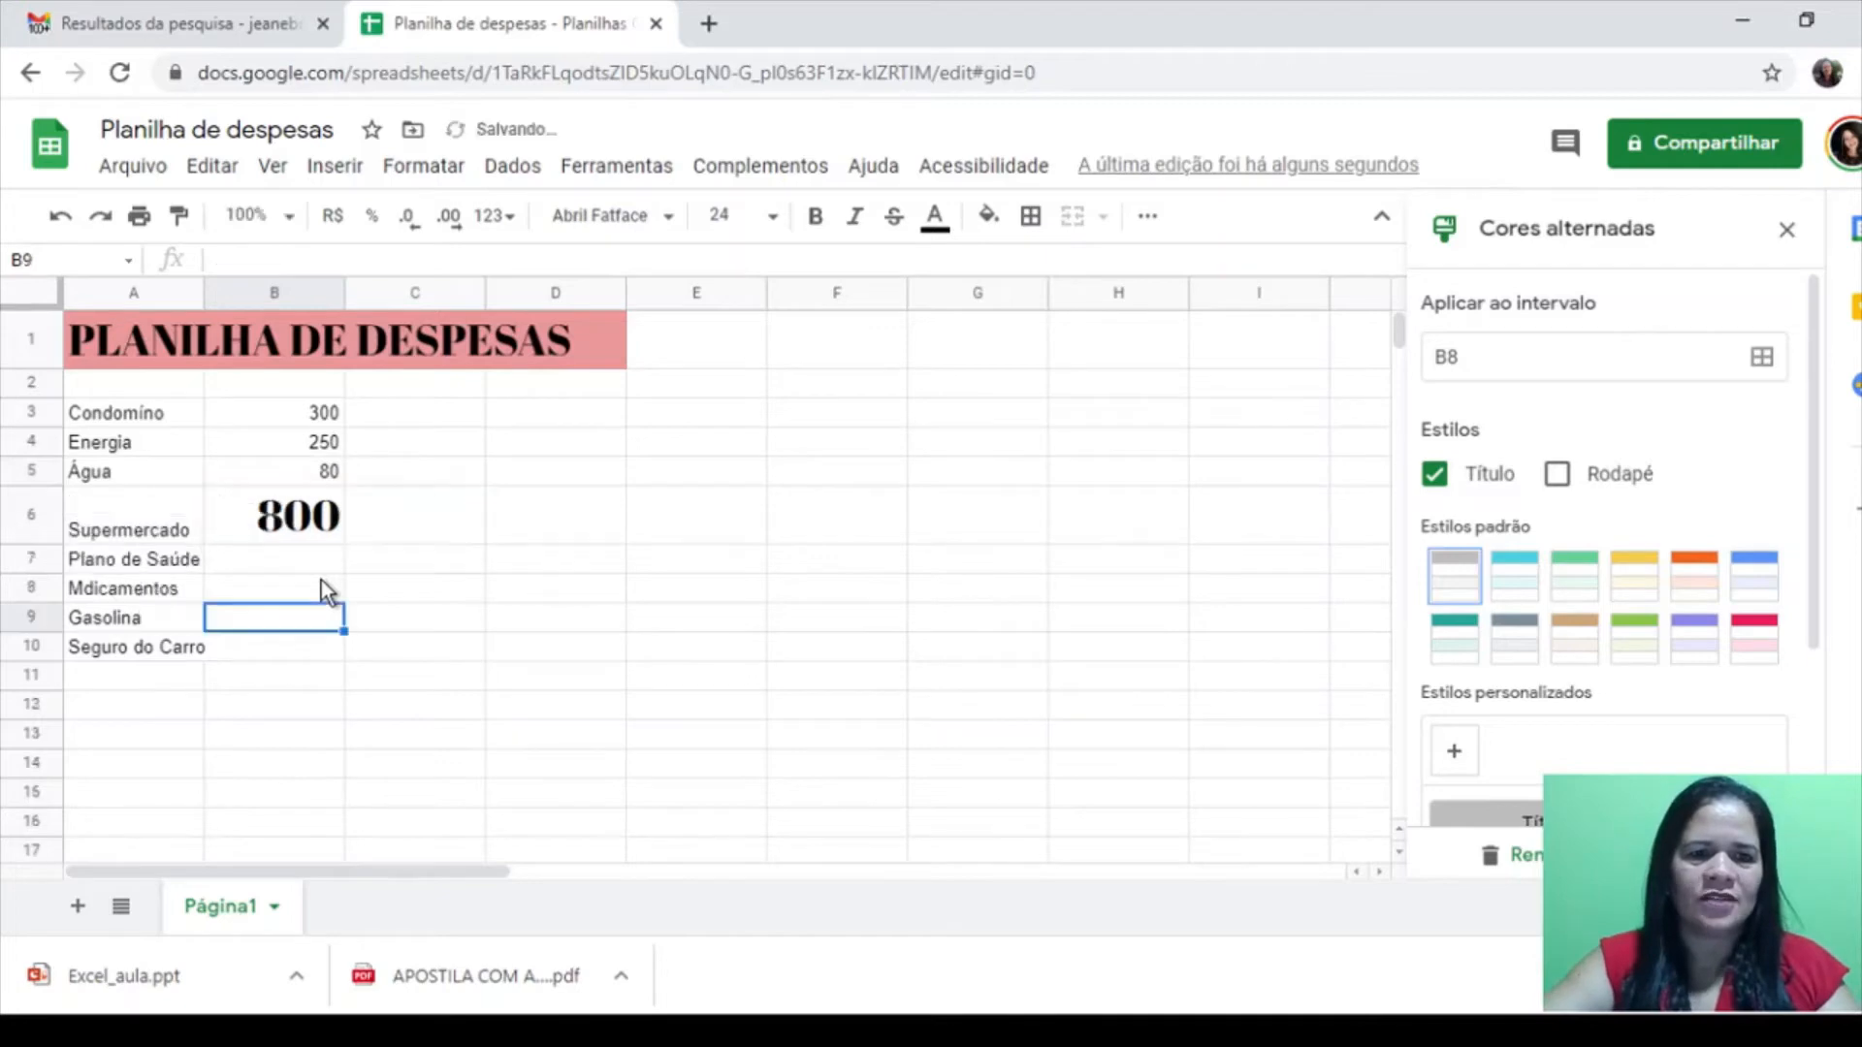
Change the font of the Supermercado amount in cell B6 to the default (Padrão), as in cell B5
click(313, 522)
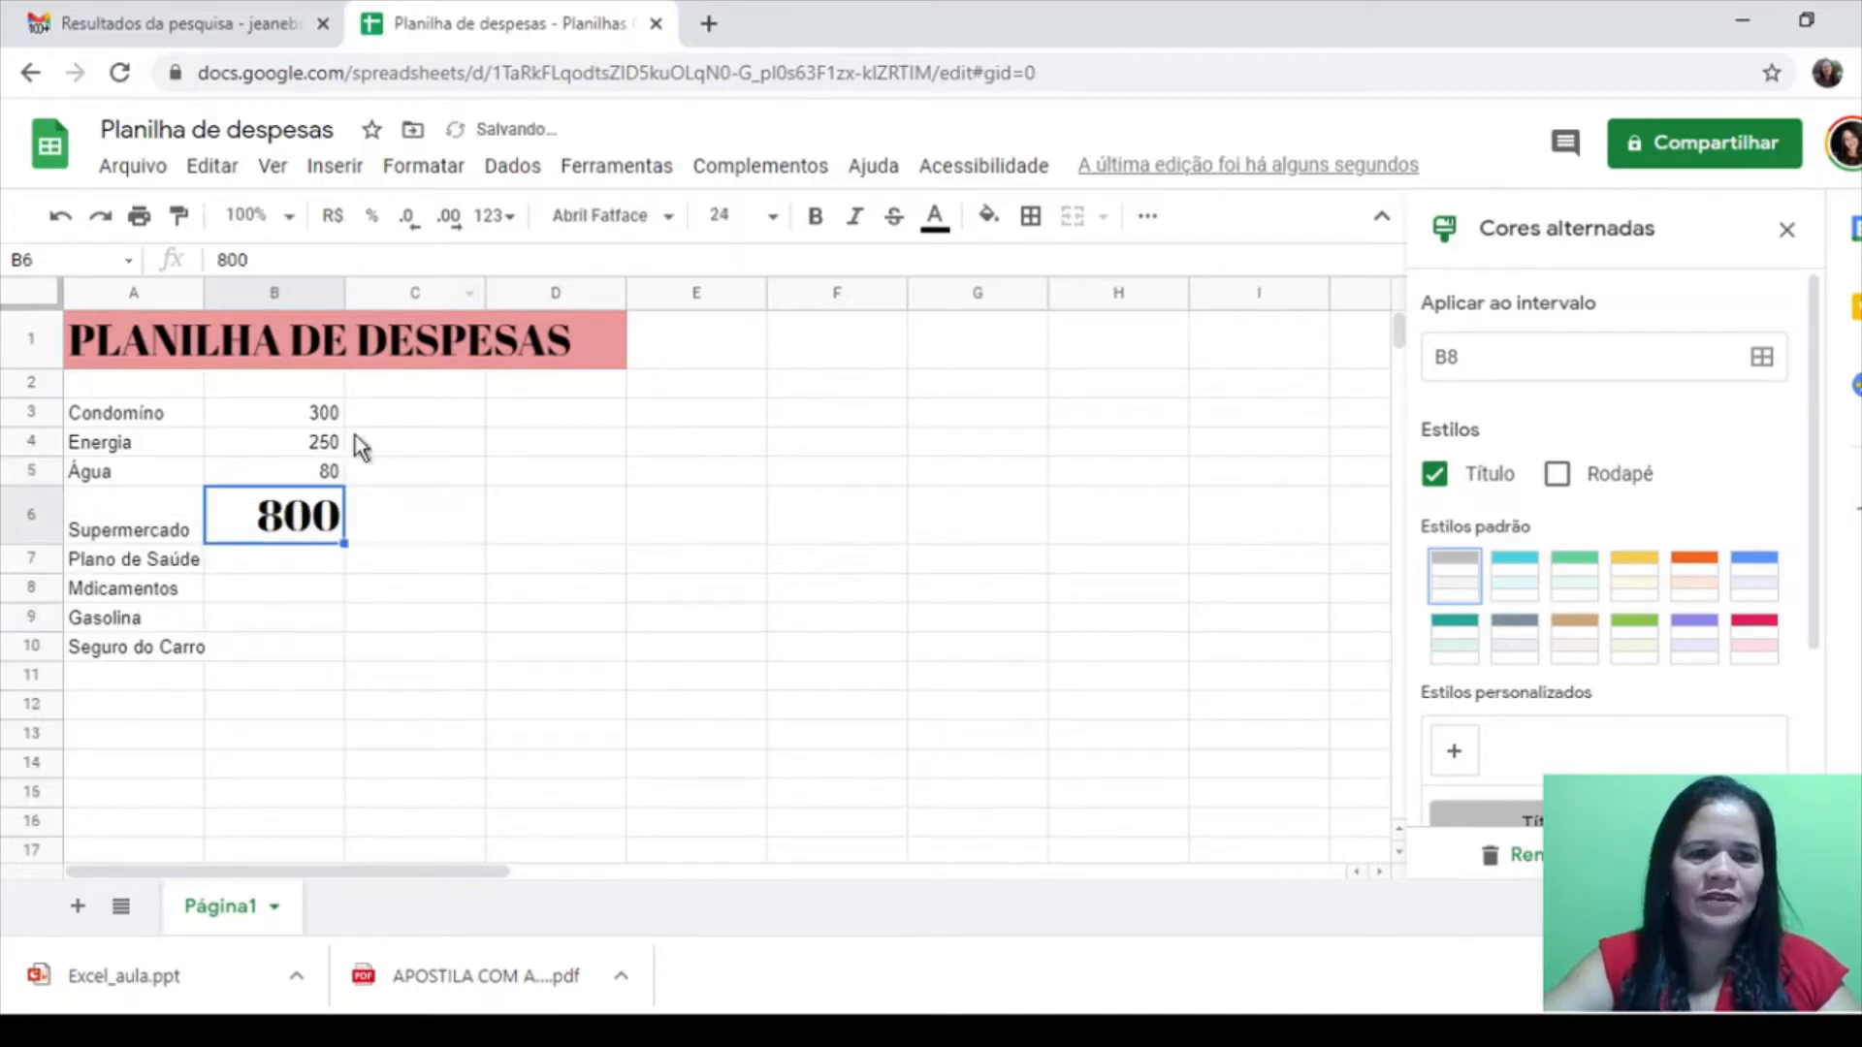
right_click(328, 533)
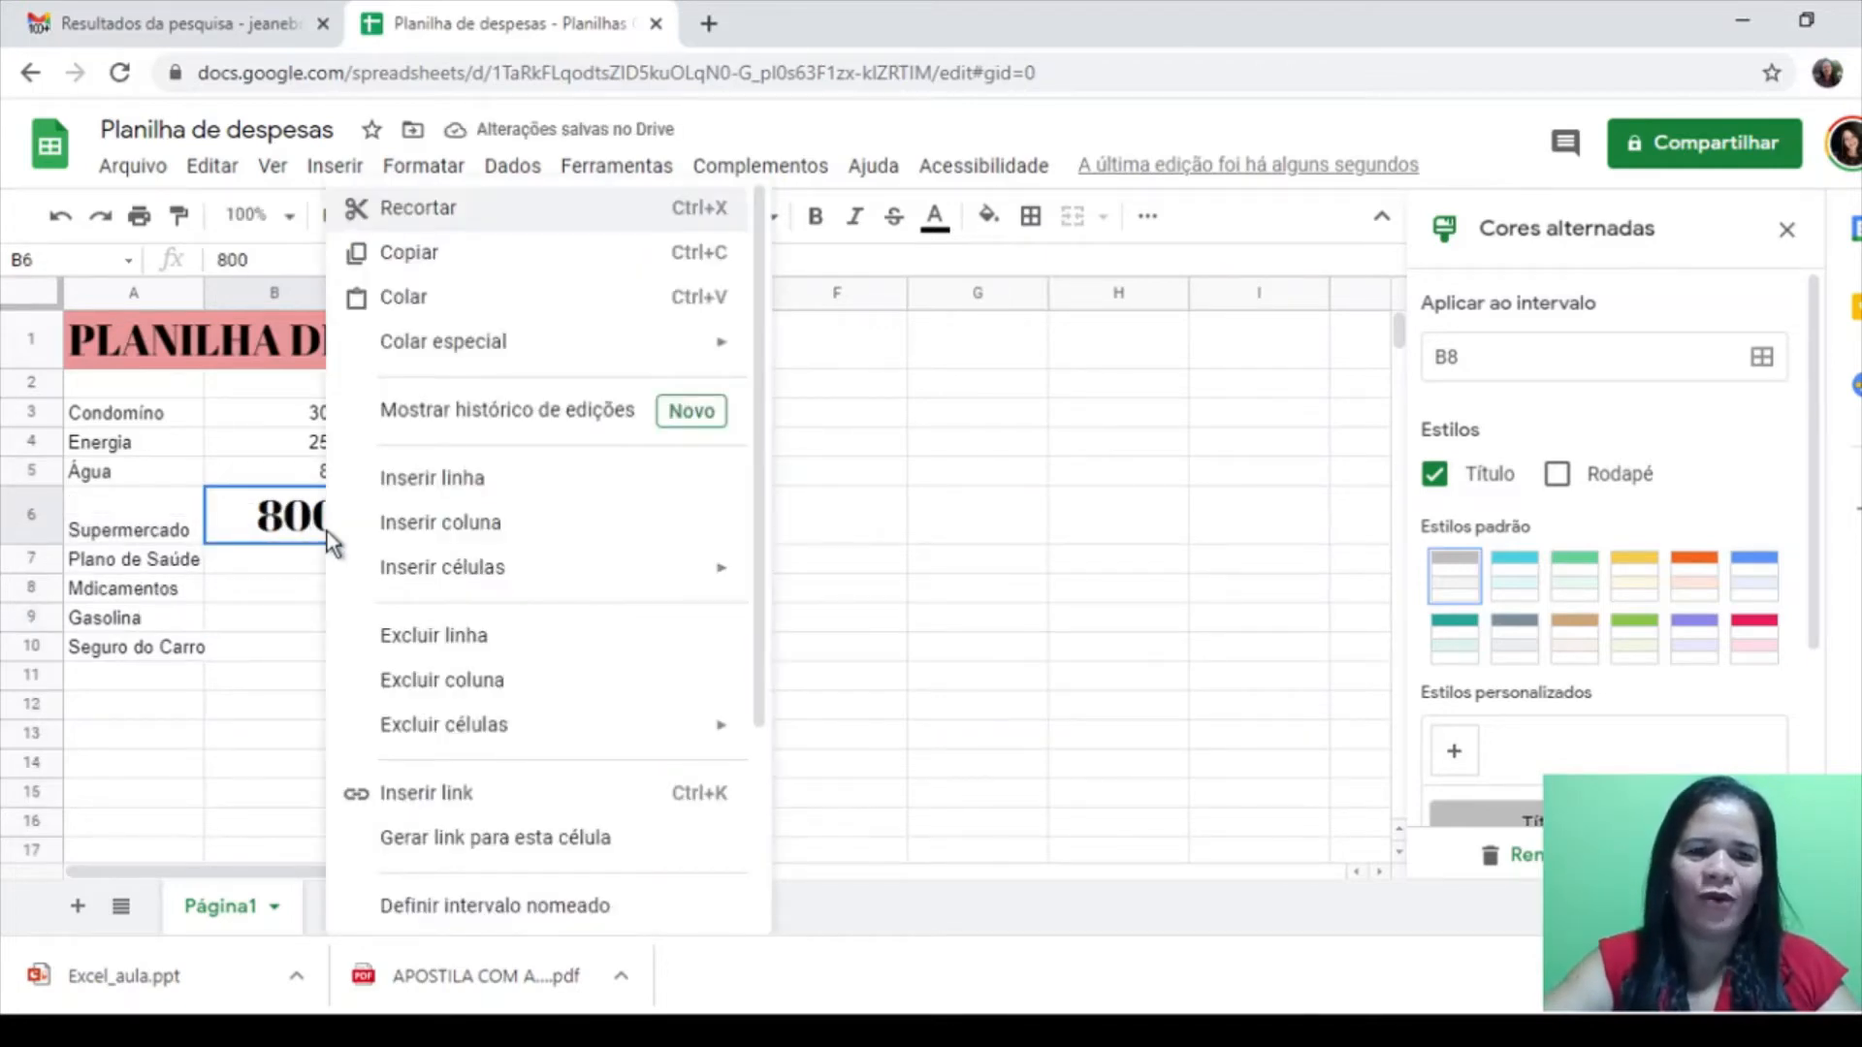
click(279, 589)
click(276, 533)
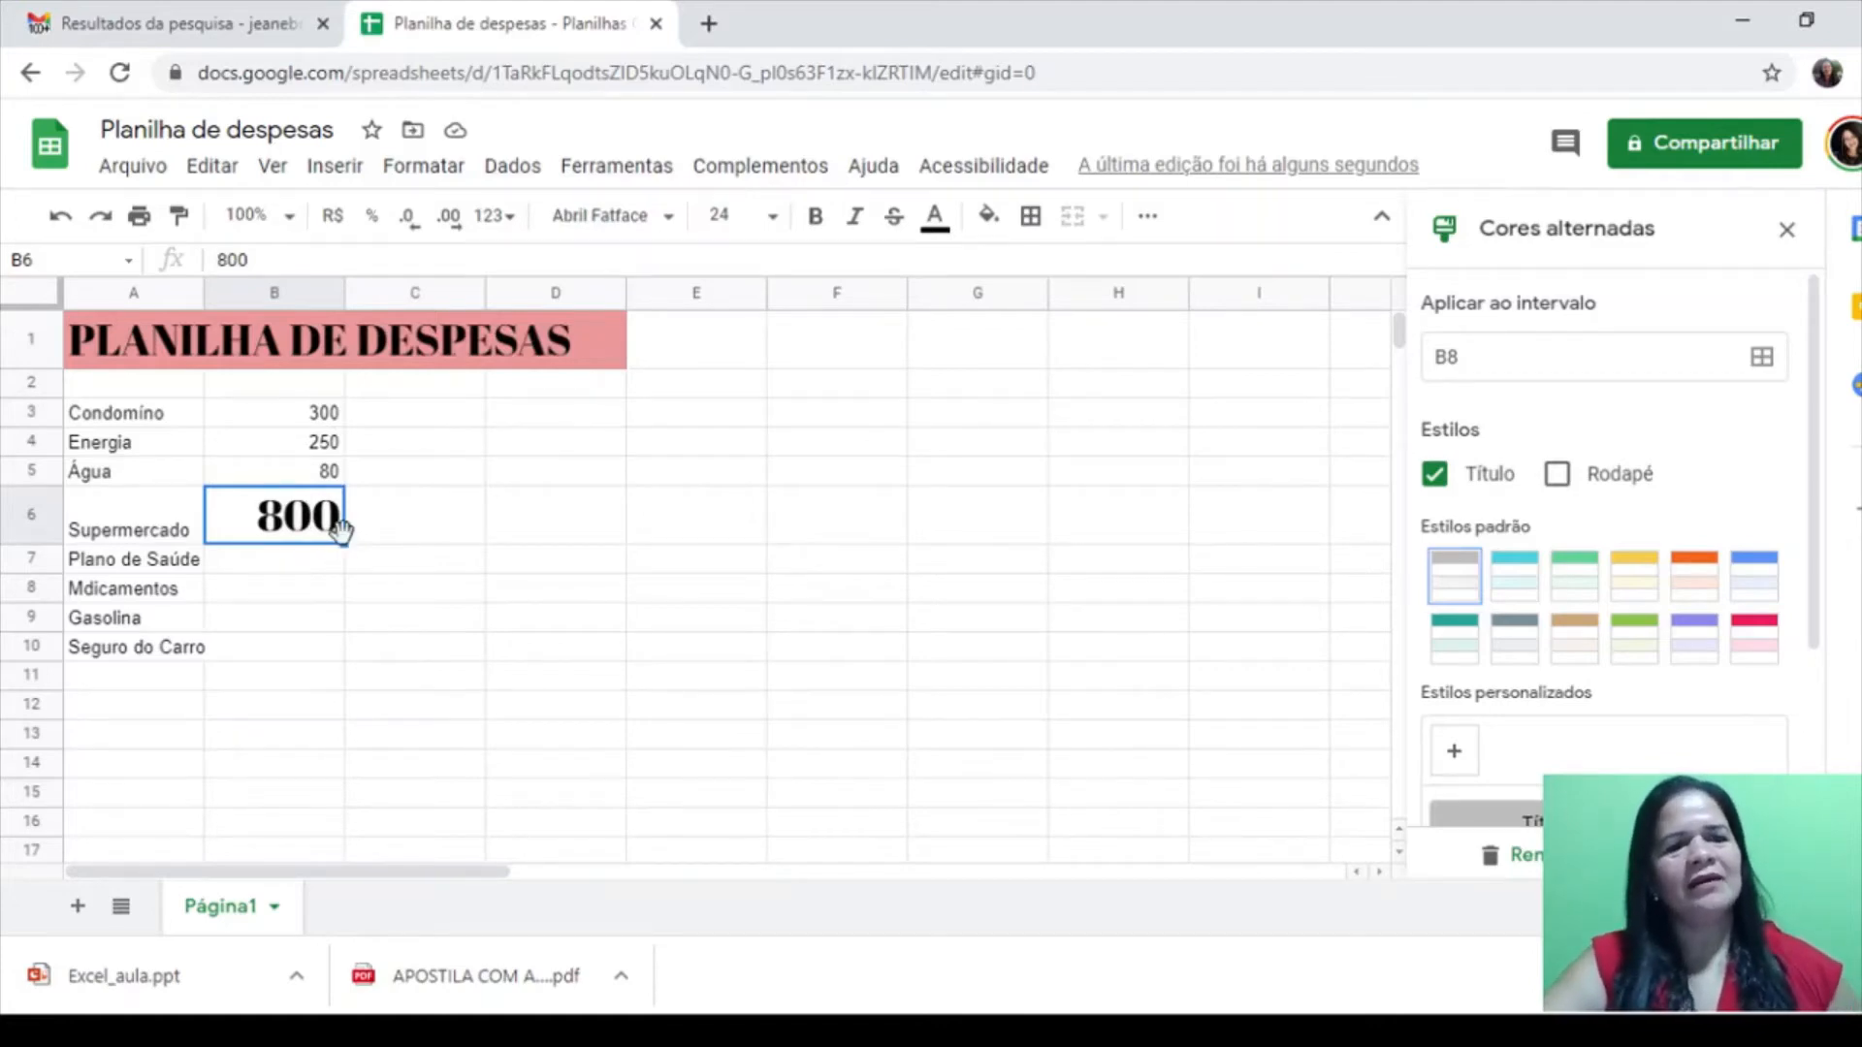
click(301, 468)
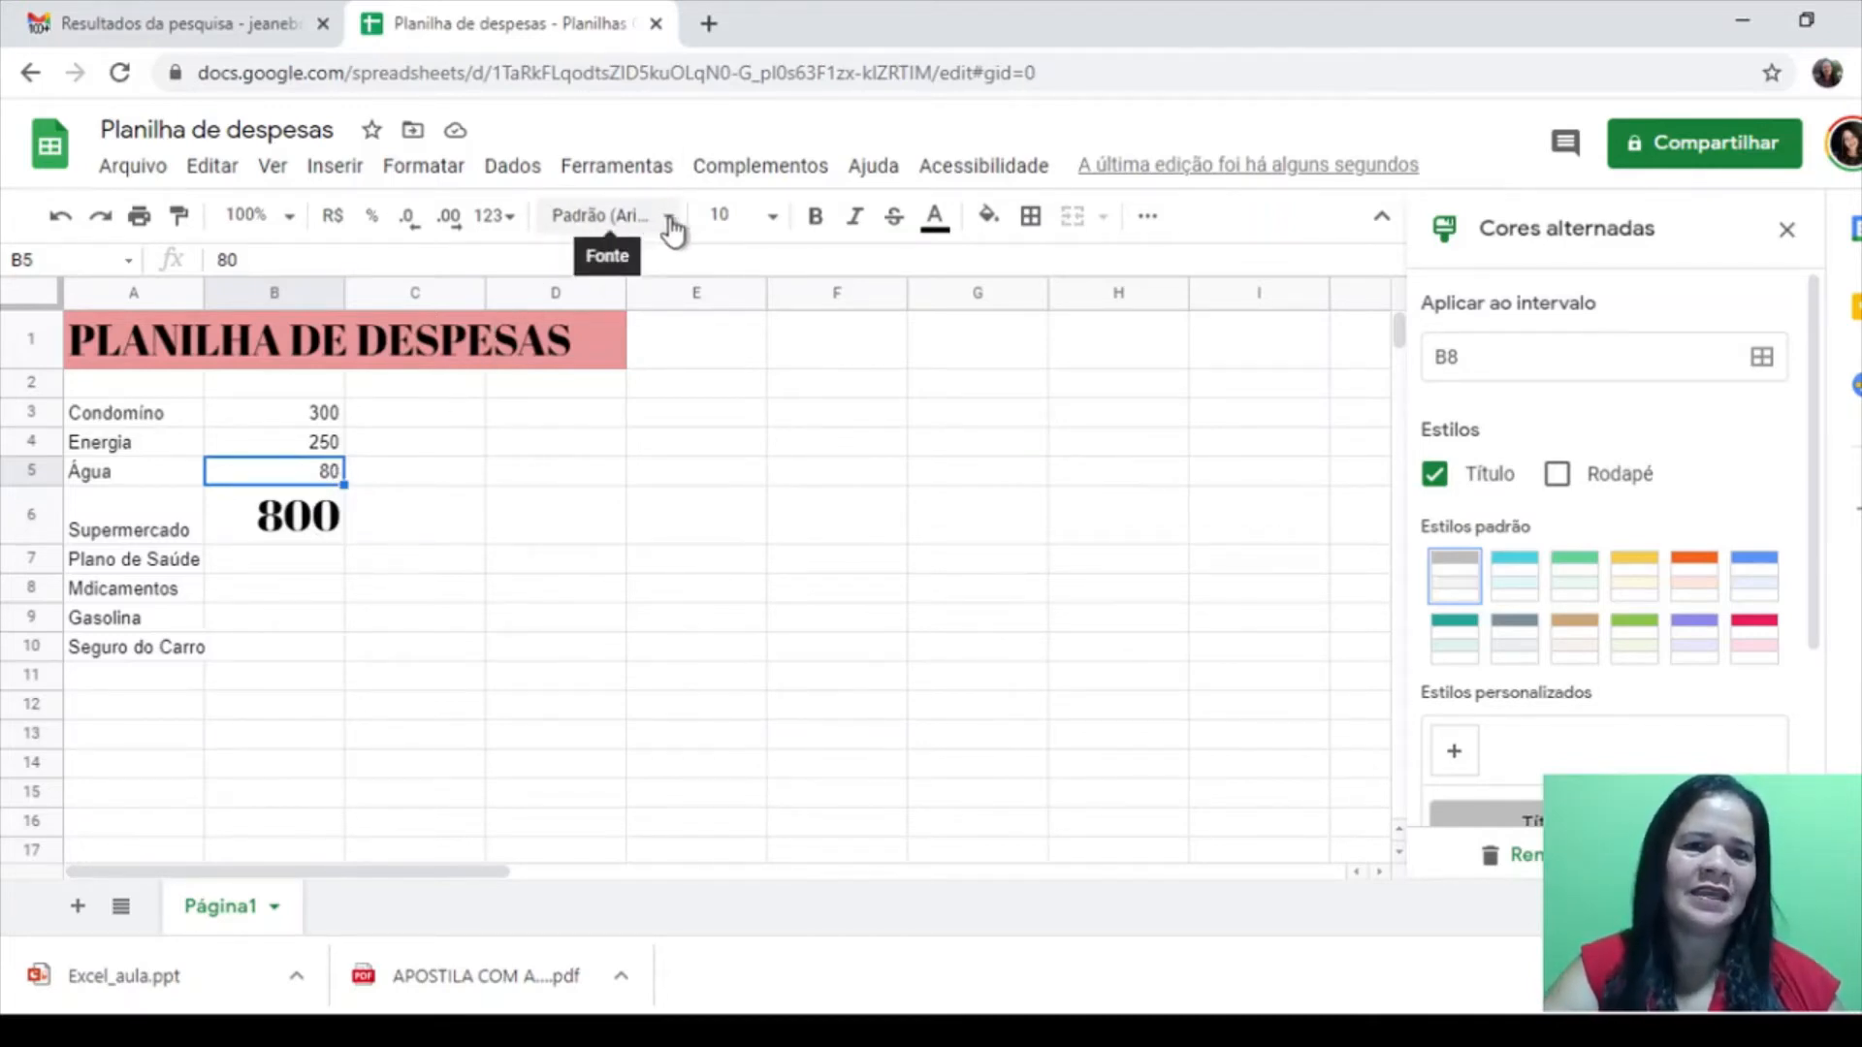
click(320, 517)
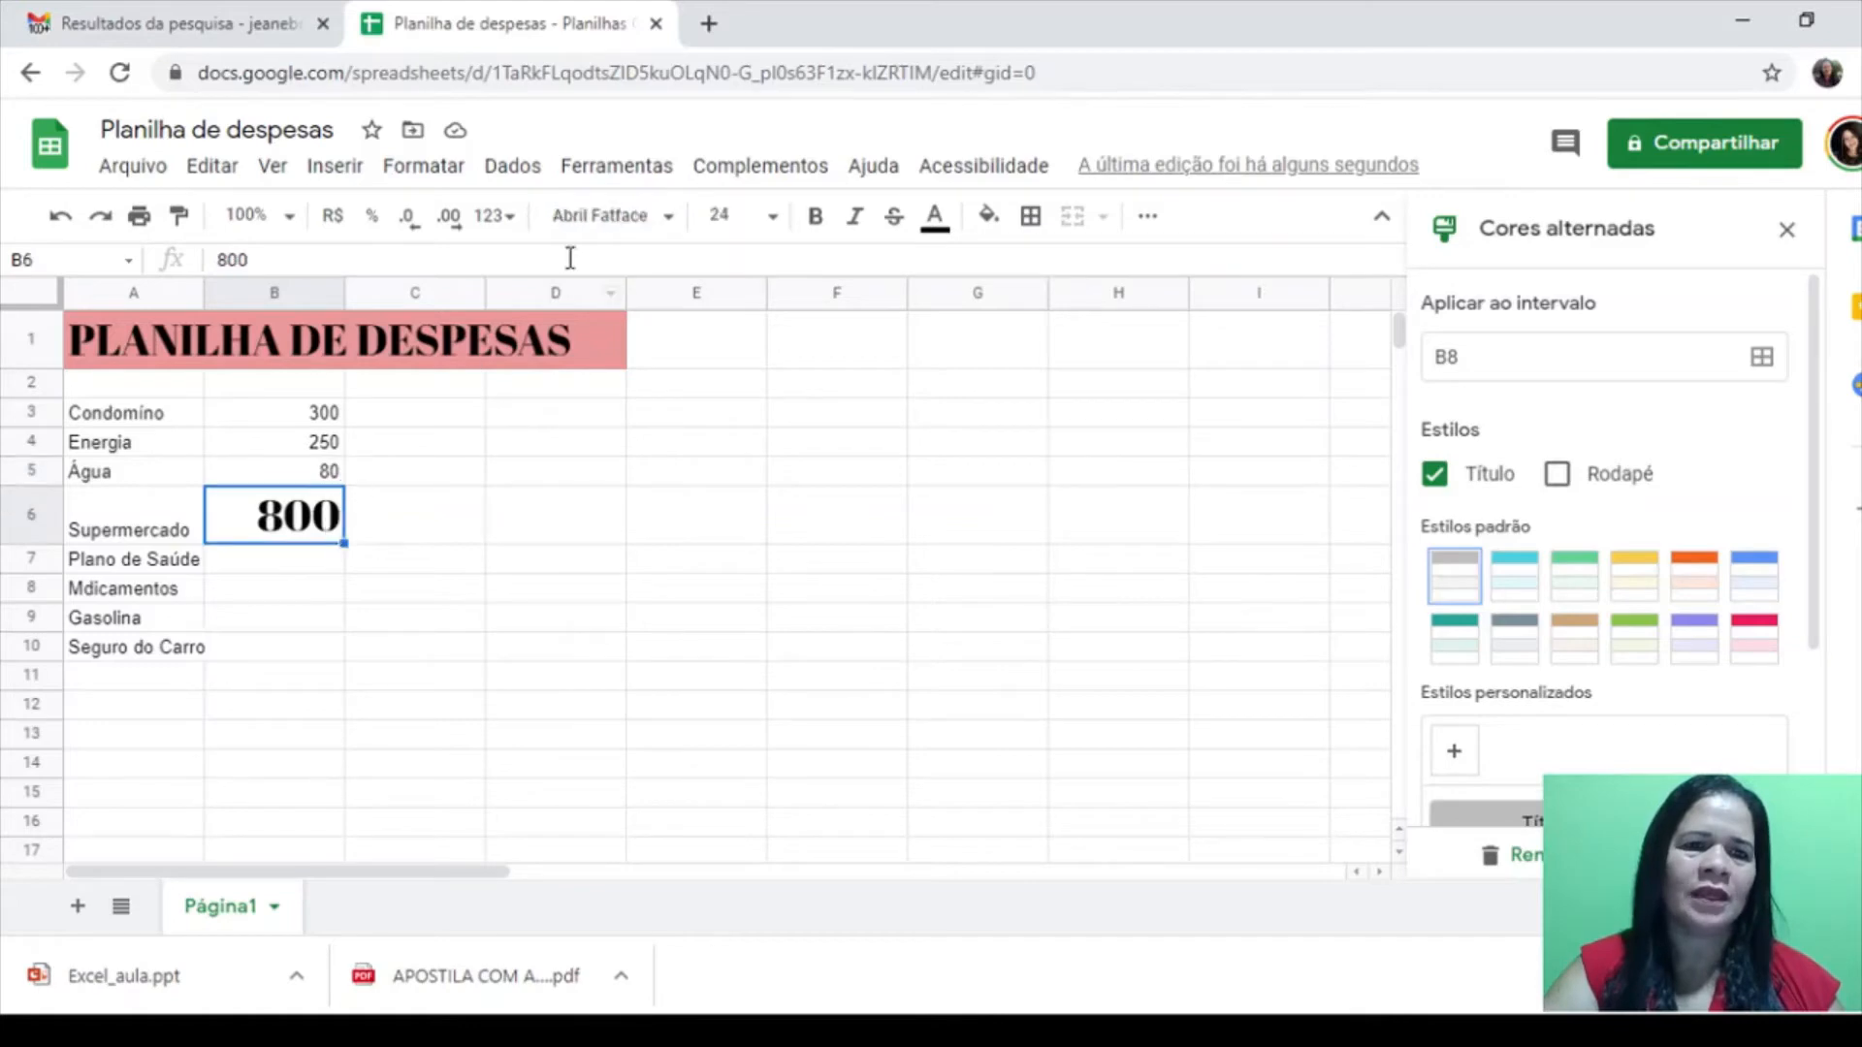
click(669, 217)
click(625, 381)
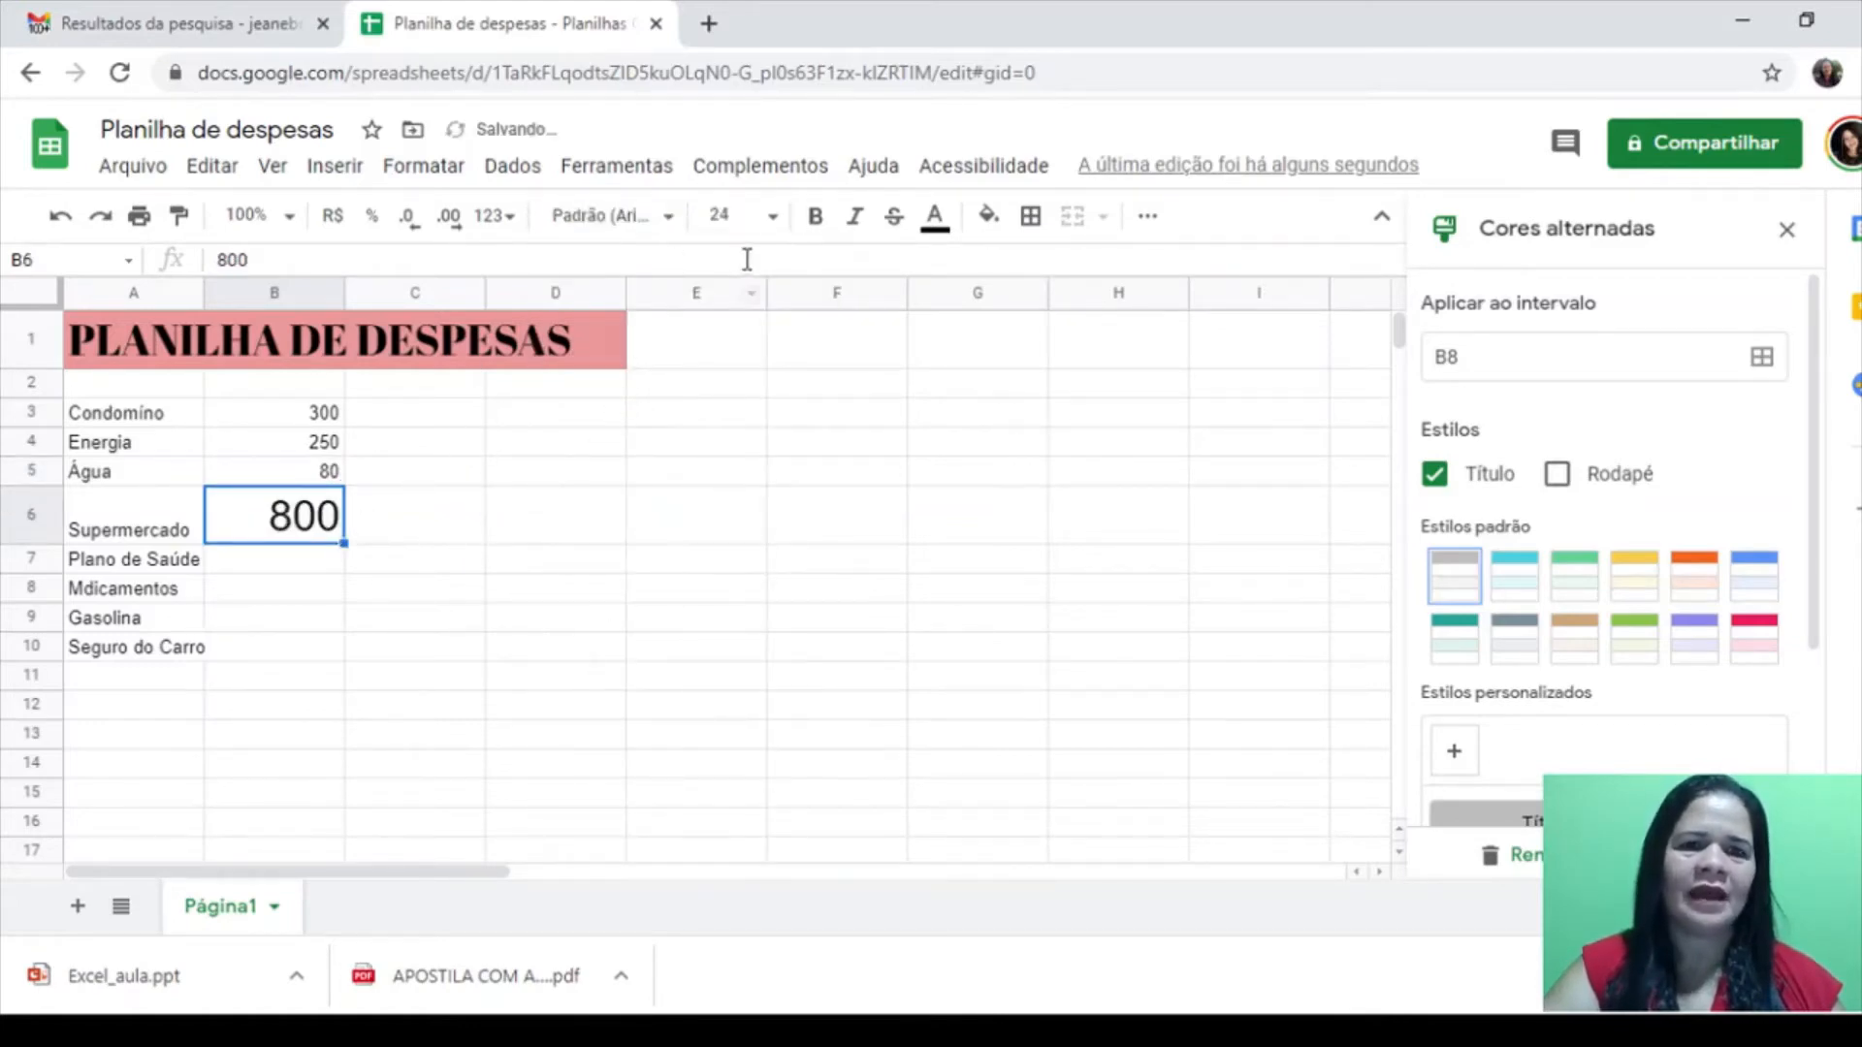
Reduce the font size of the amount in cell B6 first to 12 and finally to 10, matching cell B5
click(773, 216)
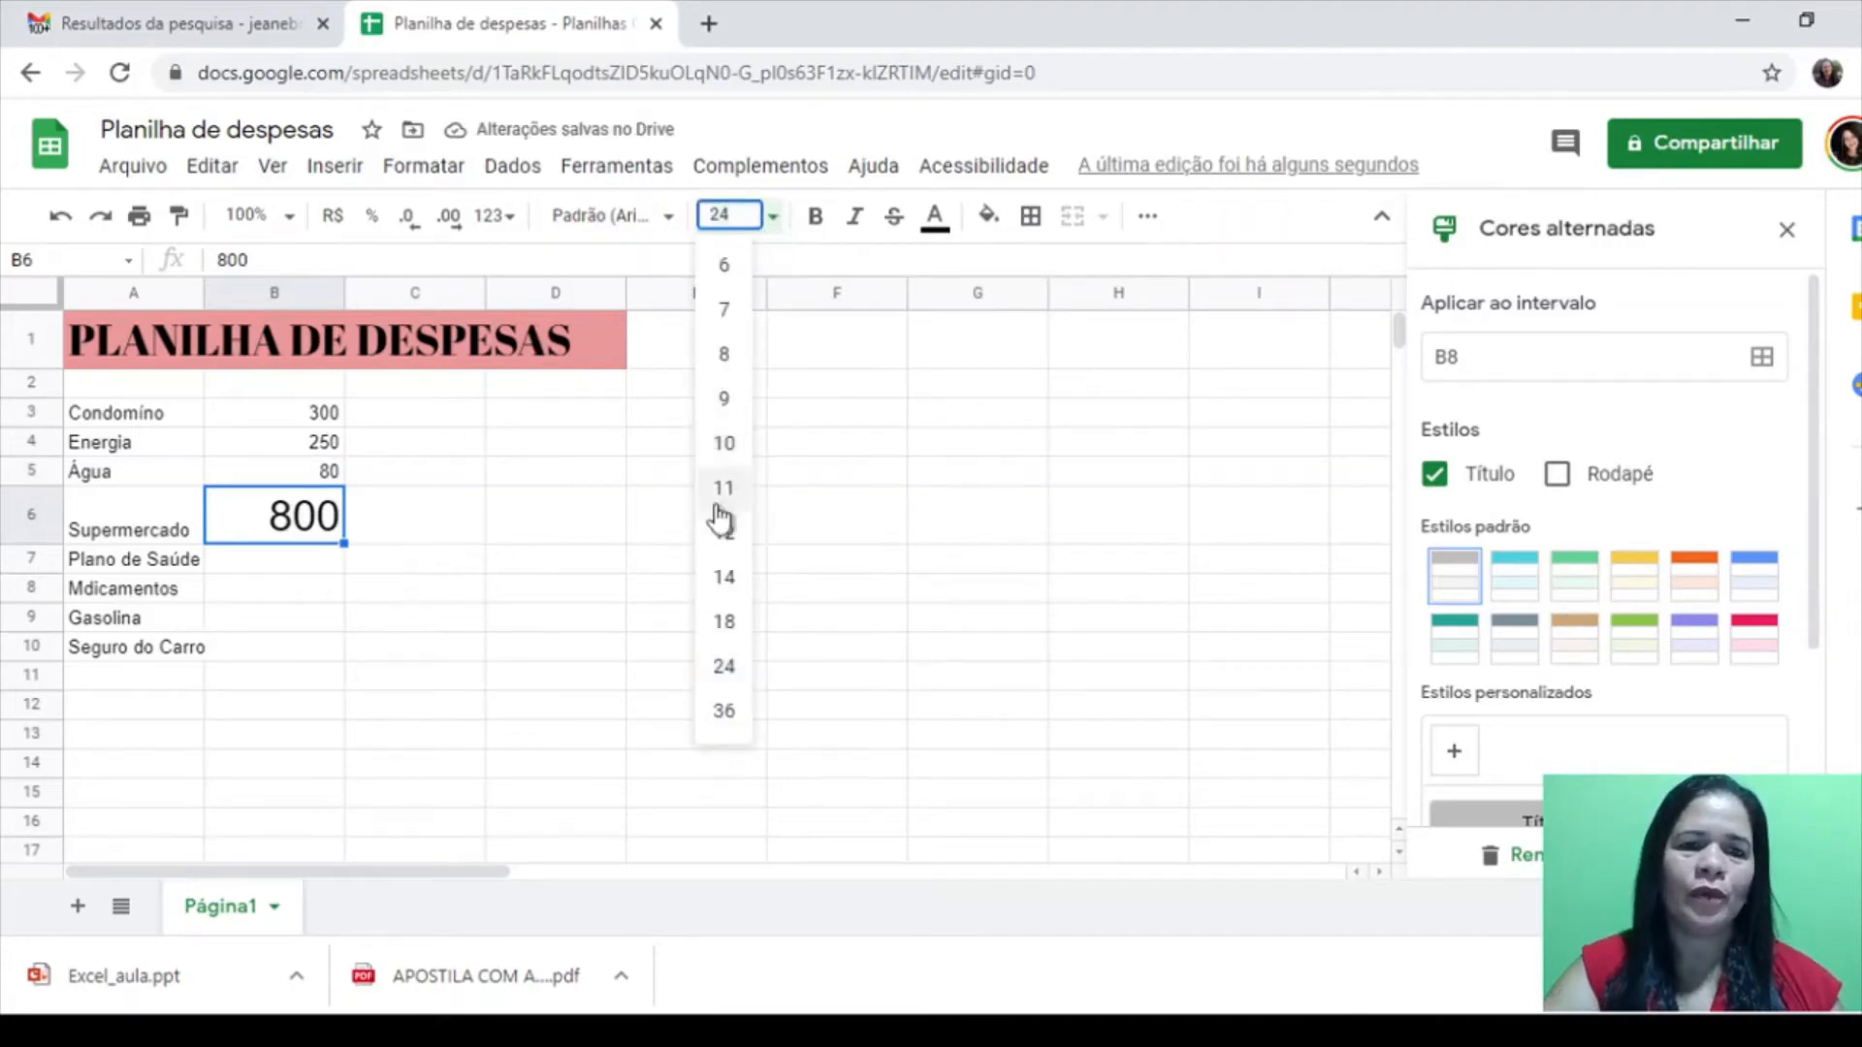
click(741, 535)
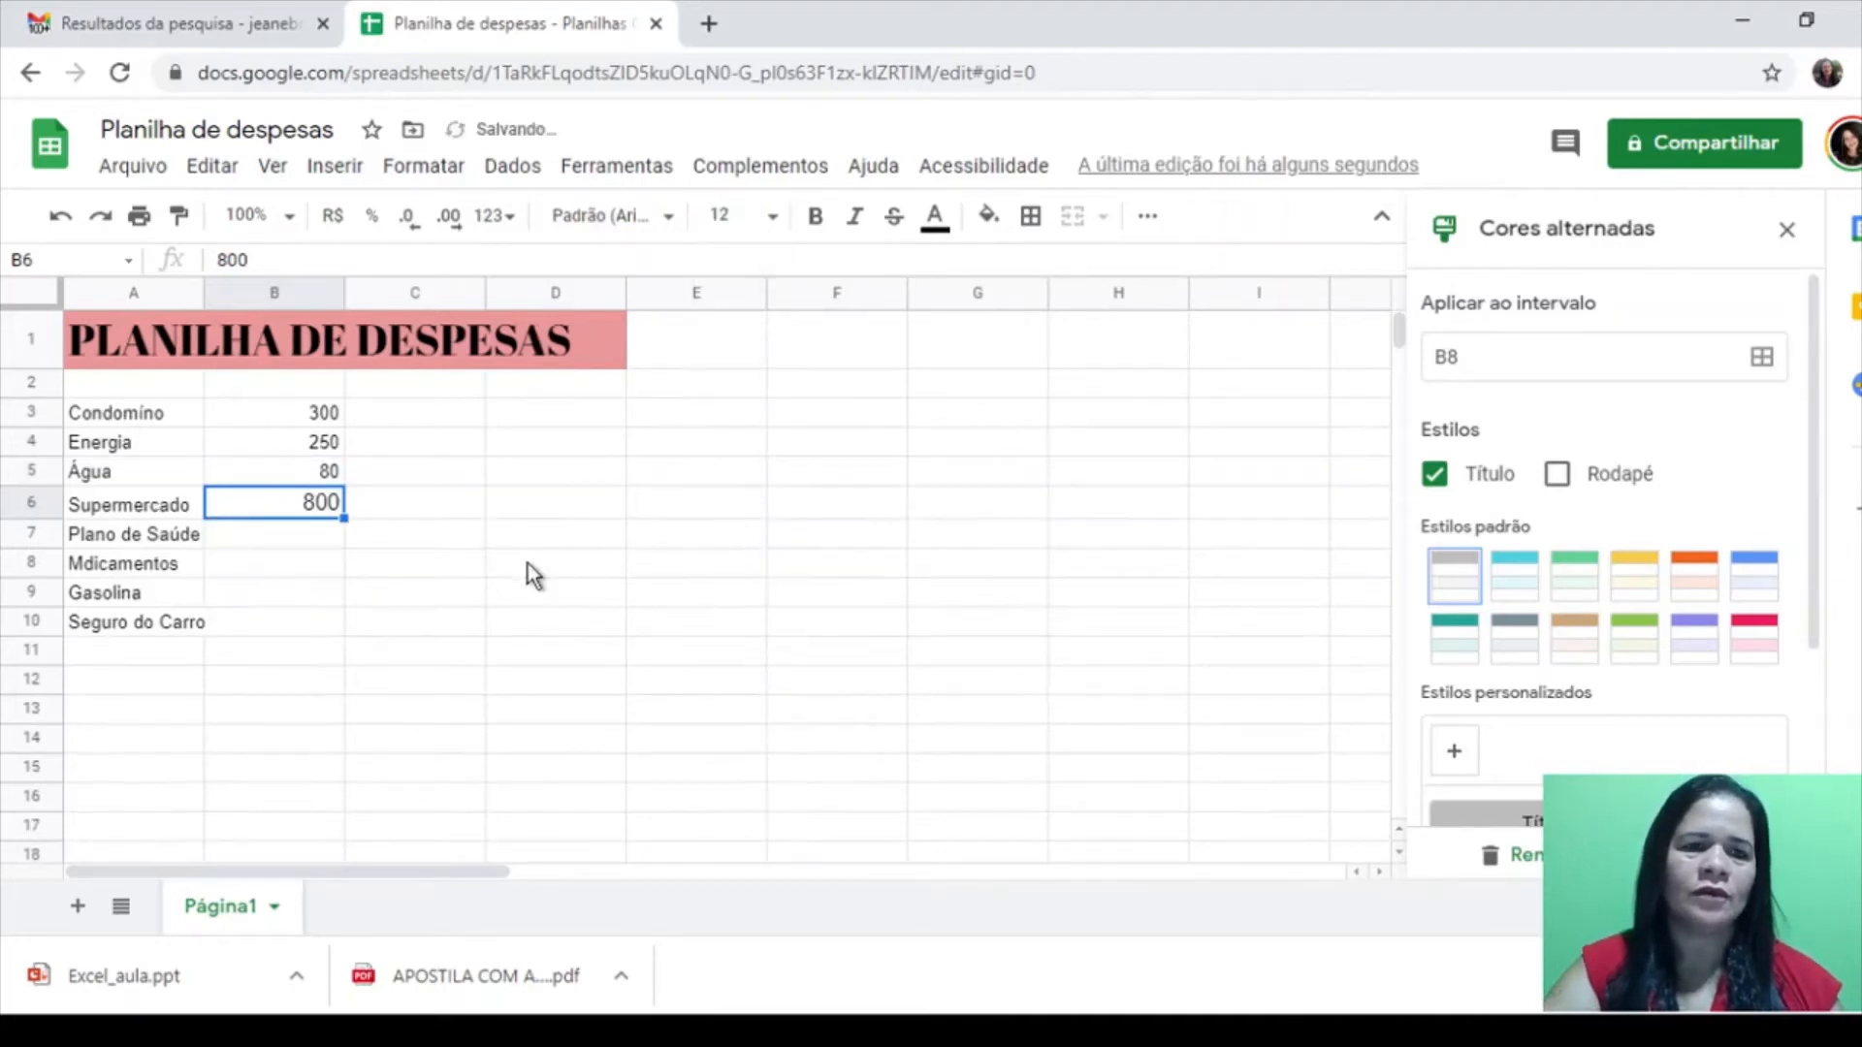
click(328, 473)
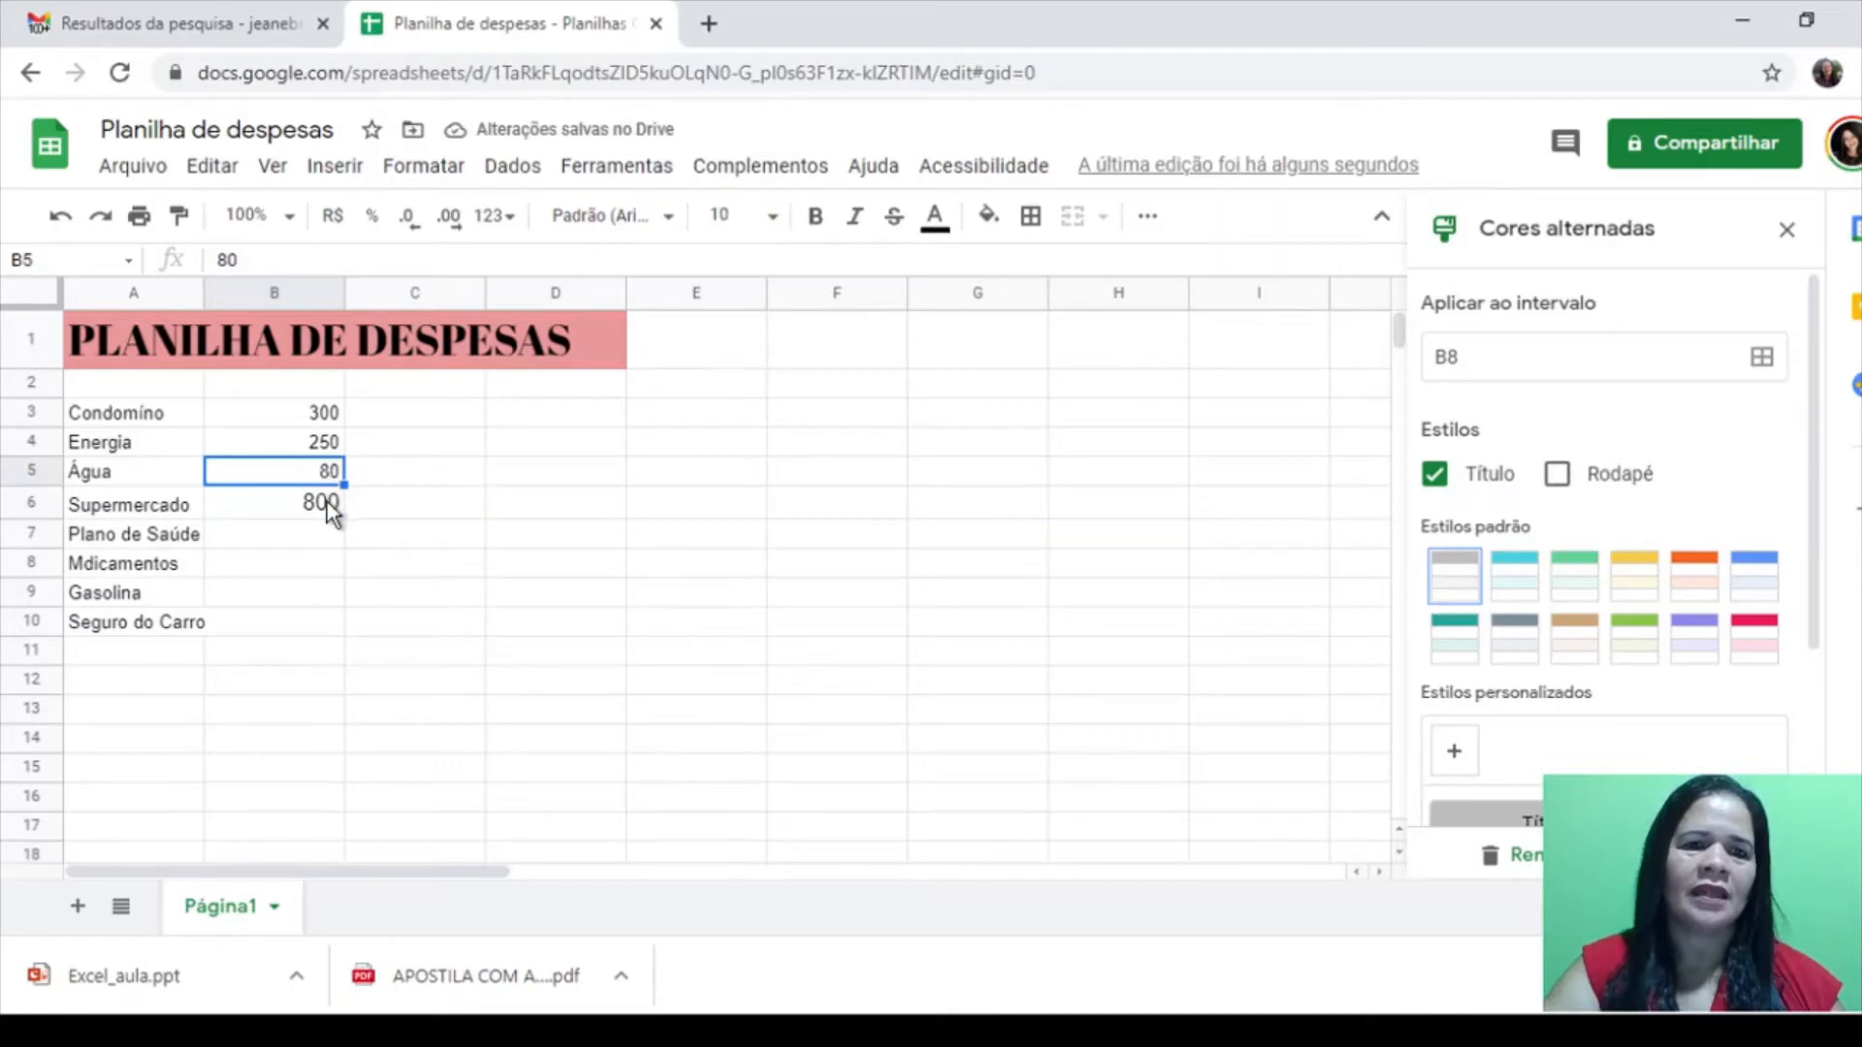
click(328, 502)
click(769, 229)
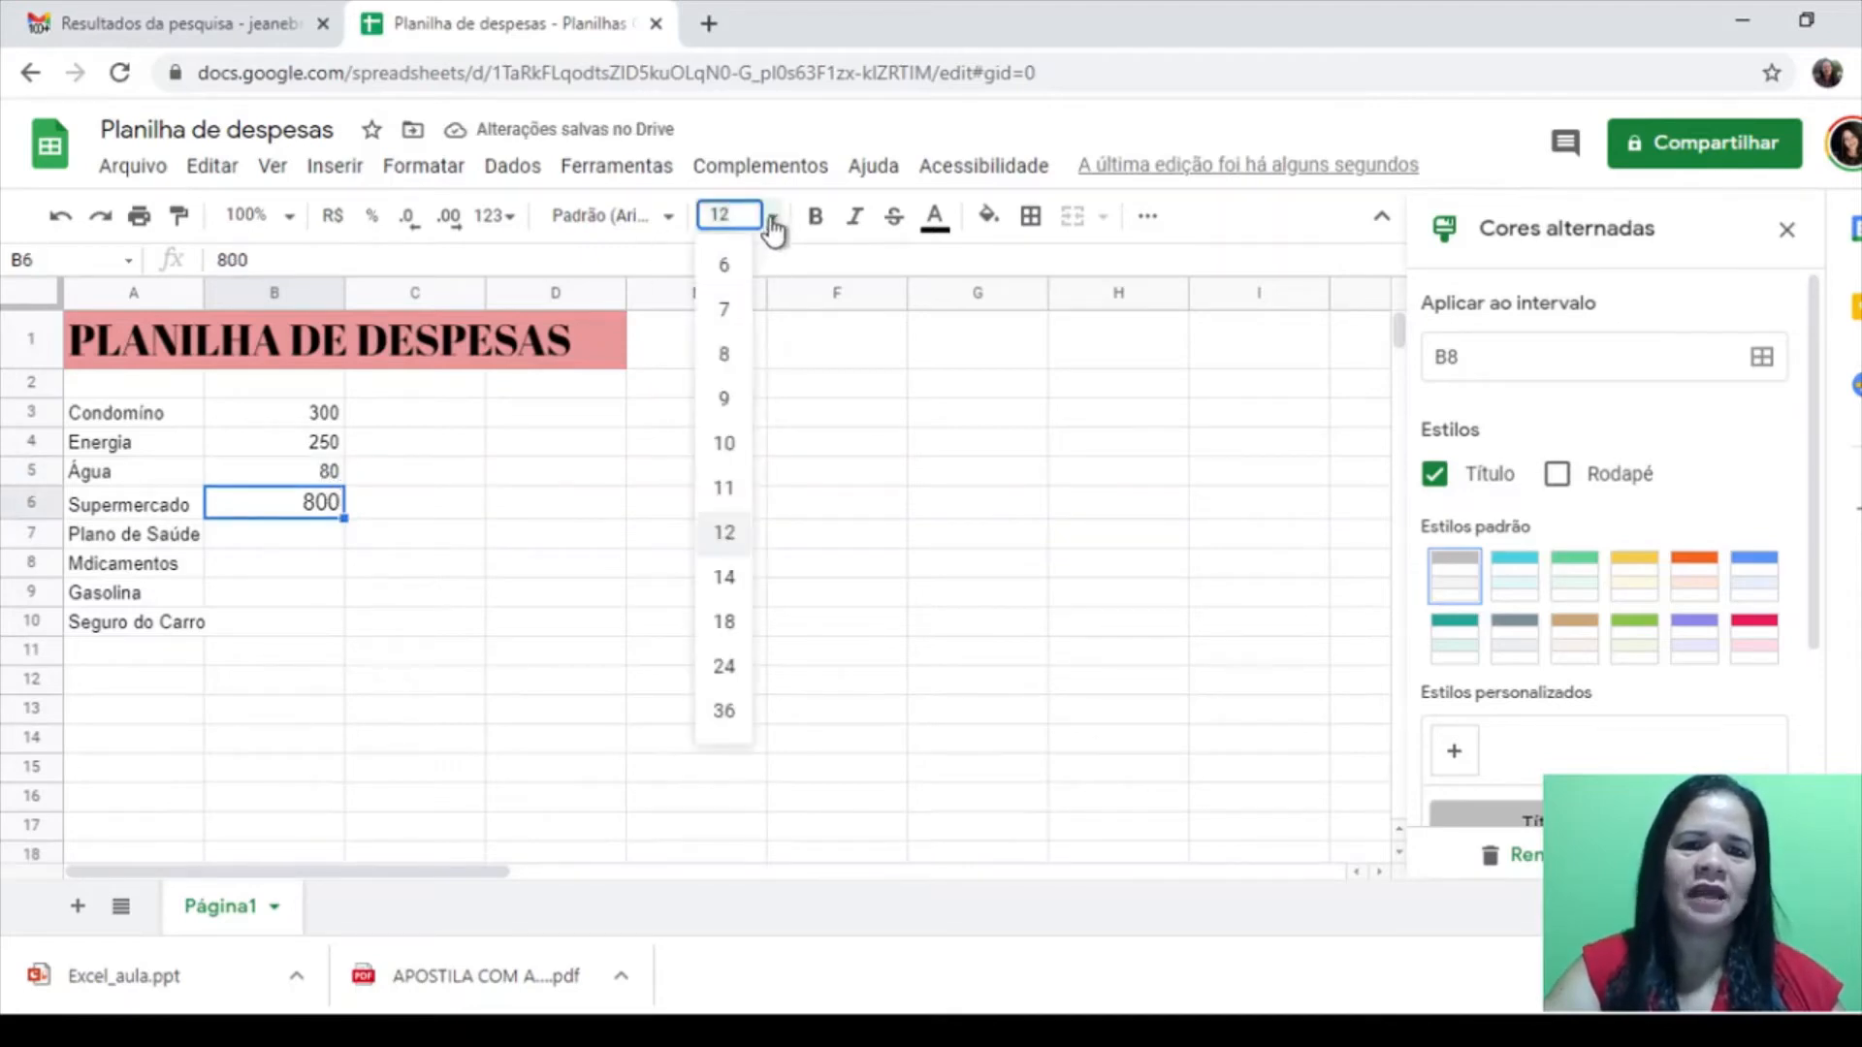
click(731, 444)
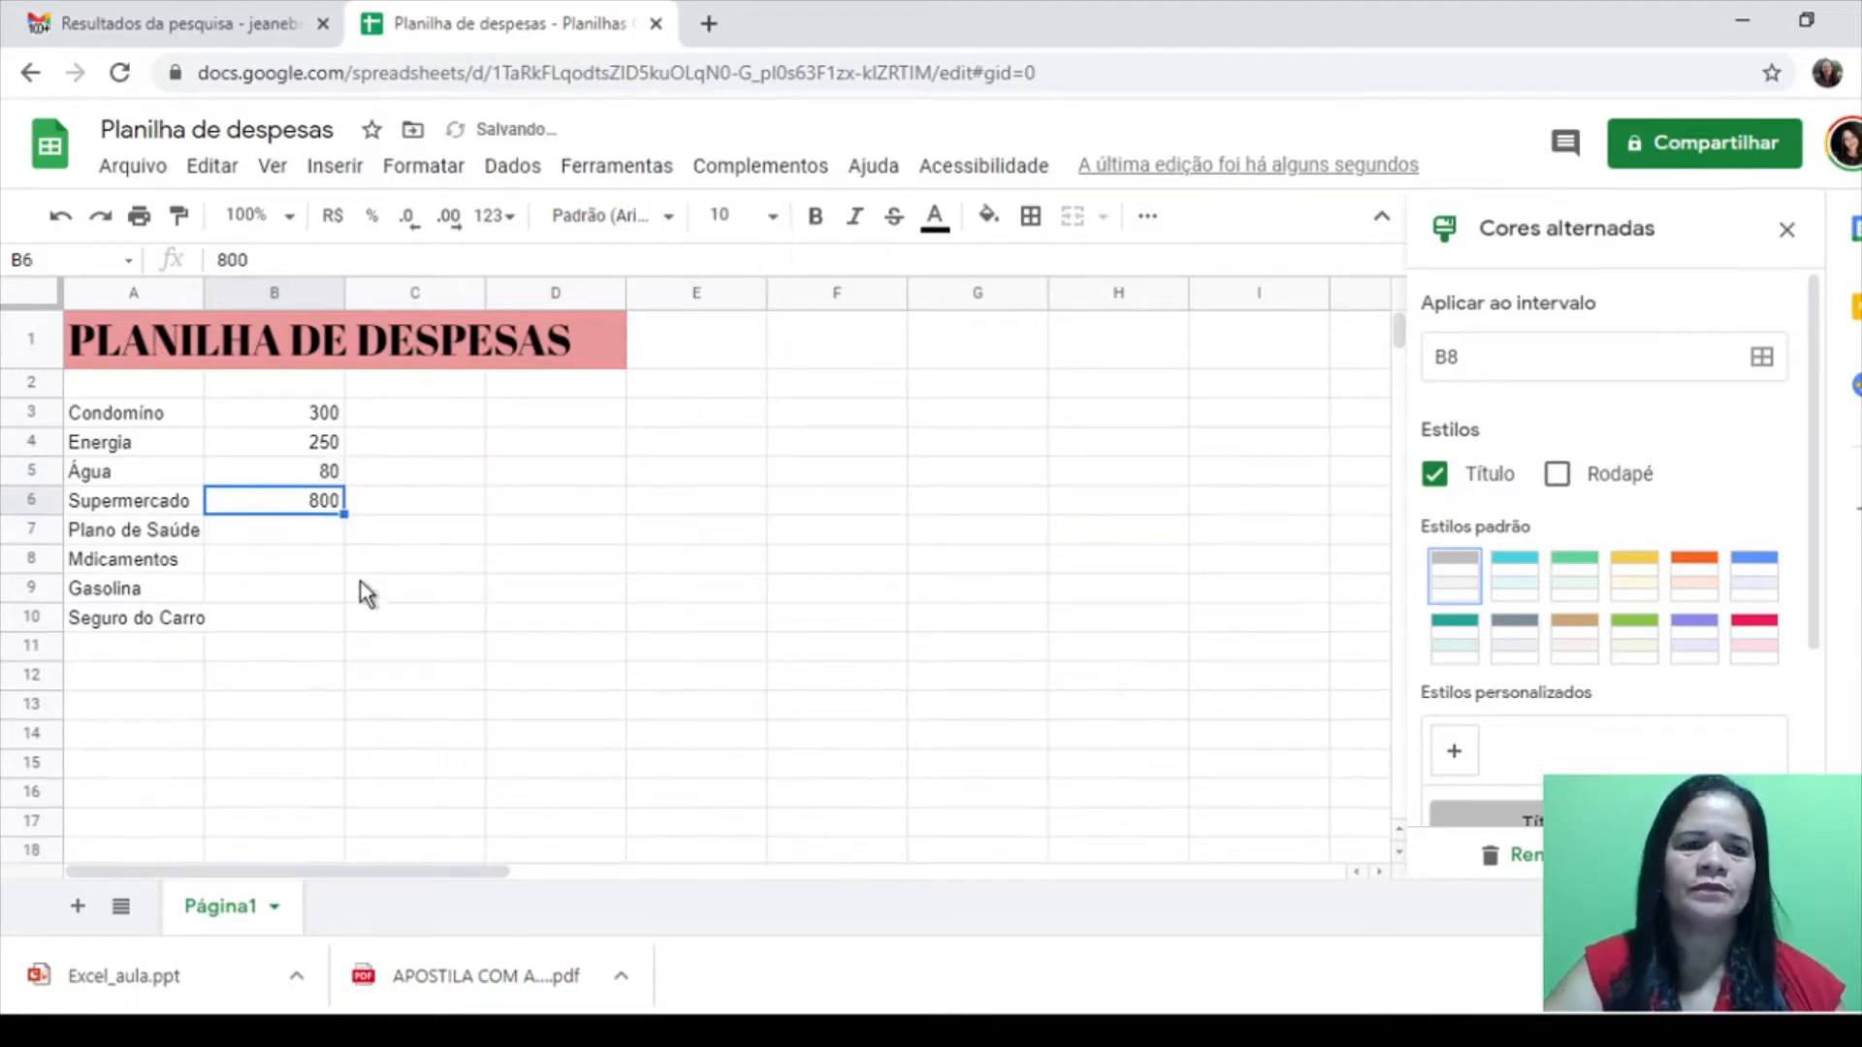
Enter 300,00 as the Plano de Saúde amount in cell B7
click(324, 538)
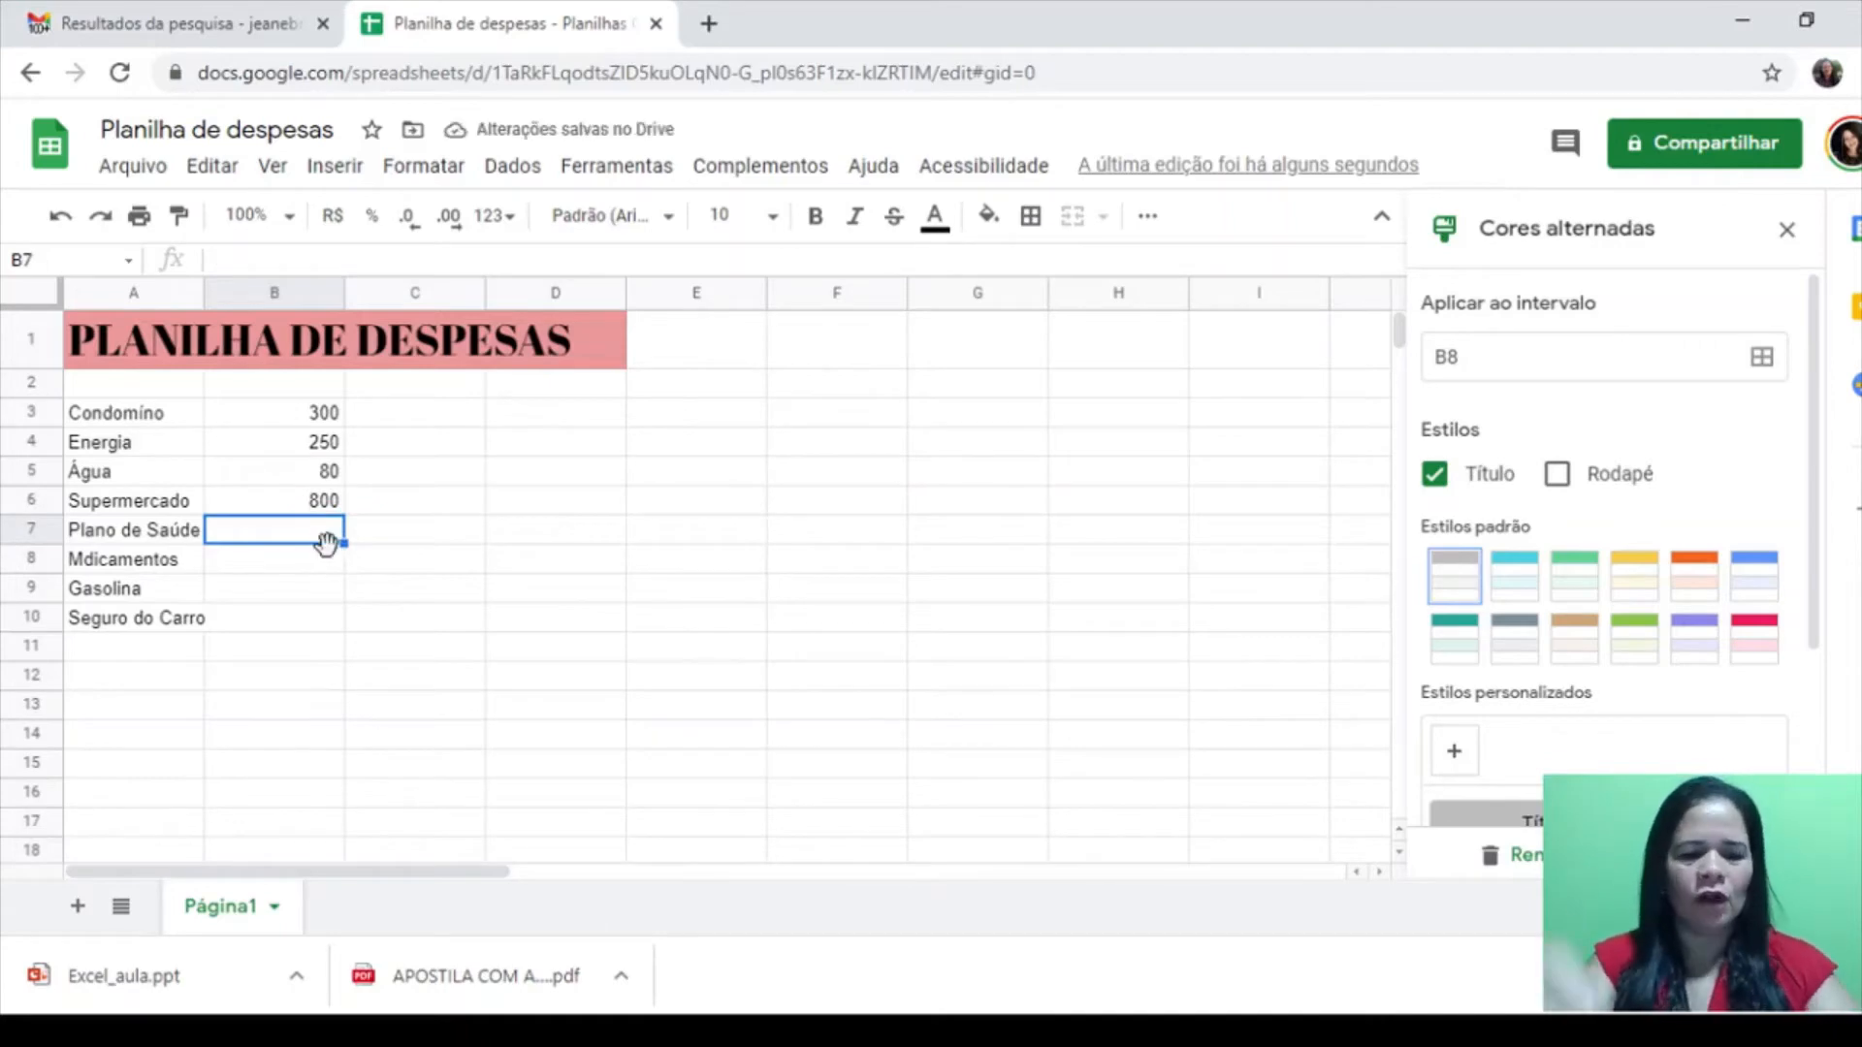
text(300)
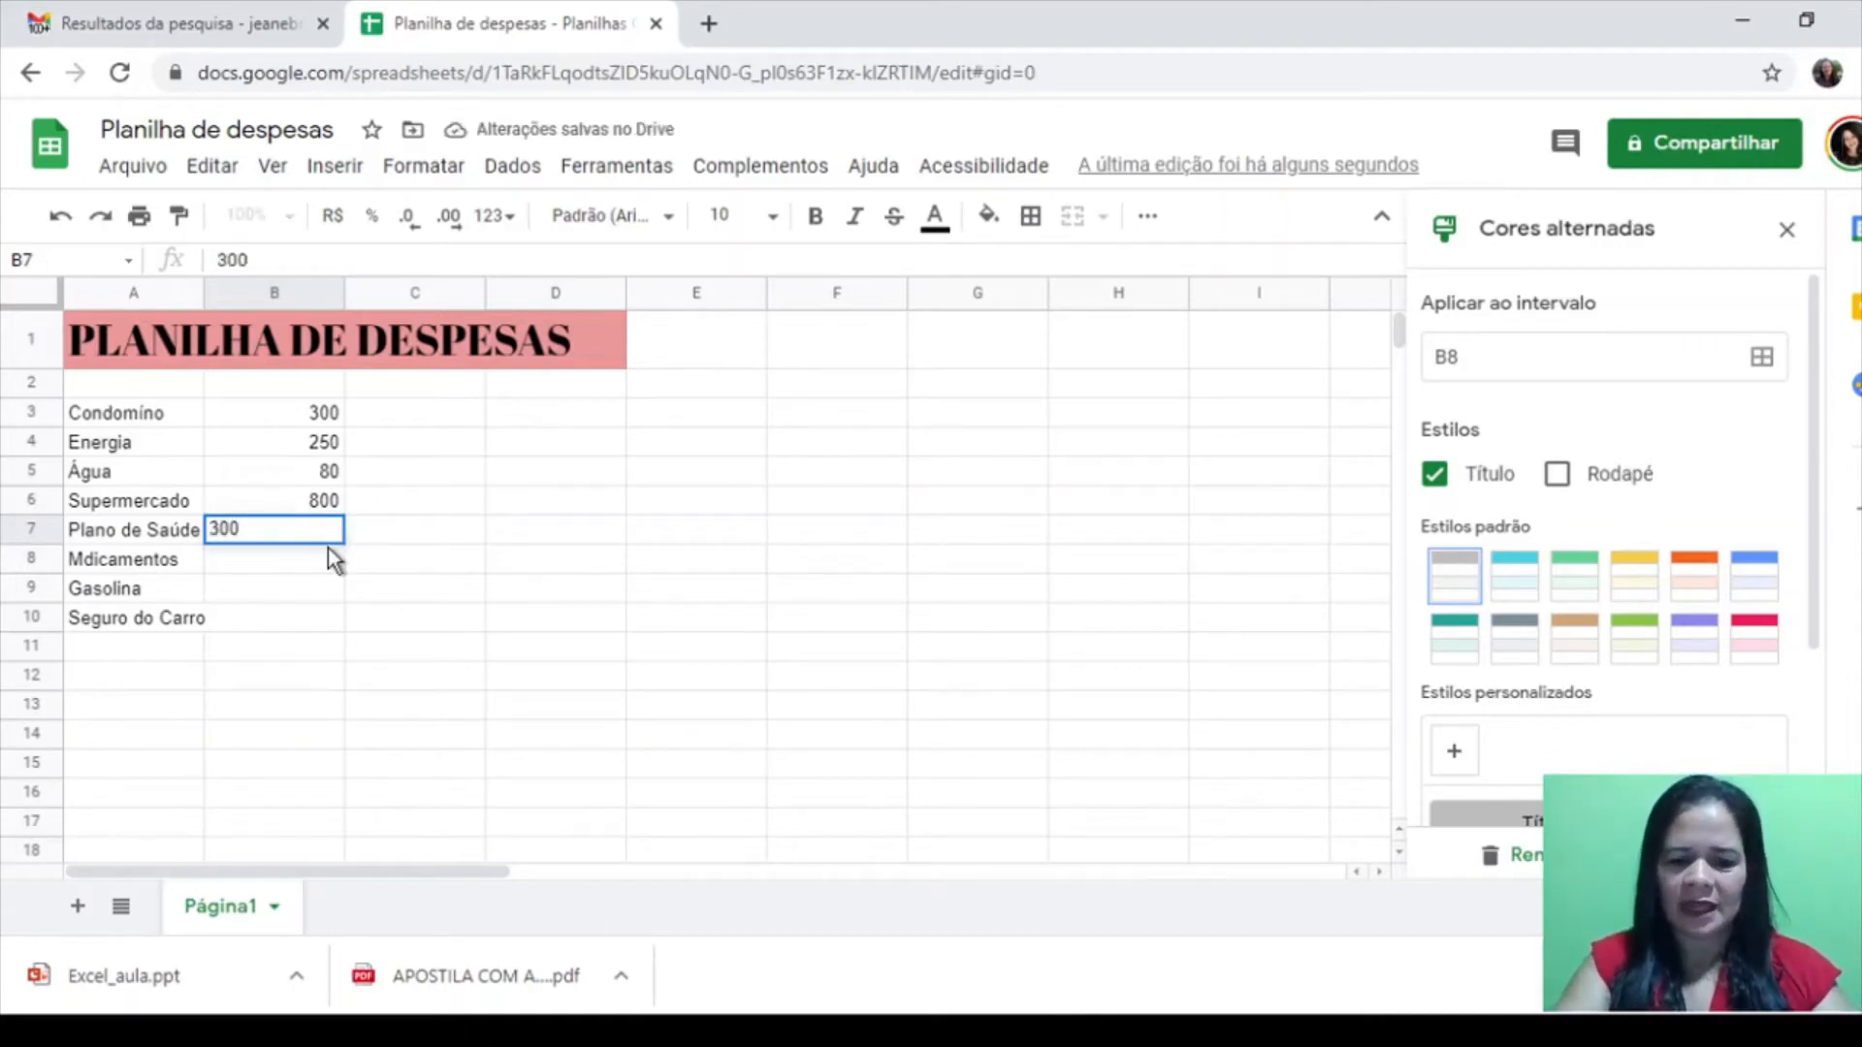
text(,00)
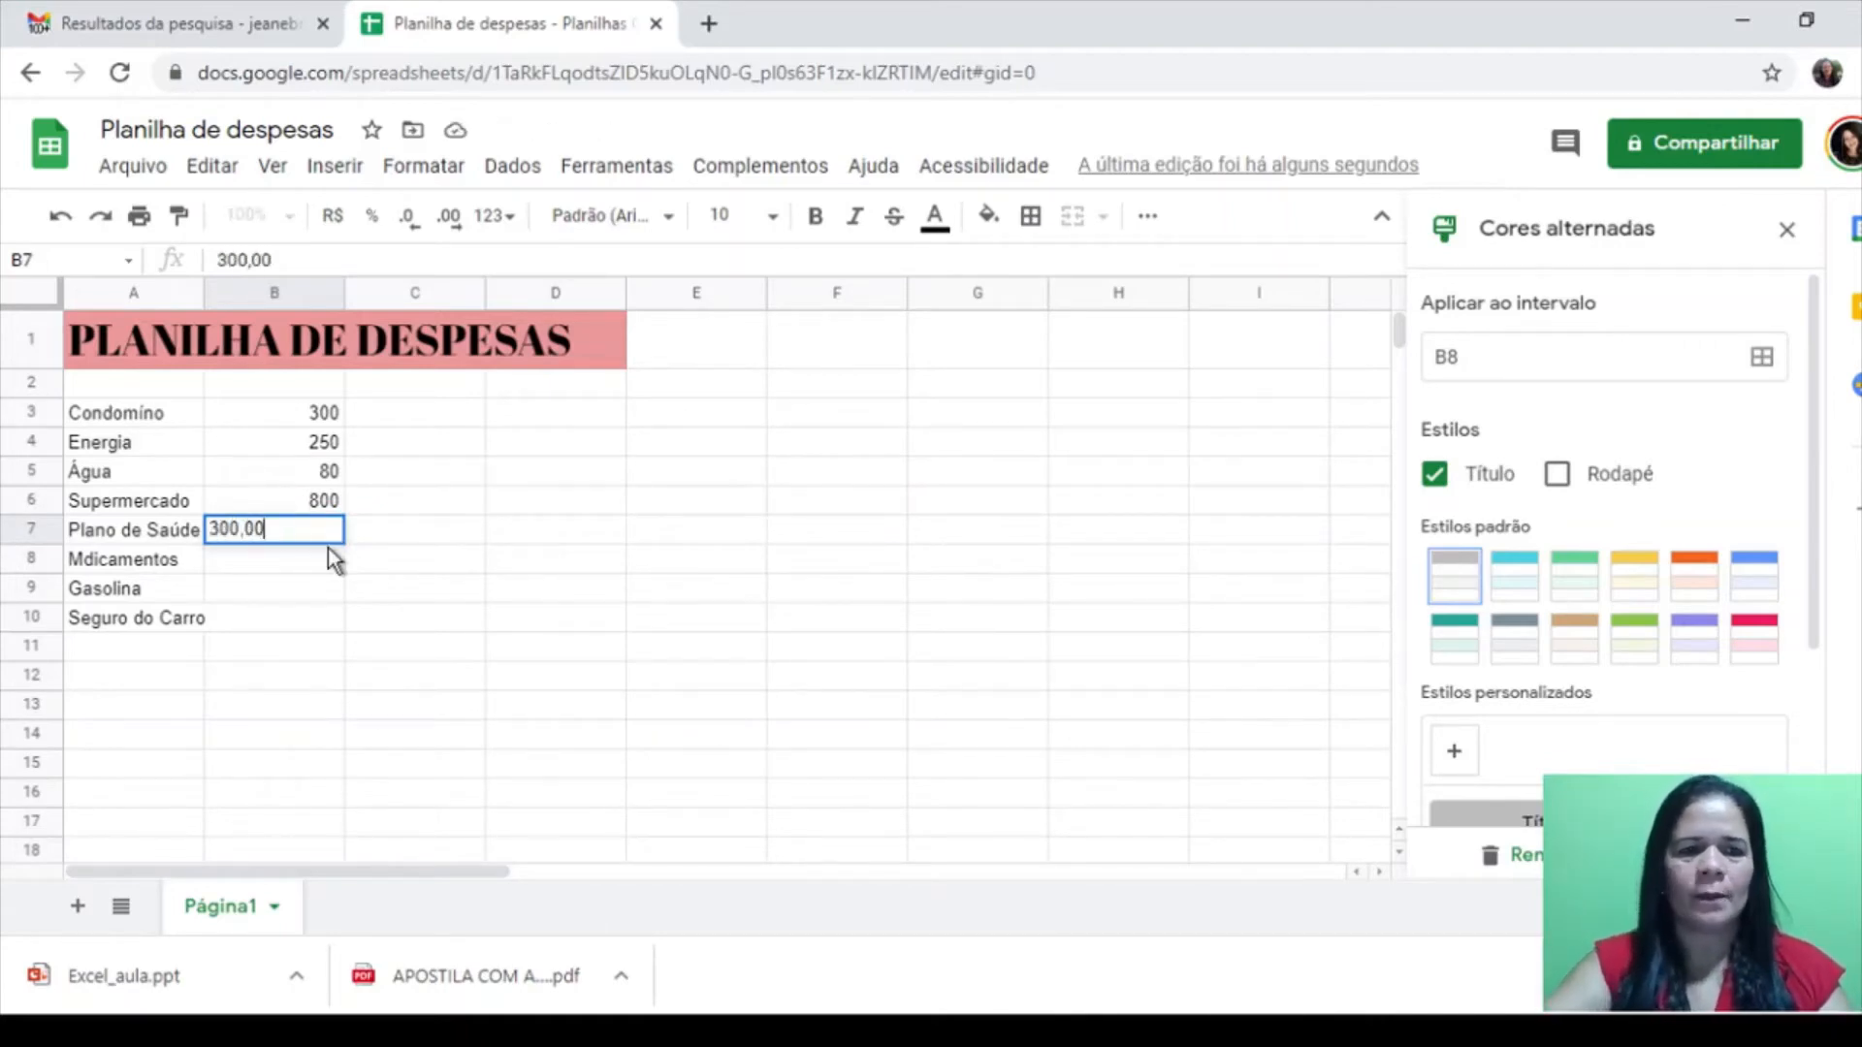
Correct the misspelled expense name in cell A8 to Medicamentos
click(89, 570)
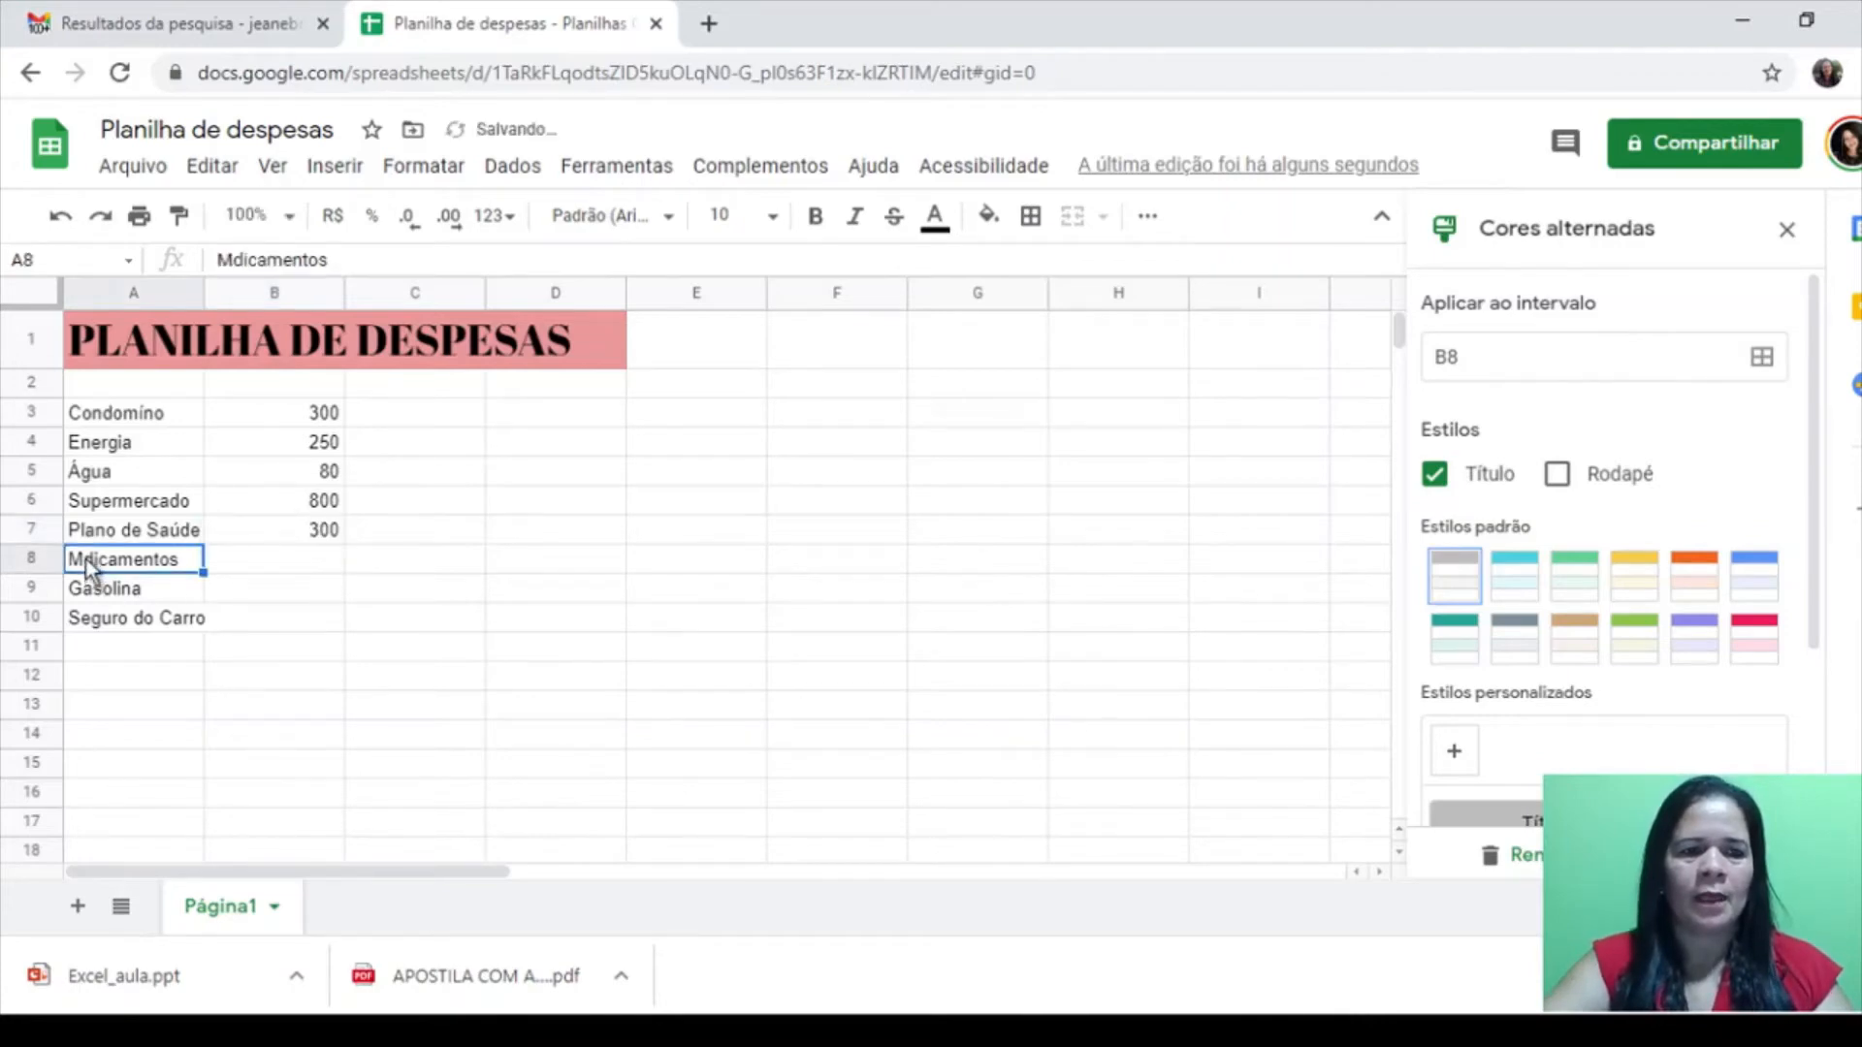
double_click(86, 565)
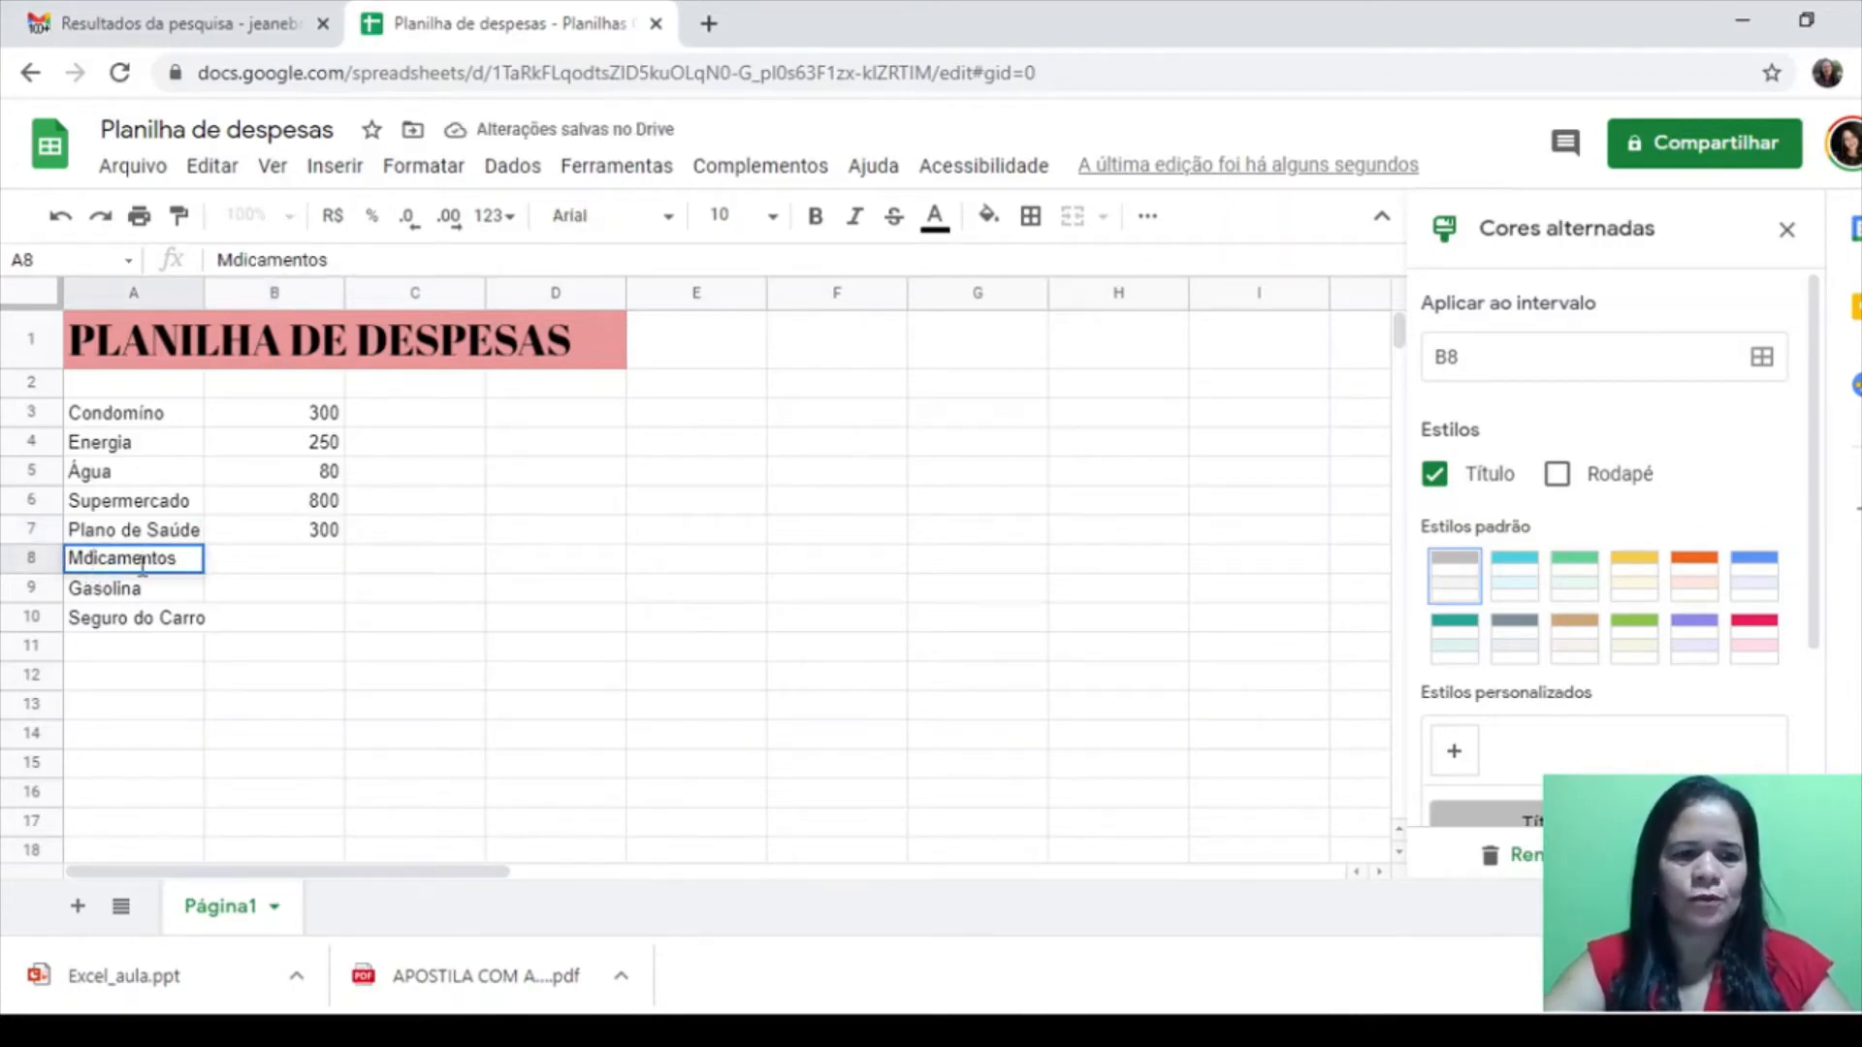
text(e)
Enter the amounts 200,00, 400,00 and 200,00 in cells B8 to B10 for Medicamentos, Gasolina and Seguro do Carro
click(319, 564)
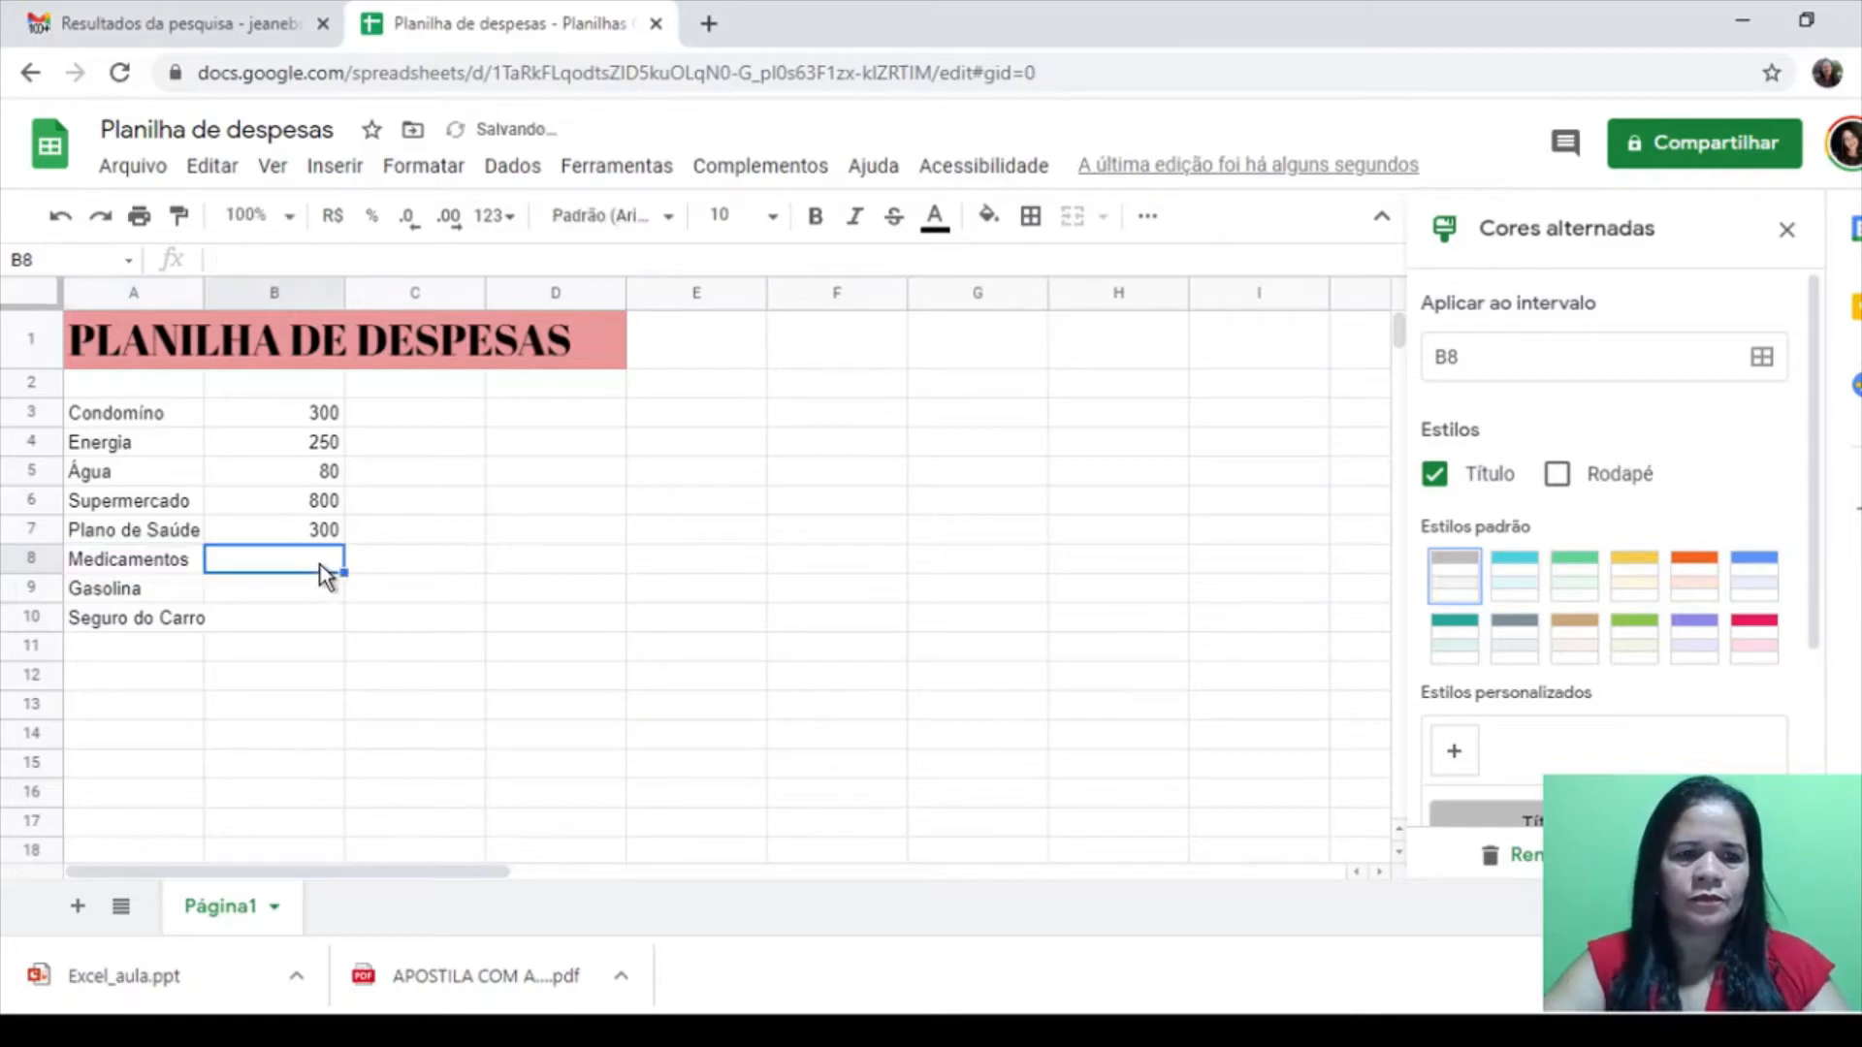
text(200,00)
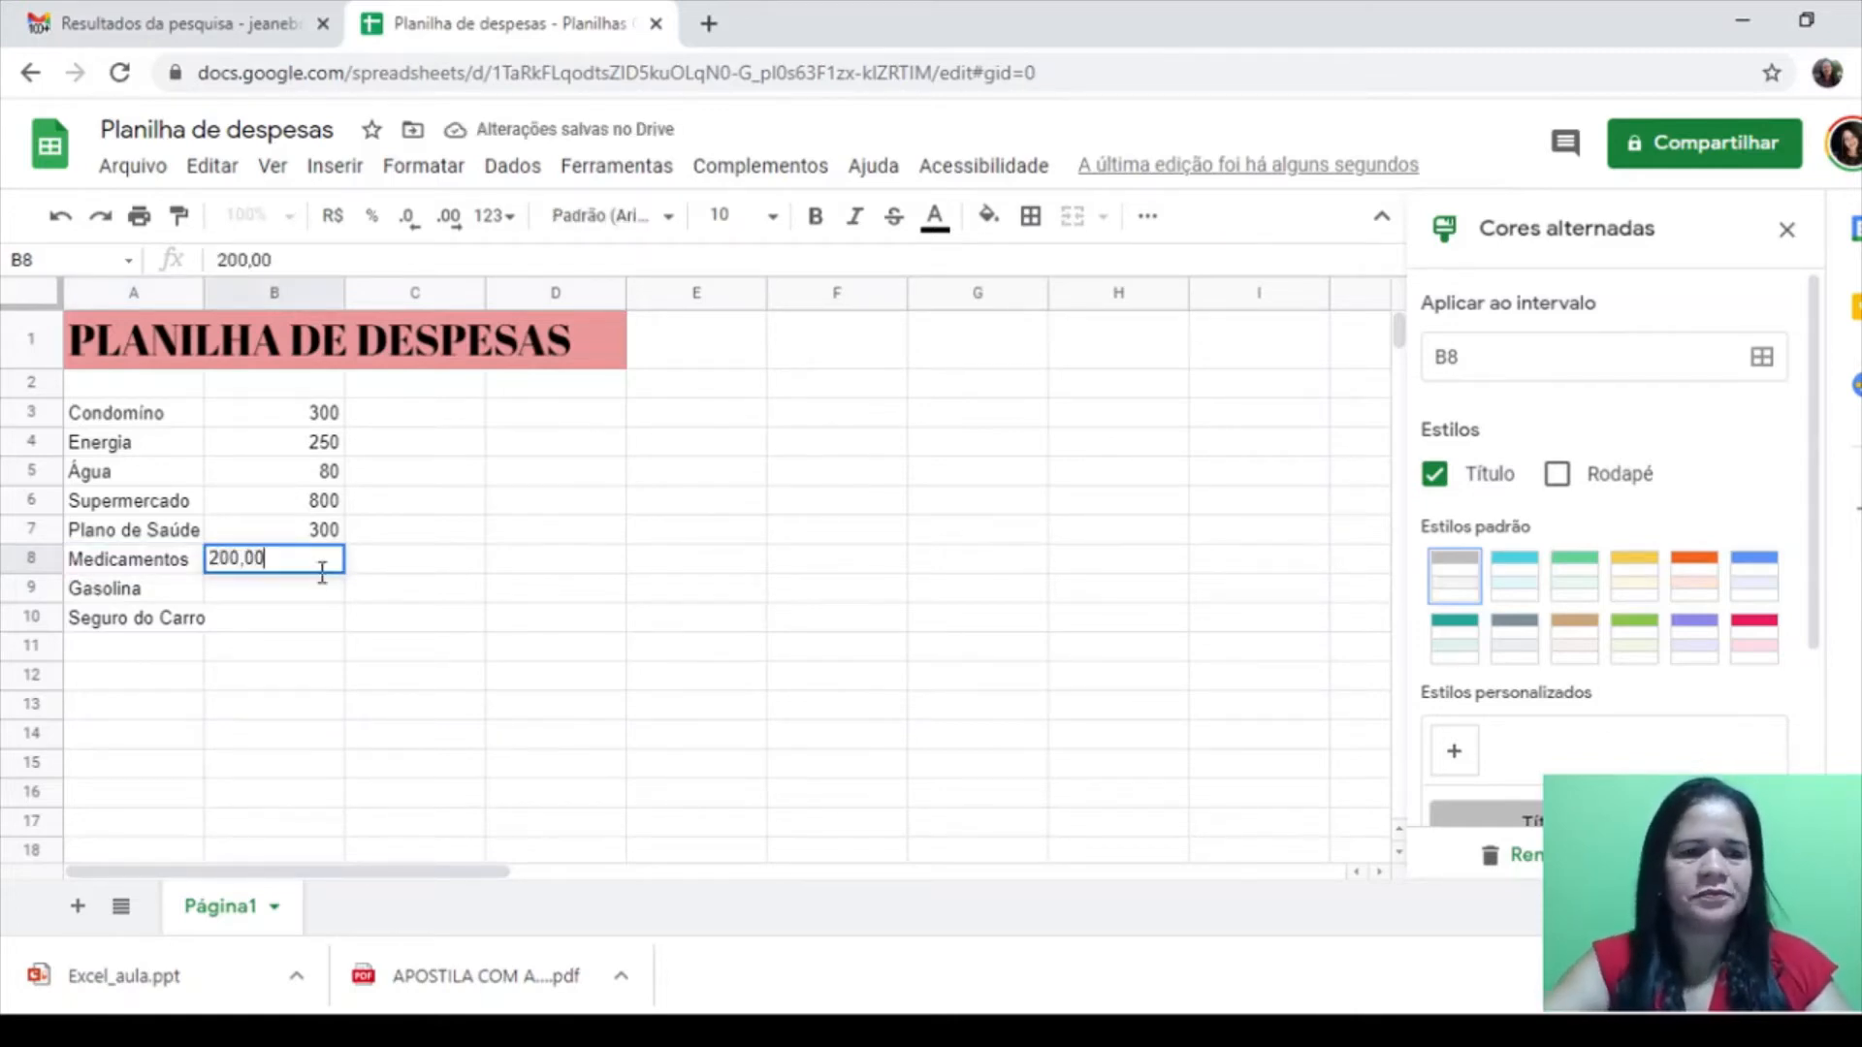
click(310, 591)
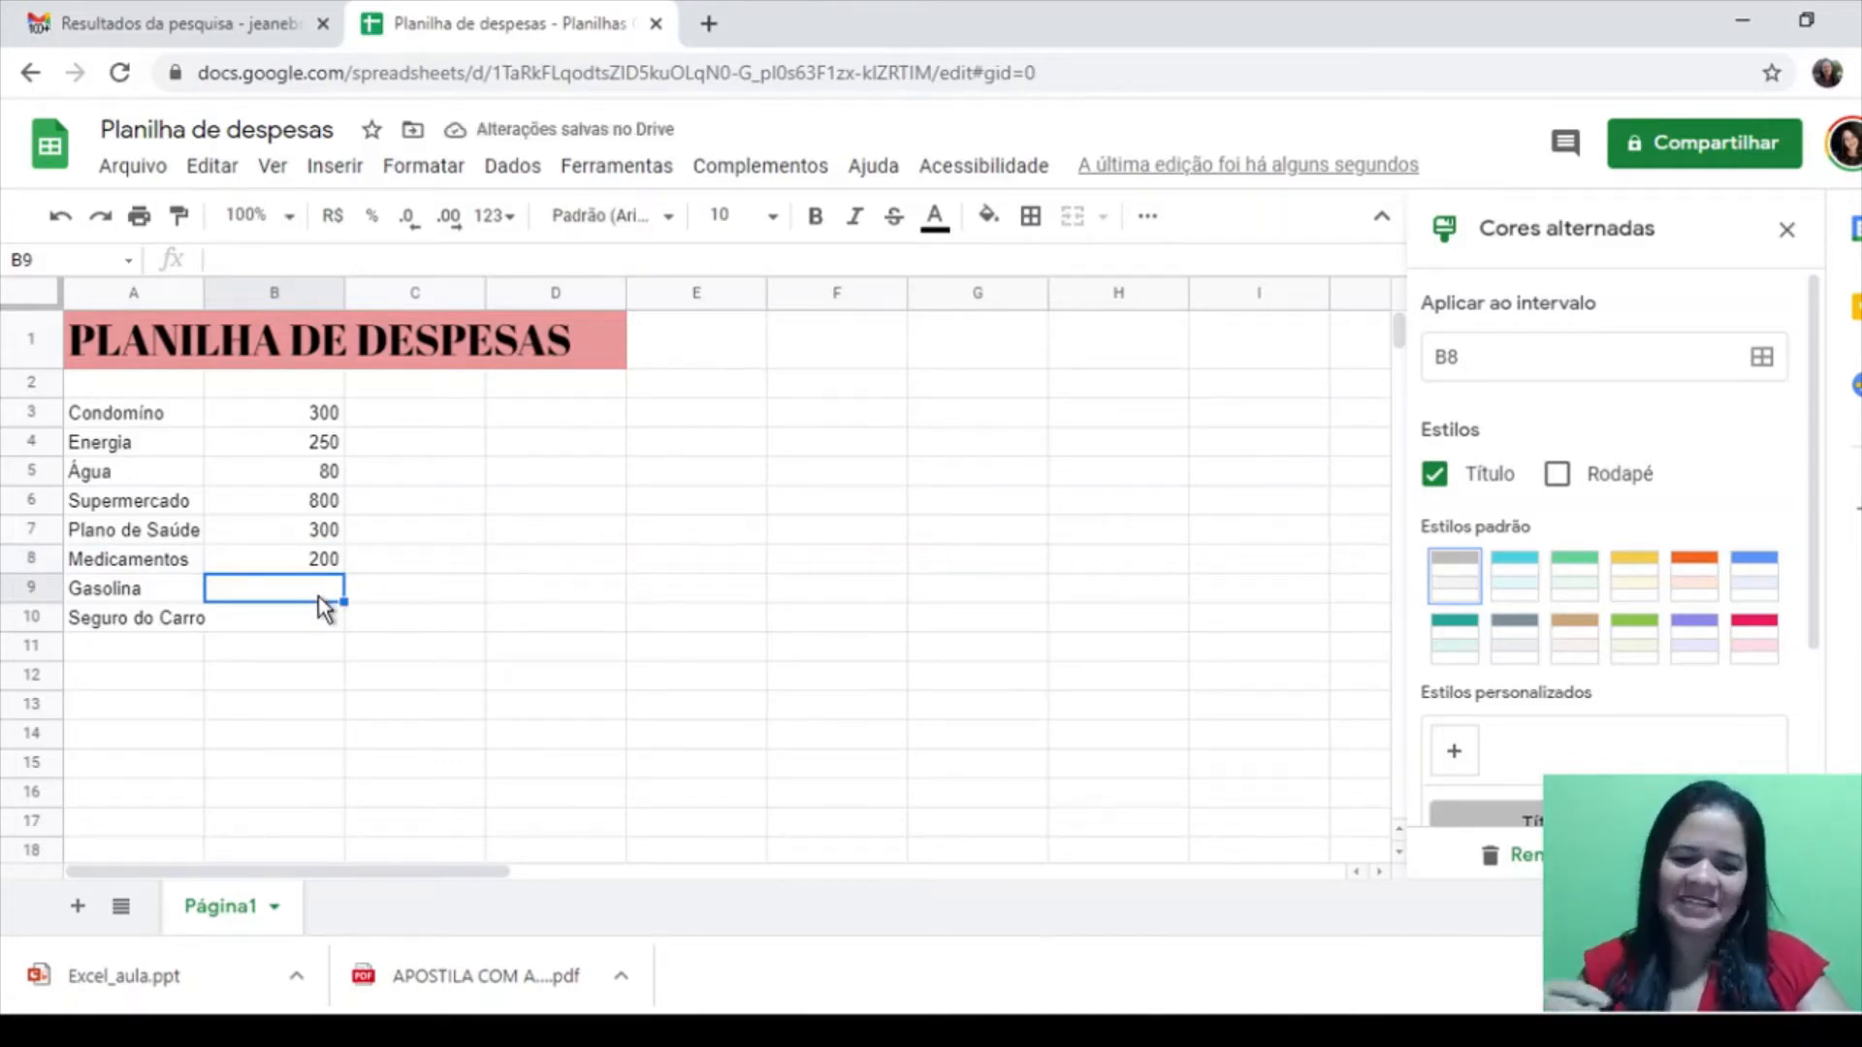
text(4)
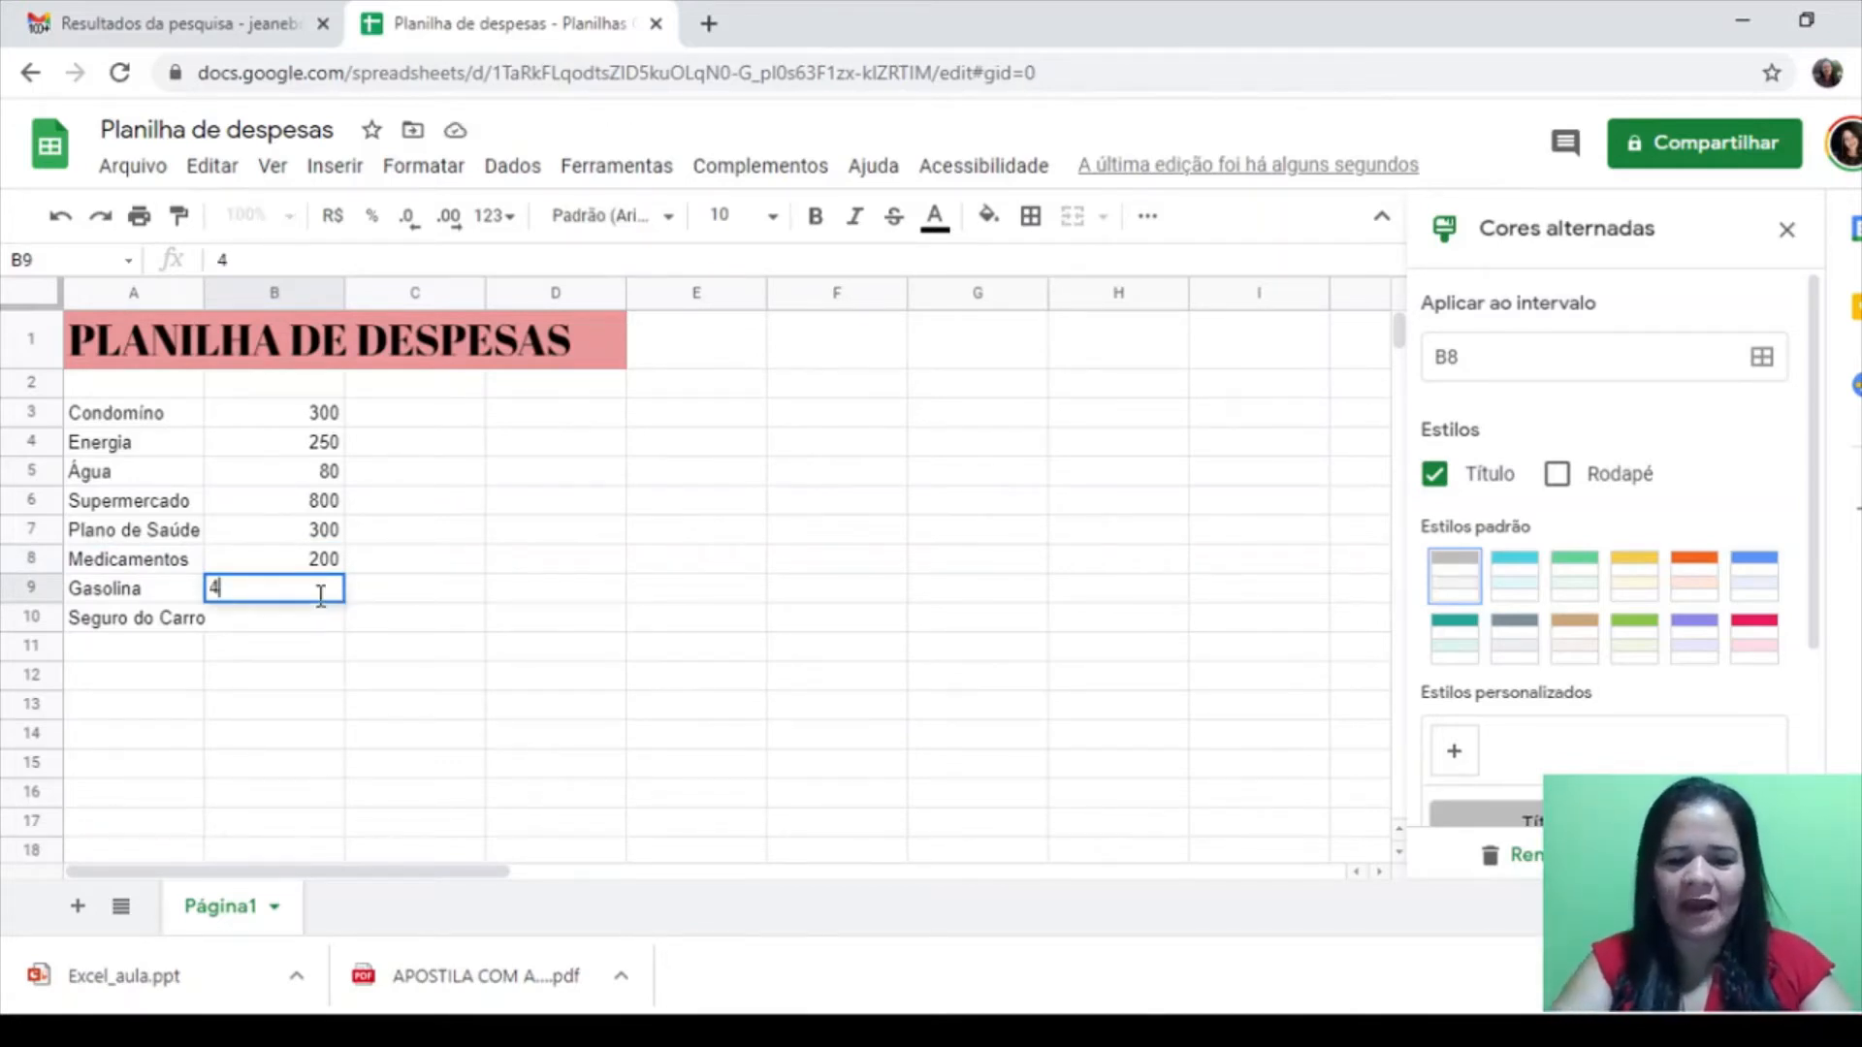
text(00,00)
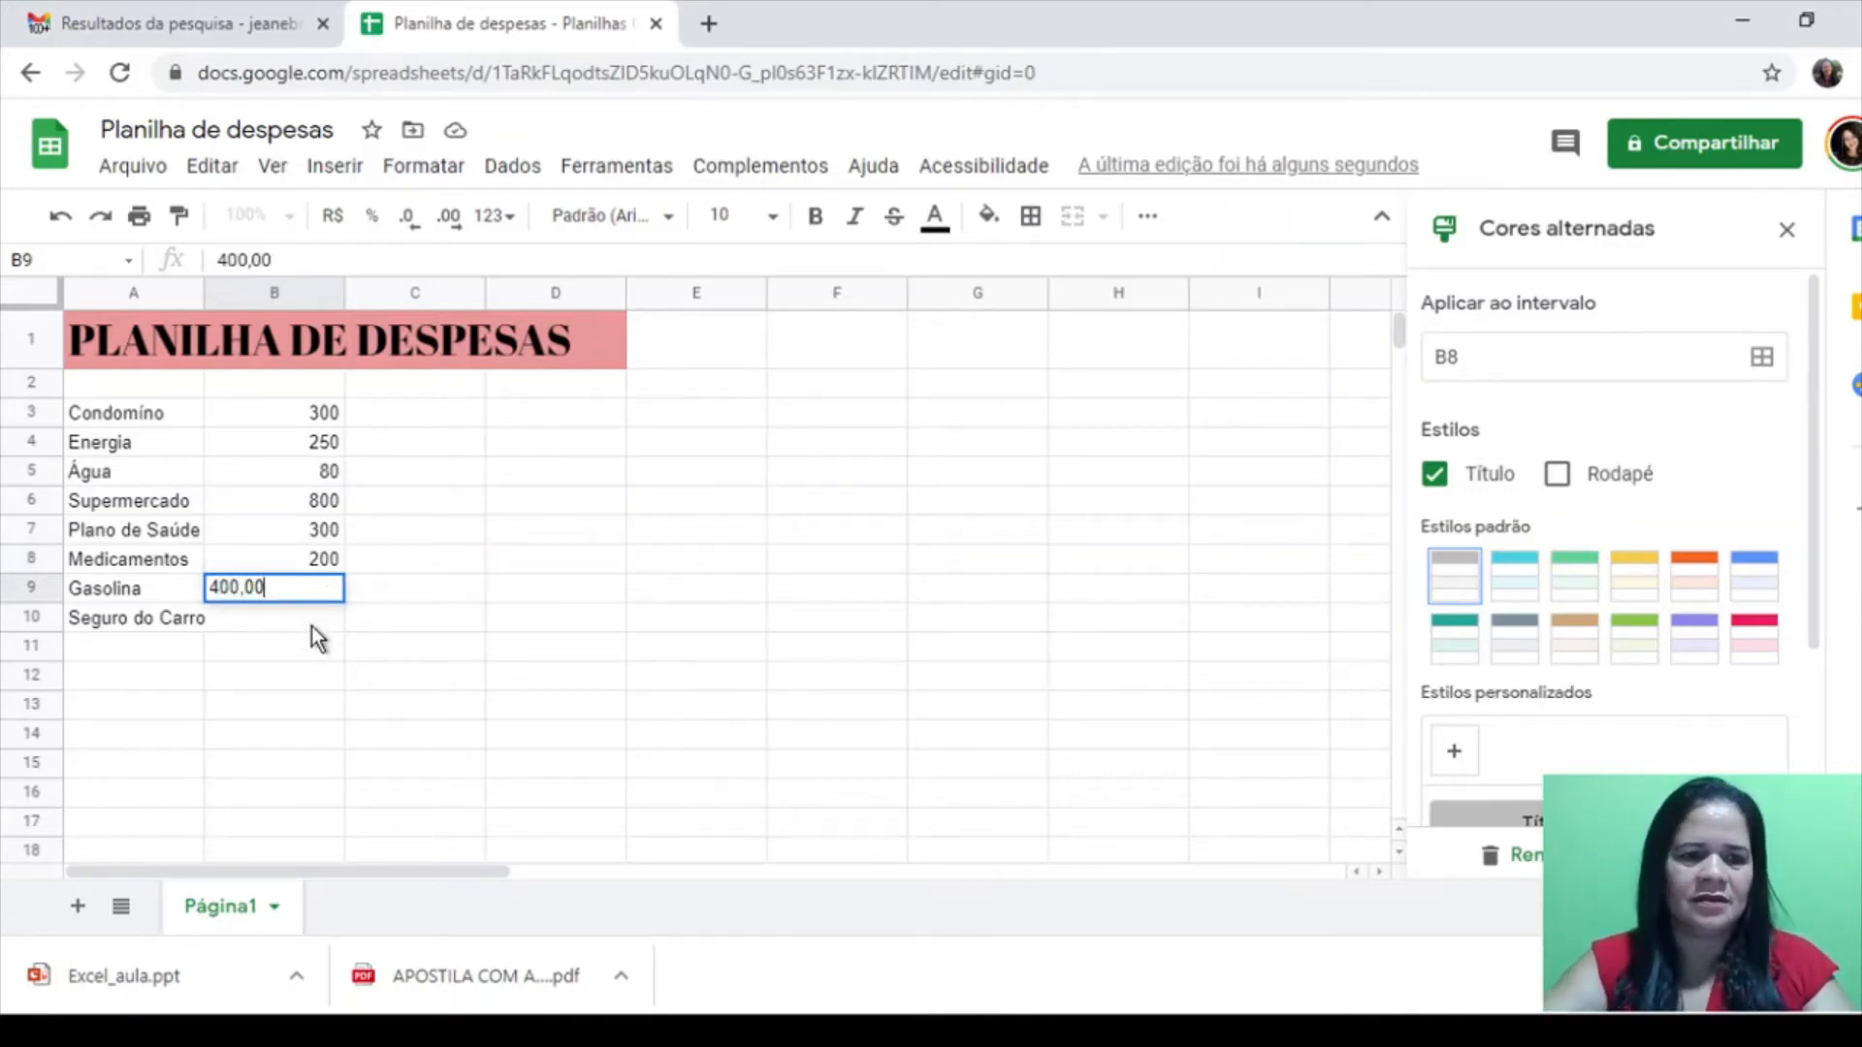
click(317, 630)
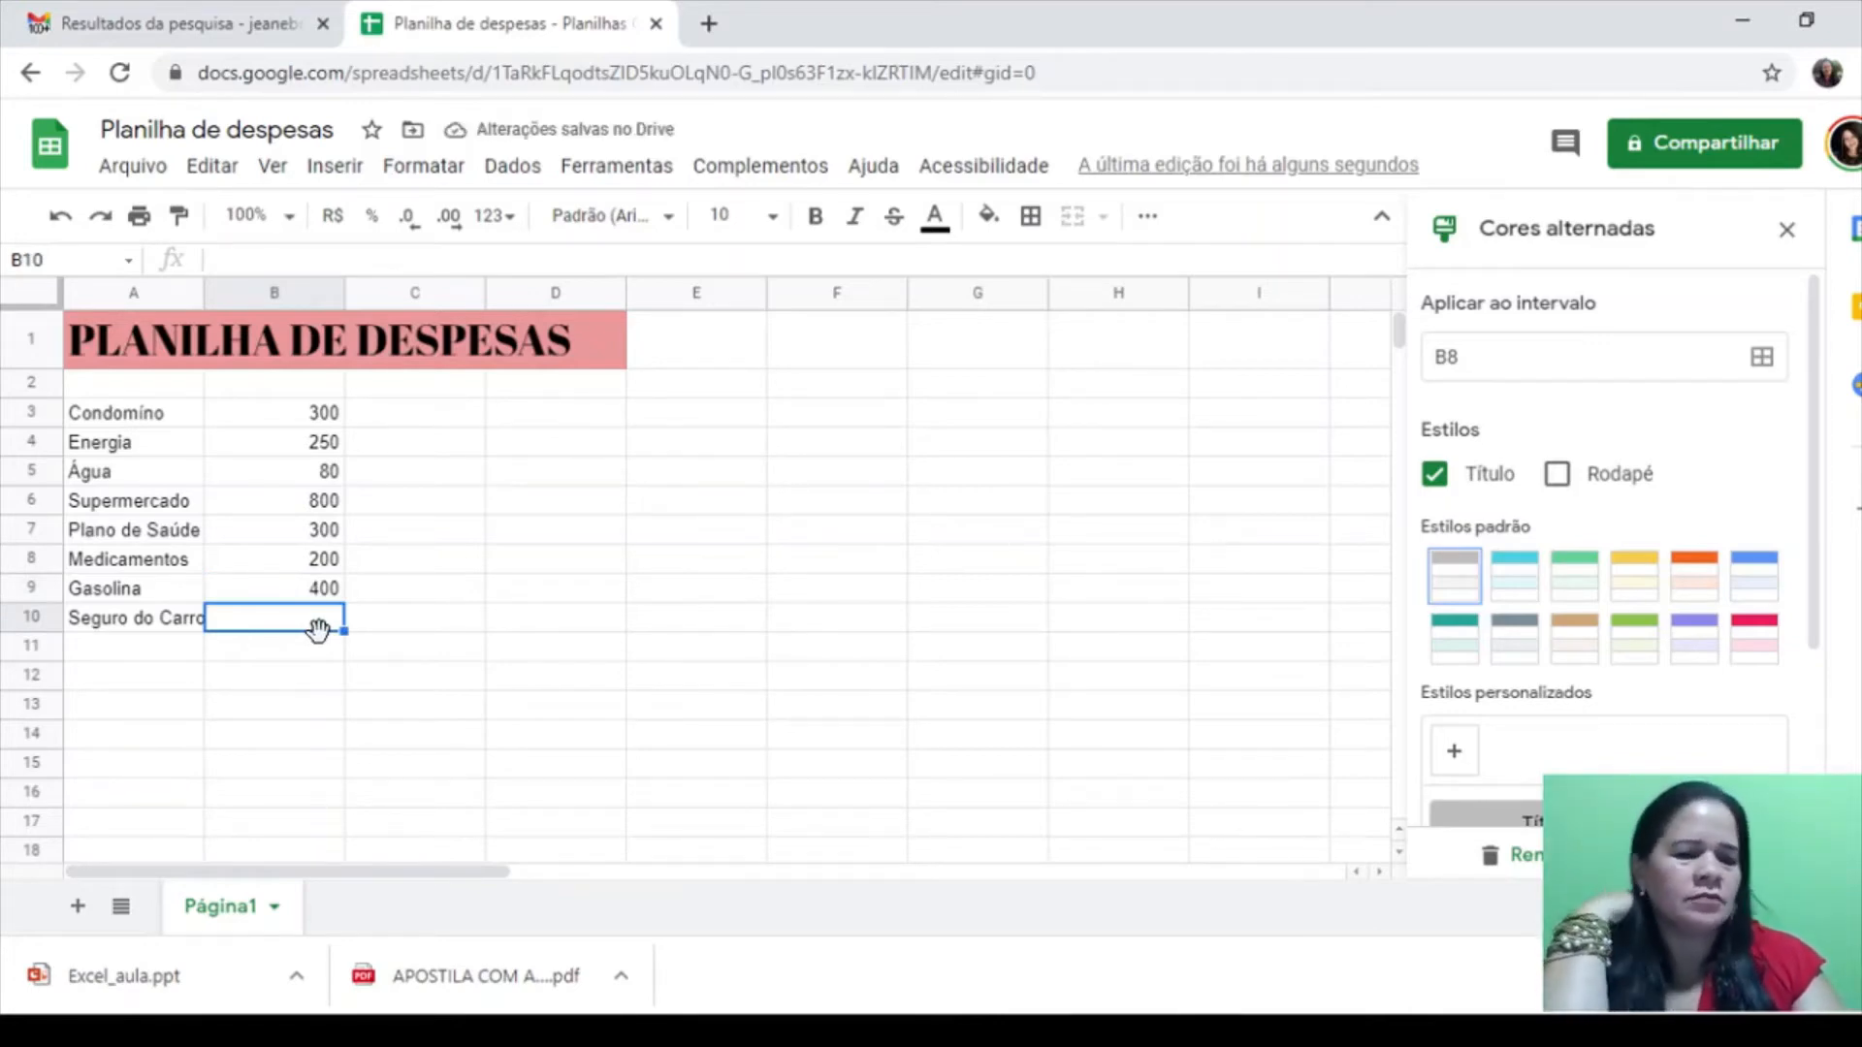
text(200,)
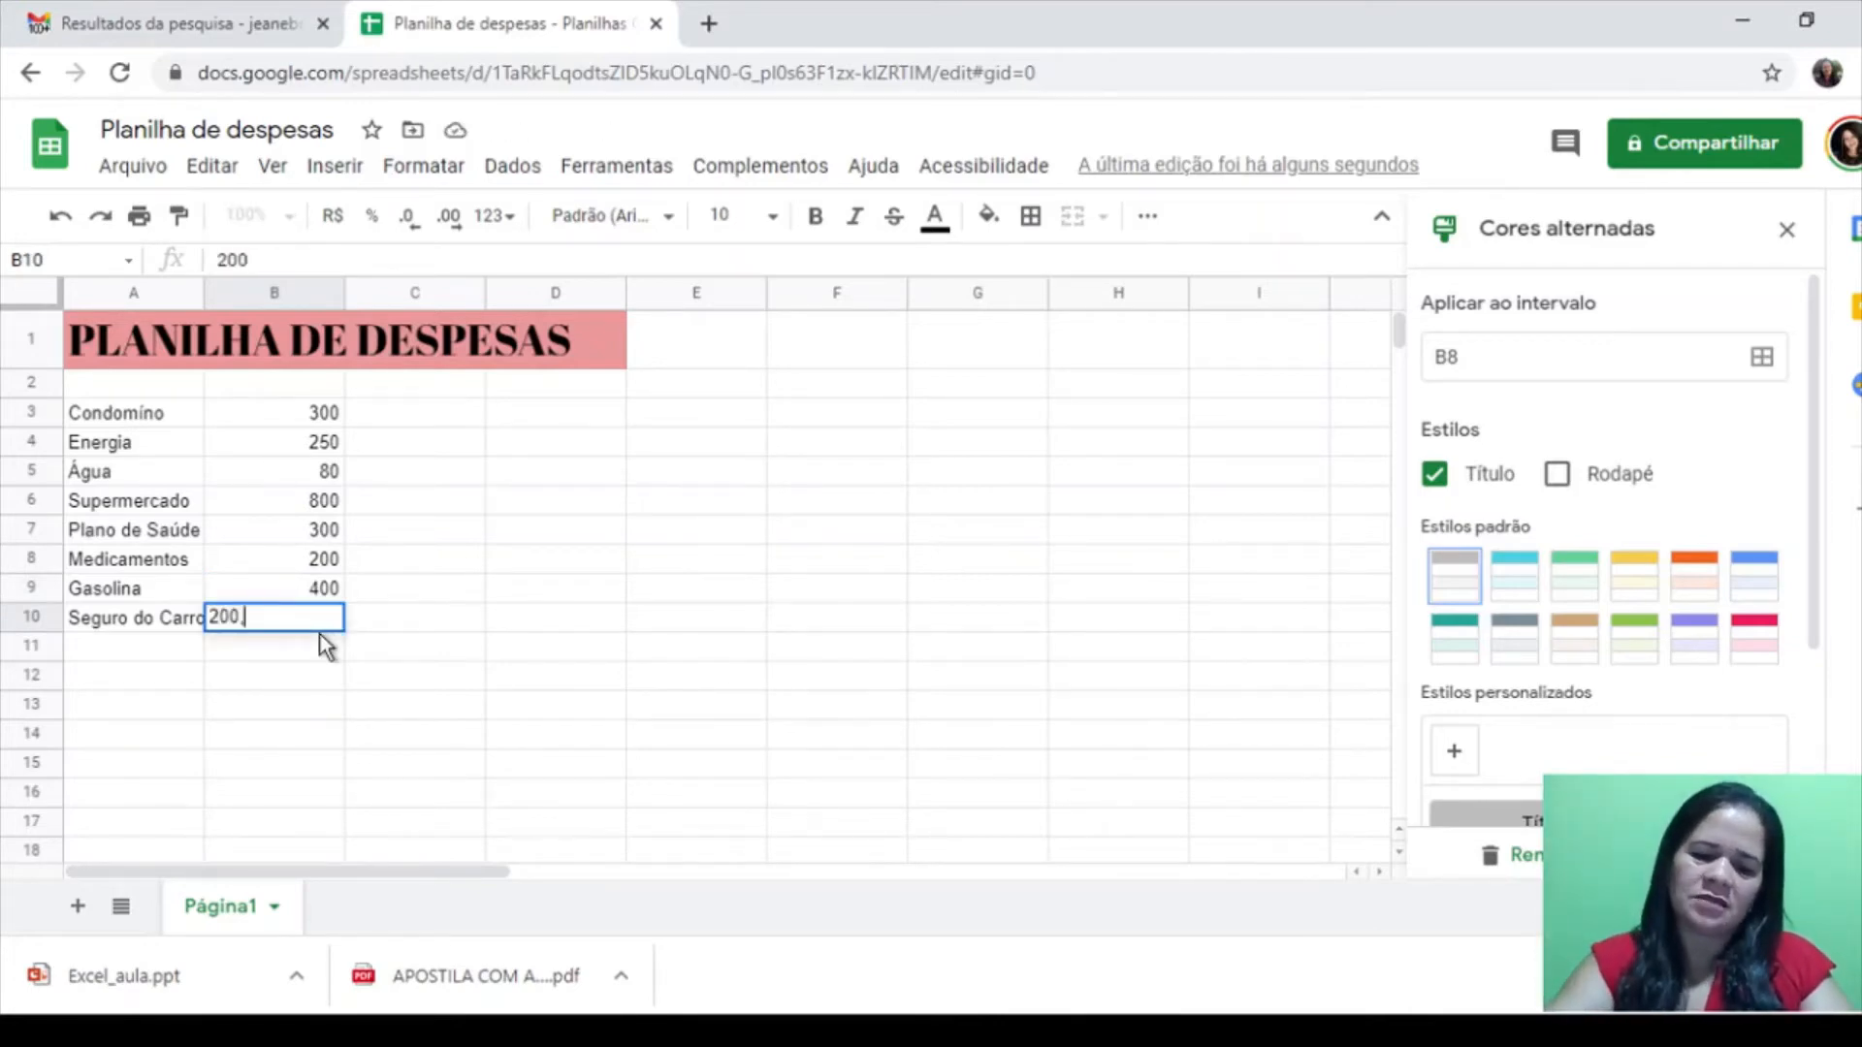
text(00)
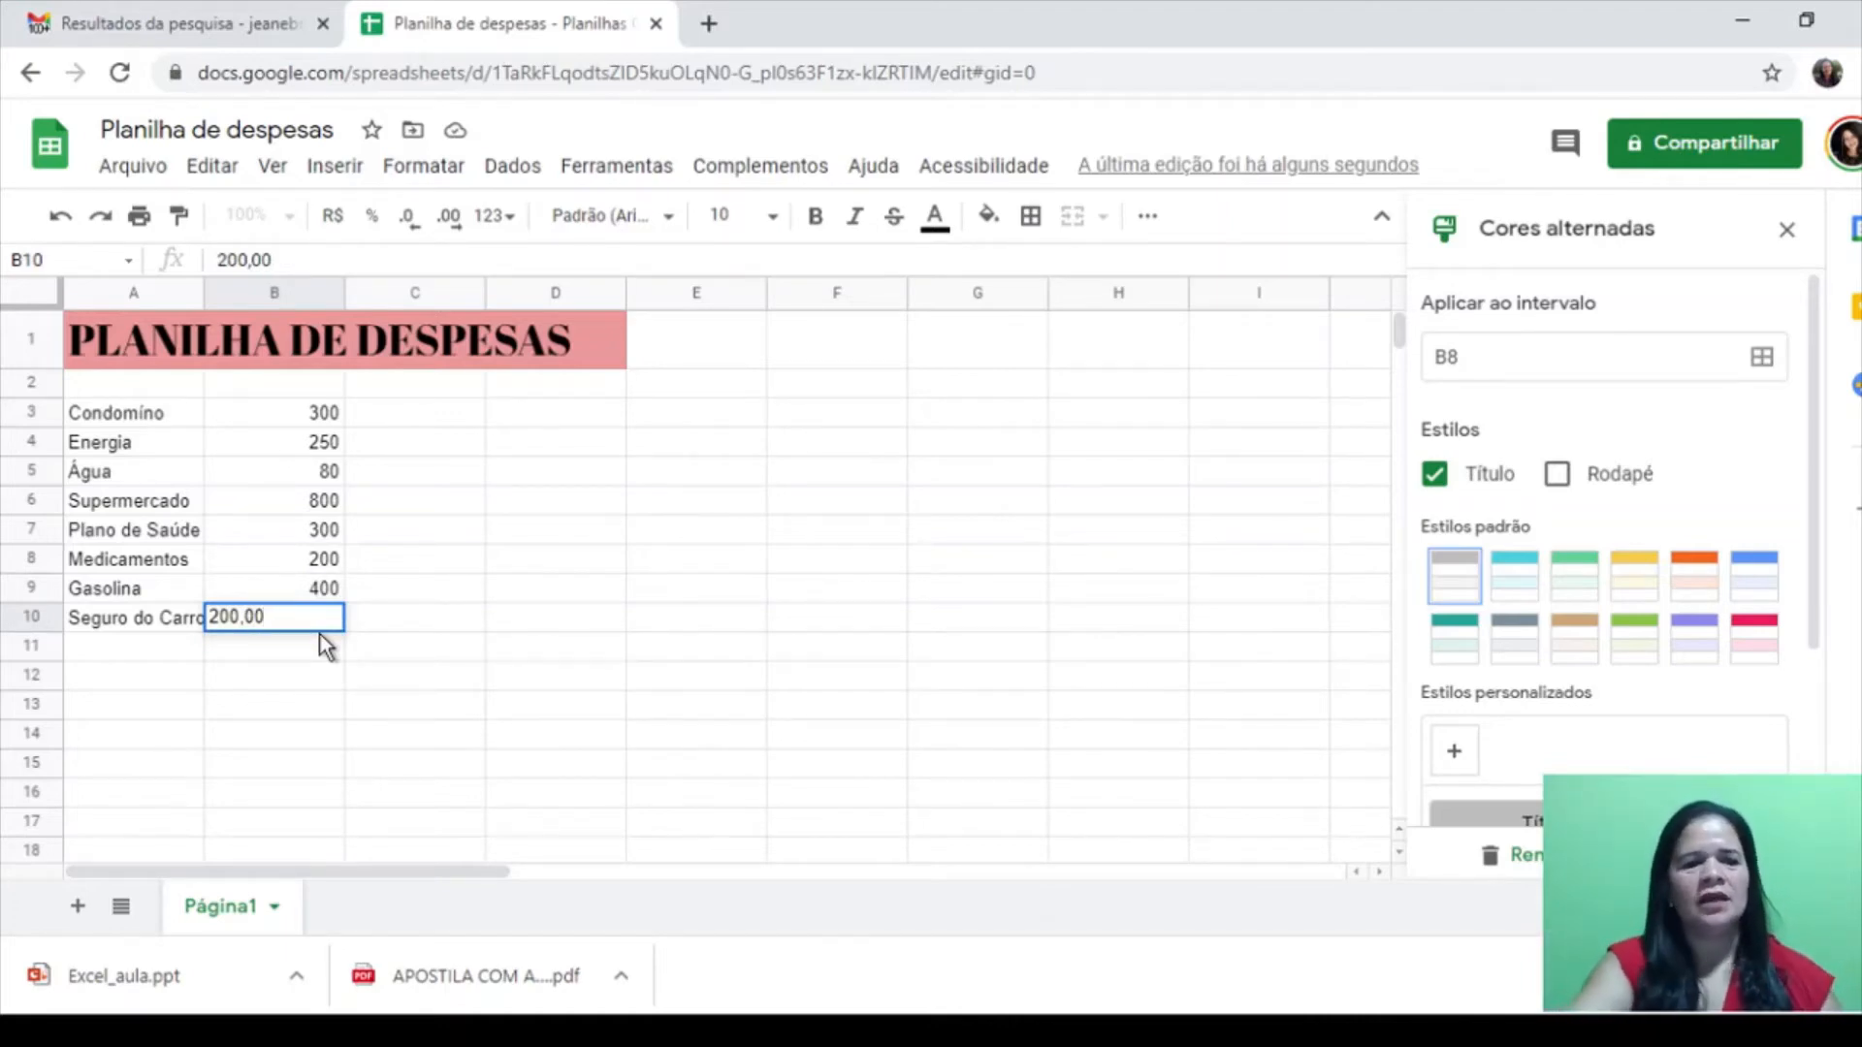
click(294, 694)
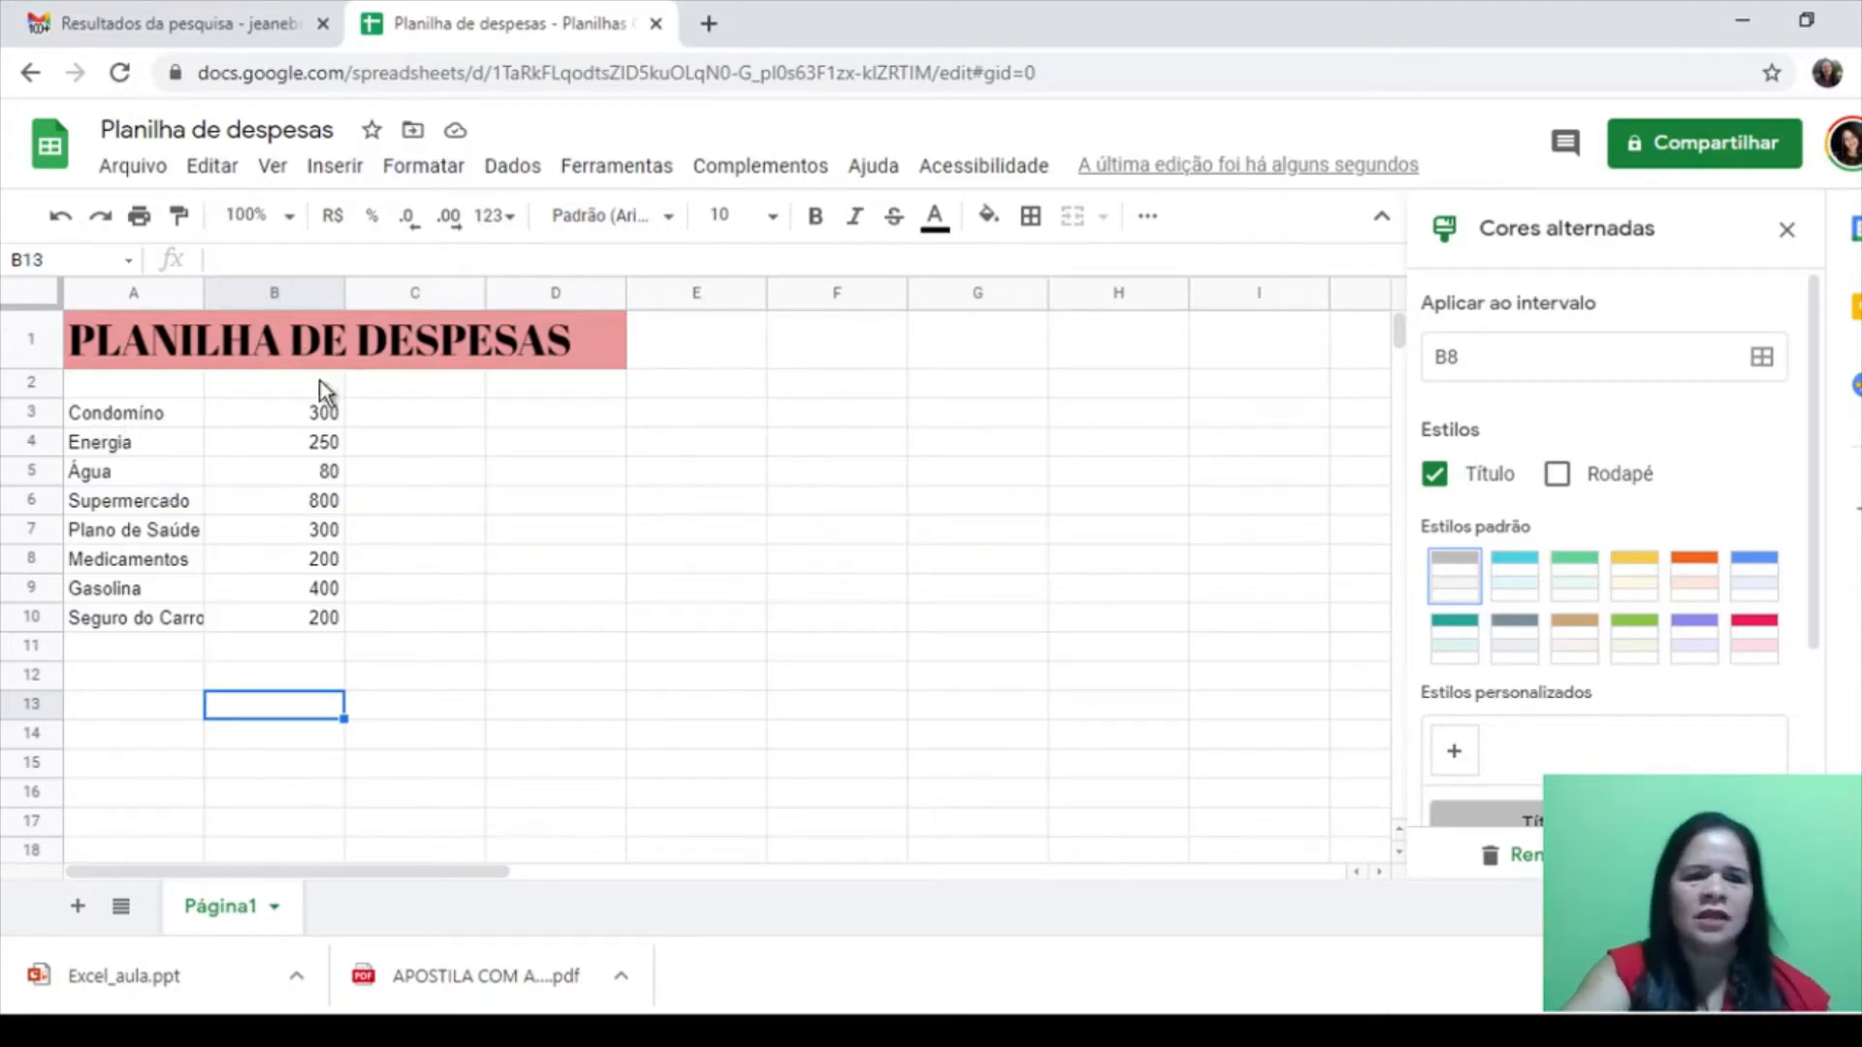
Insert an empty row at row 2, between the title and the list of expenses
click(113, 386)
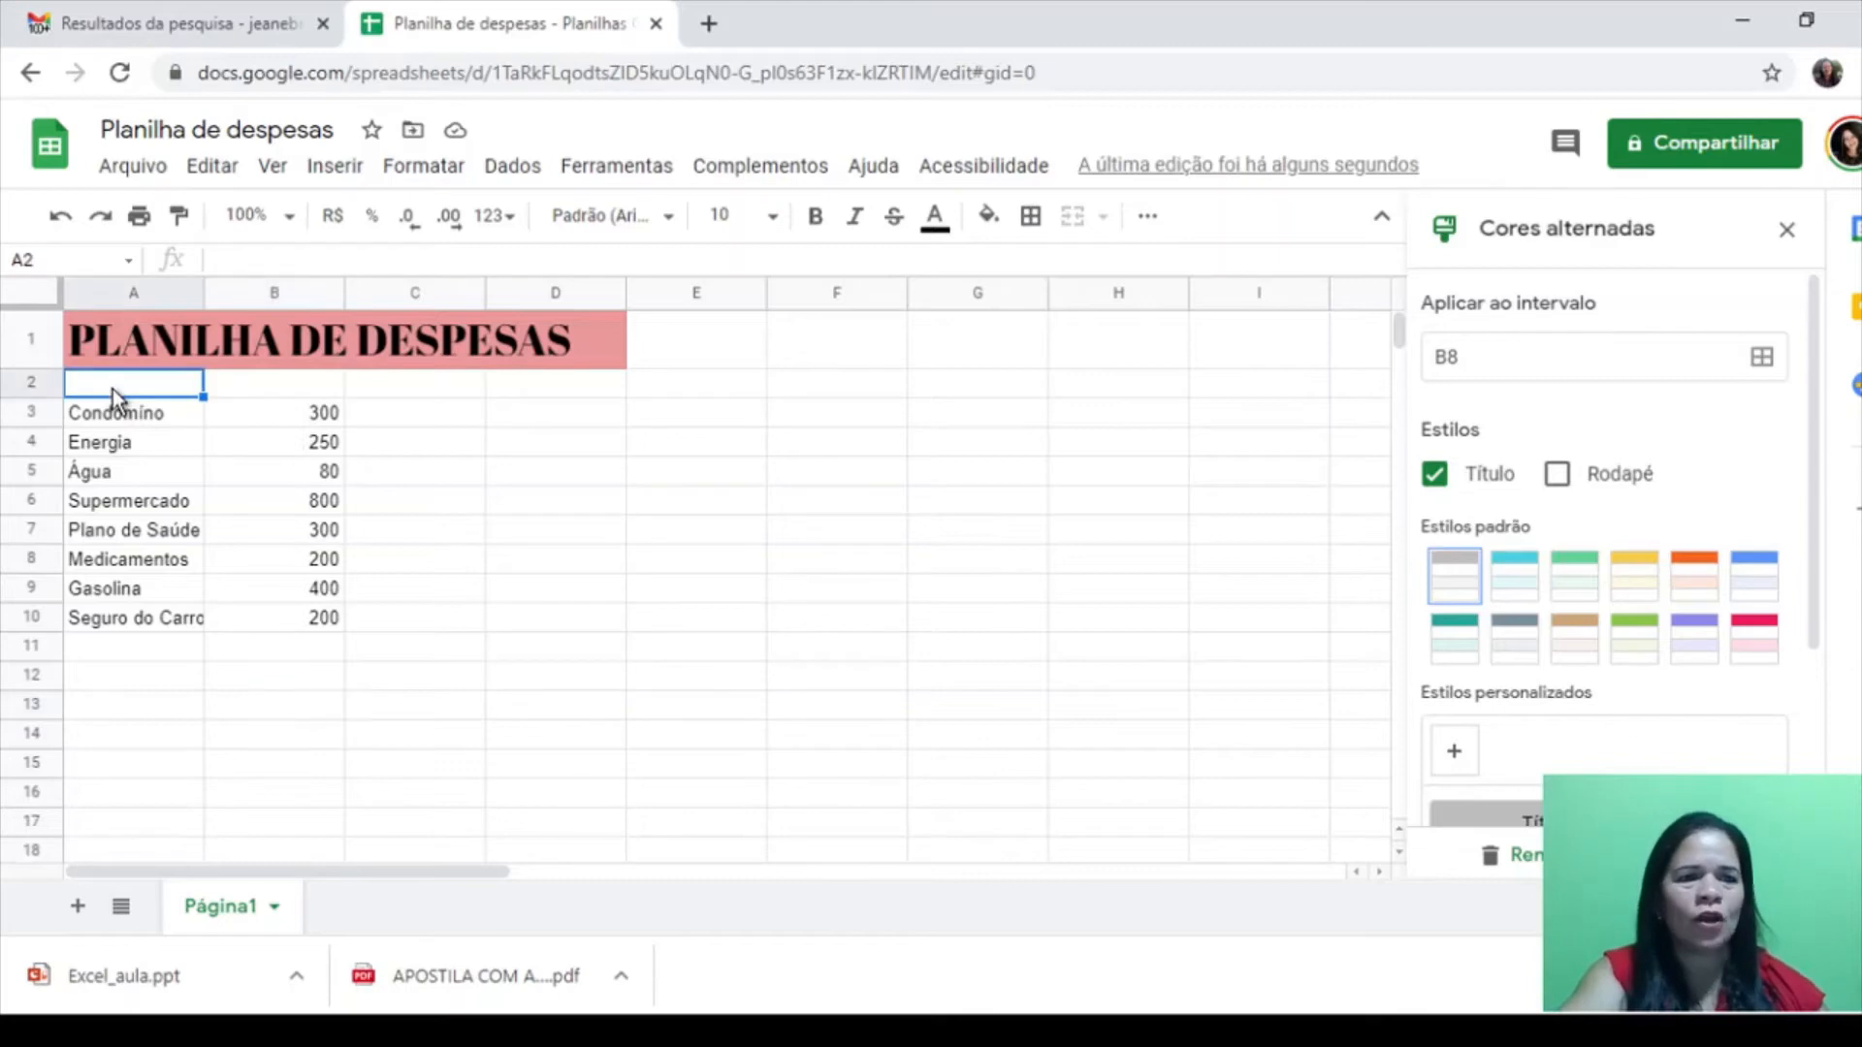
right_click(113, 386)
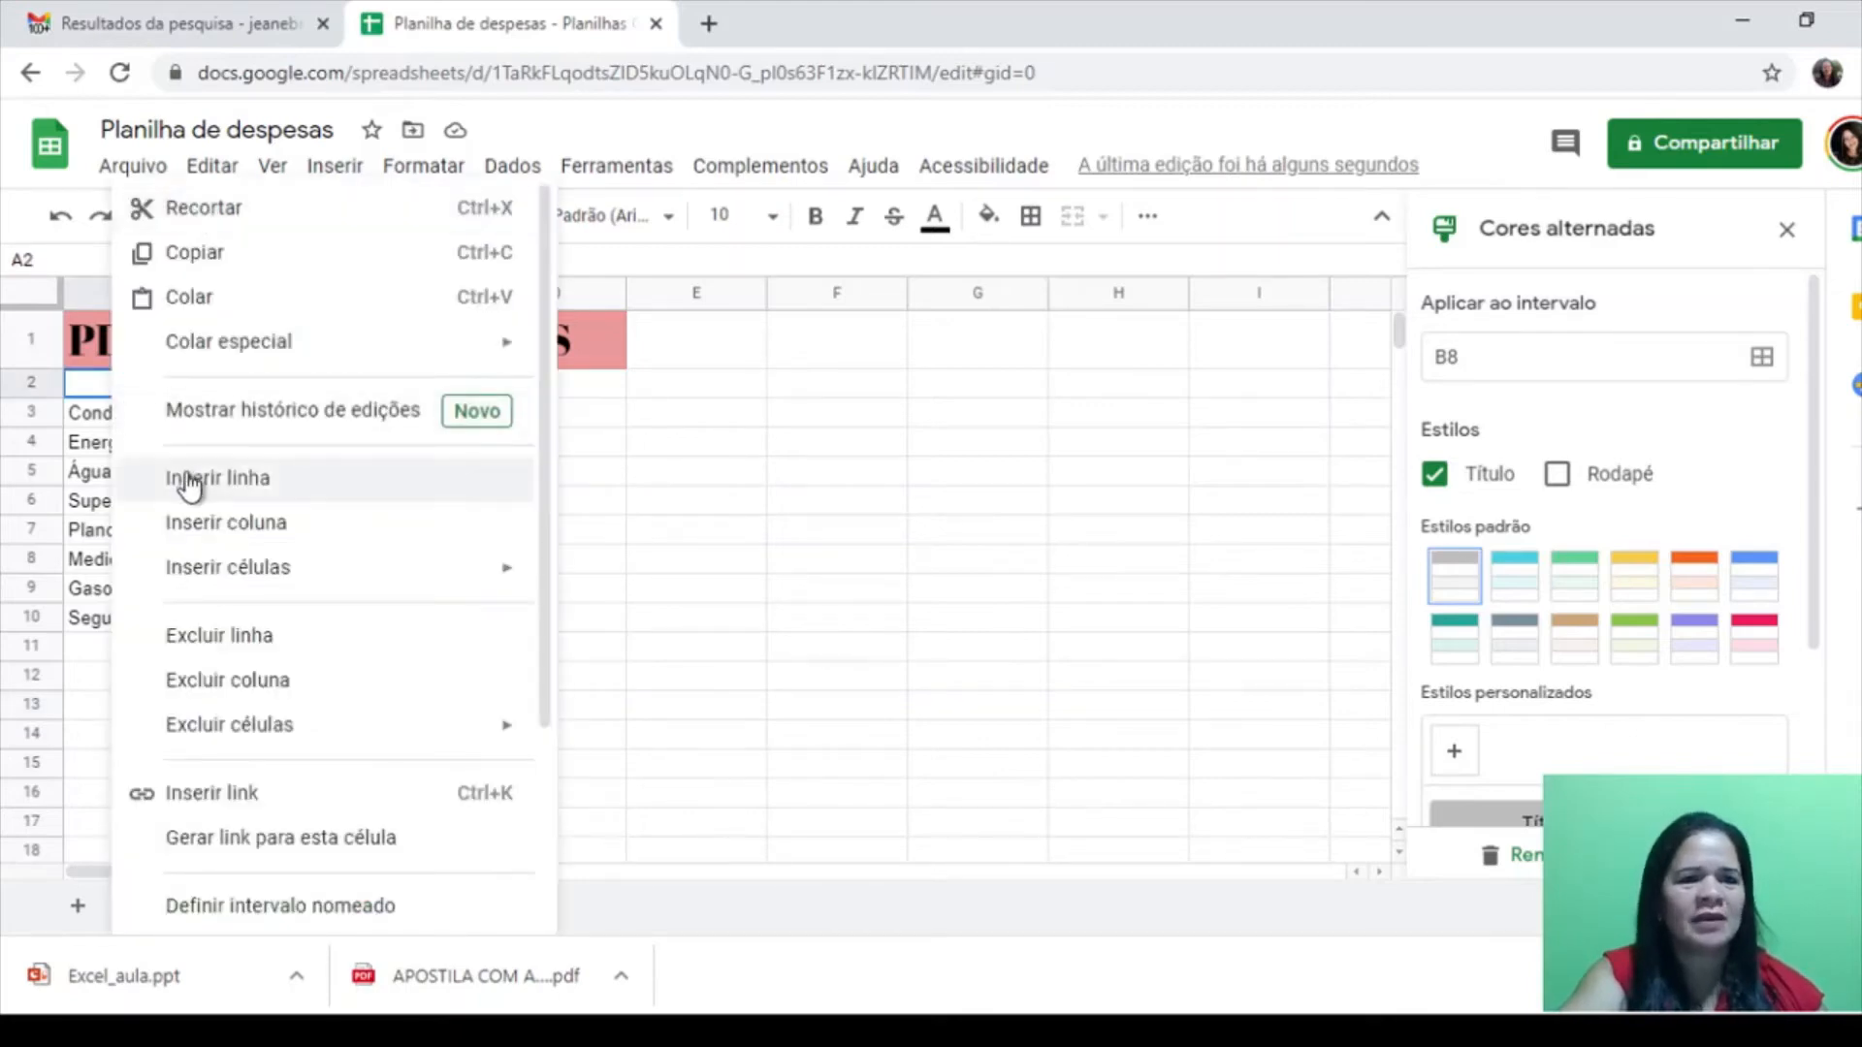
click(183, 479)
Enter the column headers DESPESAS in cell A3 and VALORES in cell B3
click(126, 417)
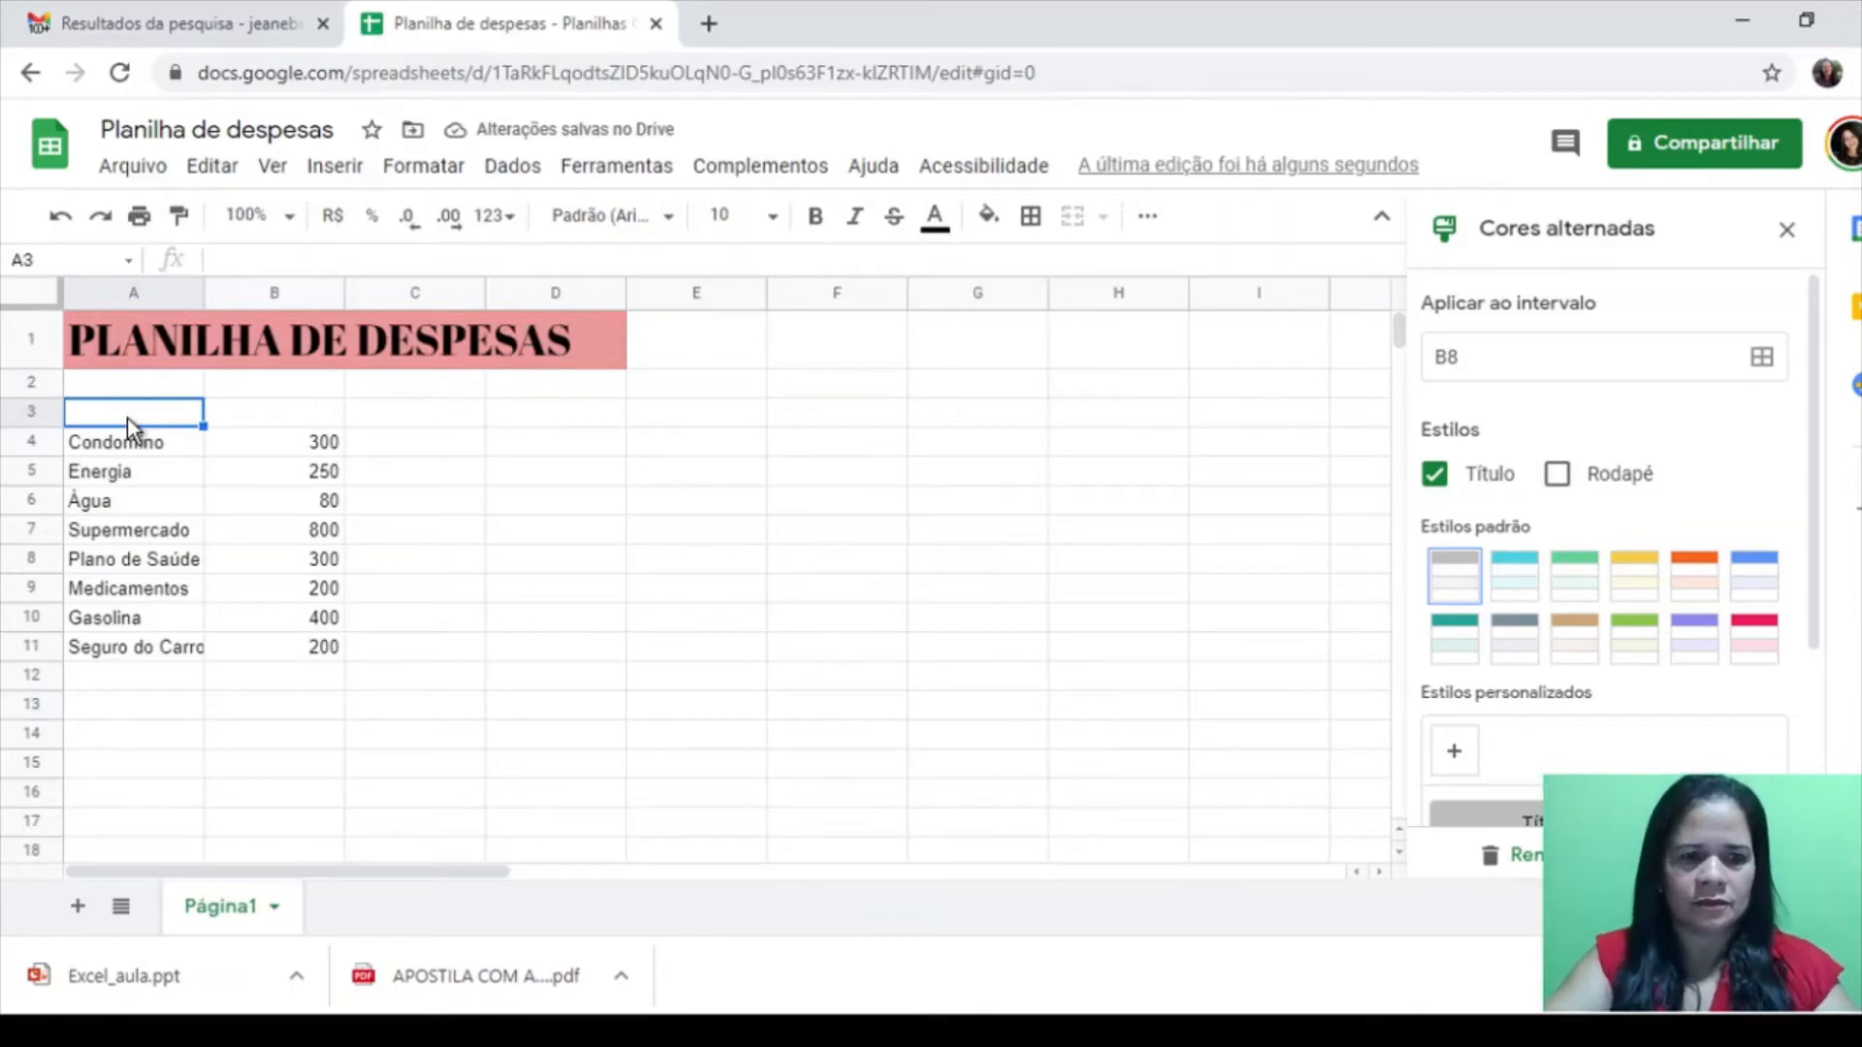
text(DES)
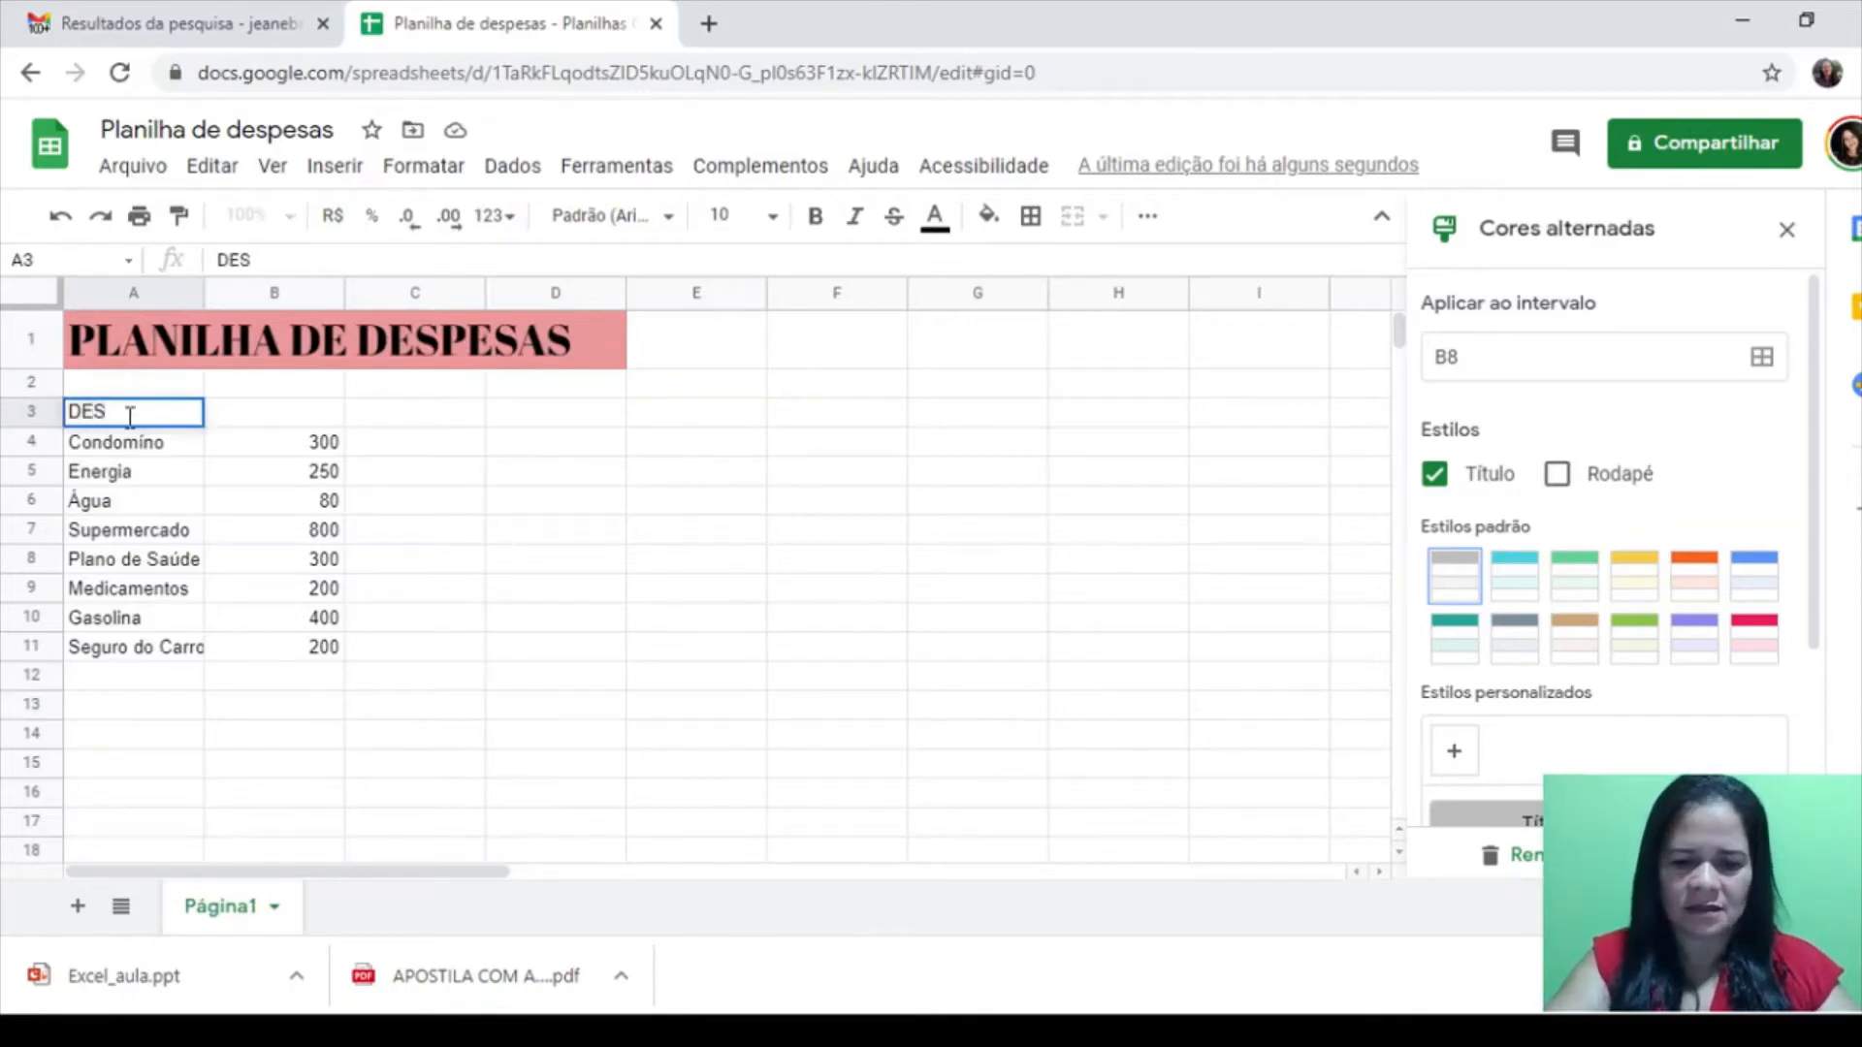
text(PESAS)
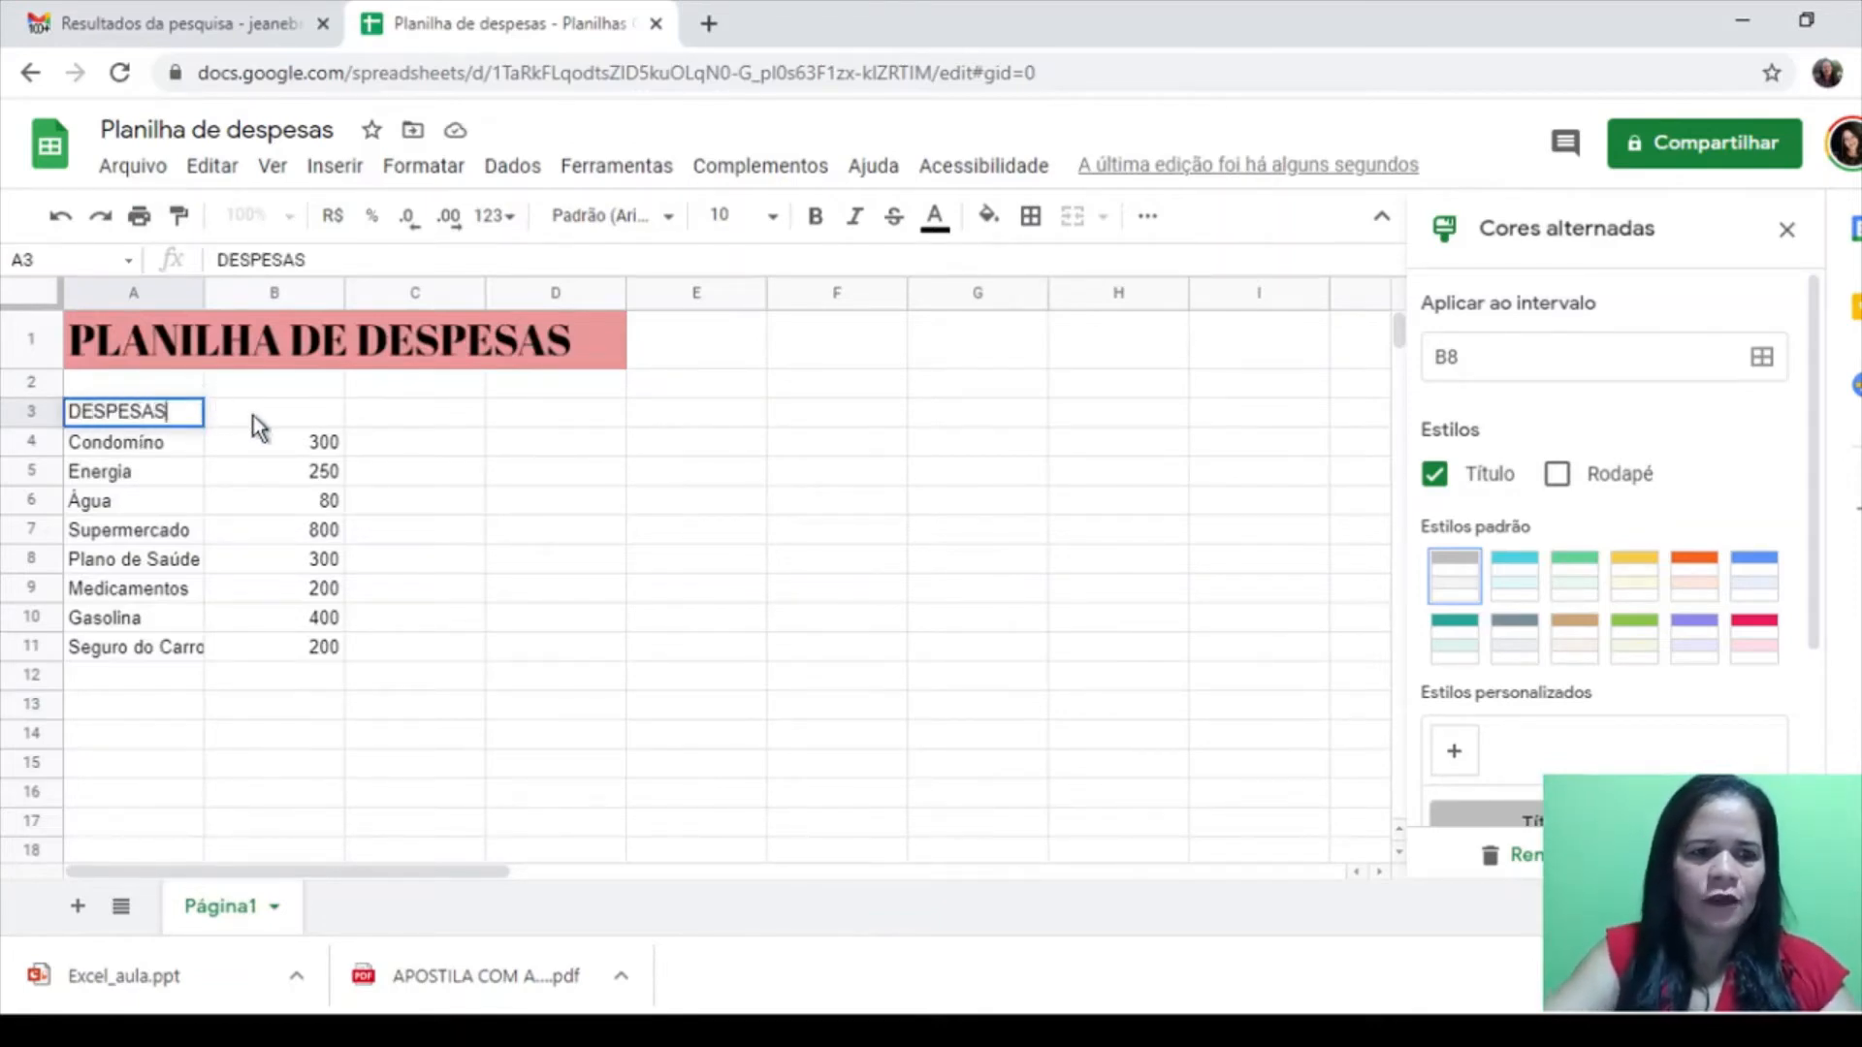
drag(255, 417, 287, 433)
click(288, 411)
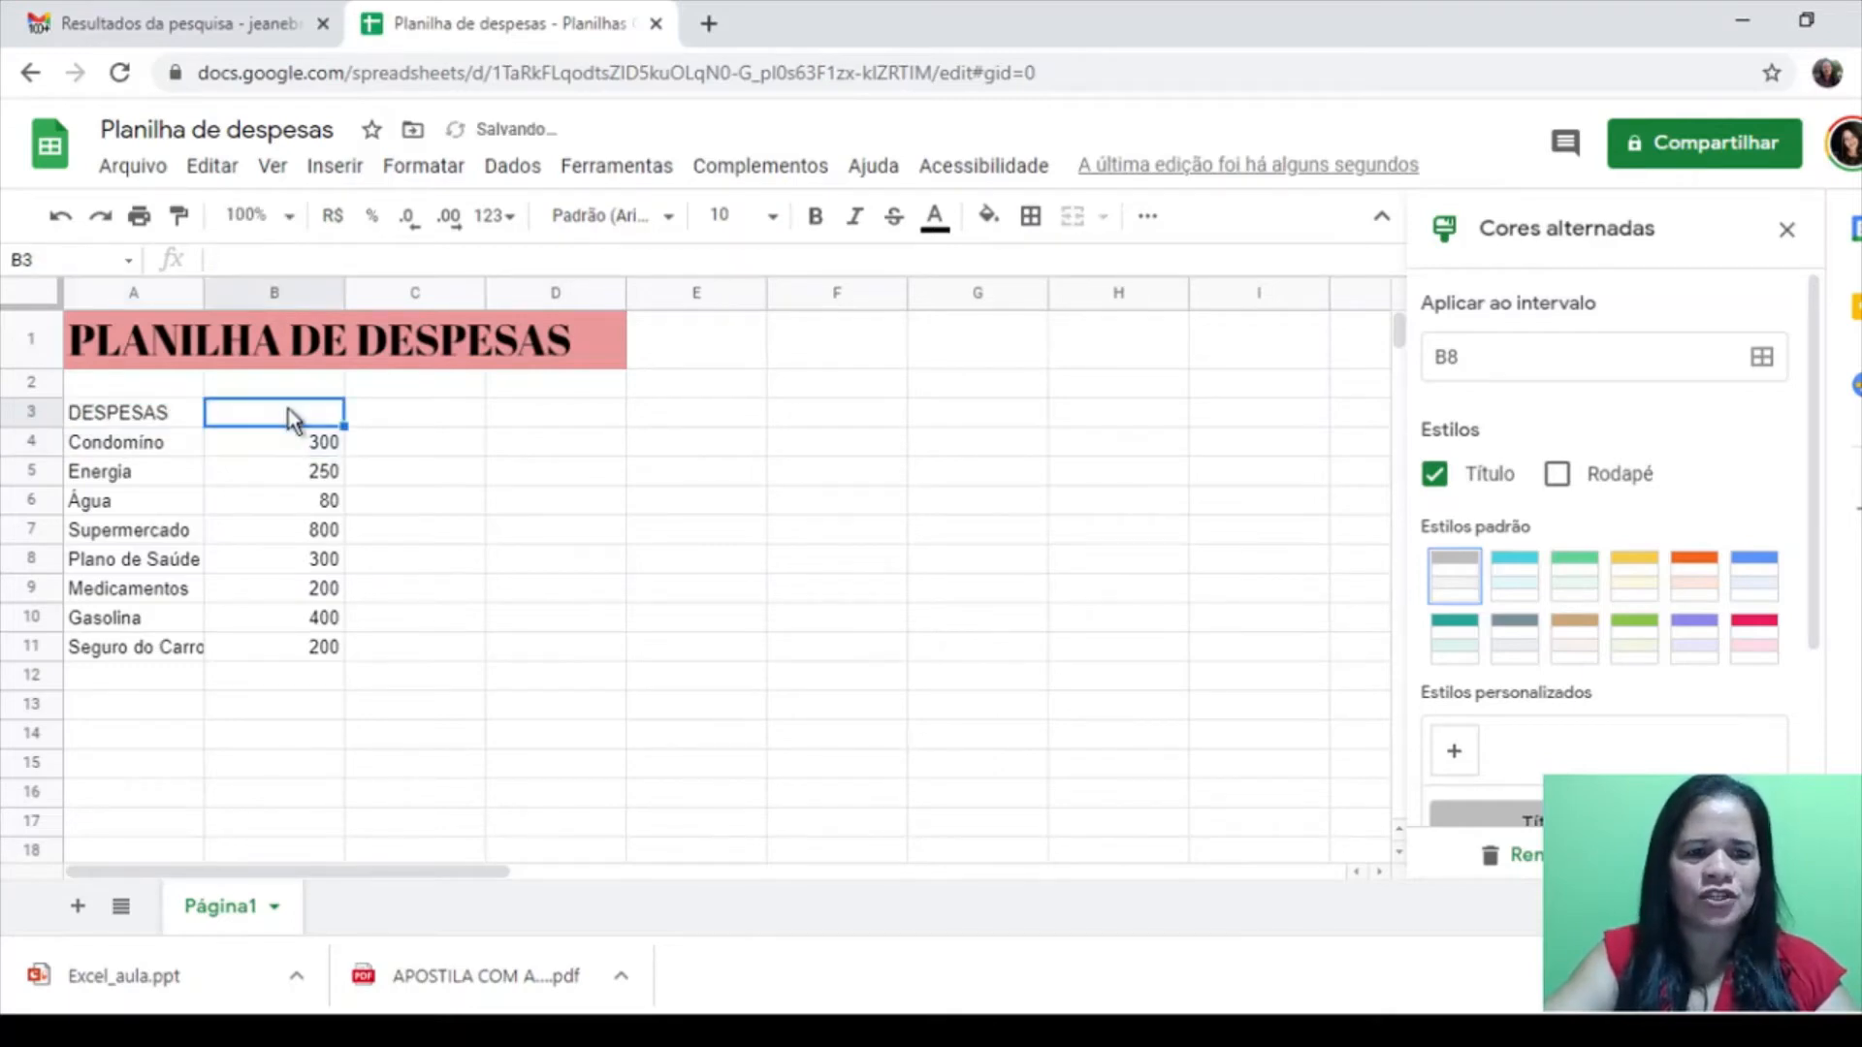
text(VALORES)
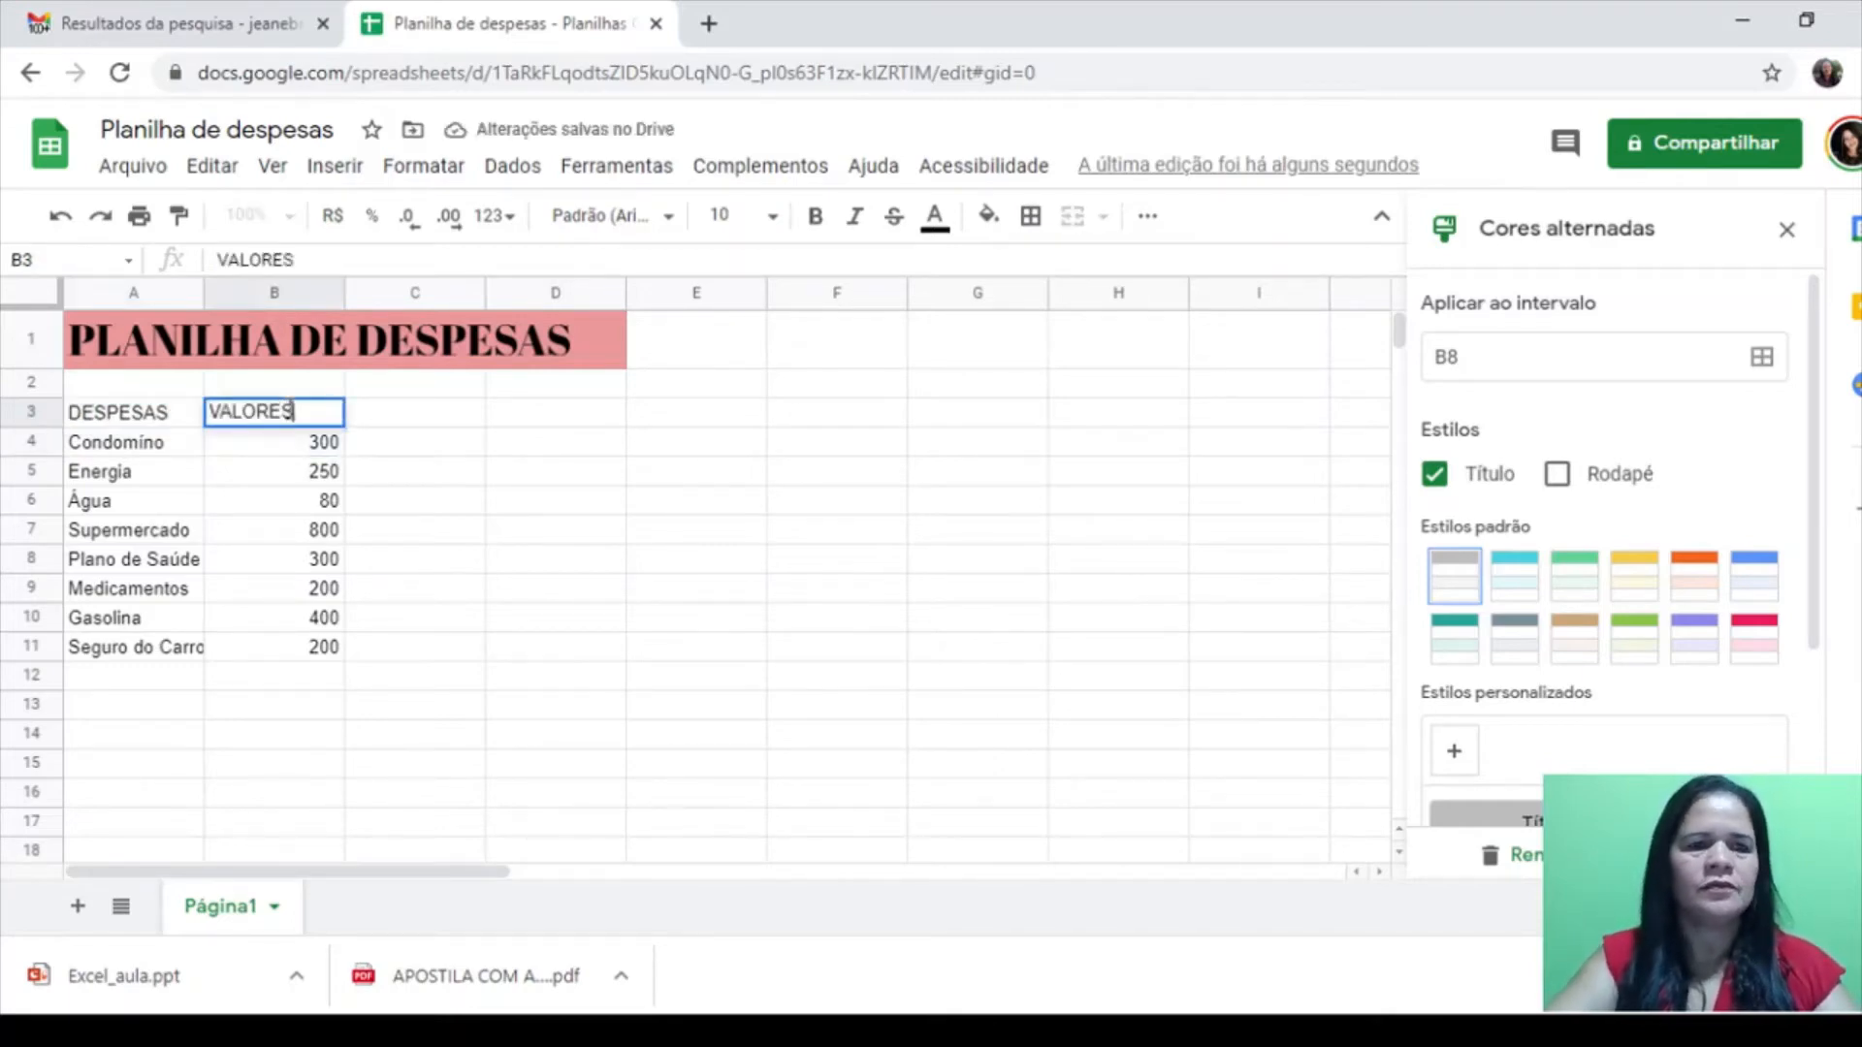
click(248, 703)
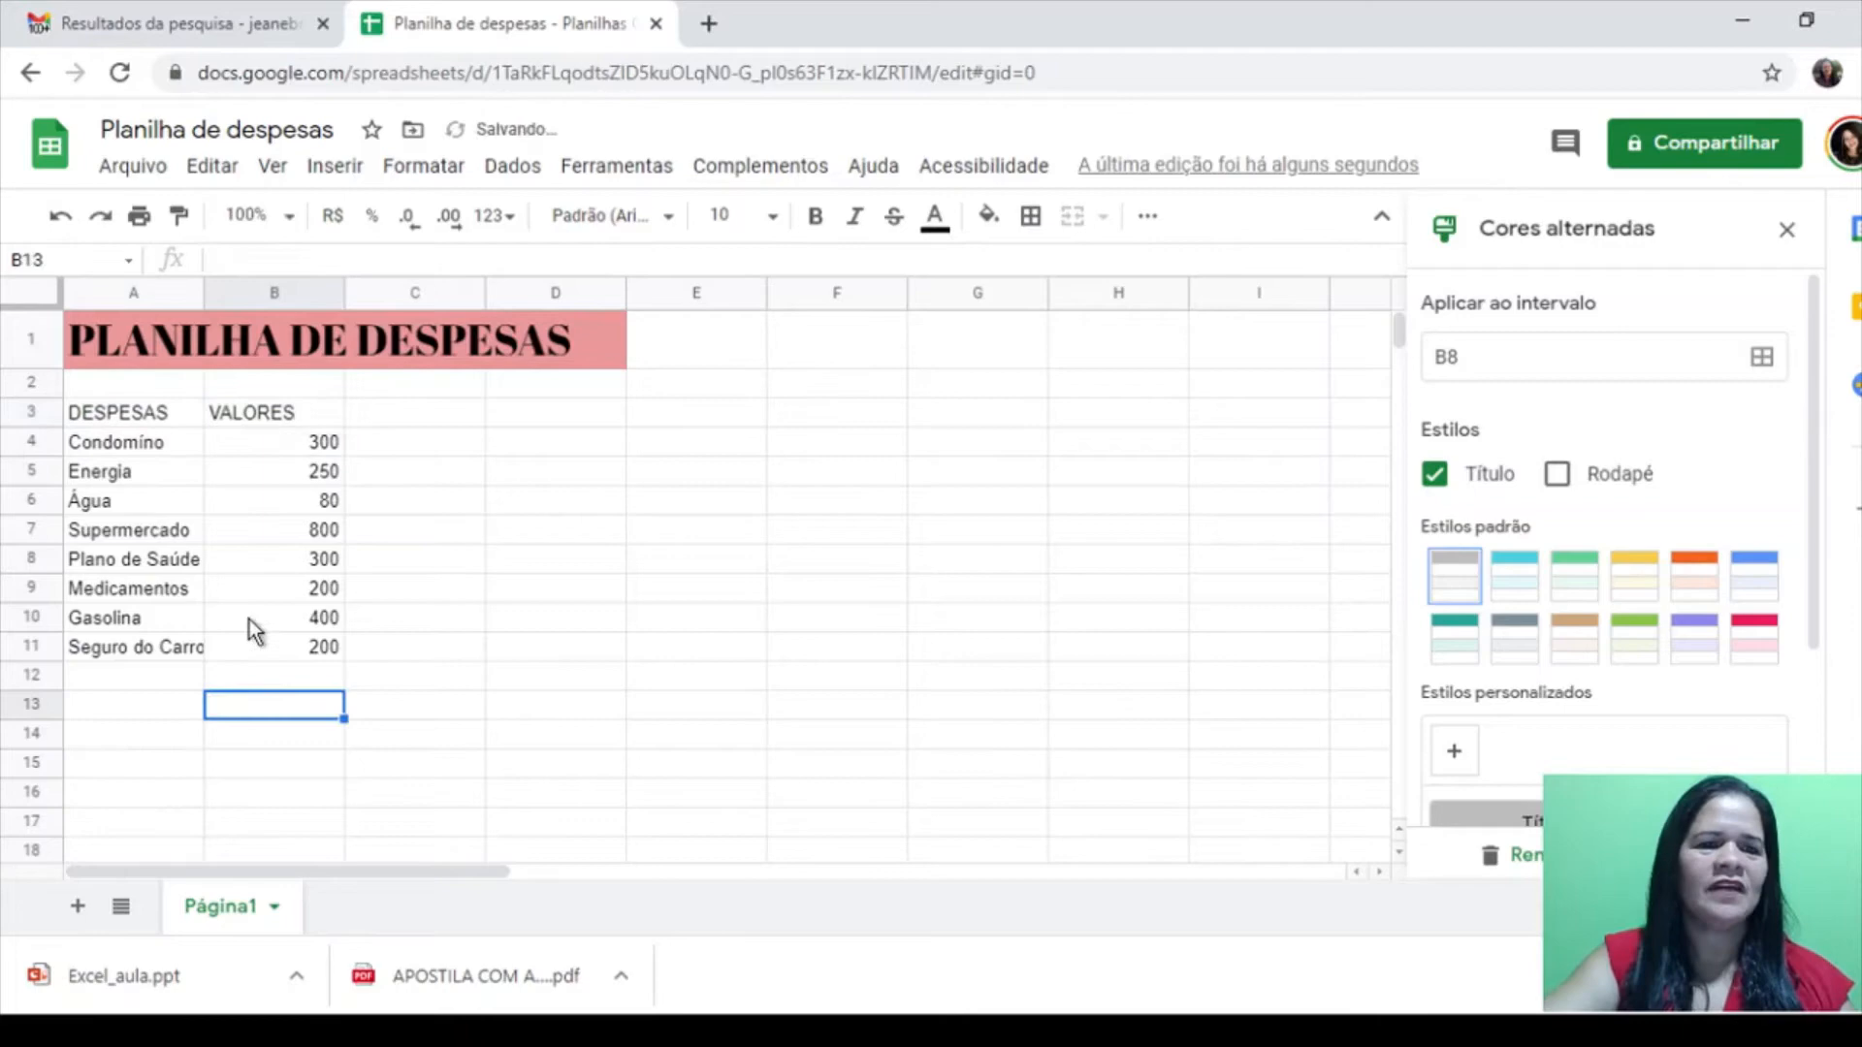
Fill the DESPESAS header cell A3 with yellow and close the alternating colors settings
click(142, 419)
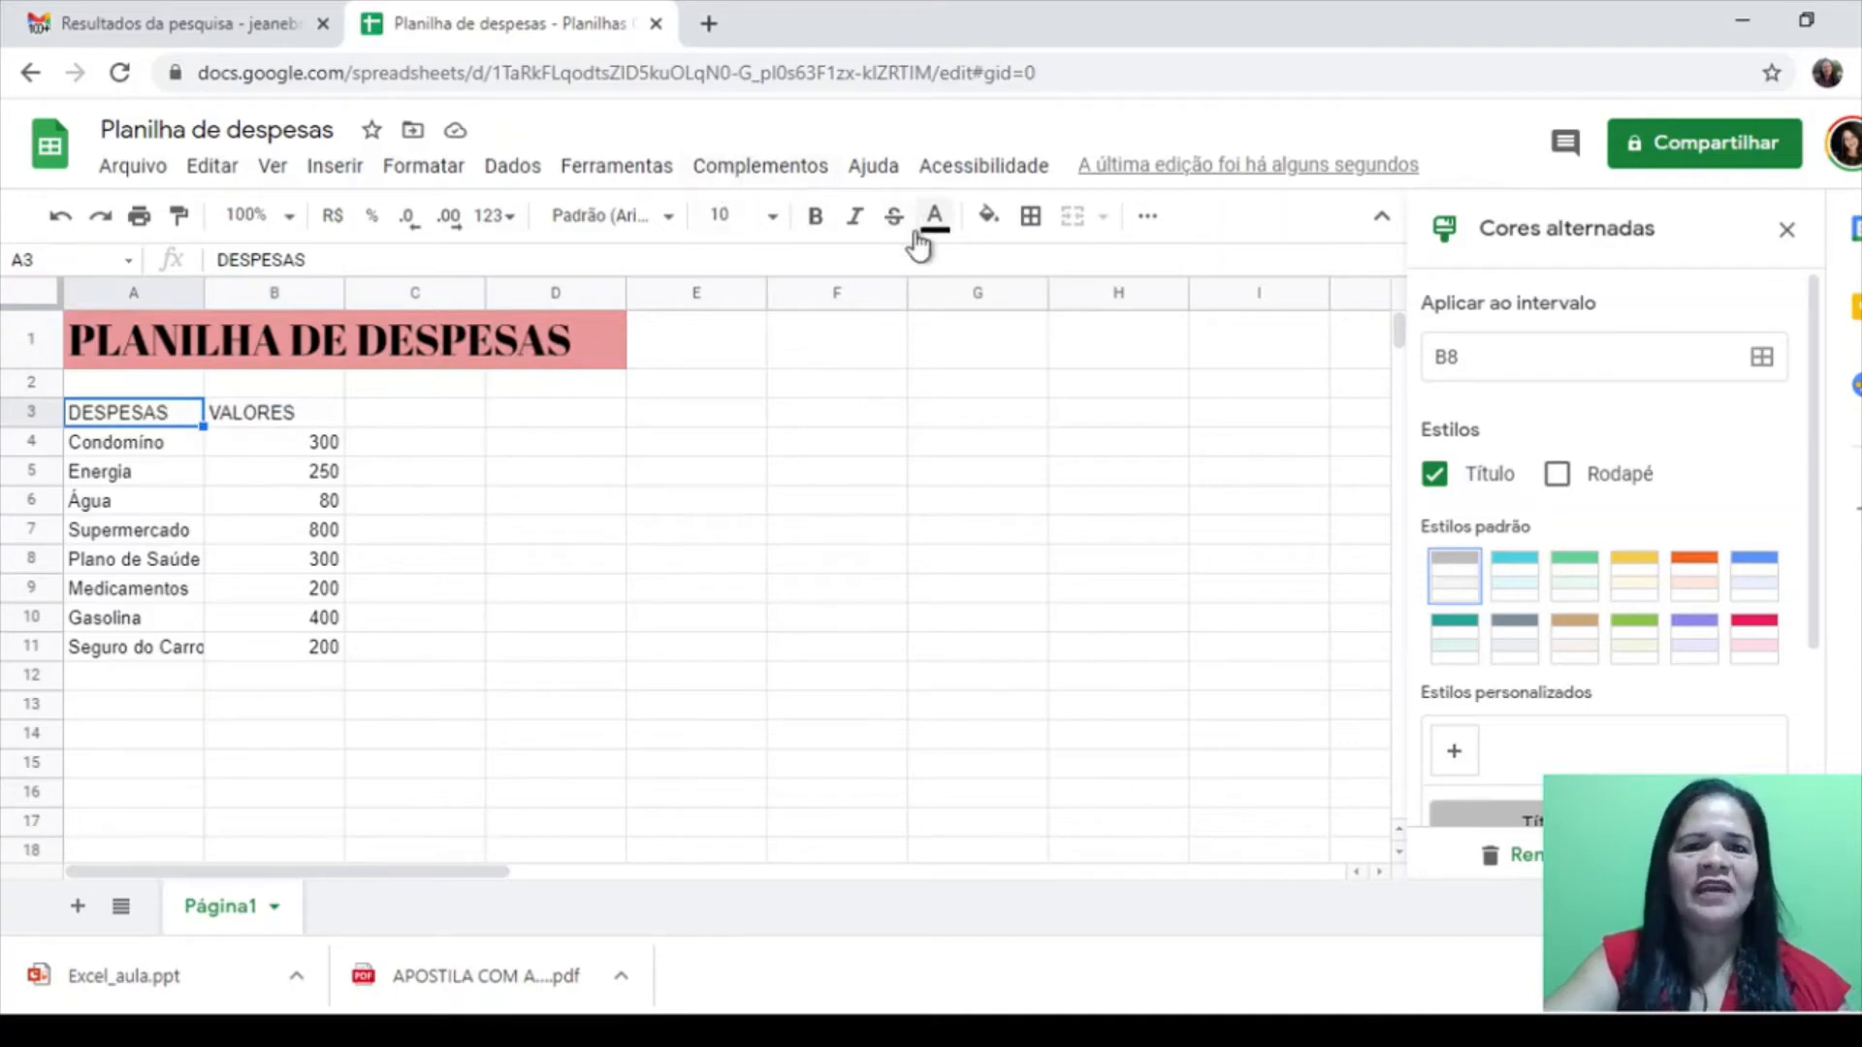
click(995, 229)
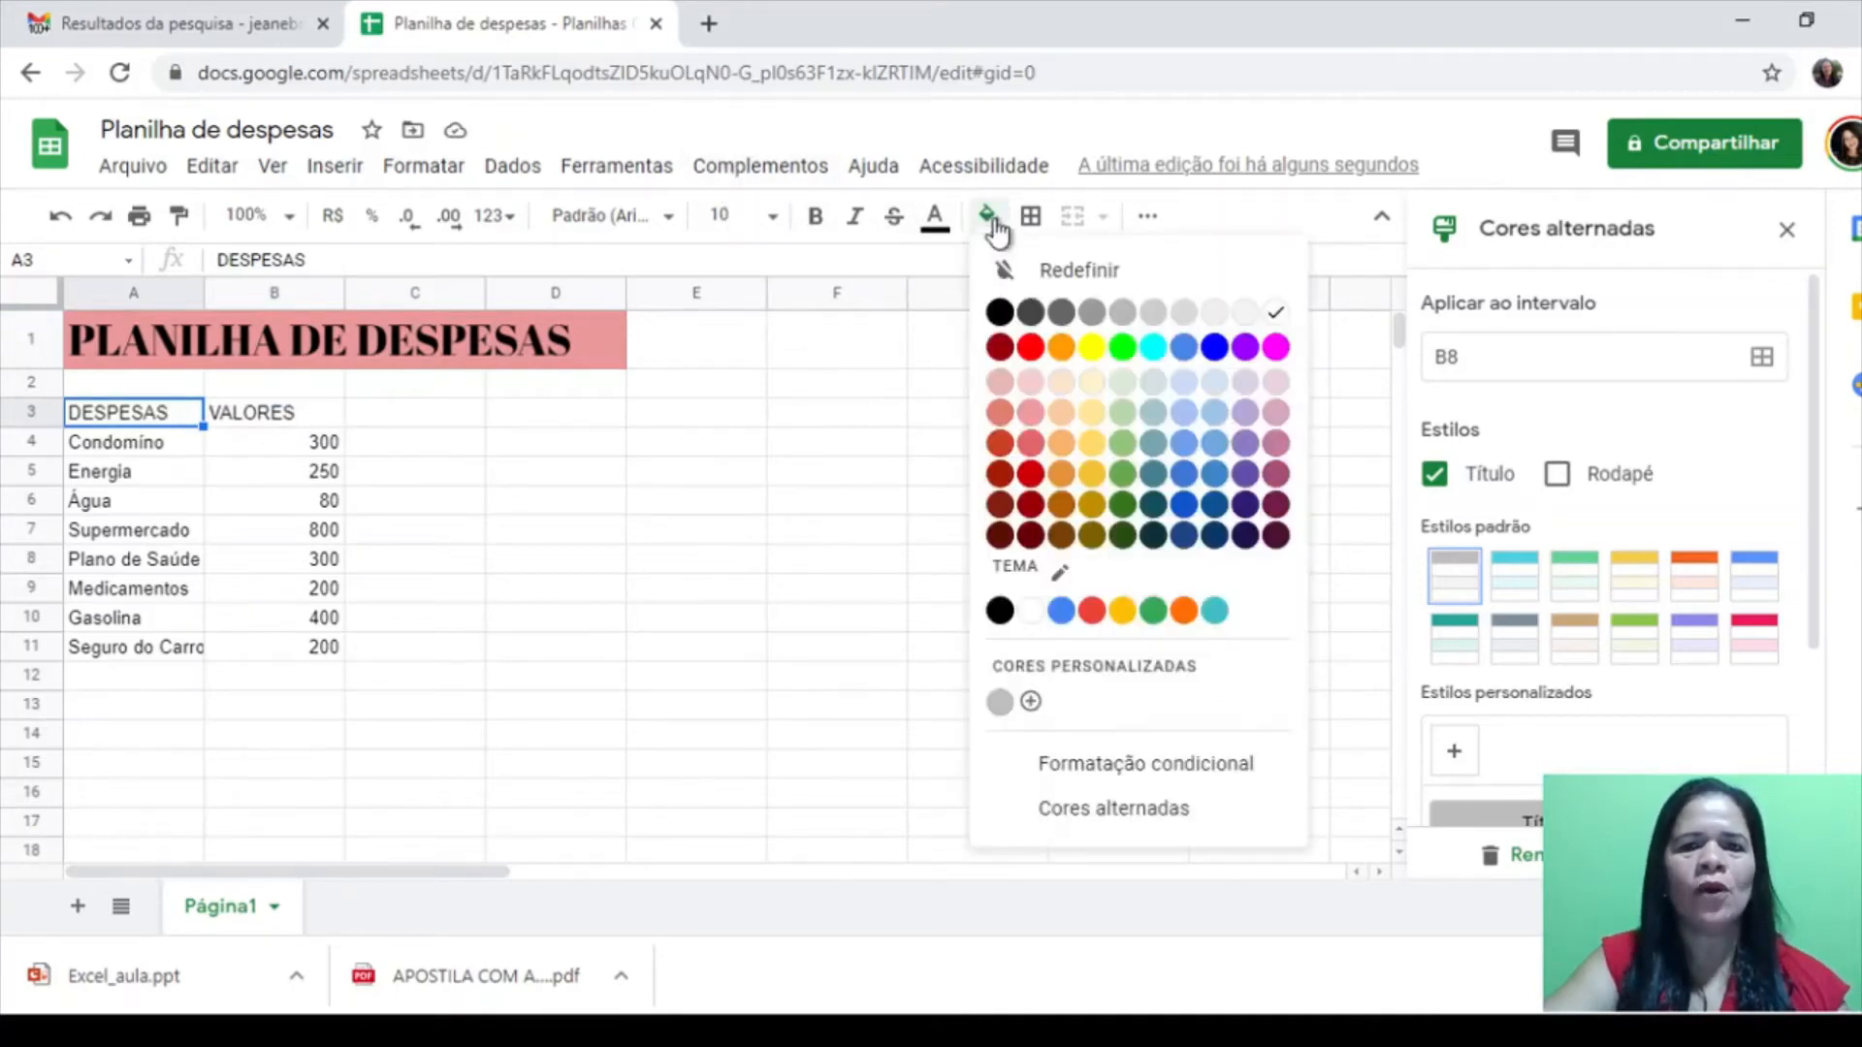
click(1098, 343)
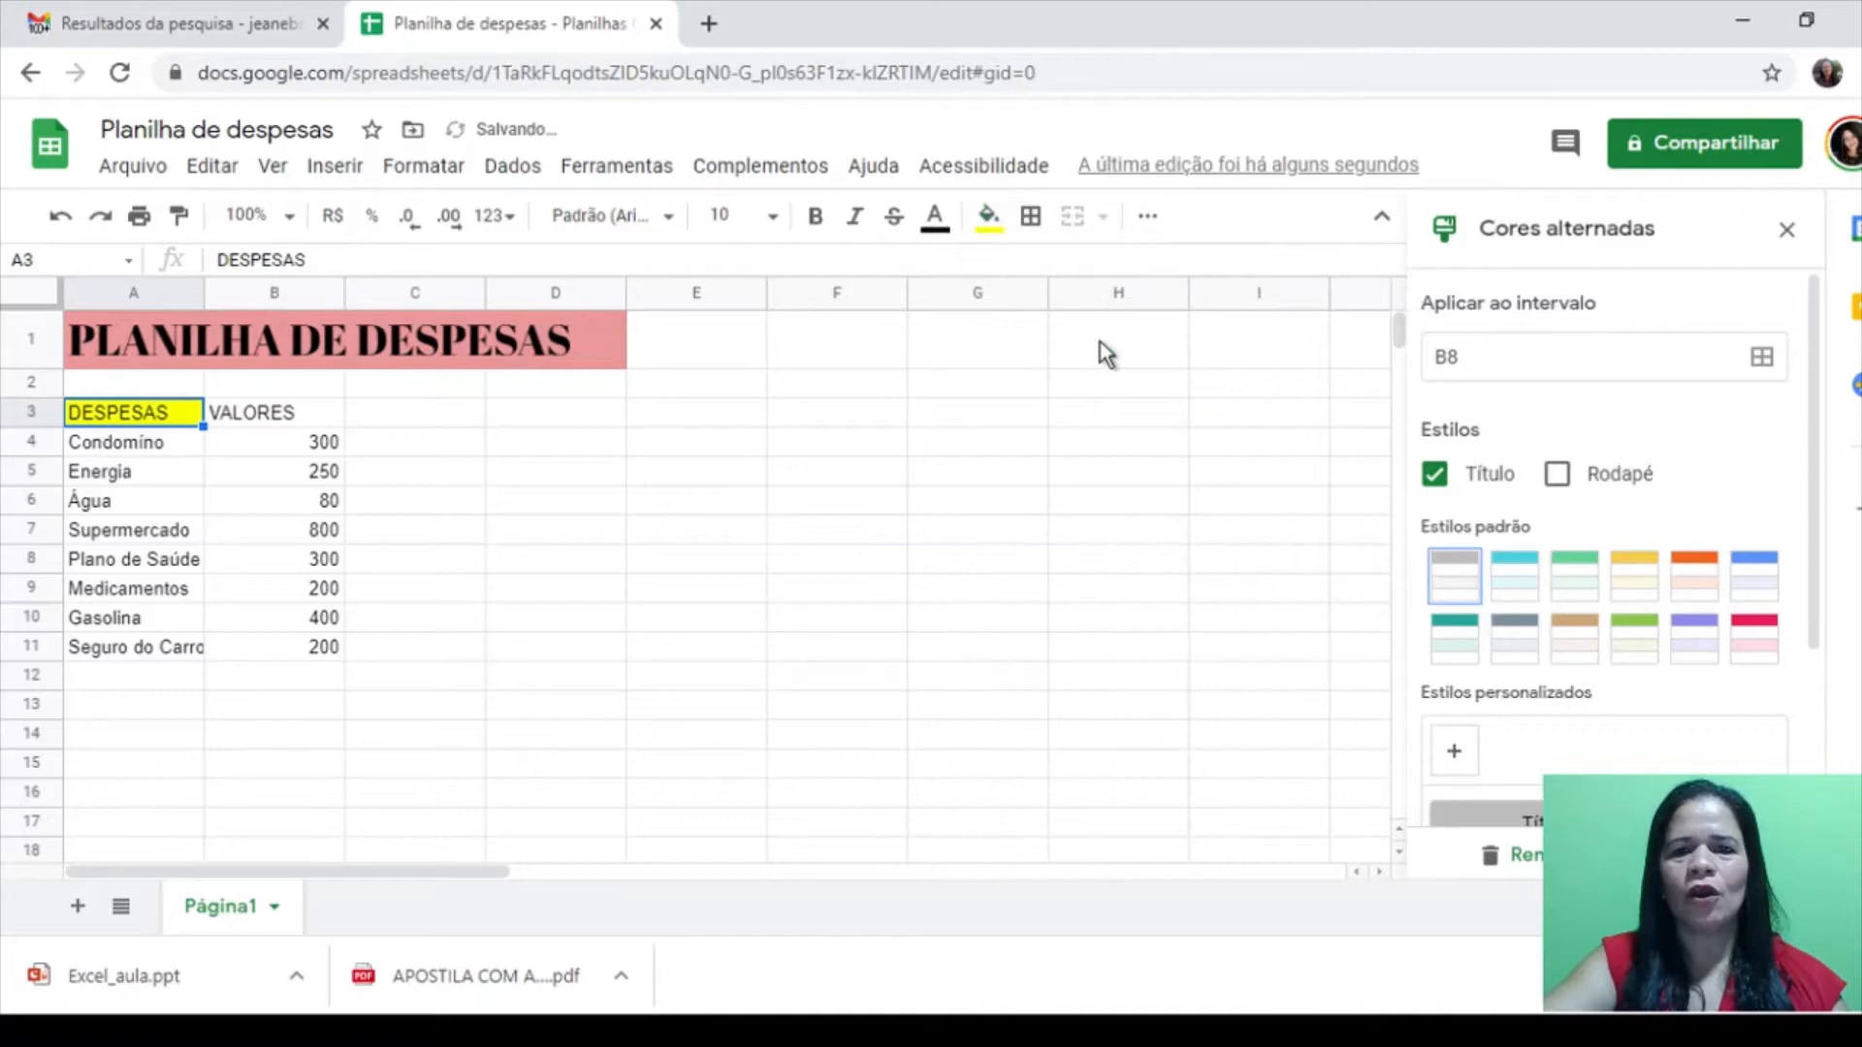
click(1785, 232)
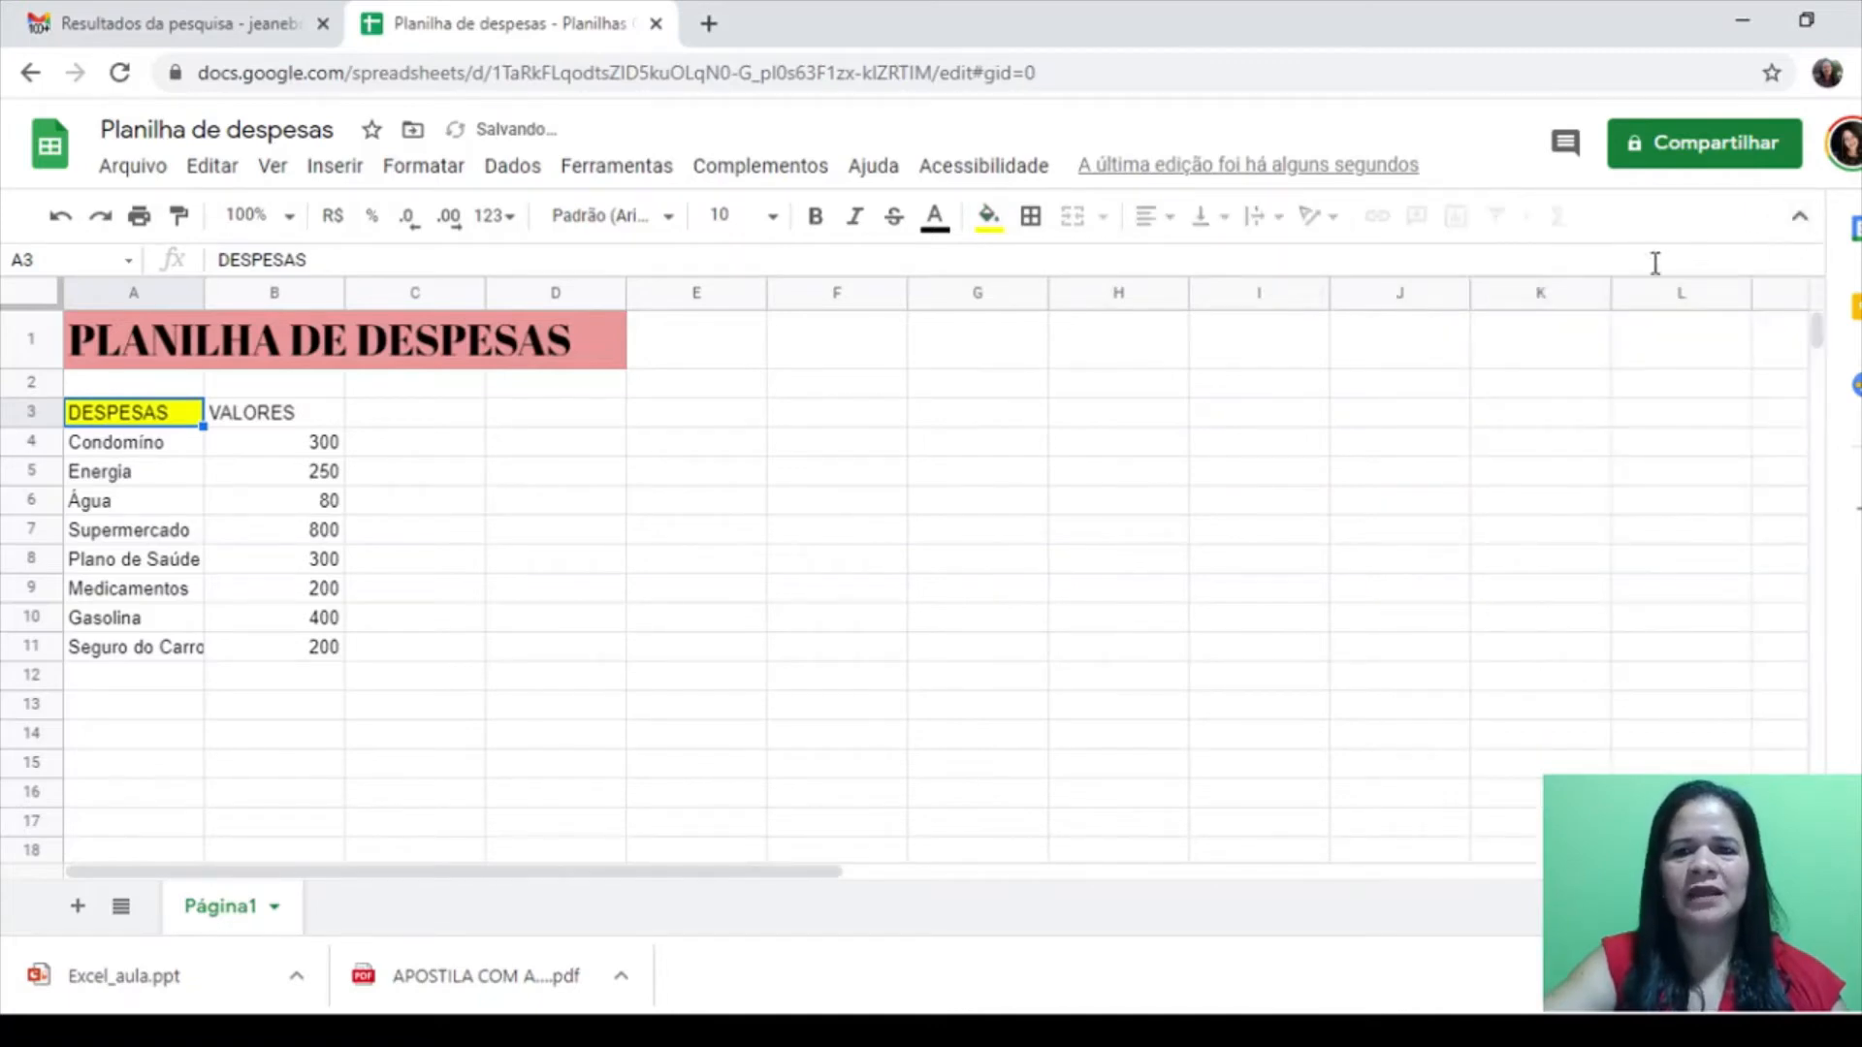
Fill the VALORES header cell B3 with cyan
click(296, 417)
click(988, 216)
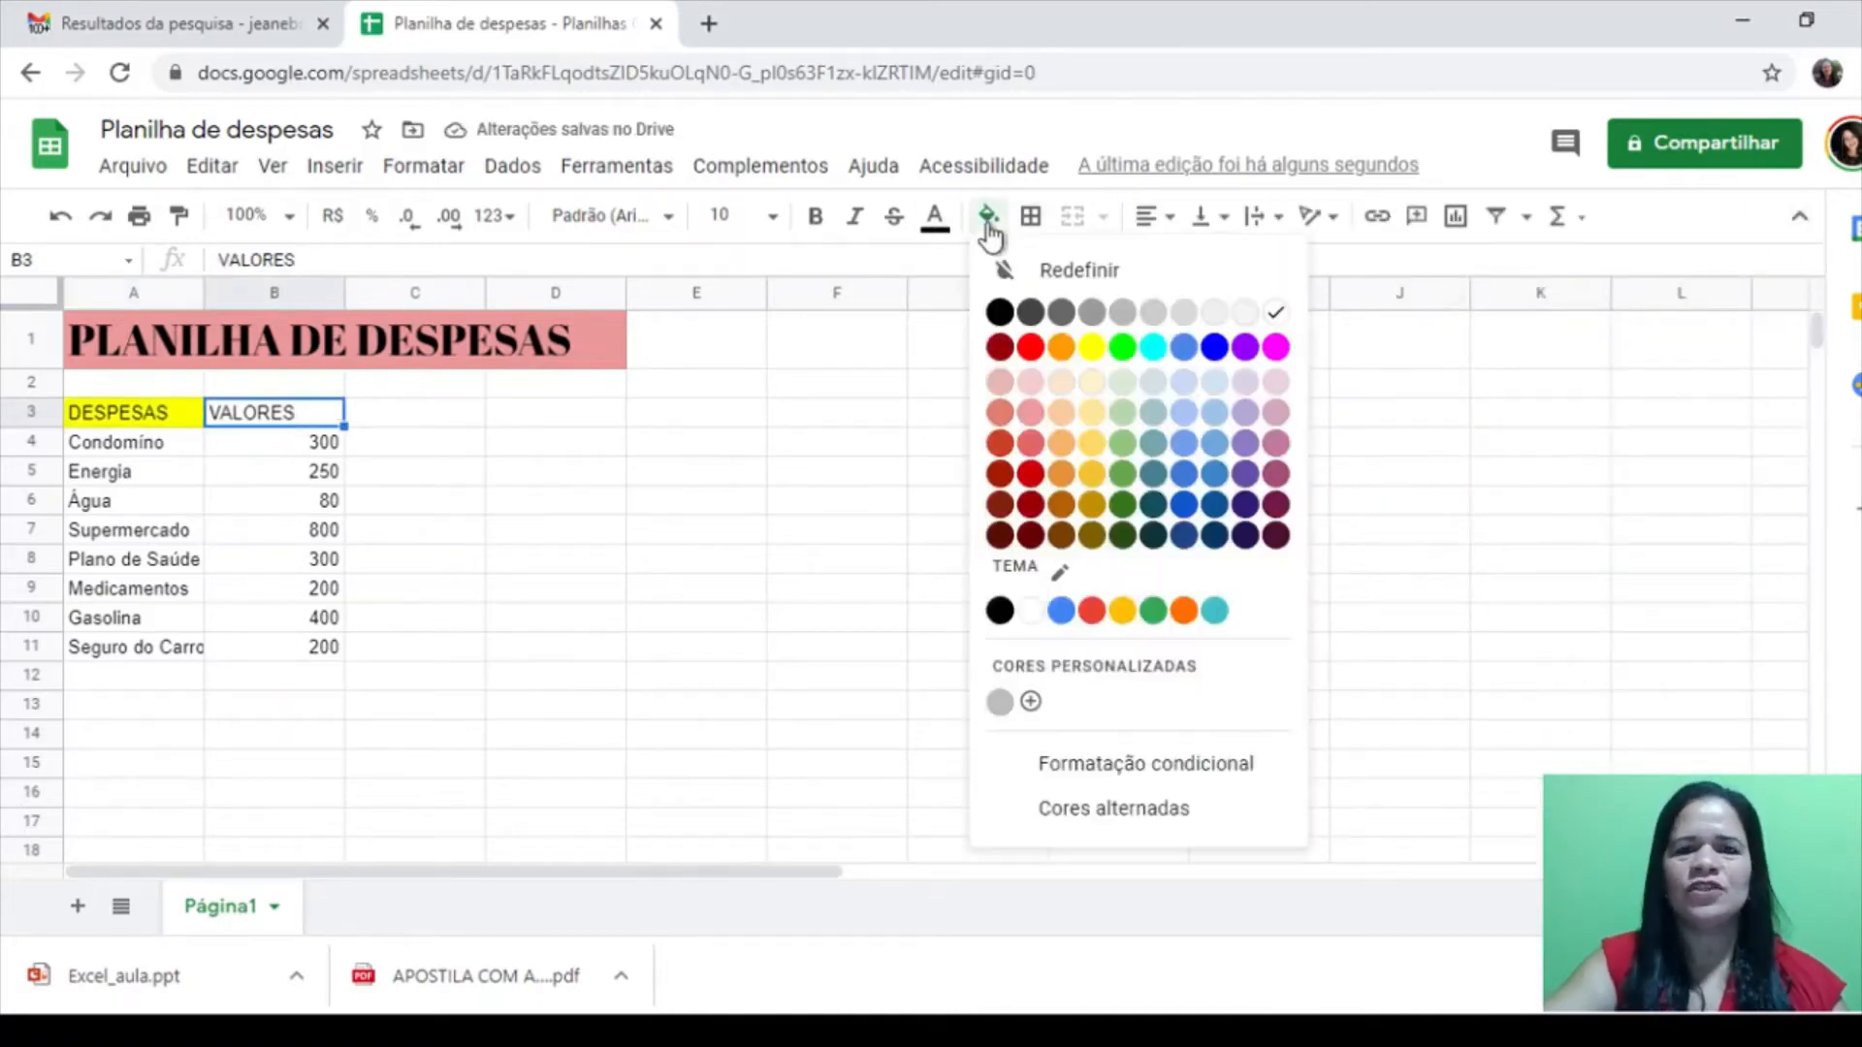
click(1153, 346)
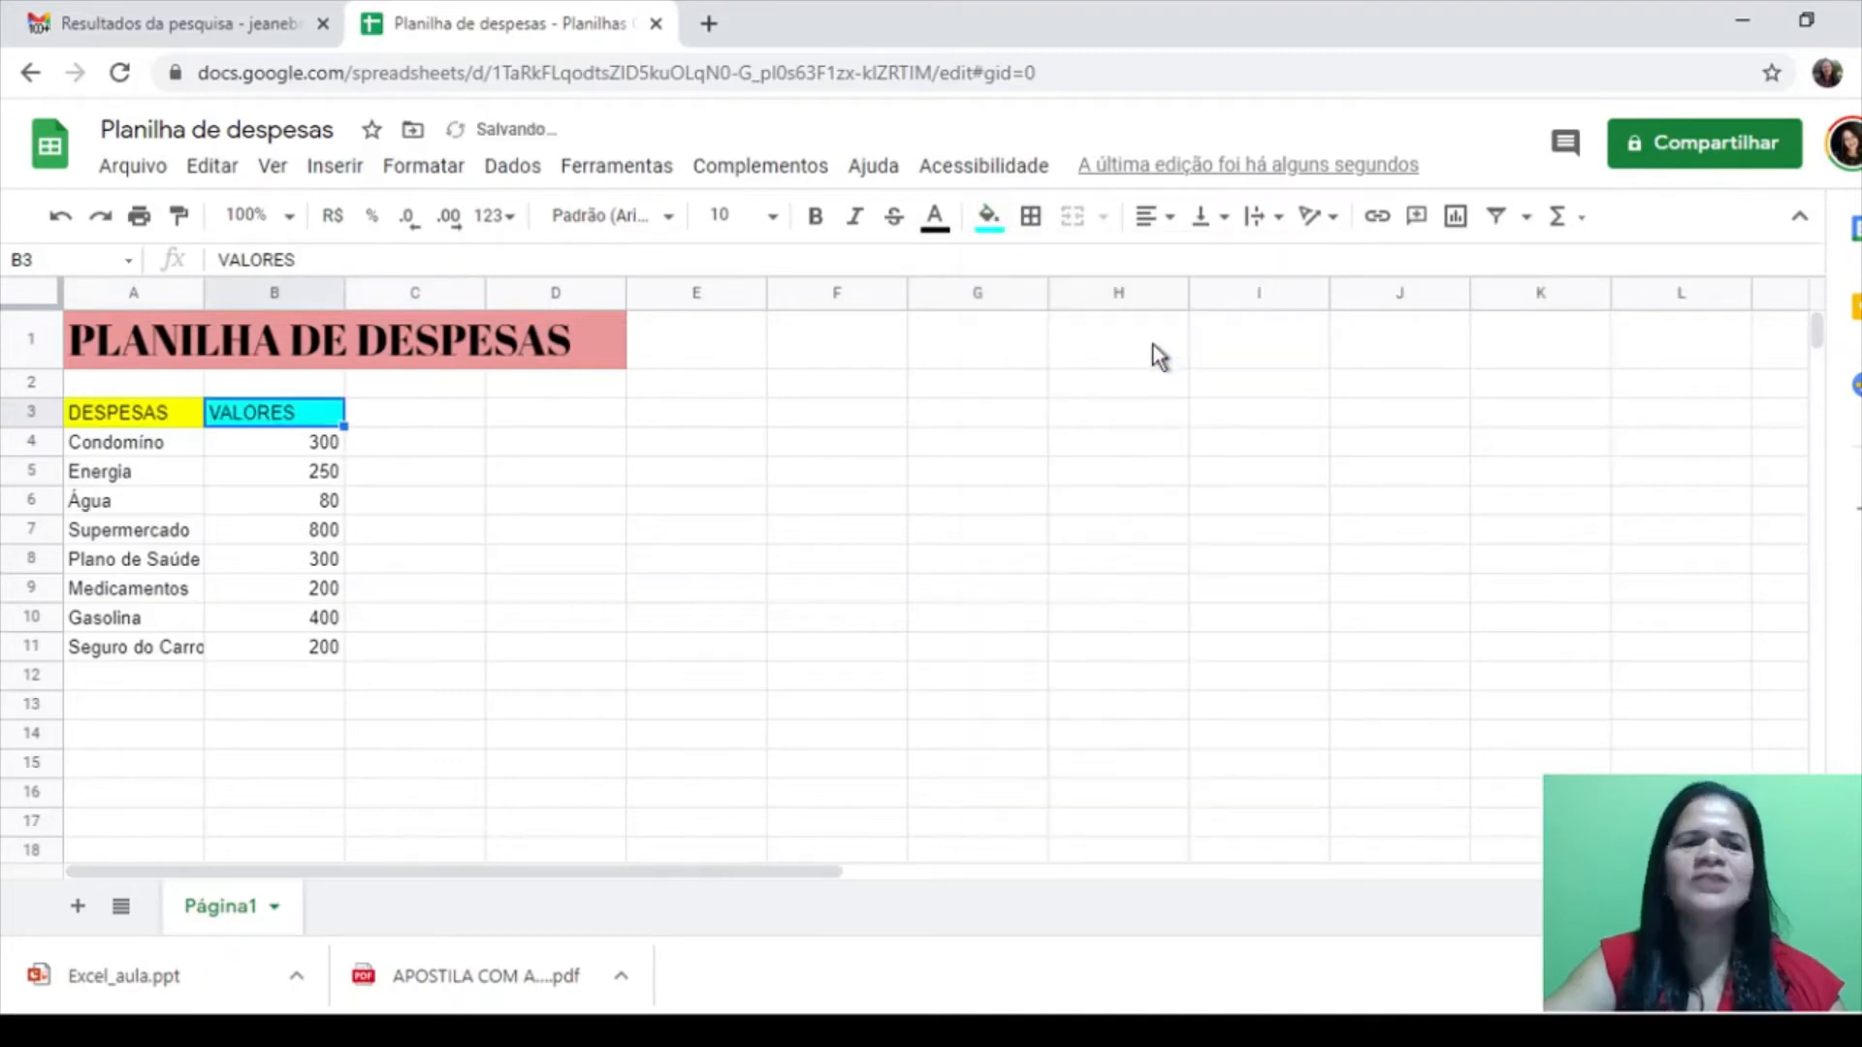
click(435, 650)
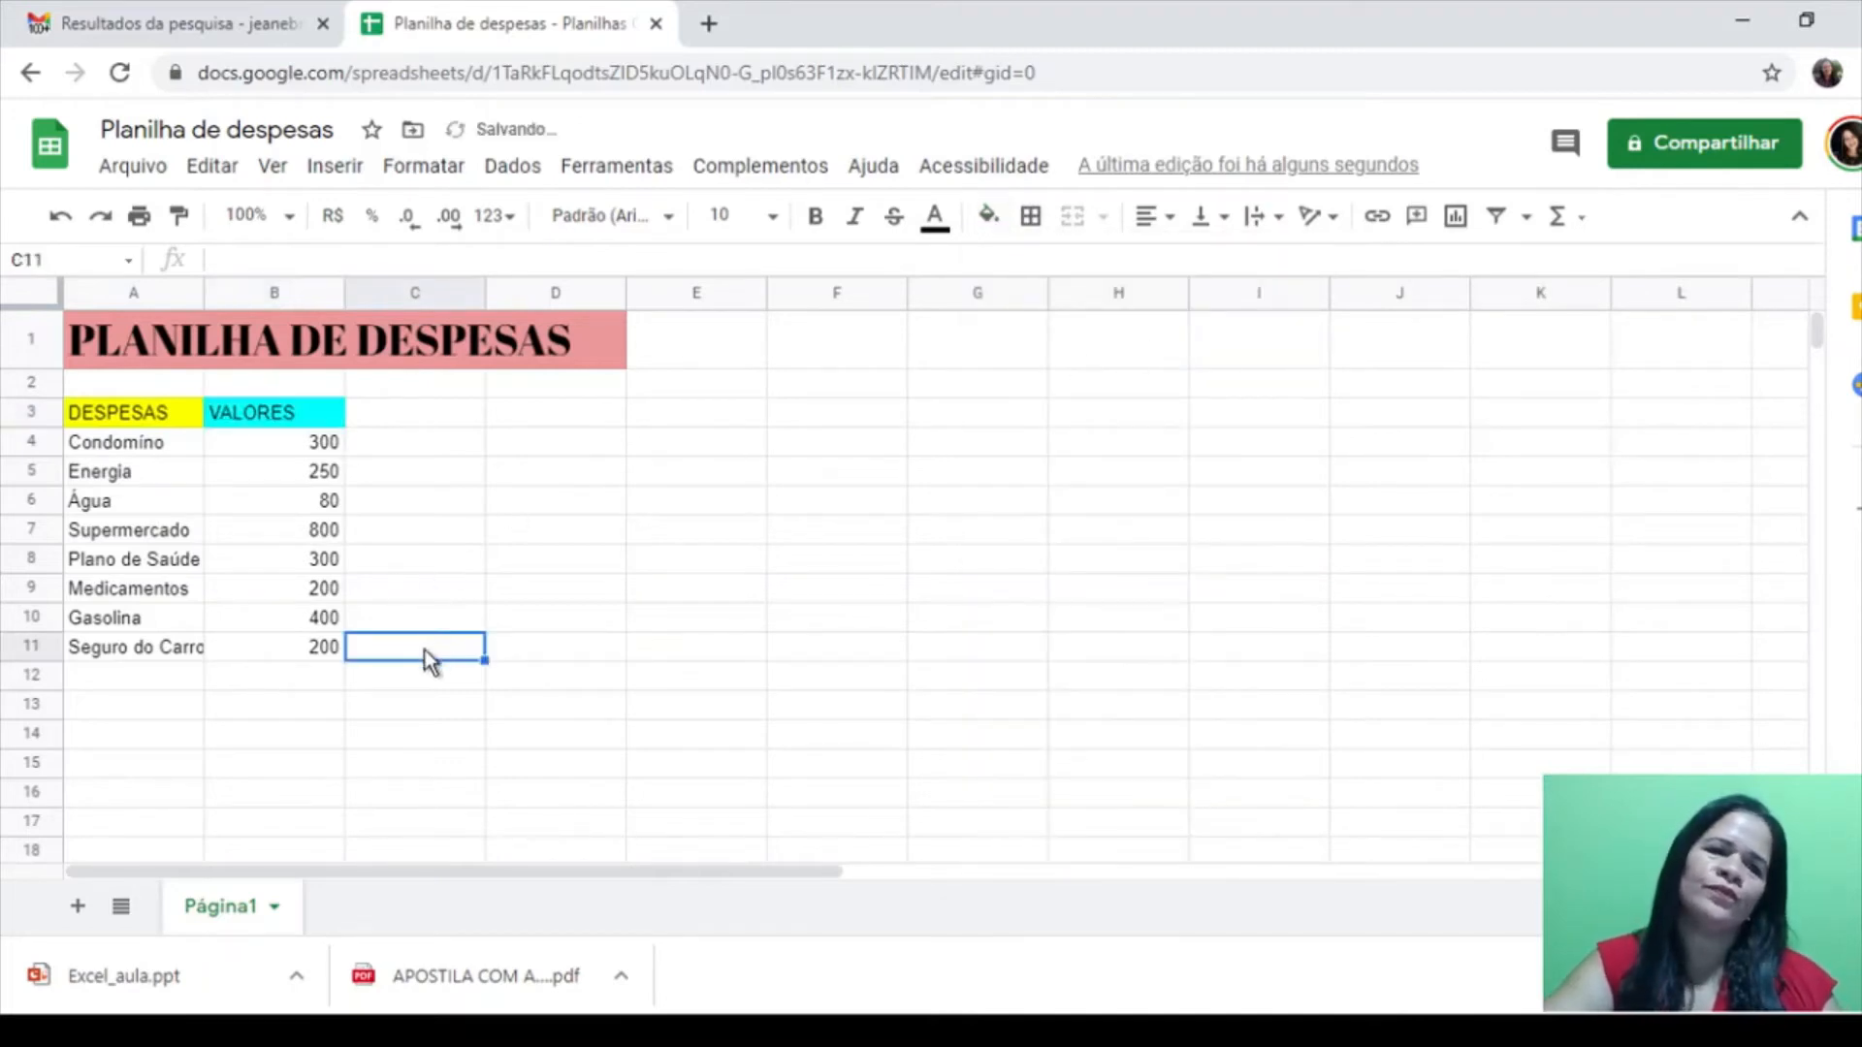
Fill the expense names in cells A4 to A11 with yellow
click(166, 444)
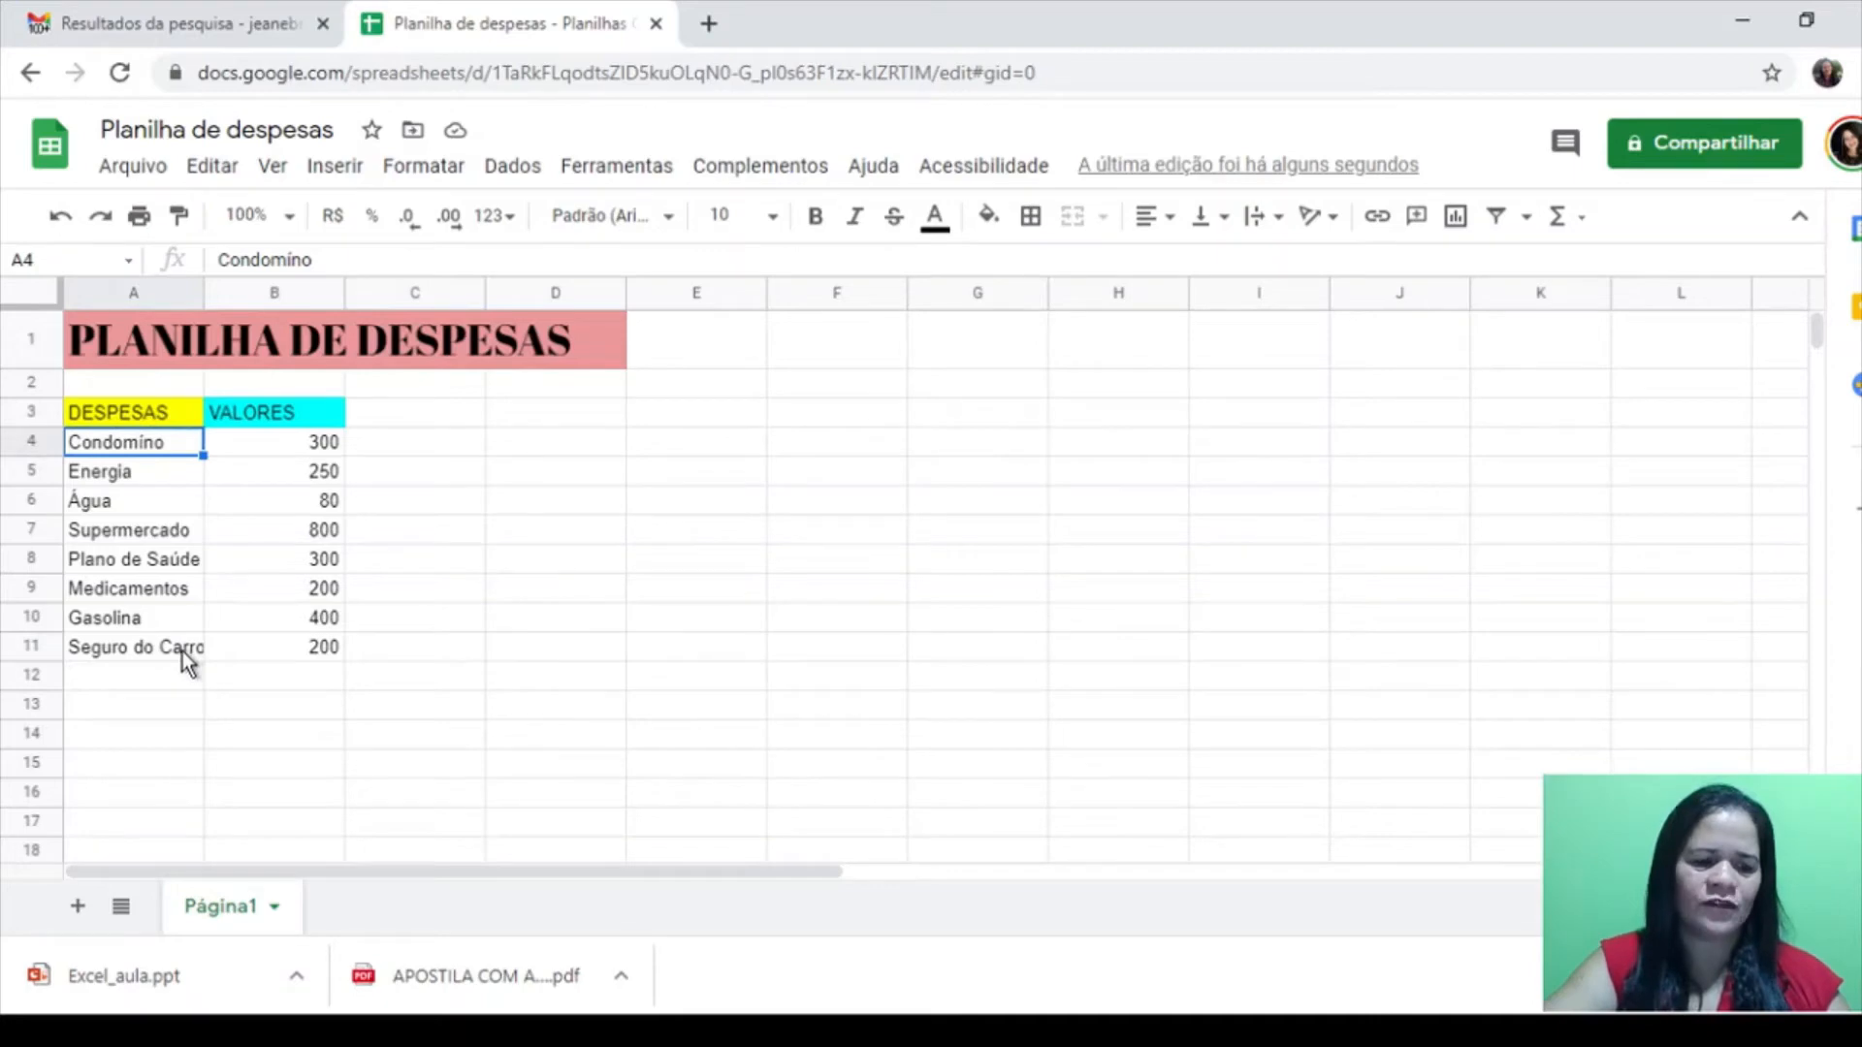
click(200, 673)
click(166, 450)
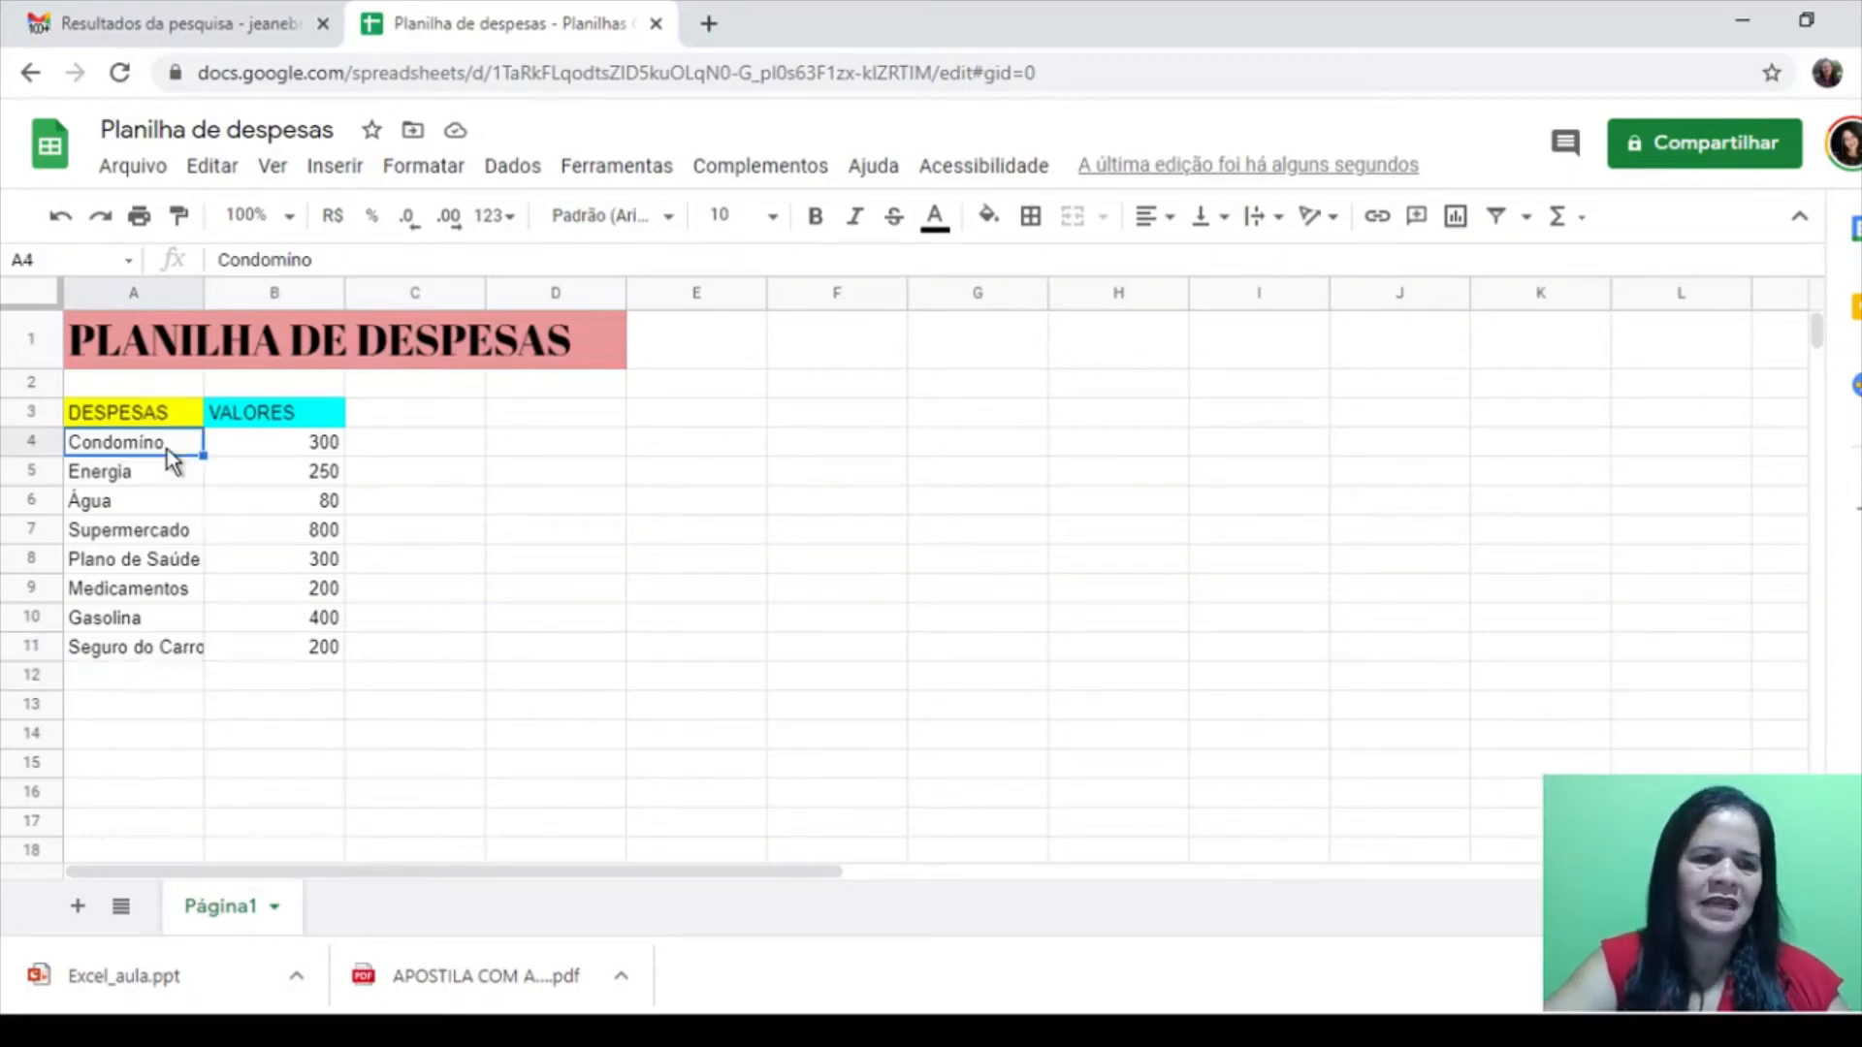
shift+click(164, 654)
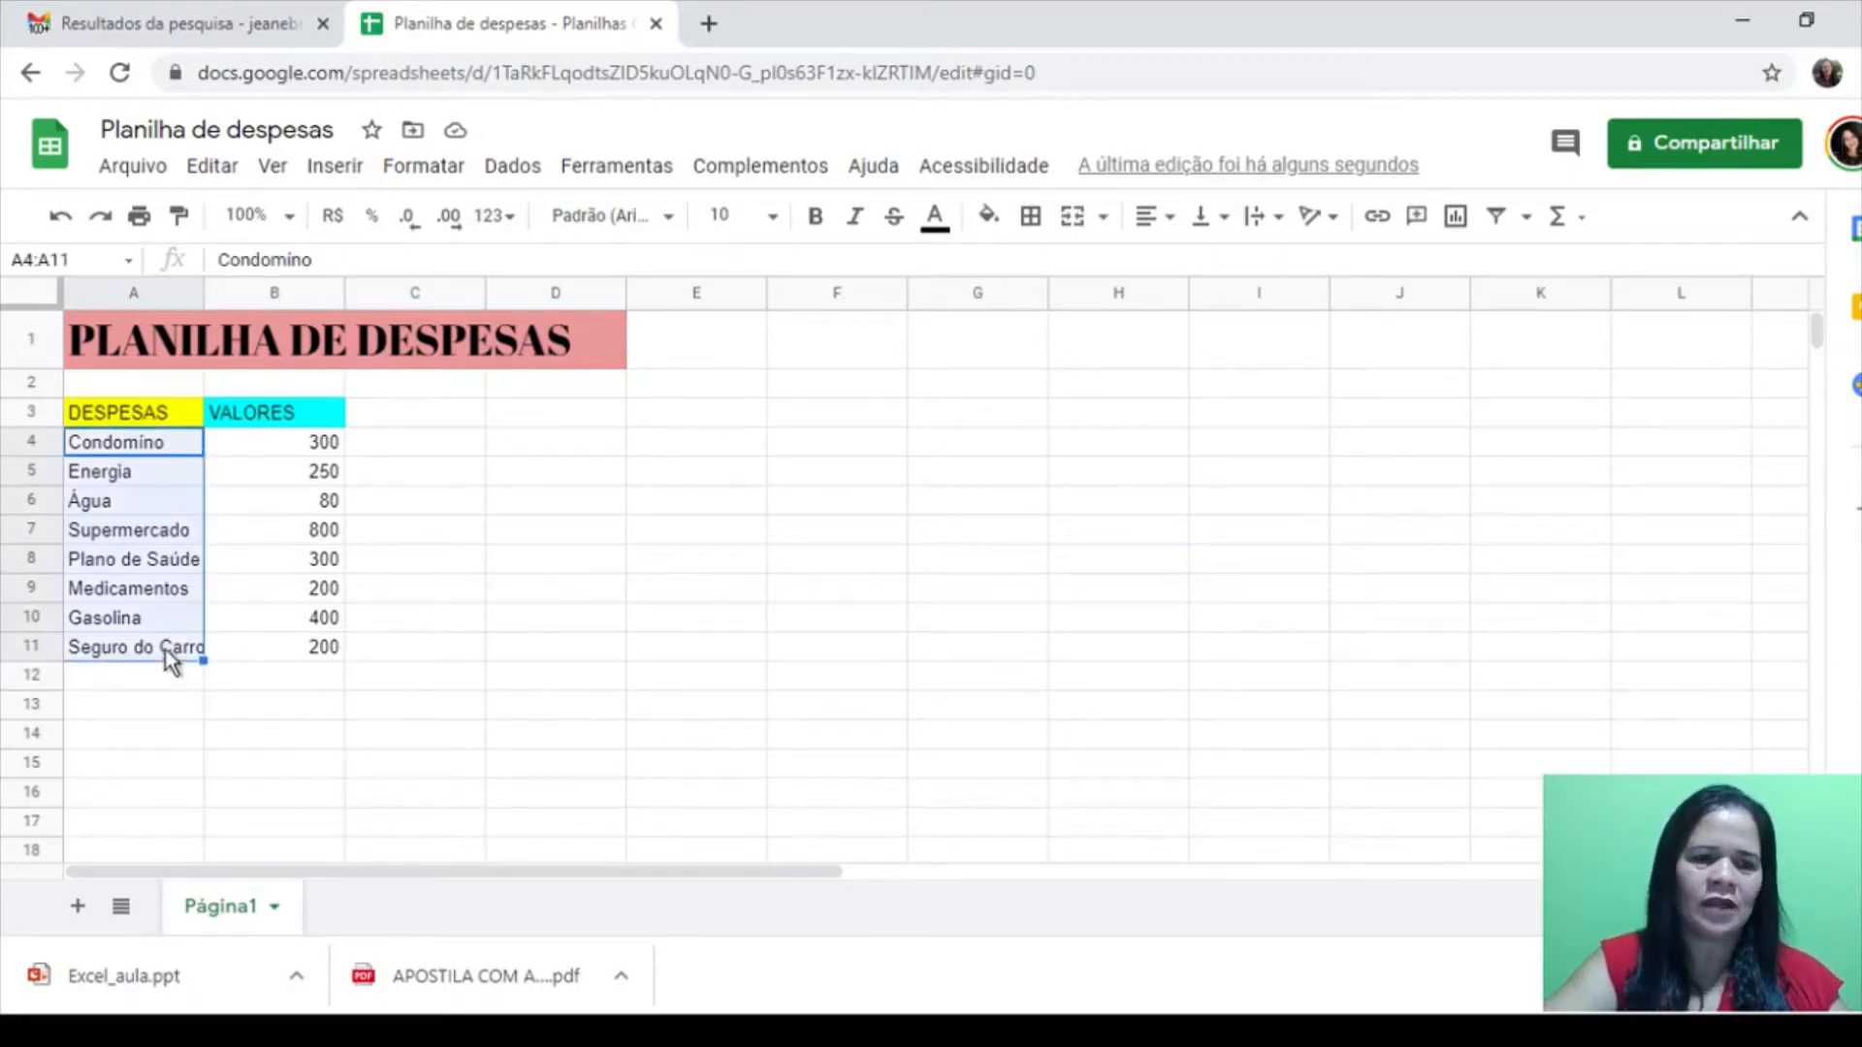
click(990, 217)
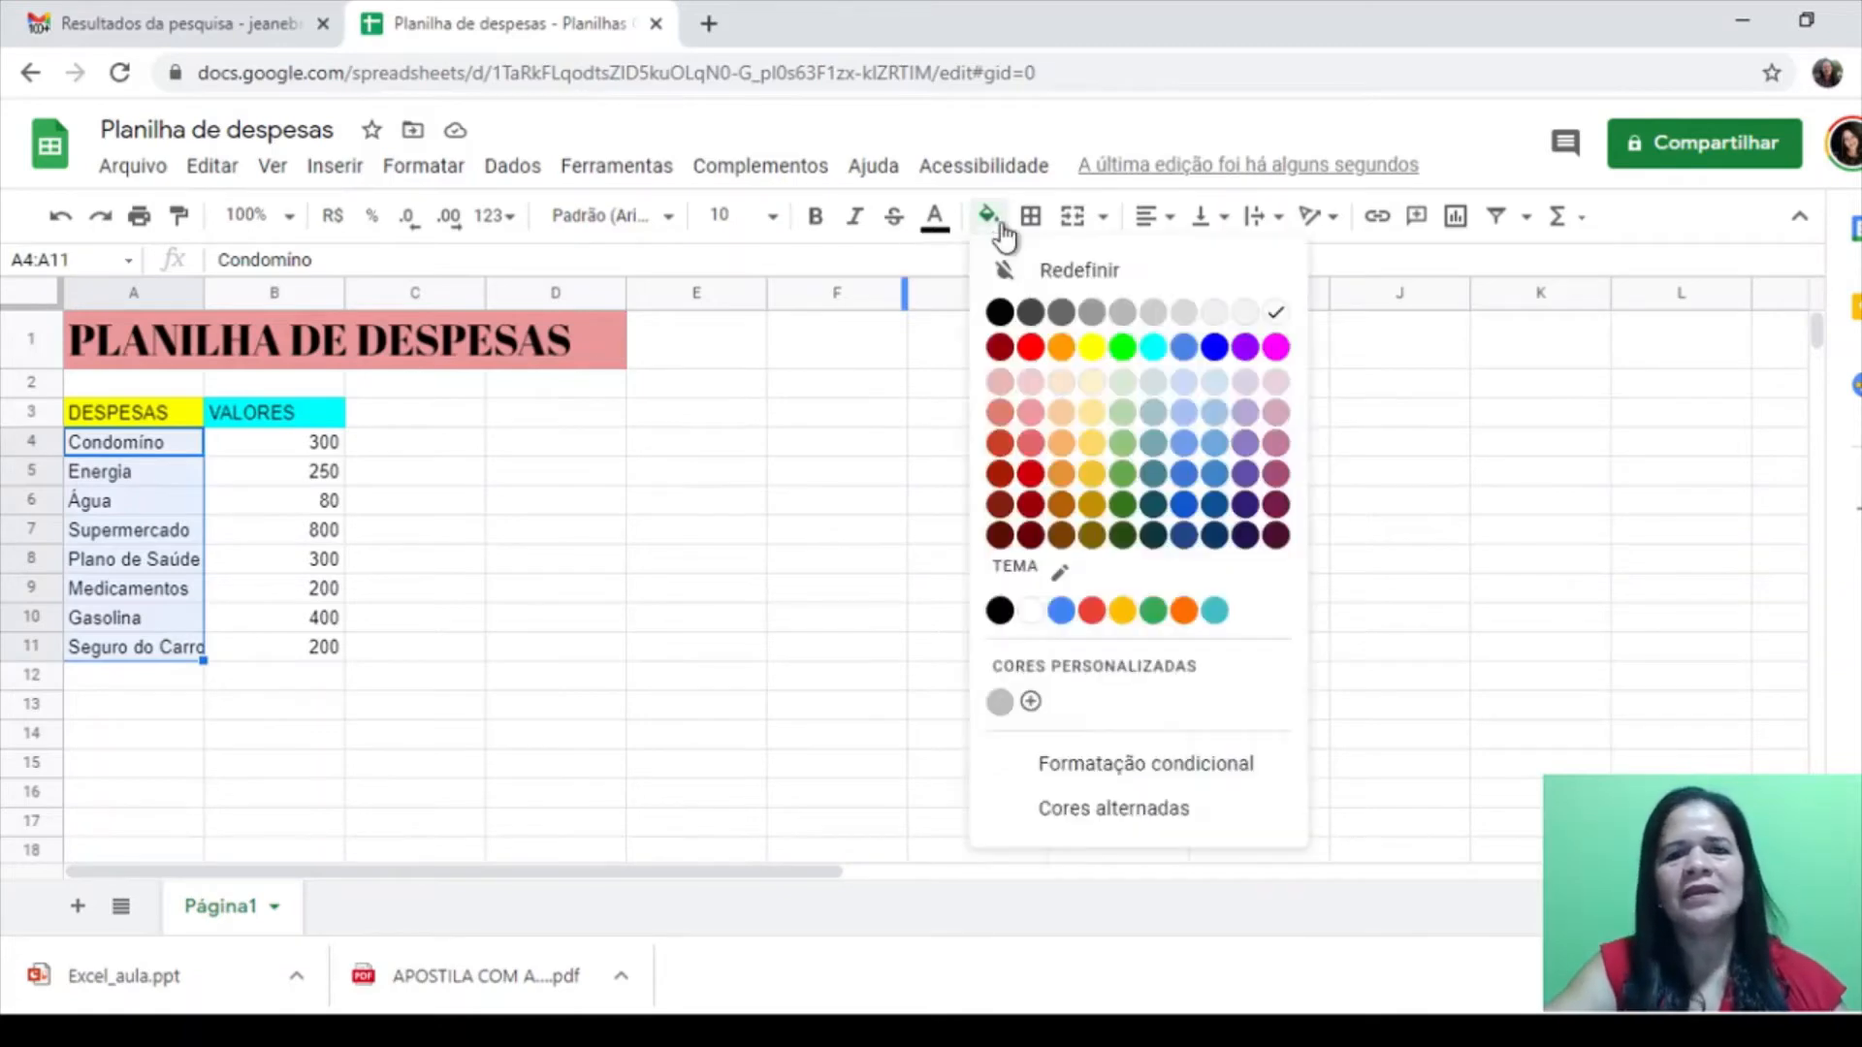
click(1093, 349)
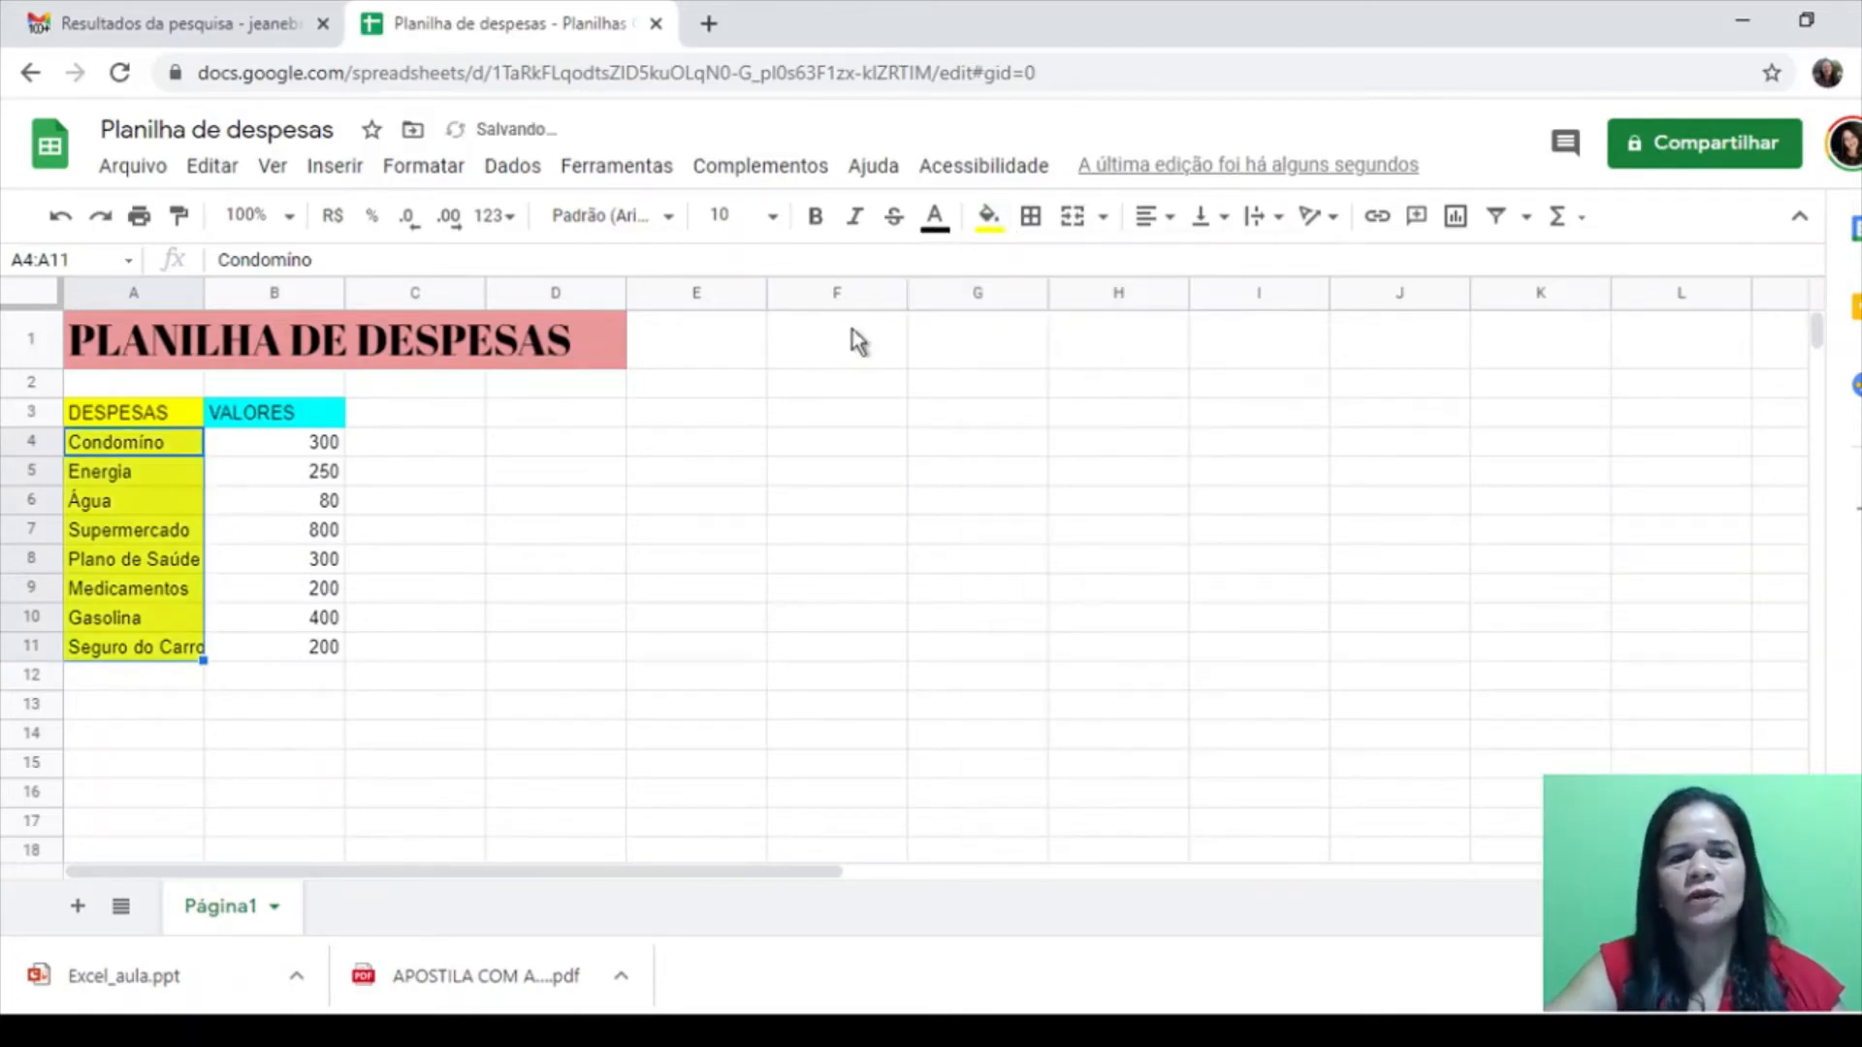
Fill the amounts in cells B4 to B11 with cyan
click(281, 451)
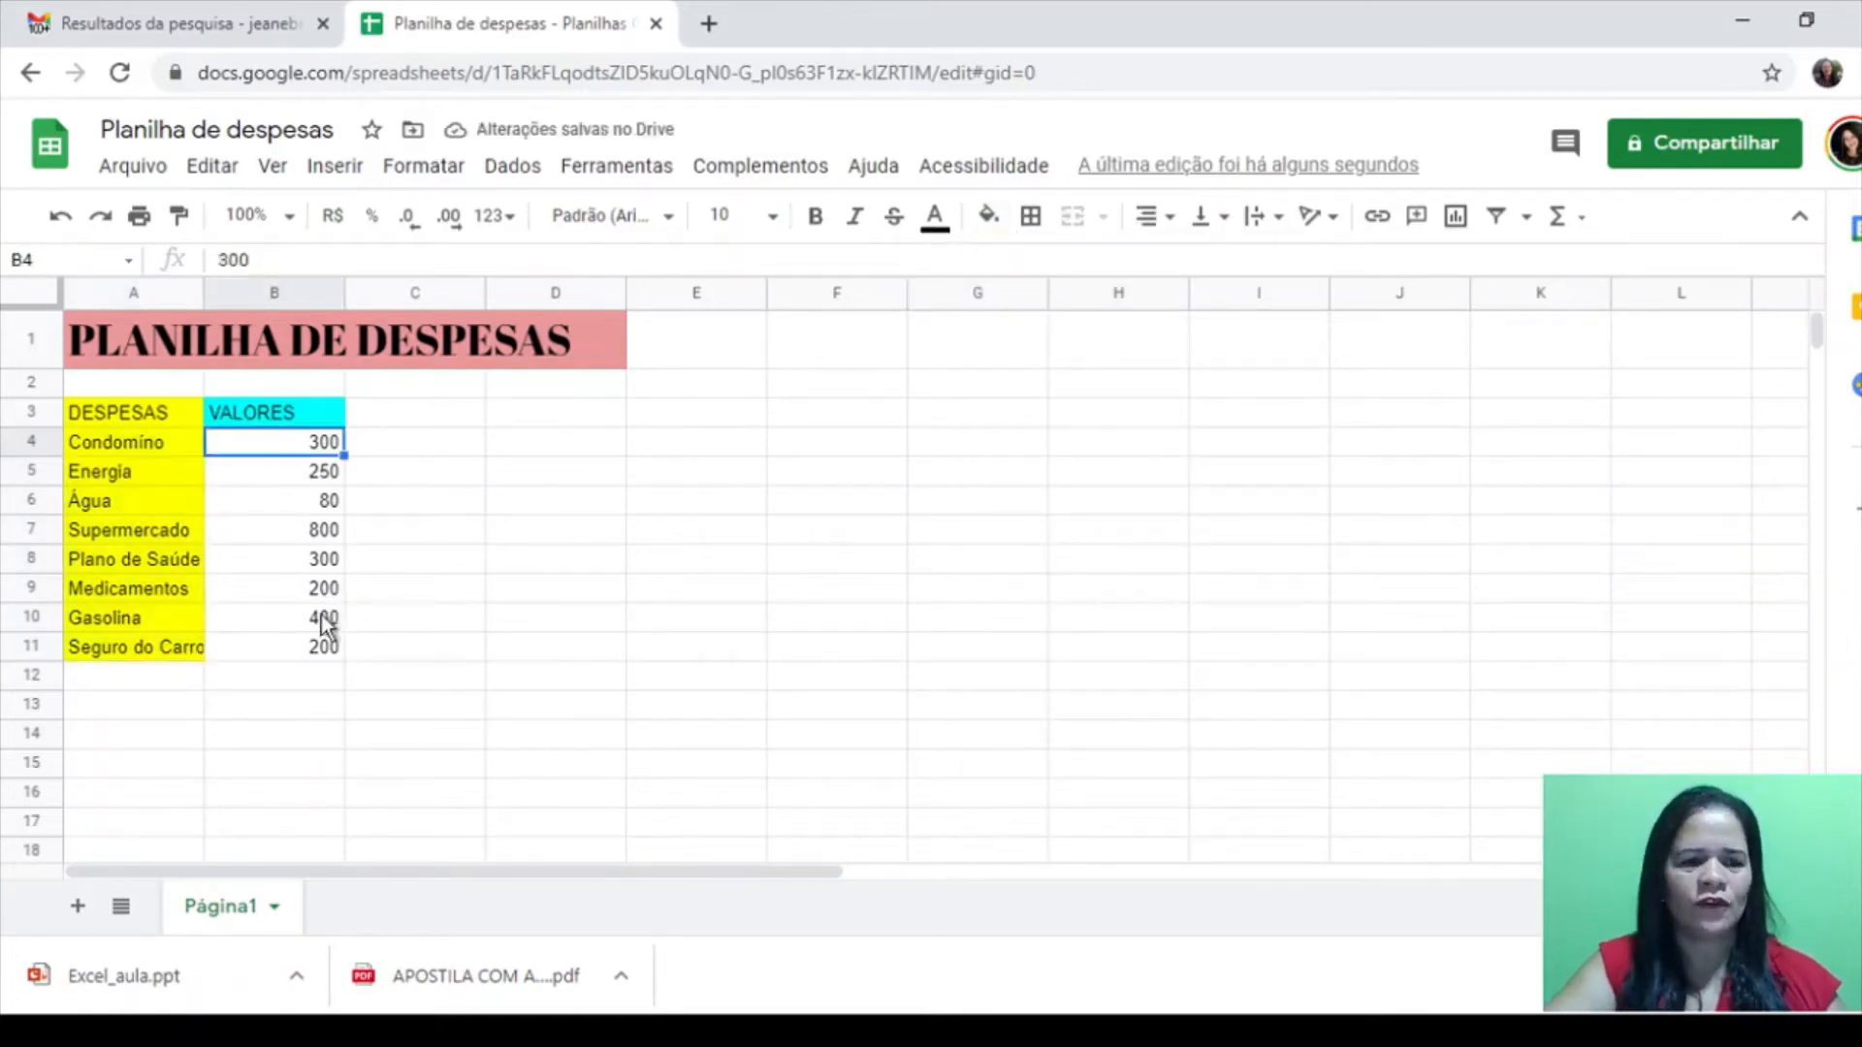
shift+click(320, 658)
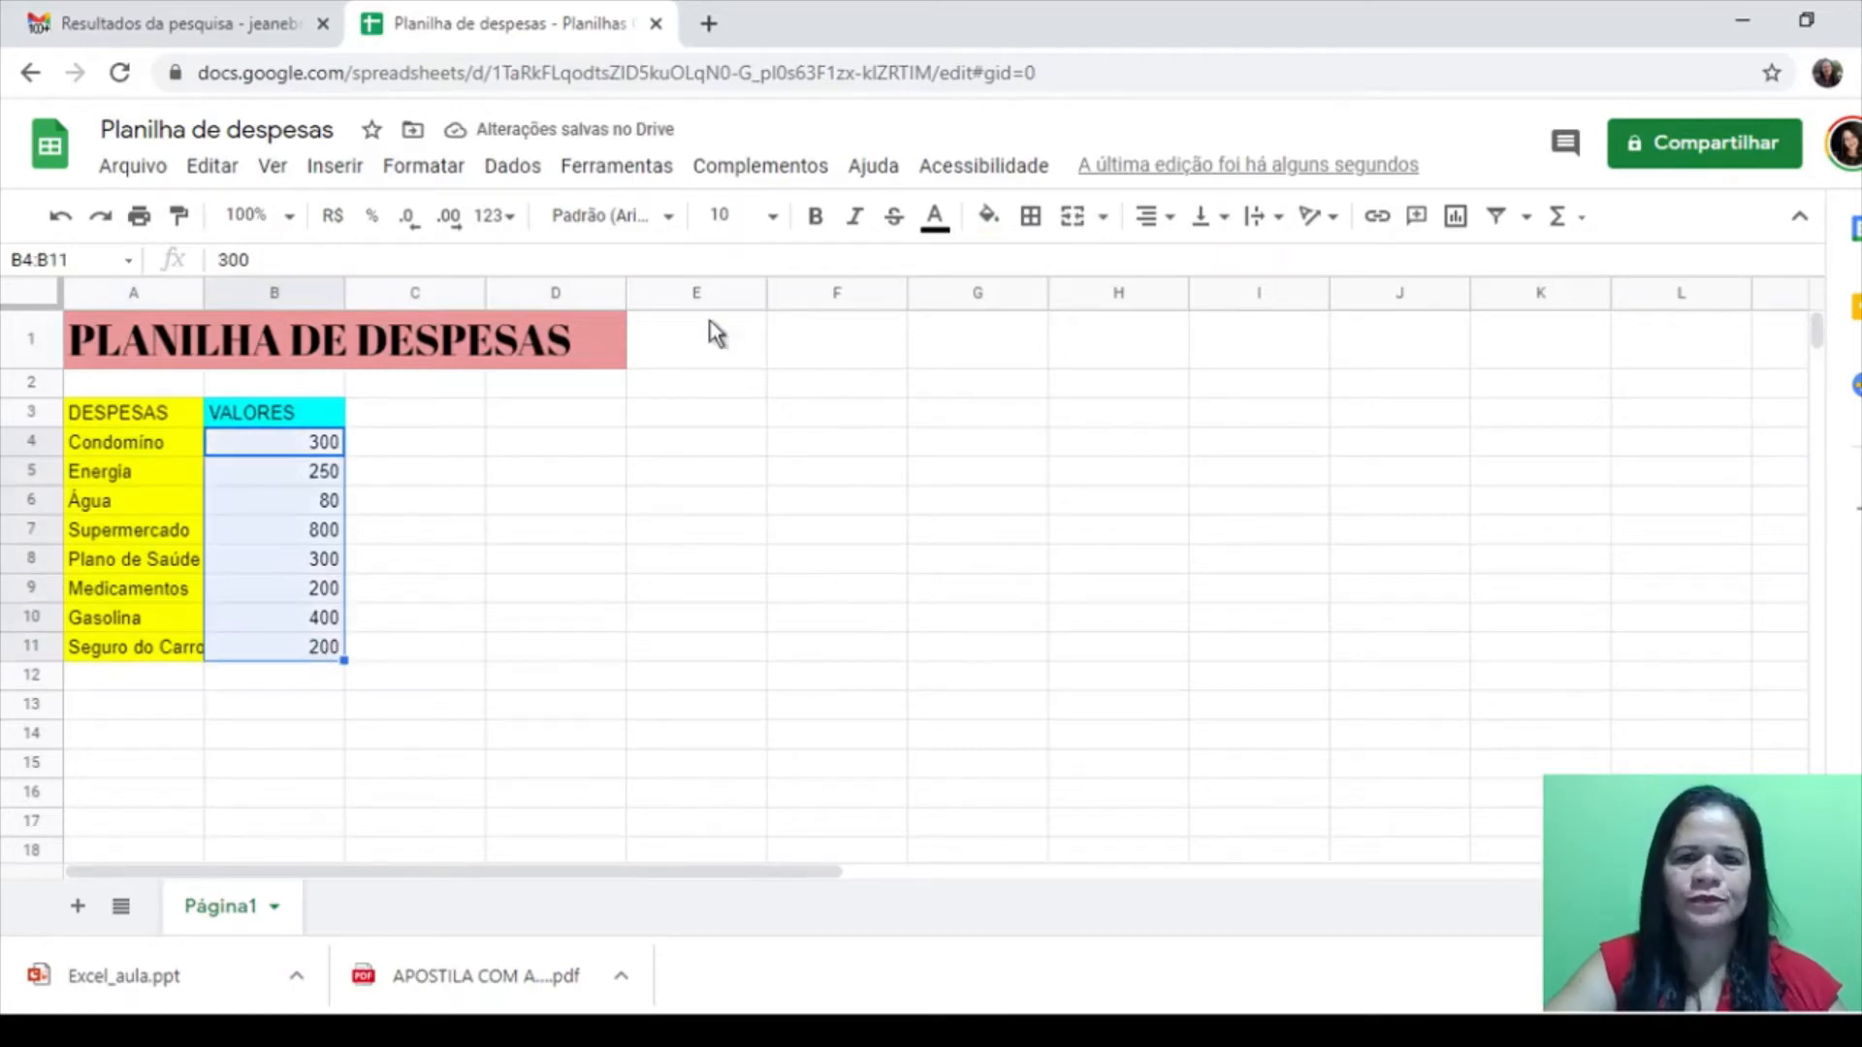
click(988, 215)
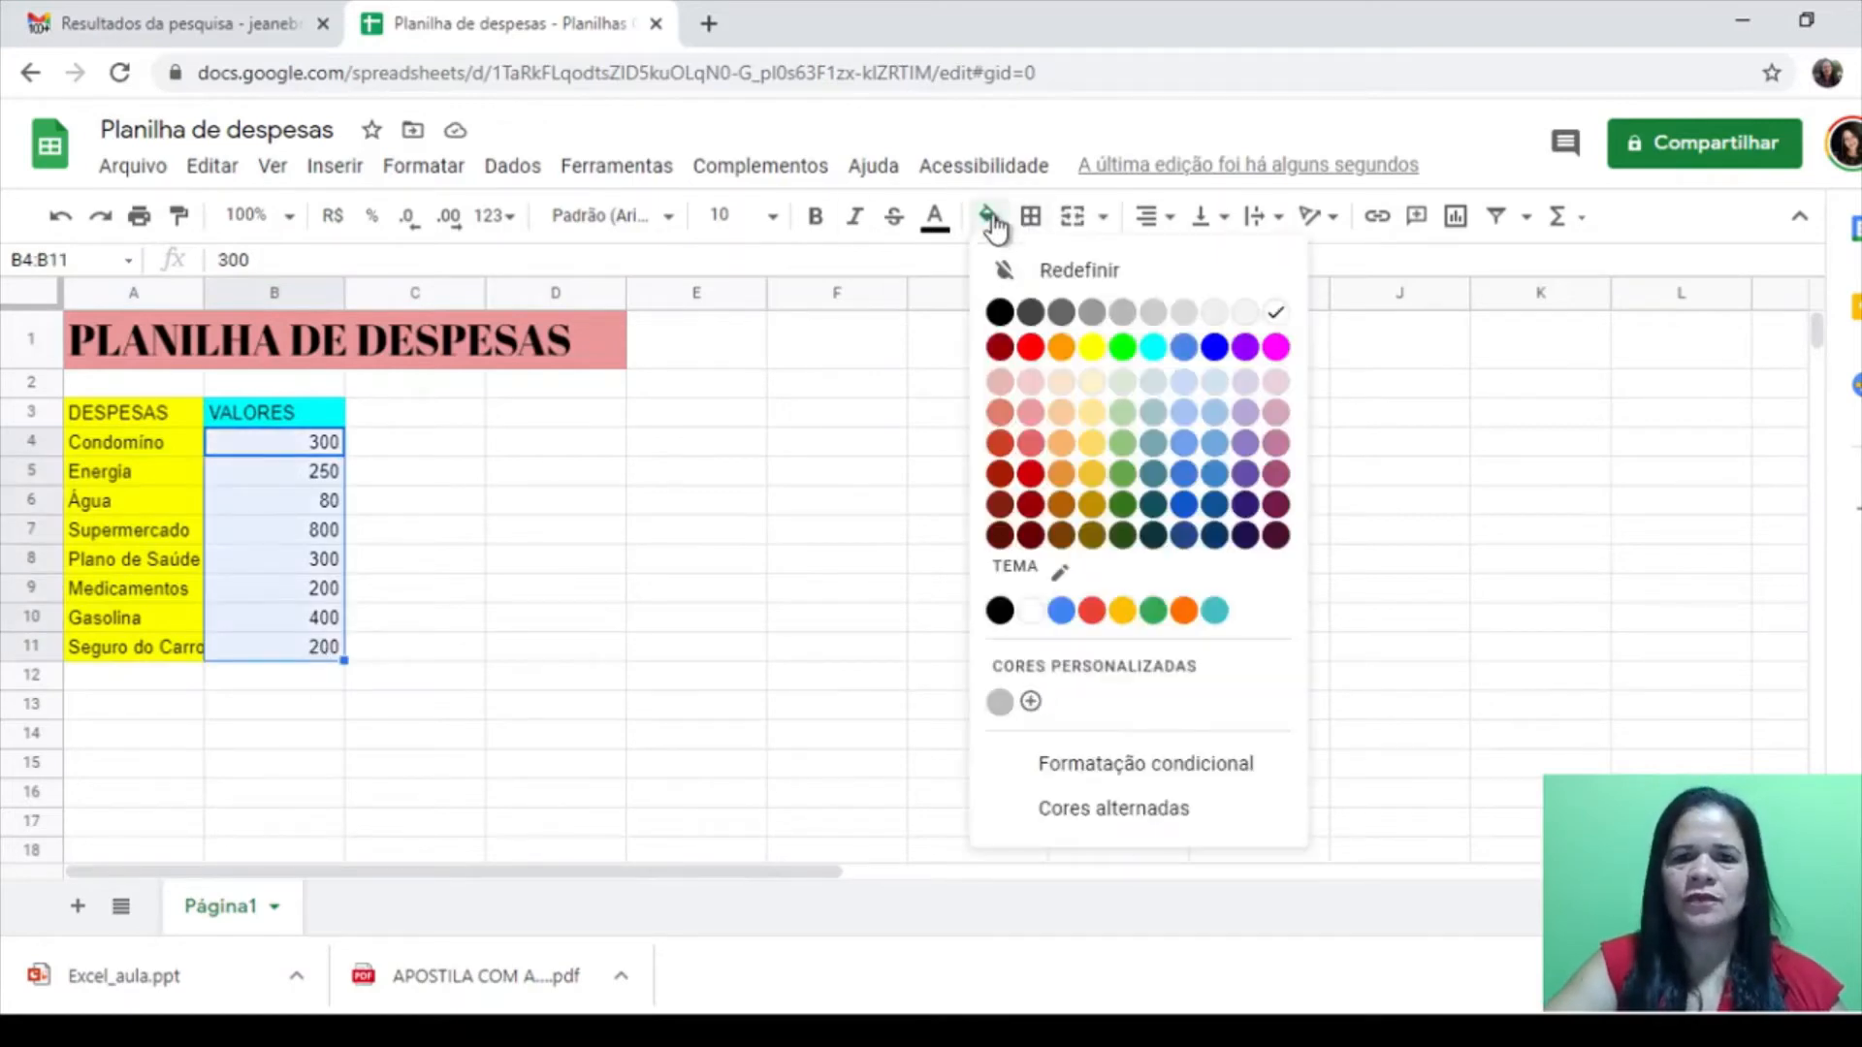
click(1156, 351)
click(304, 766)
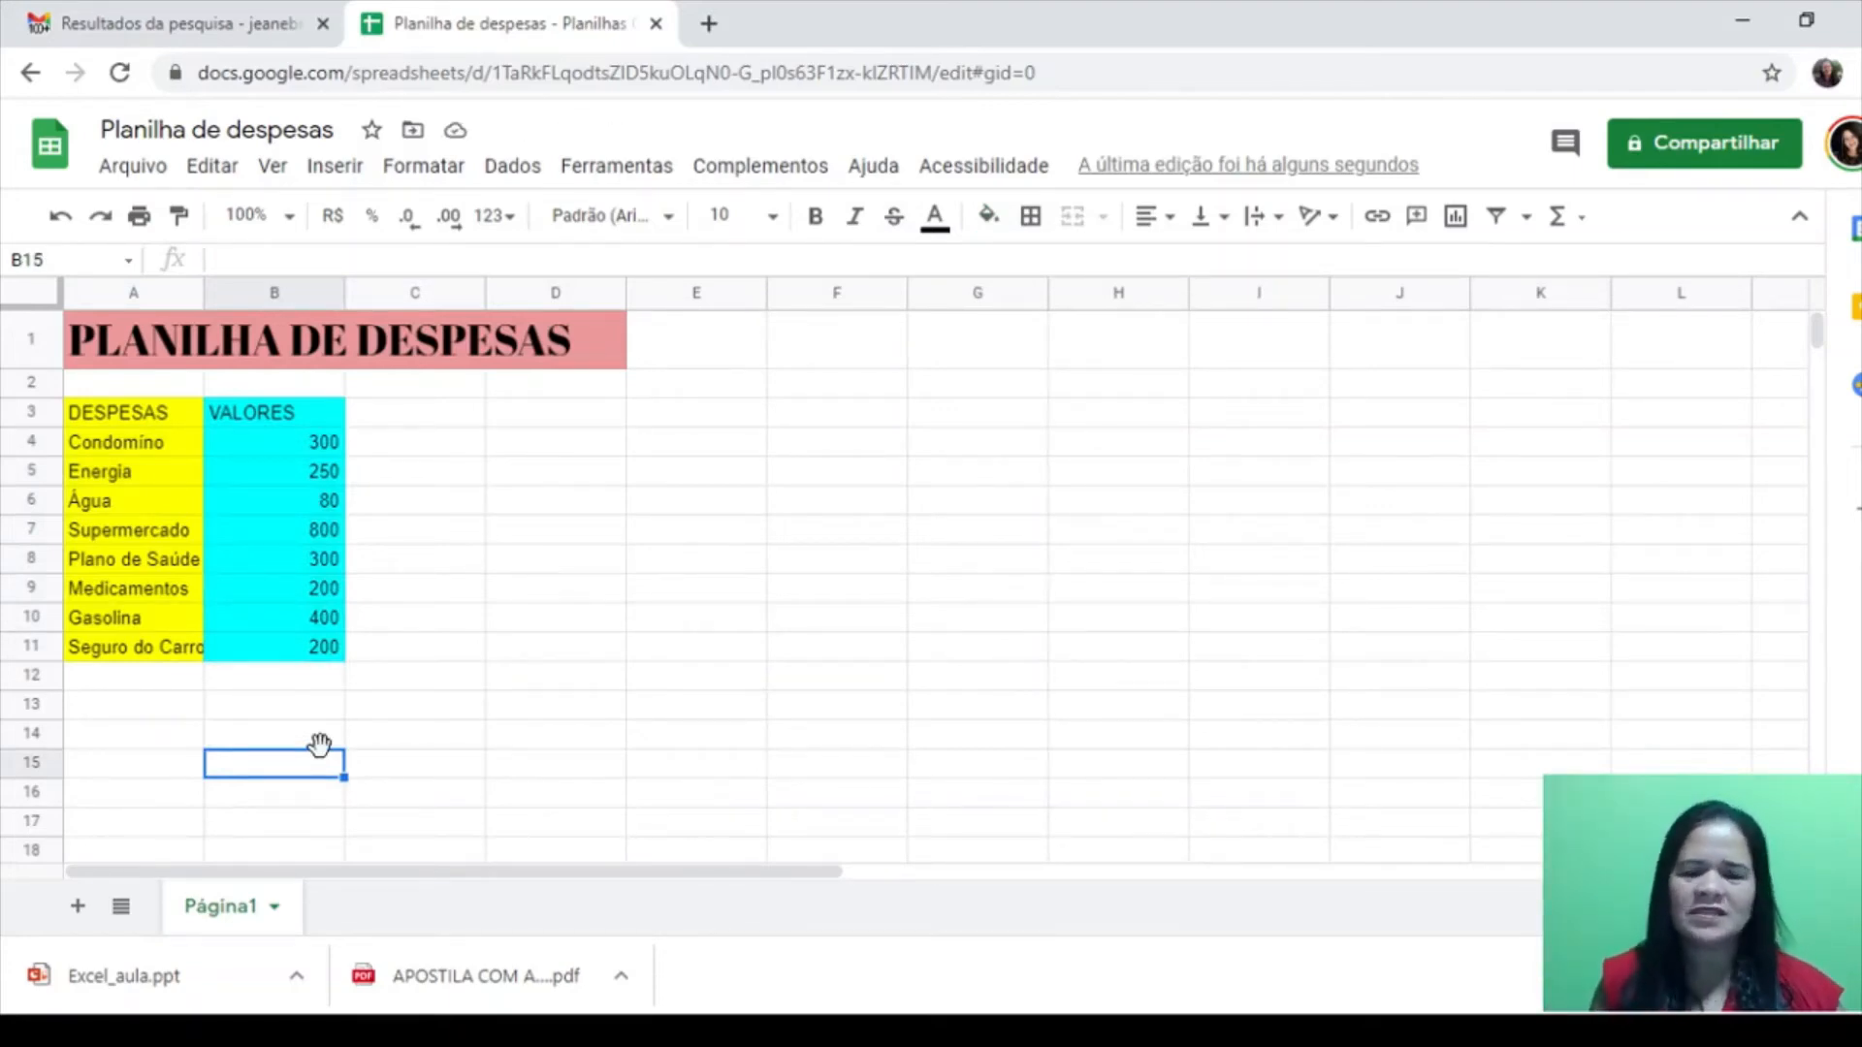
Set the font of the DESPESAS and VALORES headers in A3 and B3 to Abril Fatface
click(136, 416)
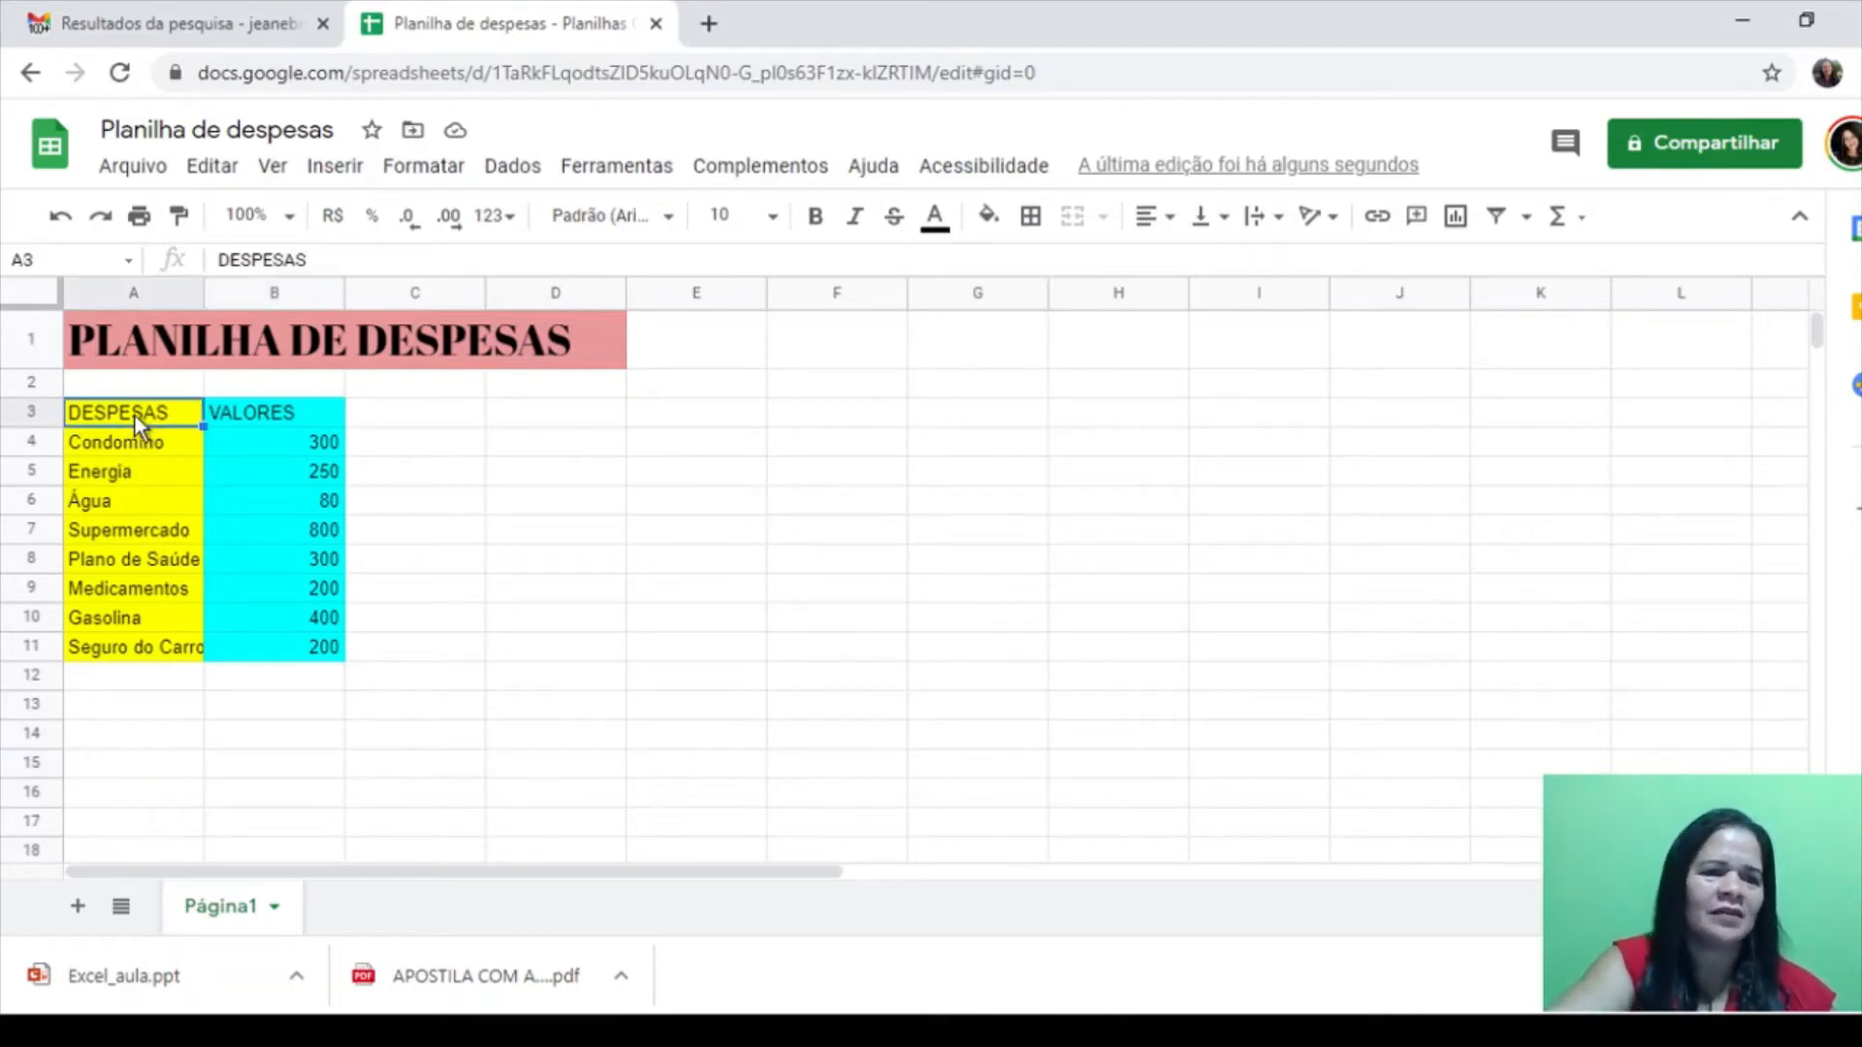
click(668, 215)
click(625, 534)
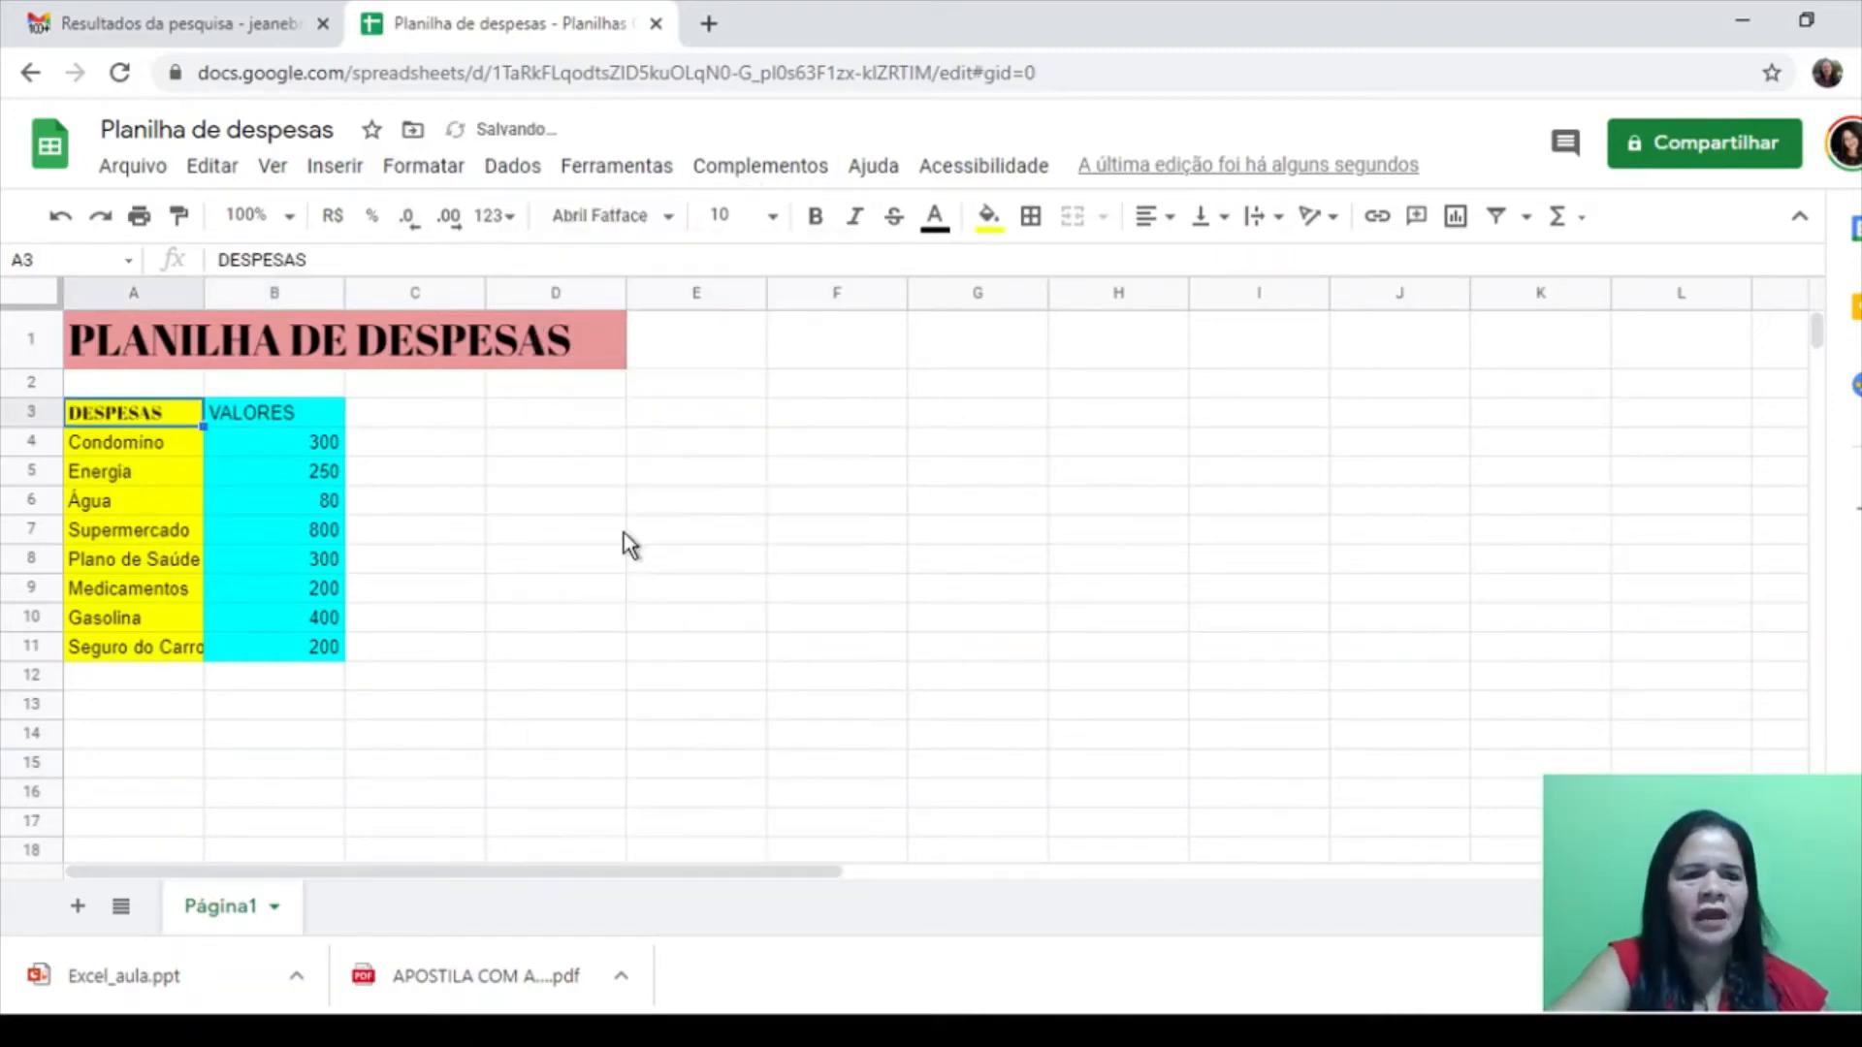
click(312, 413)
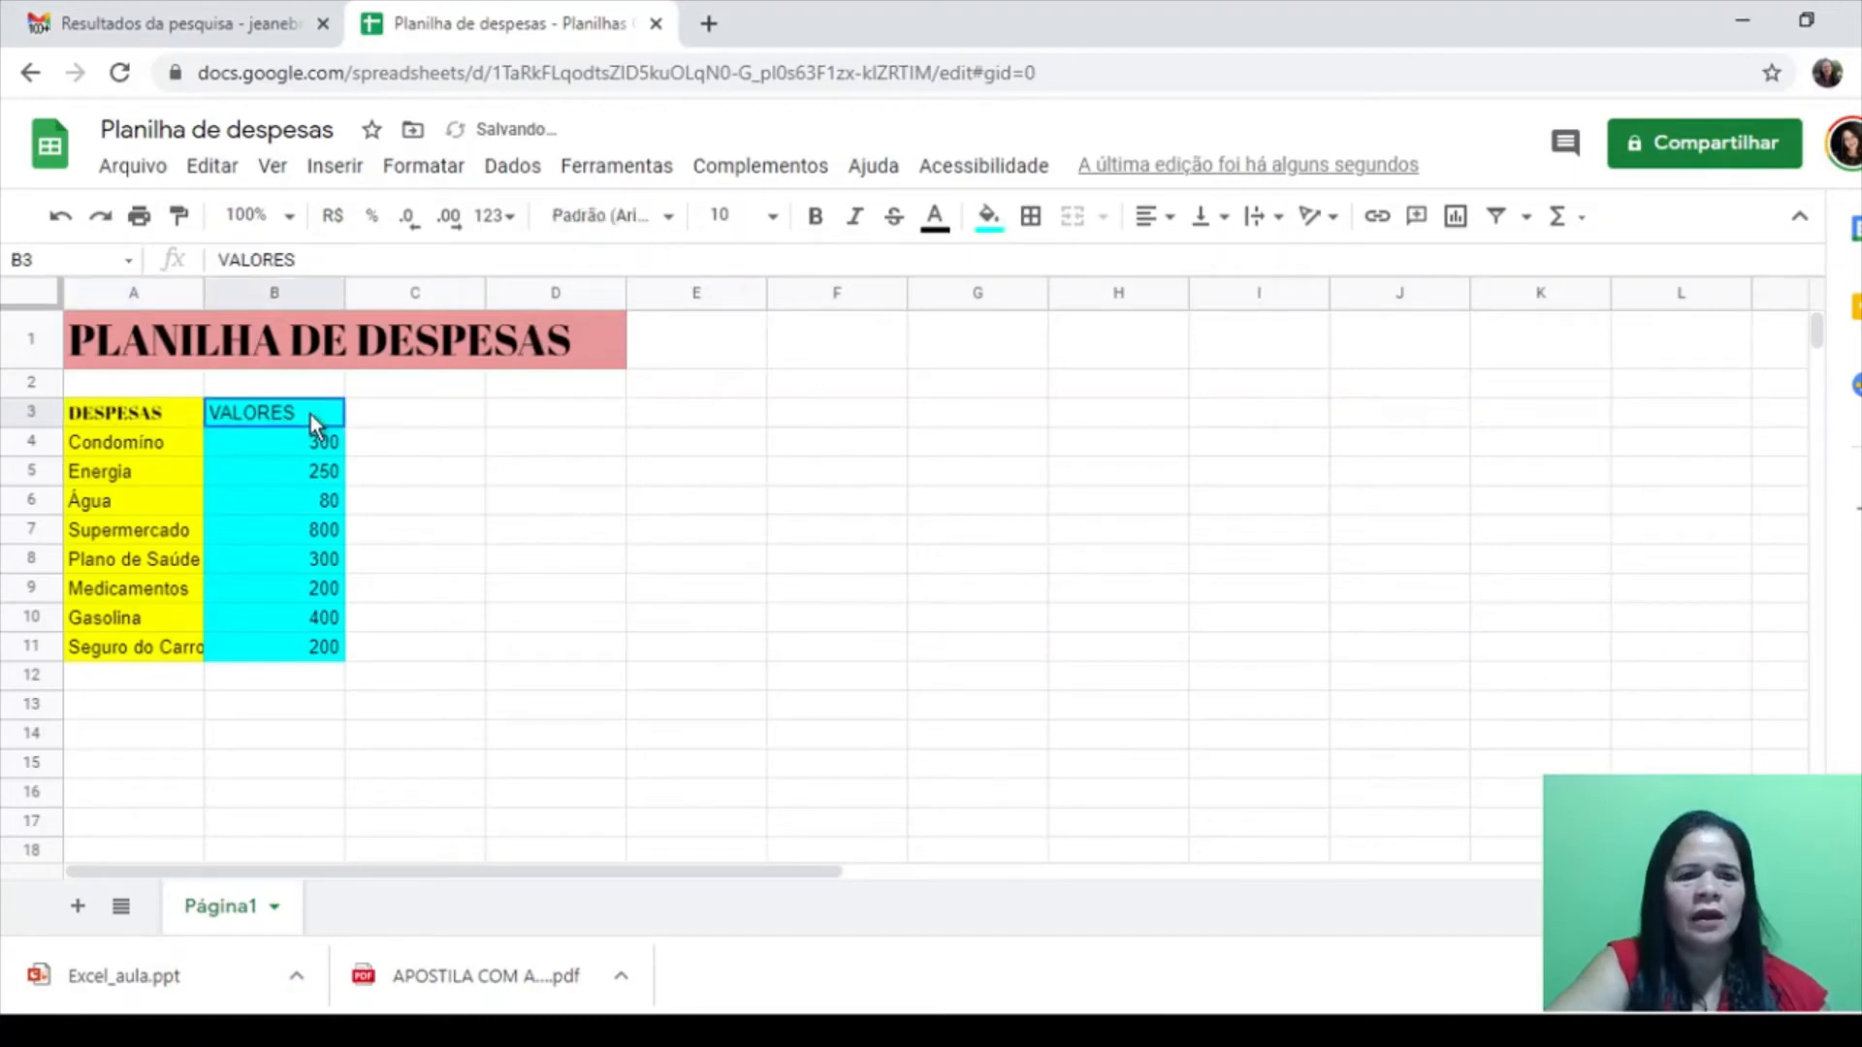
click(668, 216)
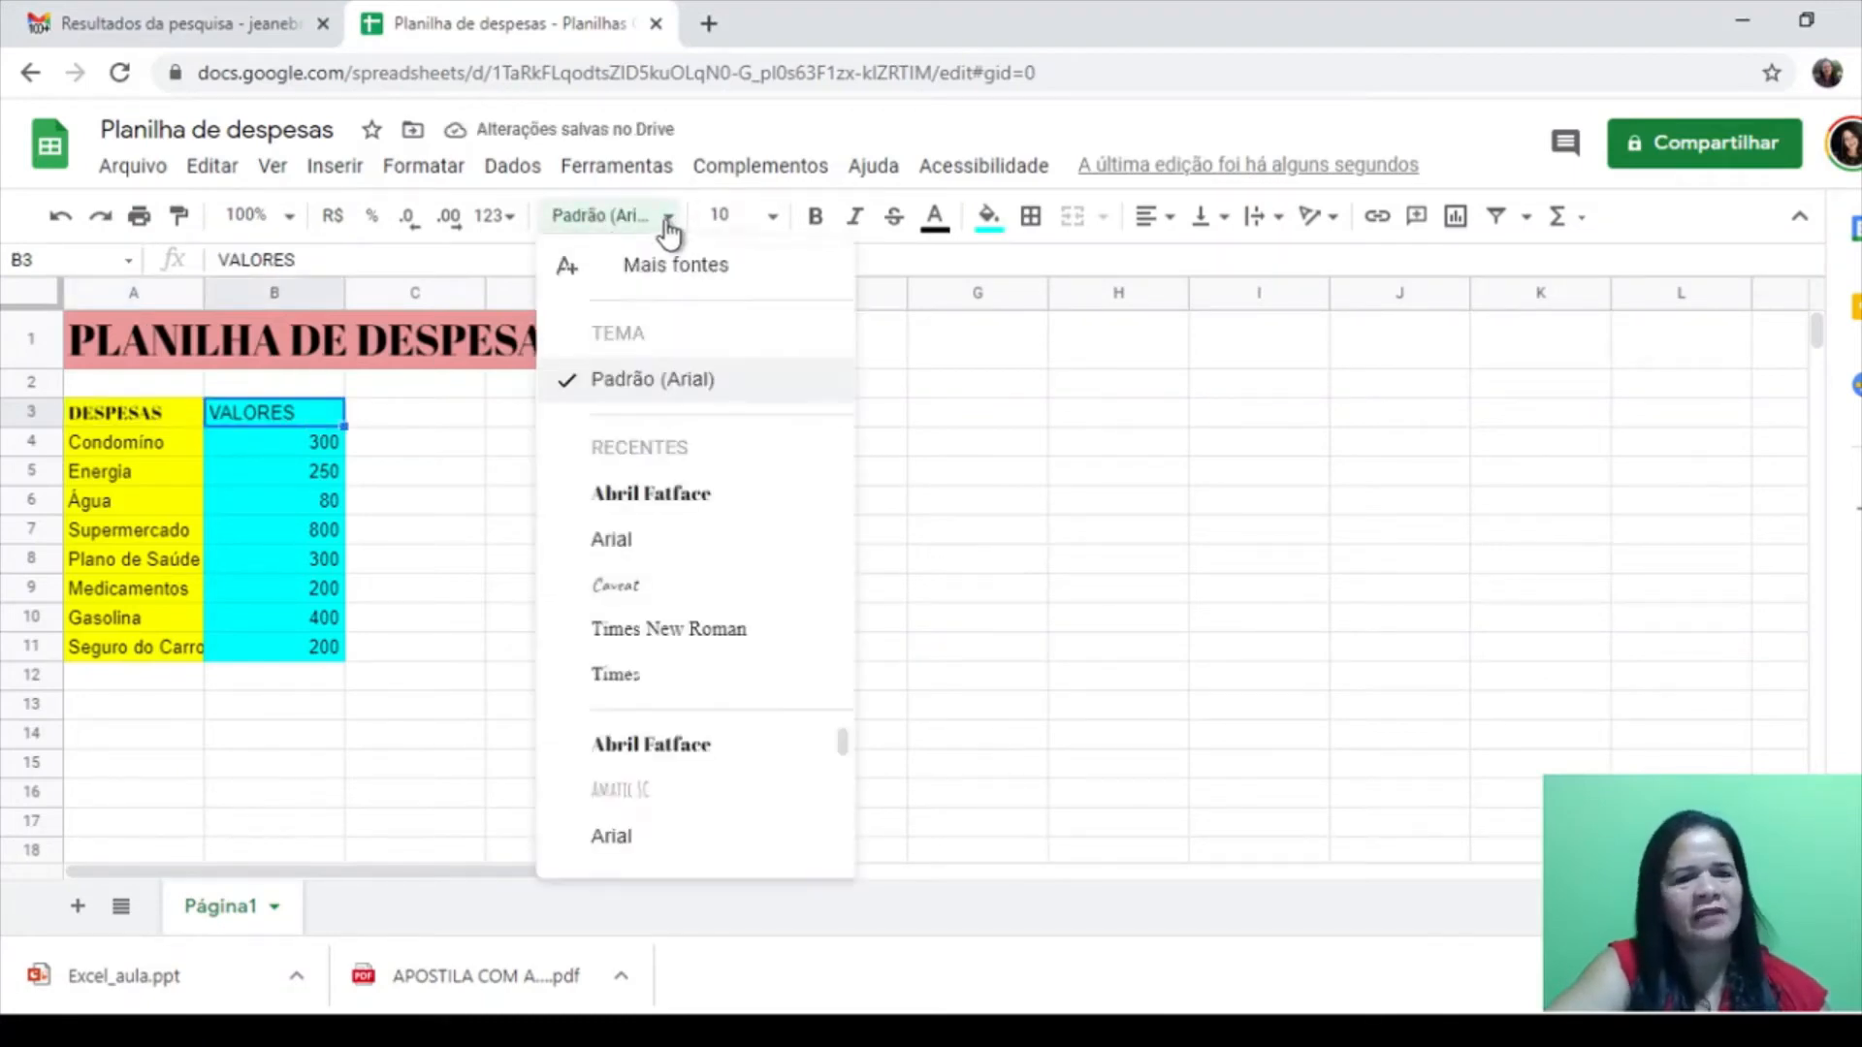
click(671, 504)
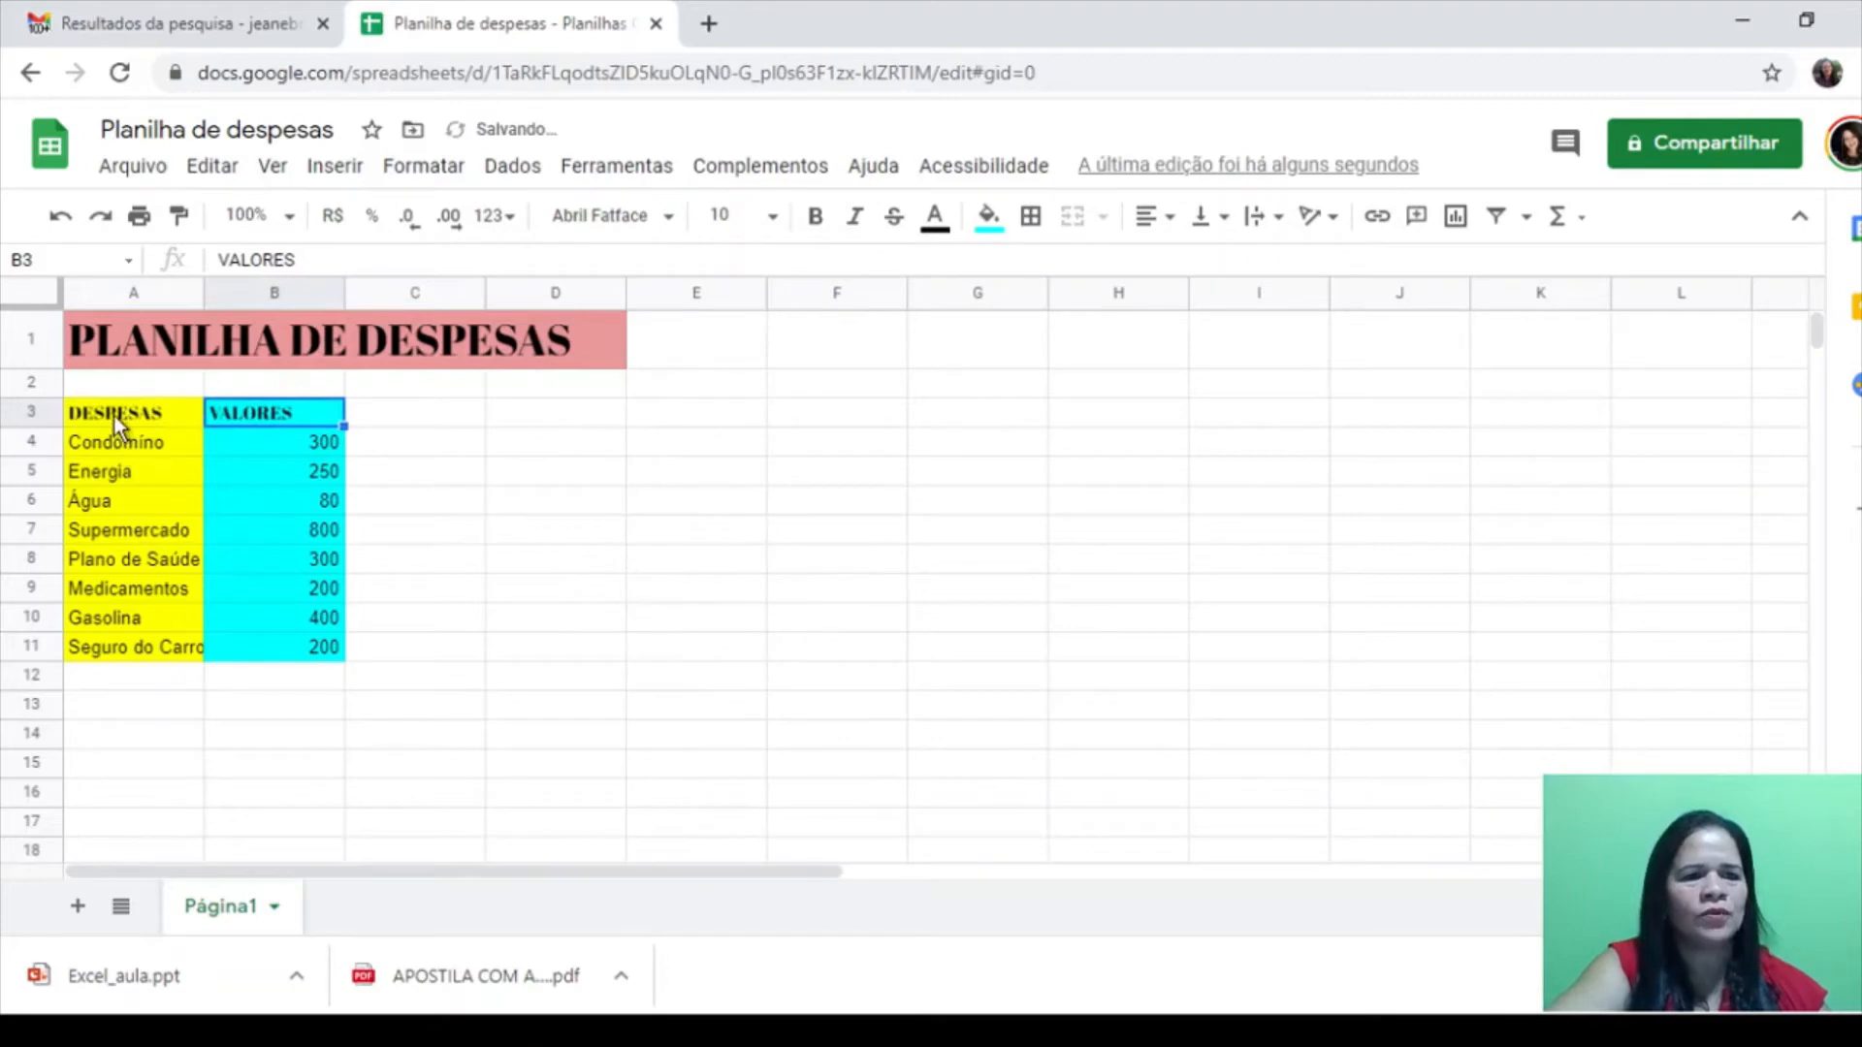
click(433, 619)
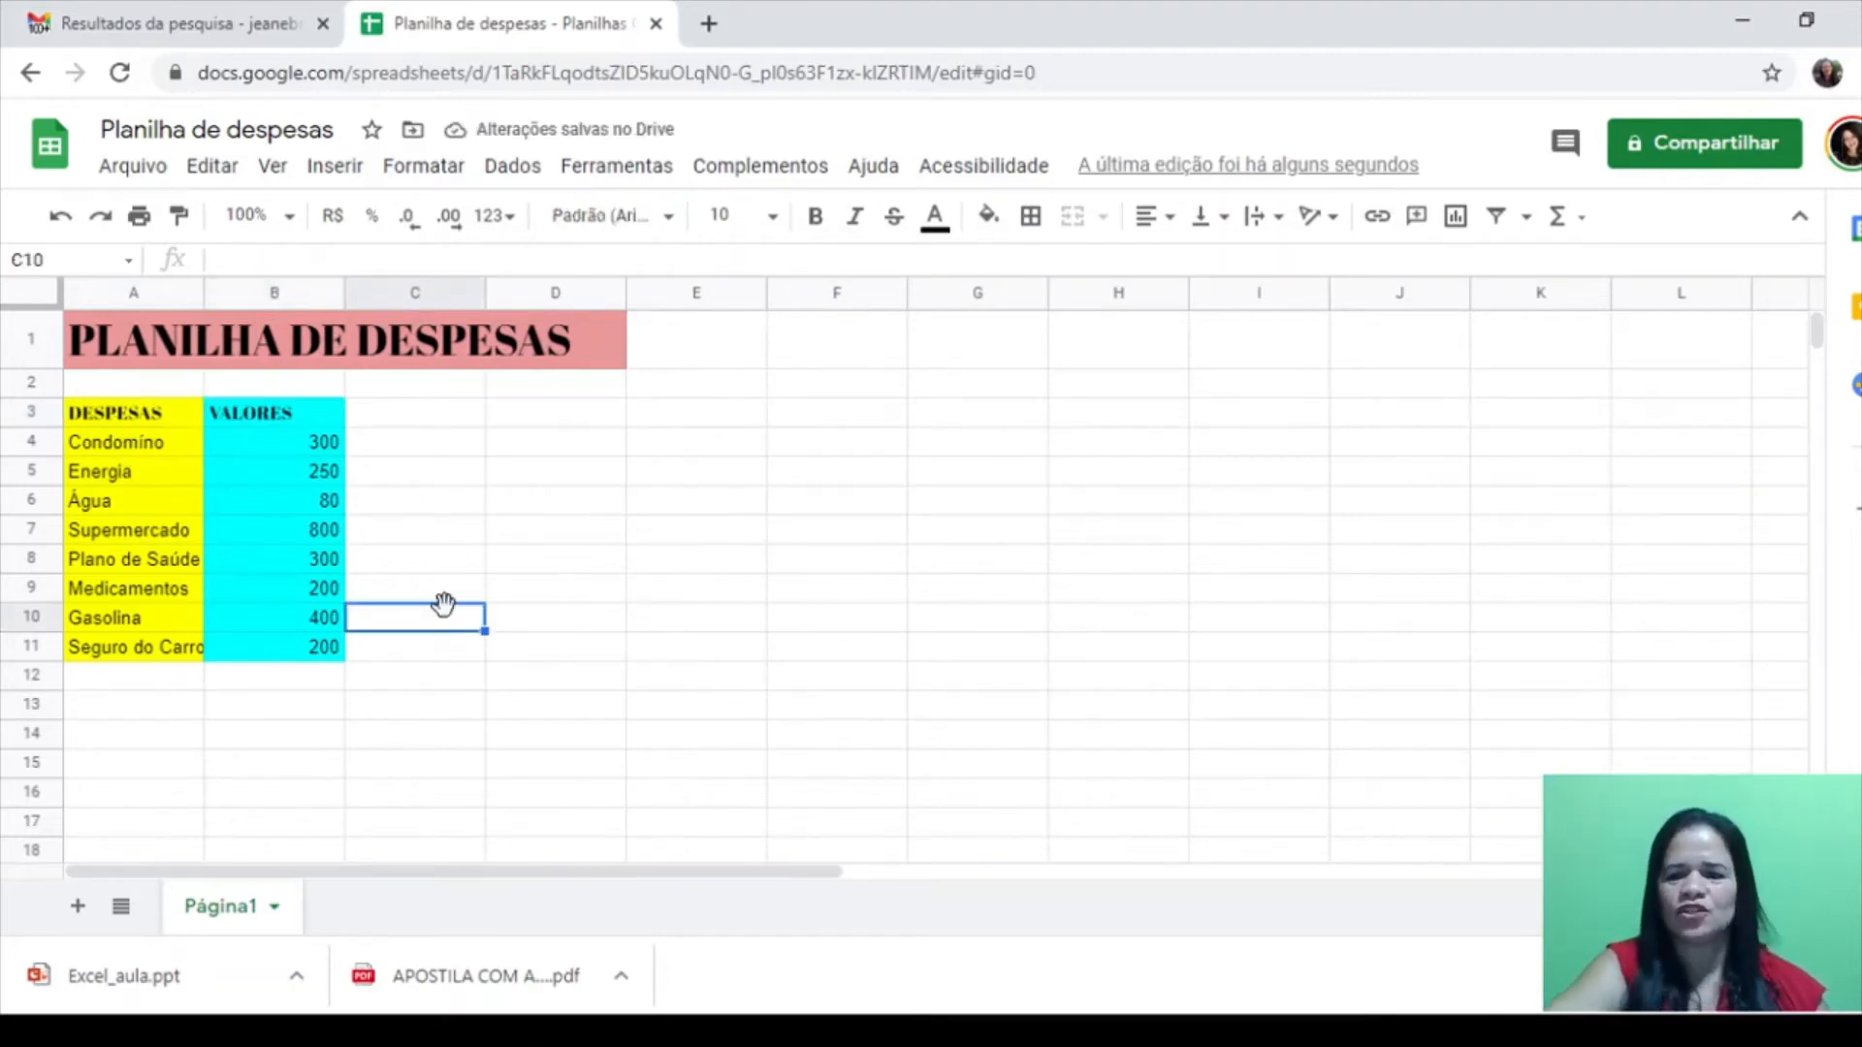
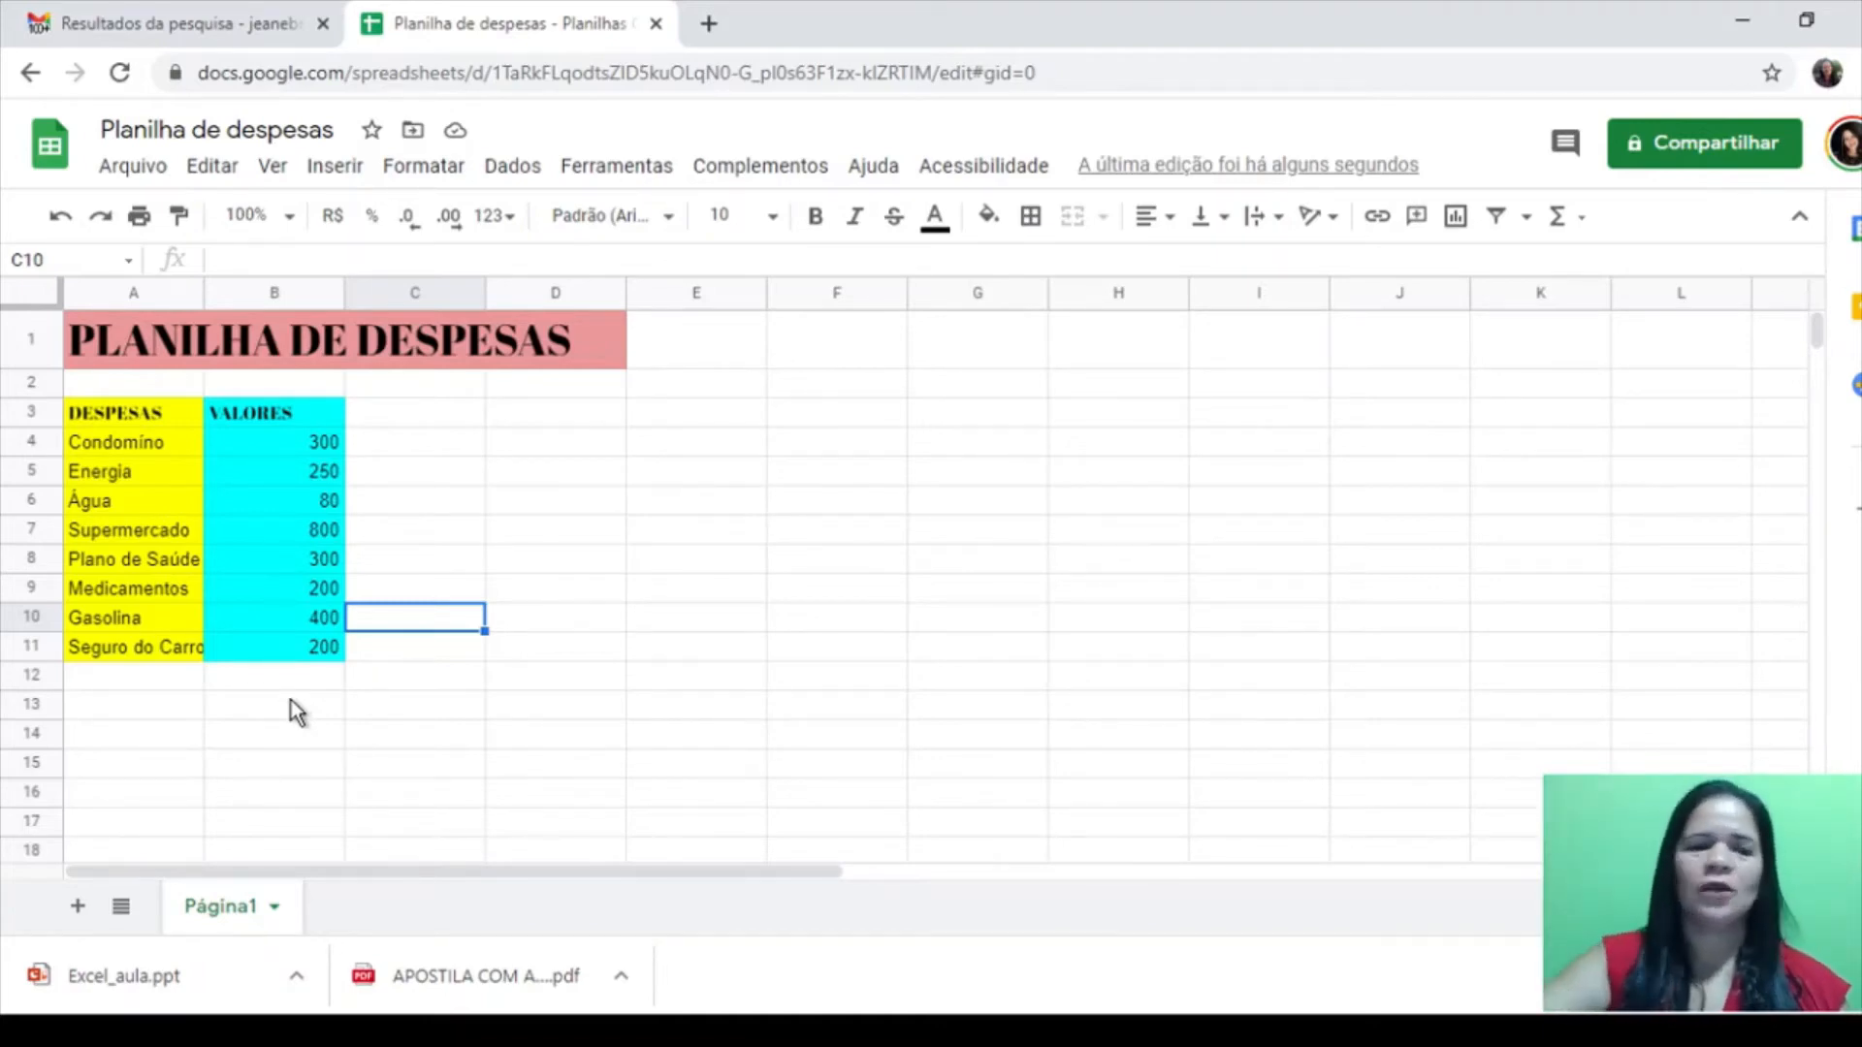
Enter the month line MÊS: MARÇO/2021 in cell A2 below the title
click(127, 390)
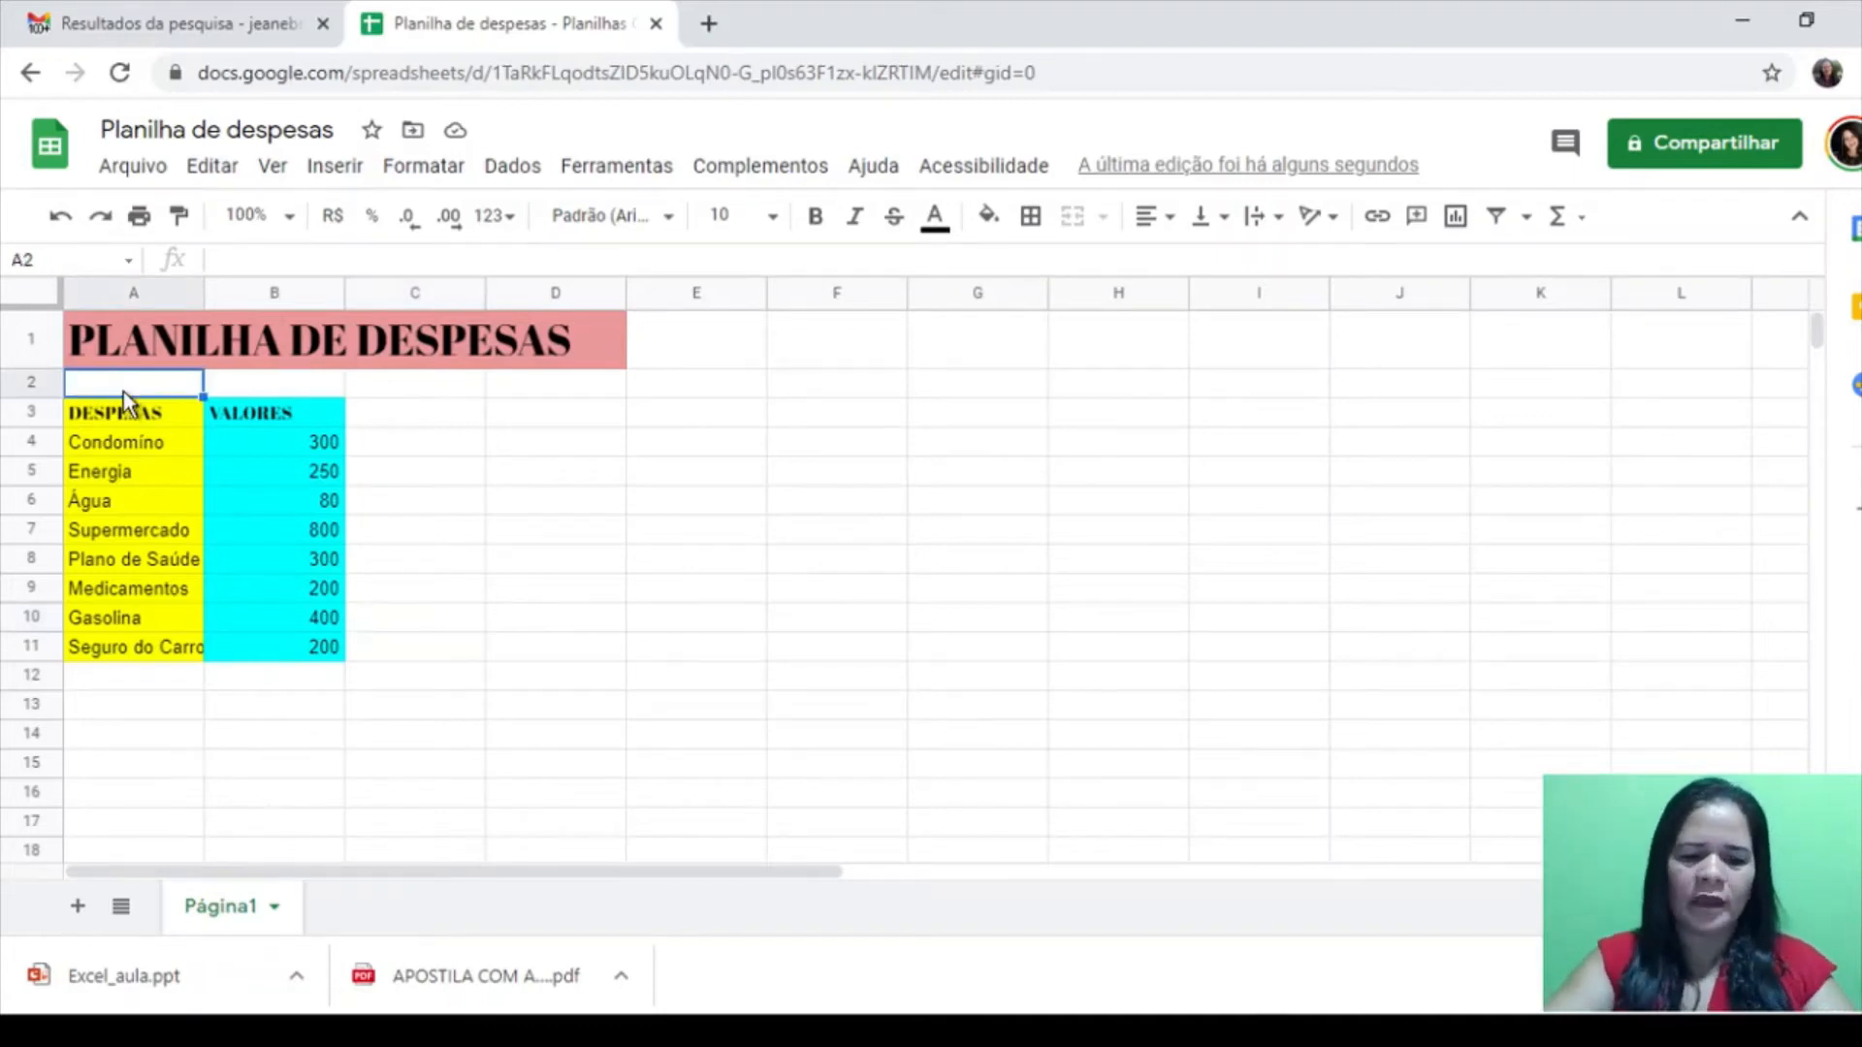
text(MÊ)
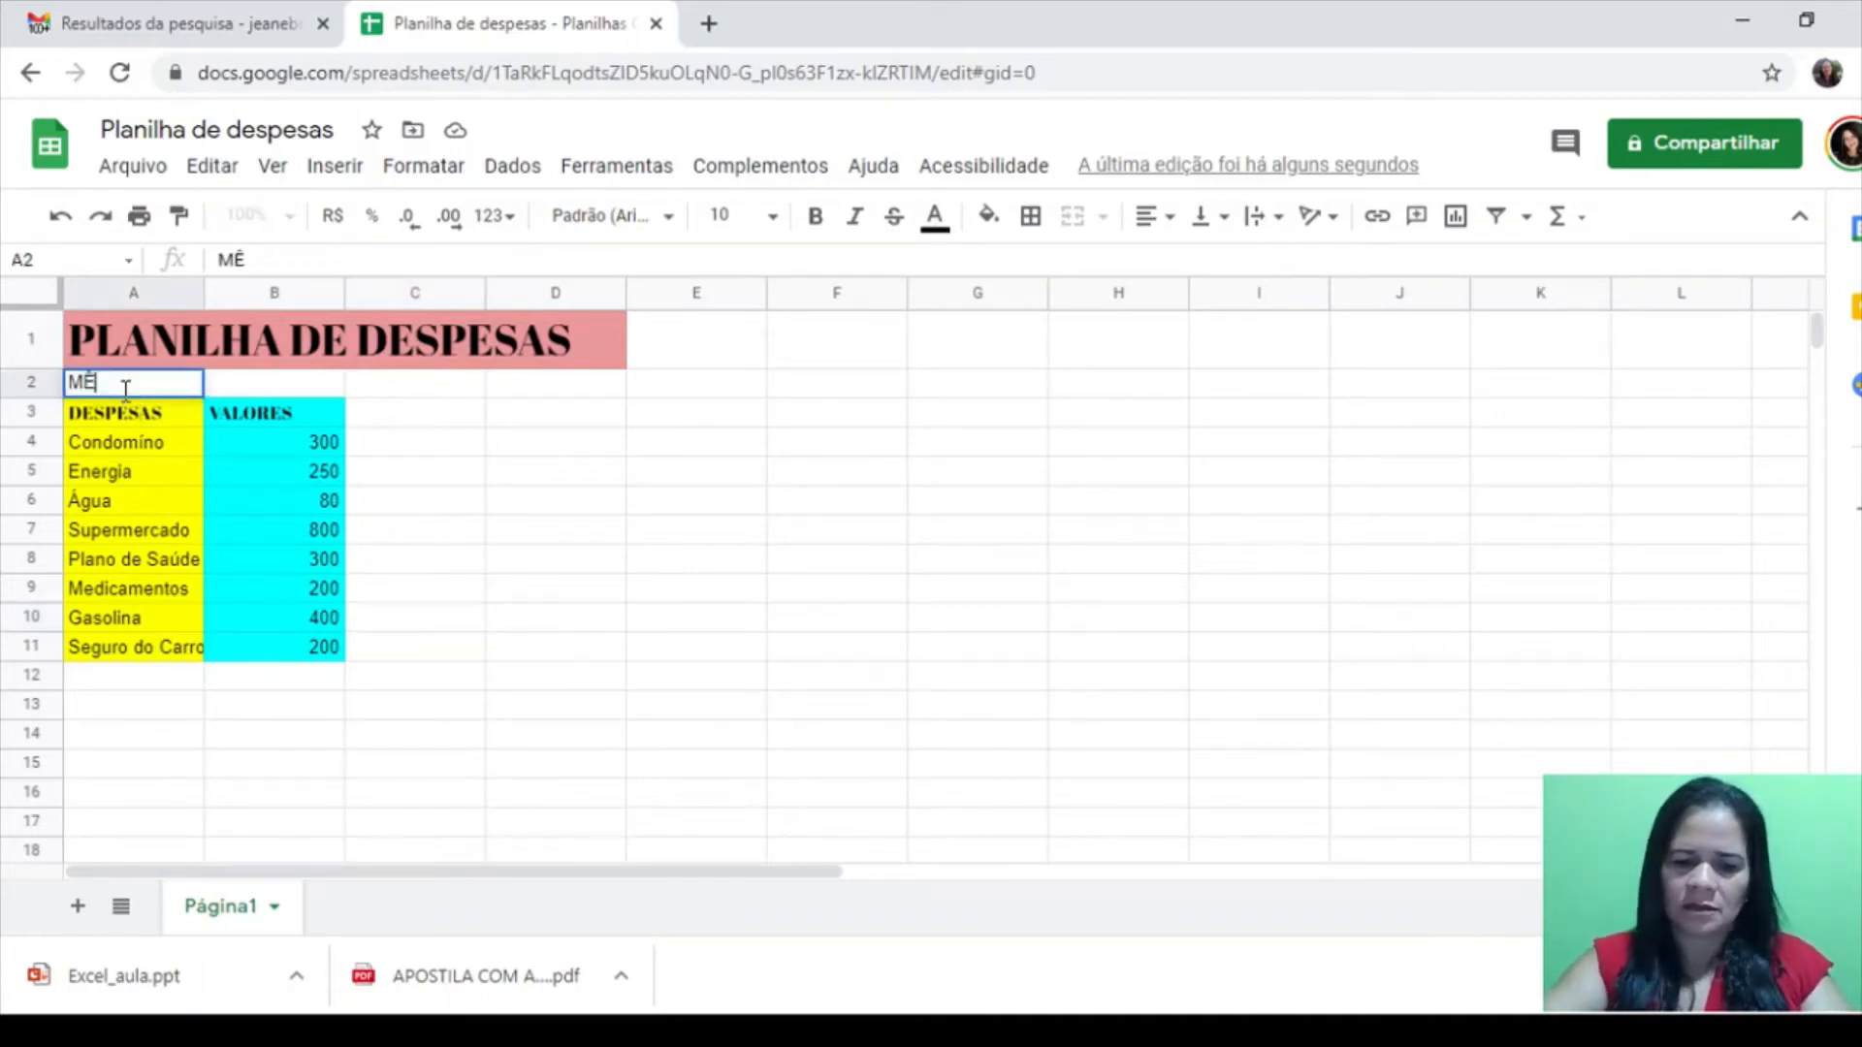
text(S: MA)
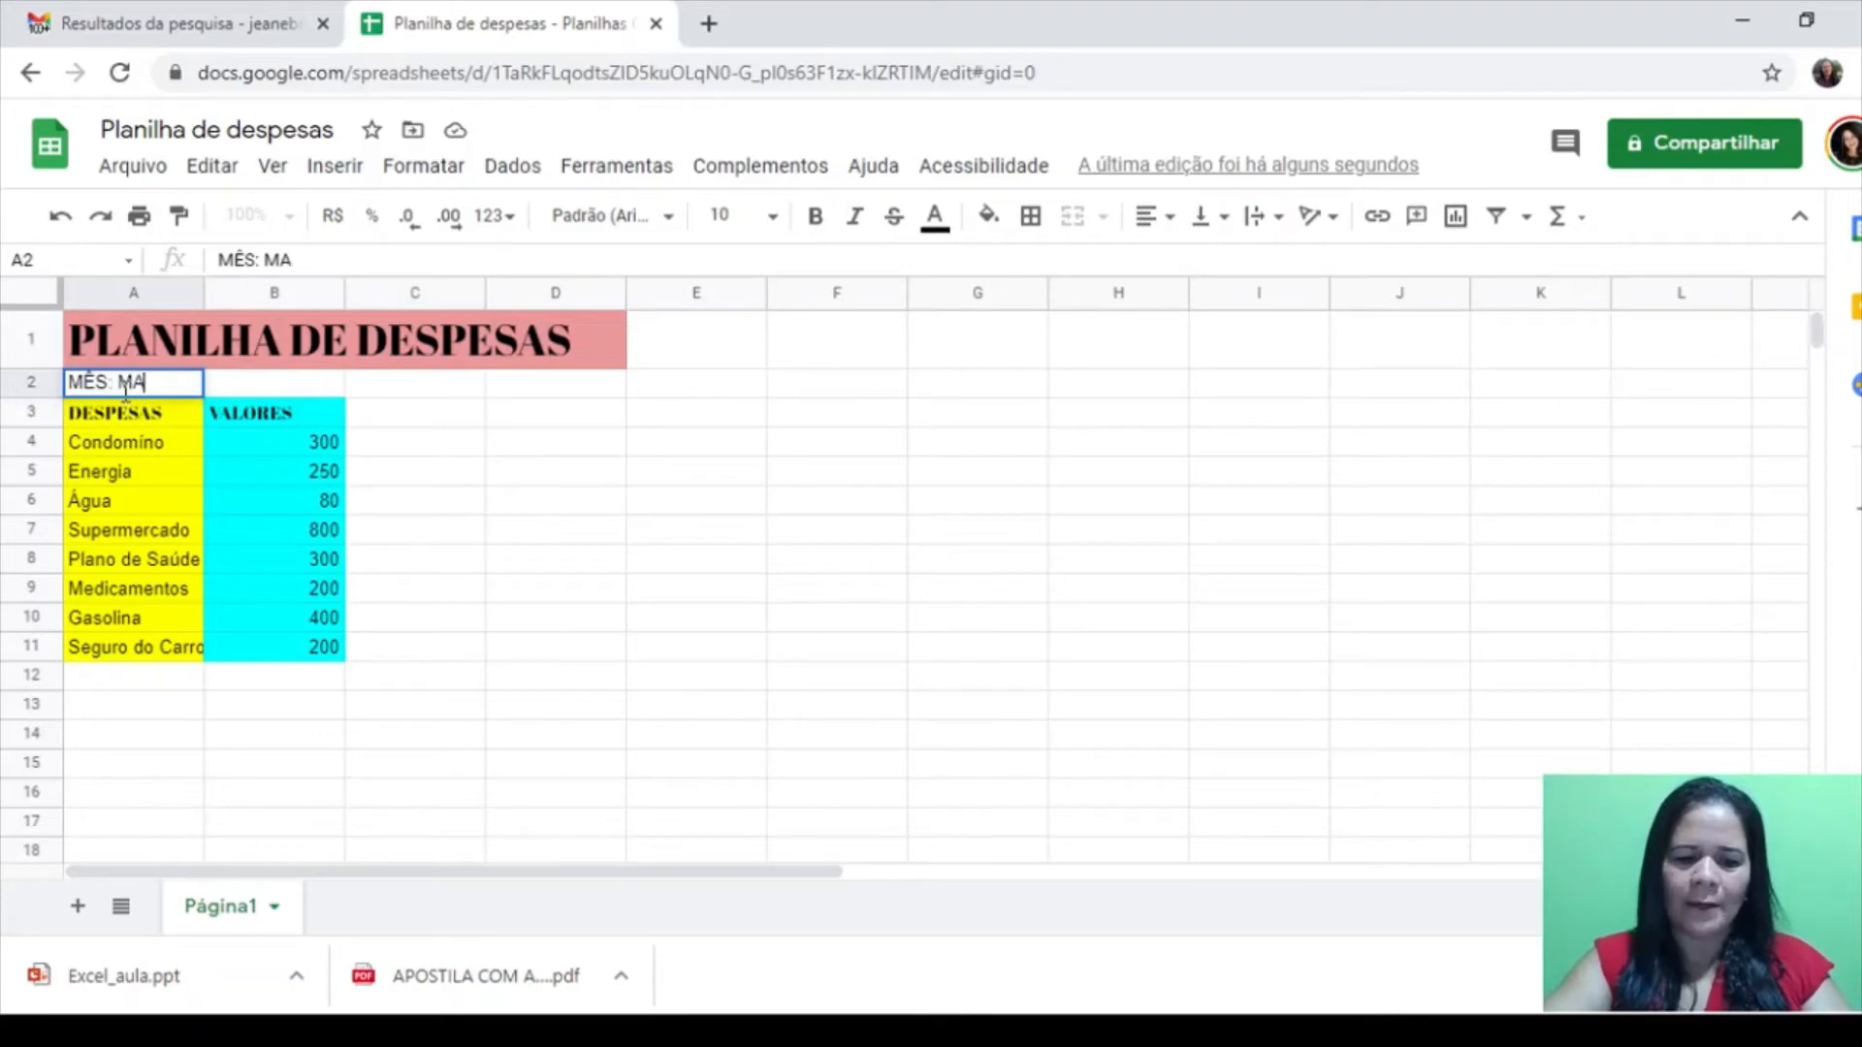
text(RÇO/2021)
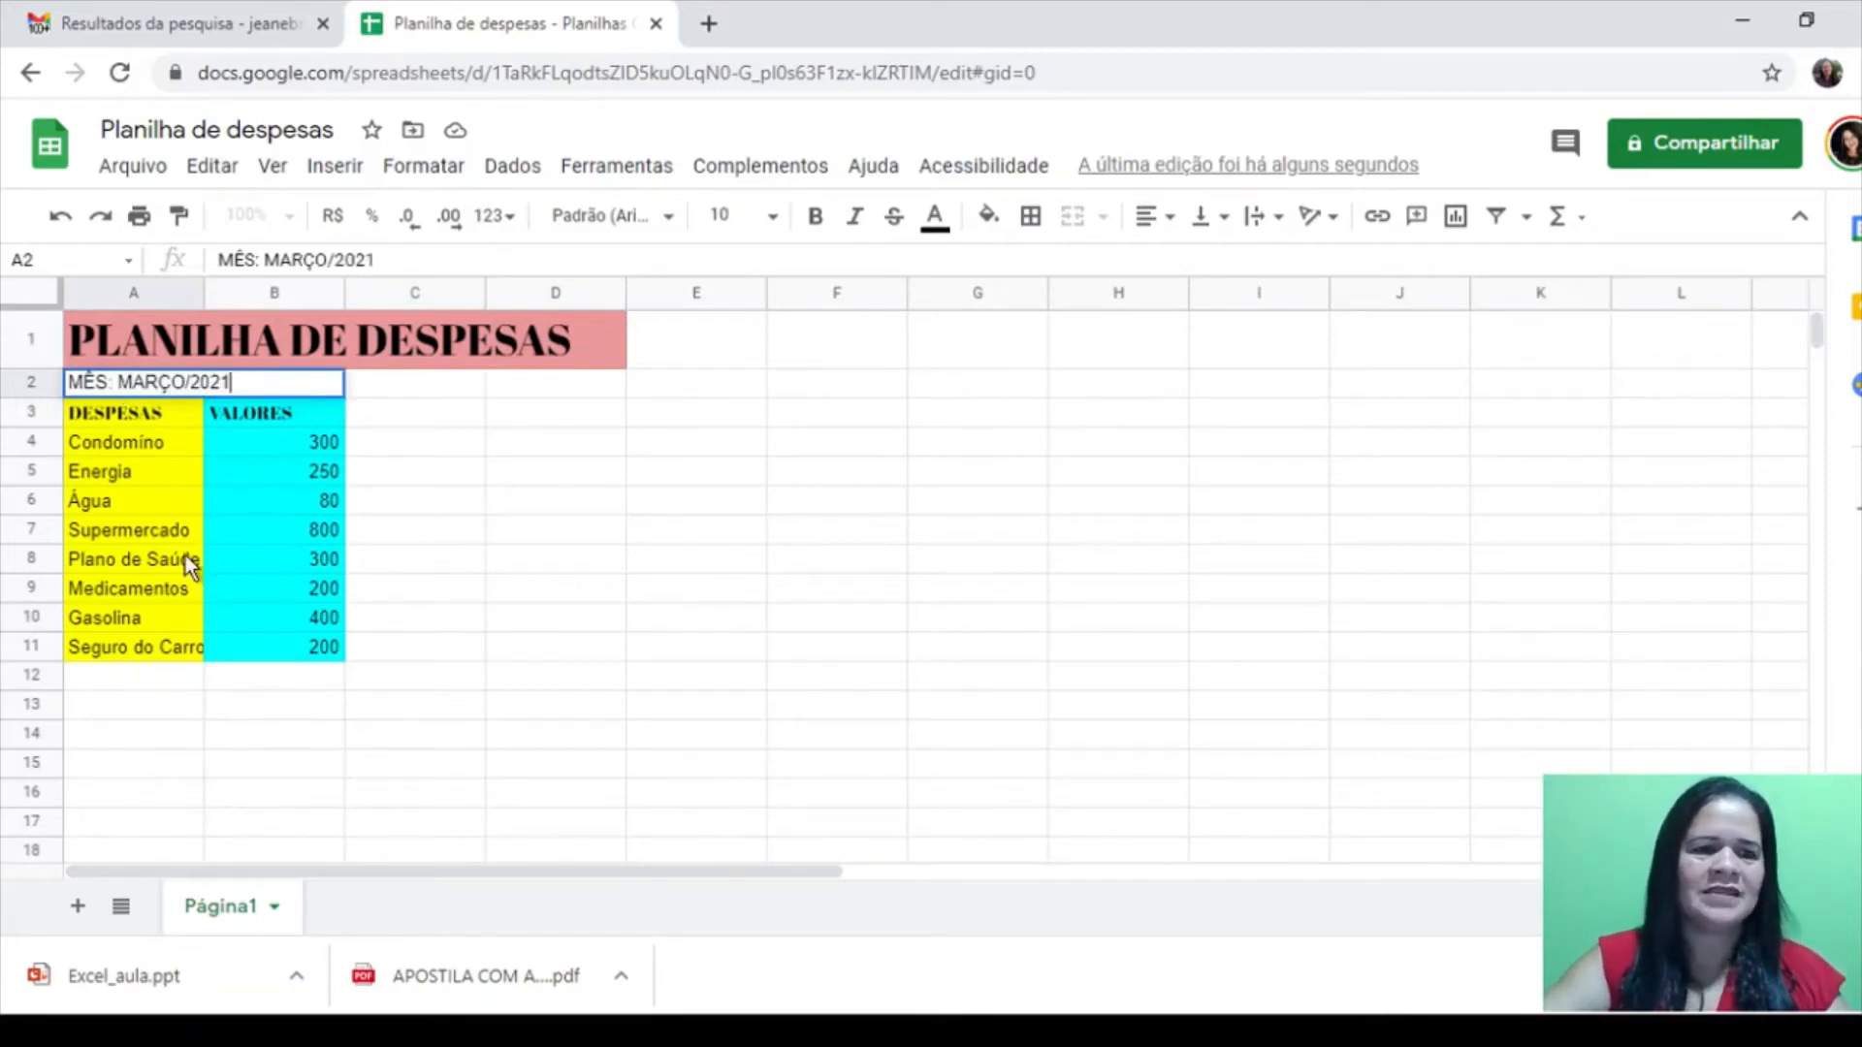
Fill the month line in cells A2 to B2 with magenta
click(248, 734)
click(131, 386)
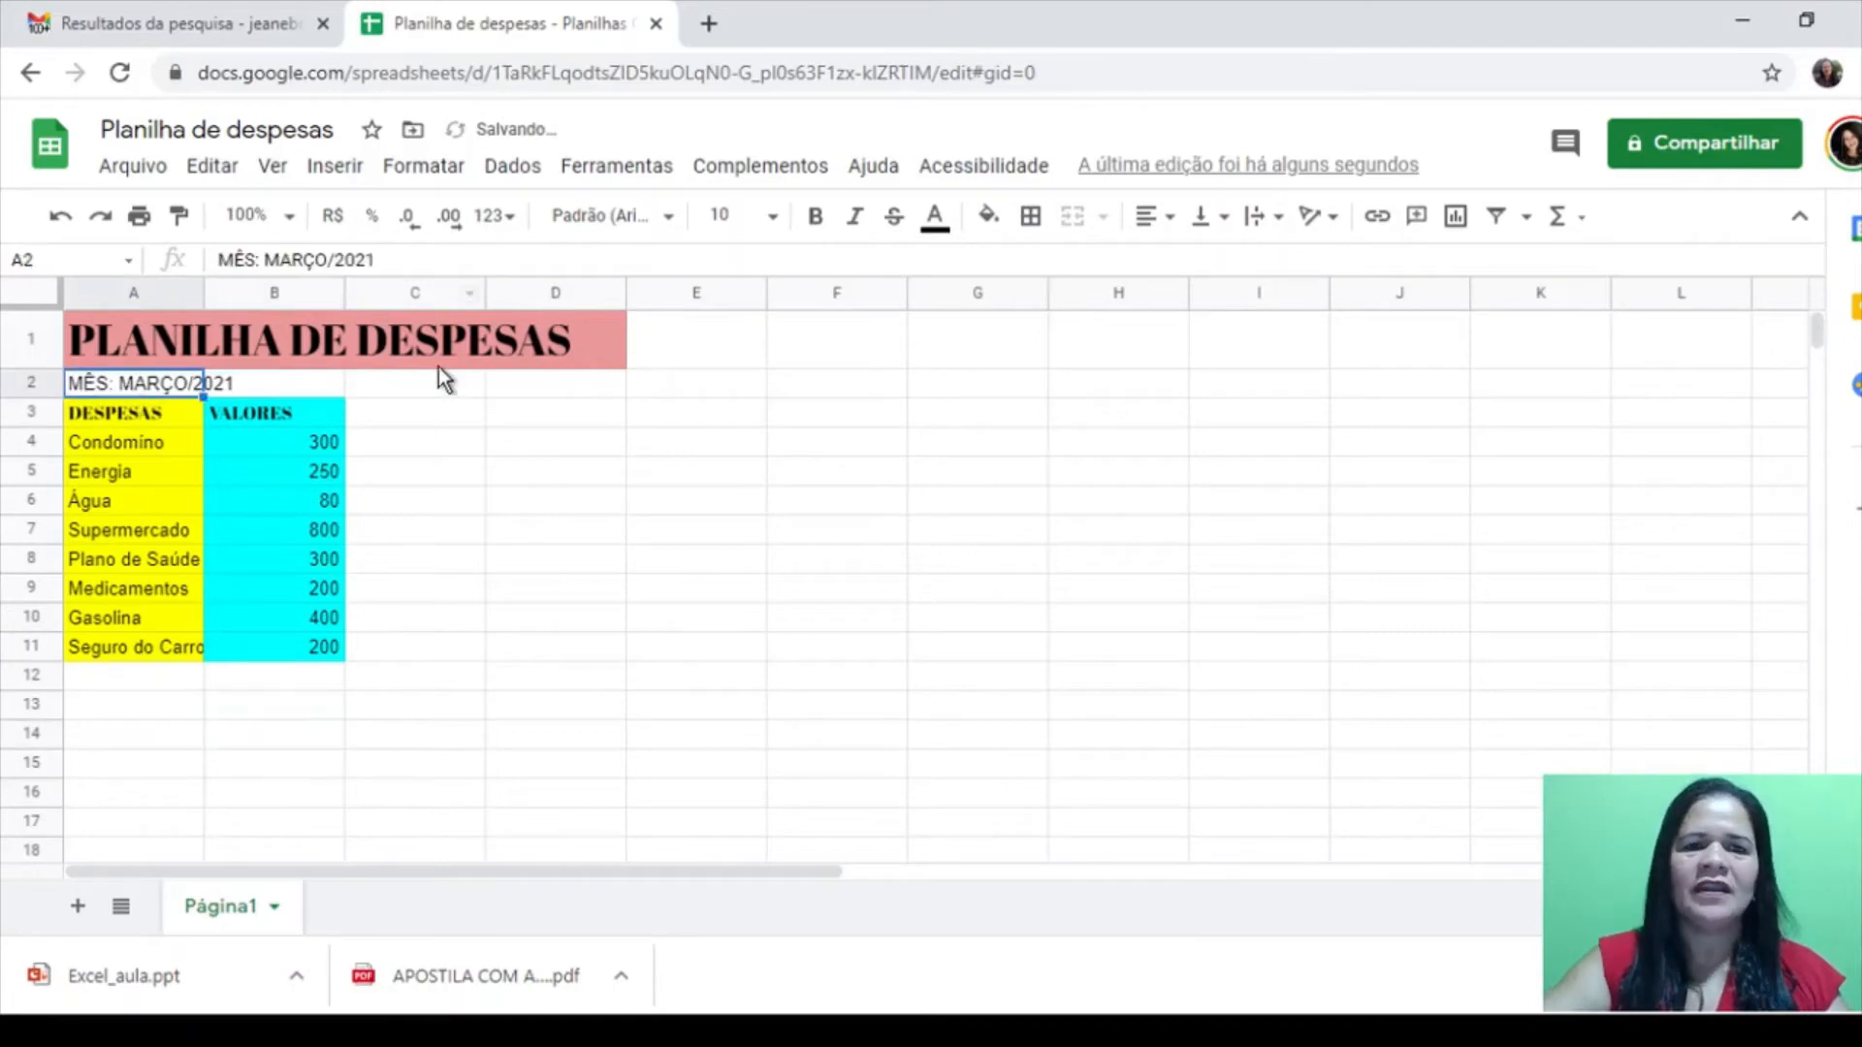
key(shift+Right)
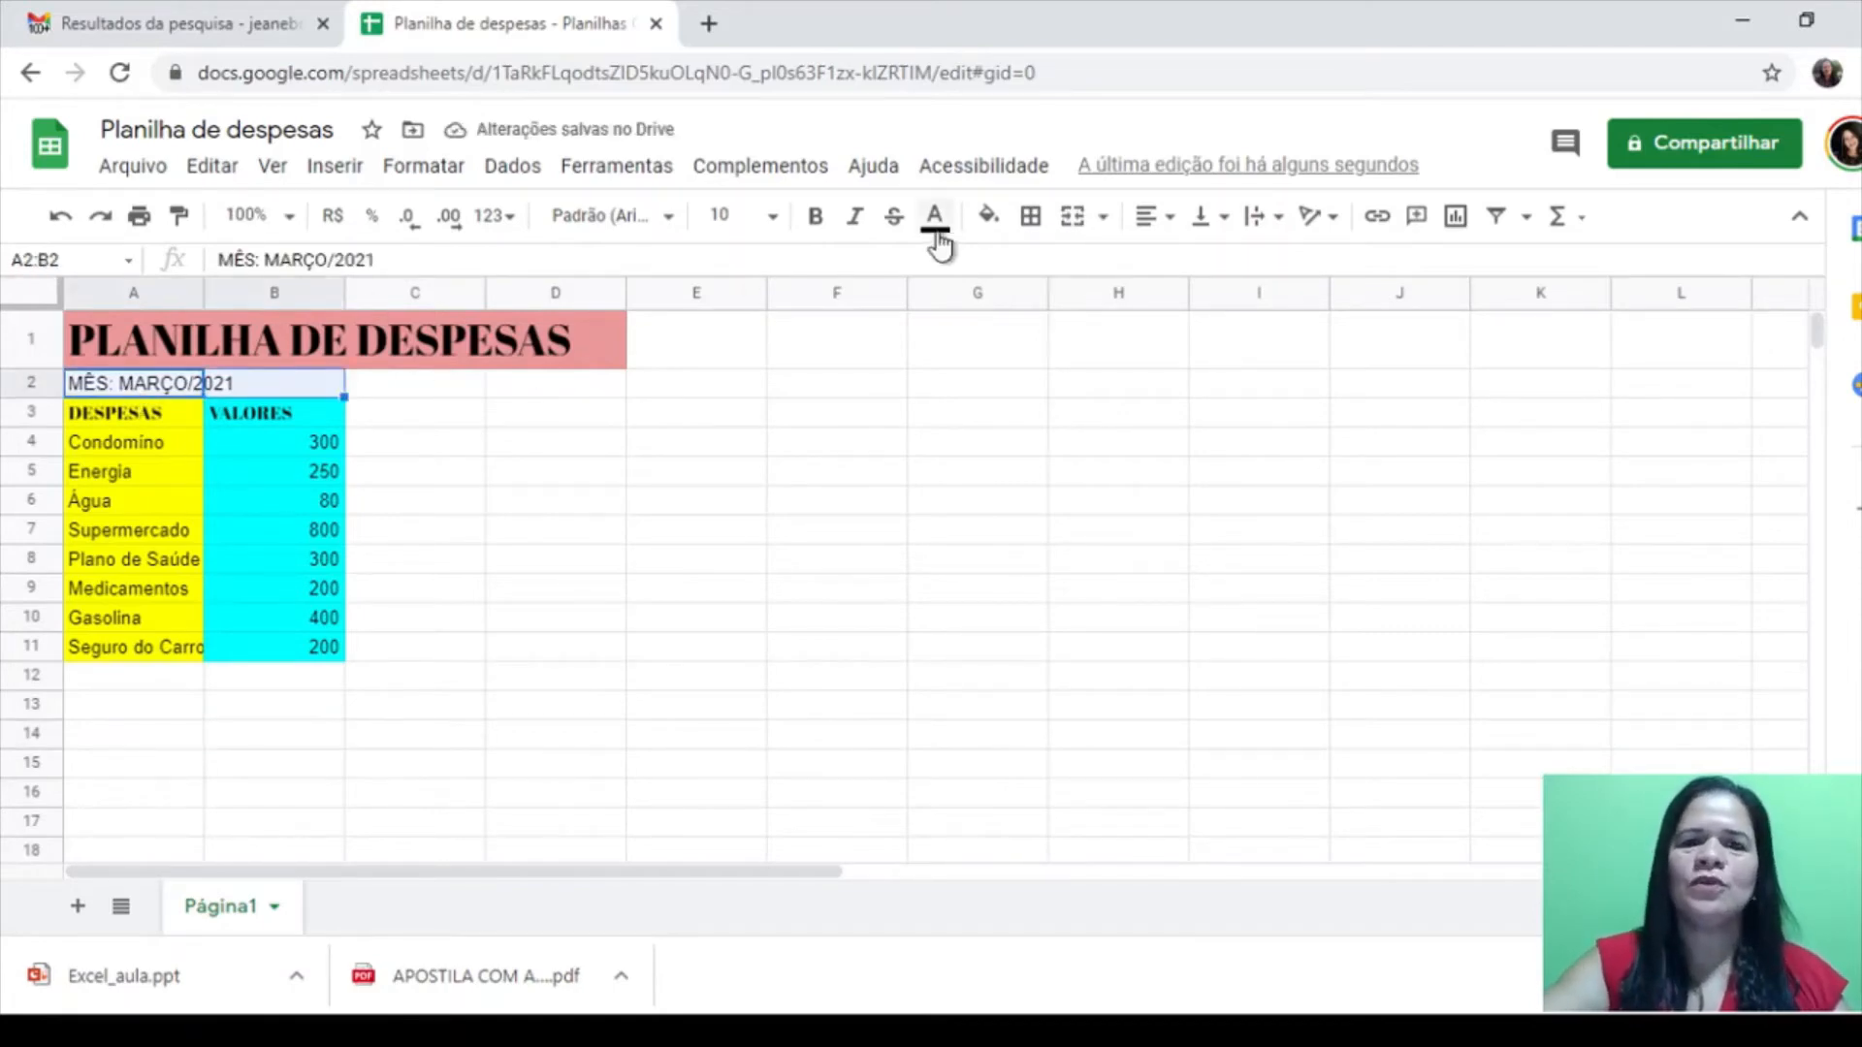
click(989, 215)
click(1275, 342)
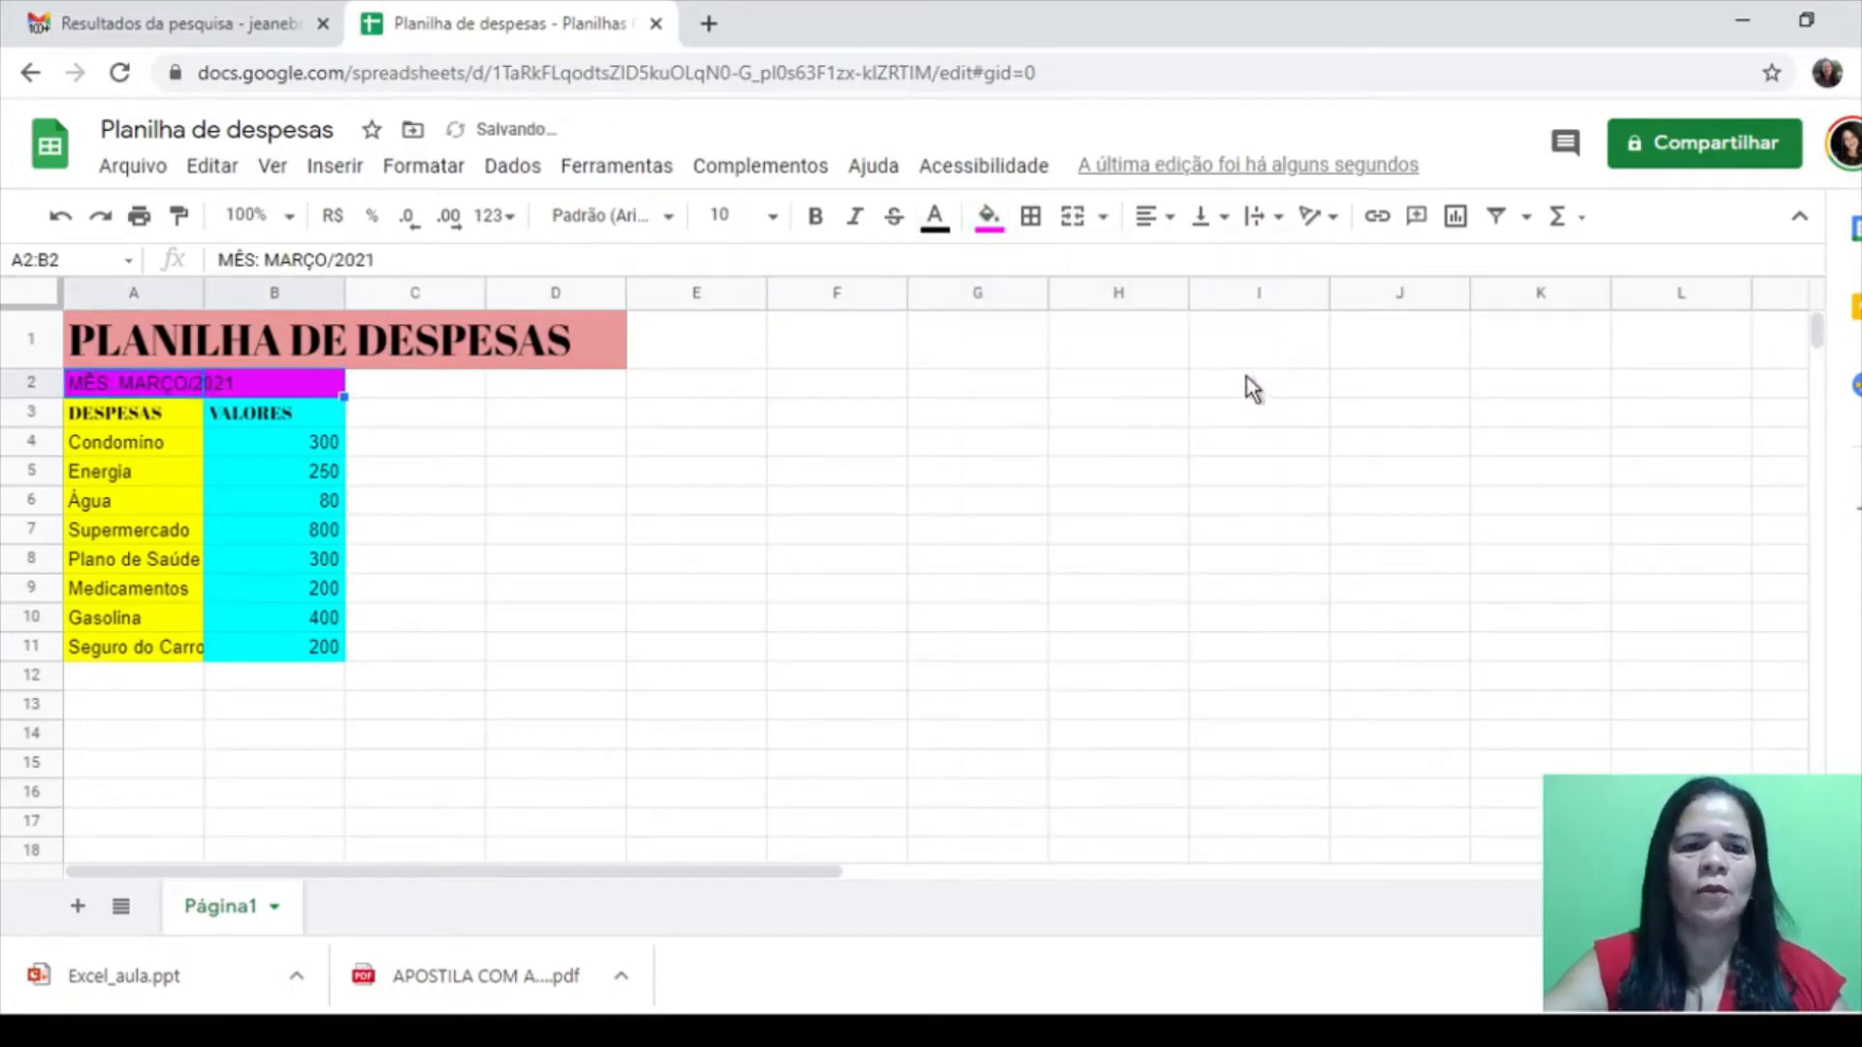
click(480, 734)
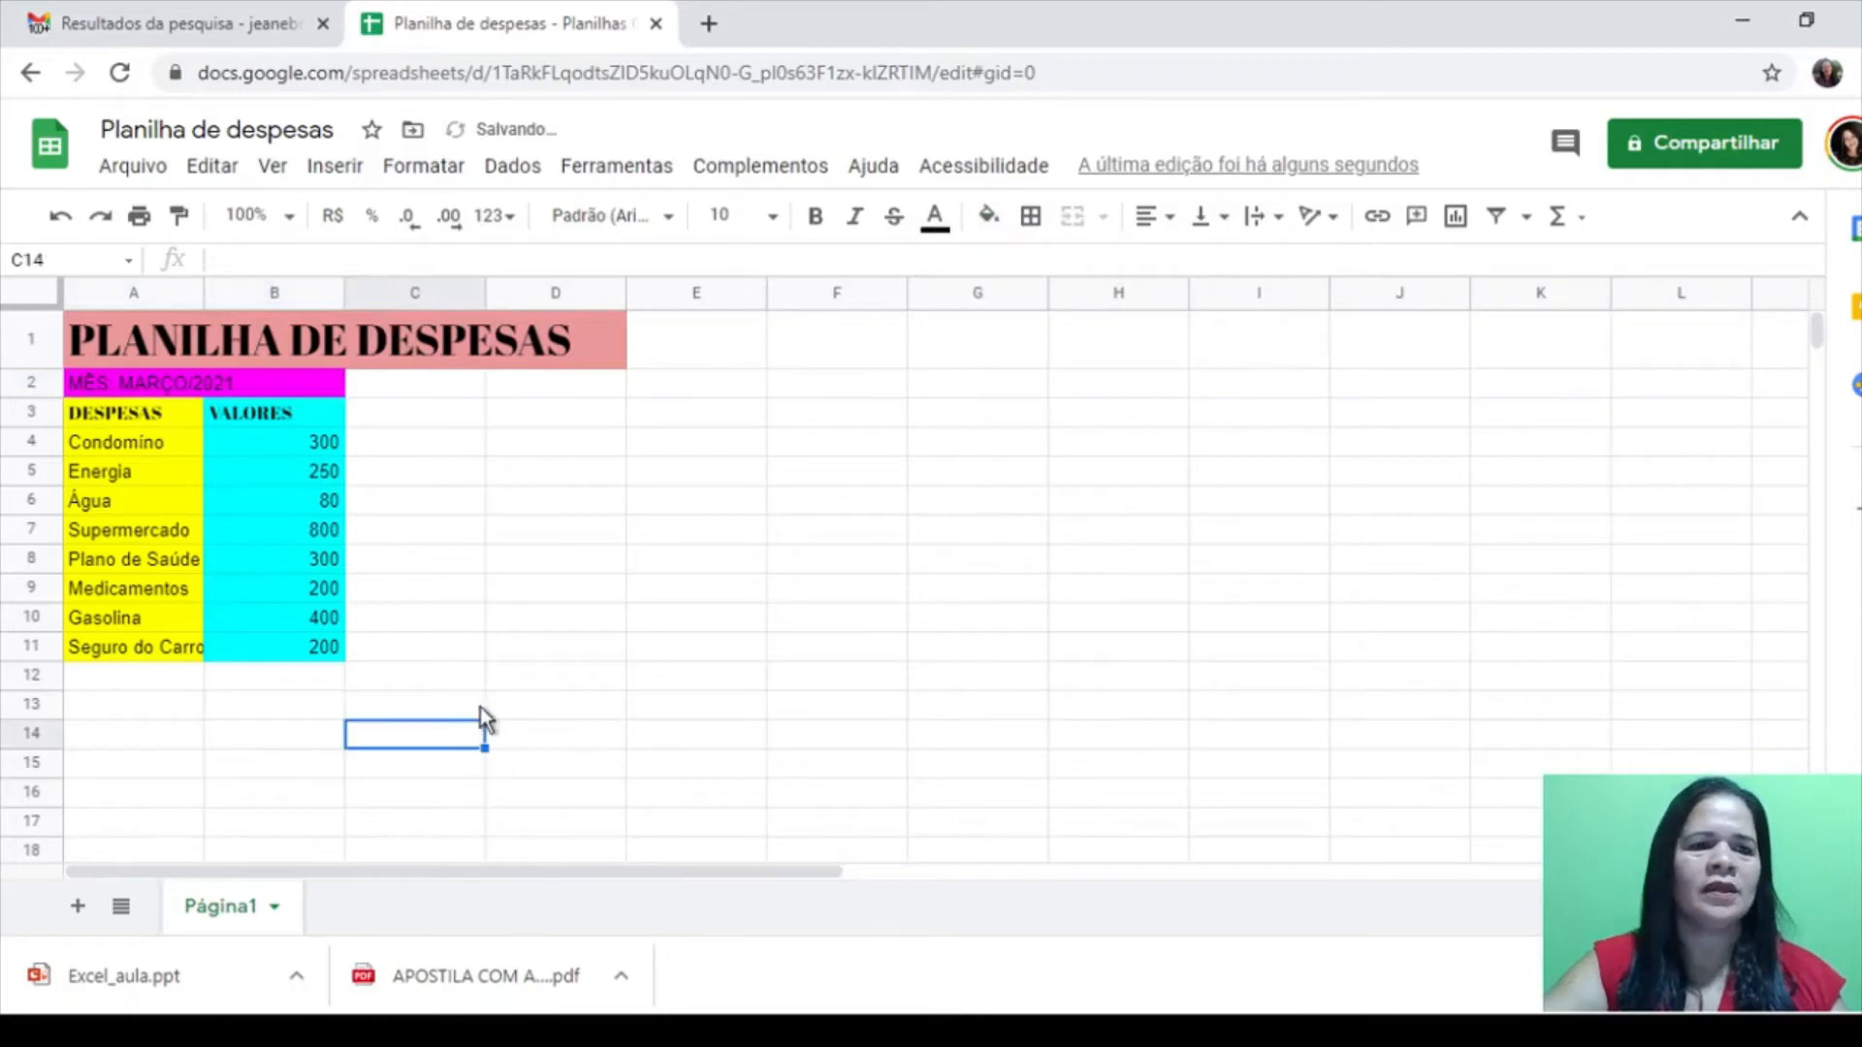
Try font size 18 on the month line in cell A2
click(179, 385)
click(768, 225)
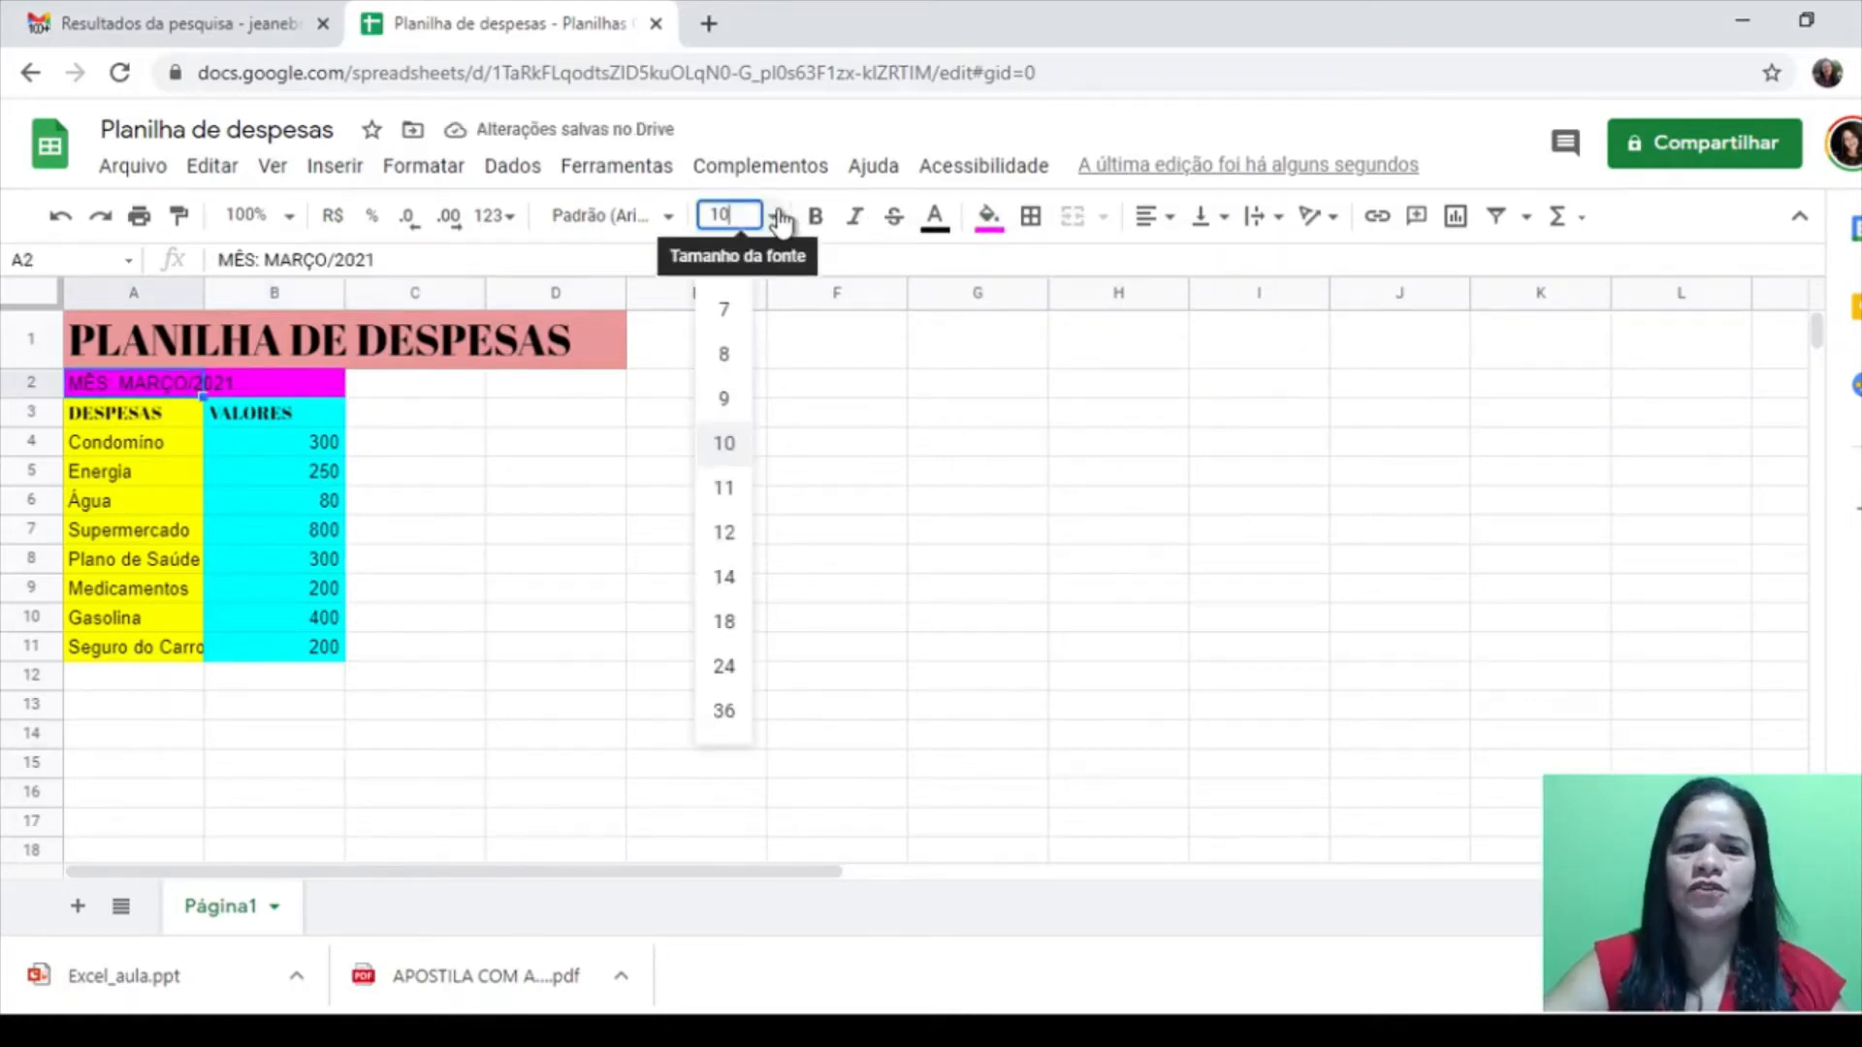
click(727, 620)
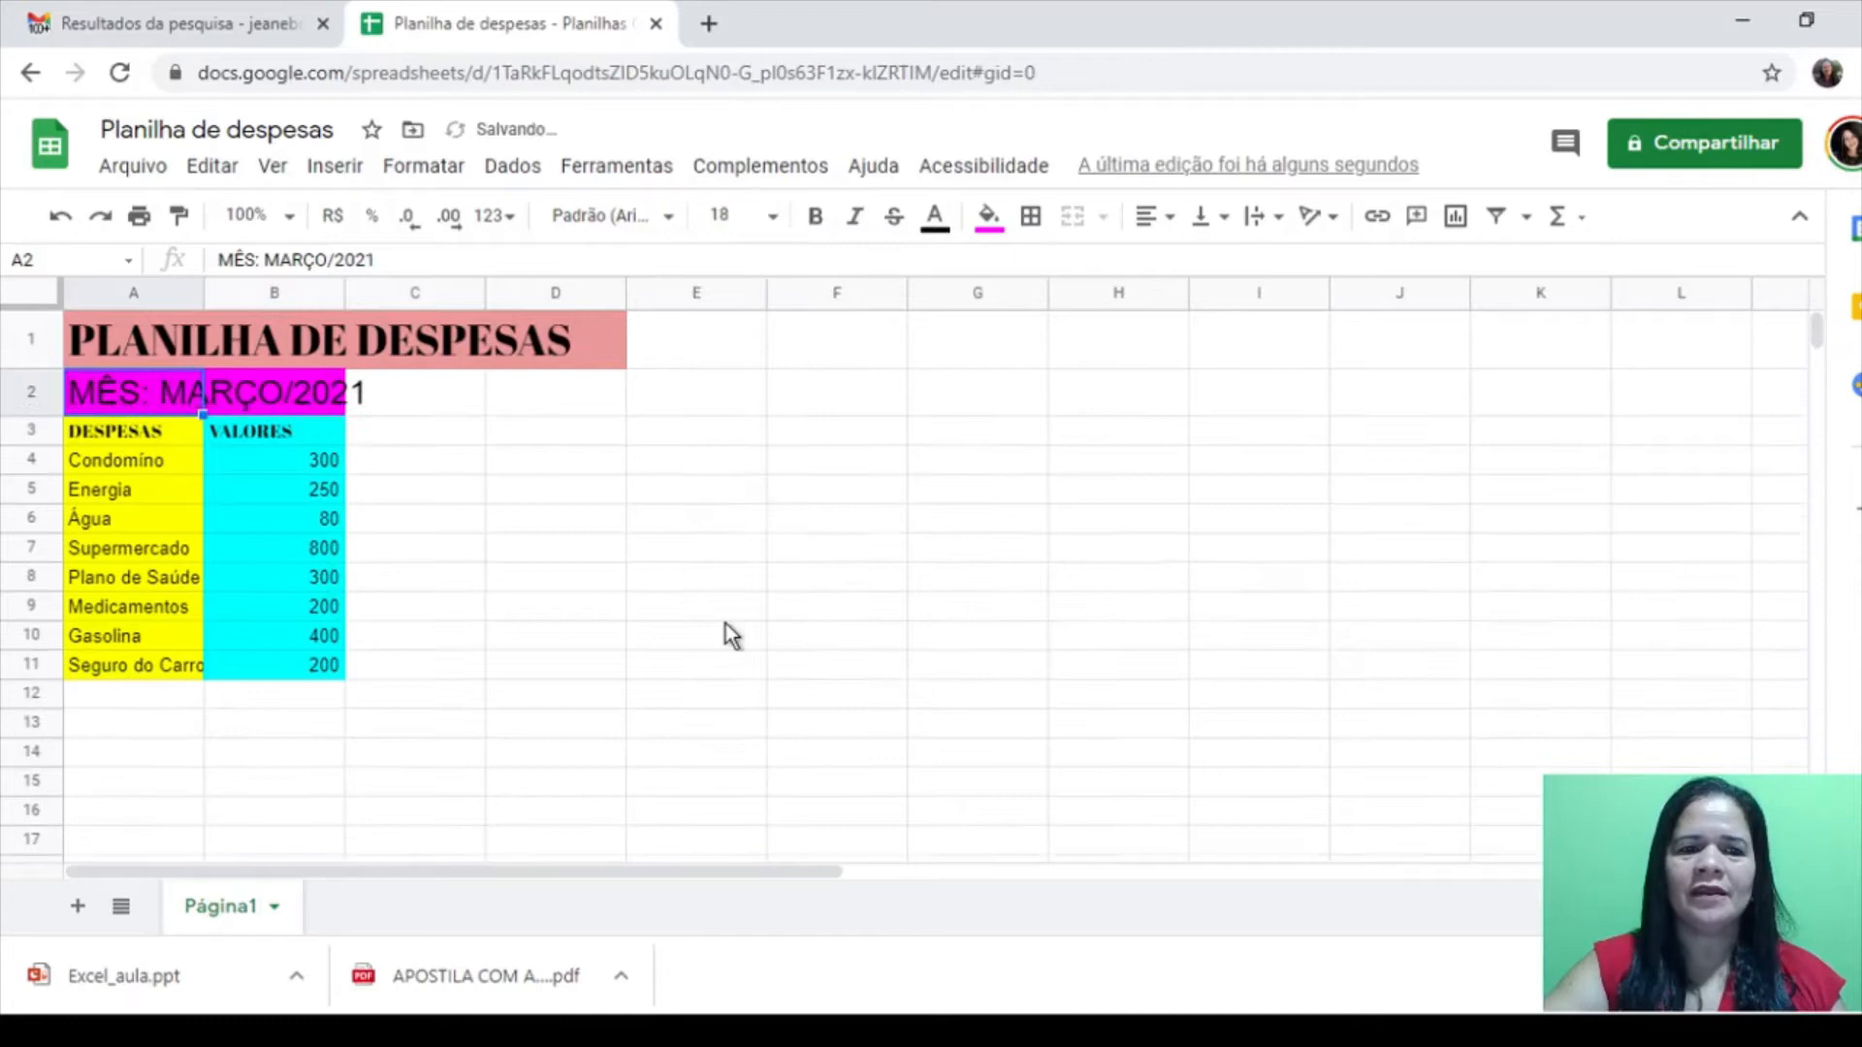
click(455, 748)
Set the font size of the month line in cell A2 to 14
click(123, 392)
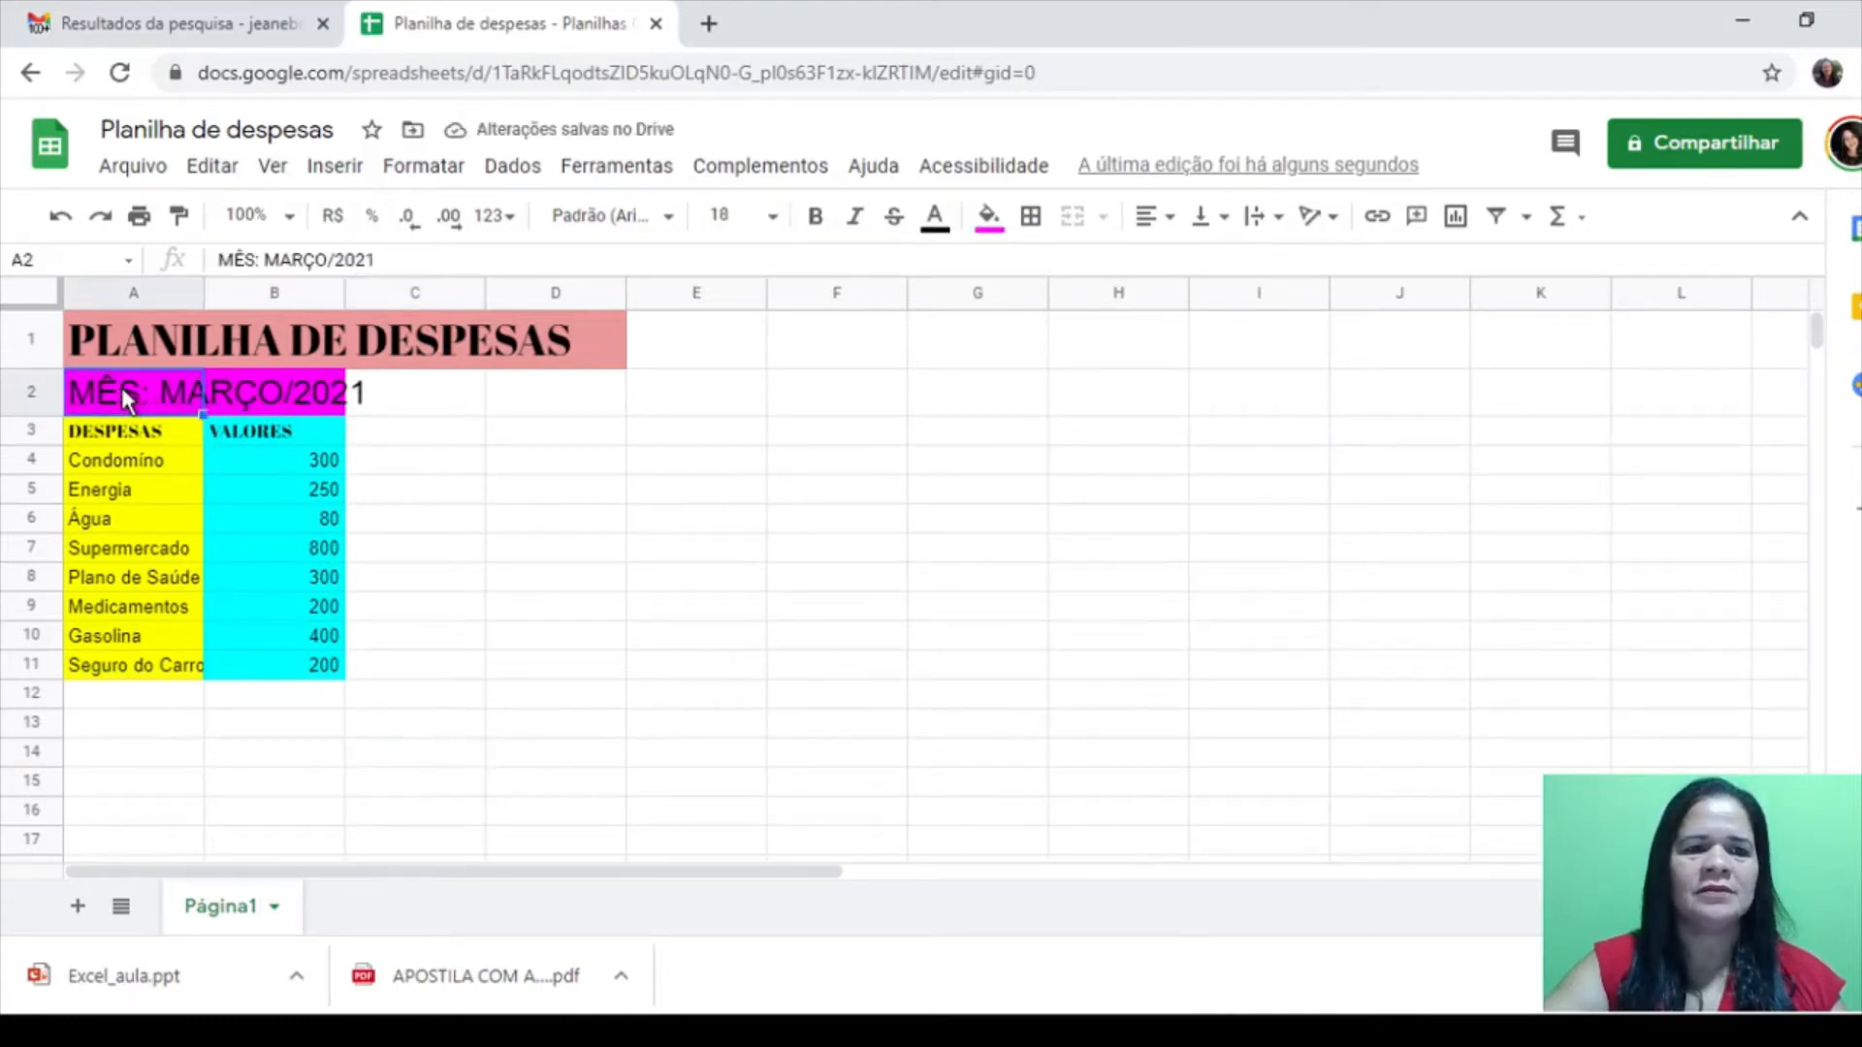
click(771, 219)
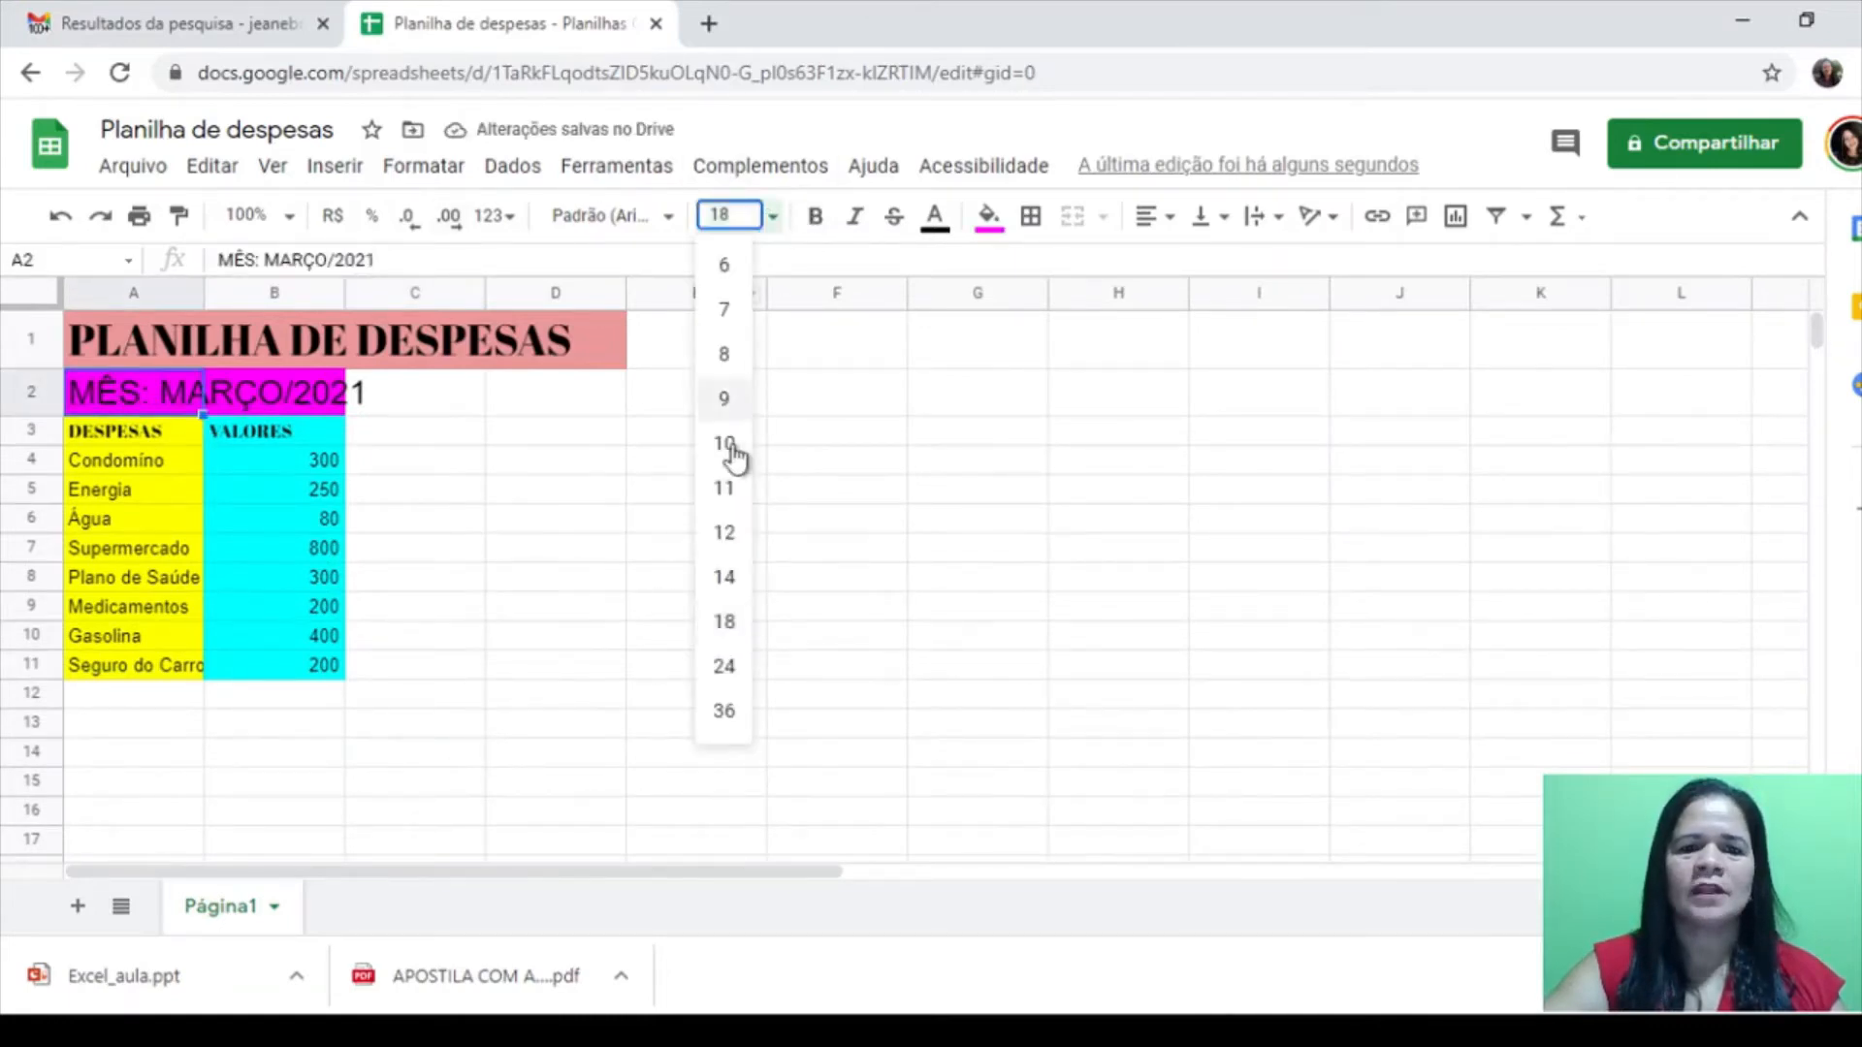
click(724, 577)
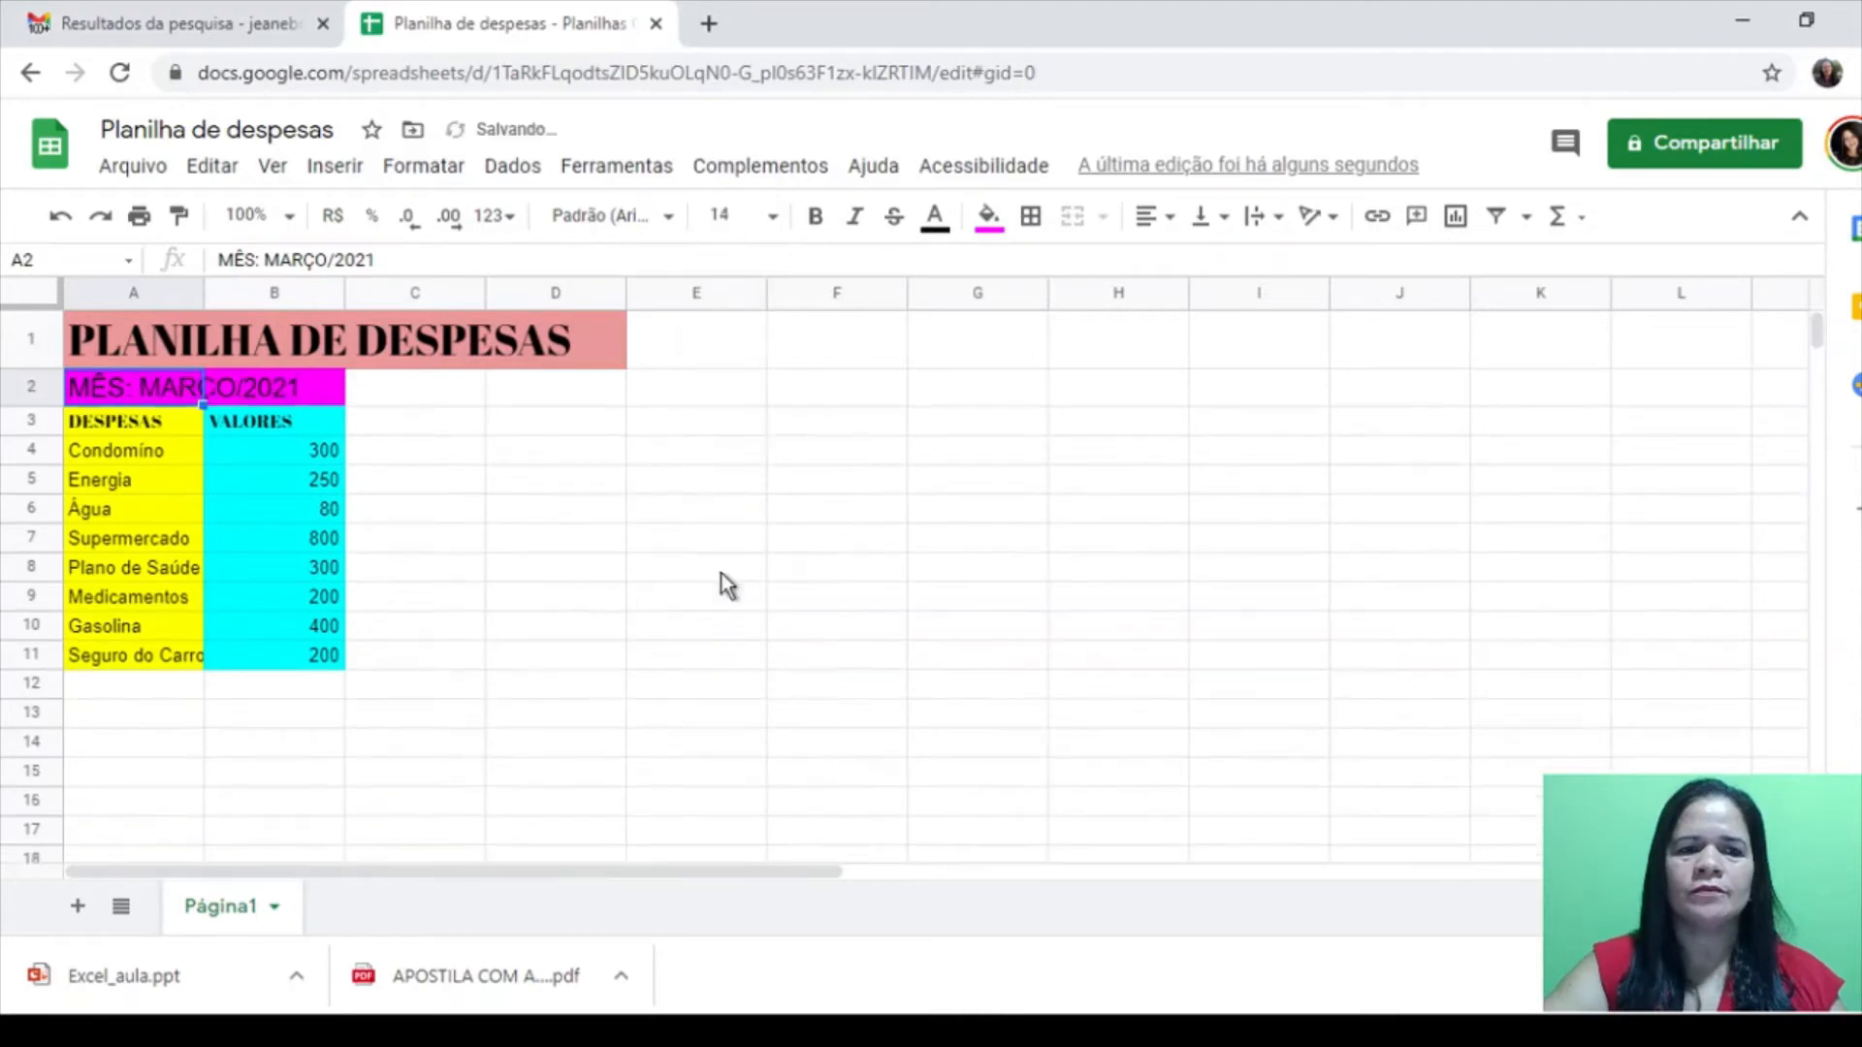
click(307, 741)
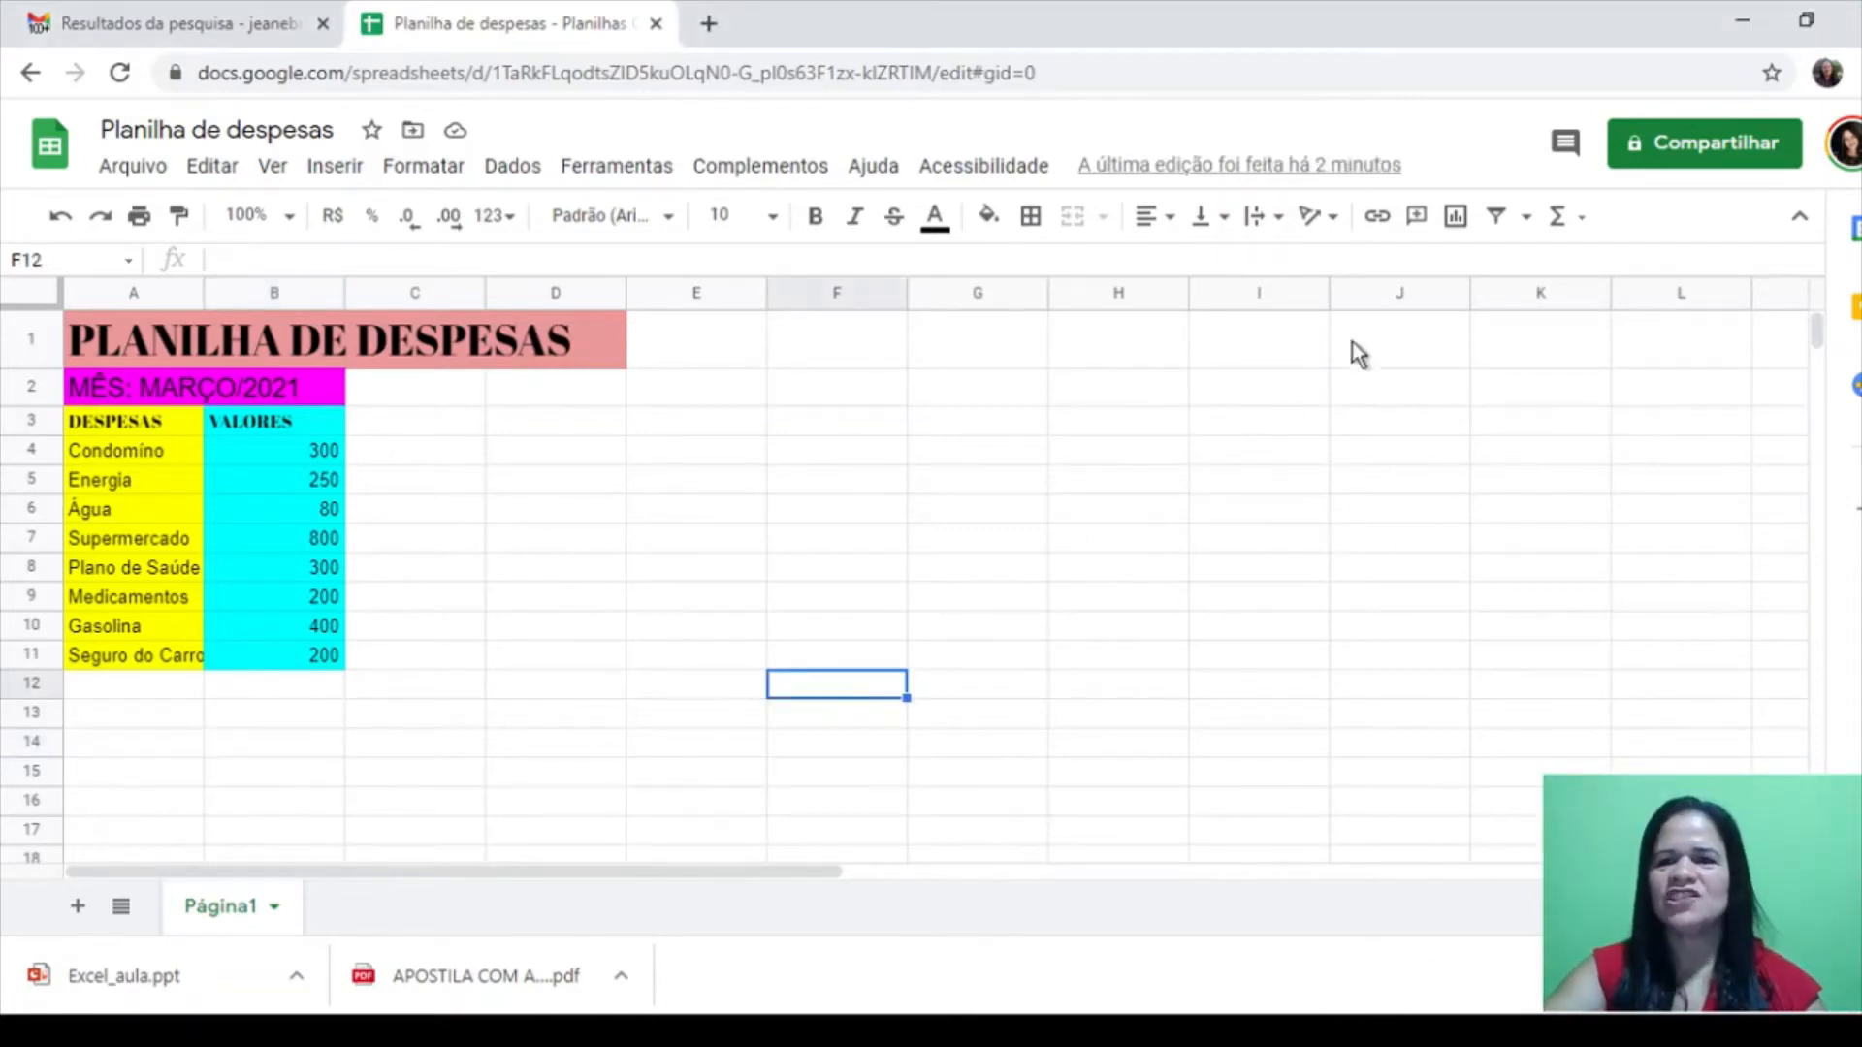
Look through the available functions, such as SUM, AVERAGE, COUNT, MAX and MIN, and close the list
click(1583, 229)
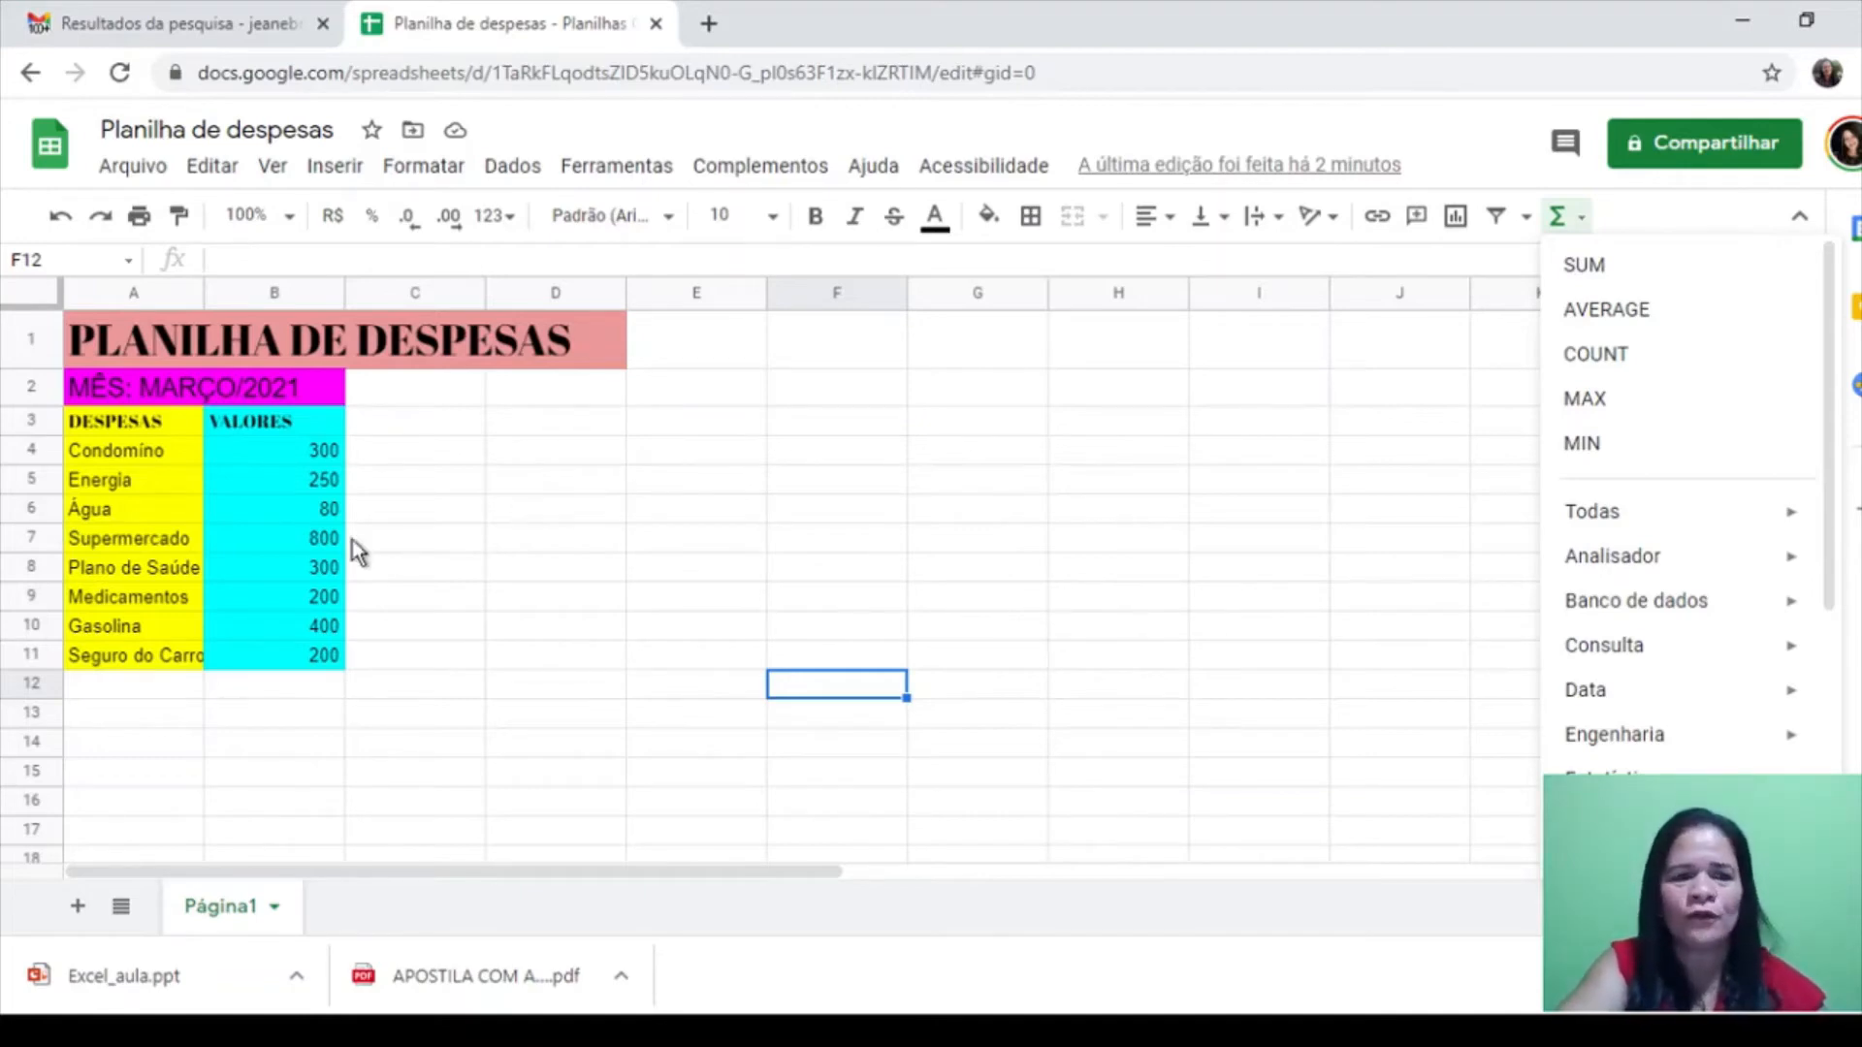
click(279, 452)
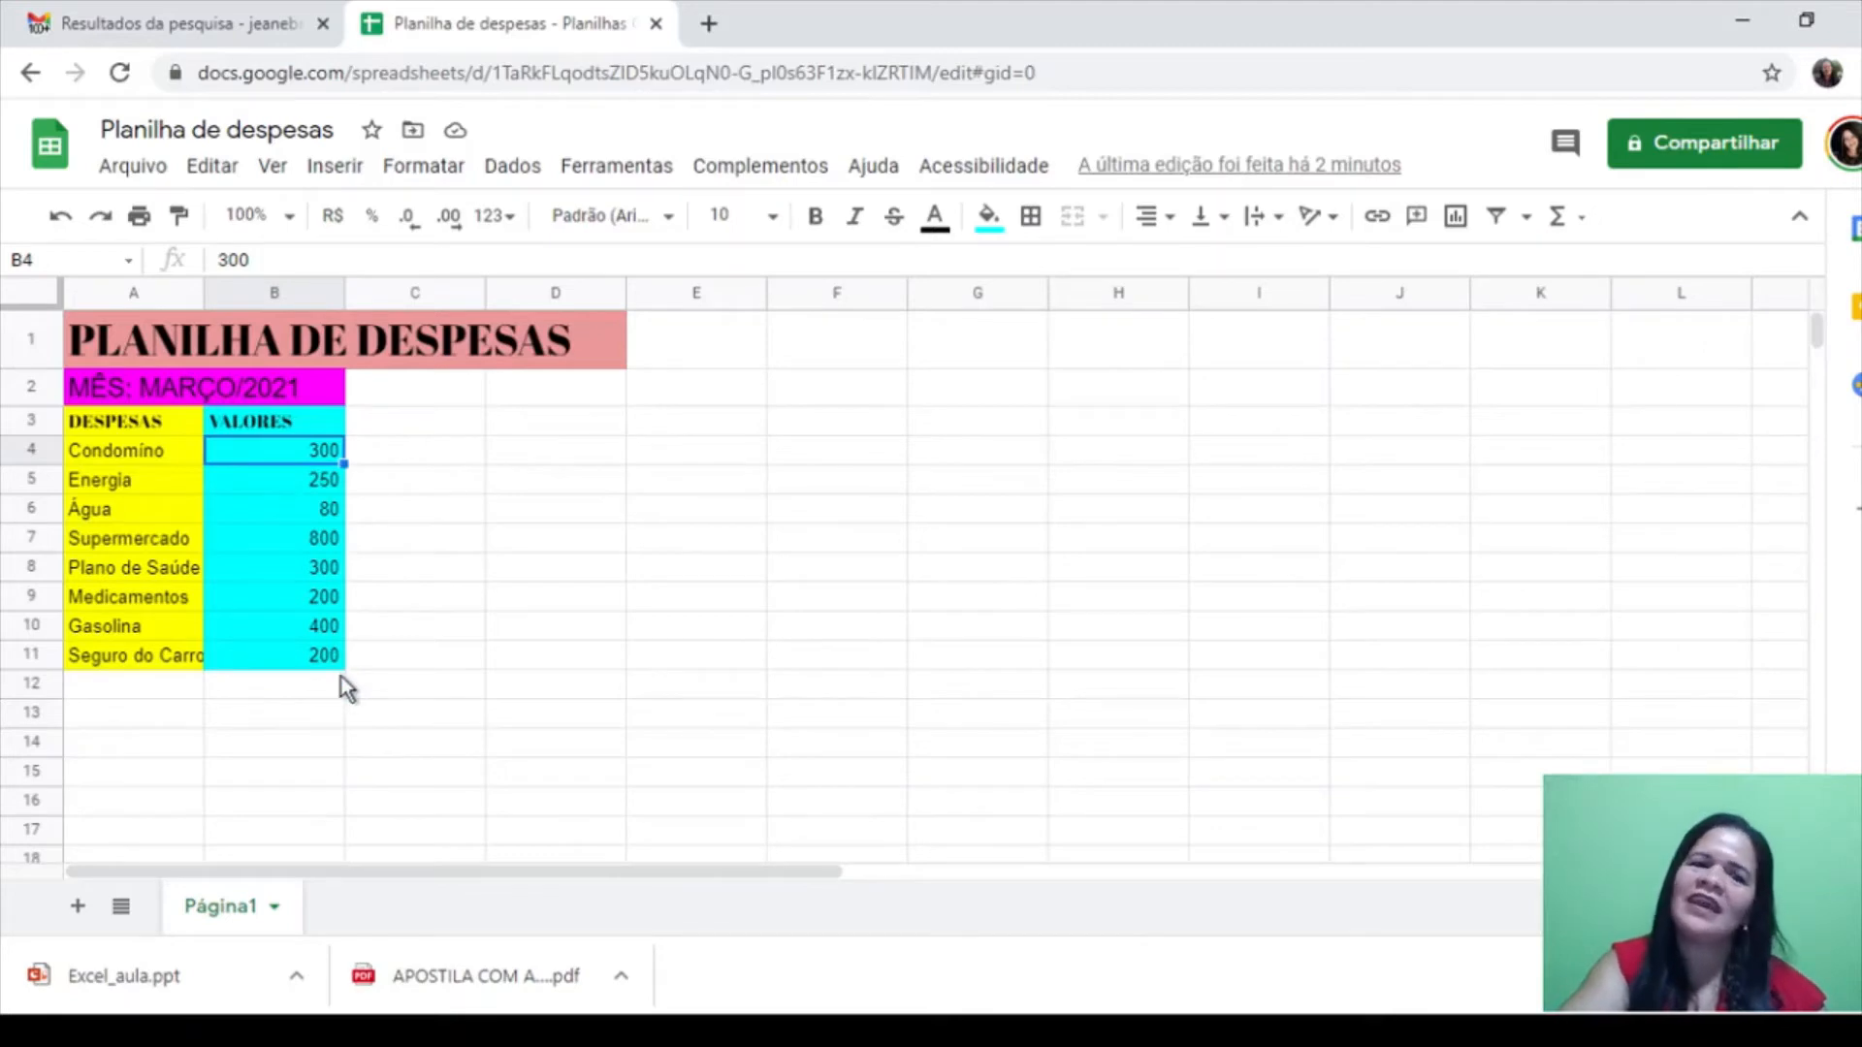
click(294, 722)
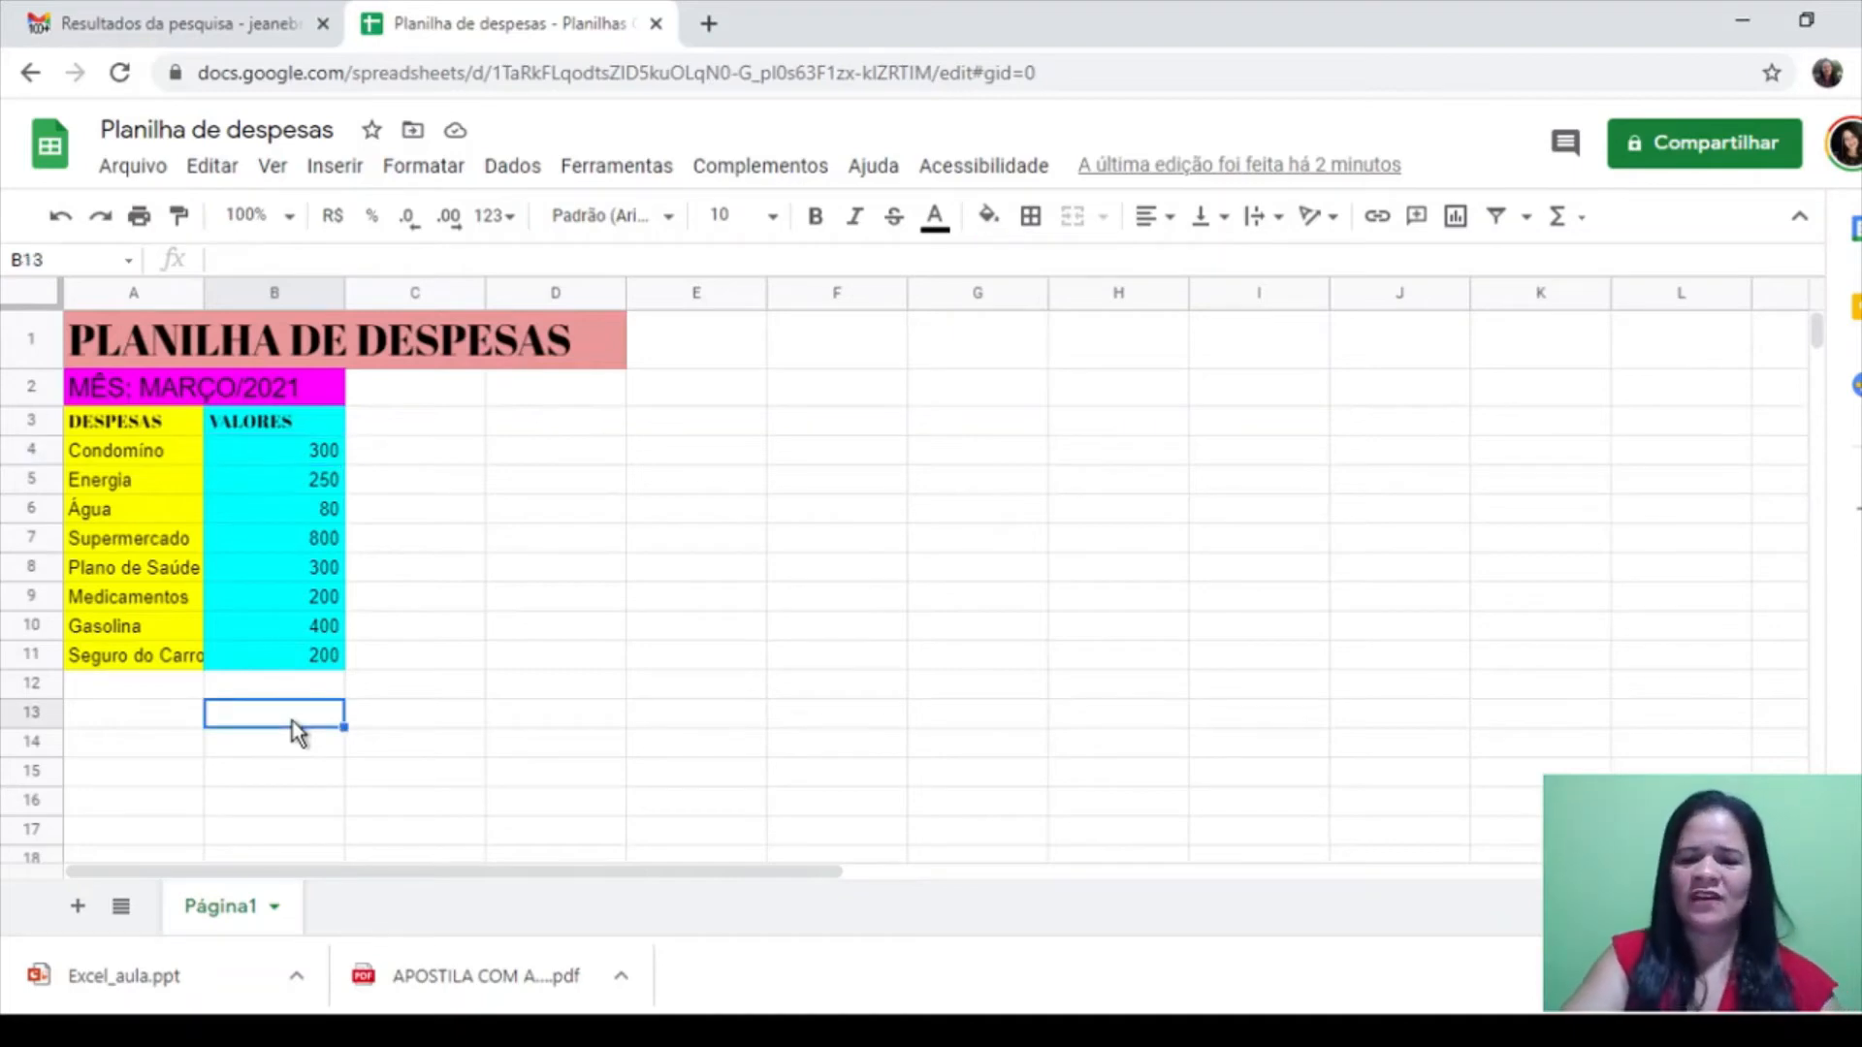
Start a SUM formula in cell B13 below the expense values and dismiss the function help
text(=)
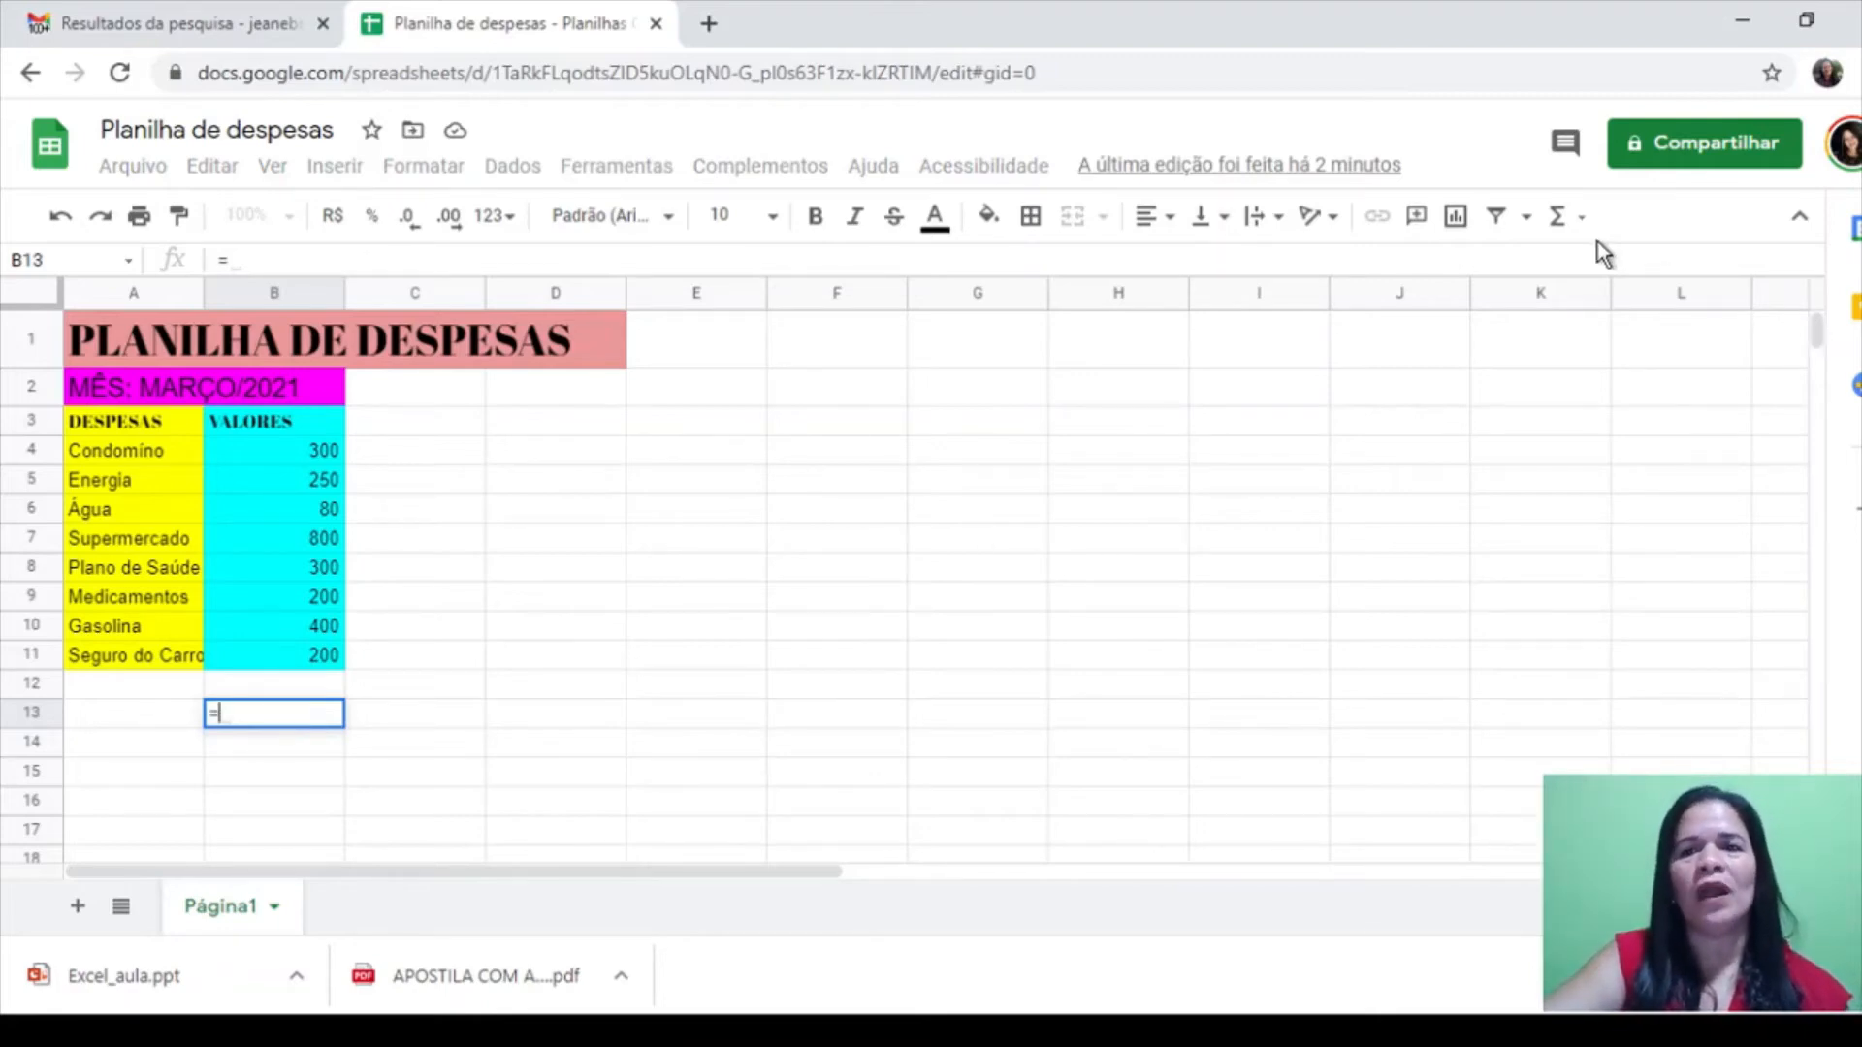
click(1583, 217)
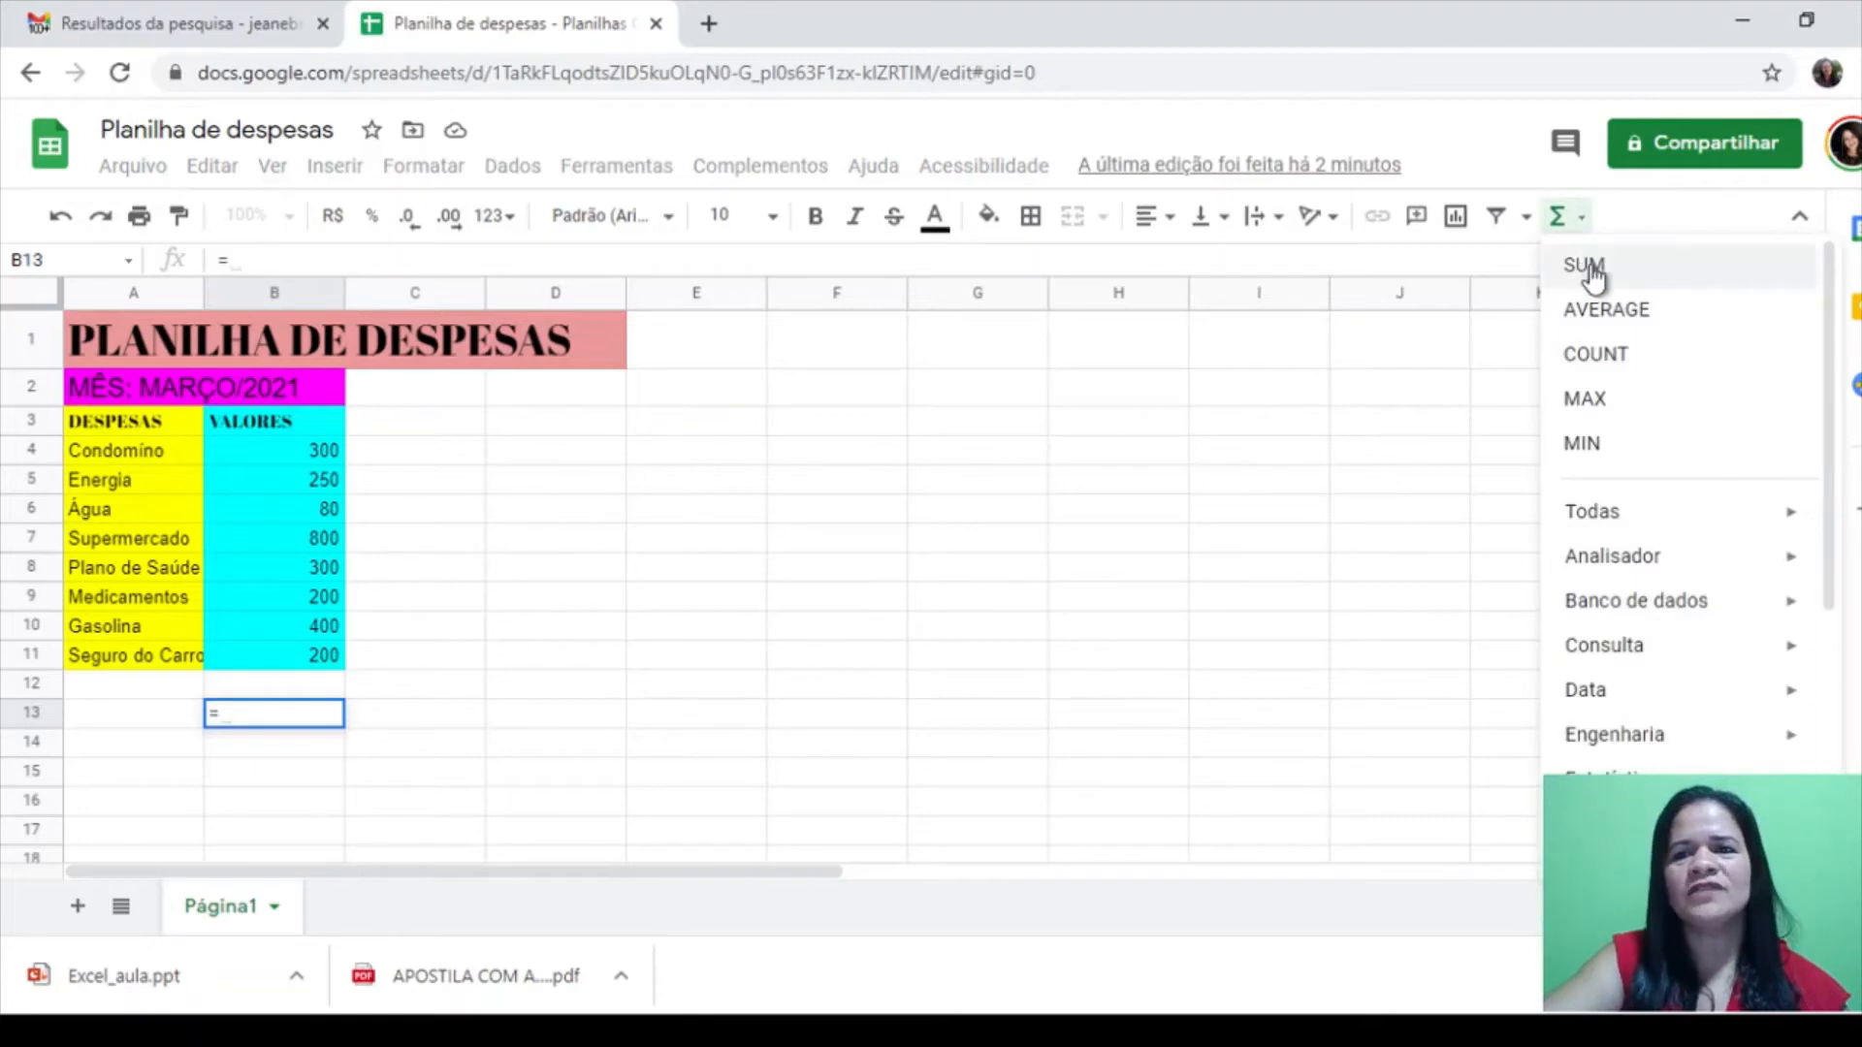
click(1590, 267)
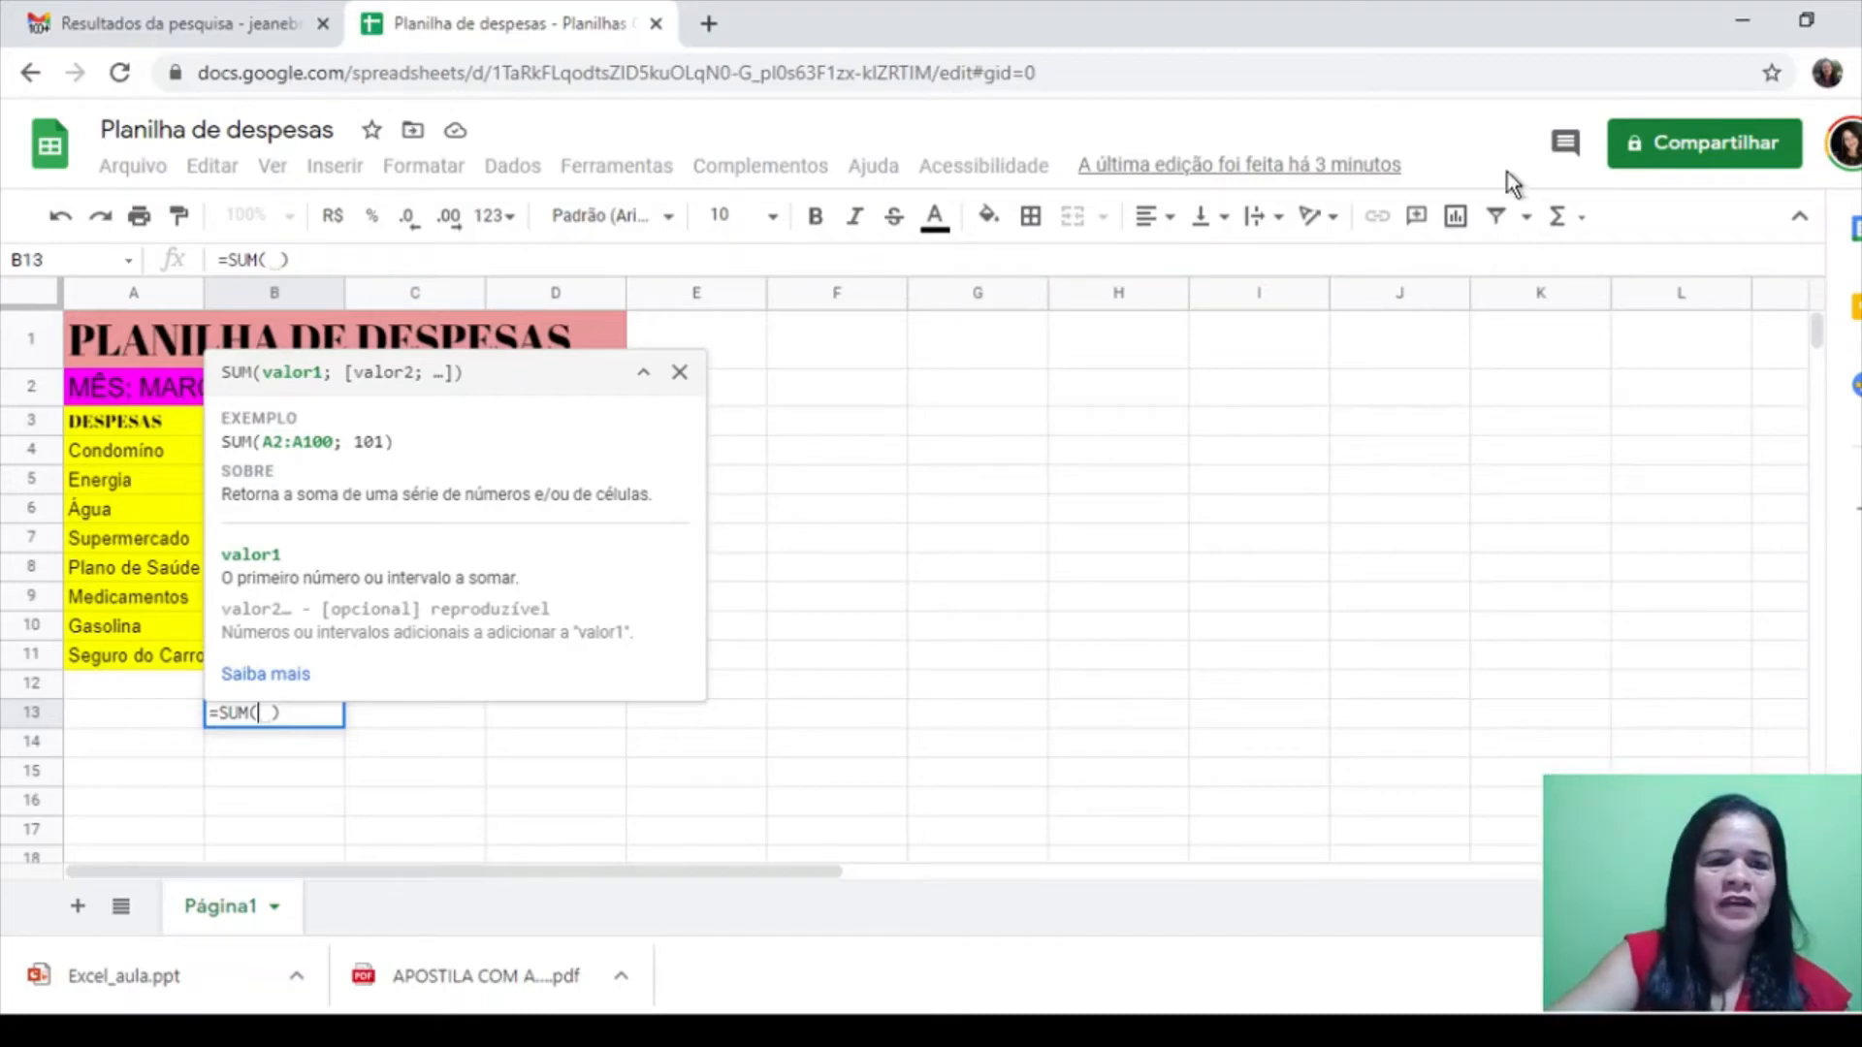
click(682, 373)
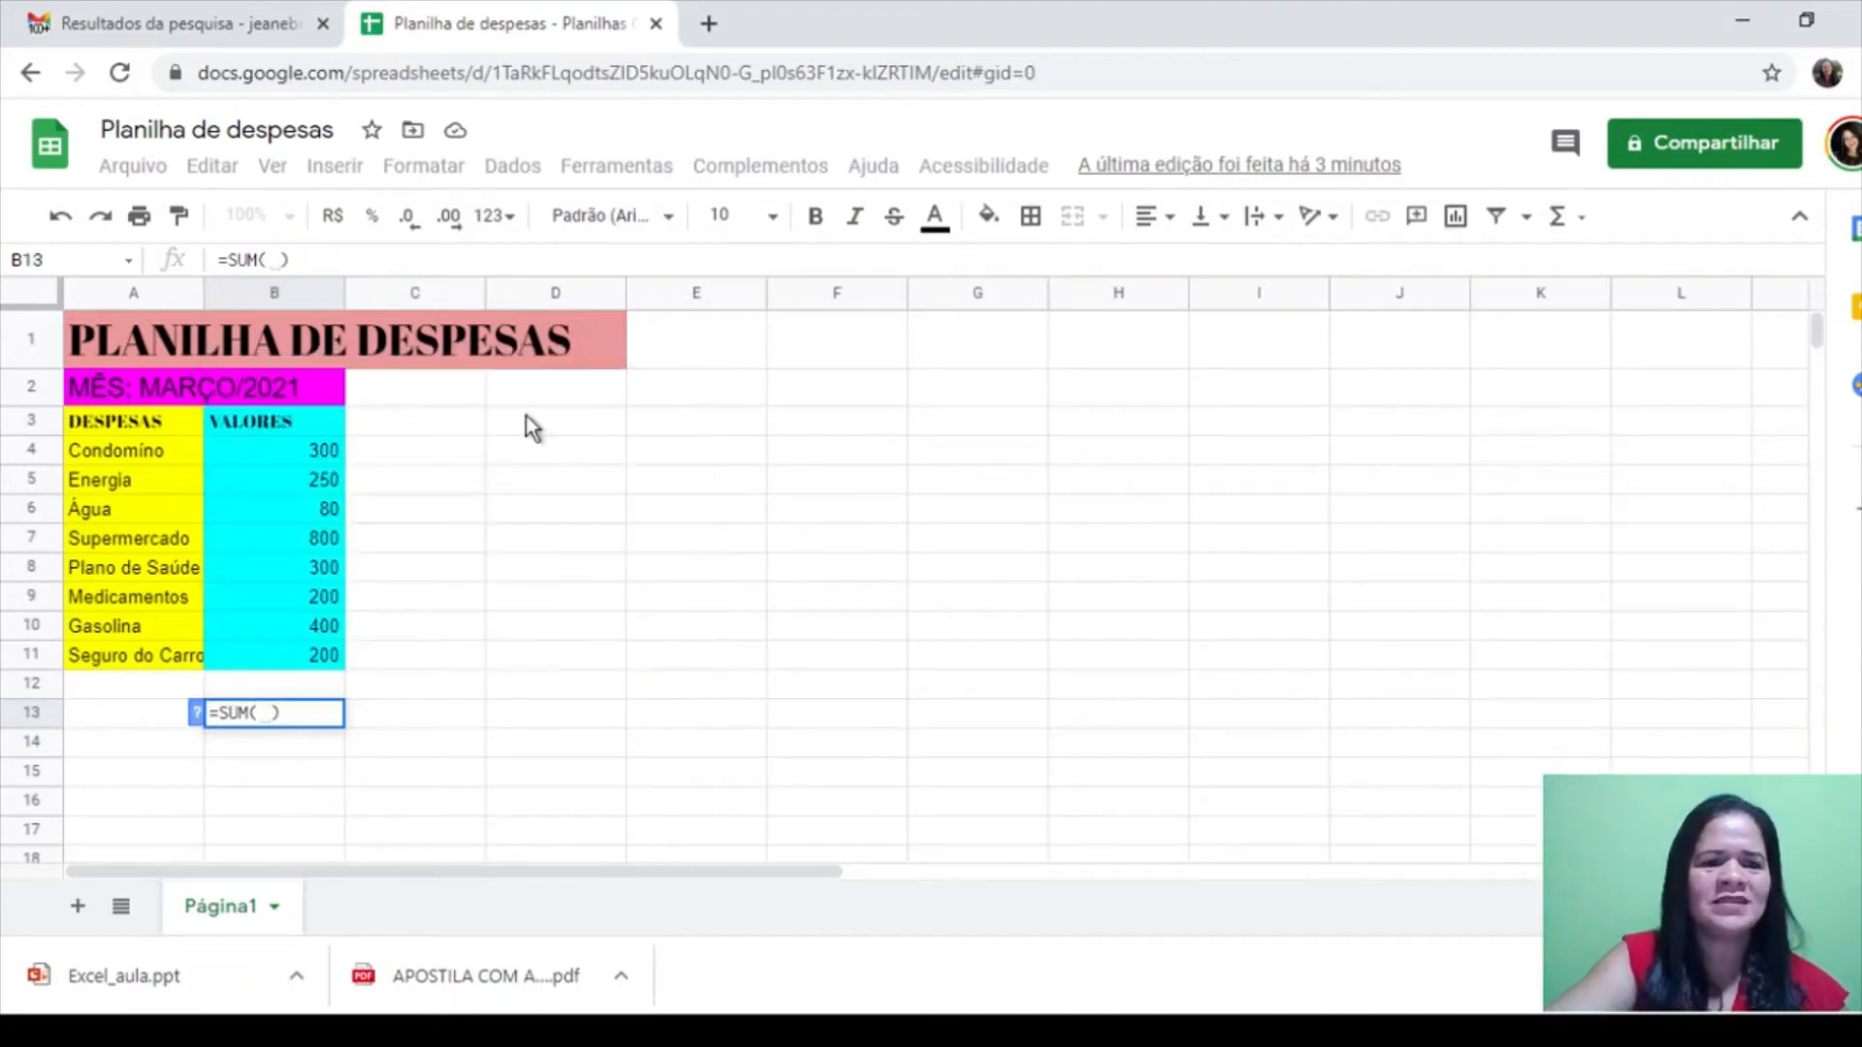
click(316, 450)
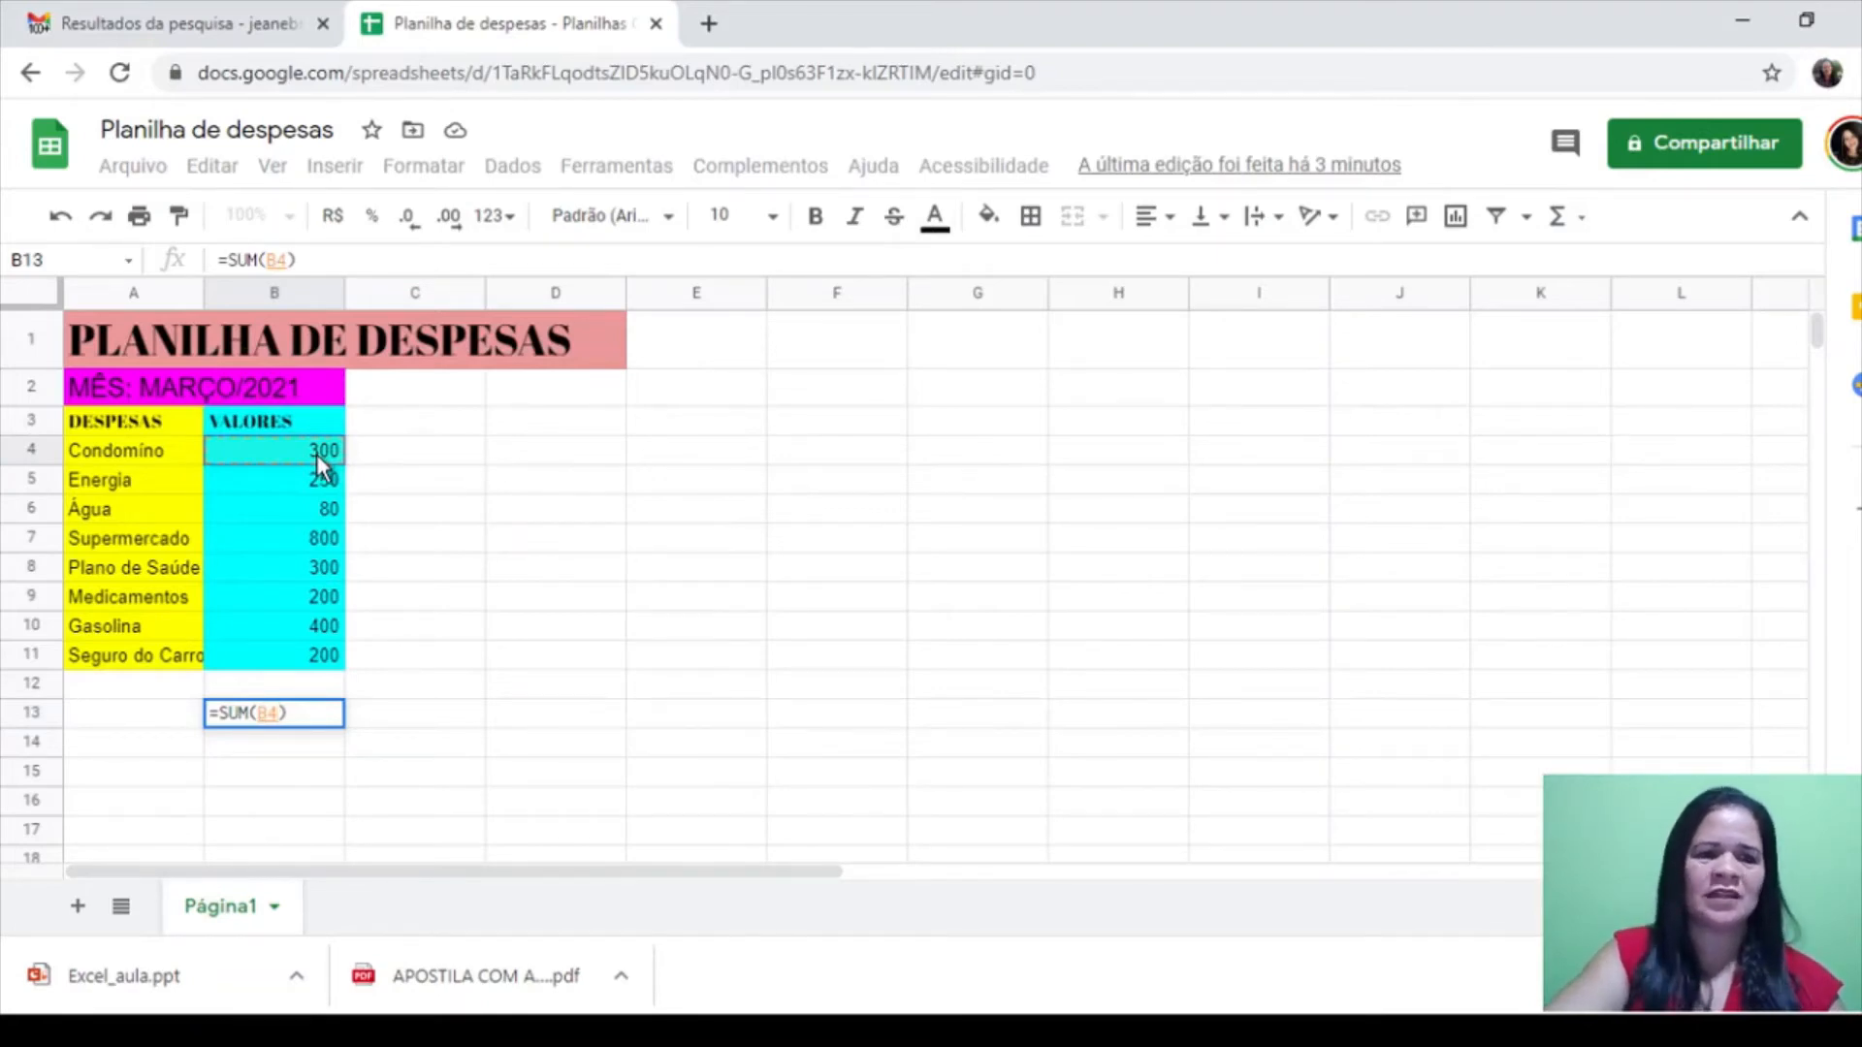
shift+click(321, 664)
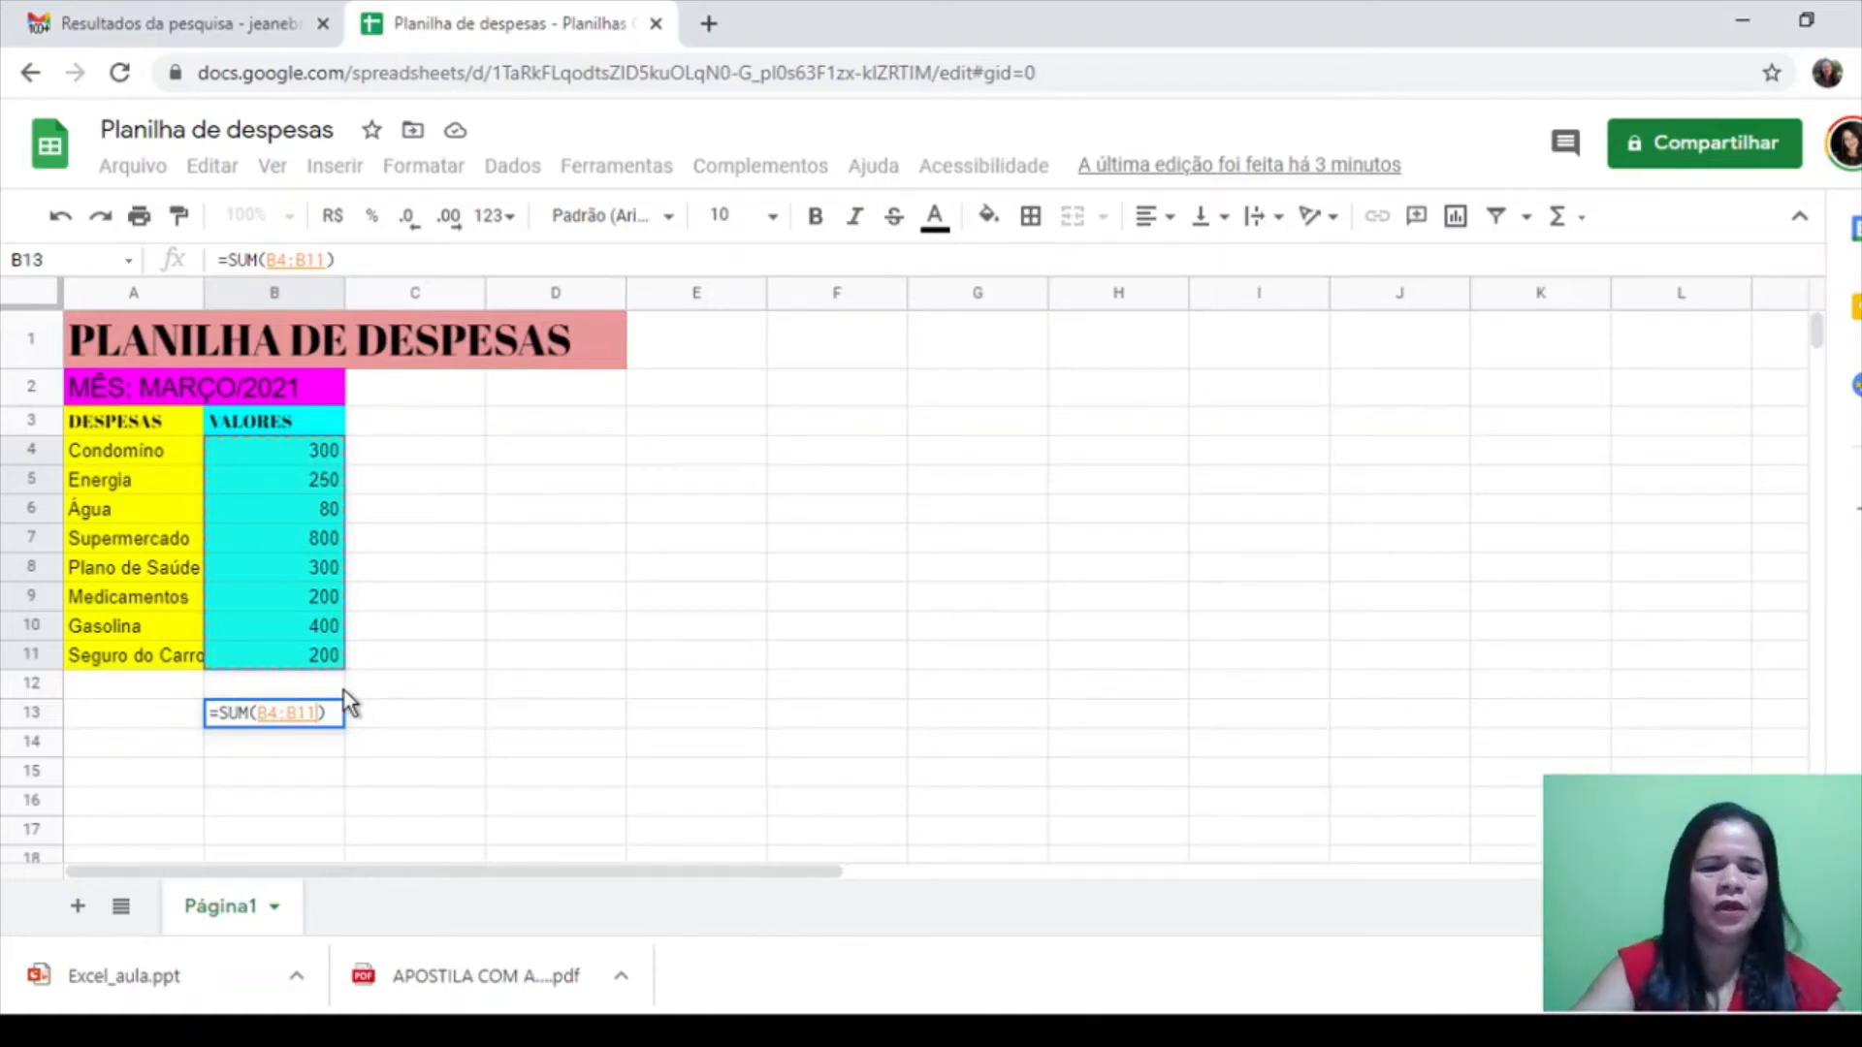
click(416, 713)
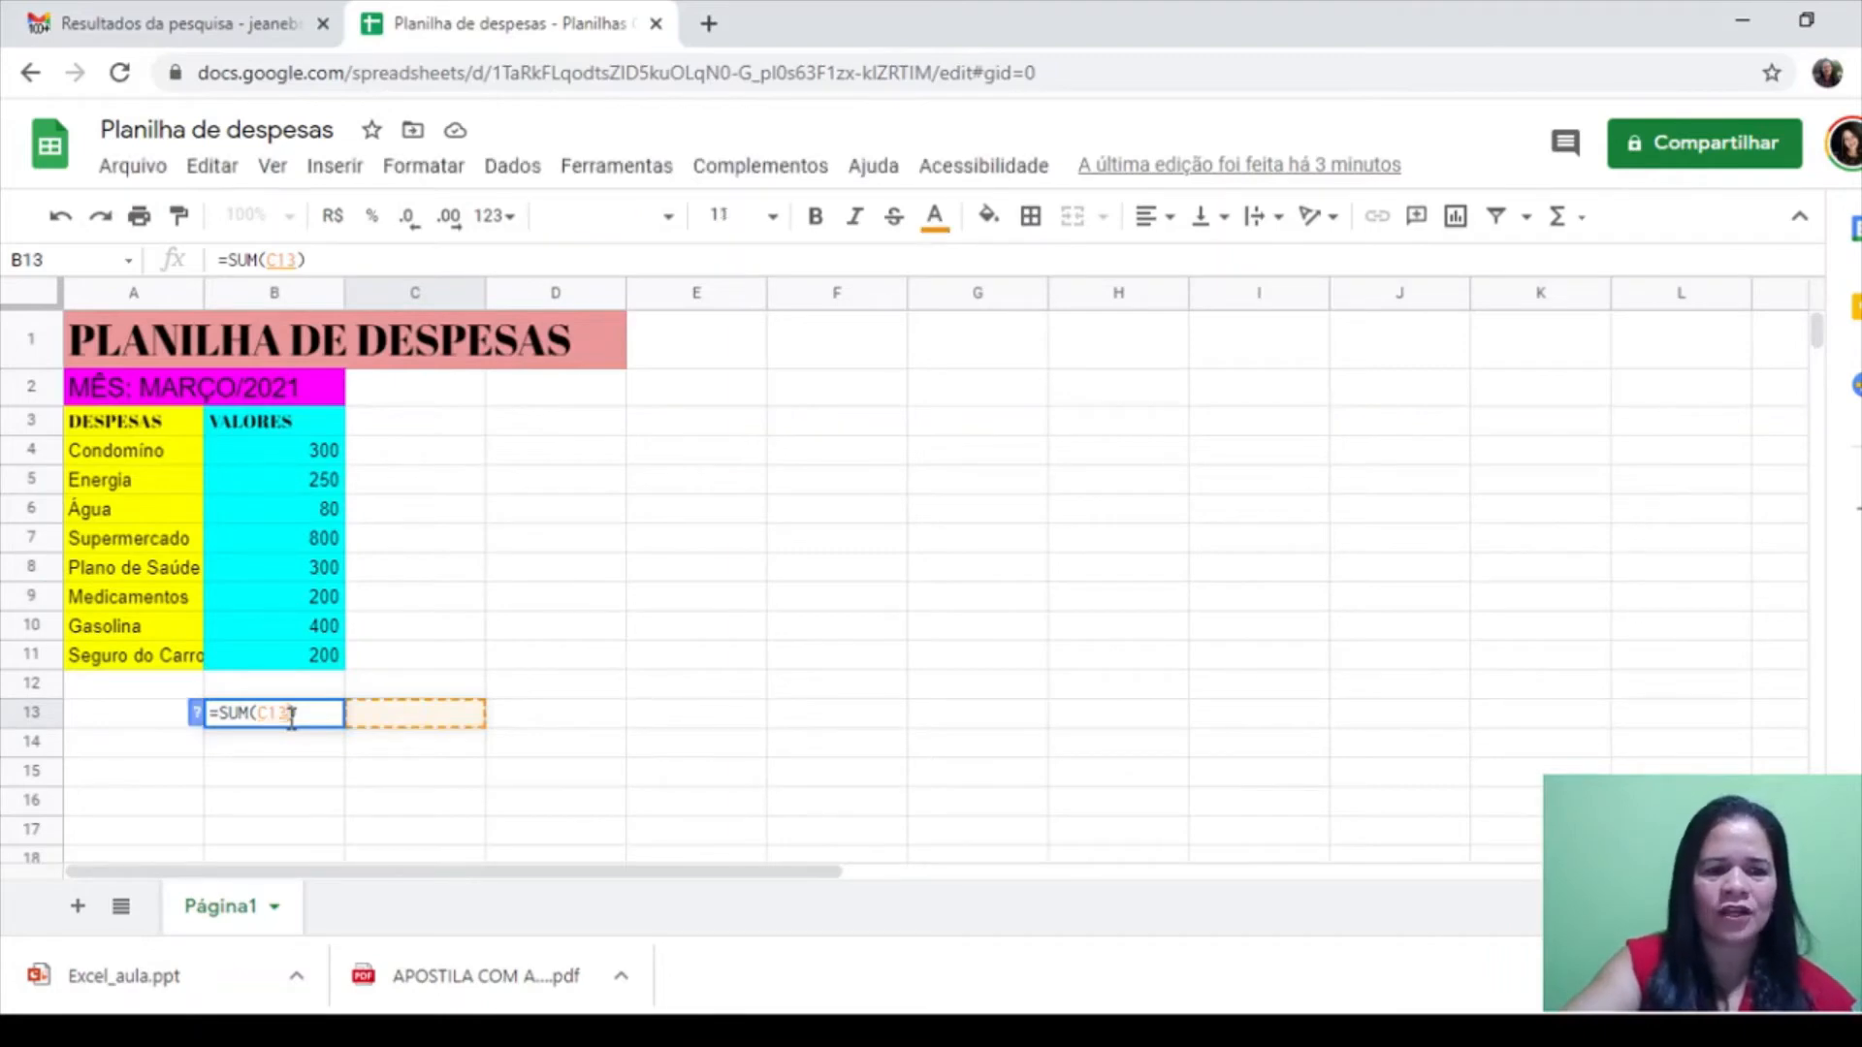
key(BackSpace)
key(BackSpace)
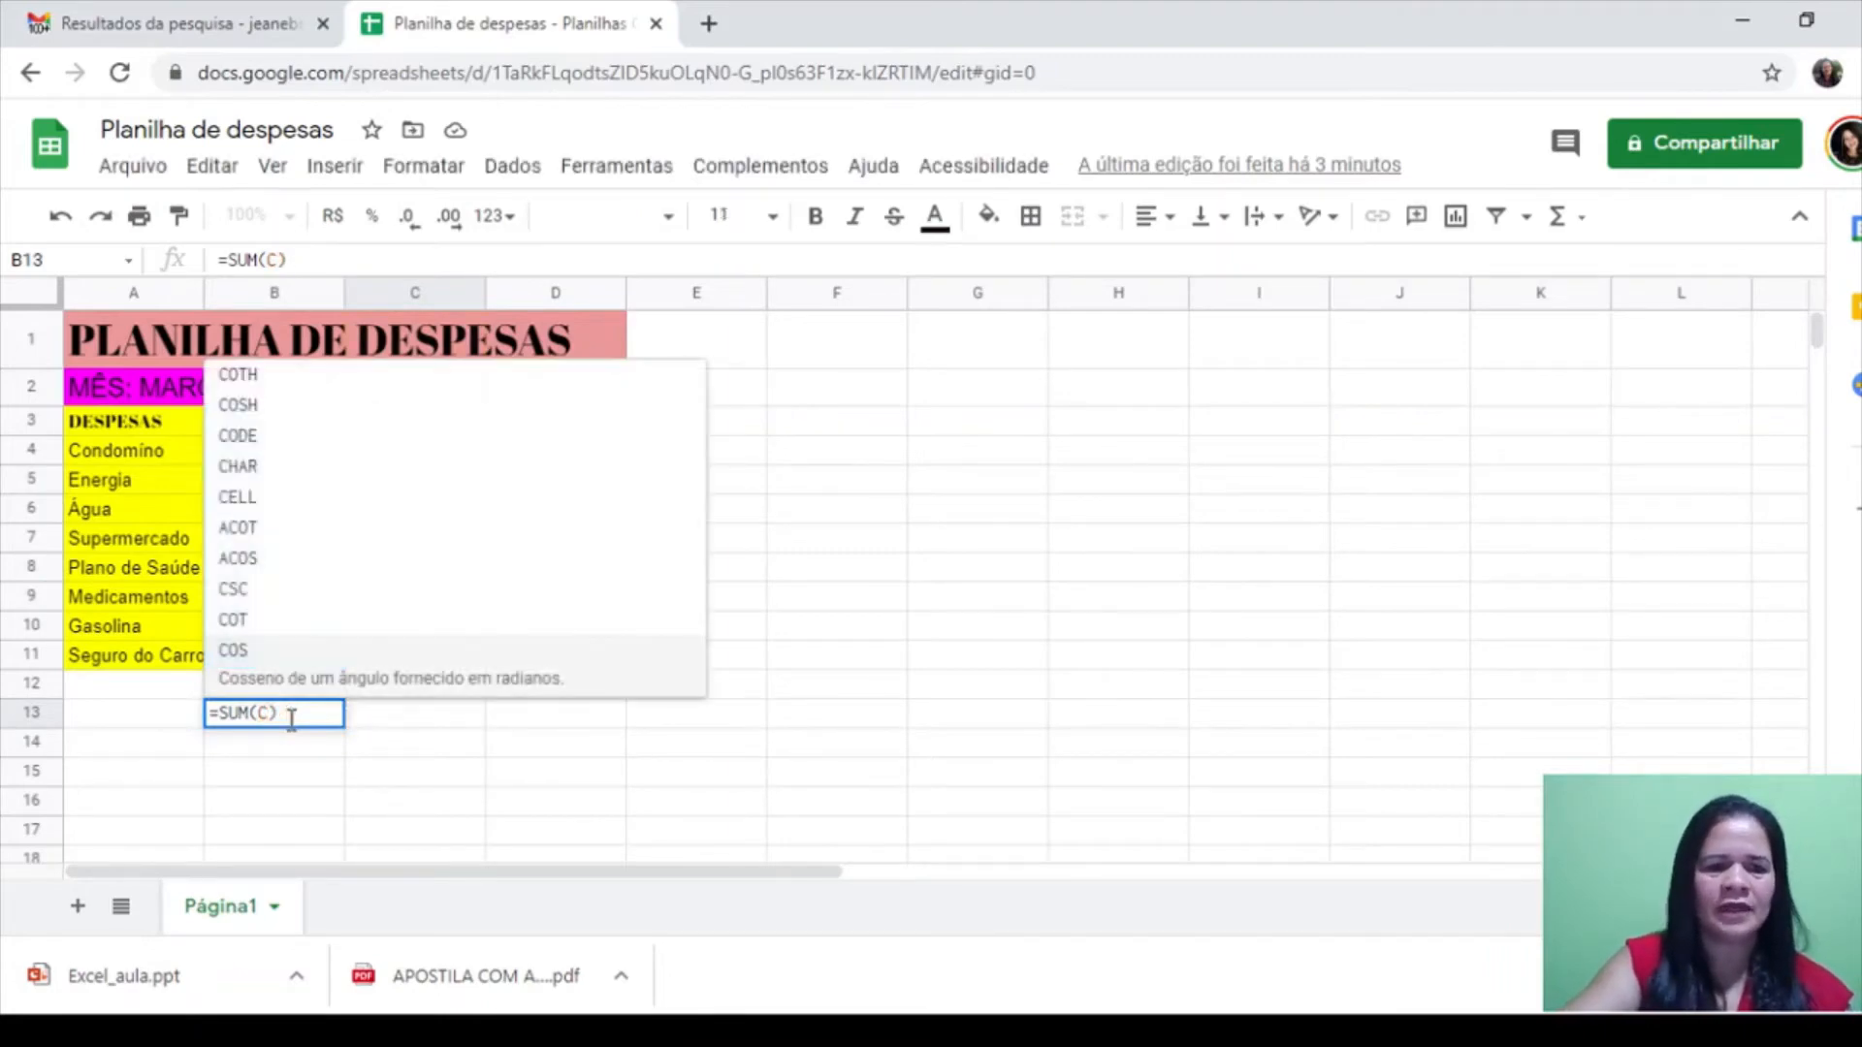
key(BackSpace)
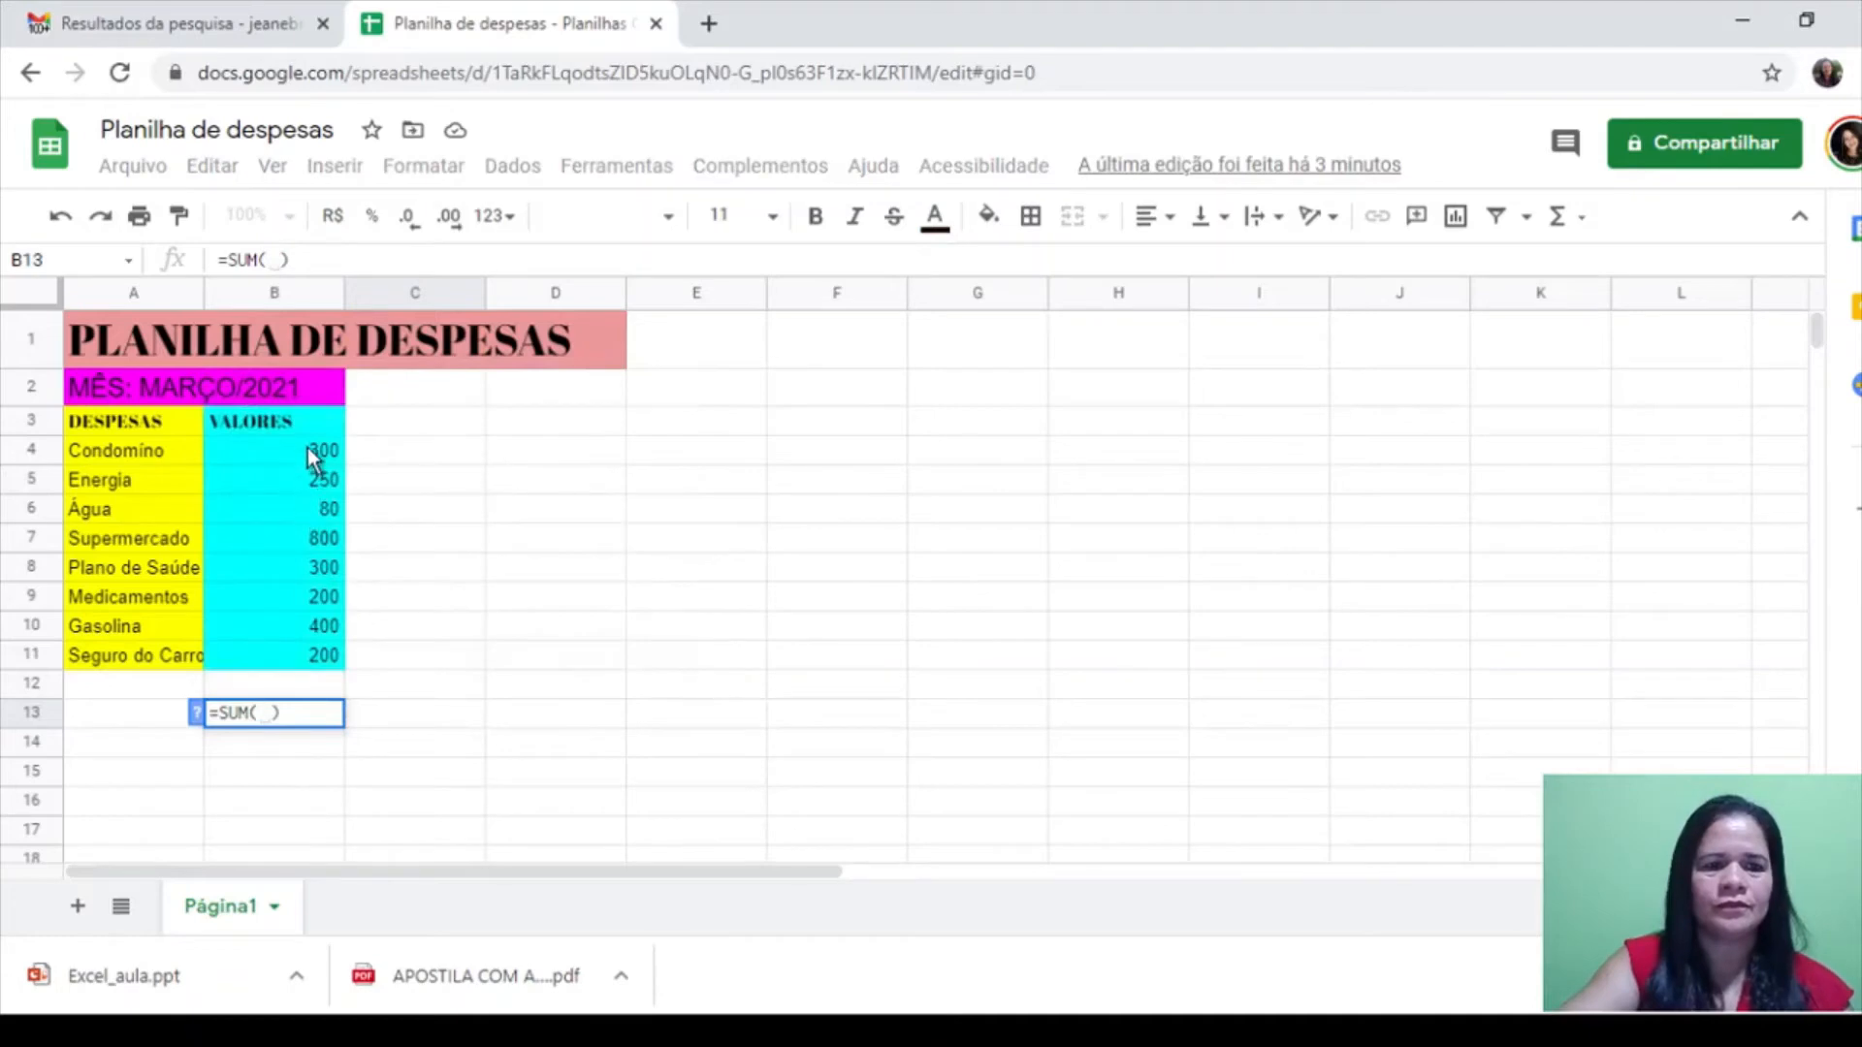
Use the range B4:B11 as the argument of the SUM formula in B13 and confirm it
click(306, 450)
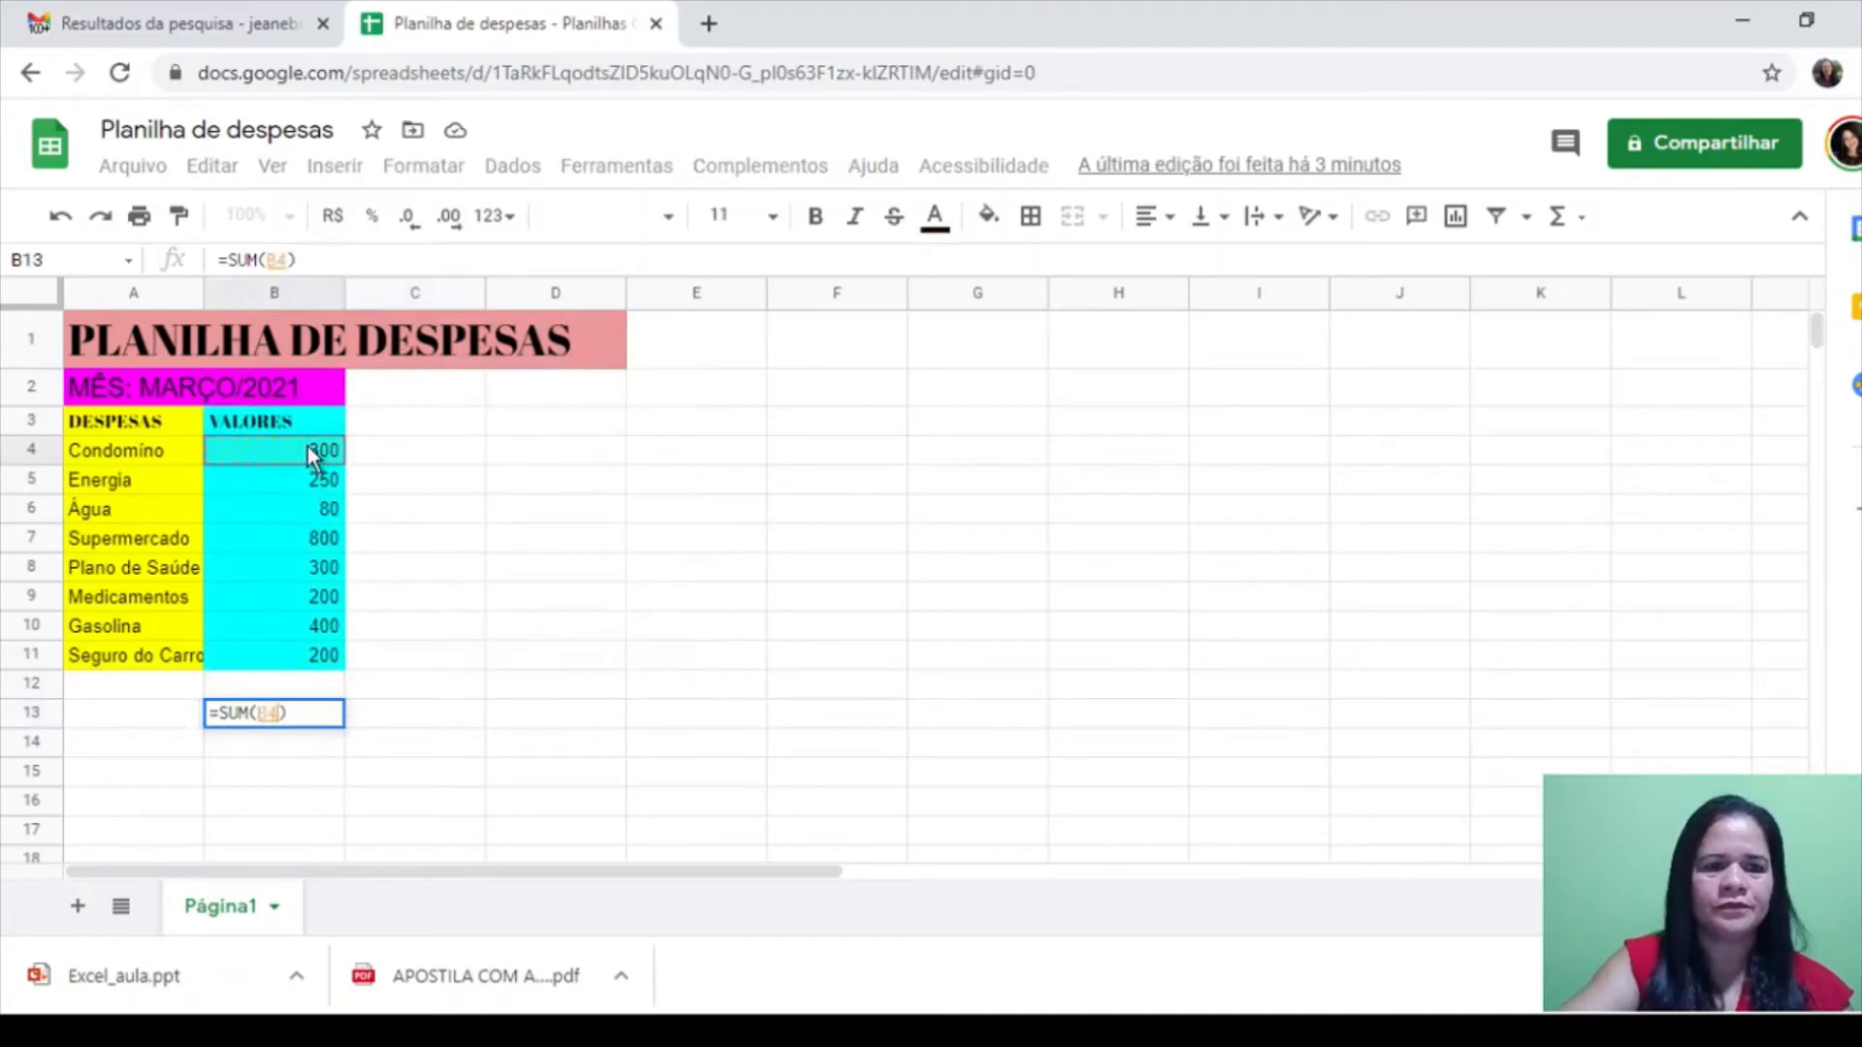
shift+click(324, 660)
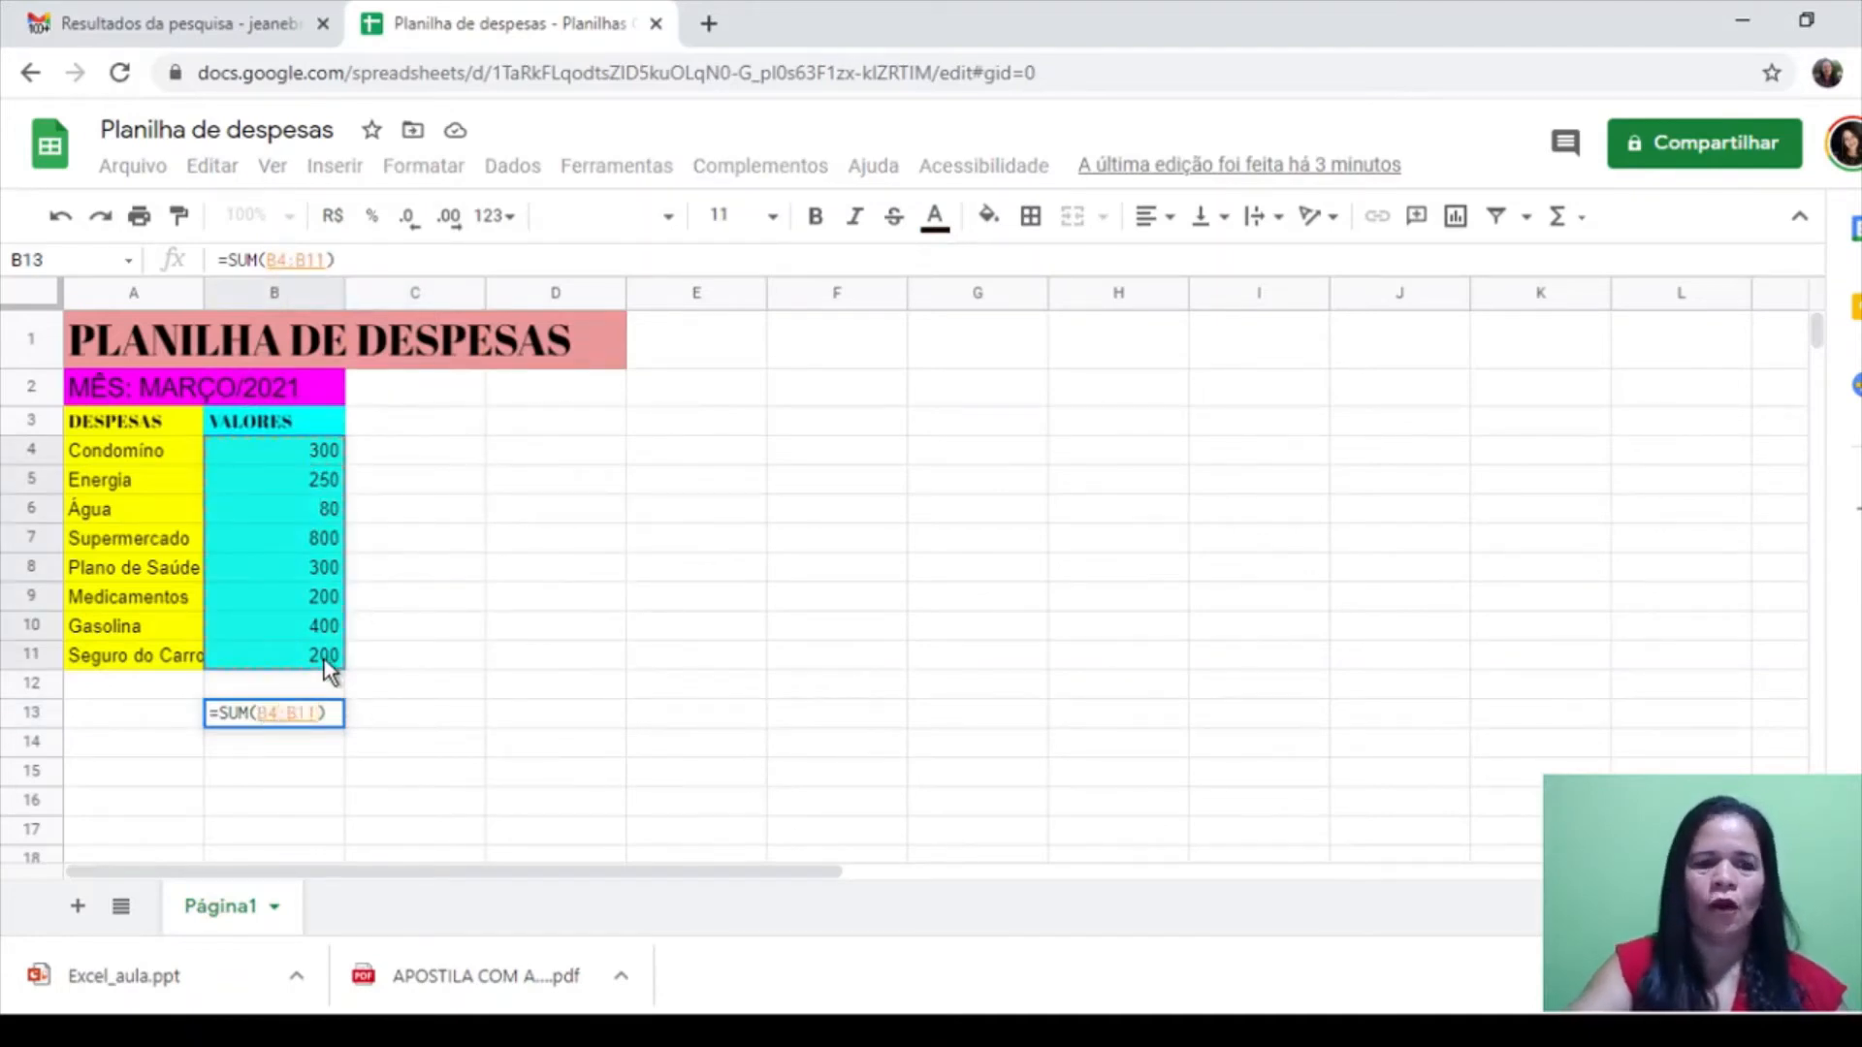
key(Return)
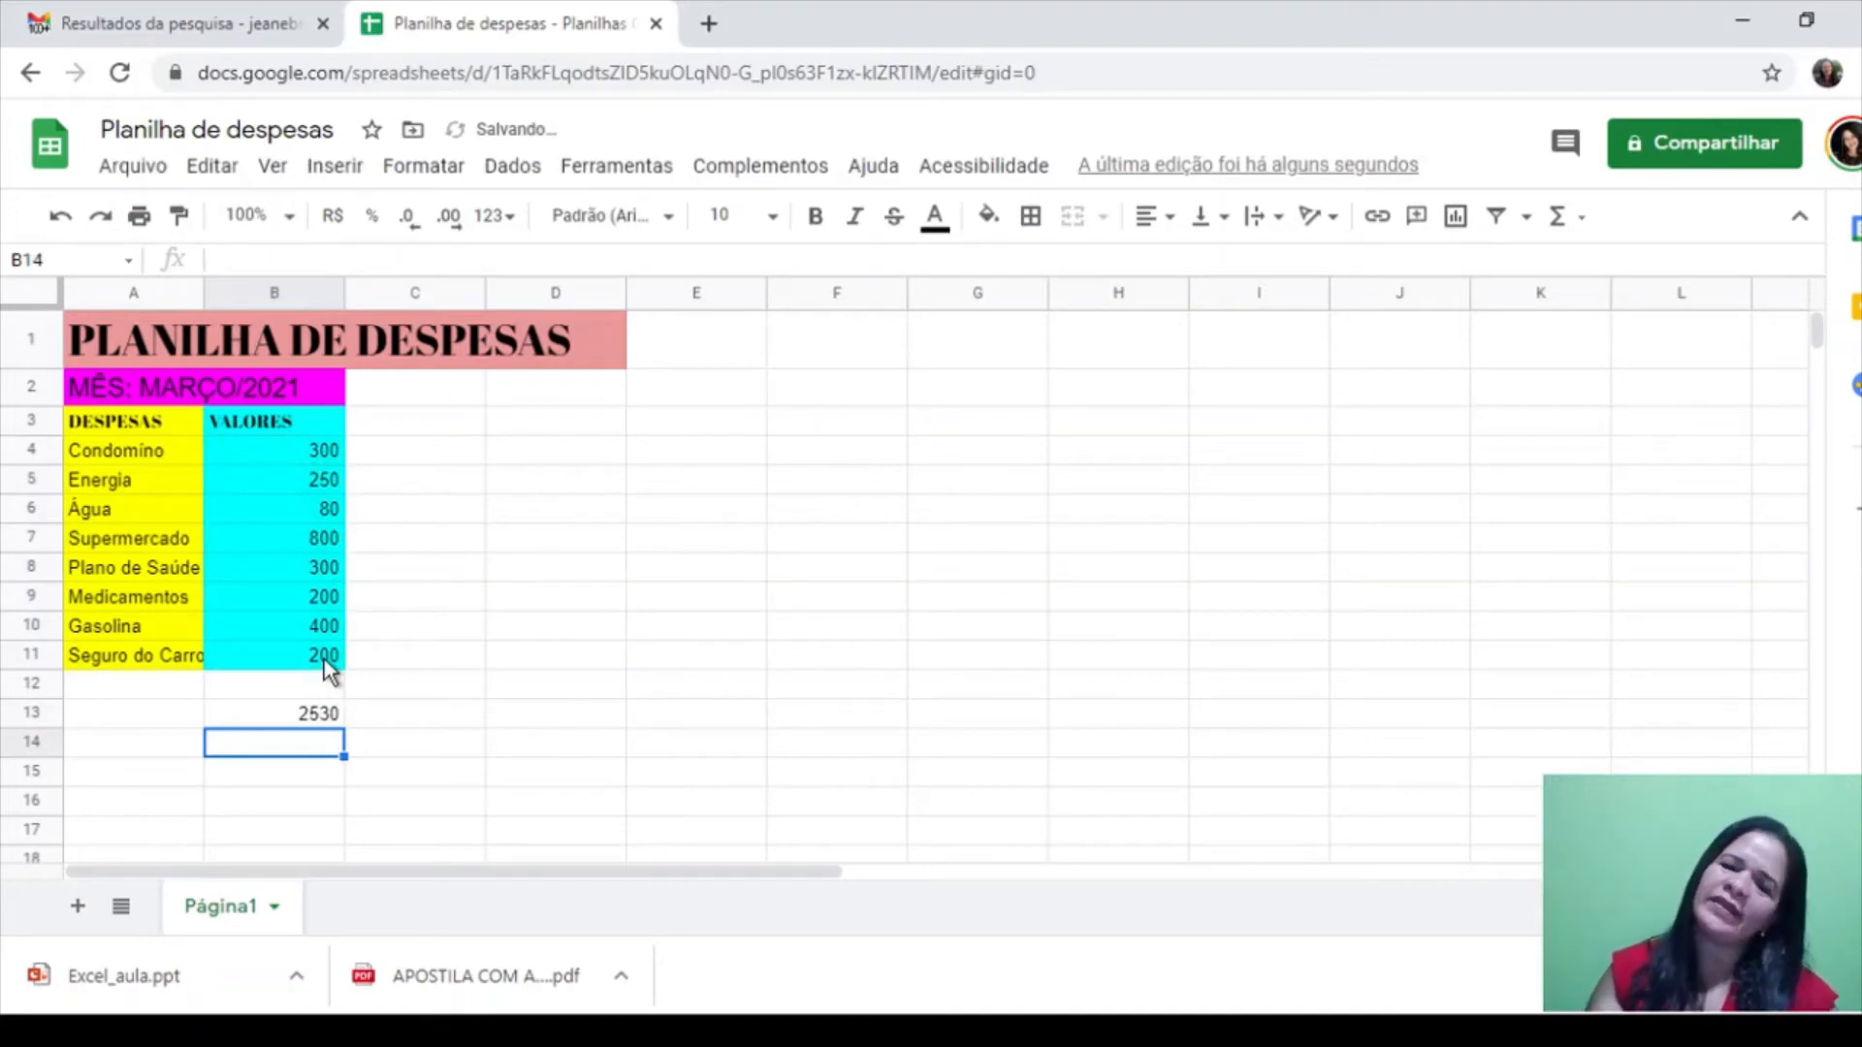
Enter the label "VALOR TOTAL:" in A13 and check the formula behind the total in B13
click(299, 718)
click(138, 719)
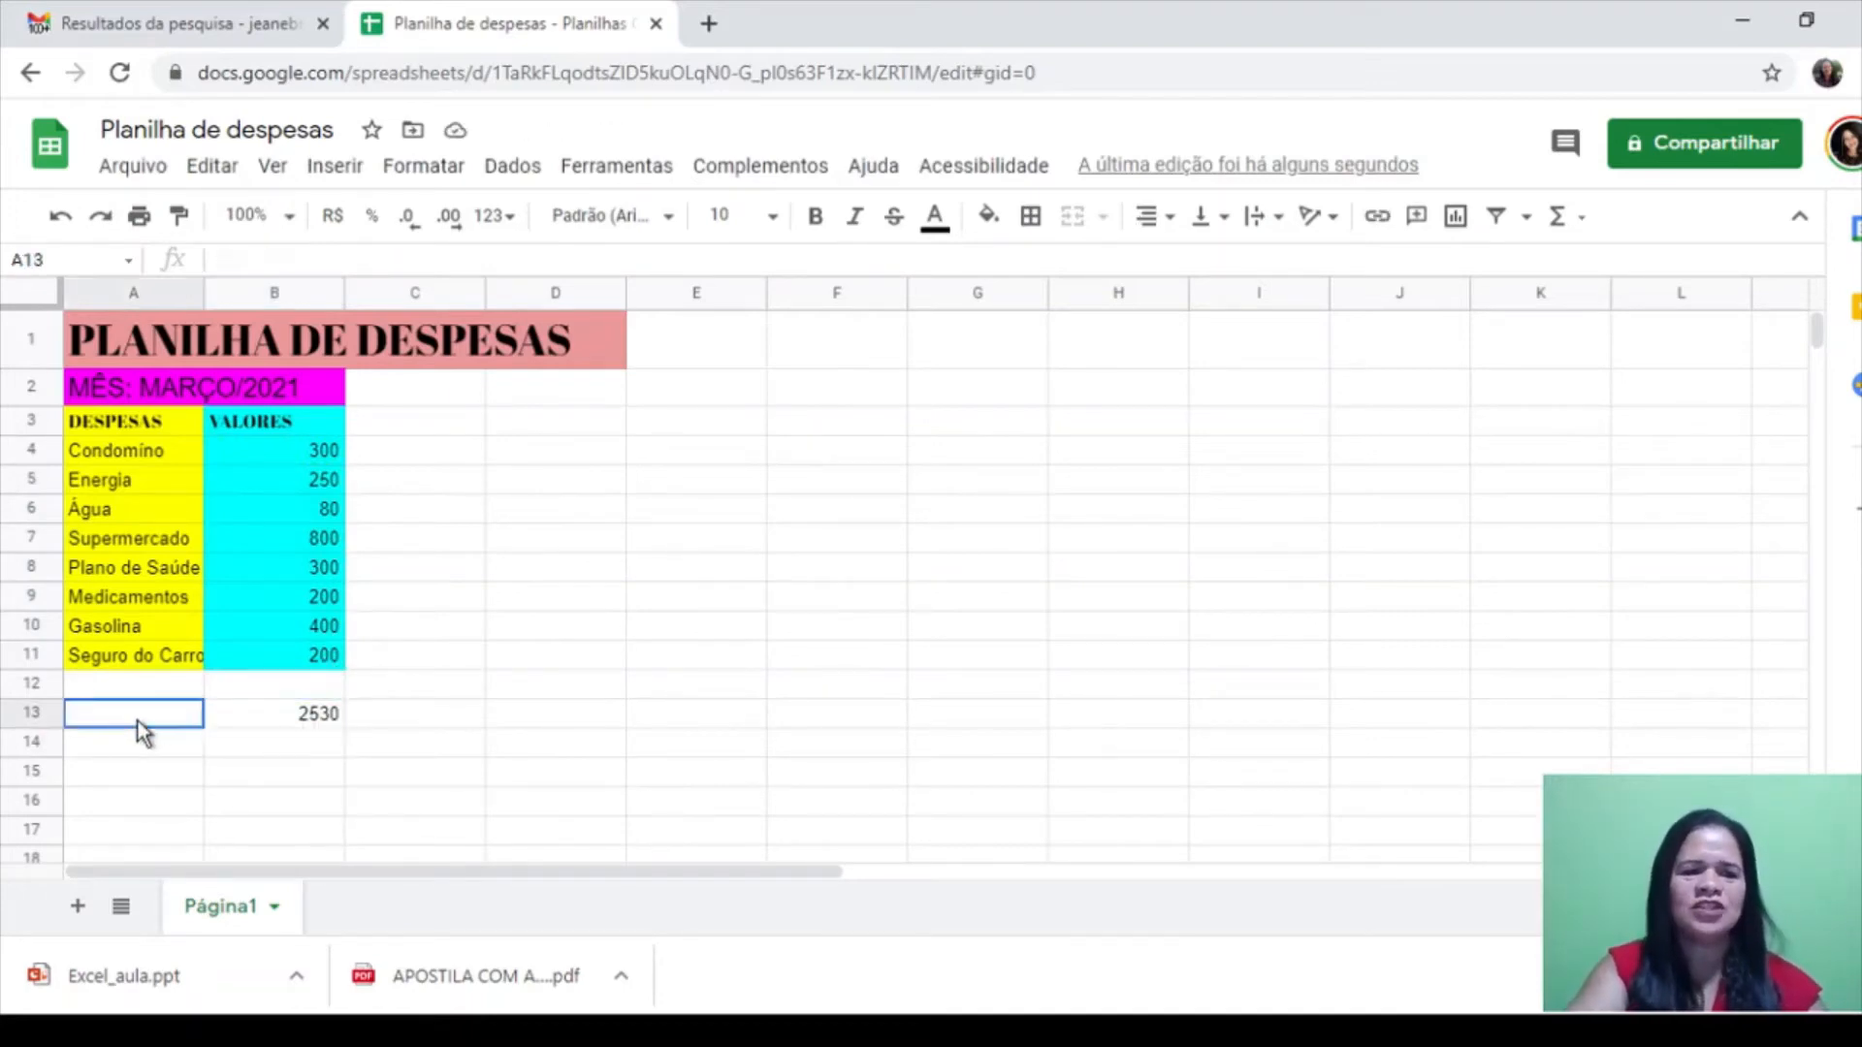
text(V)
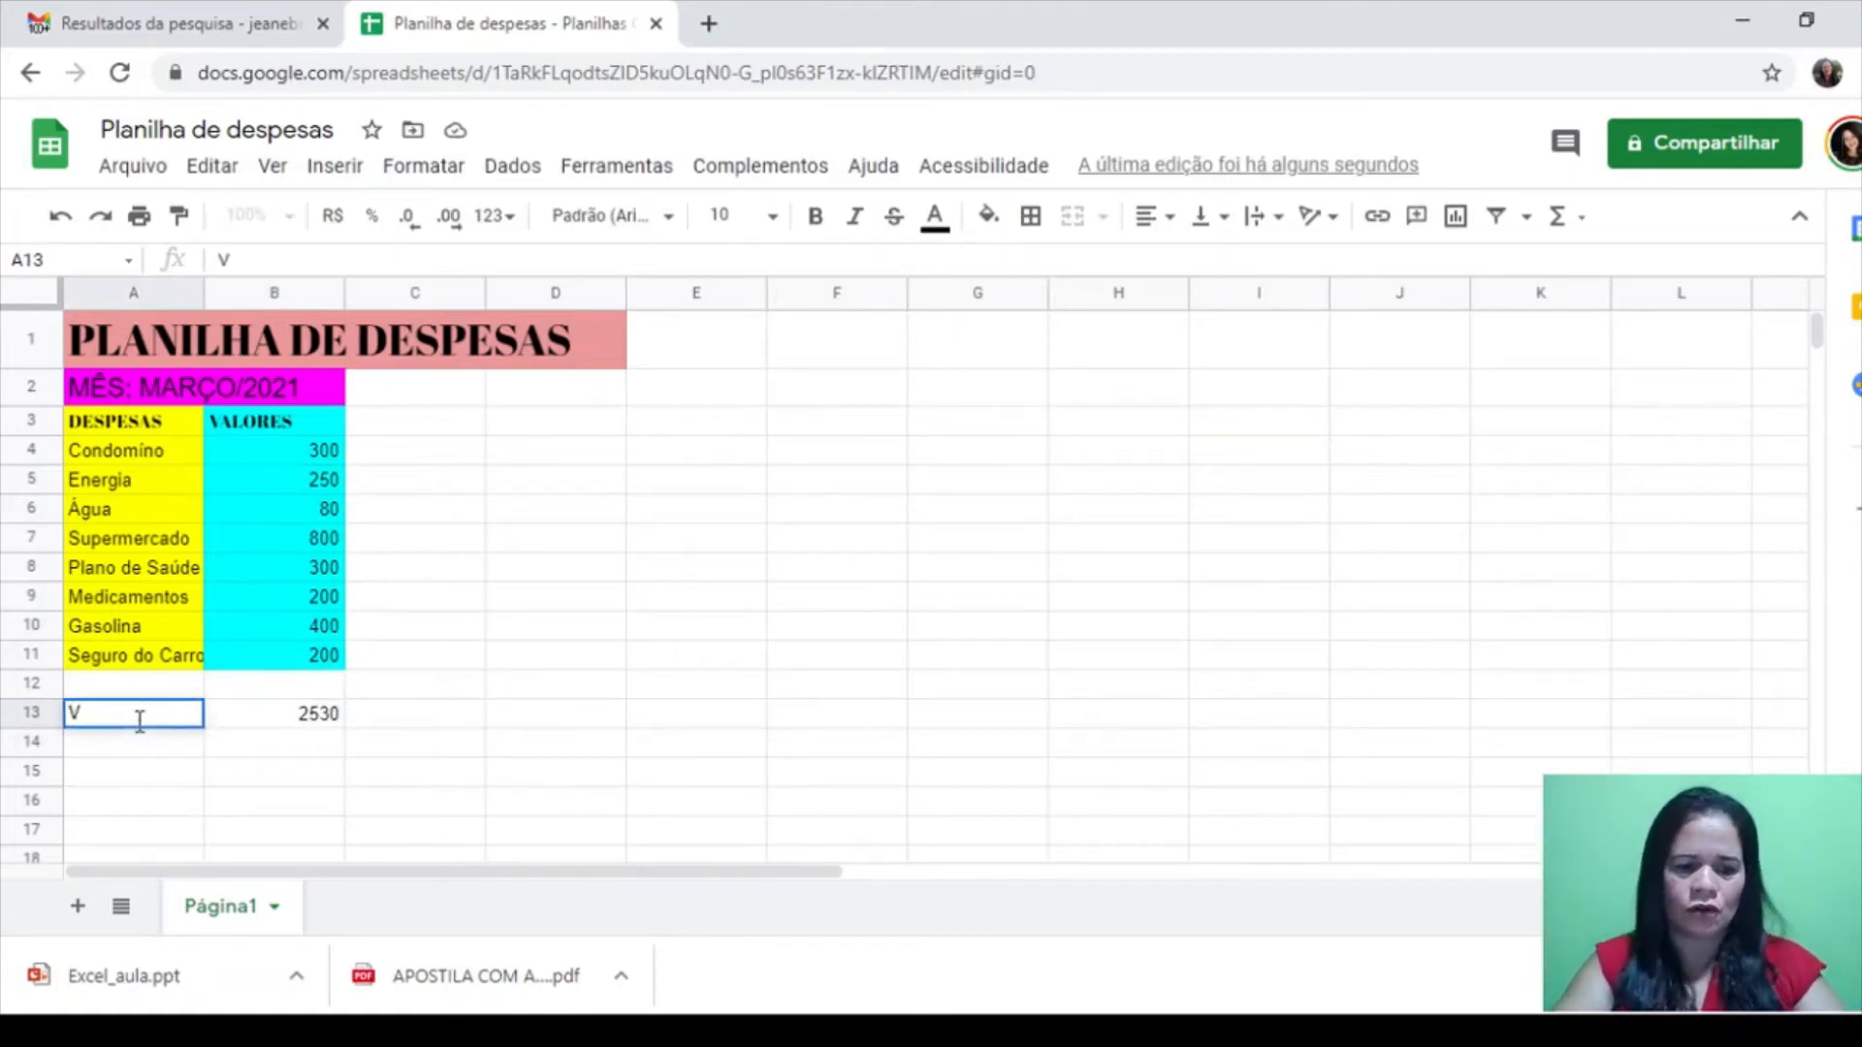
text(ALOR TOTAL)
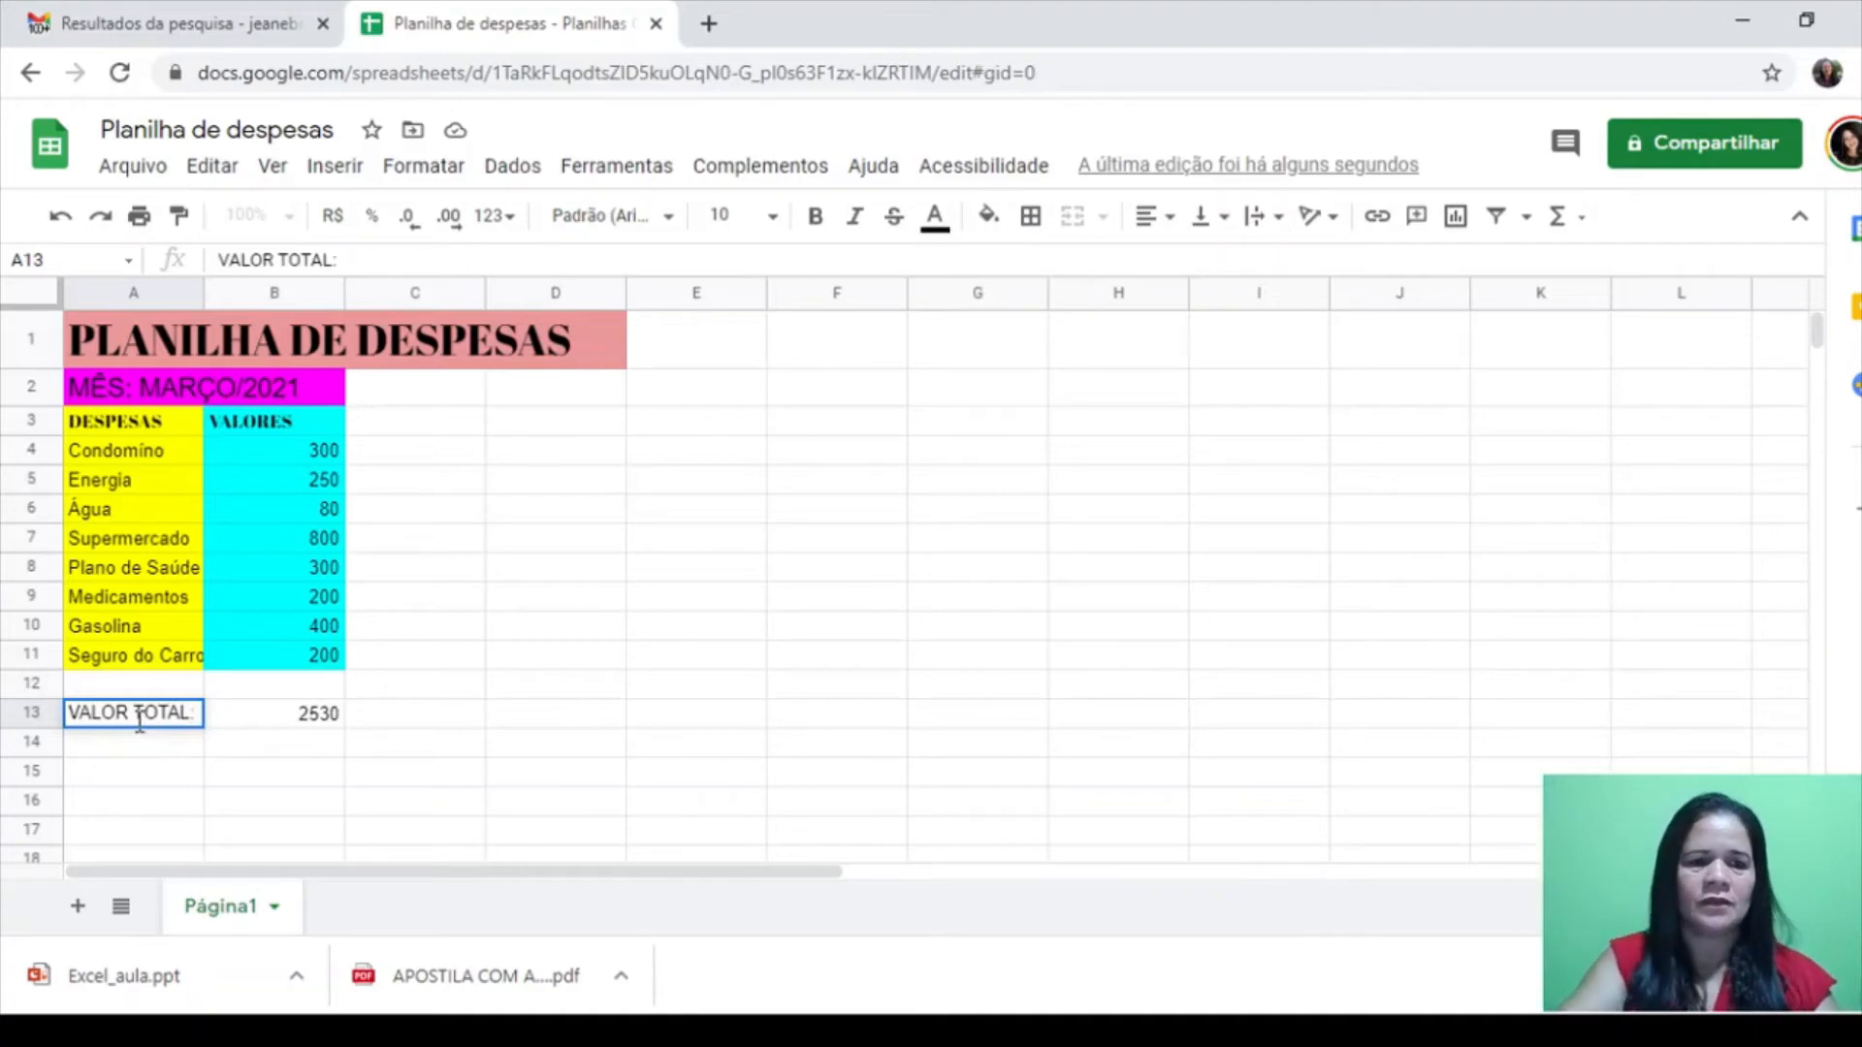
text(:)
click(316, 772)
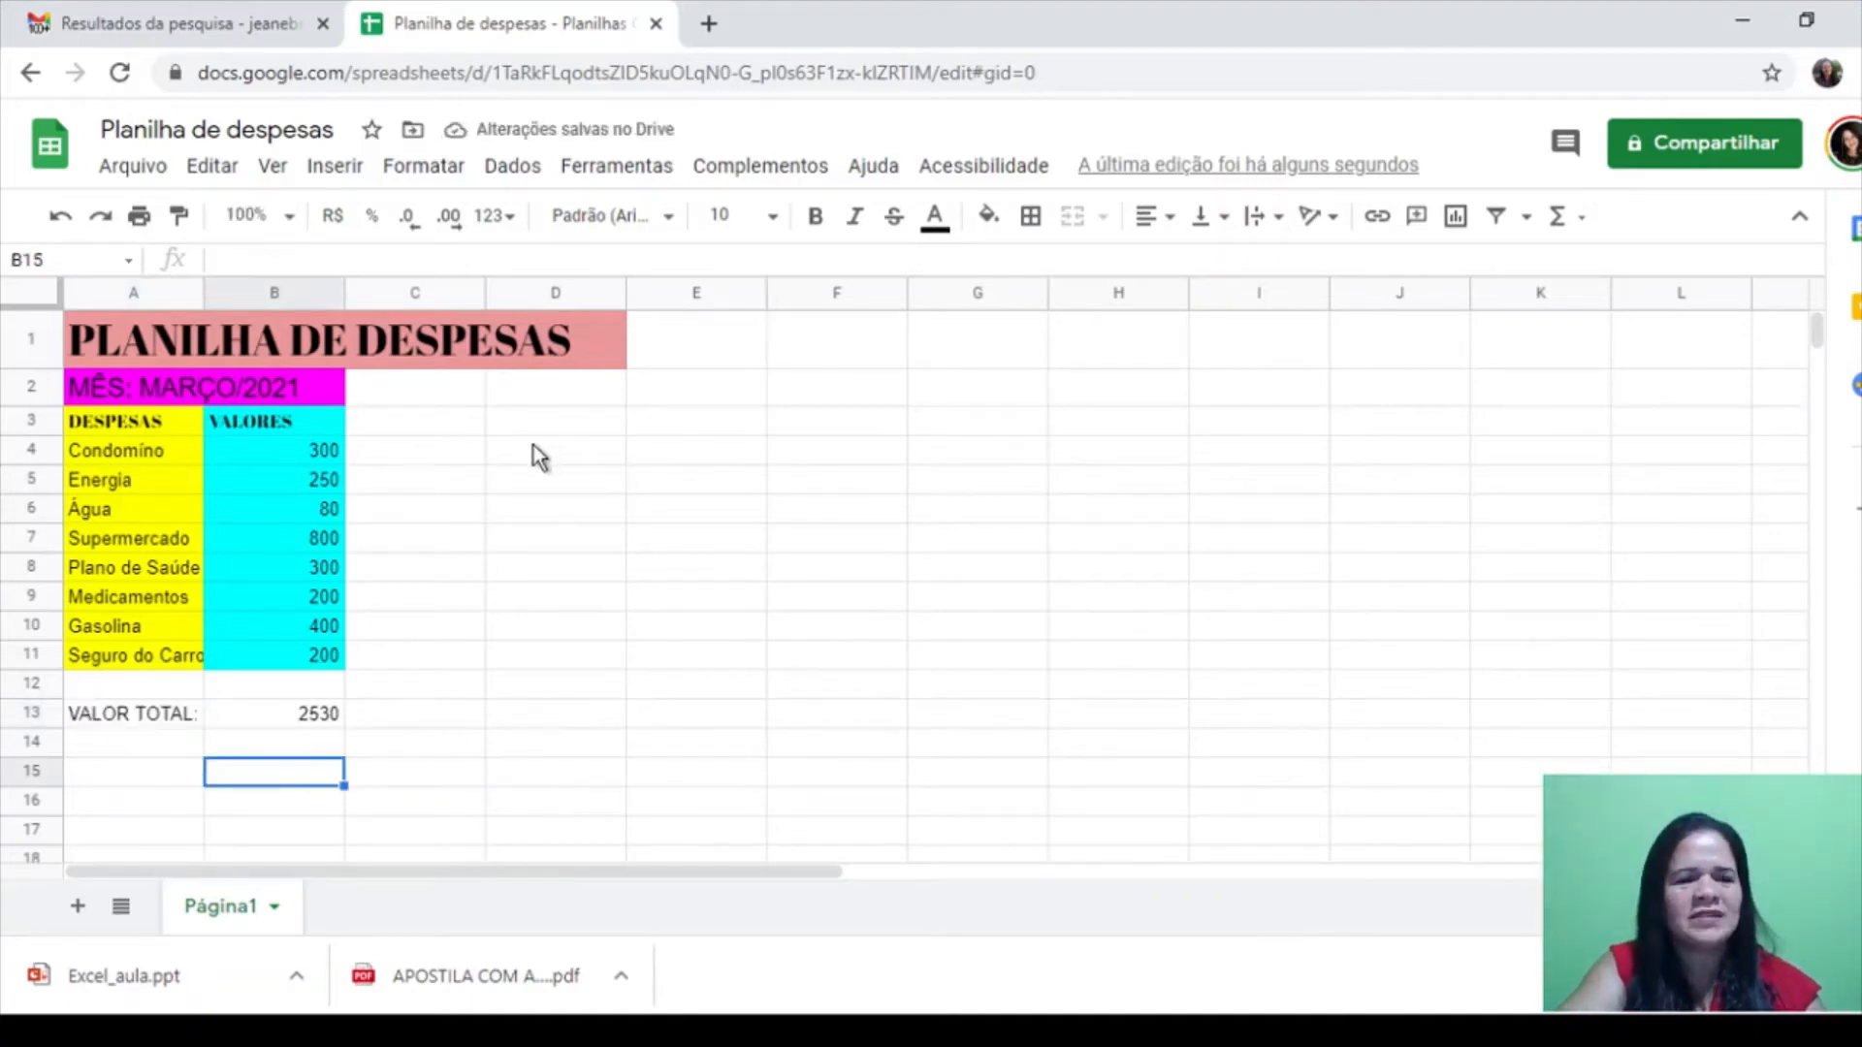
click(318, 716)
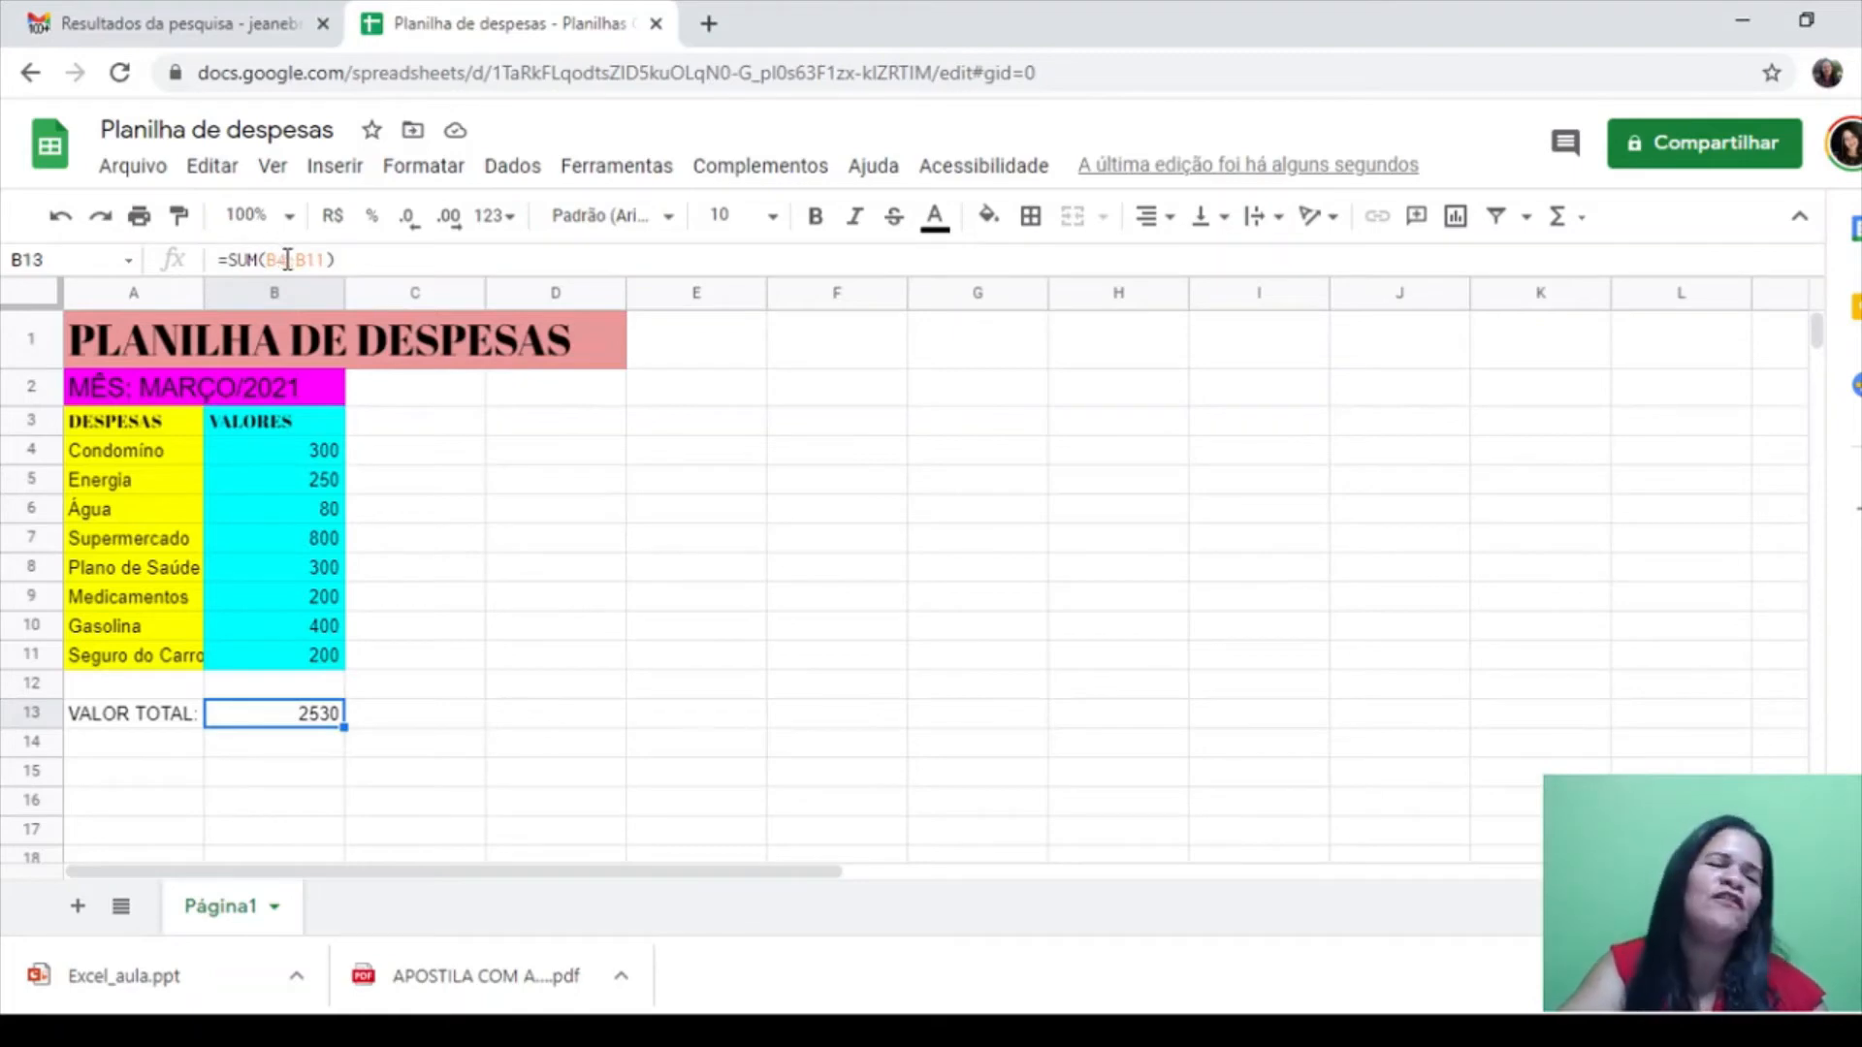
click(403, 727)
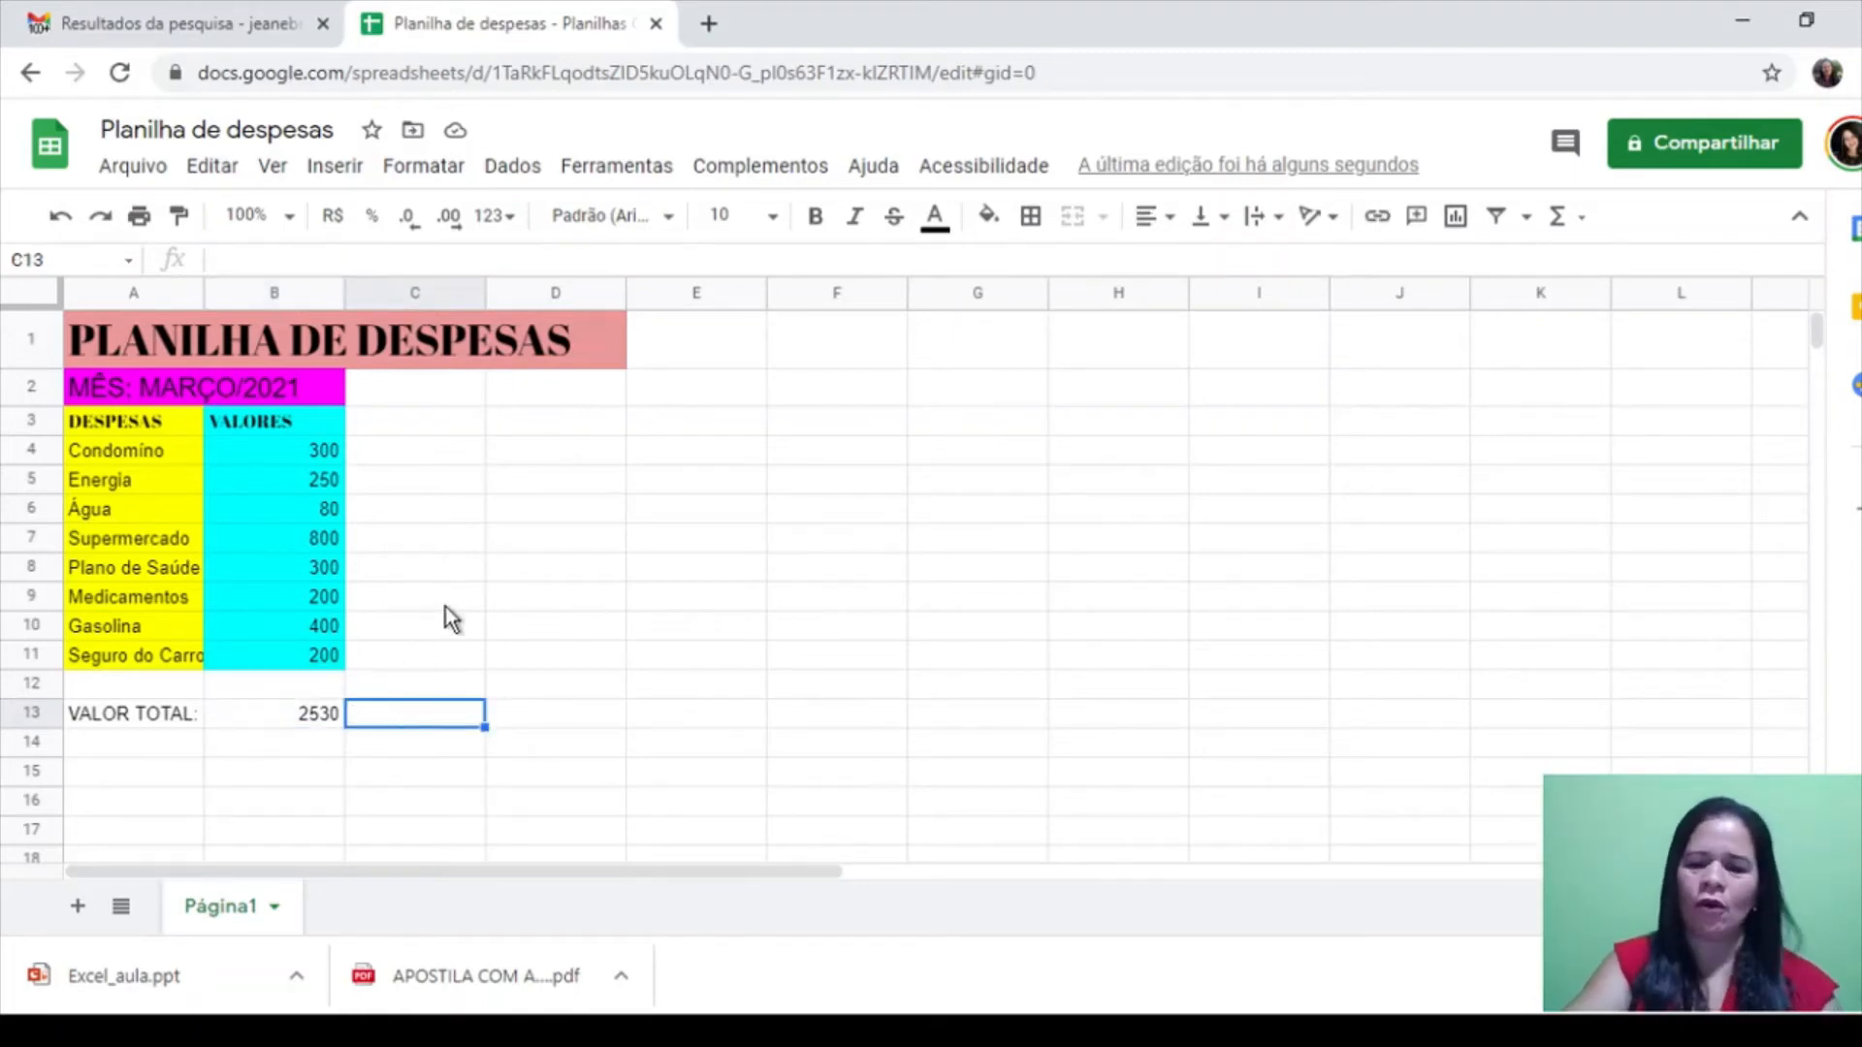
text(=)
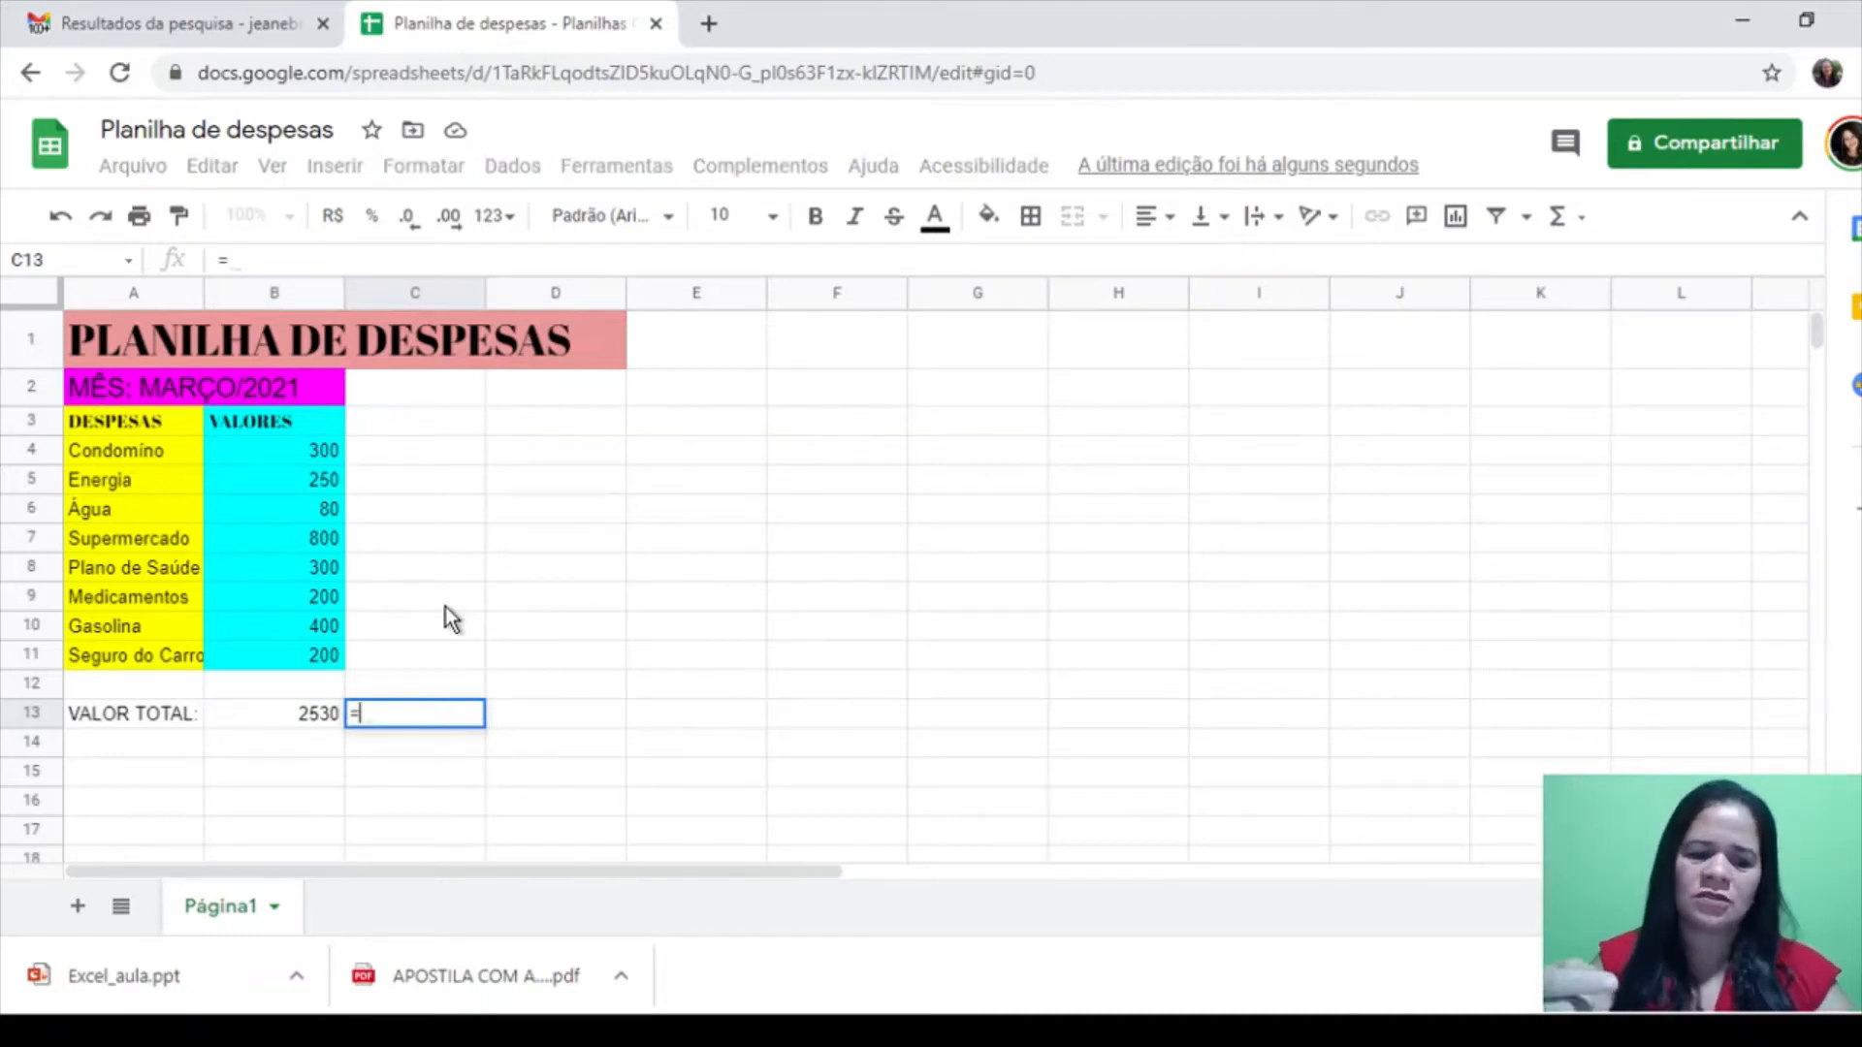
text(S)
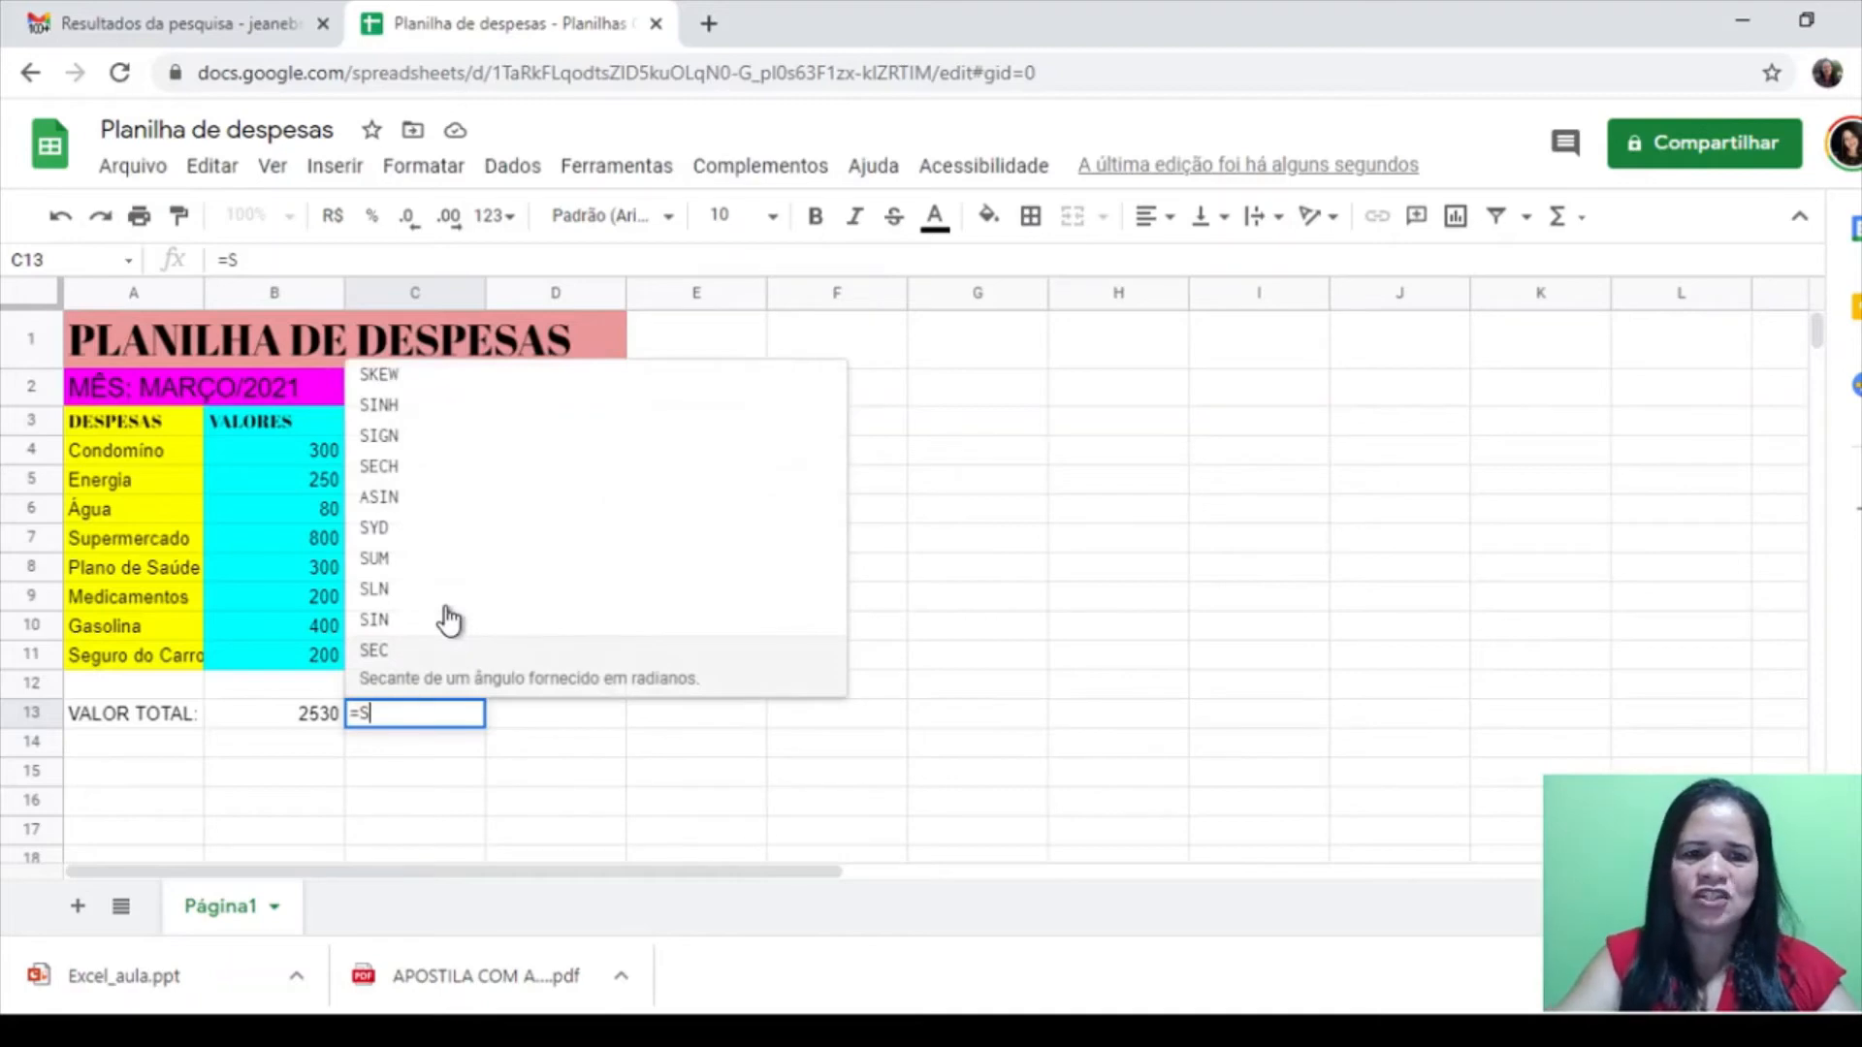
text(UM)
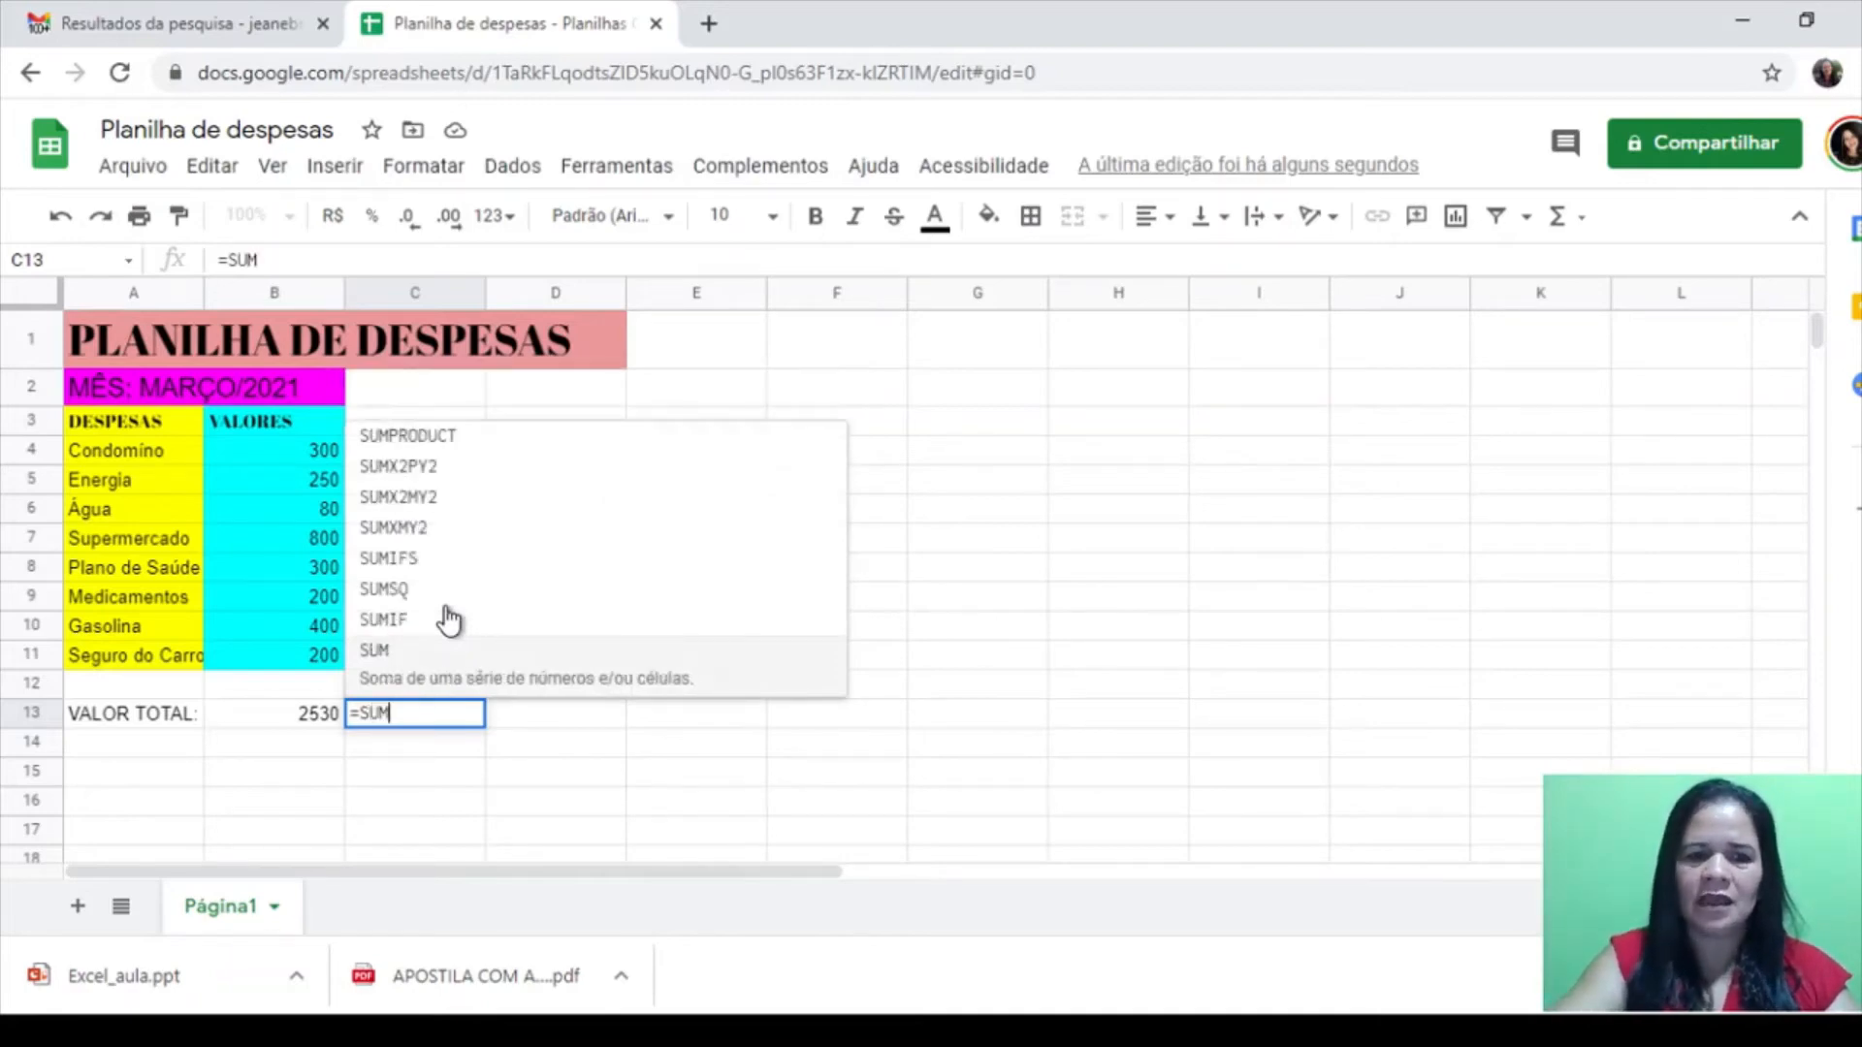
key(BackSpace)
key(BackSpace)
key(BackSpace)
key(BackSpace)
key(Escape)
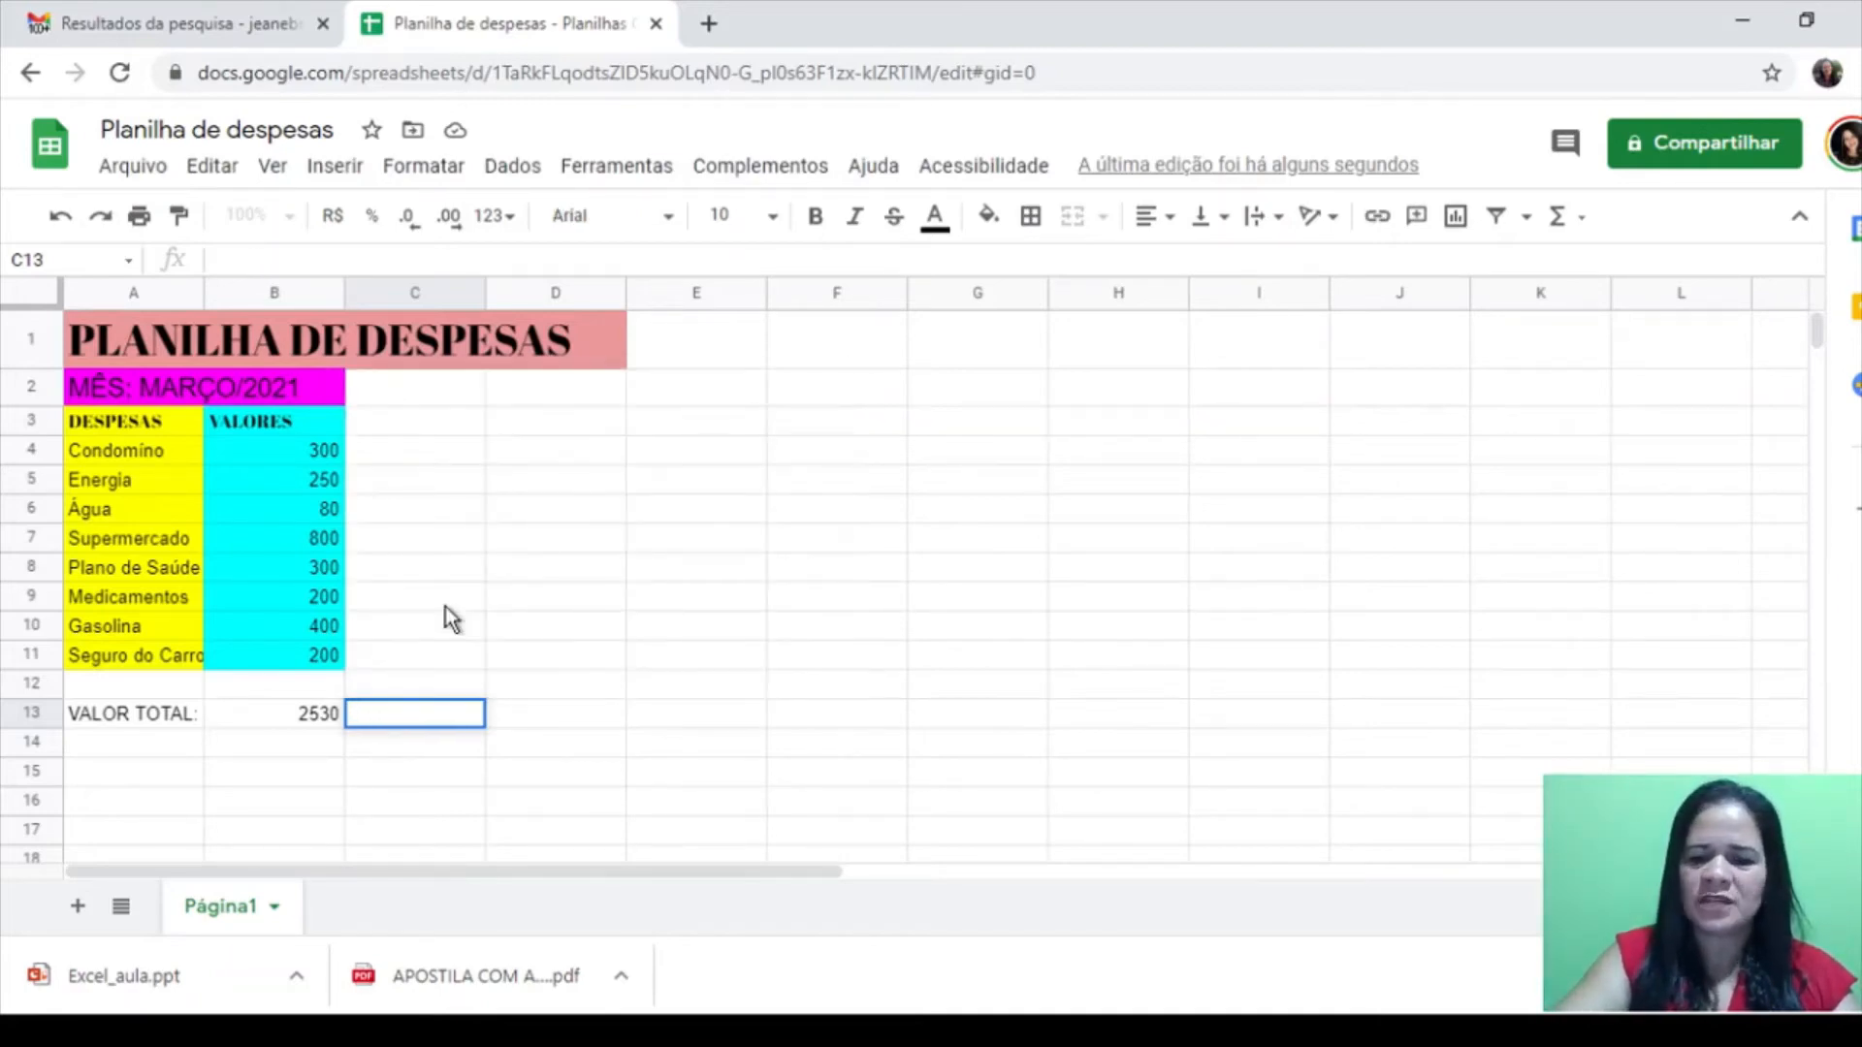
Total the expense values B4:B11 again in cell C13 with the SUM function
text(=)
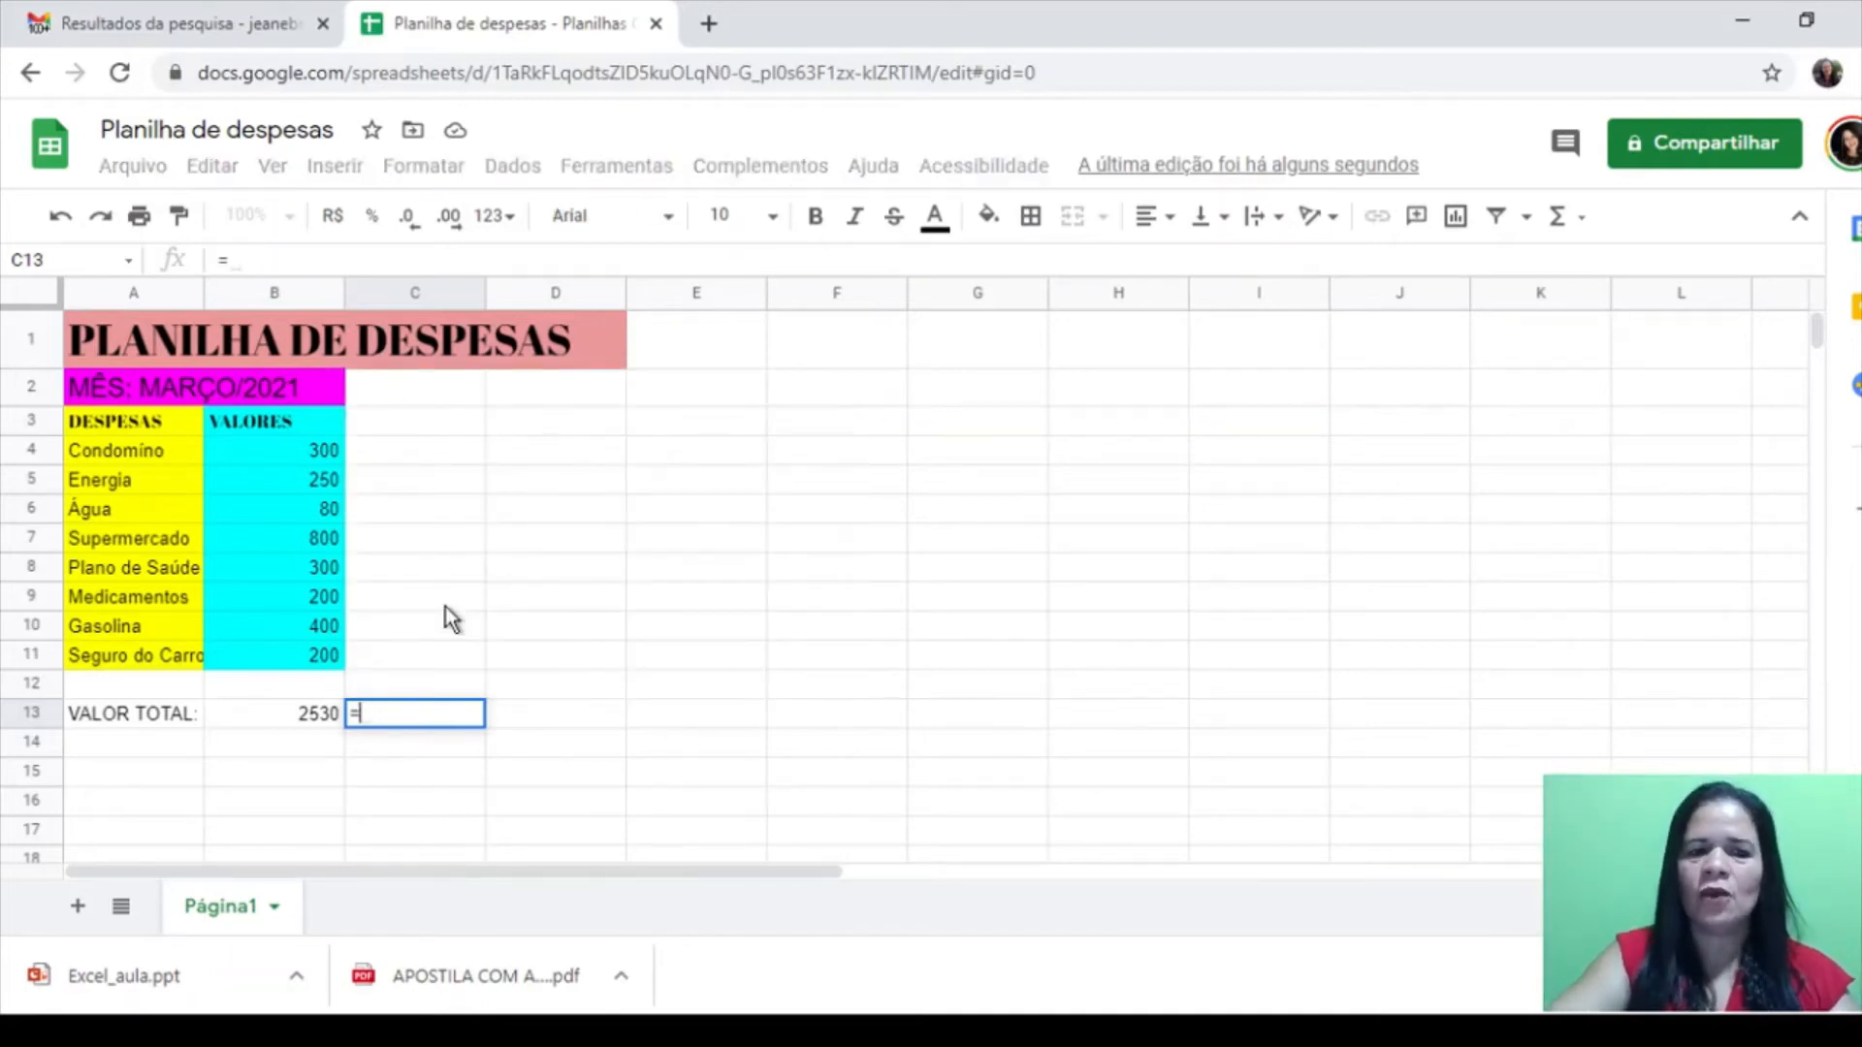
click(1586, 221)
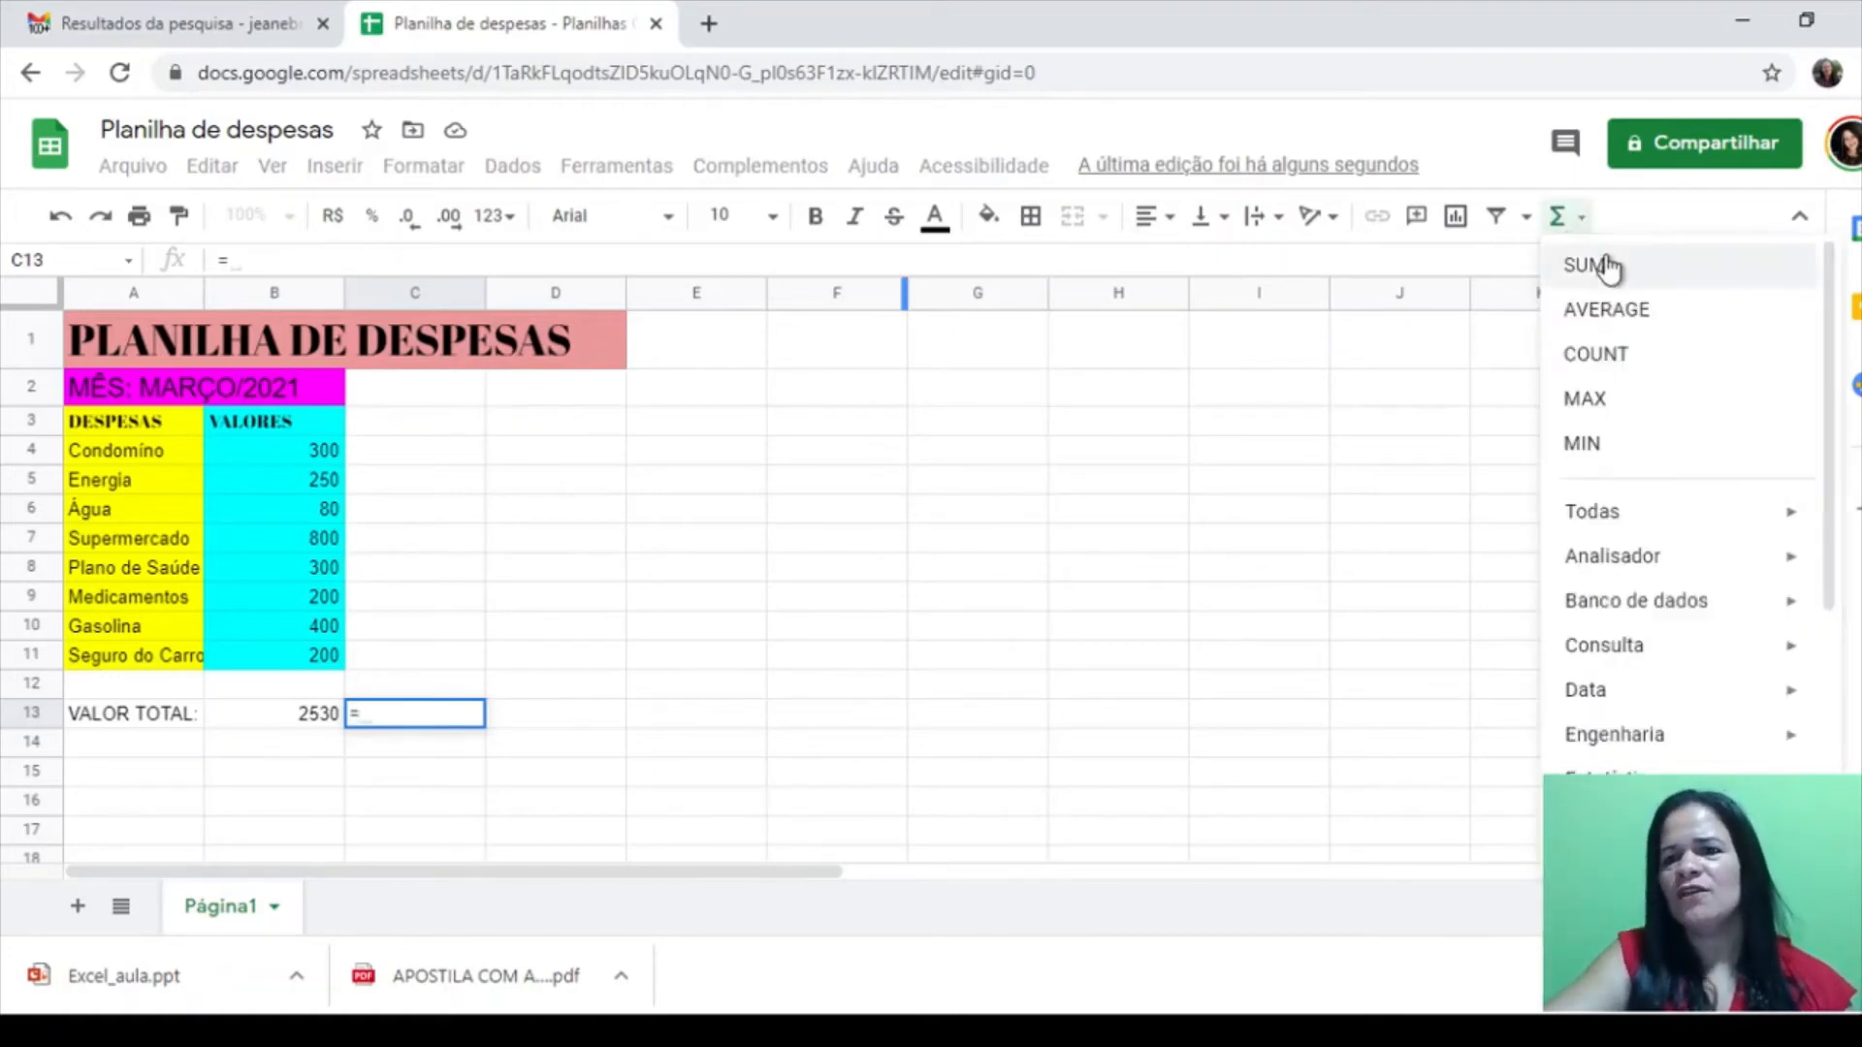
click(1607, 268)
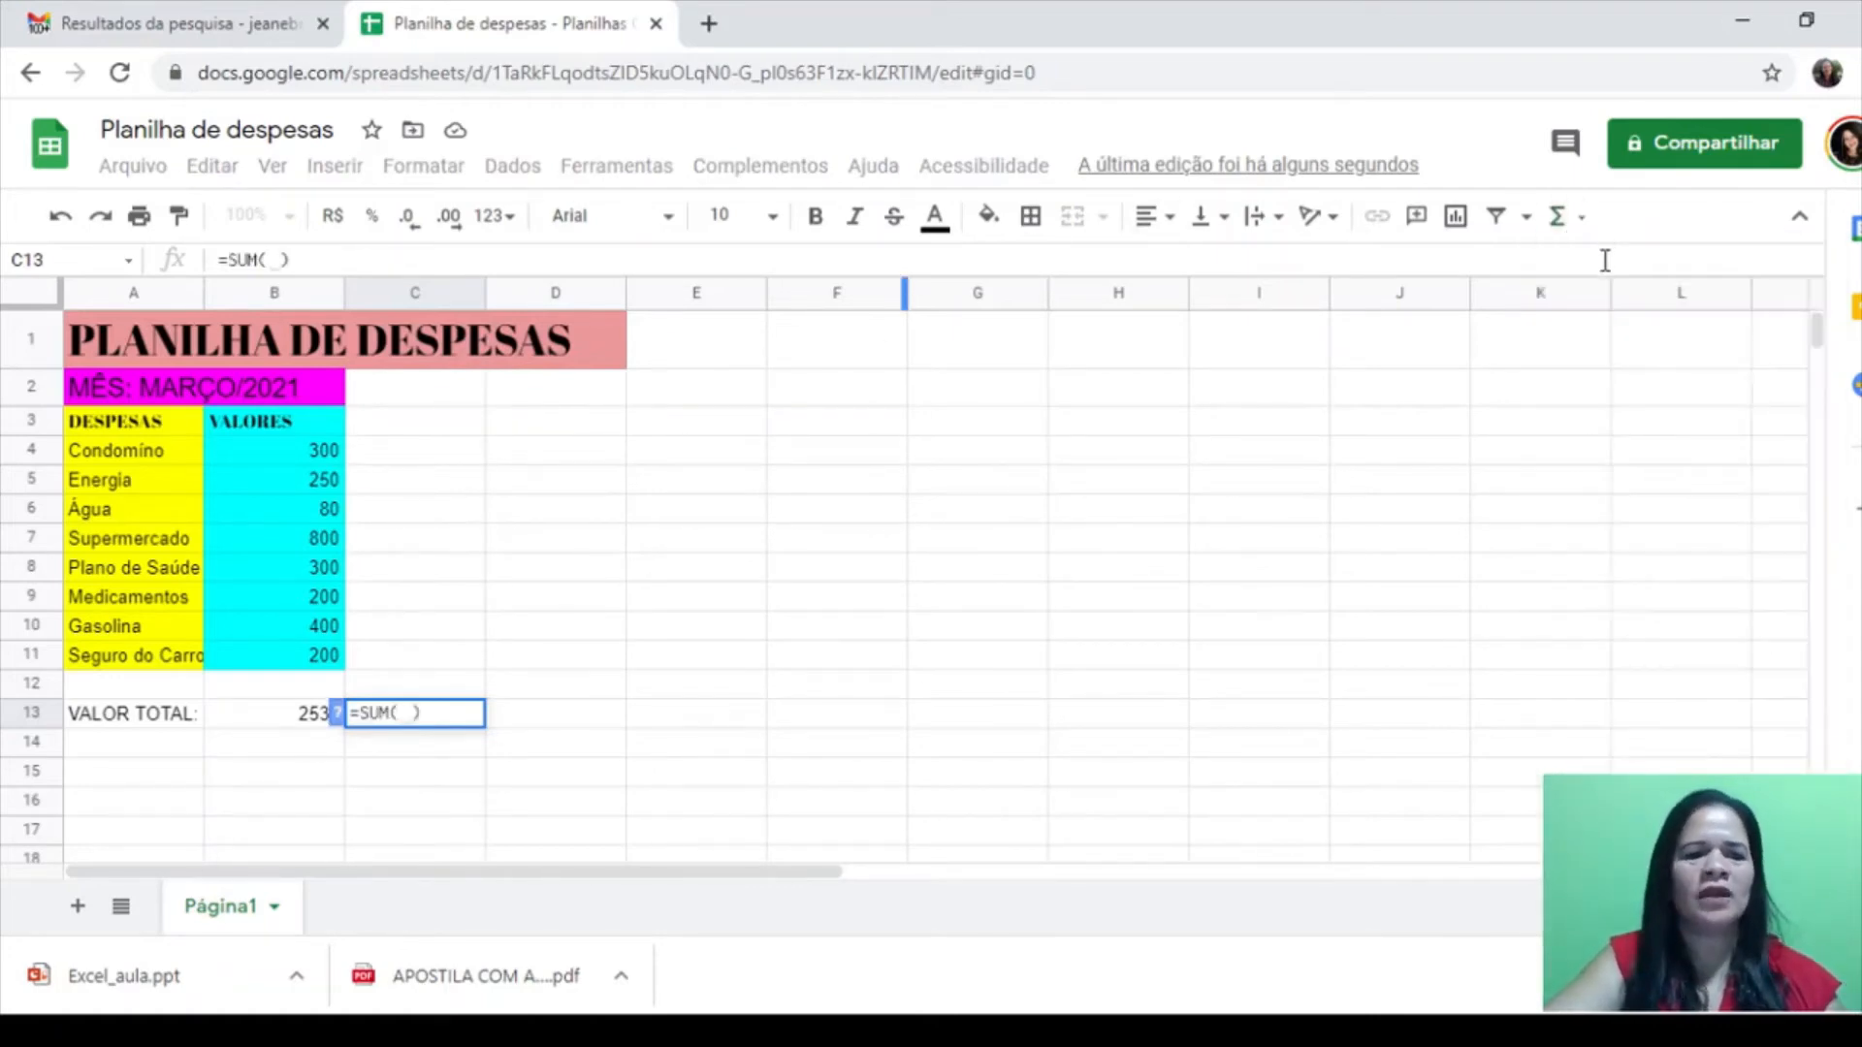
click(278, 455)
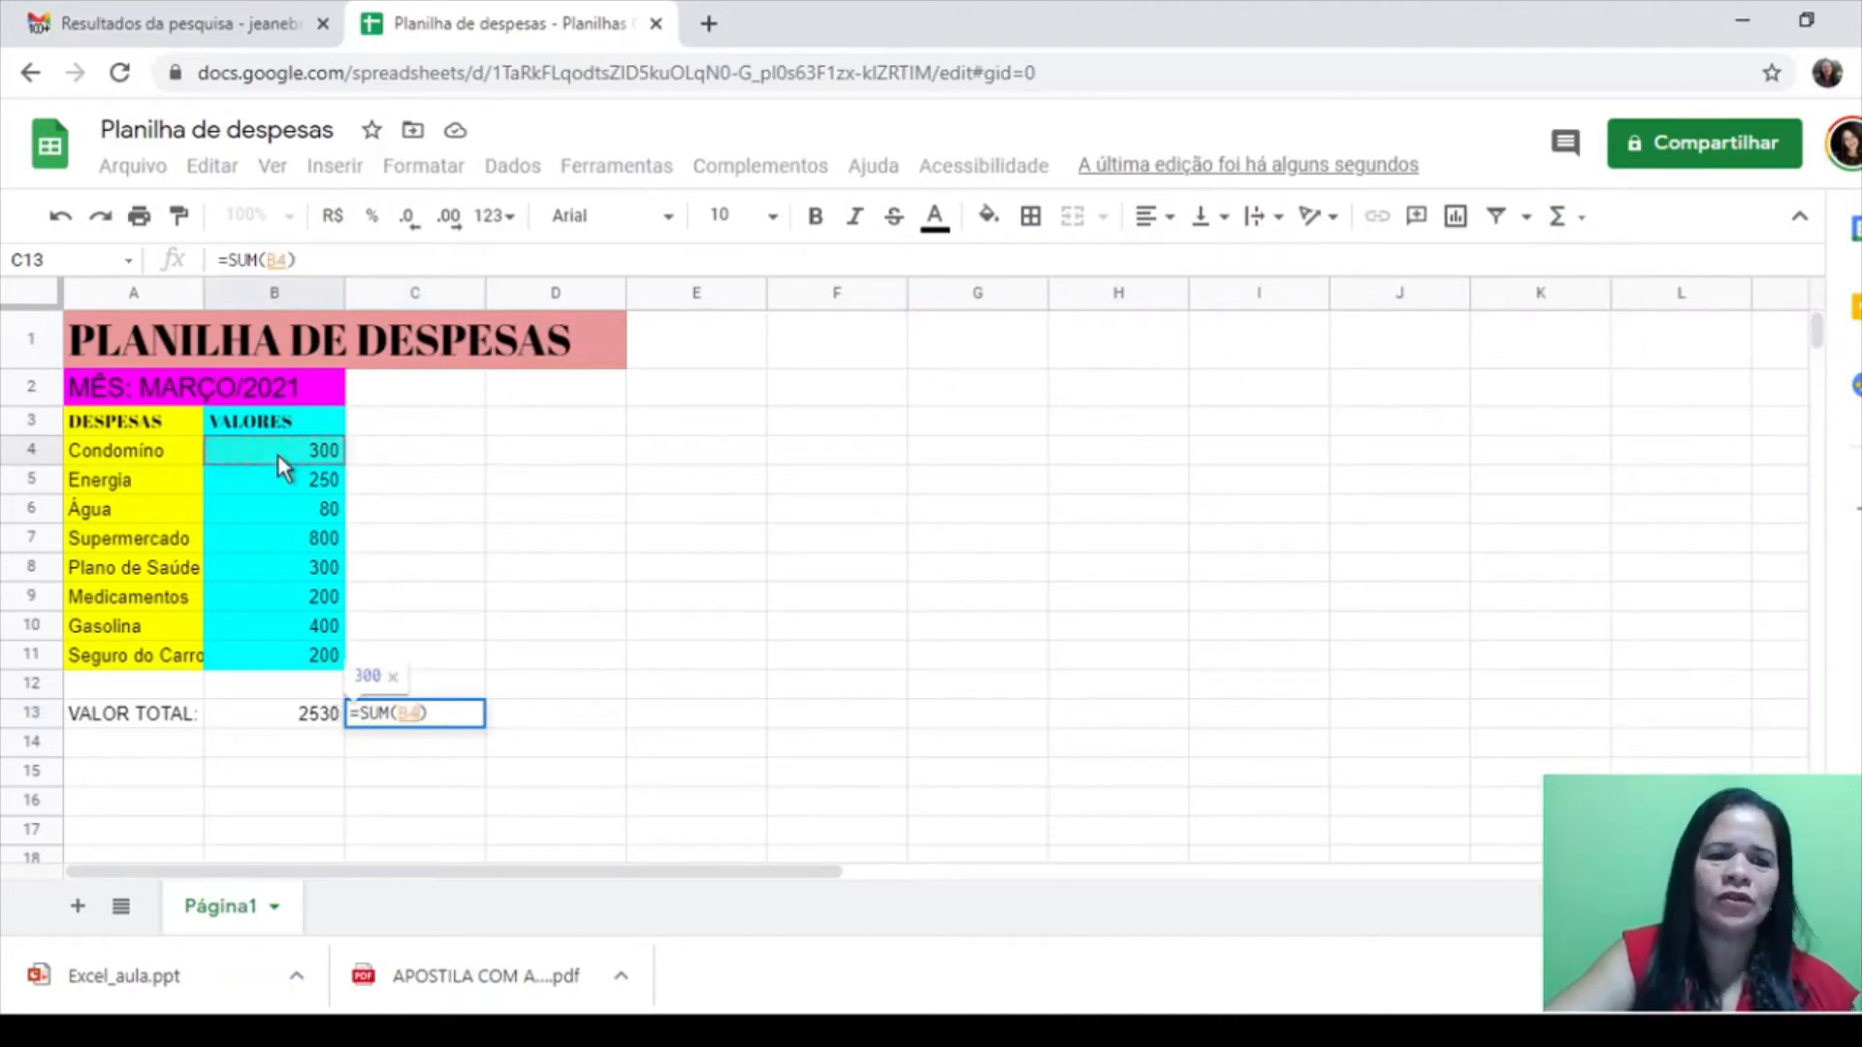
shift+click(312, 655)
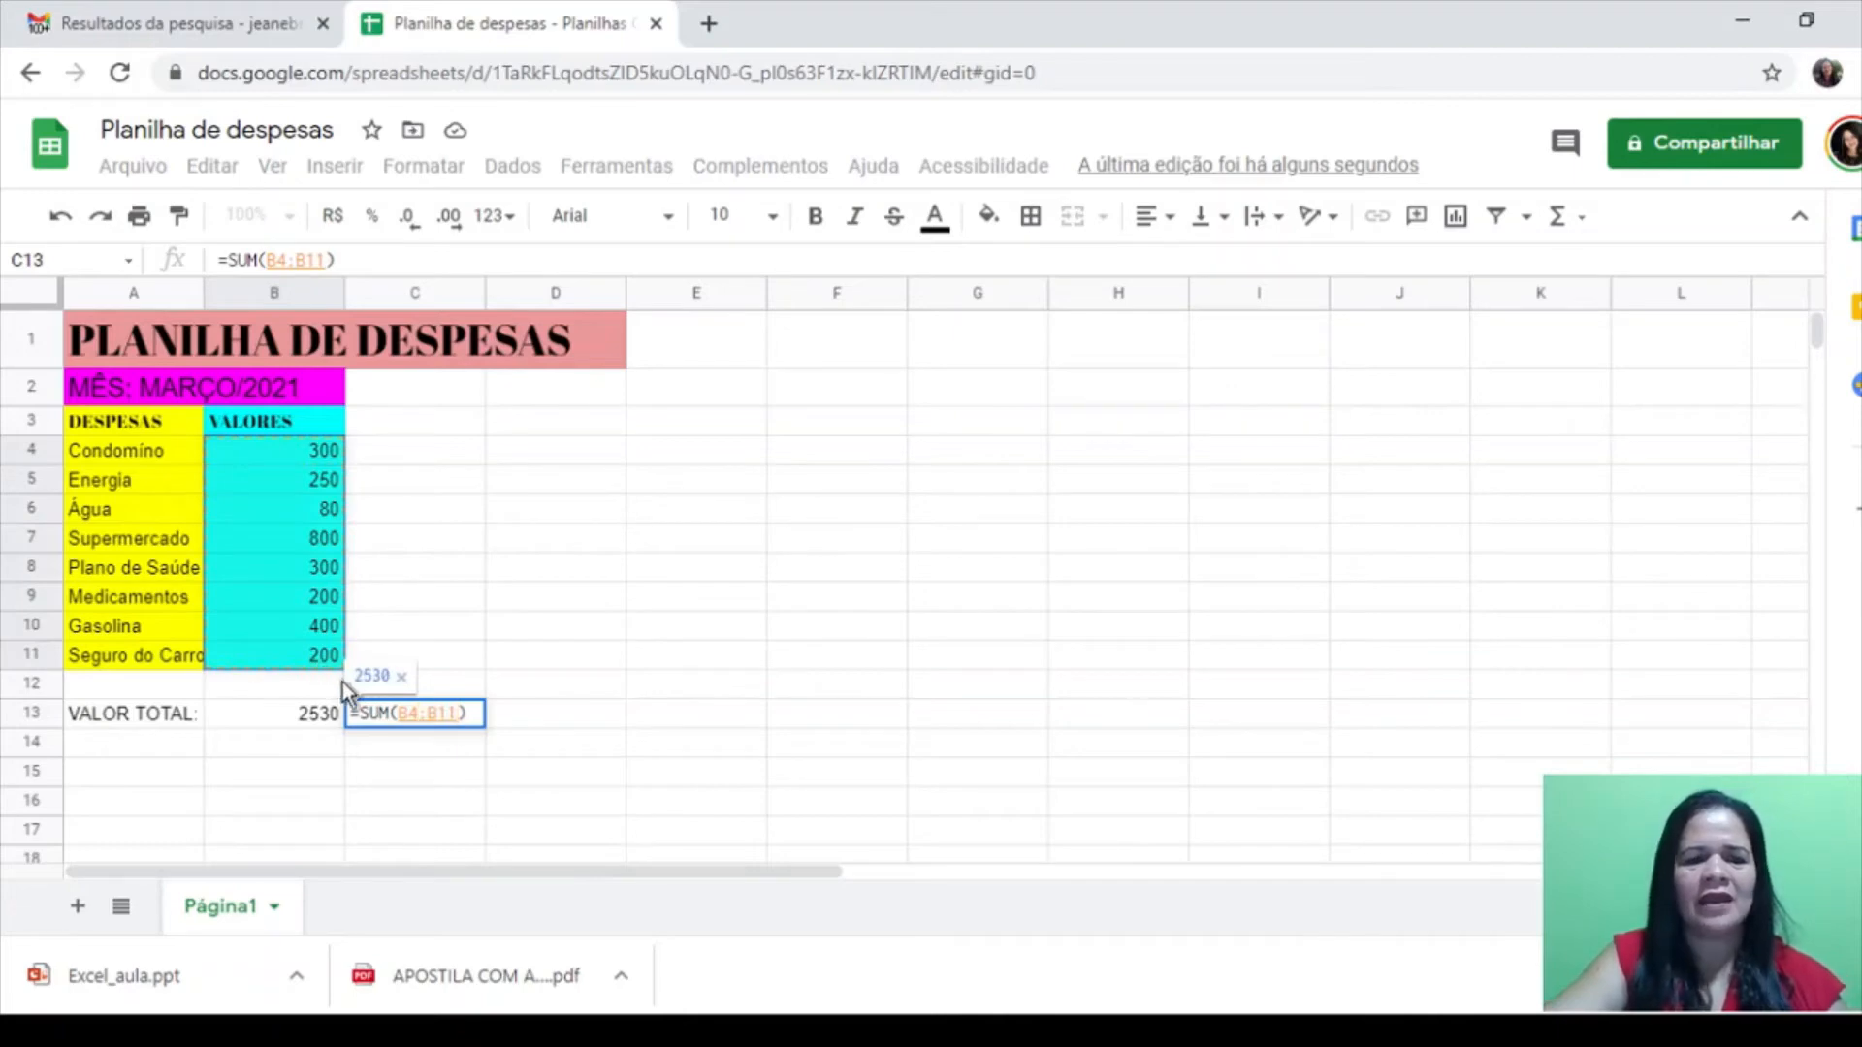
key(Return)
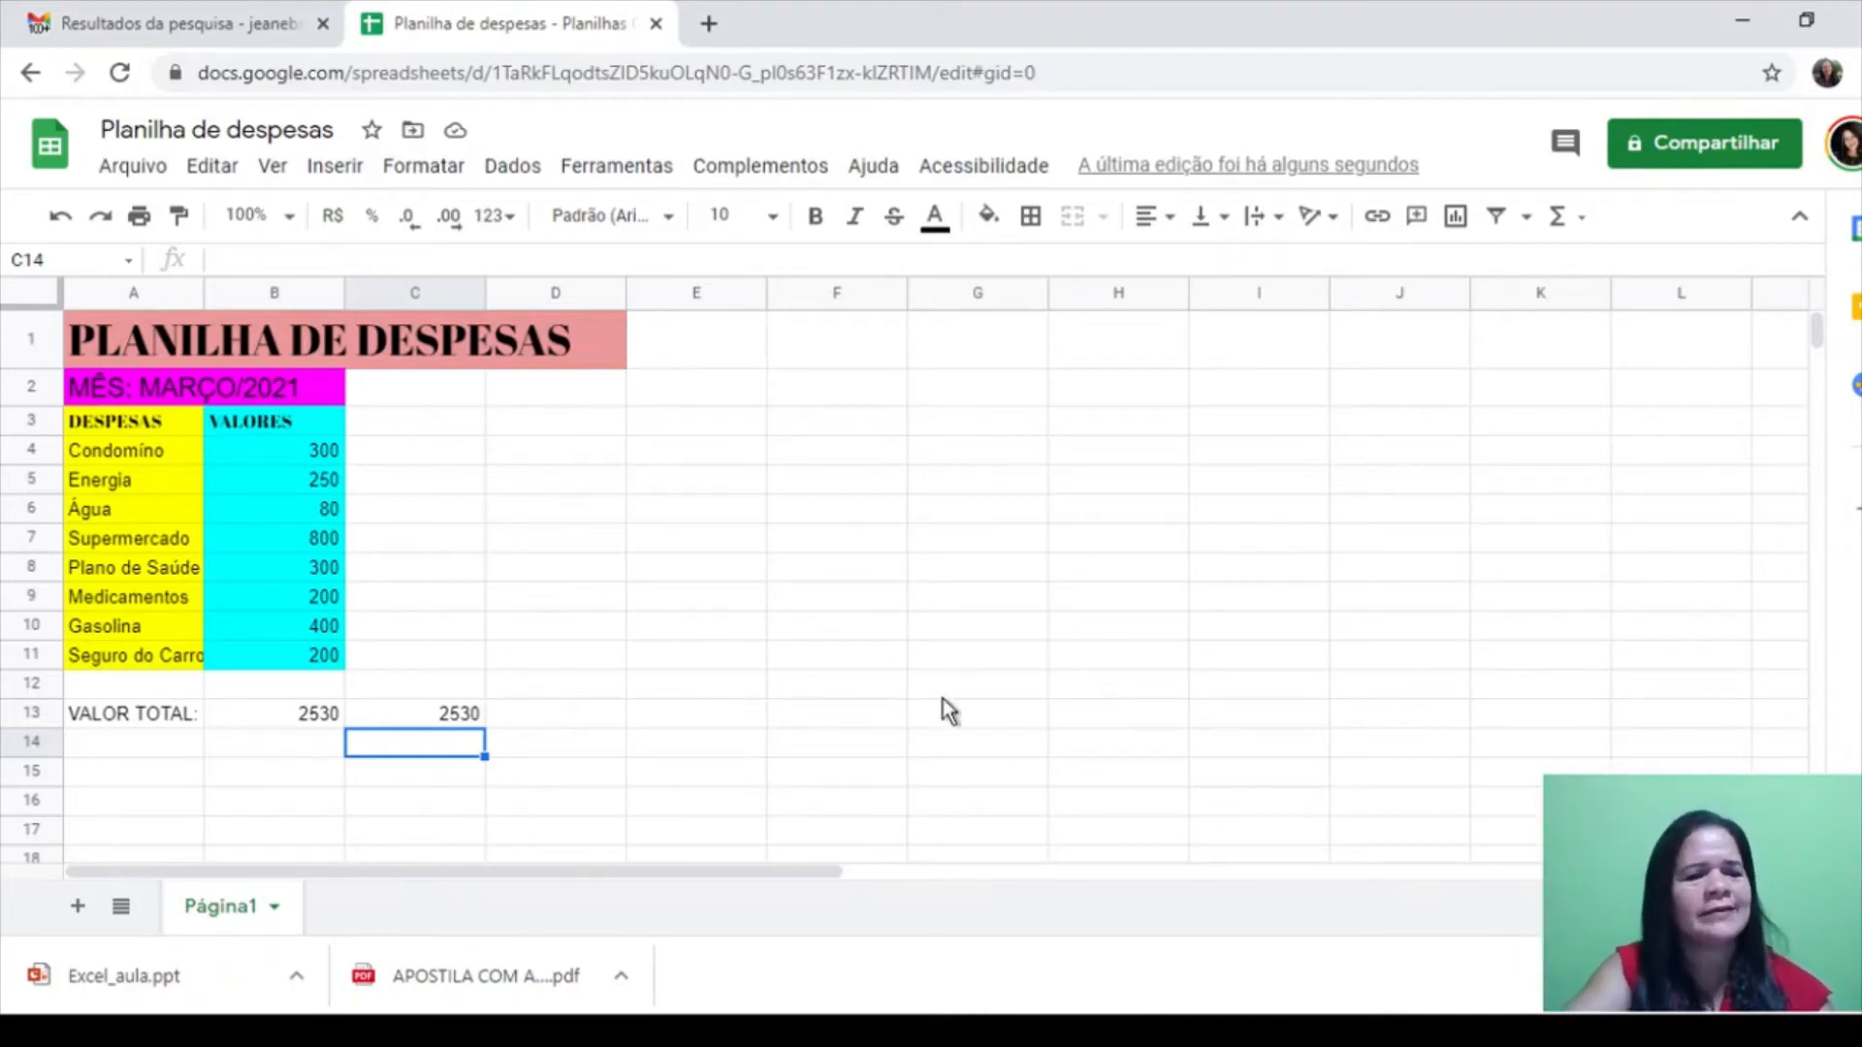
Insert an empty row at row 12, between the last expense and the total
click(90, 693)
right_click(89, 694)
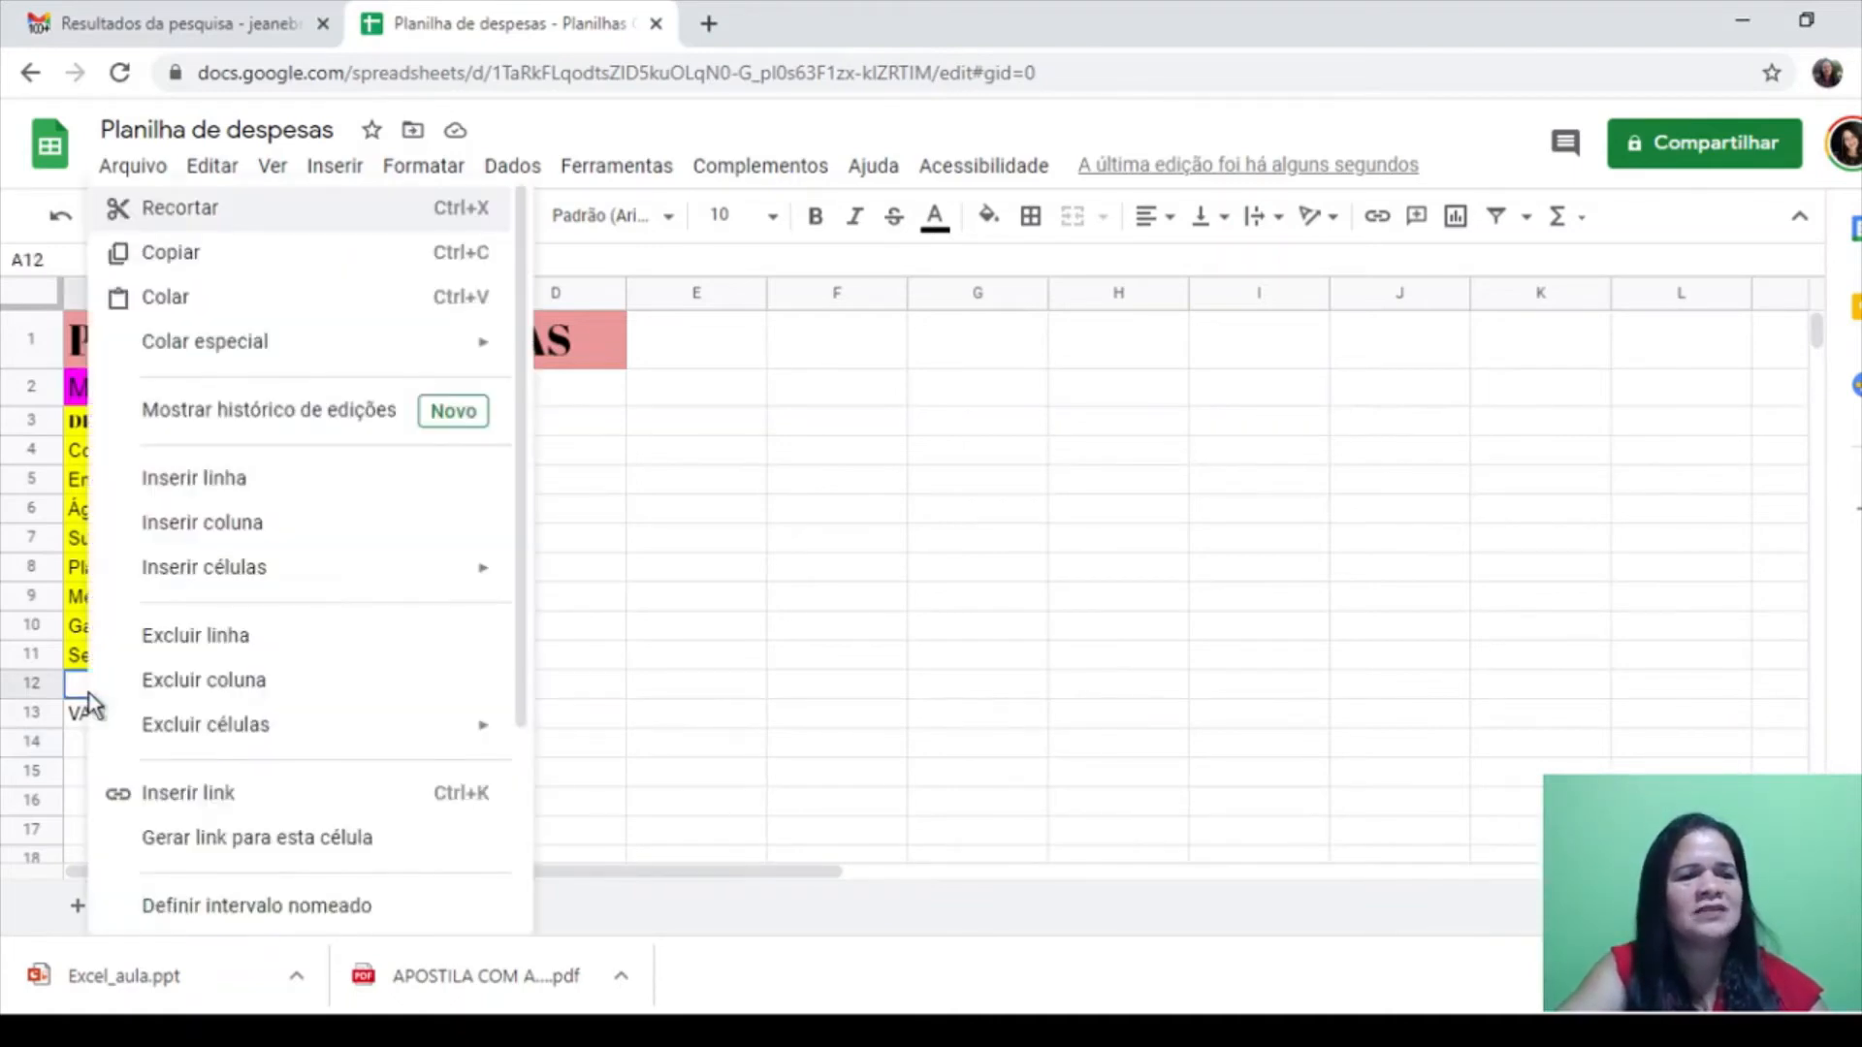
click(260, 490)
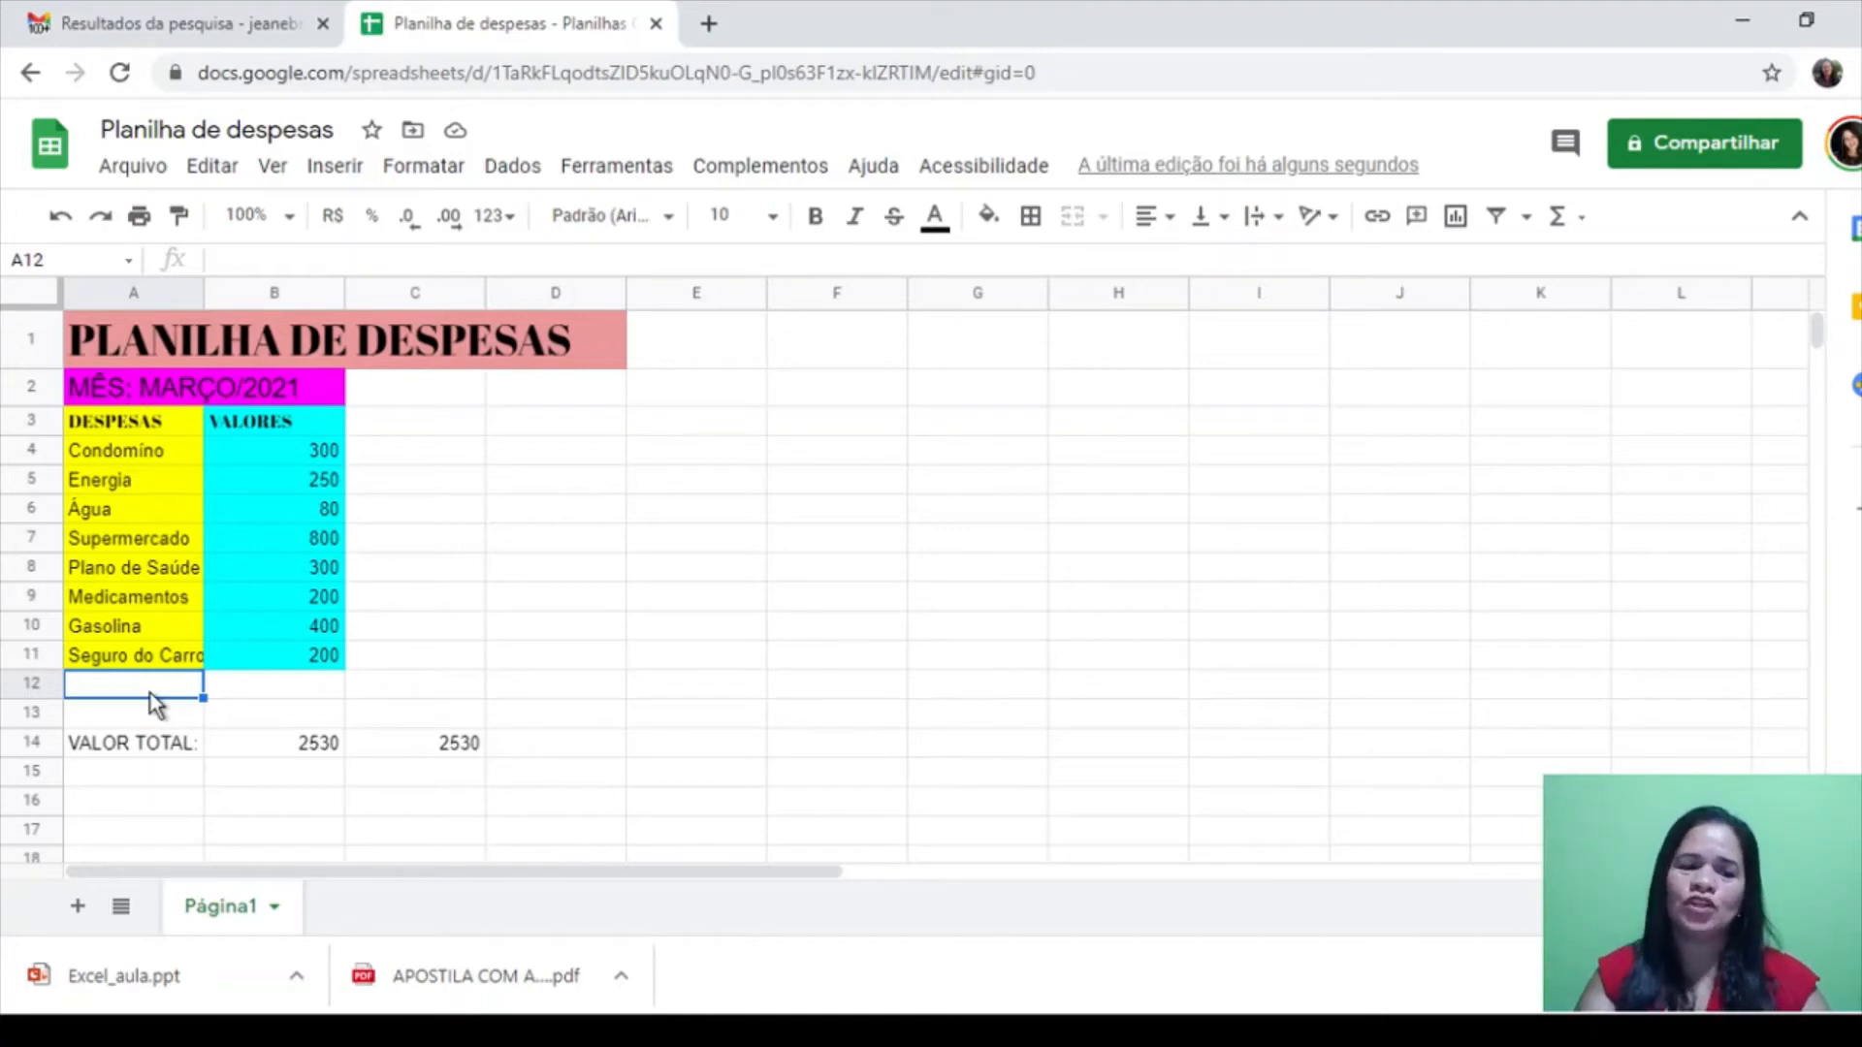
text(eSCOLA)
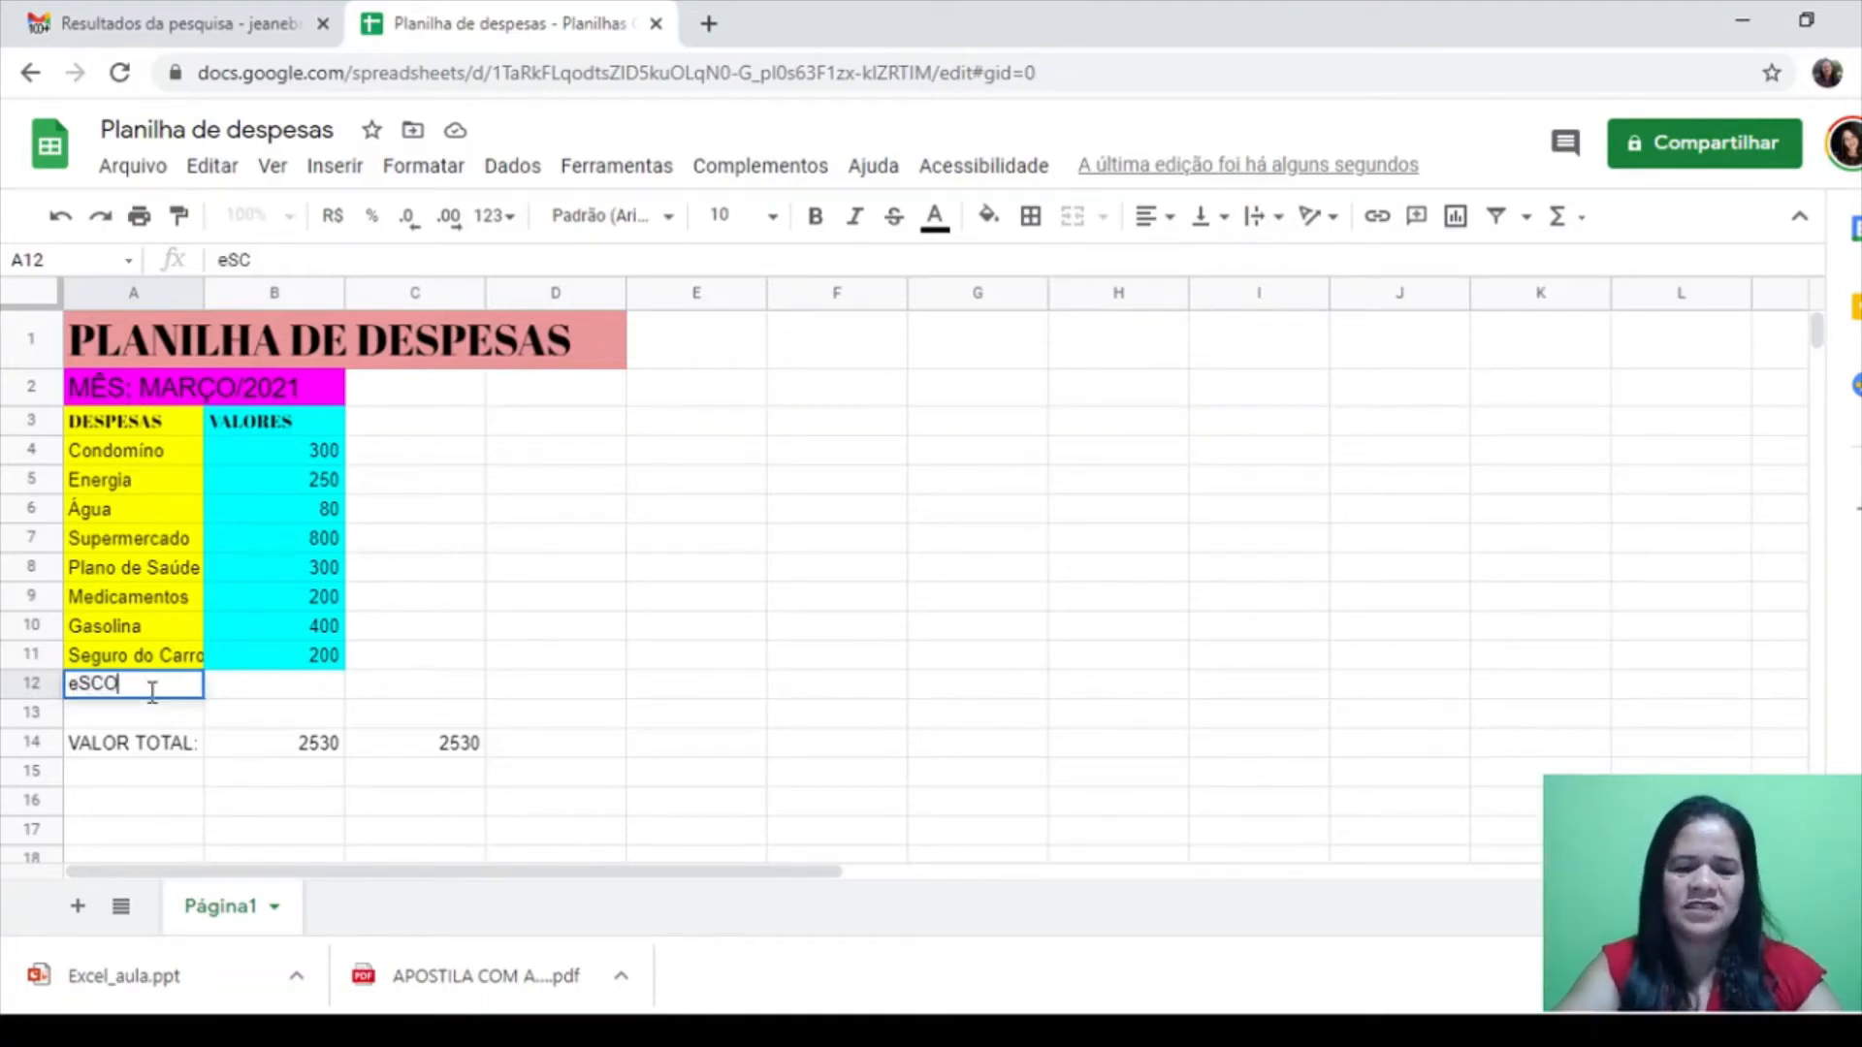
key(BackSpace)
key(BackSpace)
key(BackSpace)
key(BackSpace)
key(BackSpace)
key(BackSpace)
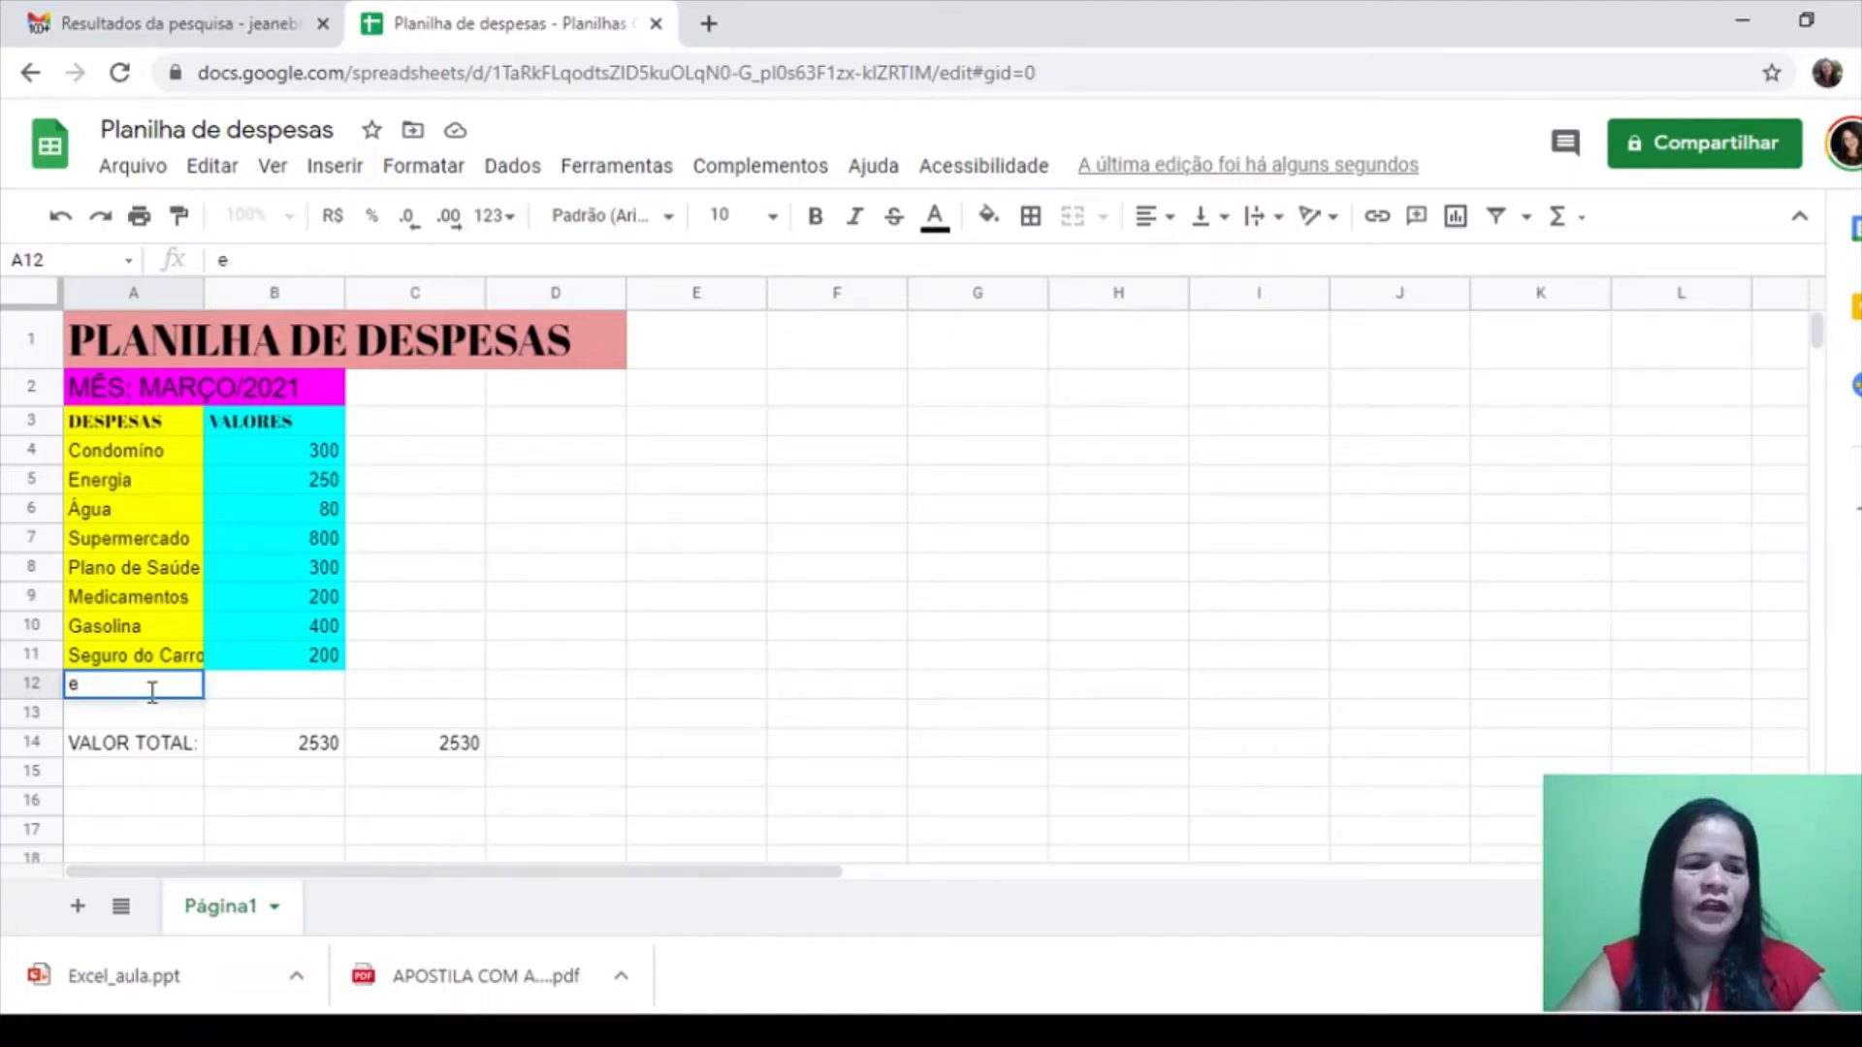
Add the expense "Escola" with the value 600,00 in row 12
text(Escola)
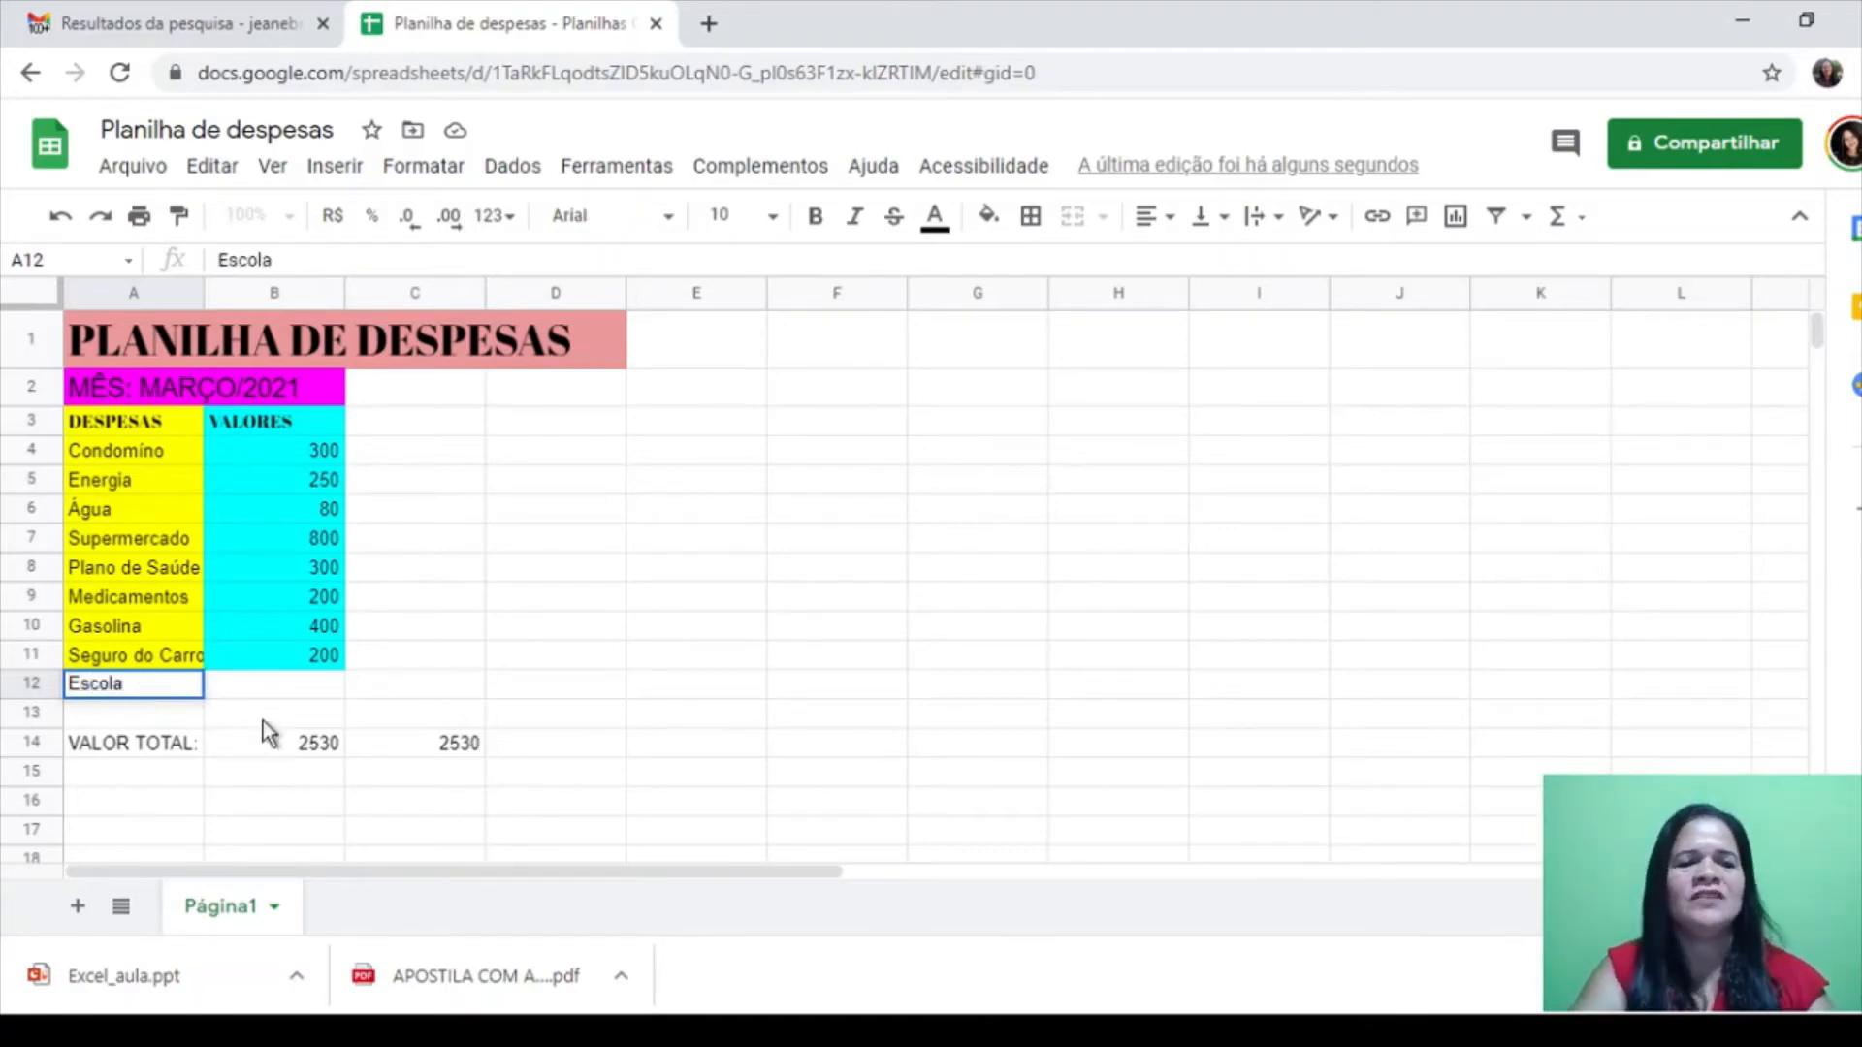
click(313, 687)
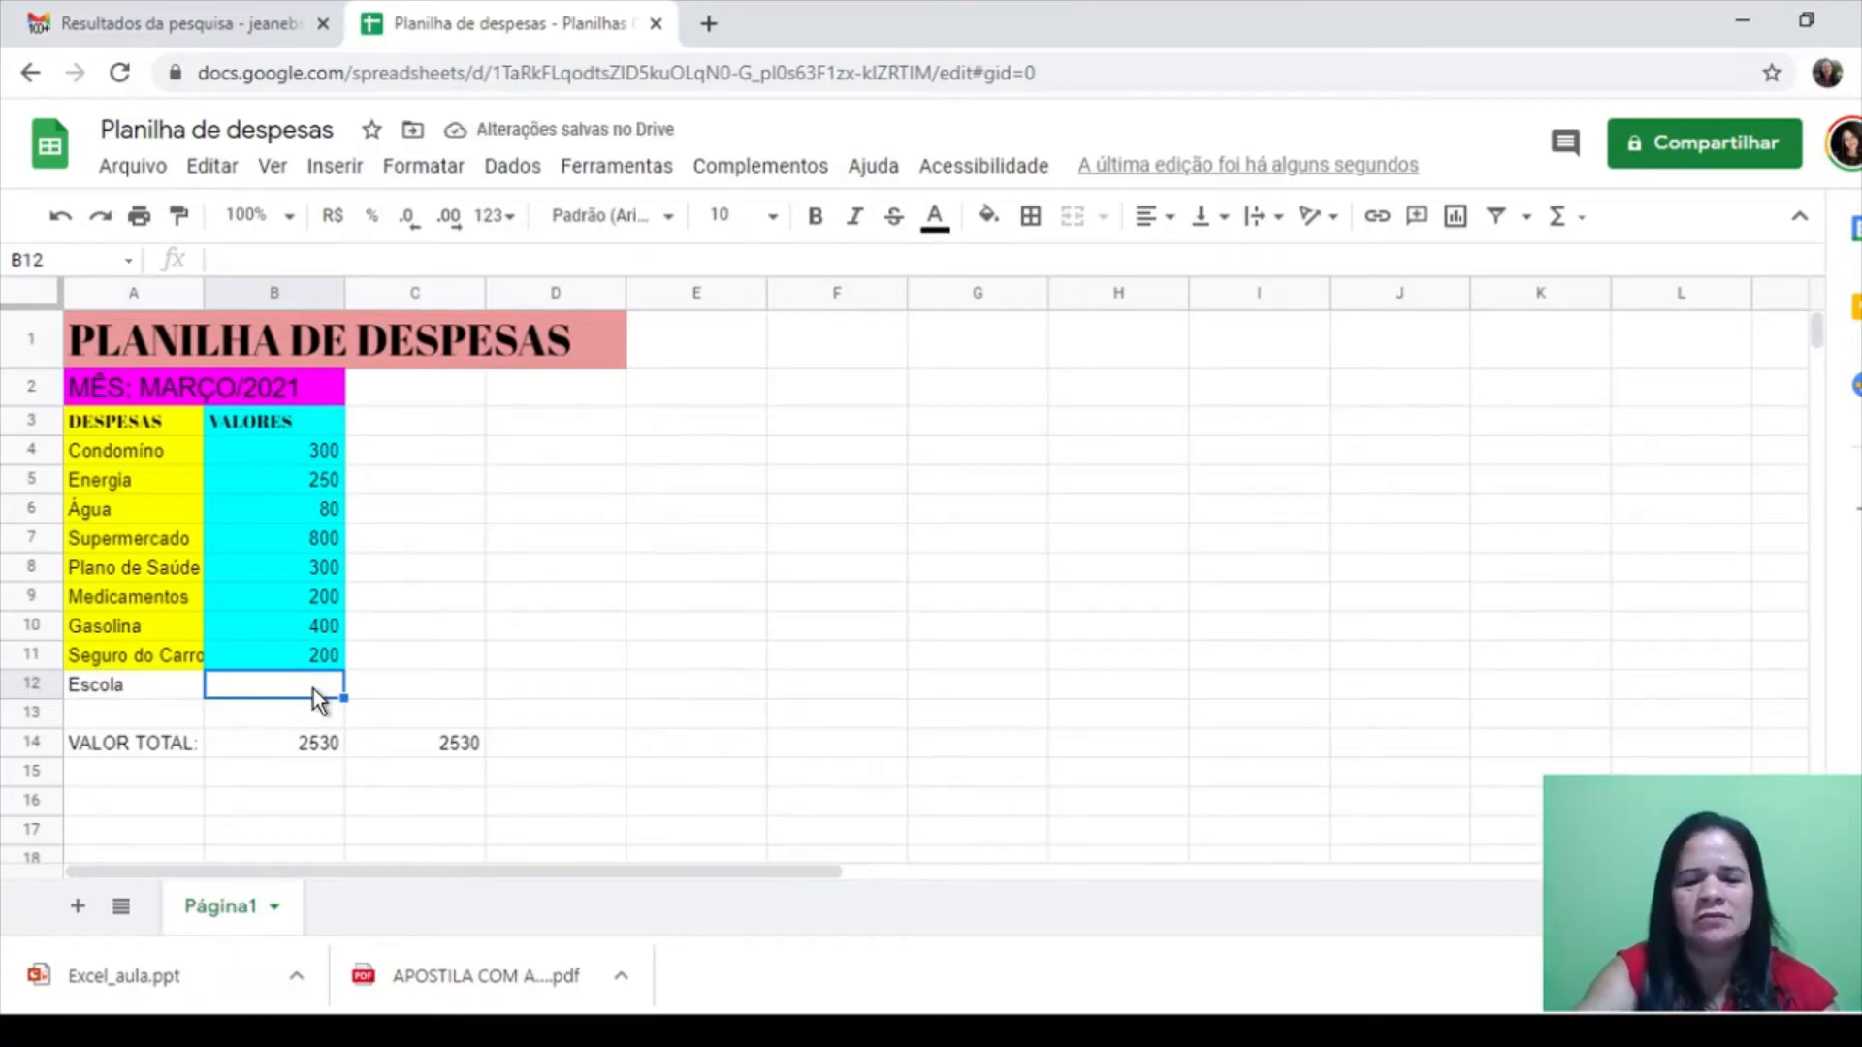
text(600,00)
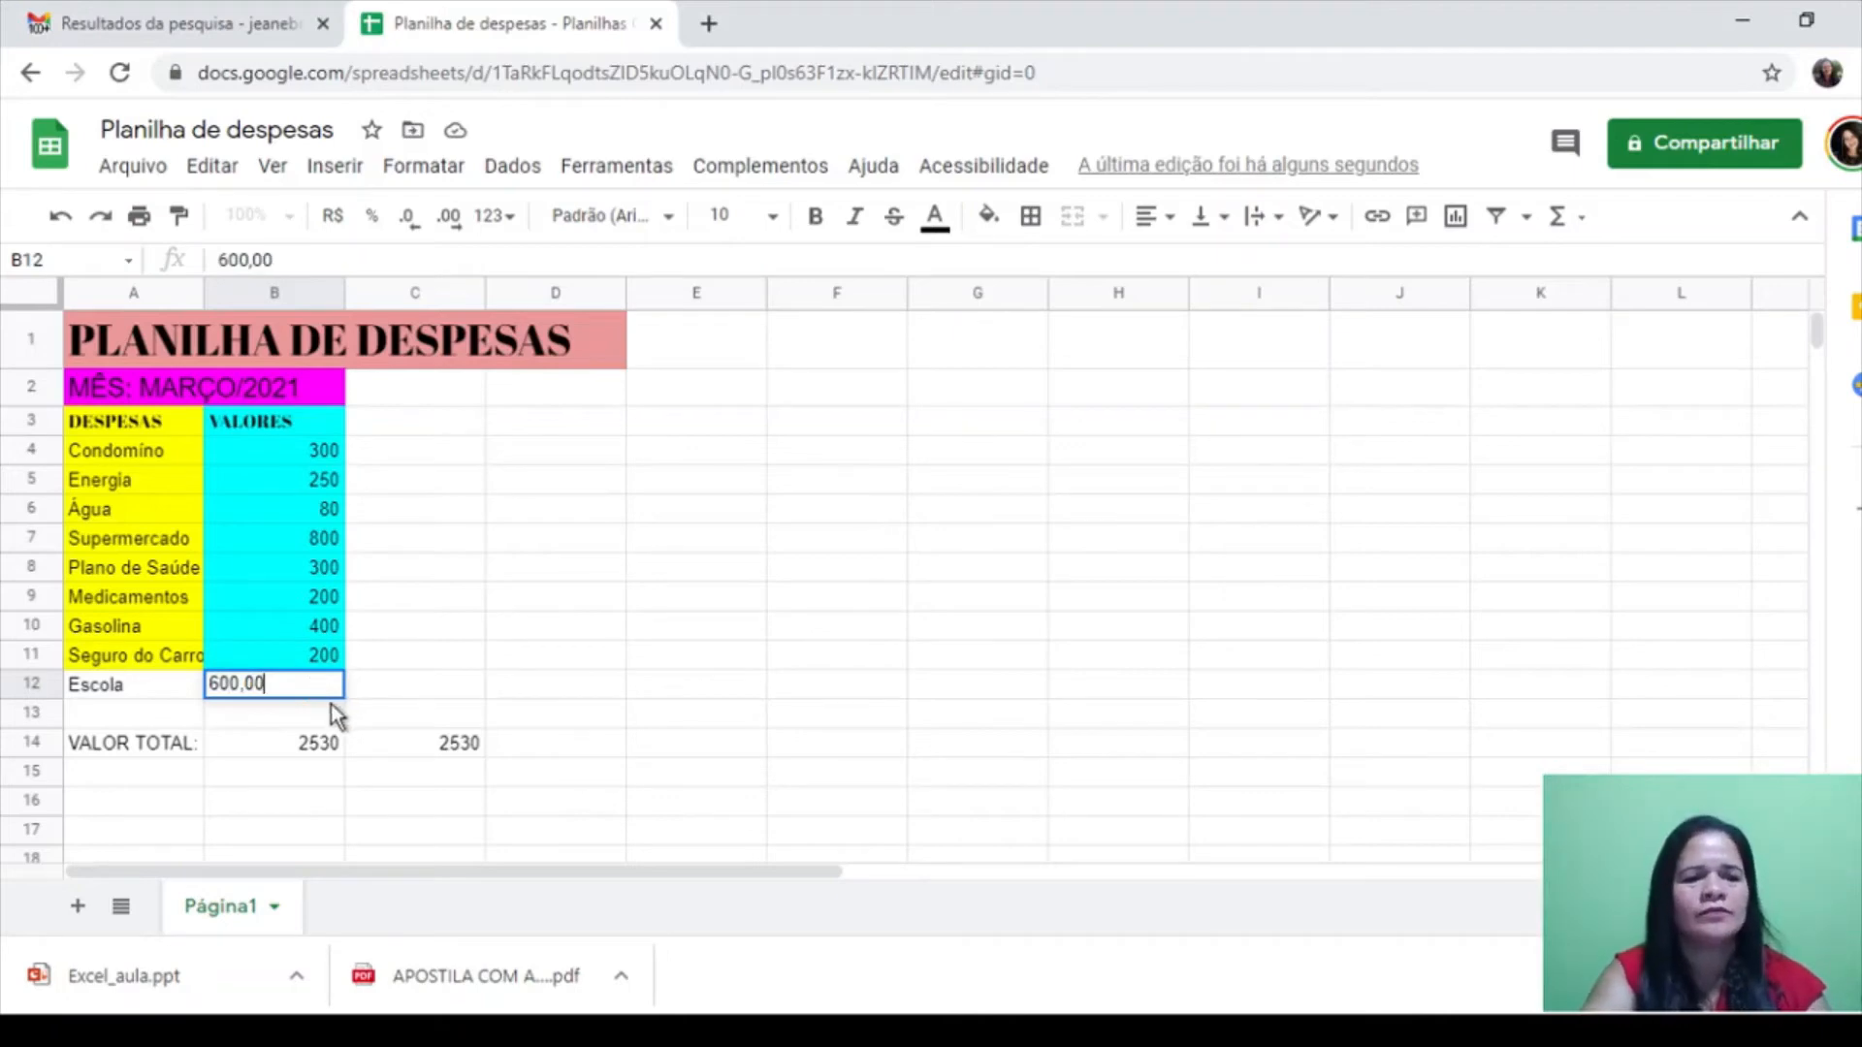
click(322, 714)
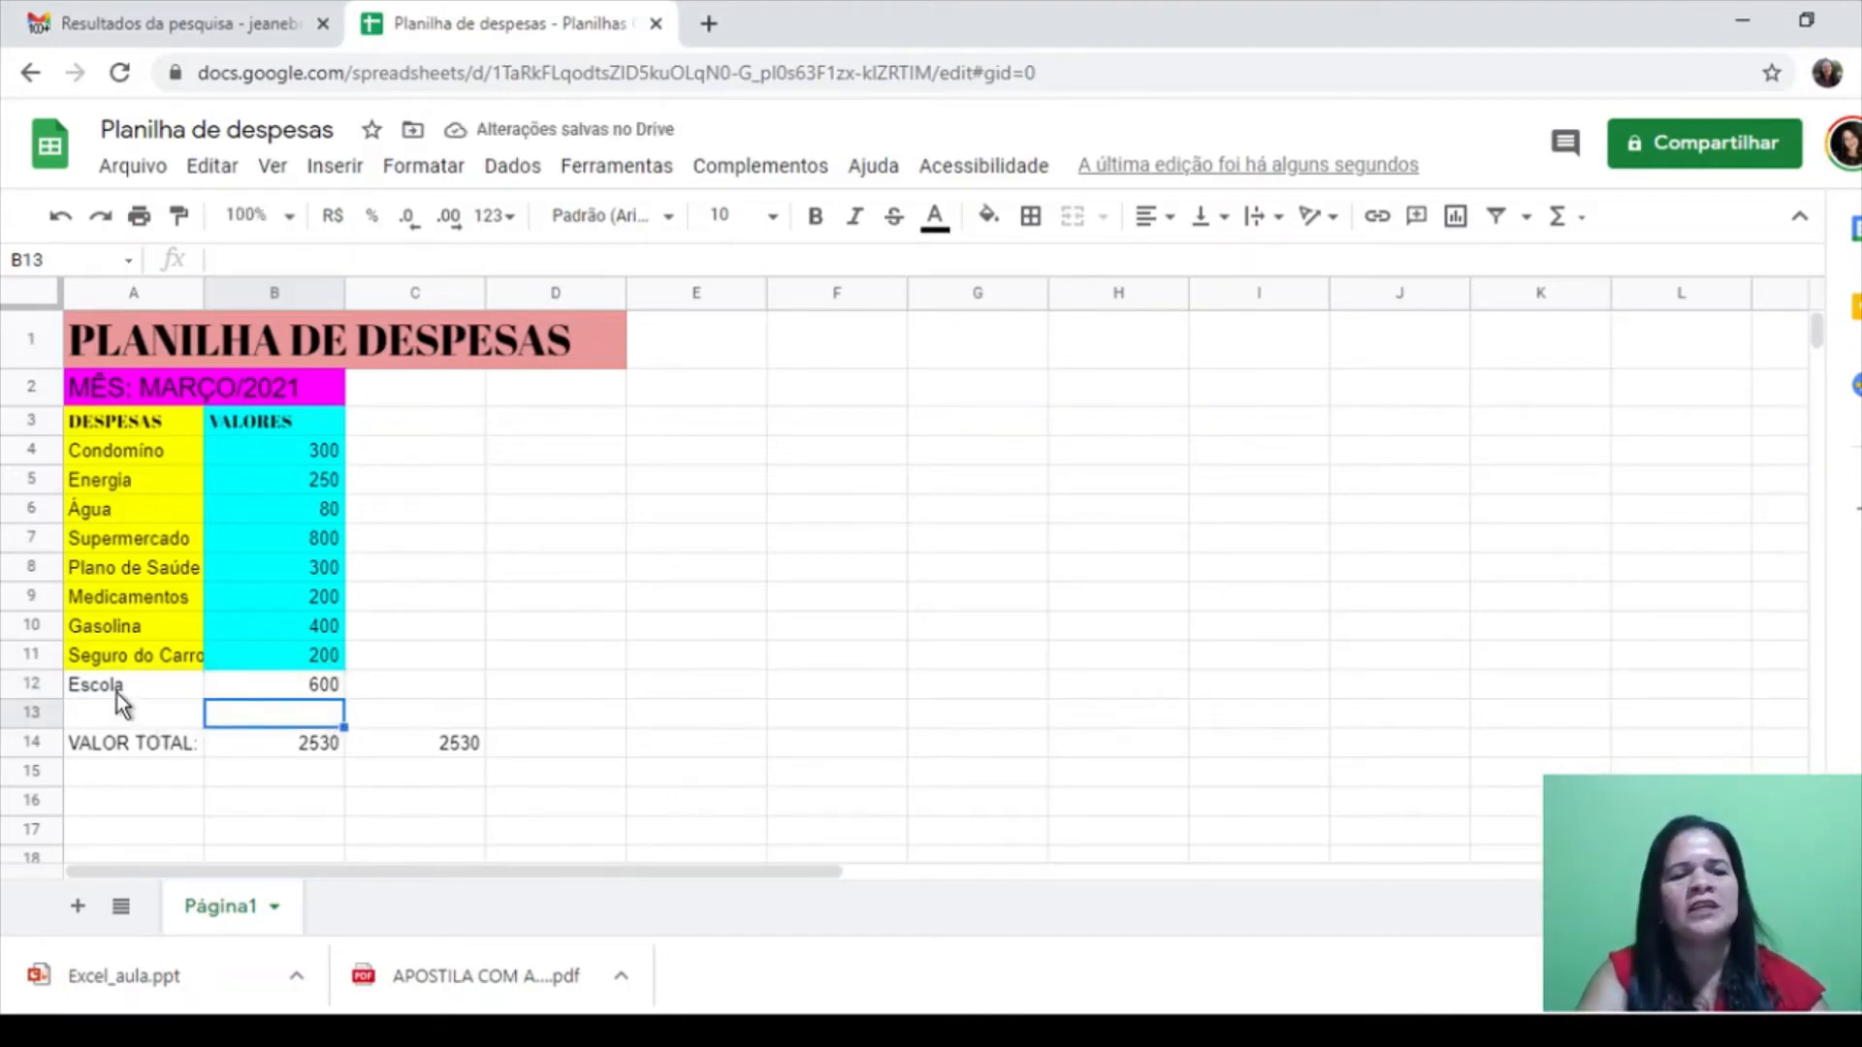
Insert a row at row 13, above the total, and add the expense "Lazer" with the value 1.000,00 there
right_click(101, 713)
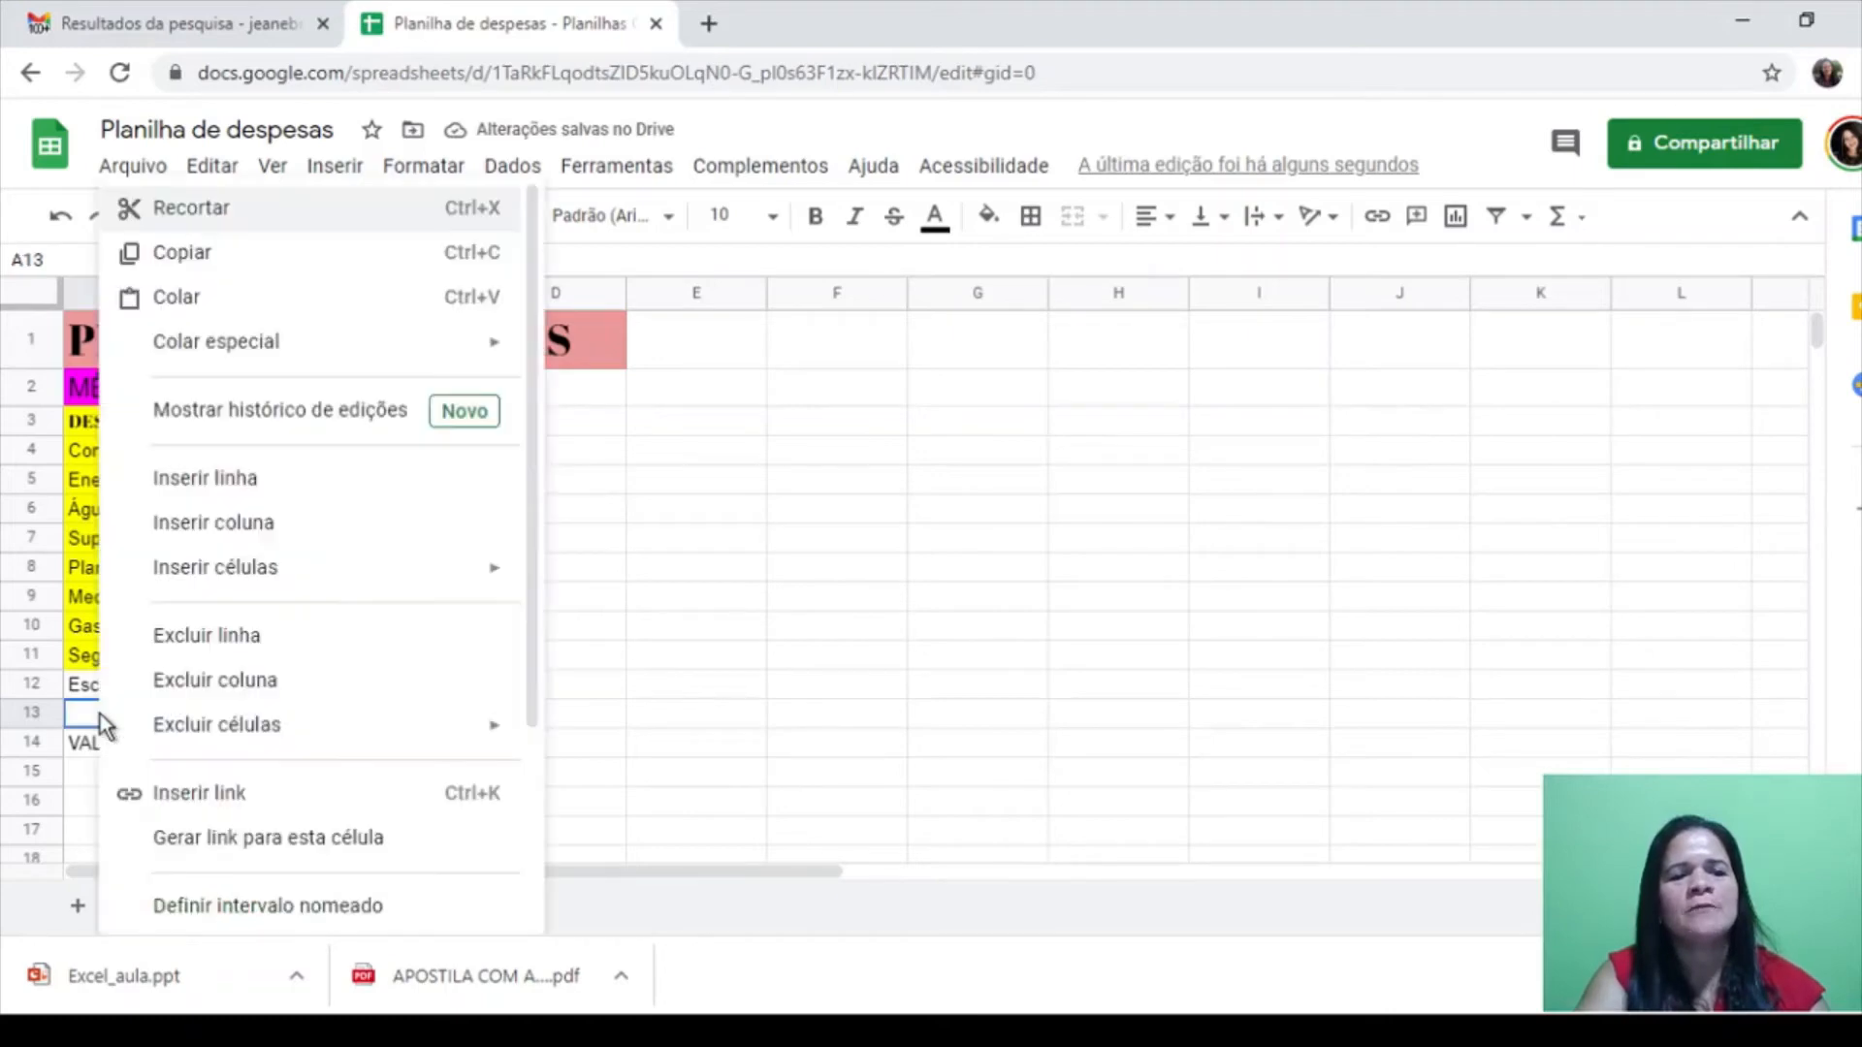
click(212, 479)
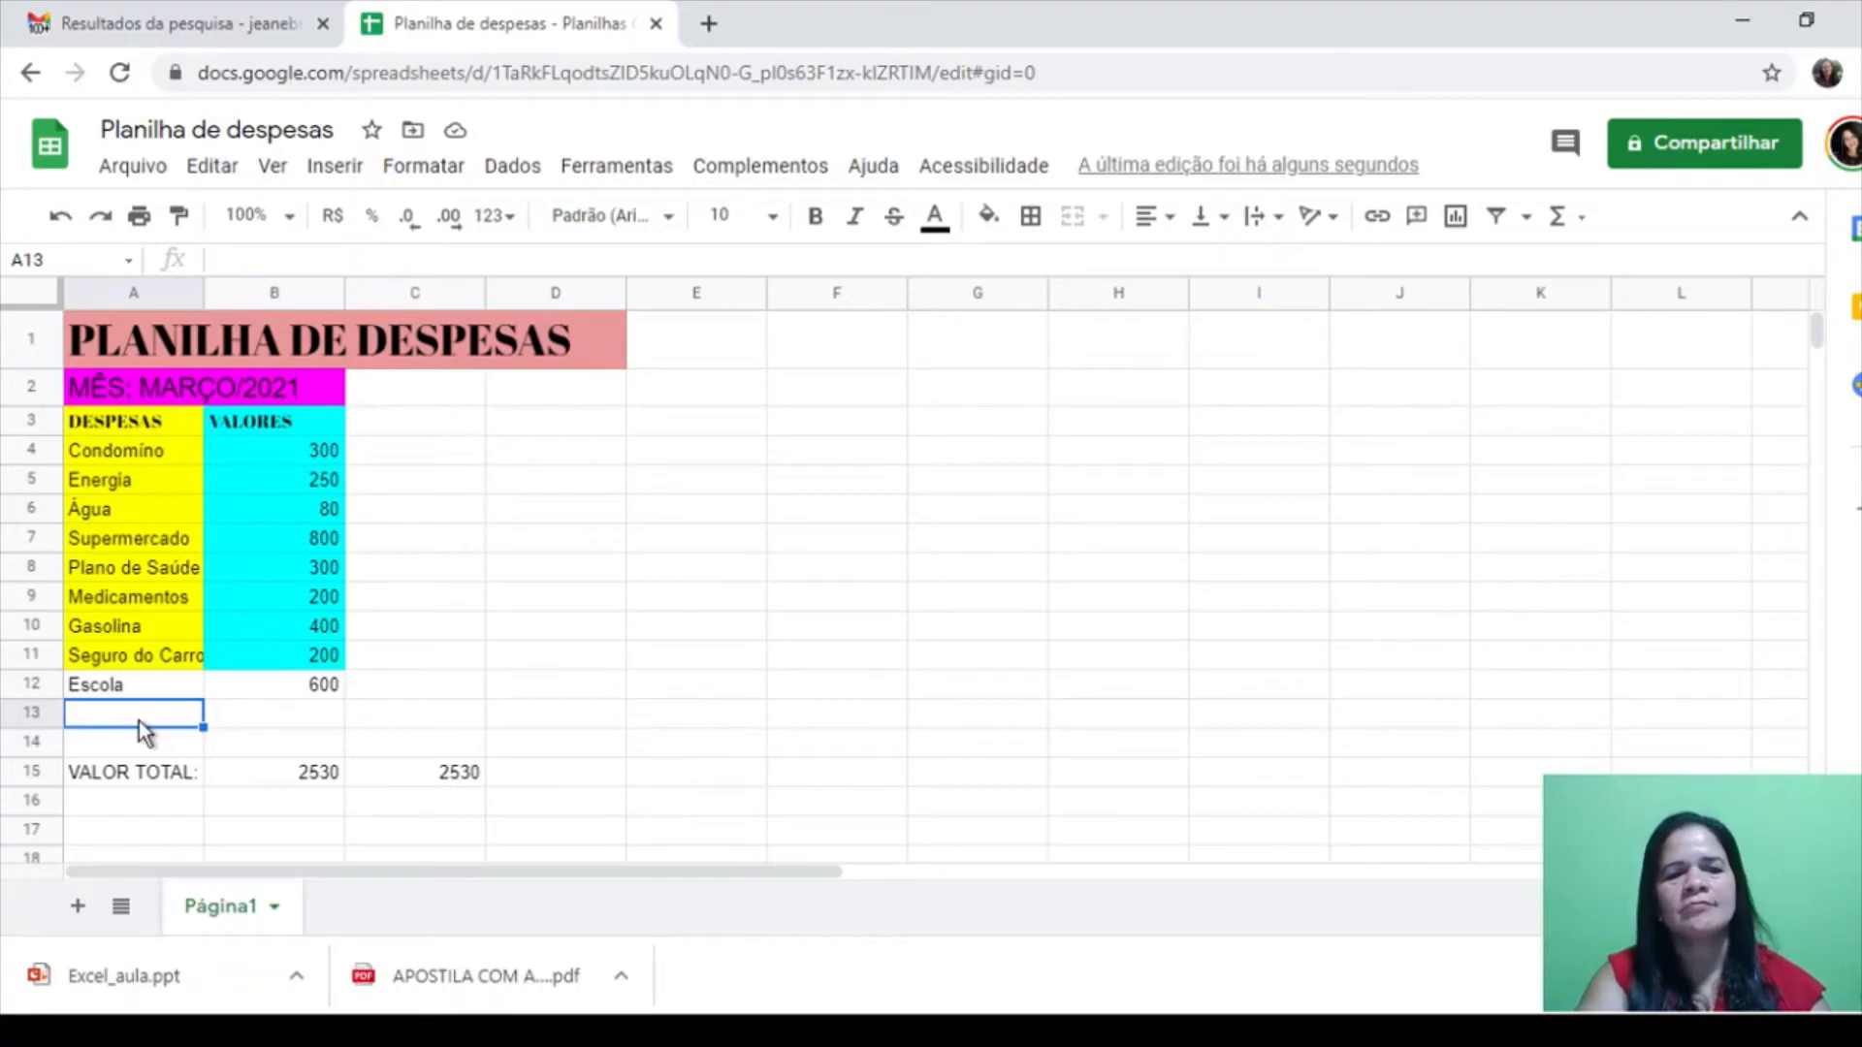
text(Lazer)
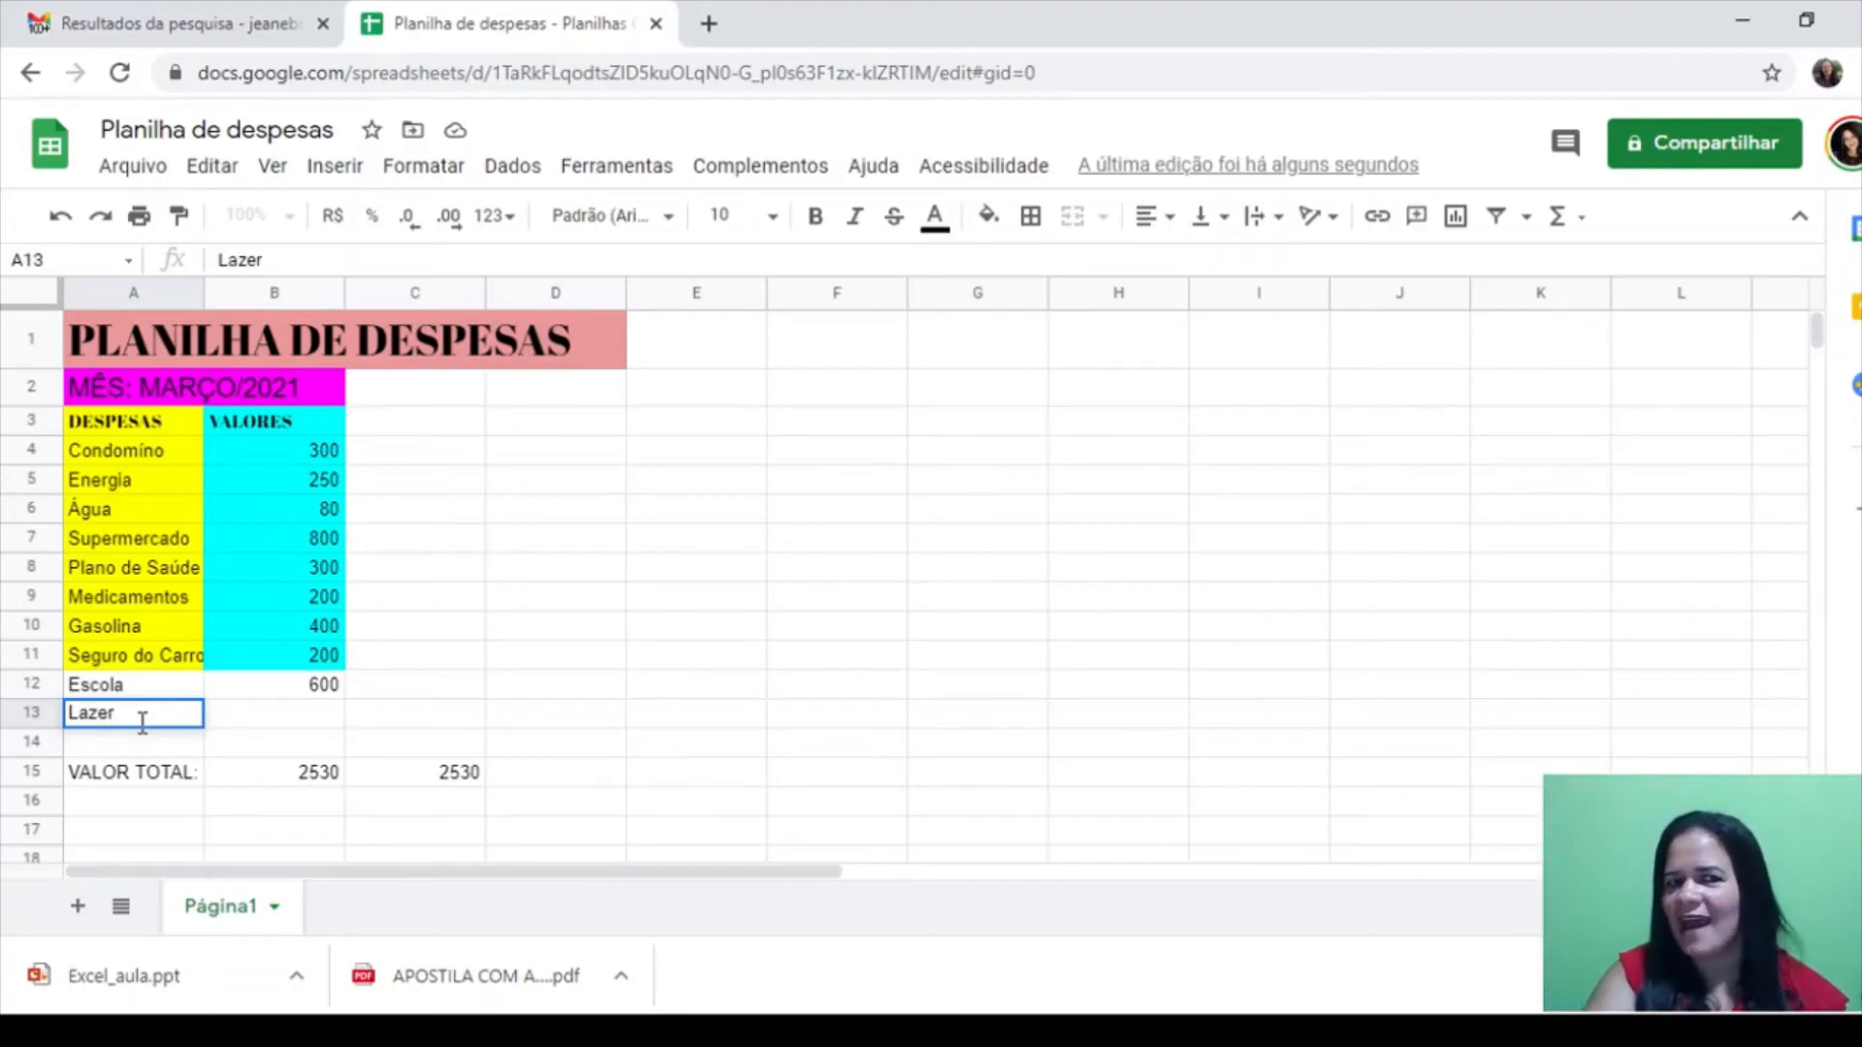
click(312, 719)
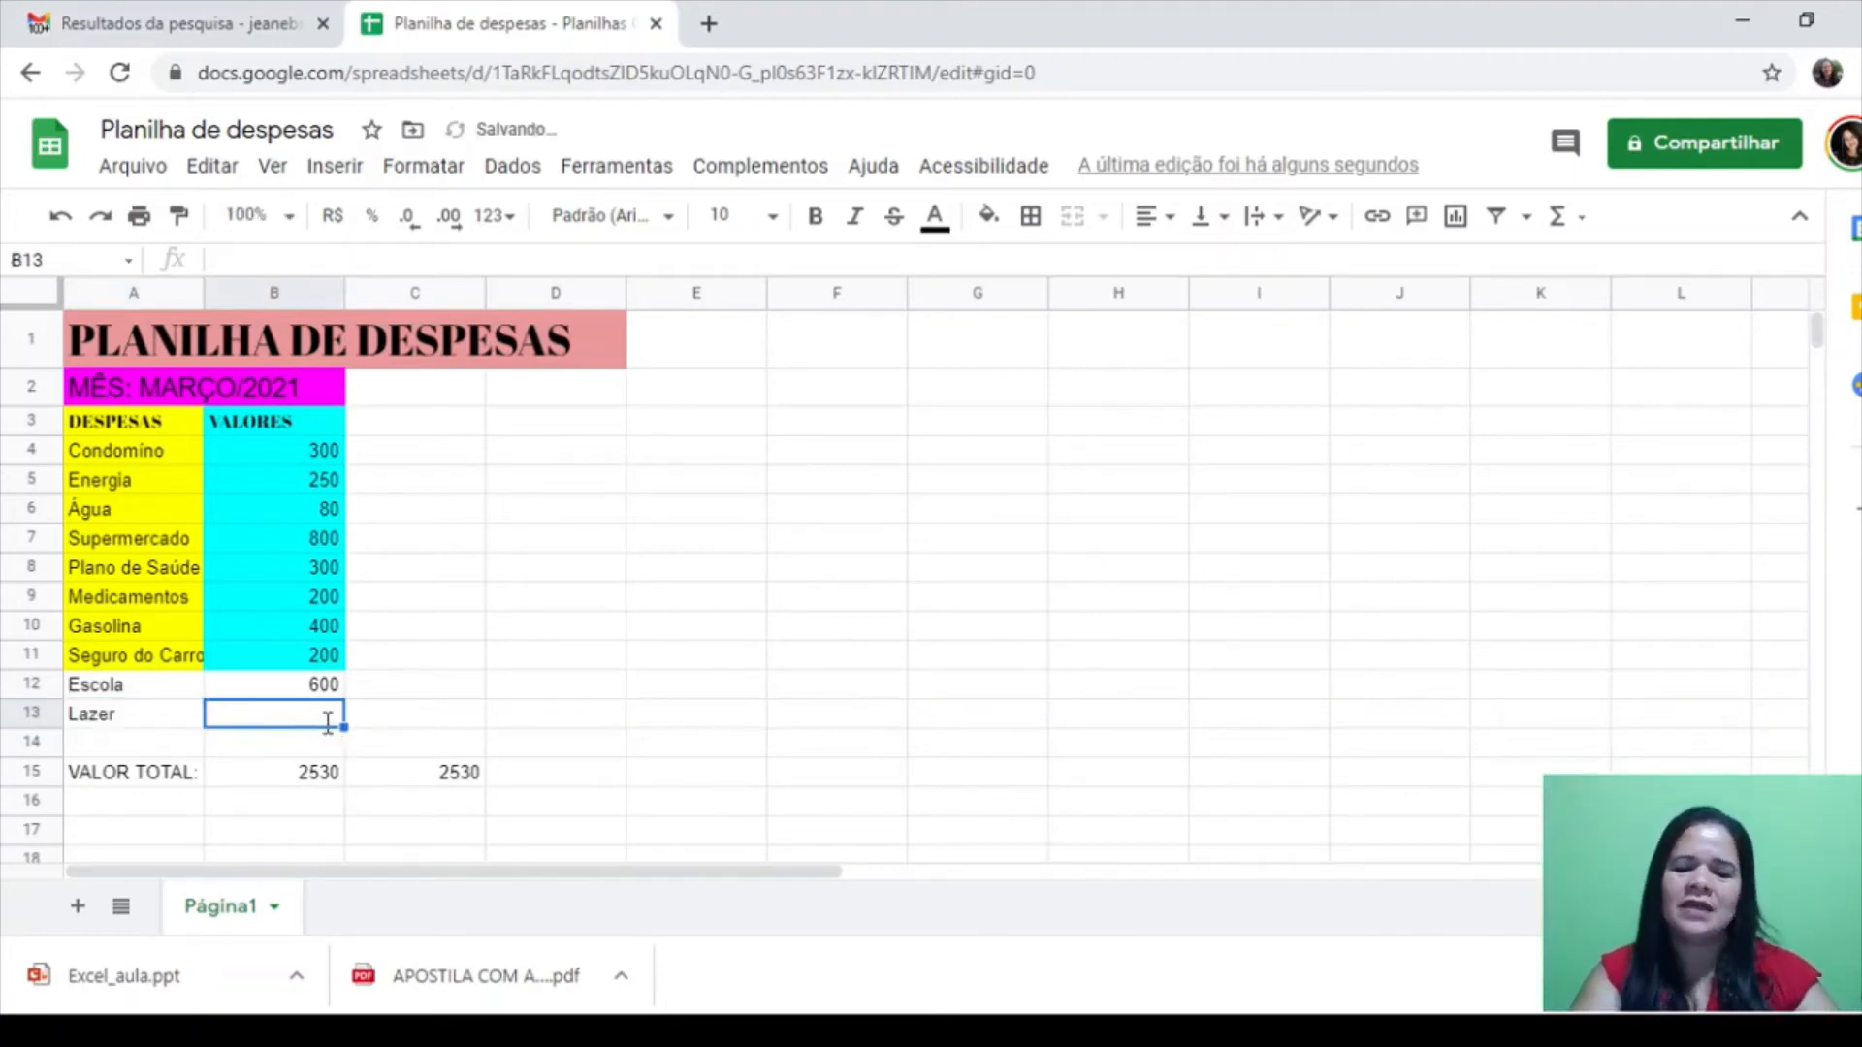
text(1.000)
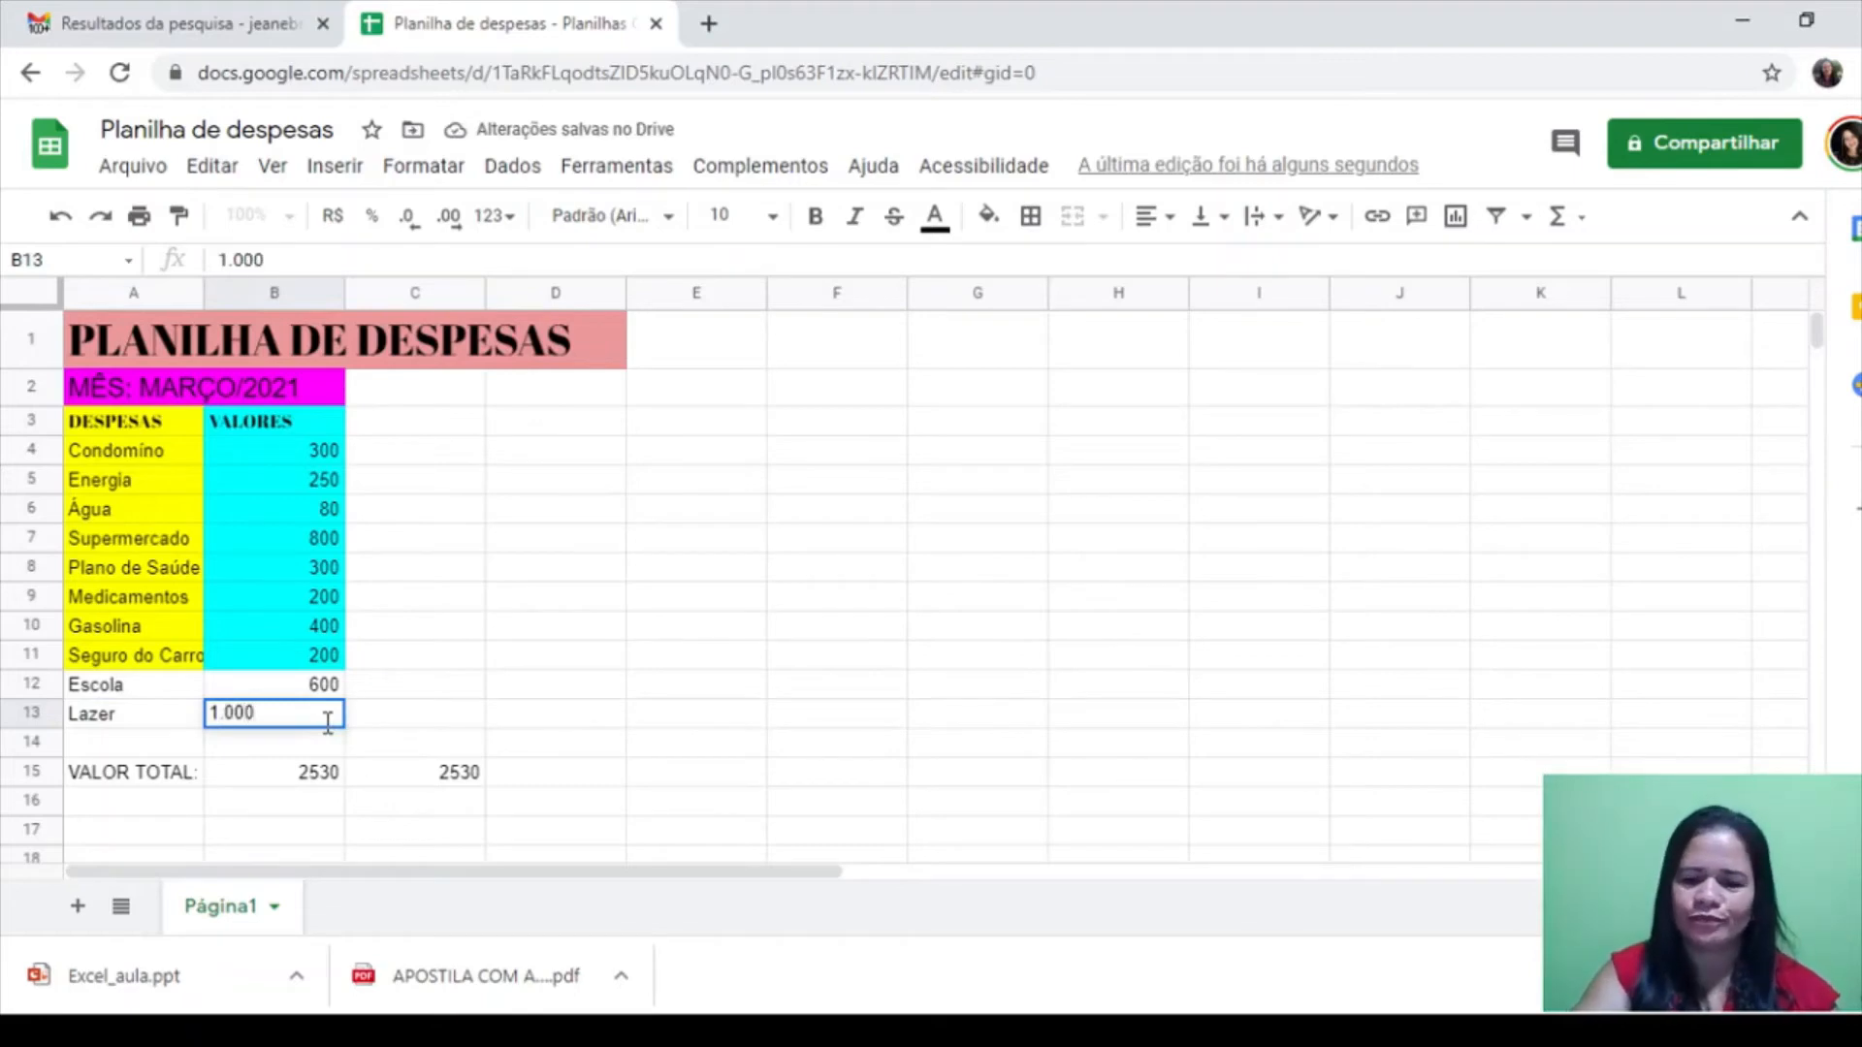
text(,00)
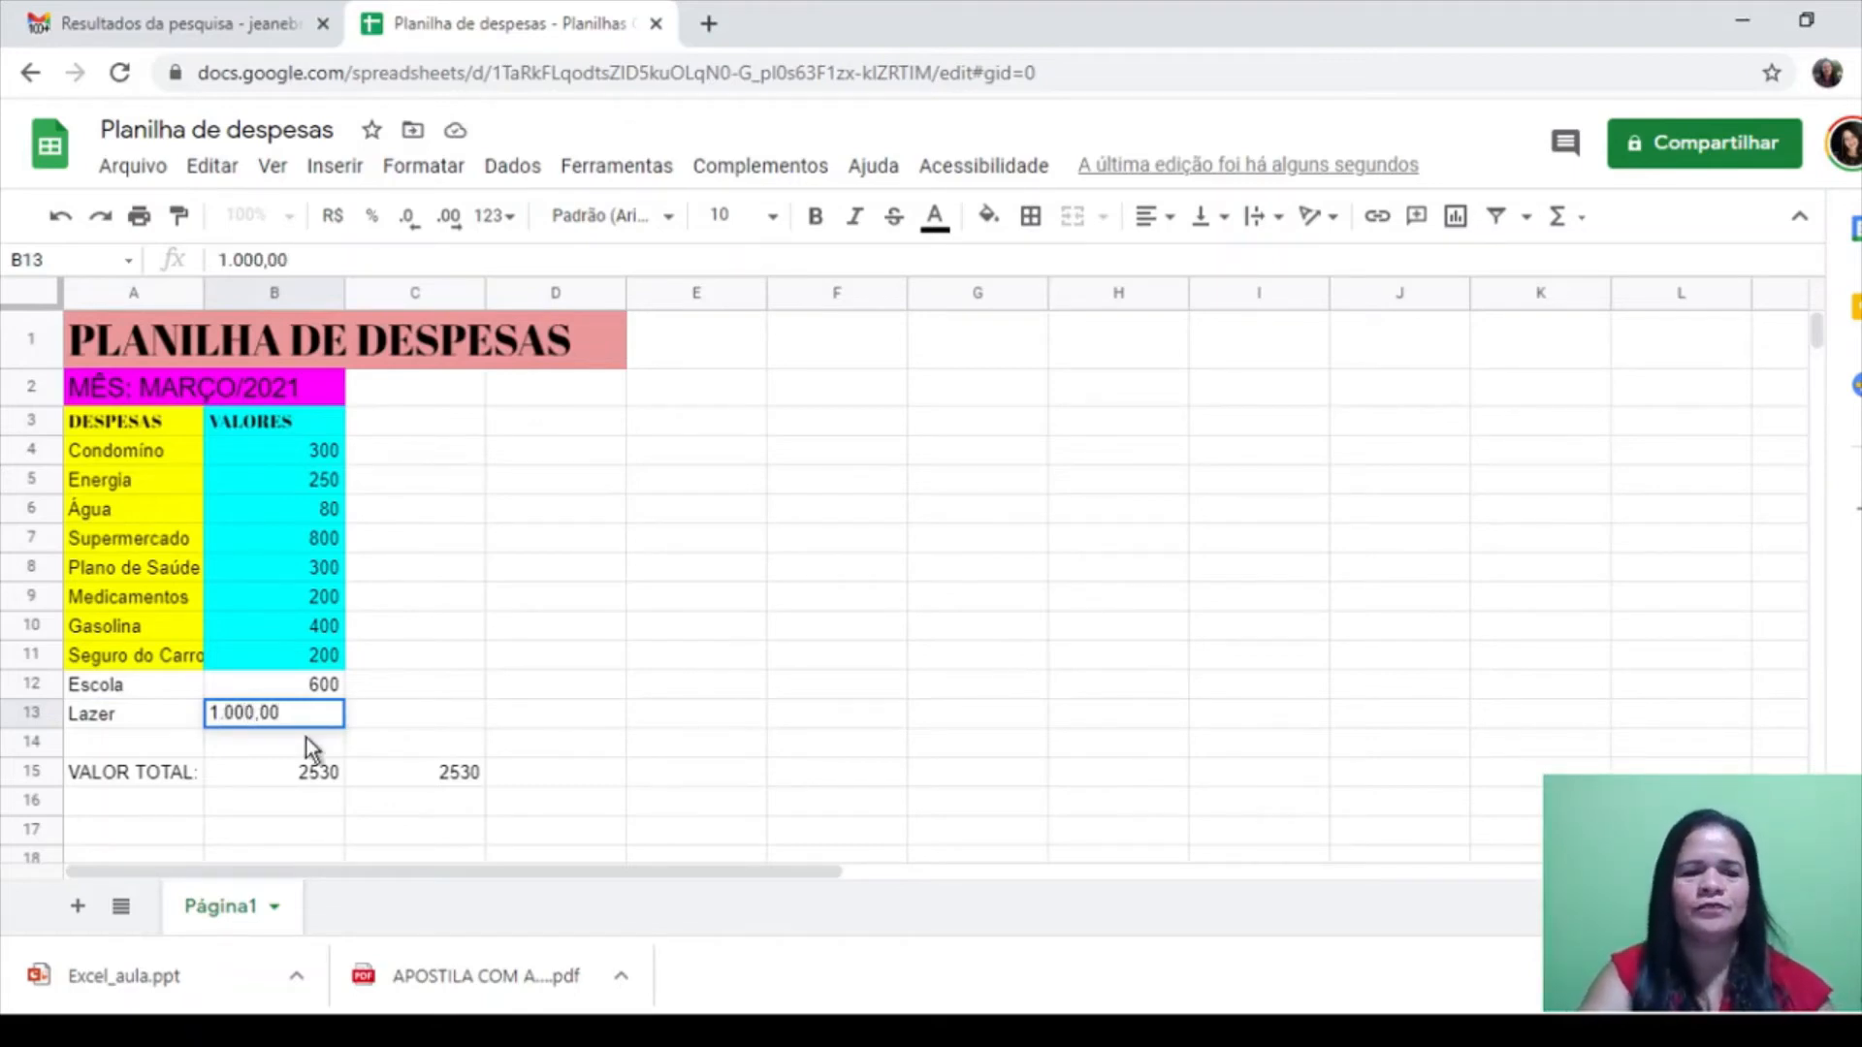
key(Return)
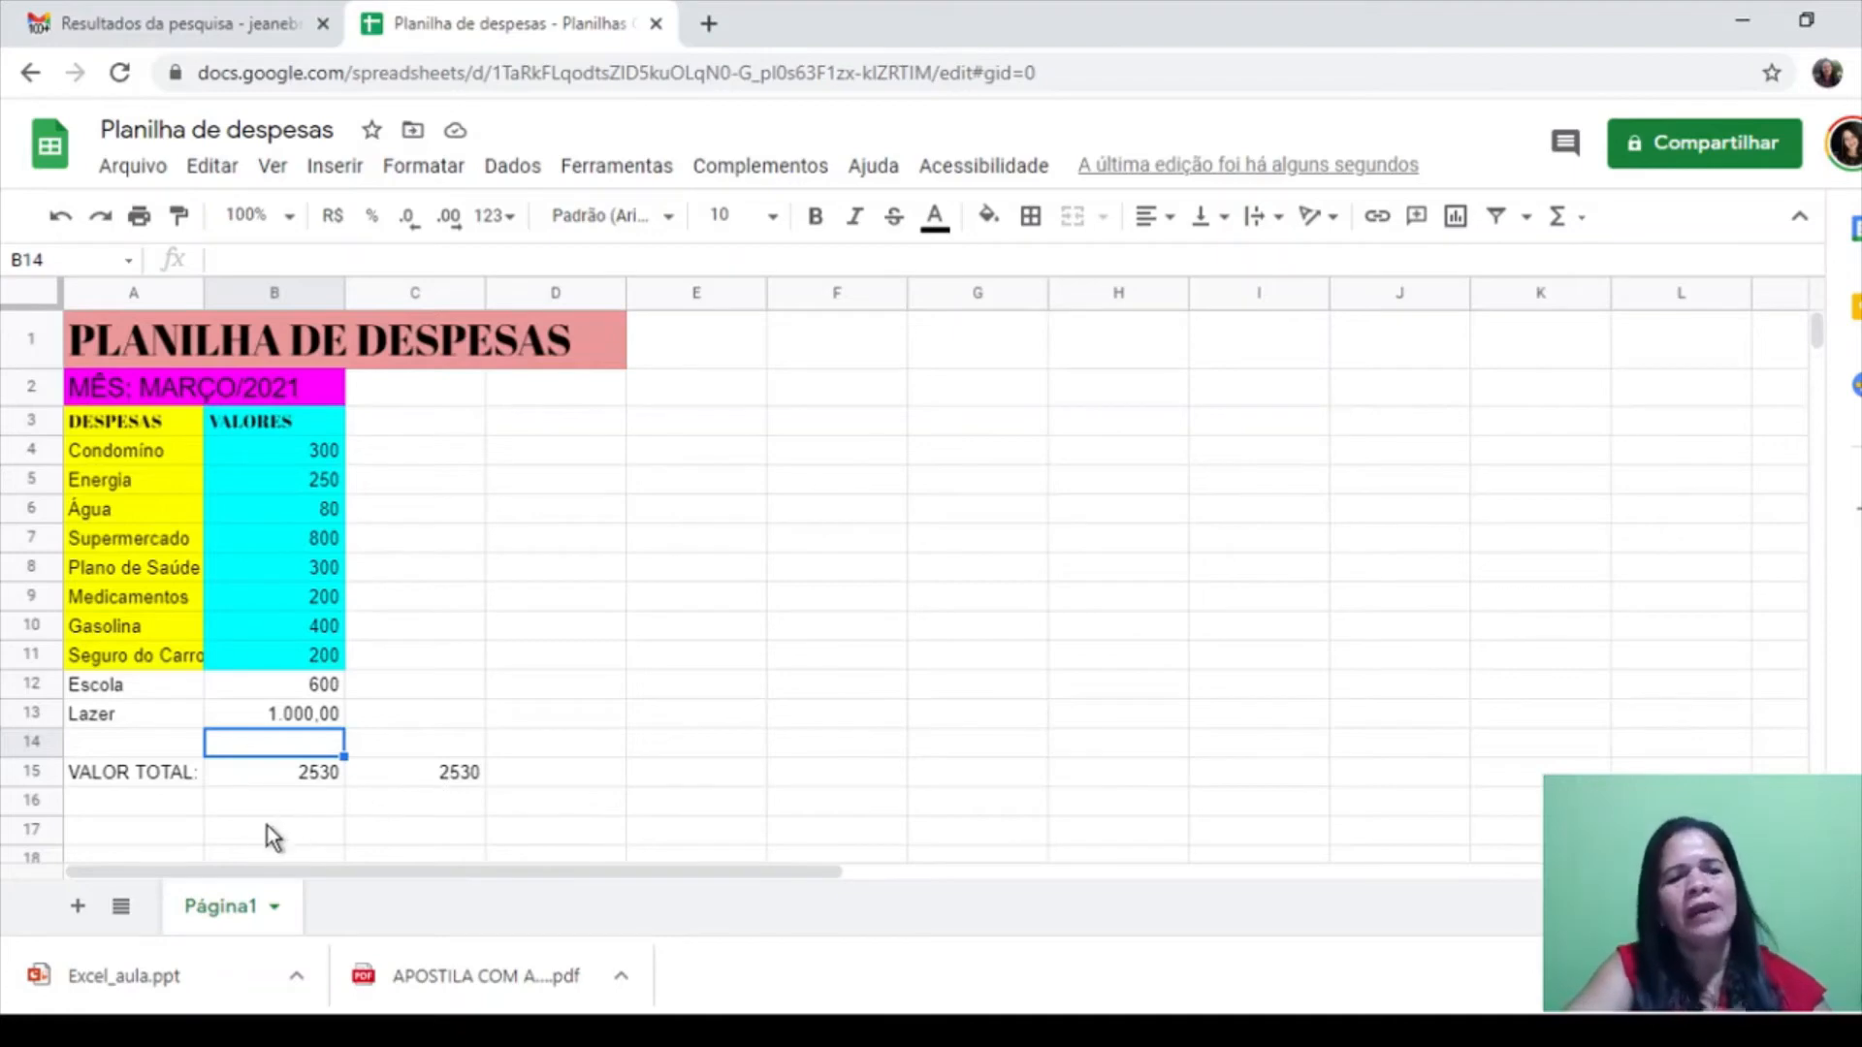
Extend the SUM range in B15 to B4:B13 so the total includes the two new expenses
click(318, 781)
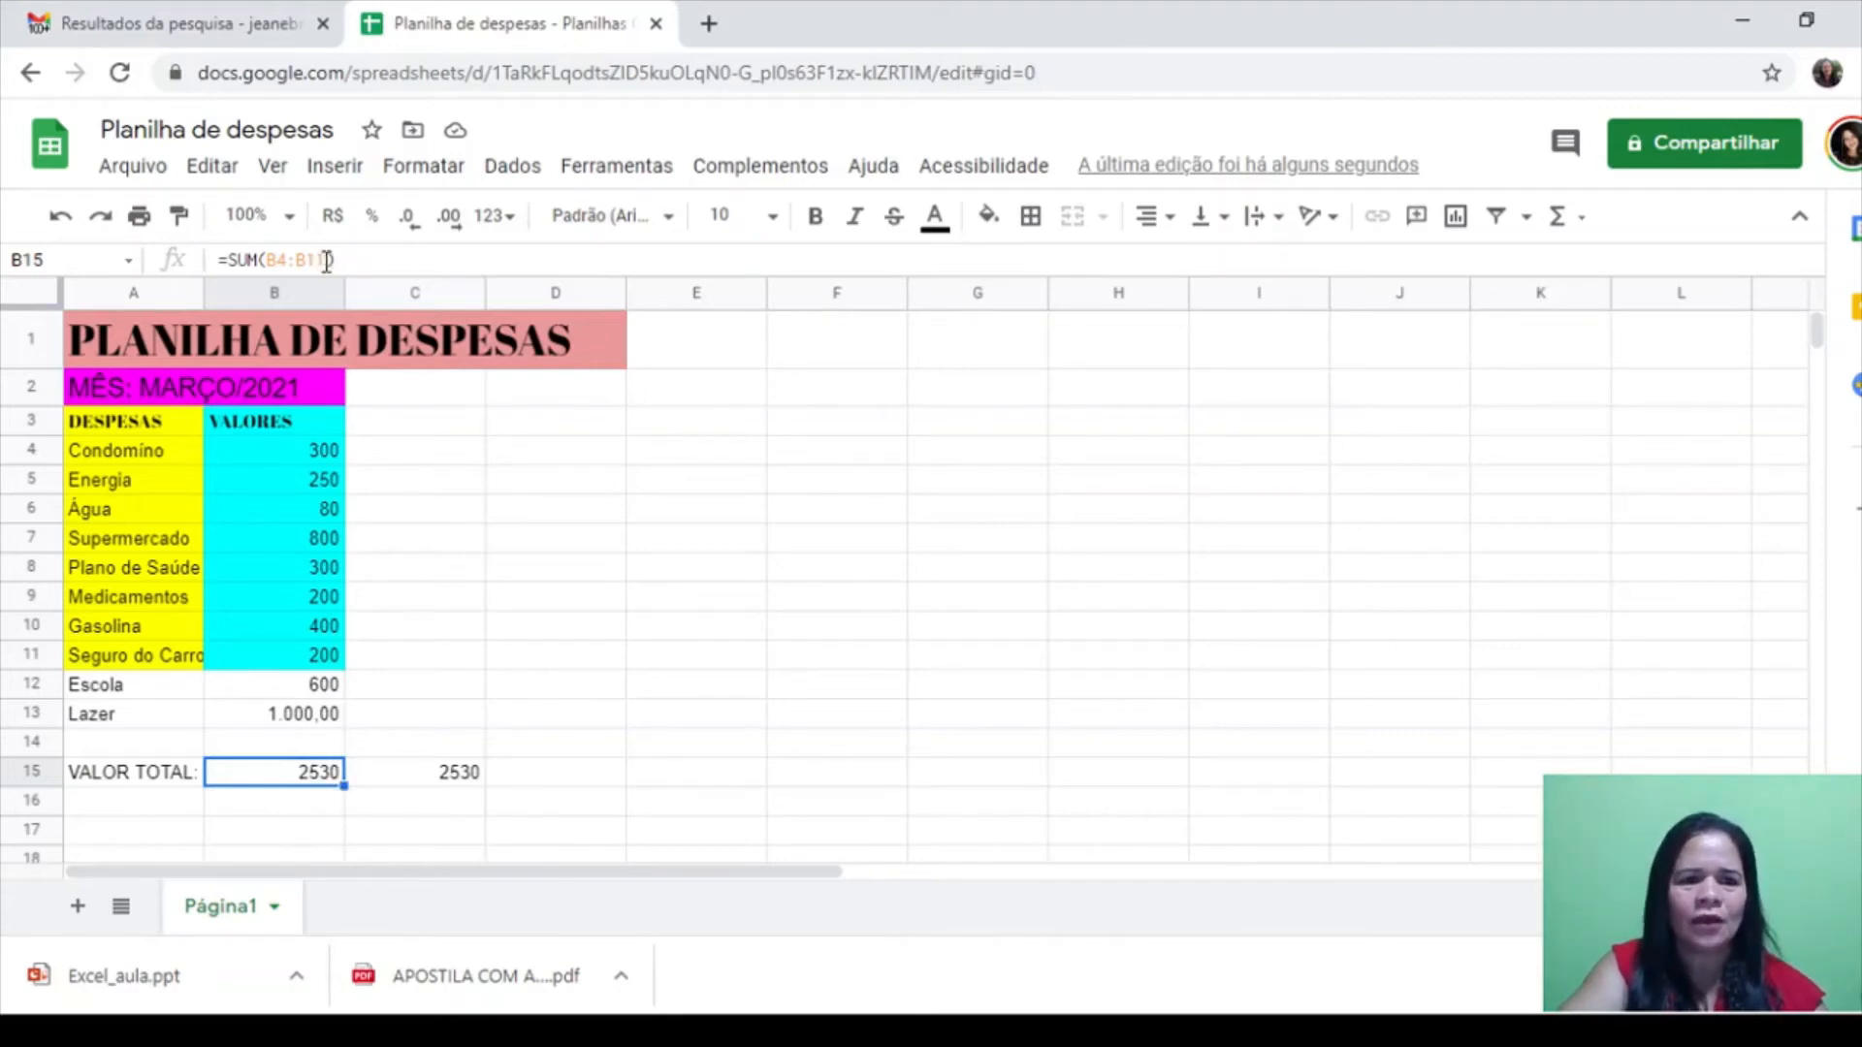
double_click(332, 774)
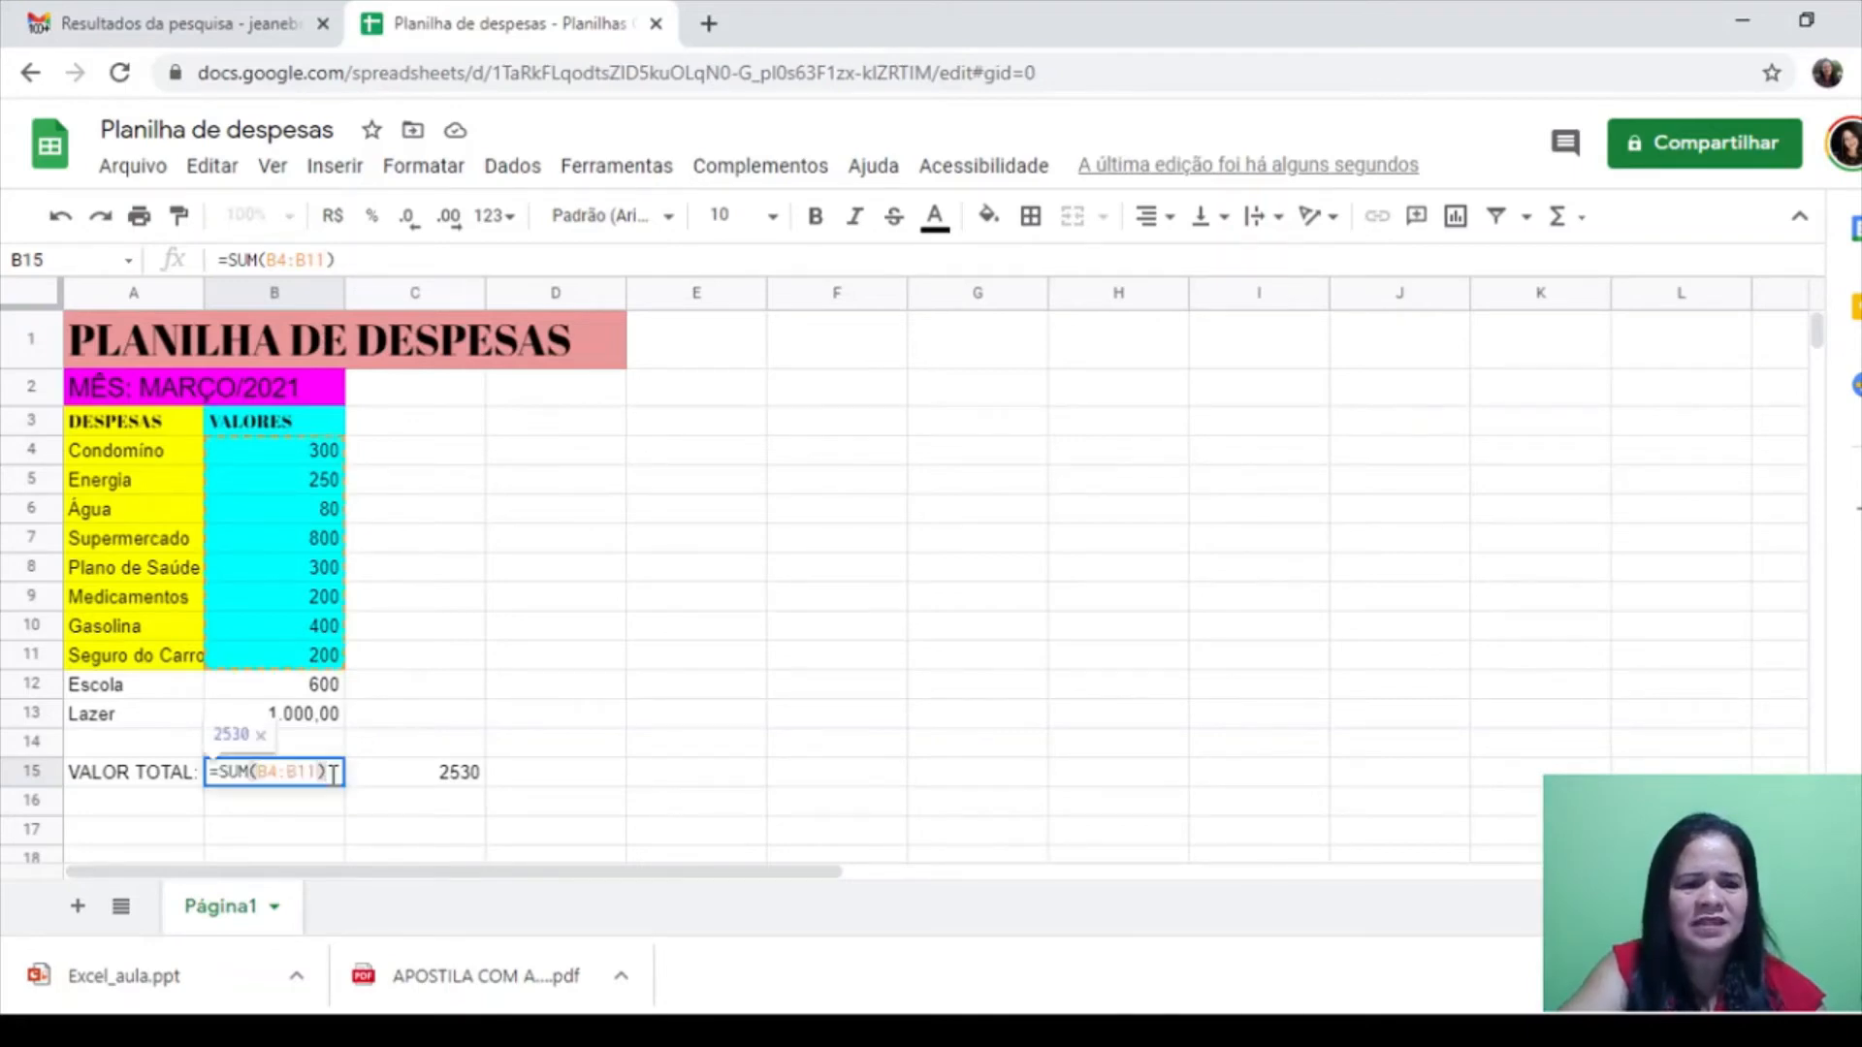
click(304, 254)
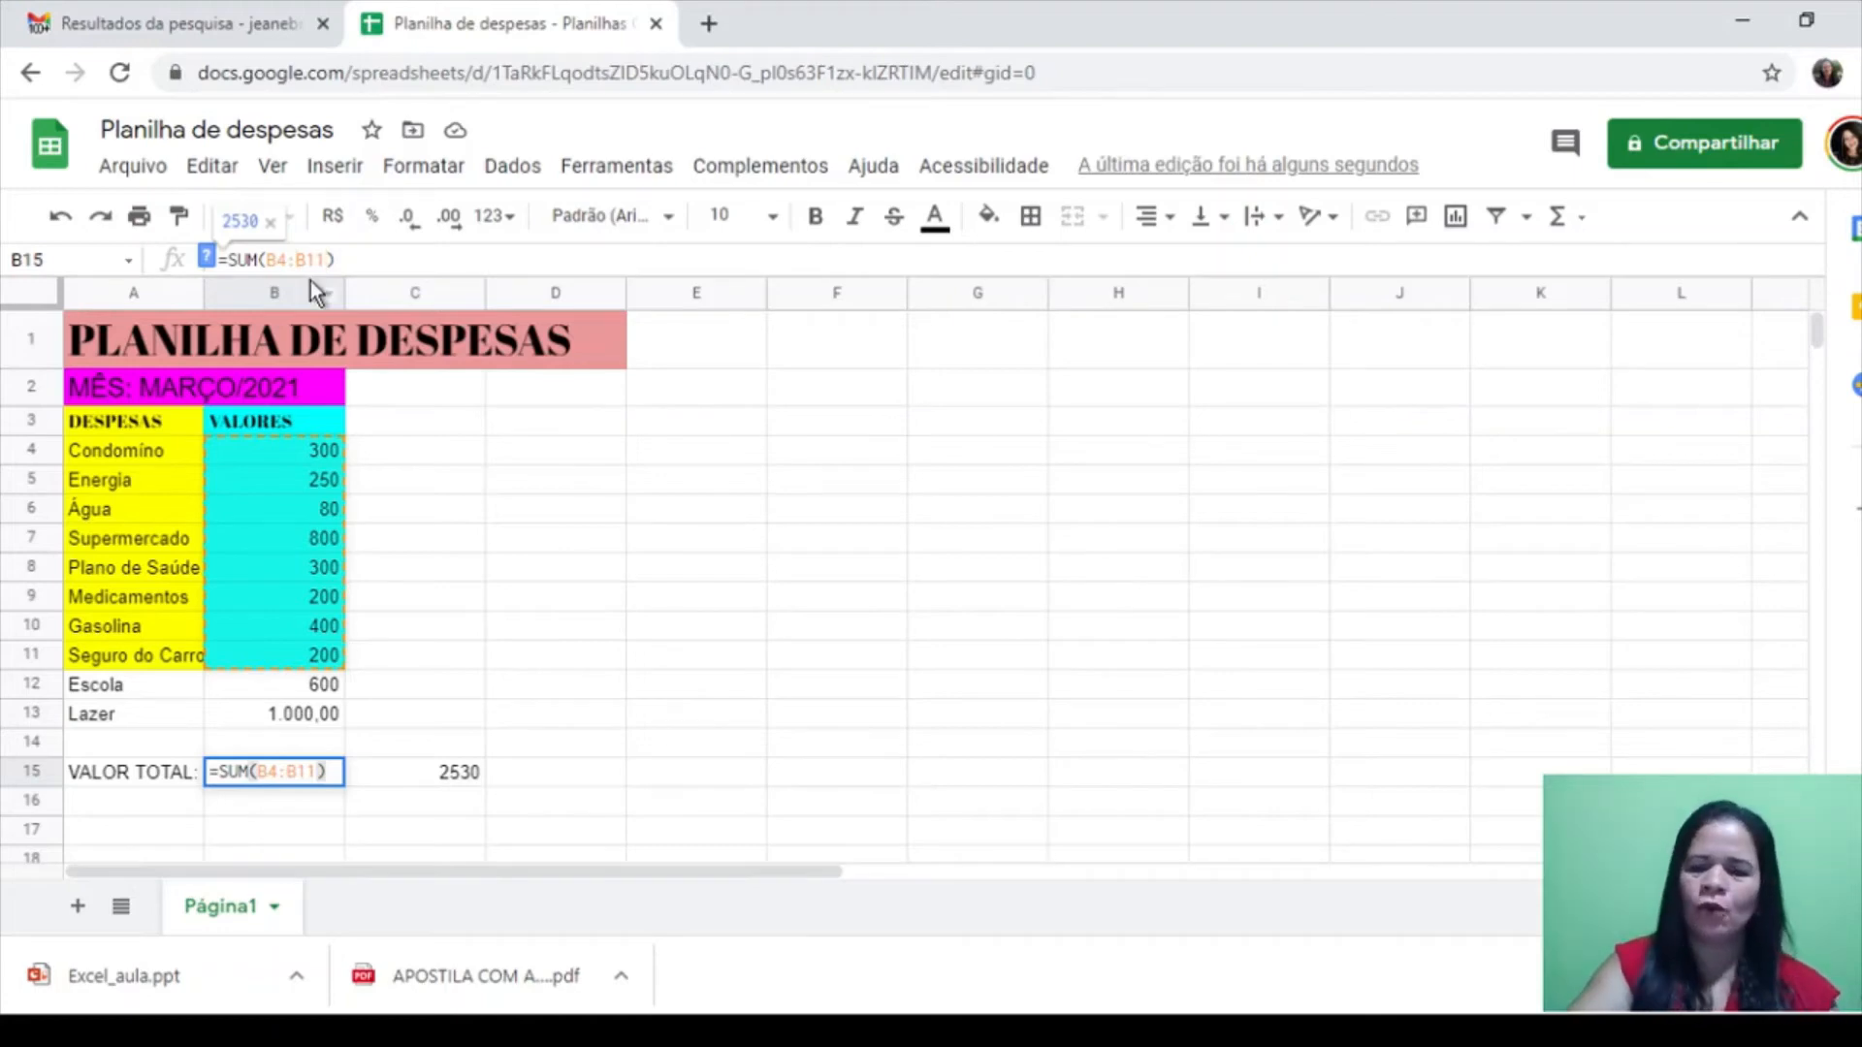
key(BackSpace)
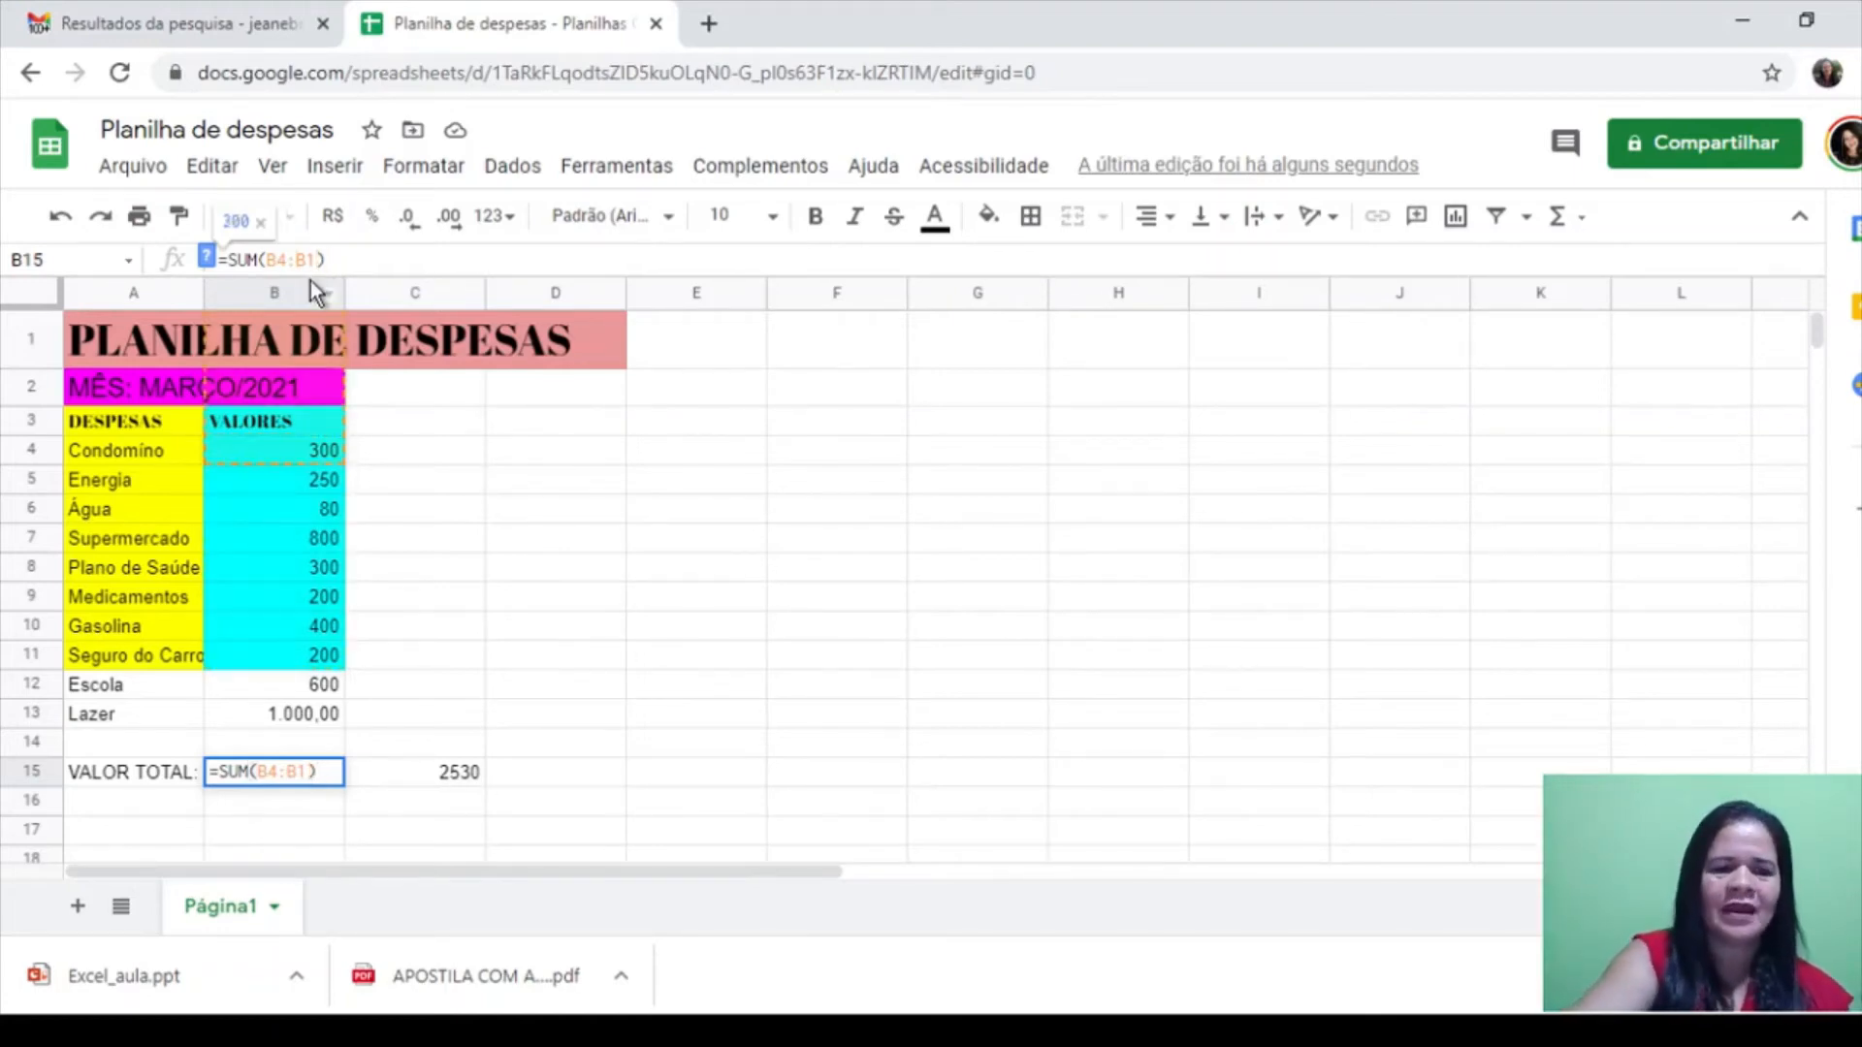
text(3)
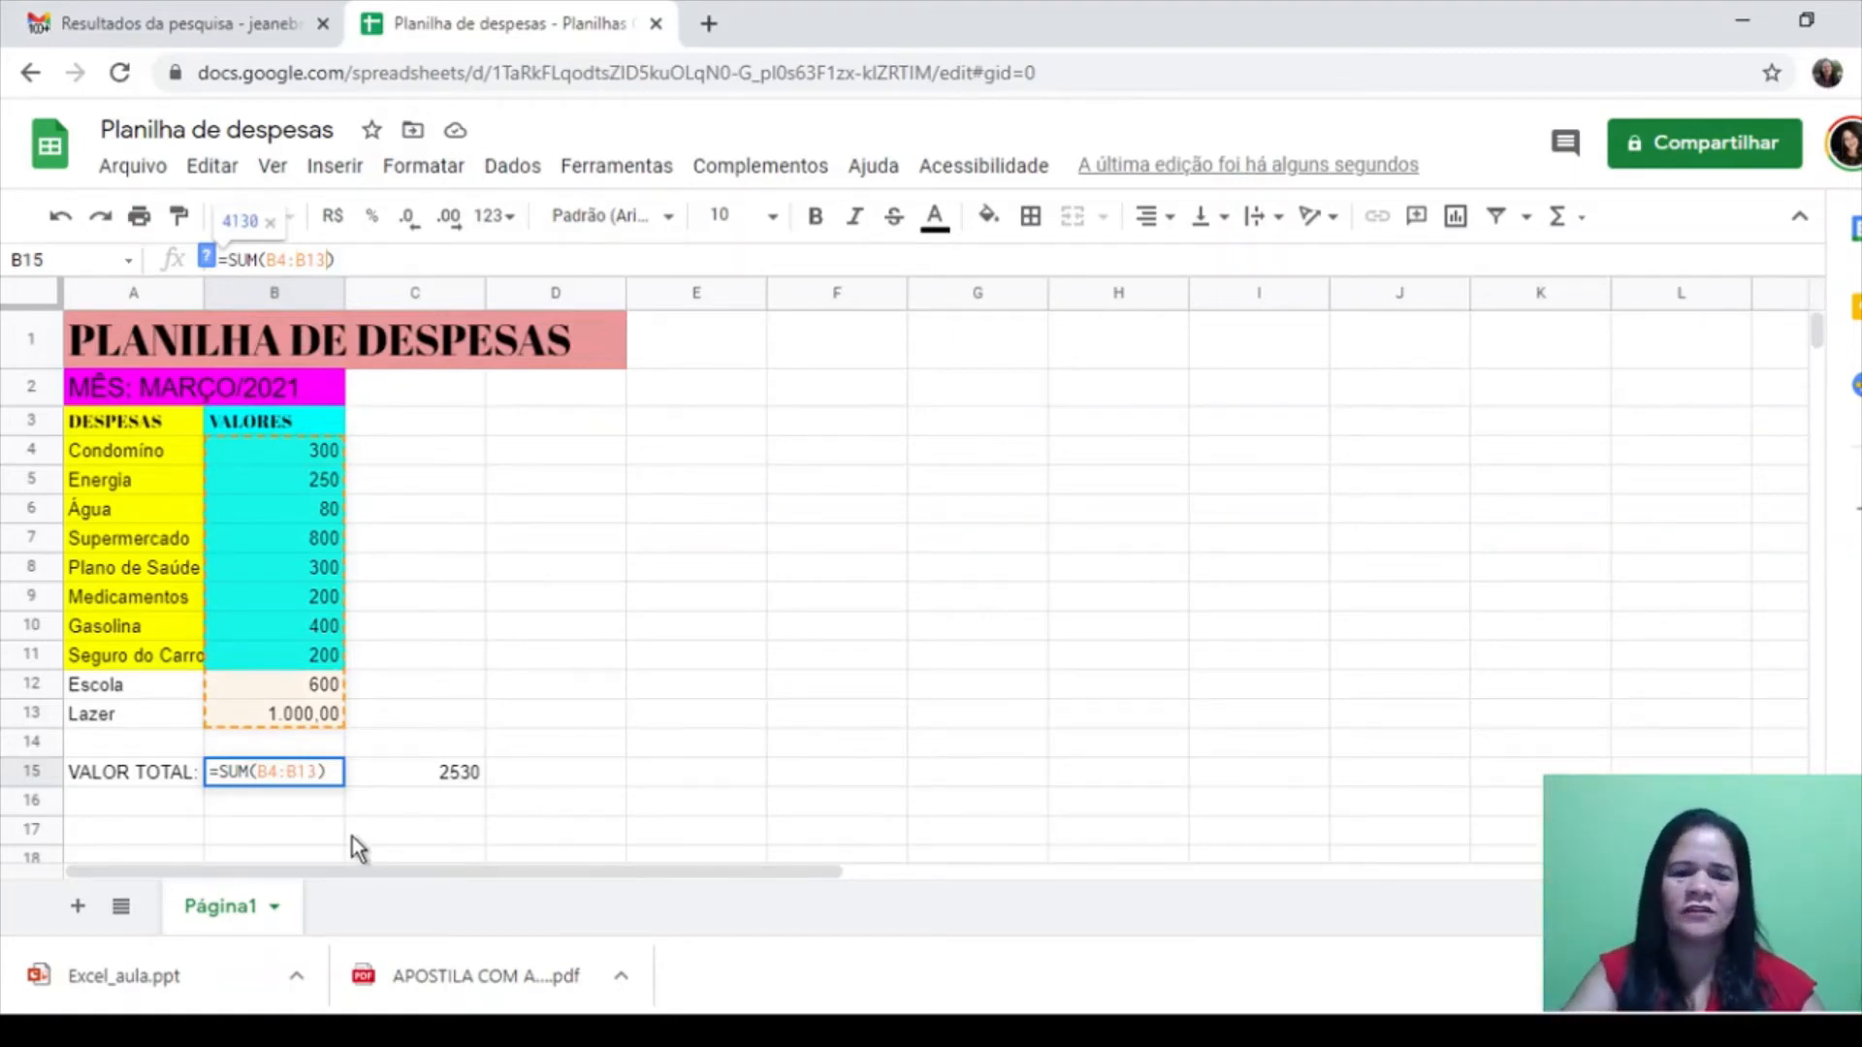
key(Return)
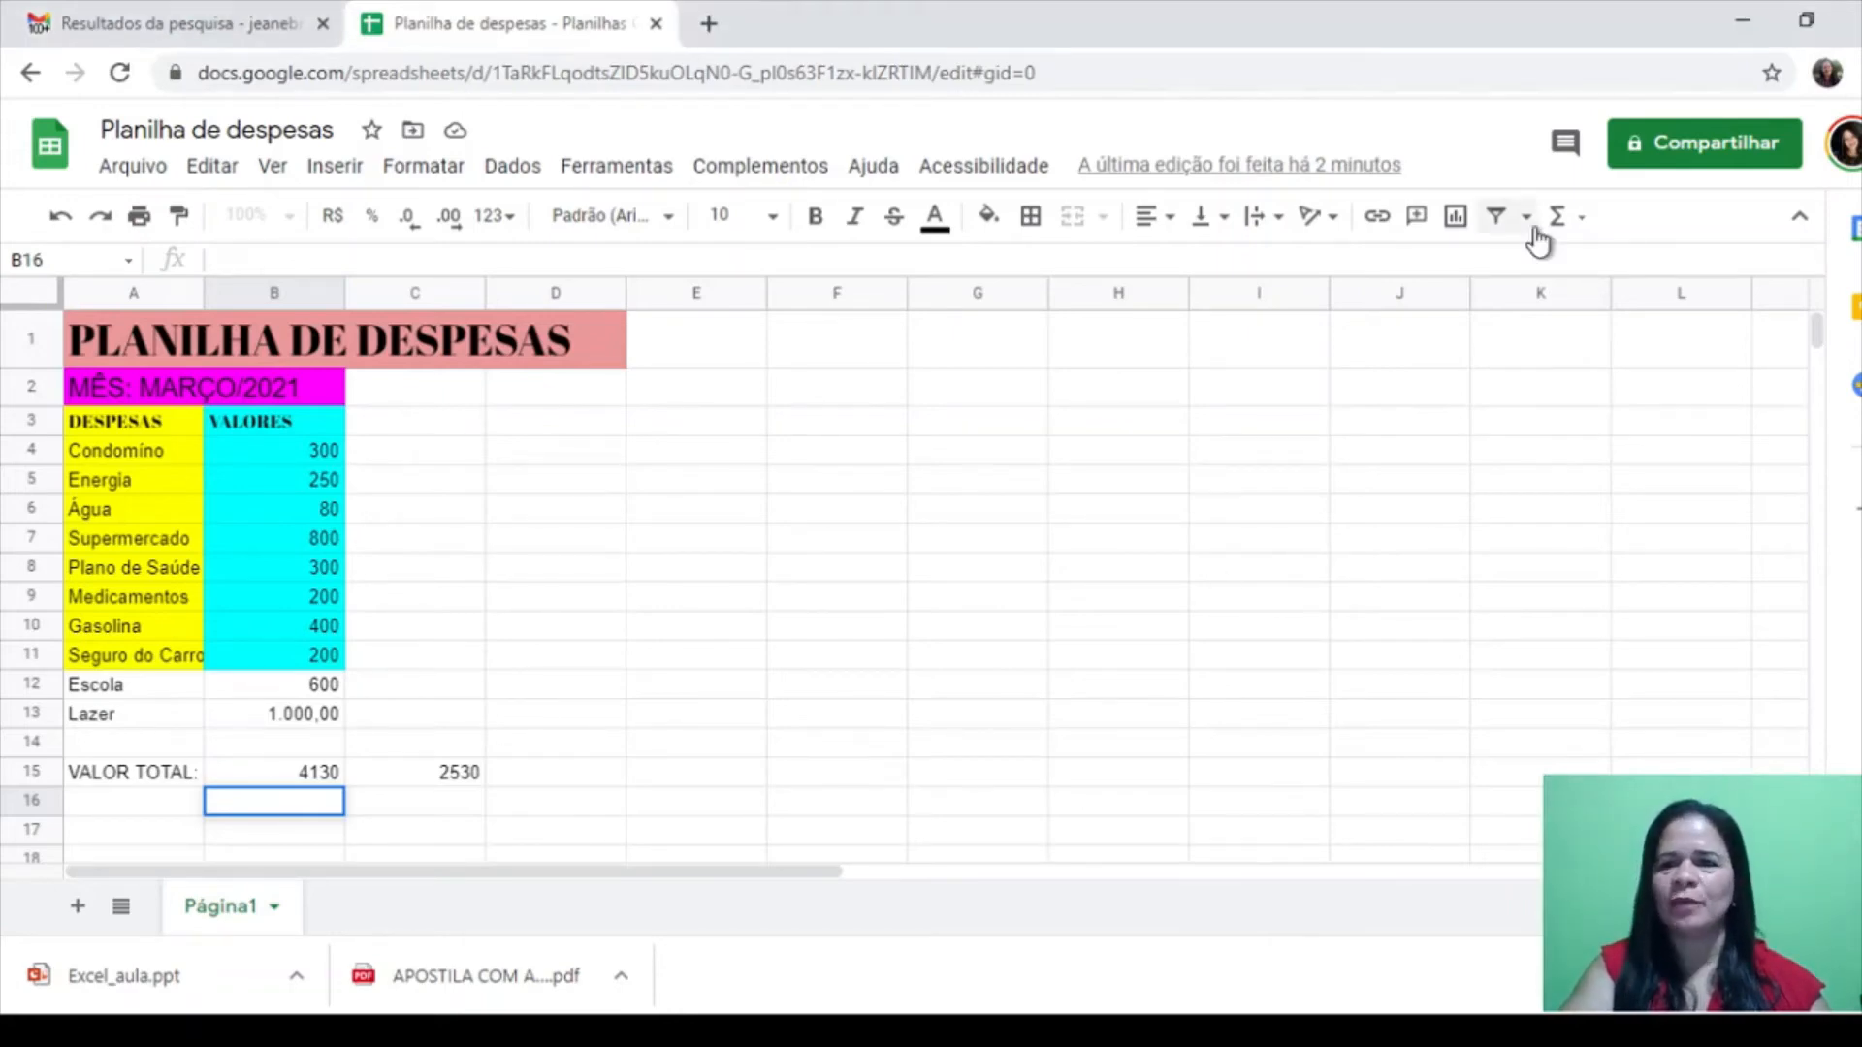
Check the formula of the duplicate total in C15 and clear that cell
click(1585, 223)
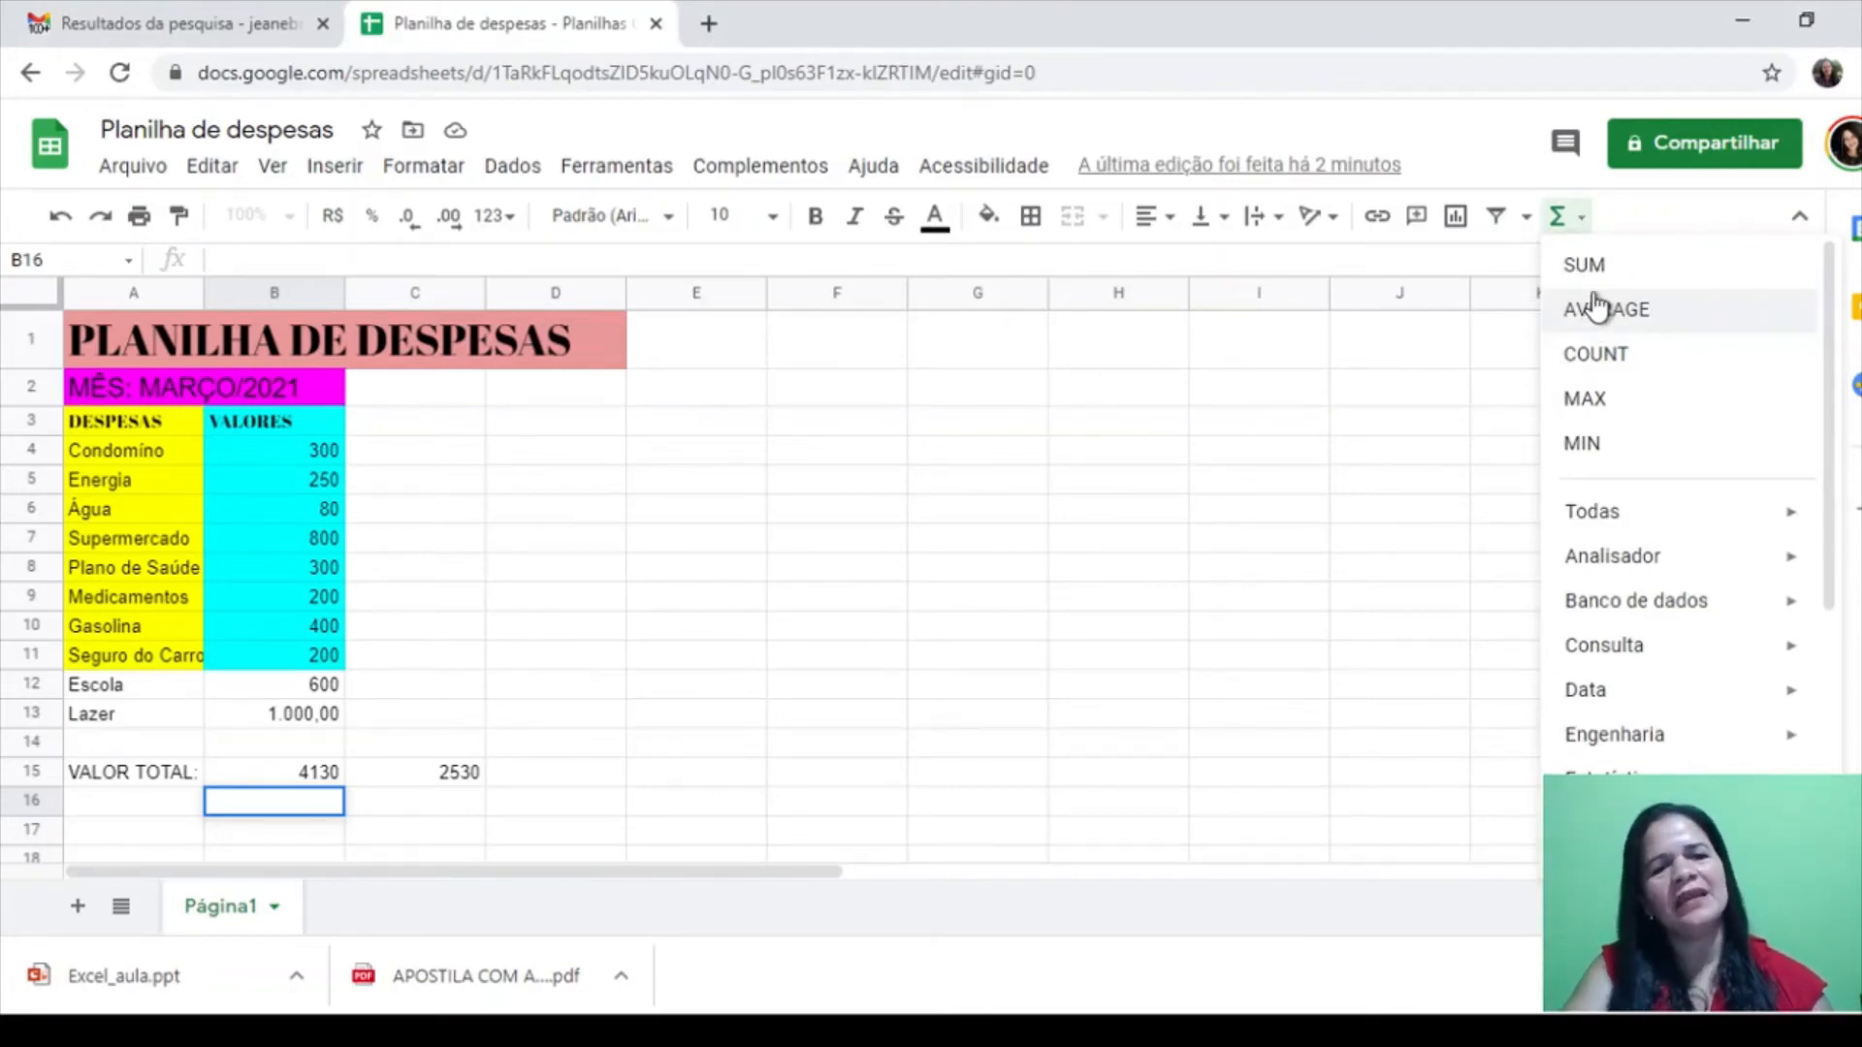
double_click(470, 774)
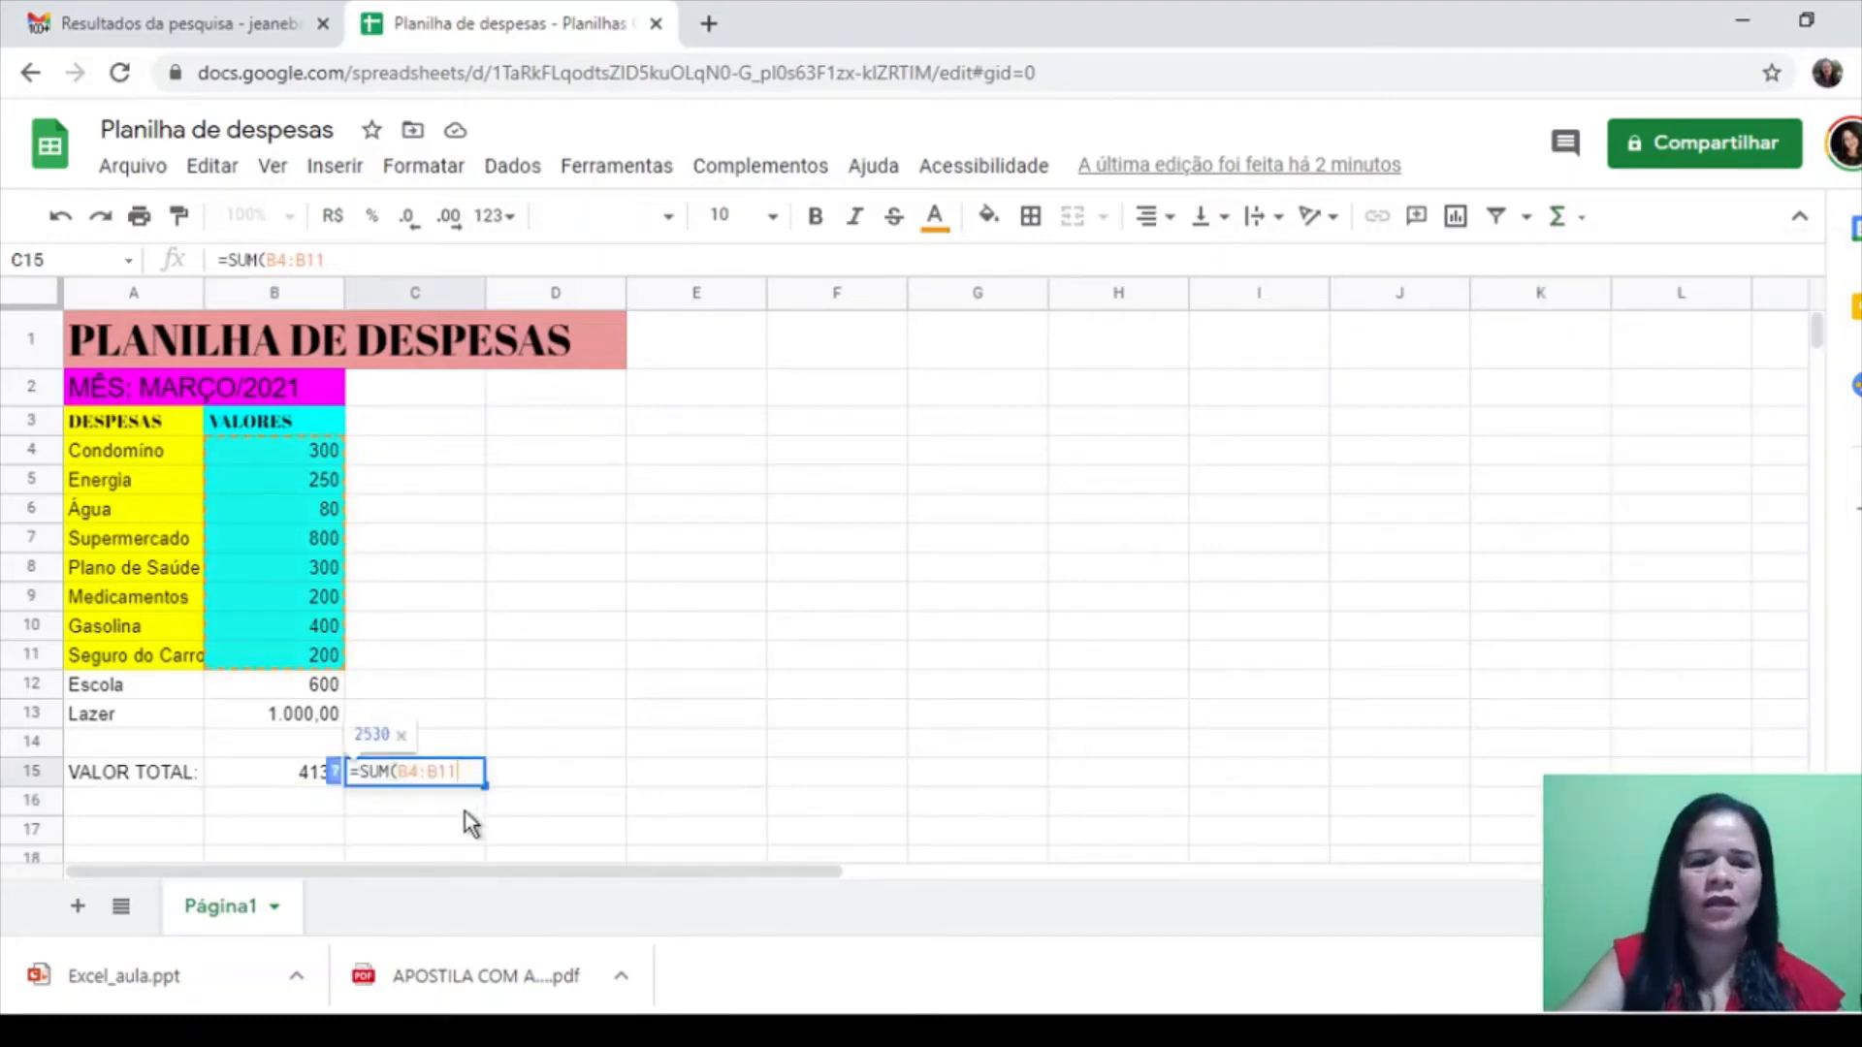
key(Return)
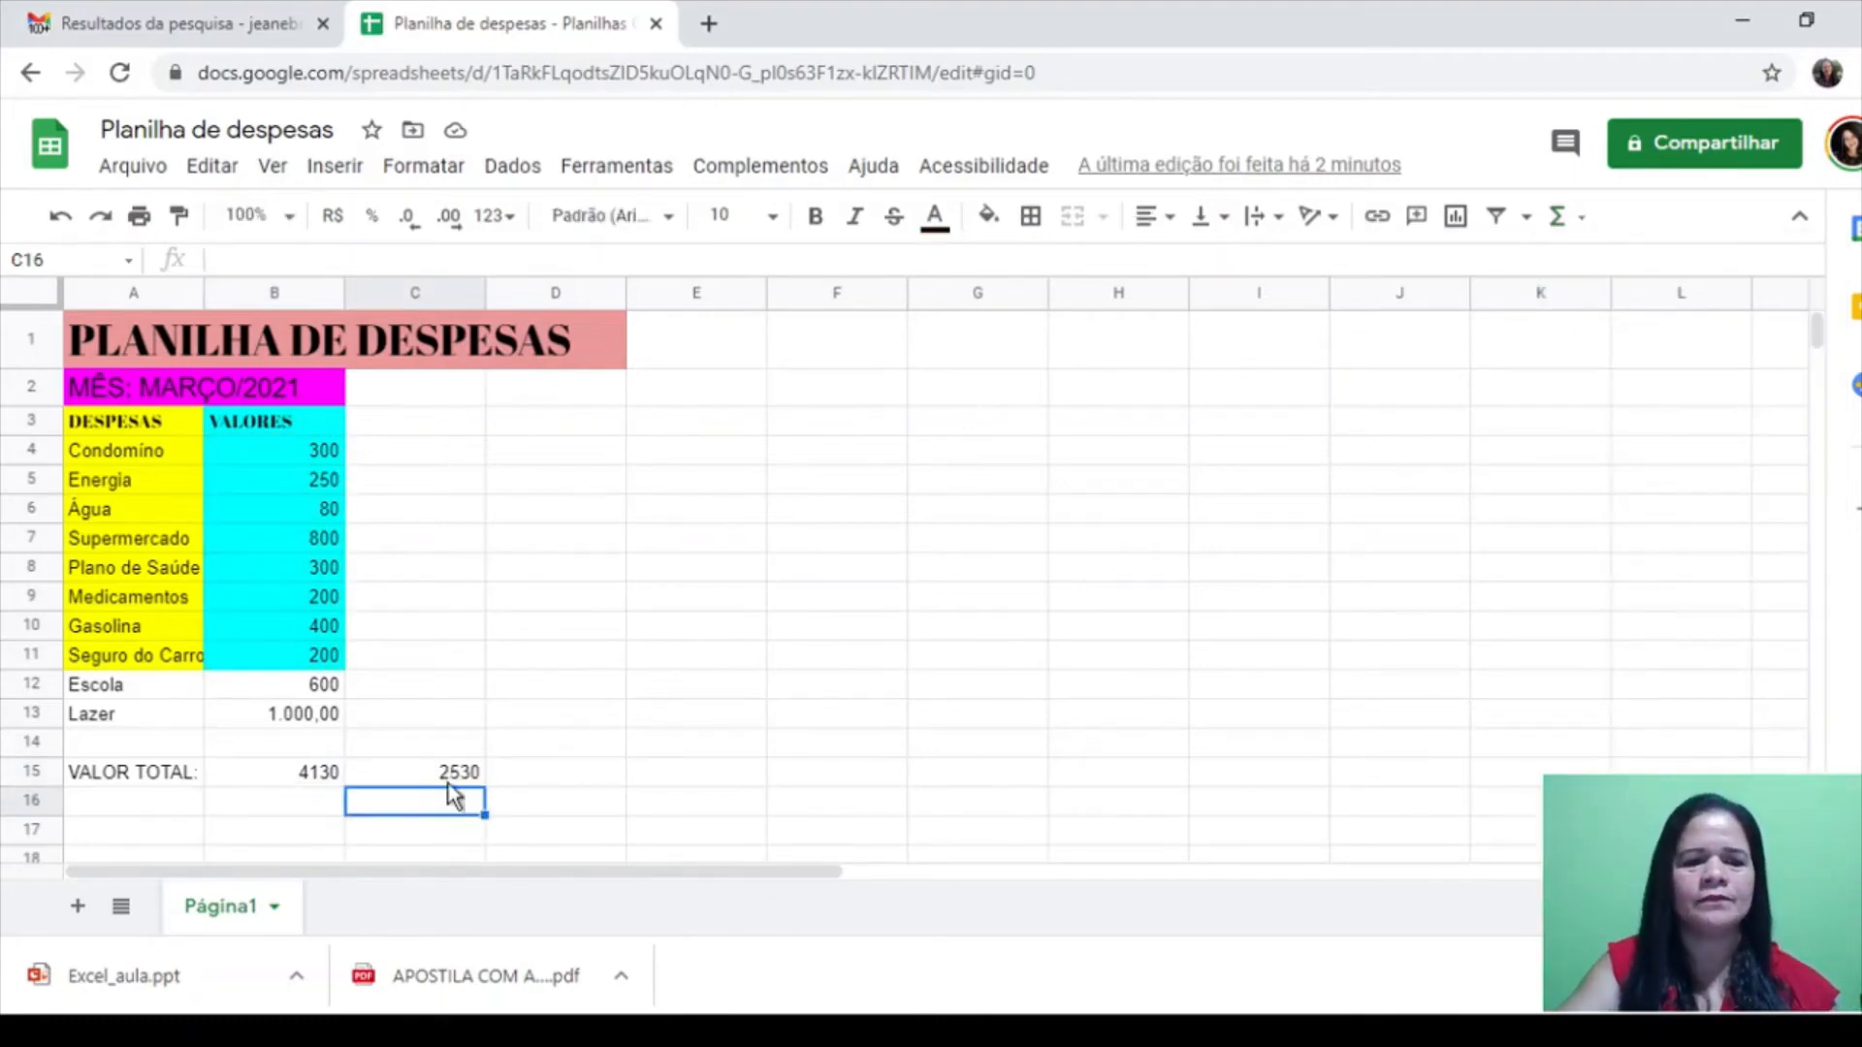
click(452, 781)
key(Delete)
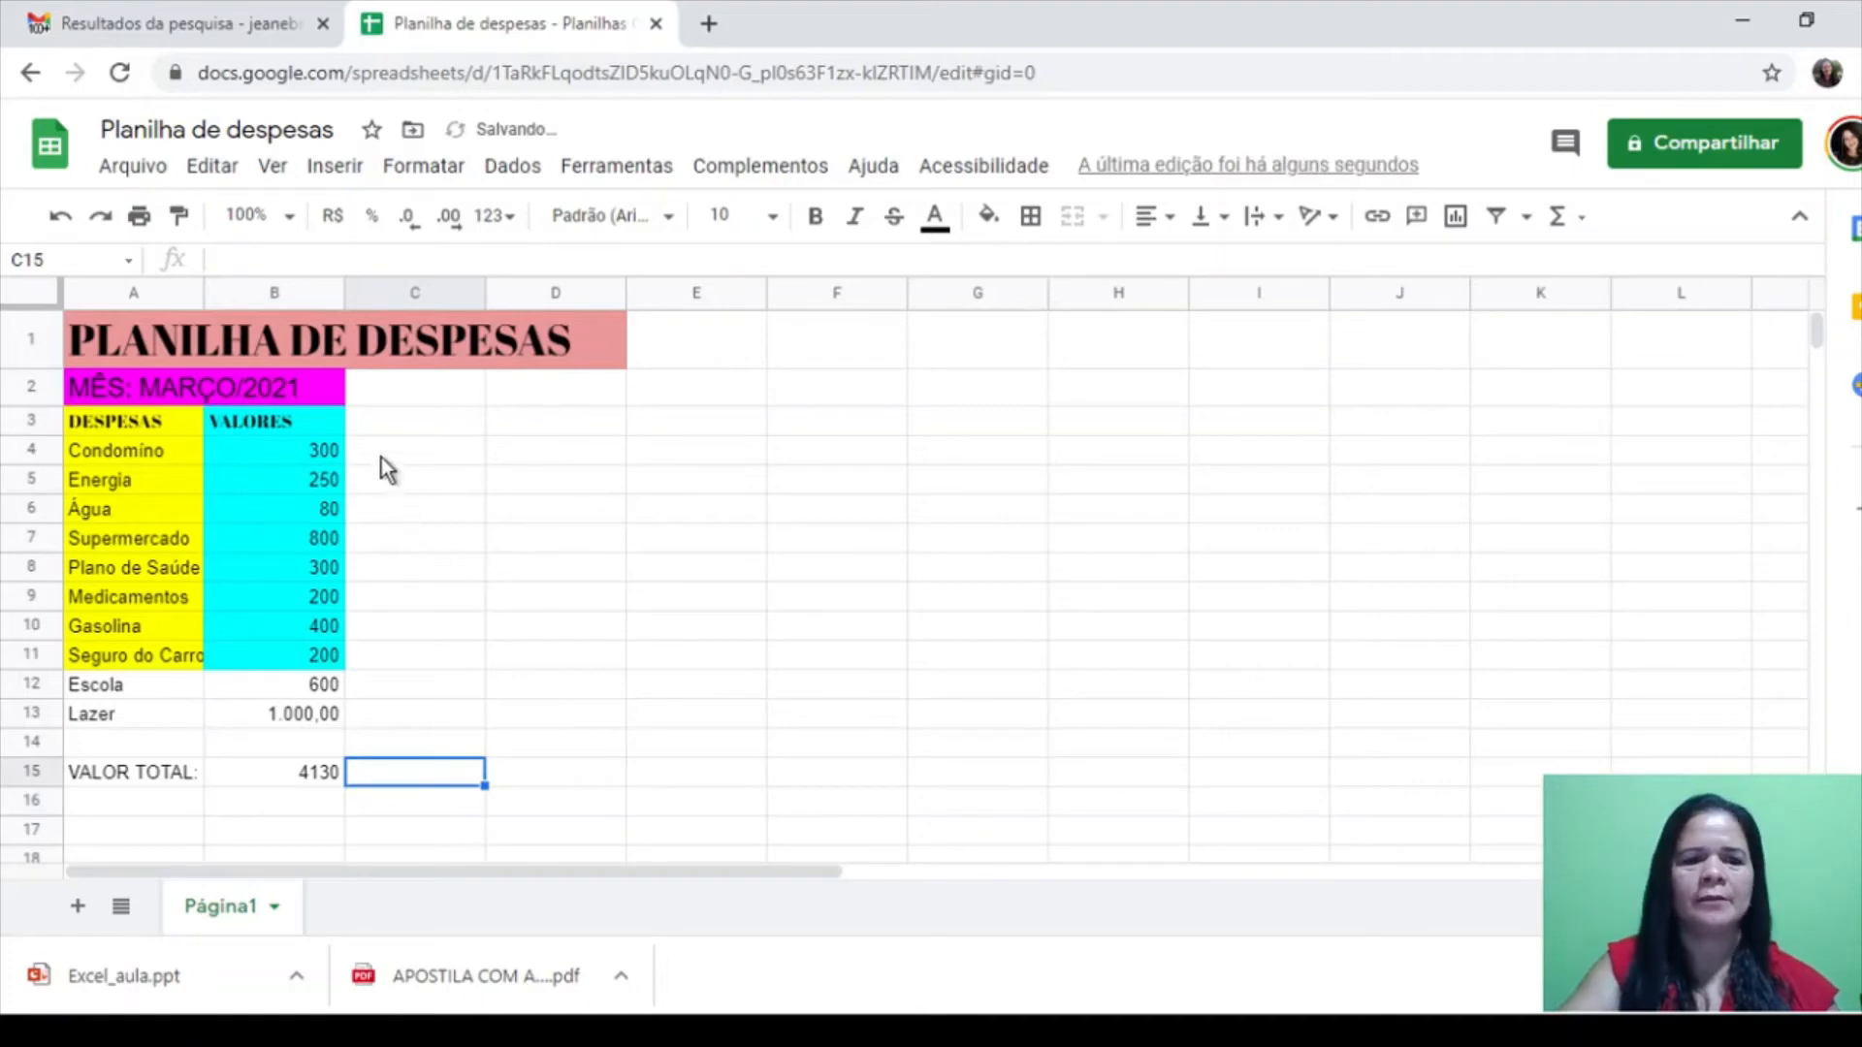
click(432, 570)
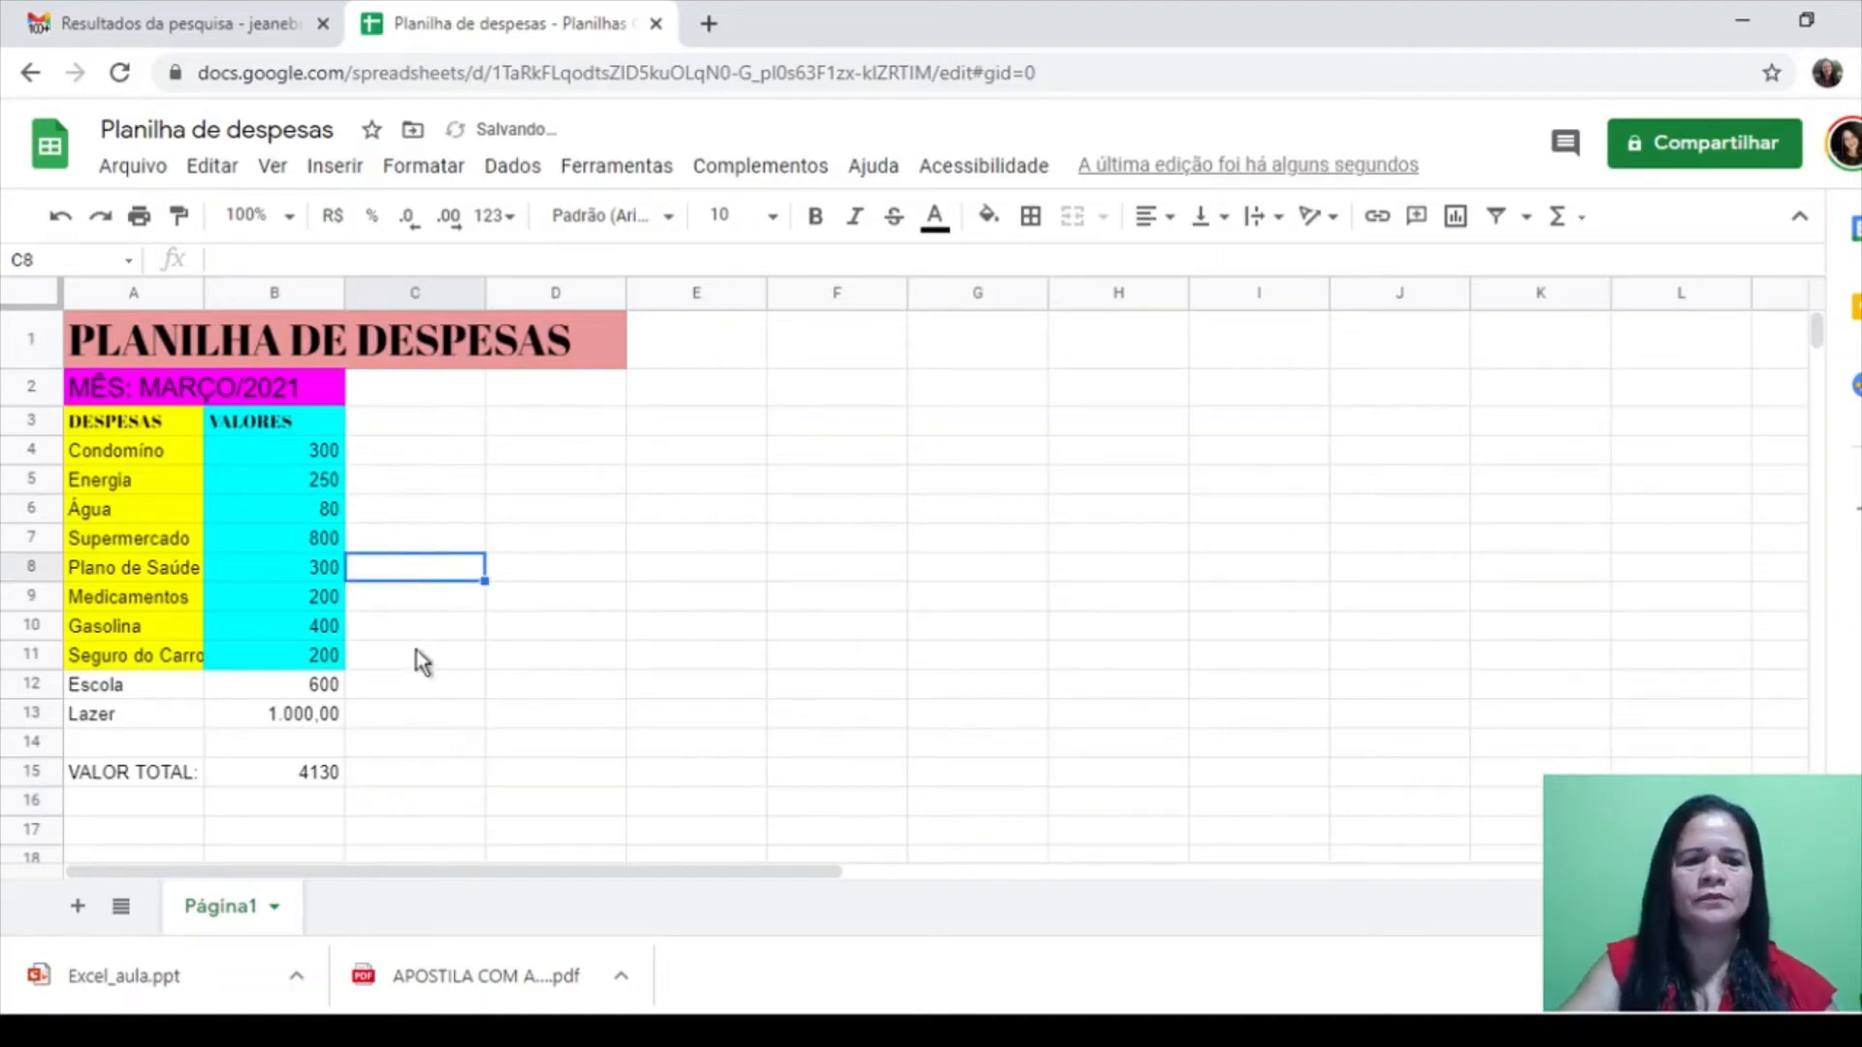
Calculate the average of B4:B14 in B16 with the AVERAGE function and close the web search about that function
click(271, 805)
text(=)
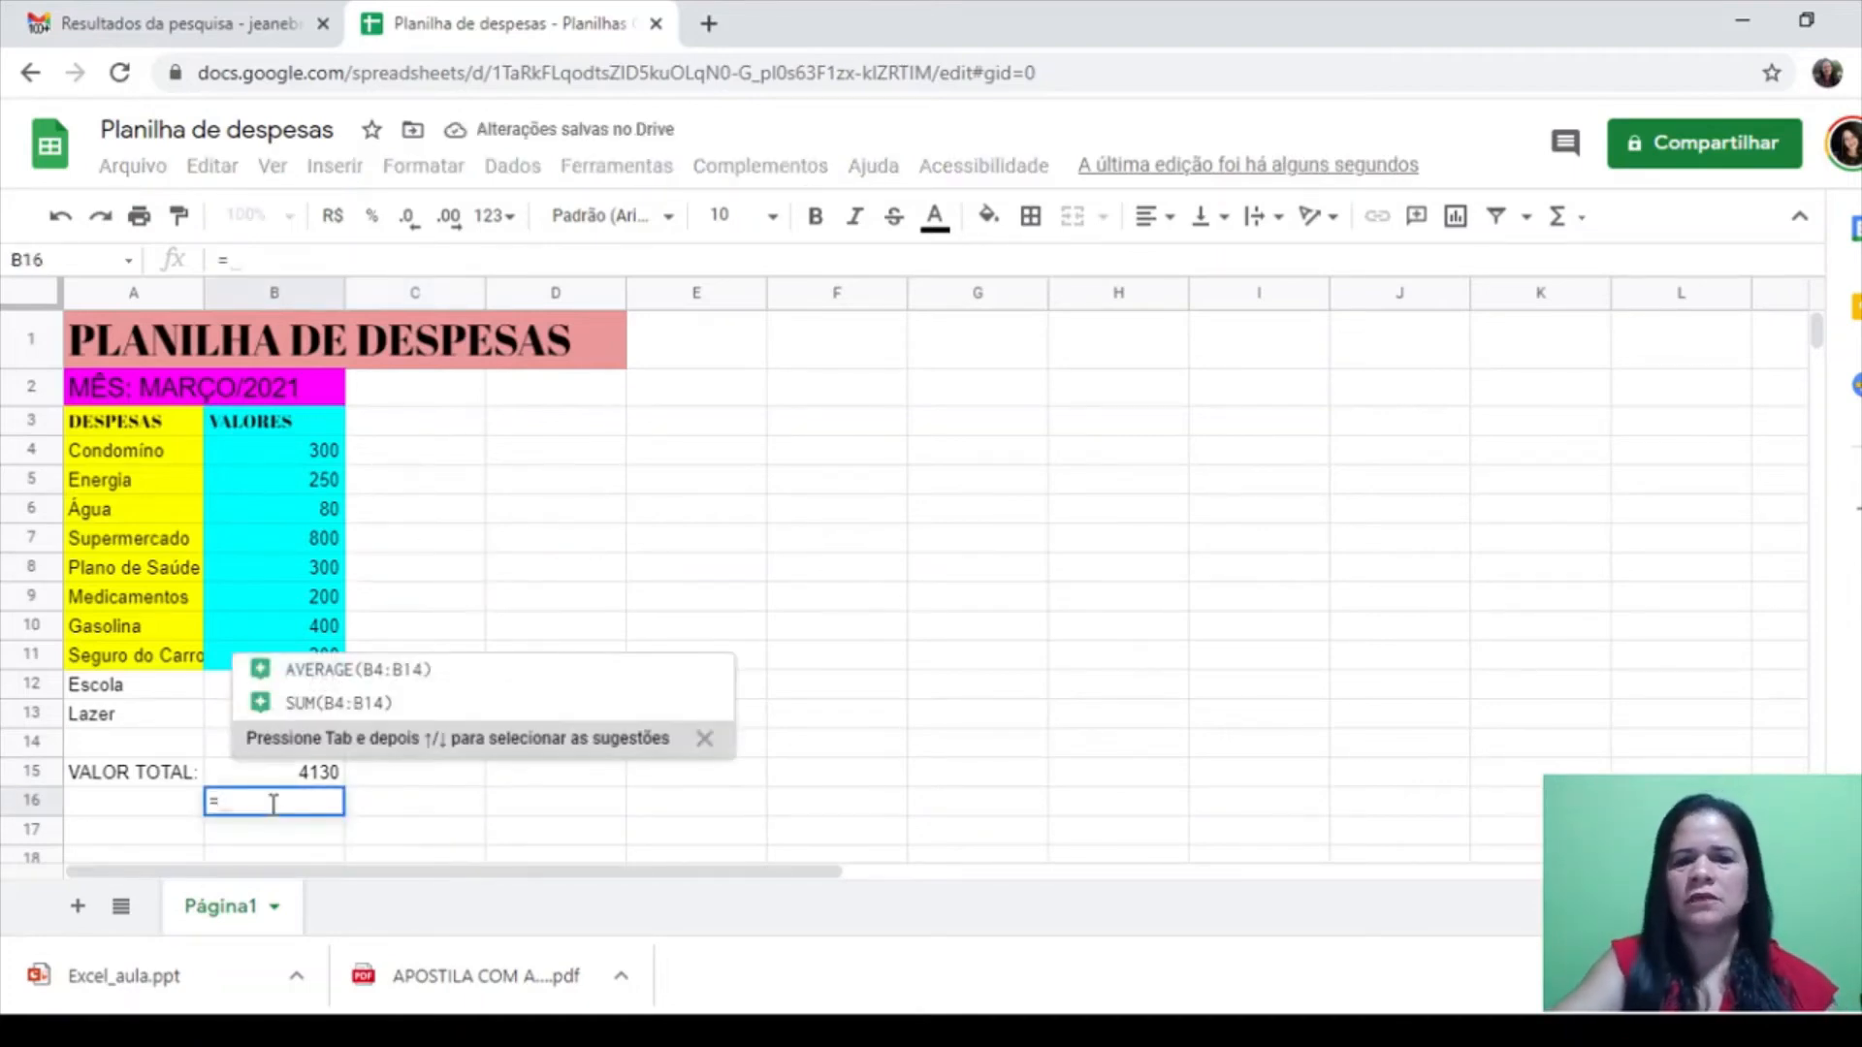
click(404, 669)
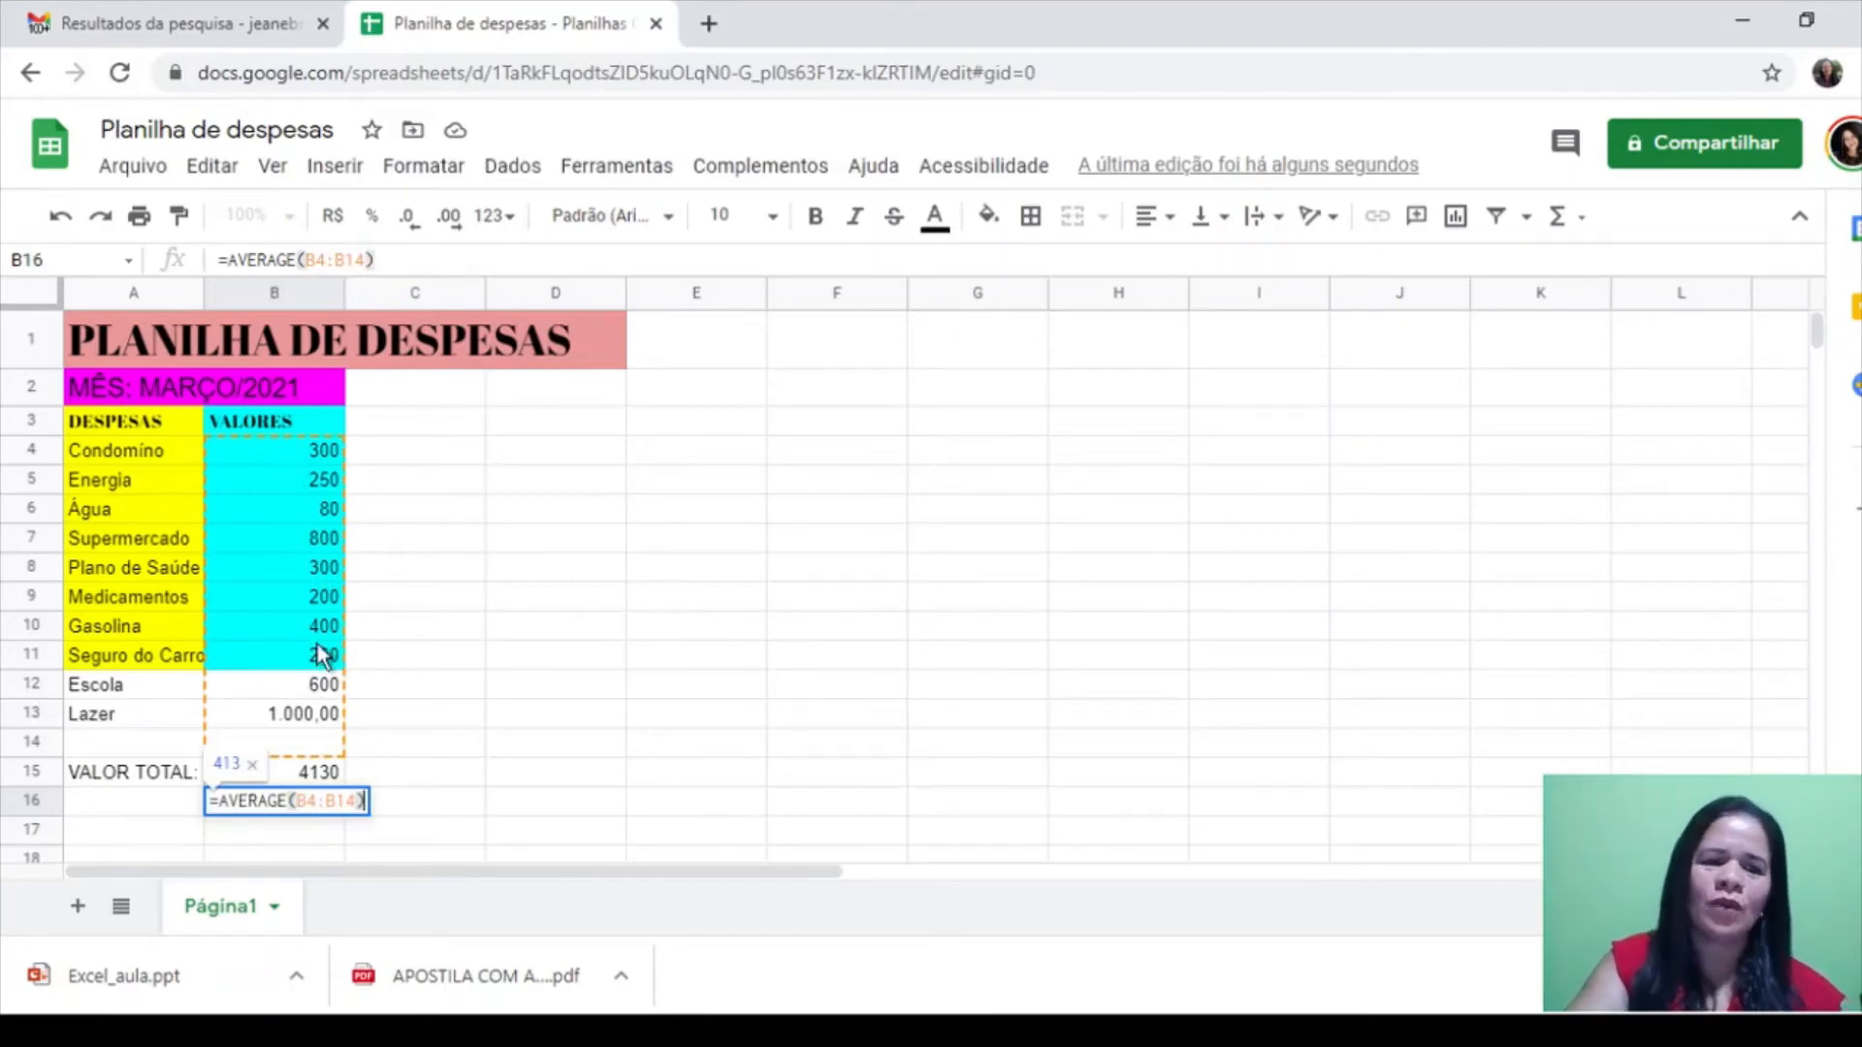
key(Return)
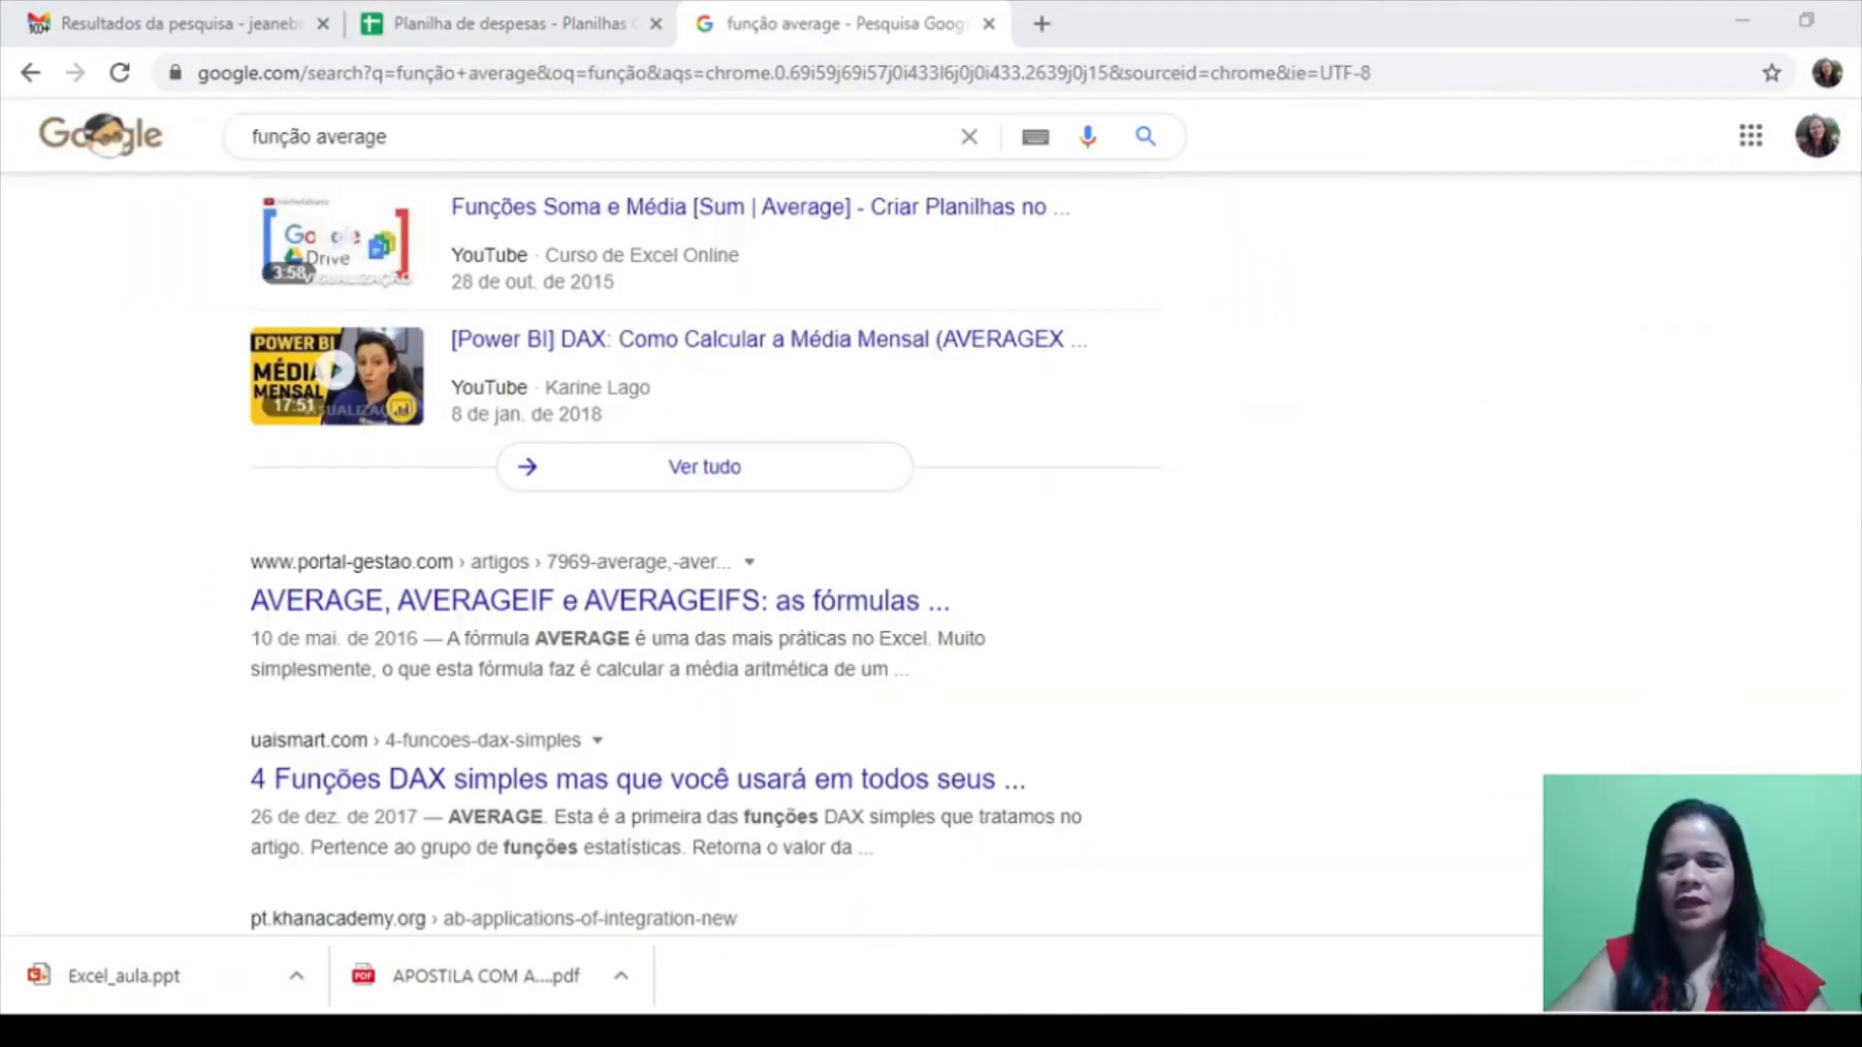
key(ctrl+w)
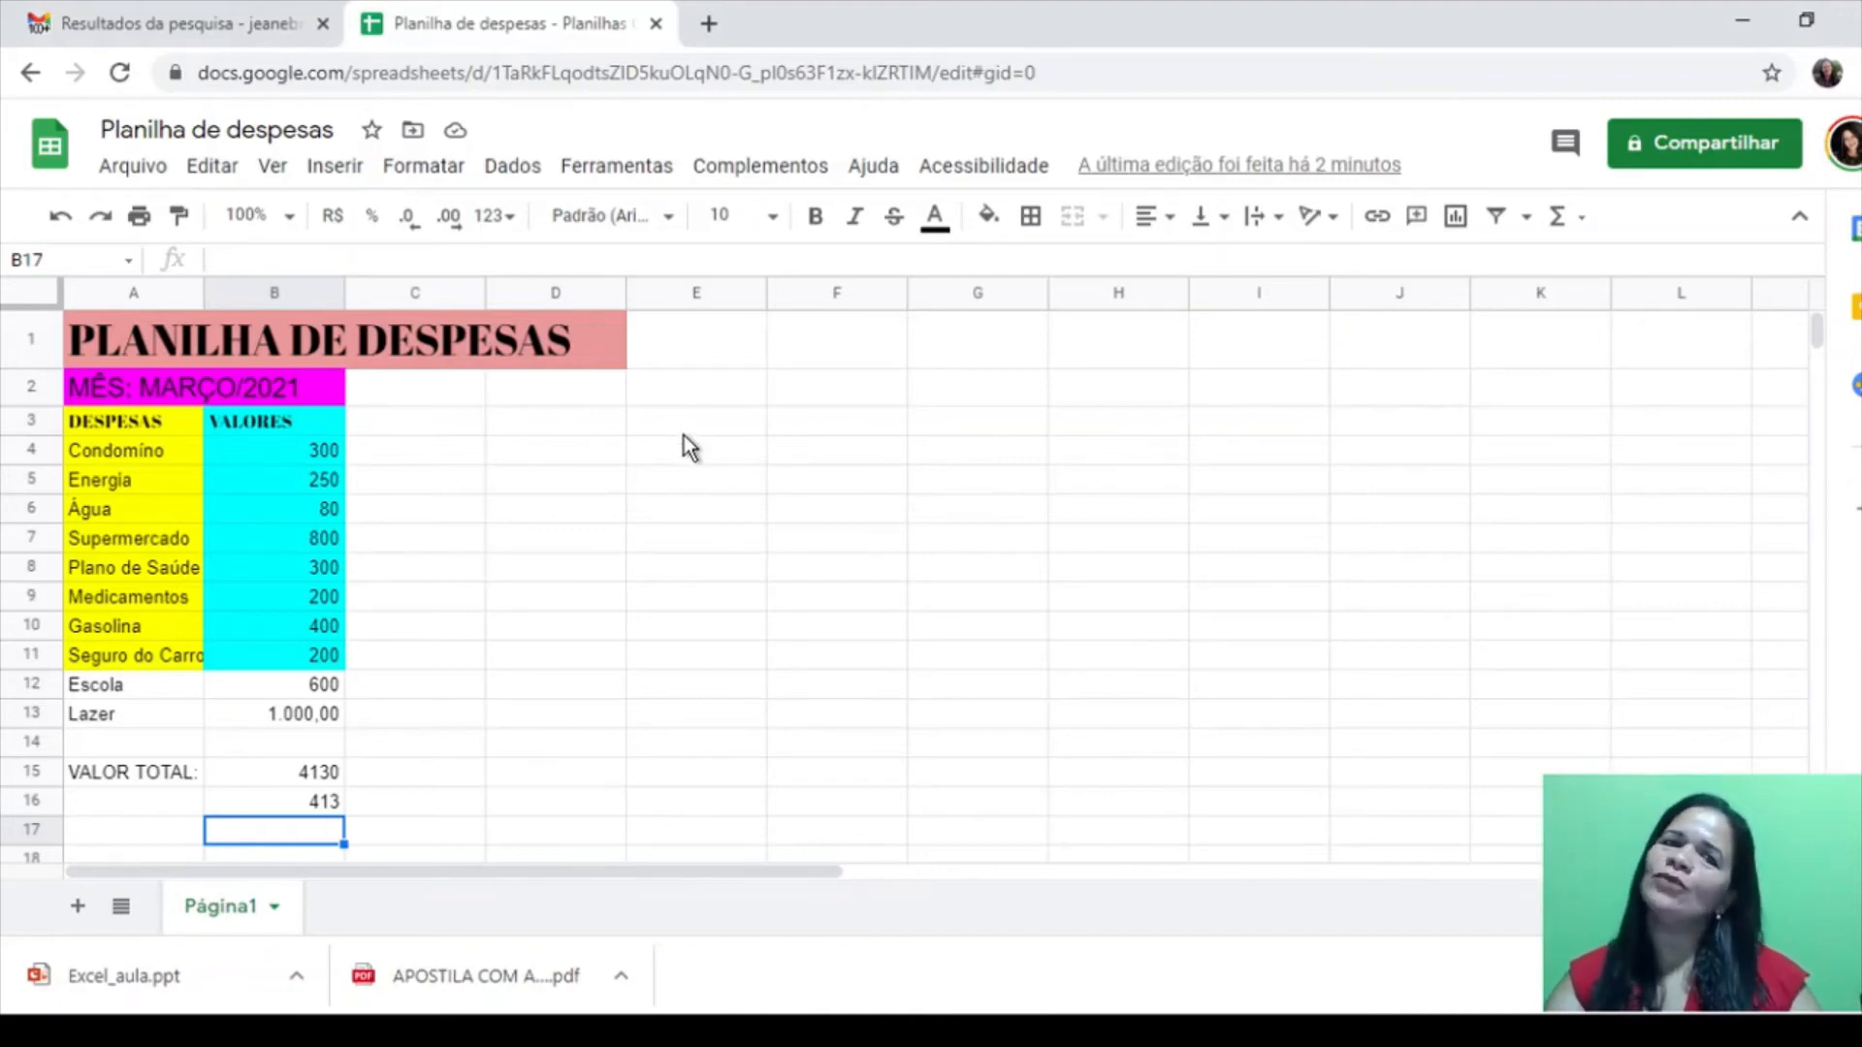
Enter the sample numbers 10,0, 10,0, 8,0 and 8,0 in cells D3 to D6
click(1583, 217)
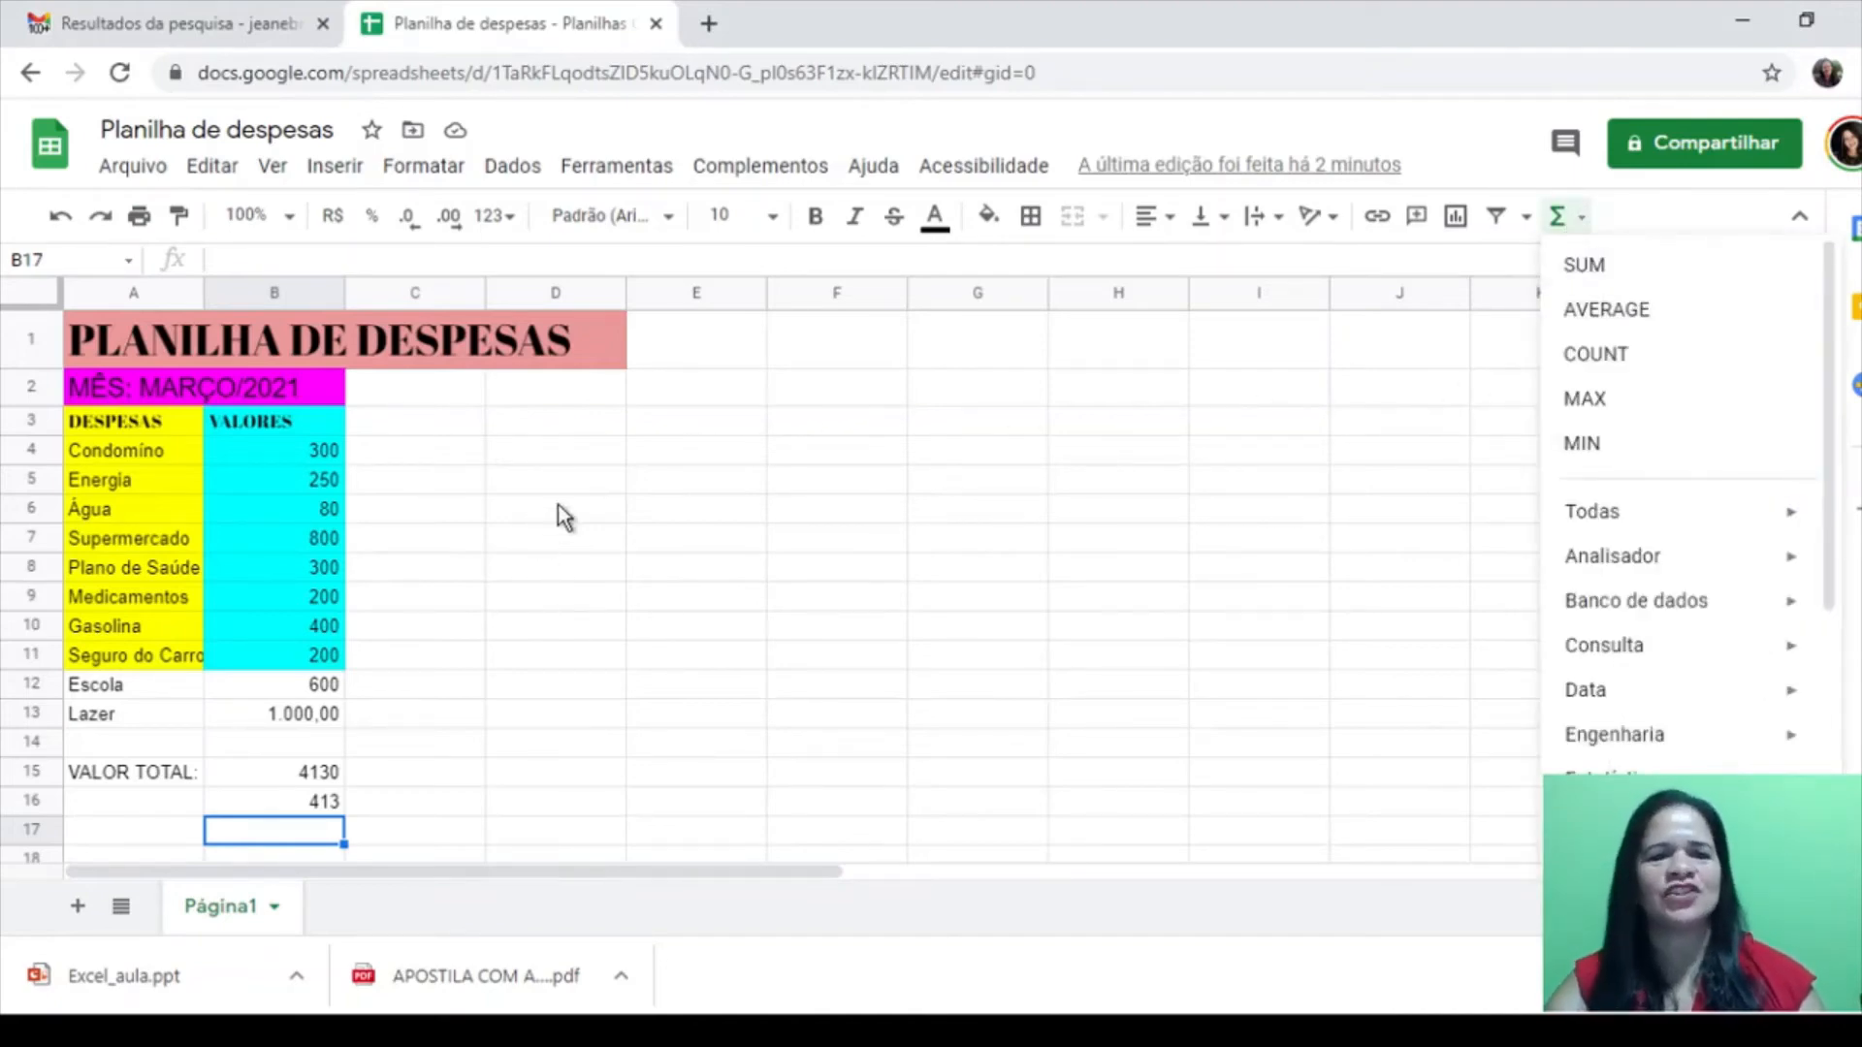
click(548, 426)
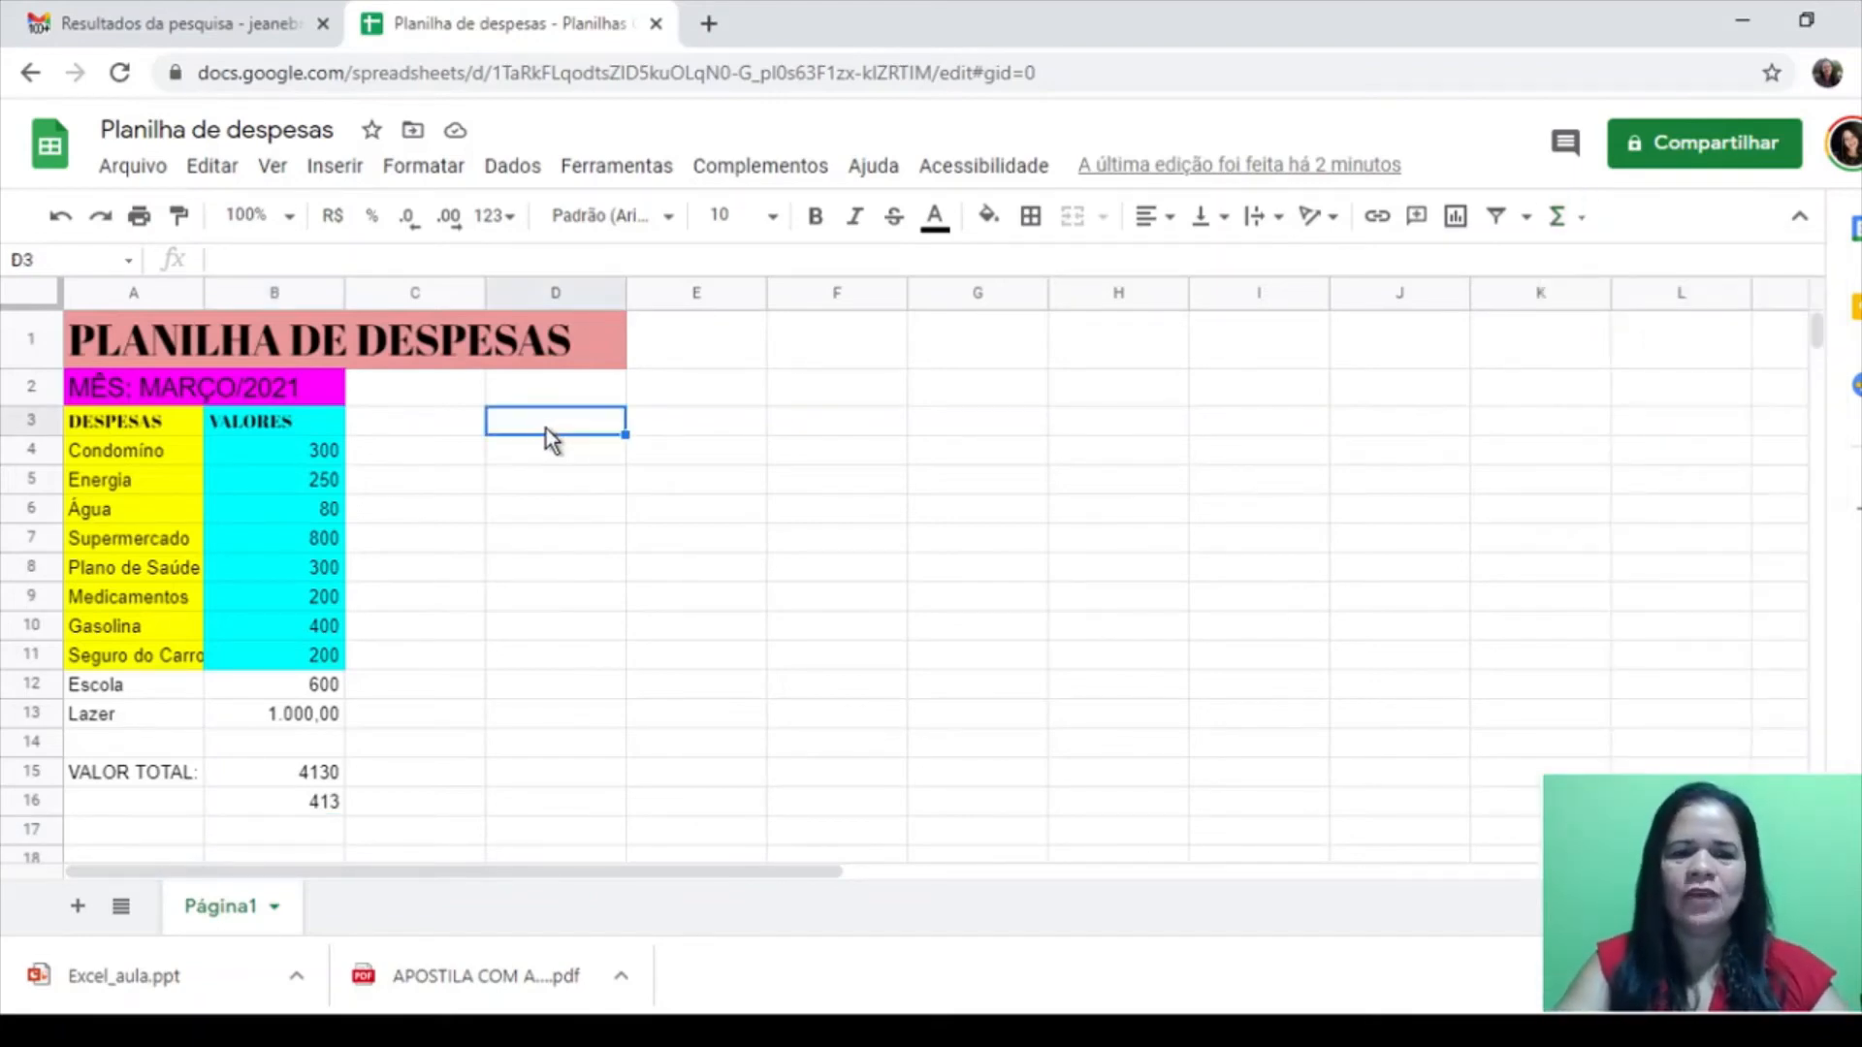
text(10,o)
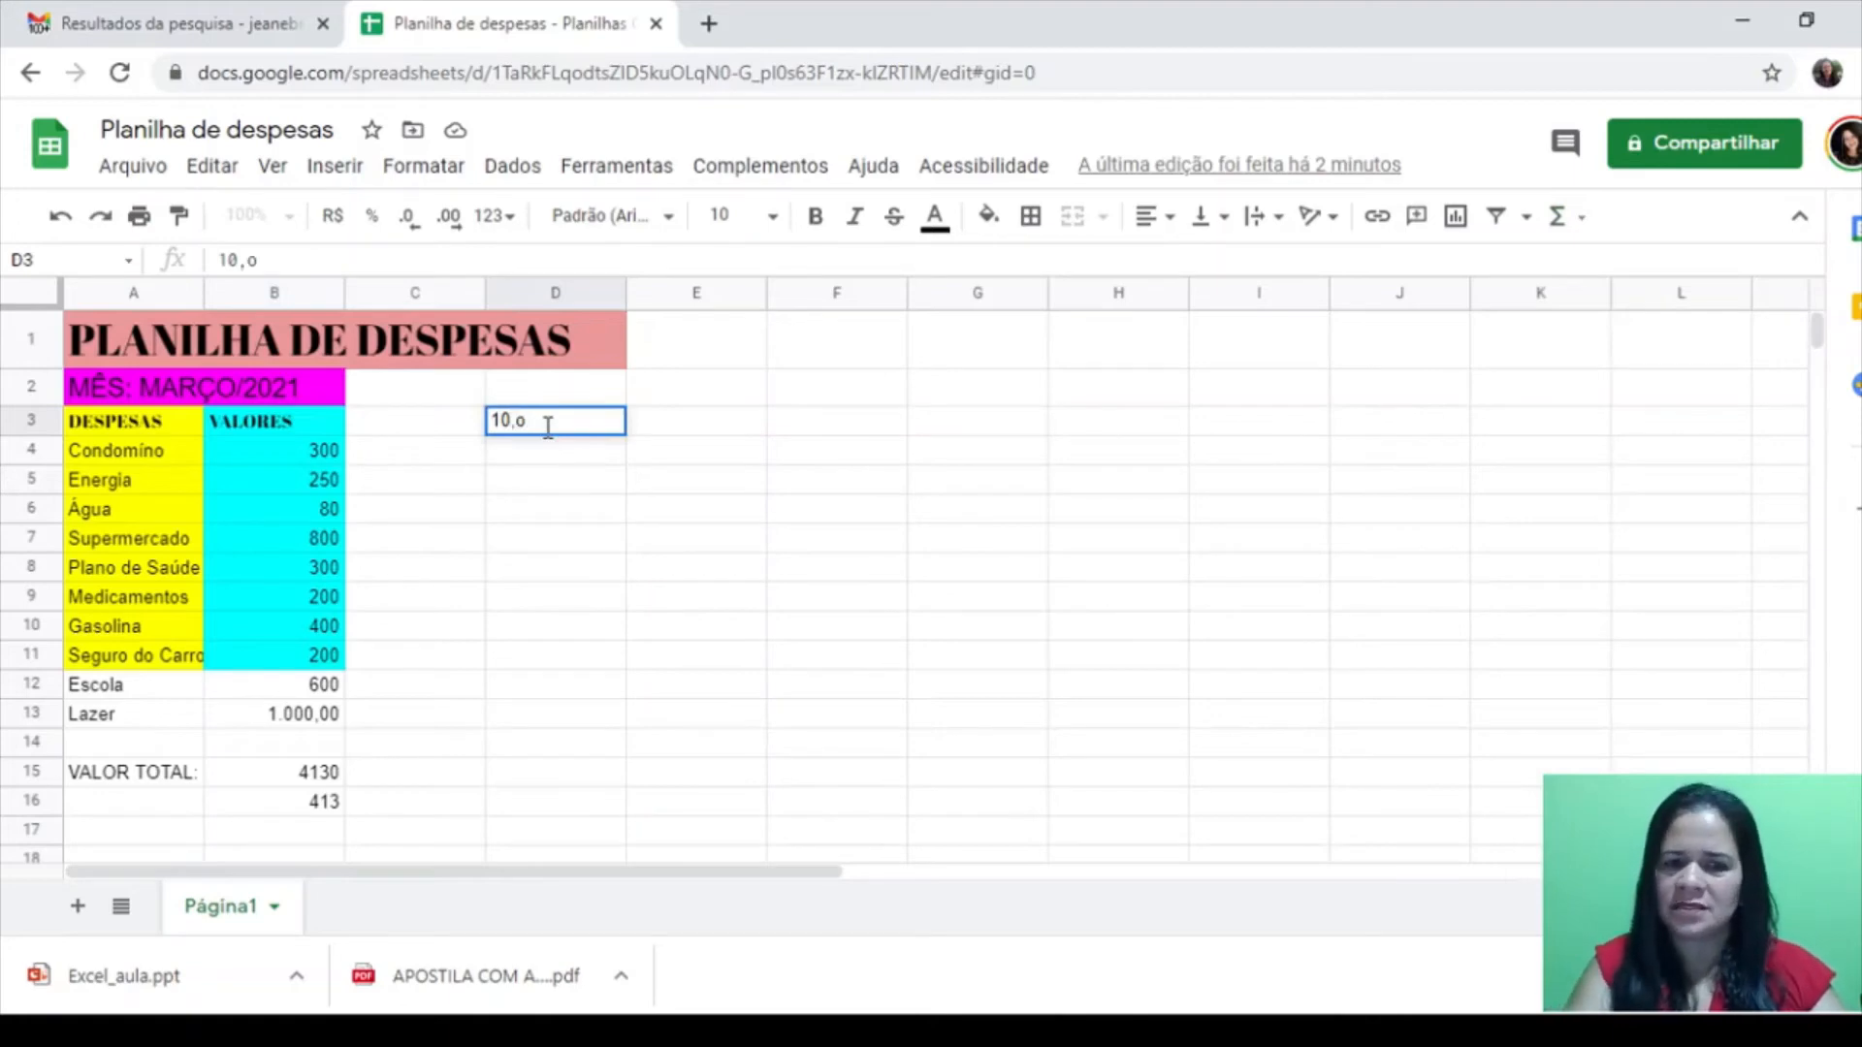
key(BackSpace)
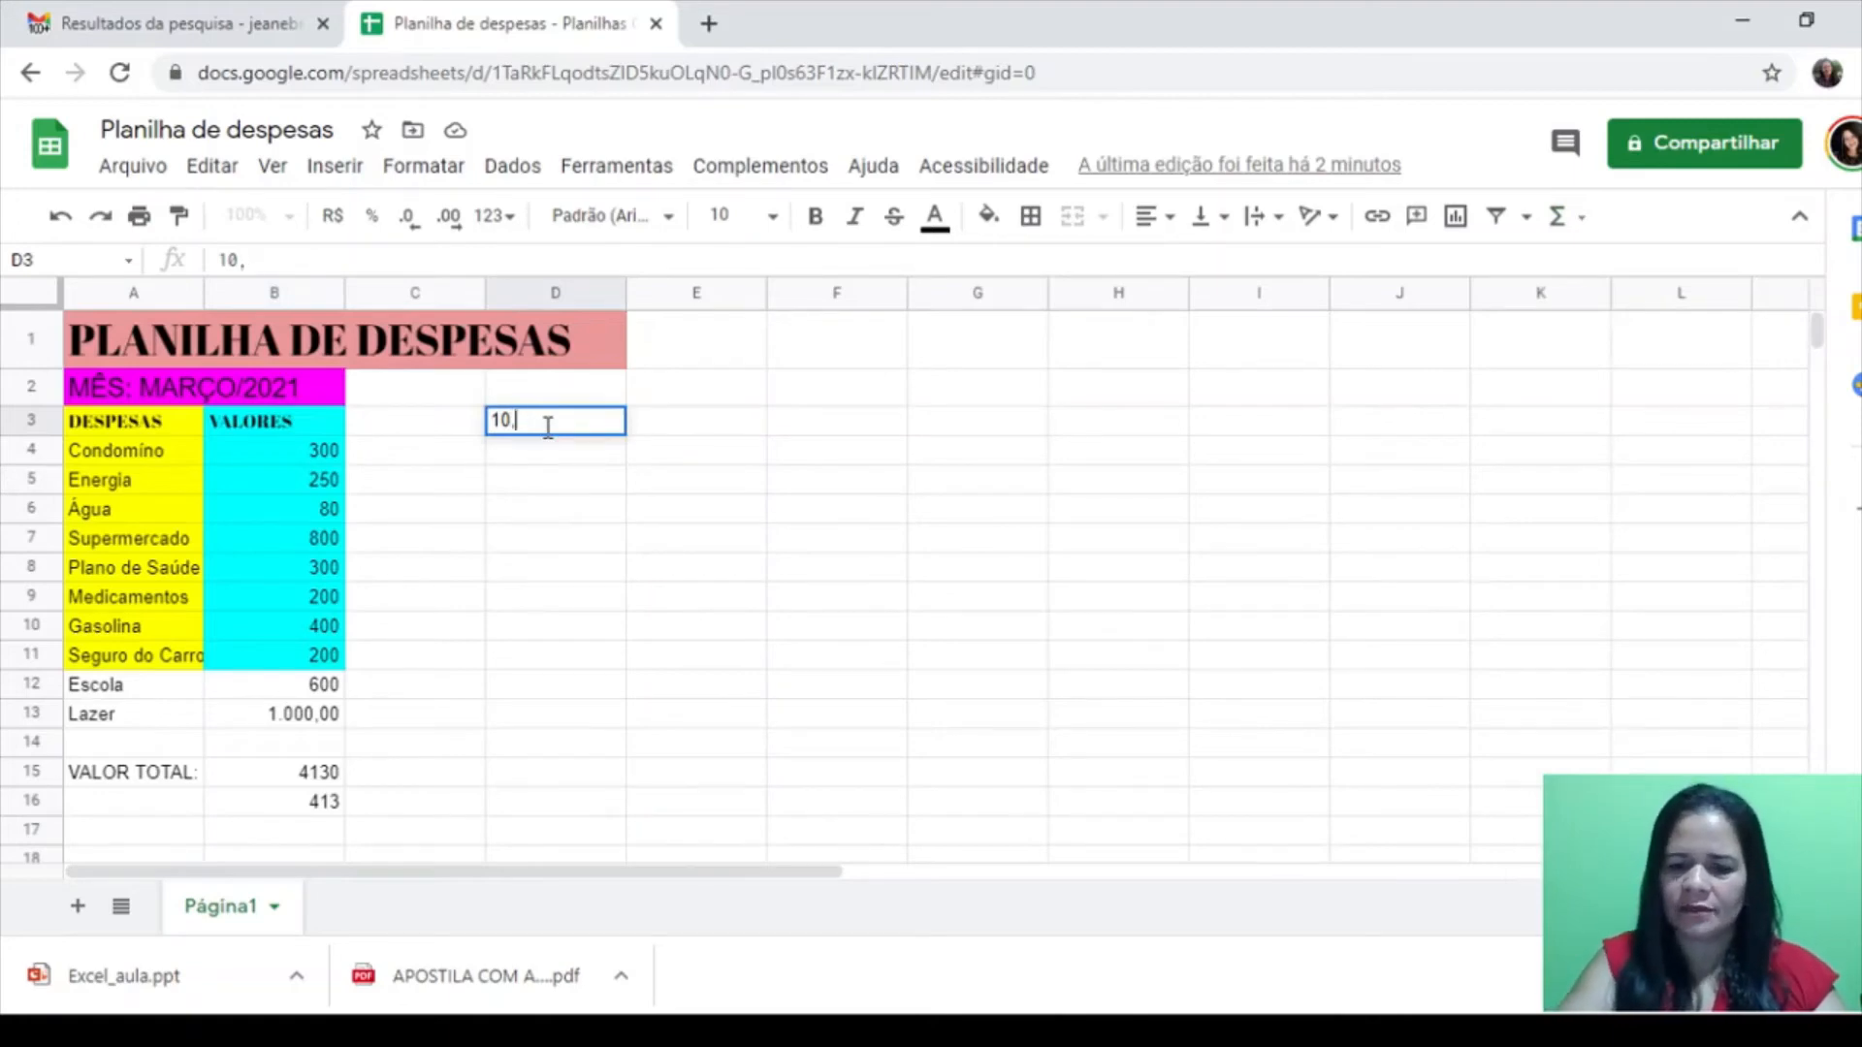
text(0)
key(Return)
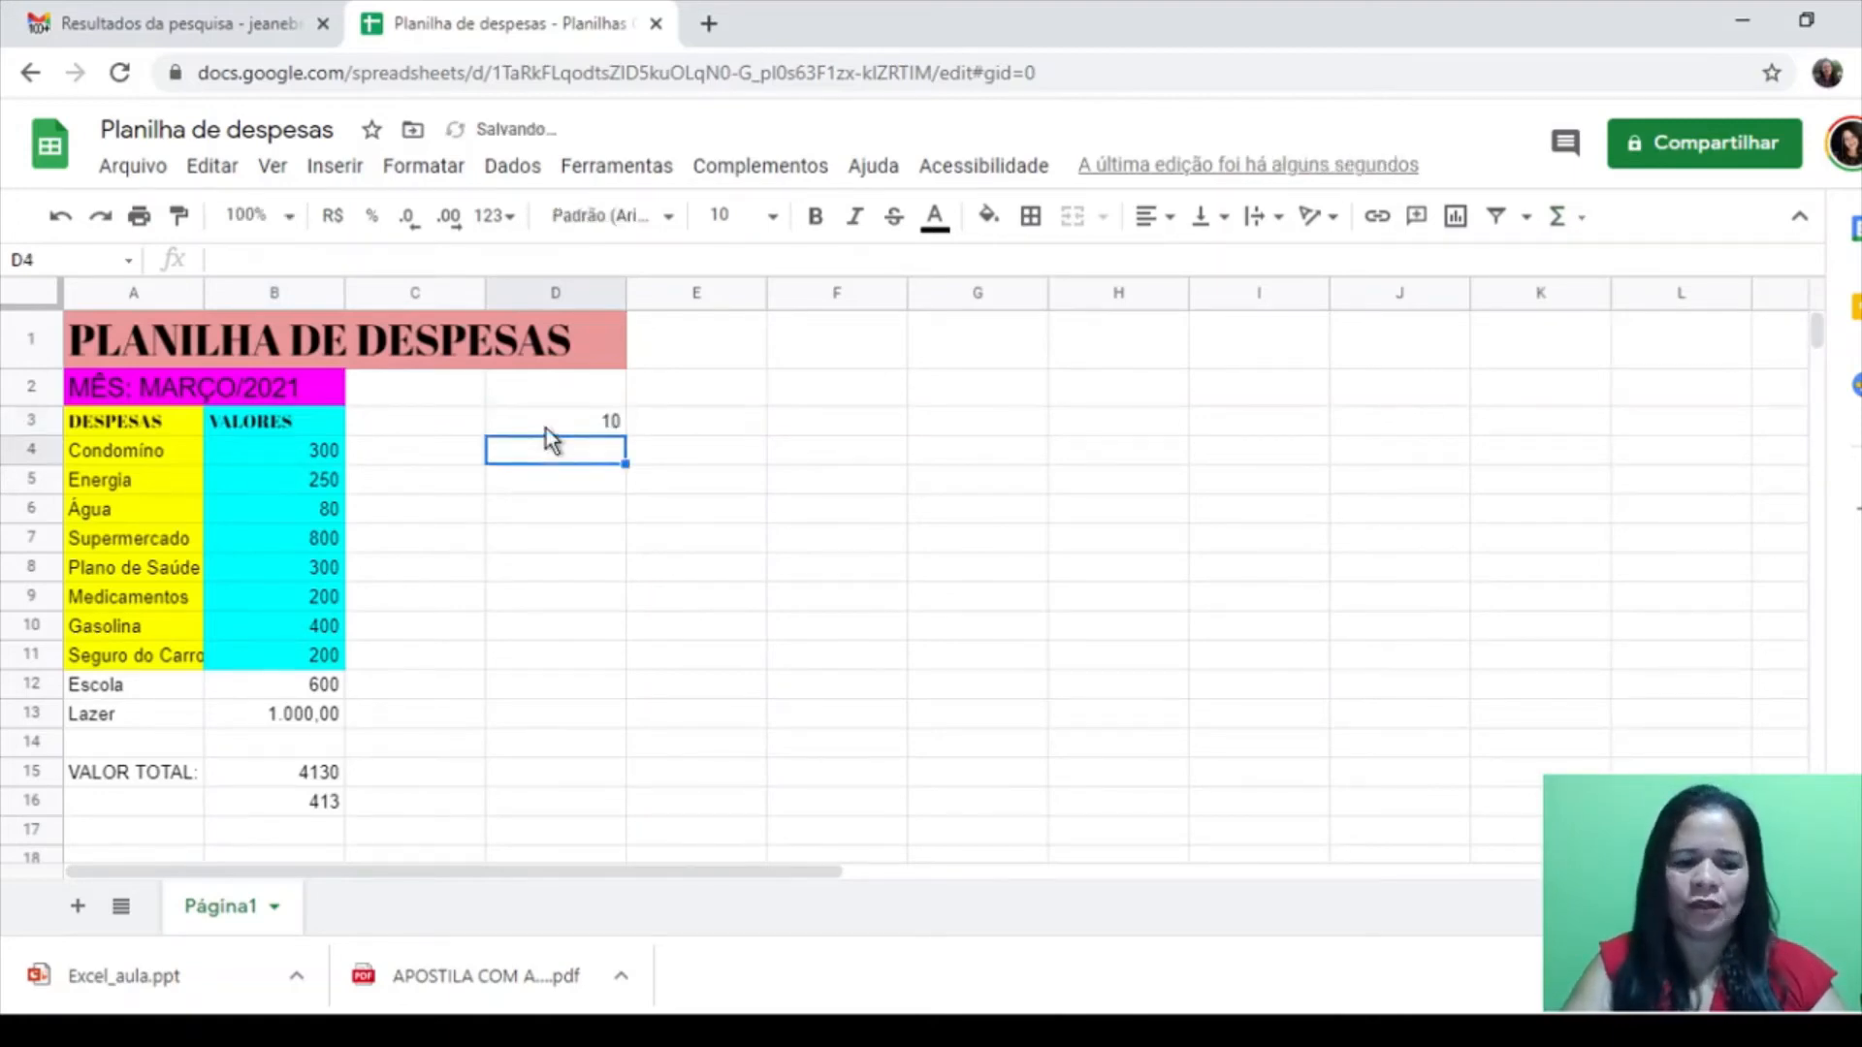
text(10,)
text(0)
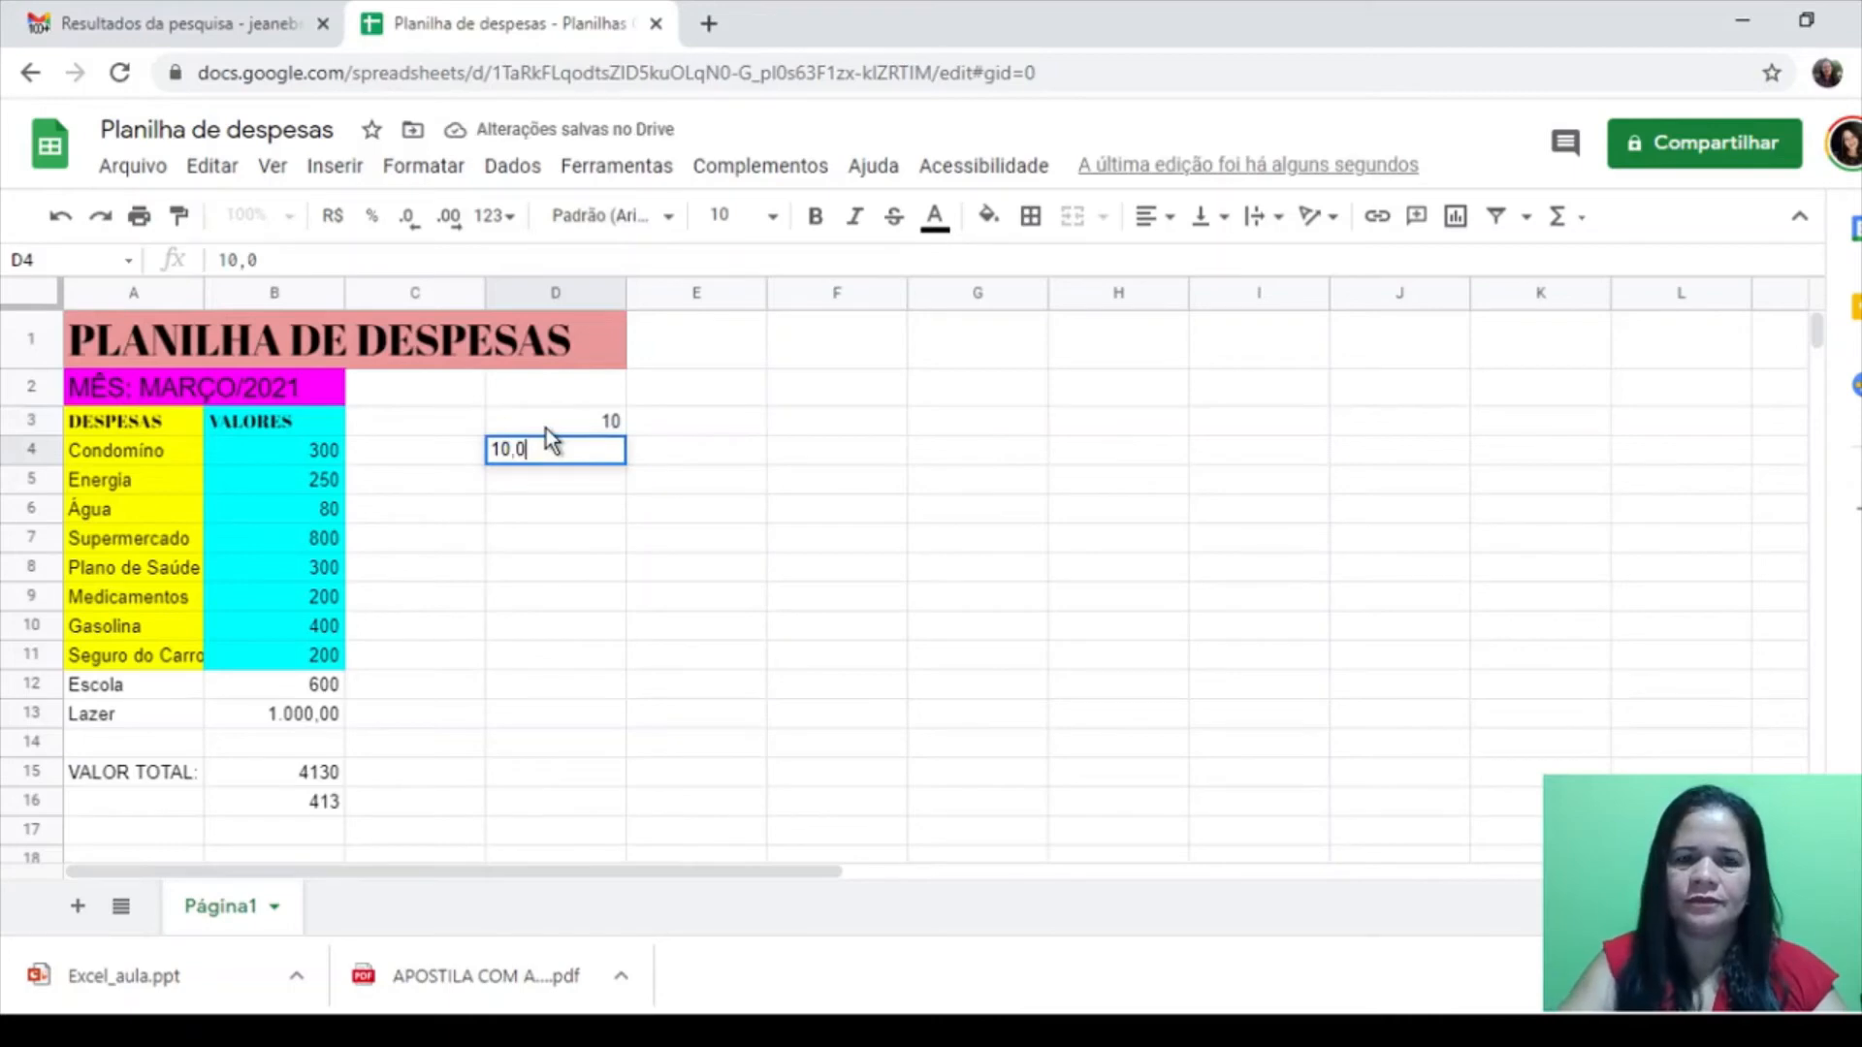
key(Return)
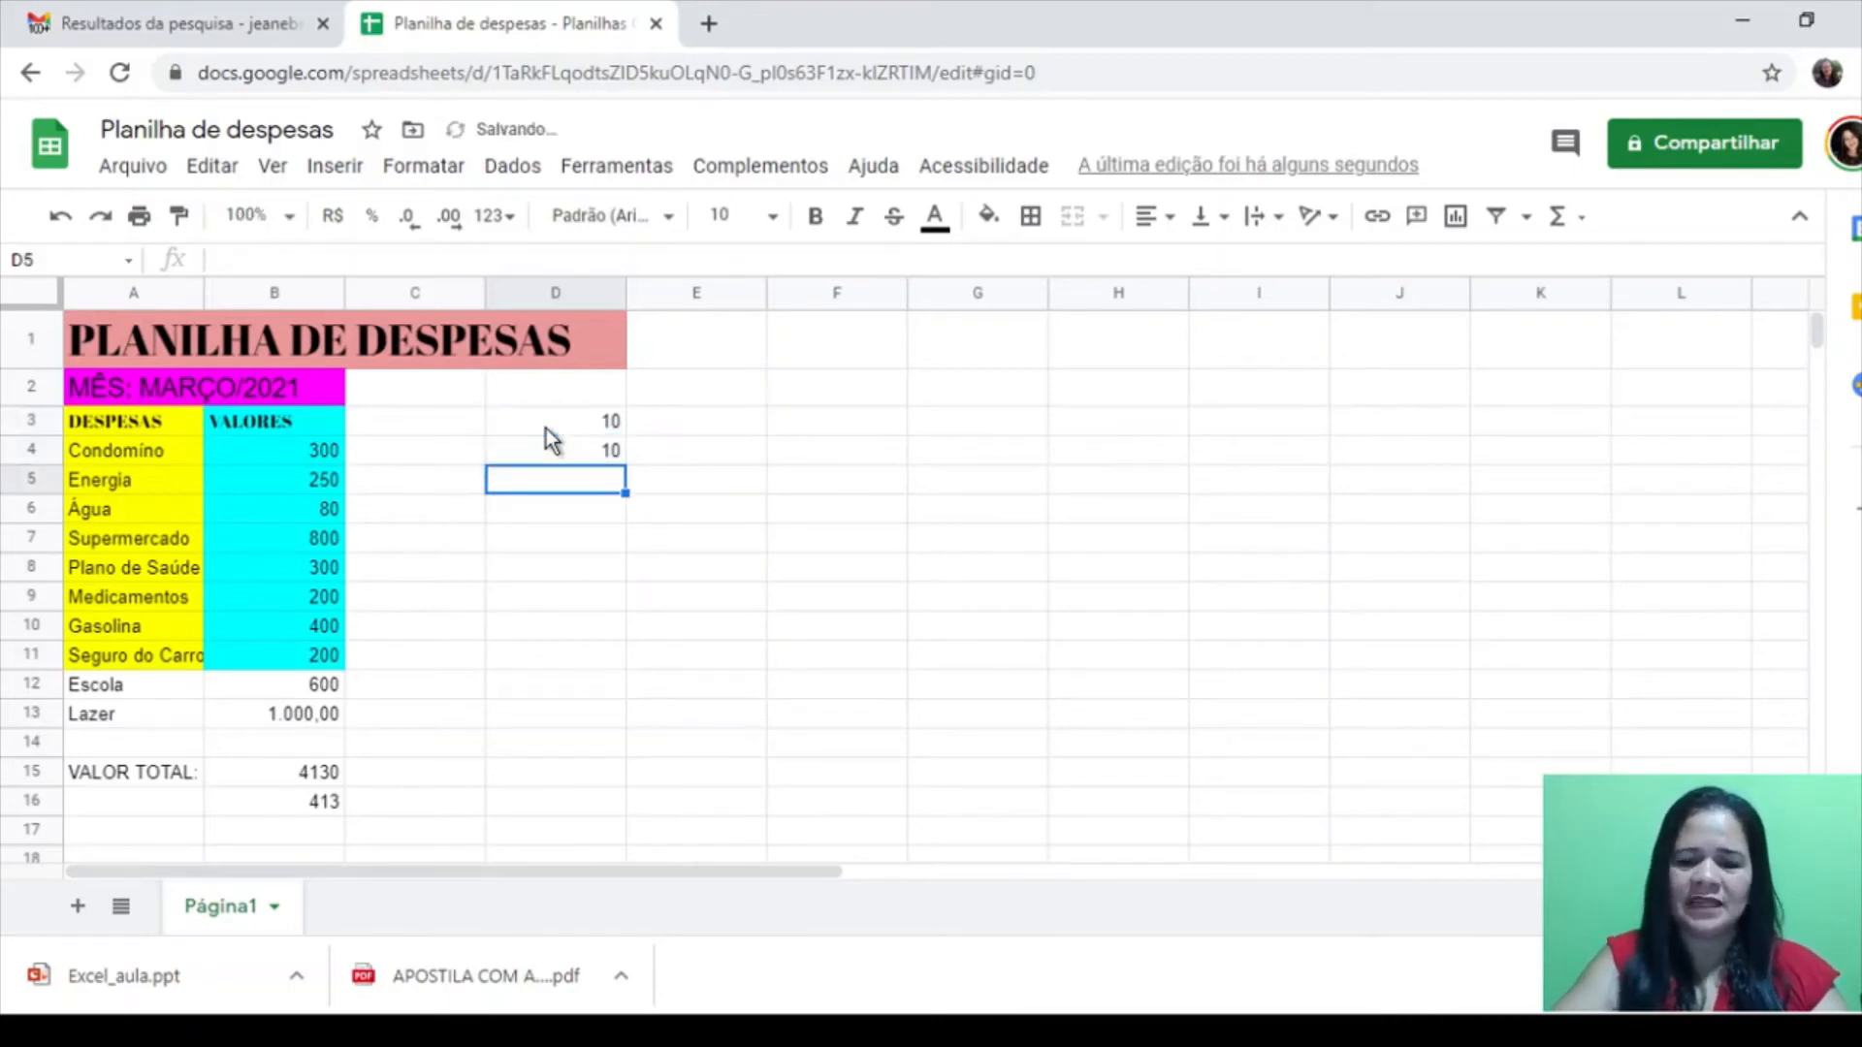
text(8,)
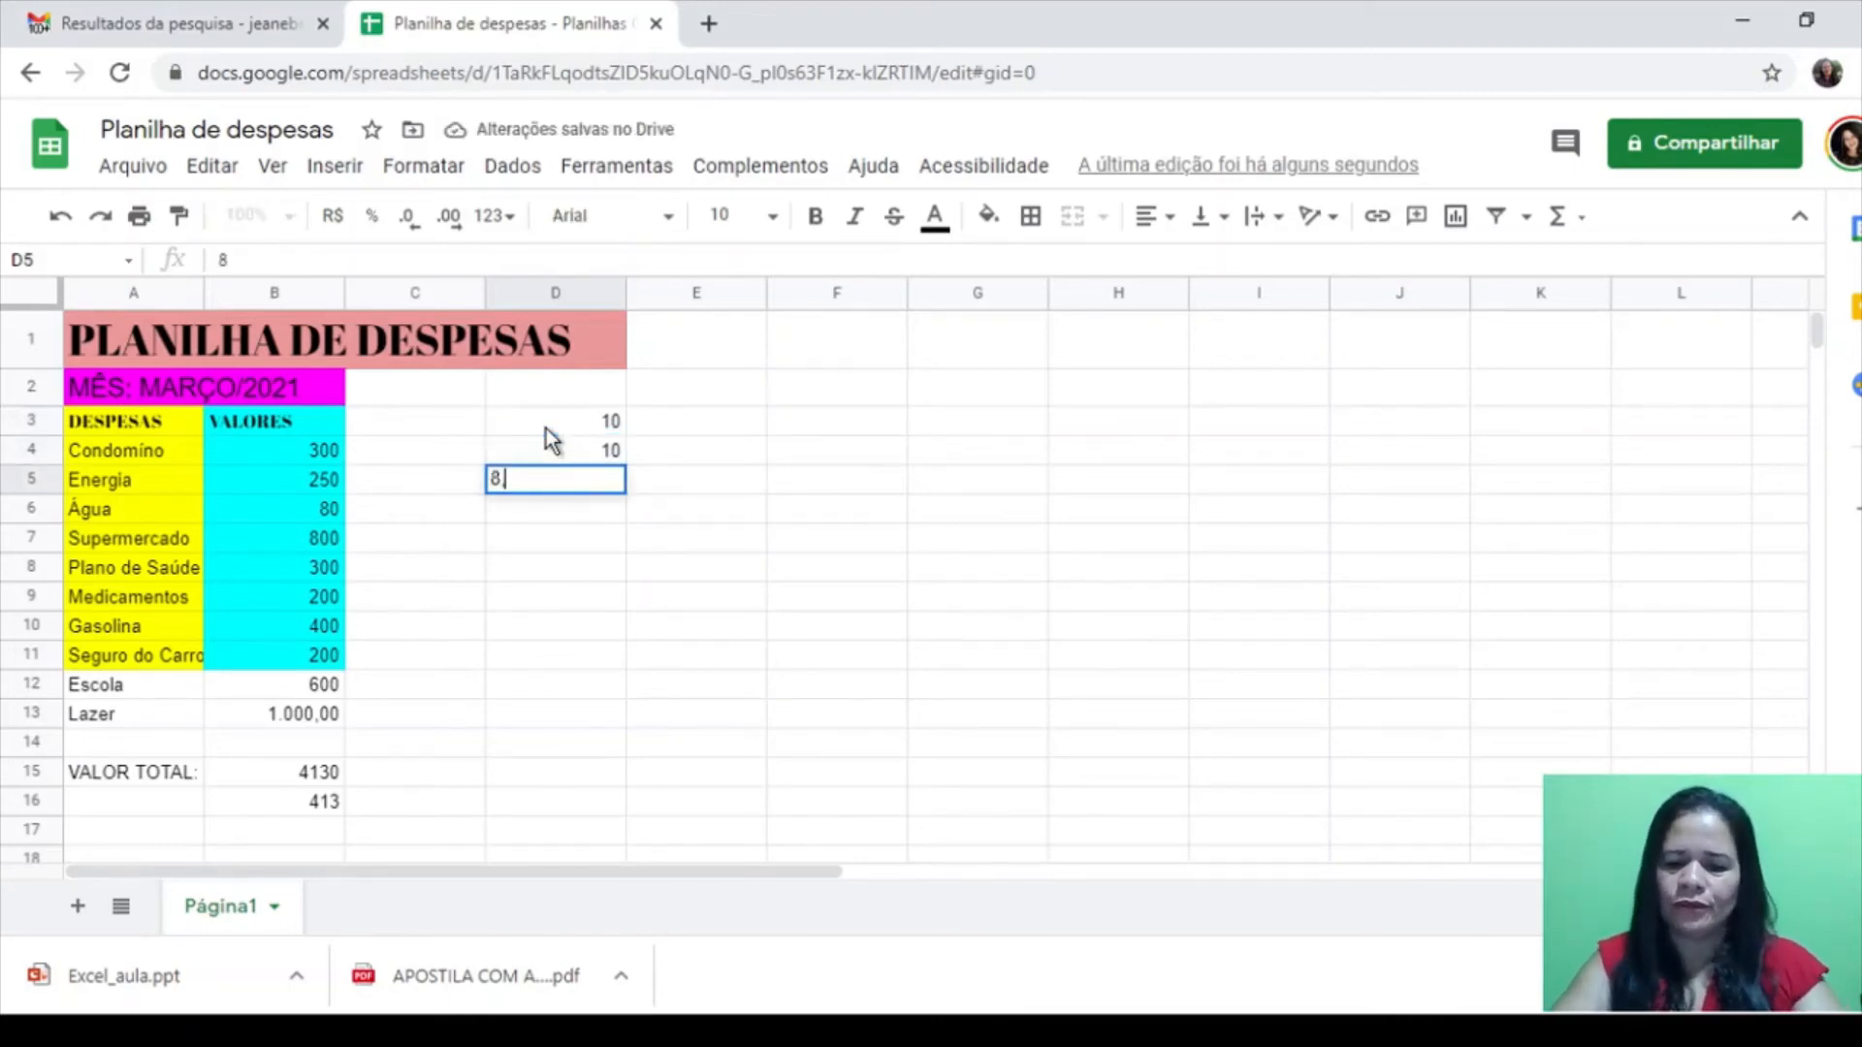
text(0)
key(Return)
text(8)
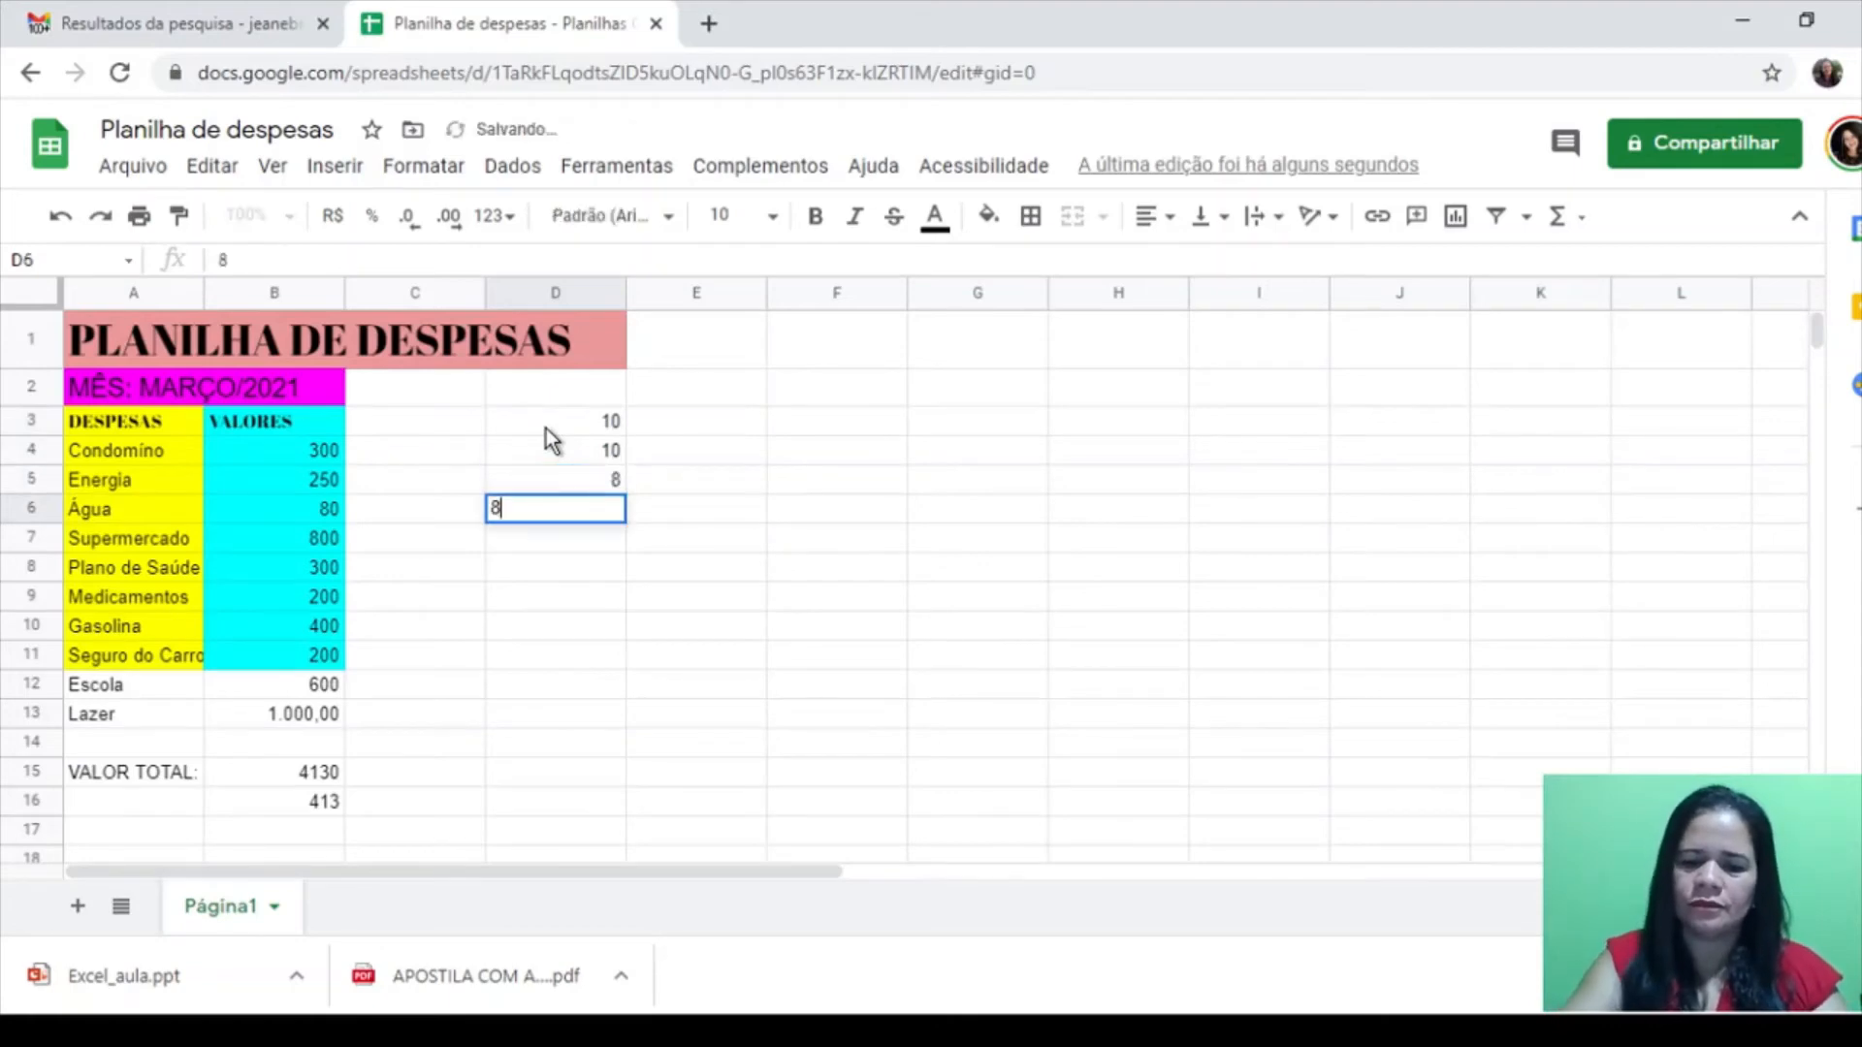
text(,)
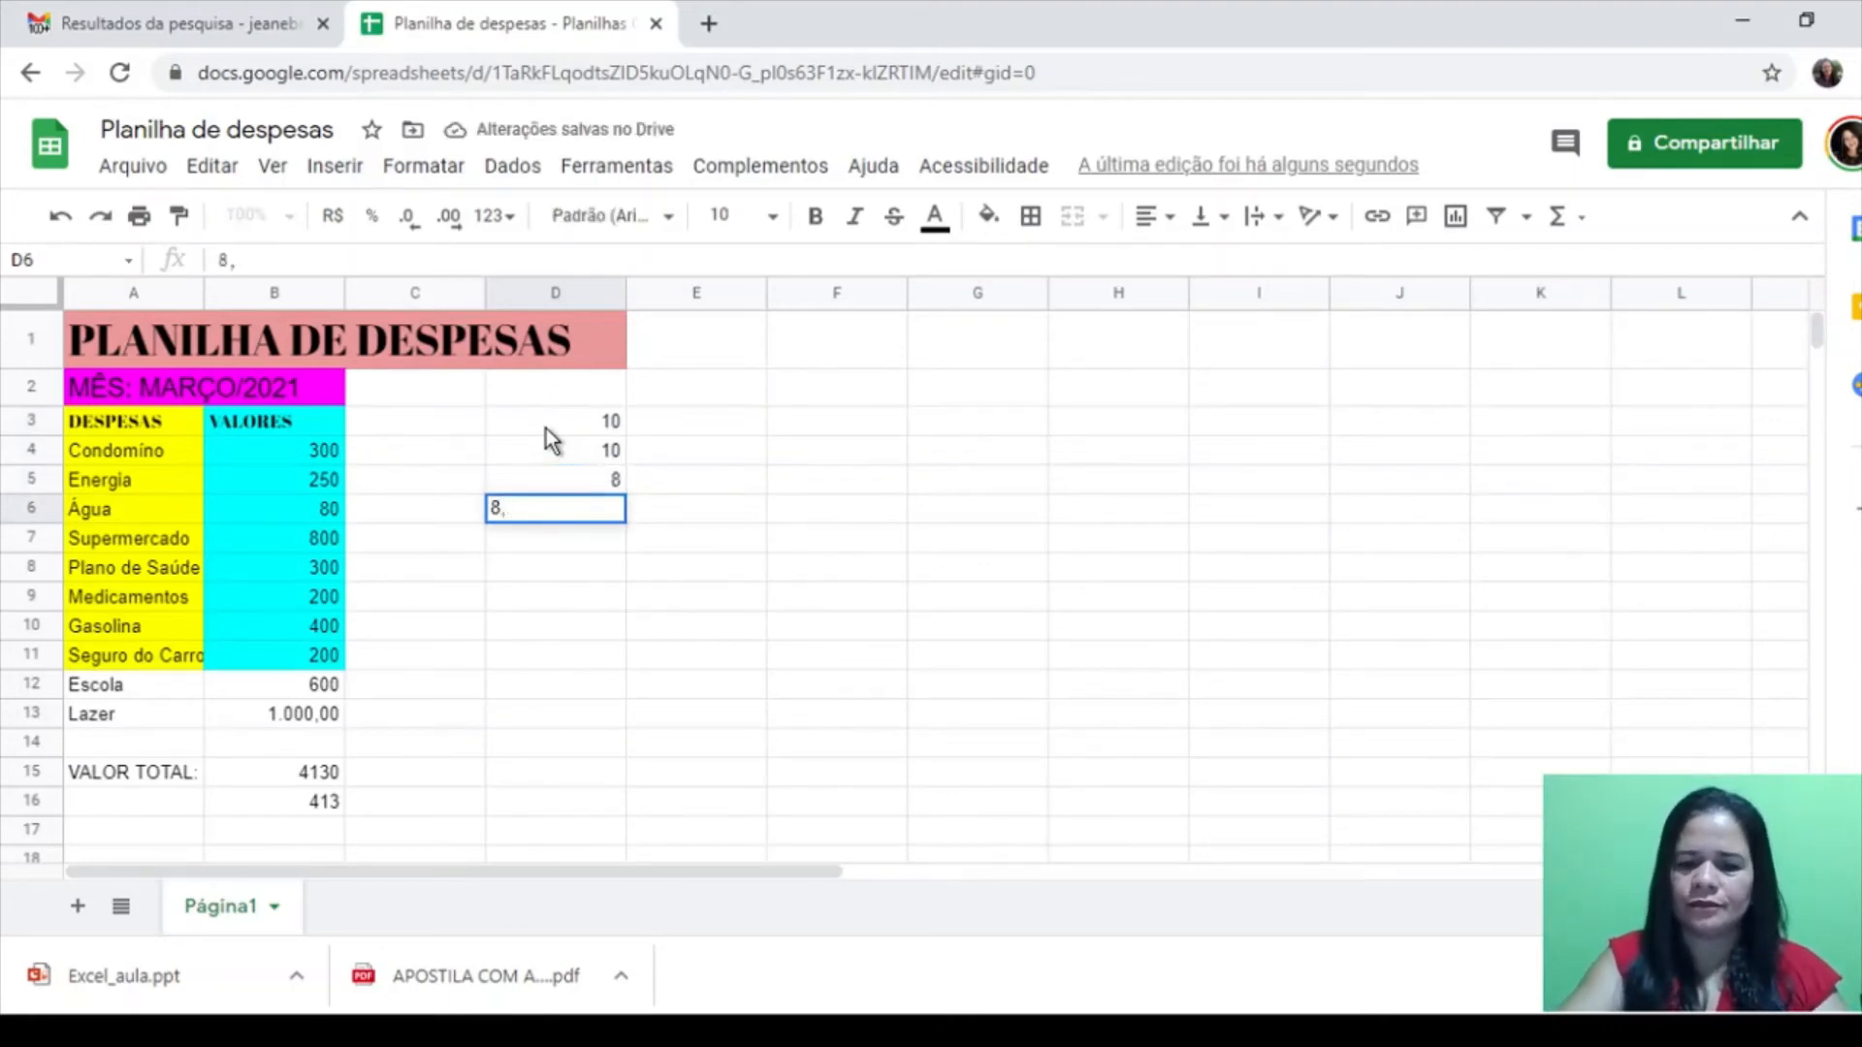
text(0)
Calculate the average of D3:D6 in D7 with the AVERAGE function
click(603, 533)
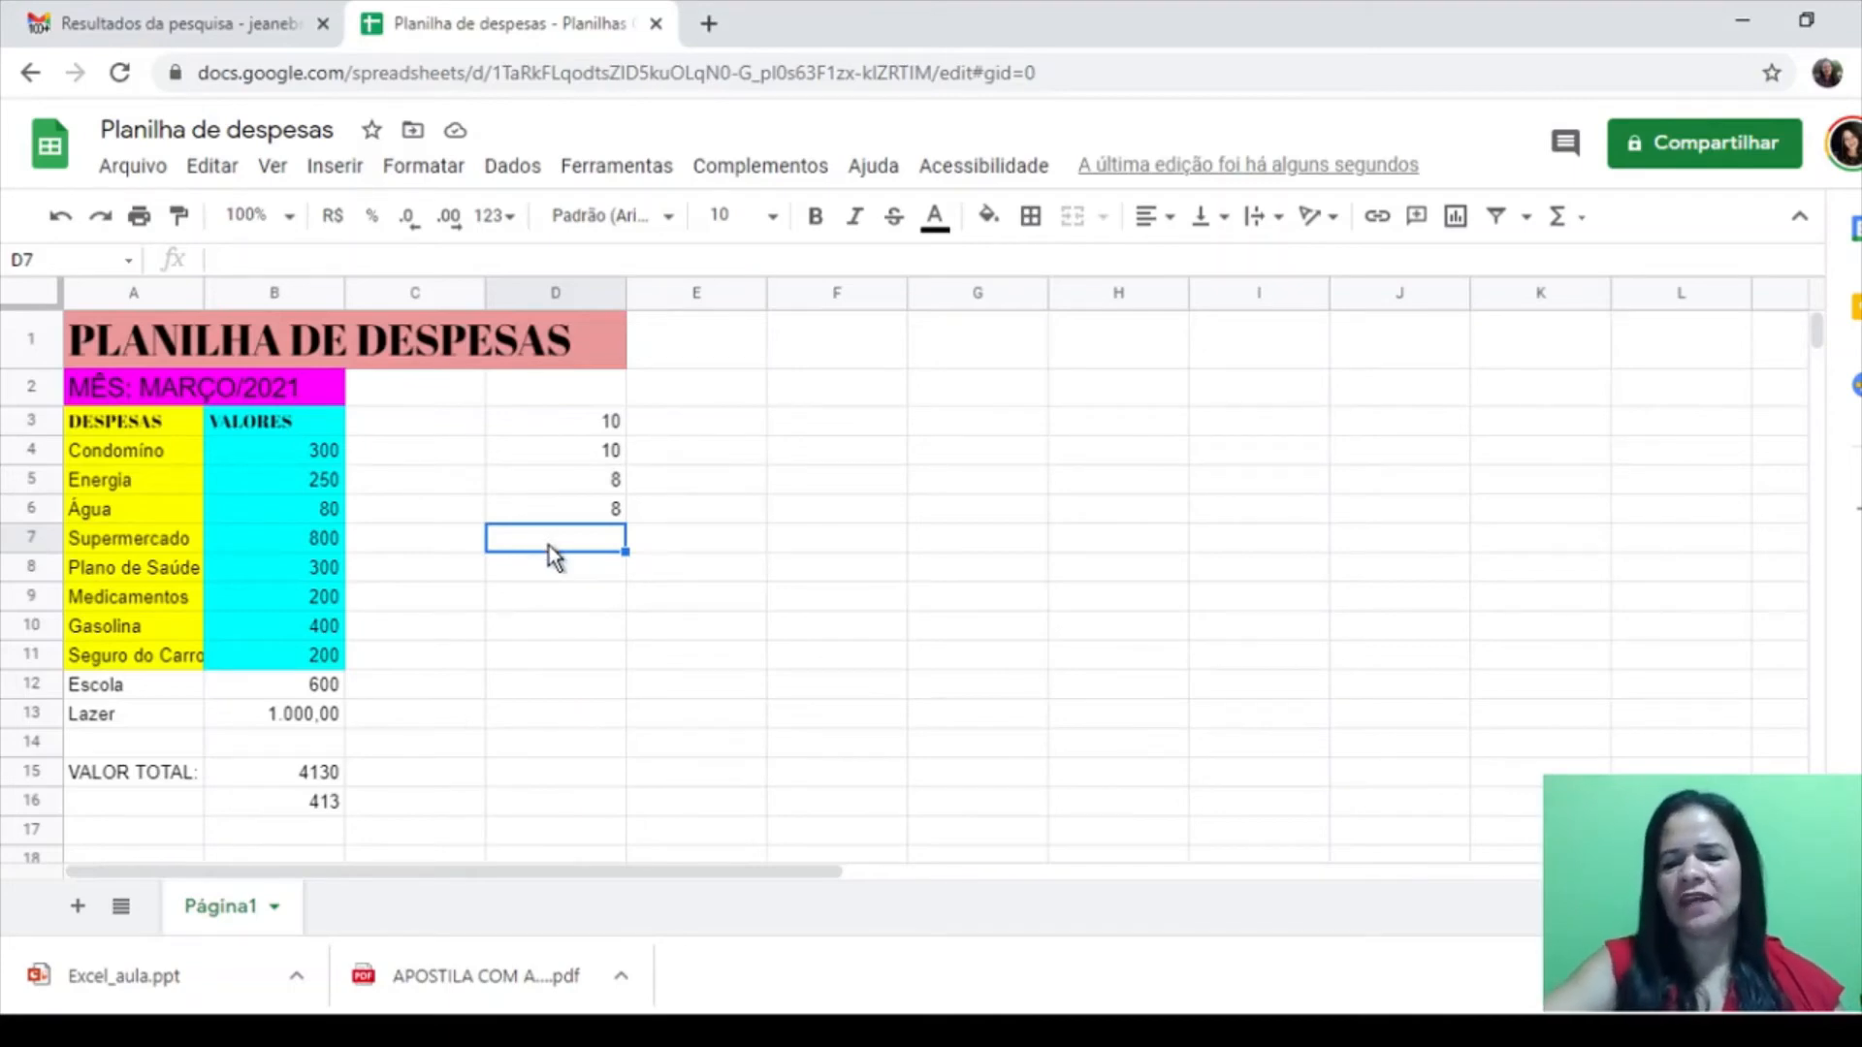
text(=)
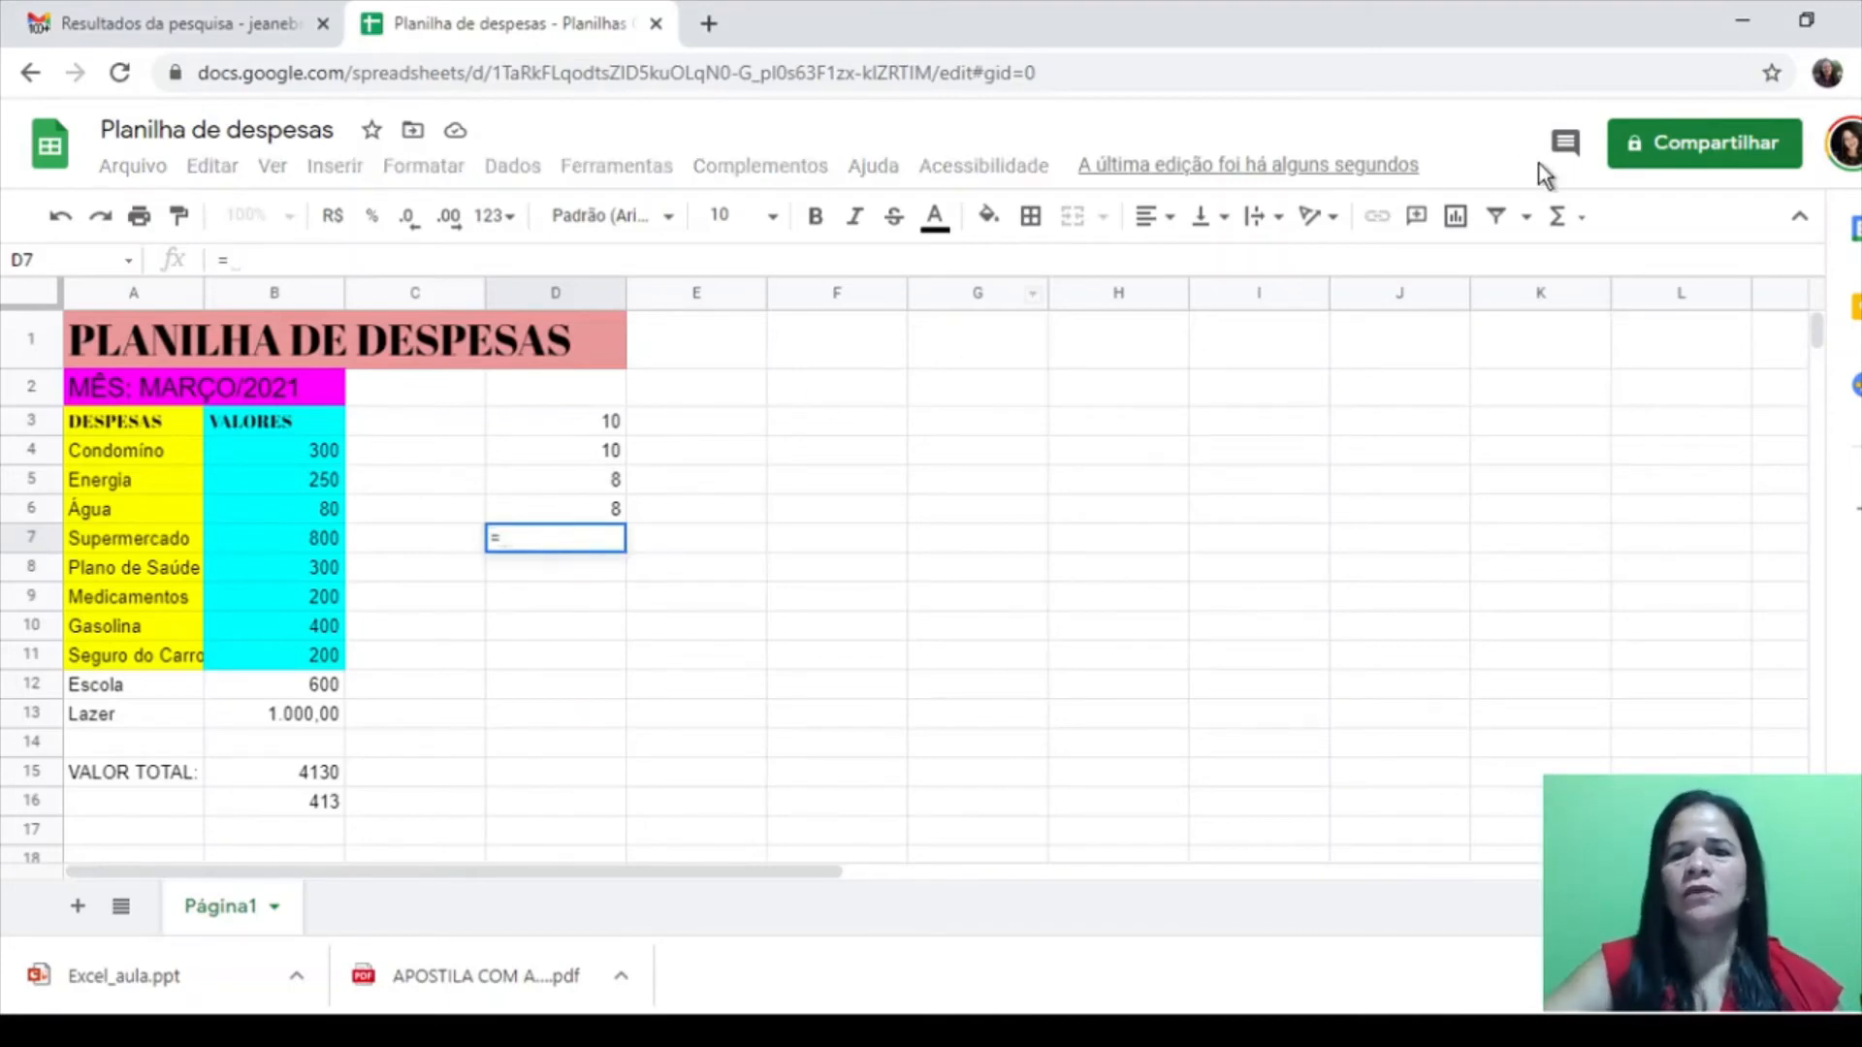
click(1580, 229)
click(1612, 309)
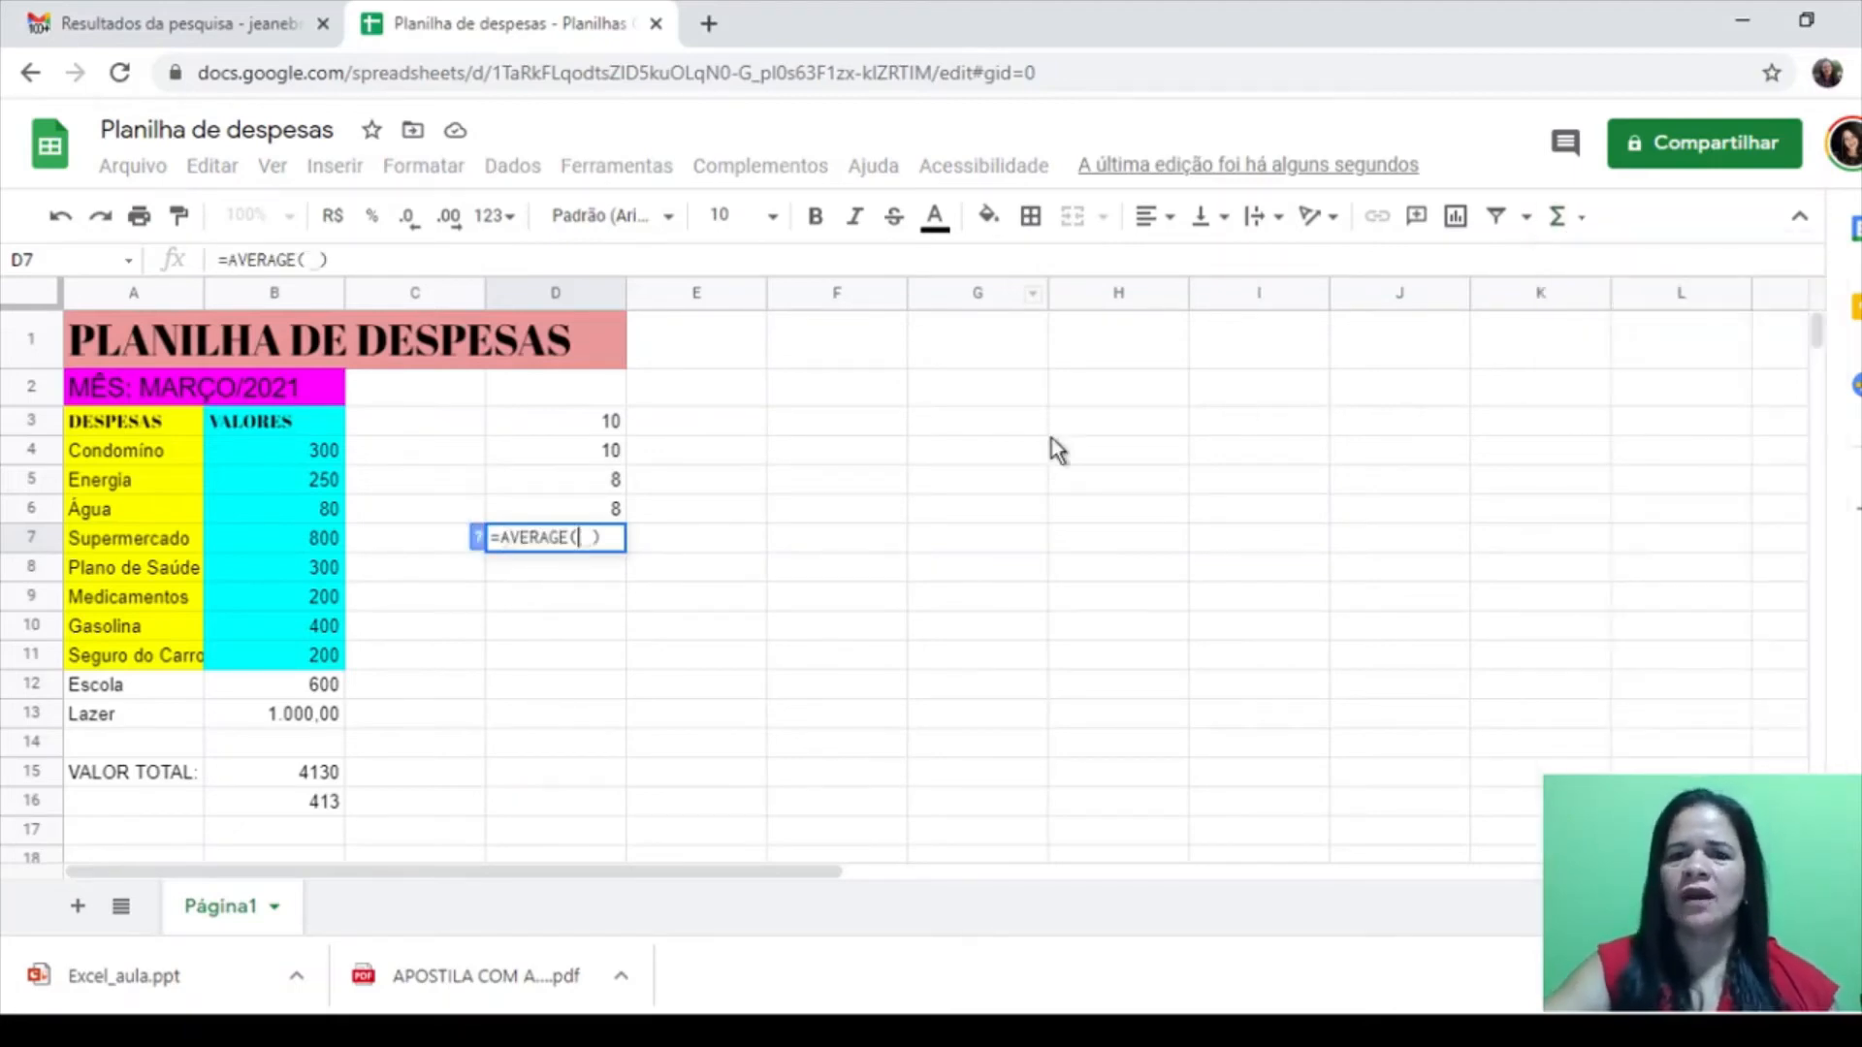
click(611, 421)
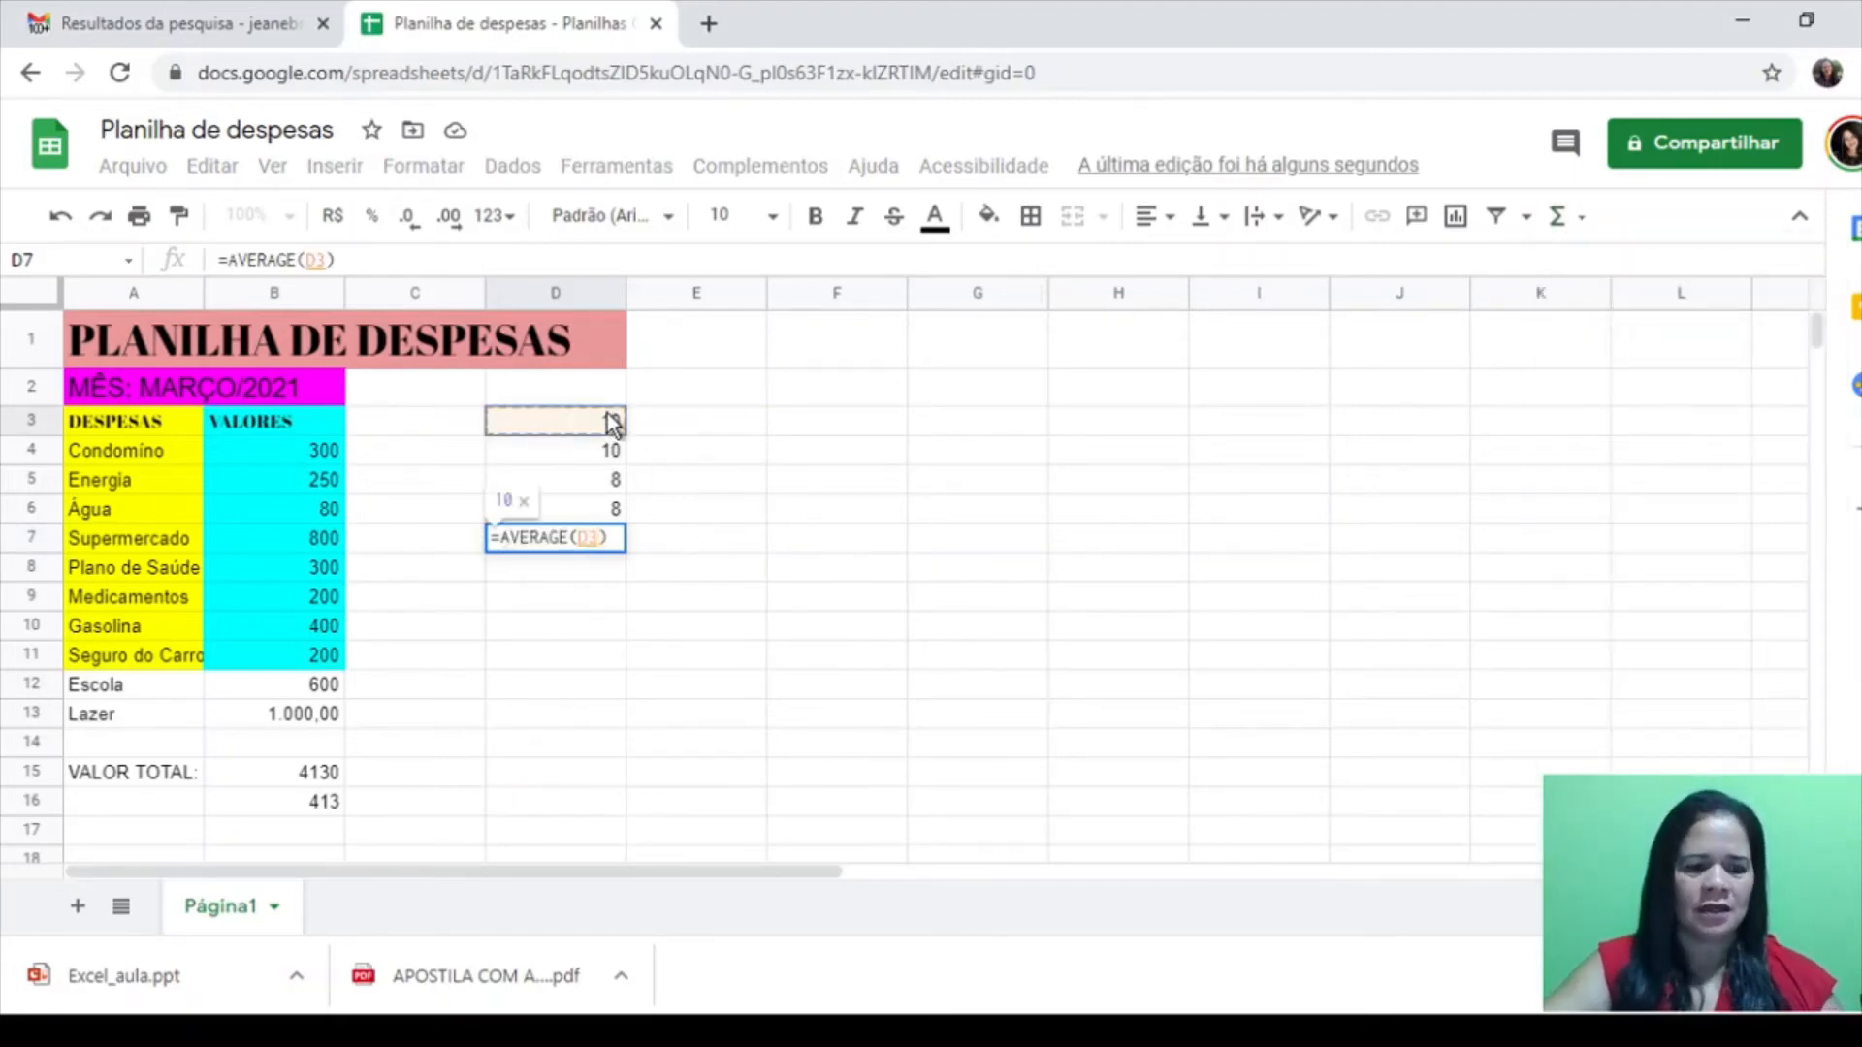
shift+click(615, 510)
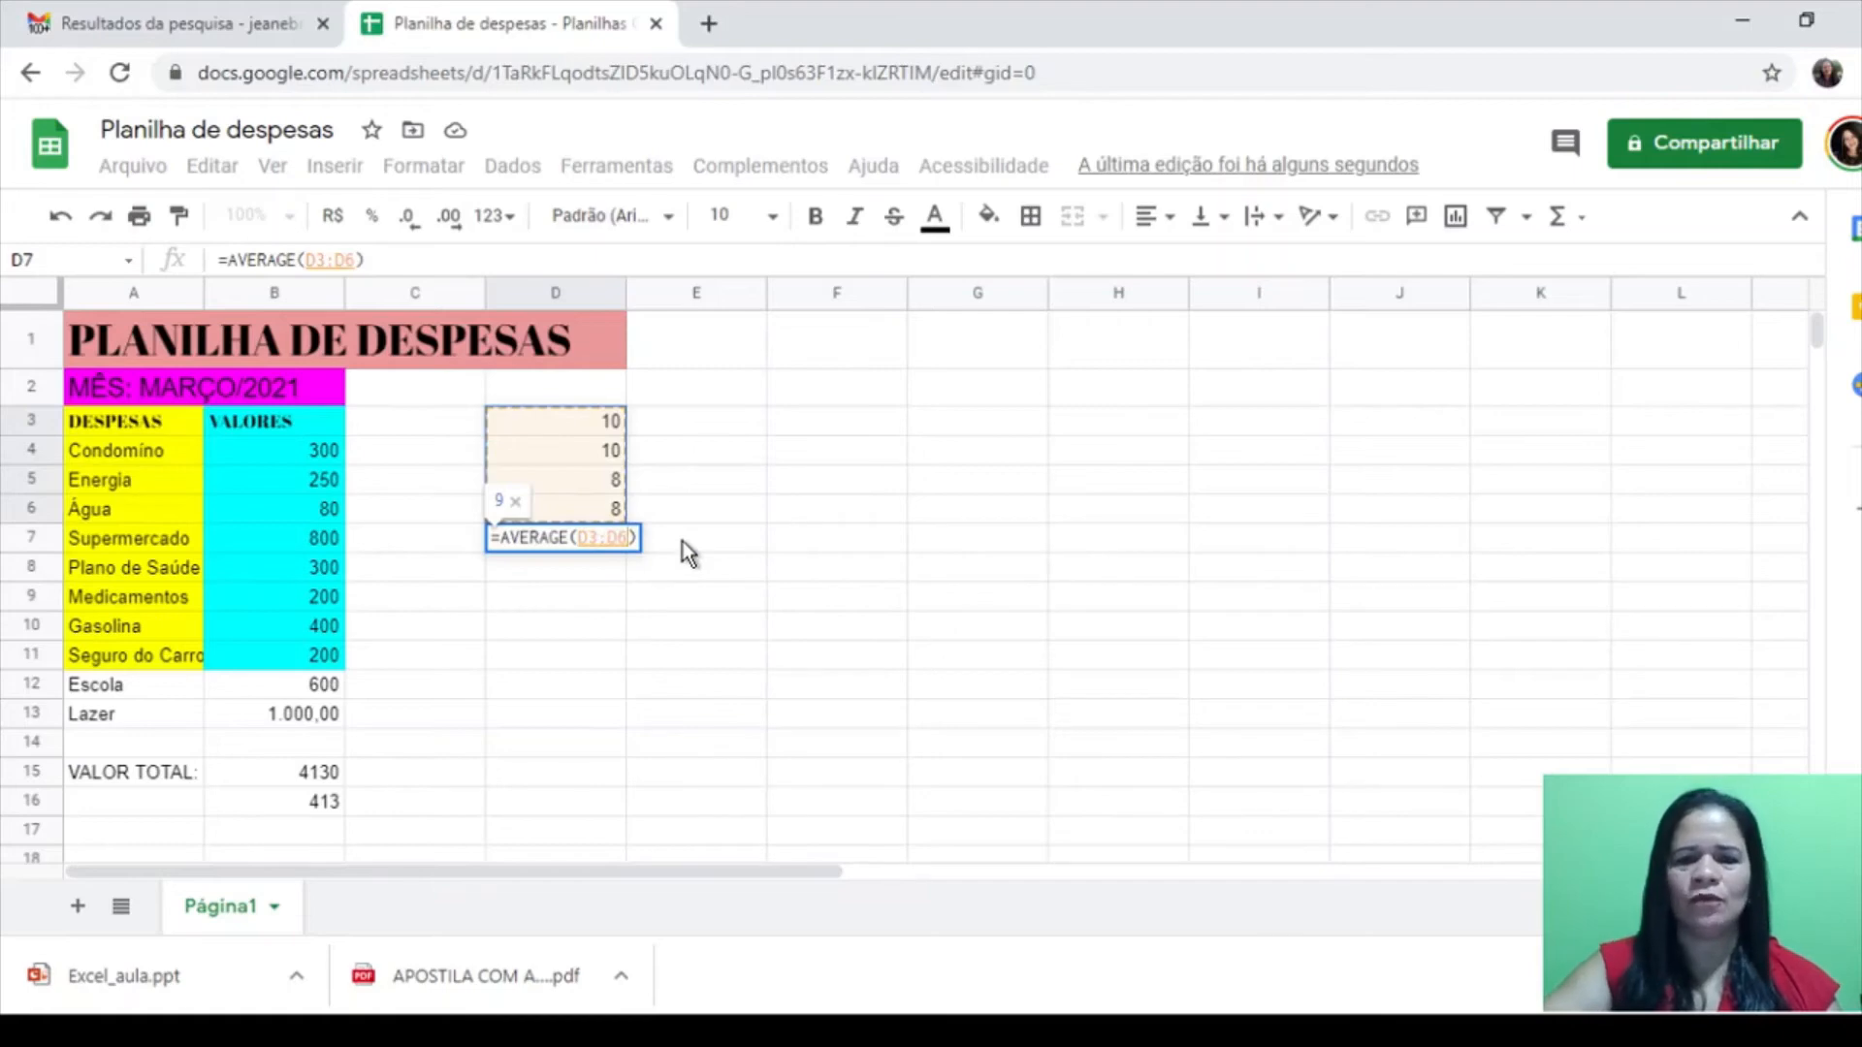
key(Return)
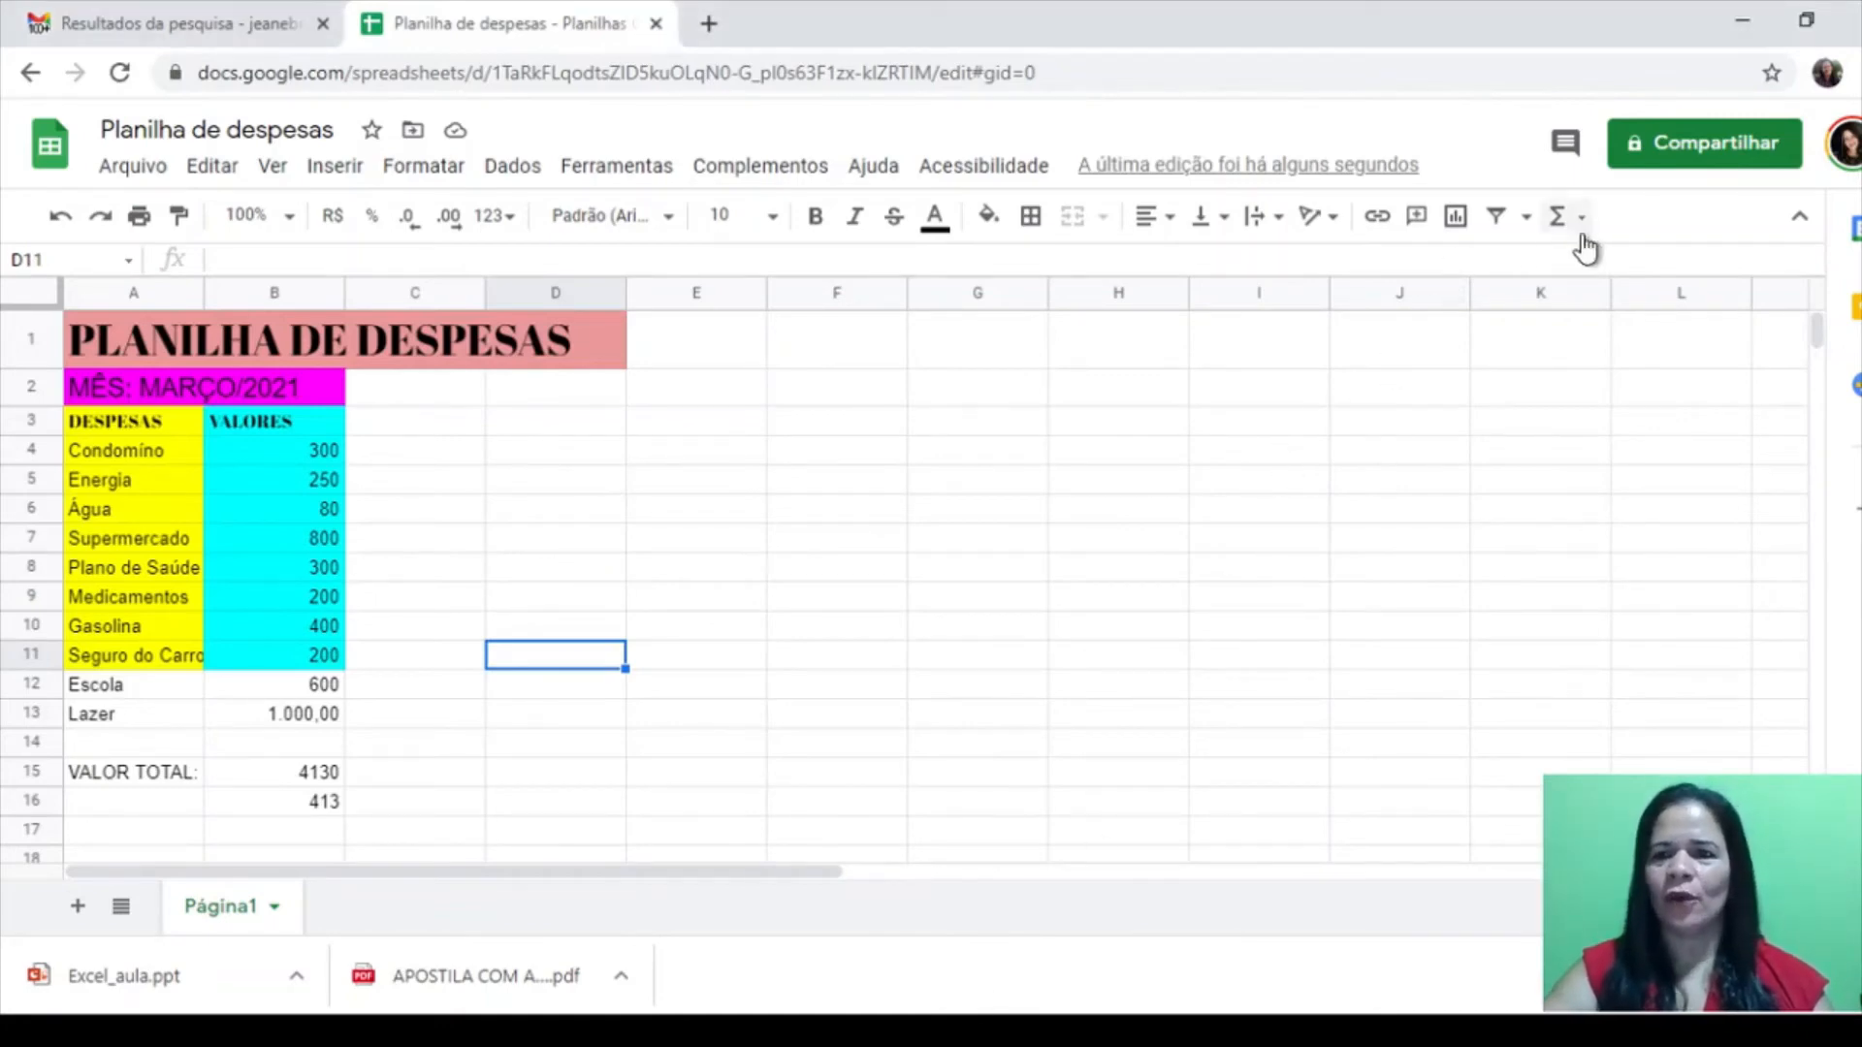
Count the numeric expense values in B4:B13 with the COUNT function in D4
click(1581, 231)
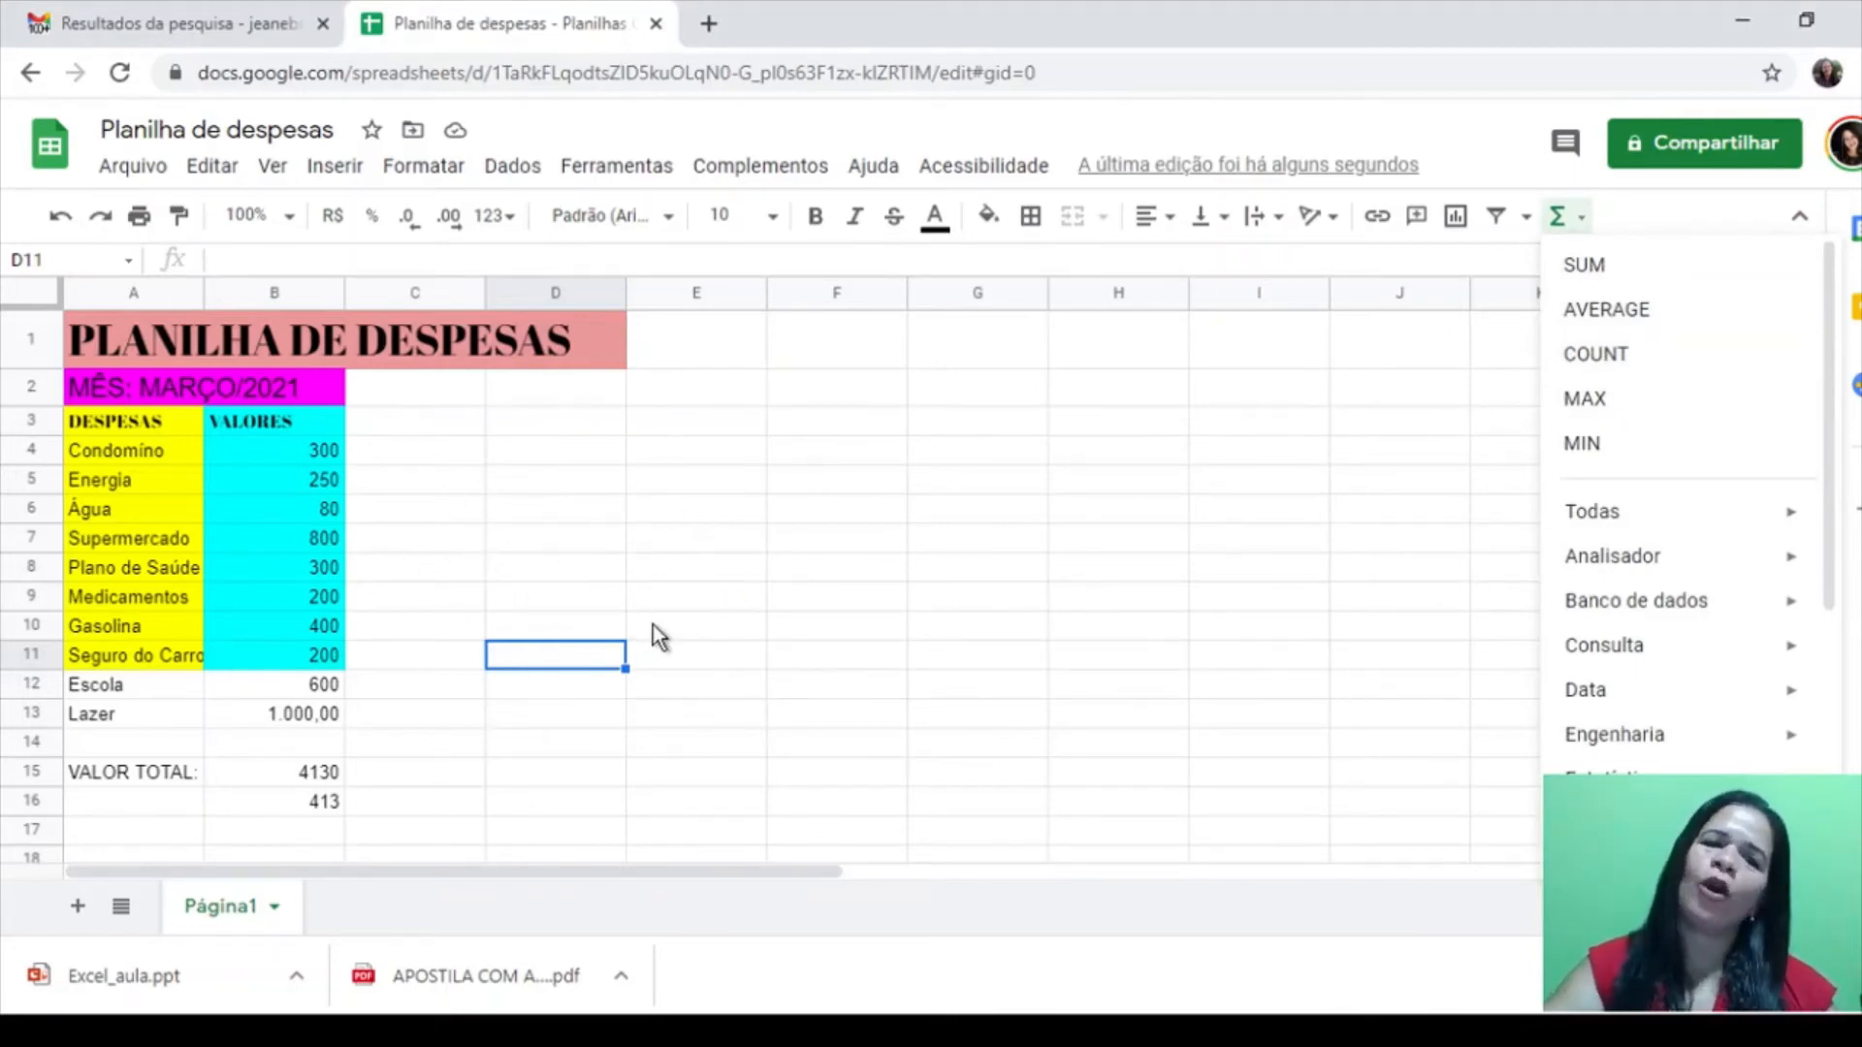
click(478, 544)
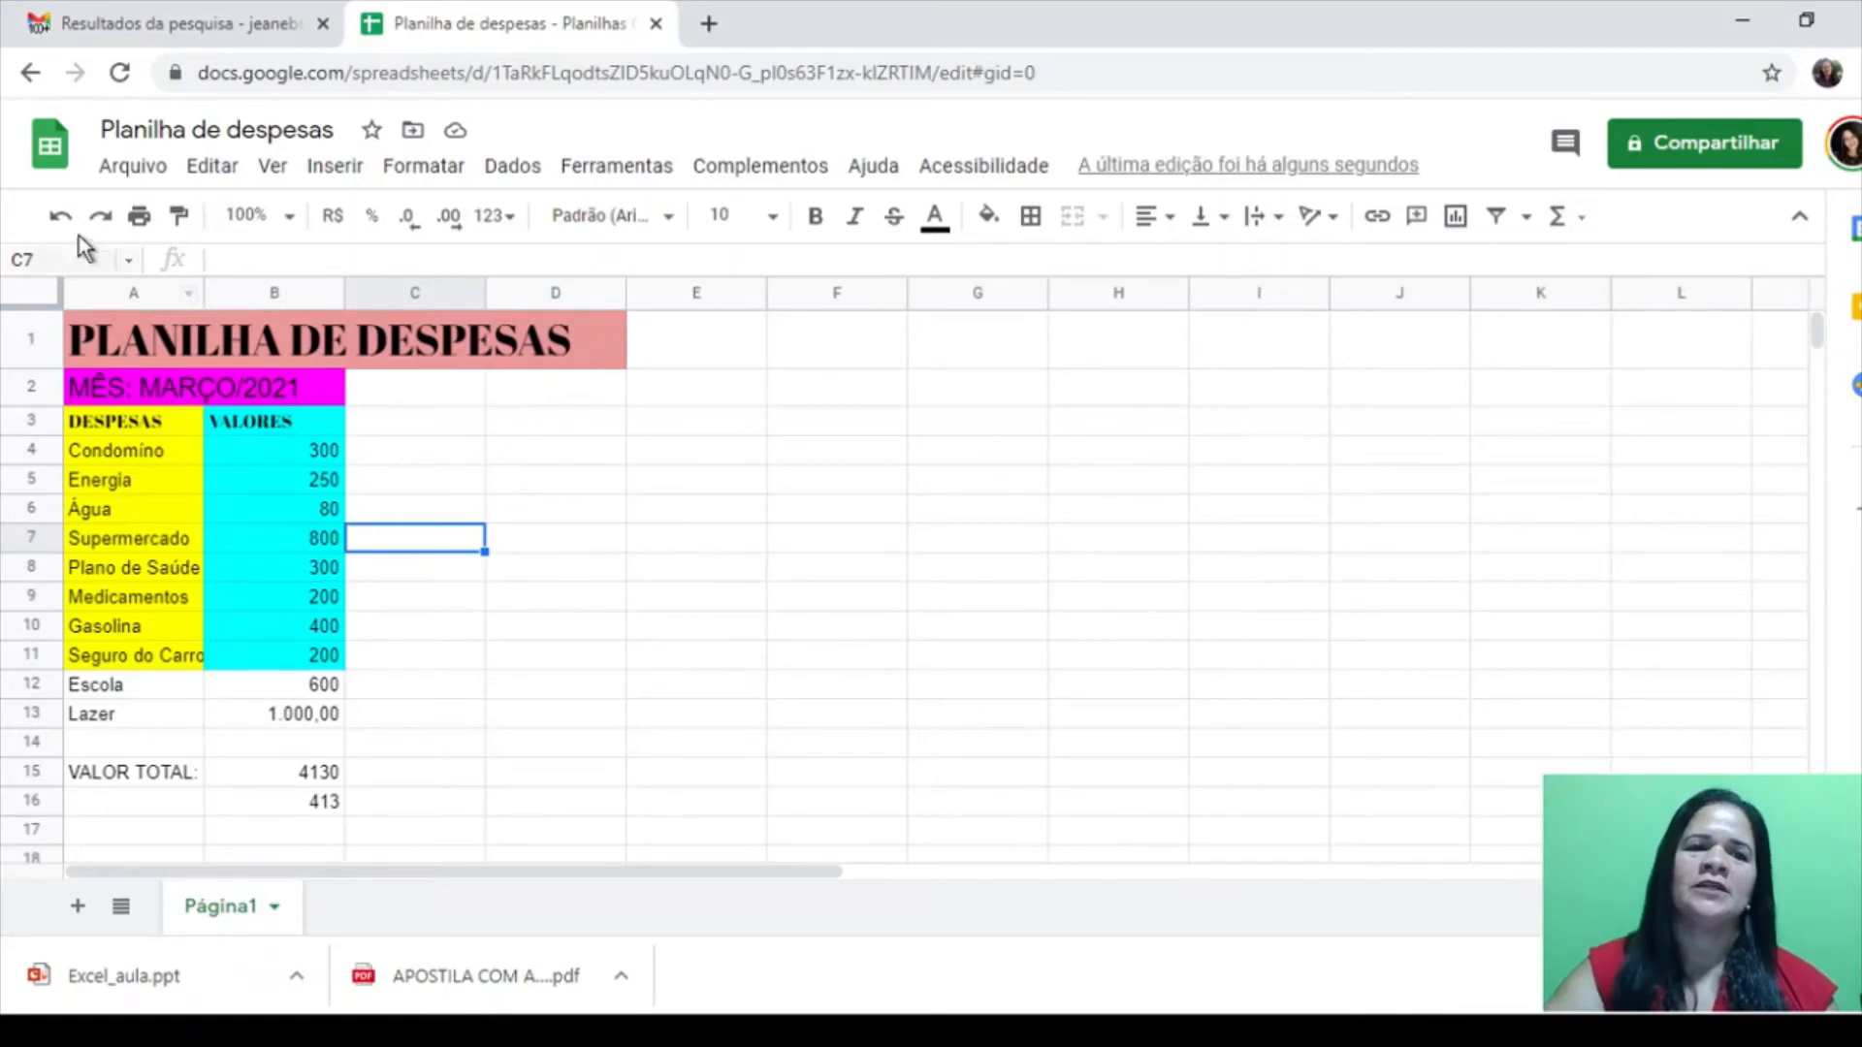
click(512, 455)
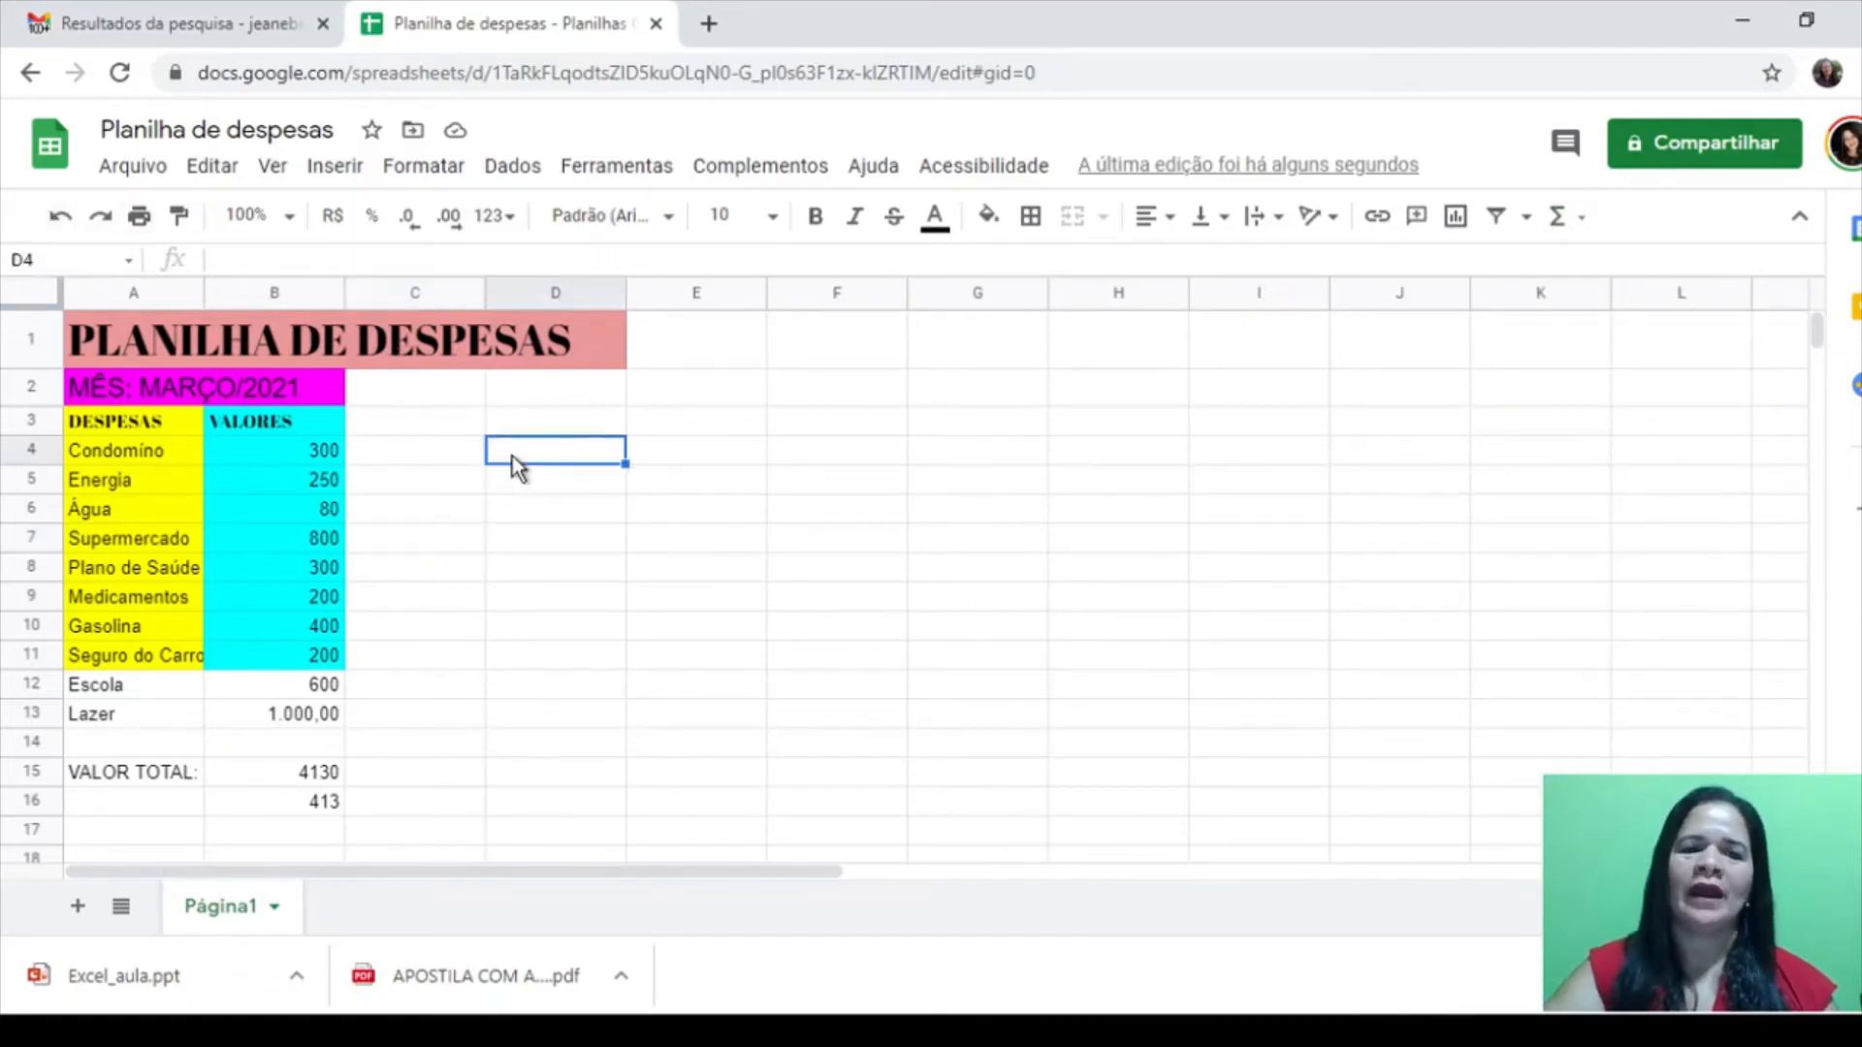
text(=)
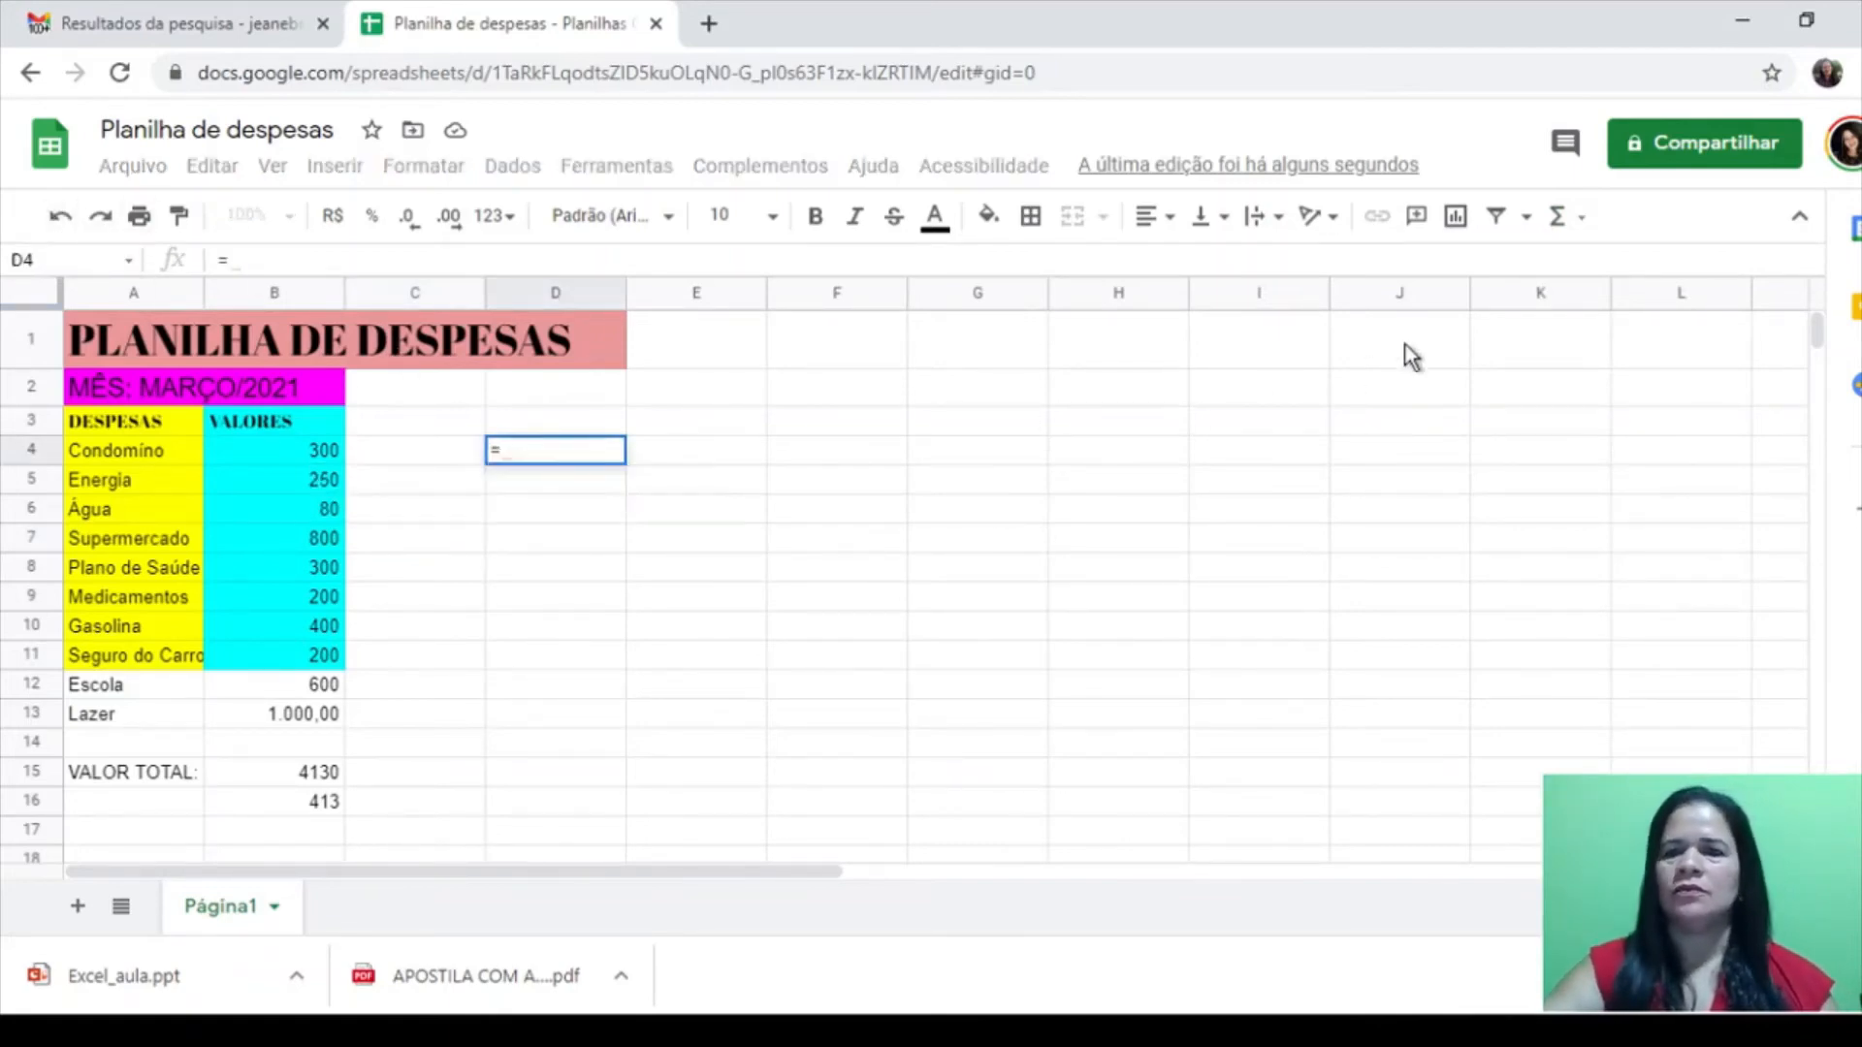
click(1572, 219)
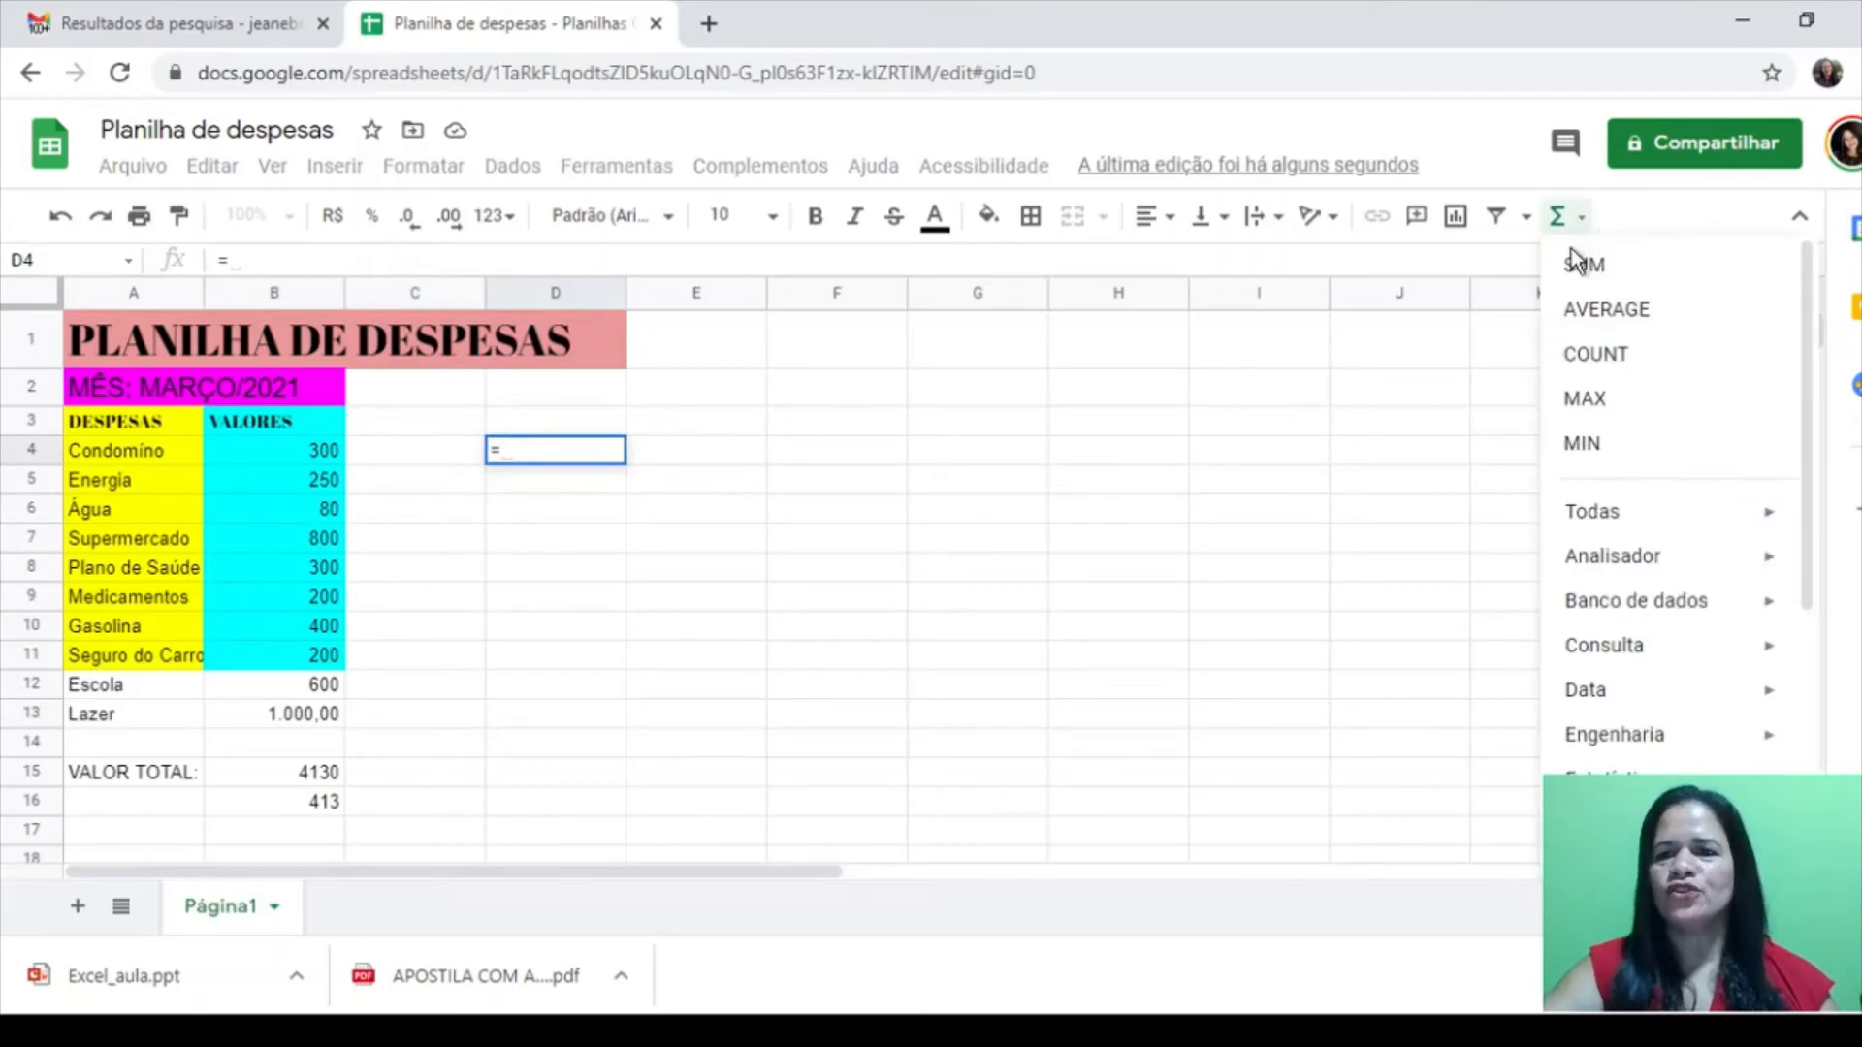
click(1600, 359)
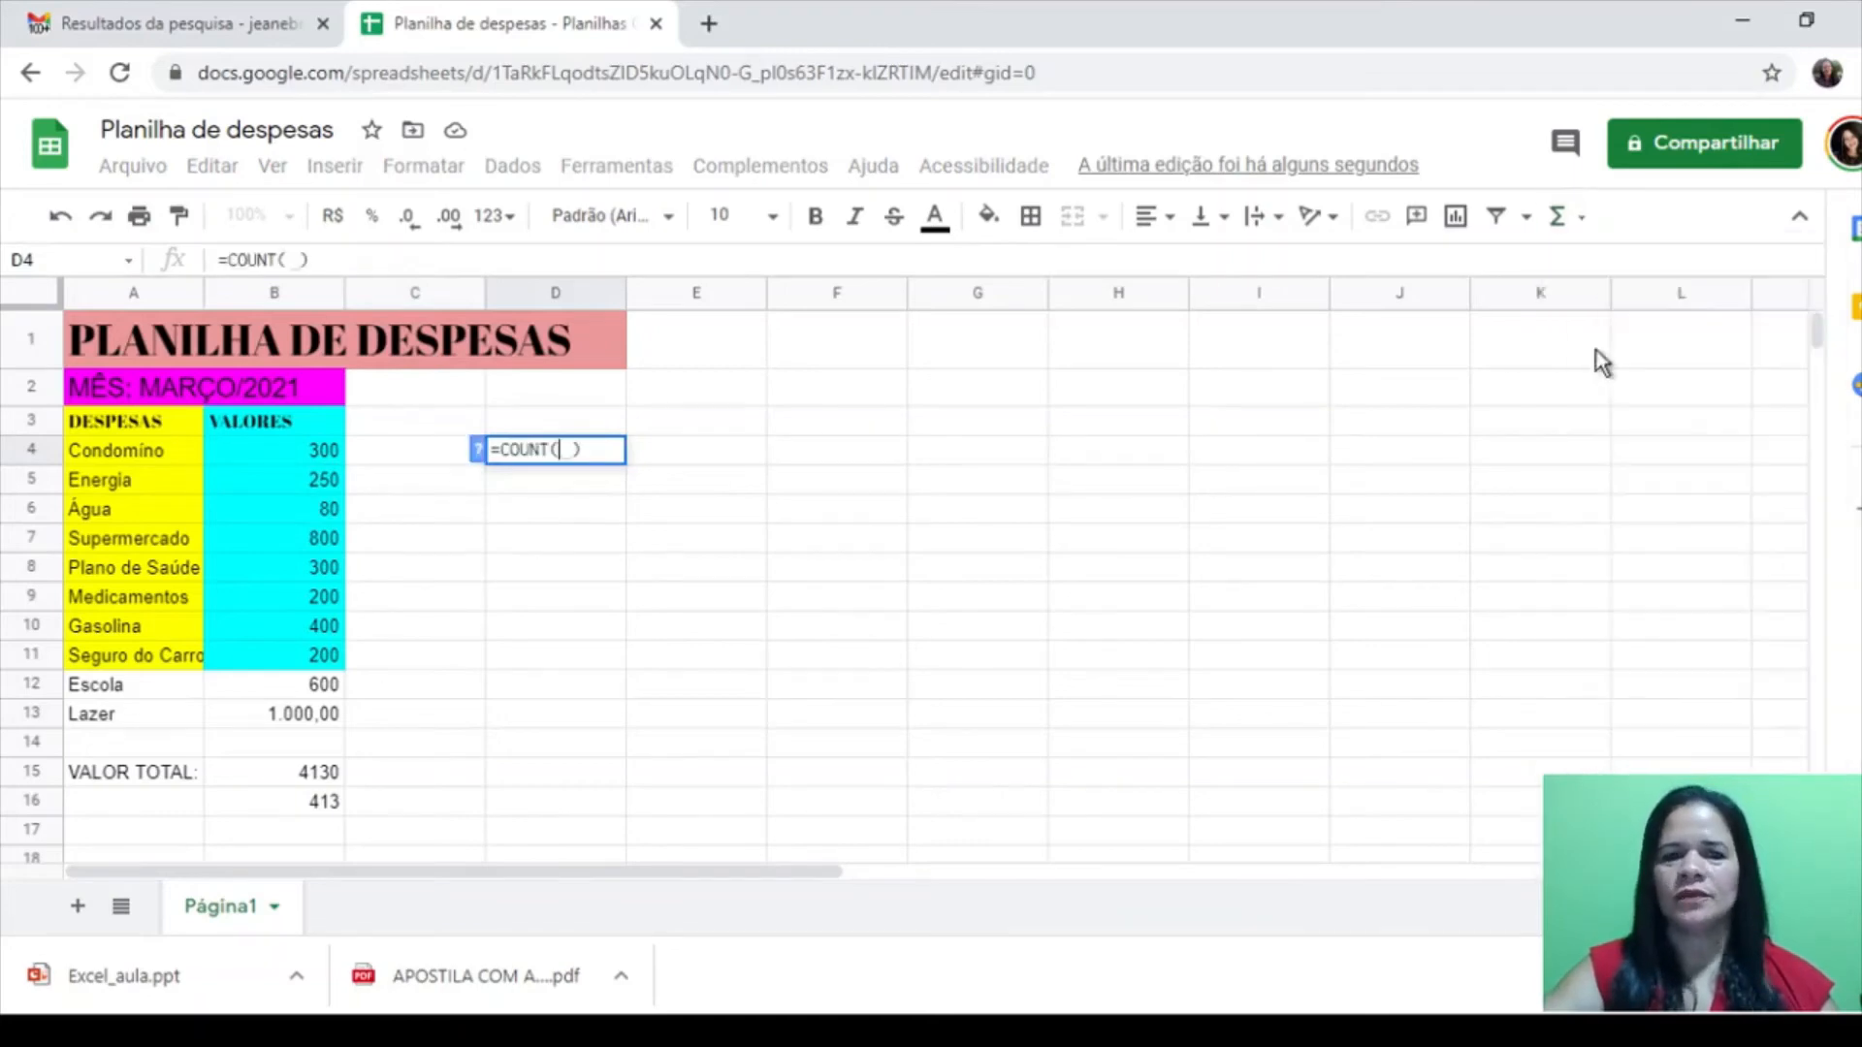
click(316, 450)
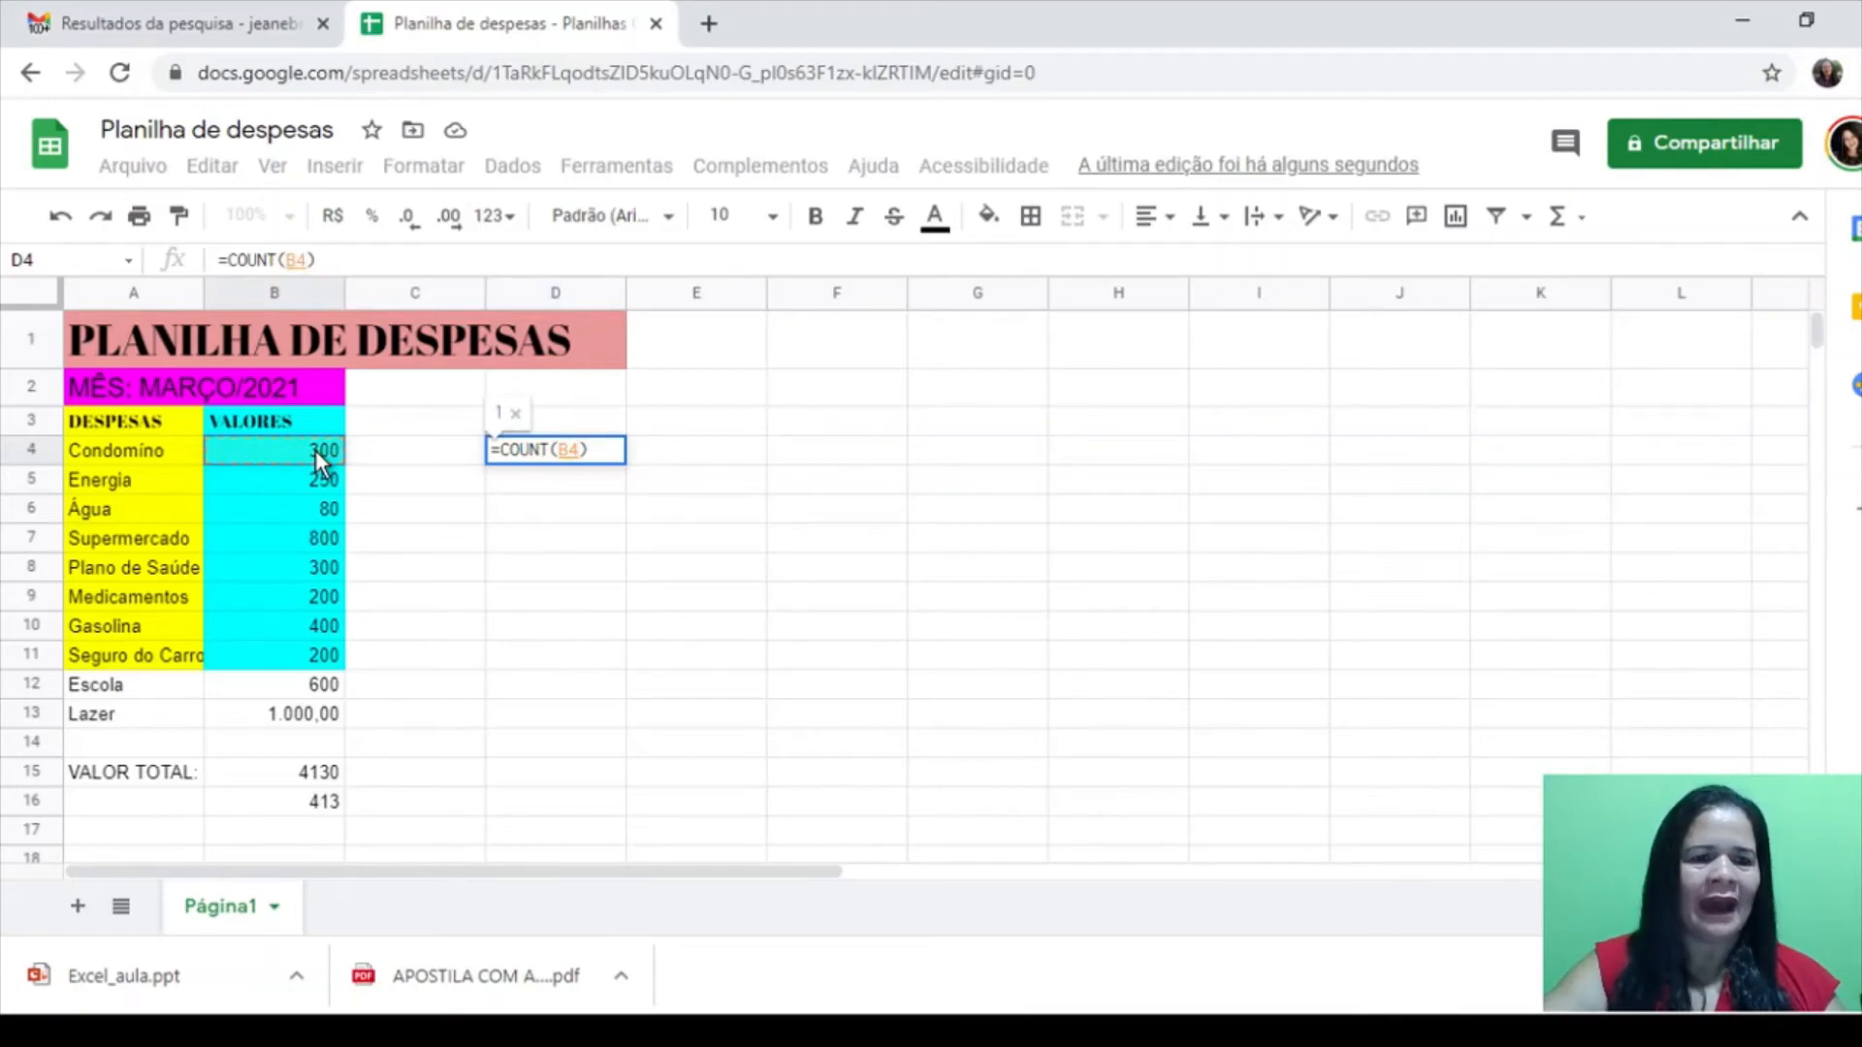
shift+click(296, 721)
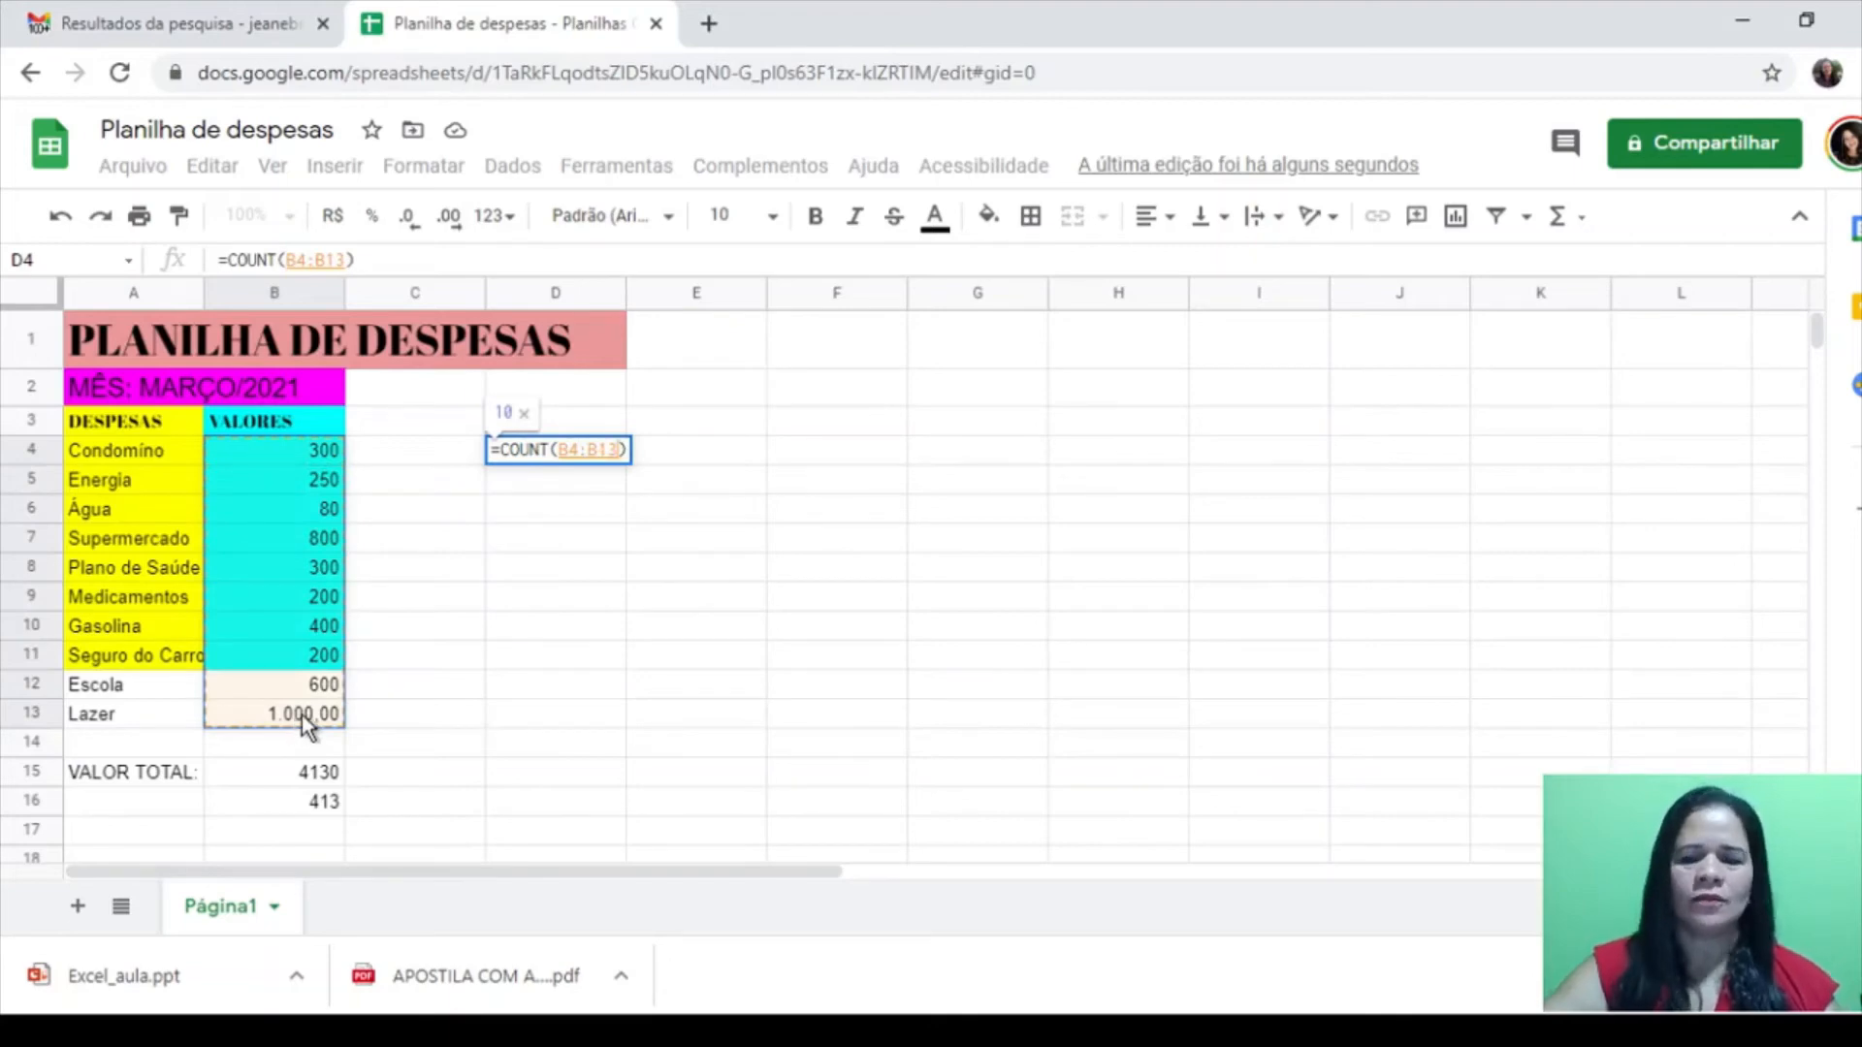
key(Return)
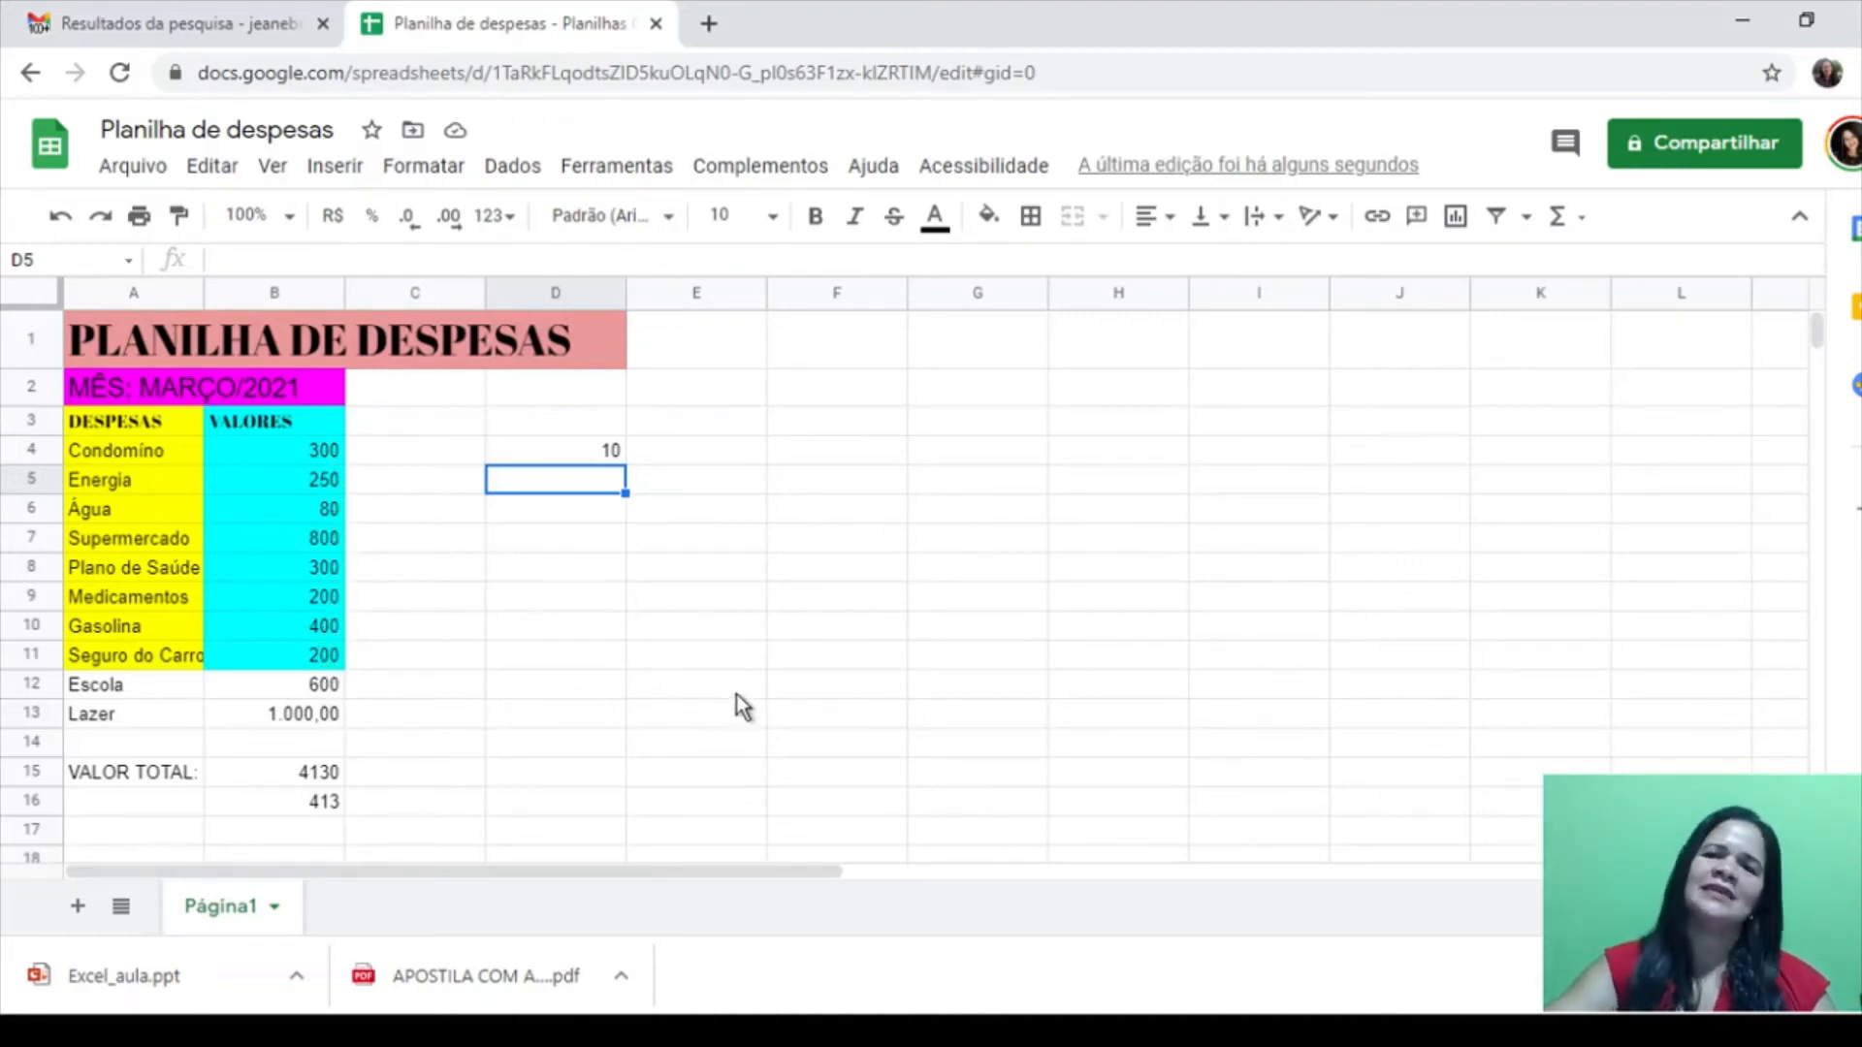
click(1578, 219)
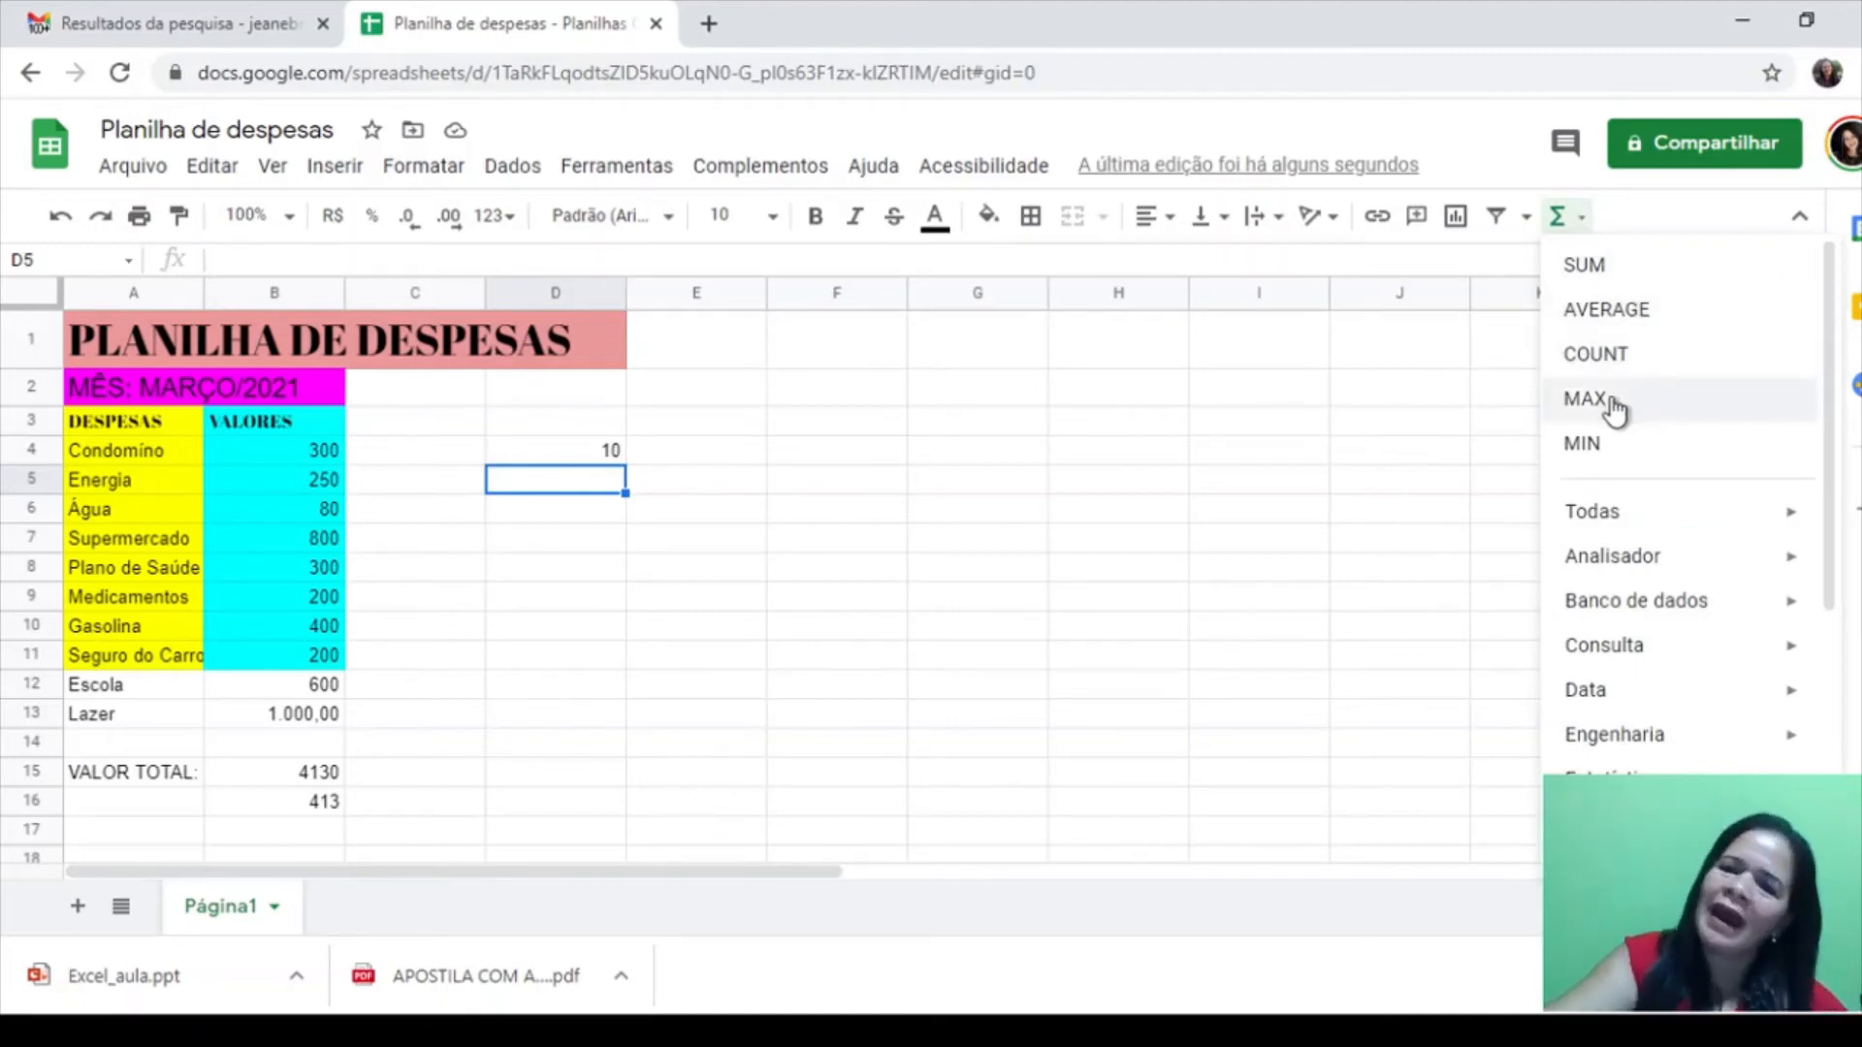
mouse_move(1611, 523)
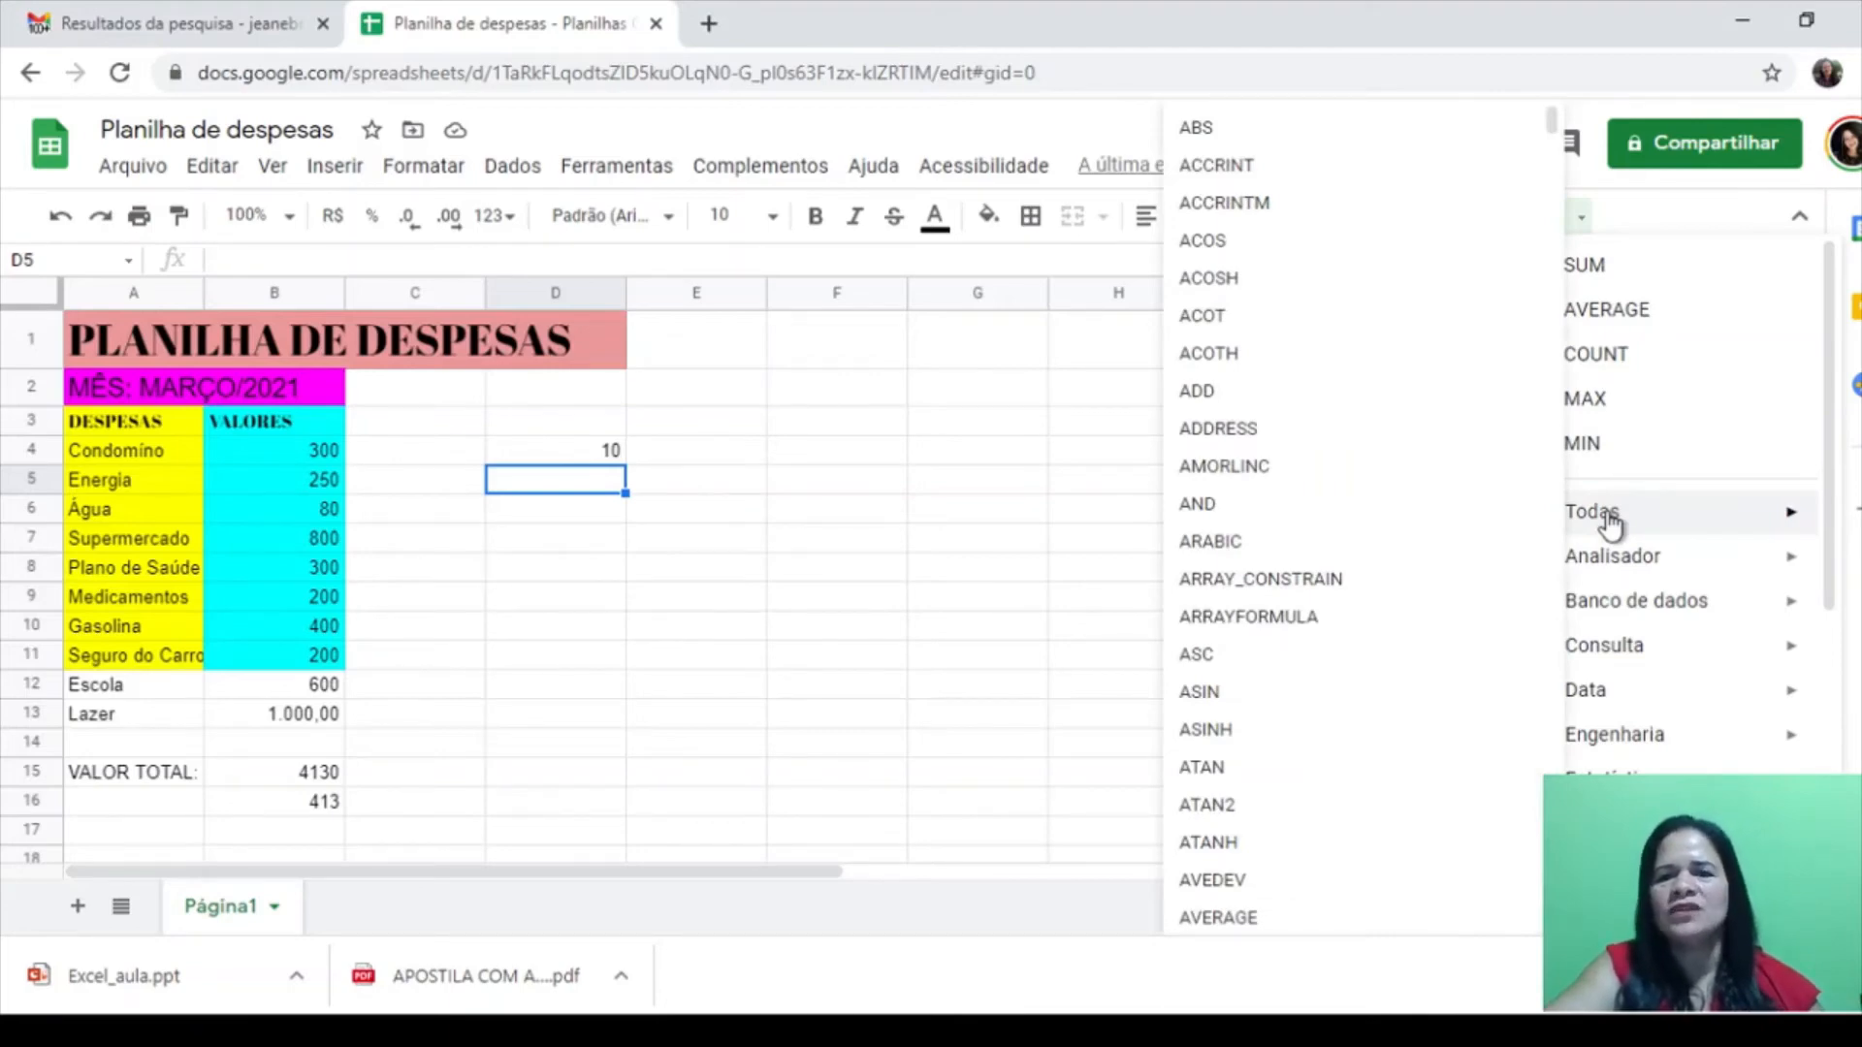
click(929, 507)
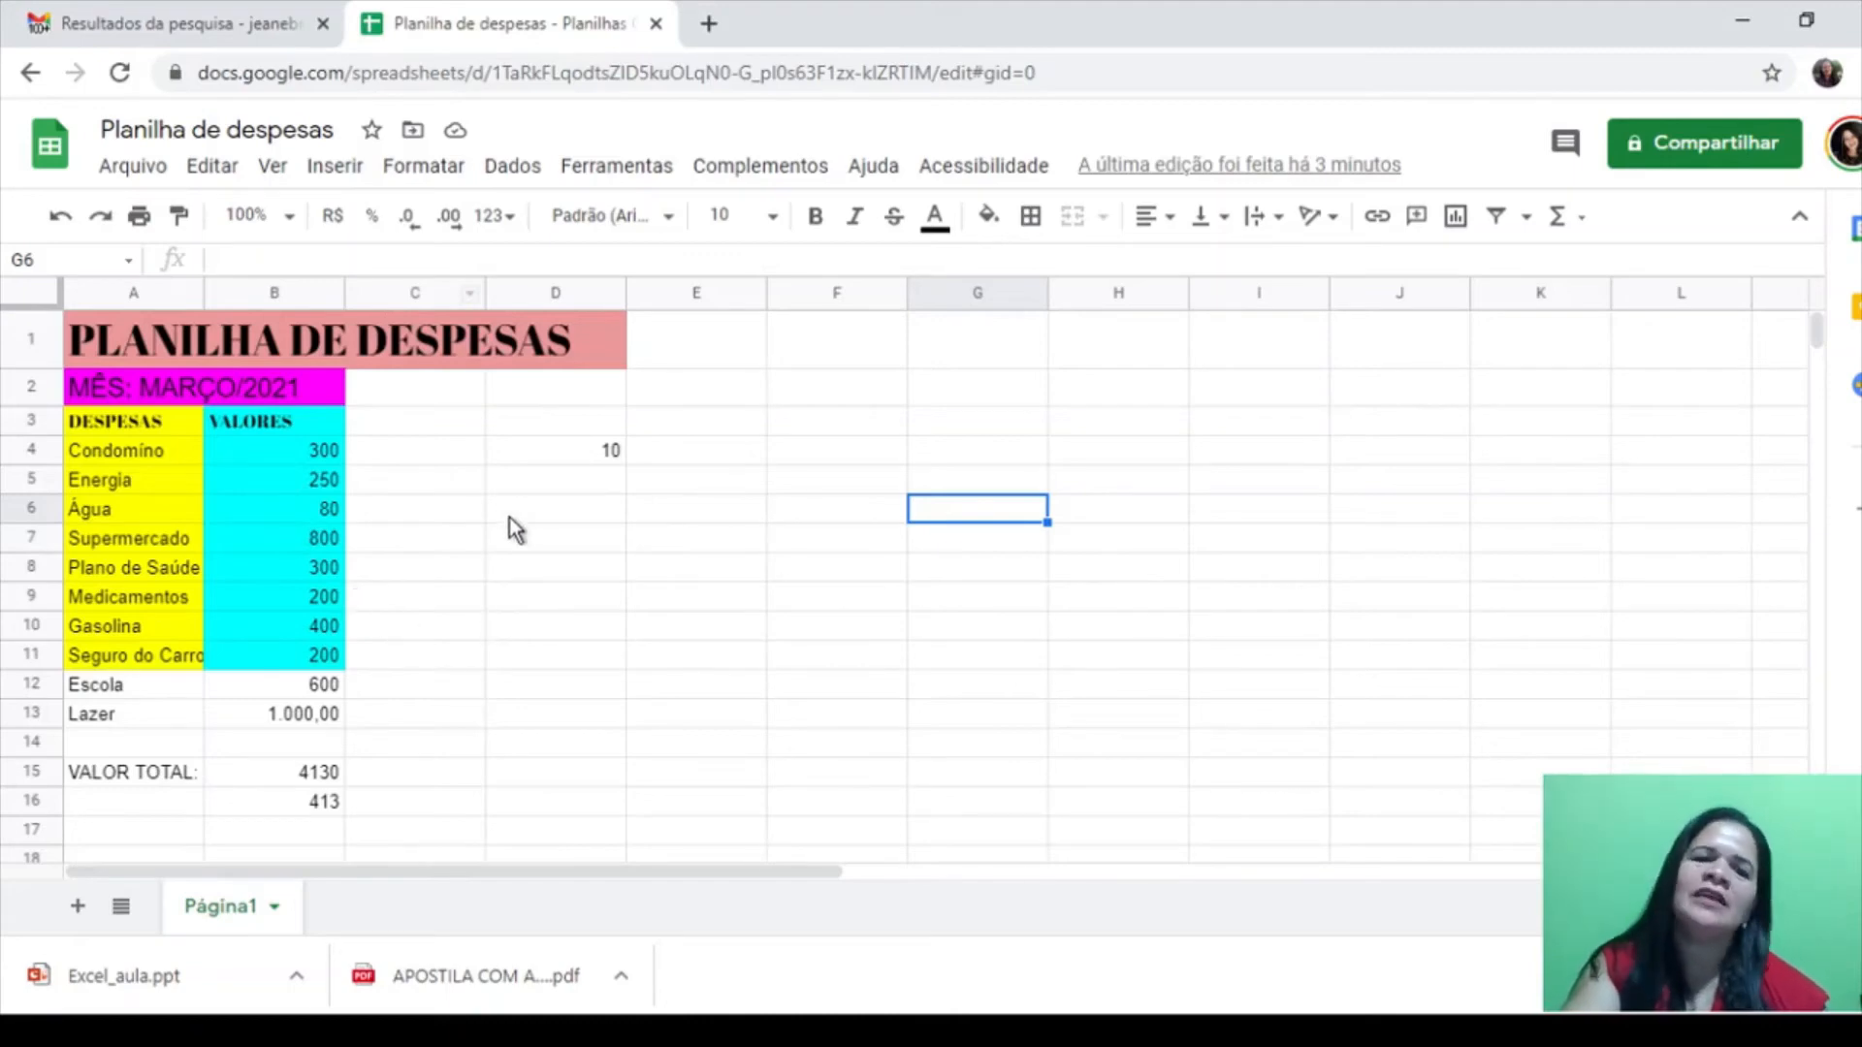
Clear the COUNT formula from cell D4
click(567, 455)
key(Delete)
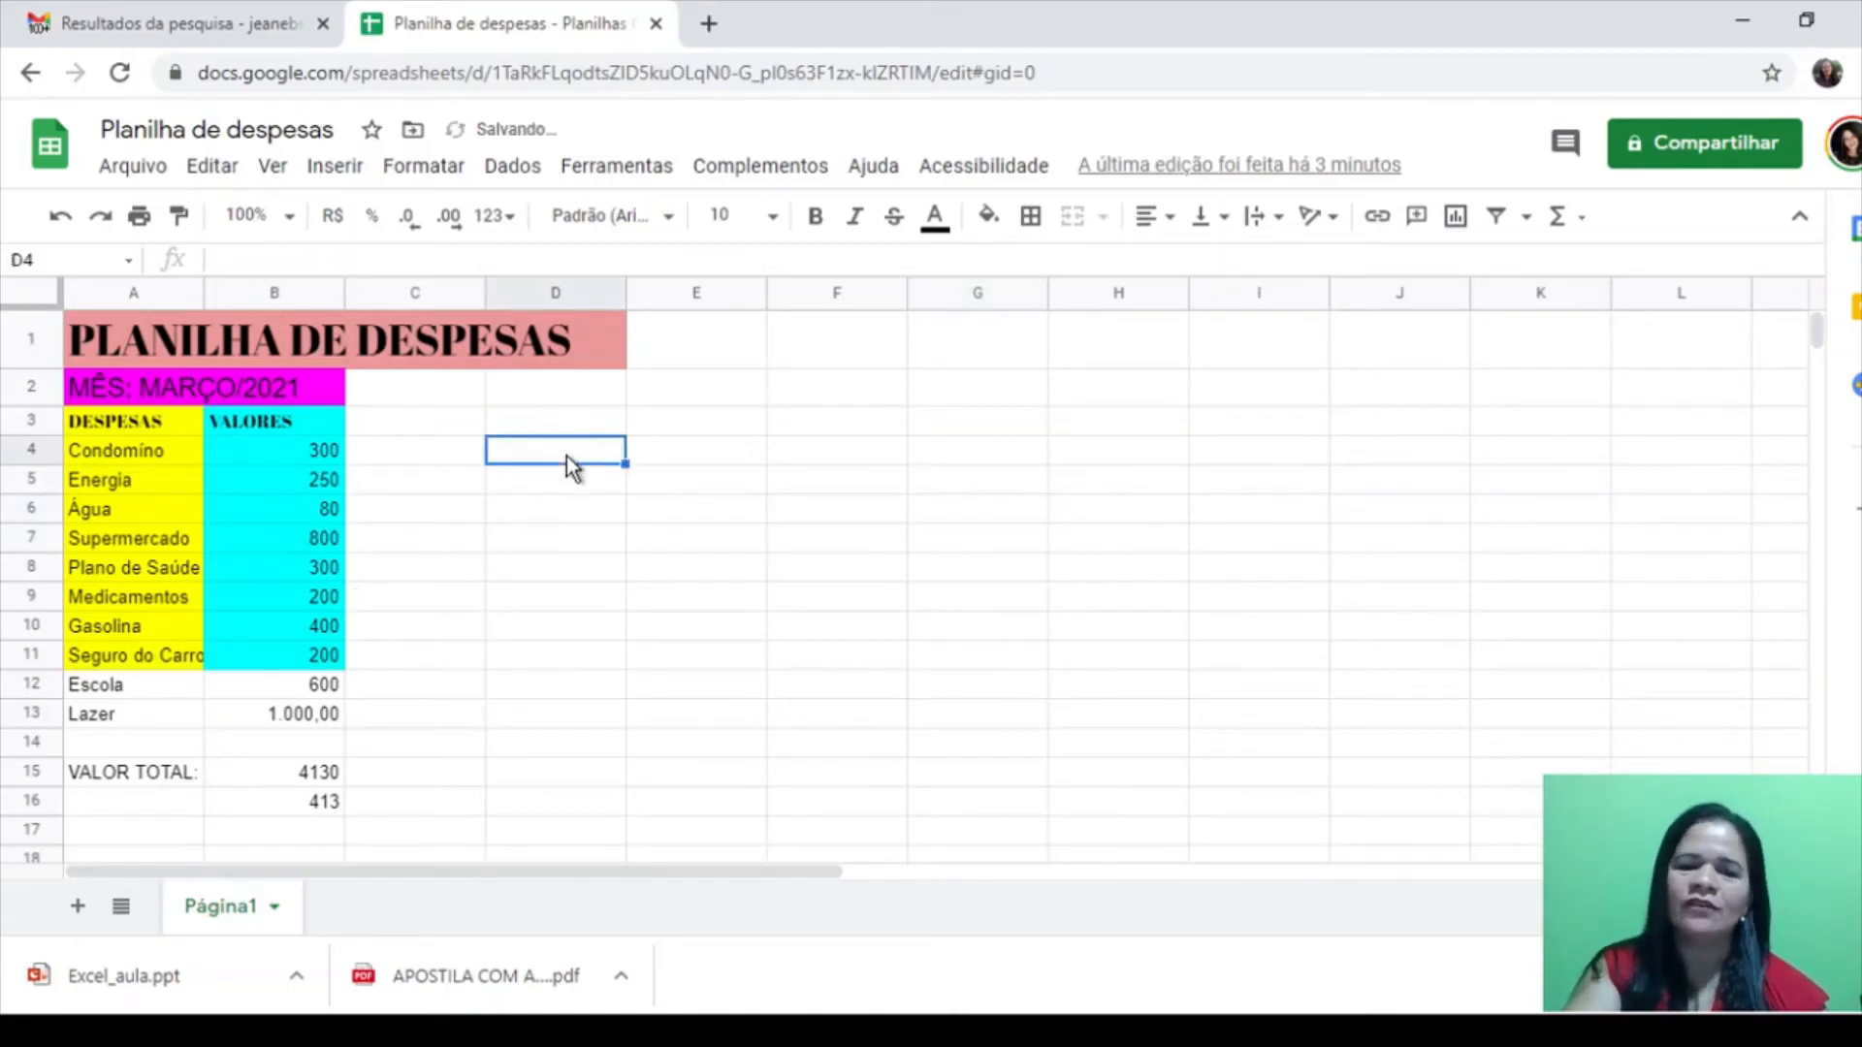
click(541, 551)
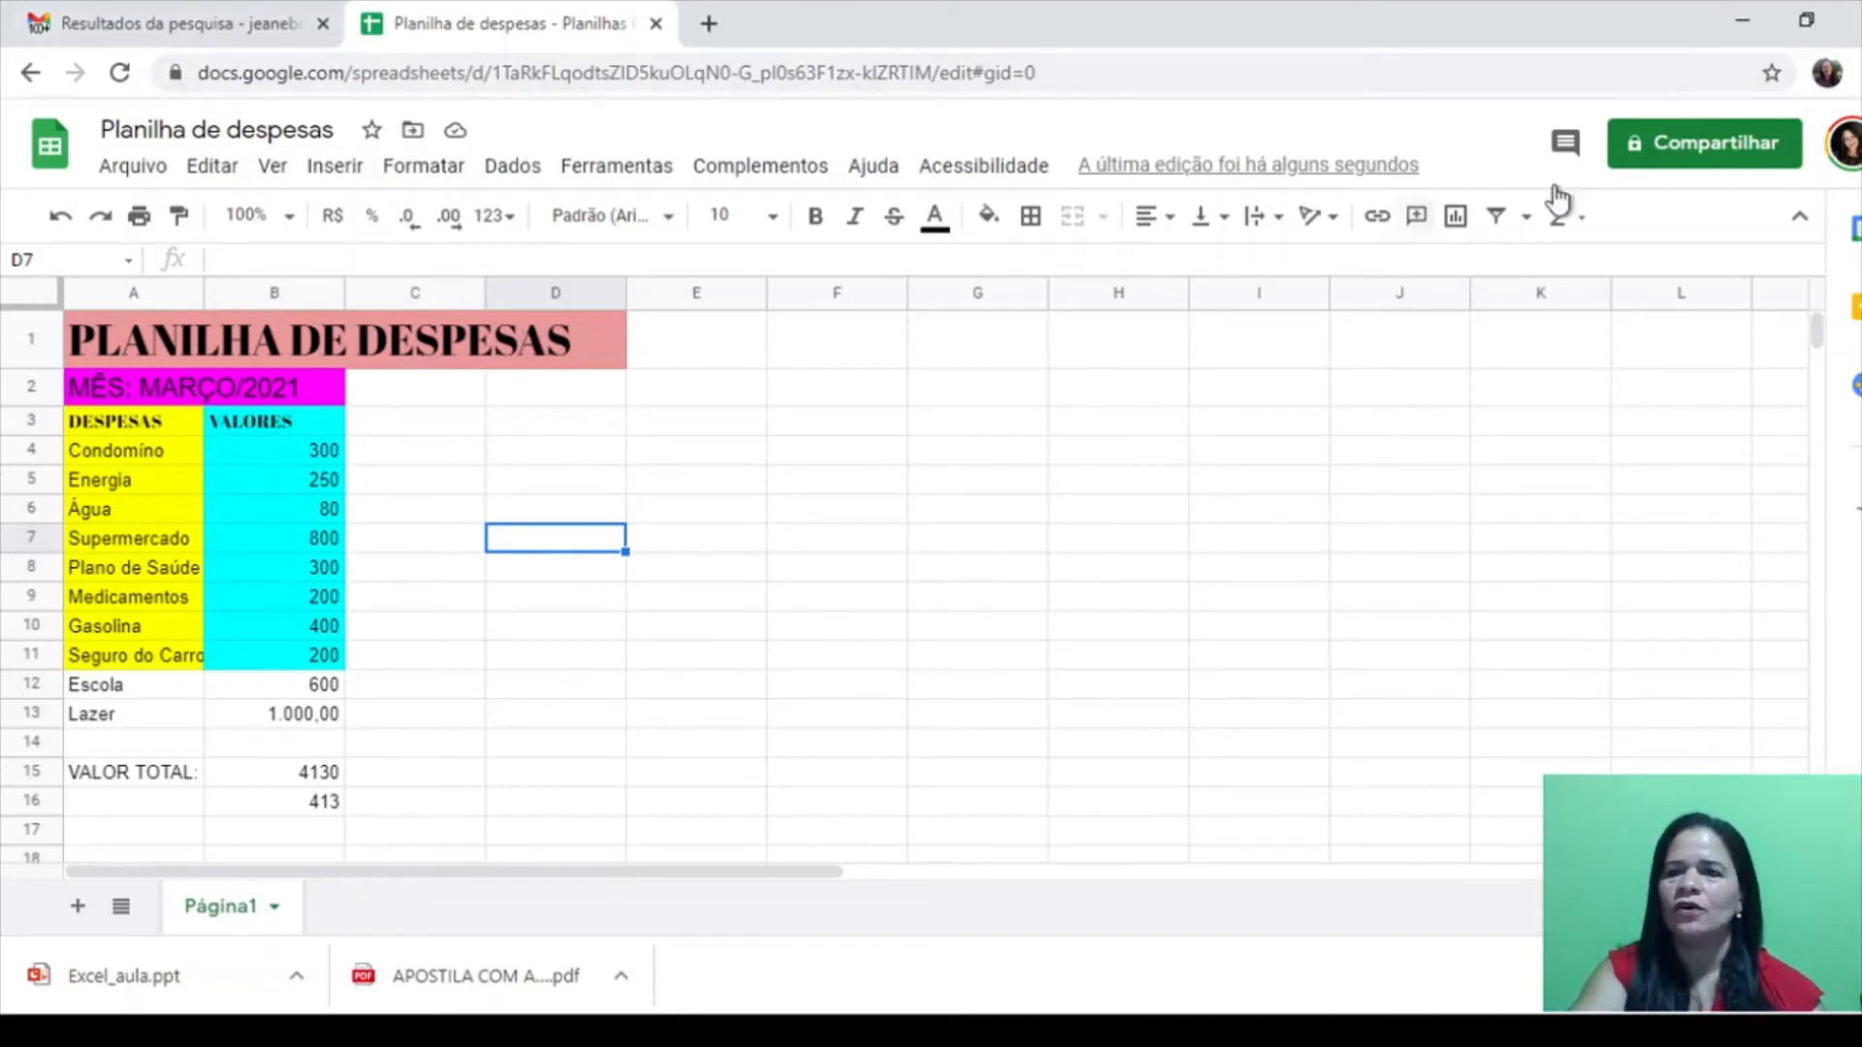
Start sharing the spreadsheet by adding the suggested contact with the school e-mail address as recipient, with the Editor role
click(1681, 150)
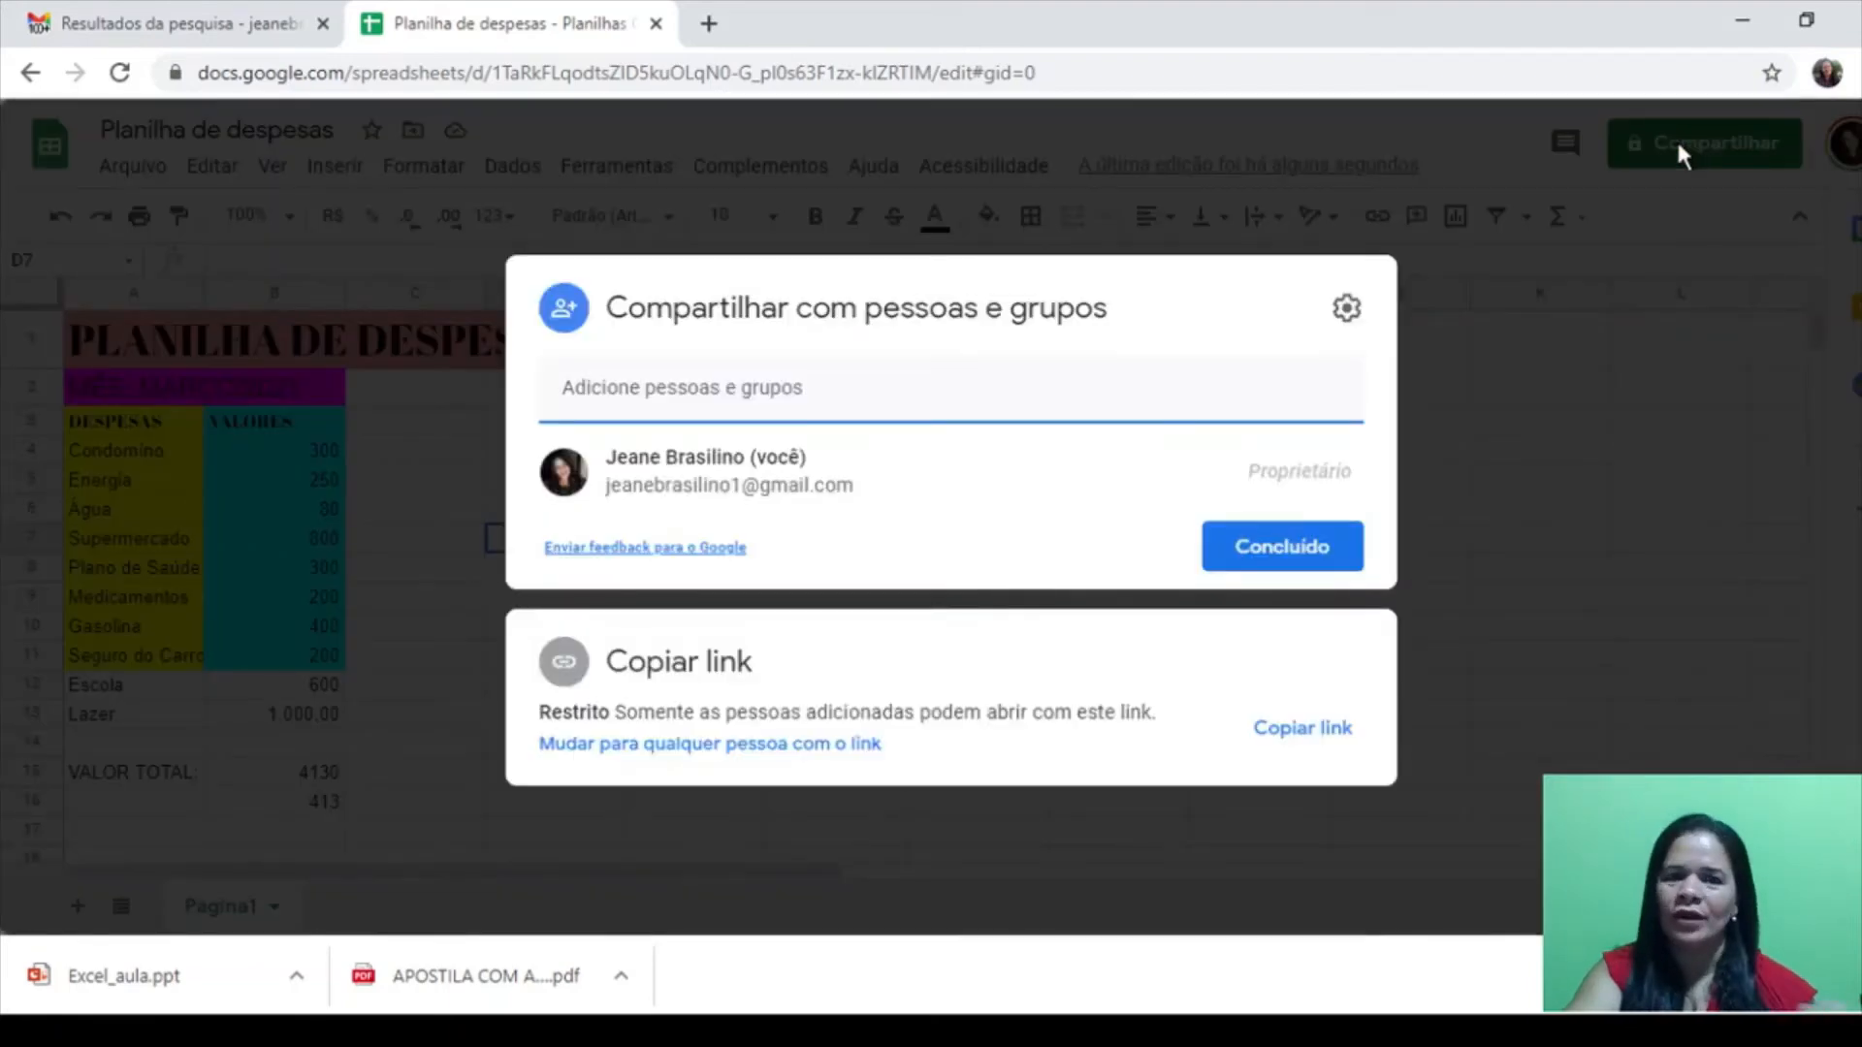
text(je)
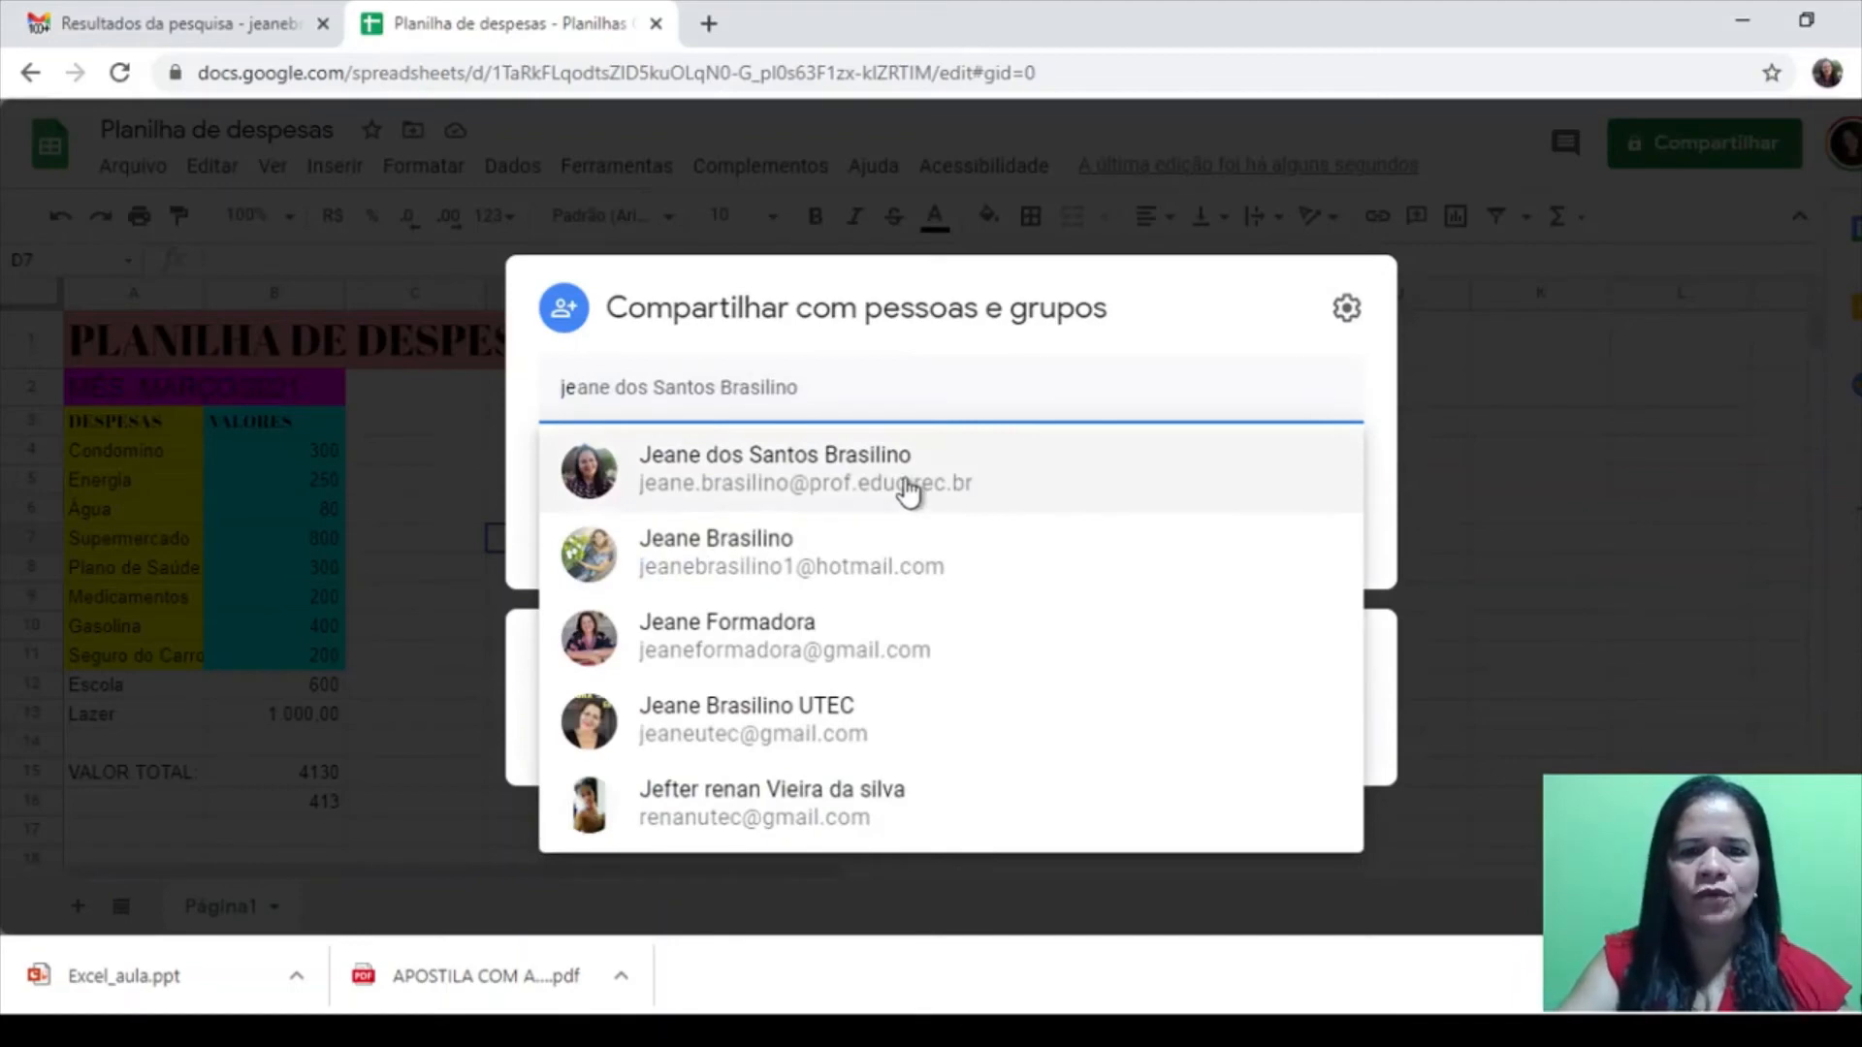
click(901, 482)
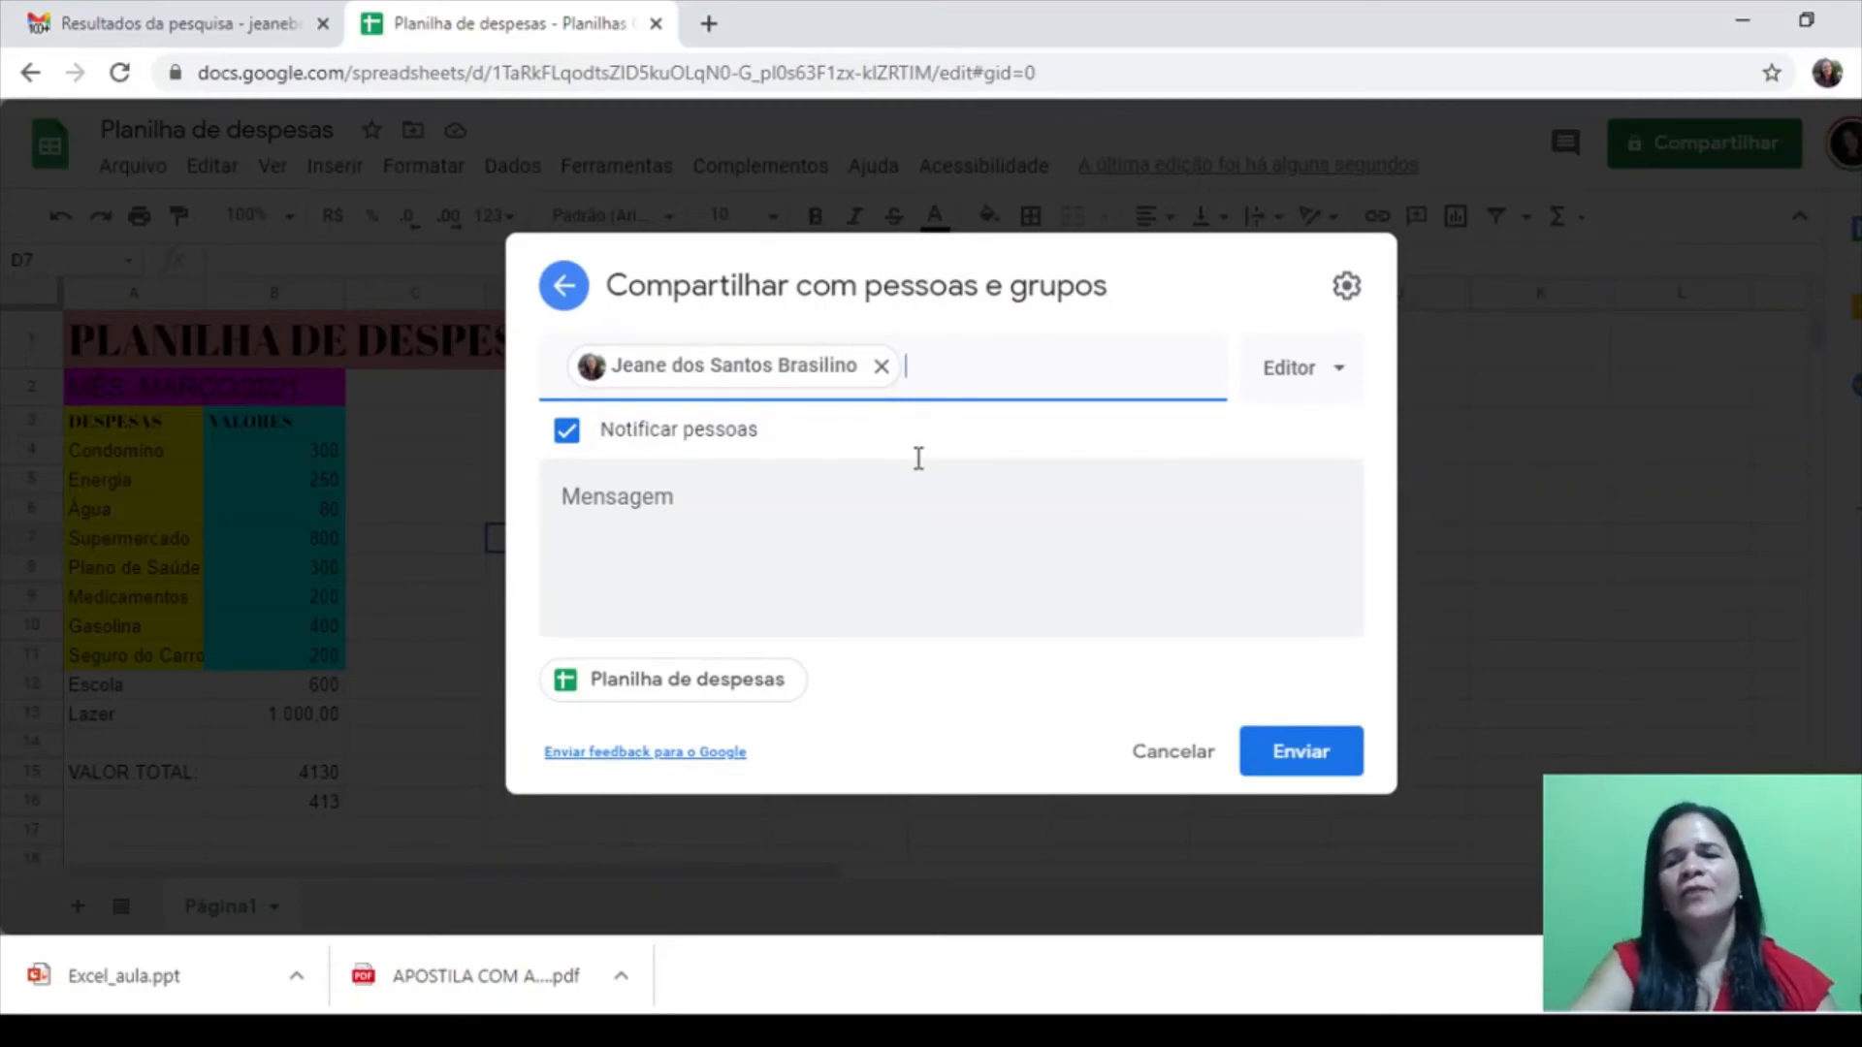
click(1342, 386)
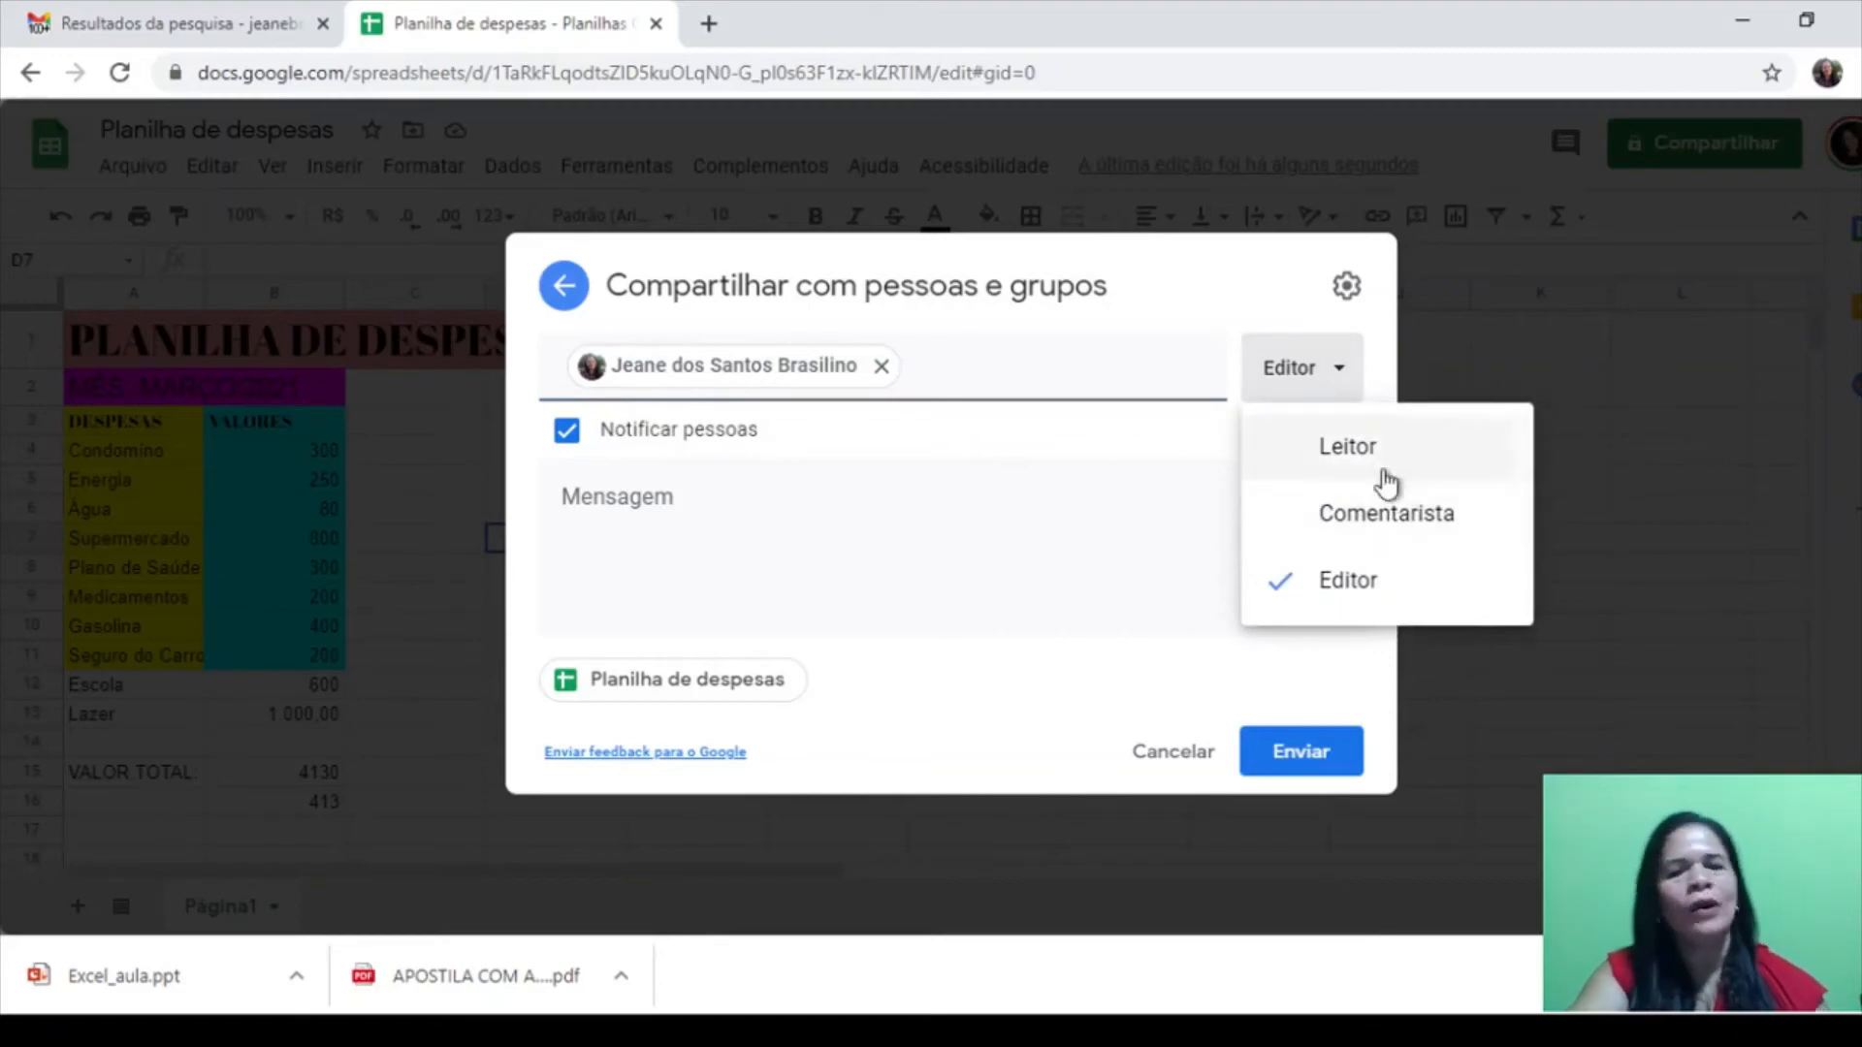
click(1391, 585)
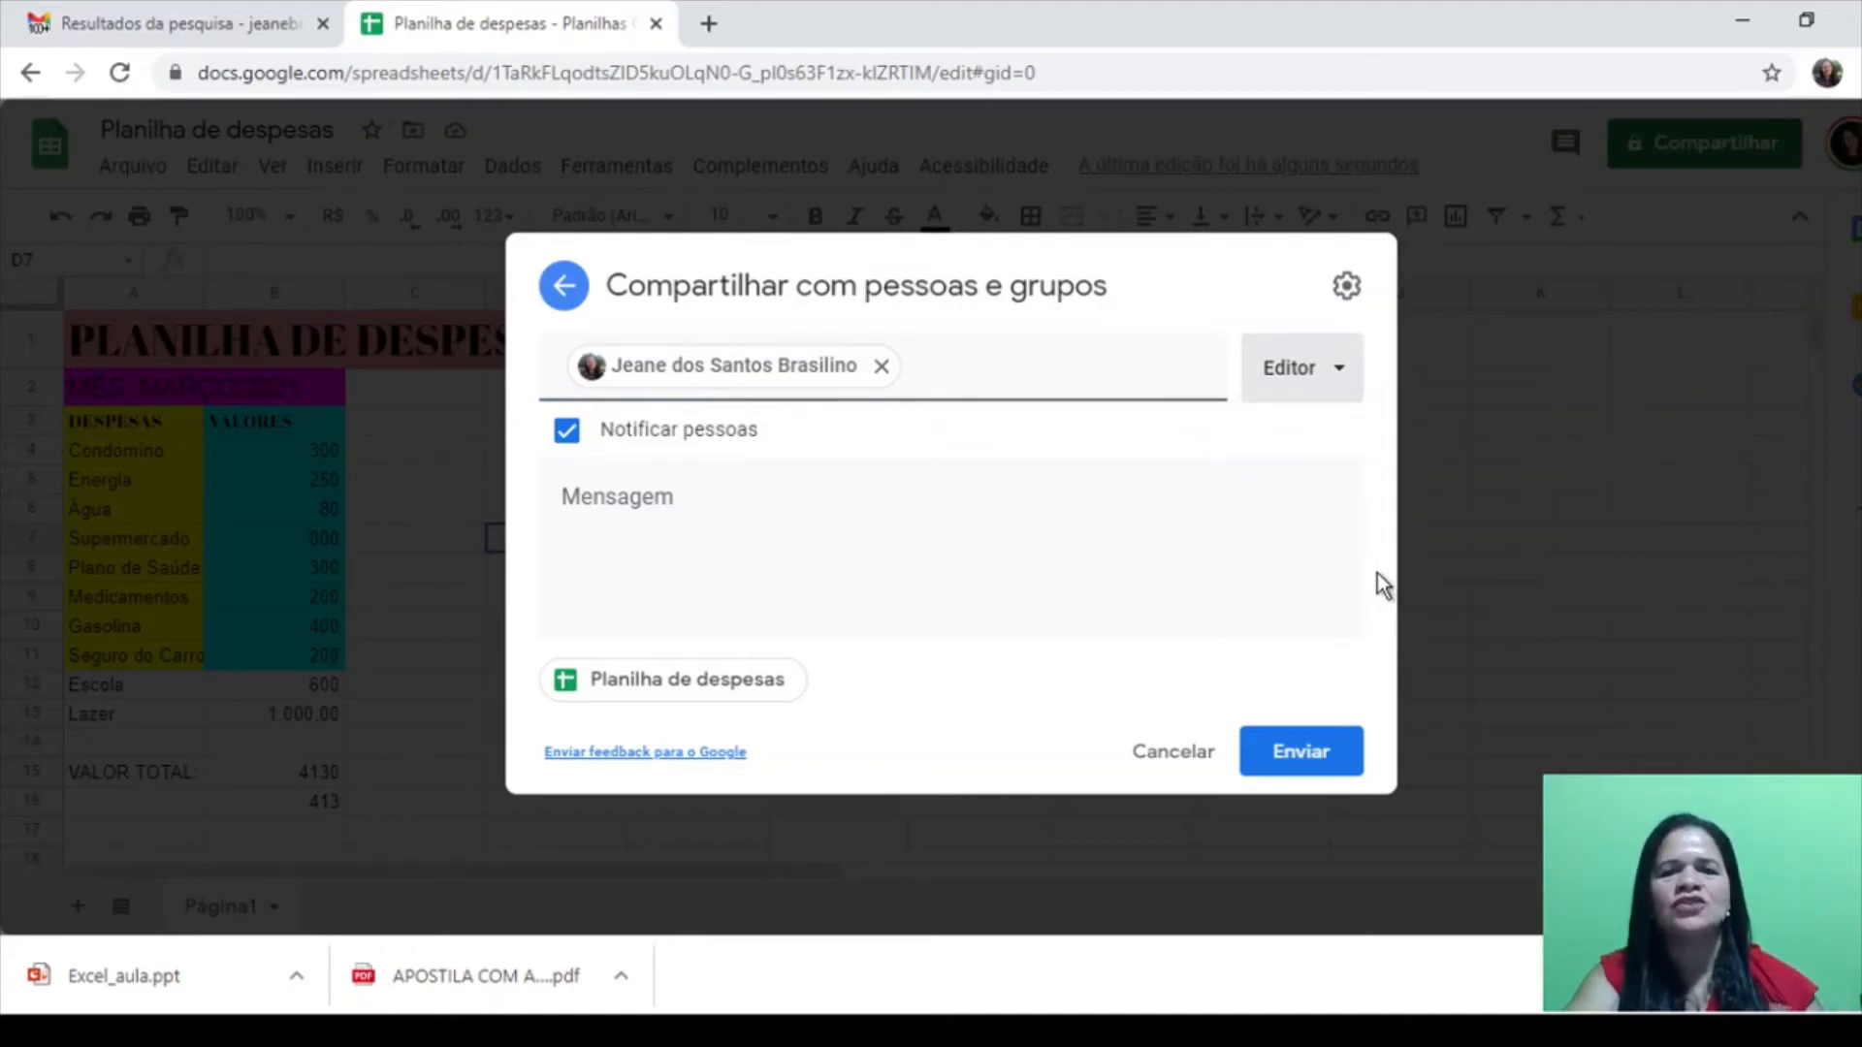
Try switching off the download, print and copy option for viewers and commenters, and the editors' permission to share, restoring each option
click(722, 495)
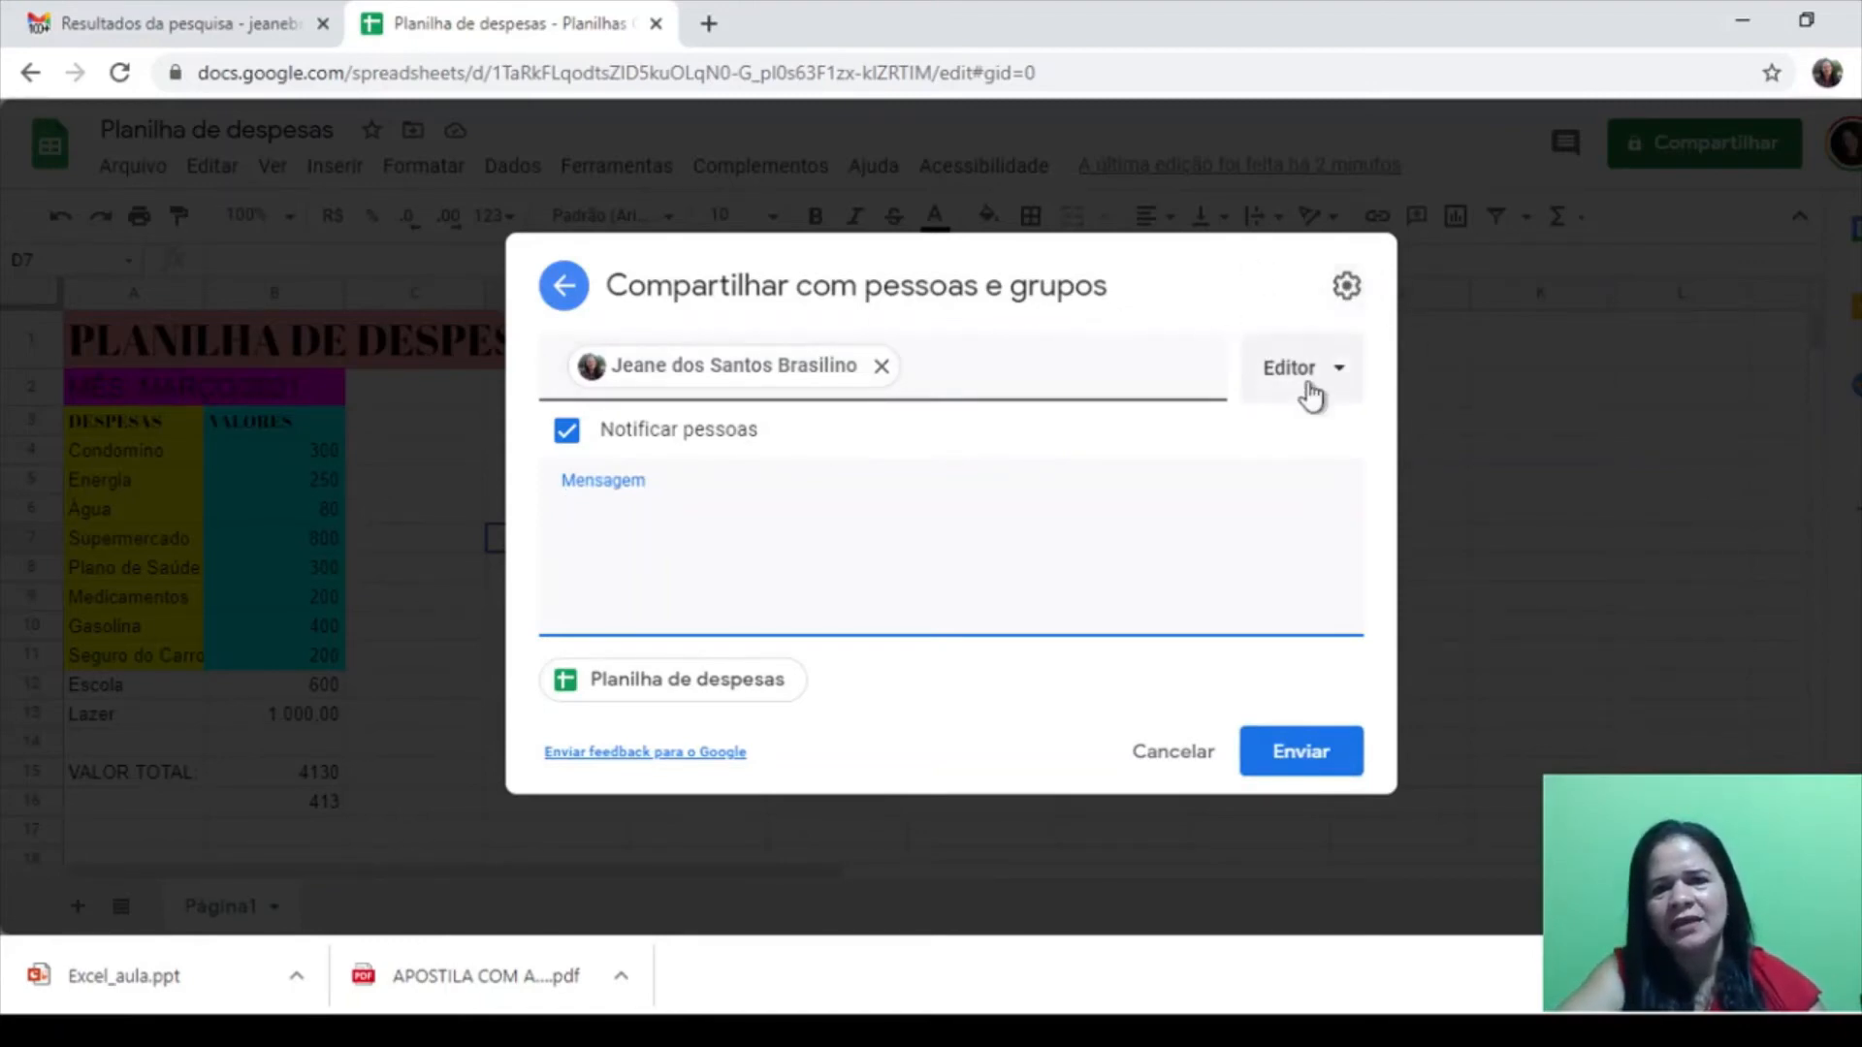
click(1337, 390)
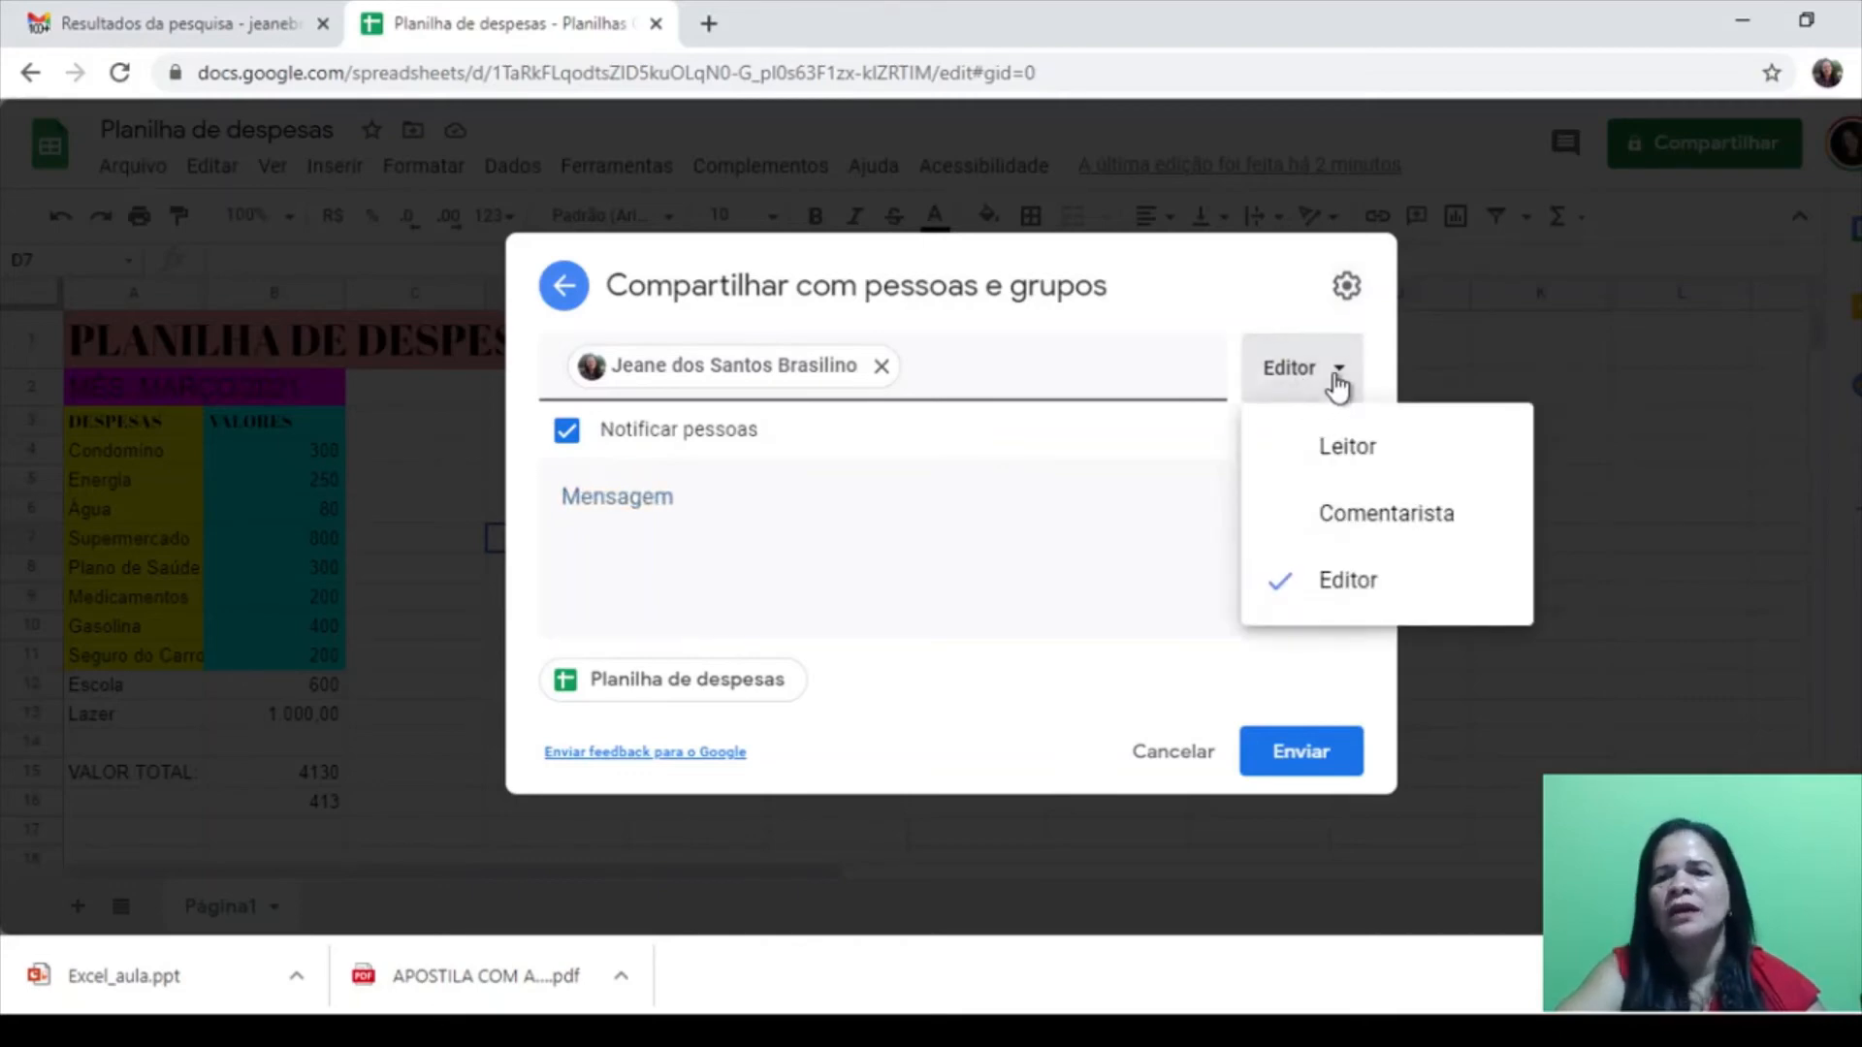
click(1346, 289)
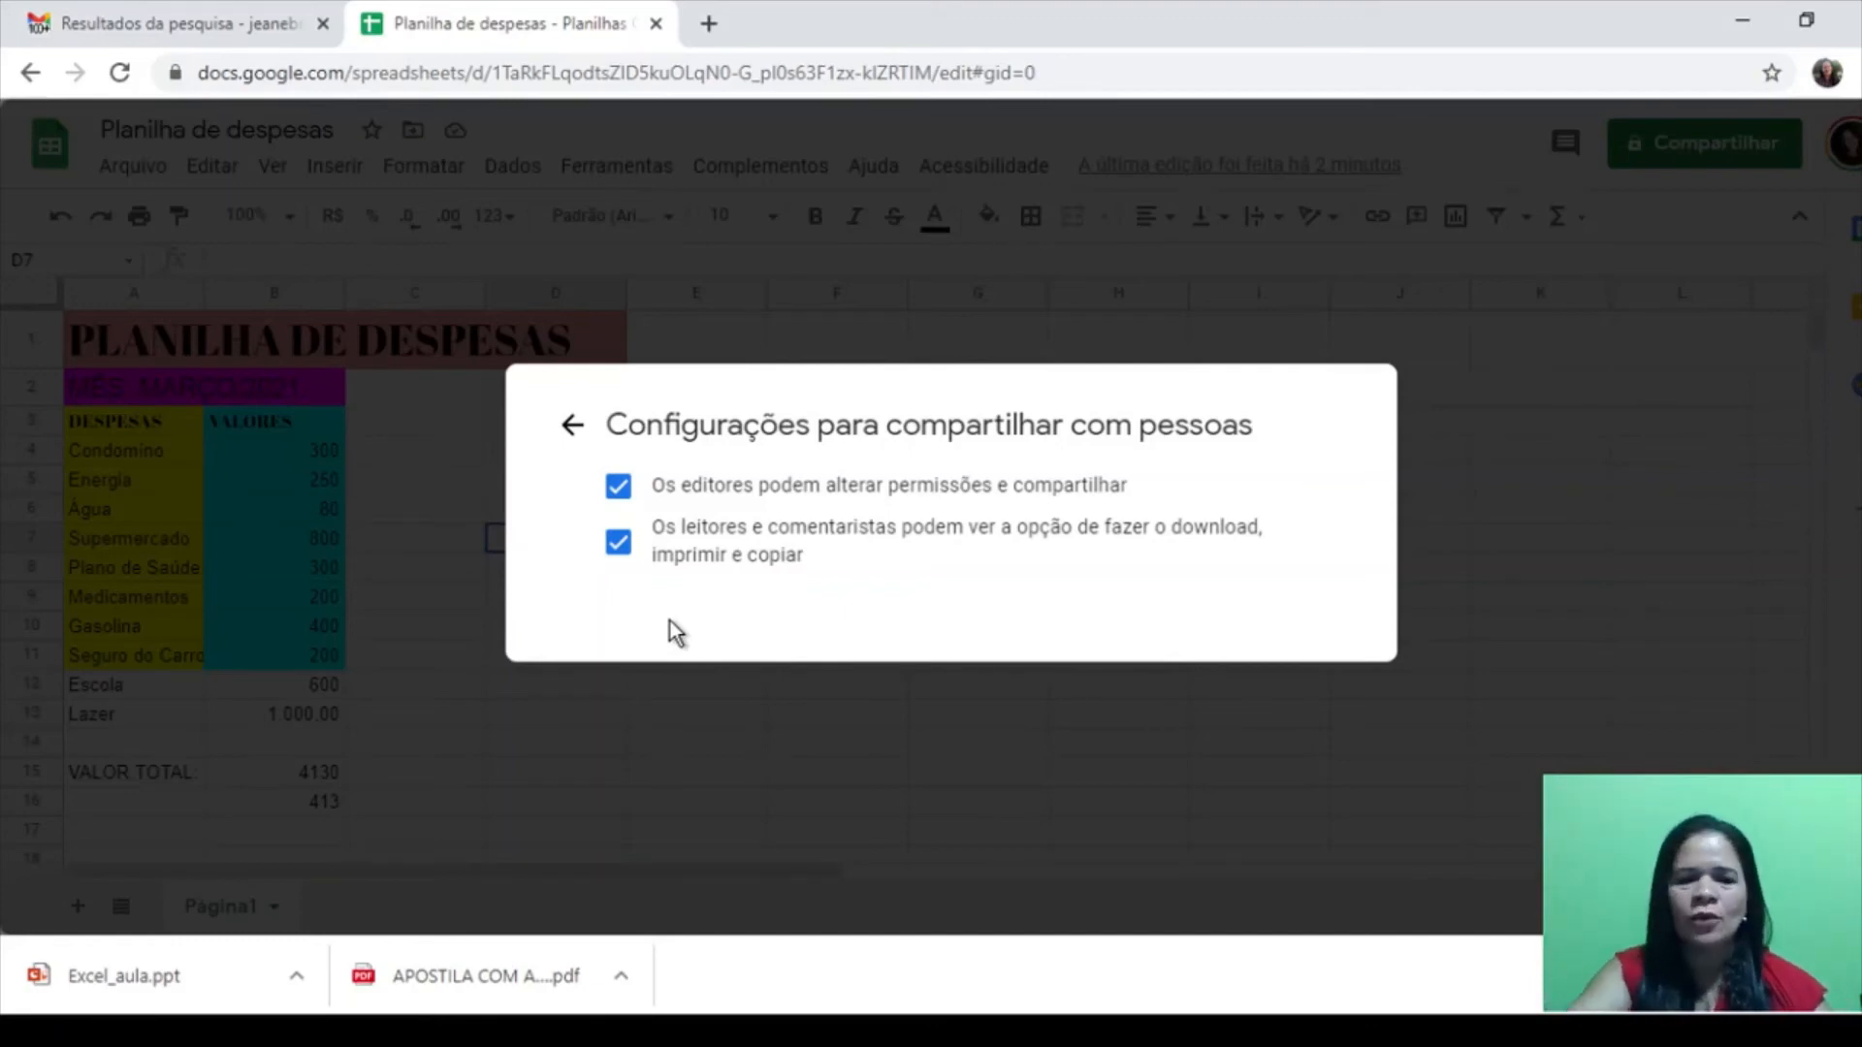
click(619, 543)
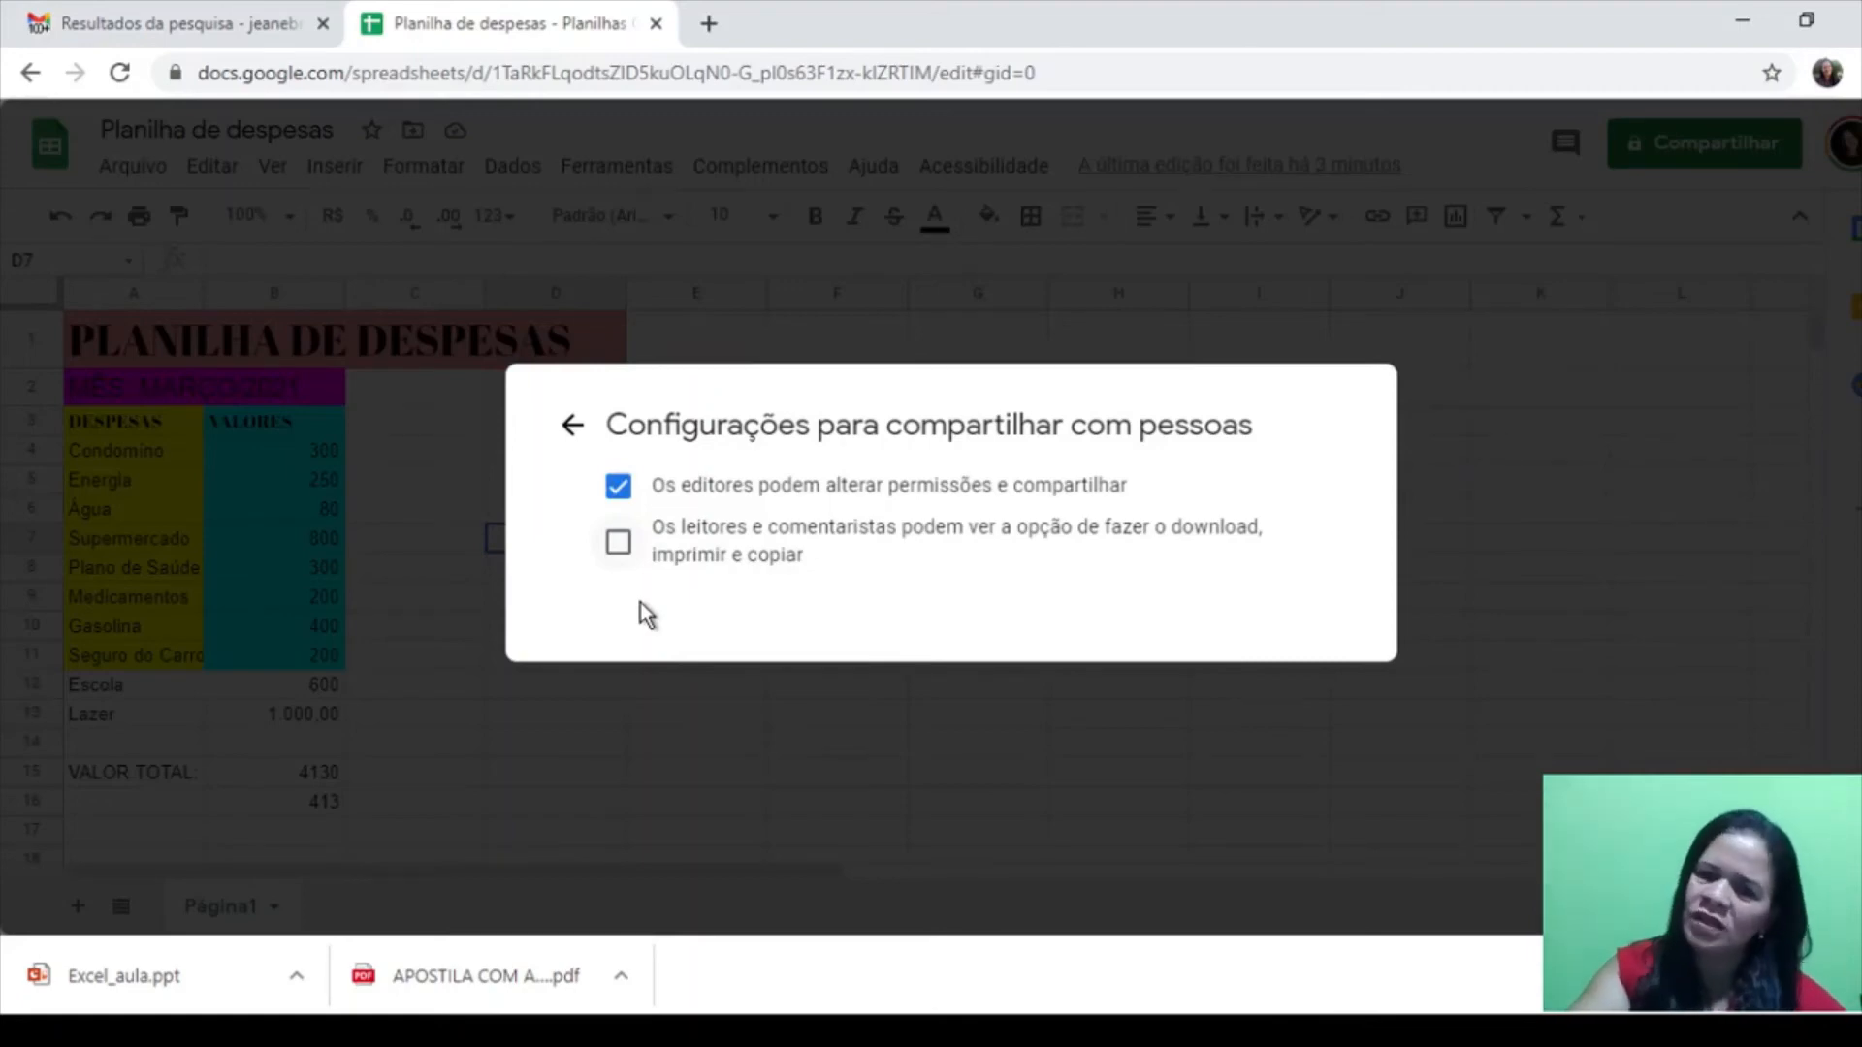
click(617, 544)
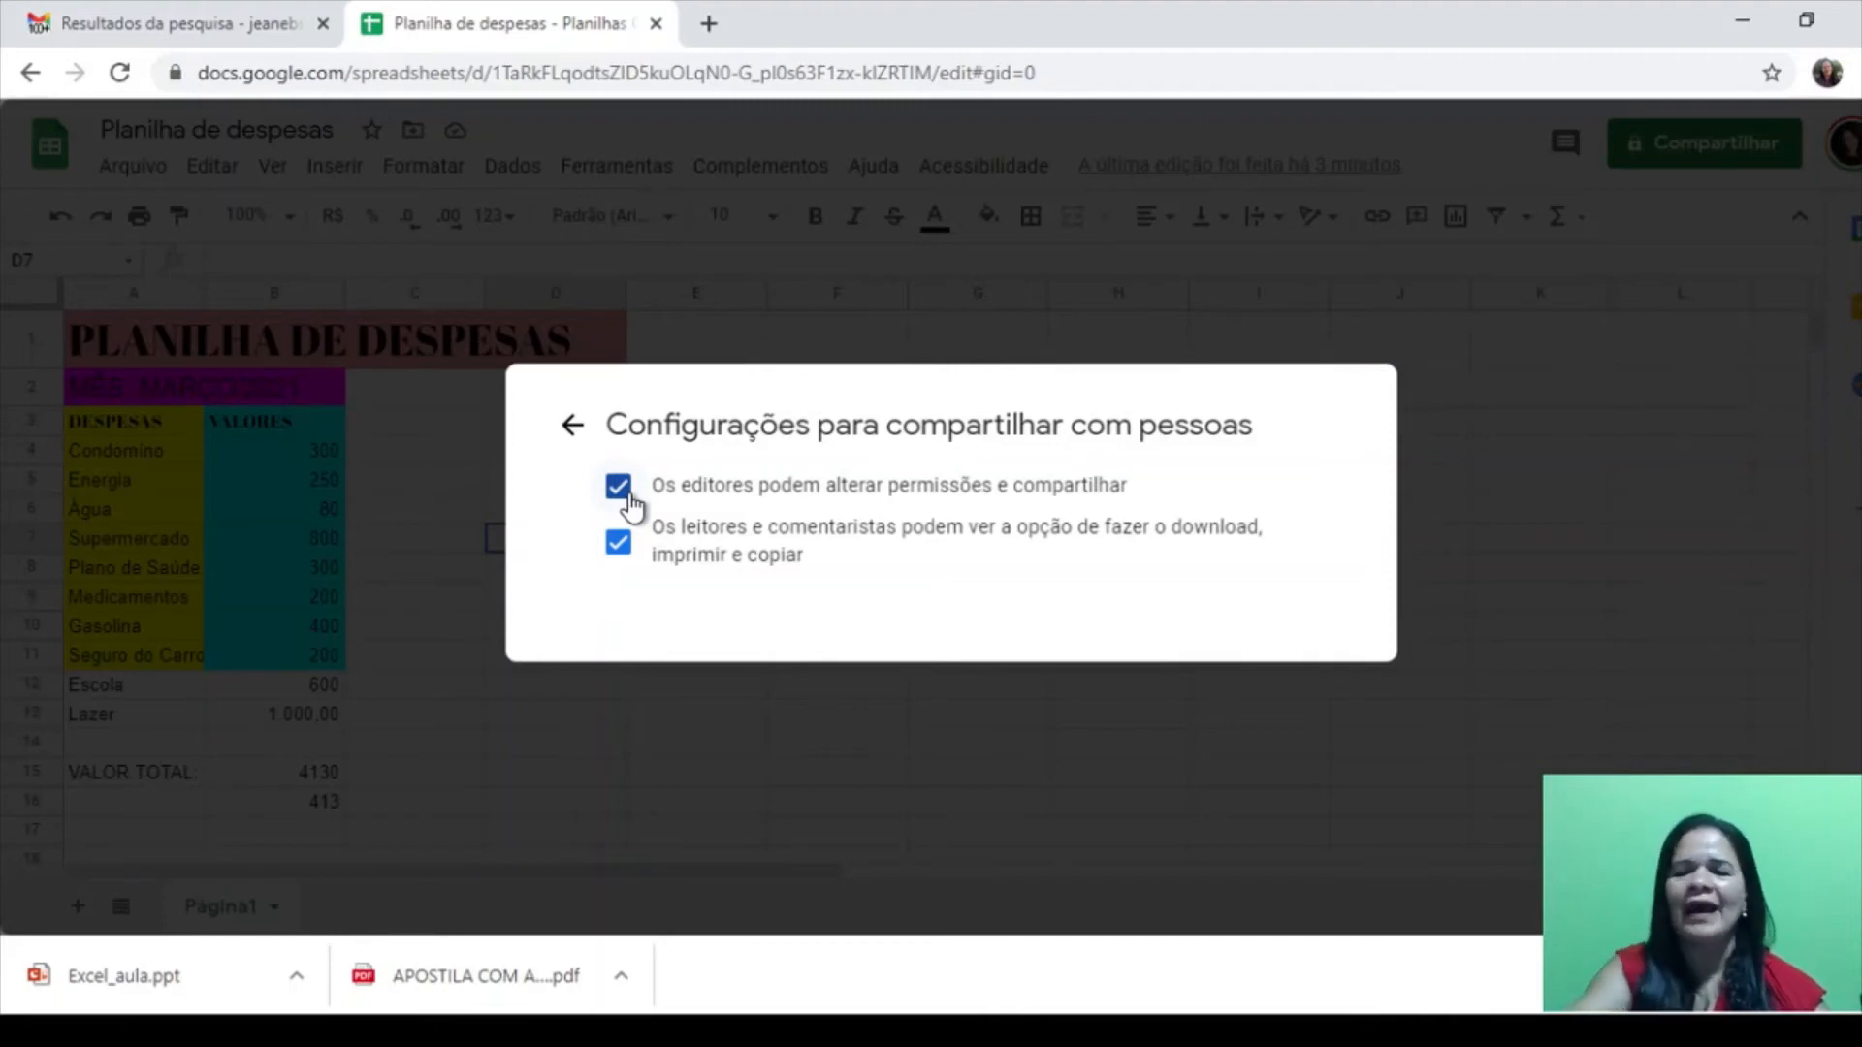
click(630, 496)
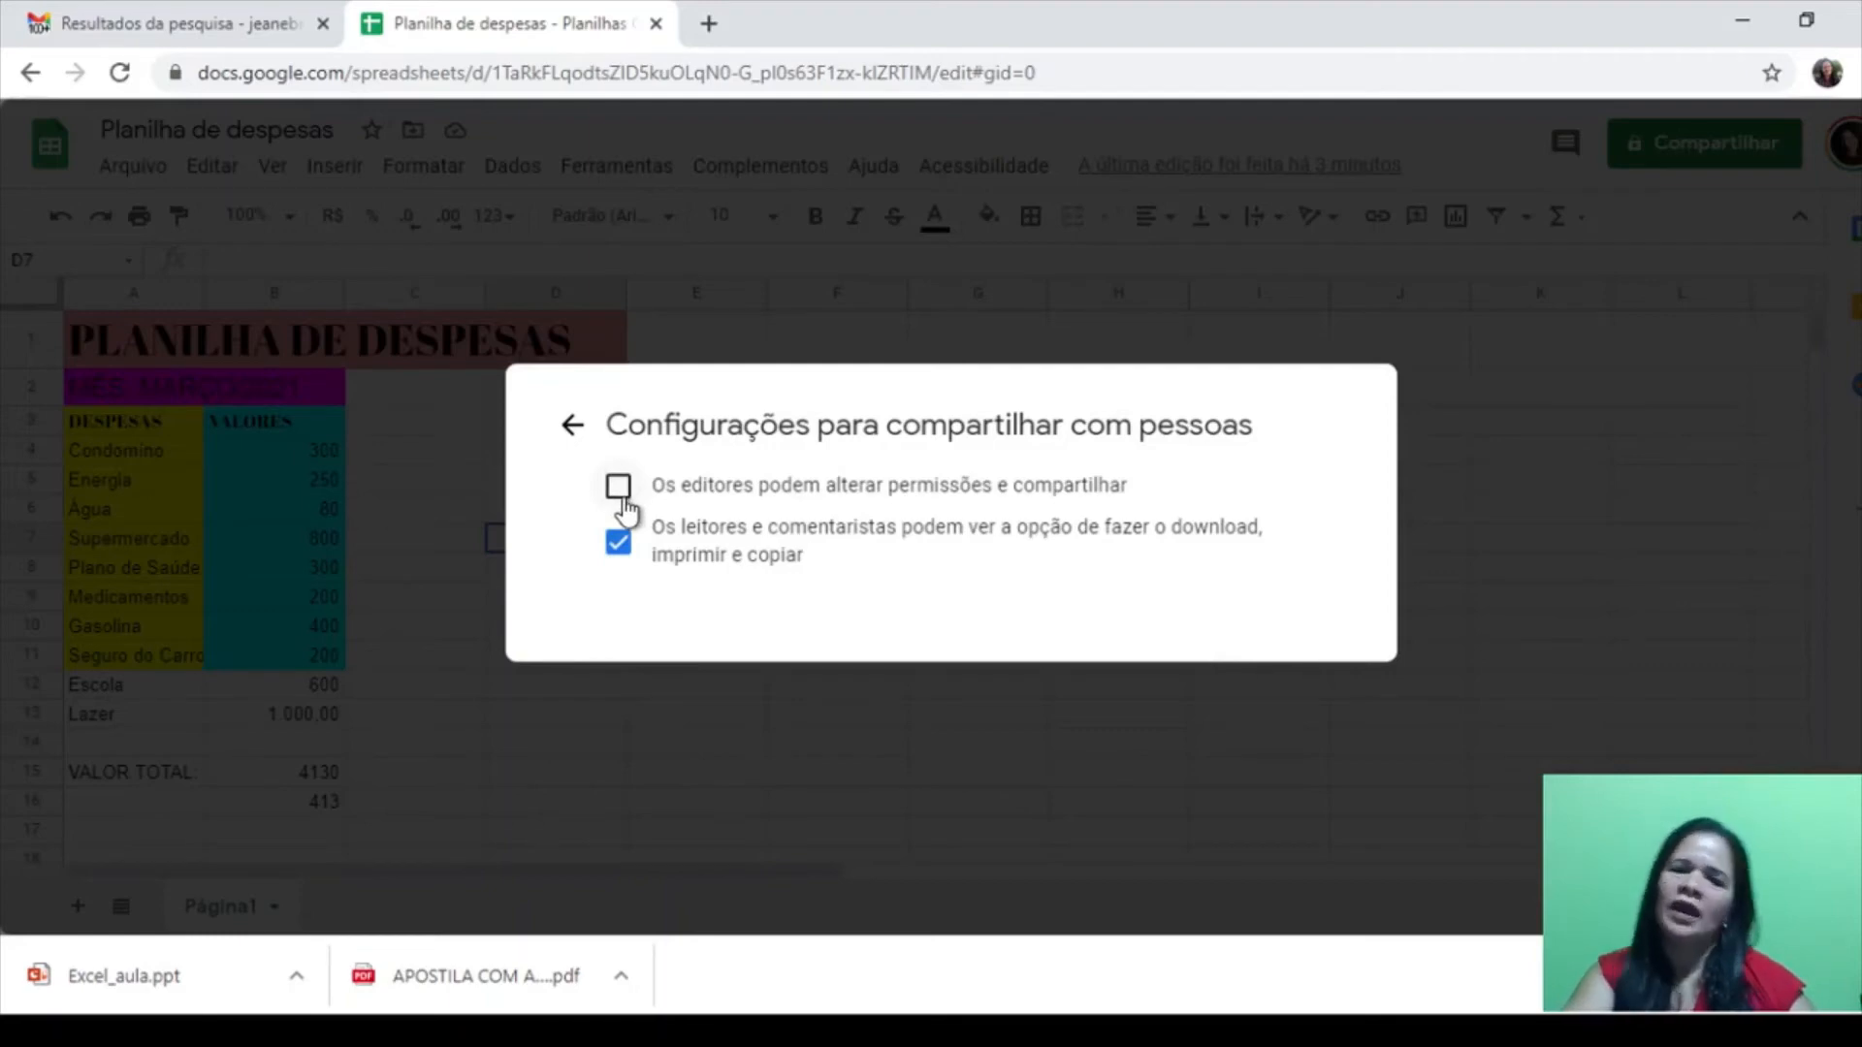
click(626, 495)
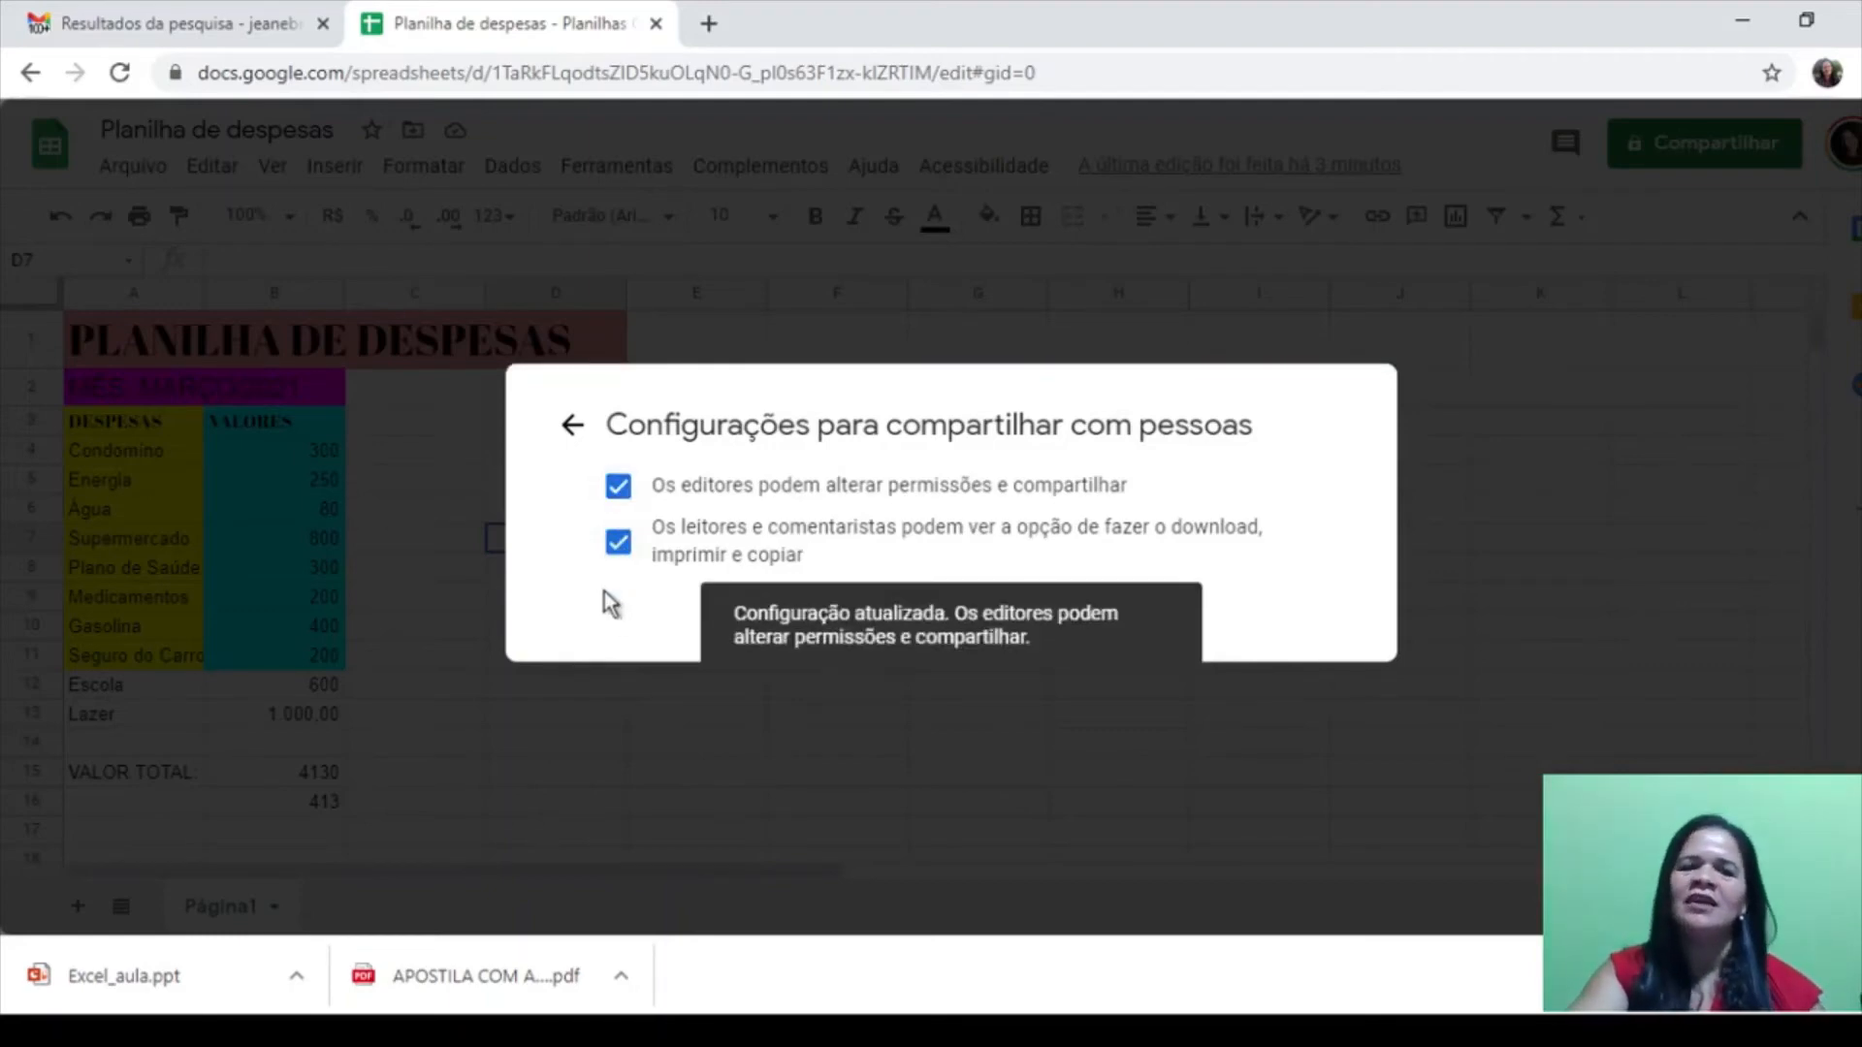
Leave the sharing settings and send the invitation to the chosen recipient as Editor, with notification and without a message
click(569, 426)
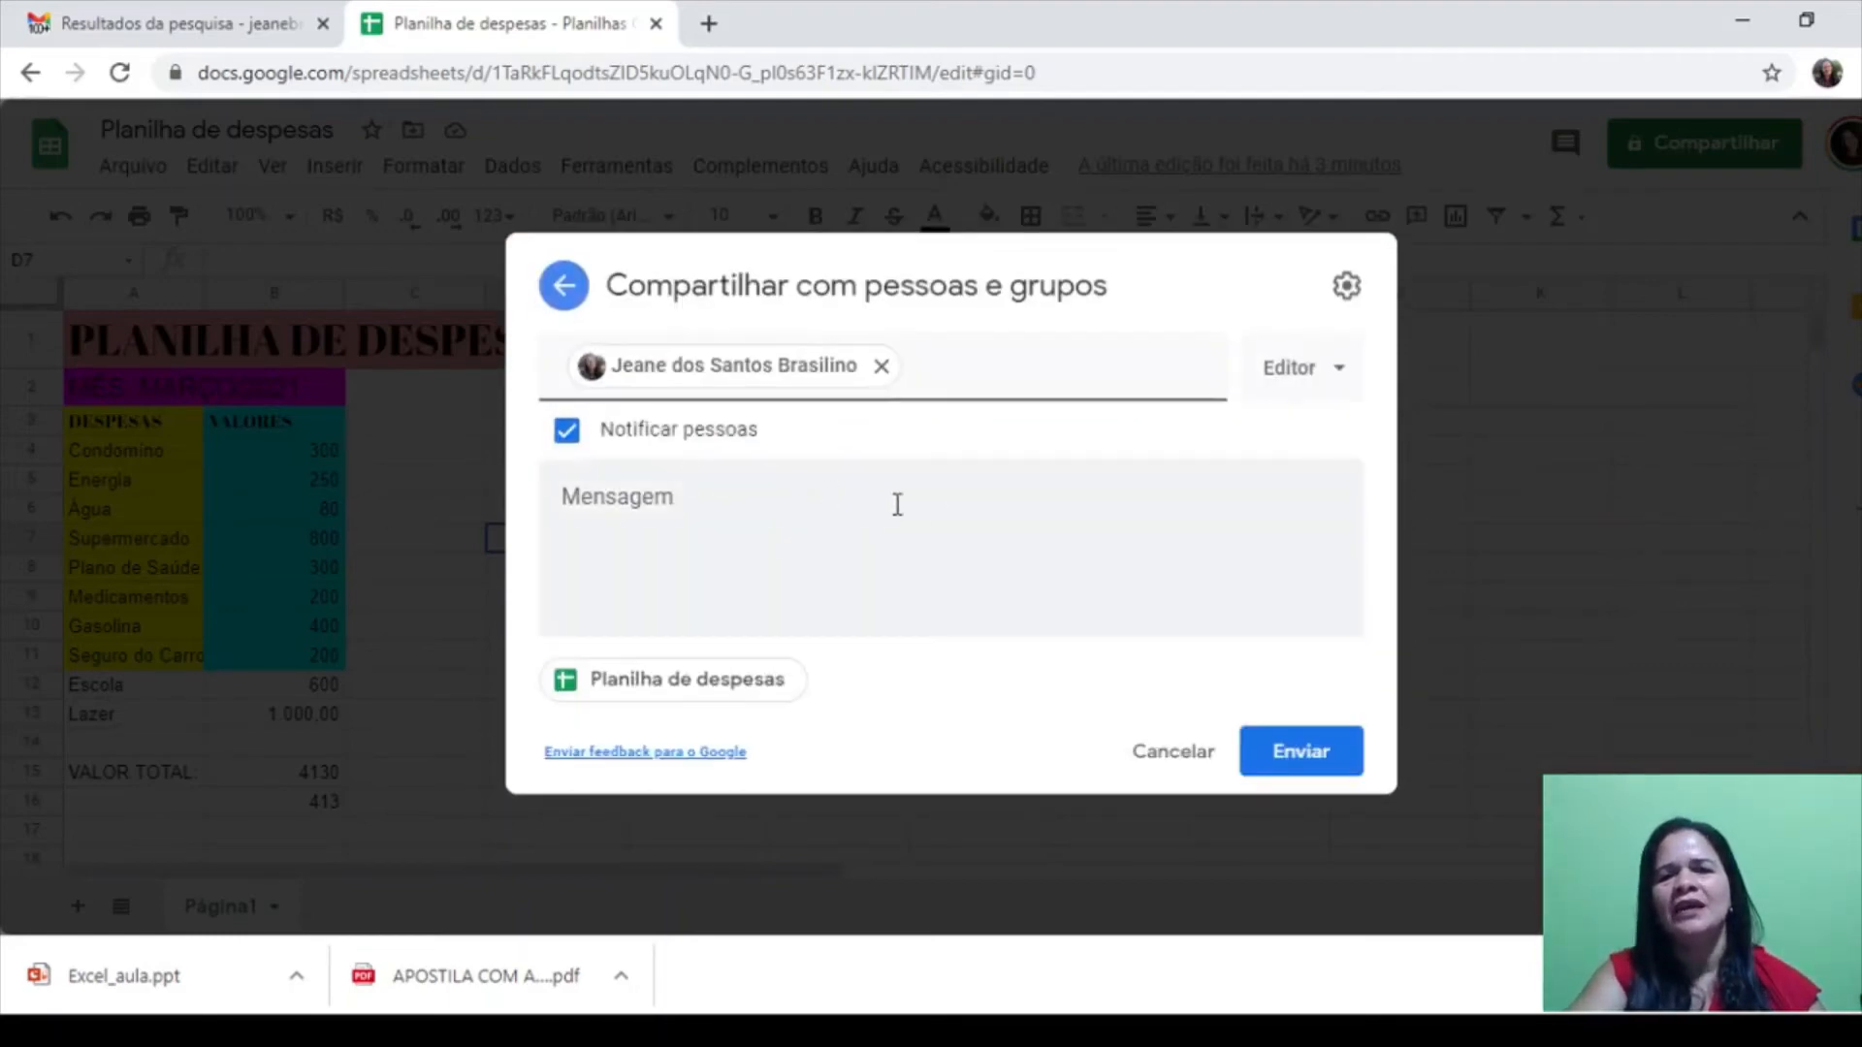
click(1287, 766)
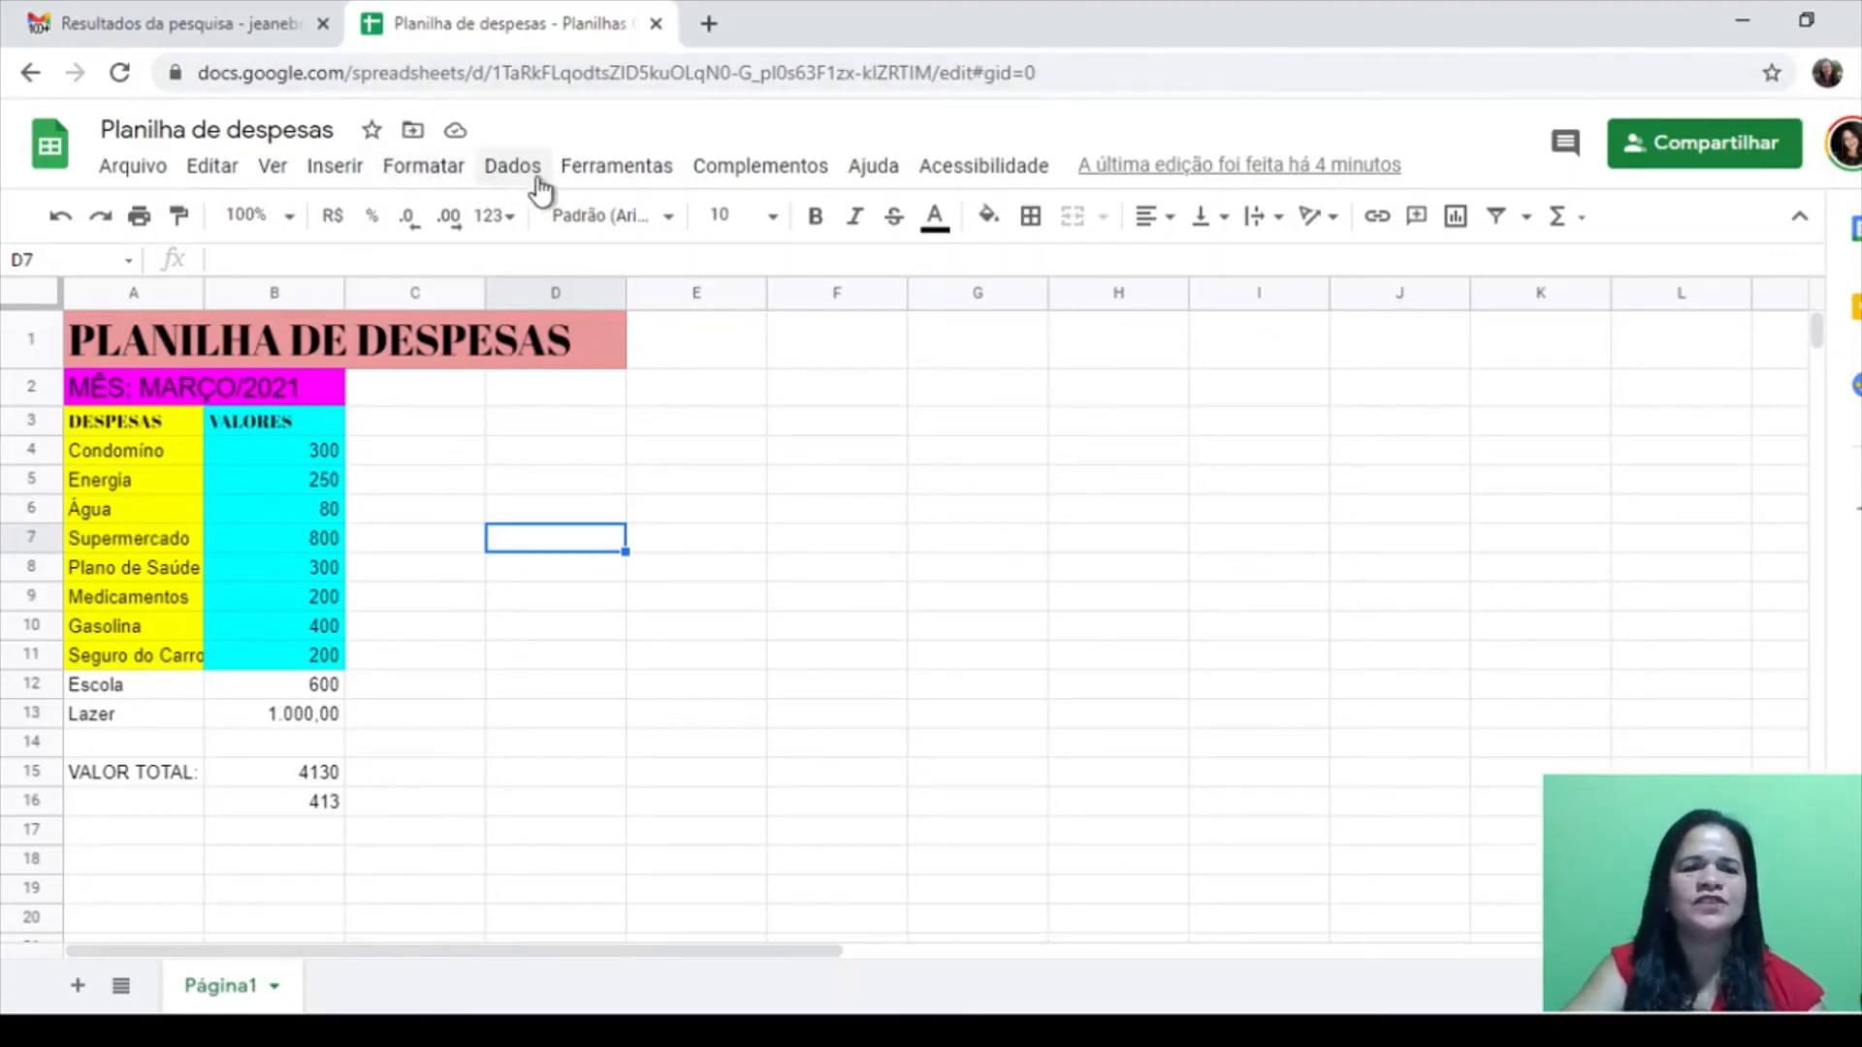
click(616, 179)
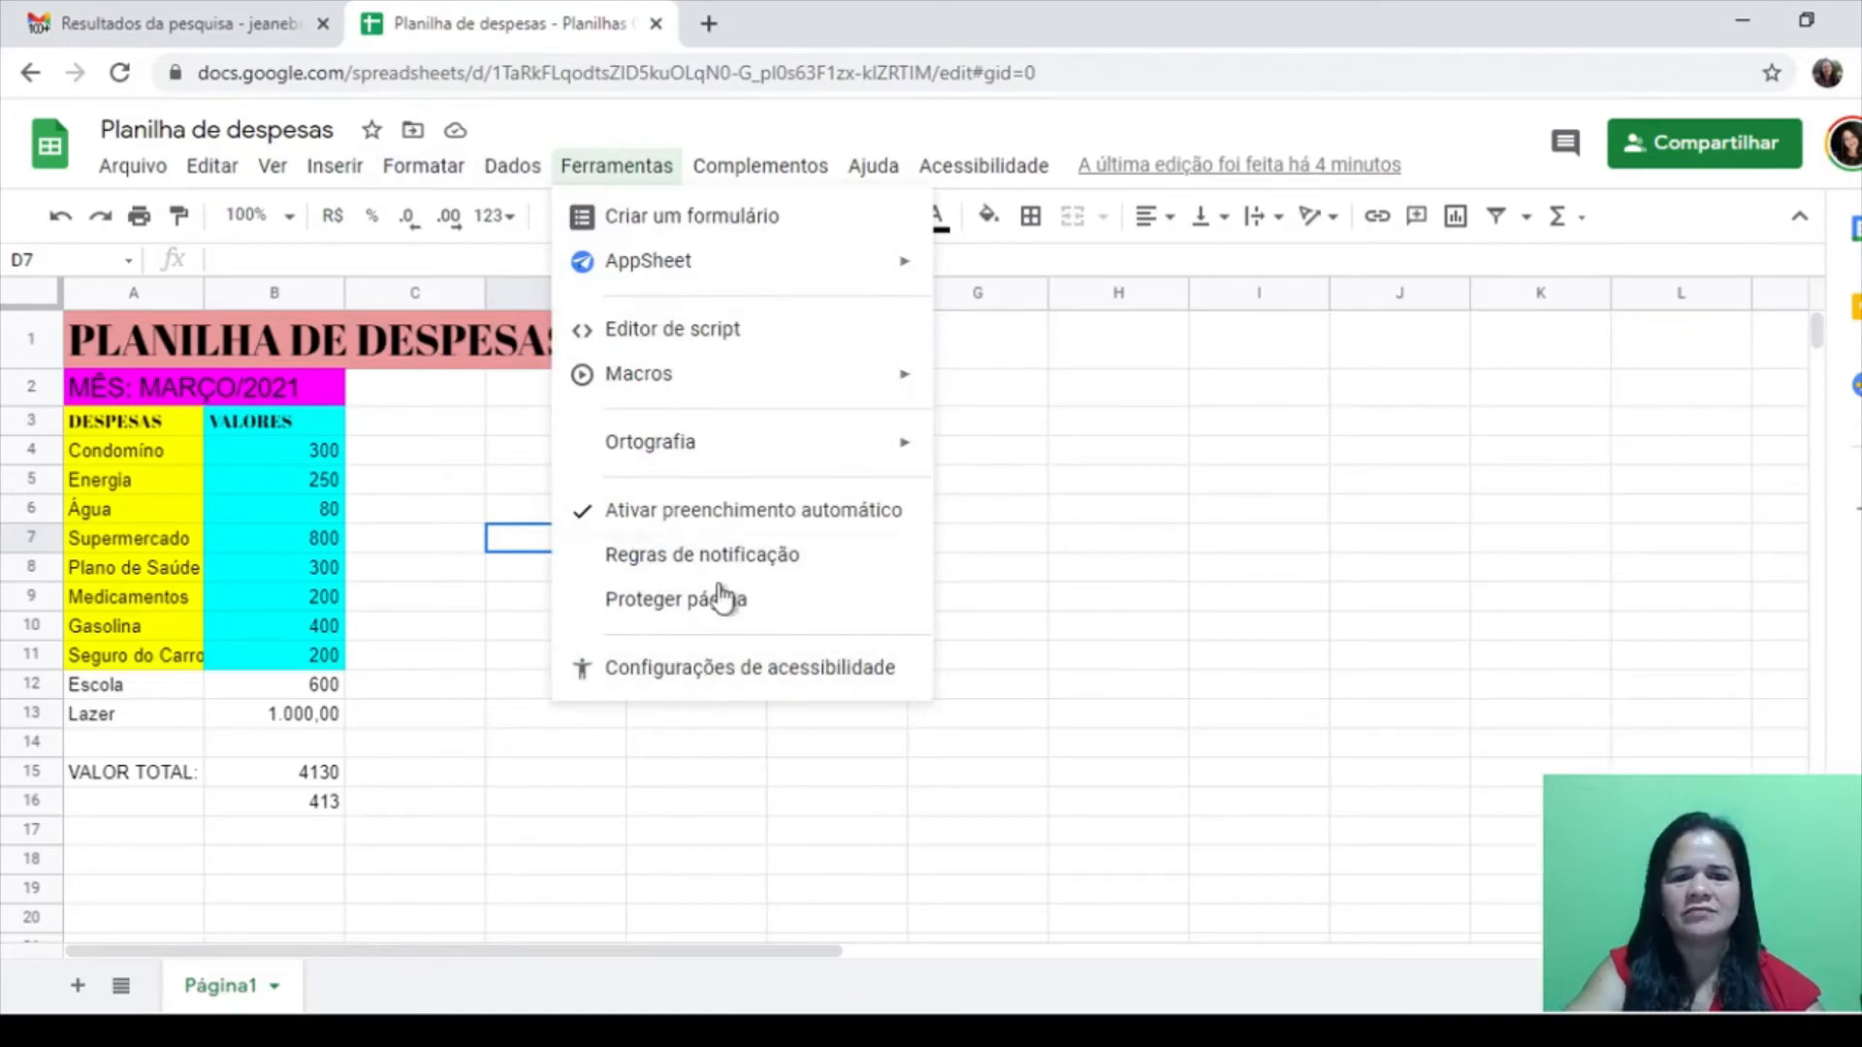
mouse_move(784, 179)
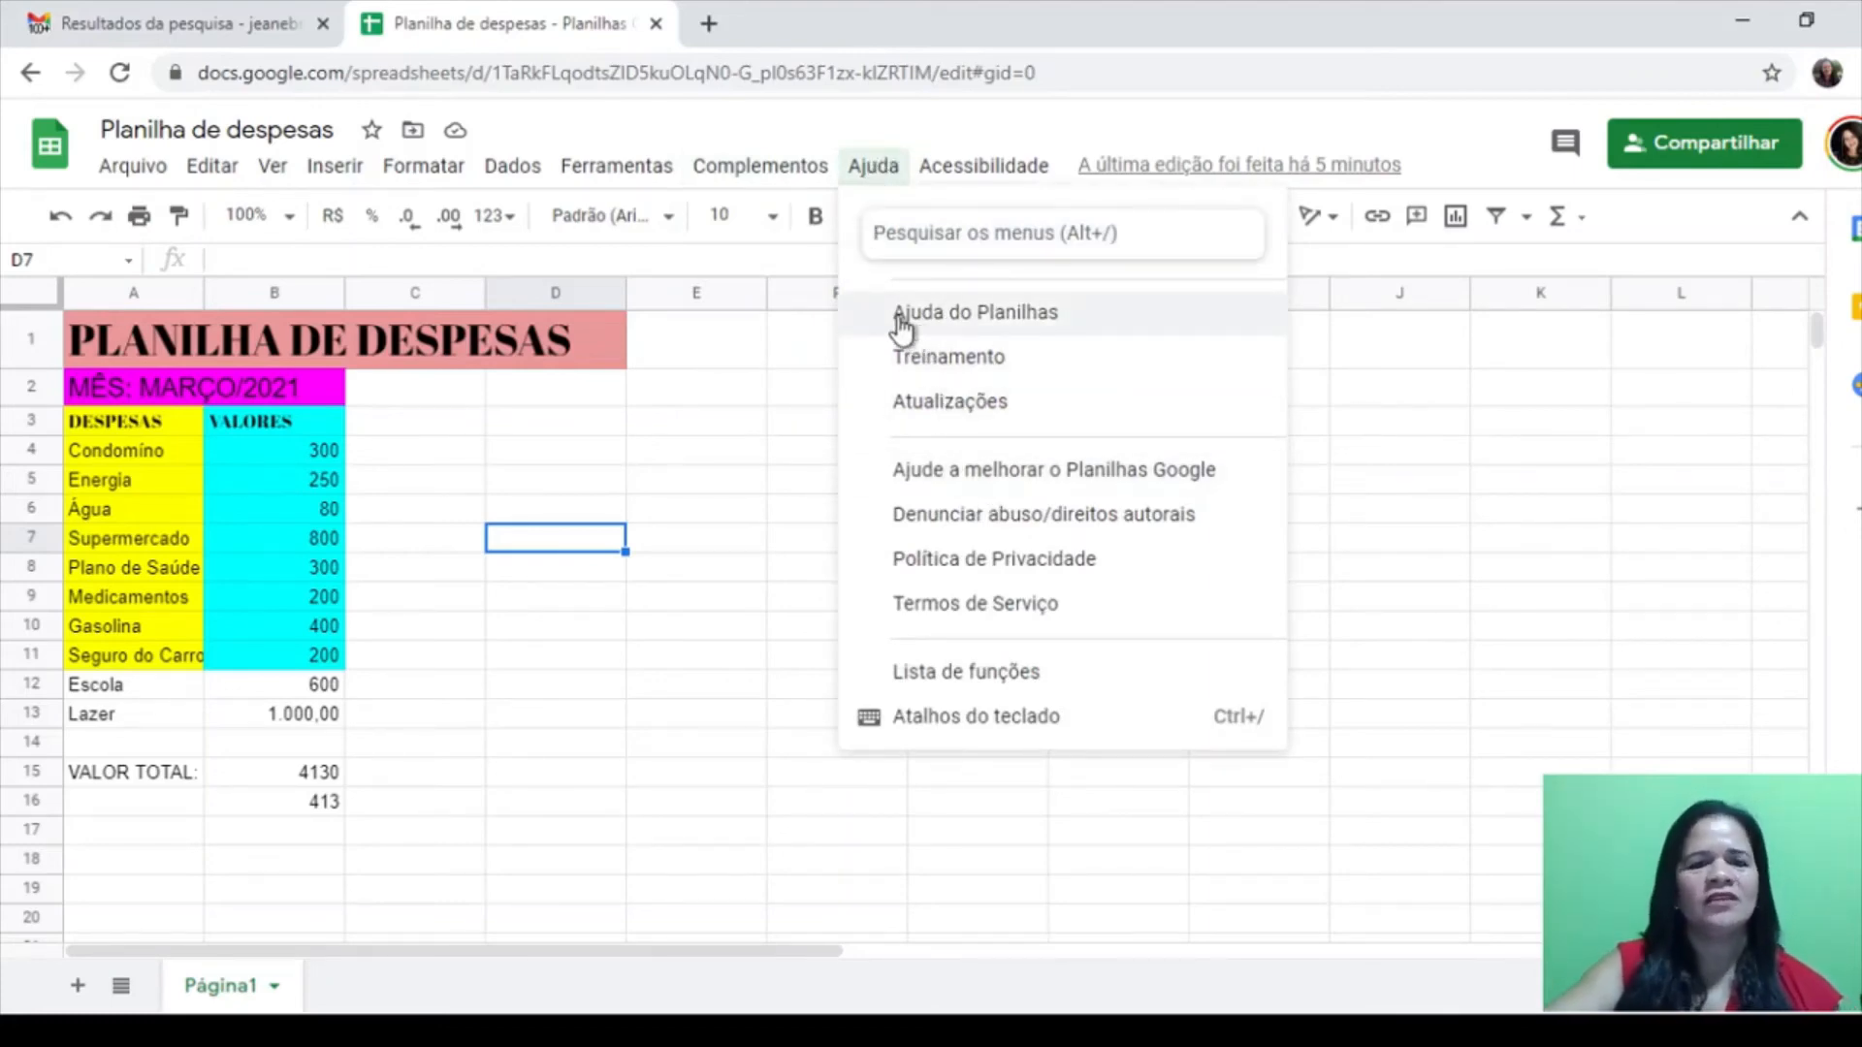
mouse_move(931, 172)
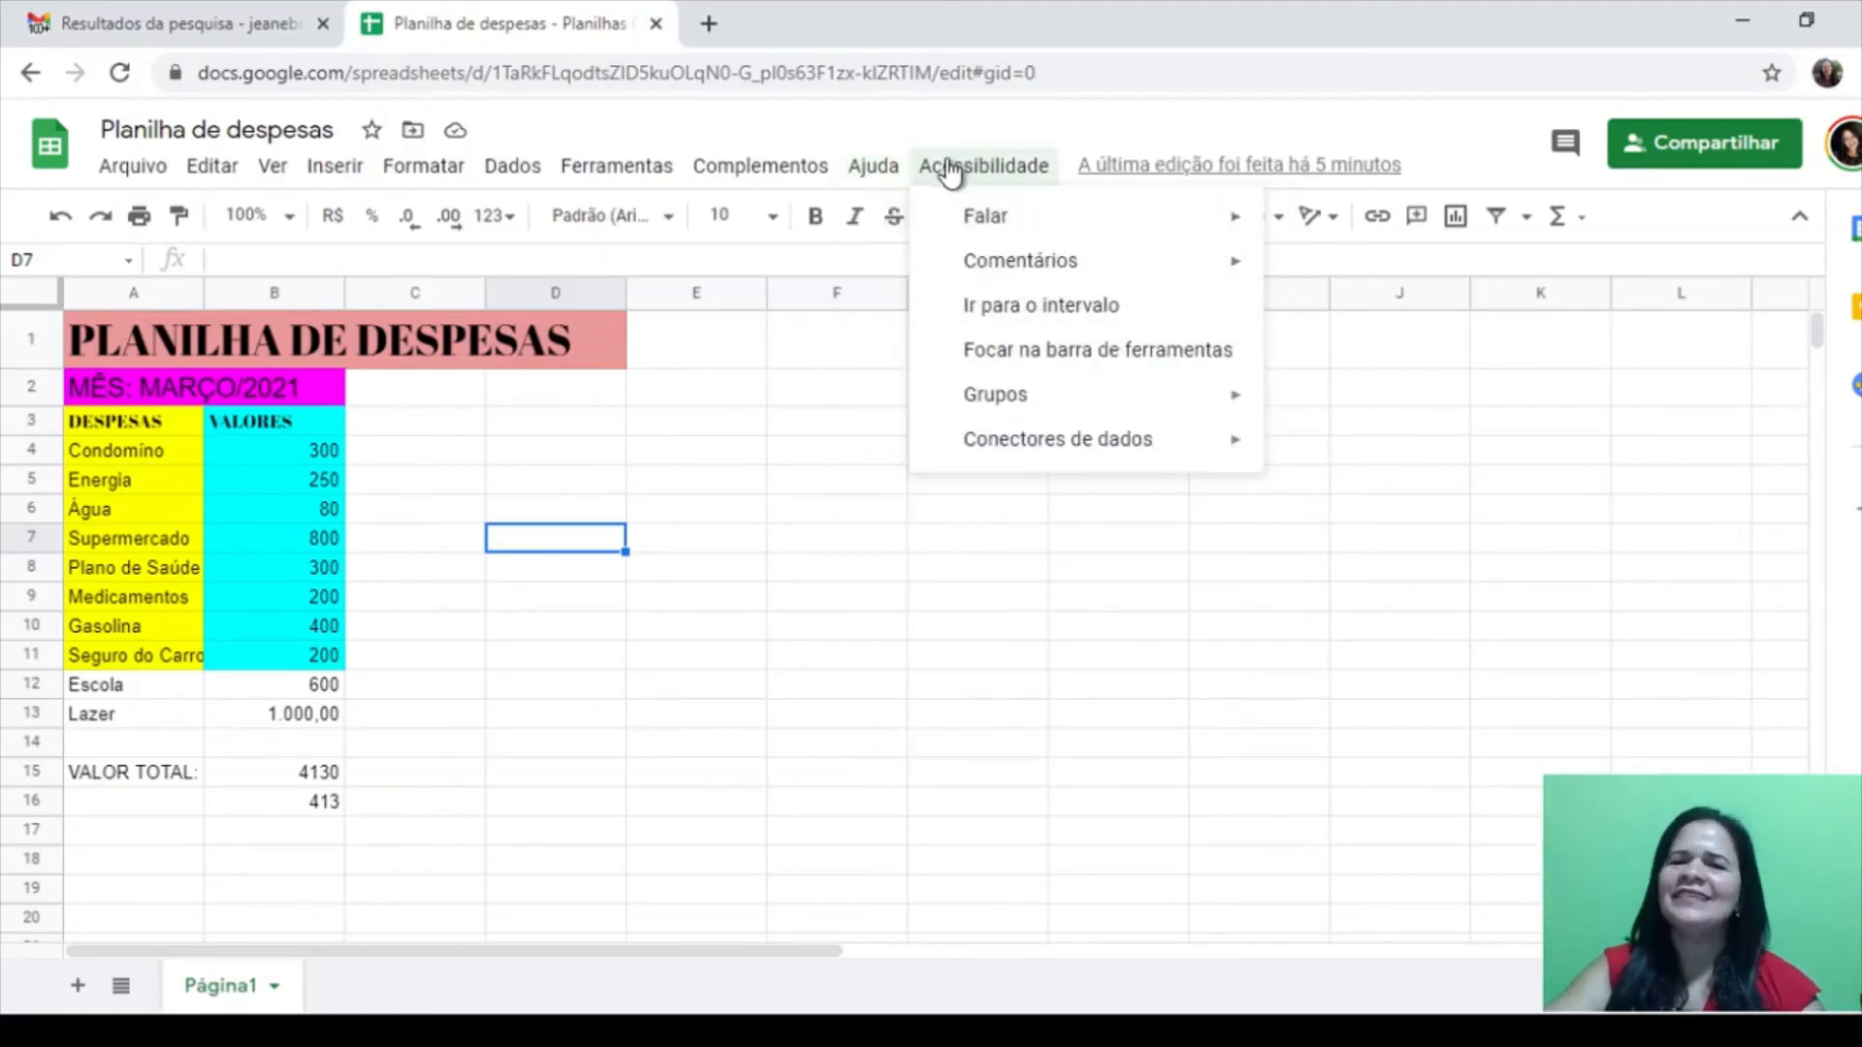
mouse_move(991, 217)
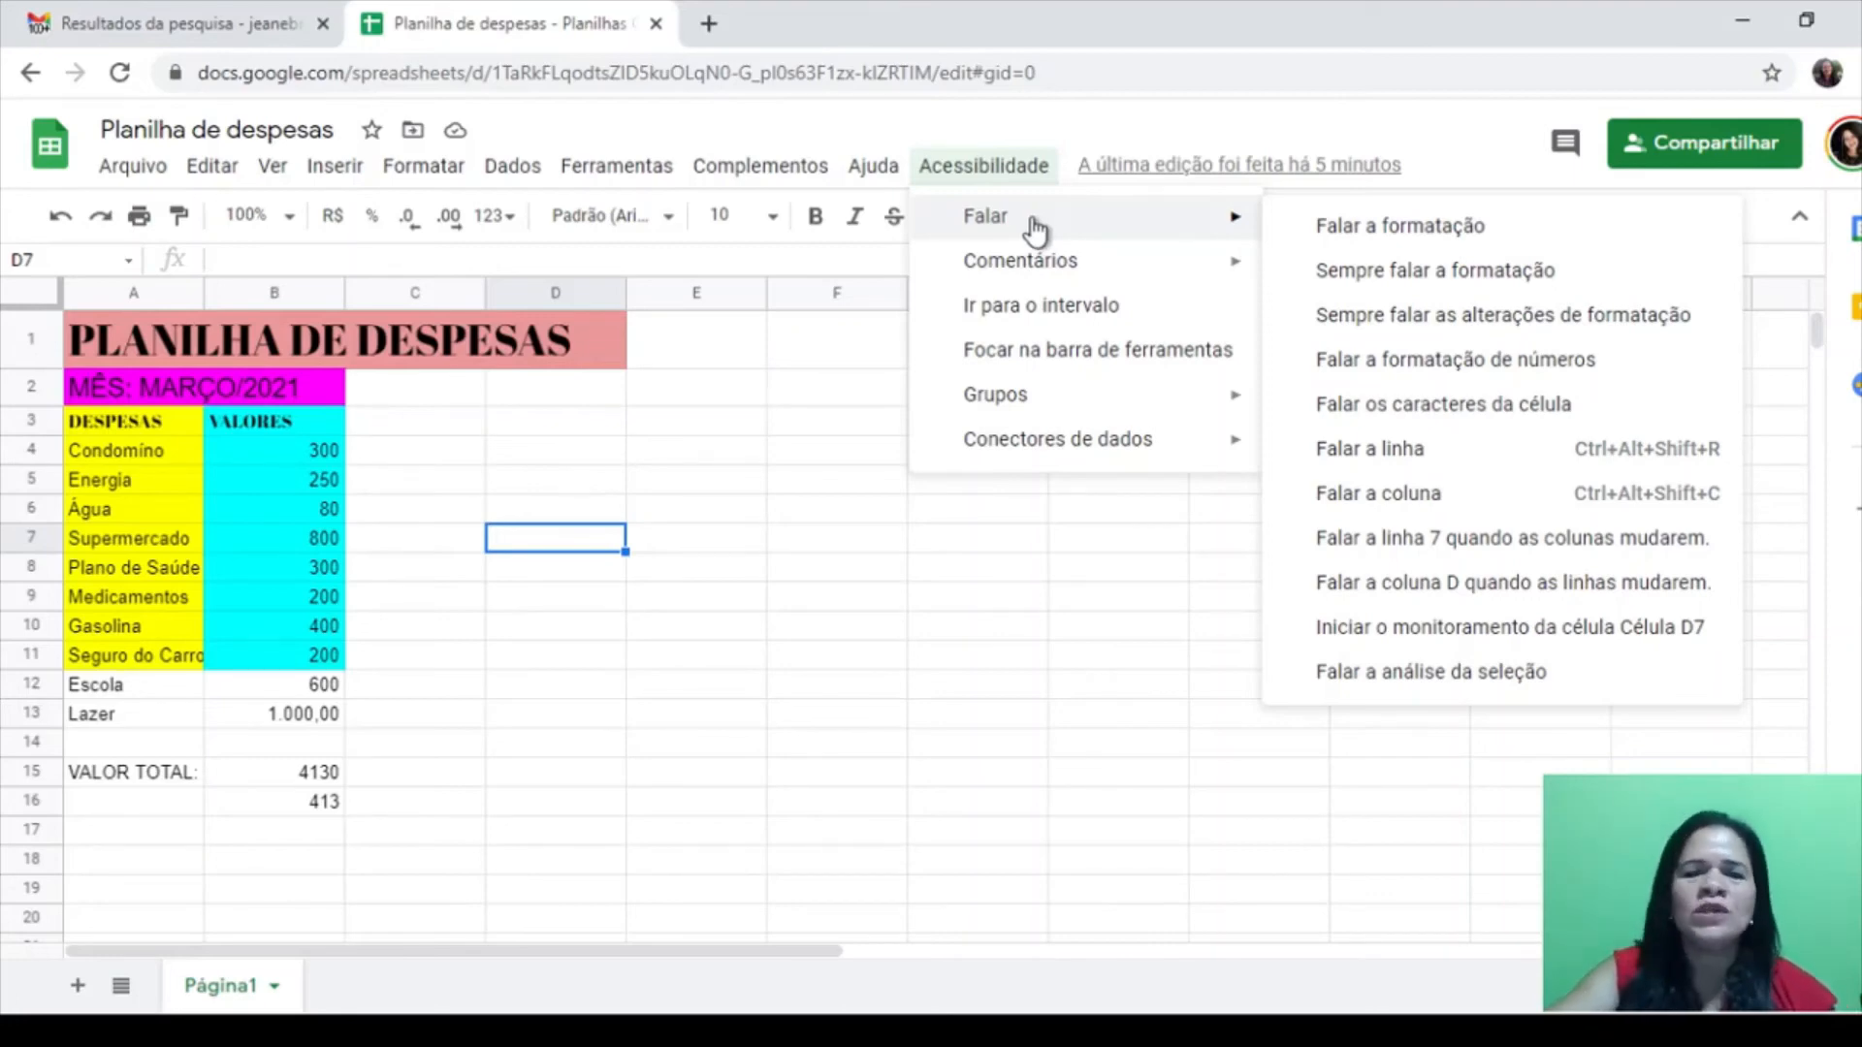
mouse_move(1069, 279)
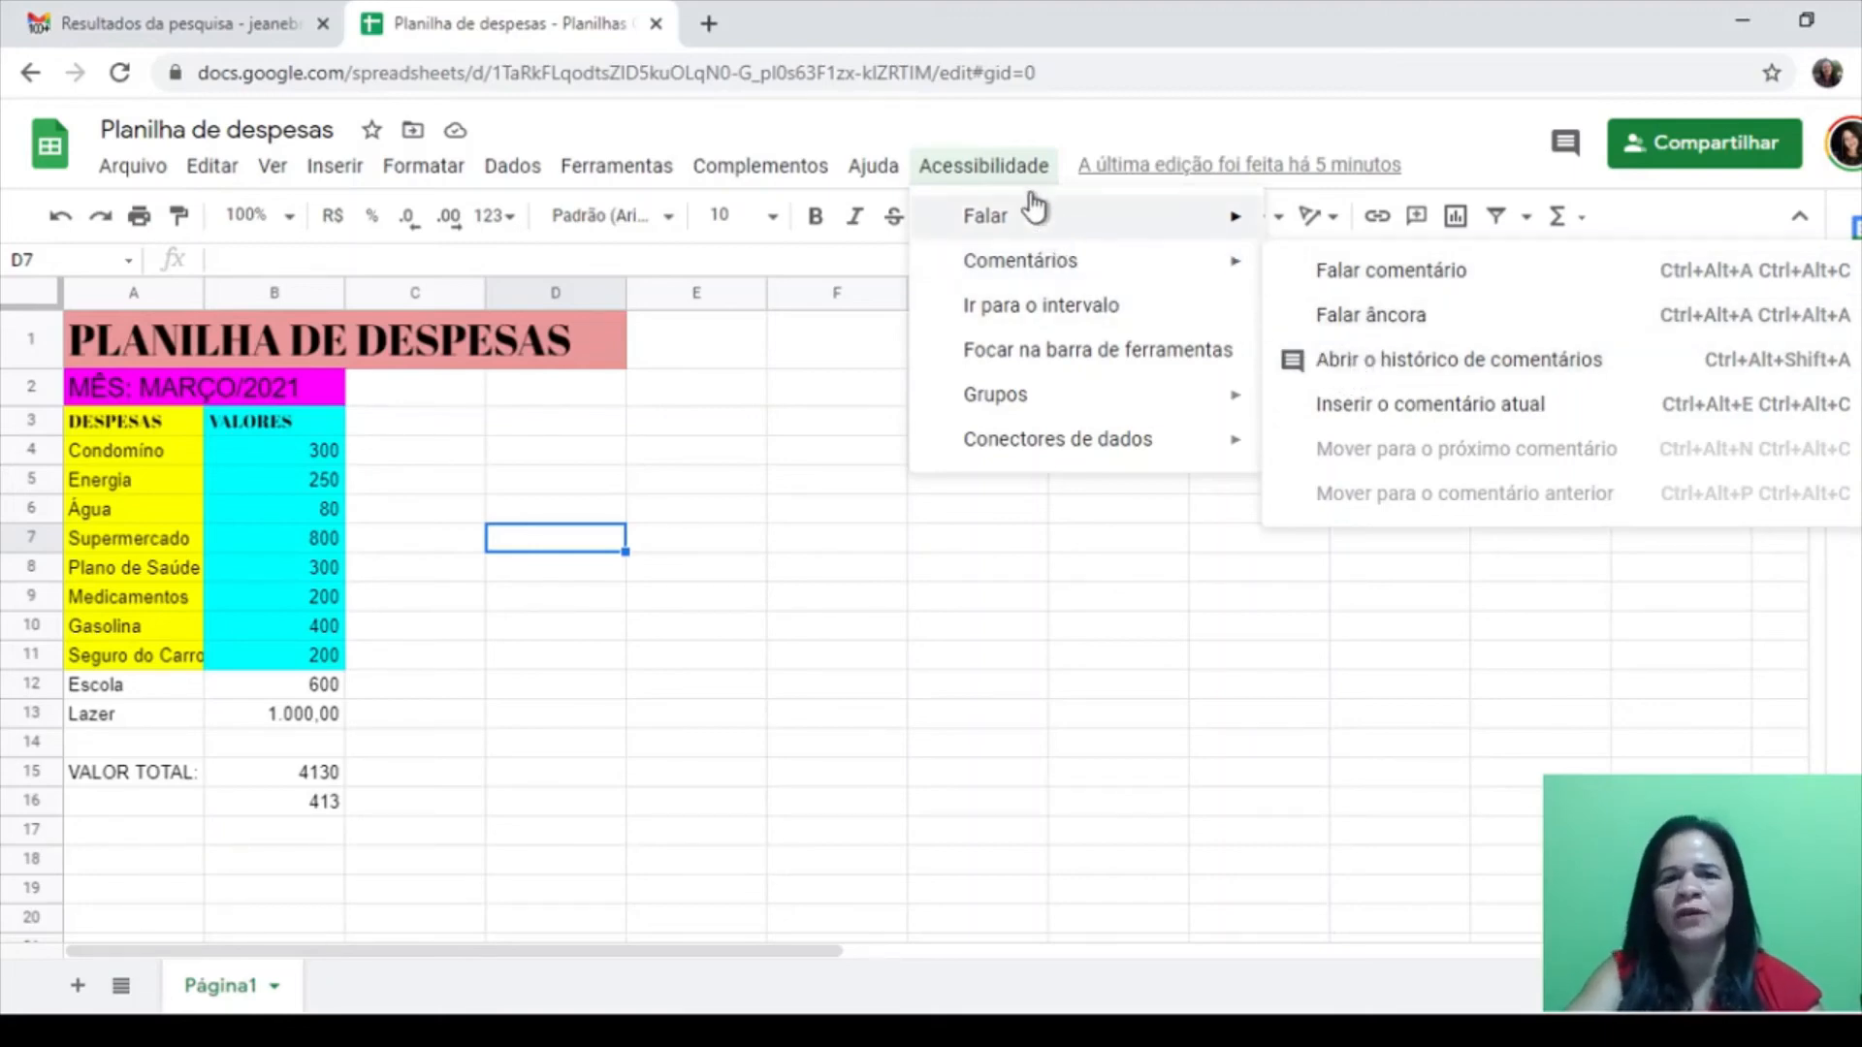
mouse_move(1020, 264)
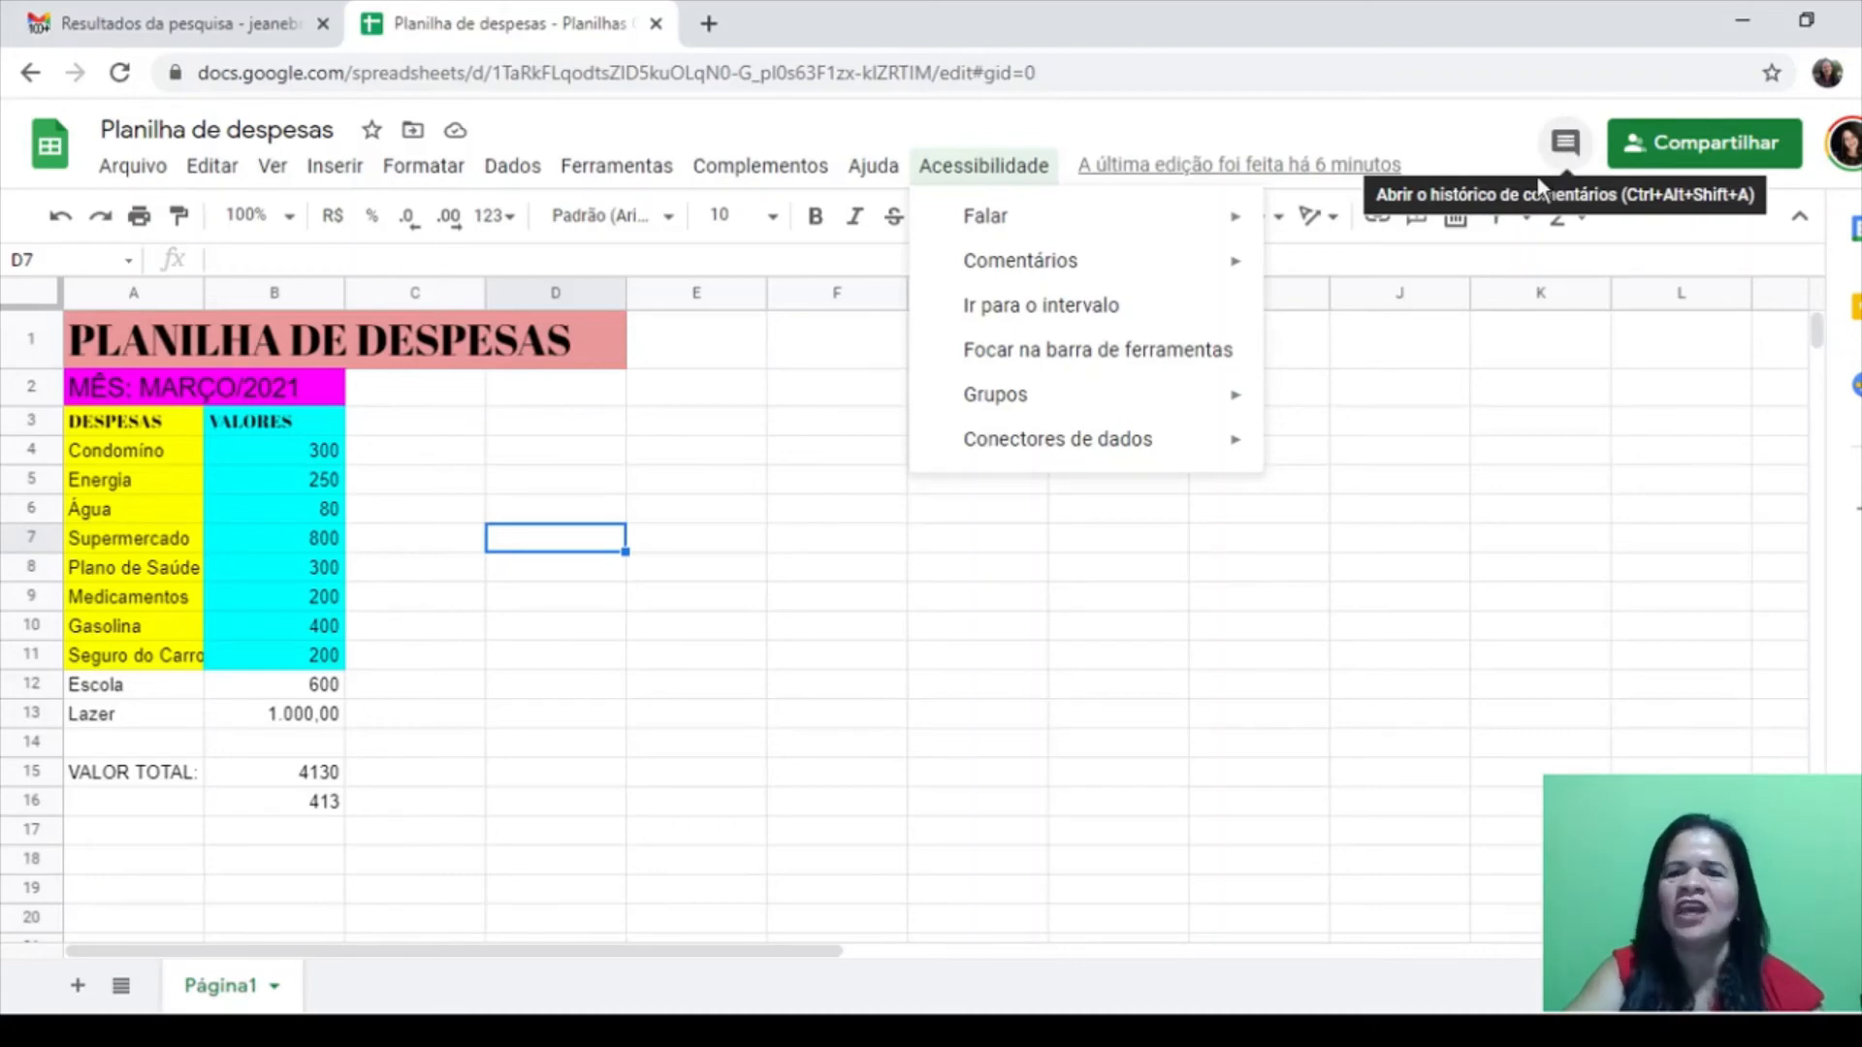
Start a comment on the merged title cell A1:D1 and mention the contact with the school e-mail address
click(1570, 145)
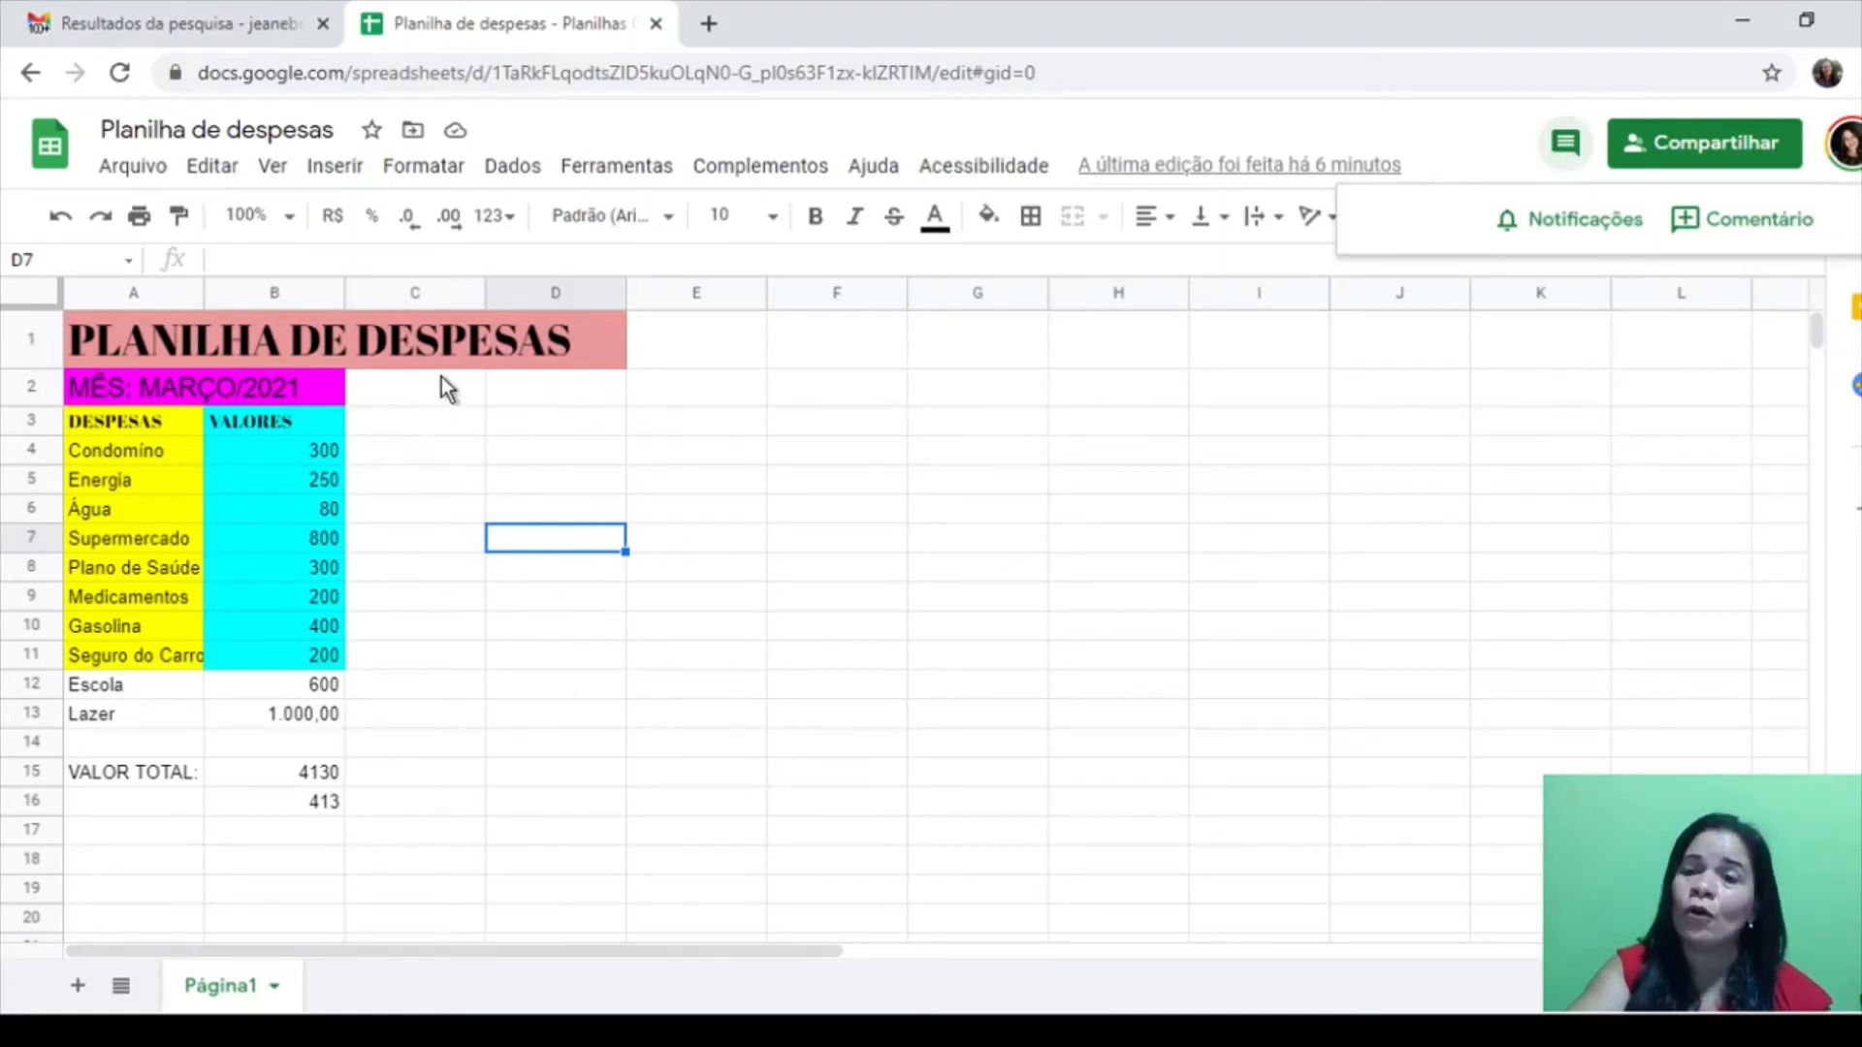
click(479, 349)
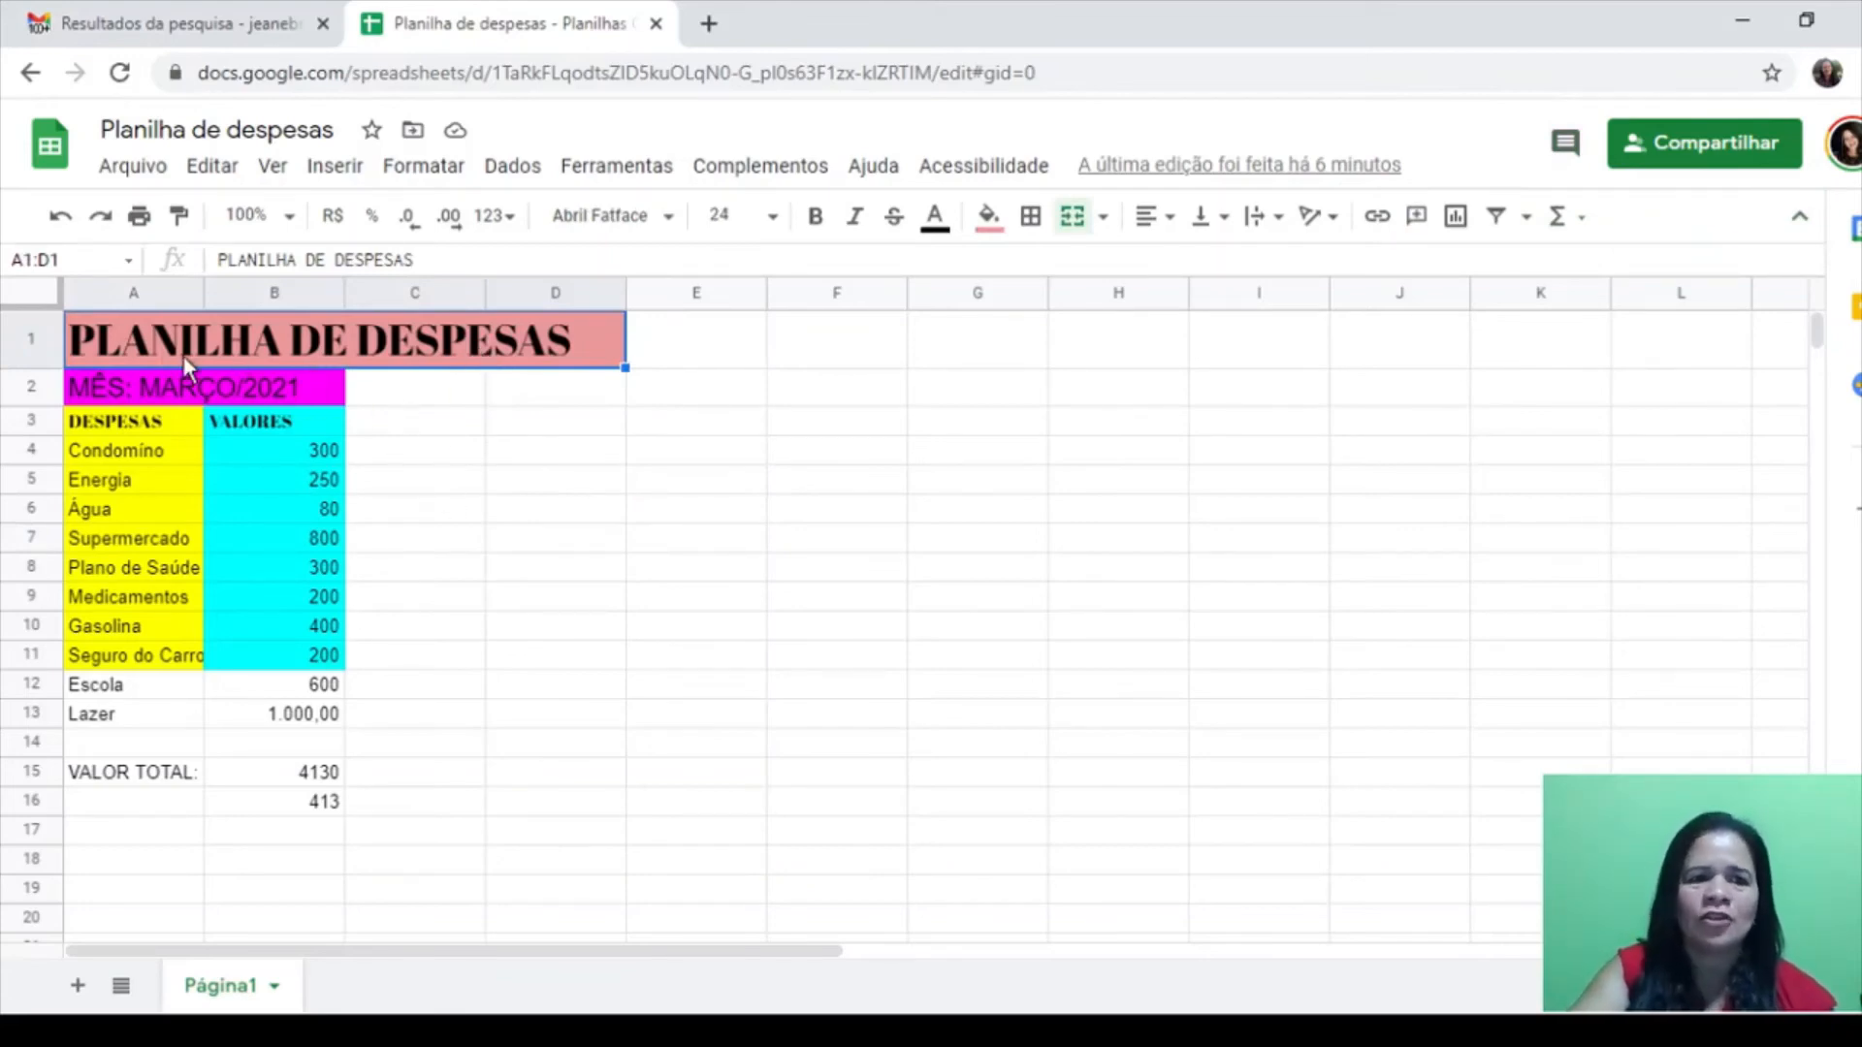
click(1568, 158)
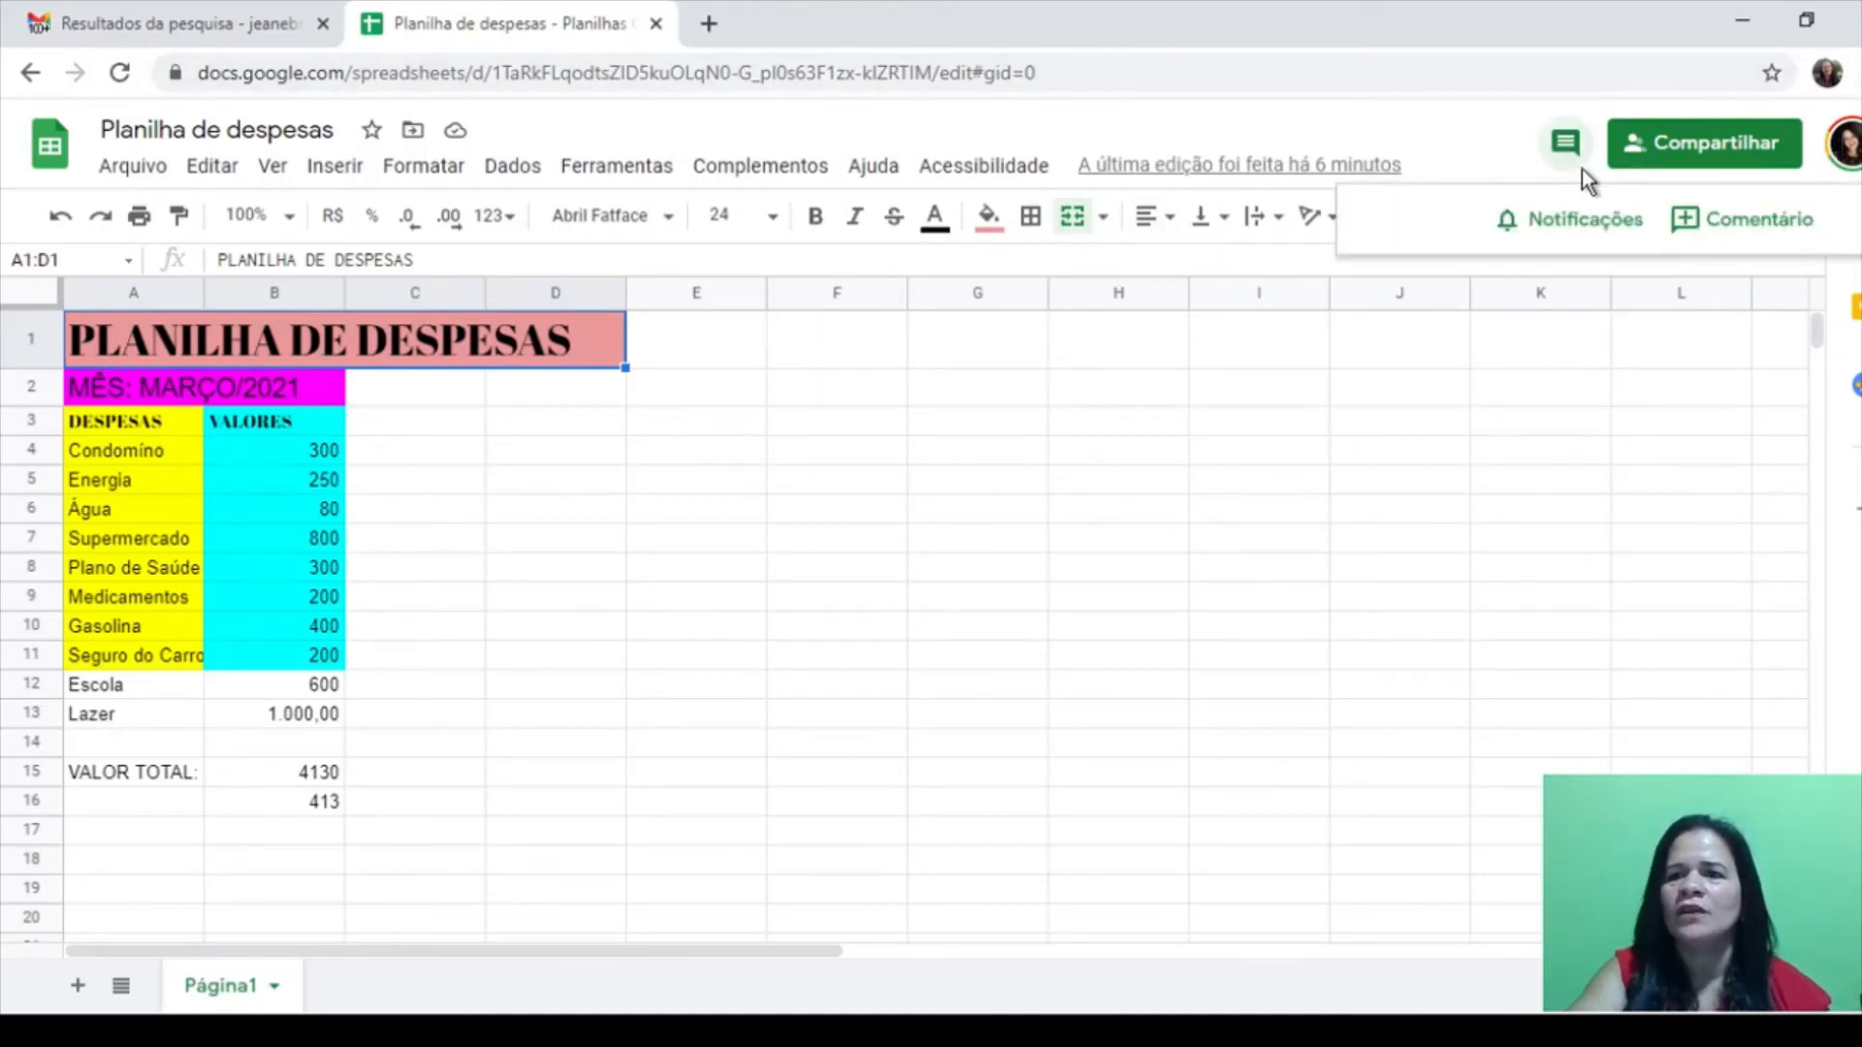
click(1715, 225)
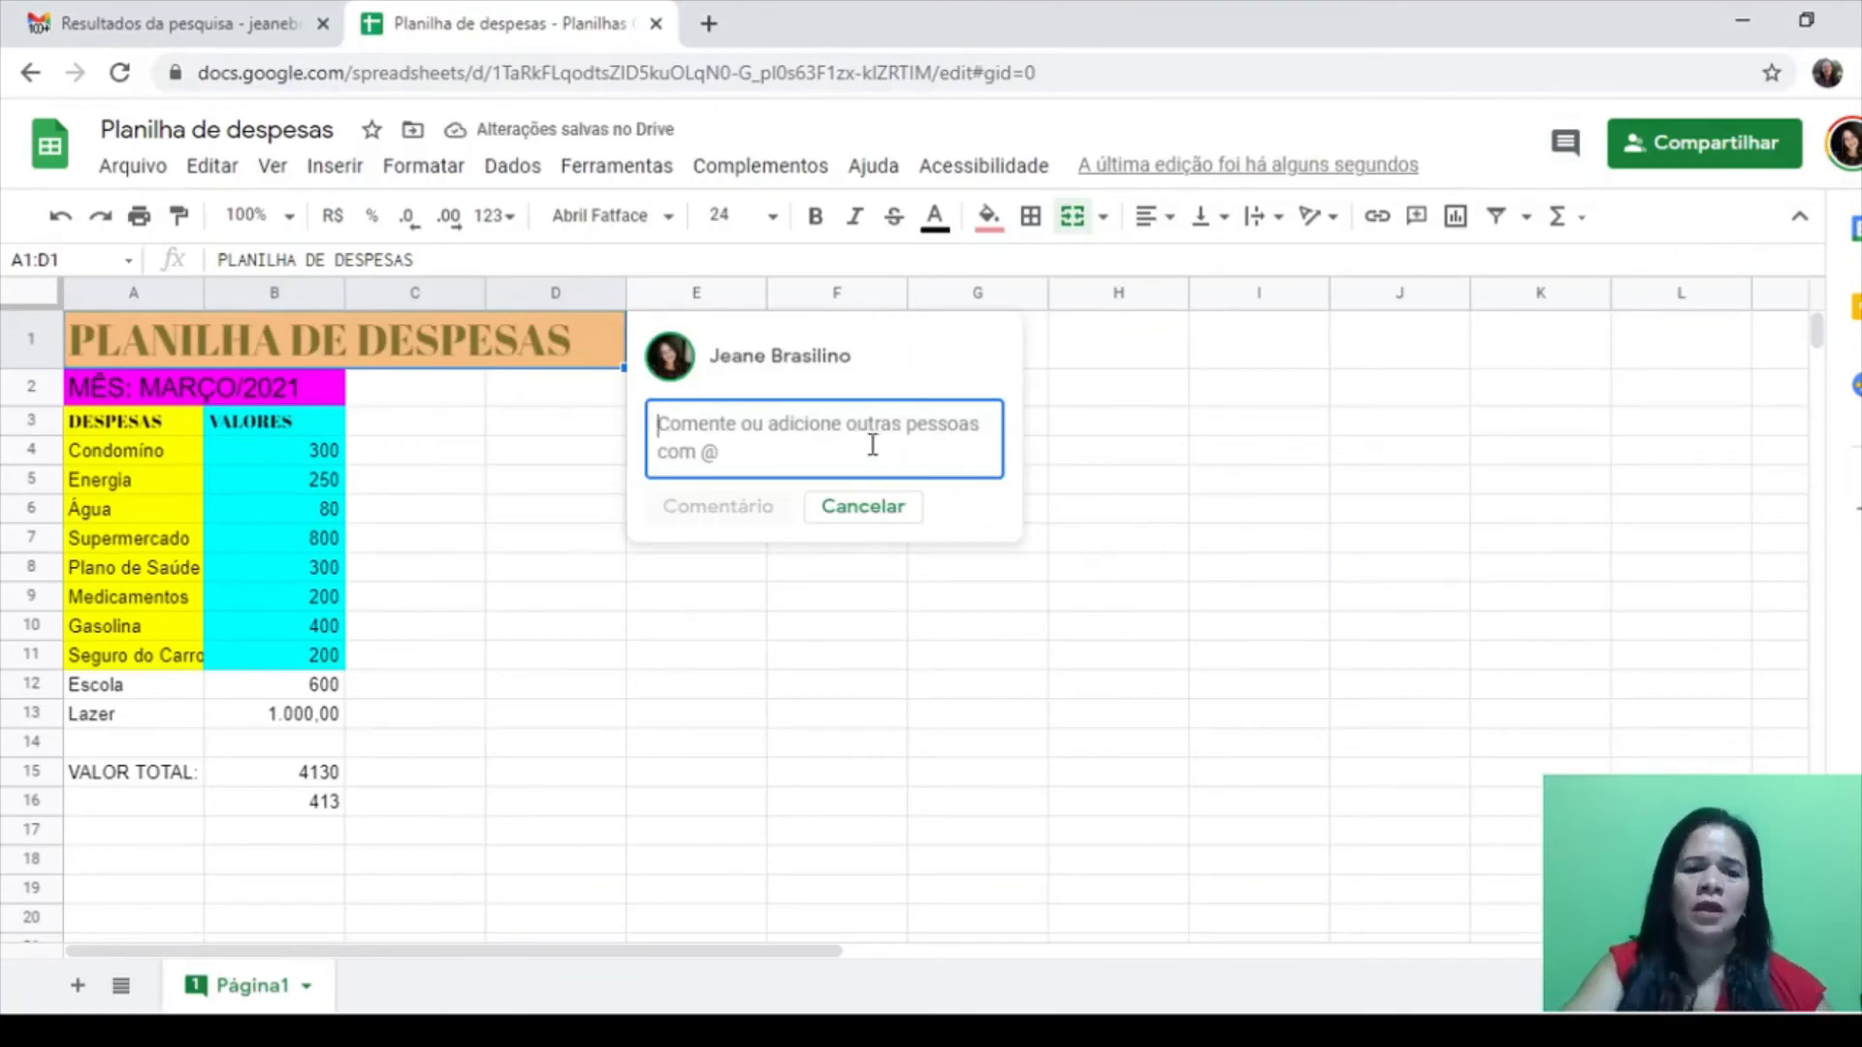
text(@)
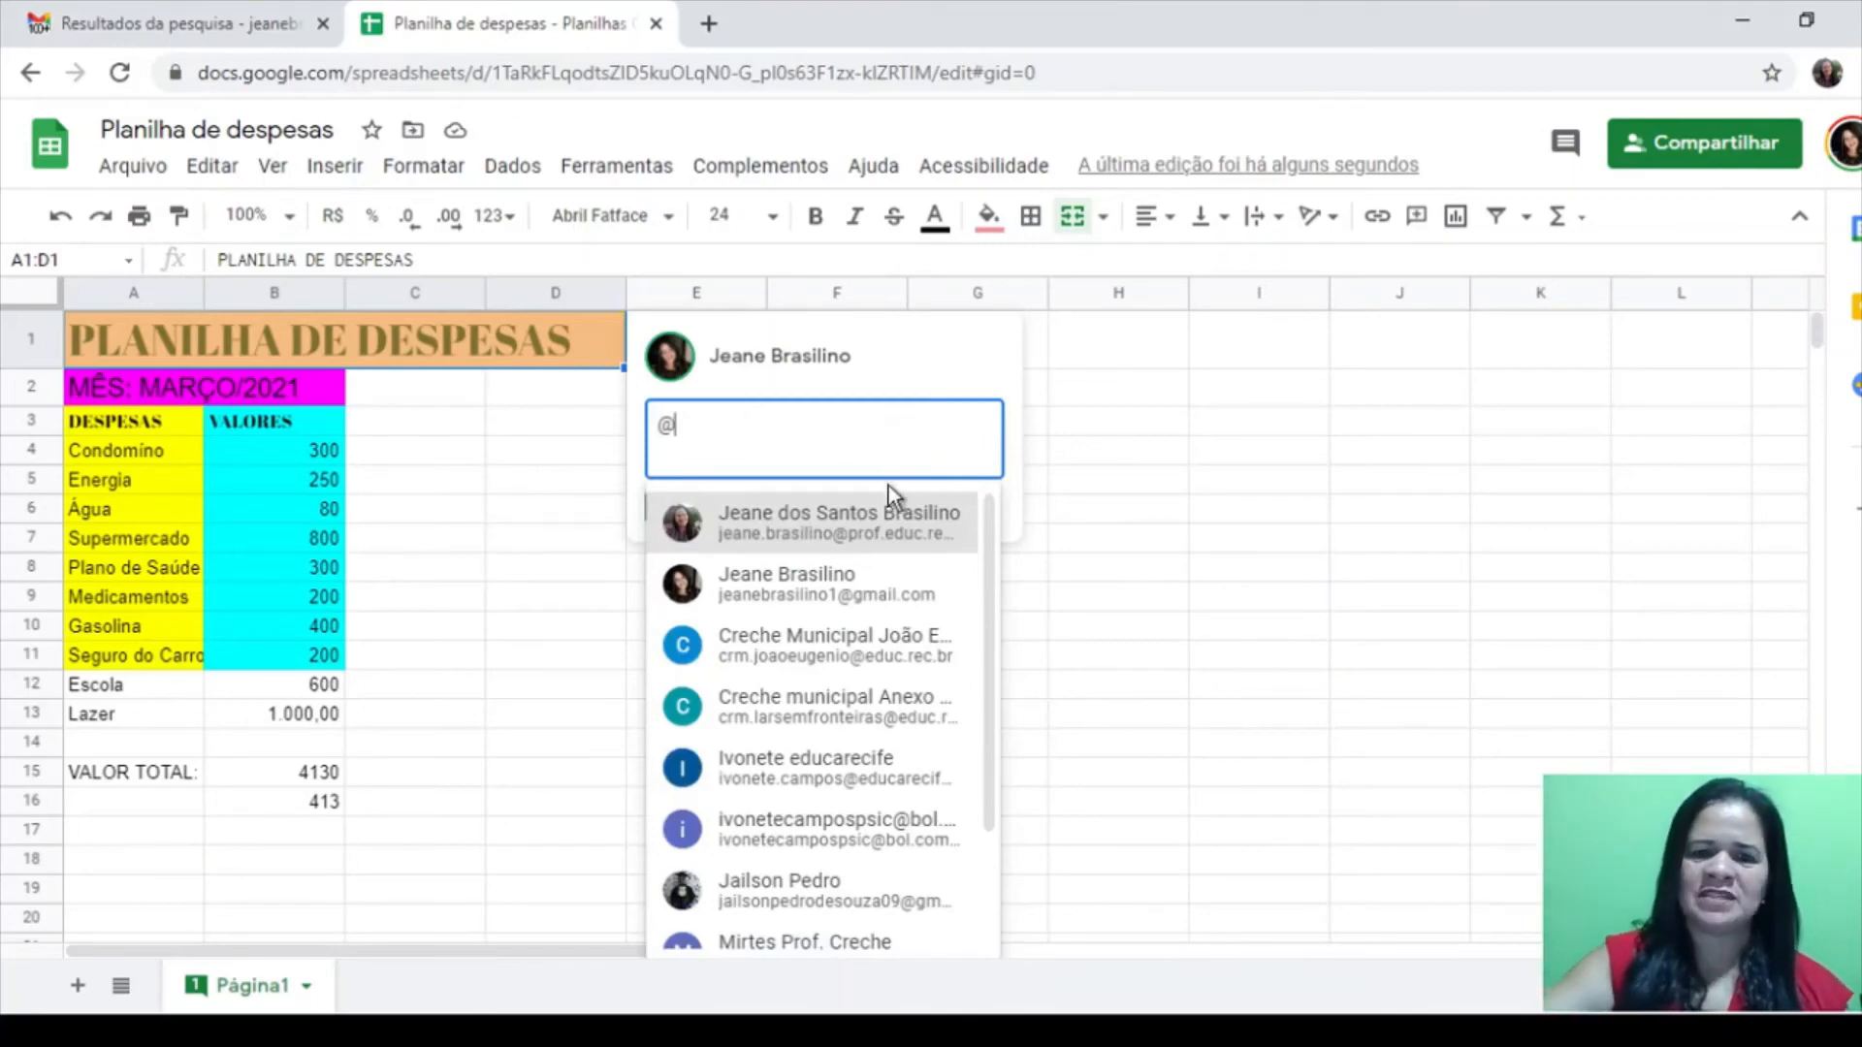
click(877, 516)
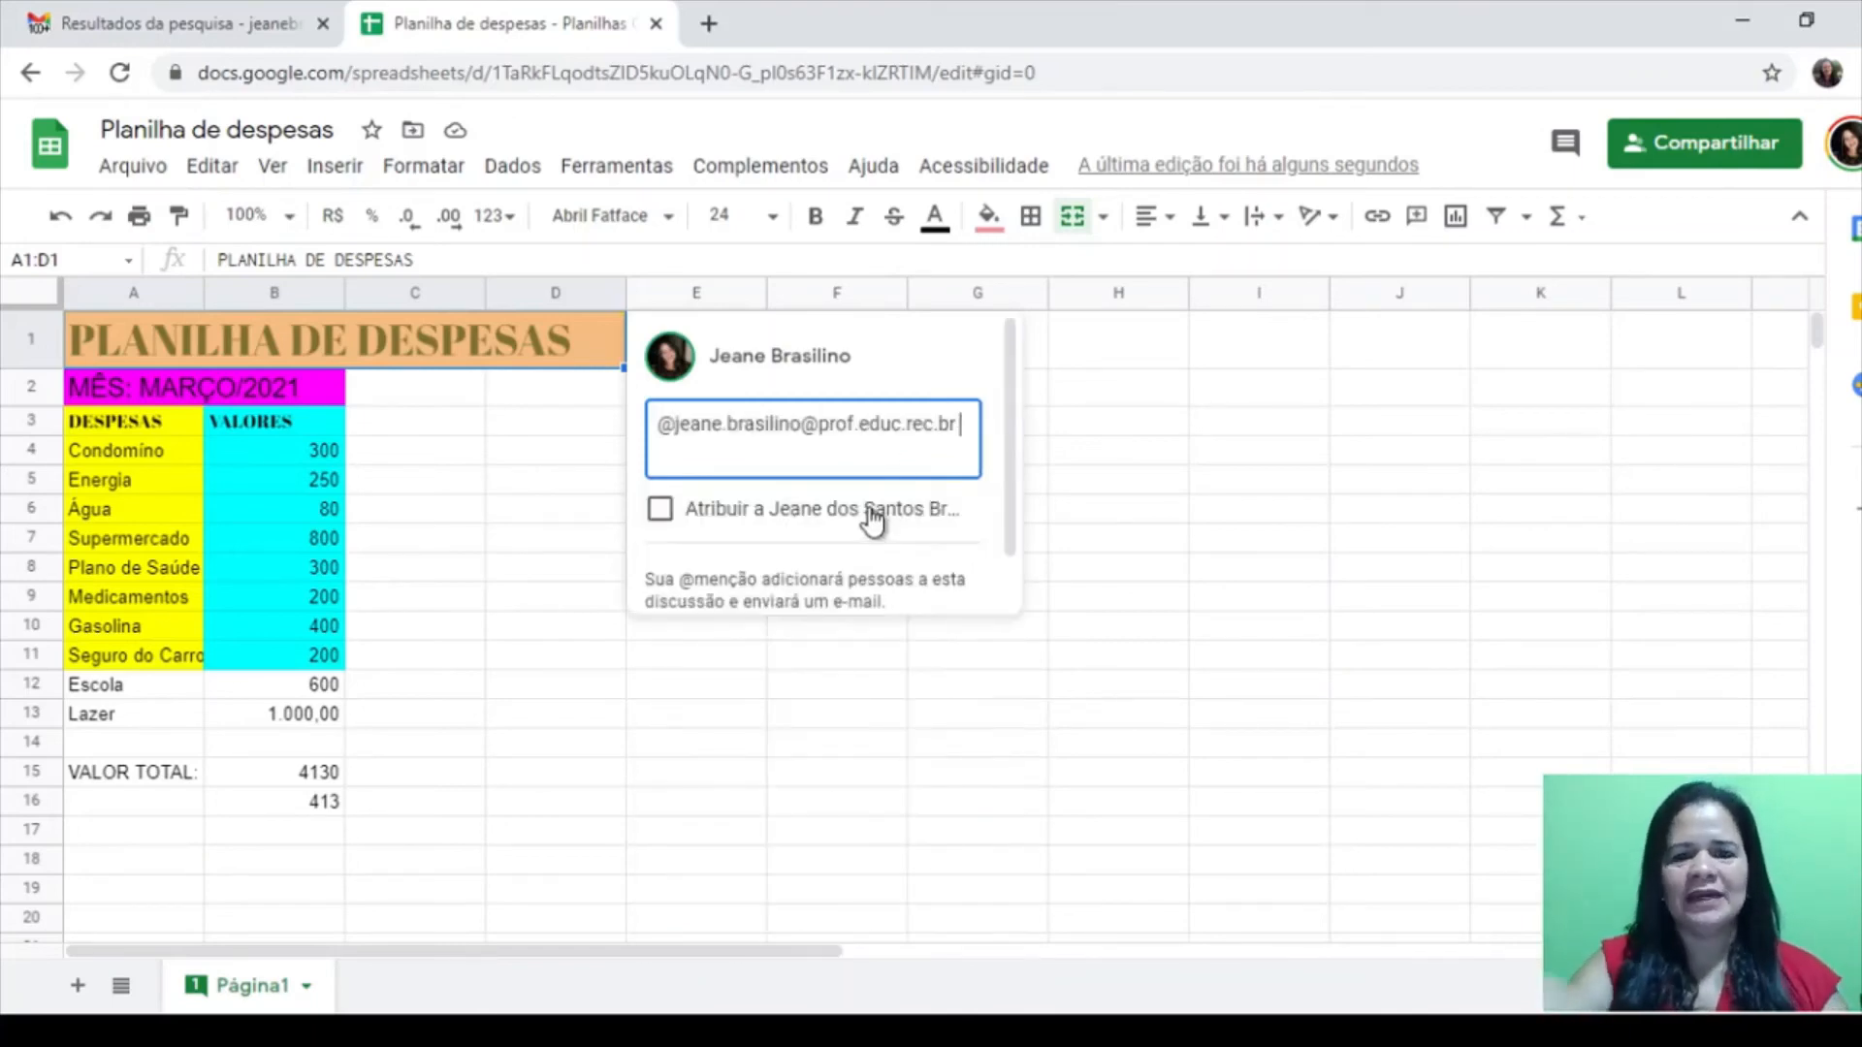
Write "vamos modificar o título?" after the mention in the title's comment
text(vM)
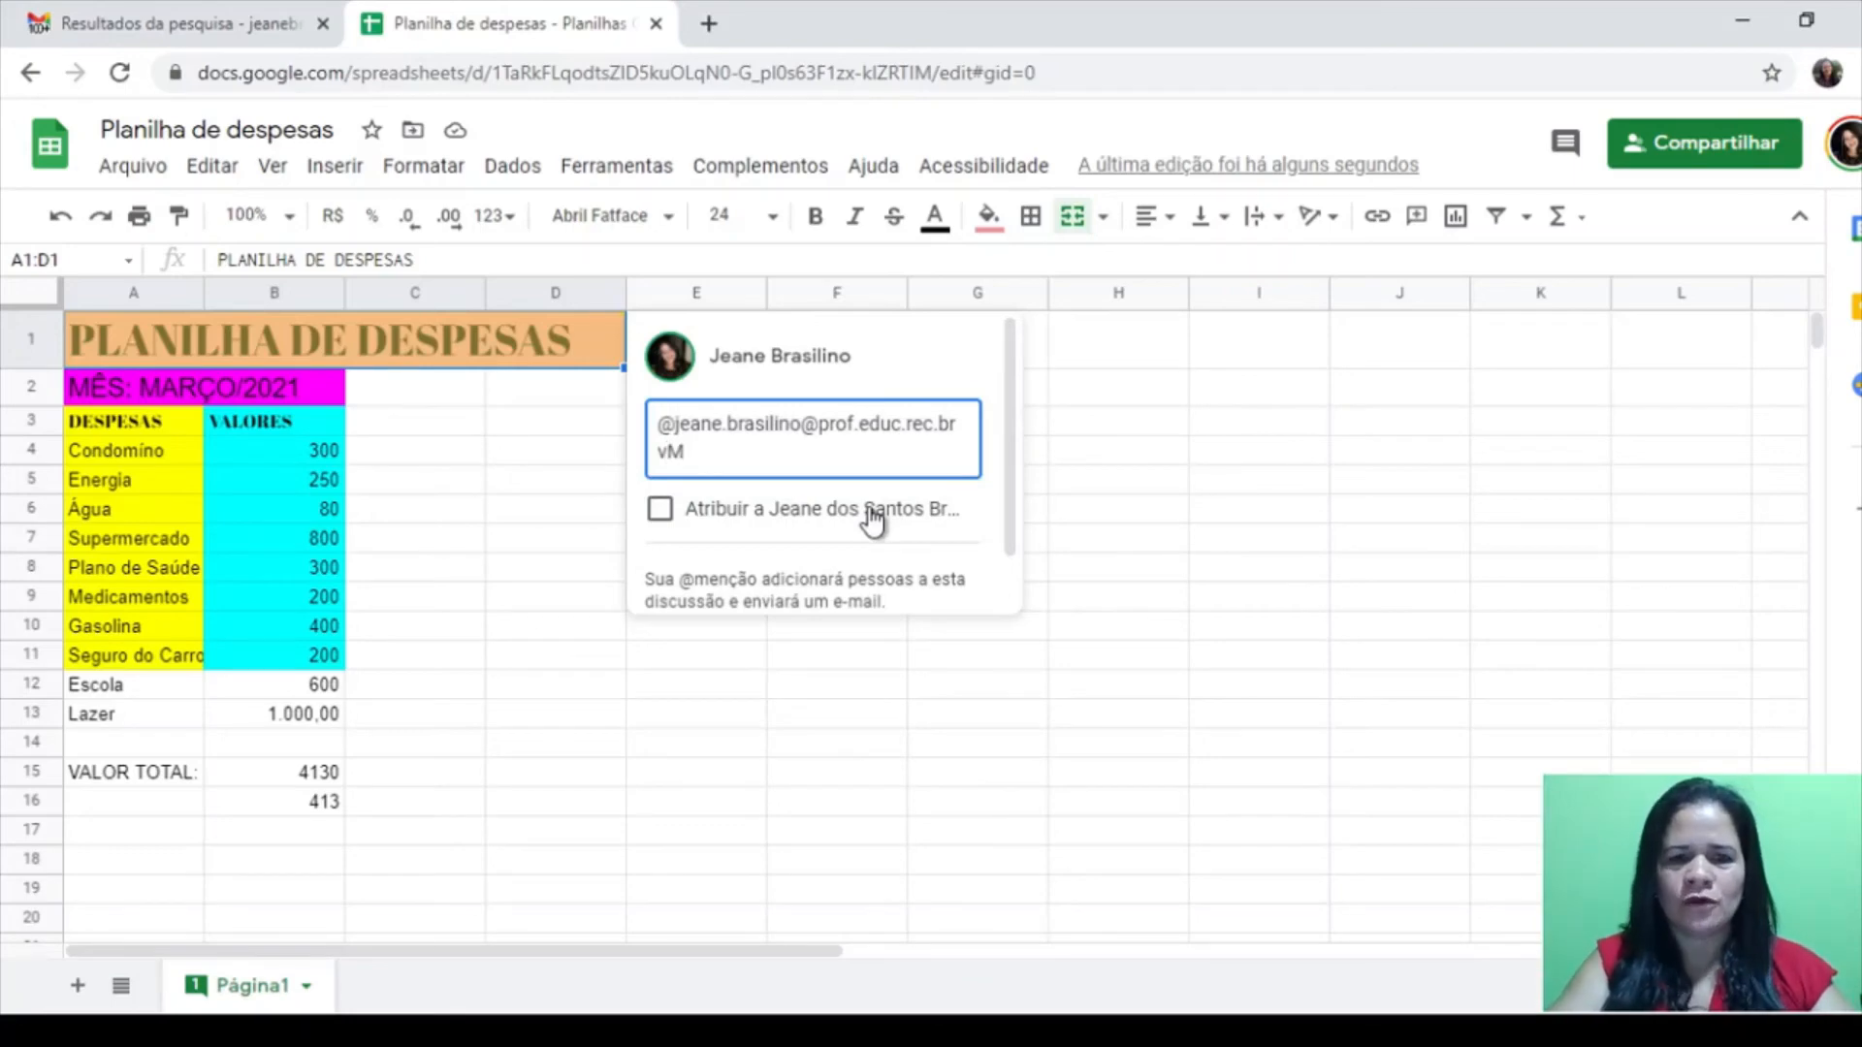
key(BackSpace)
text(amo)
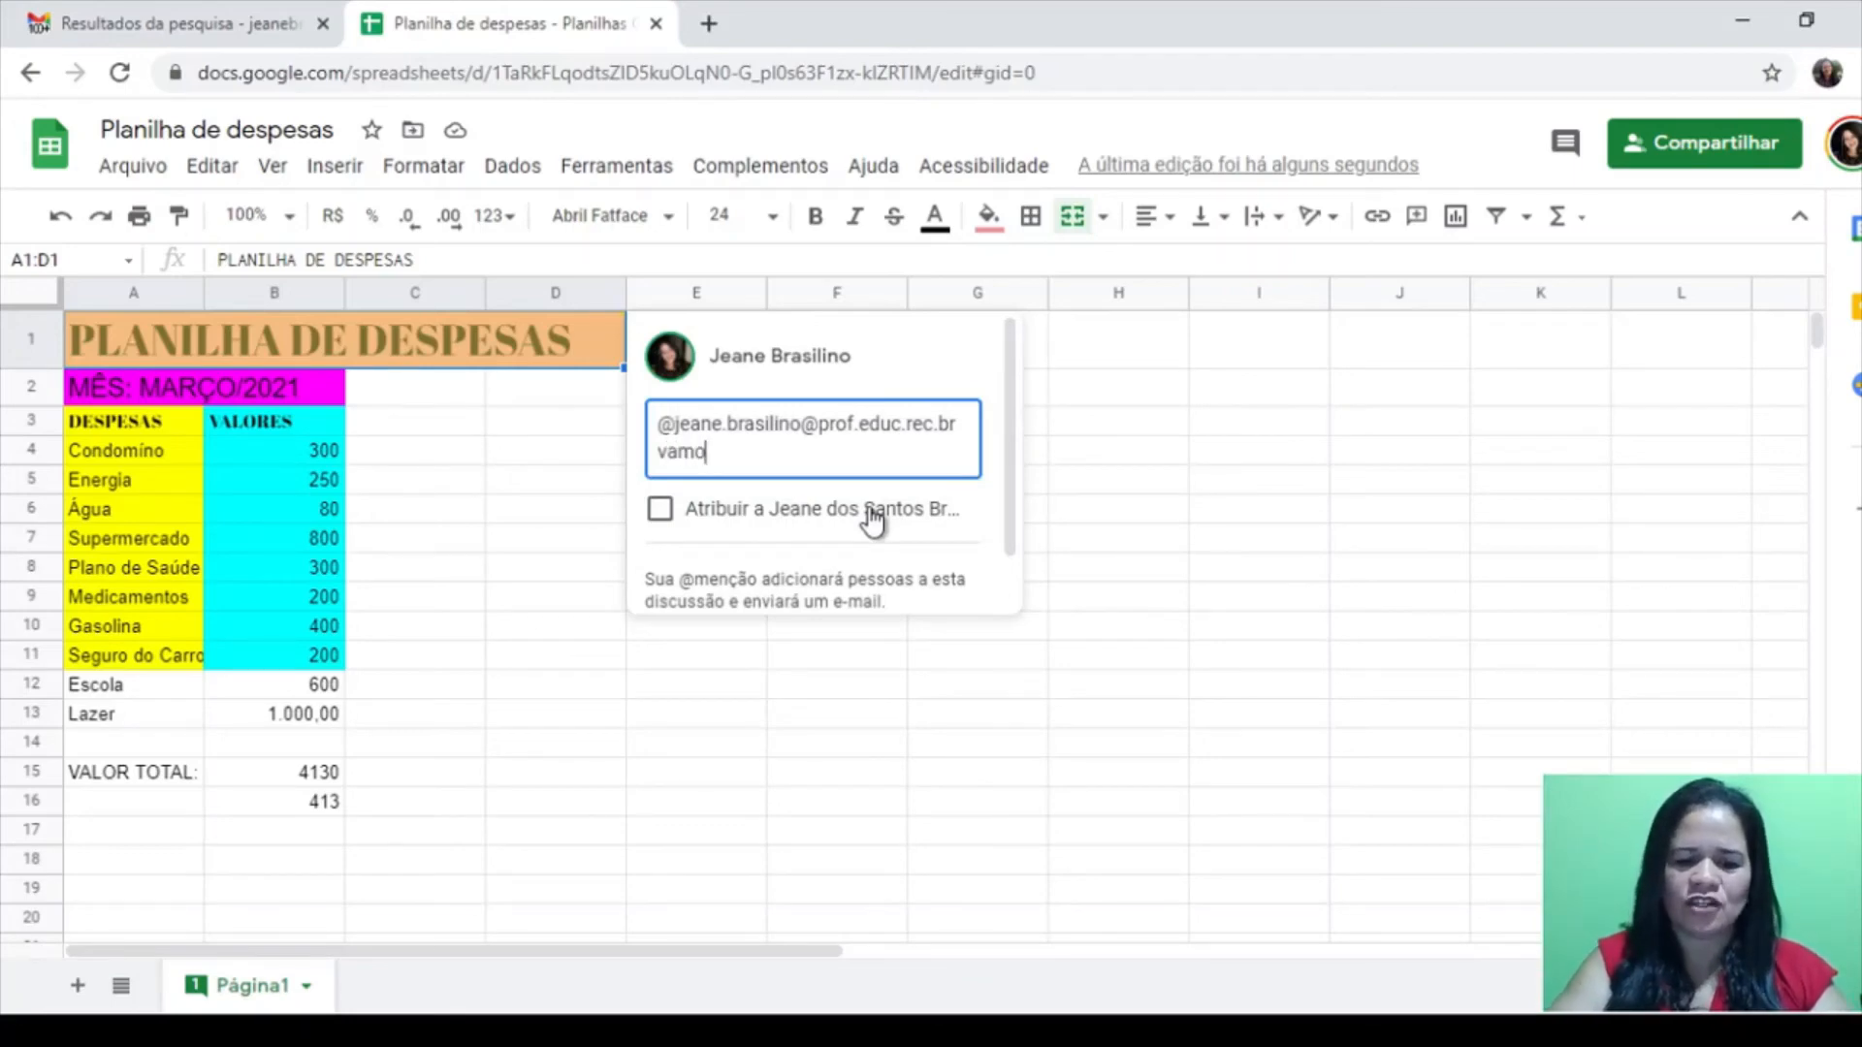
text(s modifica)
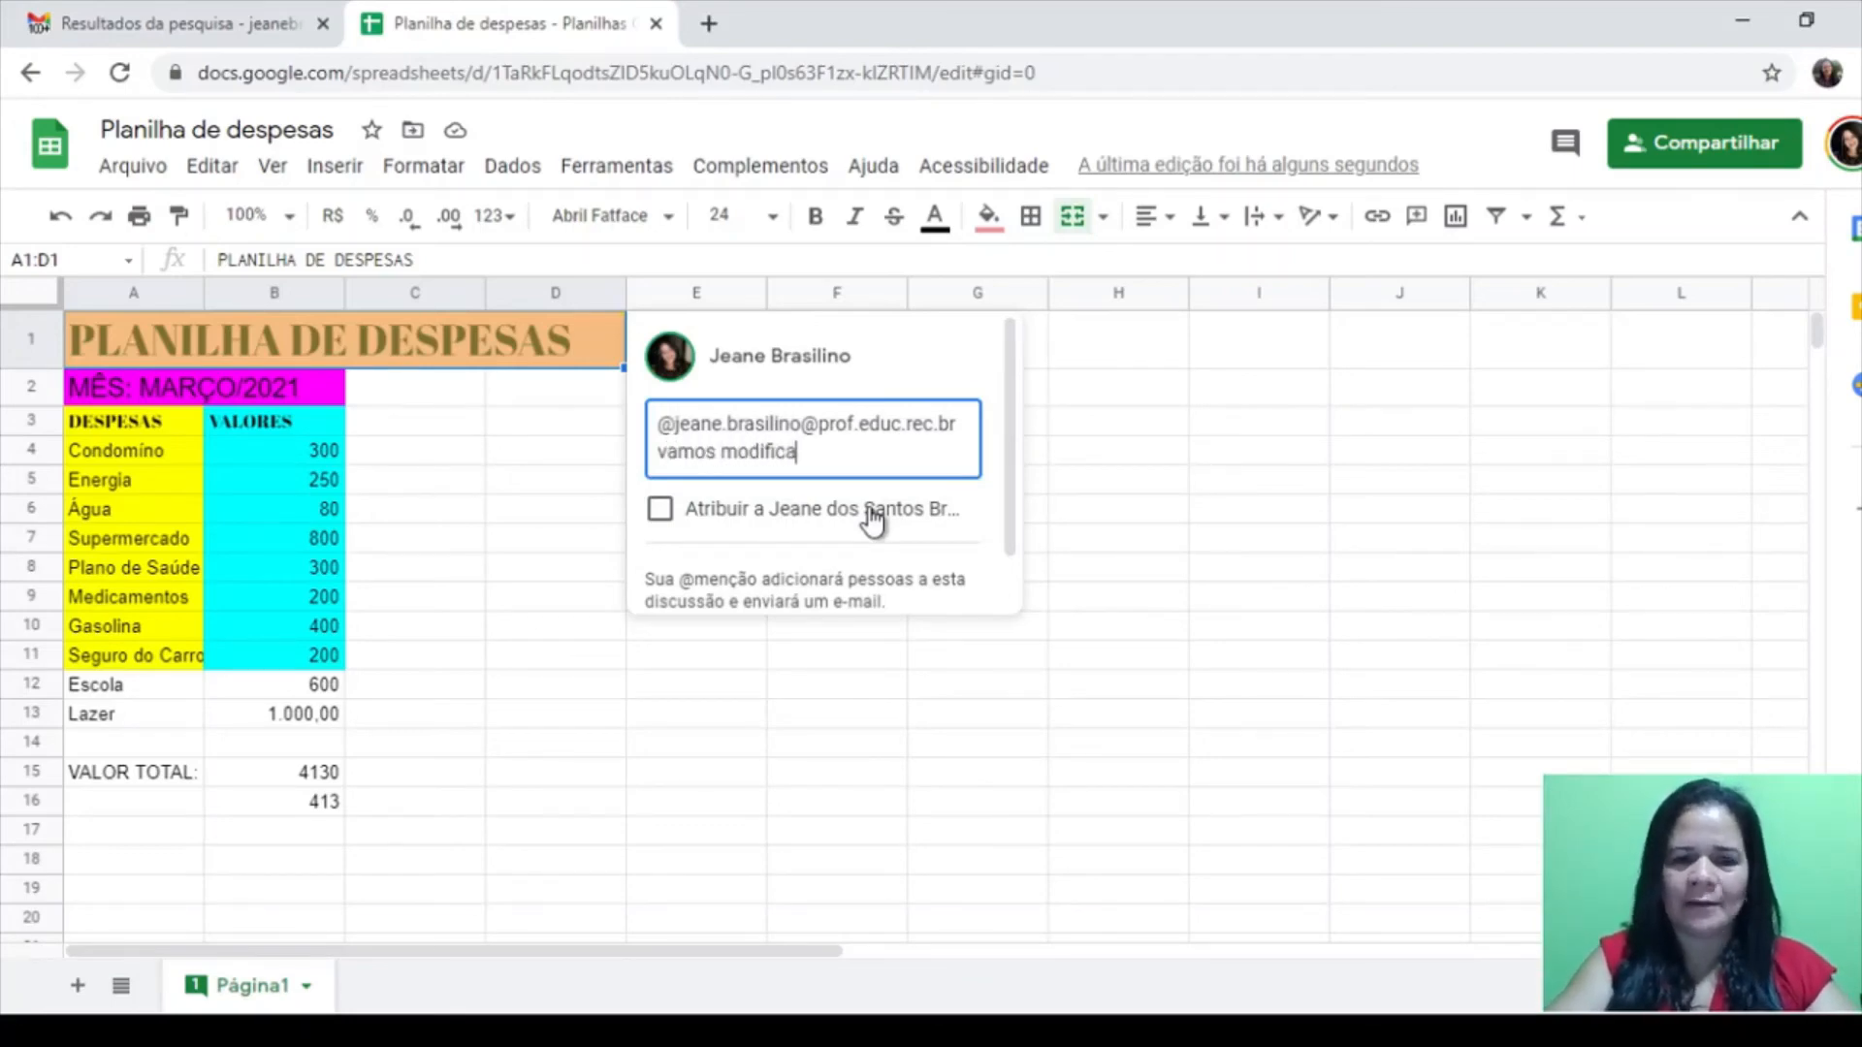
text(r o )
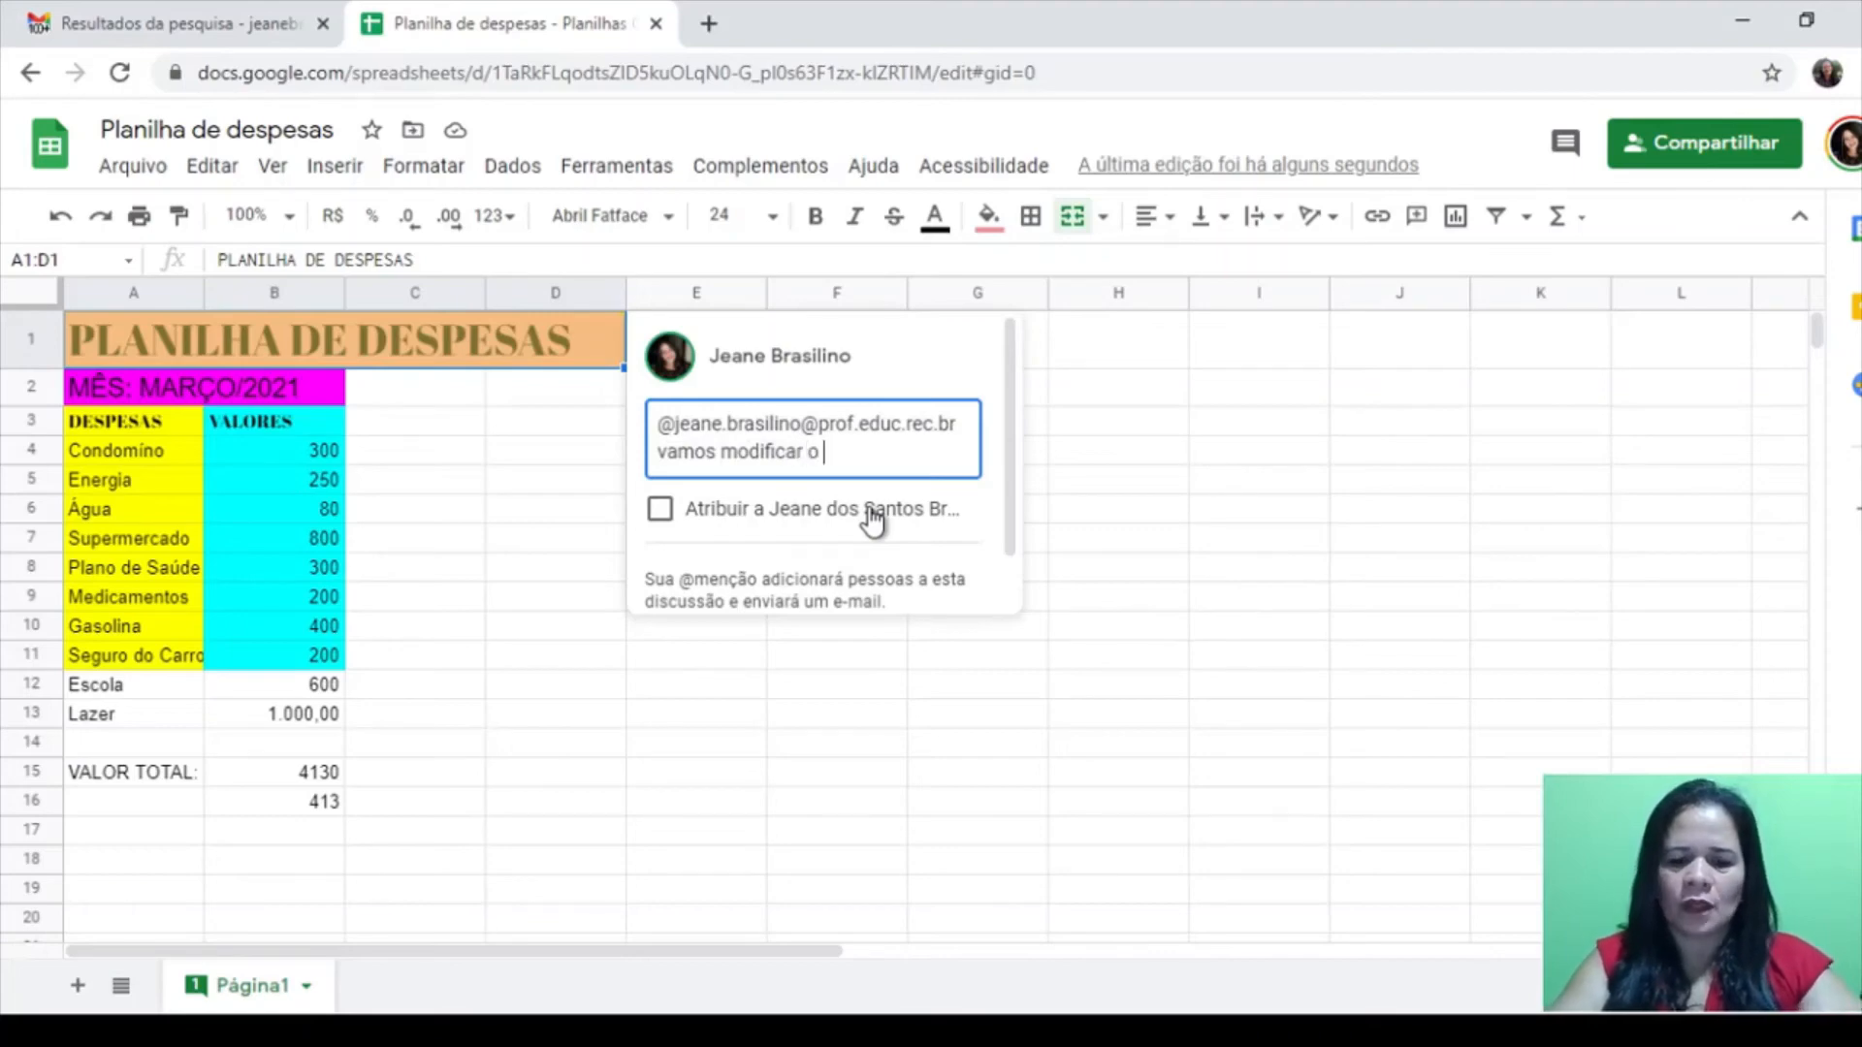
text(título)
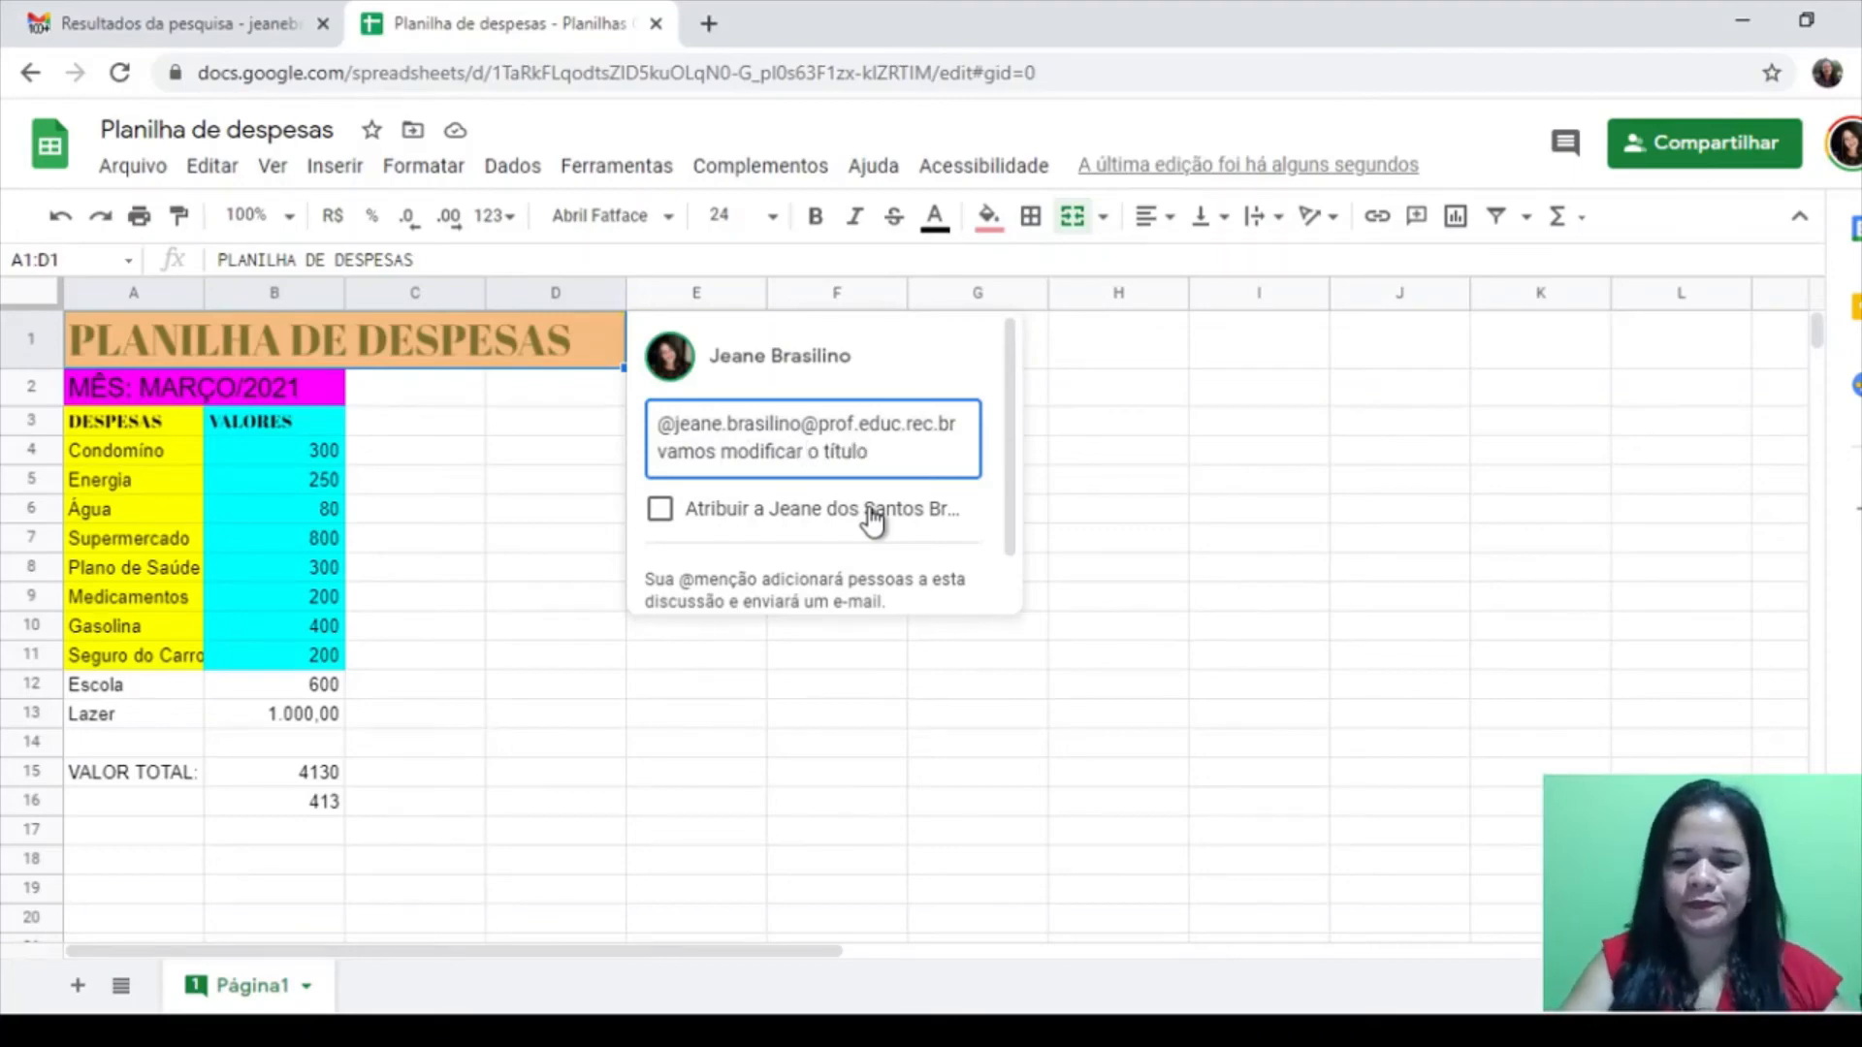
text(?)
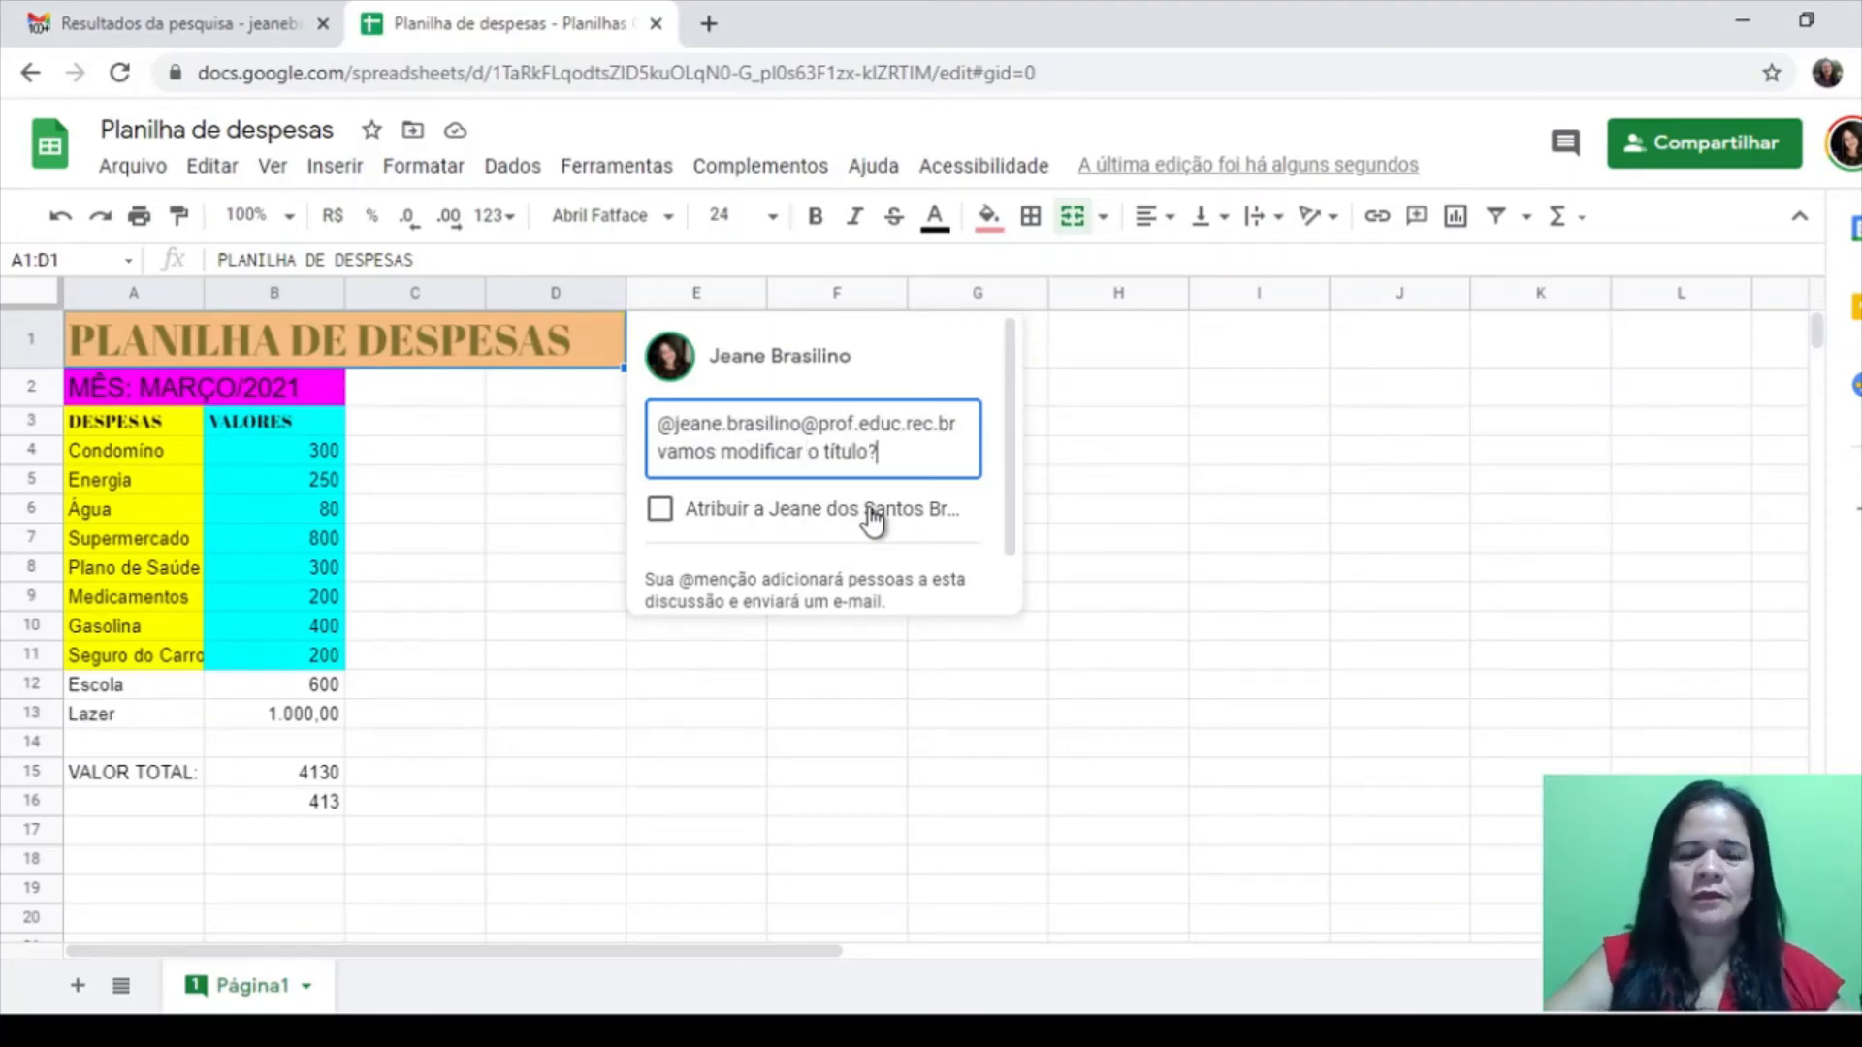
Assign the title's comment to the mentioned contact, post it and leave the comment
click(659, 511)
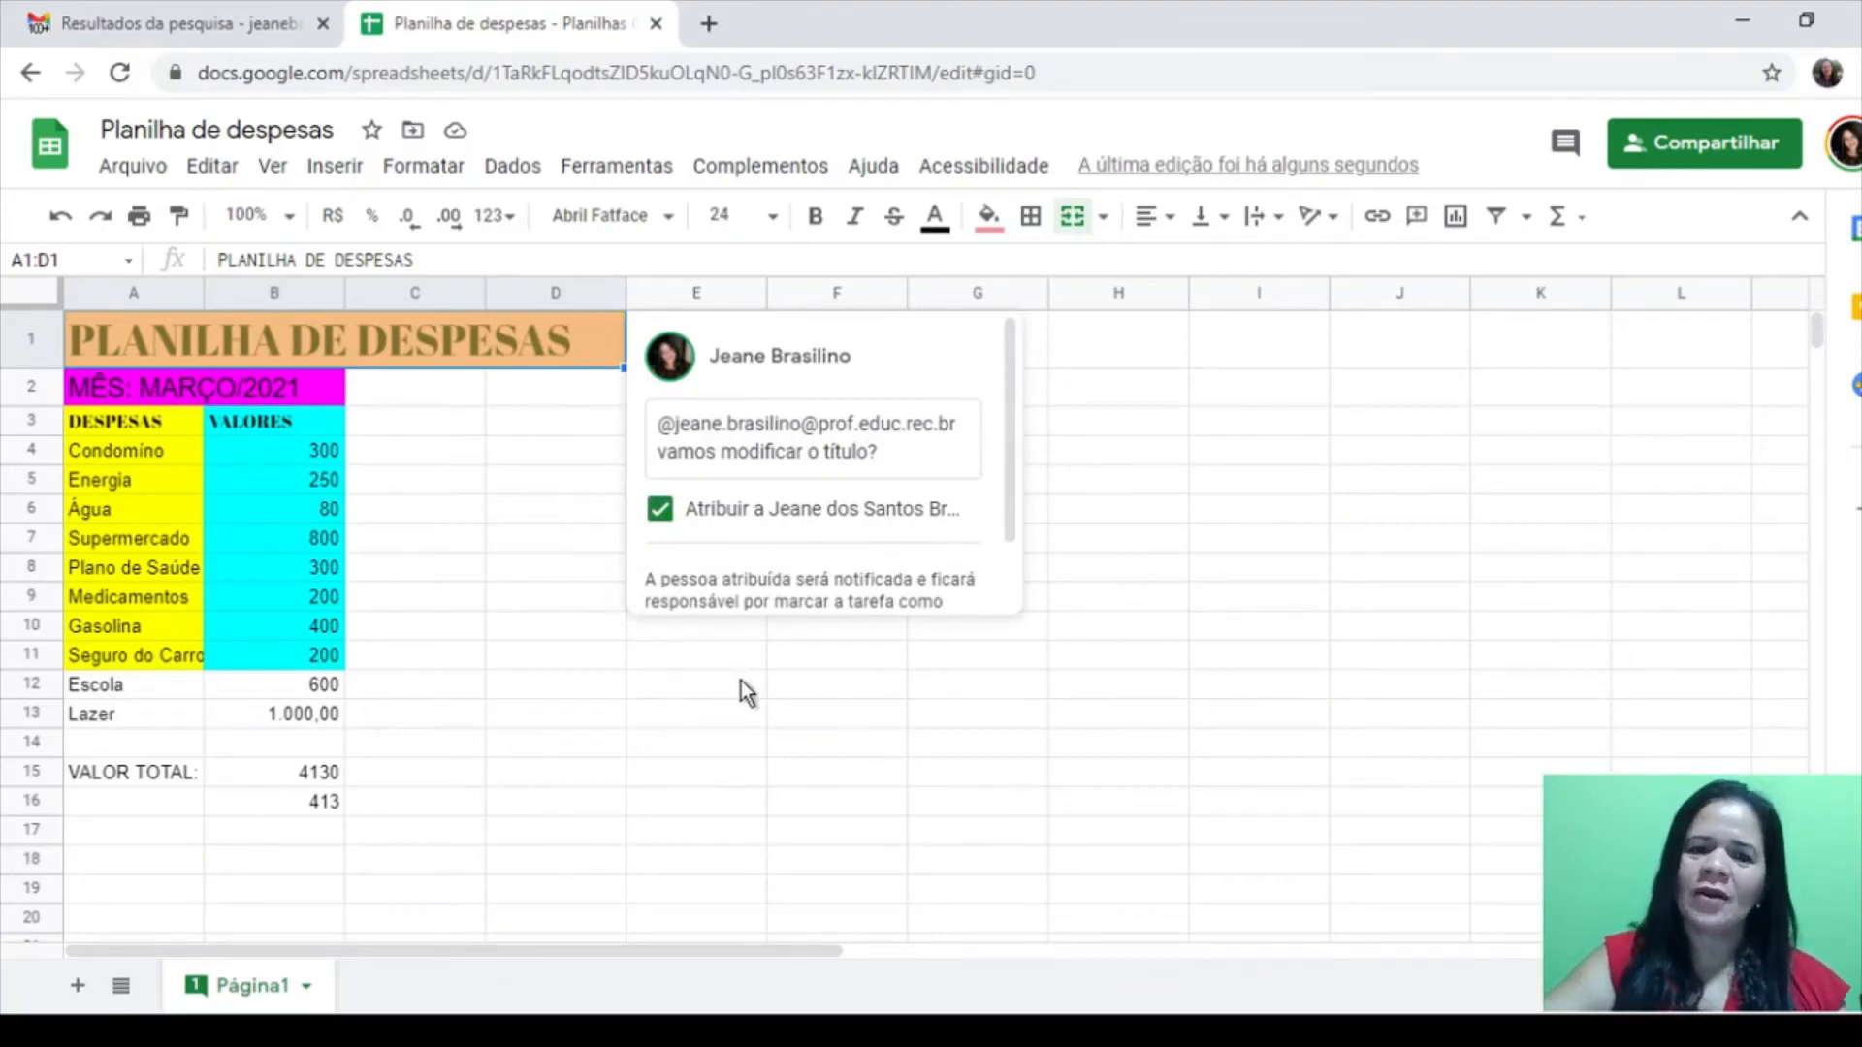
drag(1011, 520, 1018, 618)
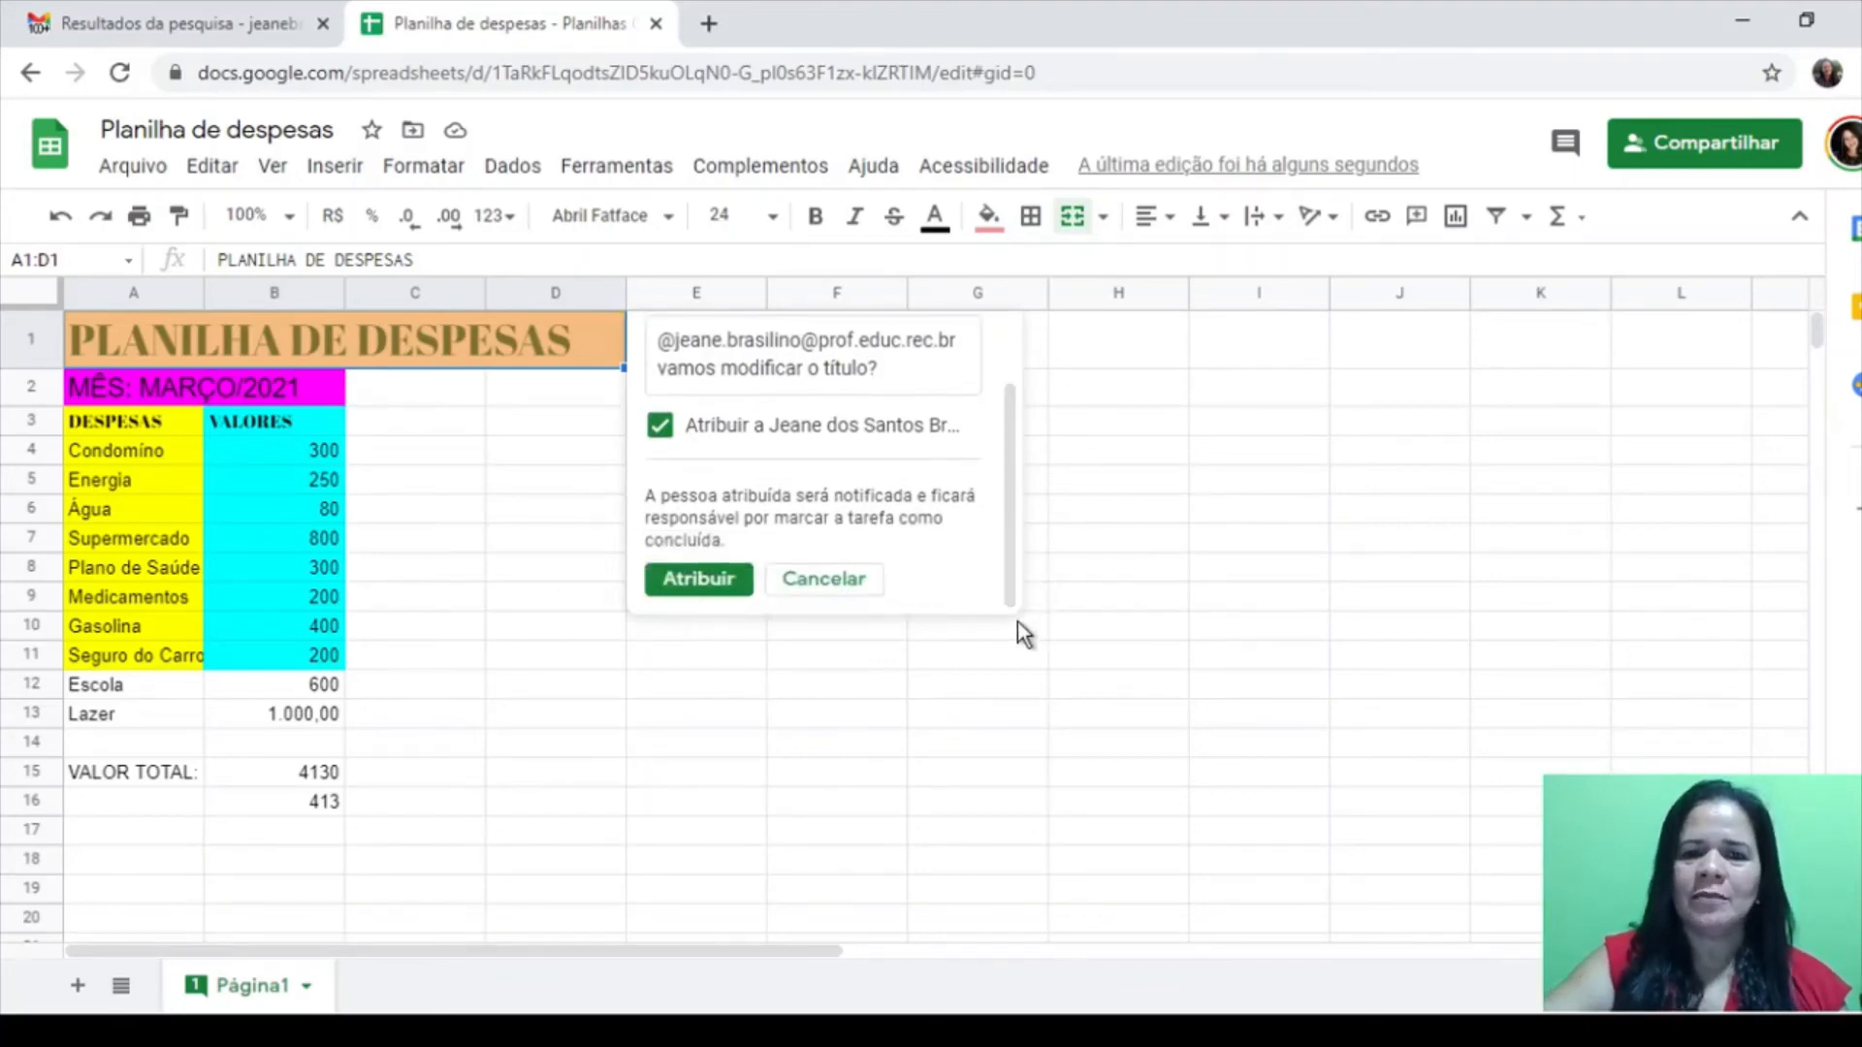
click(691, 580)
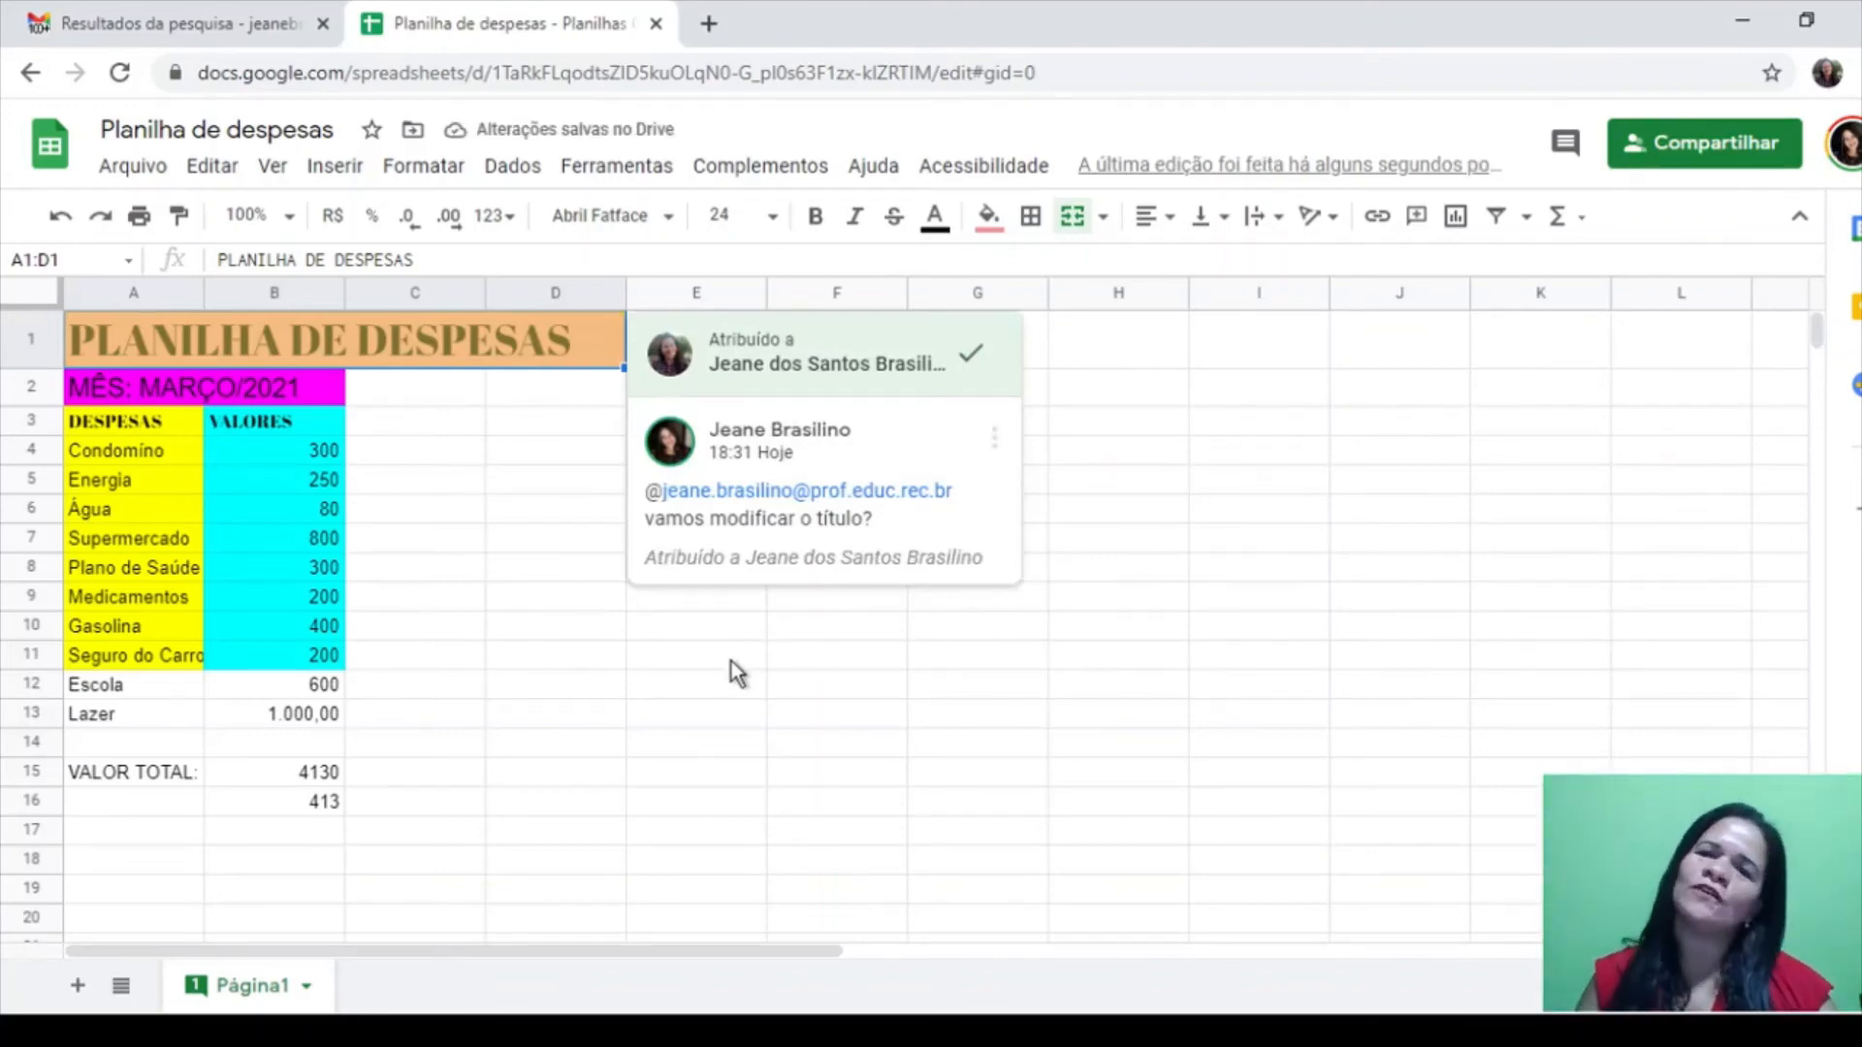
click(545, 515)
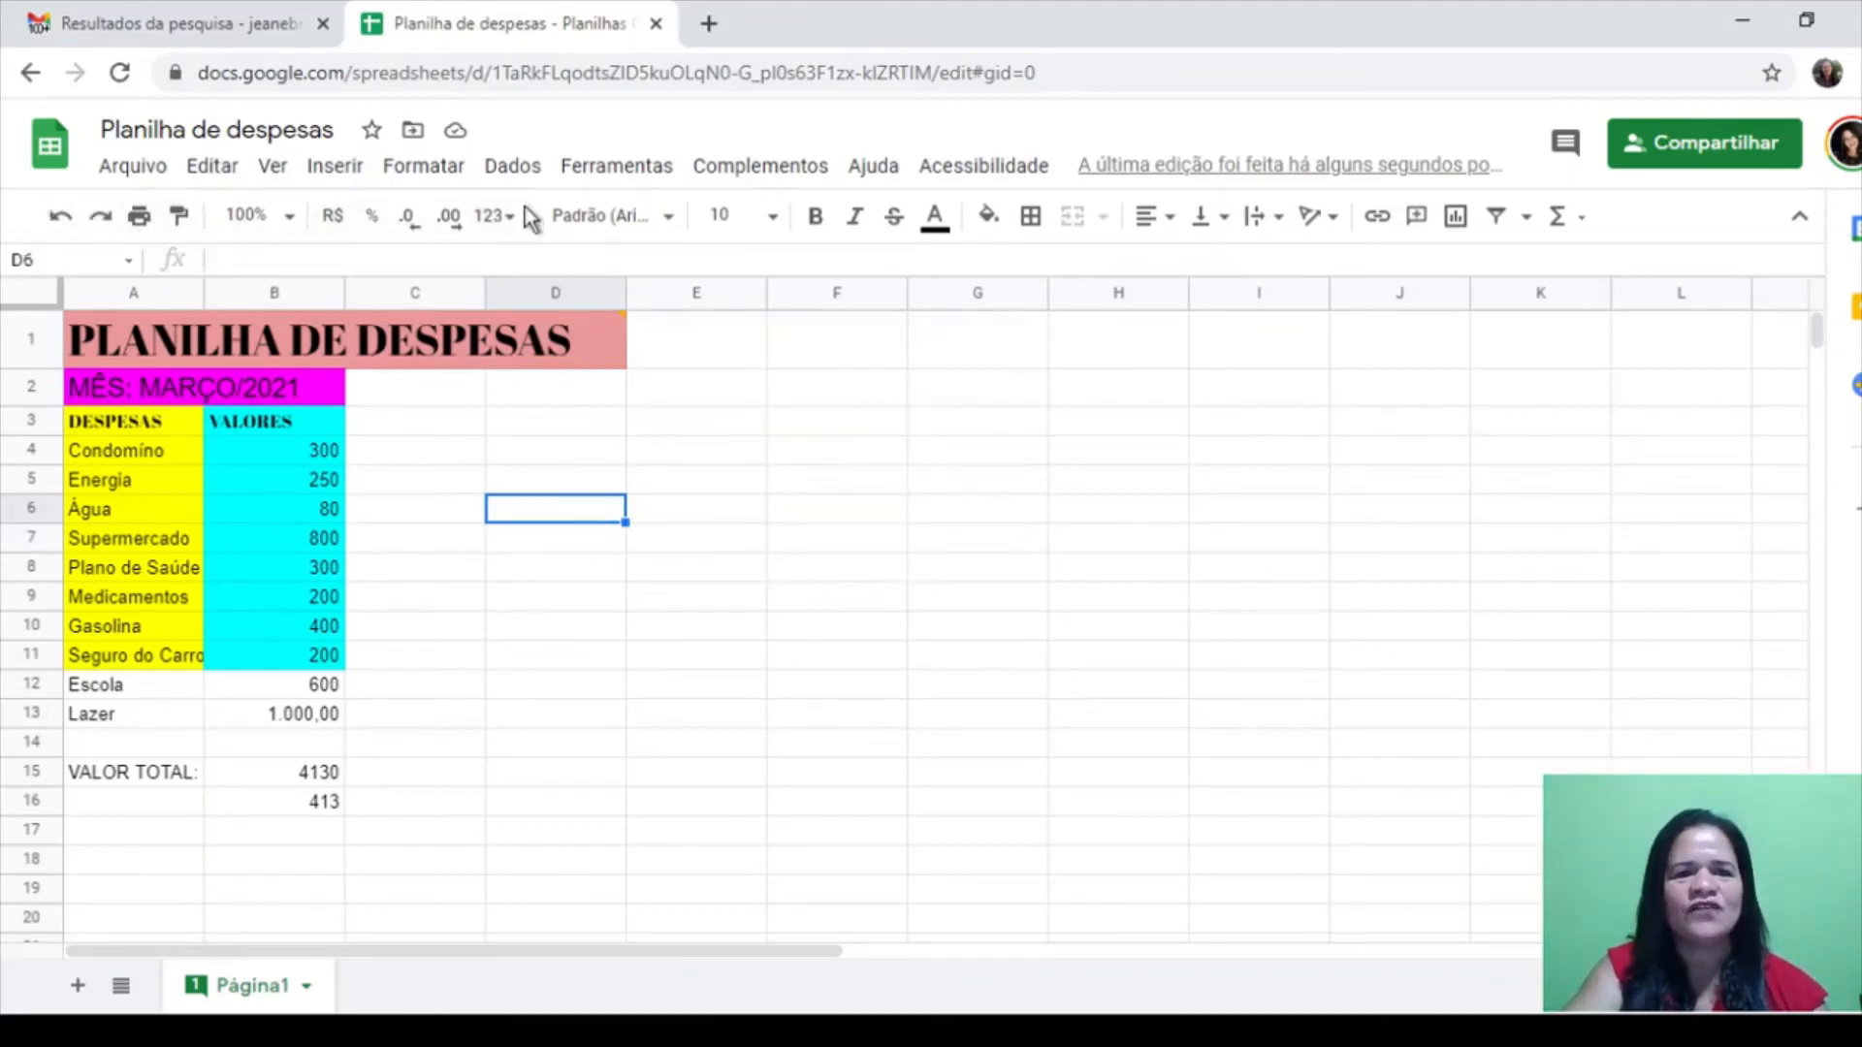
Enlarge the sheet view to 200% and restore it to 100%
click(272, 398)
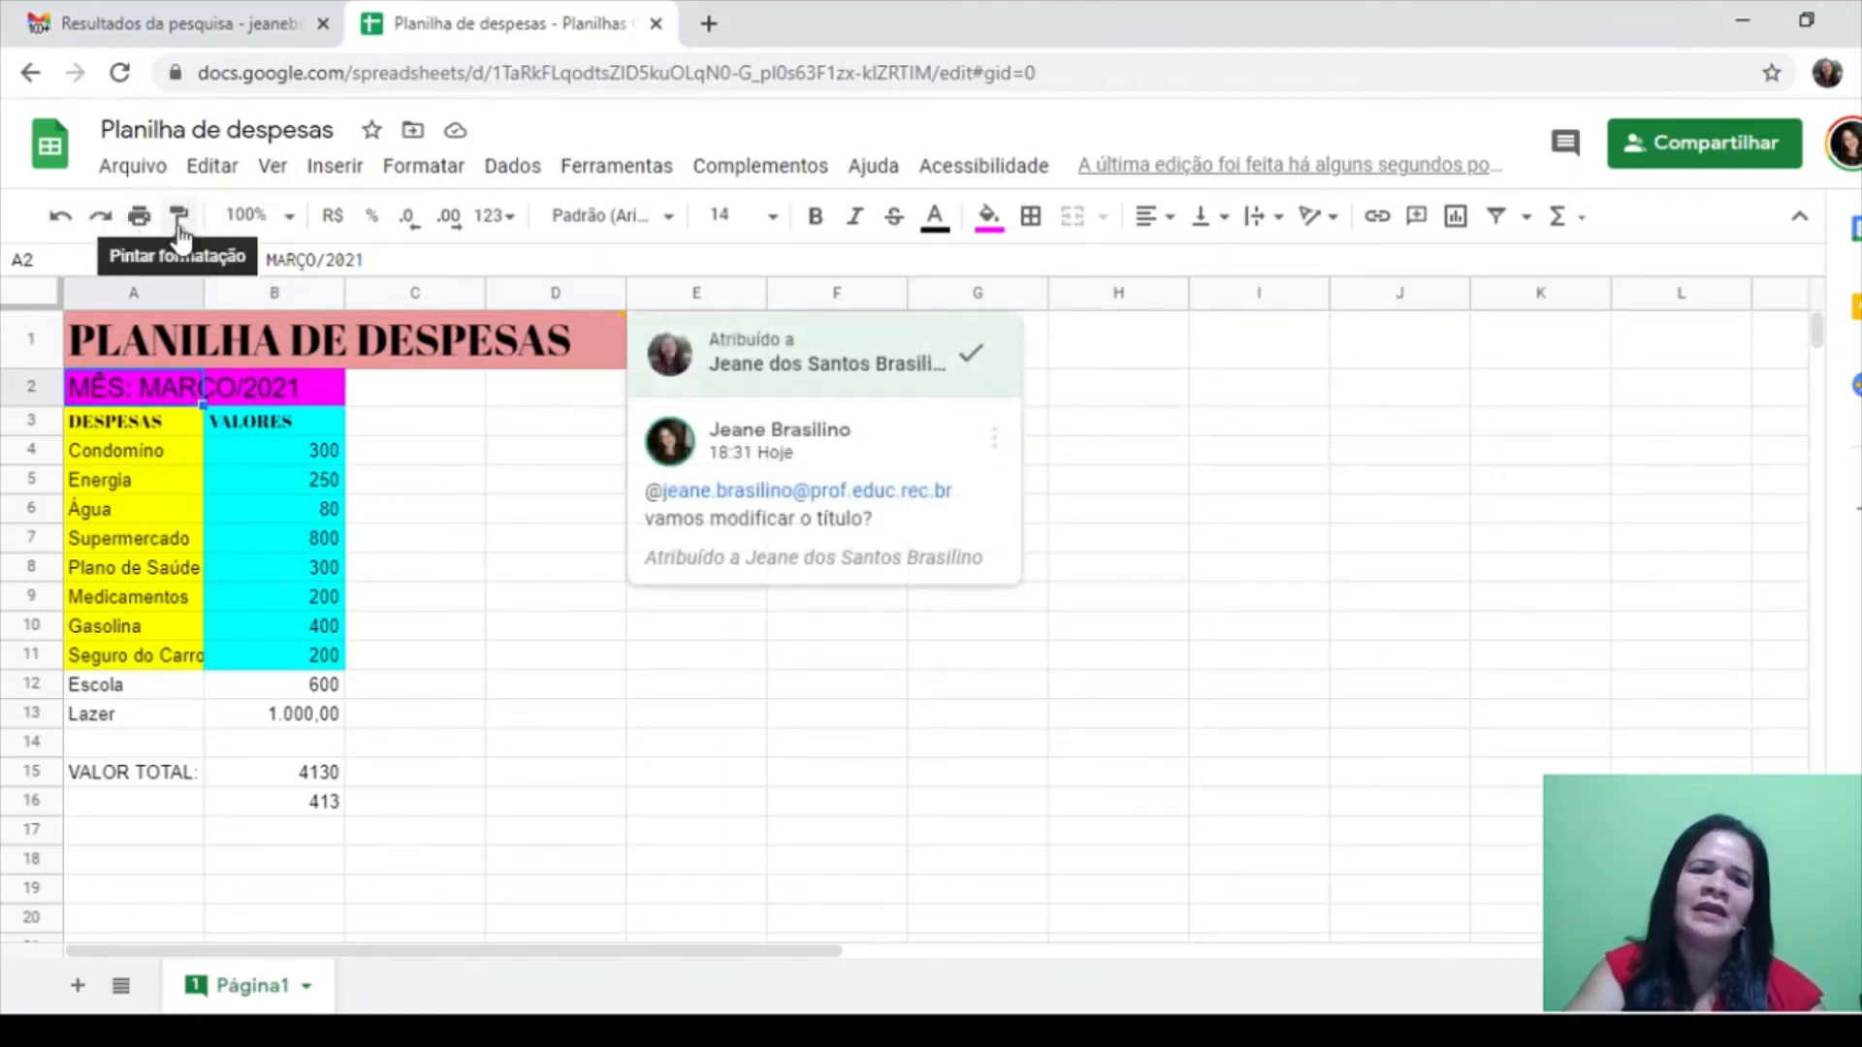
click(288, 219)
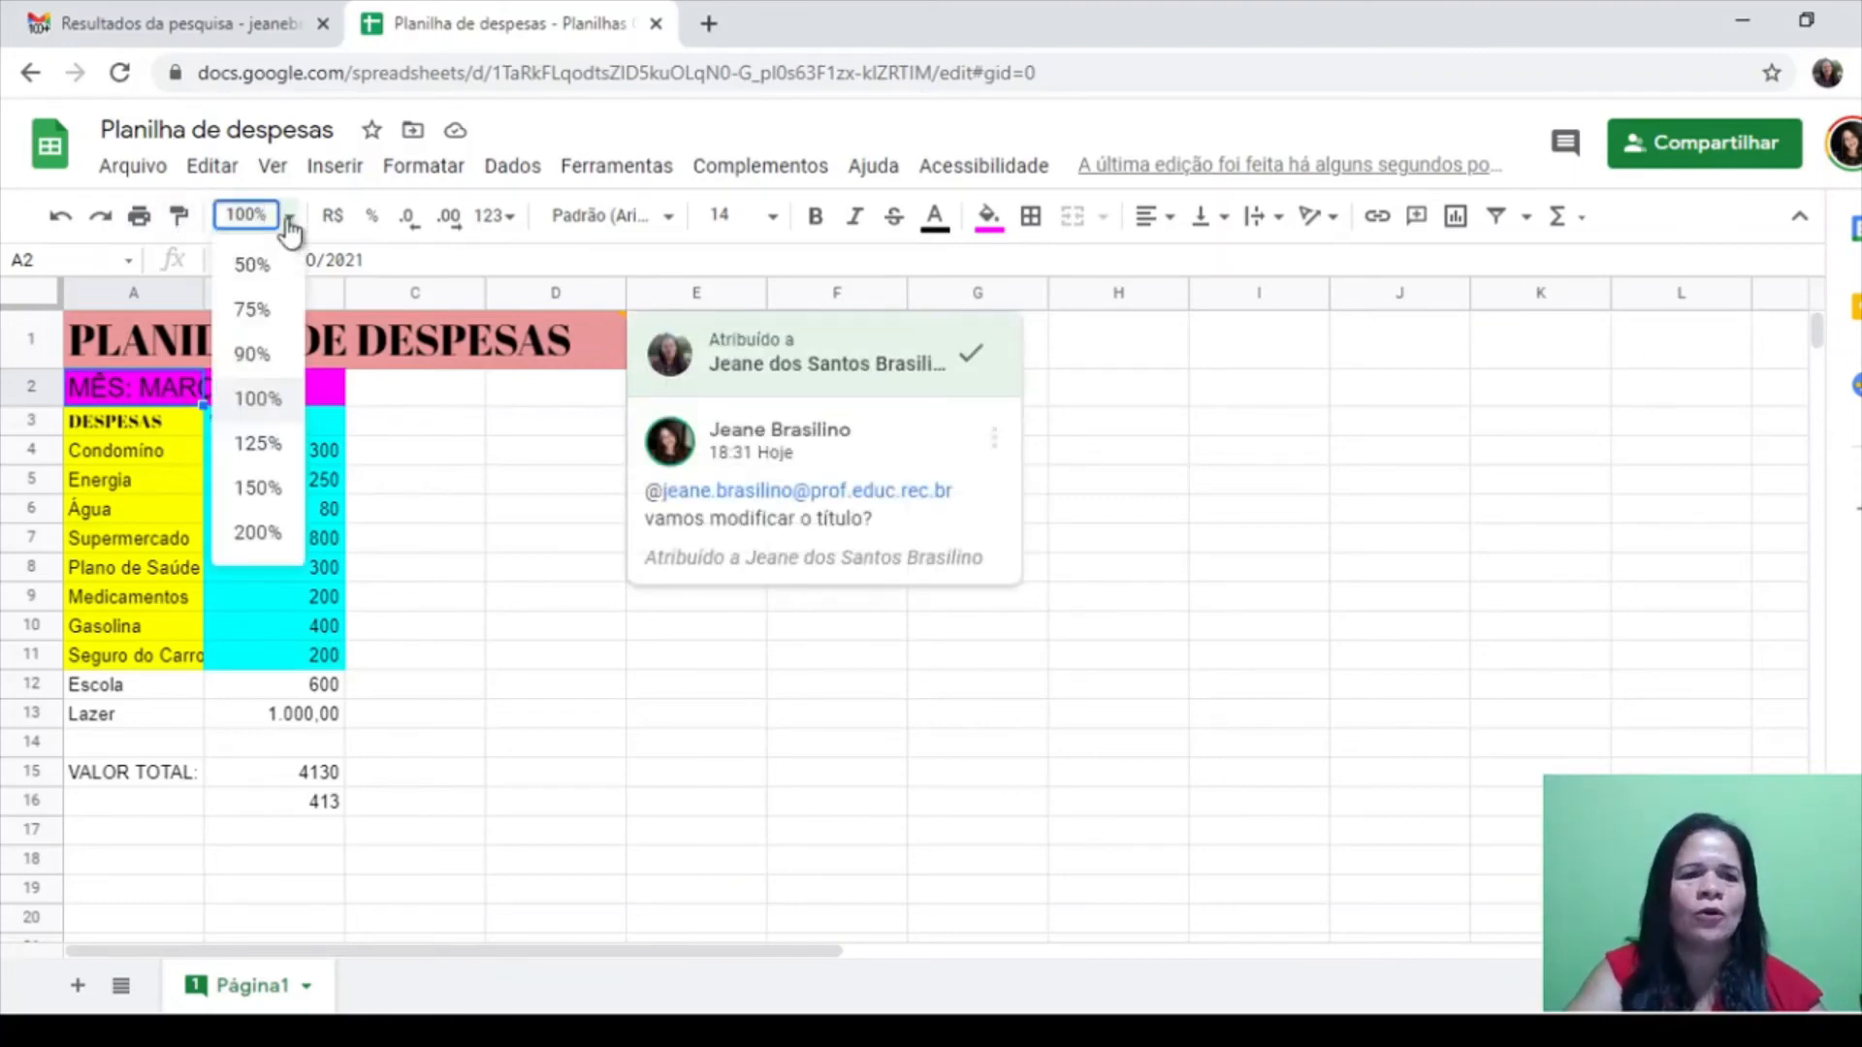
click(260, 399)
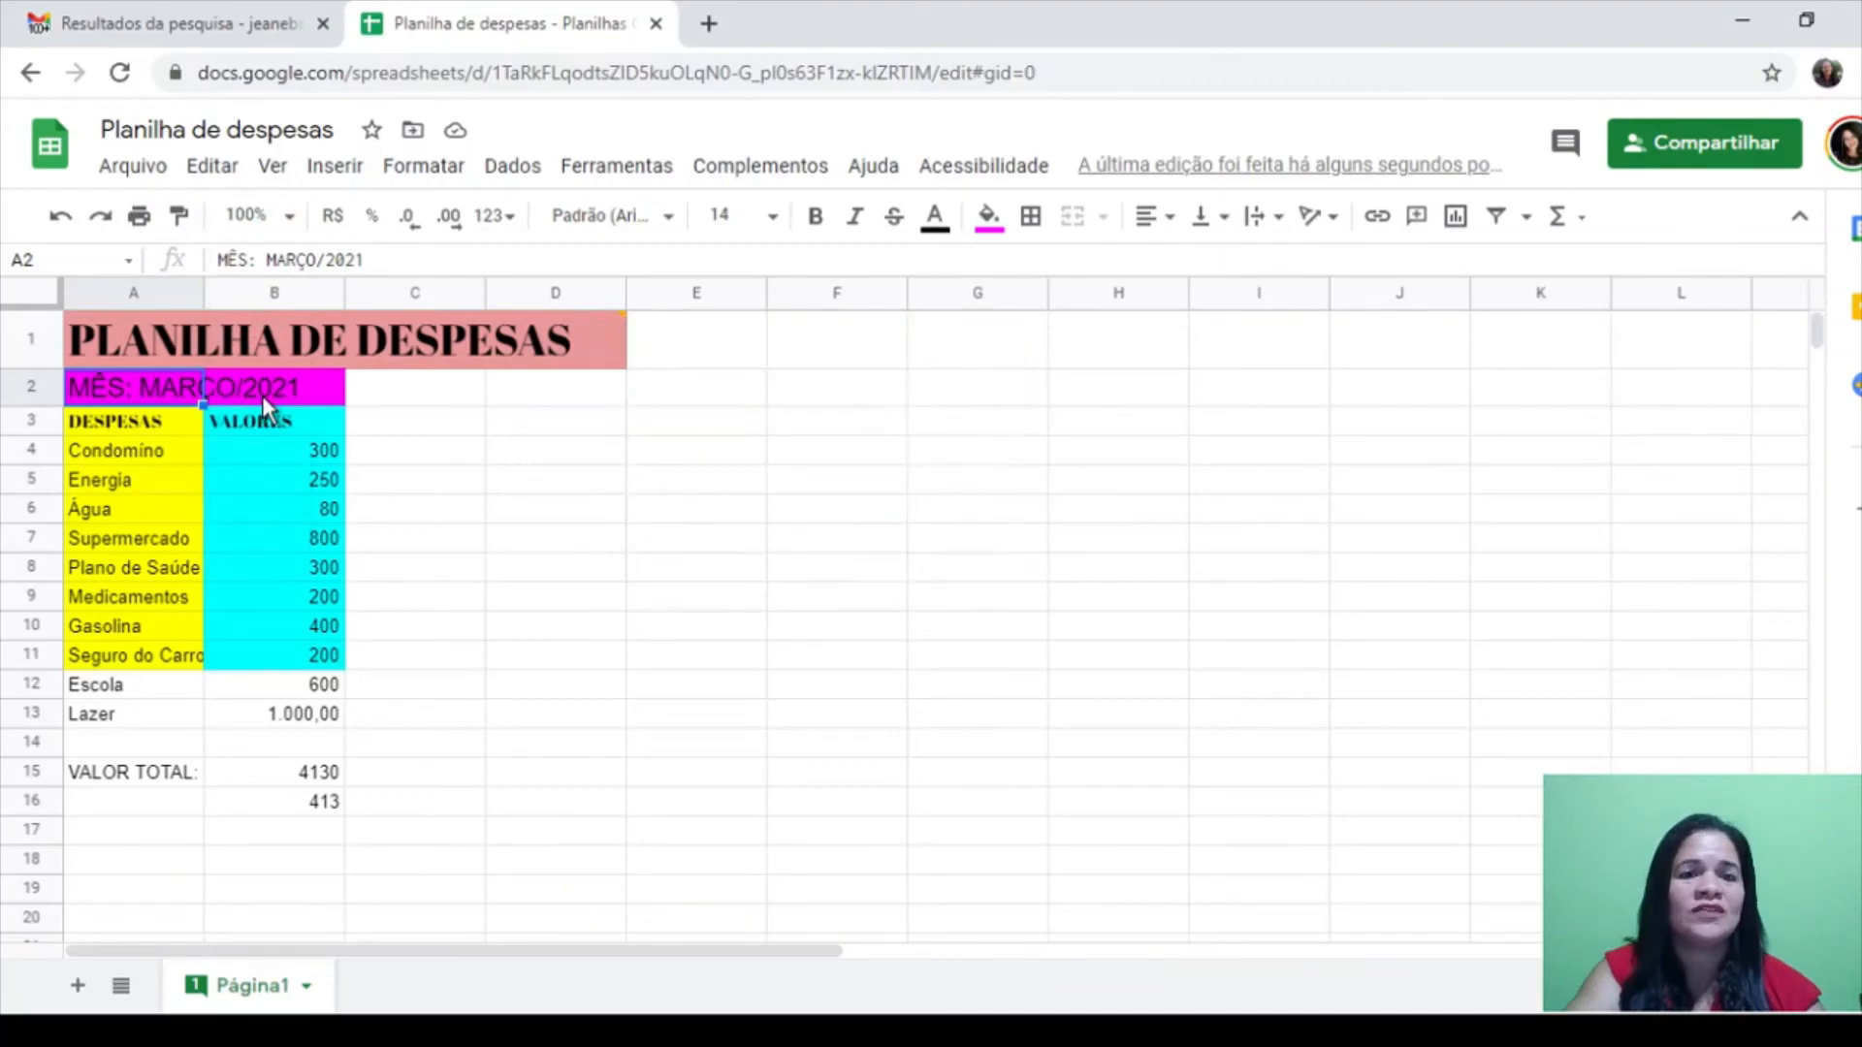
click(241, 218)
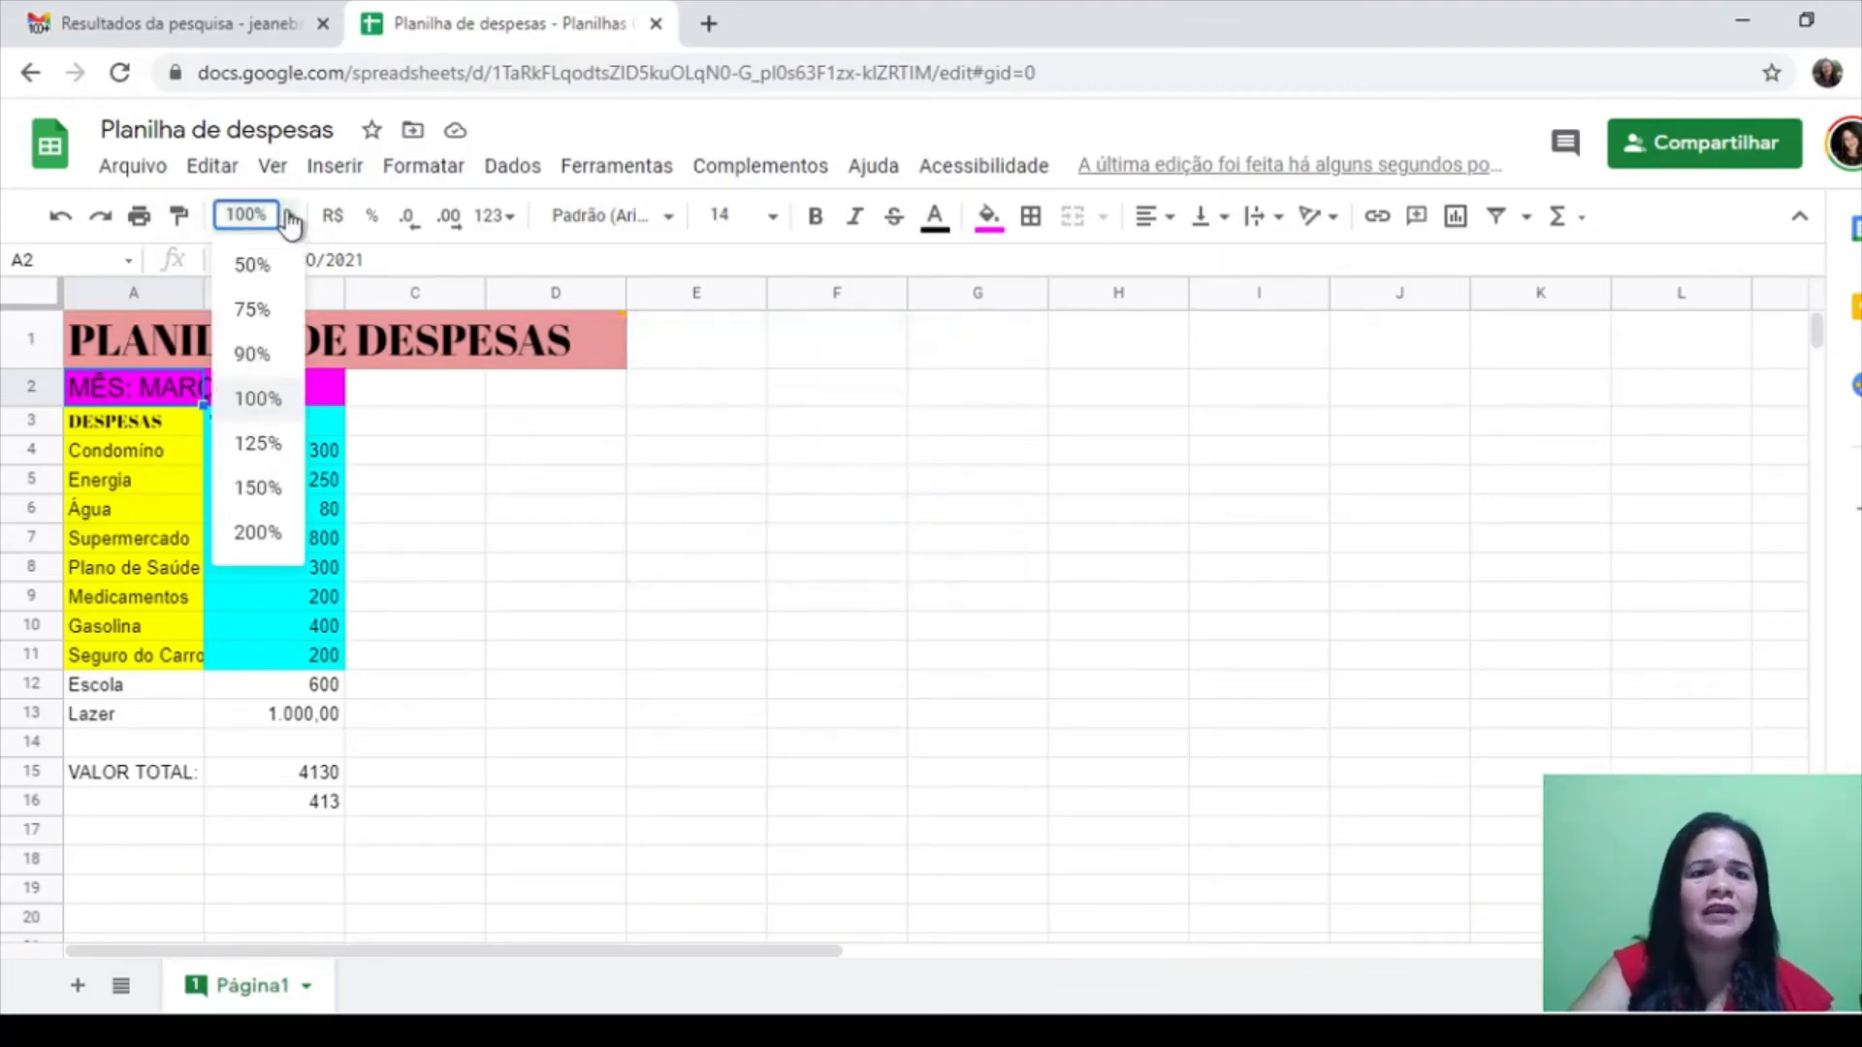
click(256, 532)
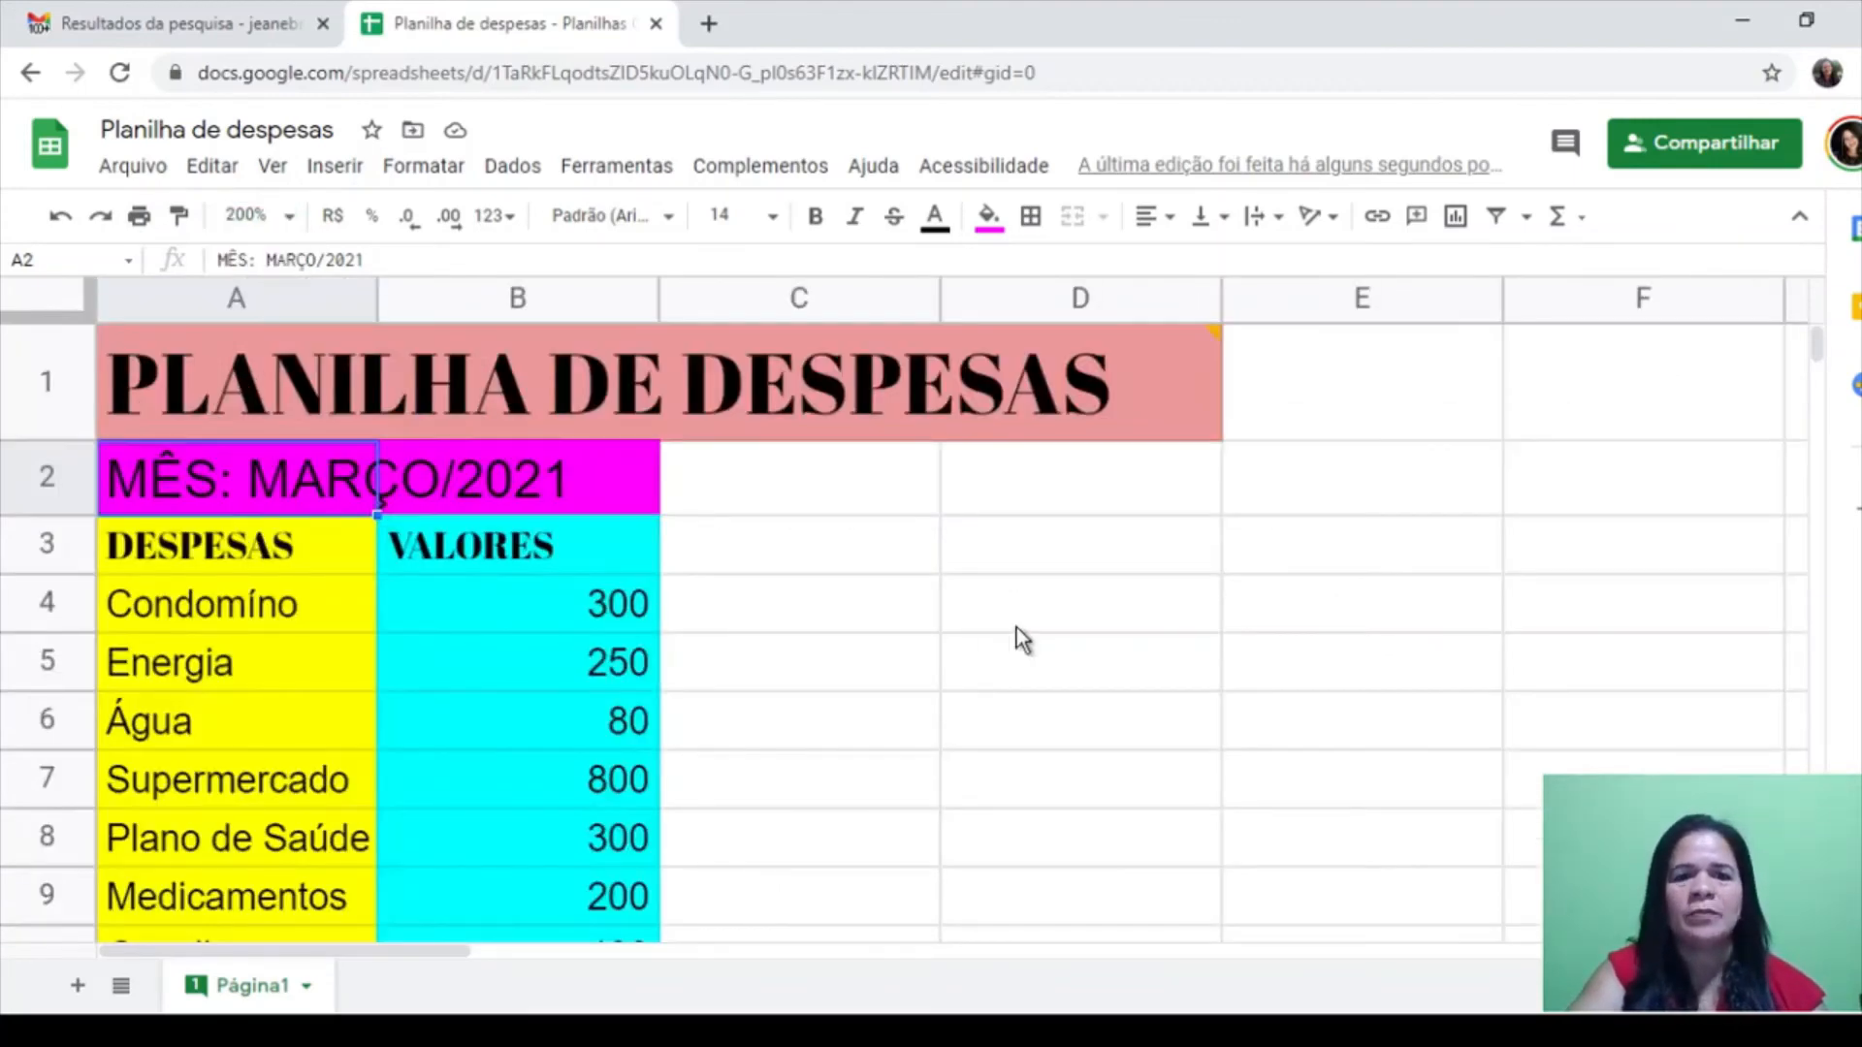
click(290, 216)
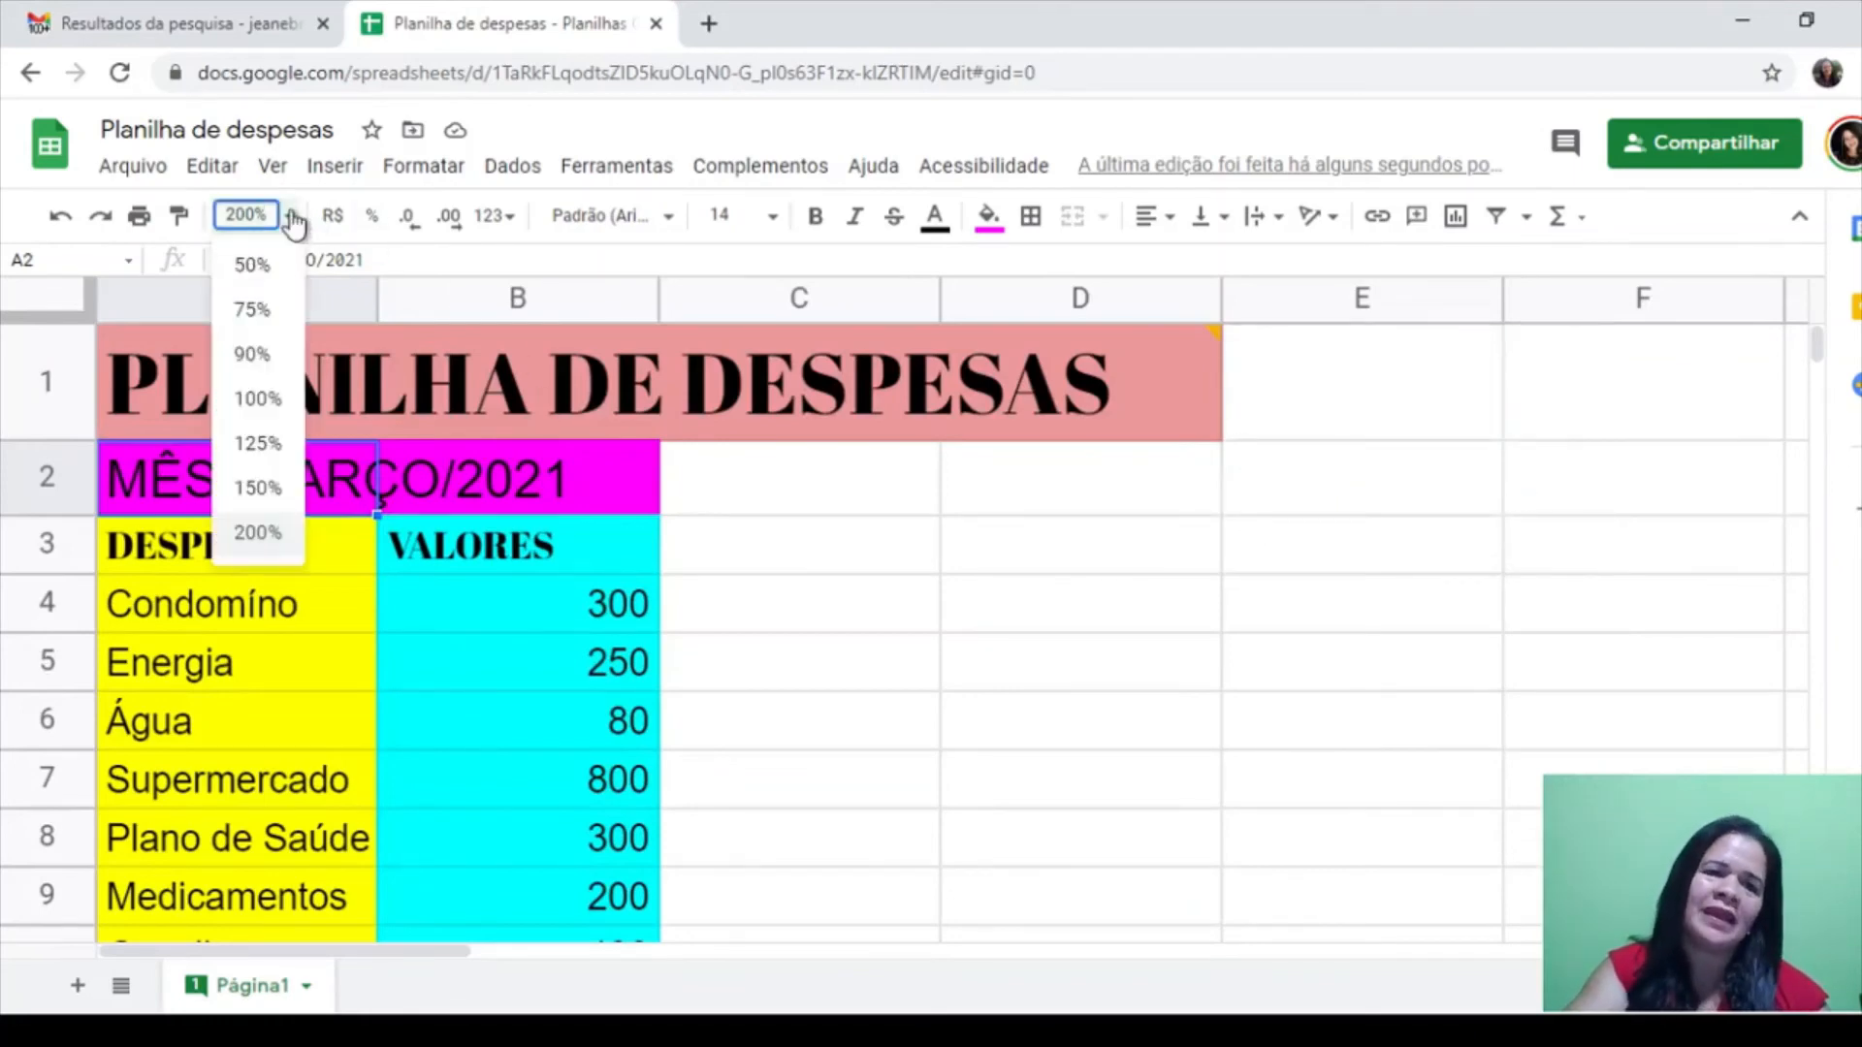
click(257, 400)
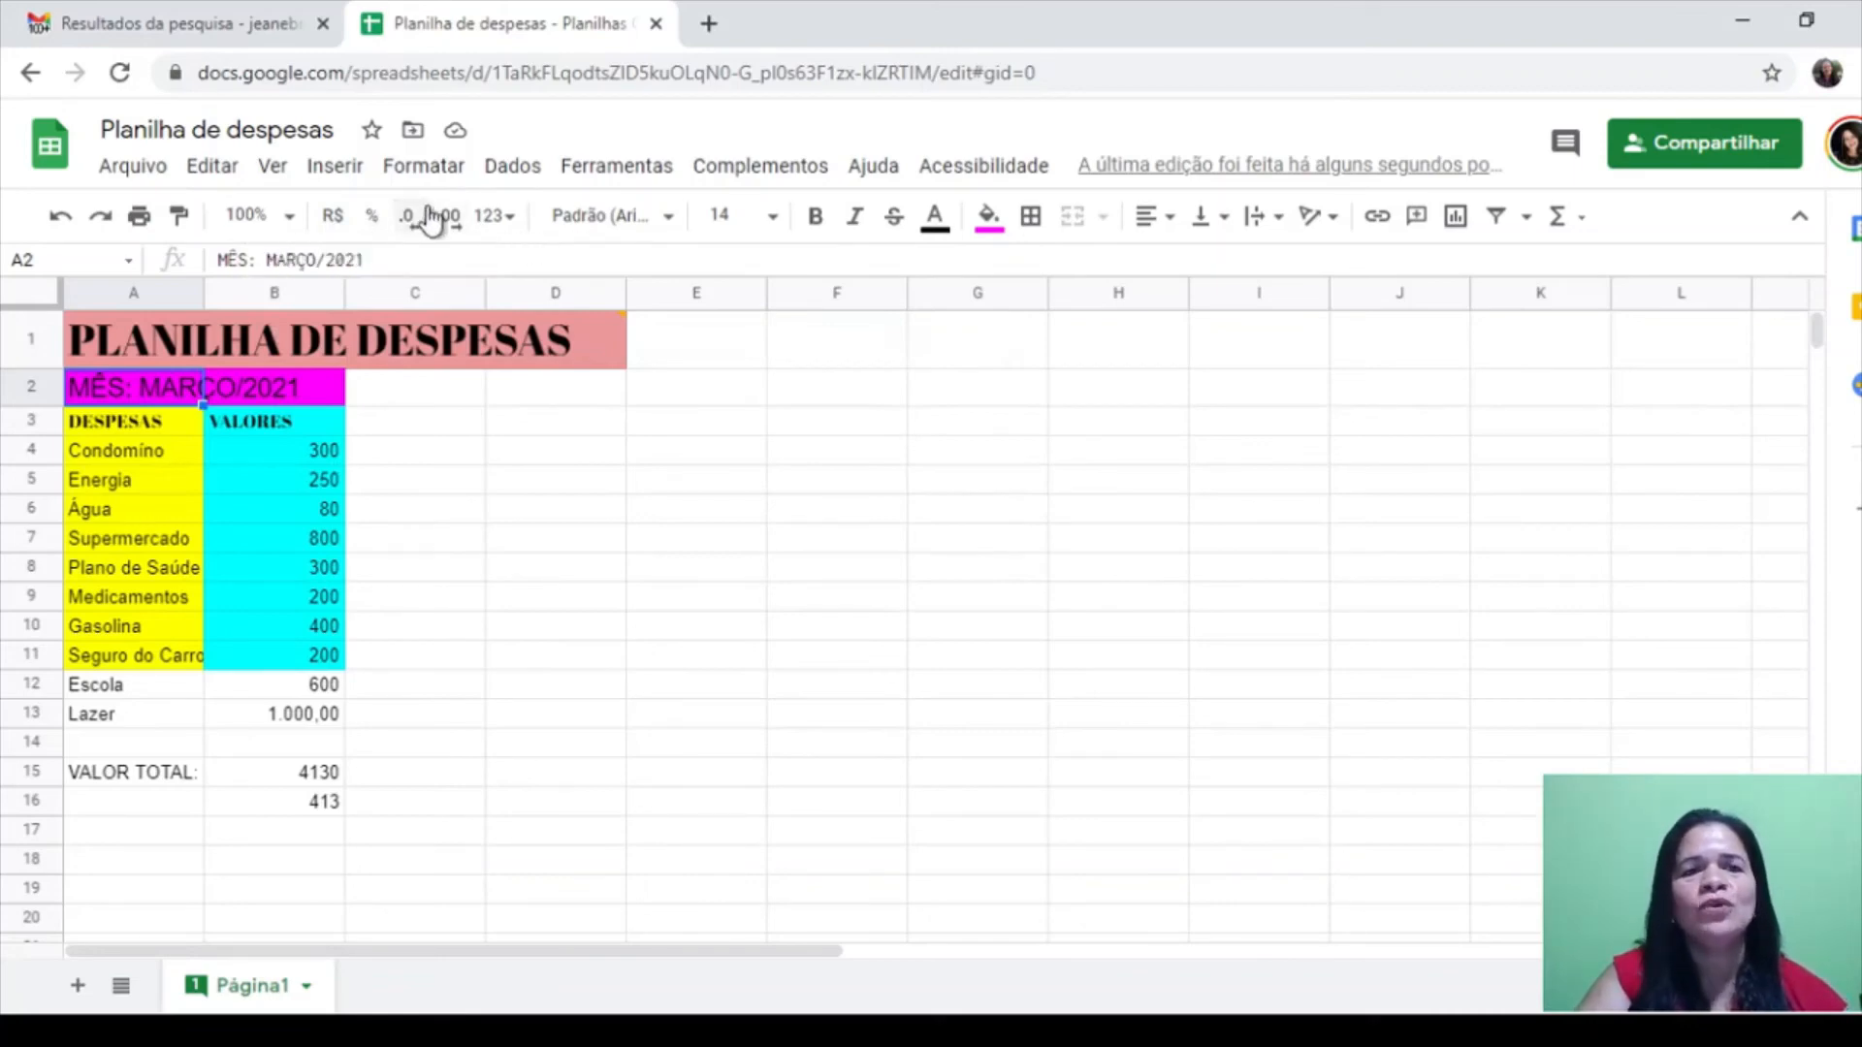
click(682, 220)
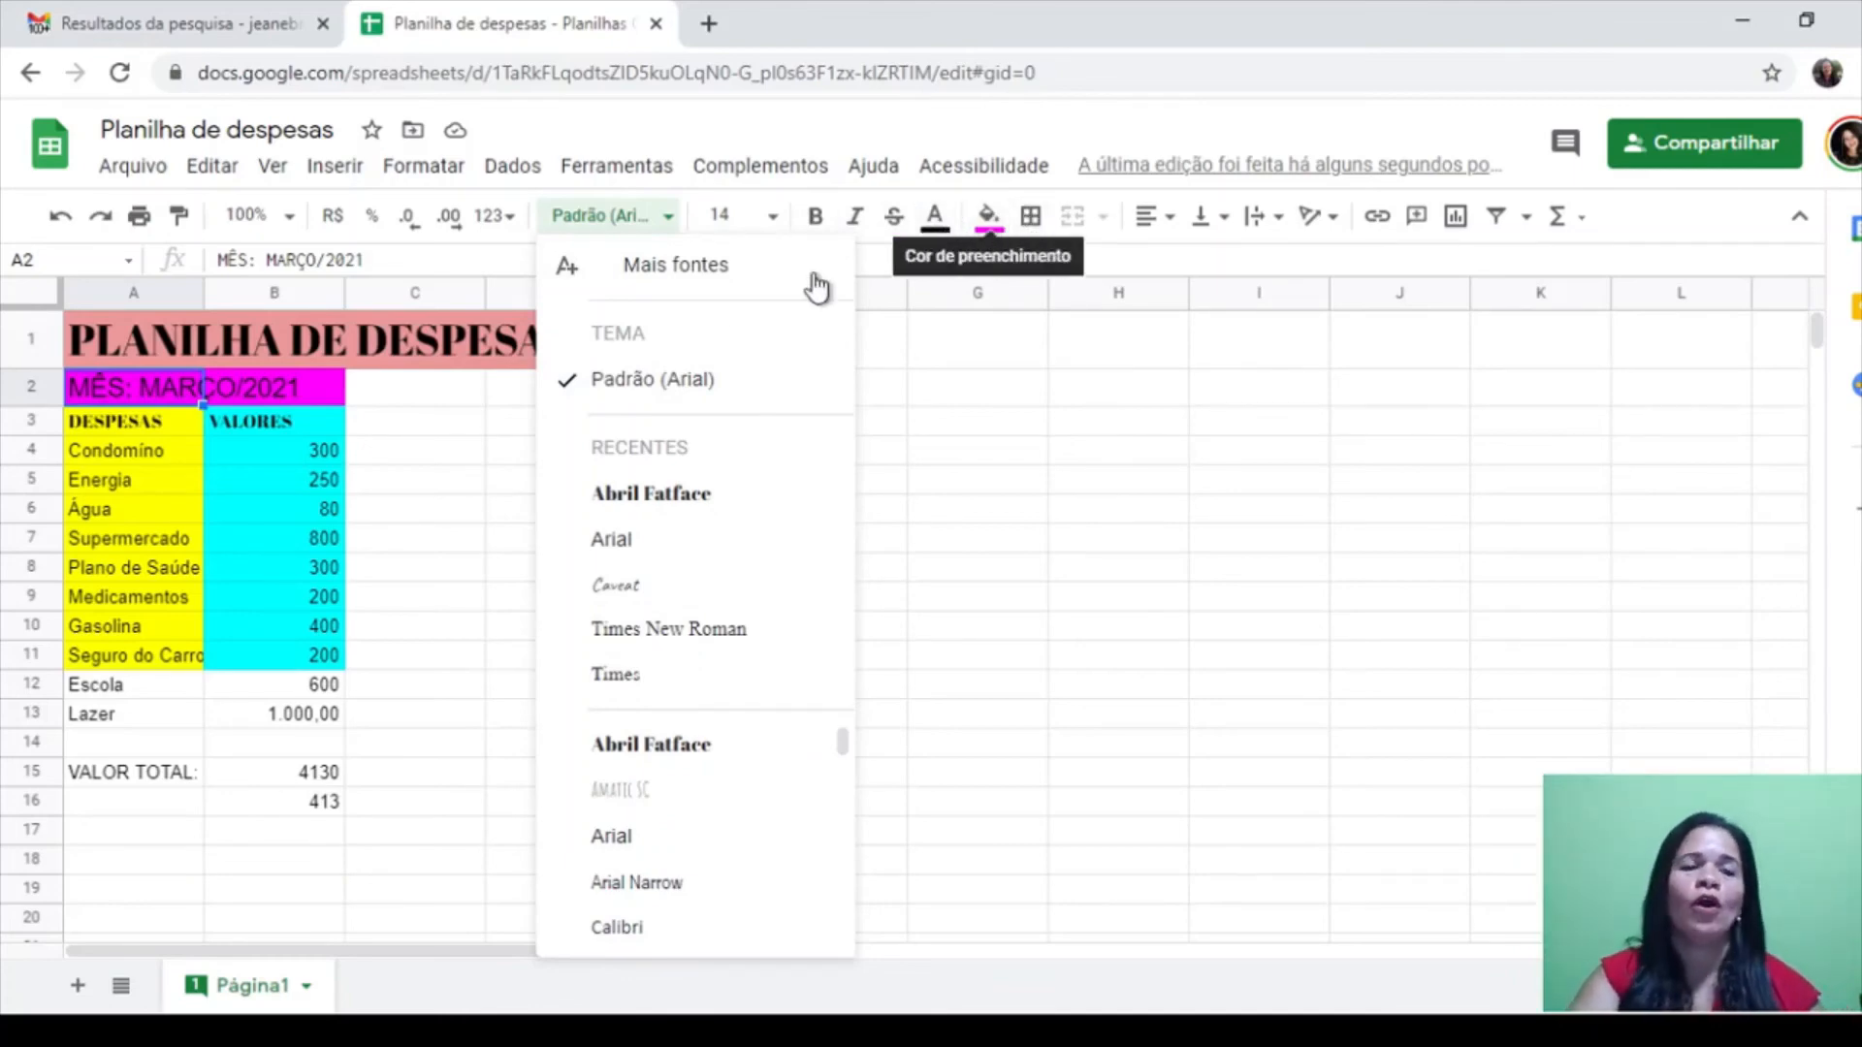
click(1212, 723)
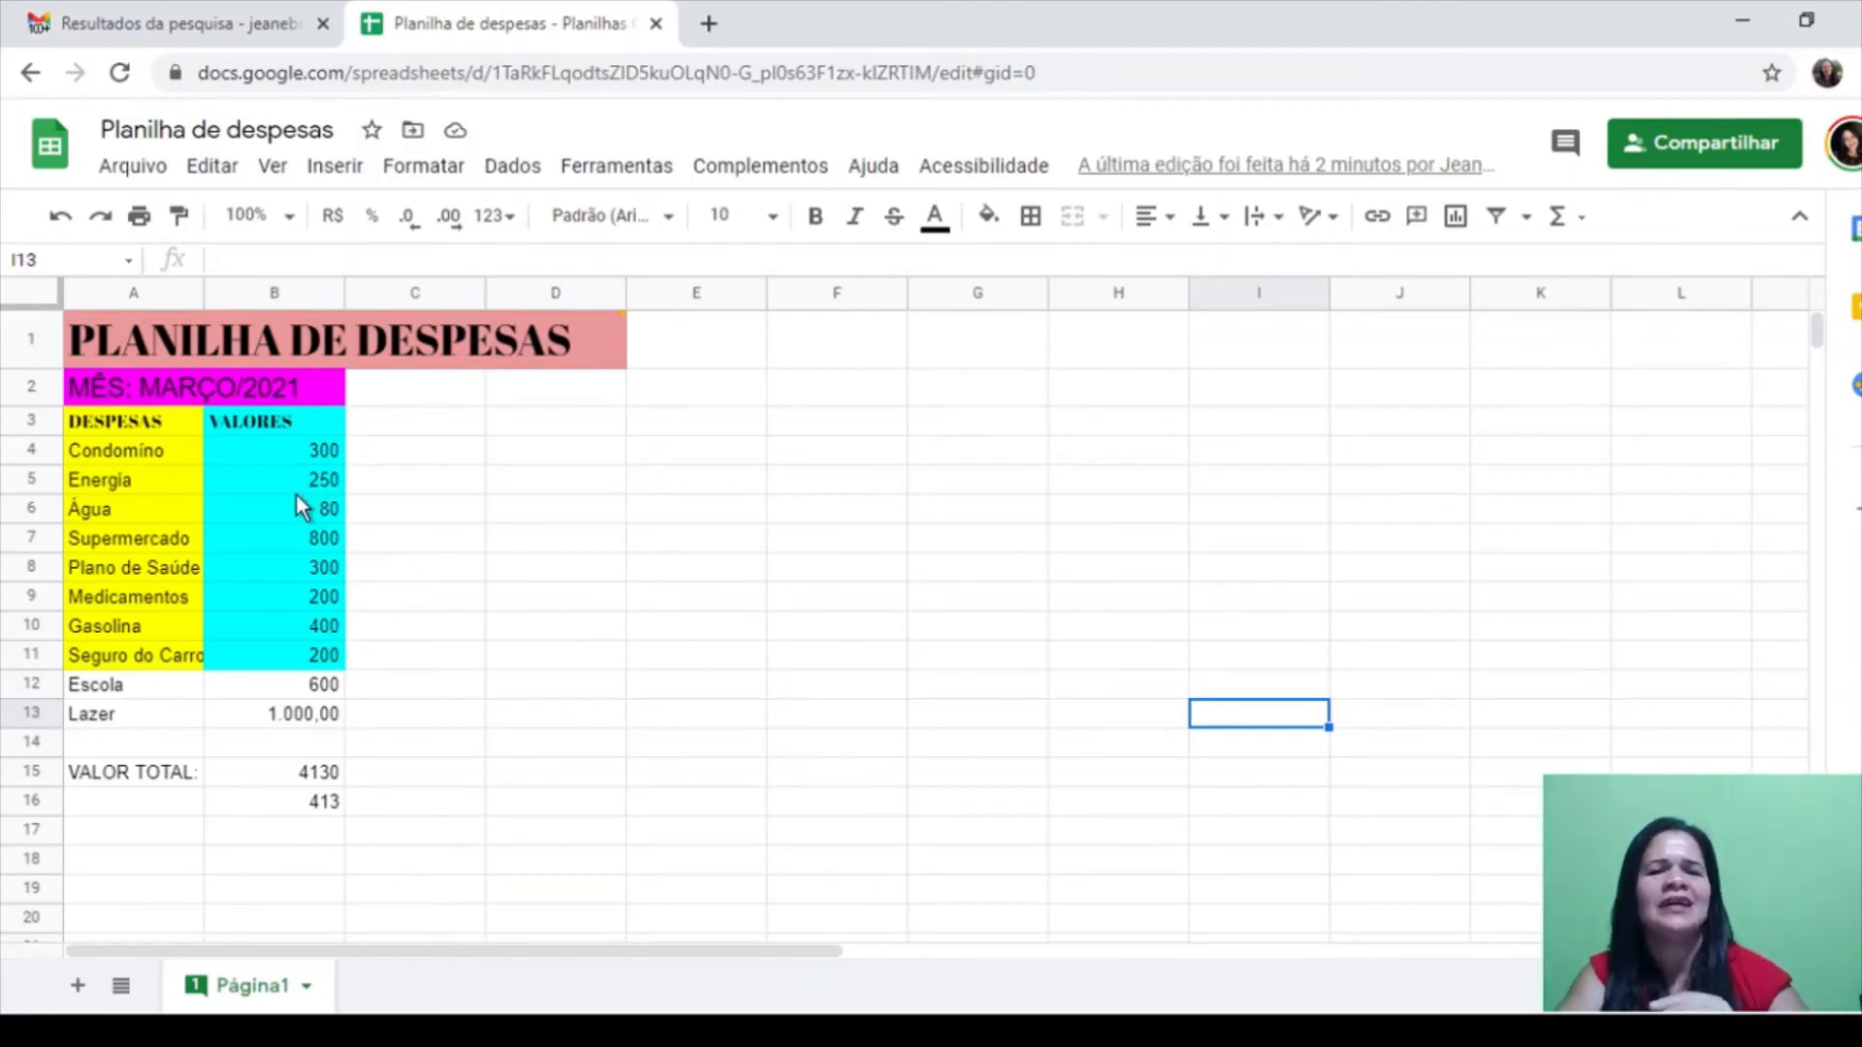
Fill the Escola and Lazer cells A12:A13 with yellow to match the expenses column above
click(114, 683)
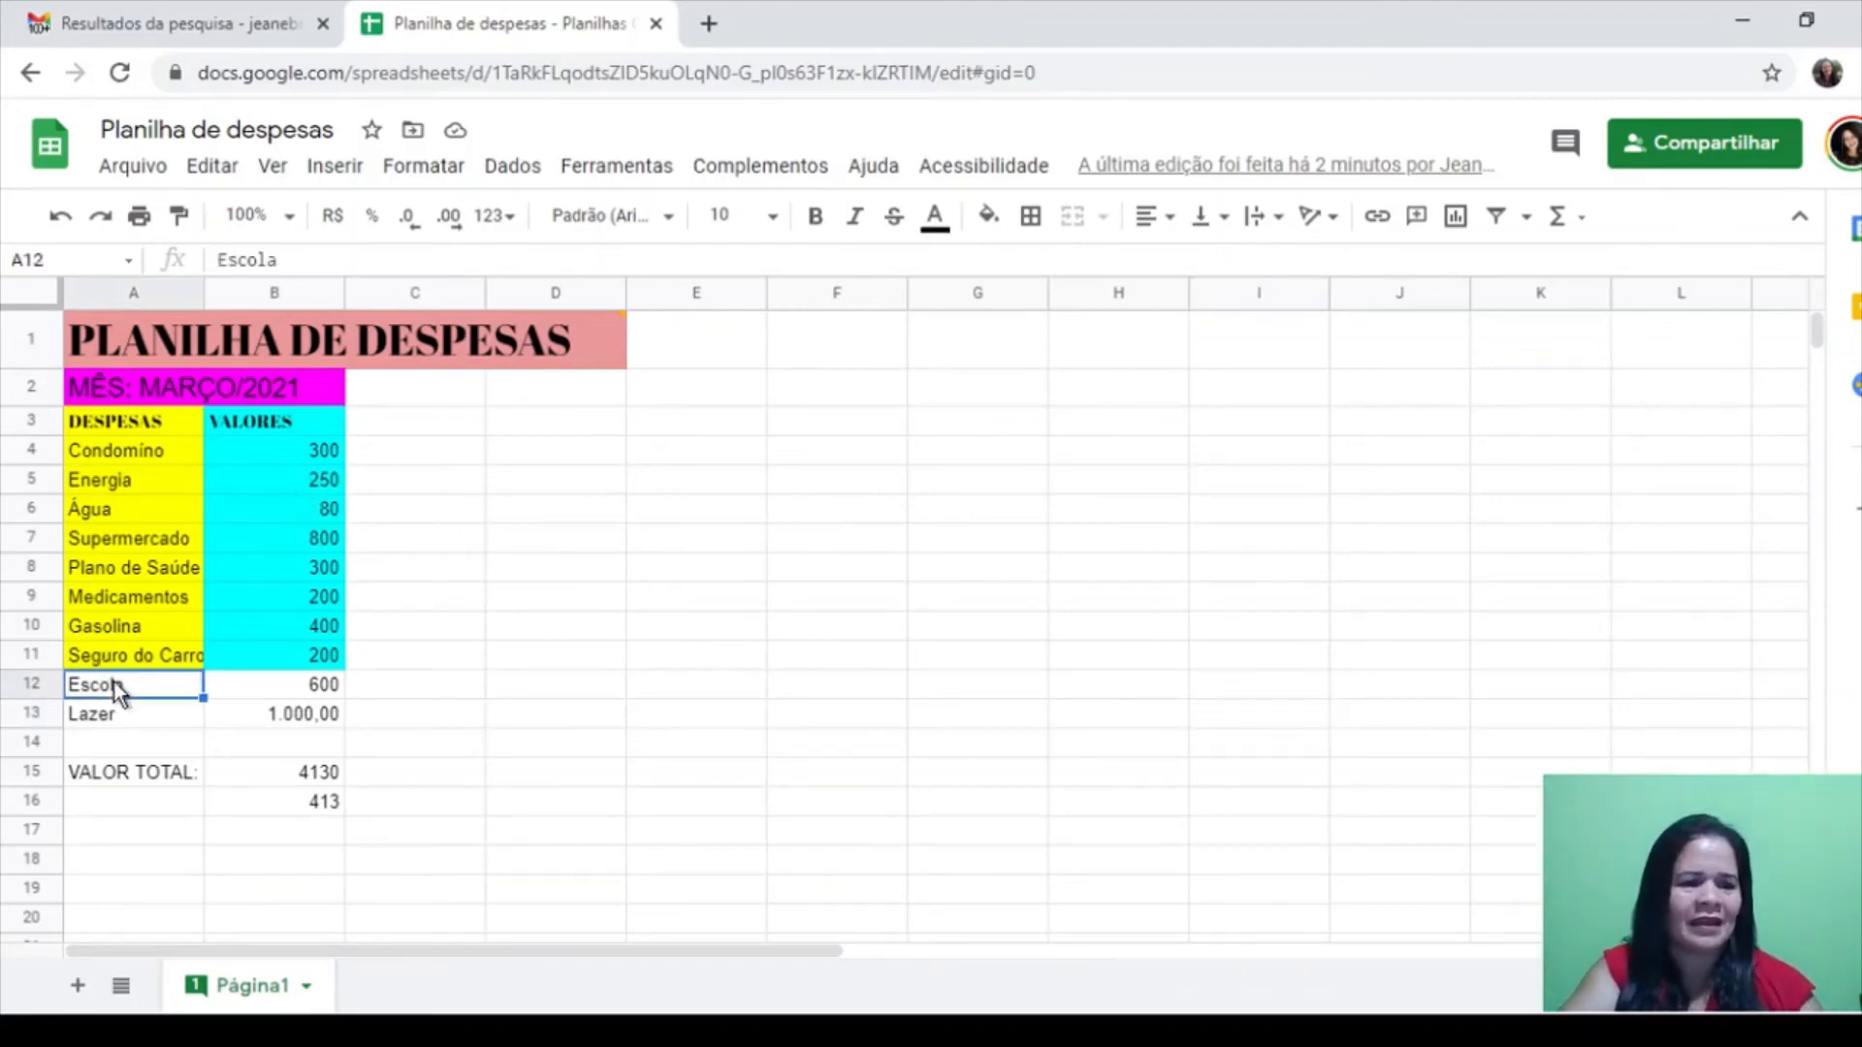
shift+click(183, 714)
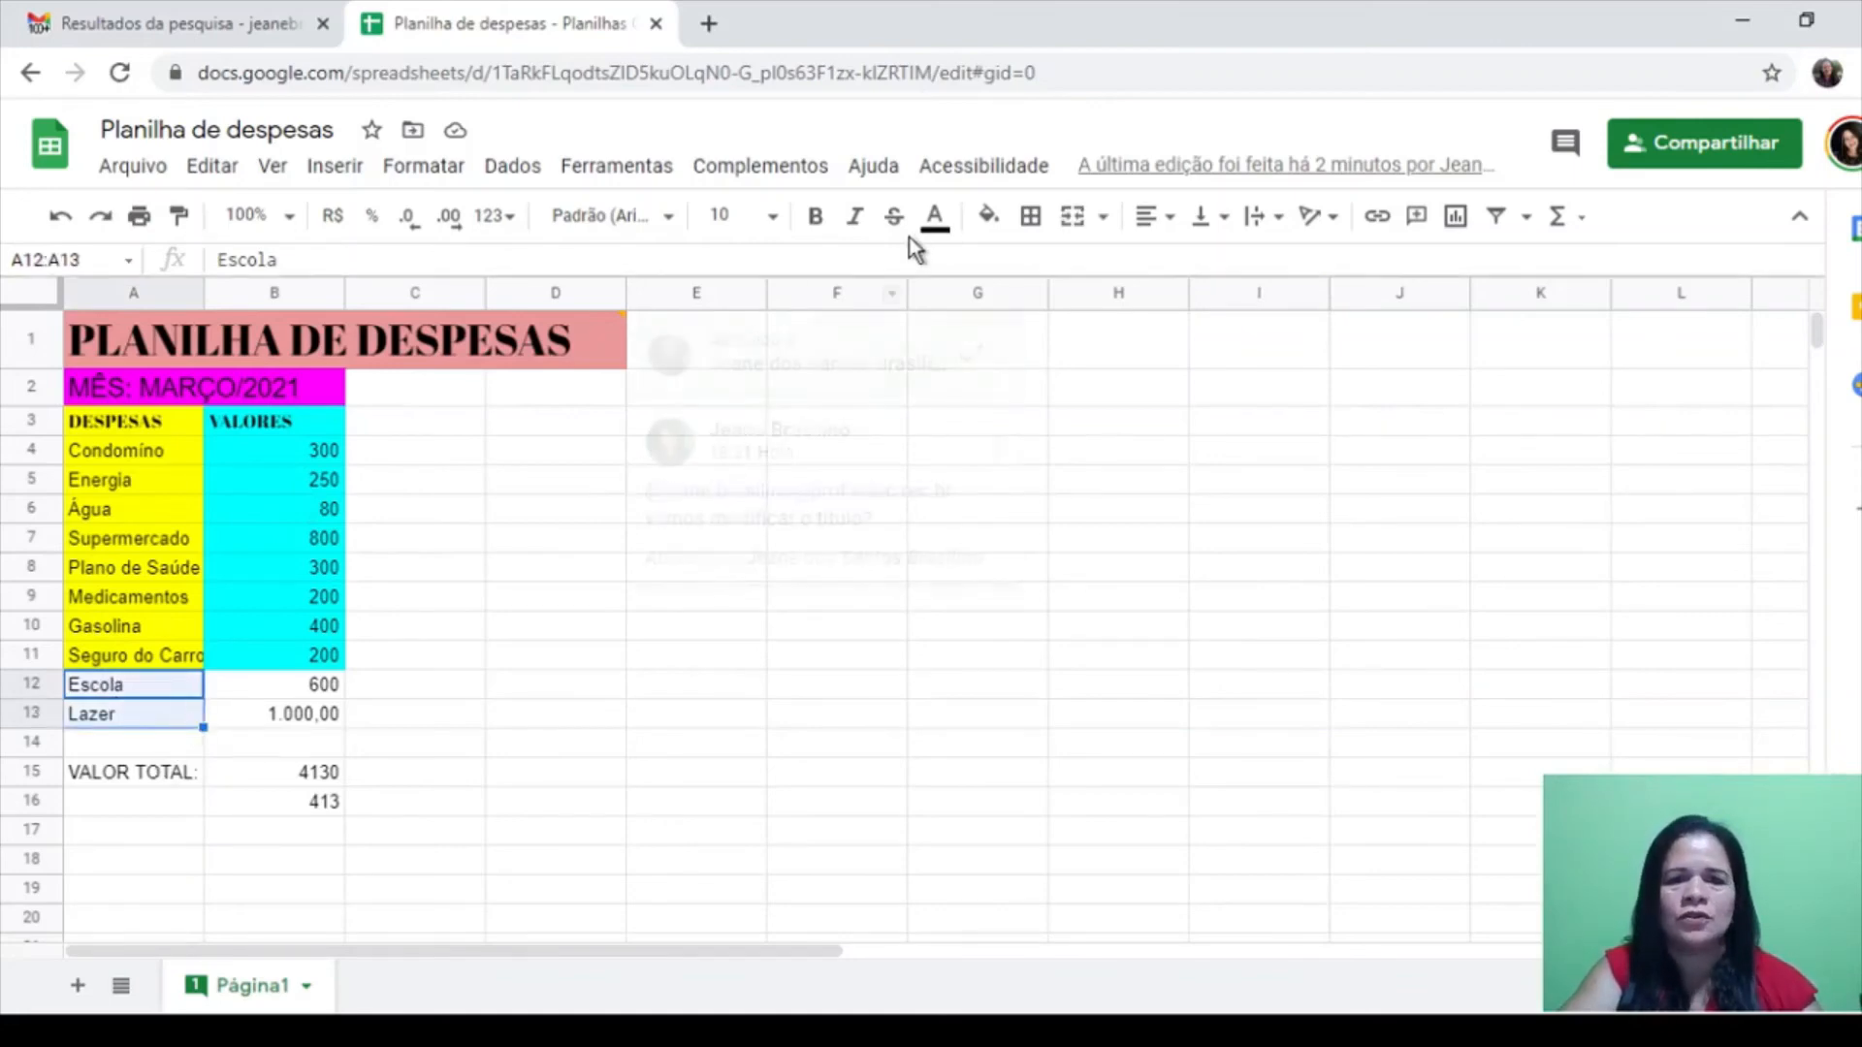
click(988, 216)
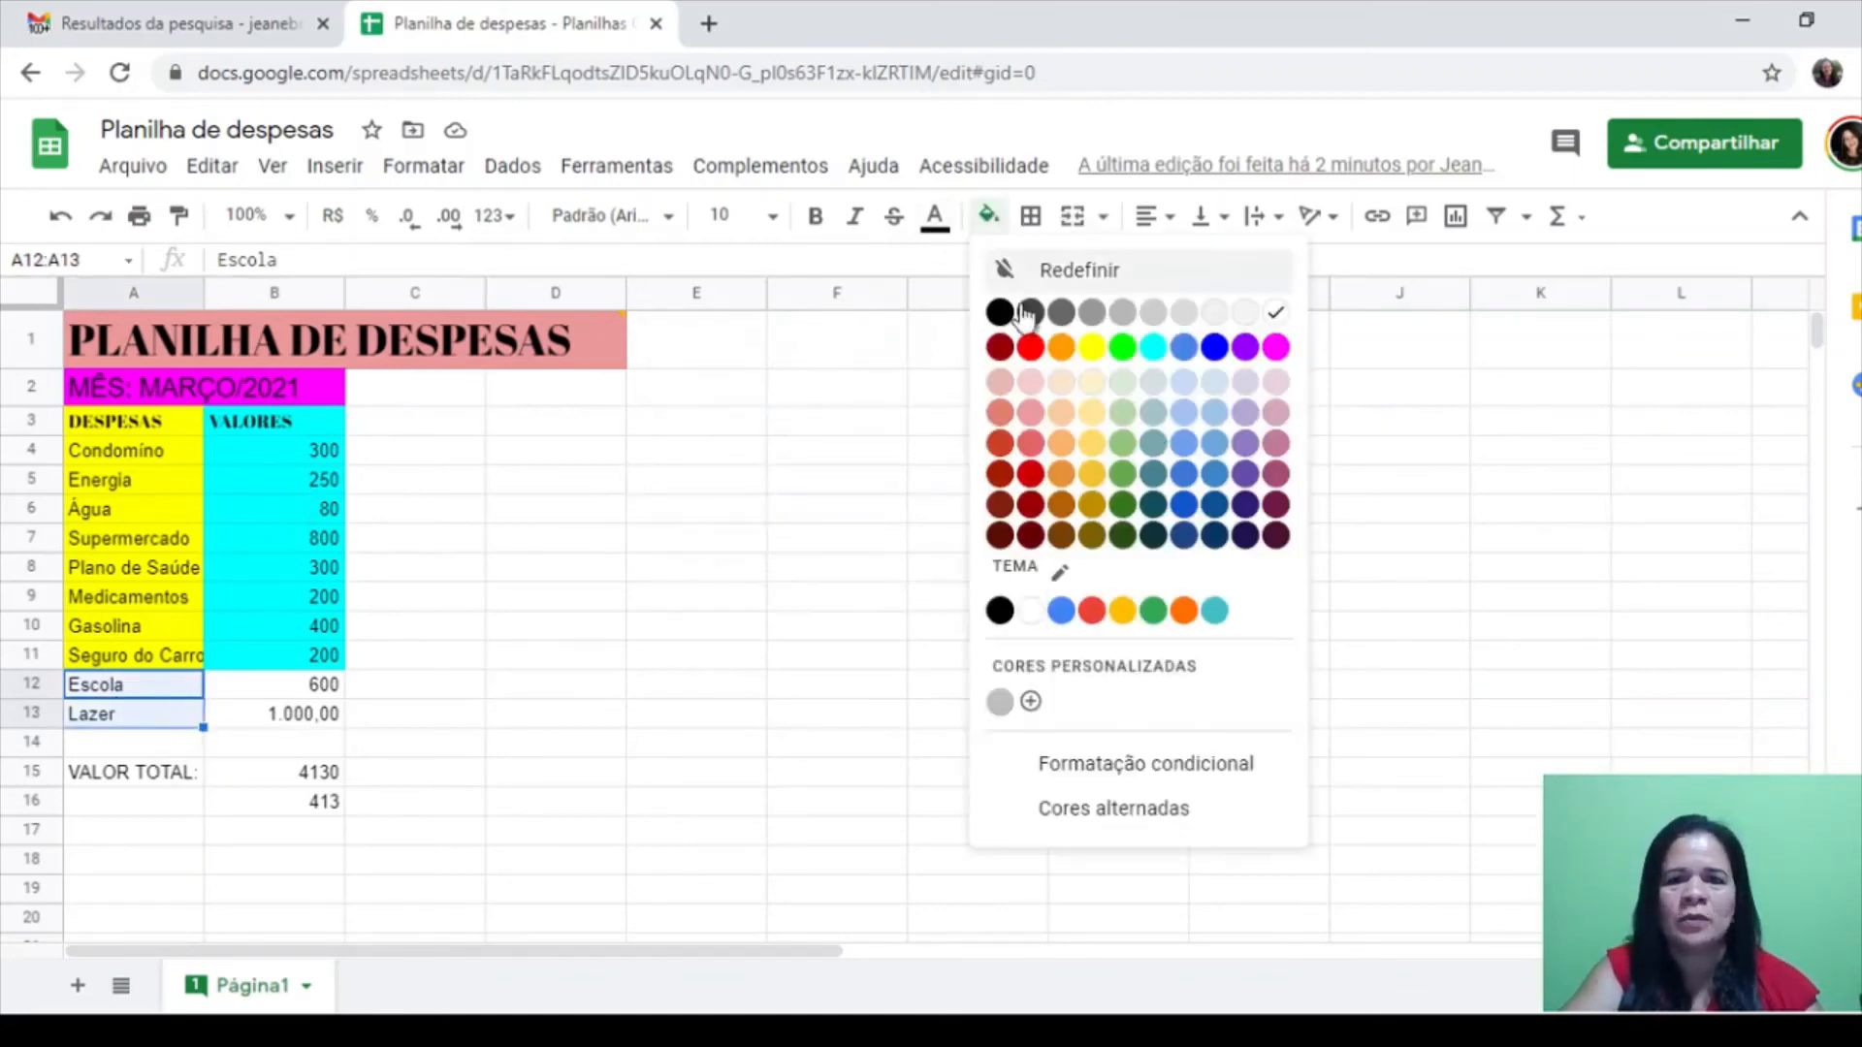
click(1088, 350)
Fill the value cells B12:B13 with cyan to match the values column above
click(240, 687)
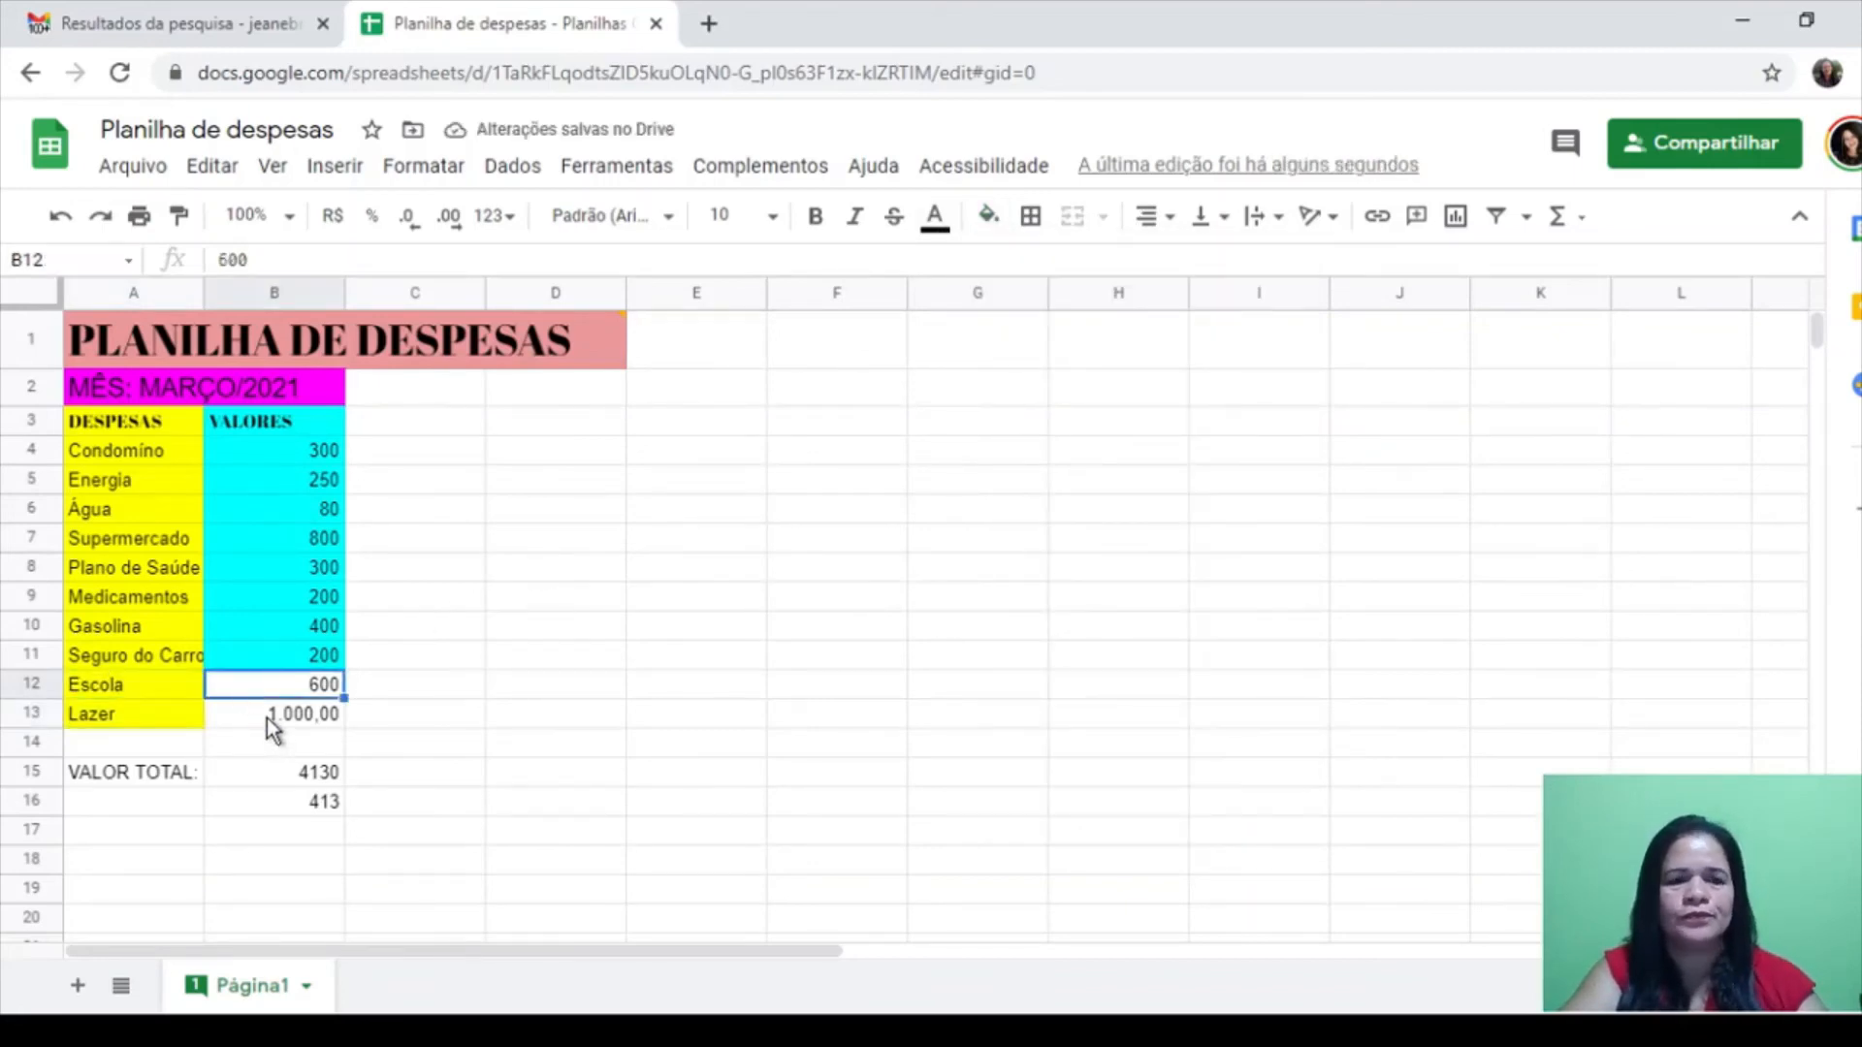
shift+click(266, 717)
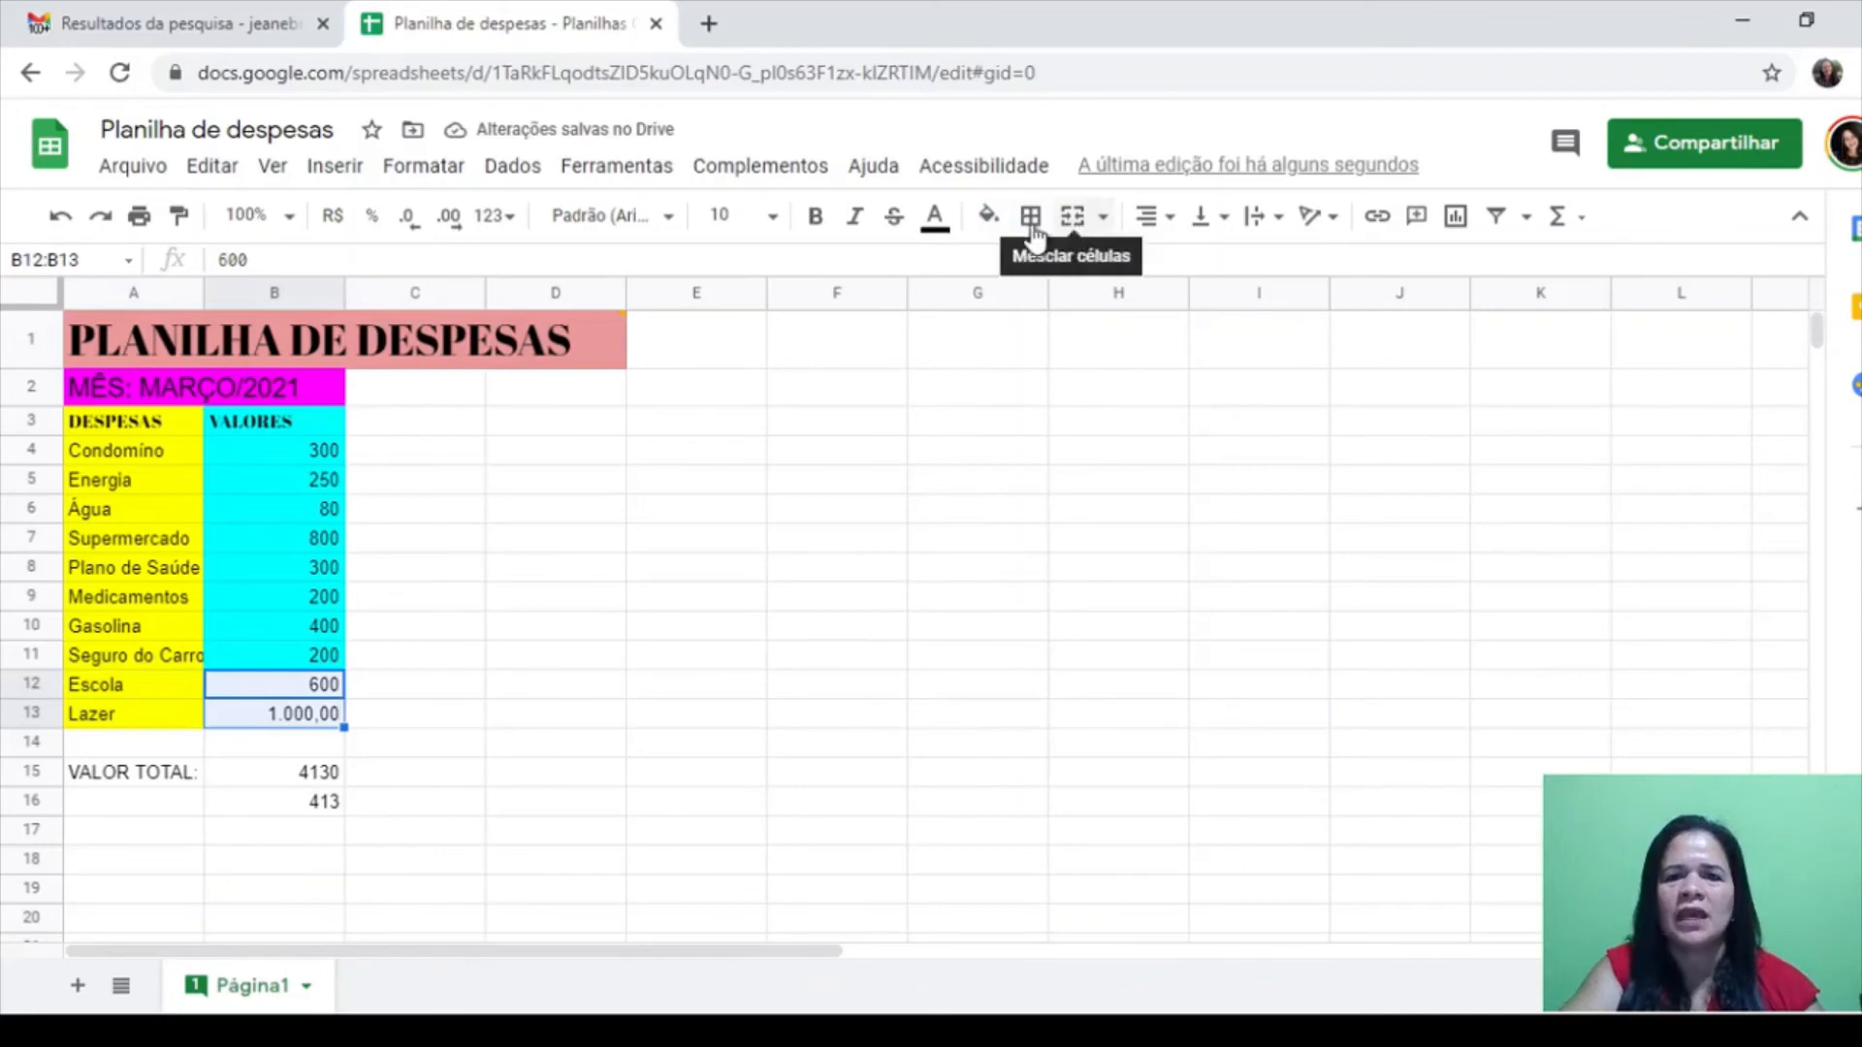
click(994, 225)
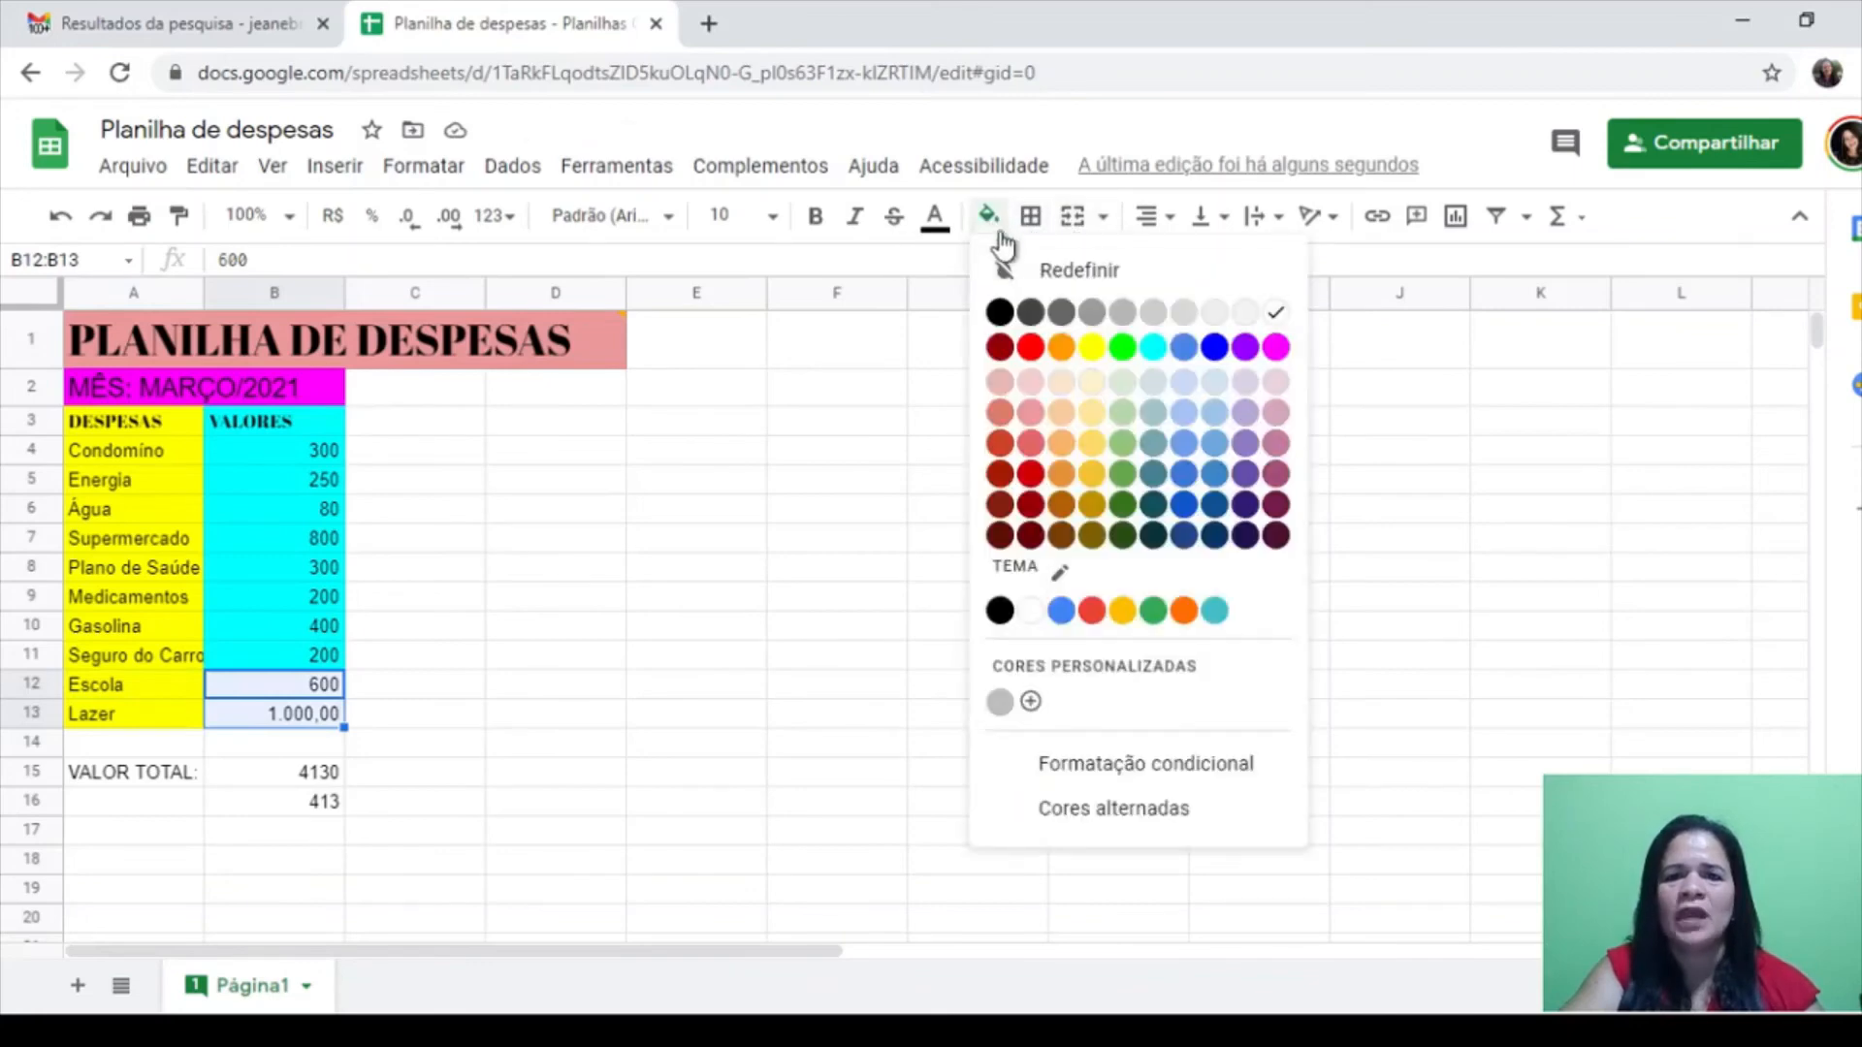
click(1153, 349)
click(706, 719)
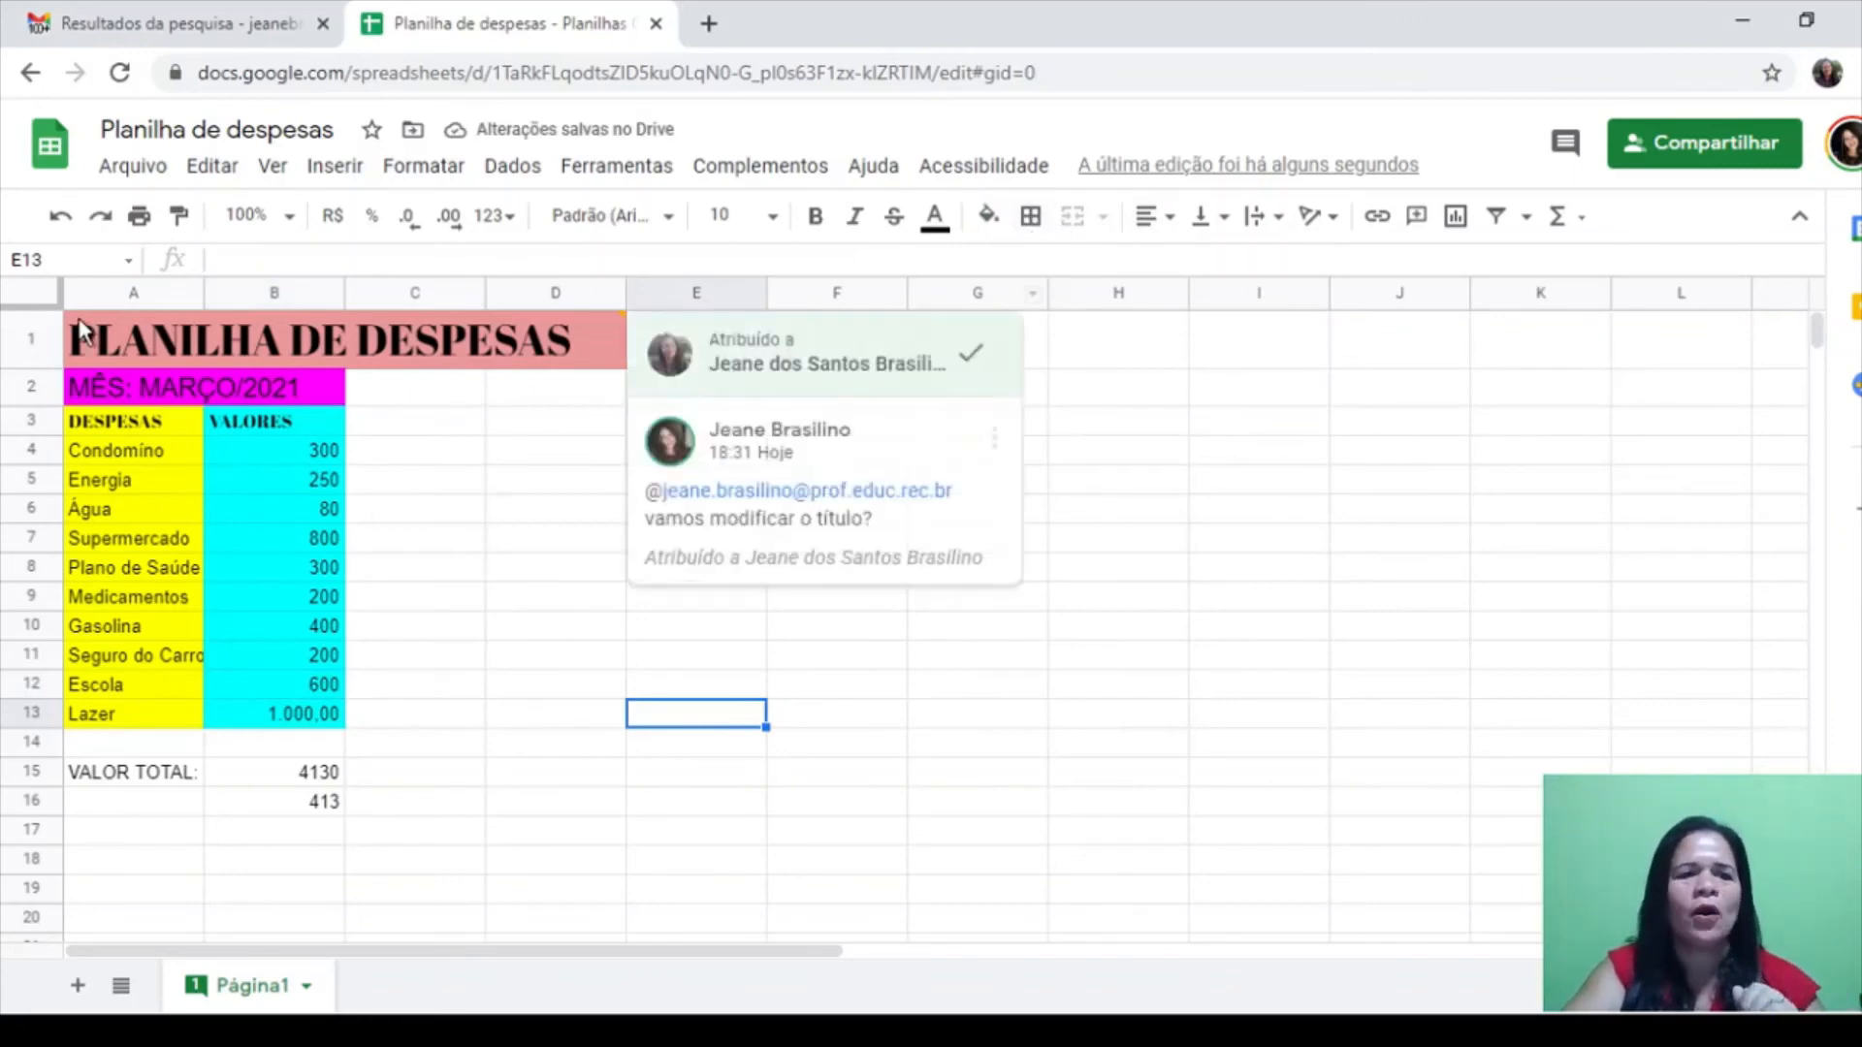
Select the range A1:D15 and mark the title's assigned comment as done
click(102, 350)
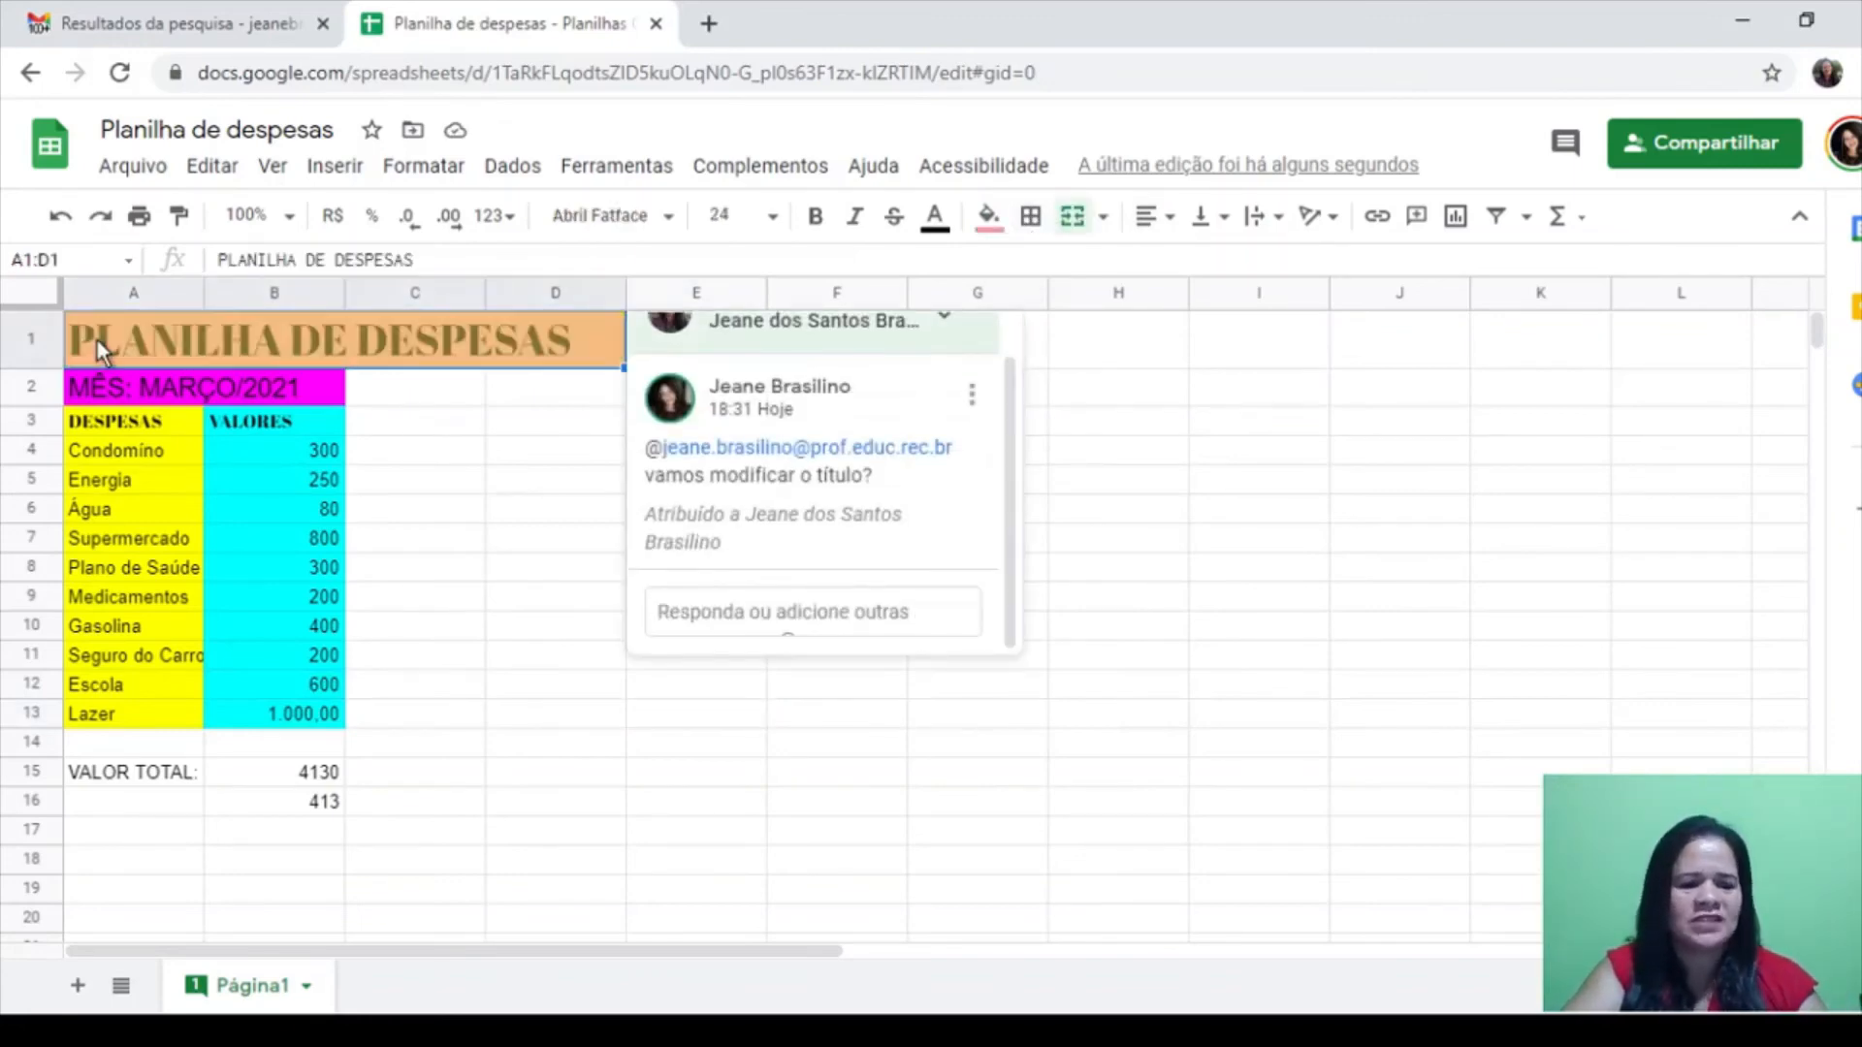
shift+click(572, 781)
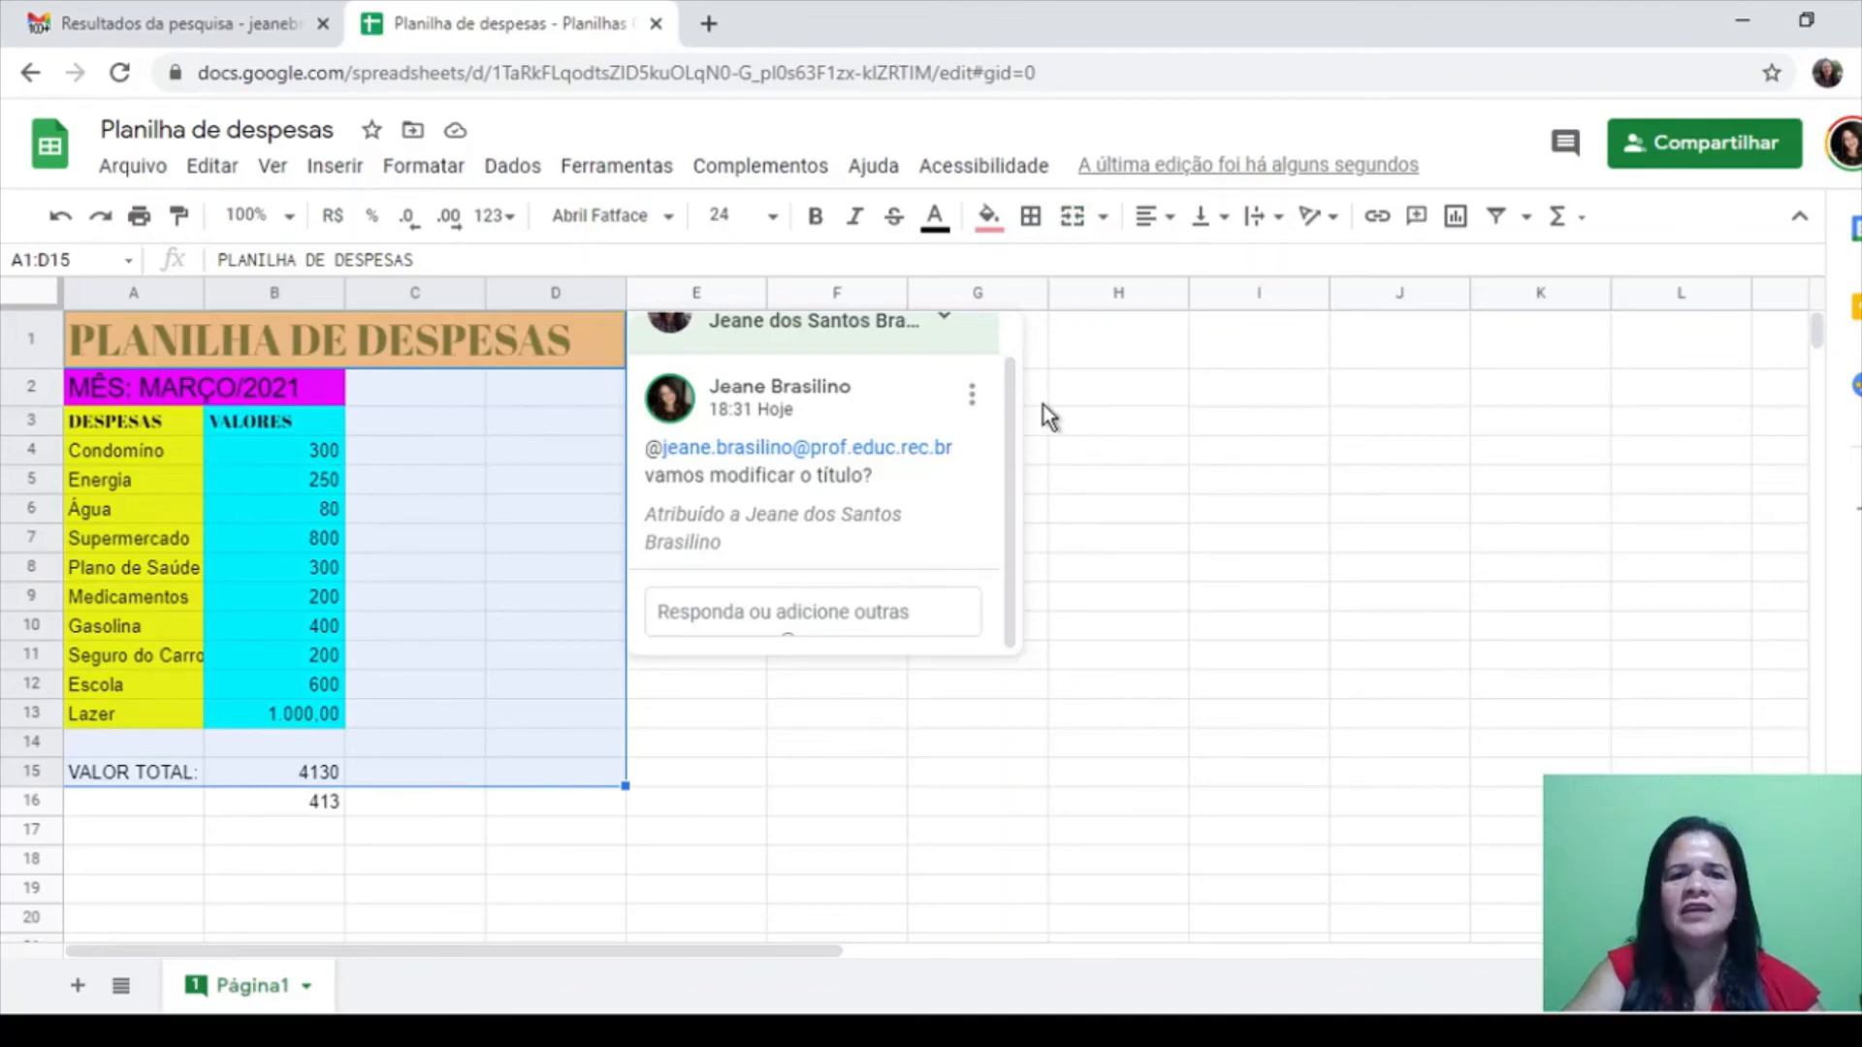
scroll(1004, 388, up, 1)
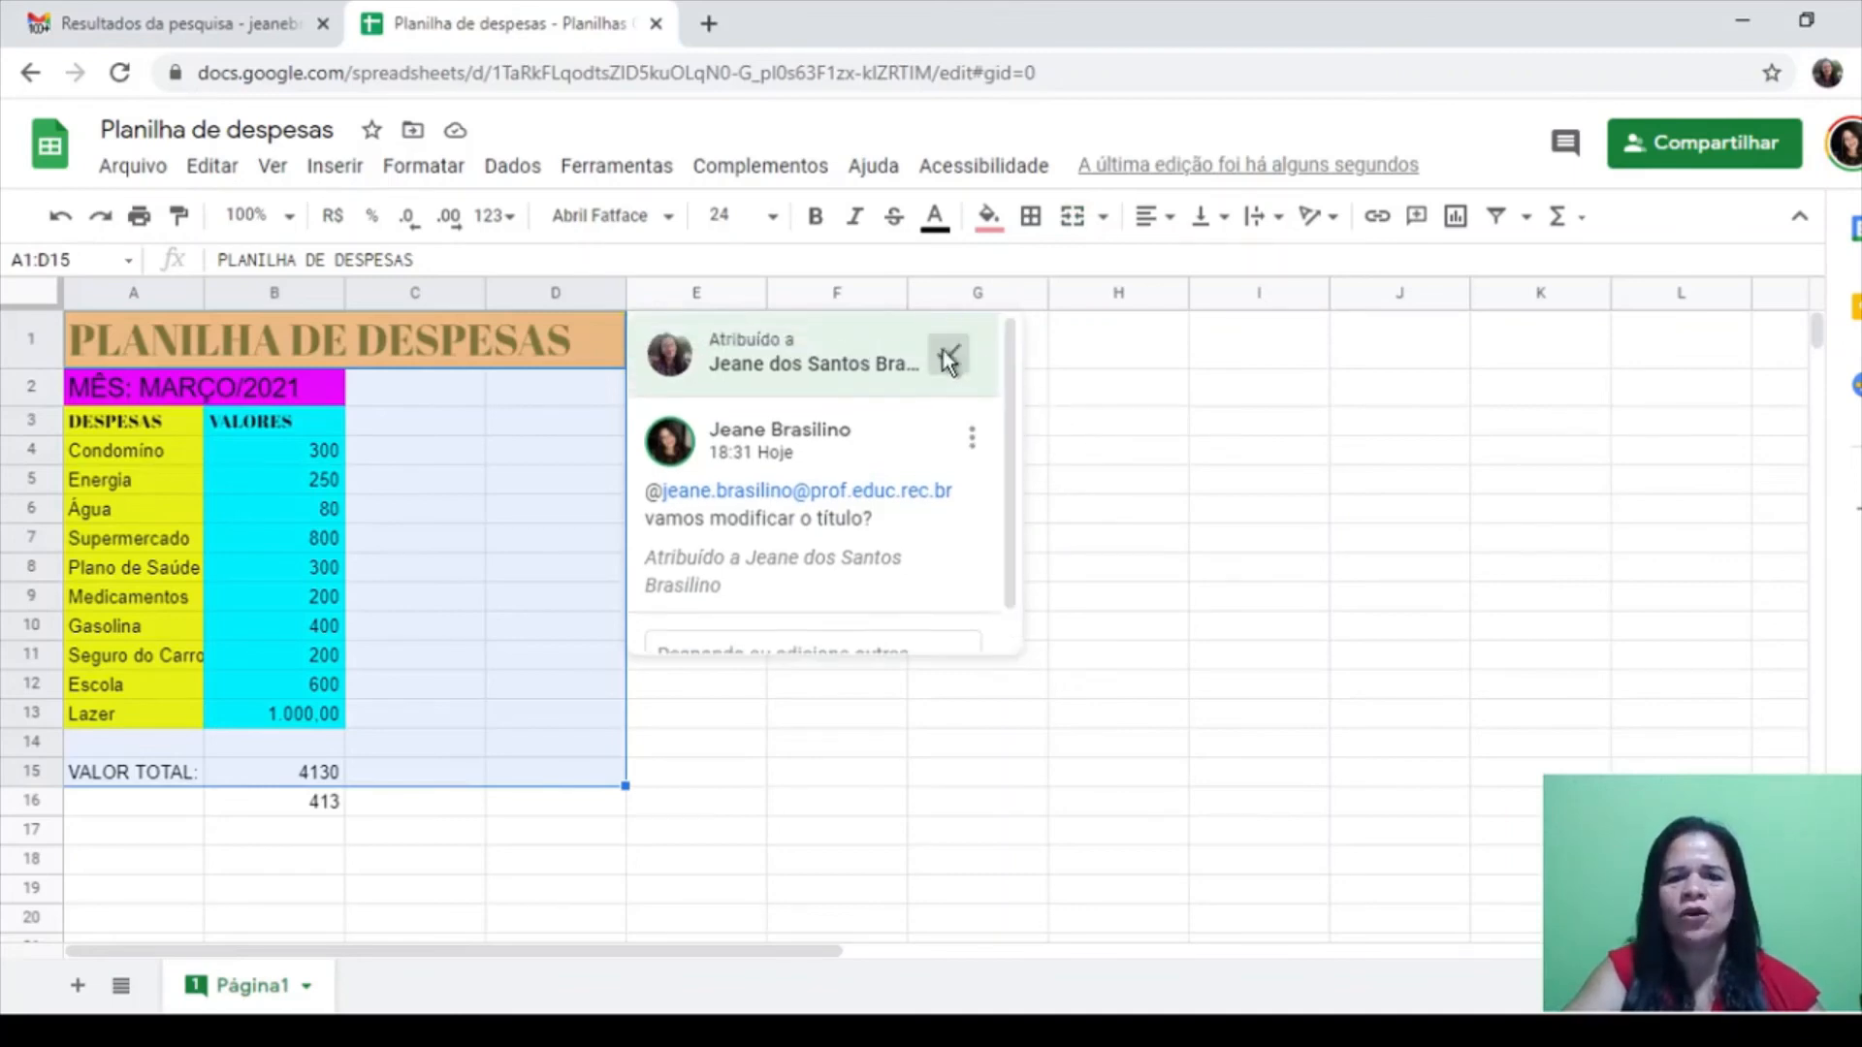
click(948, 359)
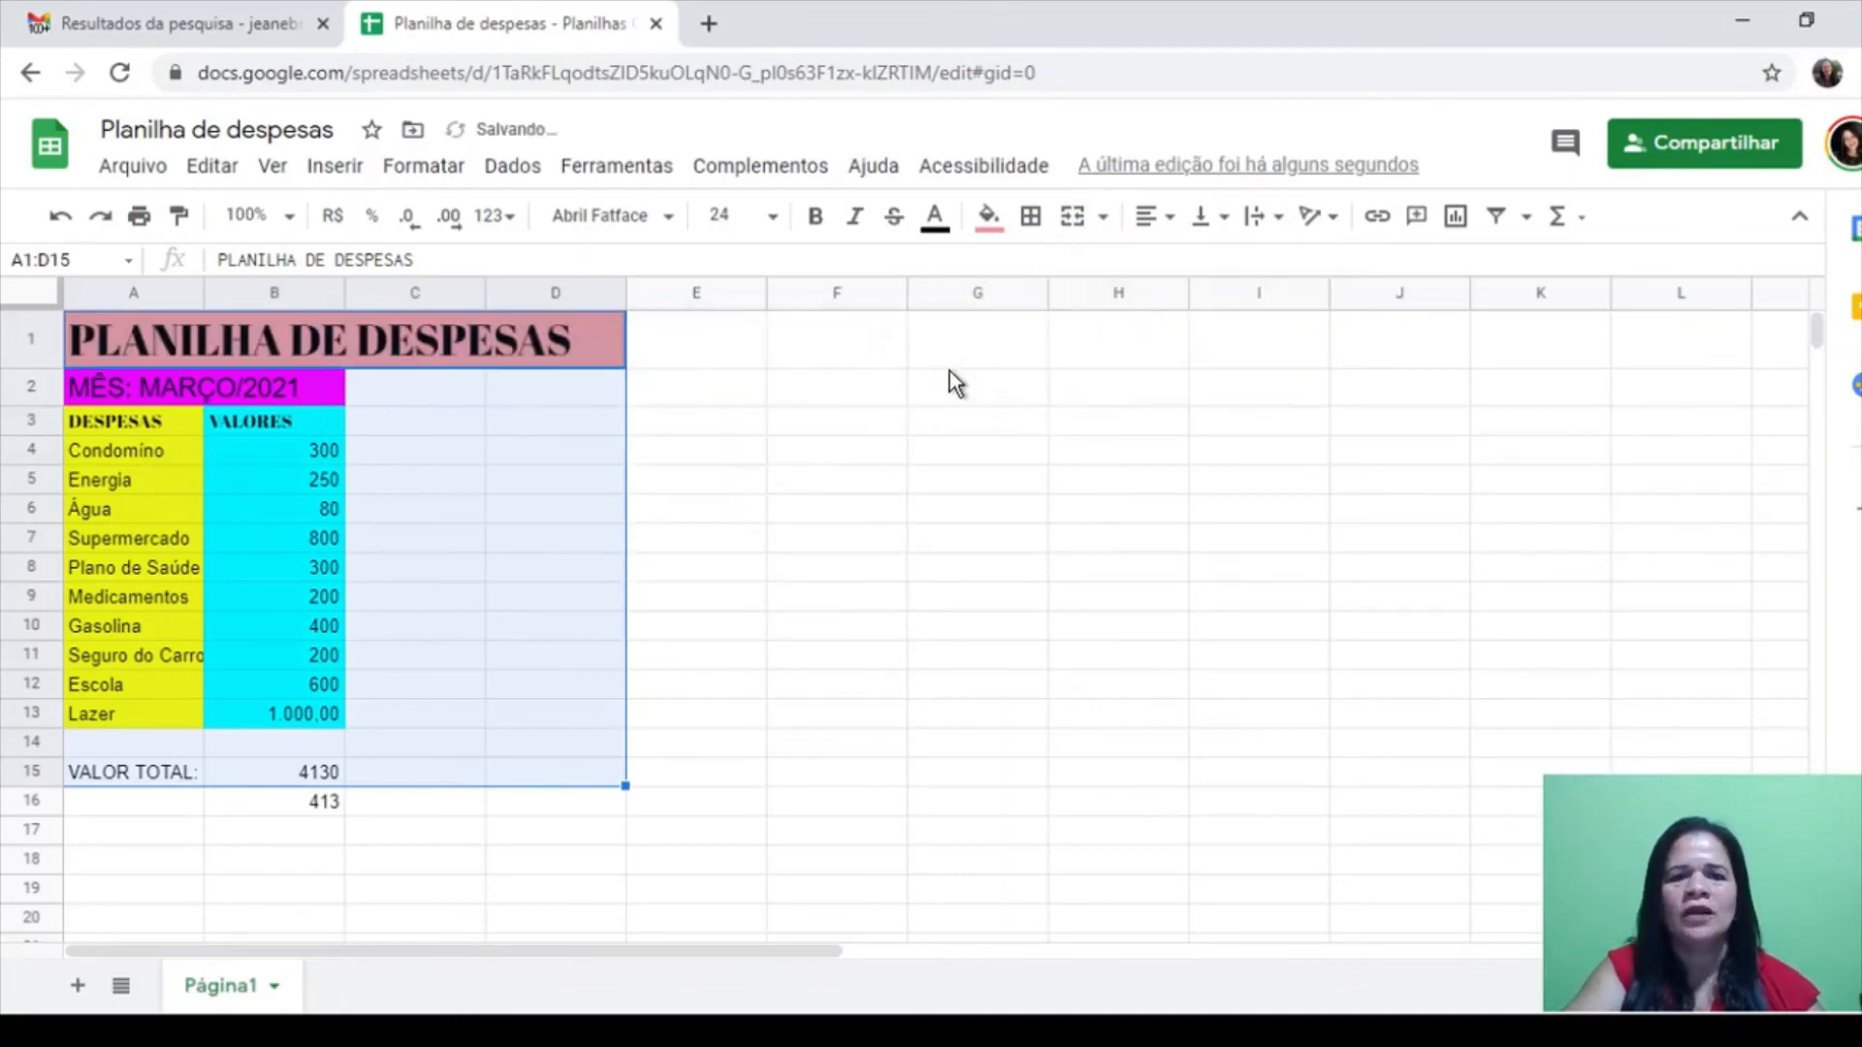
Apply all borders to the selected range A1:D15
click(1030, 217)
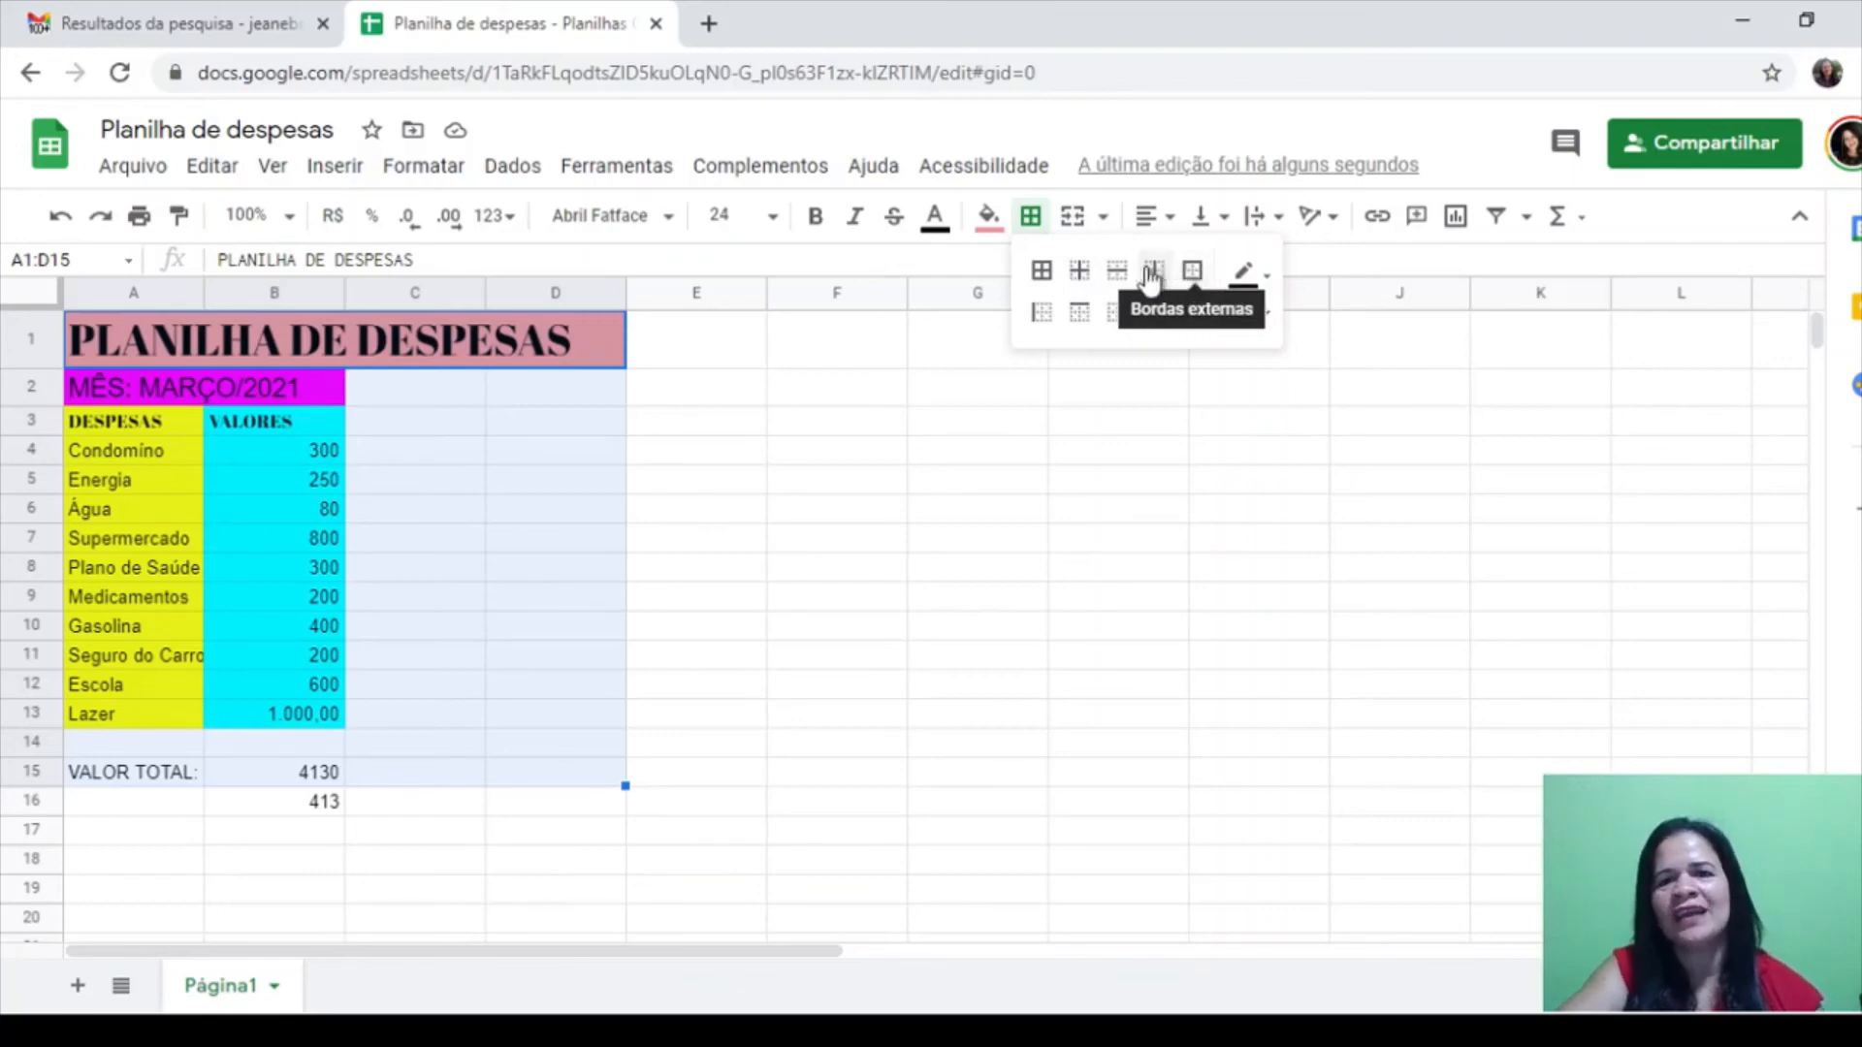
click(1042, 273)
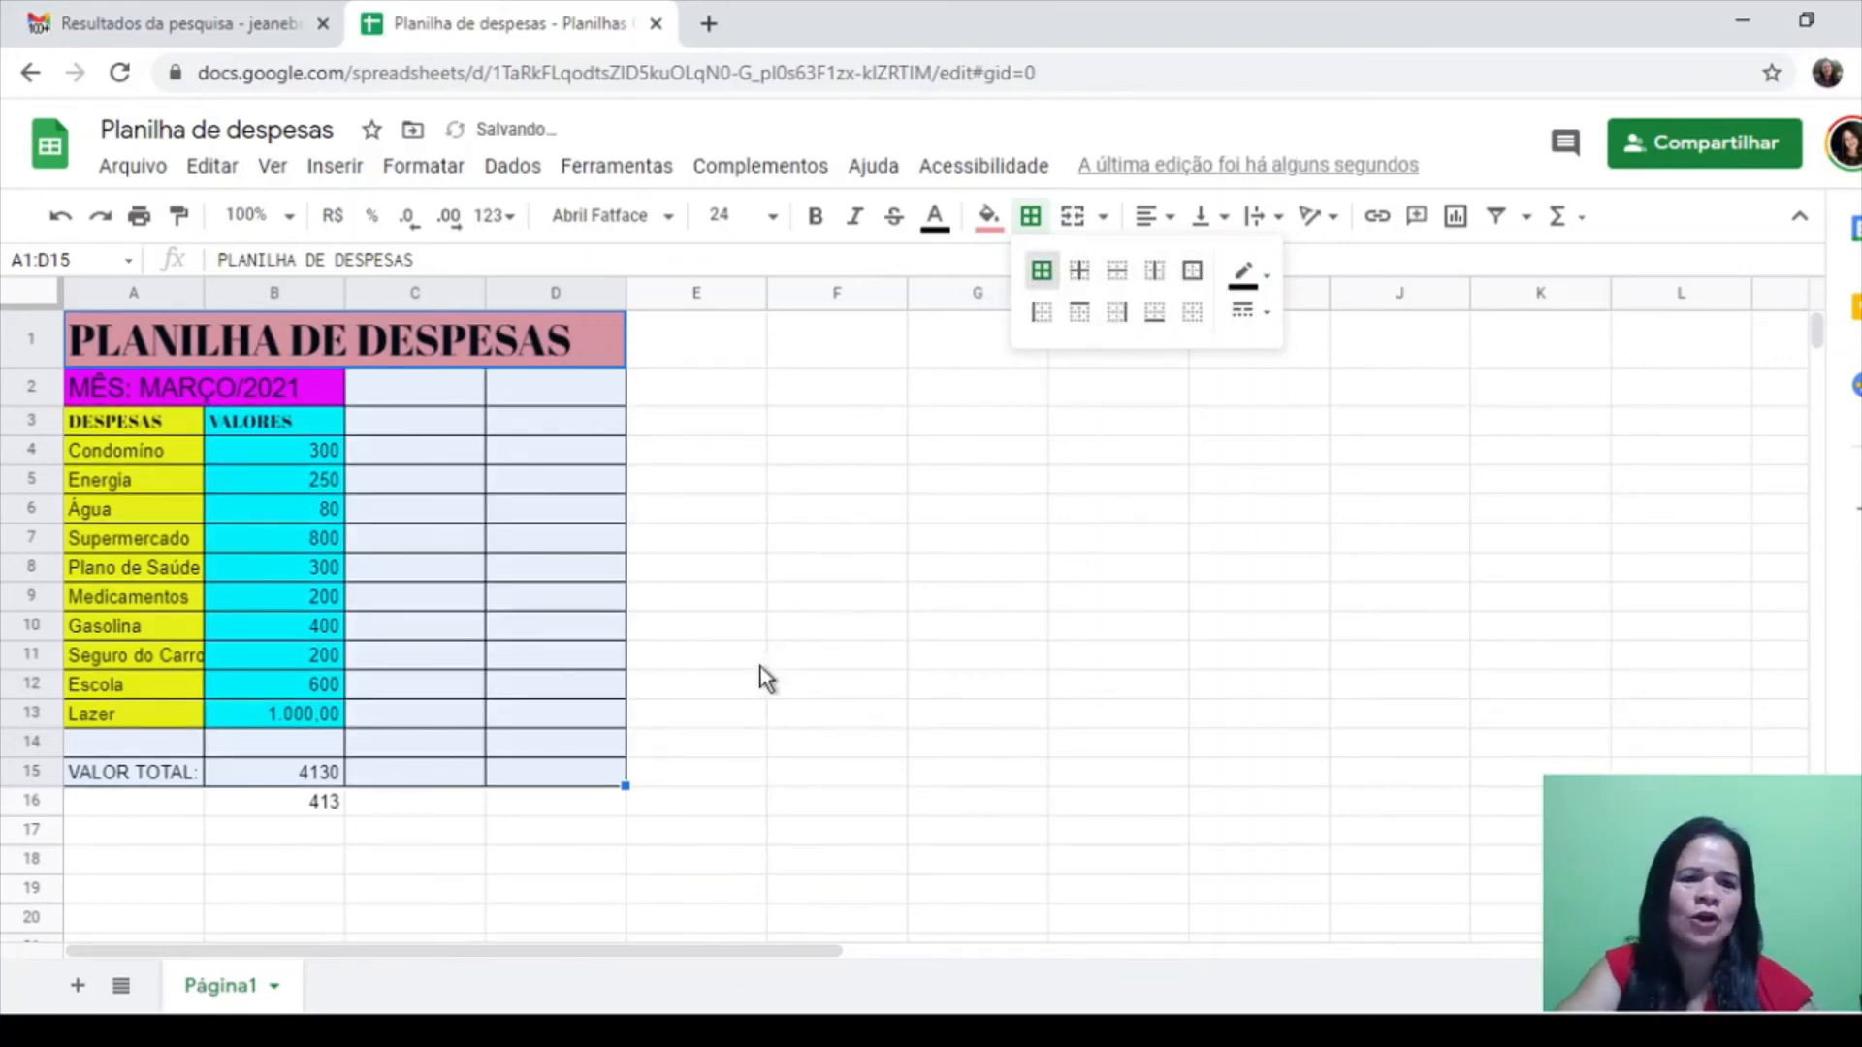
click(801, 738)
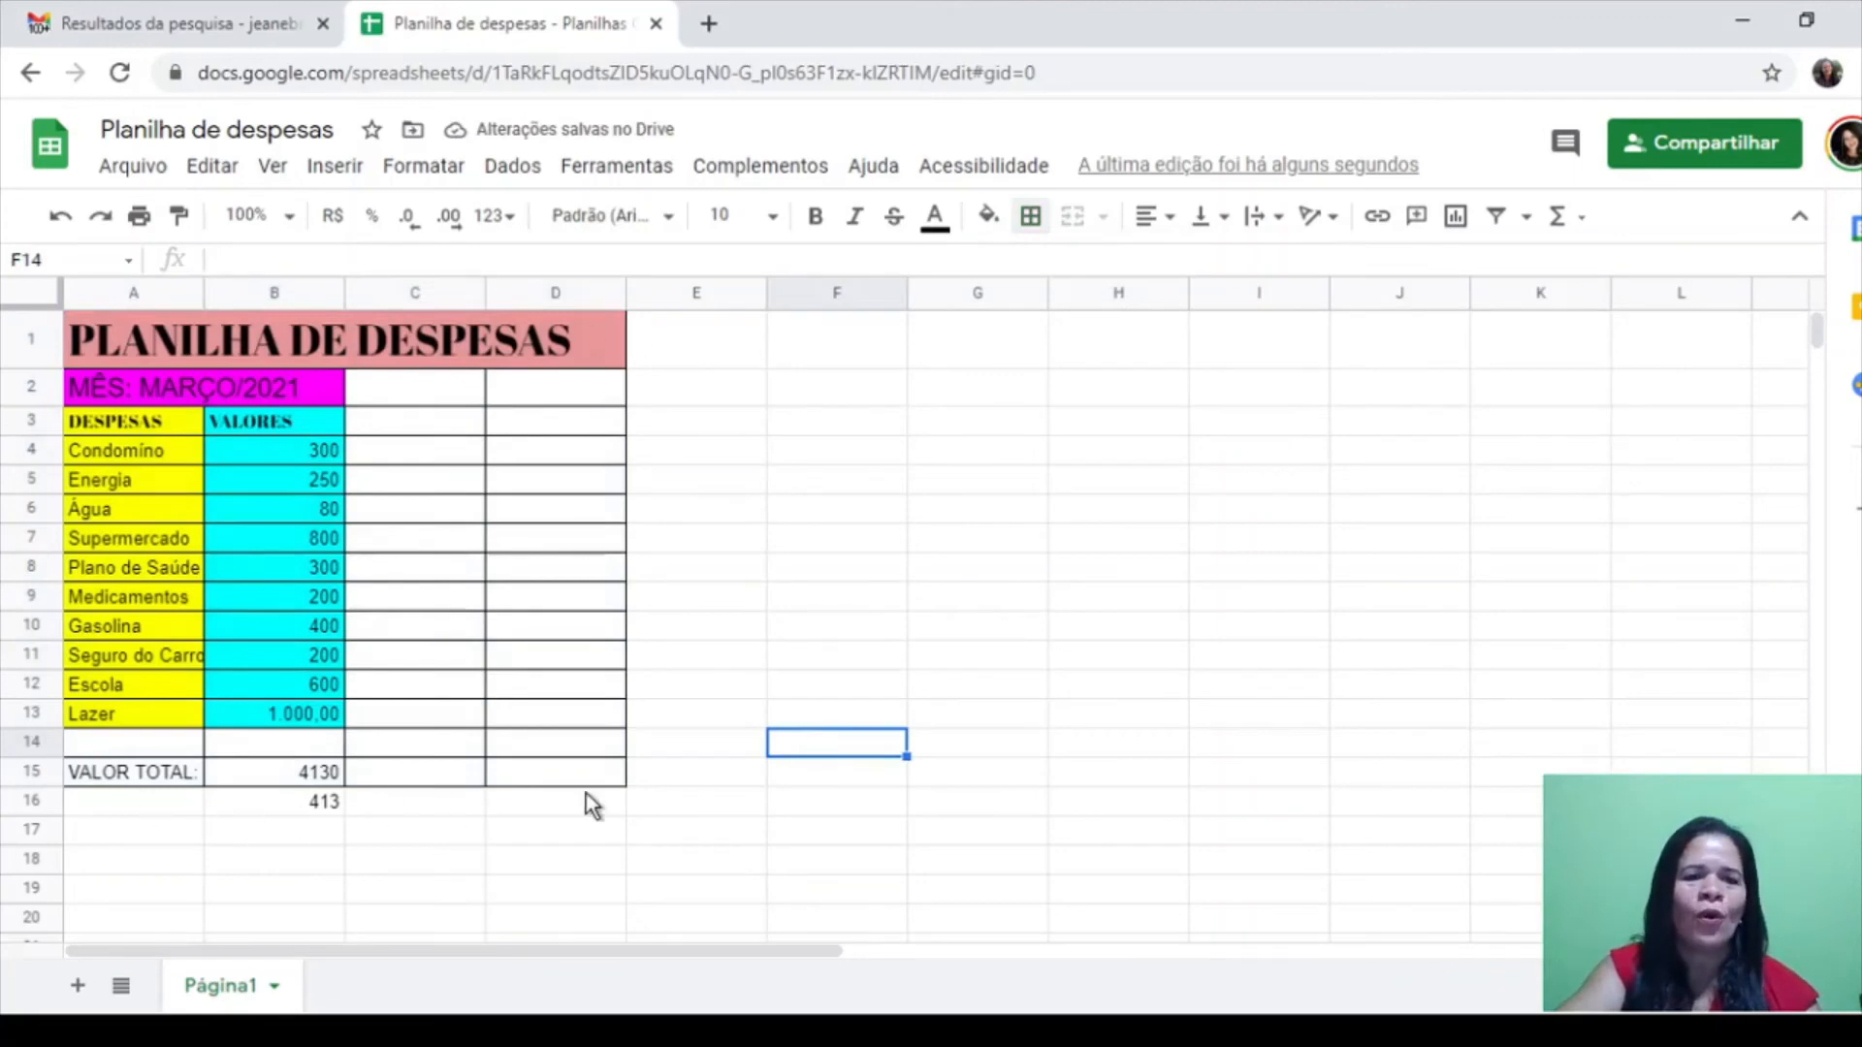
Delete the AVERAGE formula from cell B16
click(311, 805)
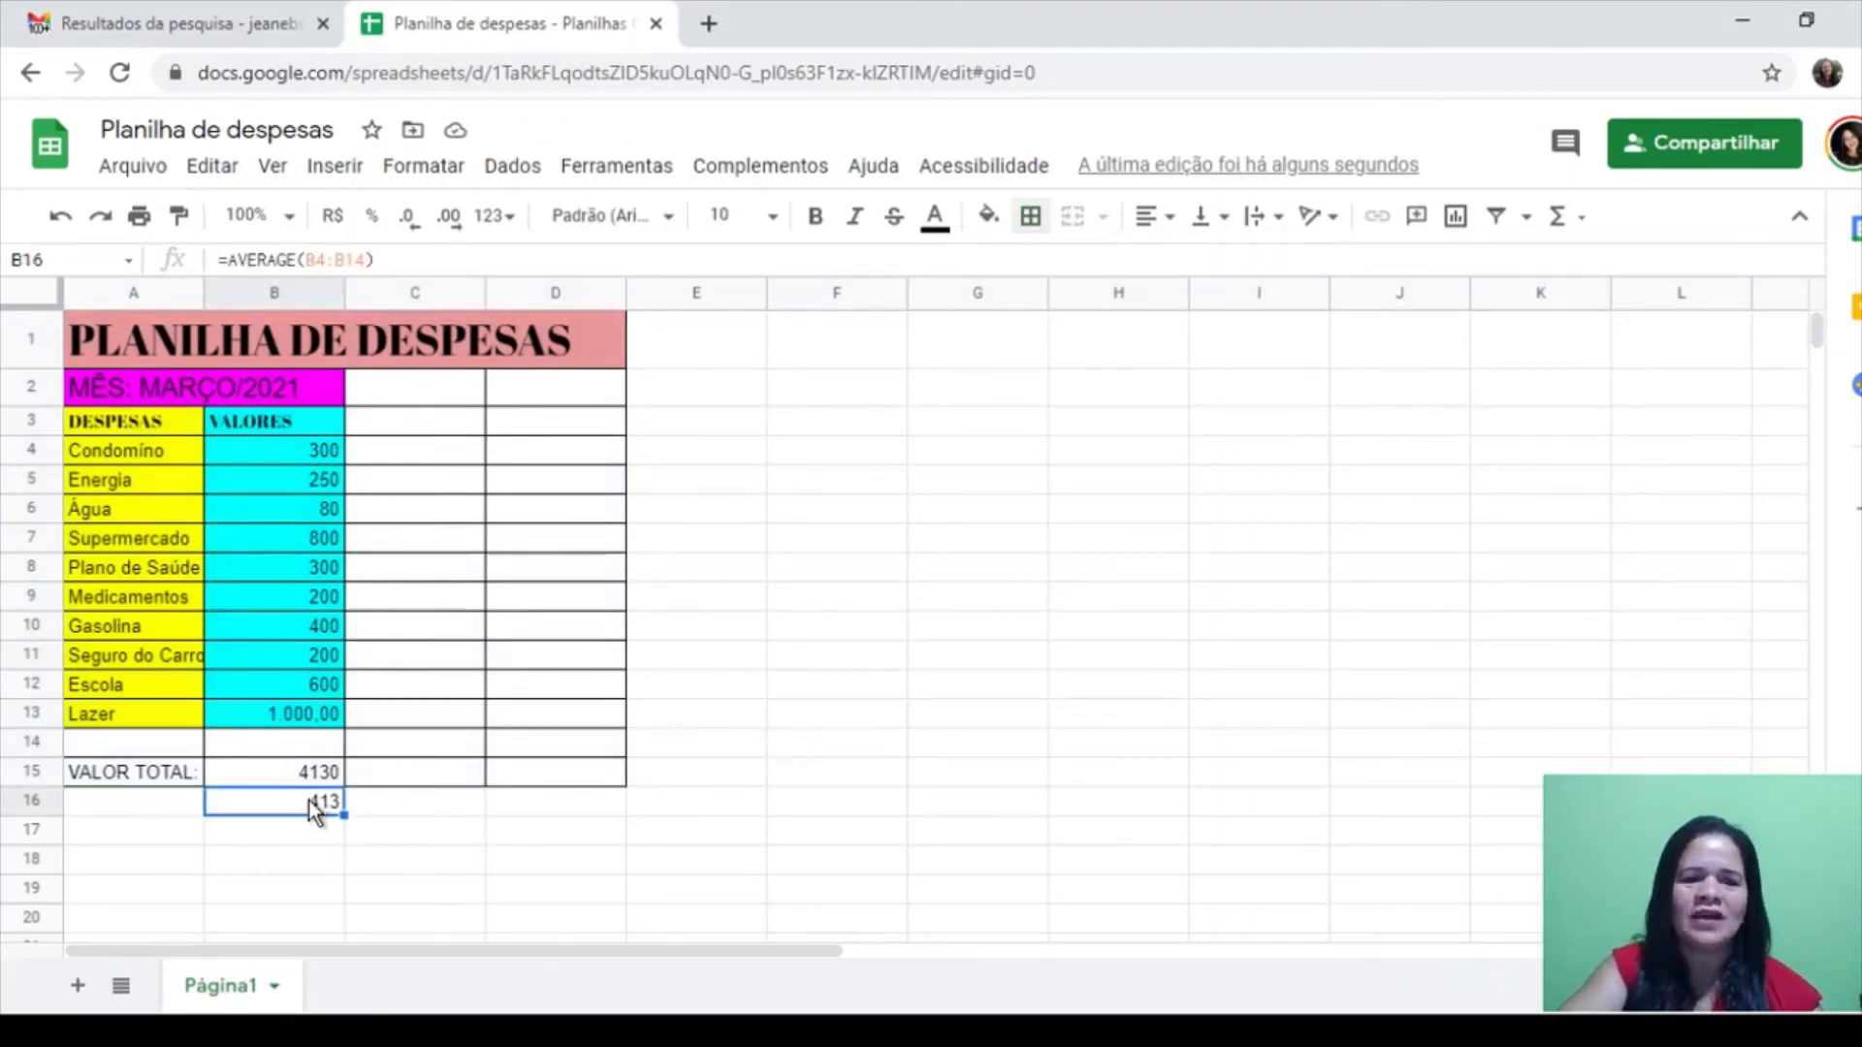
key(Delete)
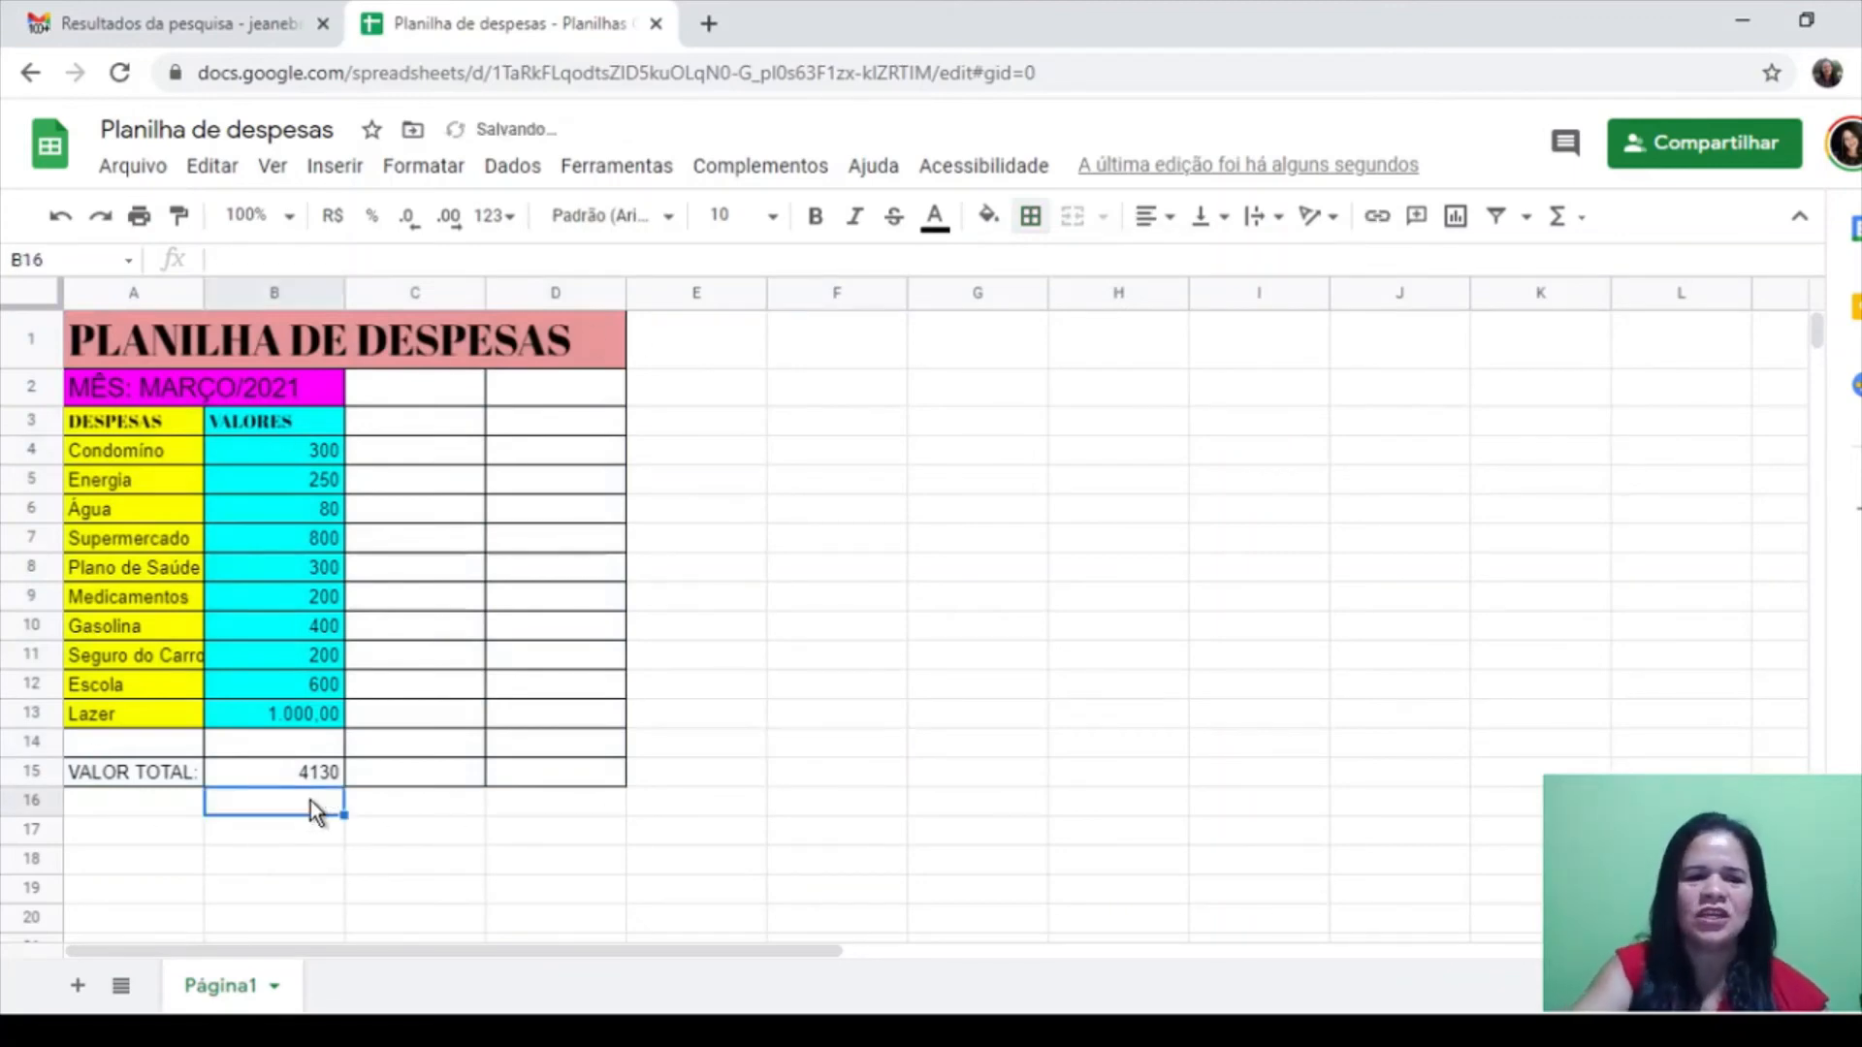
click(827, 736)
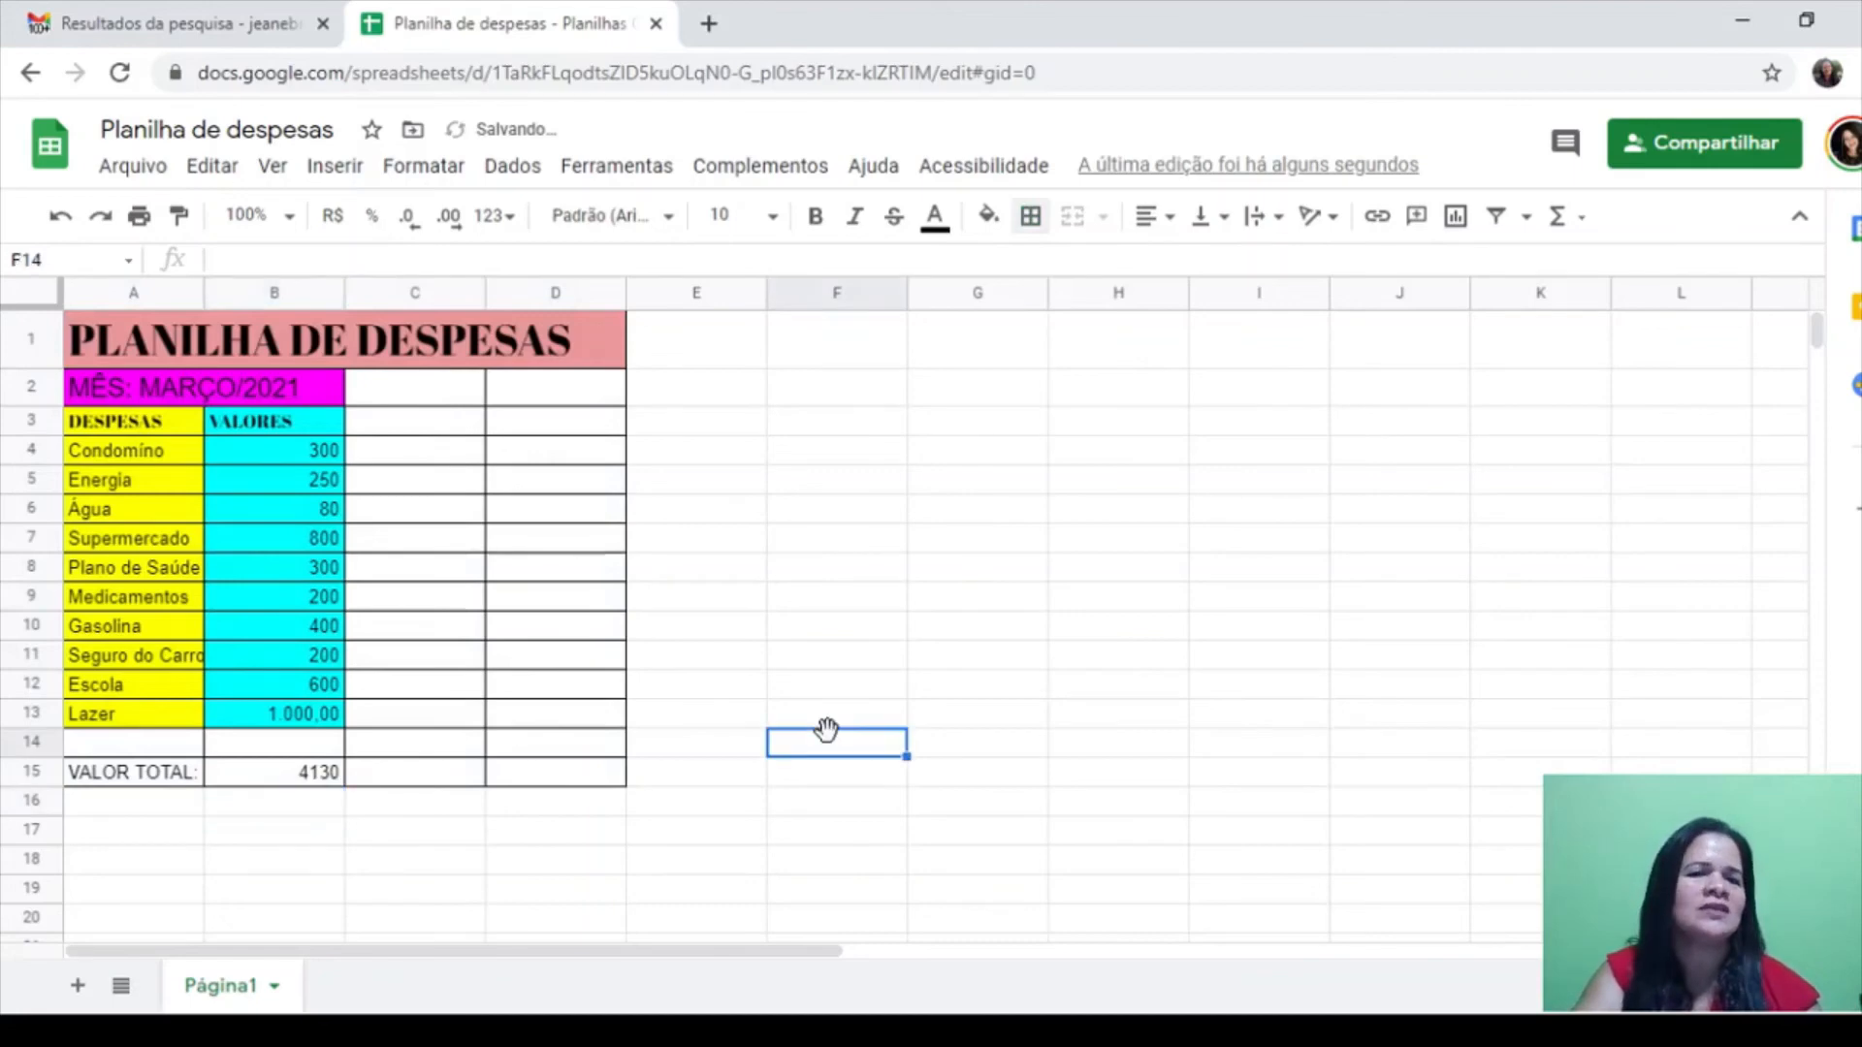
Undo the deletion in B16 and the borders on A1:D15, and redo the borders
click(58, 218)
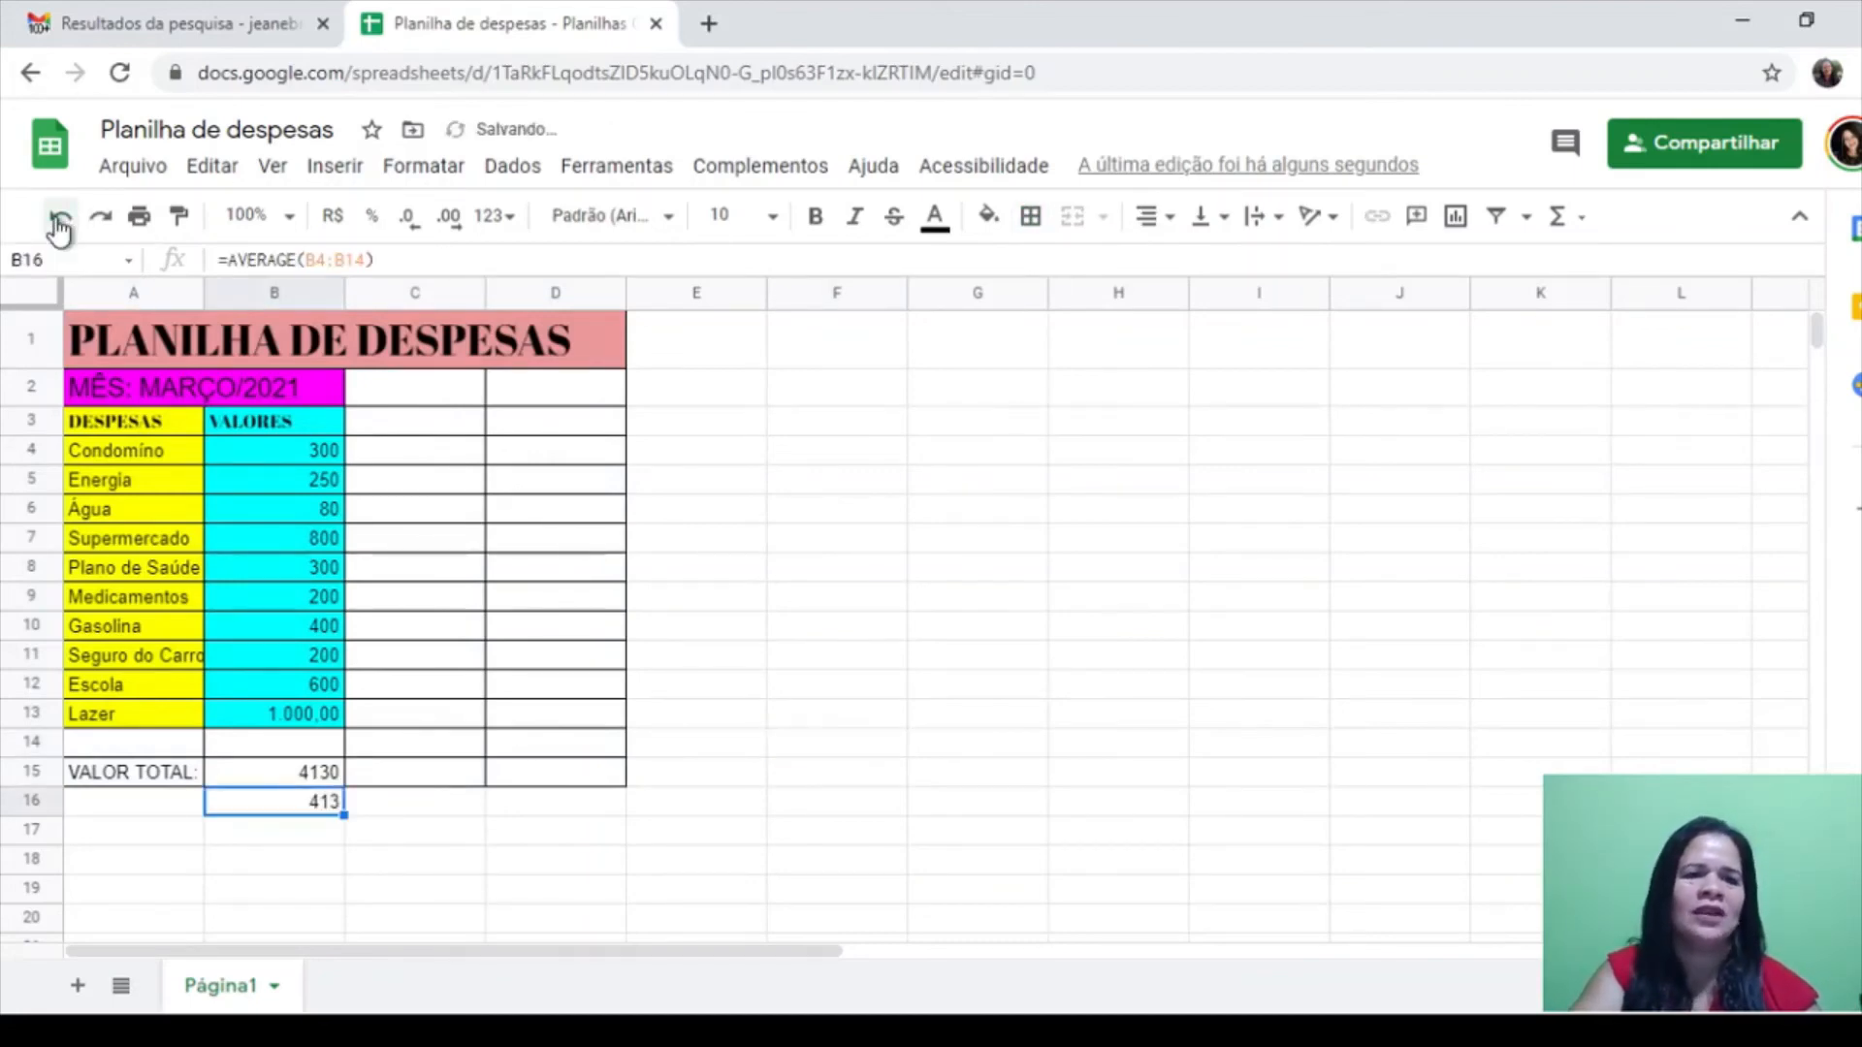
click(58, 221)
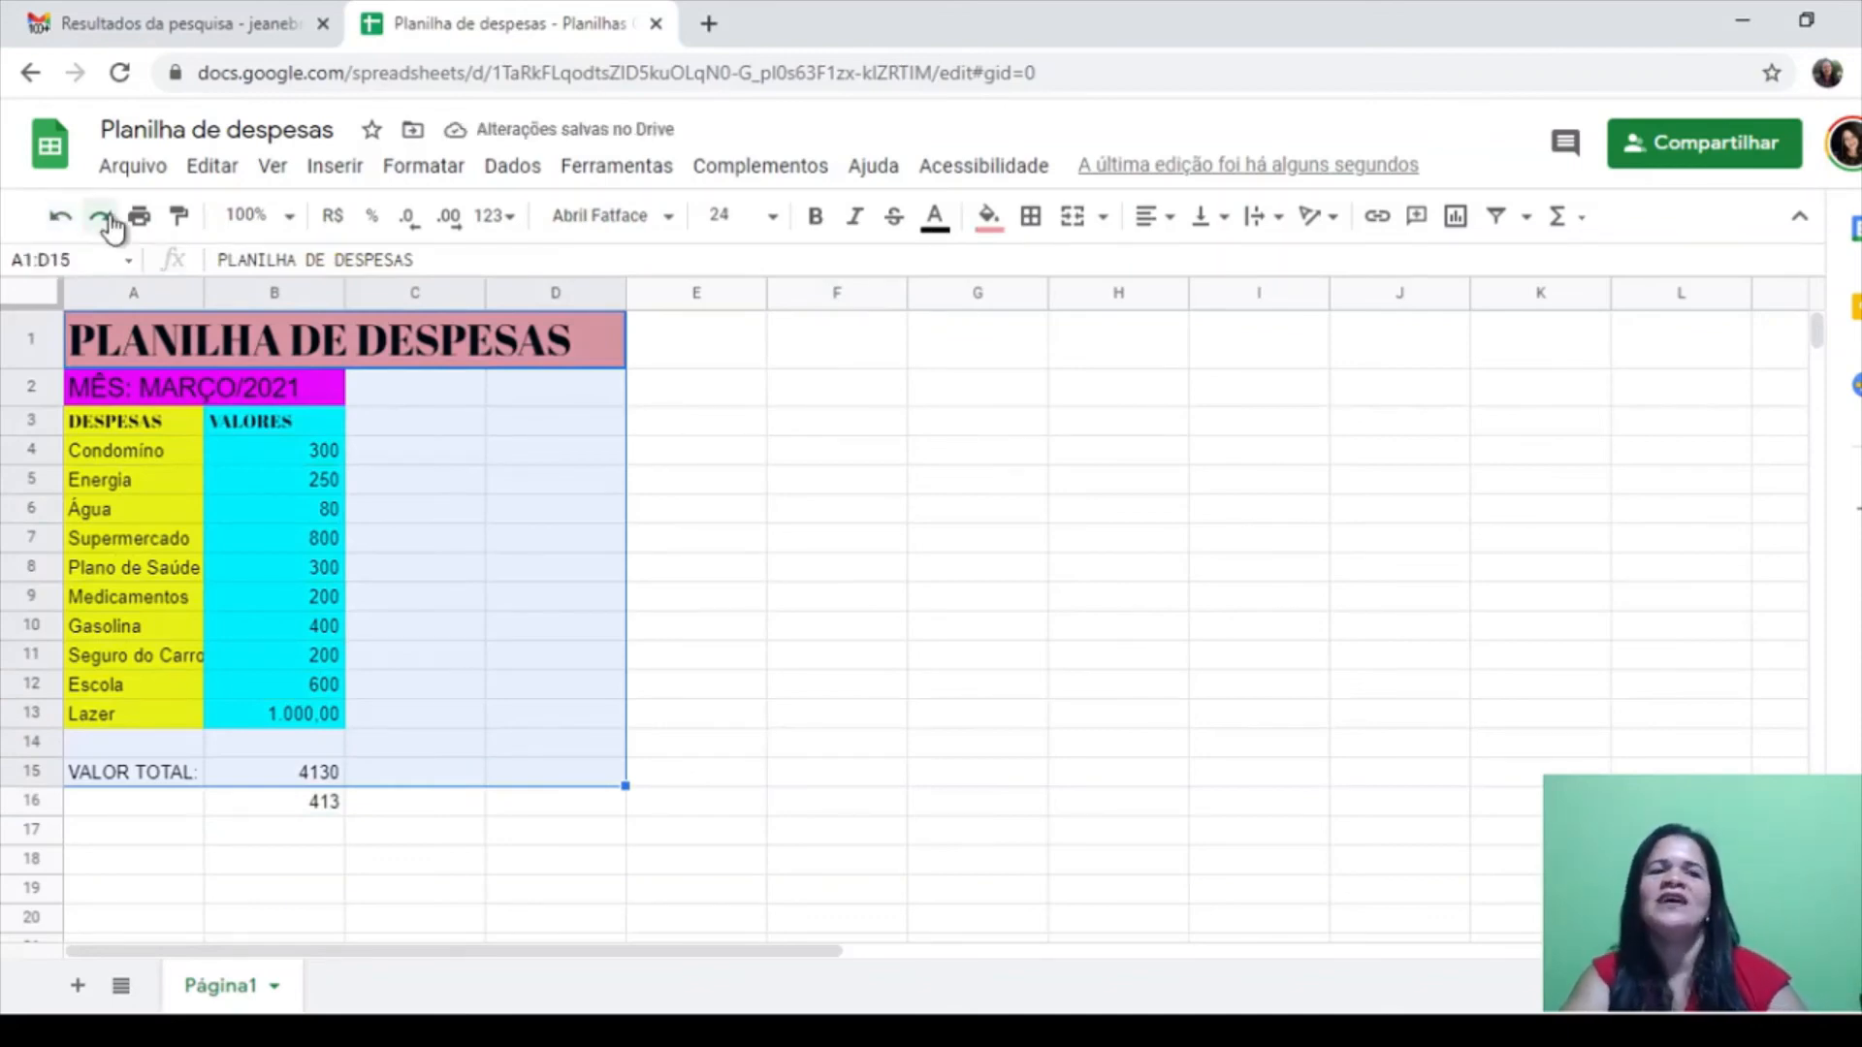
click(102, 218)
click(865, 630)
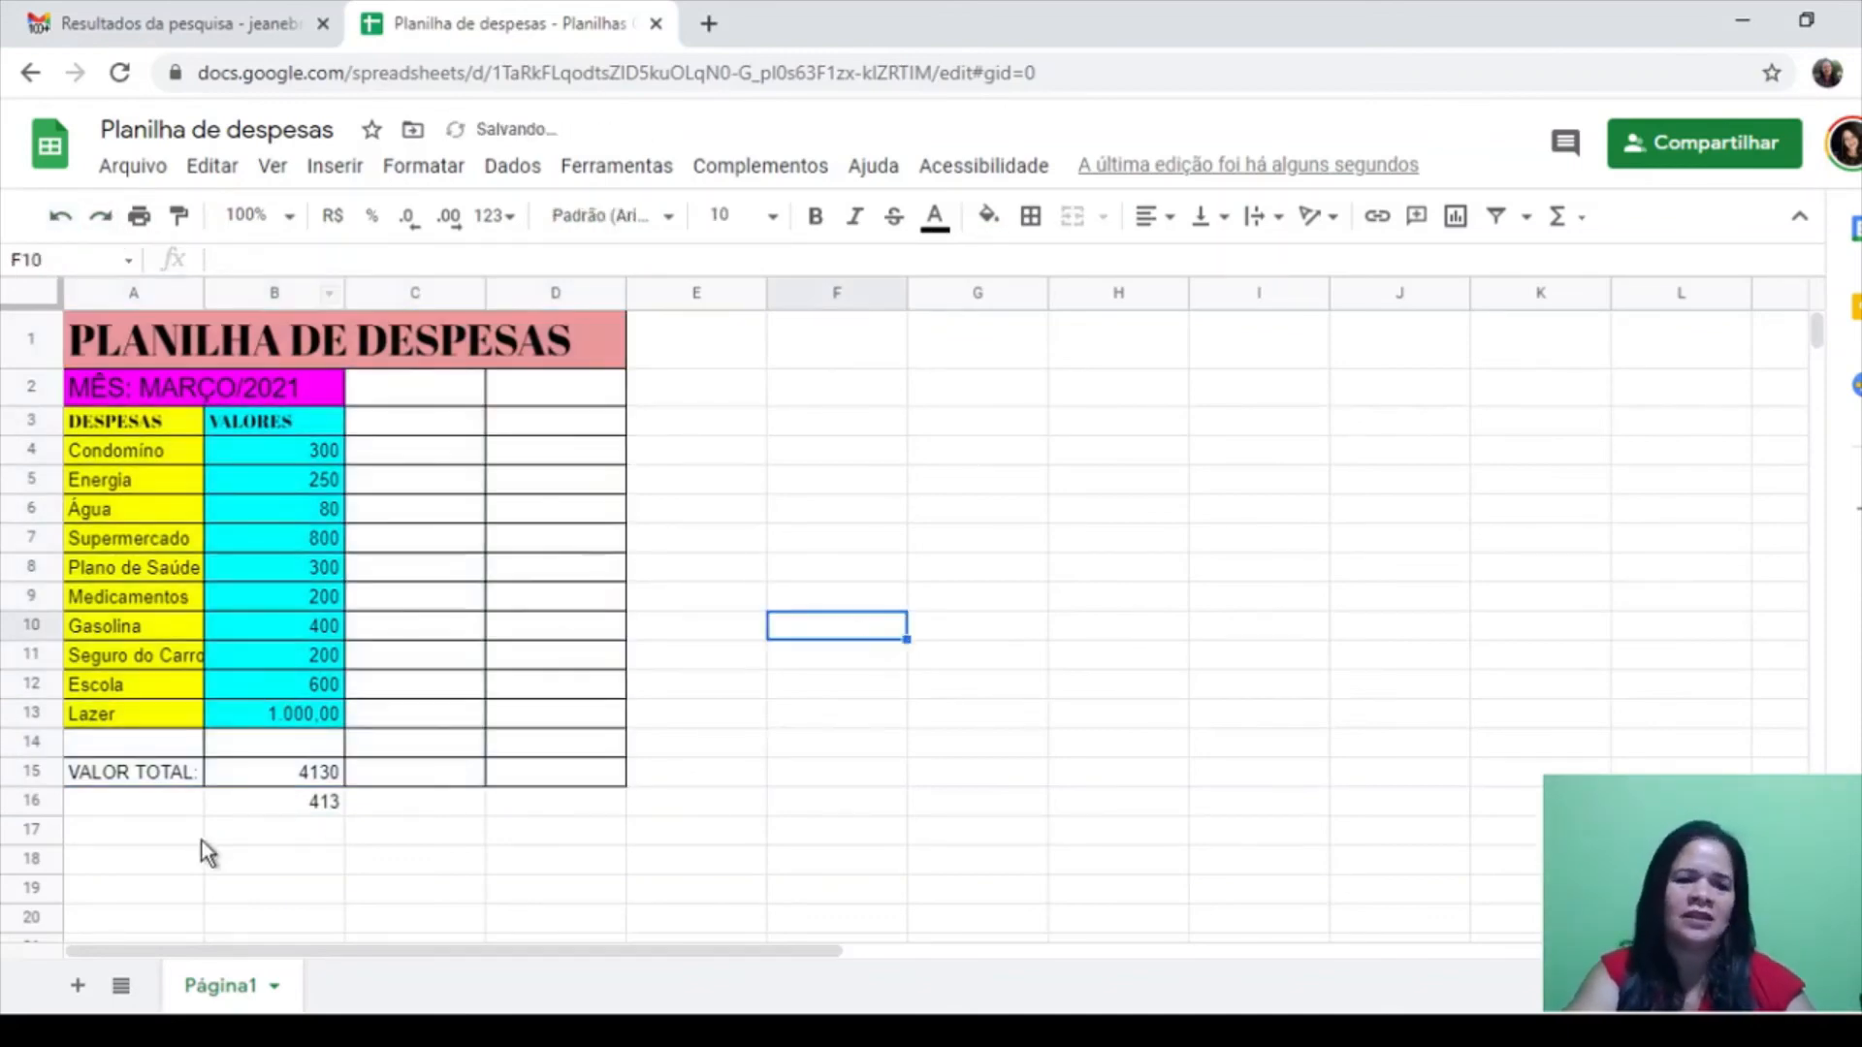
Clear the average calculation in cell B16 below the total value
click(325, 810)
key(Delete)
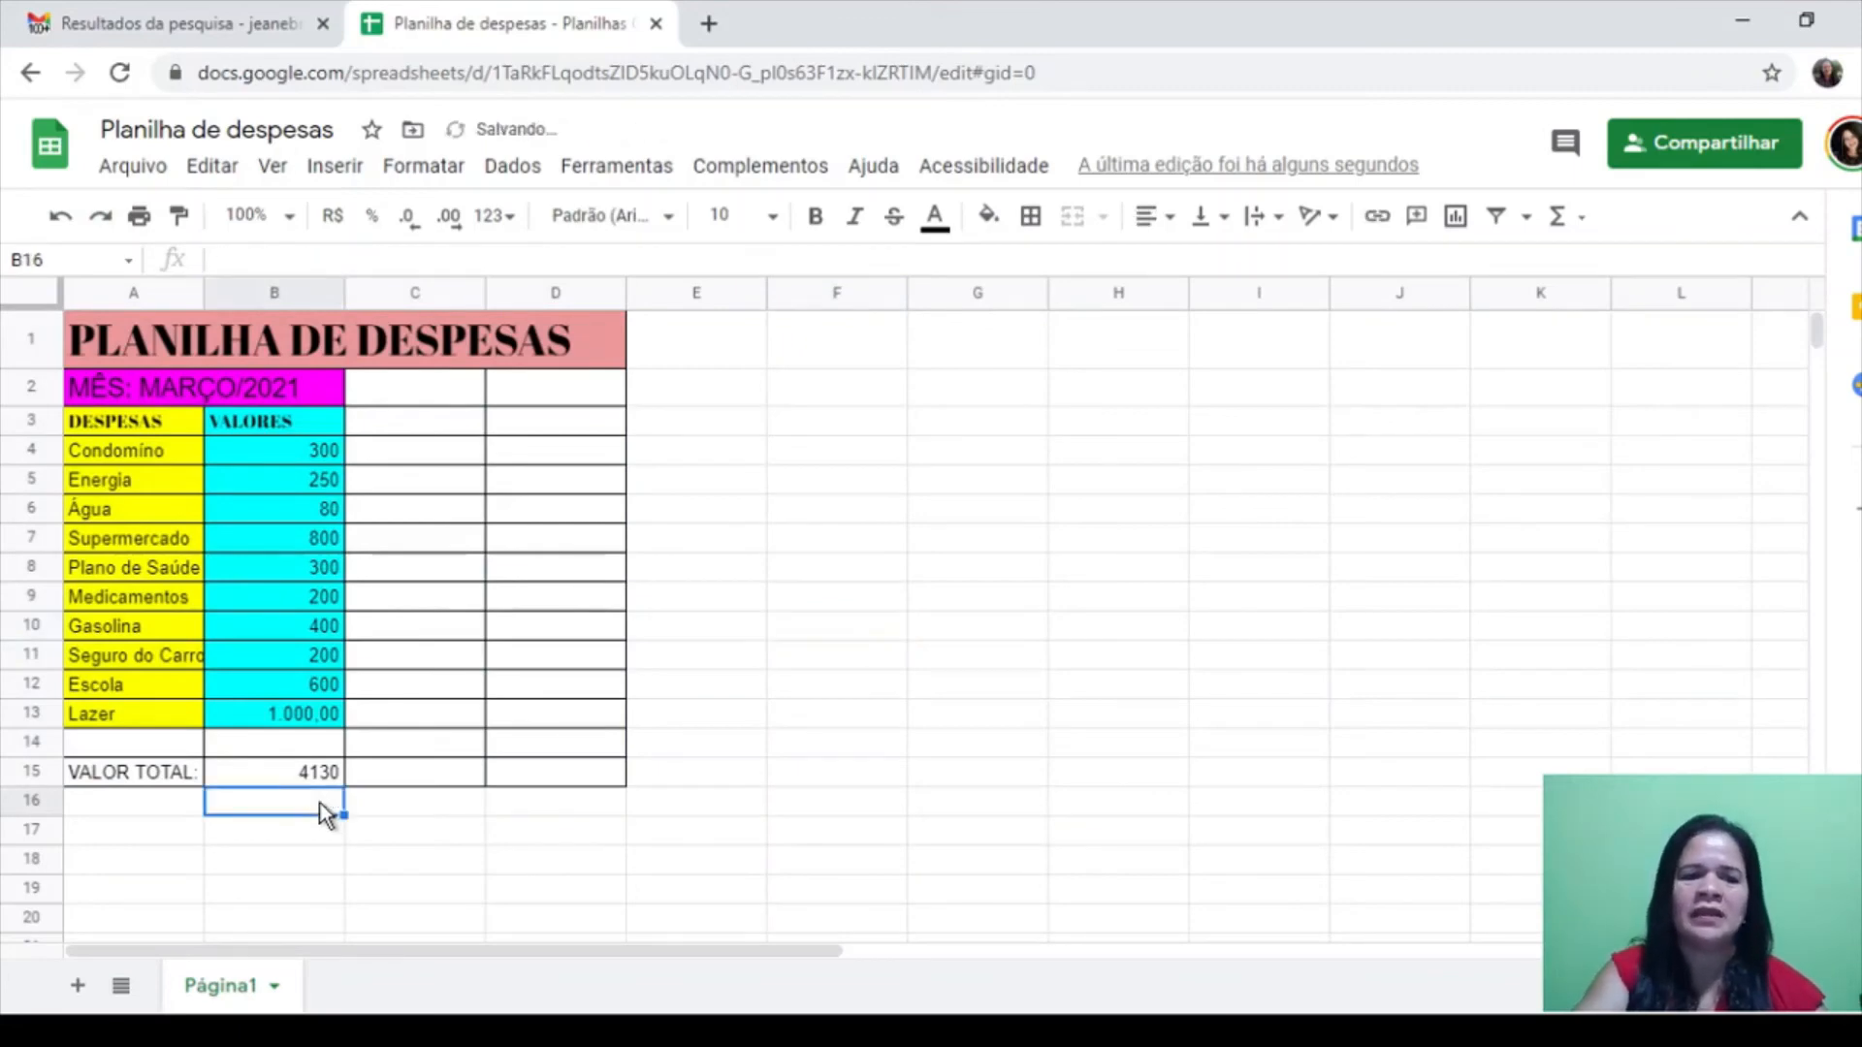
click(1003, 545)
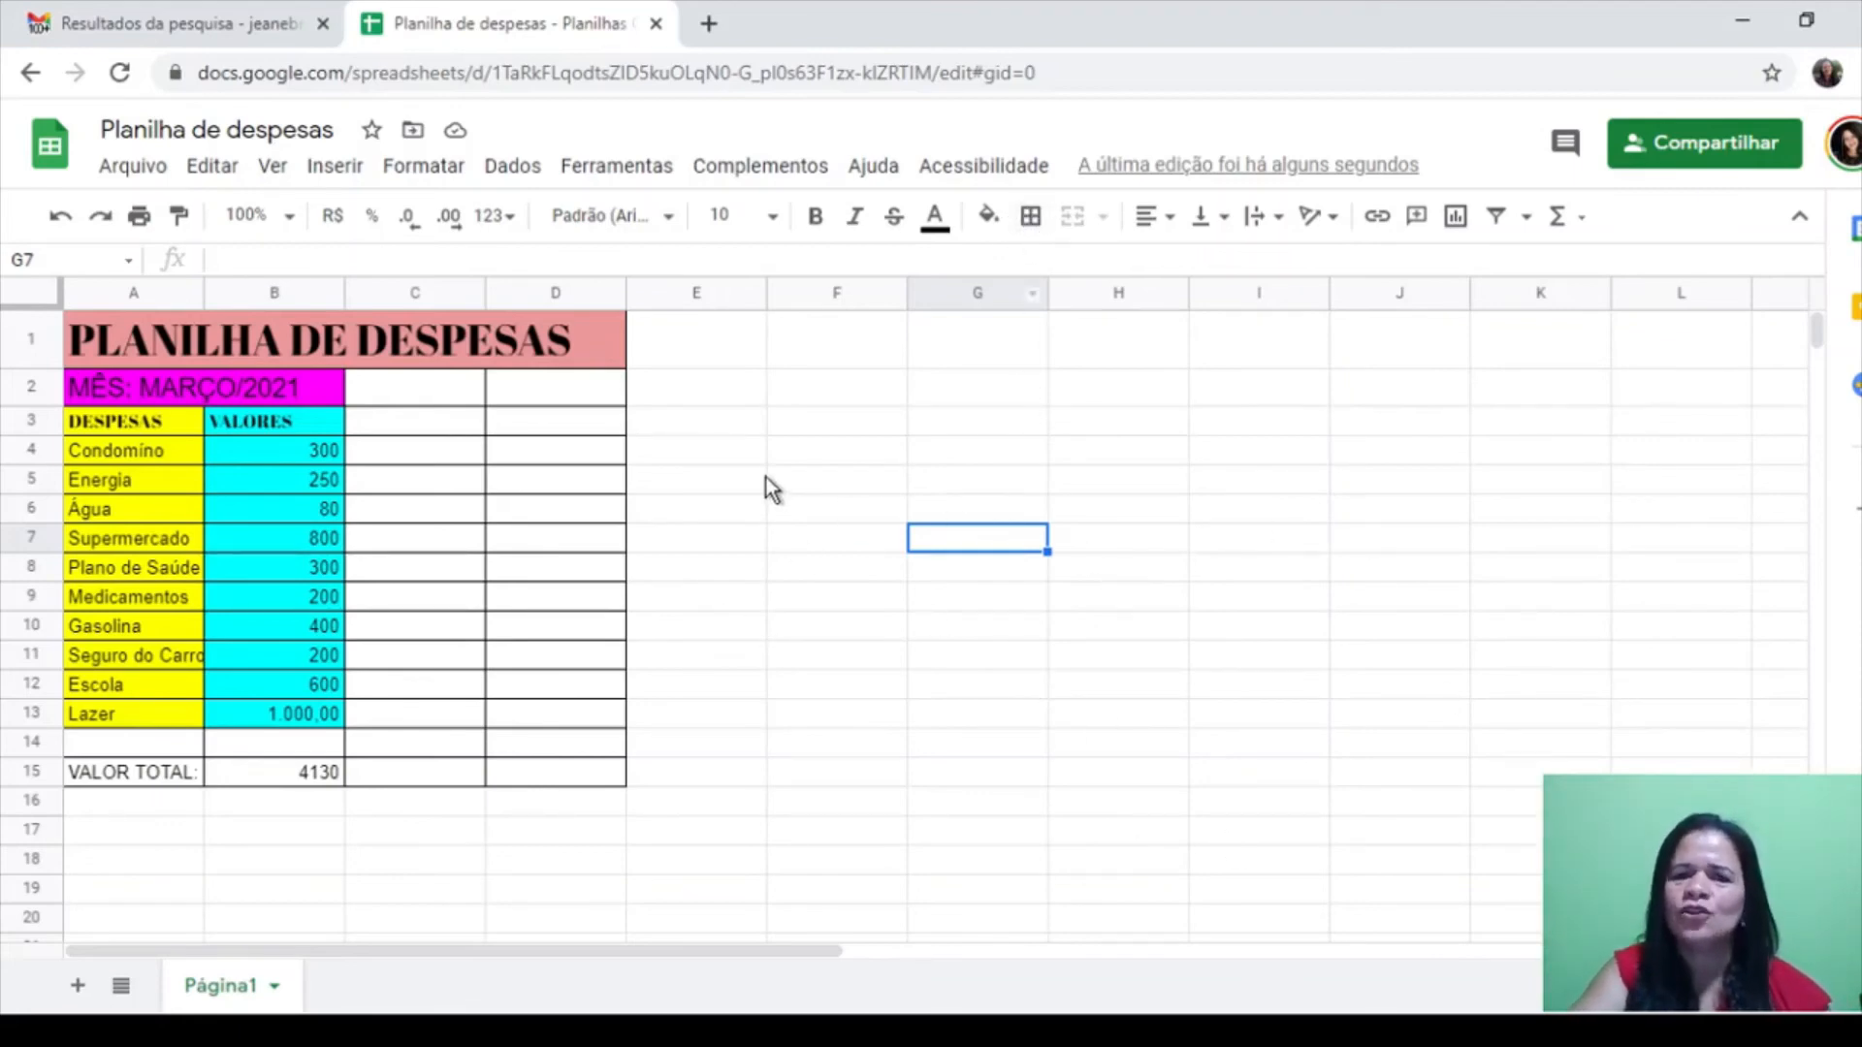
click(879, 423)
click(897, 504)
click(1031, 402)
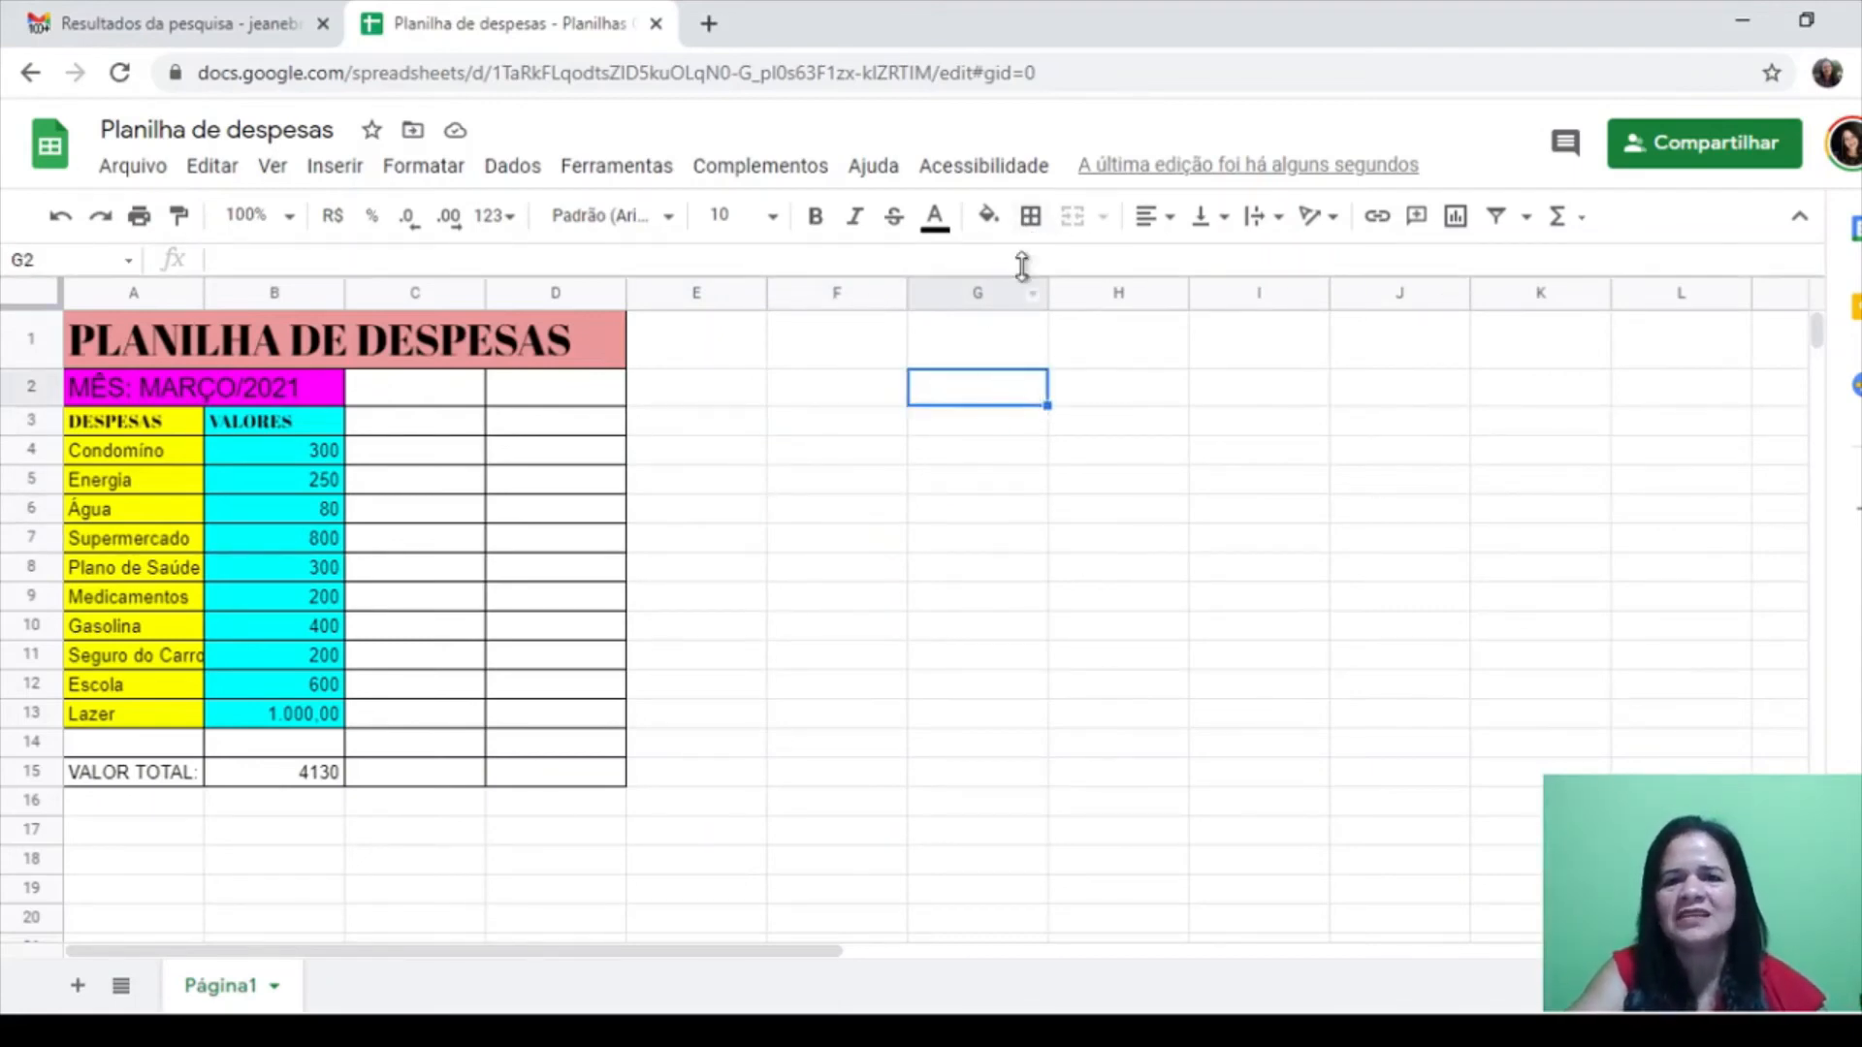
Compare the merged title range A1:D1 with the separate month-row cells A2 and B2
click(78, 391)
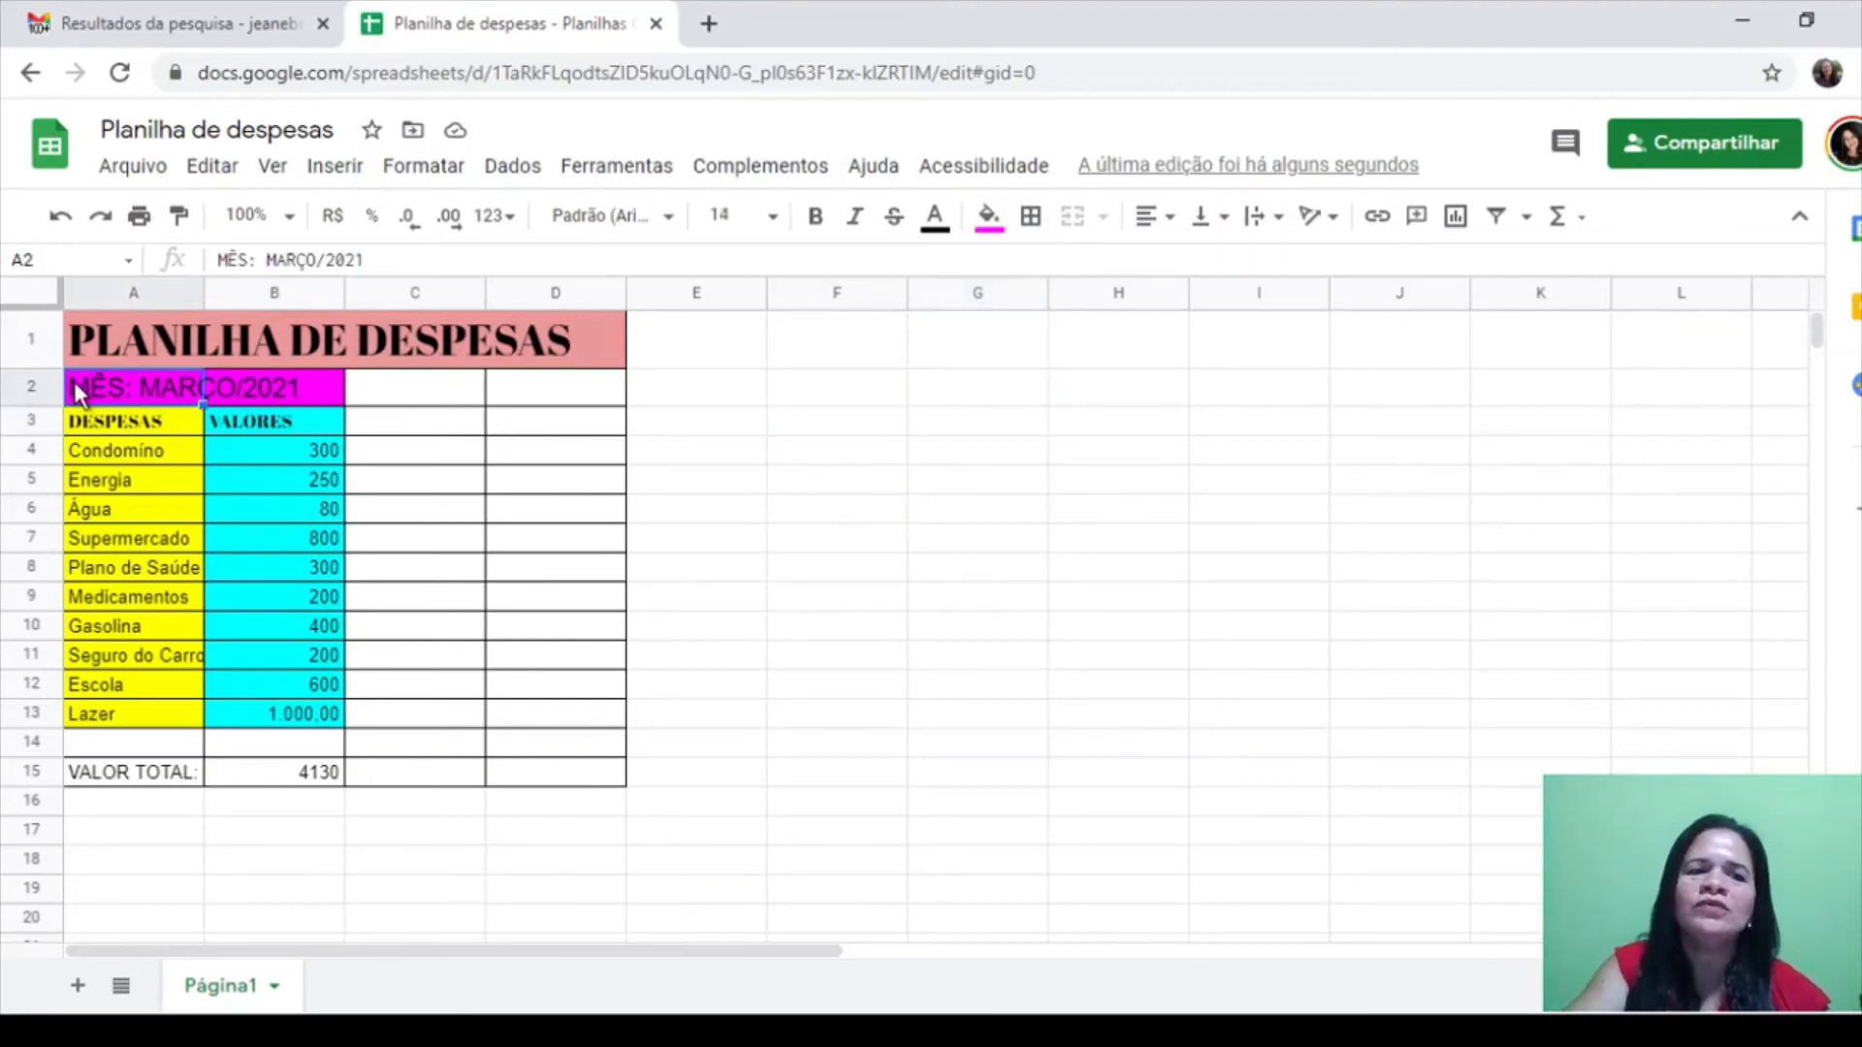
click(218, 346)
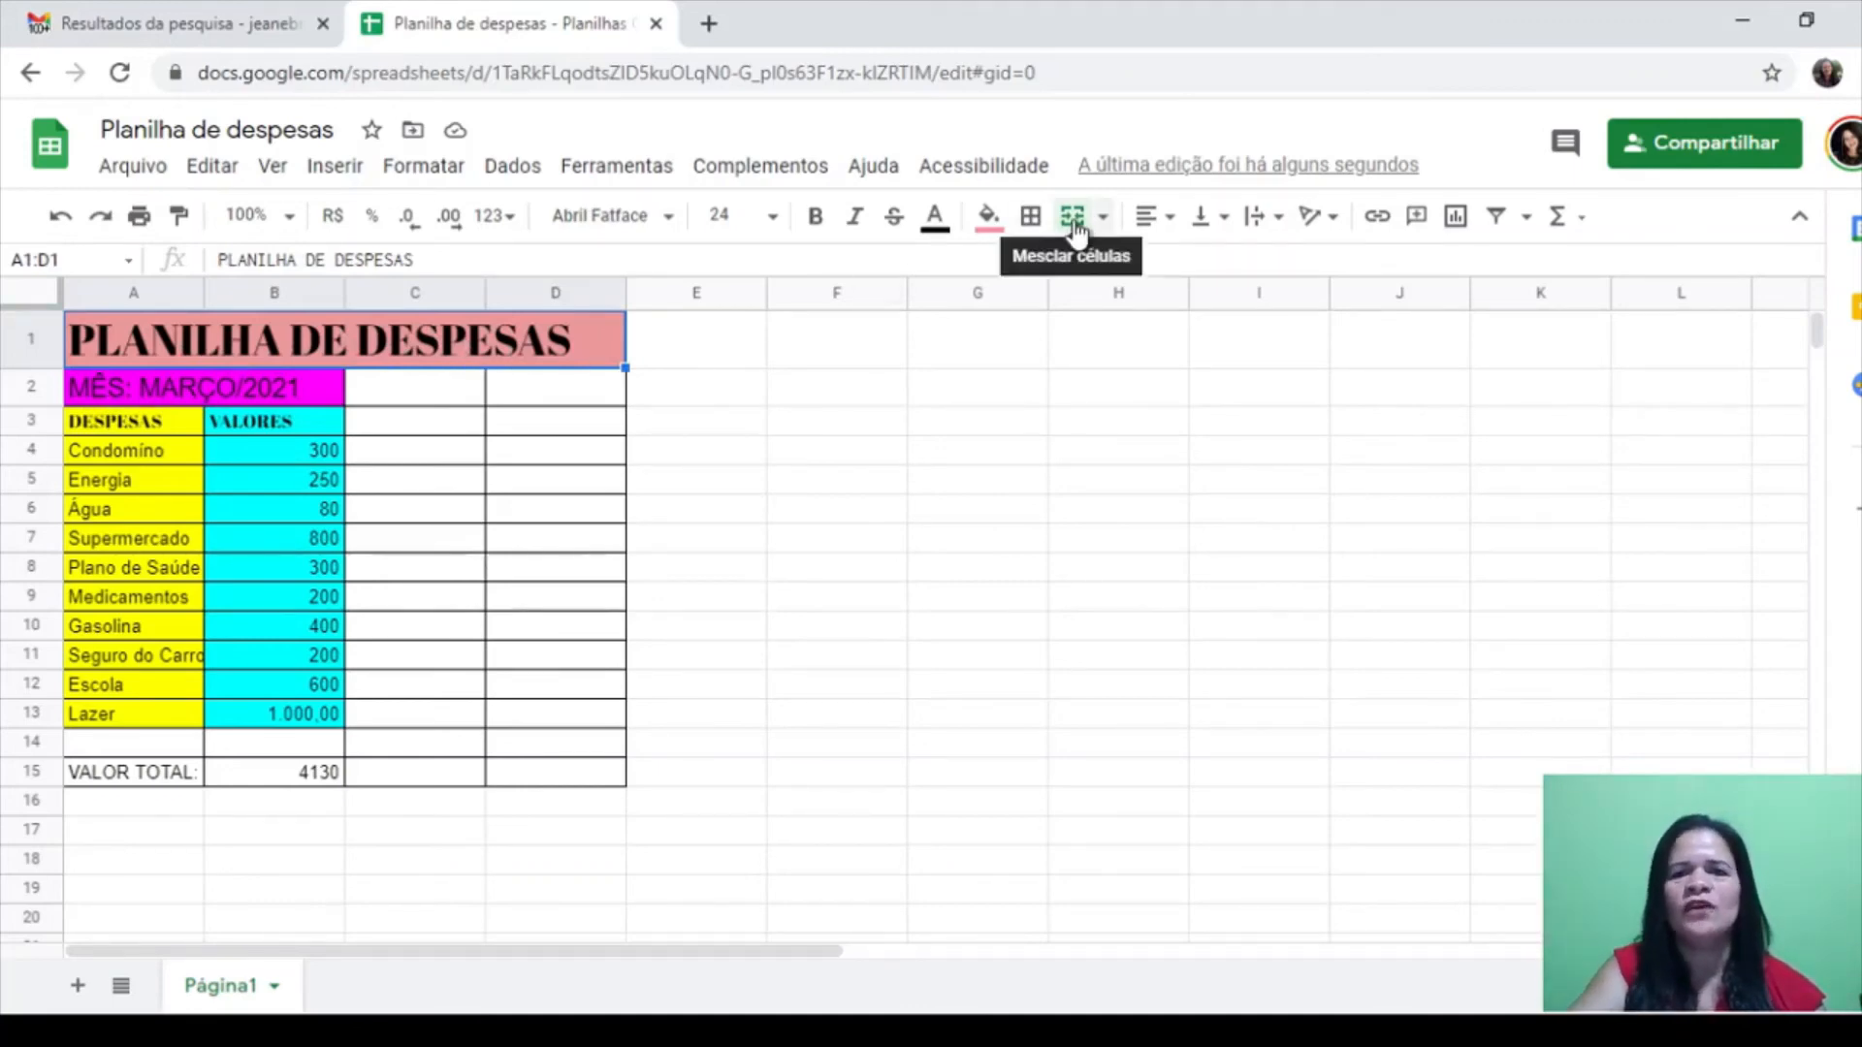
click(82, 398)
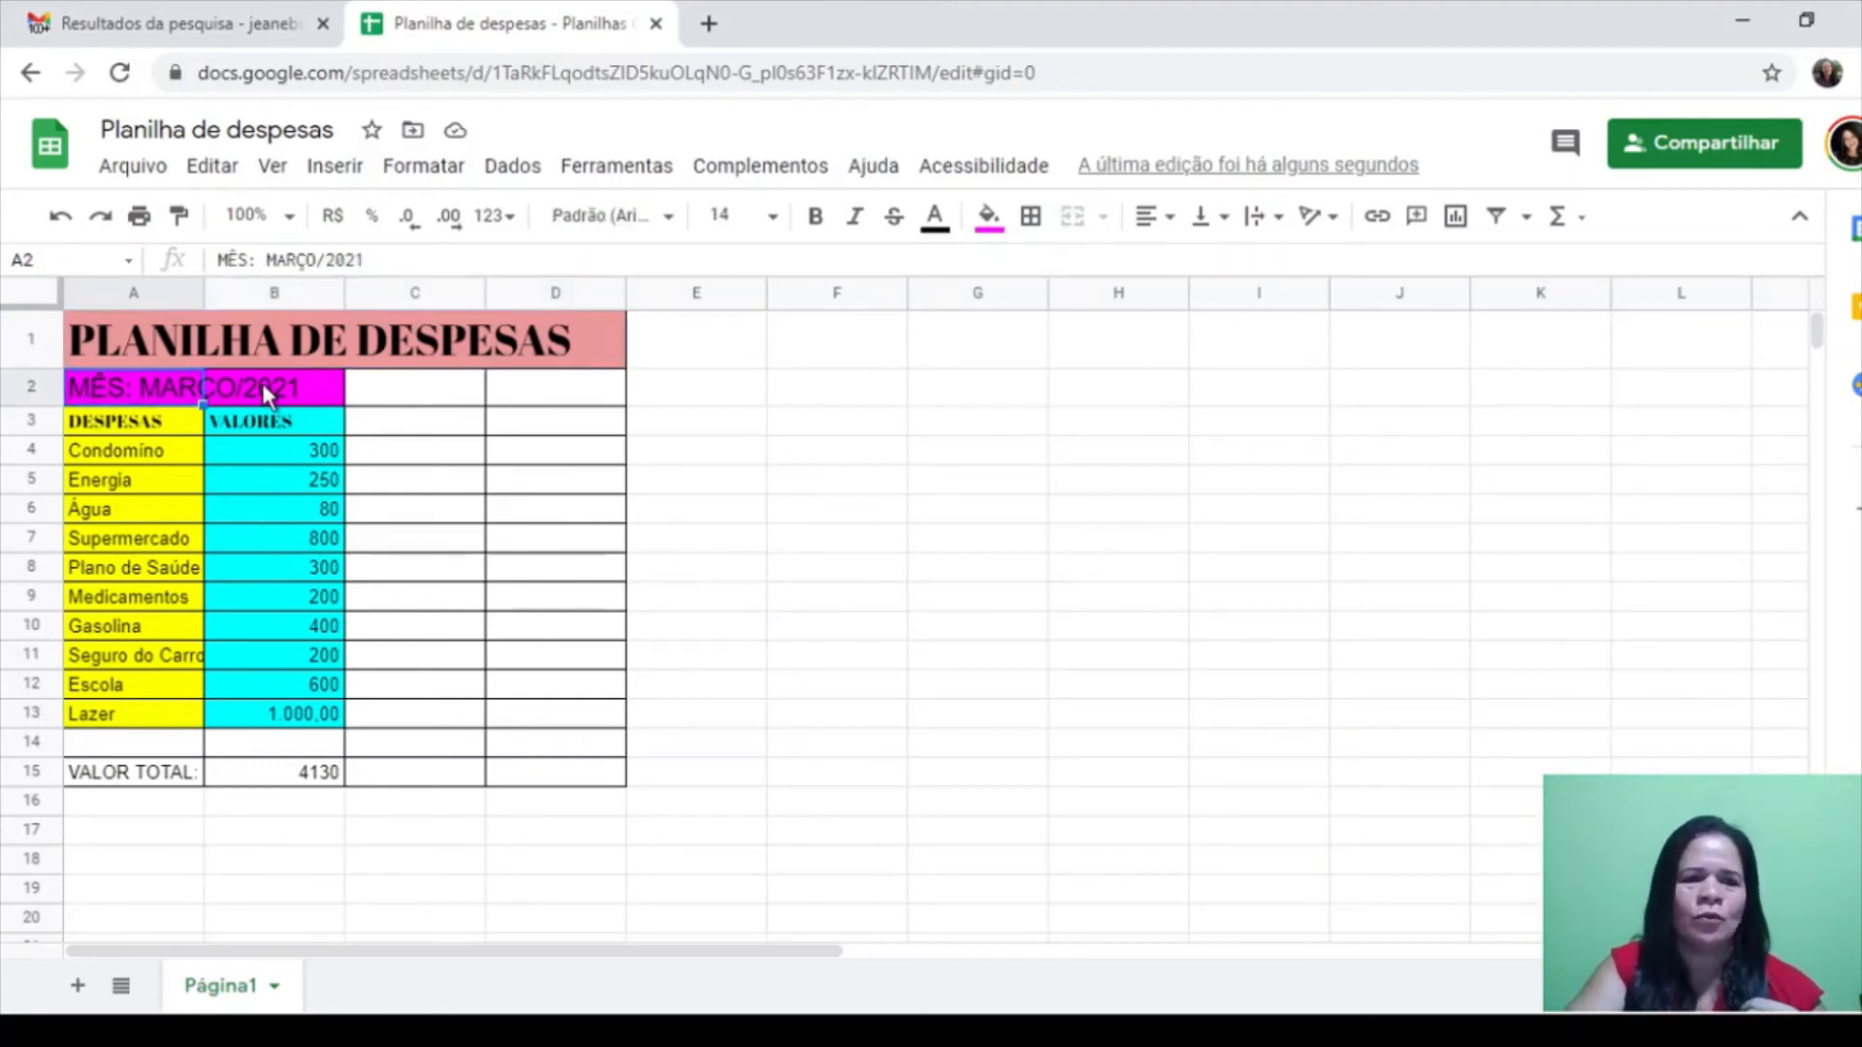
click(233, 392)
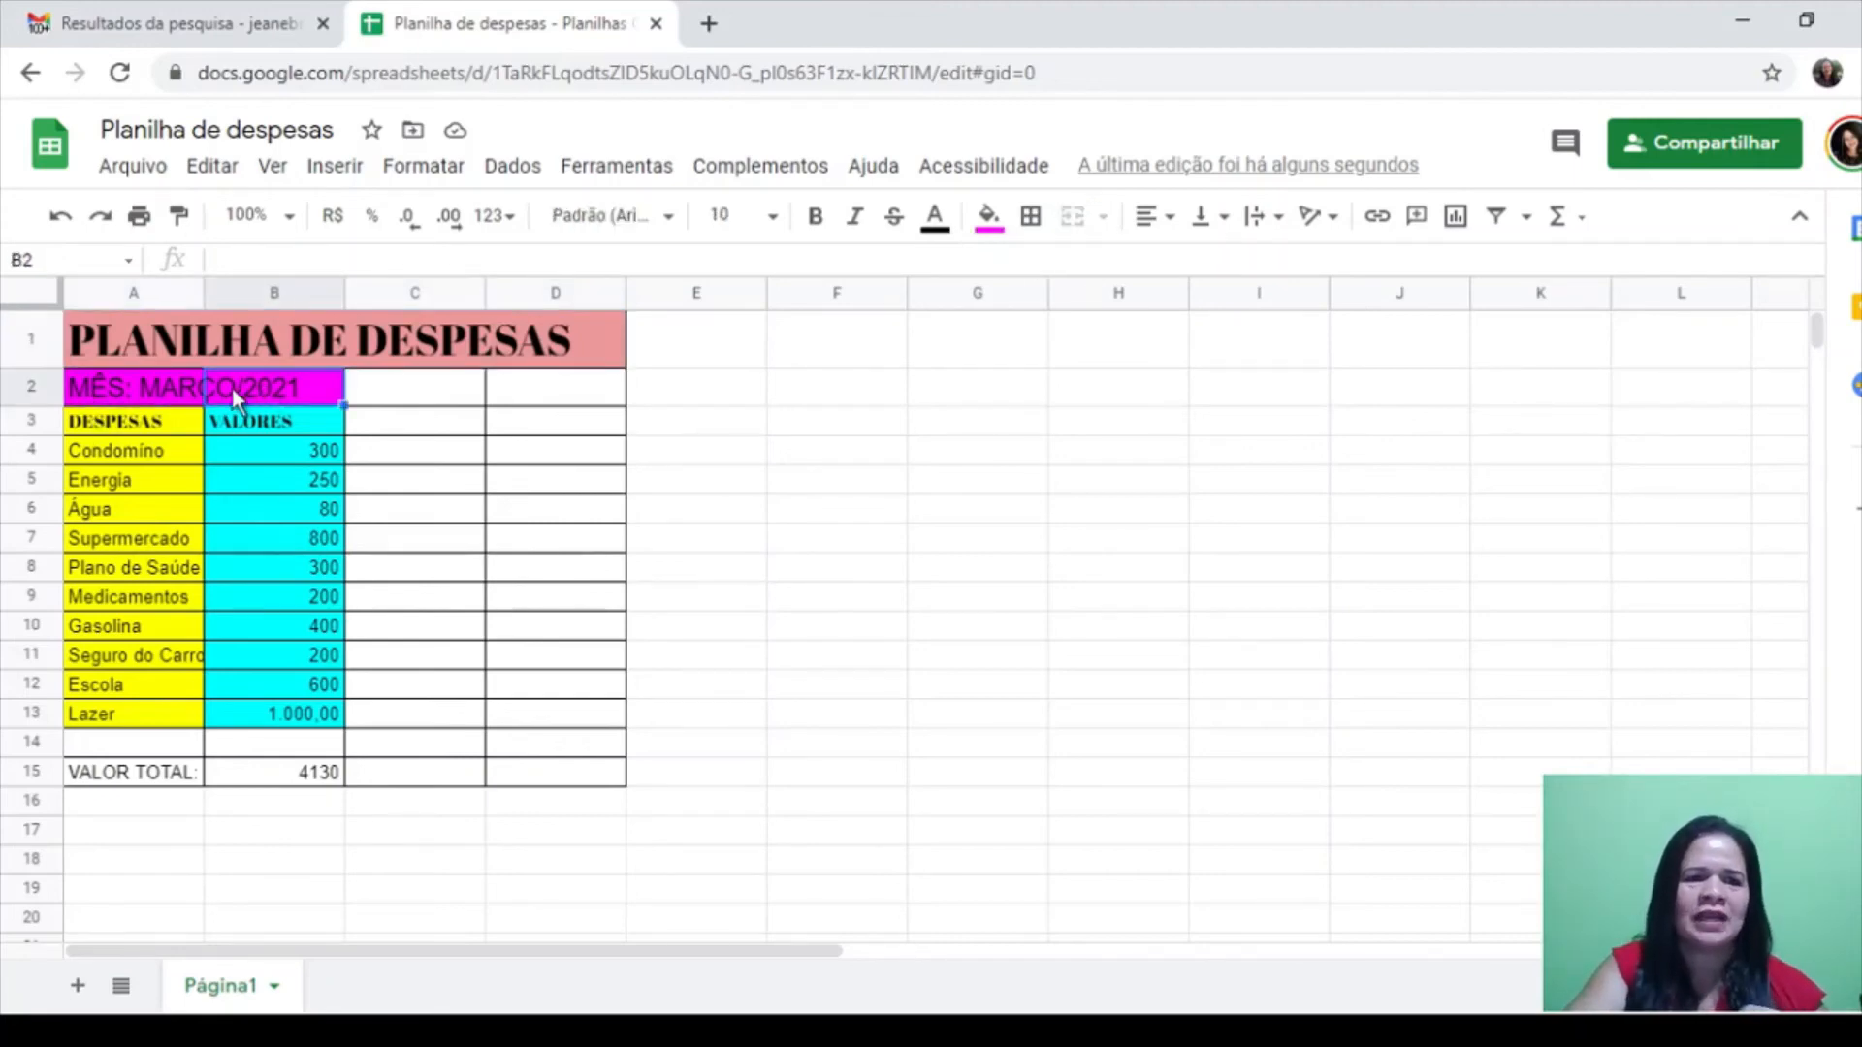
click(194, 347)
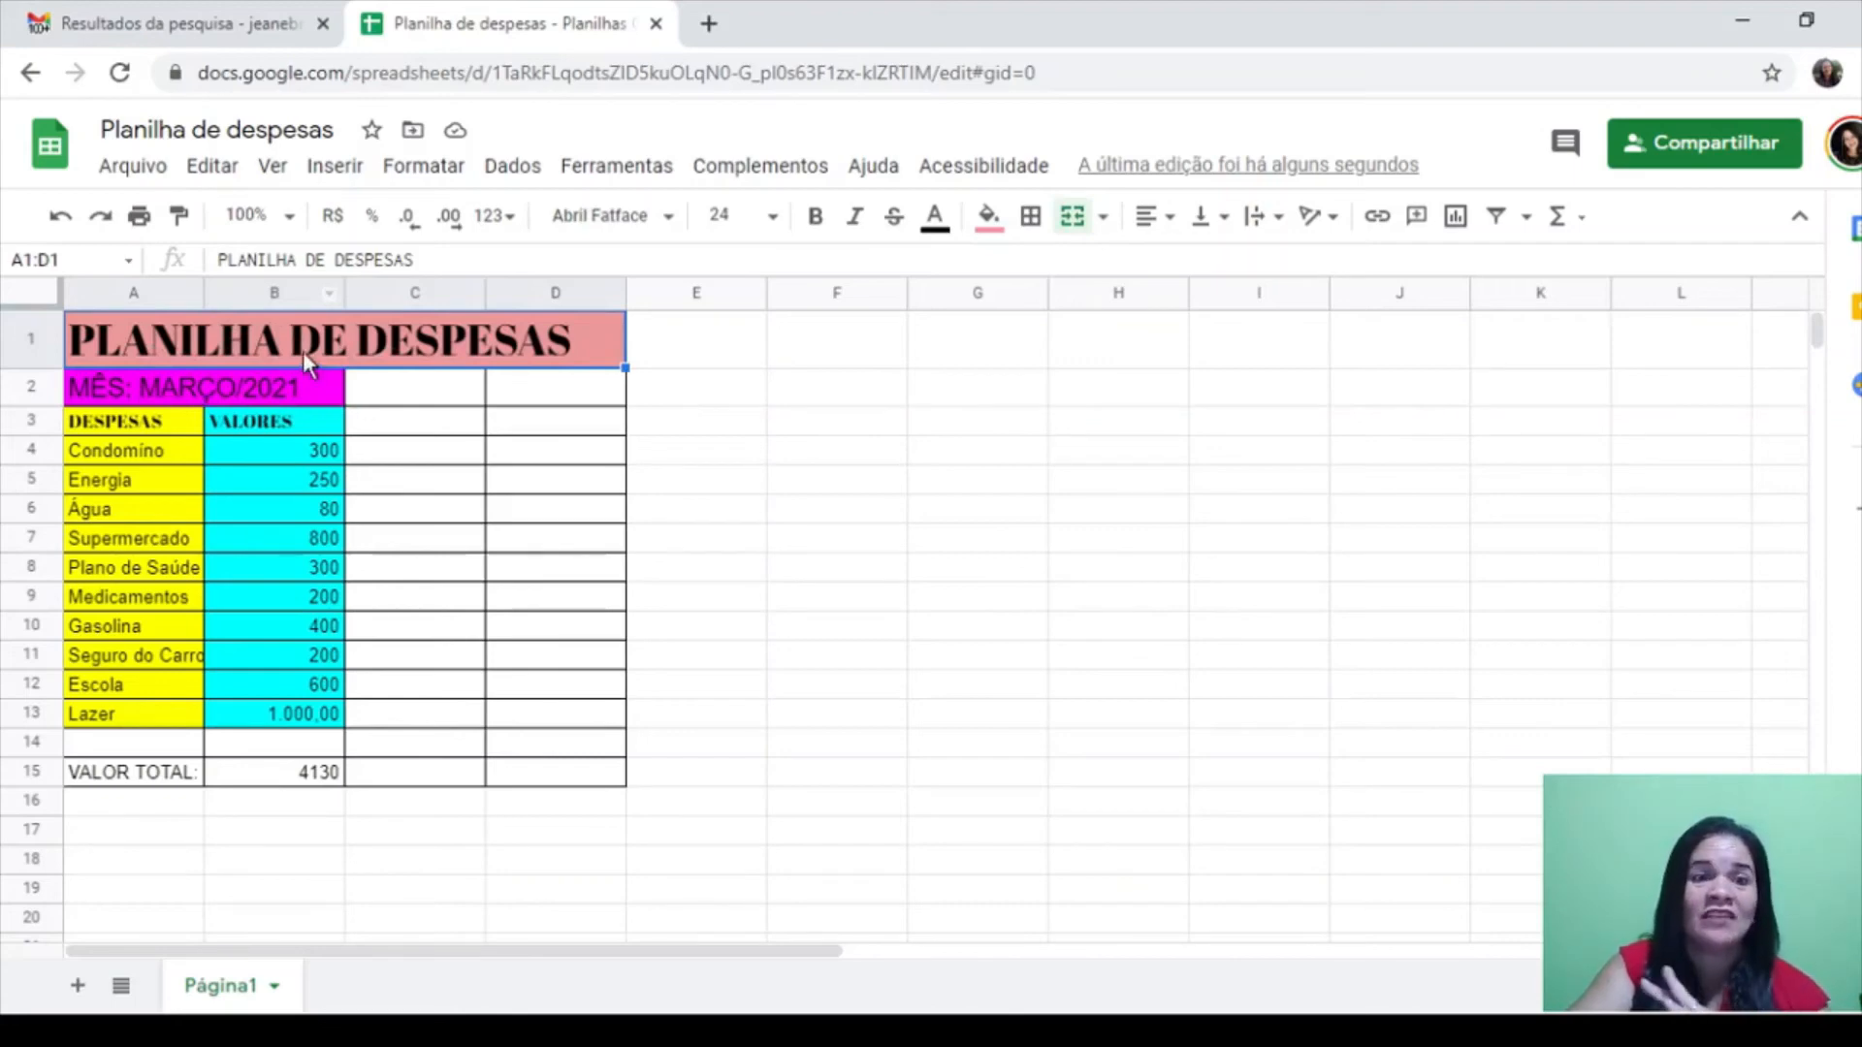
click(189, 394)
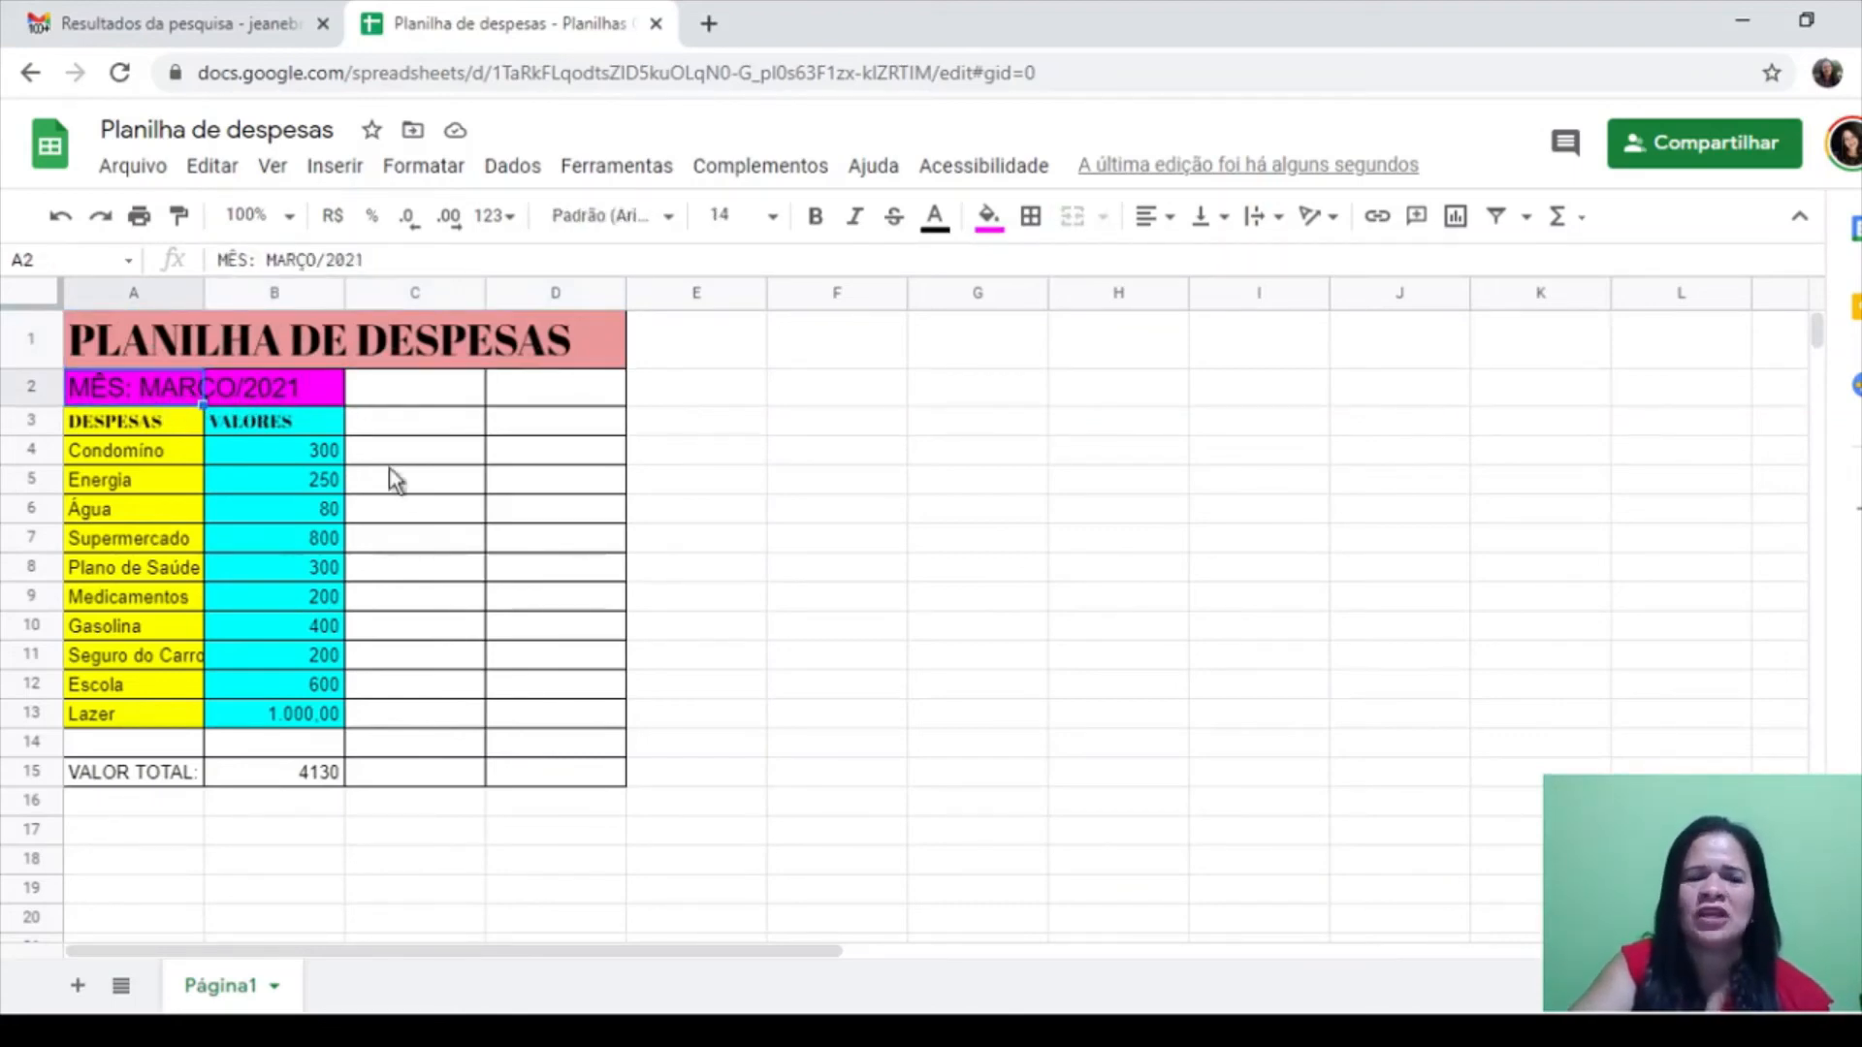
click(433, 481)
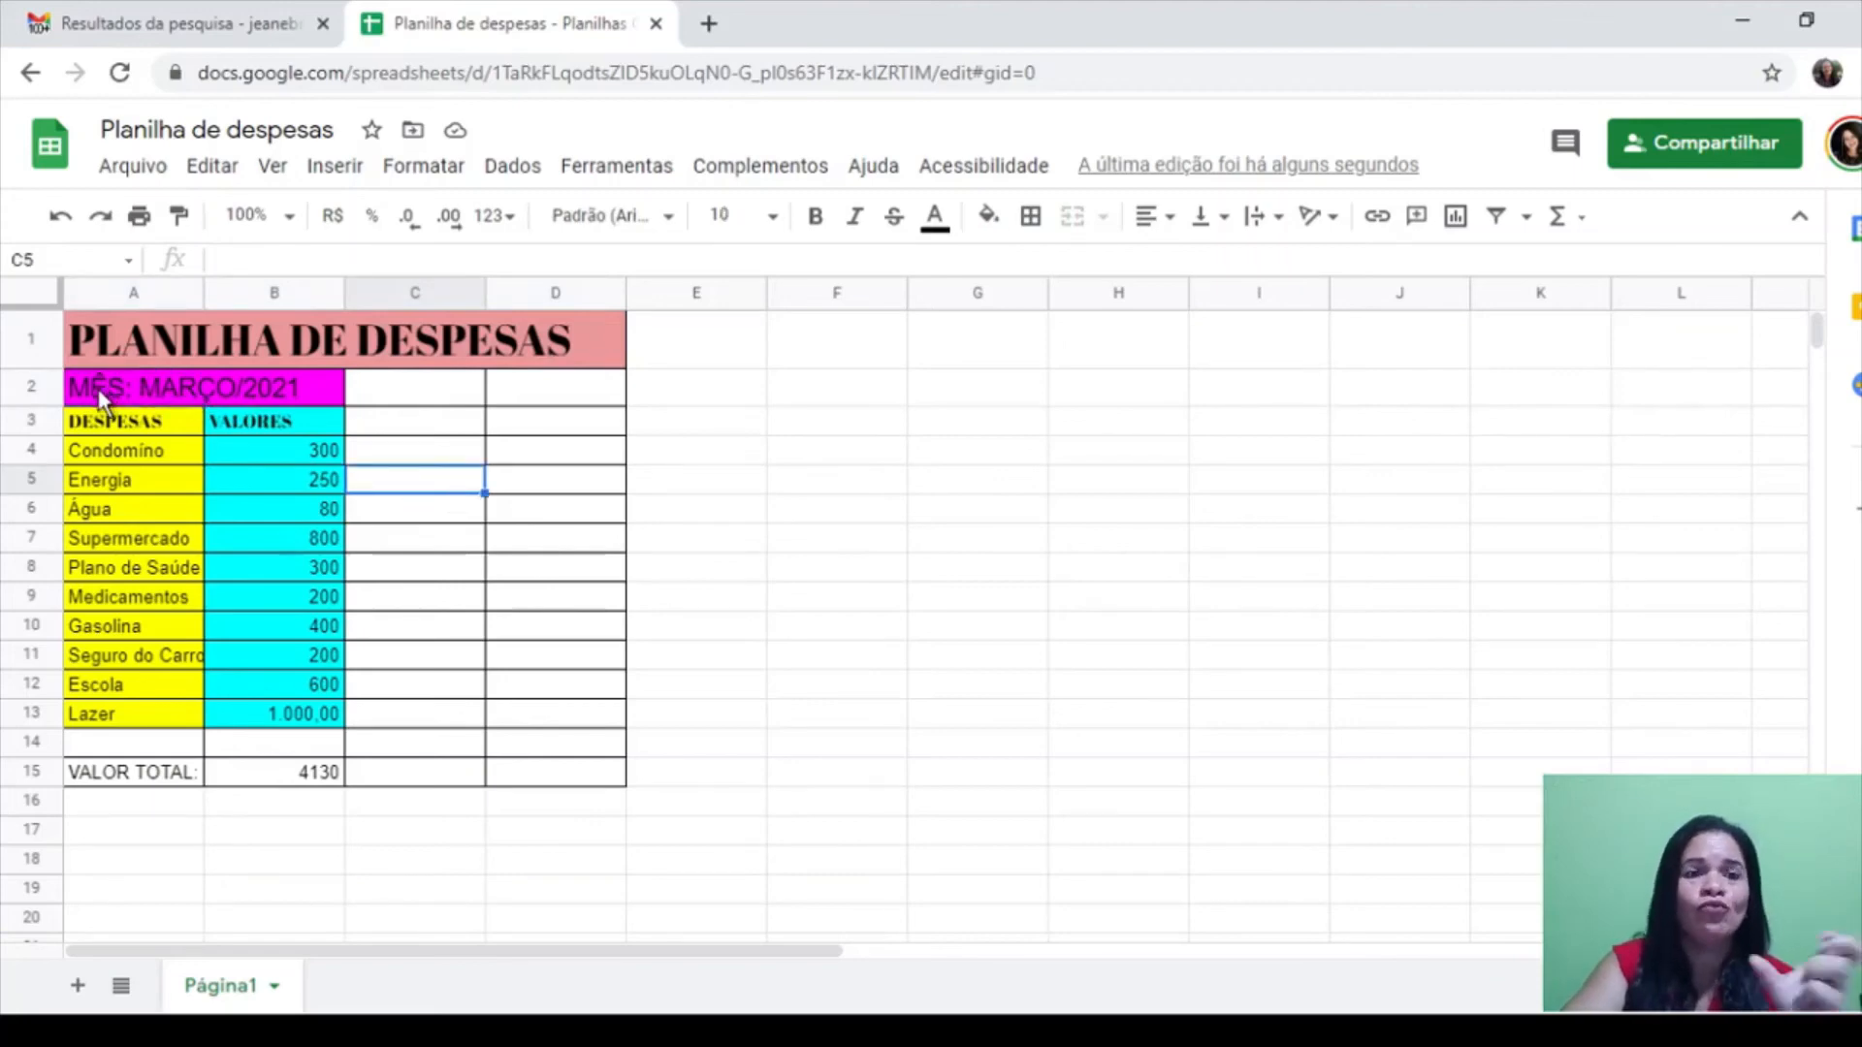
Merge the month row cells A2:D2 and center their text horizontally
click(74, 400)
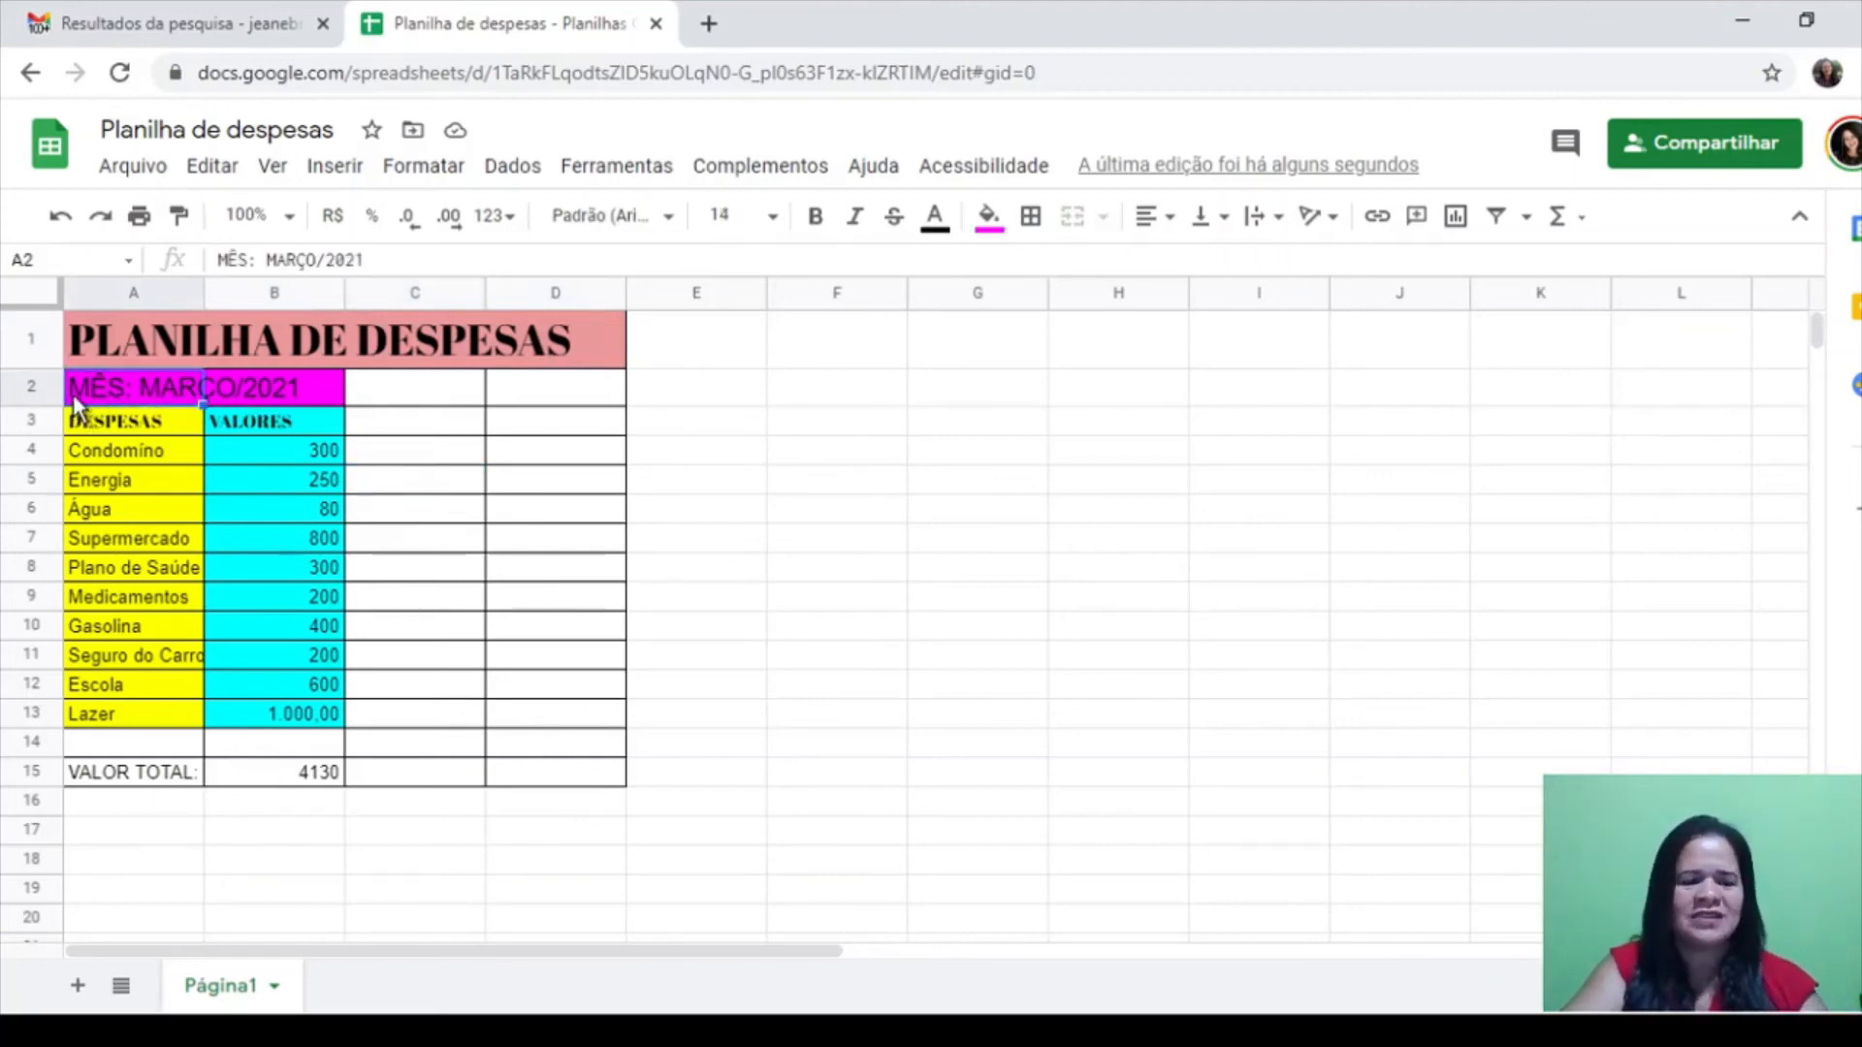
shift+click(579, 393)
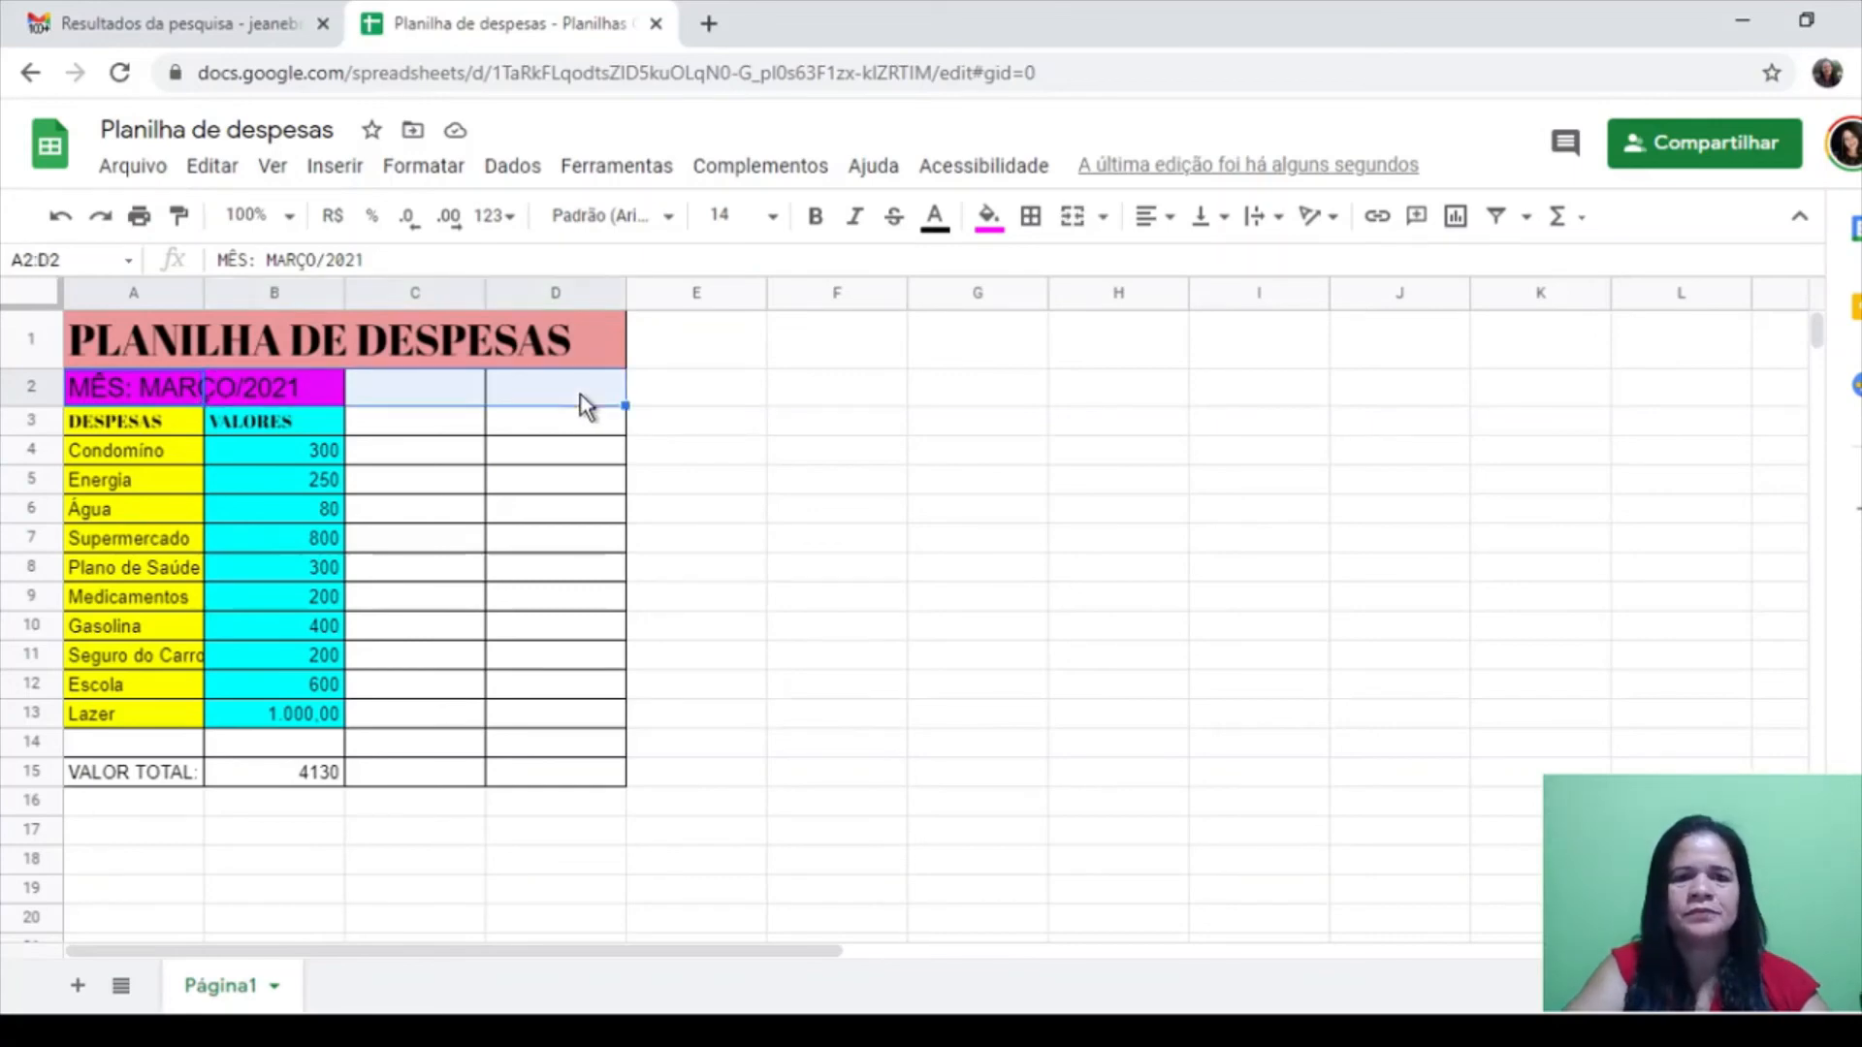
click(1073, 217)
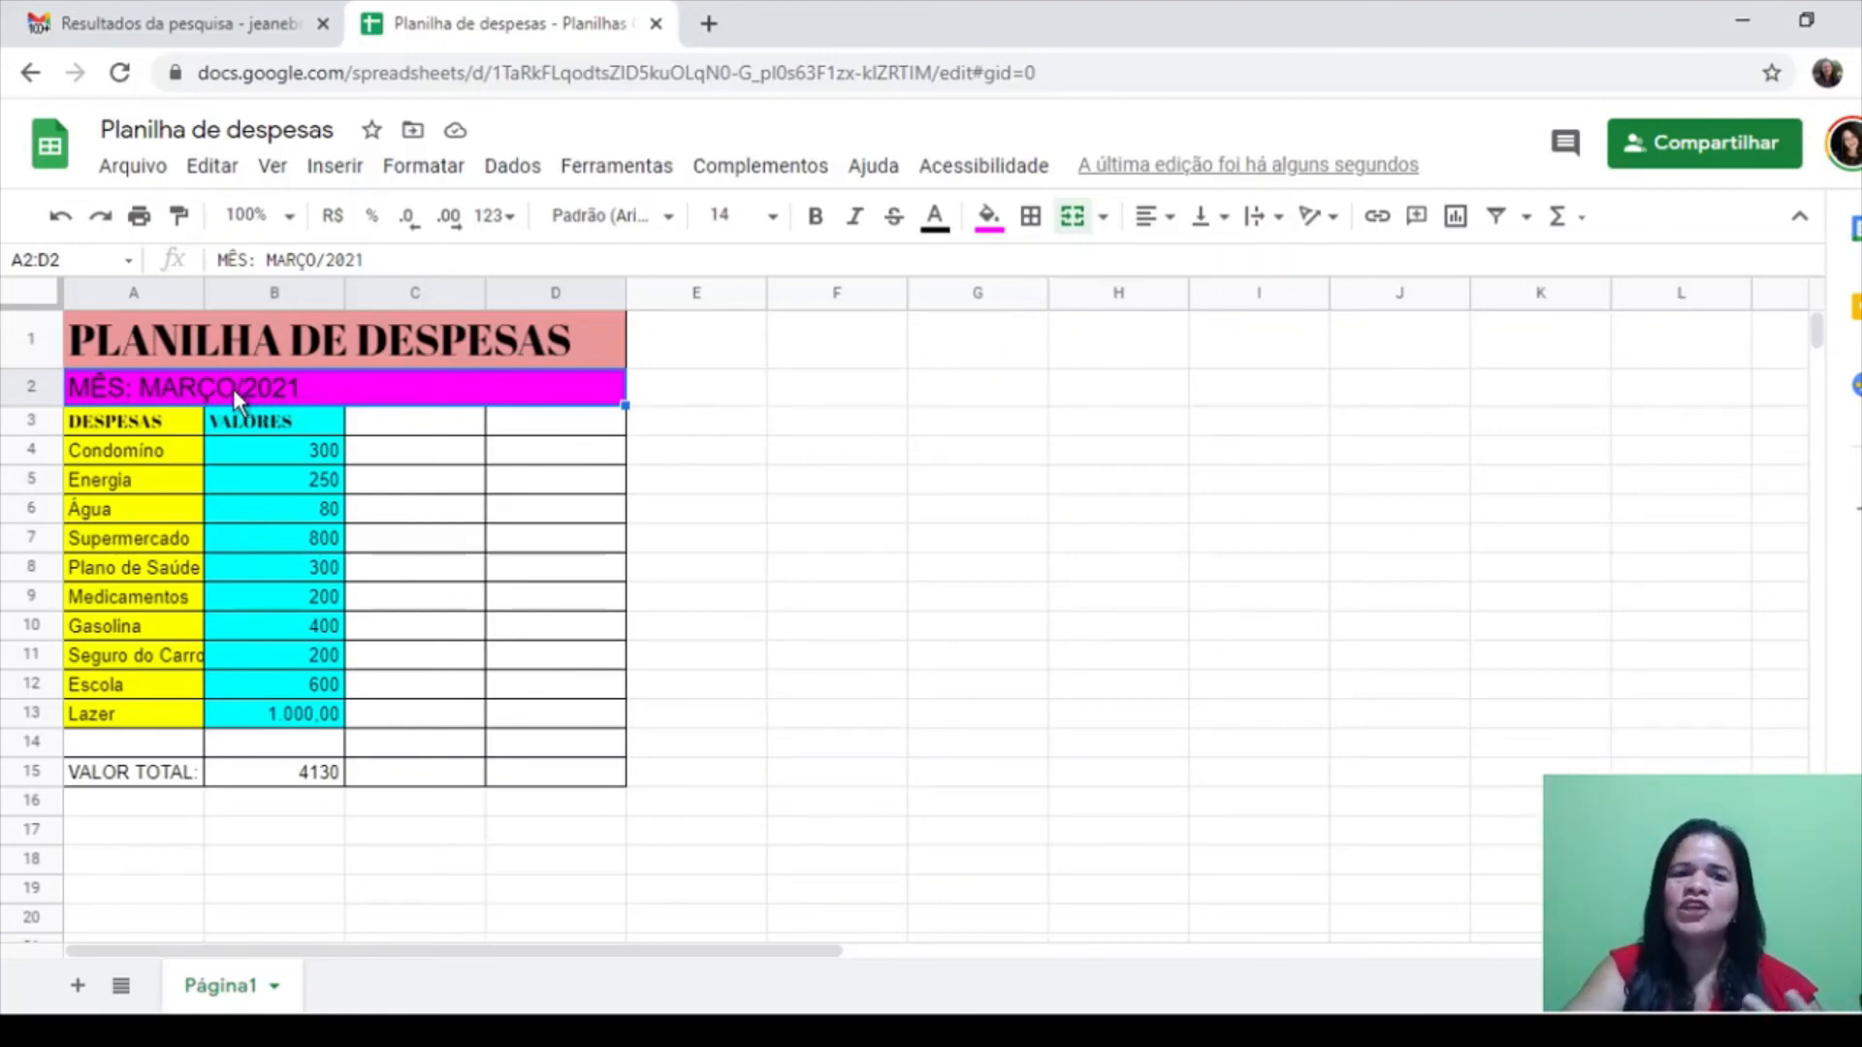
click(1173, 217)
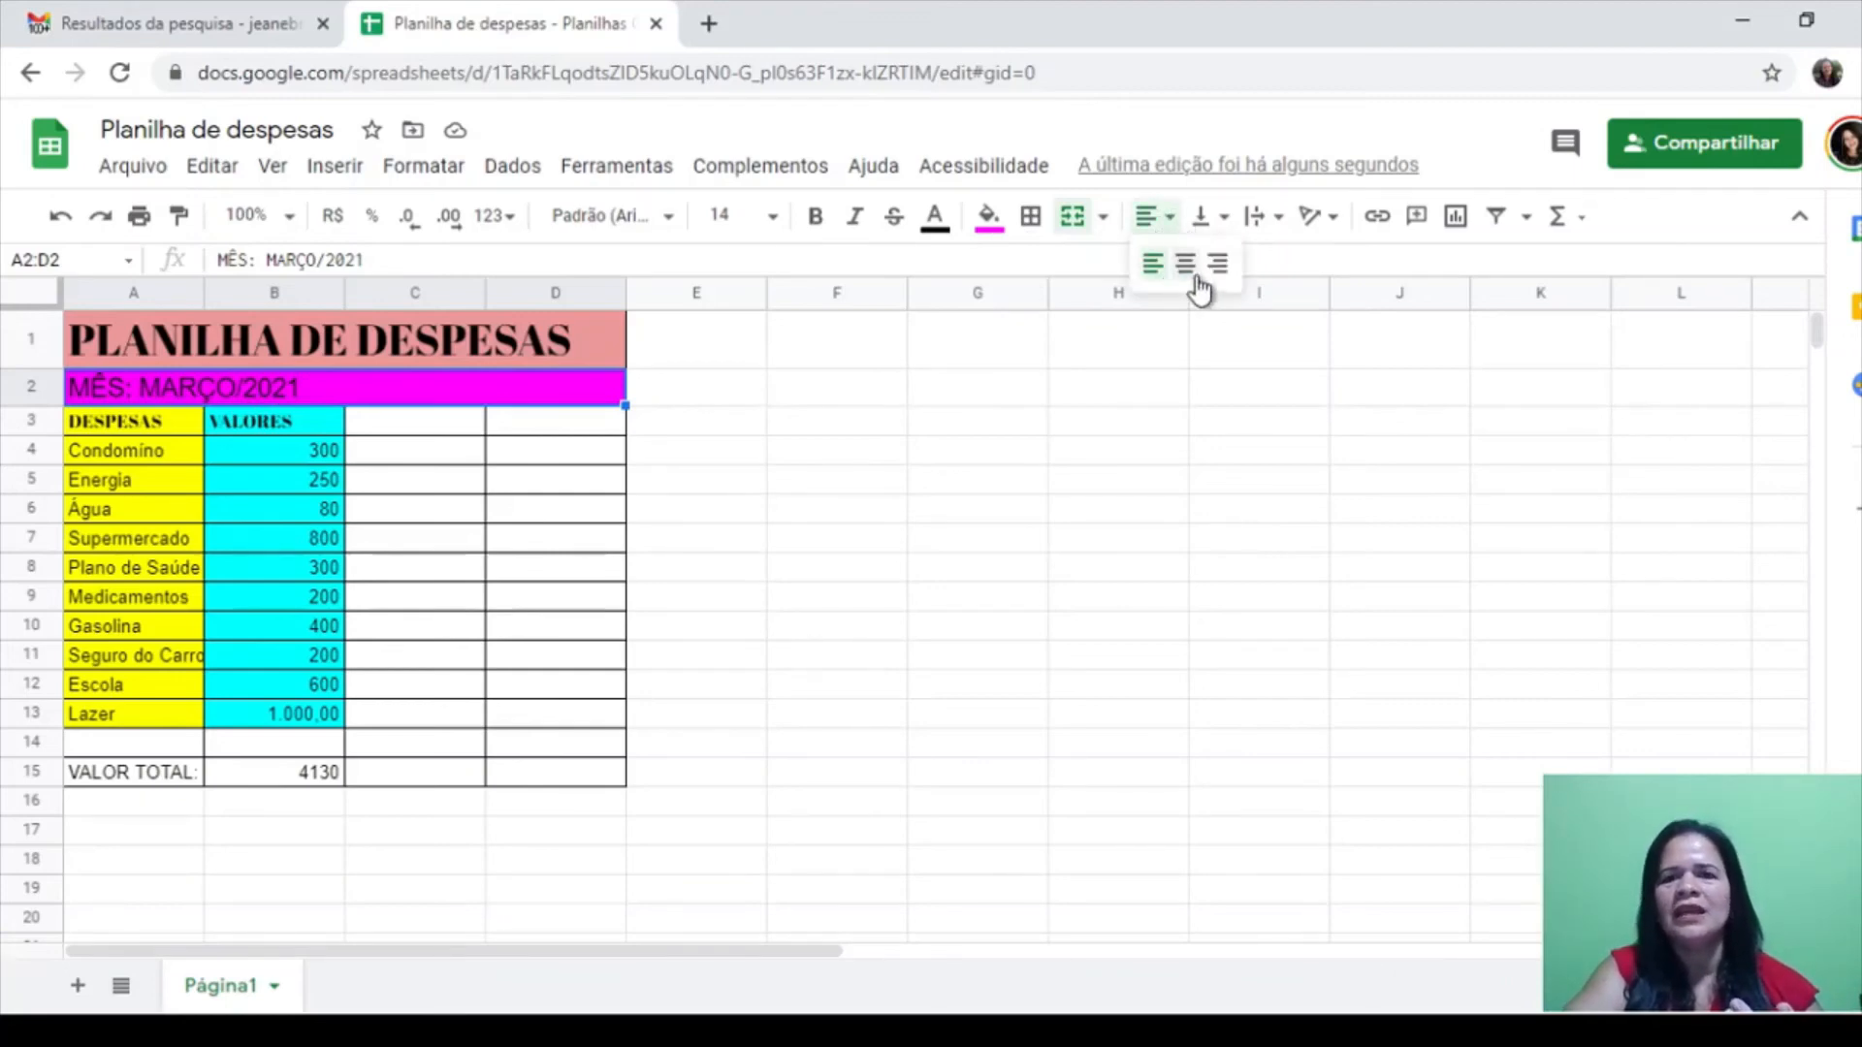
click(1187, 264)
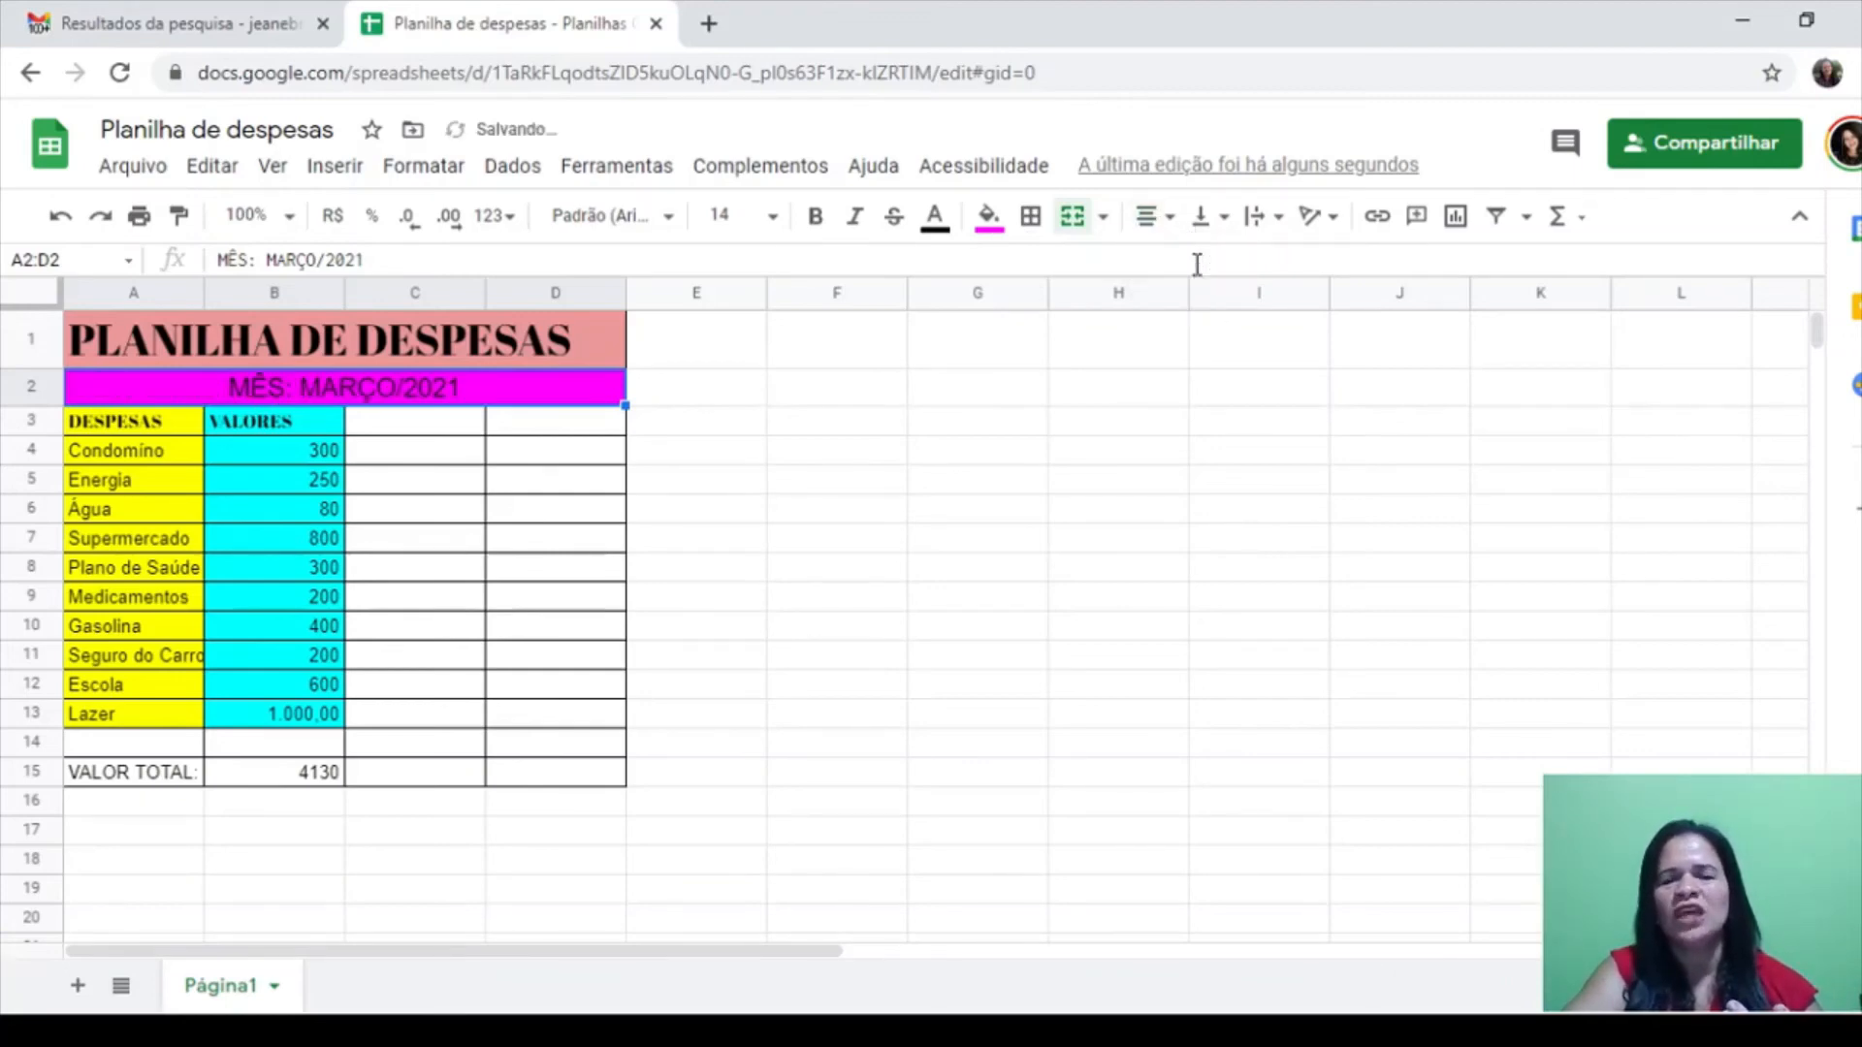
Try top vertical alignment on the merged month cell A2:D2, and set its vertical alignment to middle
click(1172, 221)
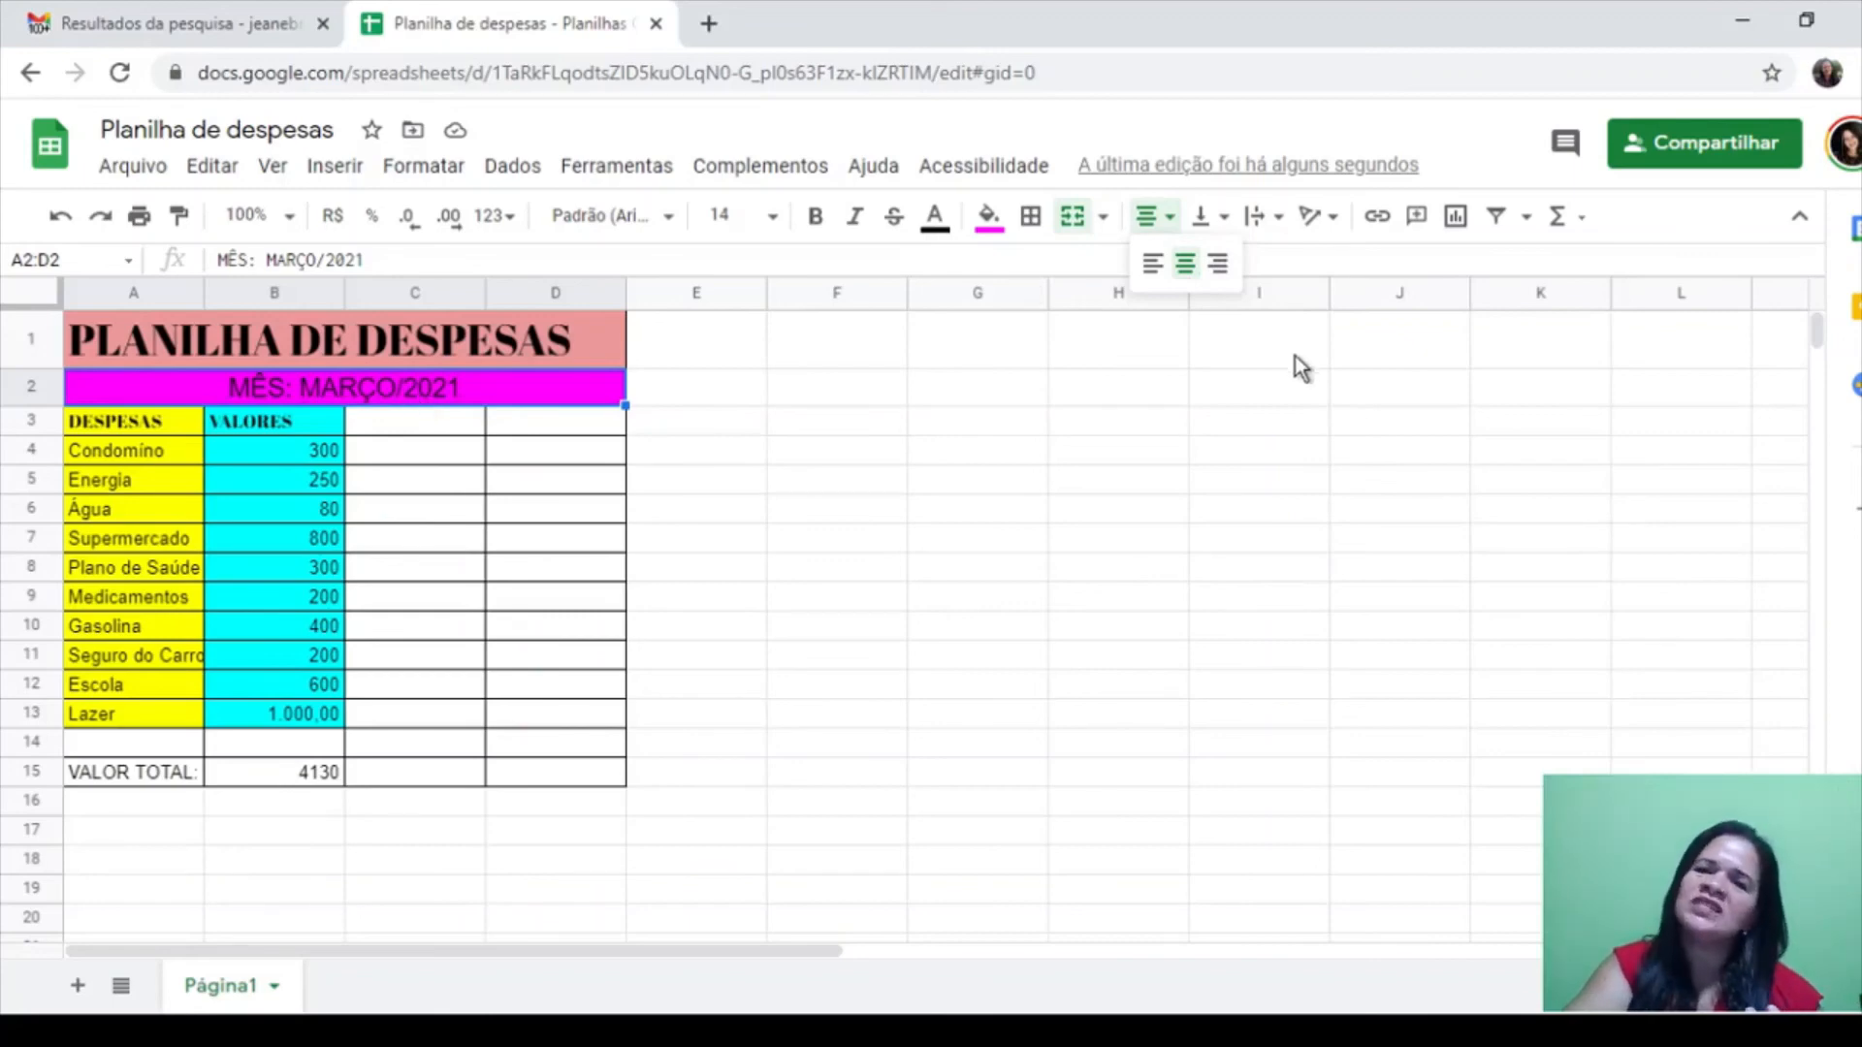
click(1226, 221)
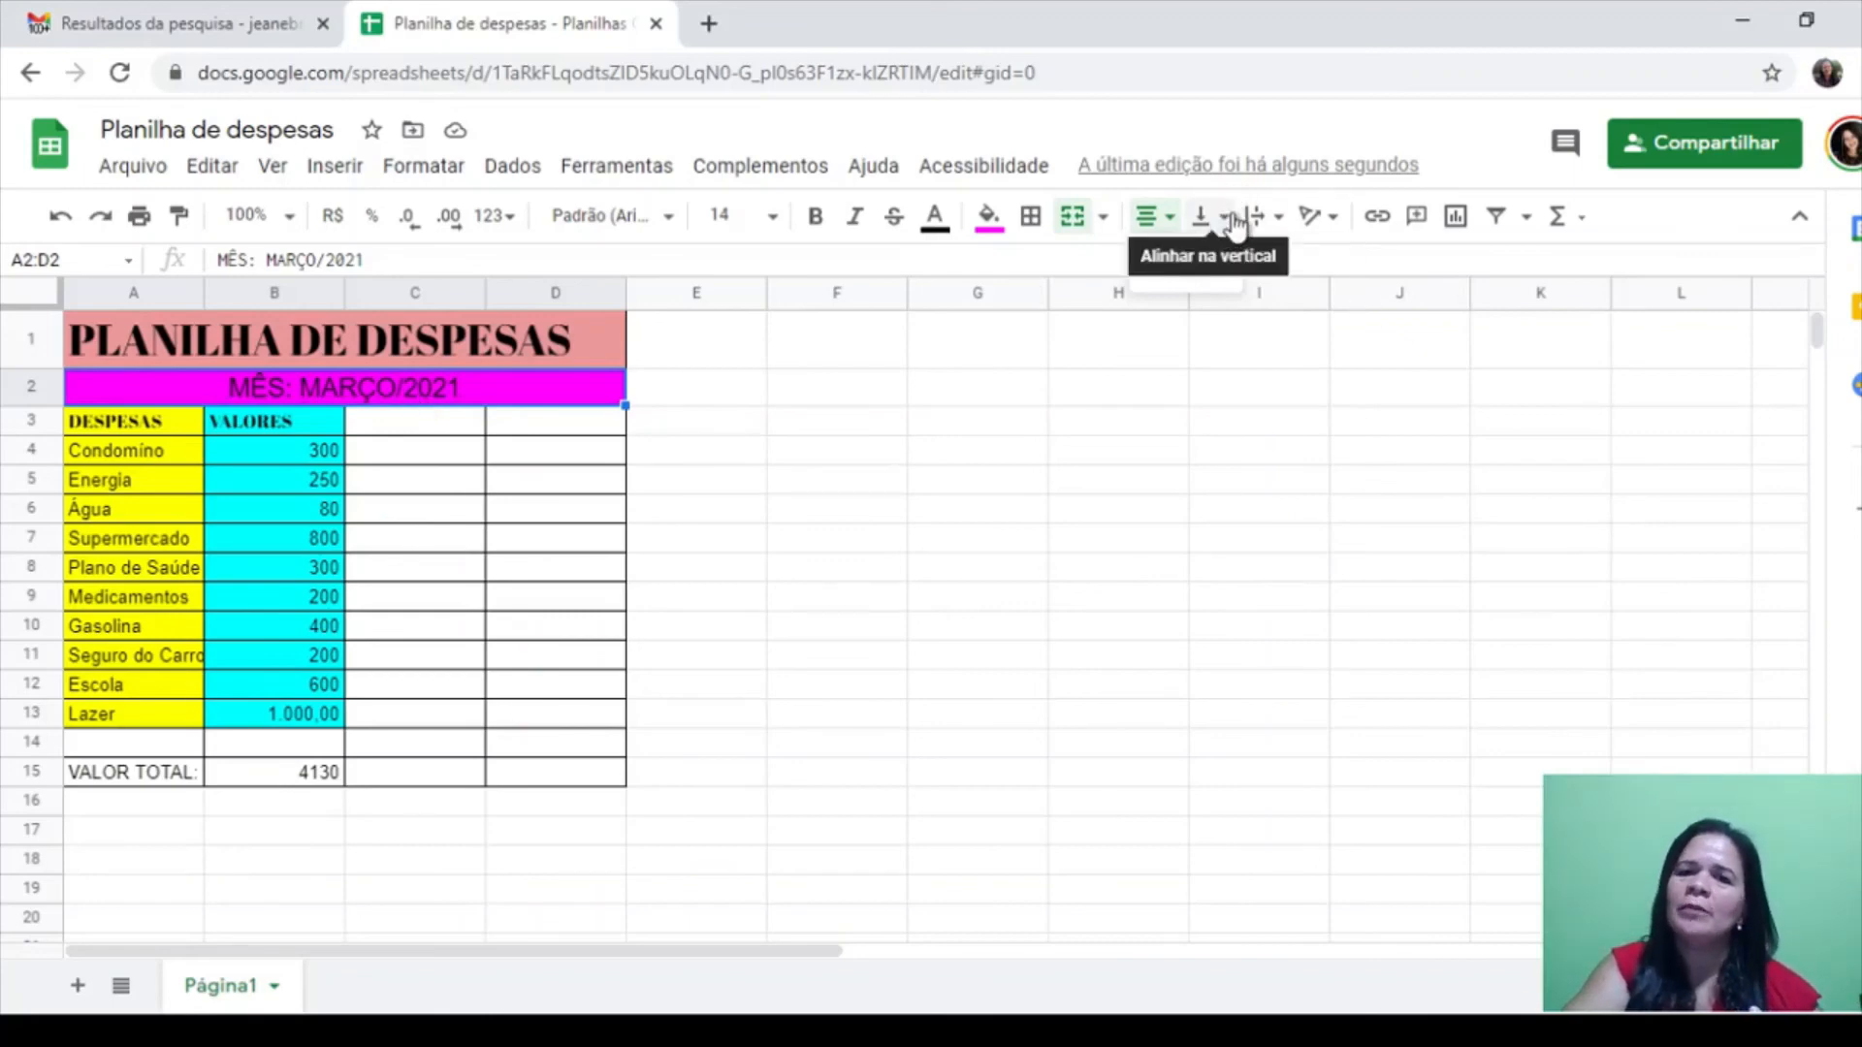
click(1229, 221)
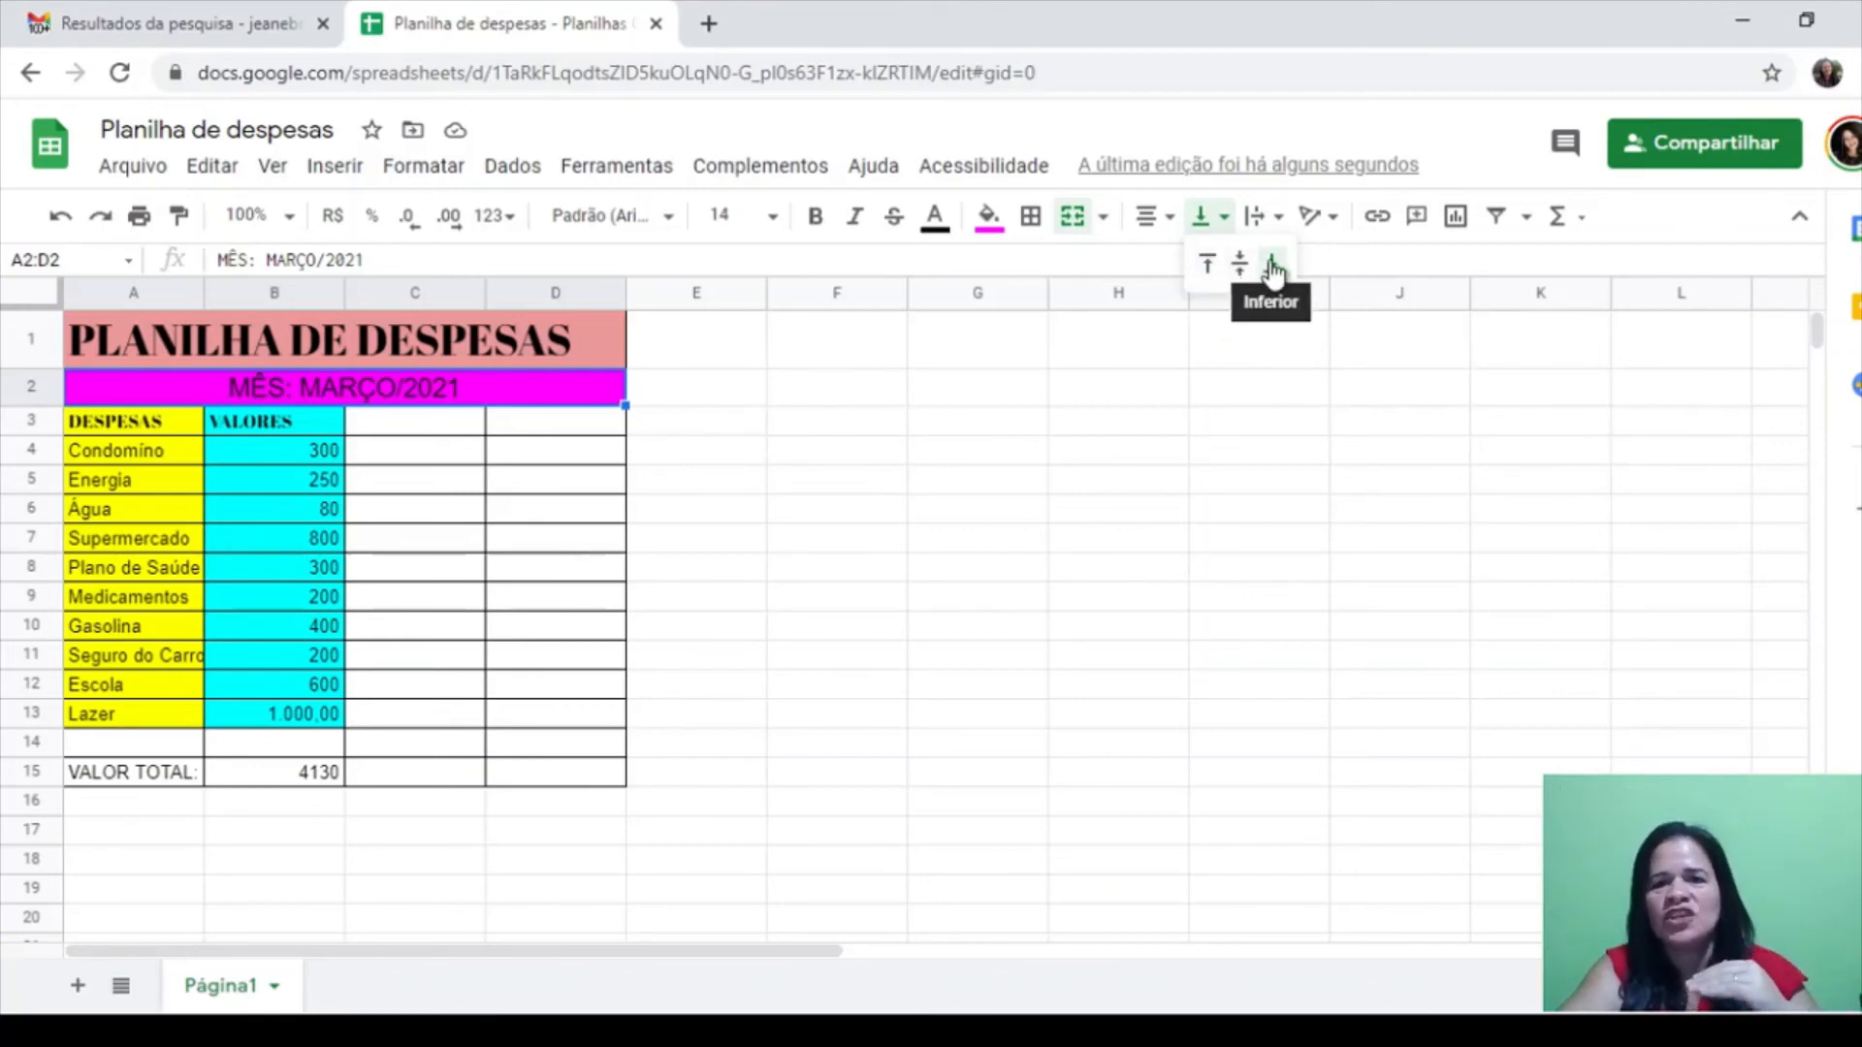
click(1206, 267)
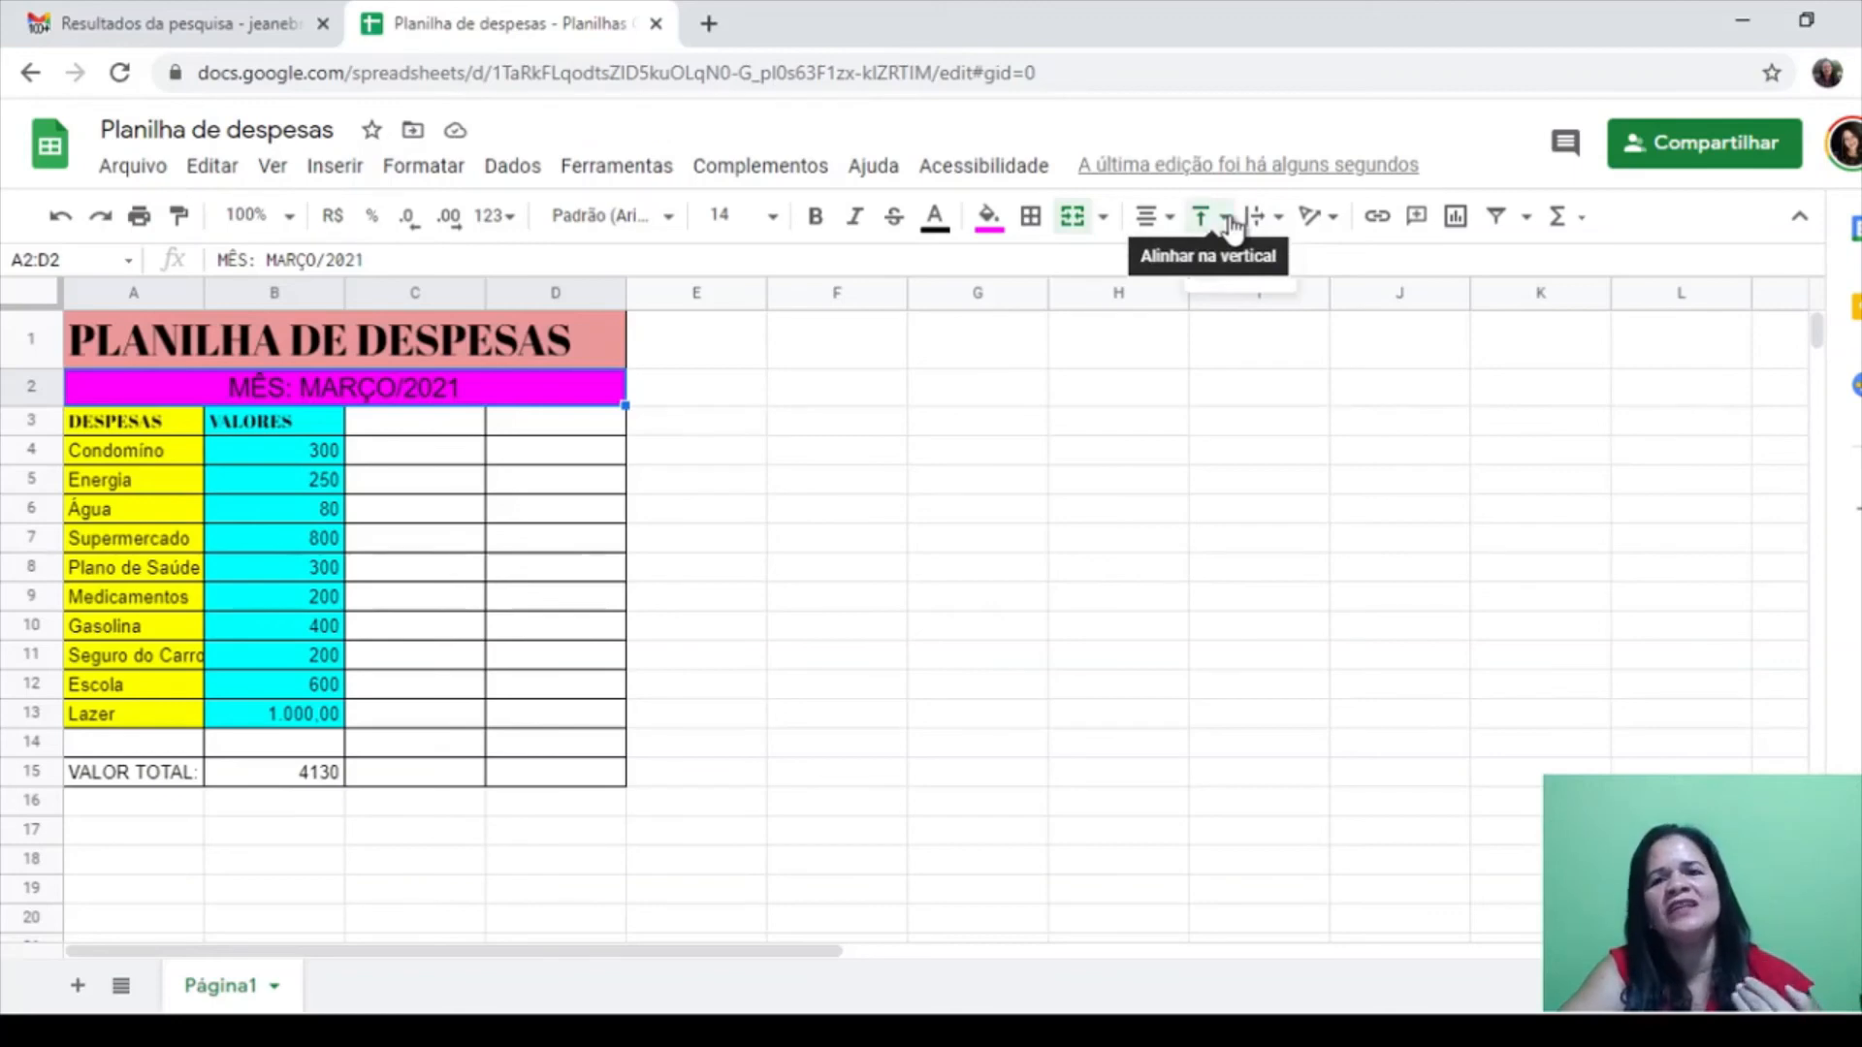
click(1228, 219)
click(1244, 260)
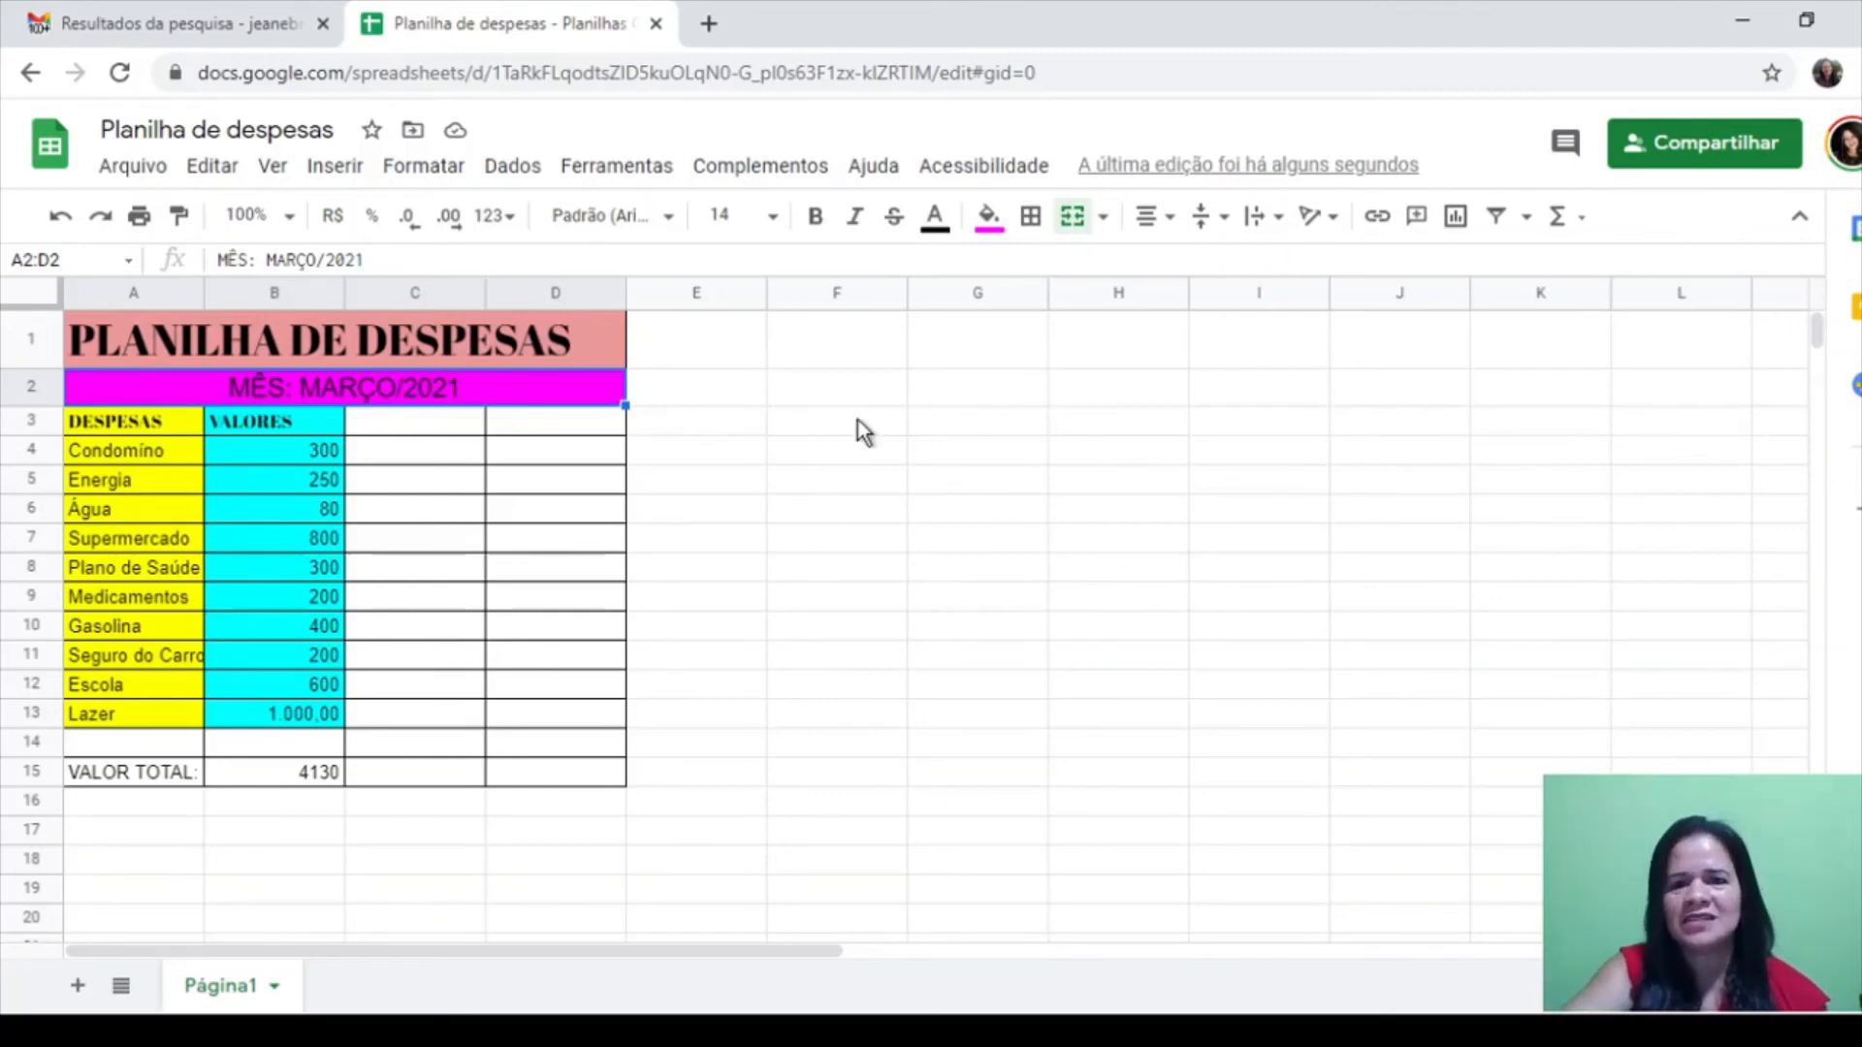
click(1180, 223)
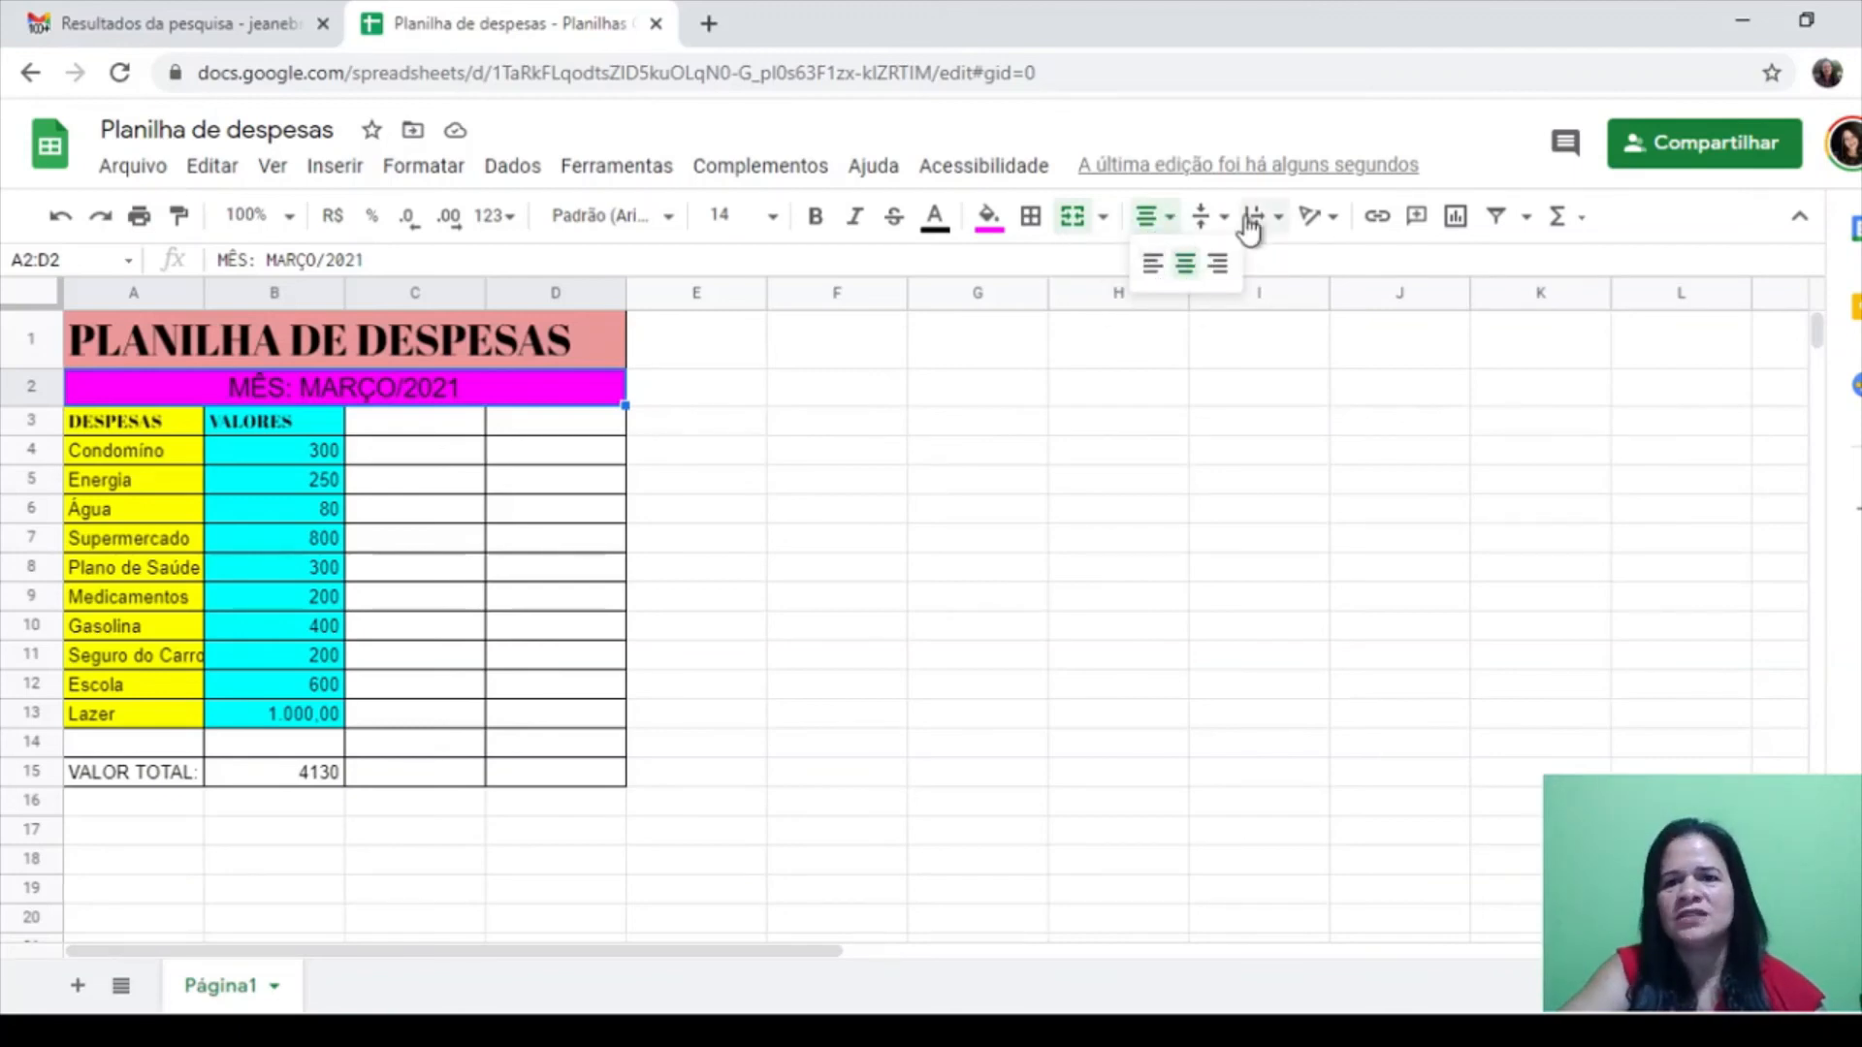
click(1175, 330)
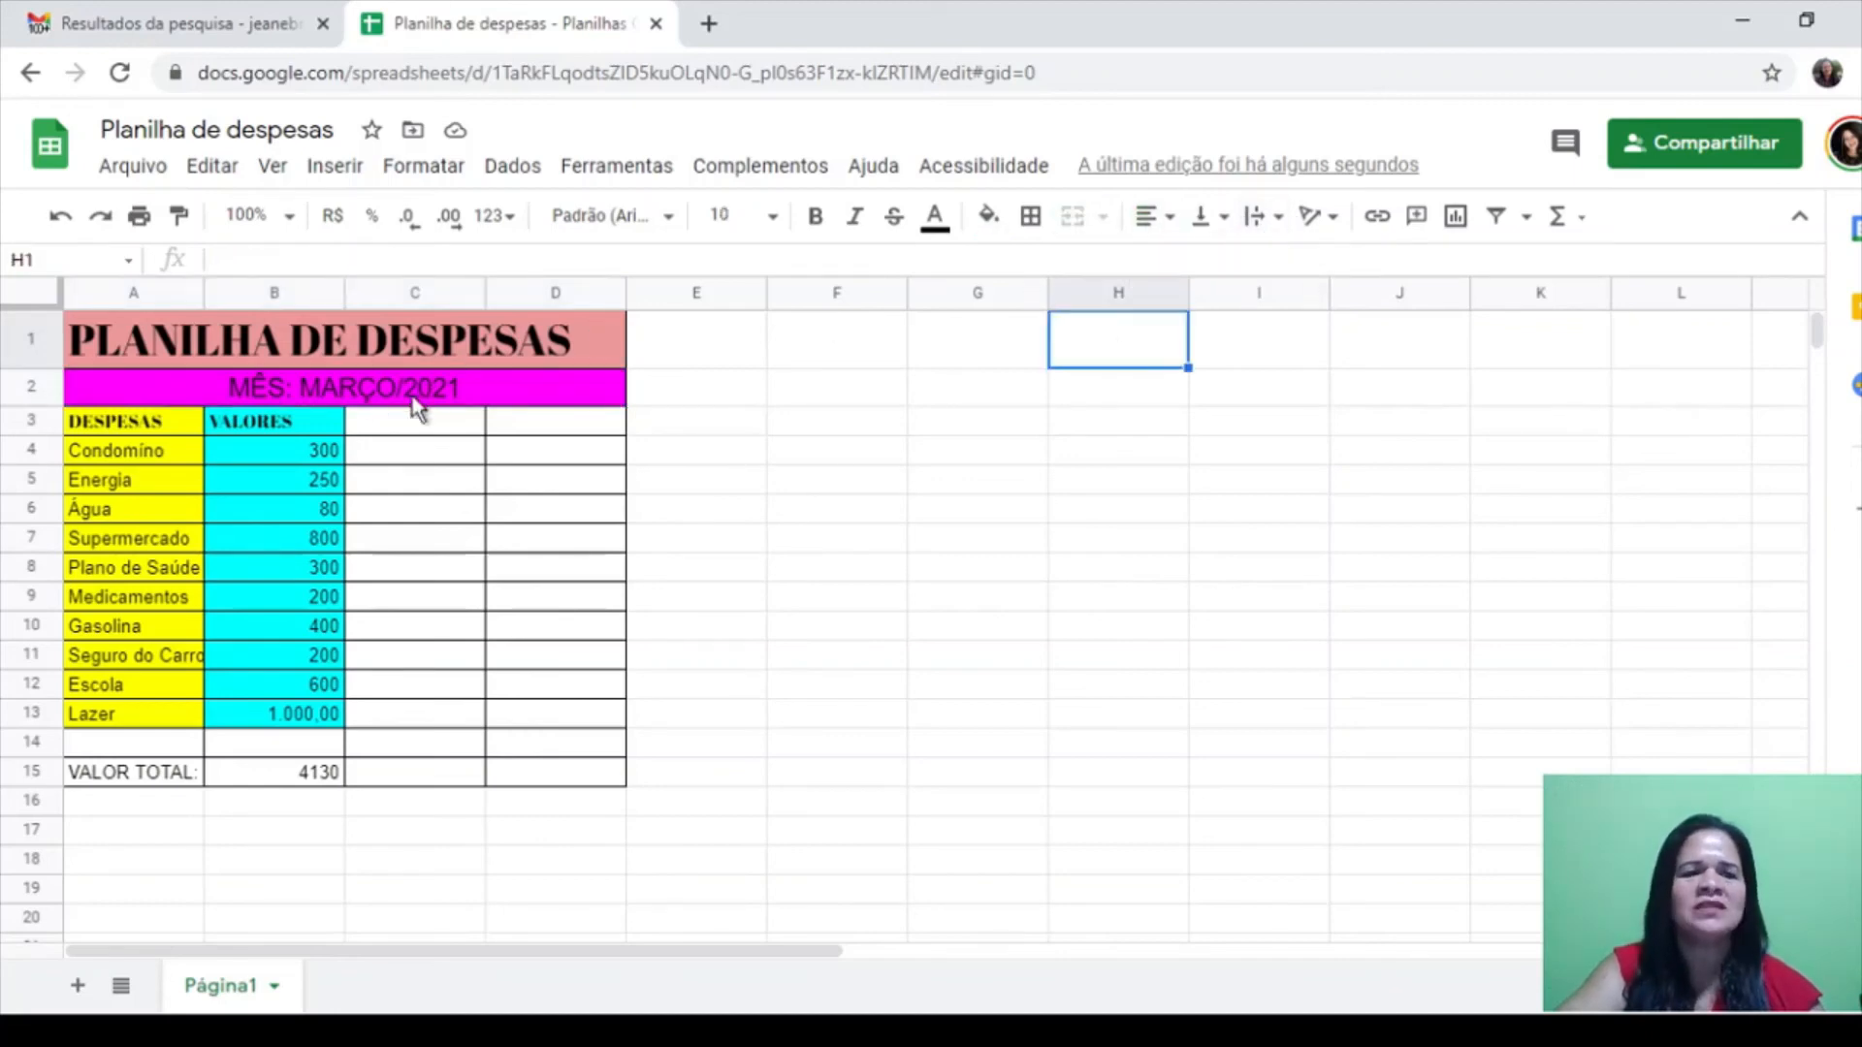
Try the wrap and clip text-wrapping options on the title A1:D1, and set it back to overflow
click(524, 360)
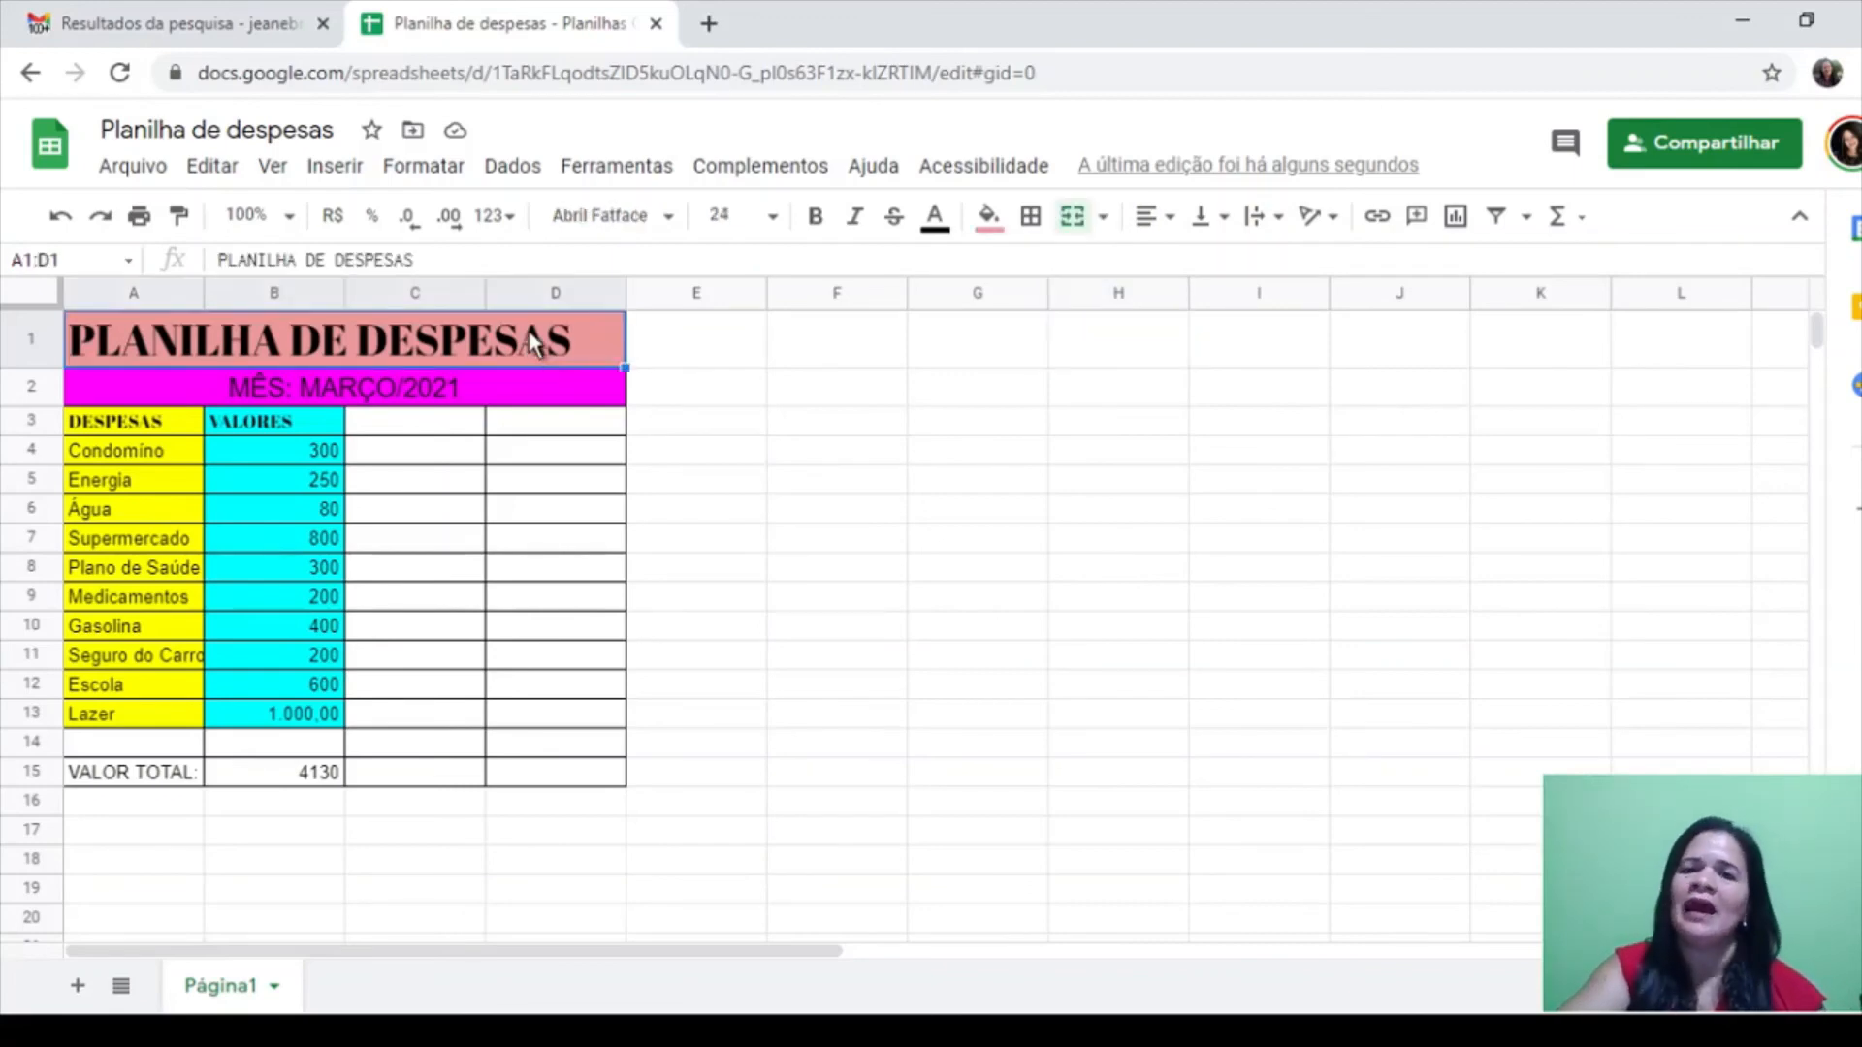
click(1278, 226)
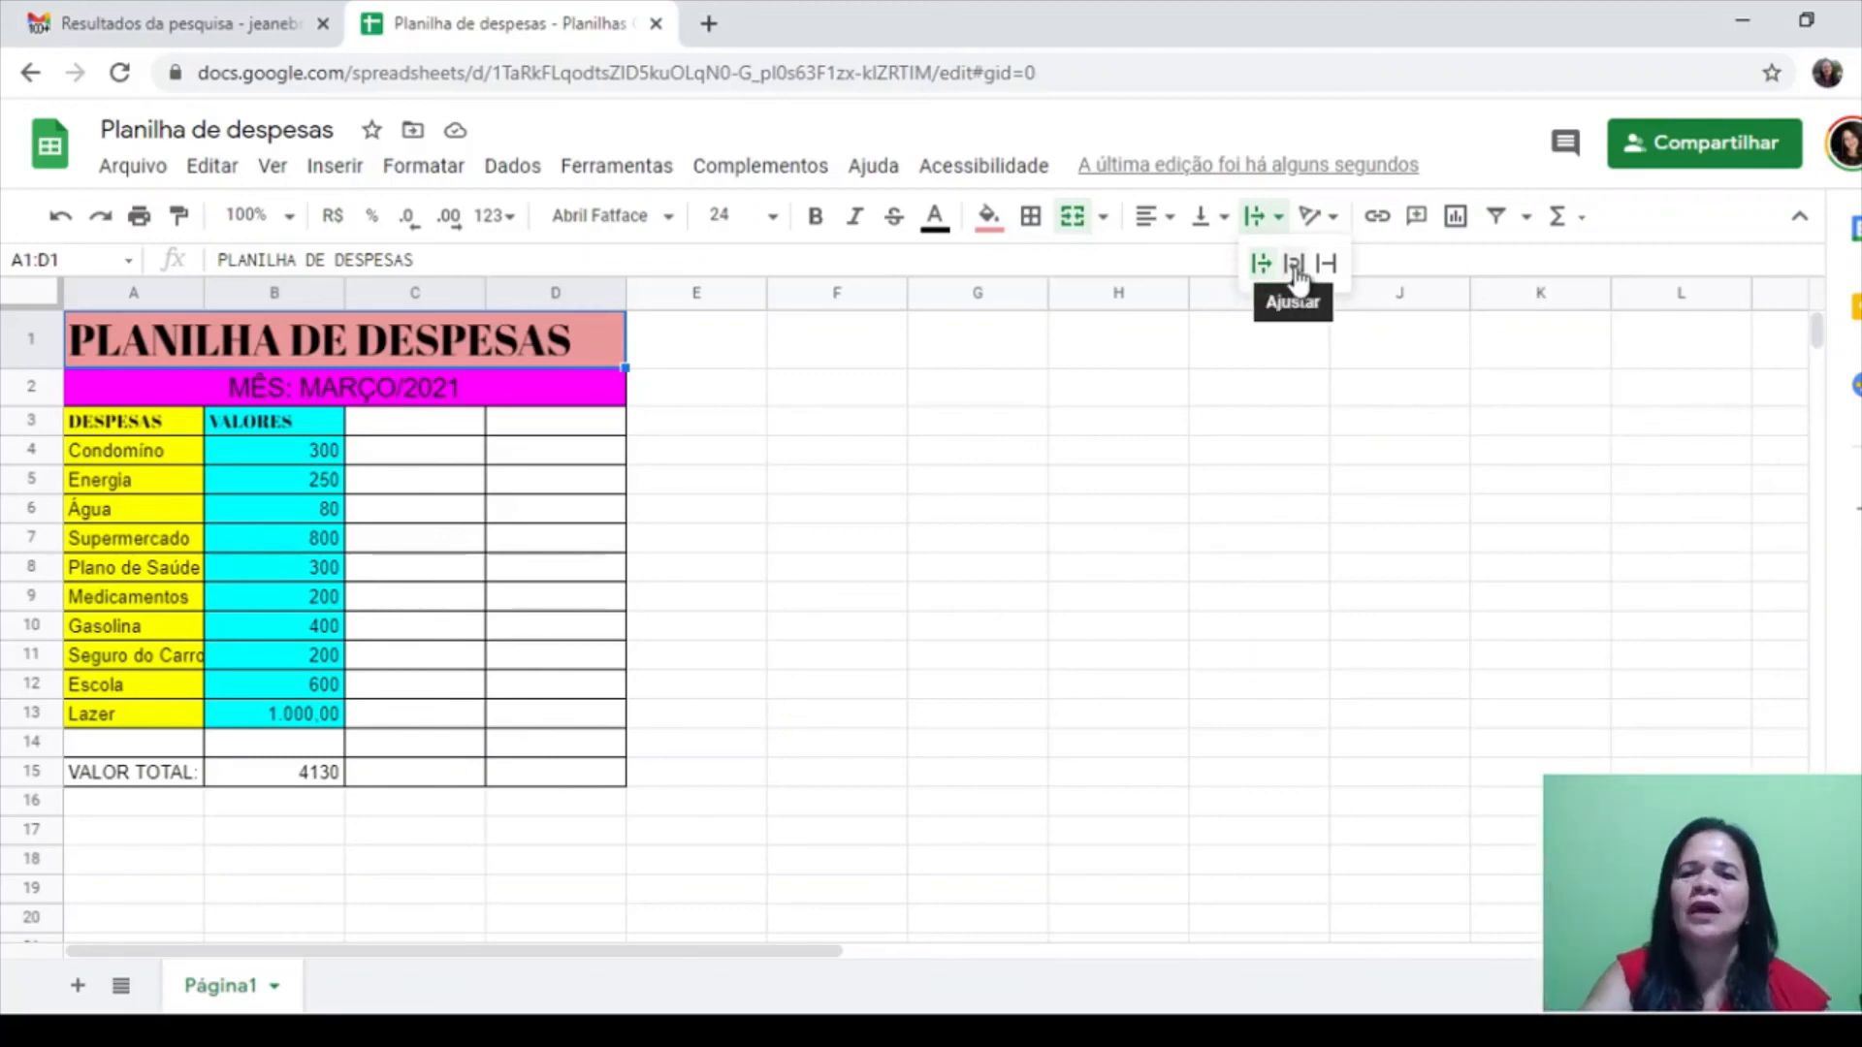
click(1296, 274)
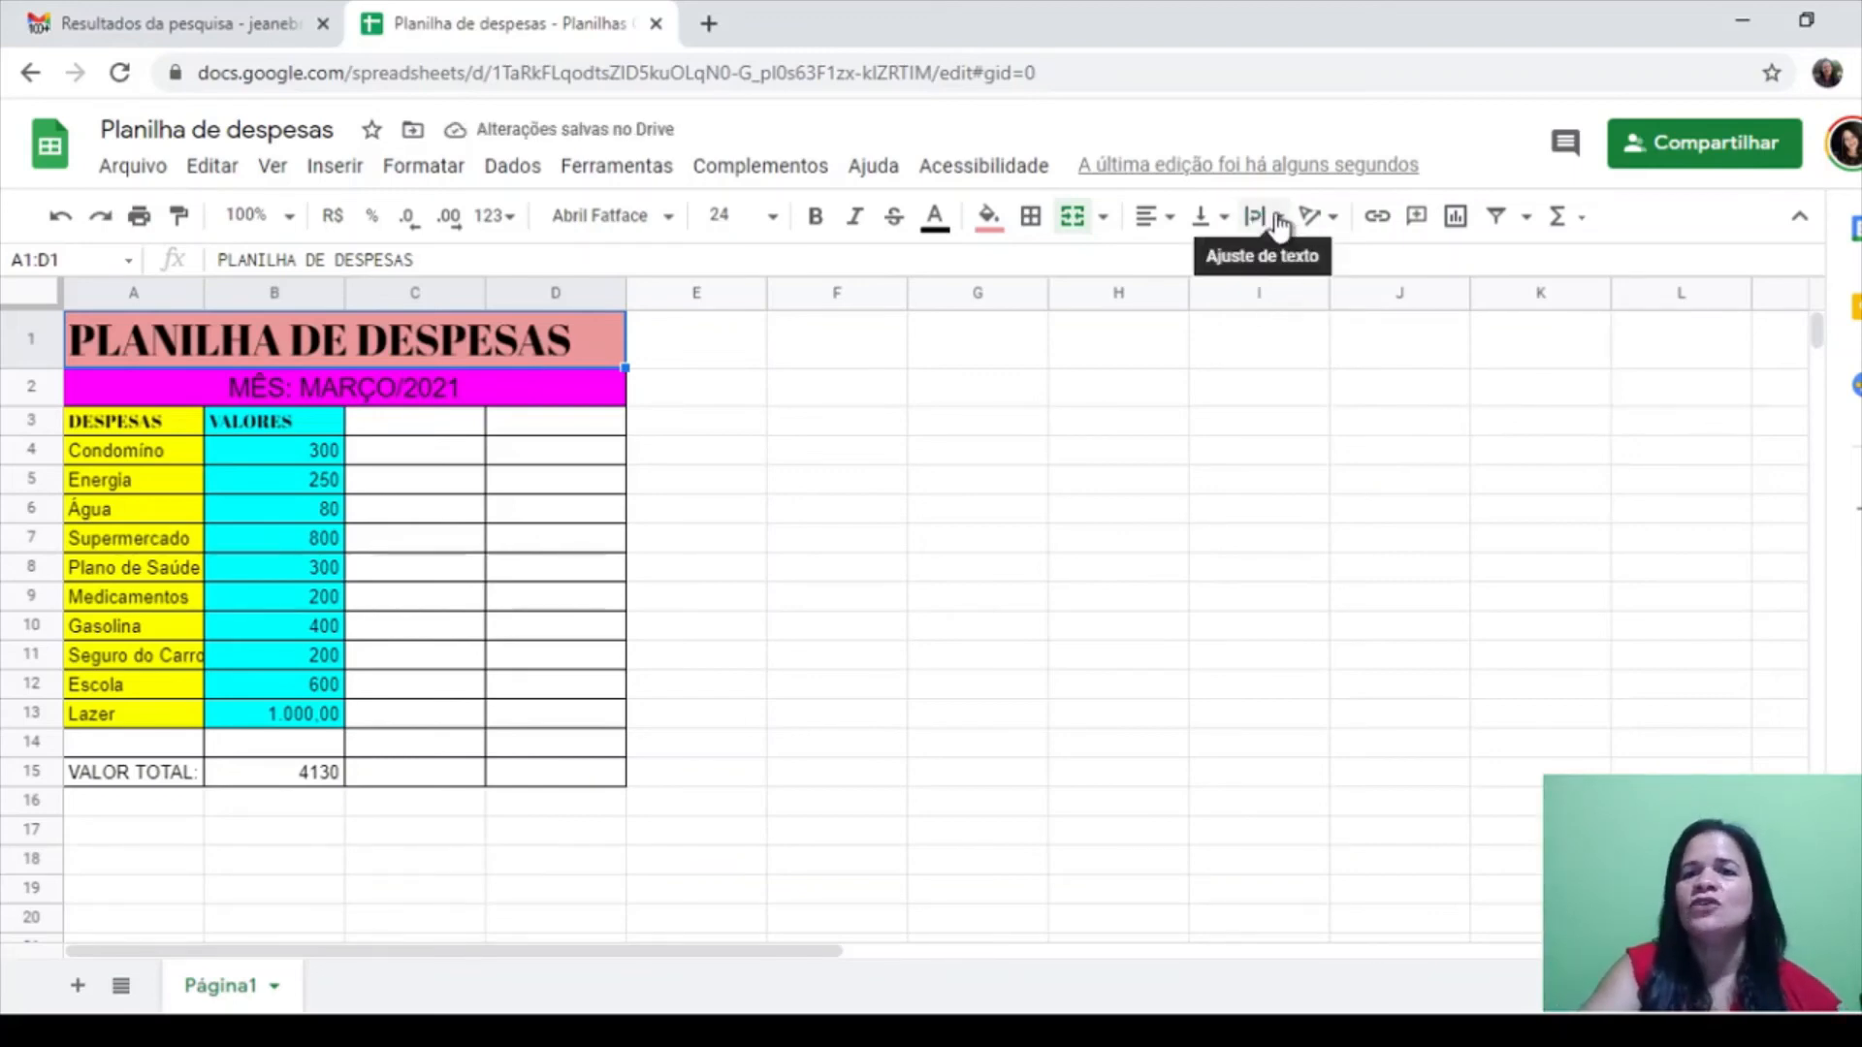
click(1278, 217)
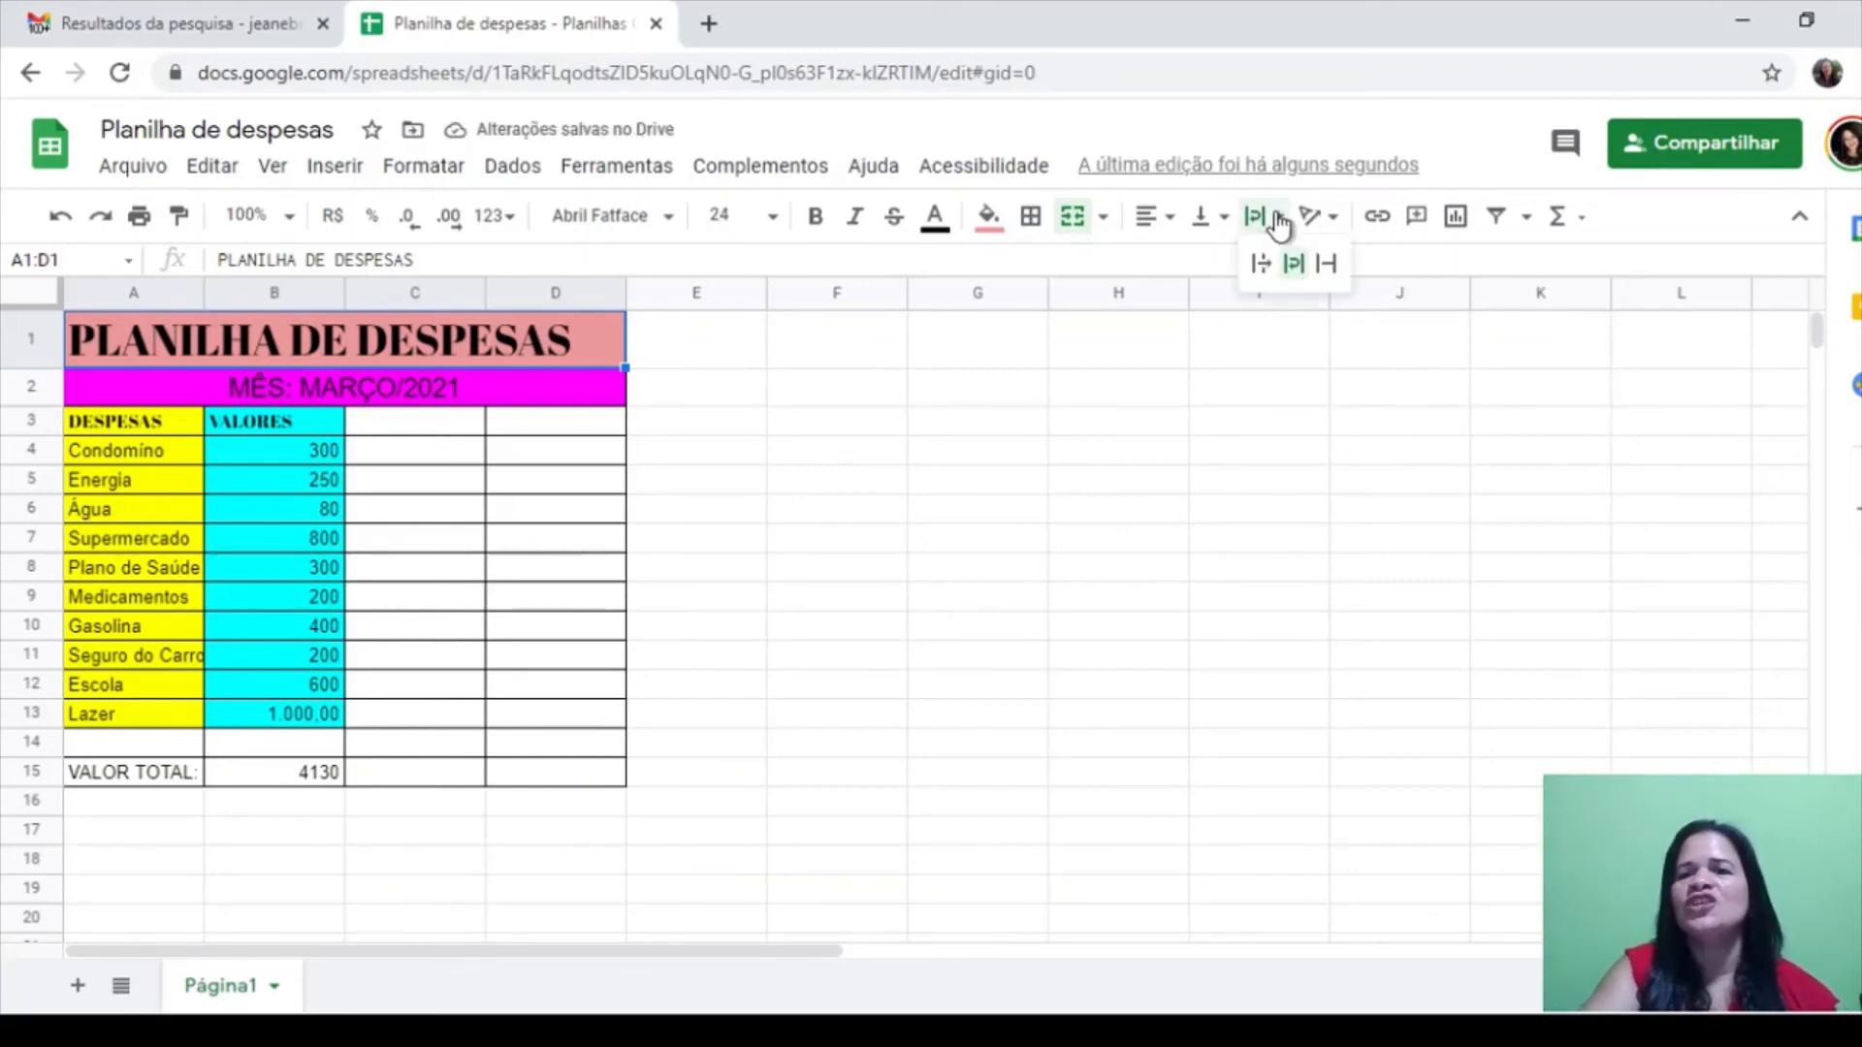
click(1332, 264)
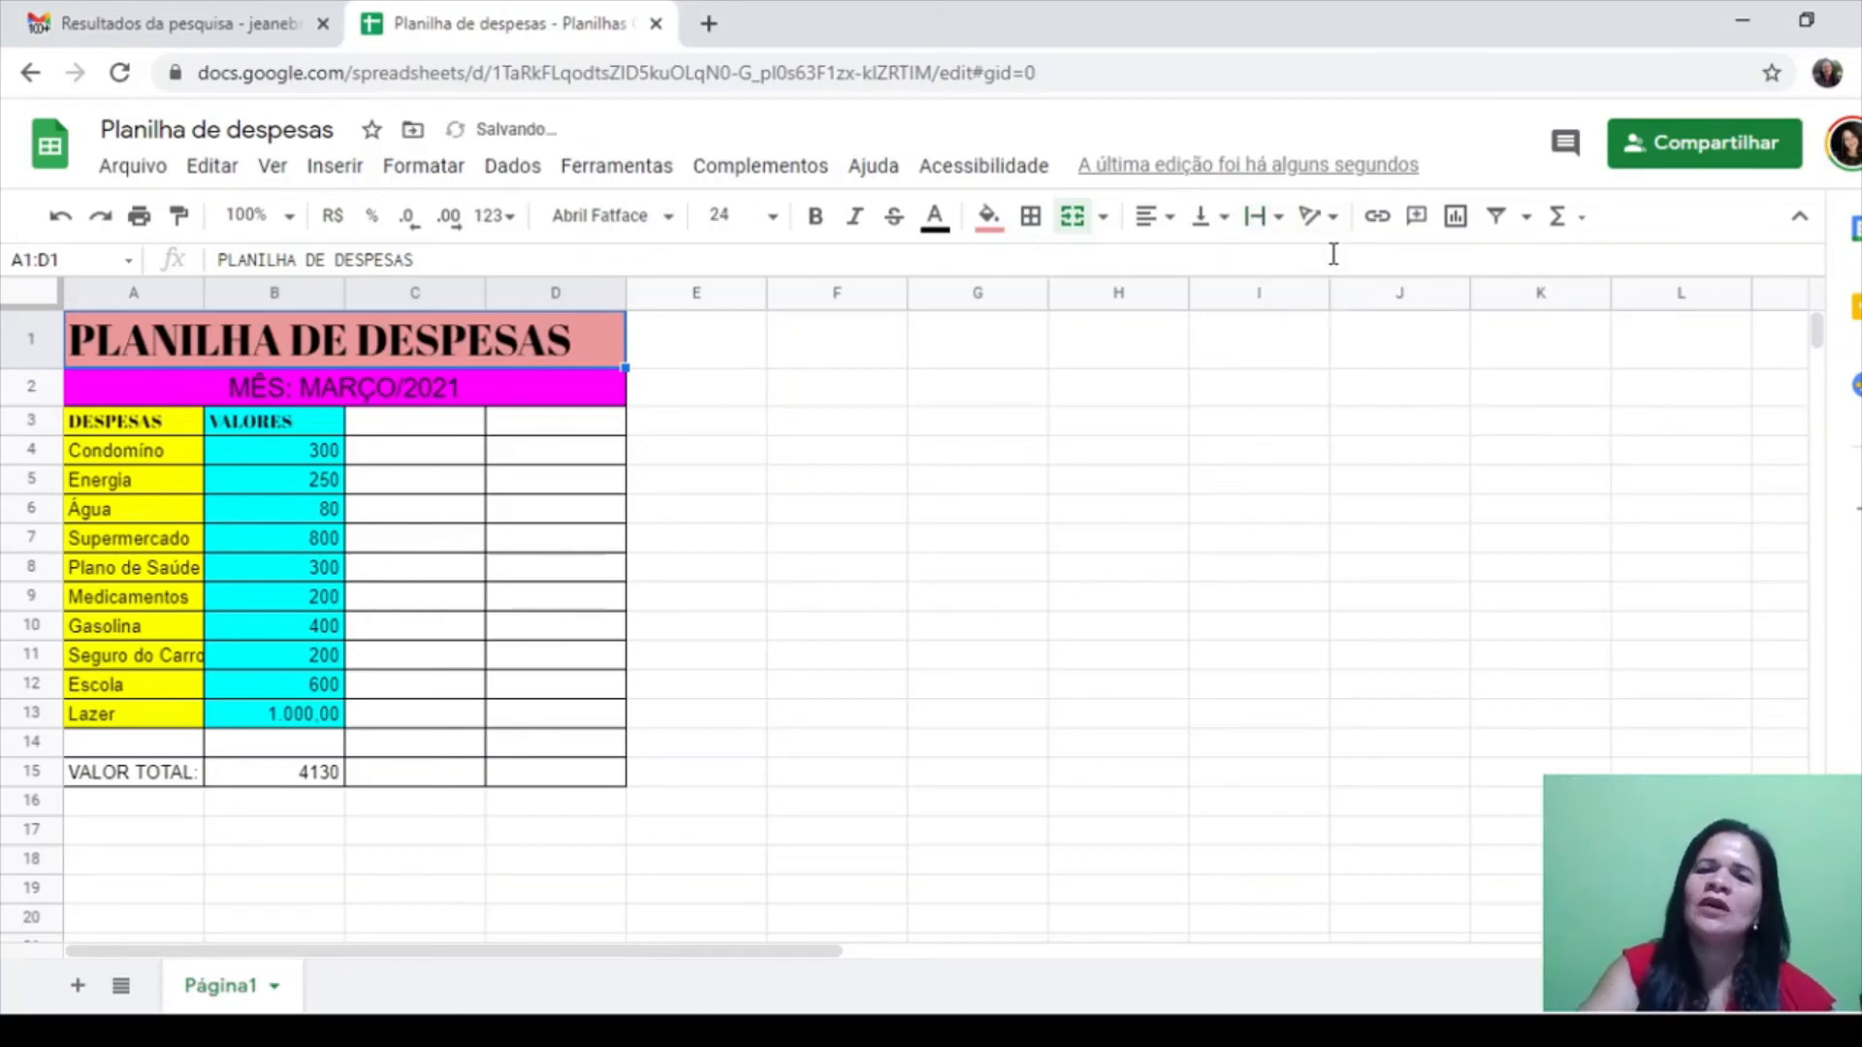
click(1278, 220)
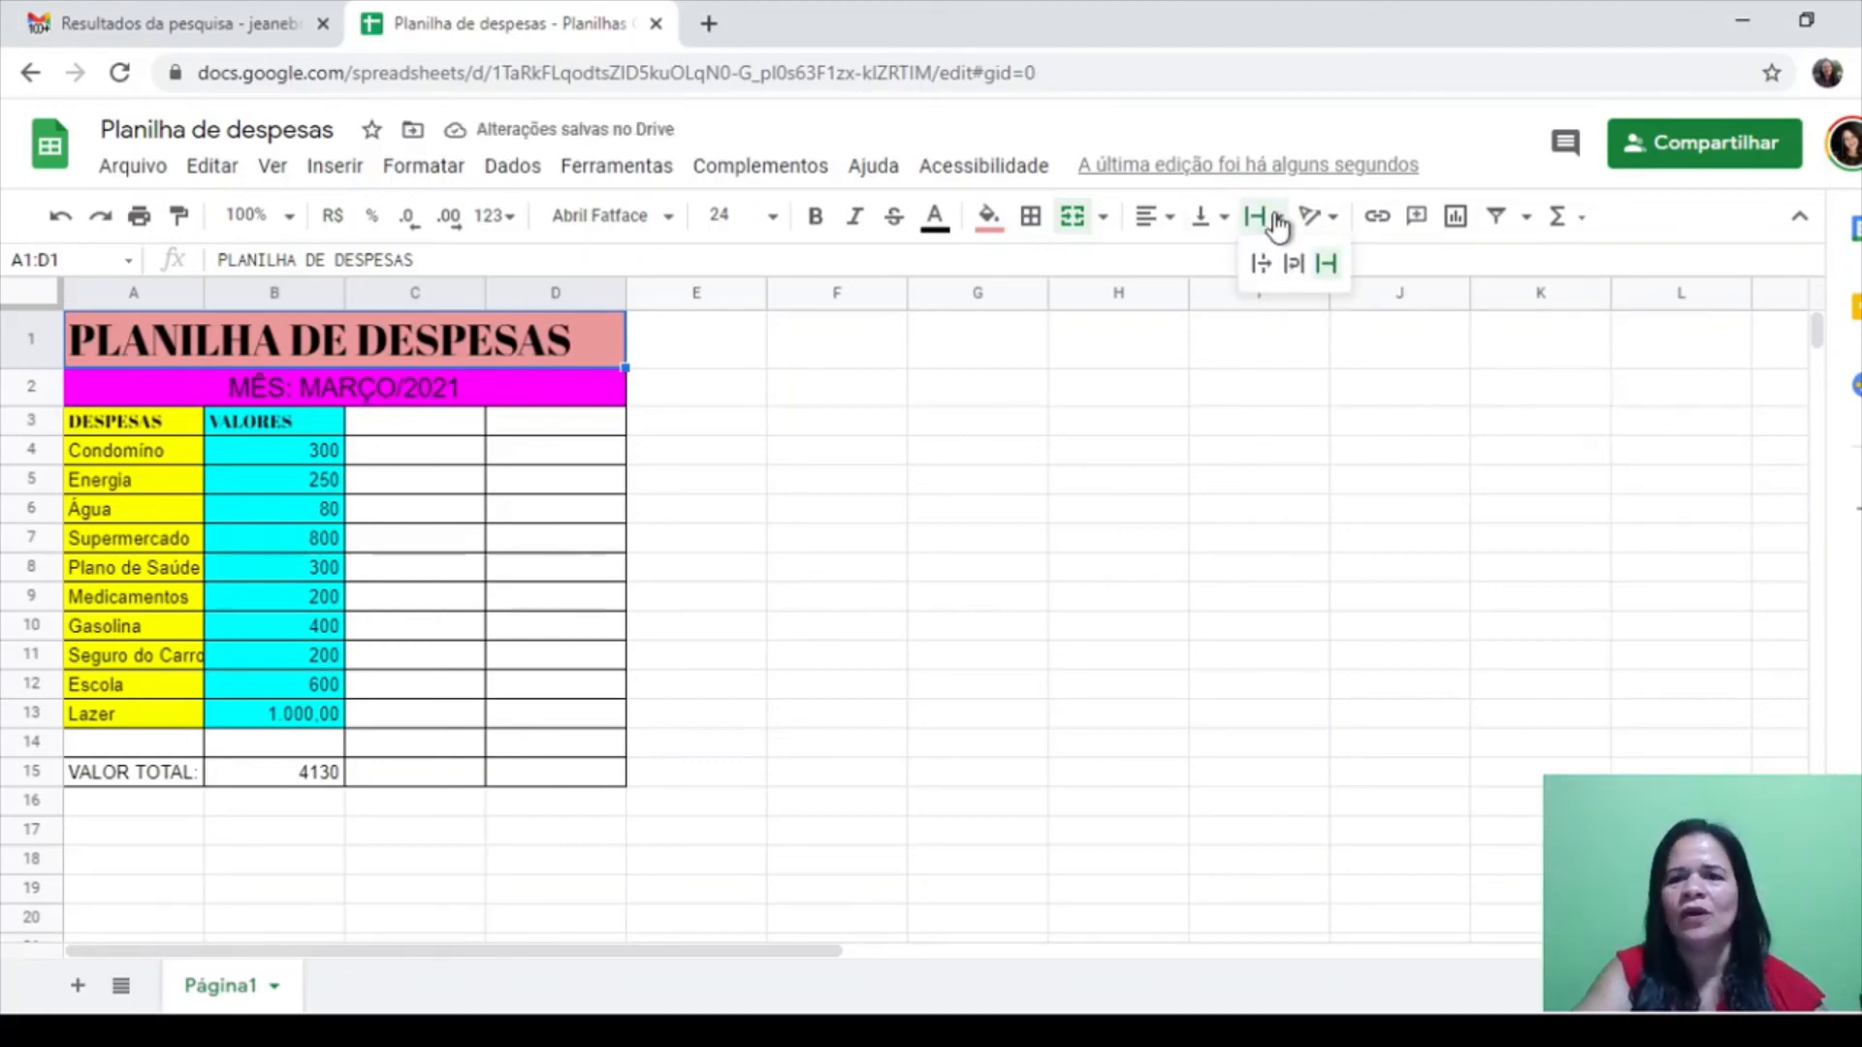
click(1260, 264)
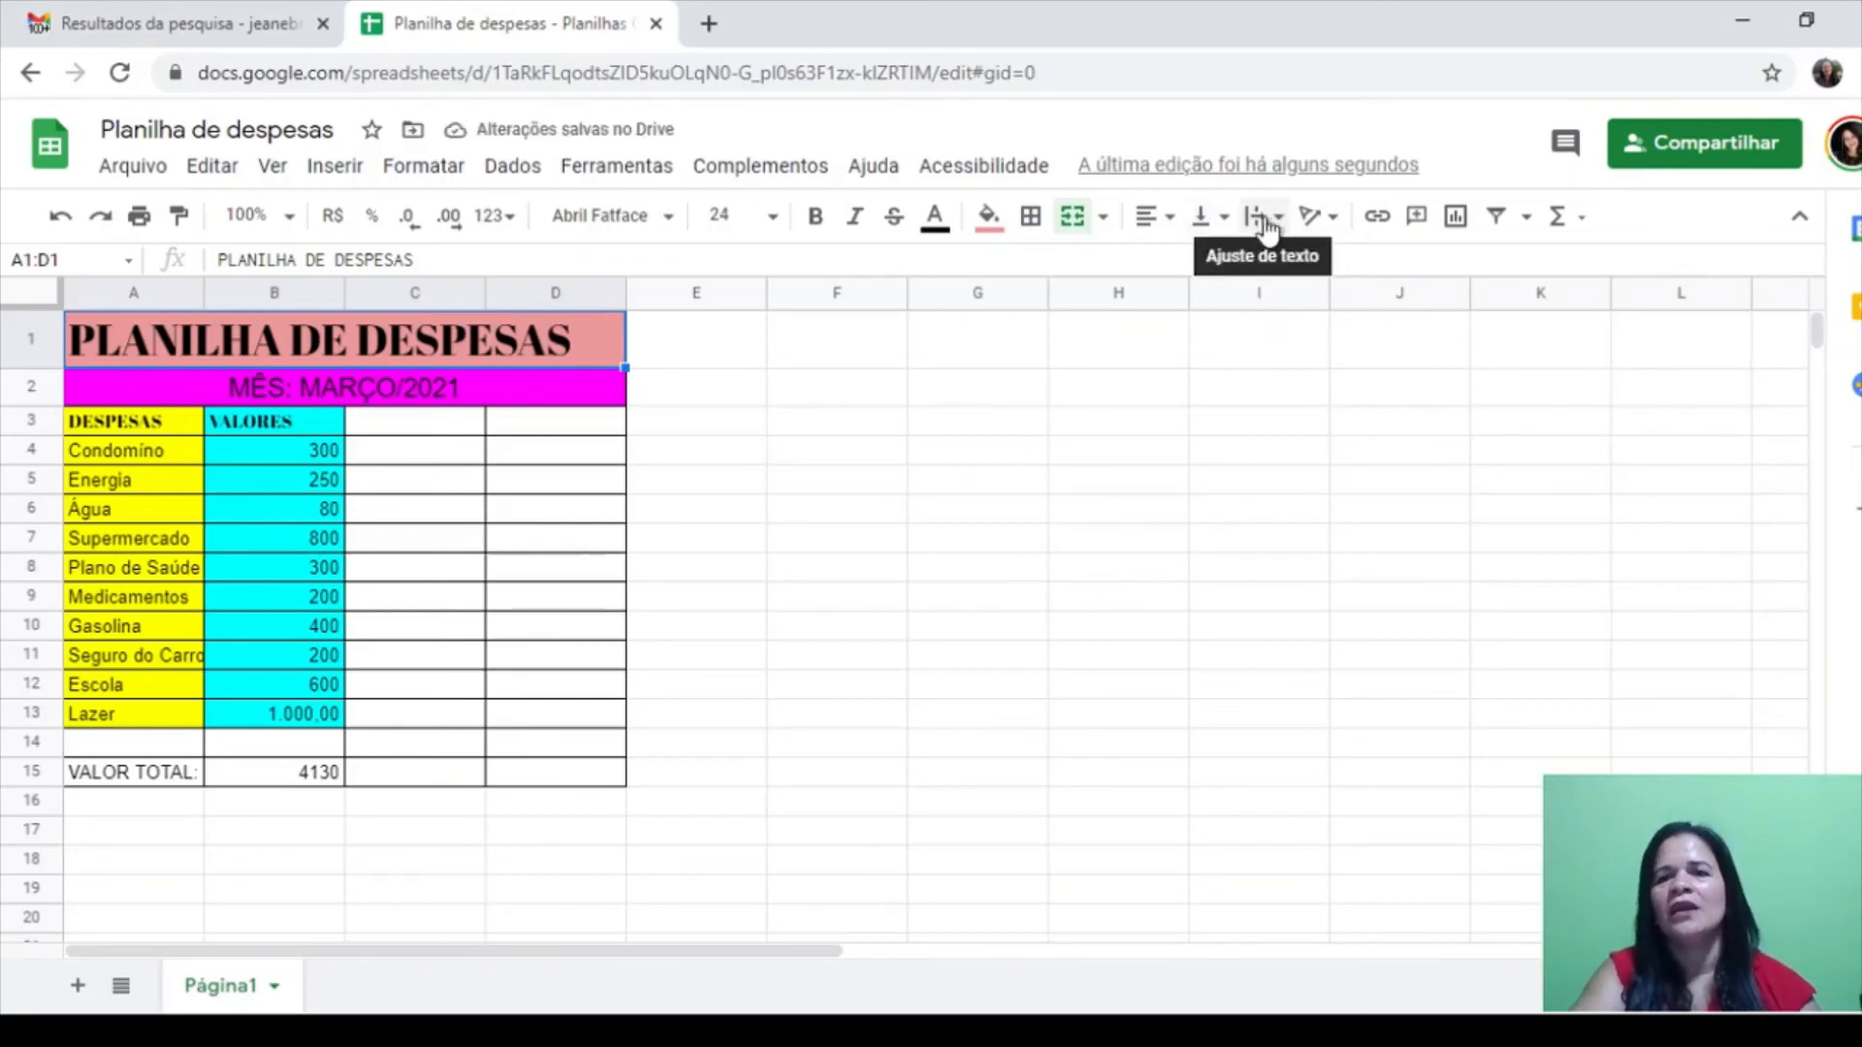
click(1269, 222)
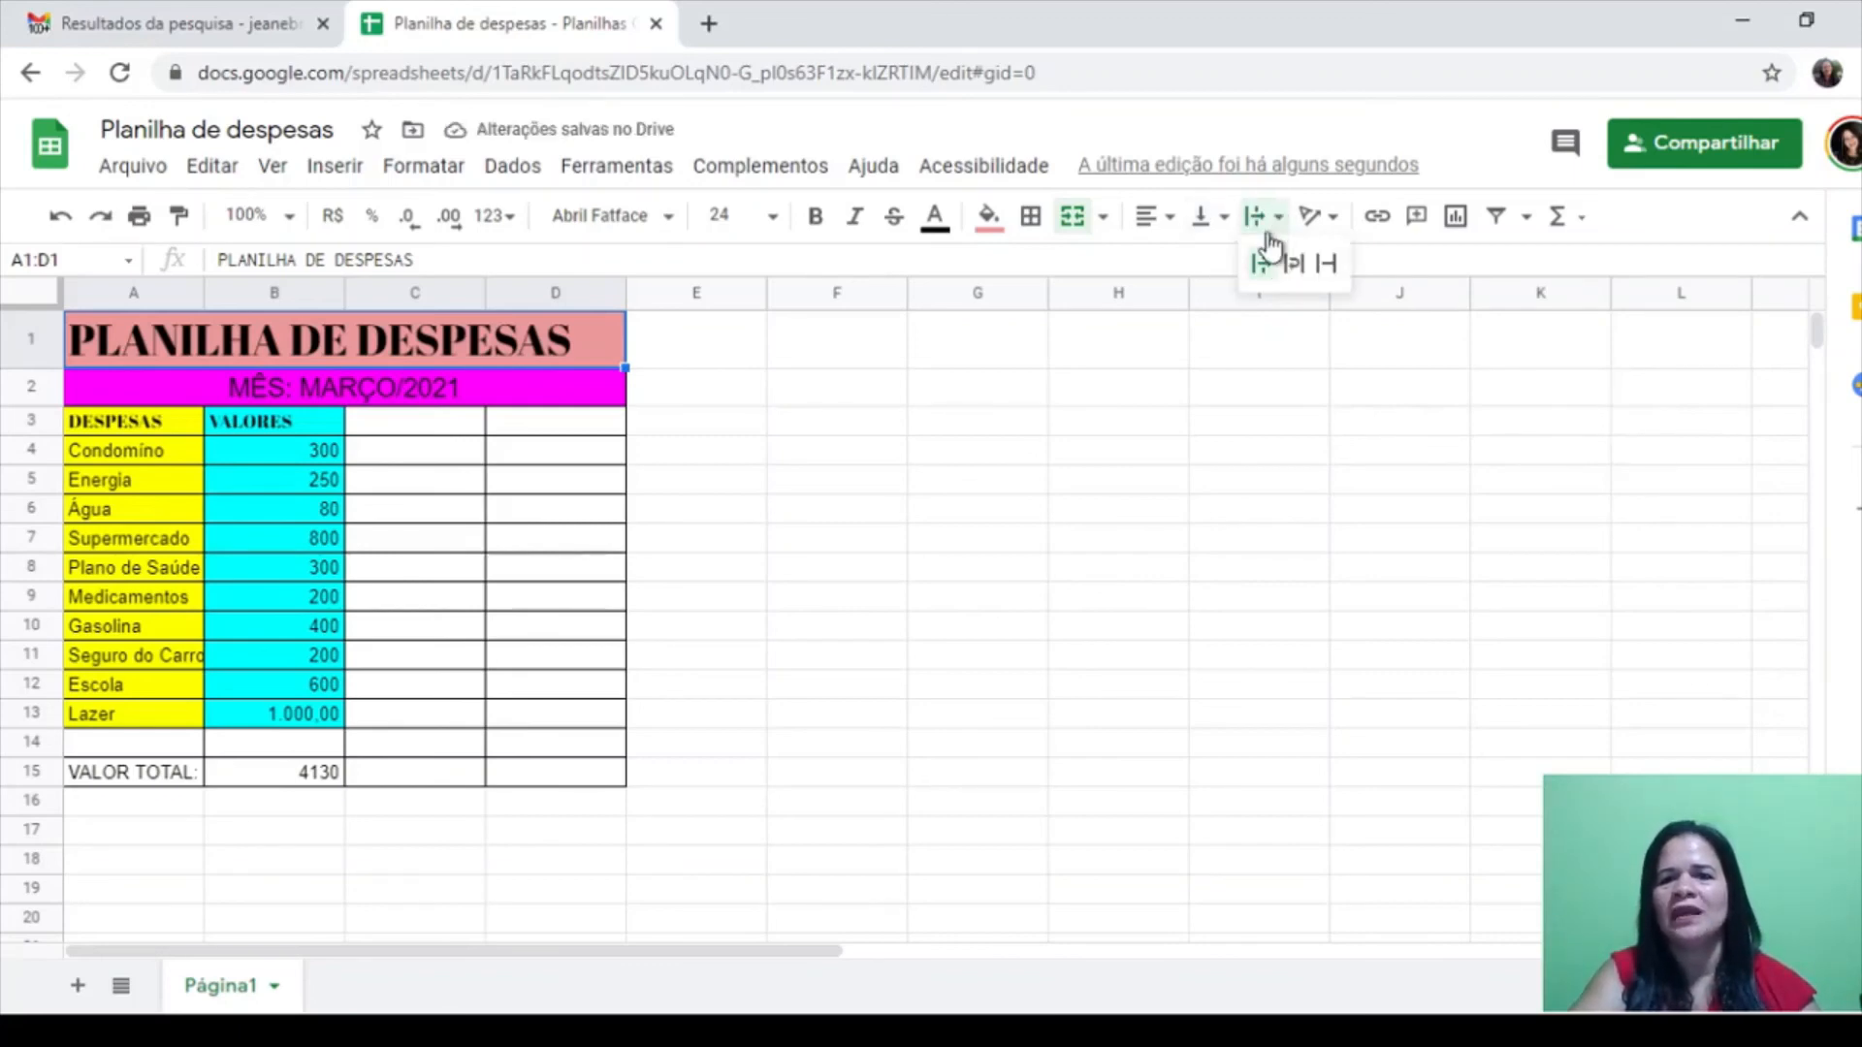
click(1261, 264)
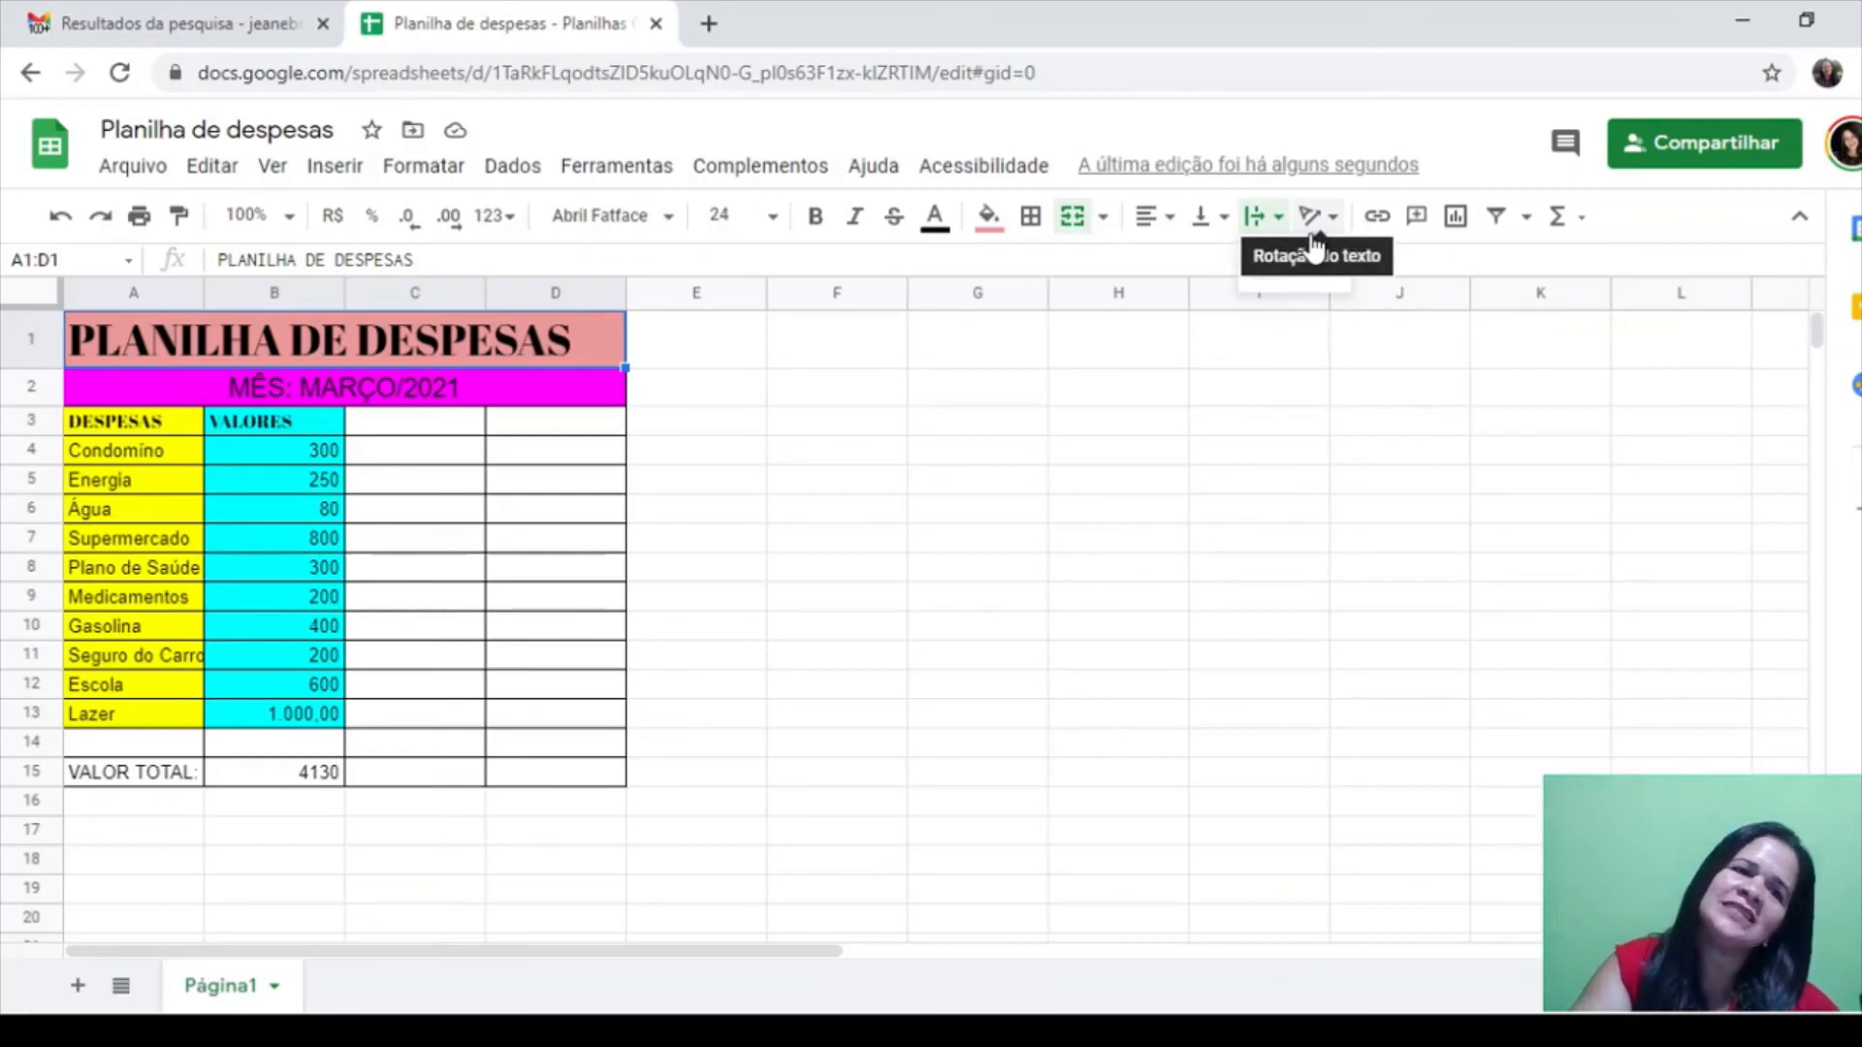
click(1266, 215)
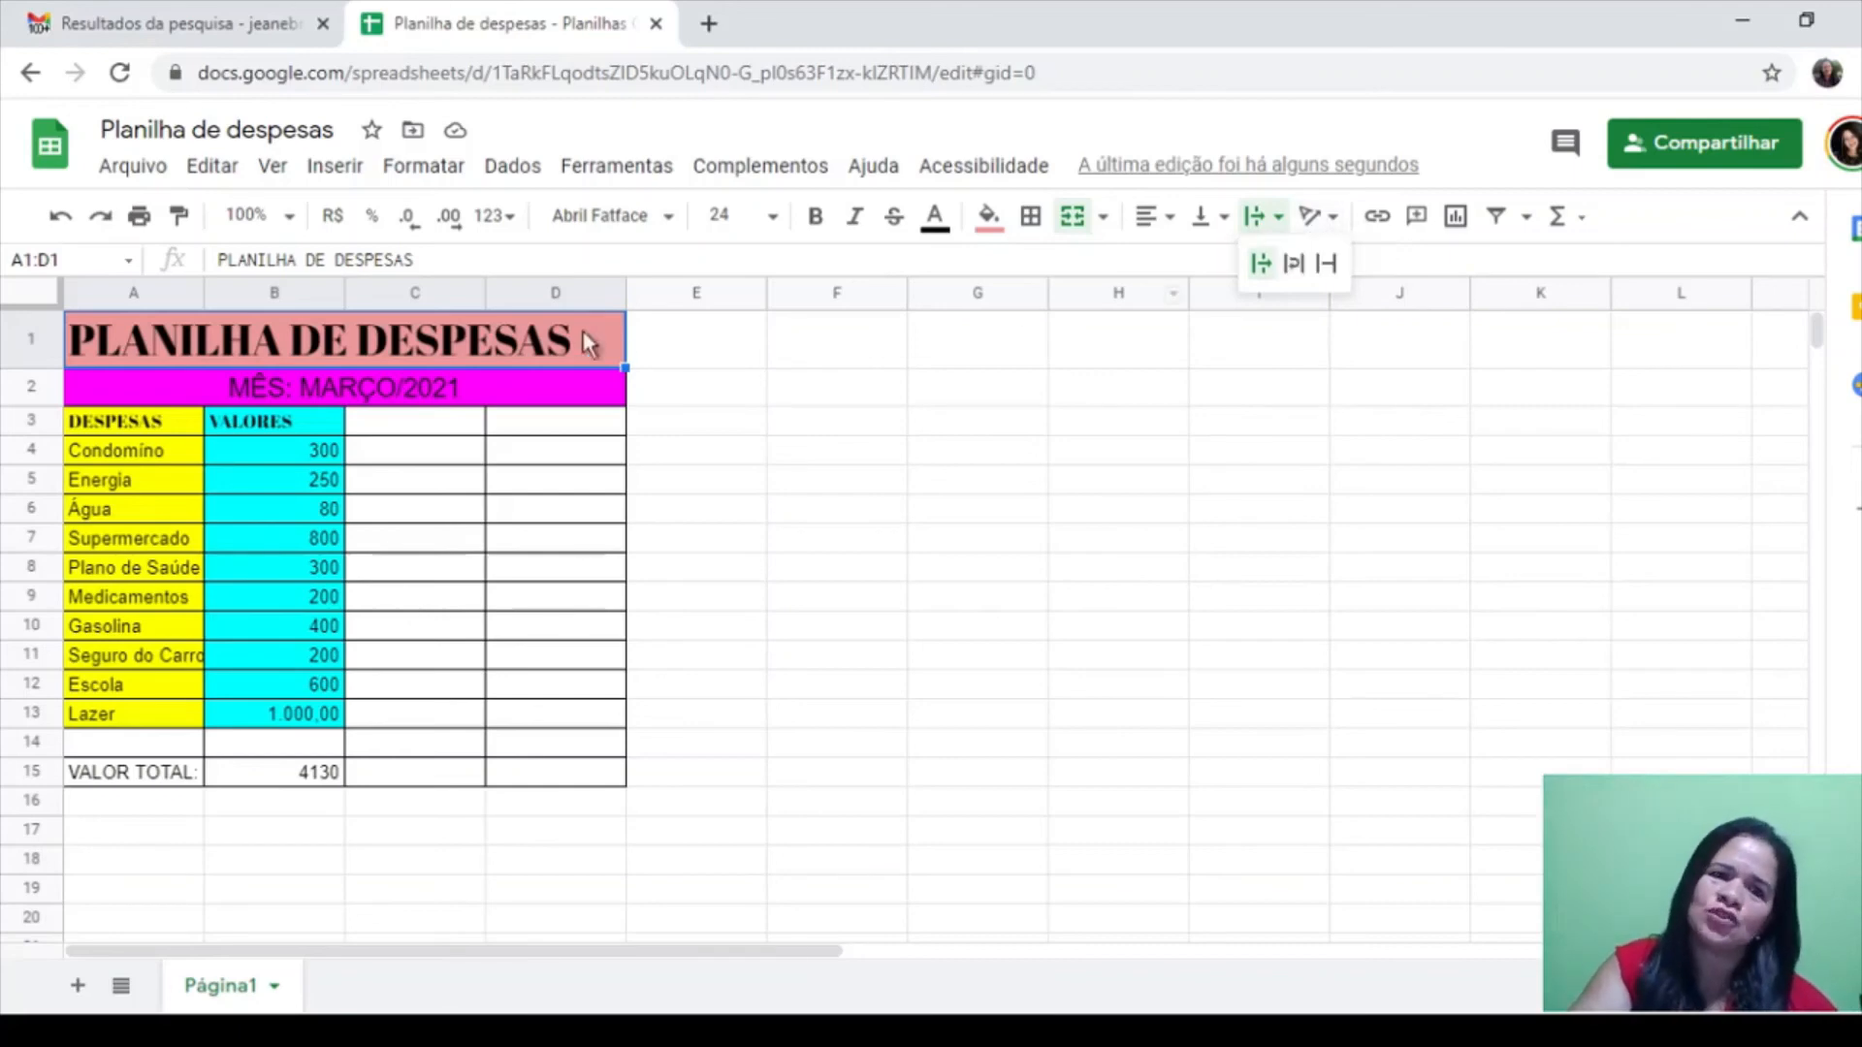
Rotate the DESPESAS and VALORES headers in A3 and B3 with the tilt up option
click(147, 433)
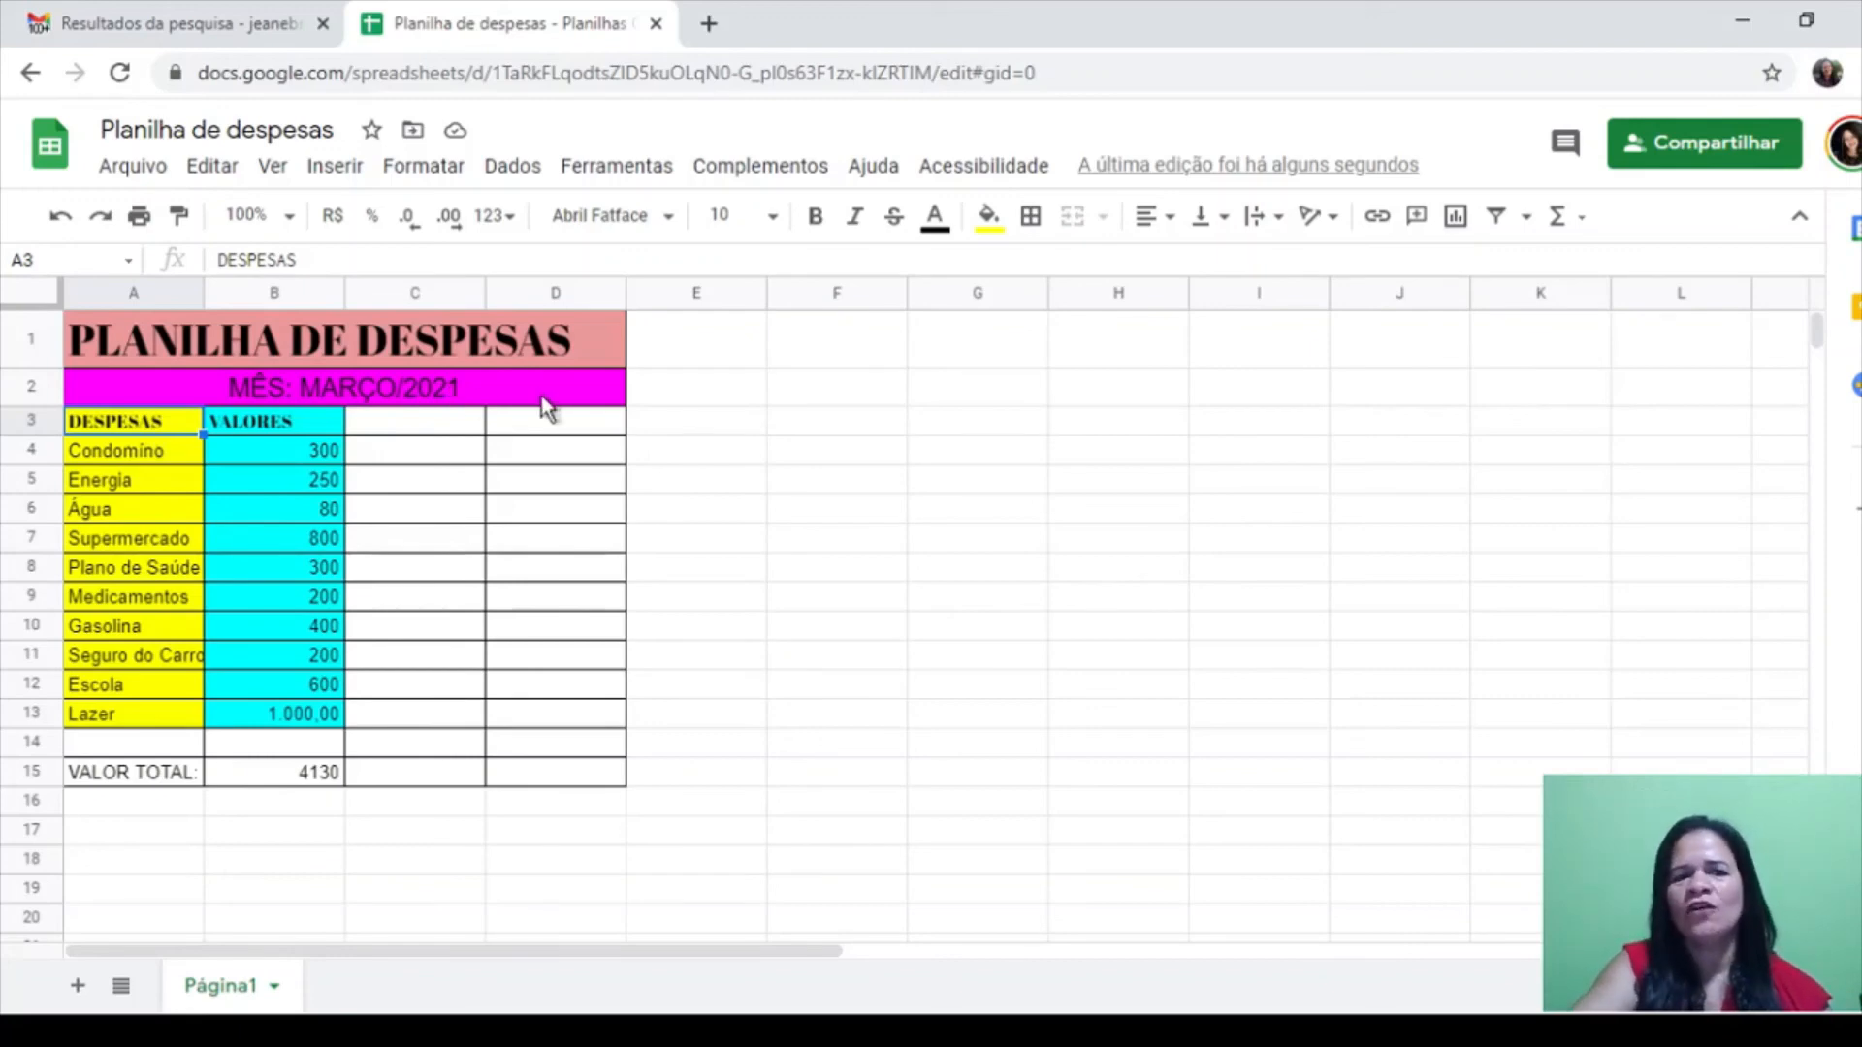
click(1332, 219)
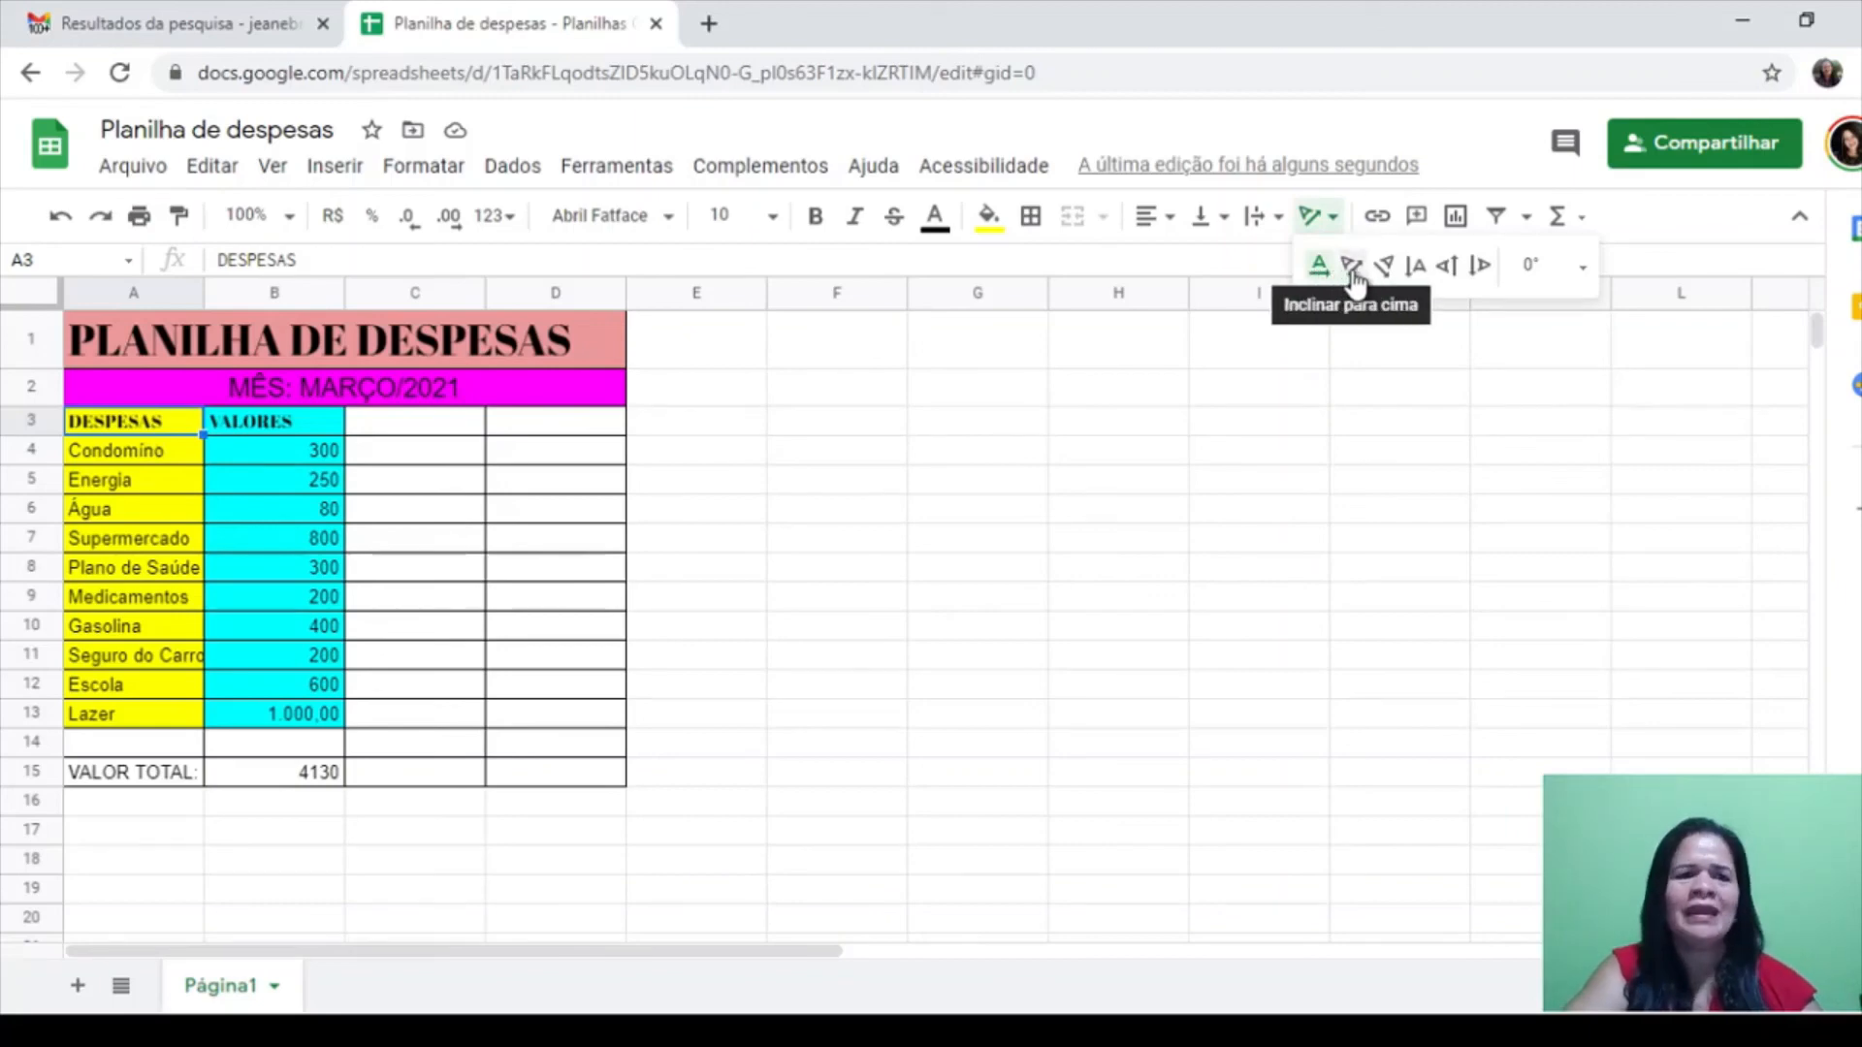
click(1352, 268)
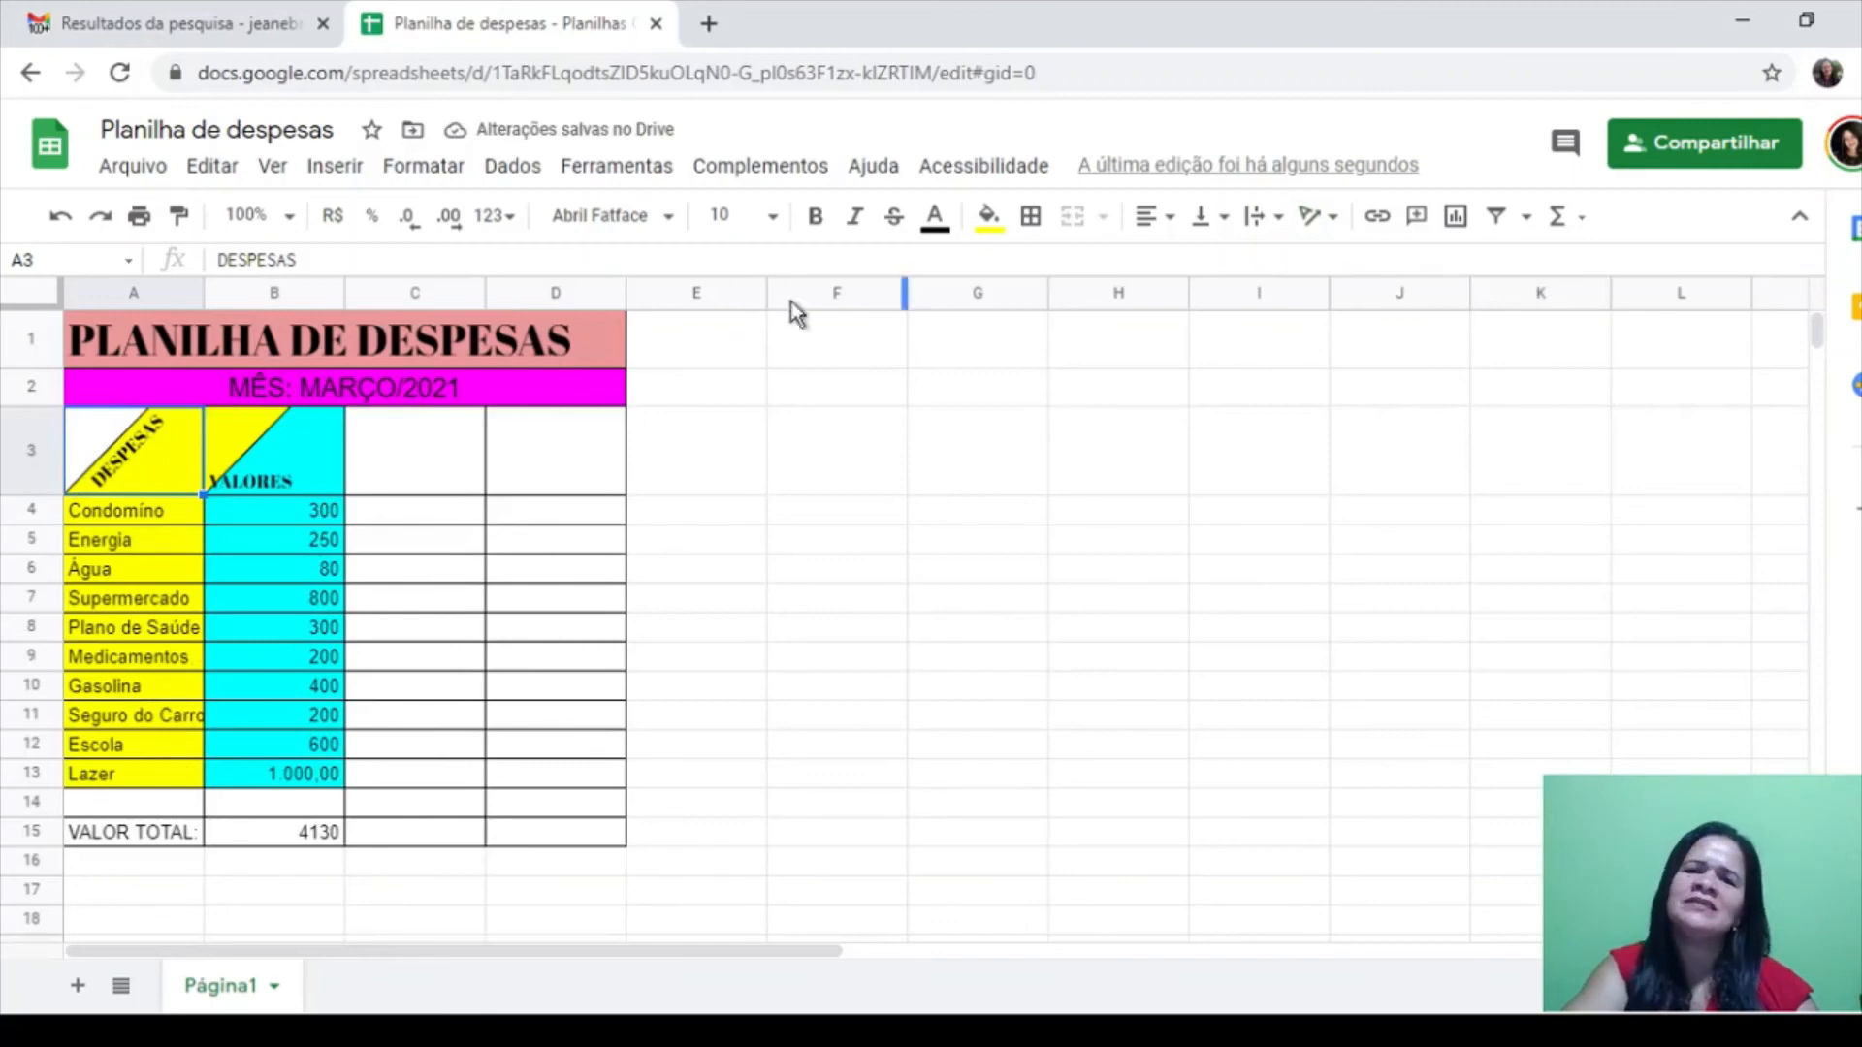
click(306, 469)
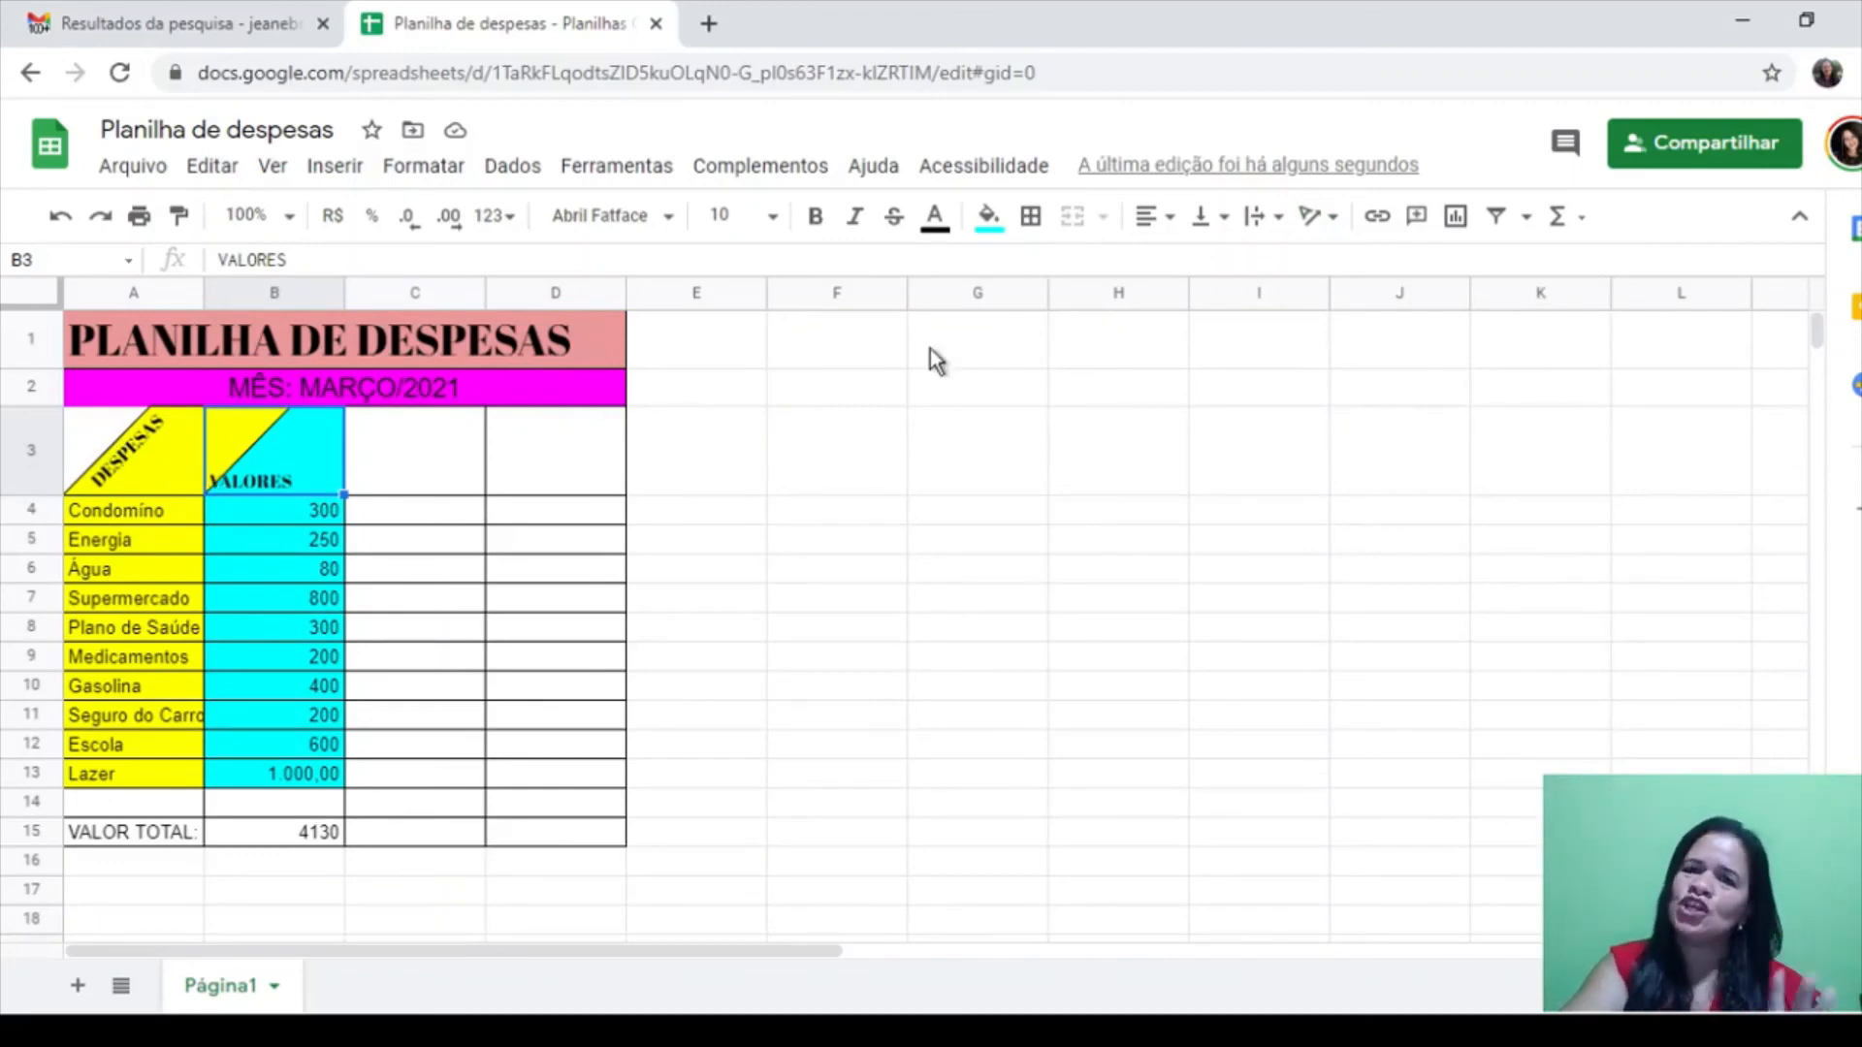
click(1319, 217)
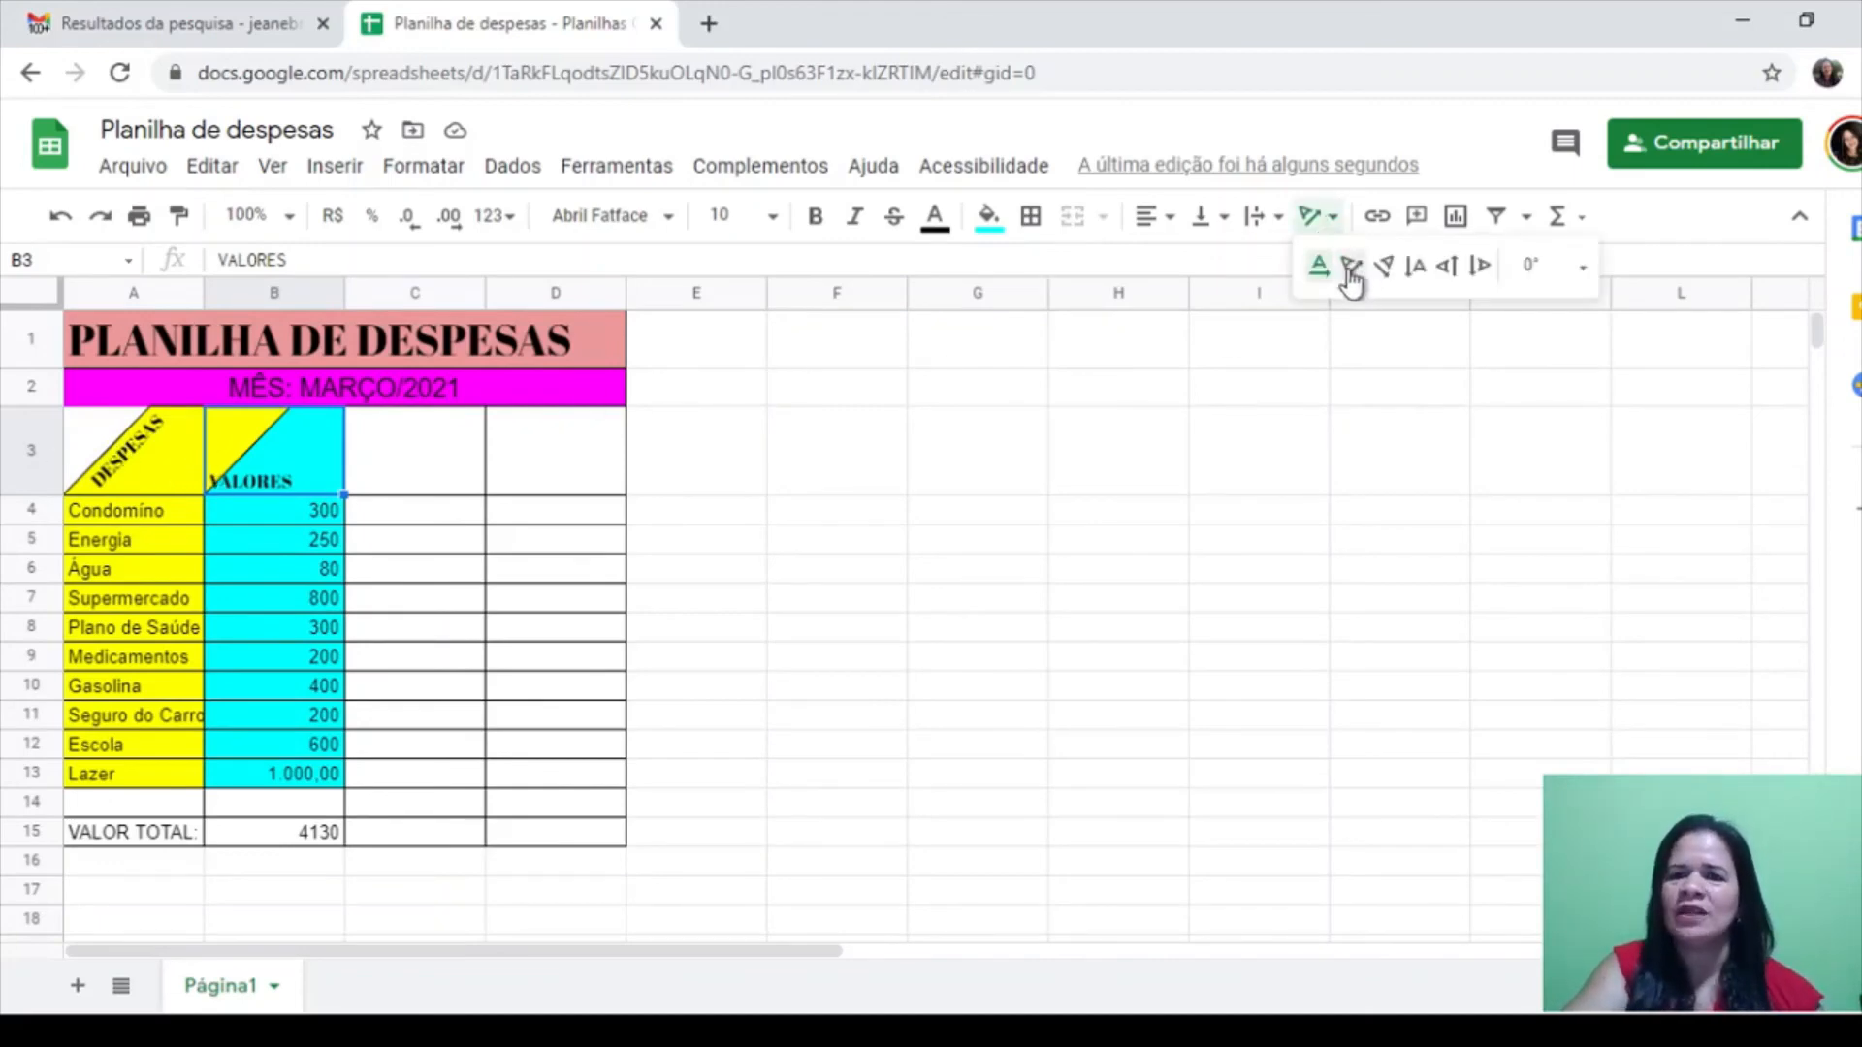
click(1352, 268)
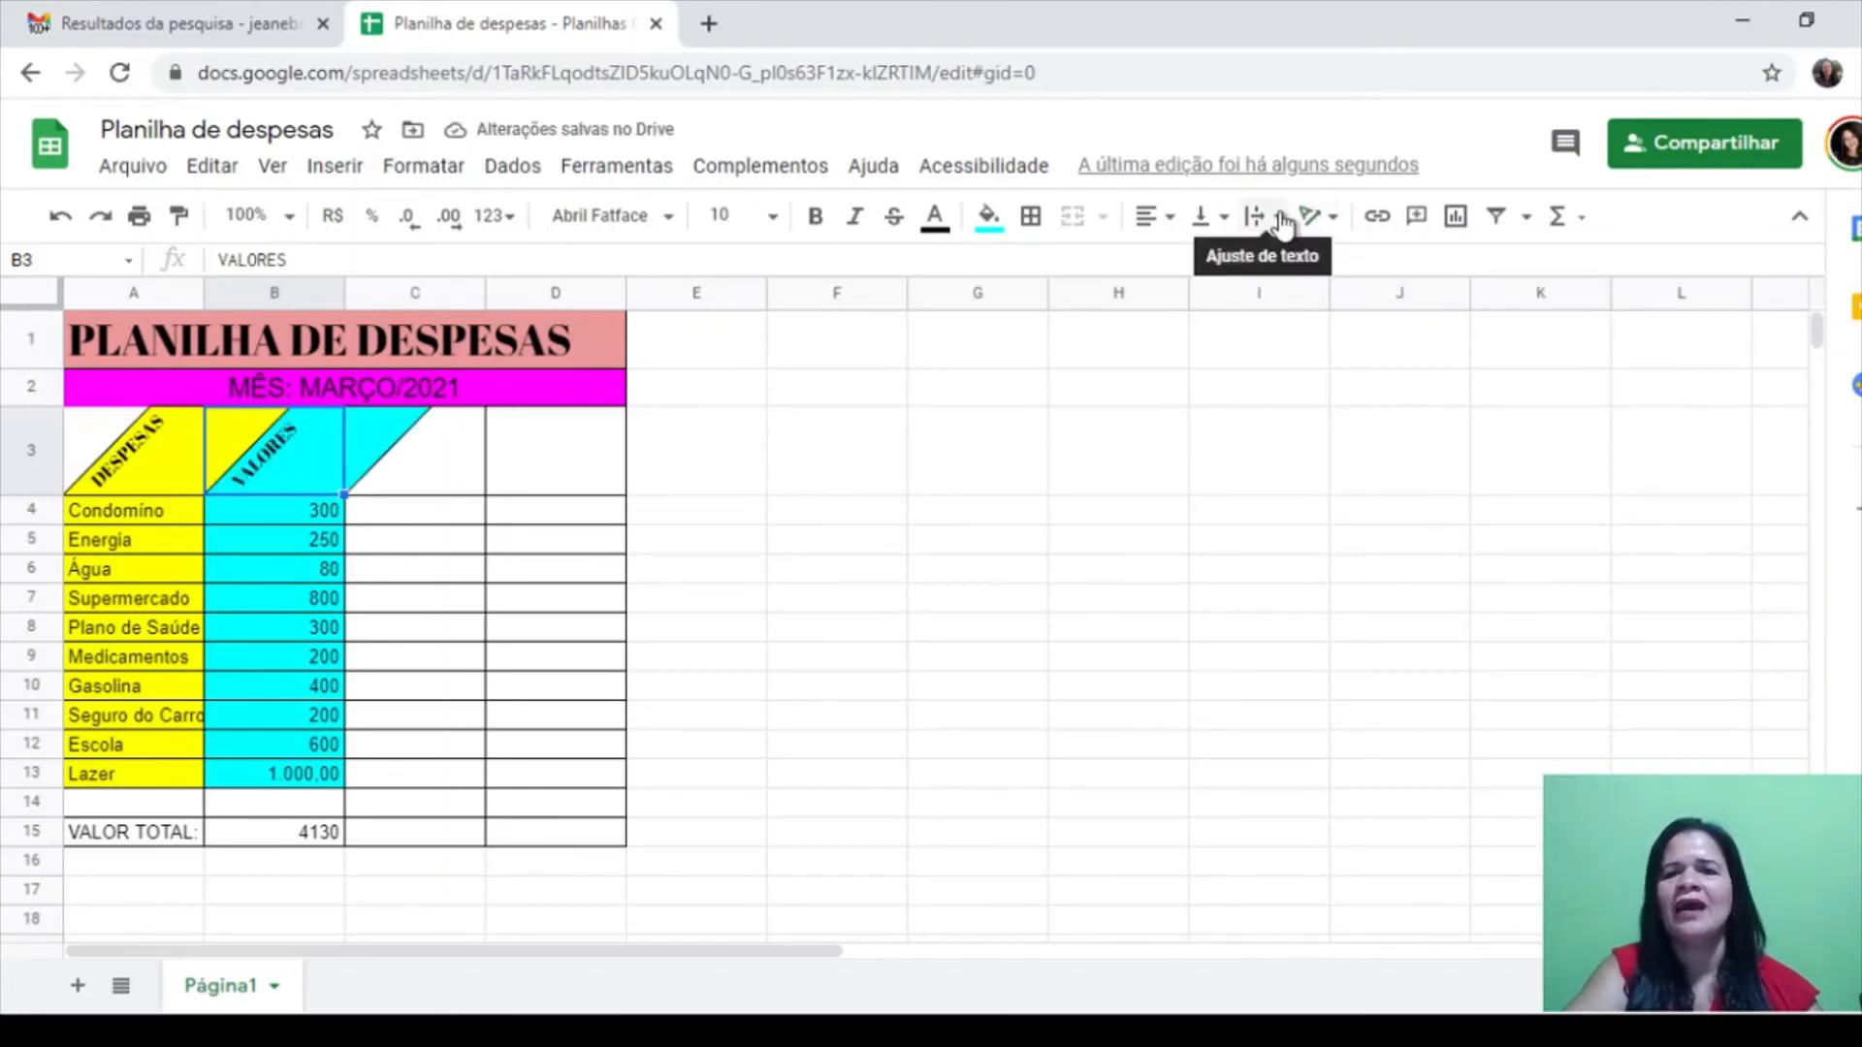
Rotate the VALORES header in B3 and the DESPESAS header in A3 with the tilt down option
click(1342, 217)
click(1375, 266)
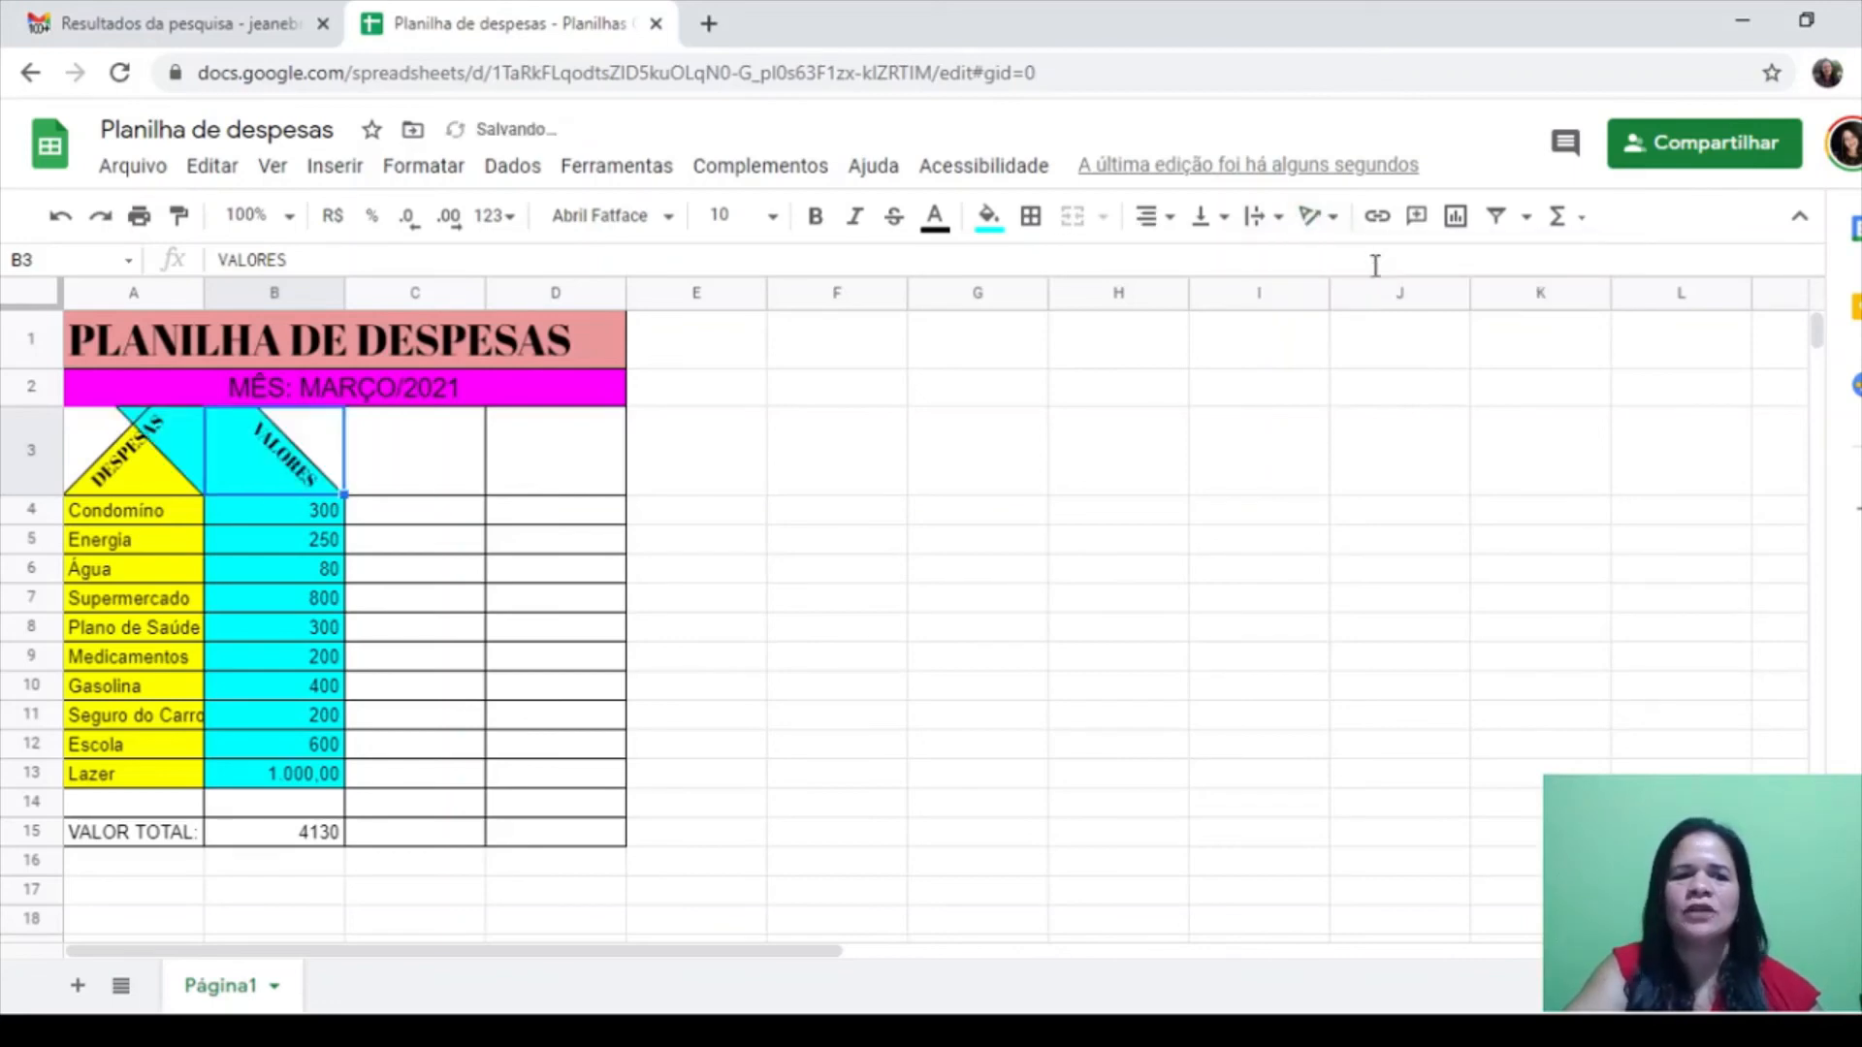
click(114, 456)
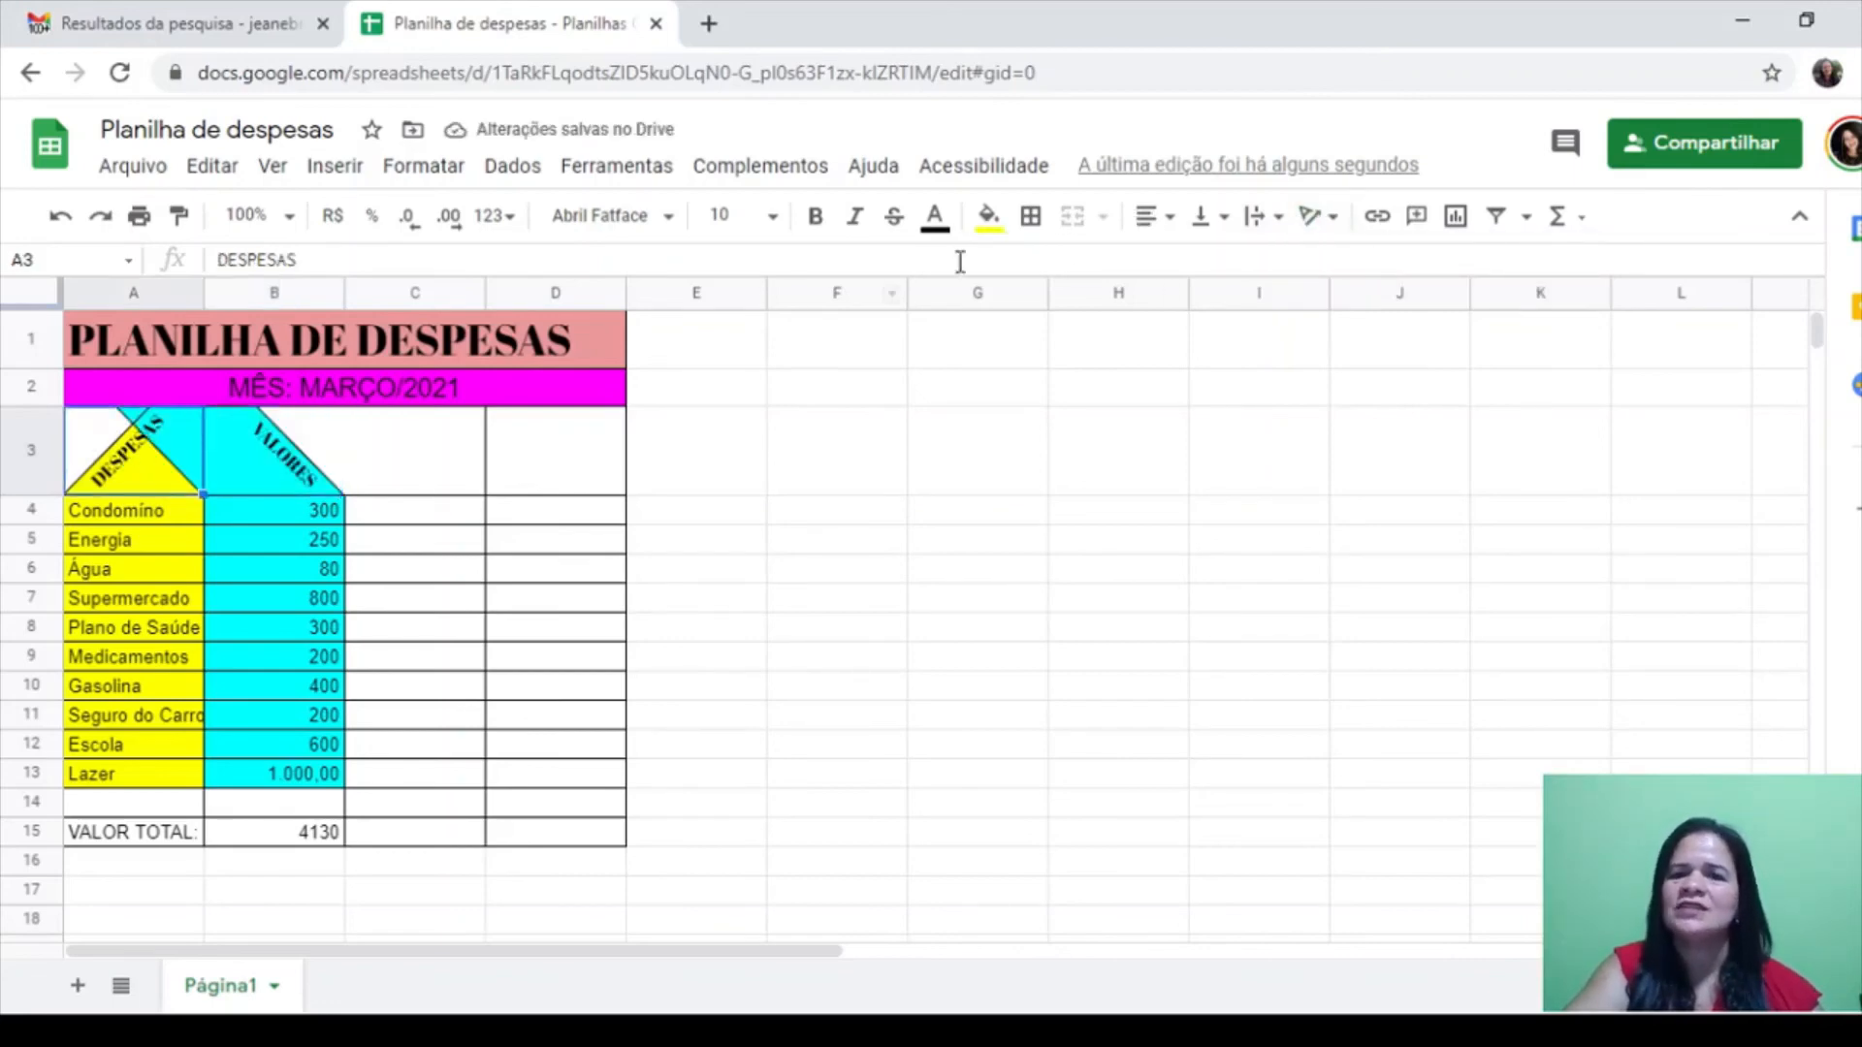
click(1332, 219)
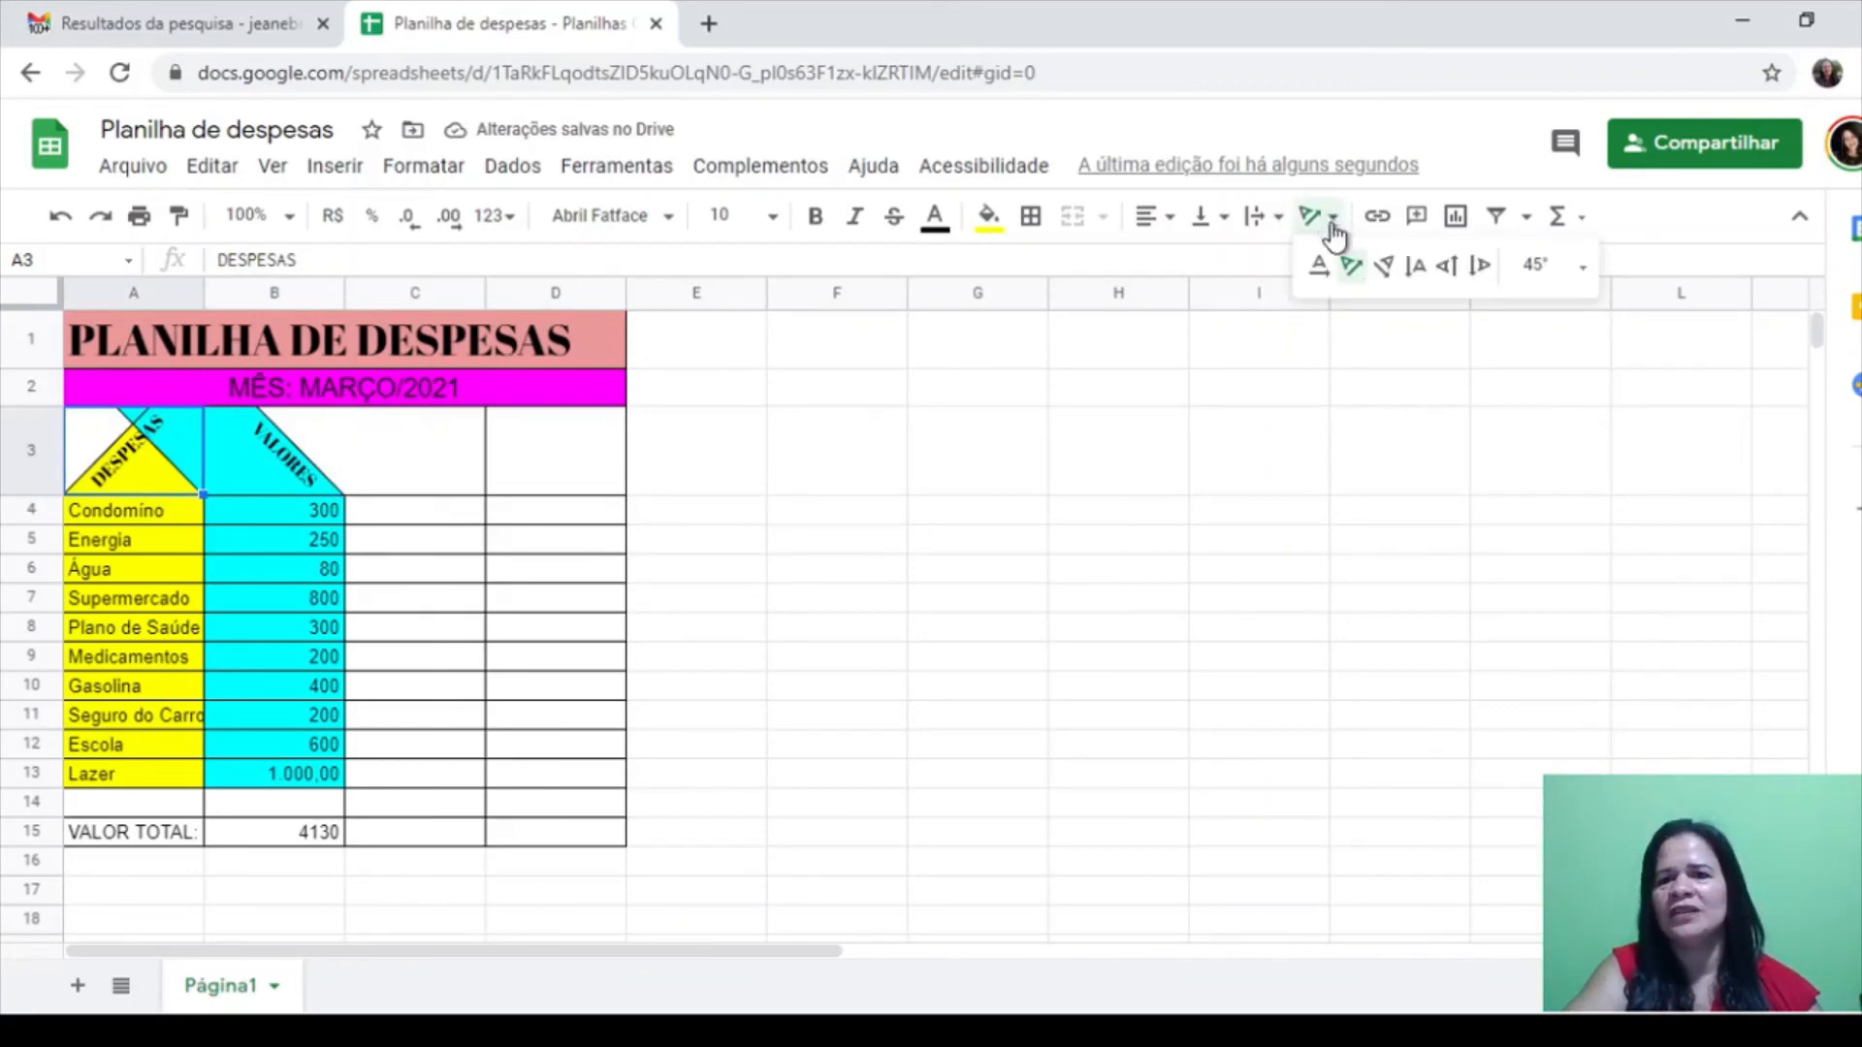
click(1375, 266)
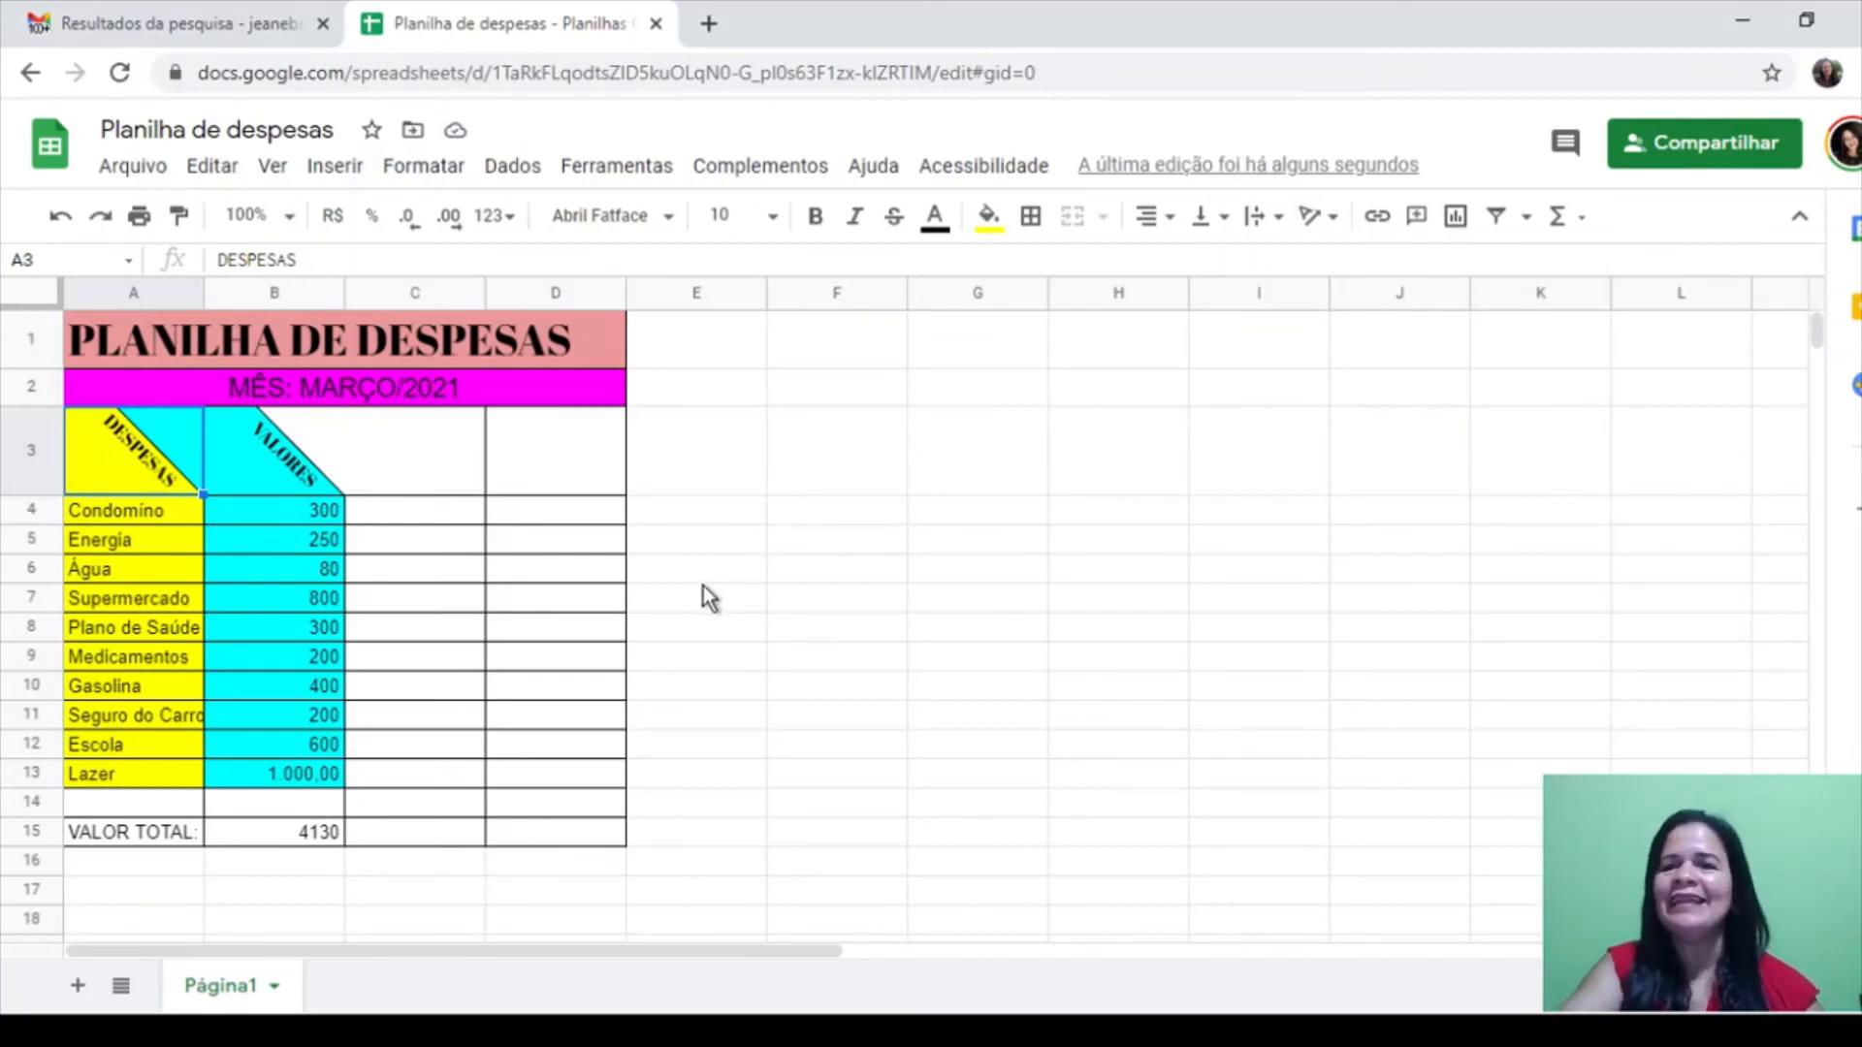
Open the link options for the DESPESAS header in A3 and leave without adding a link
click(1375, 225)
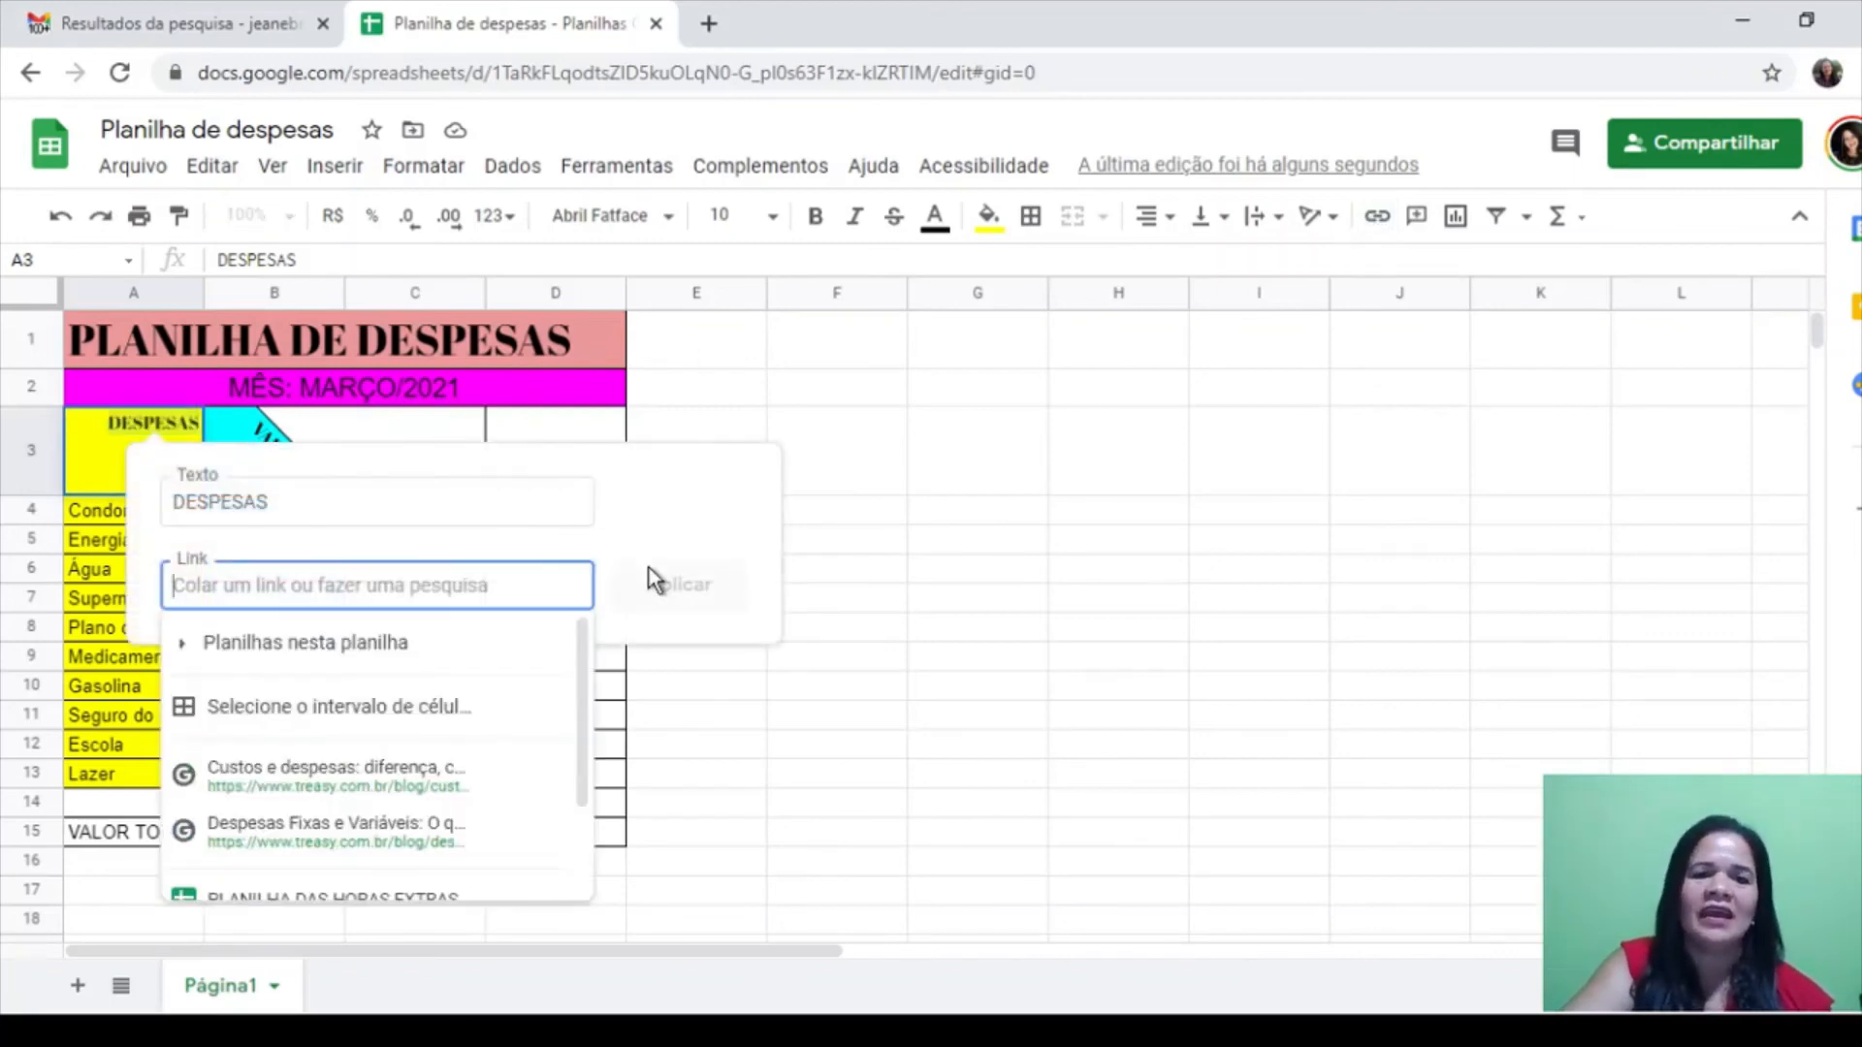
click(992, 553)
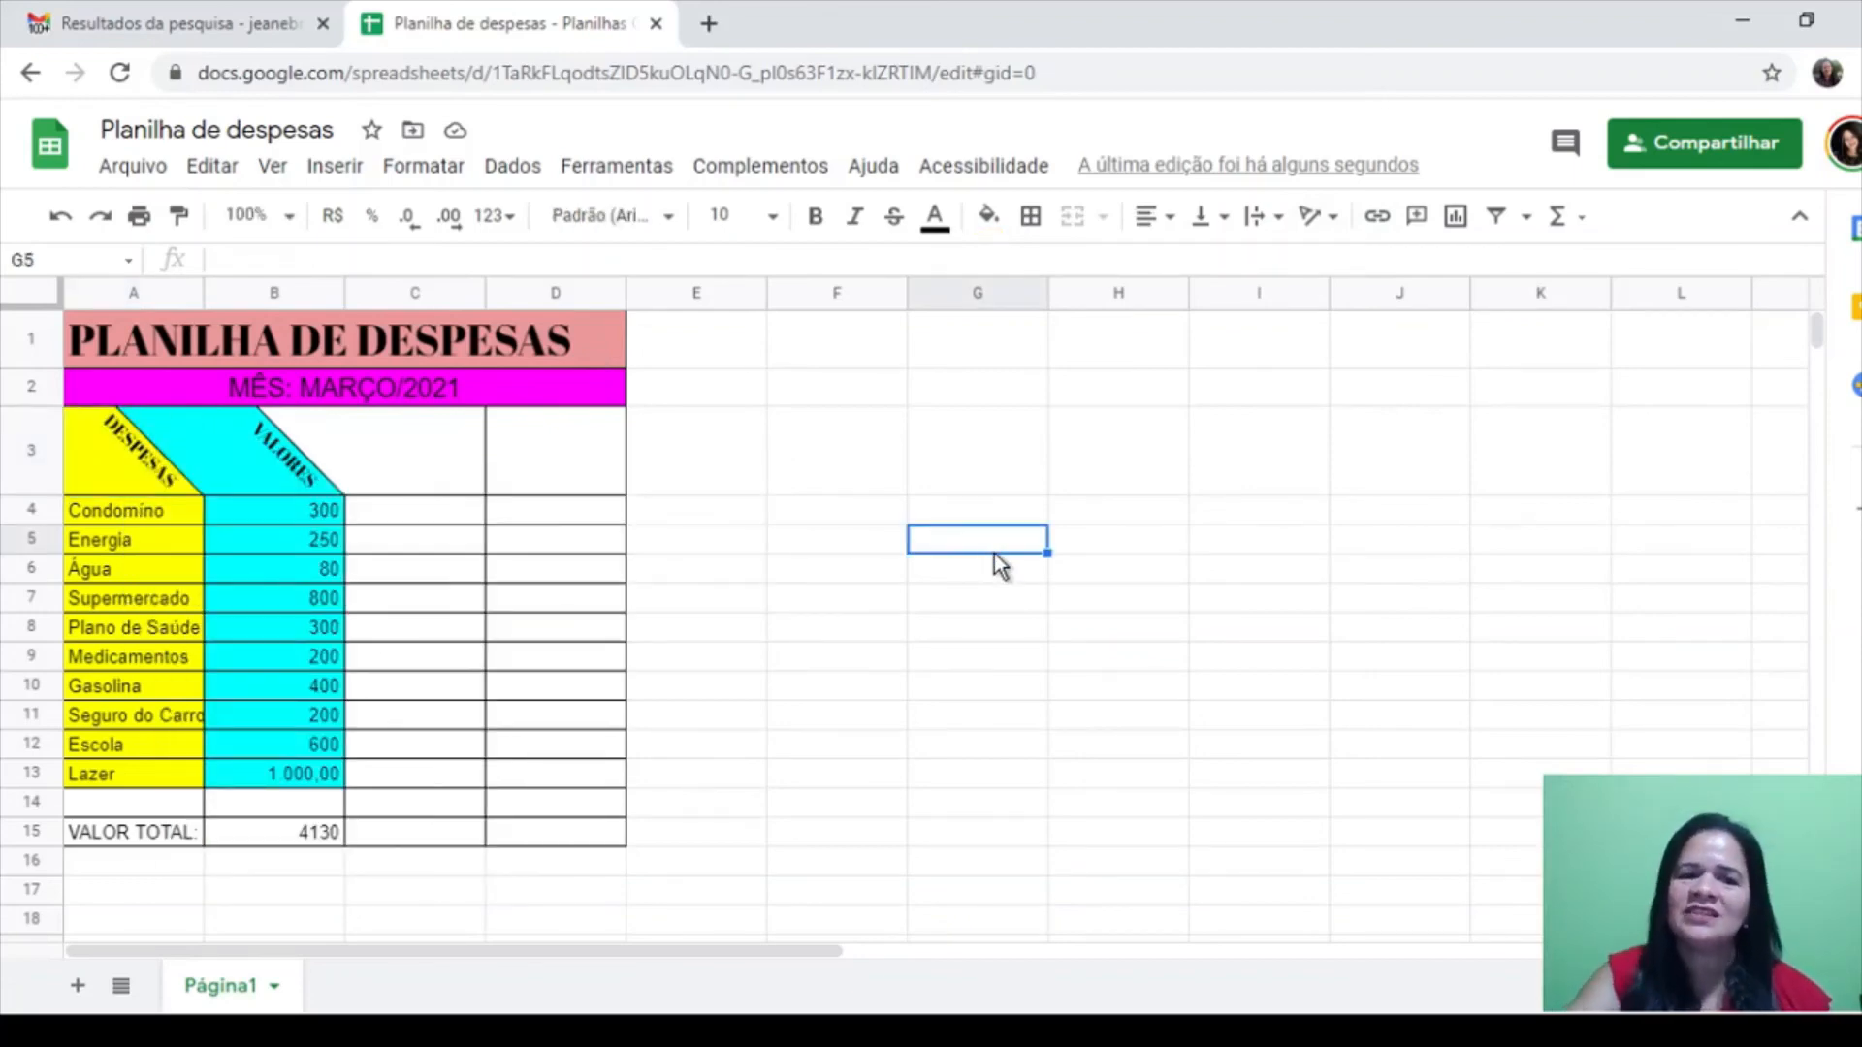
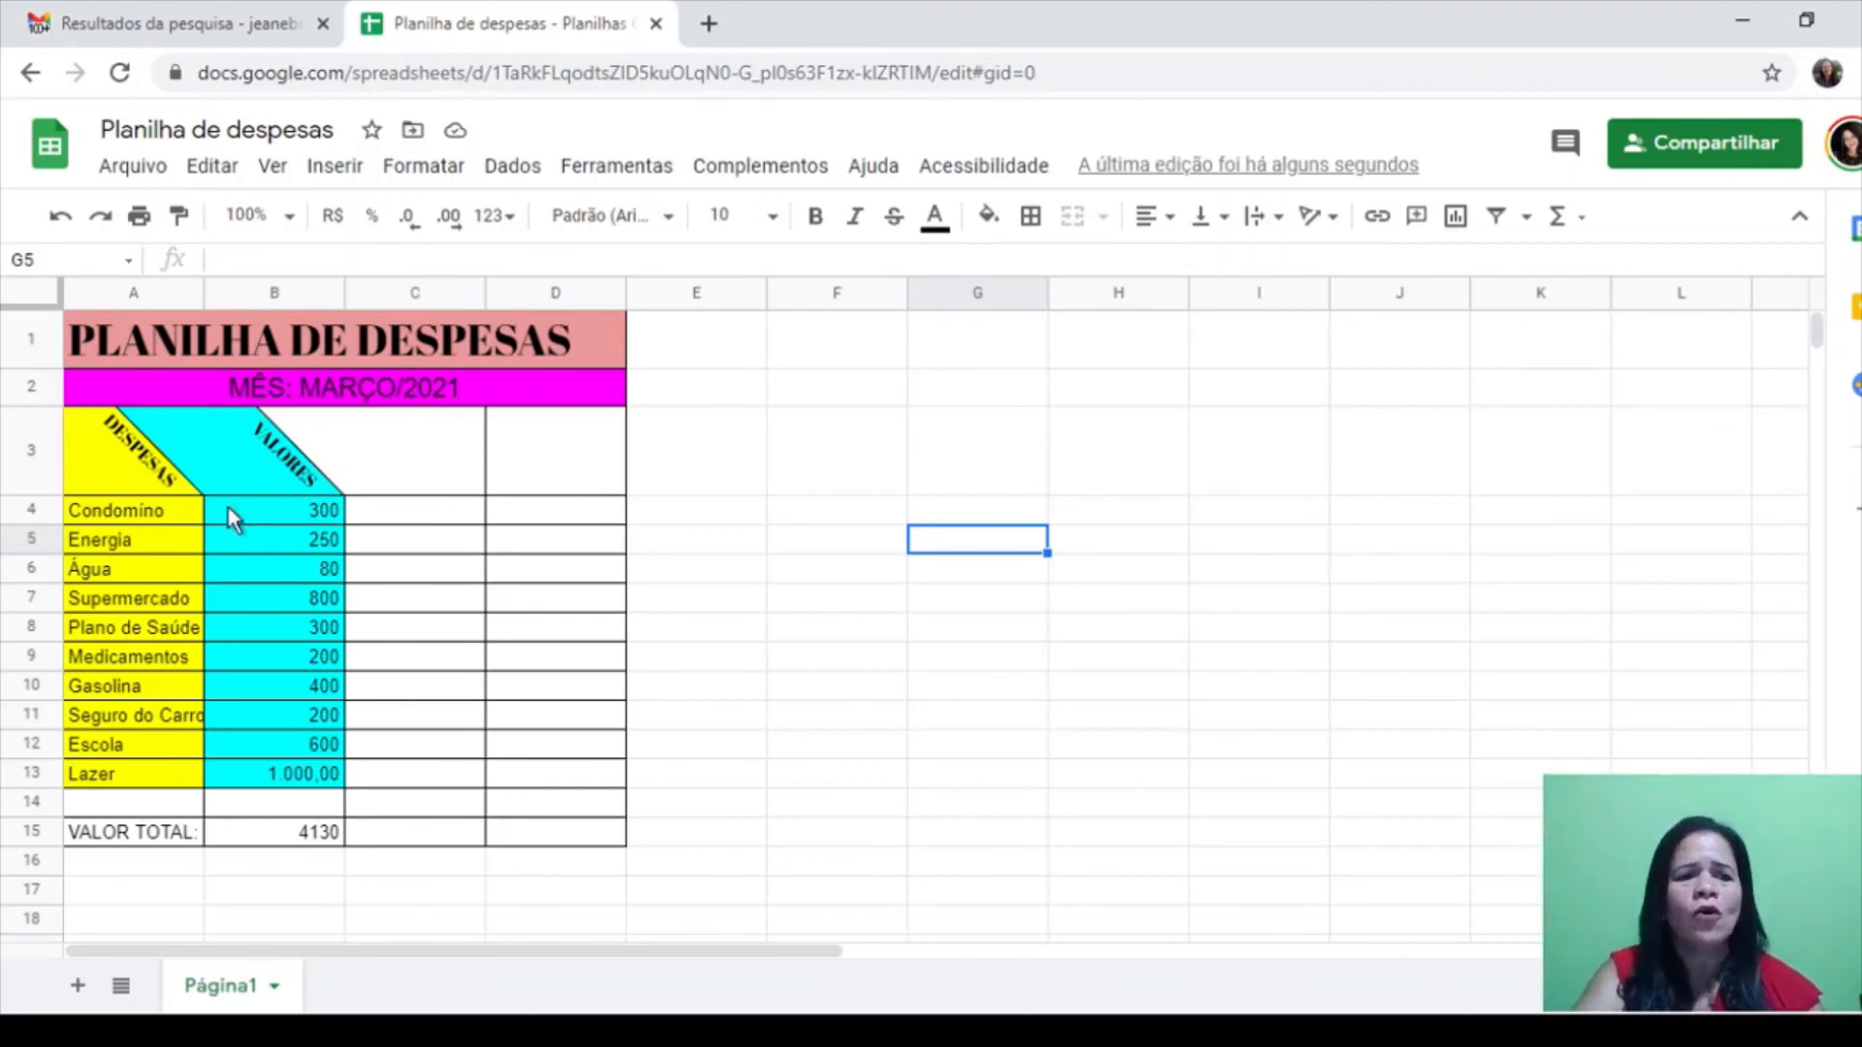
Try to insert a chart without selecting the expense data, and undo the insertion
click(1464, 218)
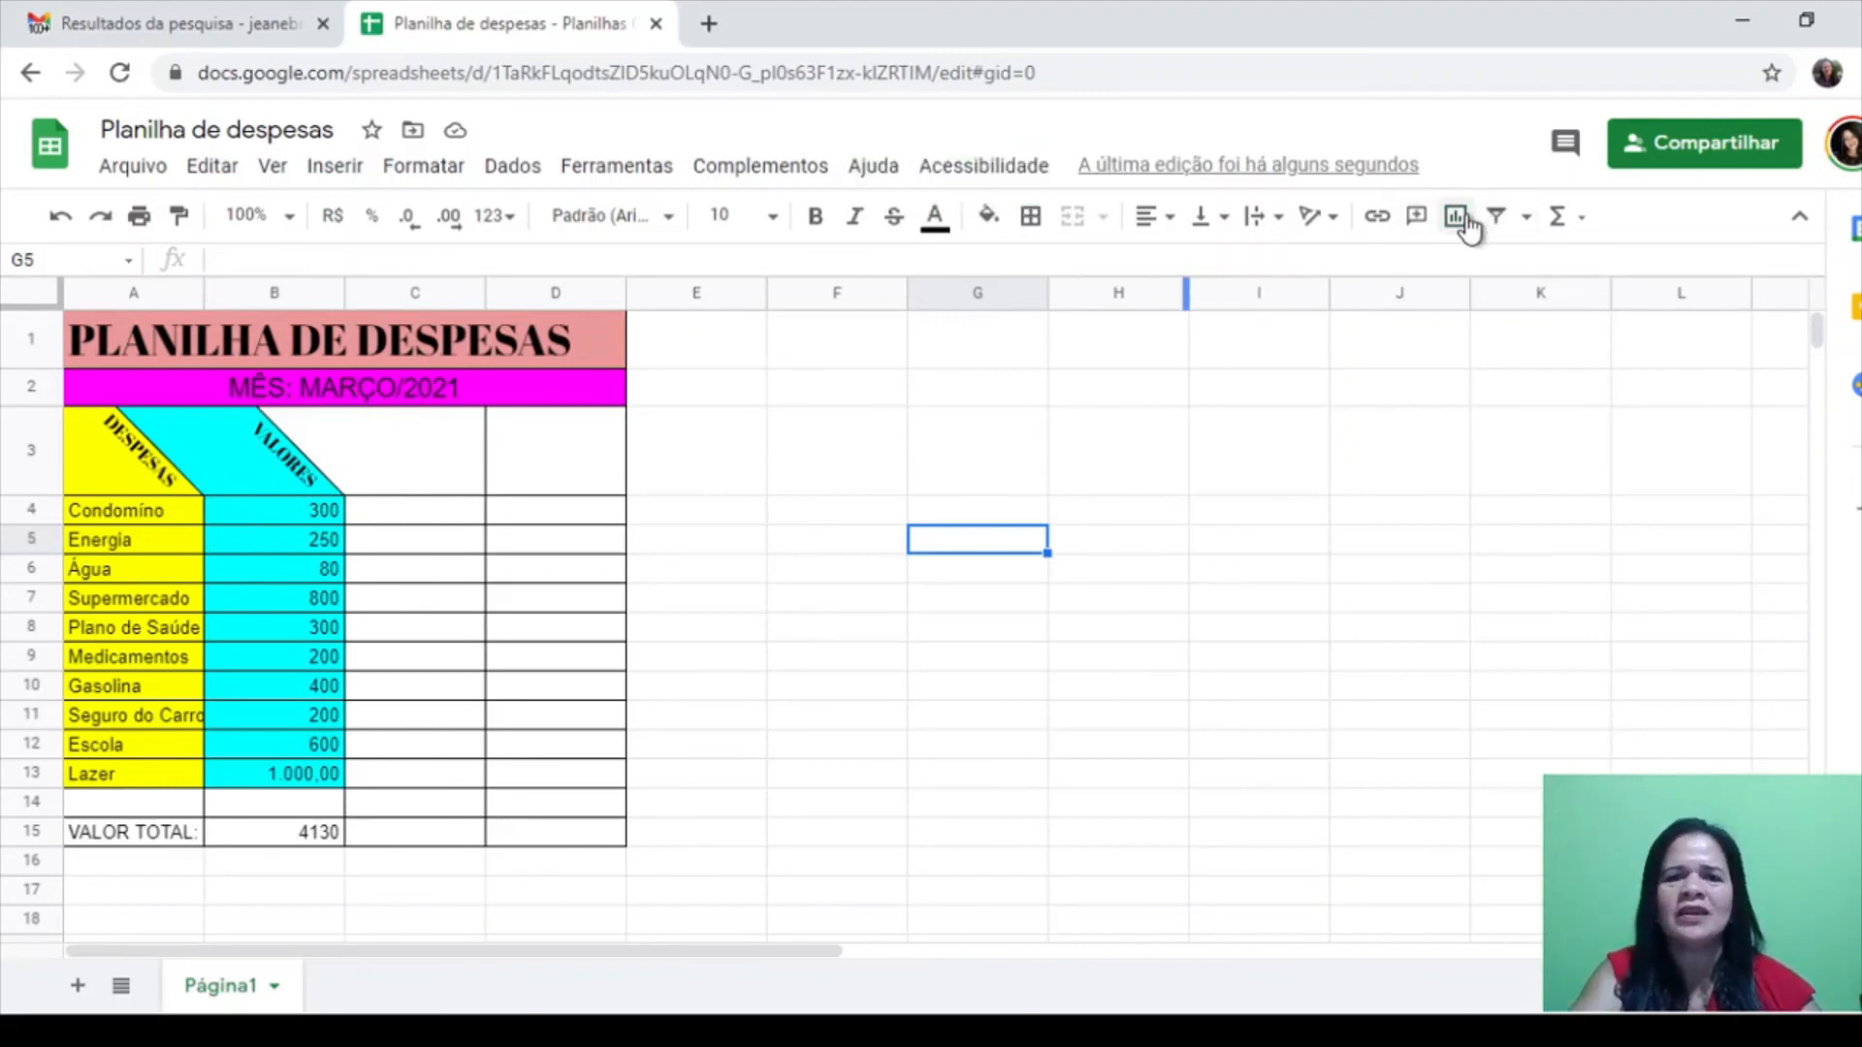
click(105, 475)
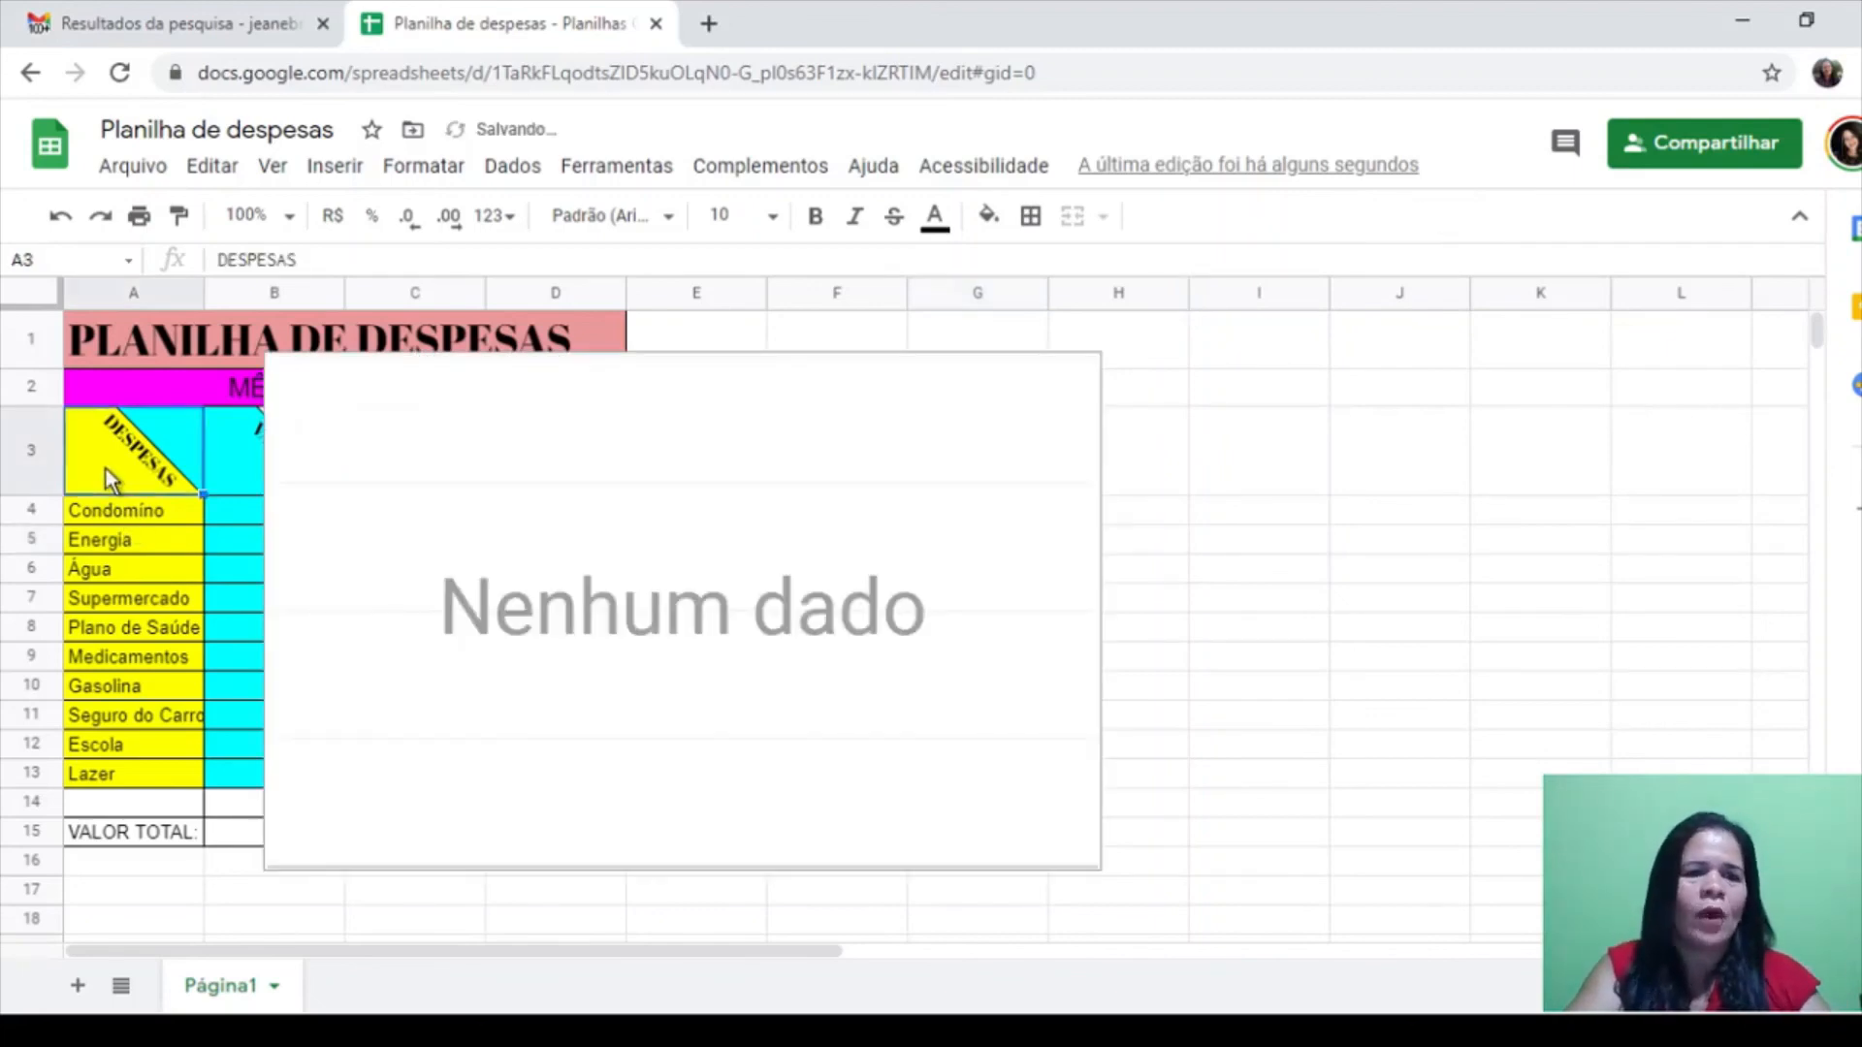
click(1252, 504)
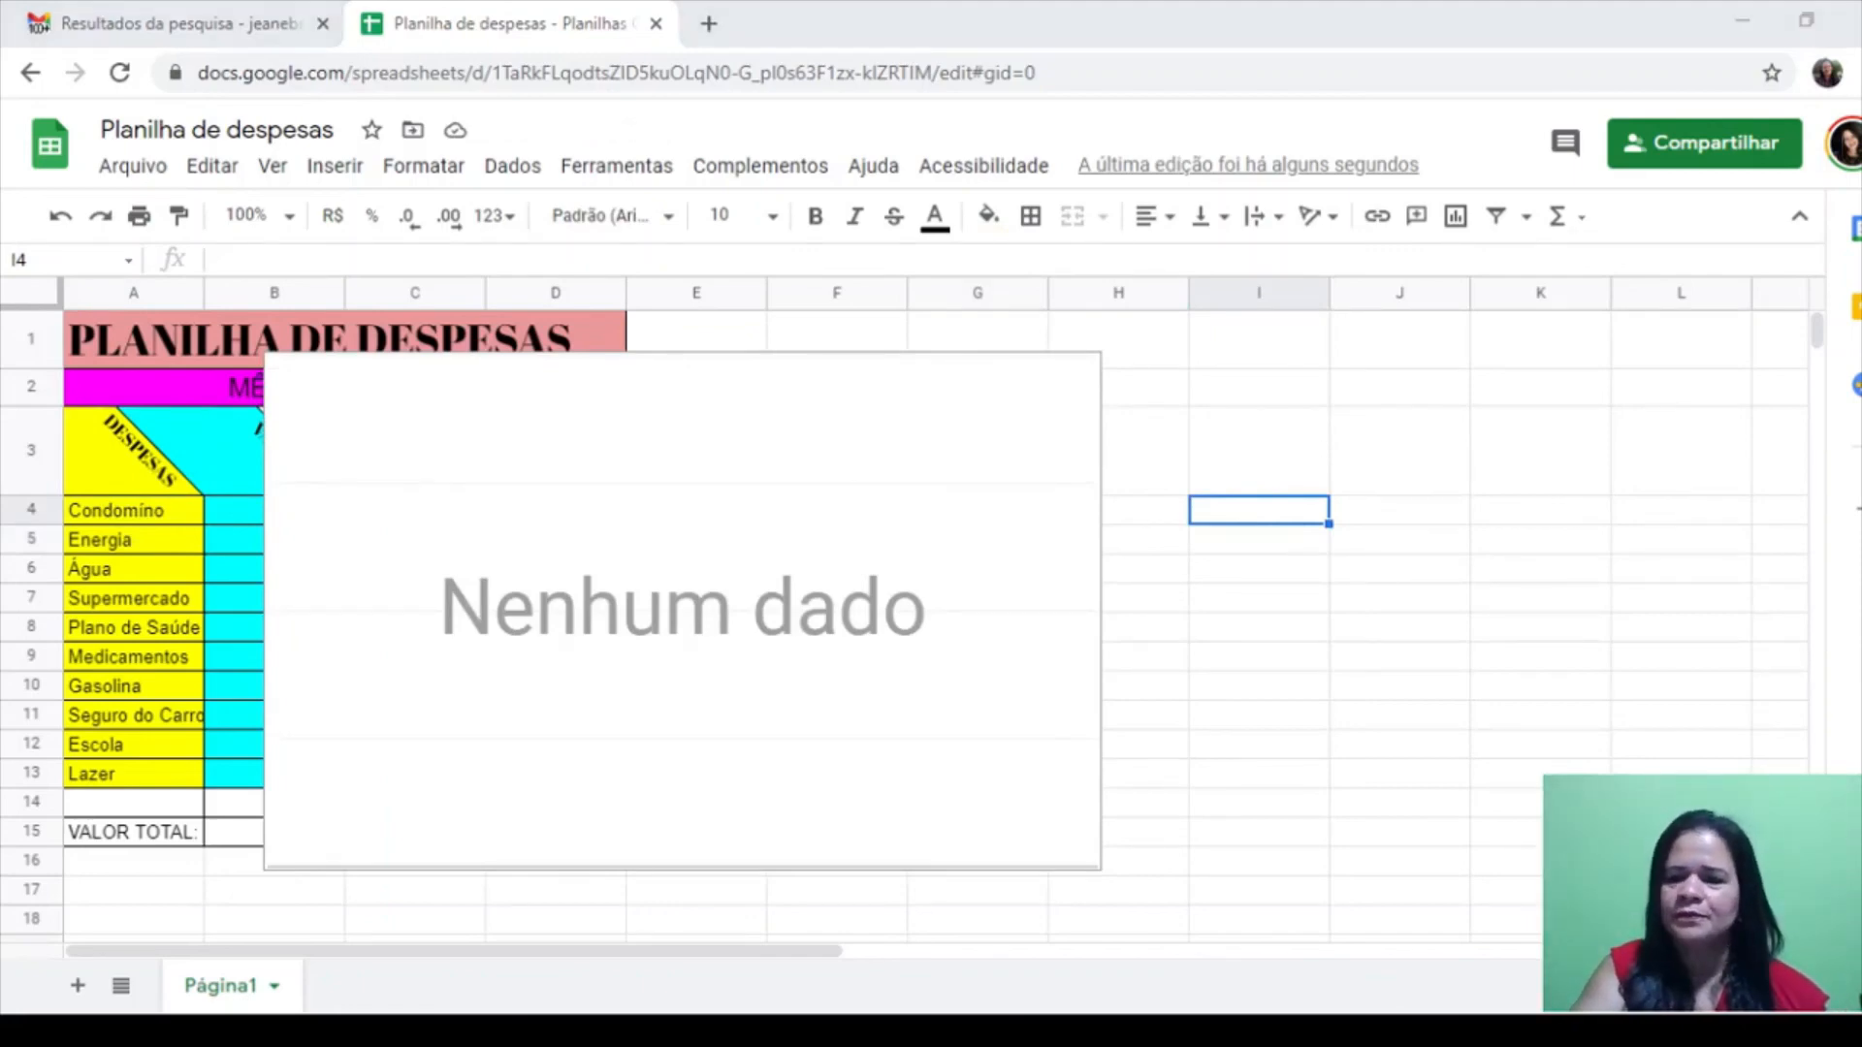
click(134, 861)
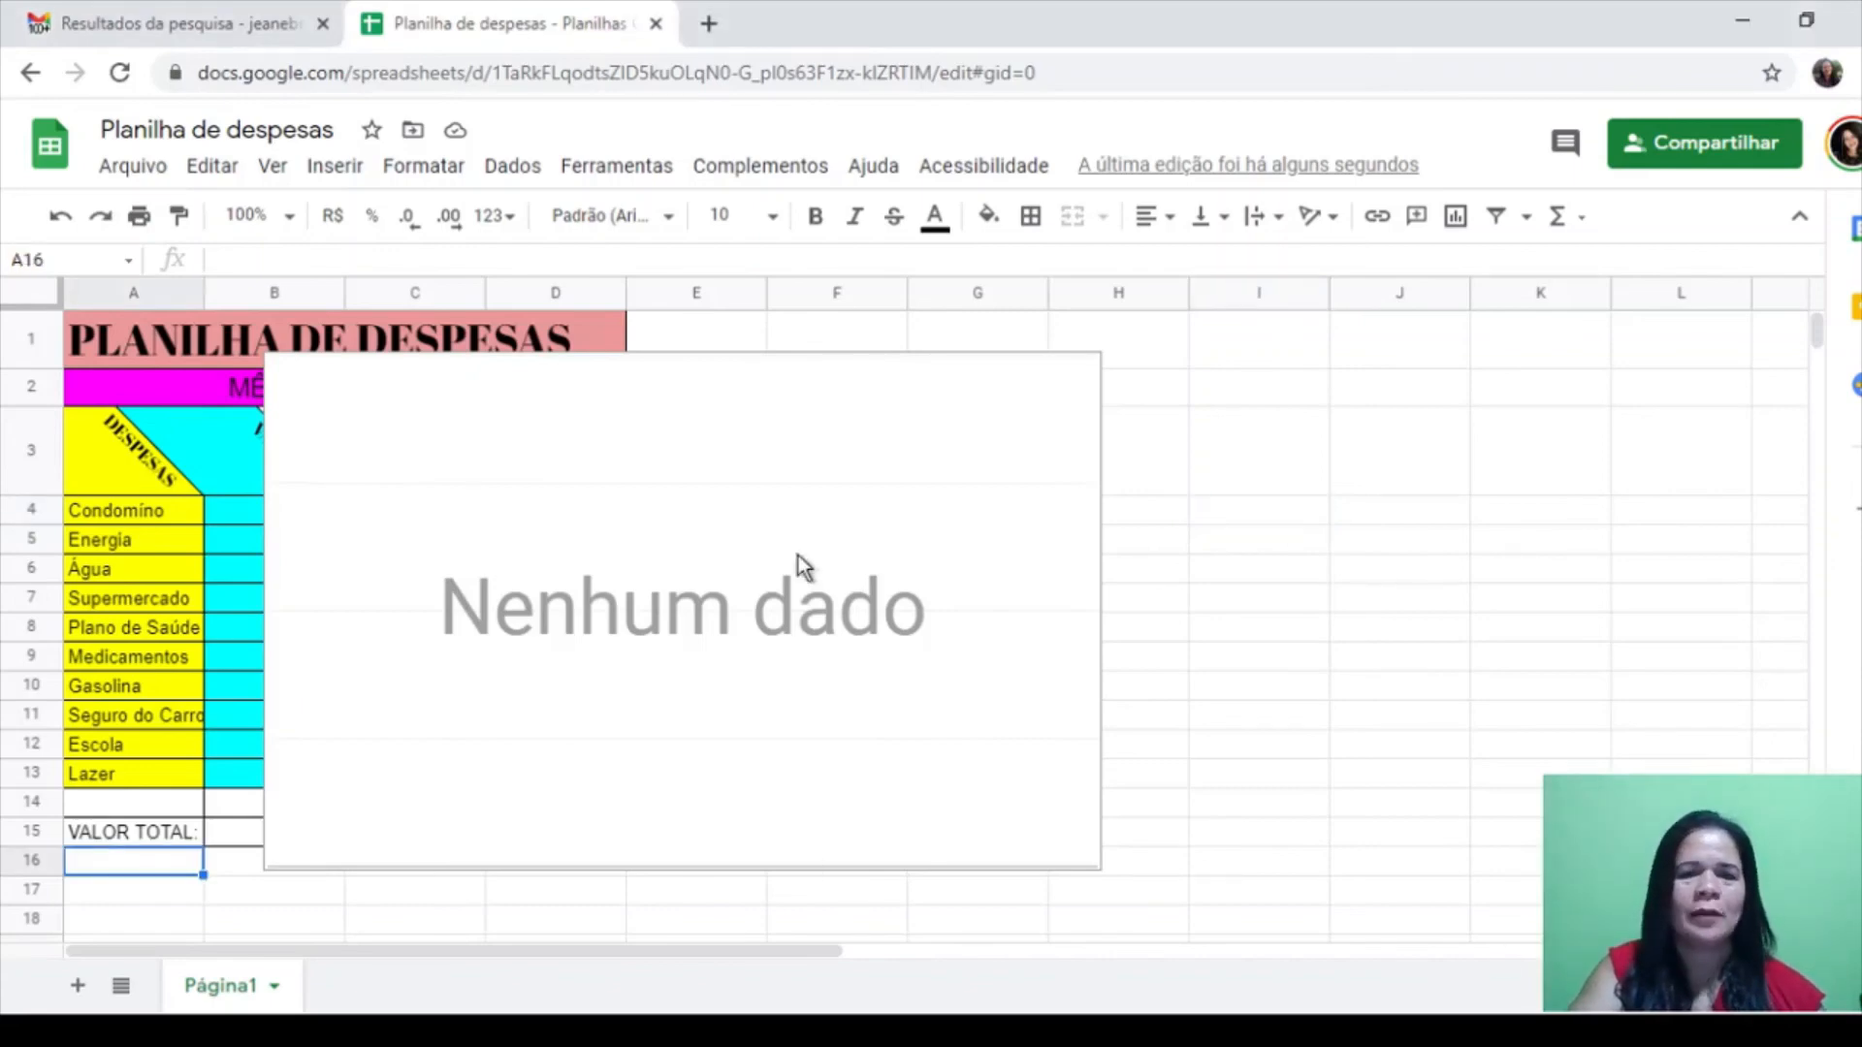
click(60, 216)
Insert a pie chart from the range A3:B13, shrink it slightly and place it beside the table over columns E to I
click(111, 474)
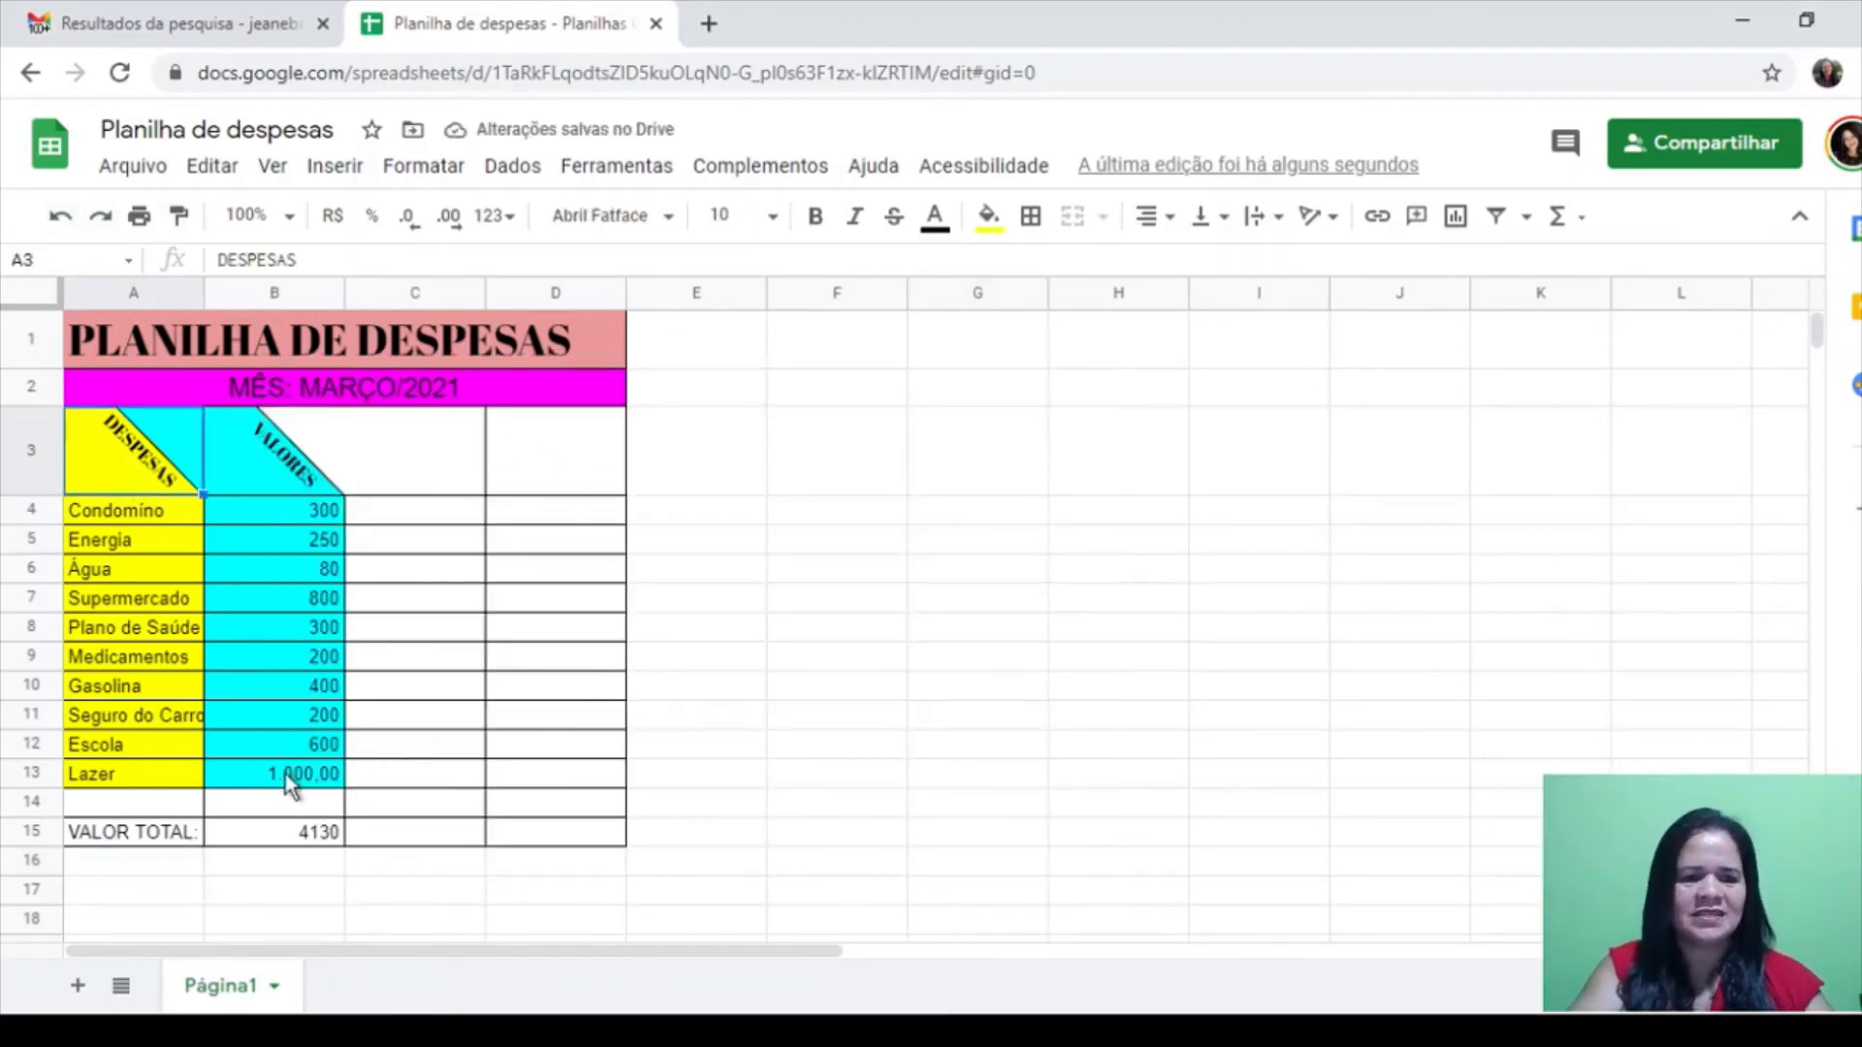
shift+click(318, 777)
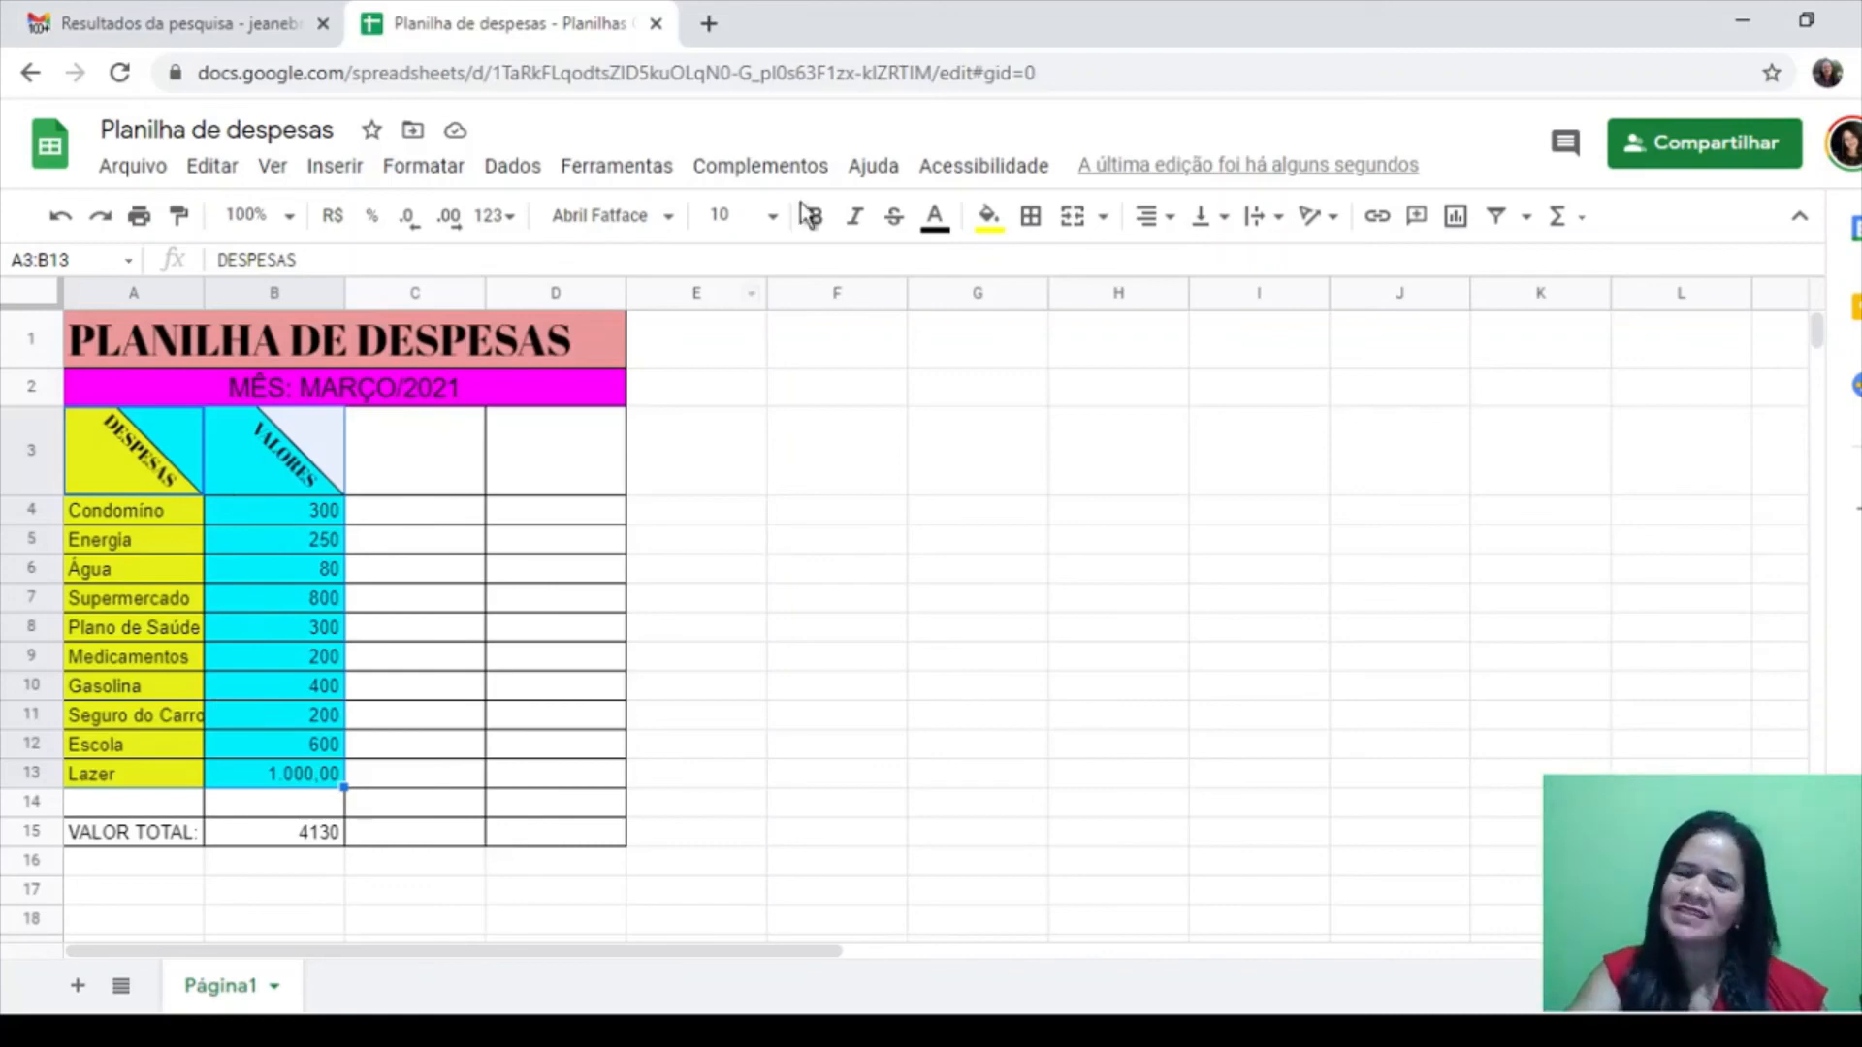
click(1457, 223)
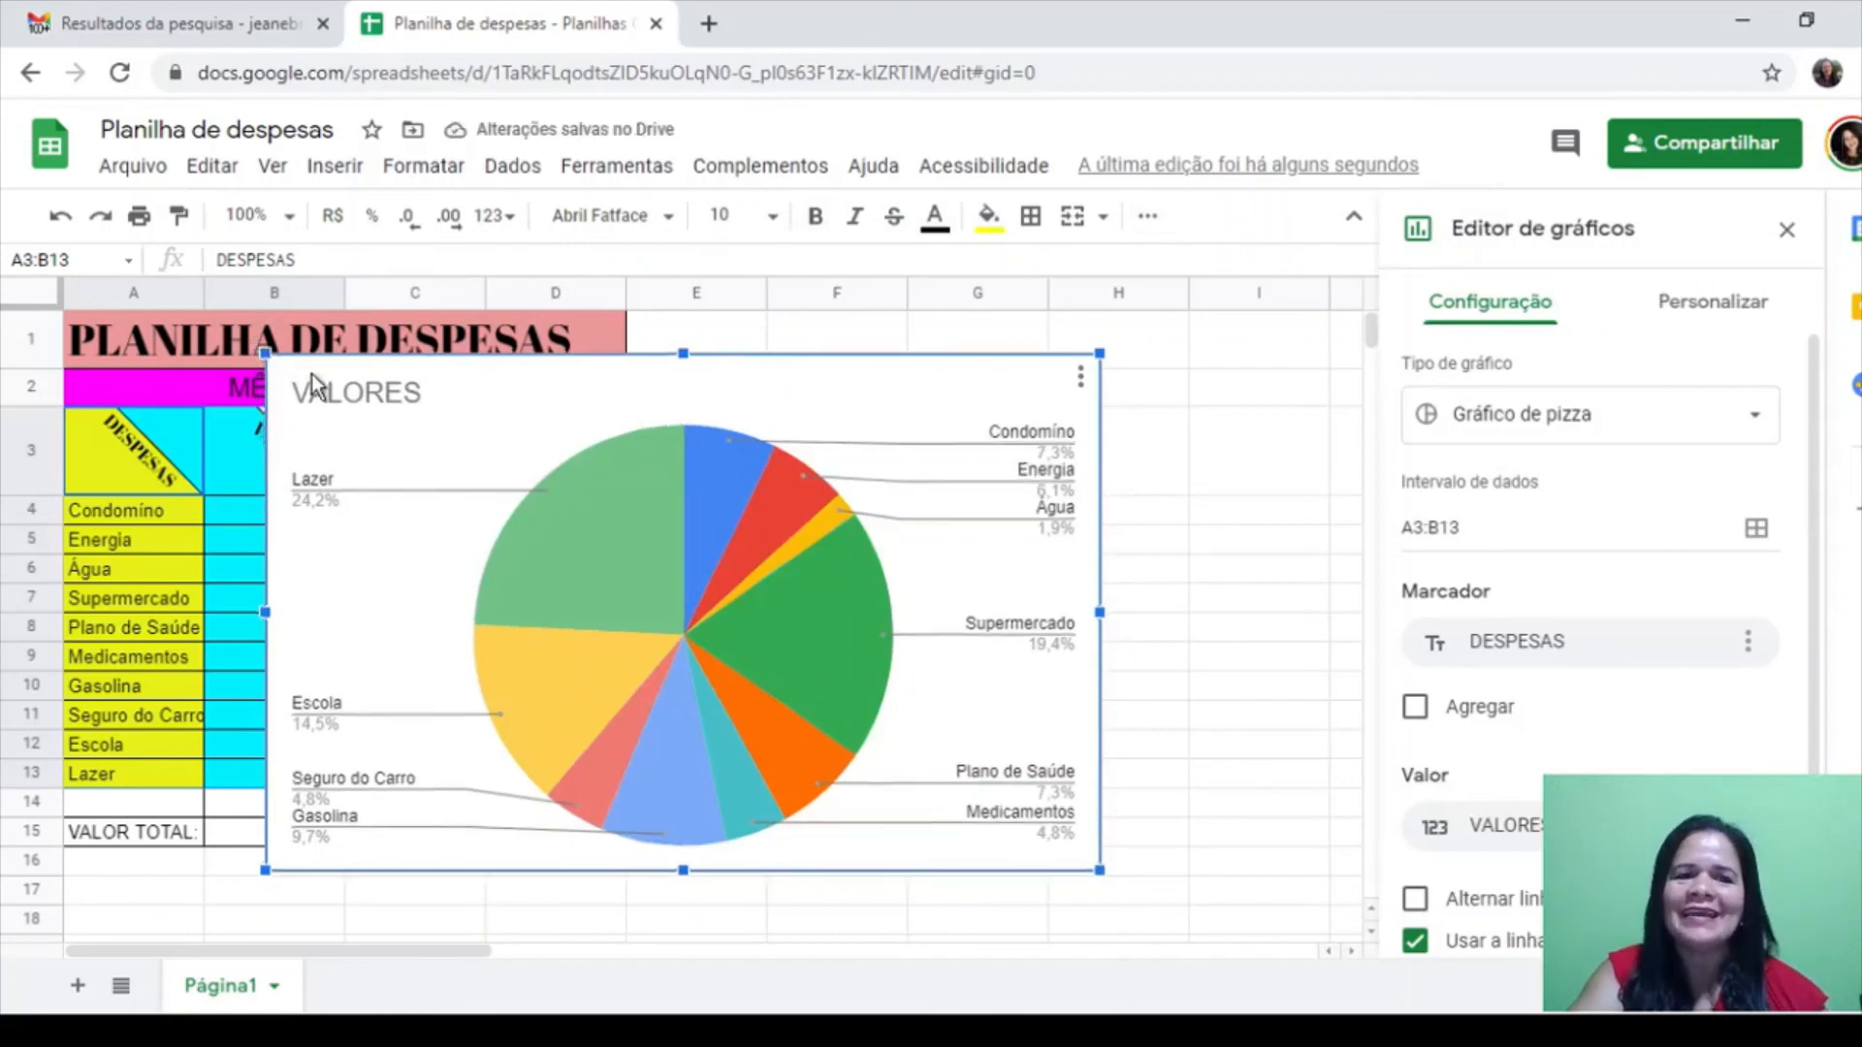
drag(265, 353, 398, 436)
drag(689, 475, 933, 403)
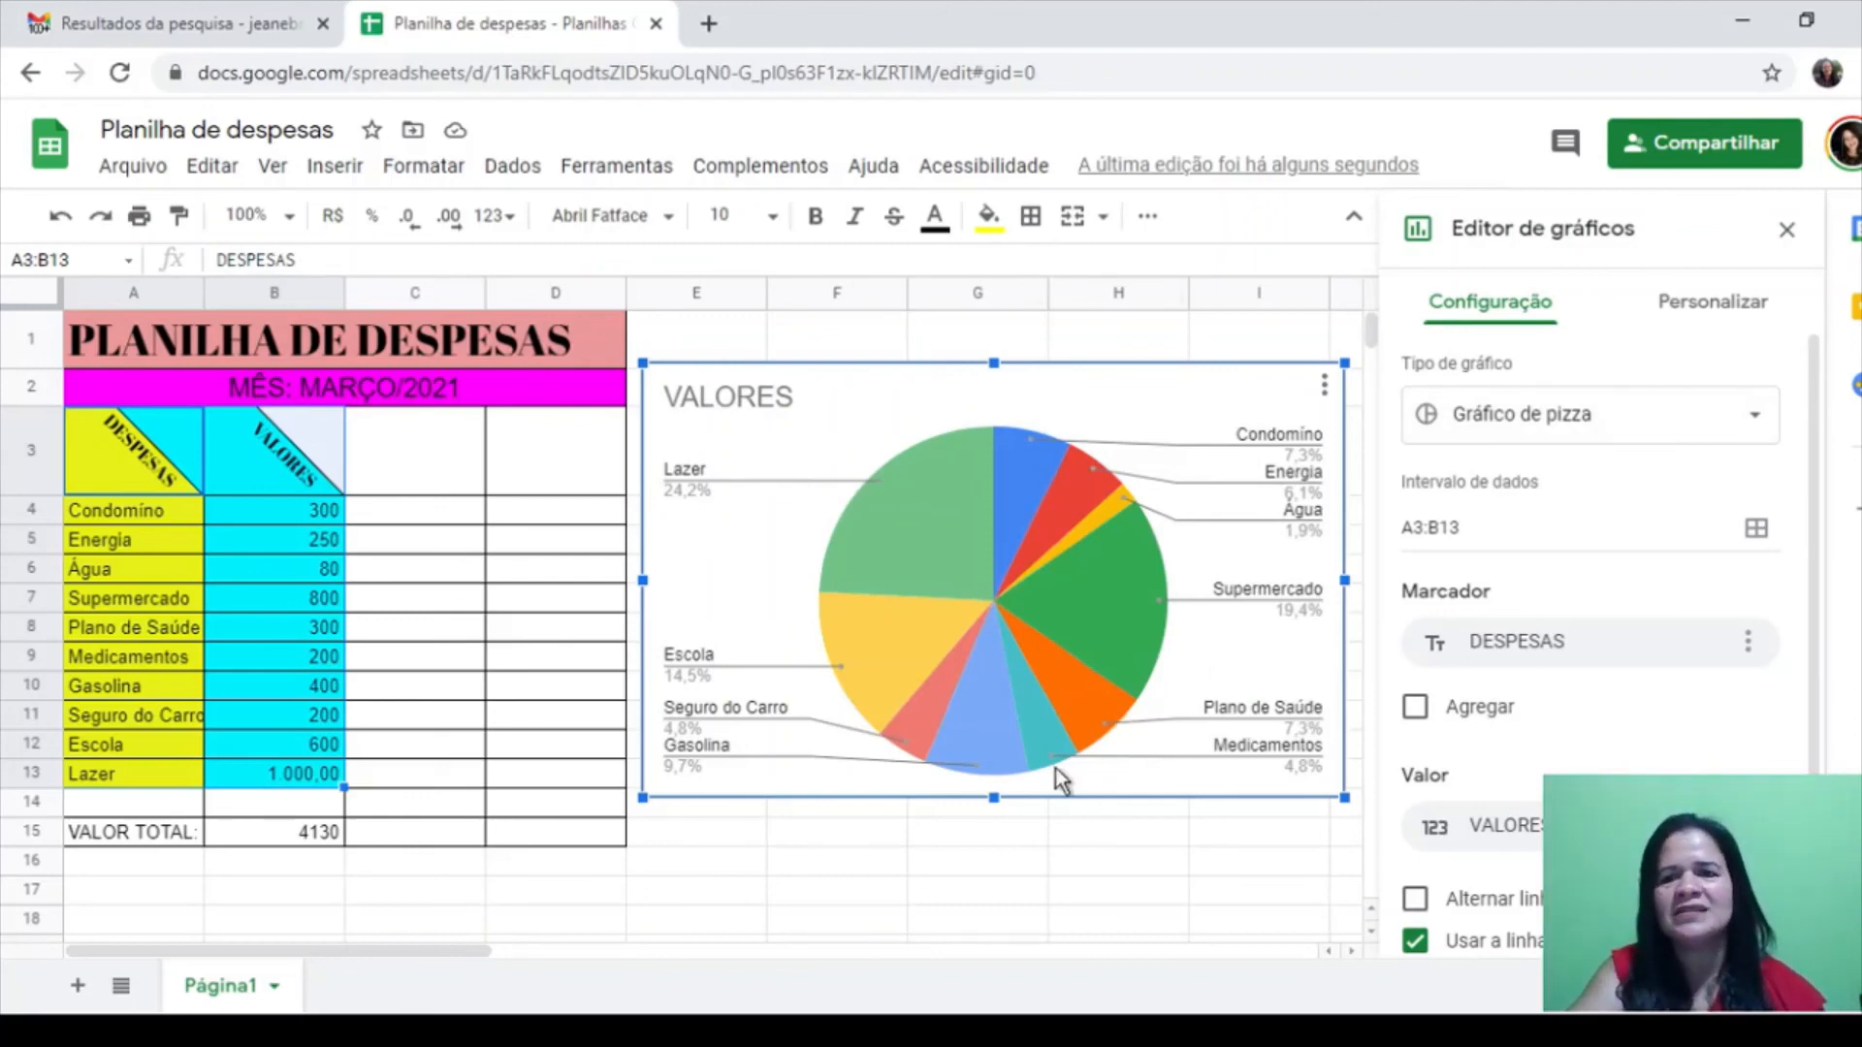
Change the expense chart from a pie chart to the standard column chart and return to the sheet
click(1761, 424)
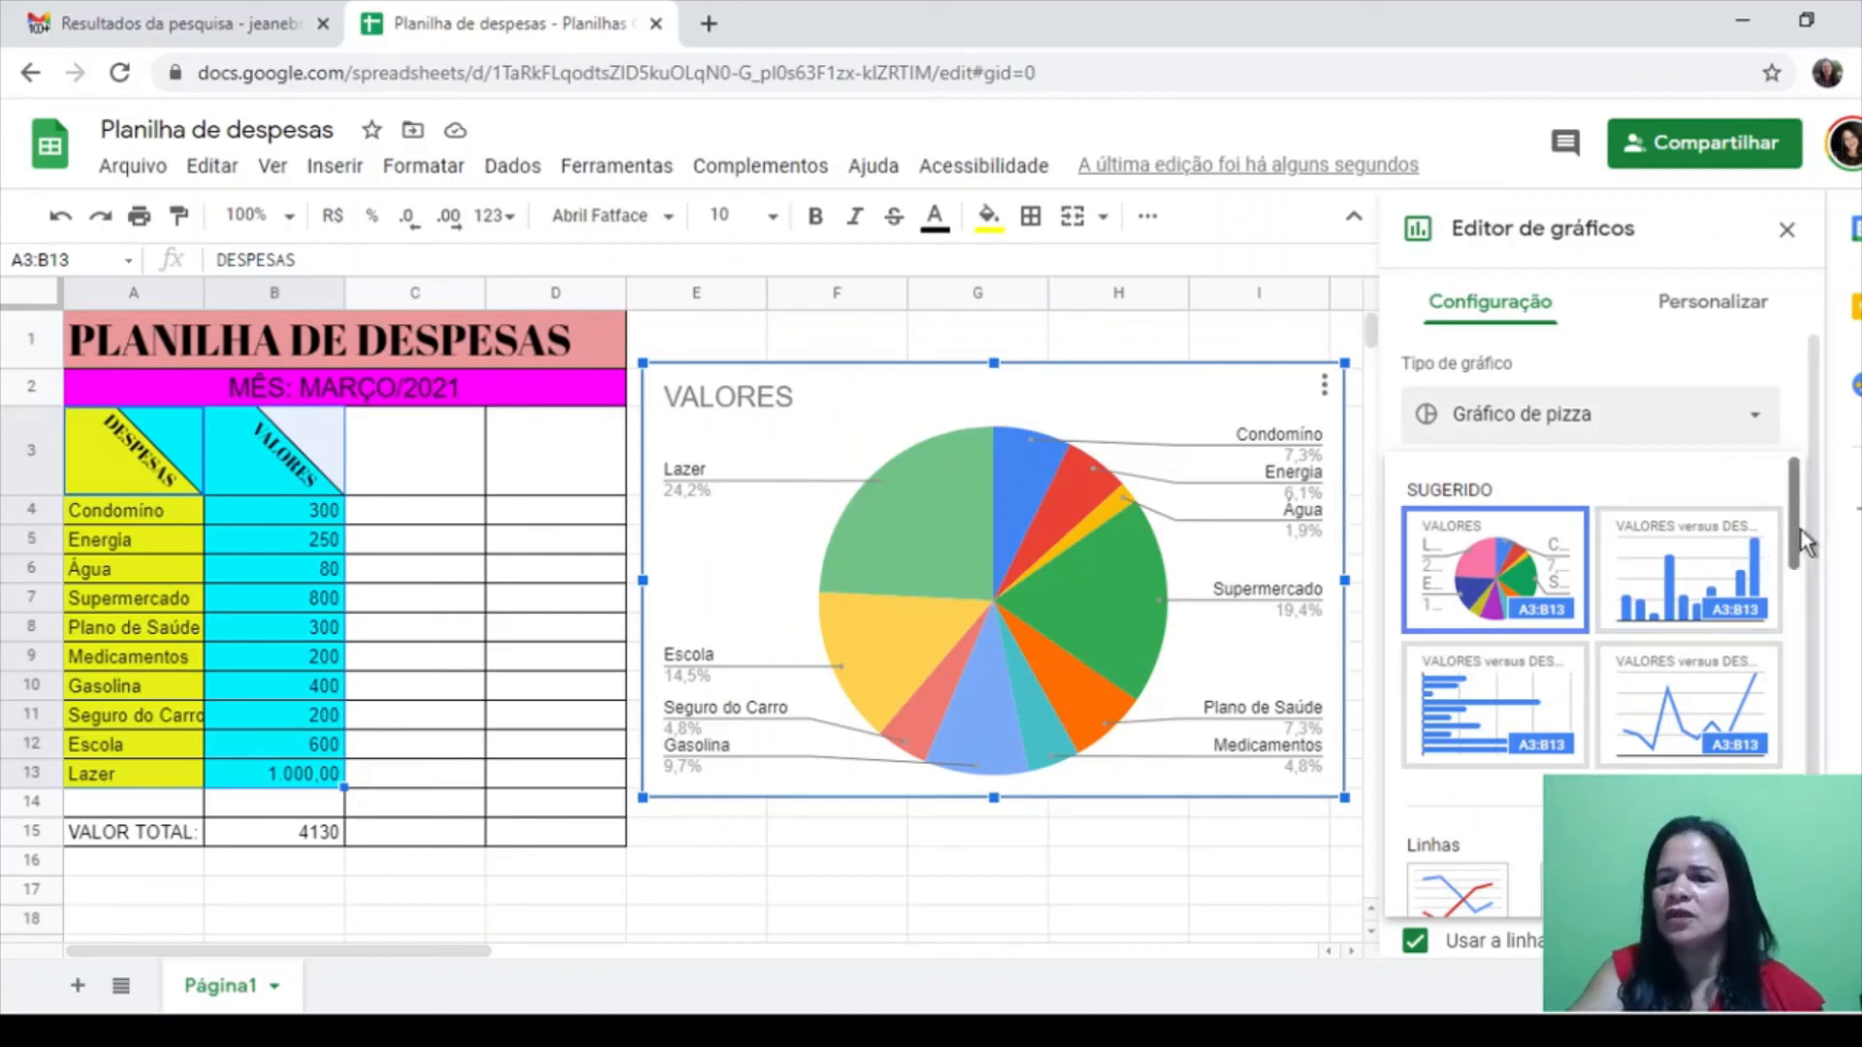
drag(1796, 543, 1802, 756)
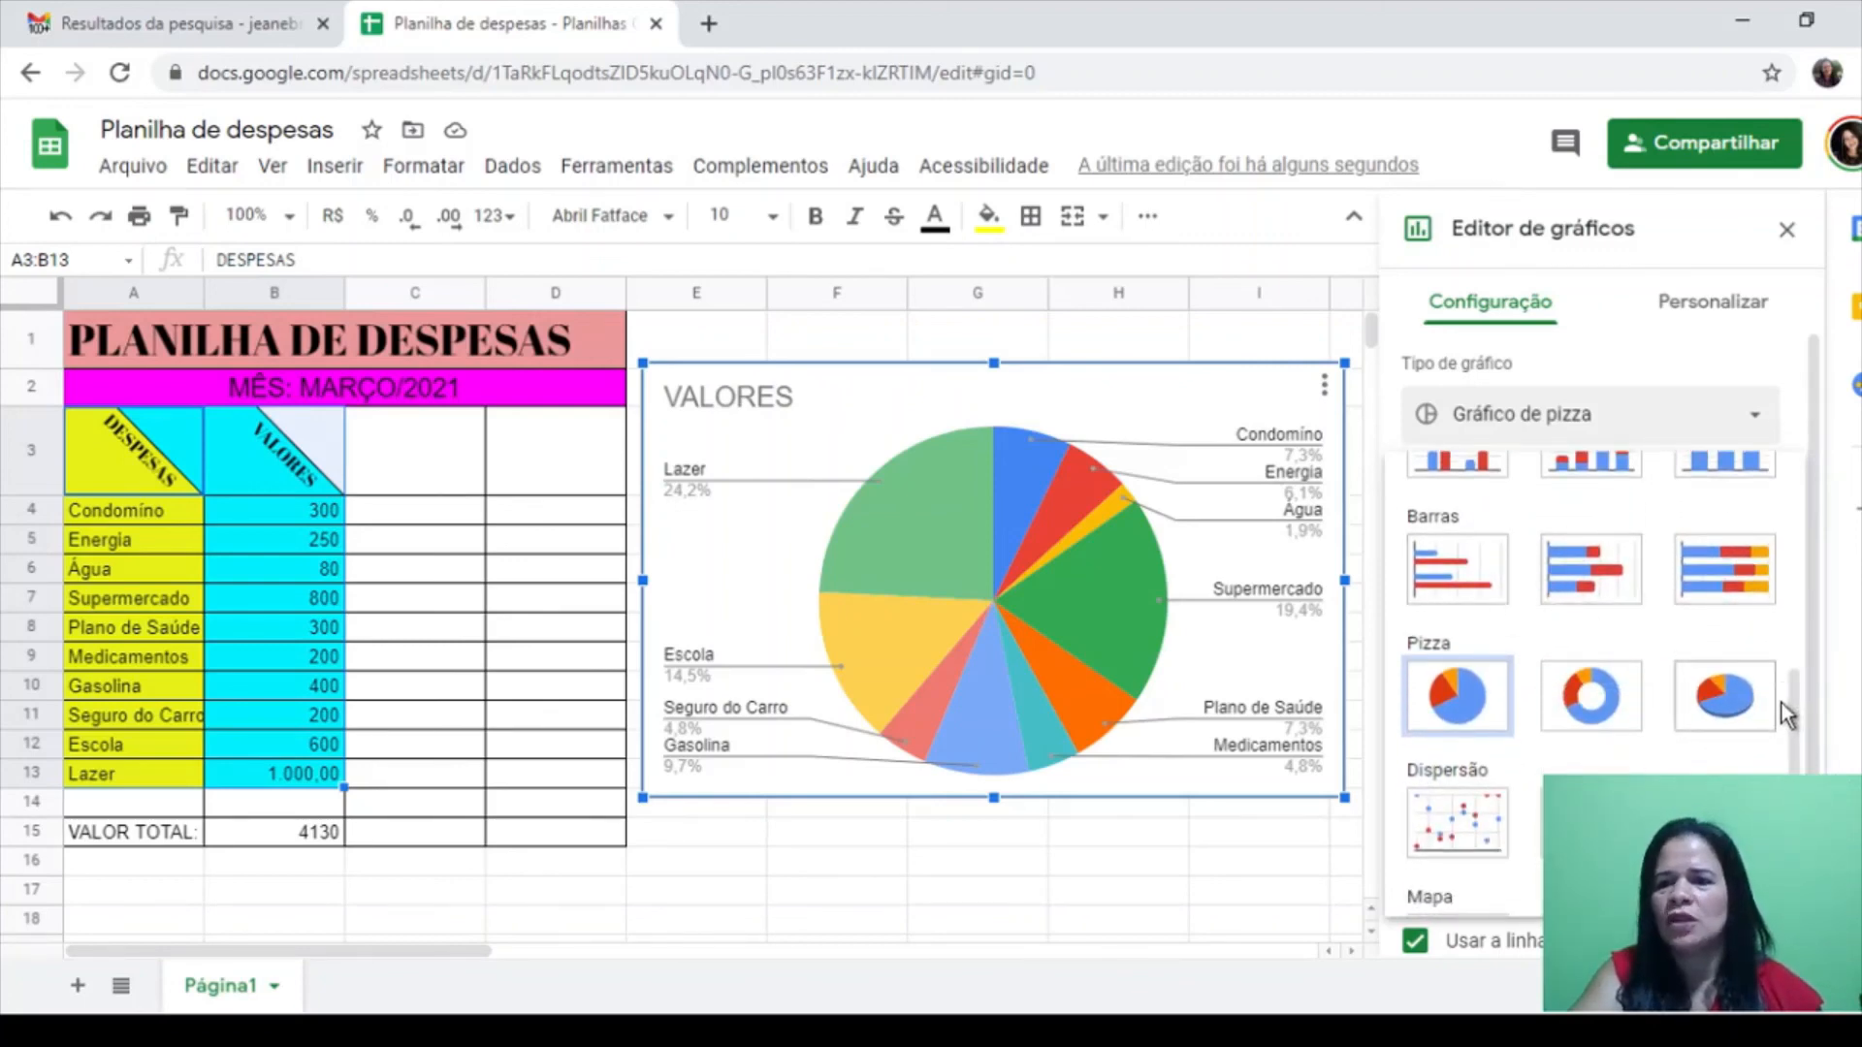
drag(1800, 716, 1800, 636)
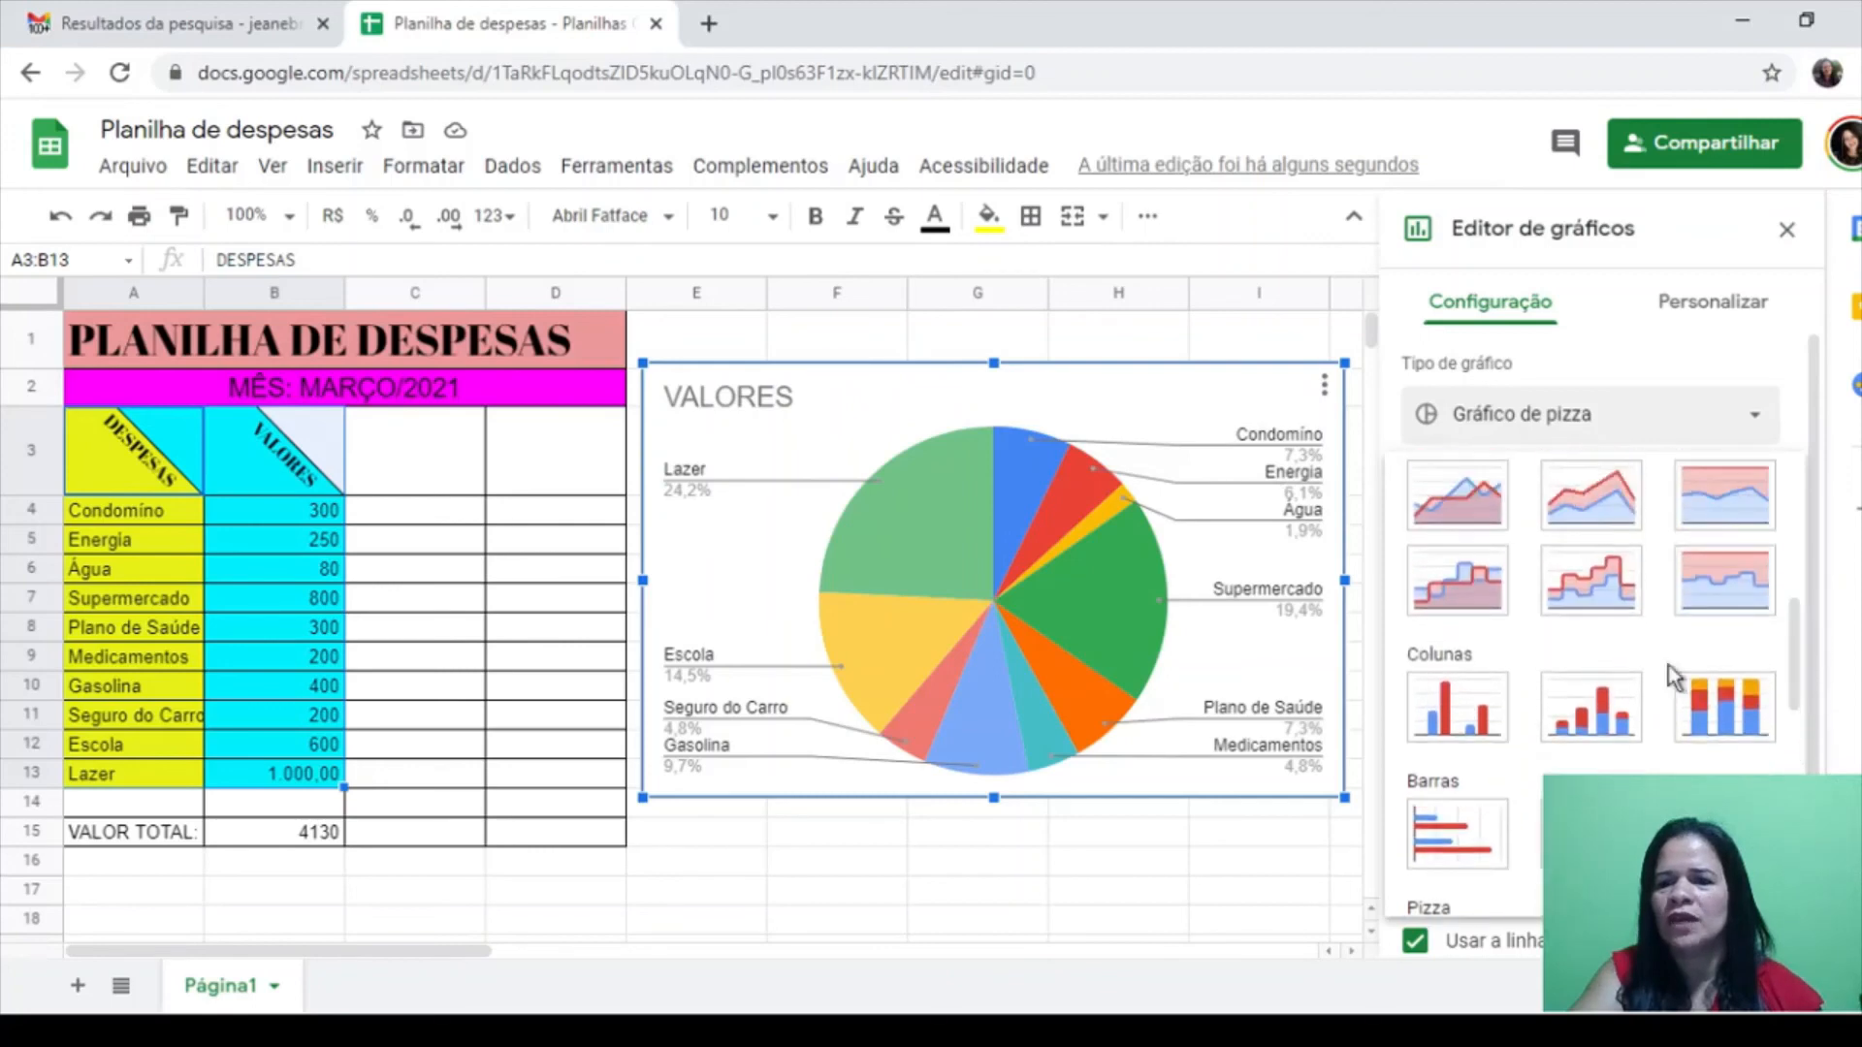
click(1491, 706)
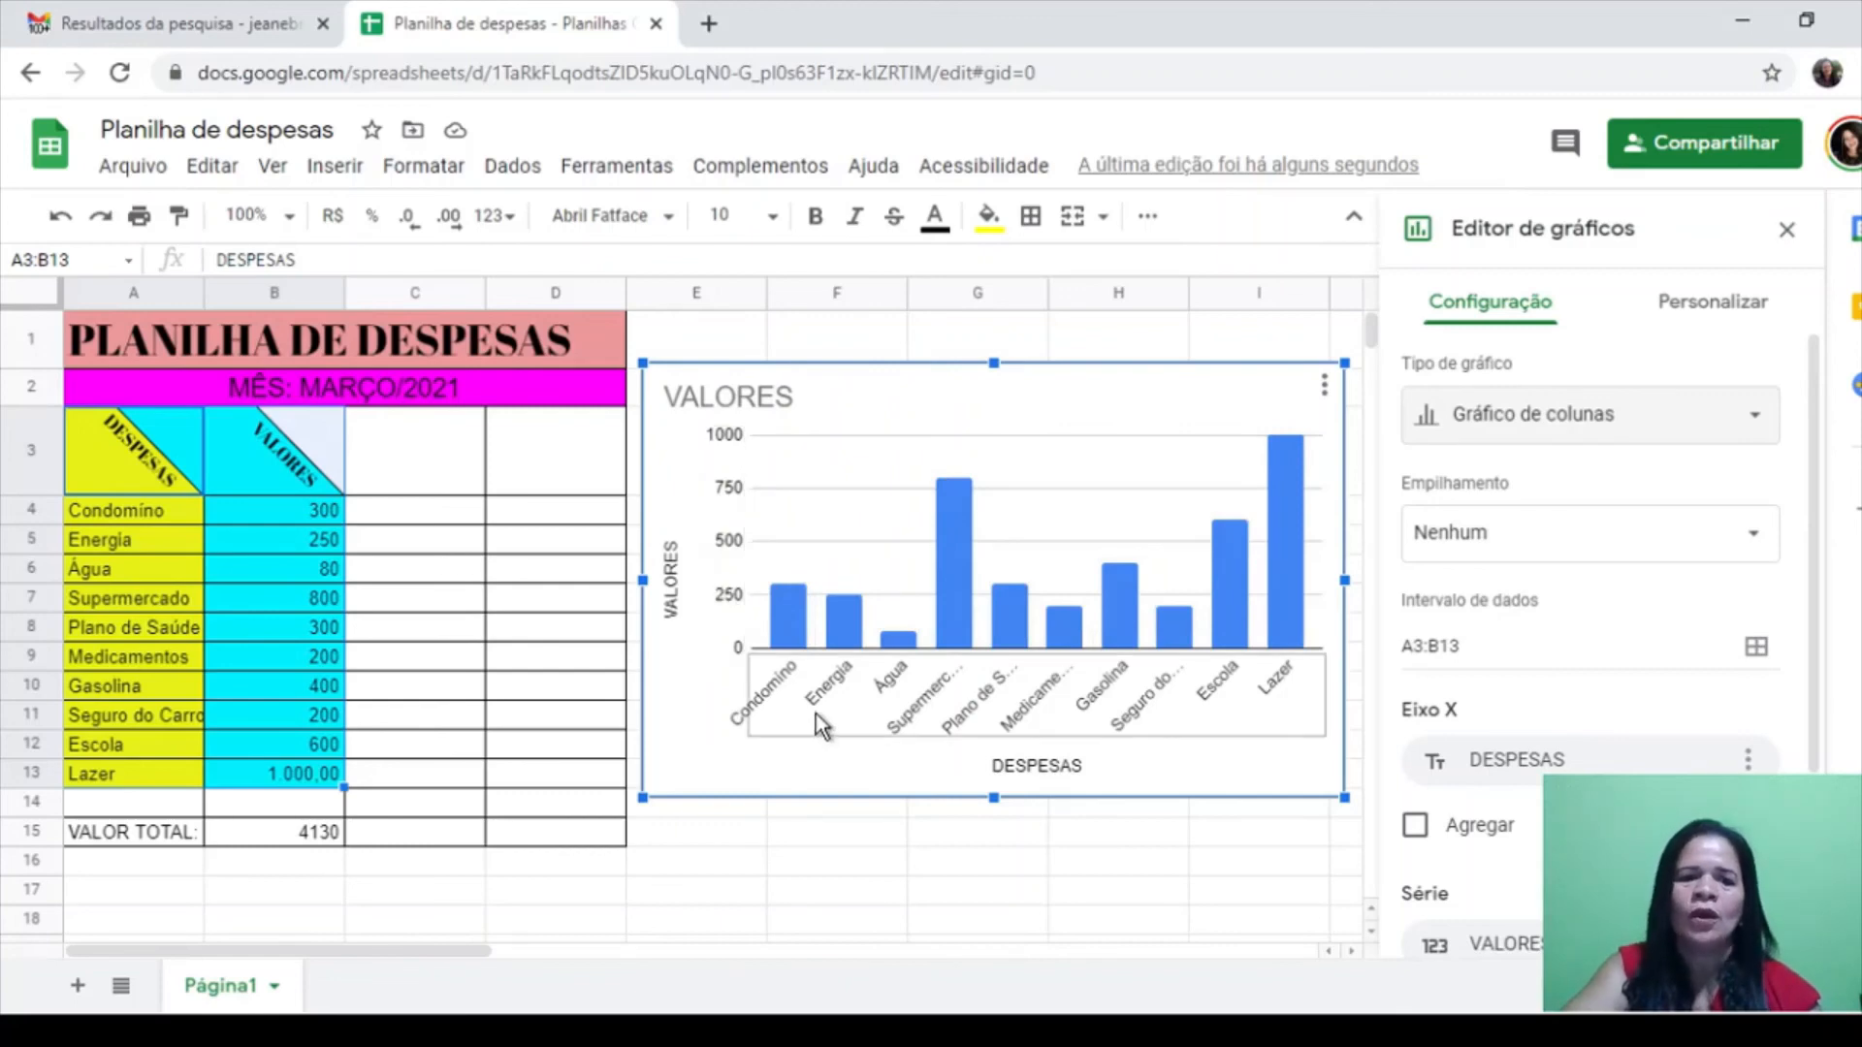
click(298, 549)
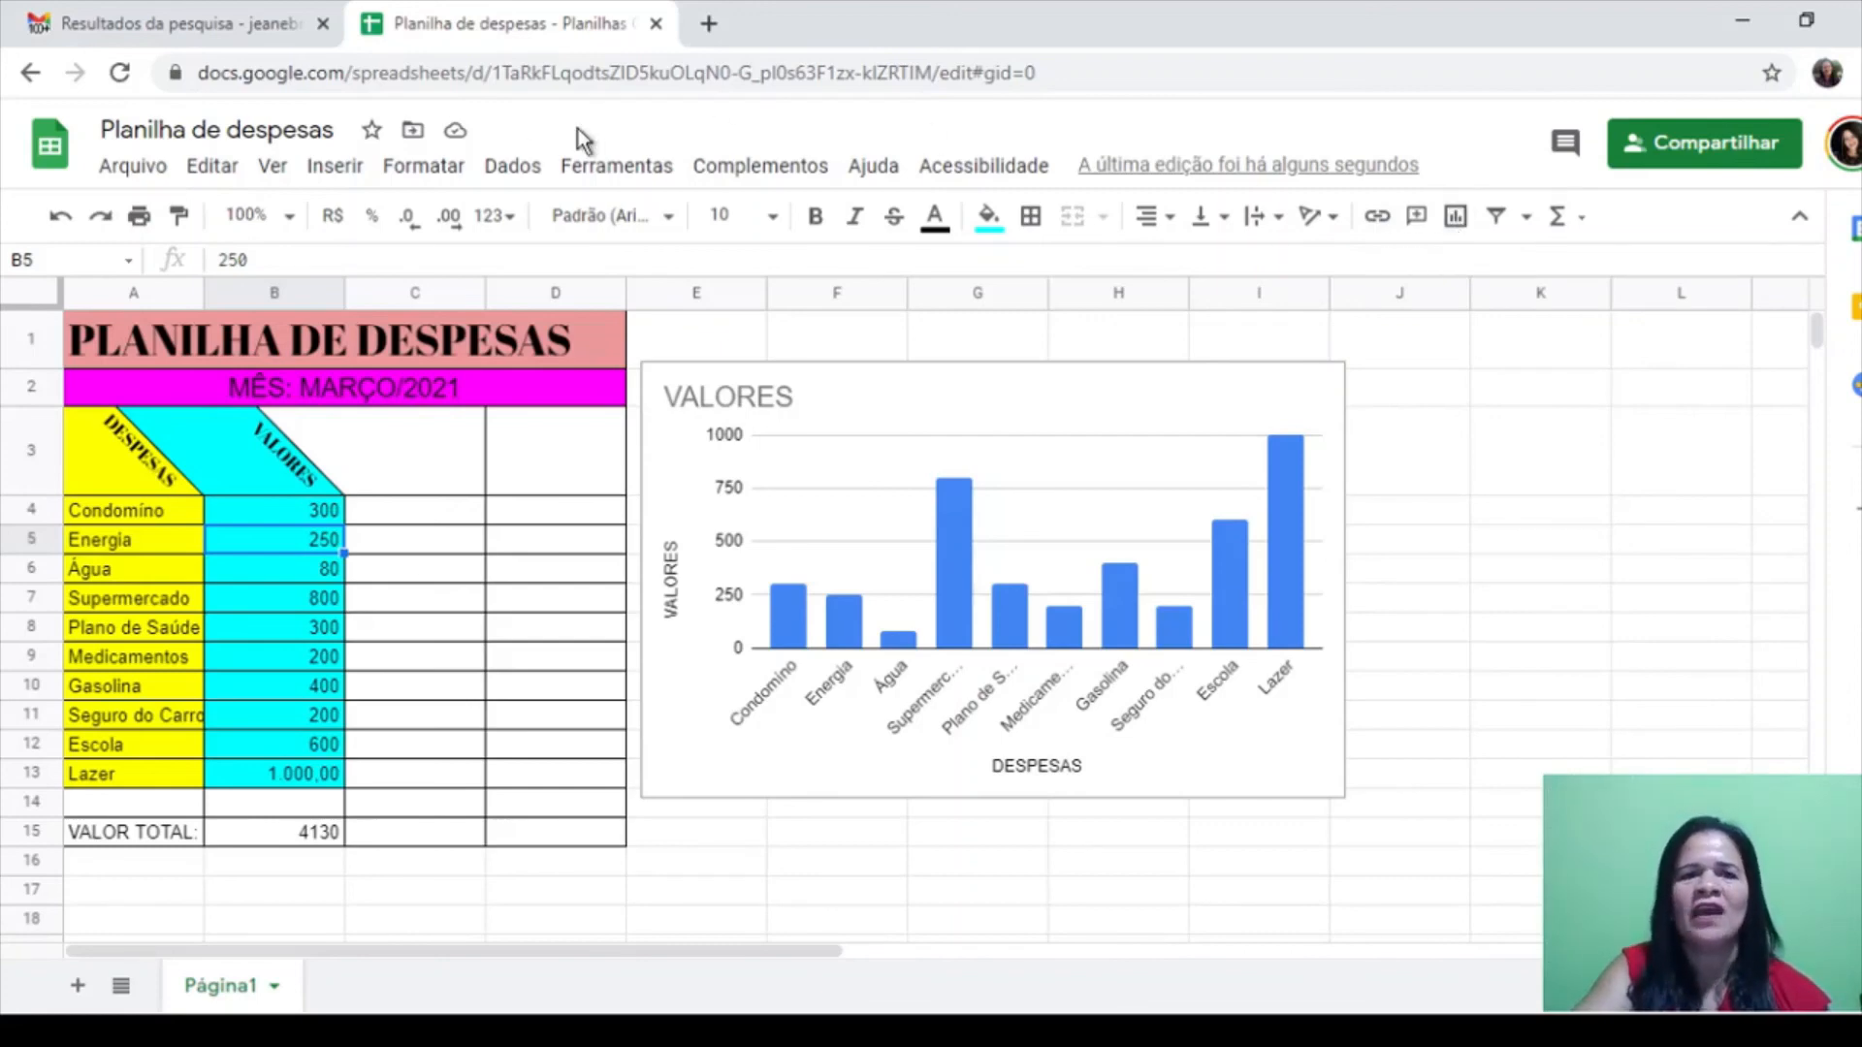
Examine the available insert items, filter view options and function list without applying any of them
click(334, 167)
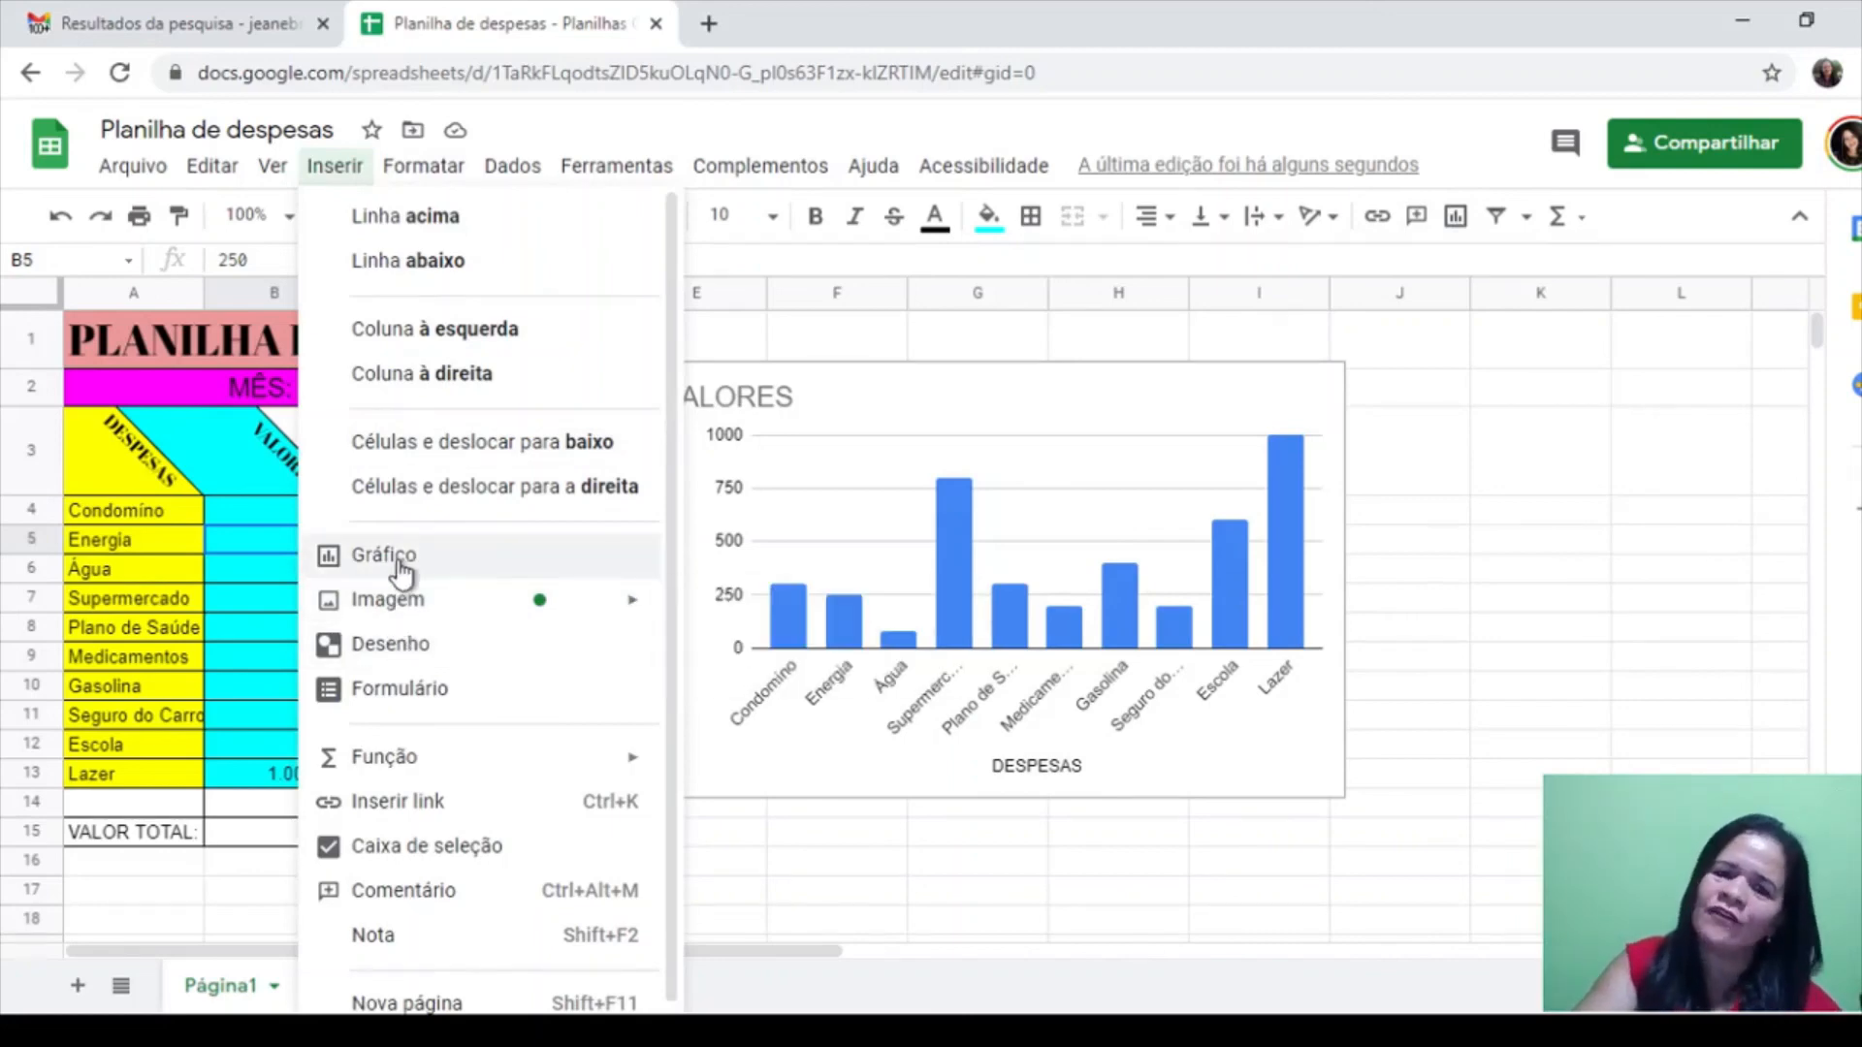
click(1476, 811)
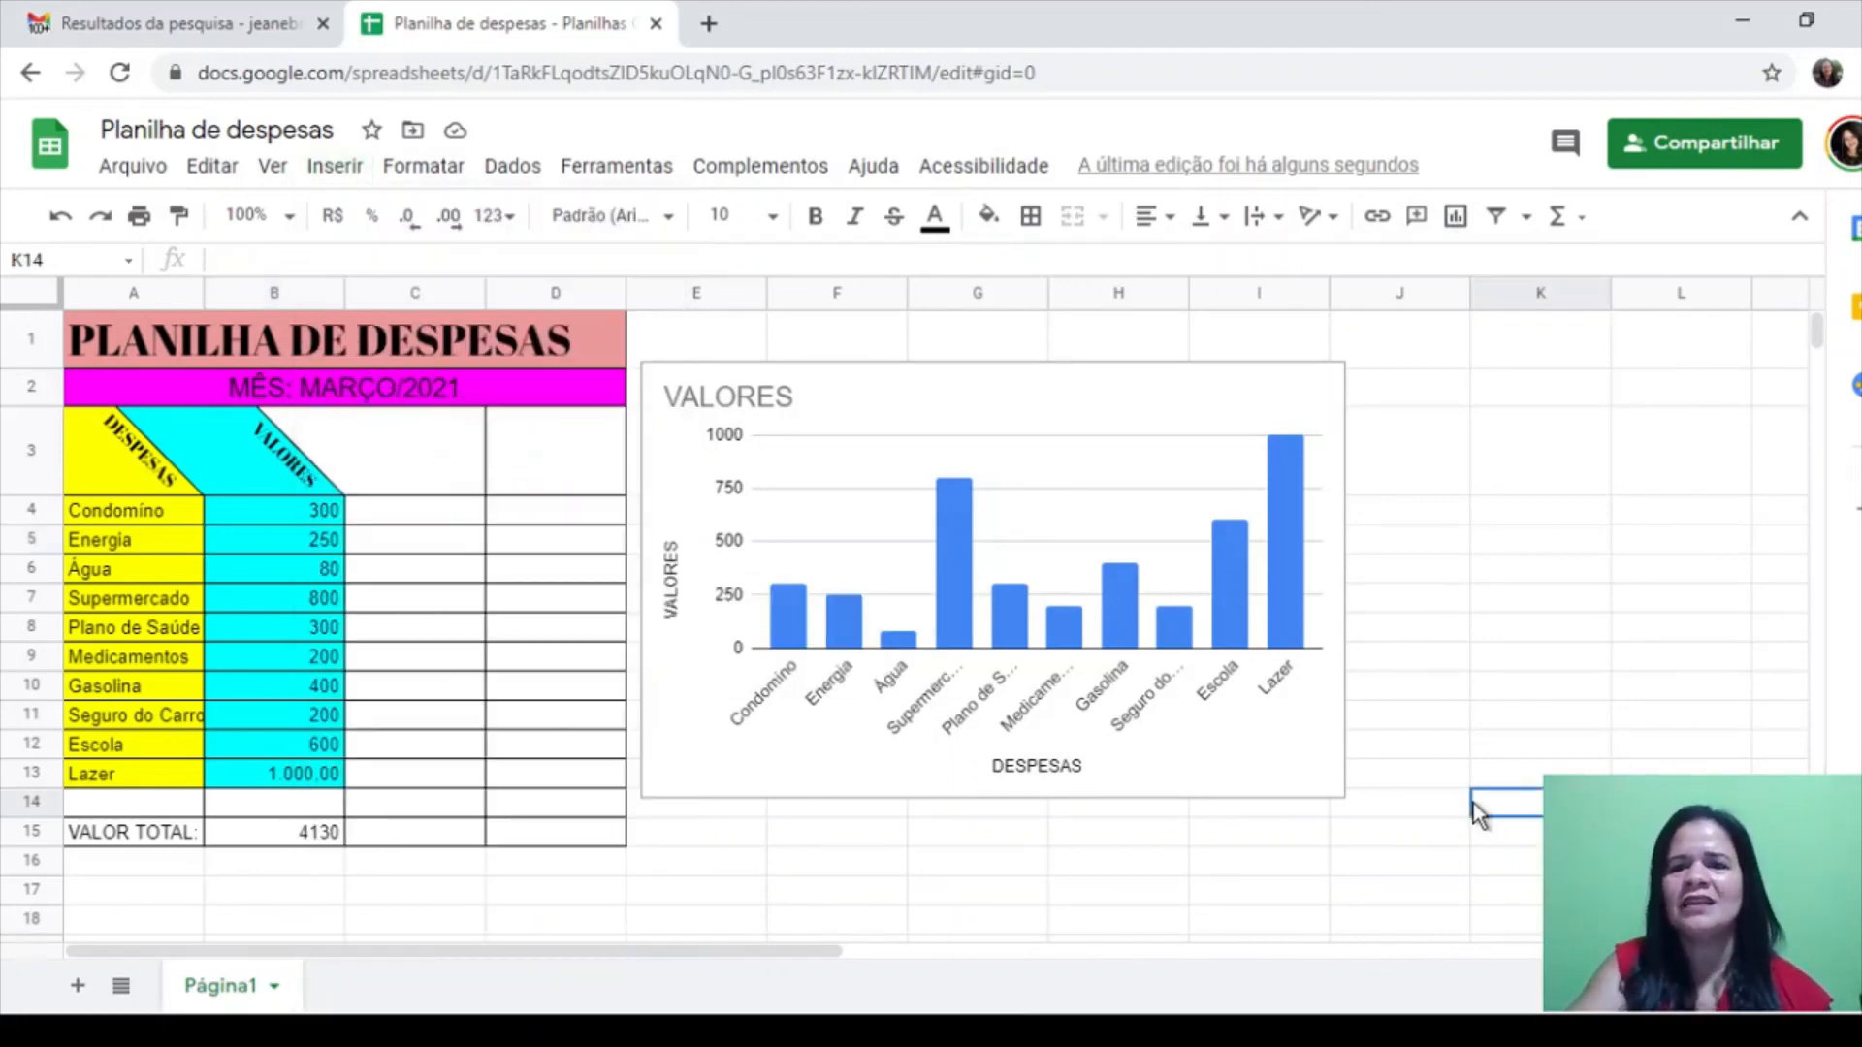
click(1521, 221)
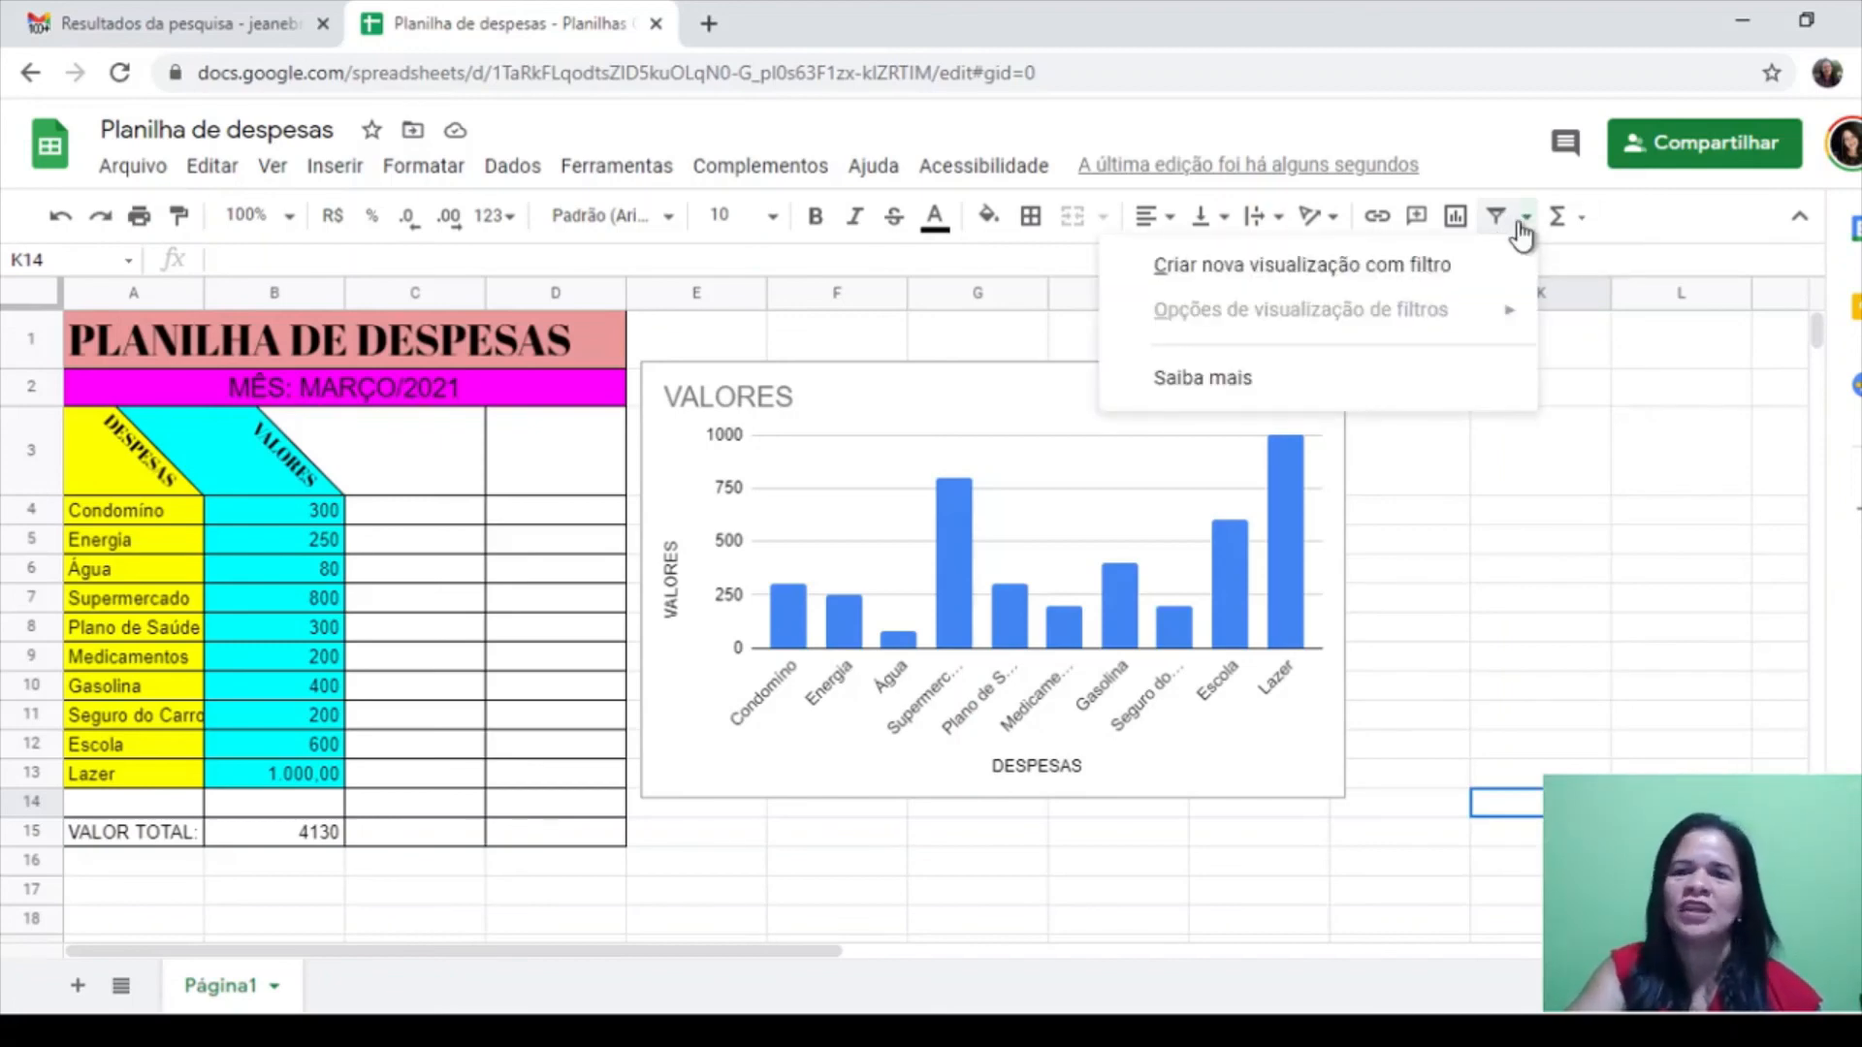
click(1444, 605)
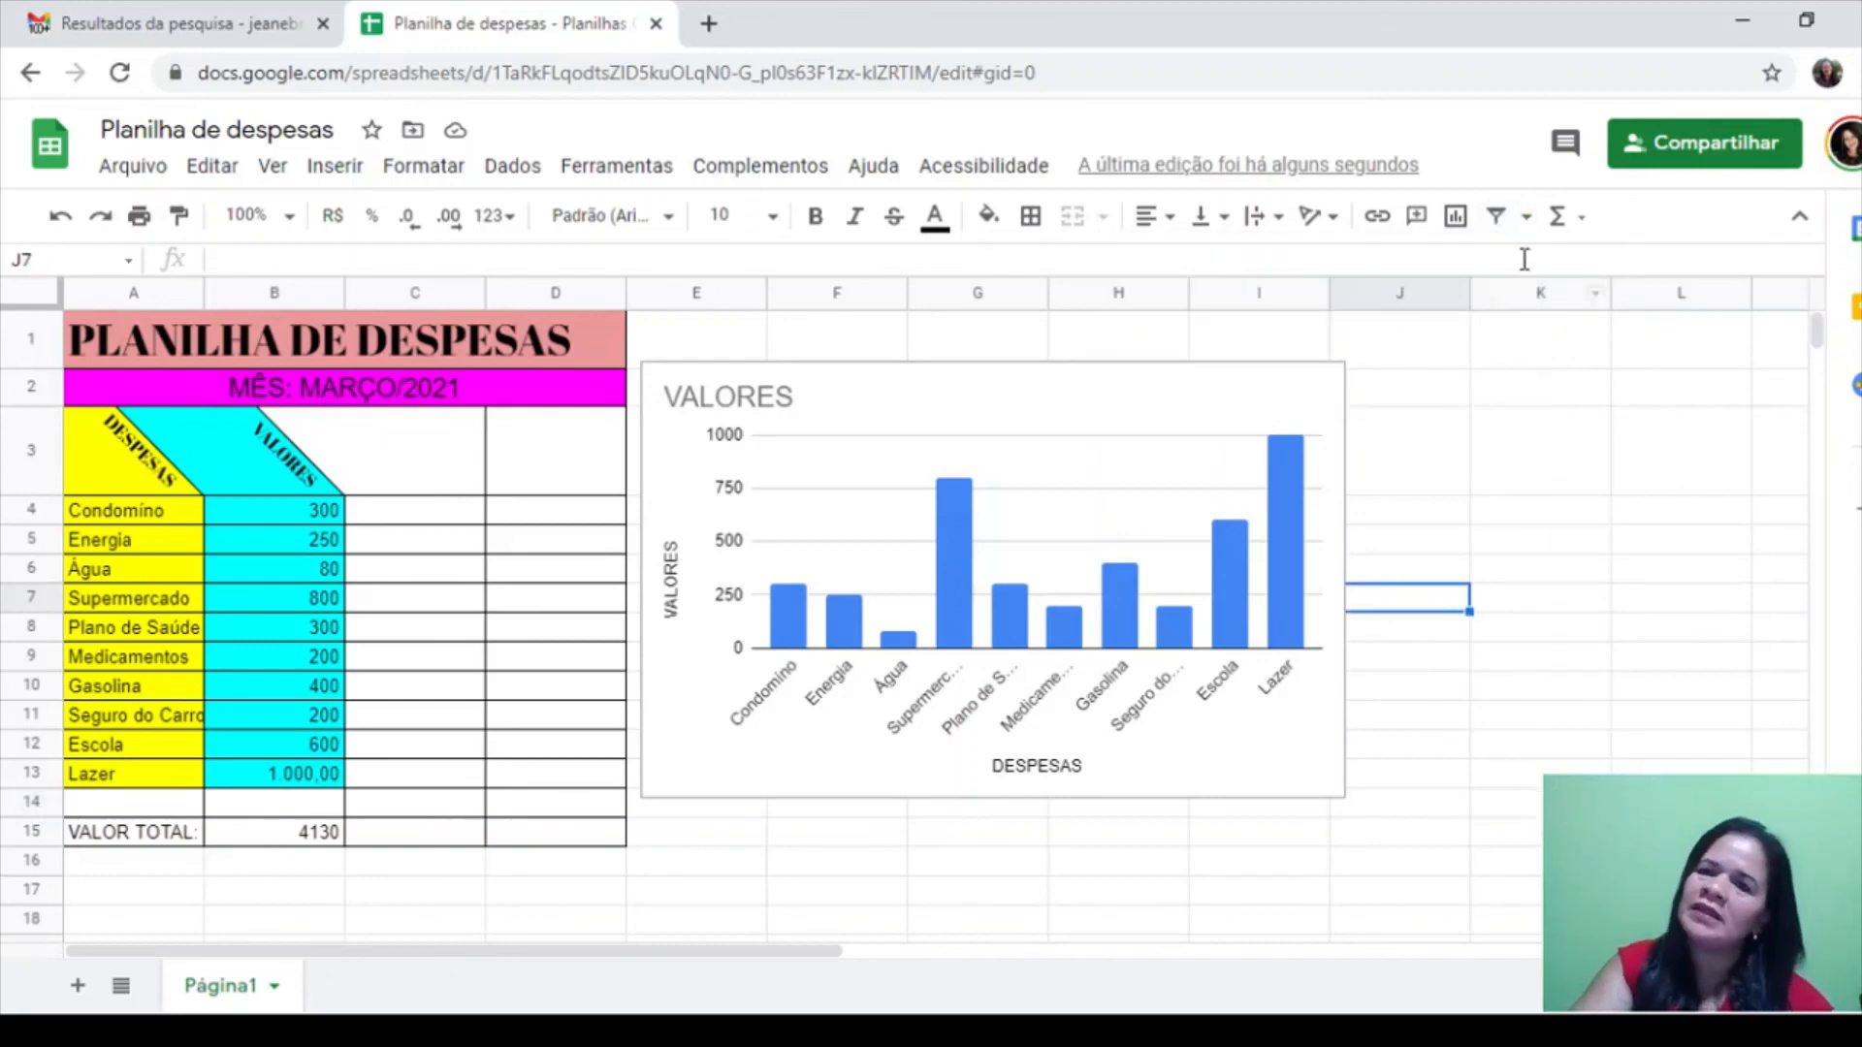
click(1578, 223)
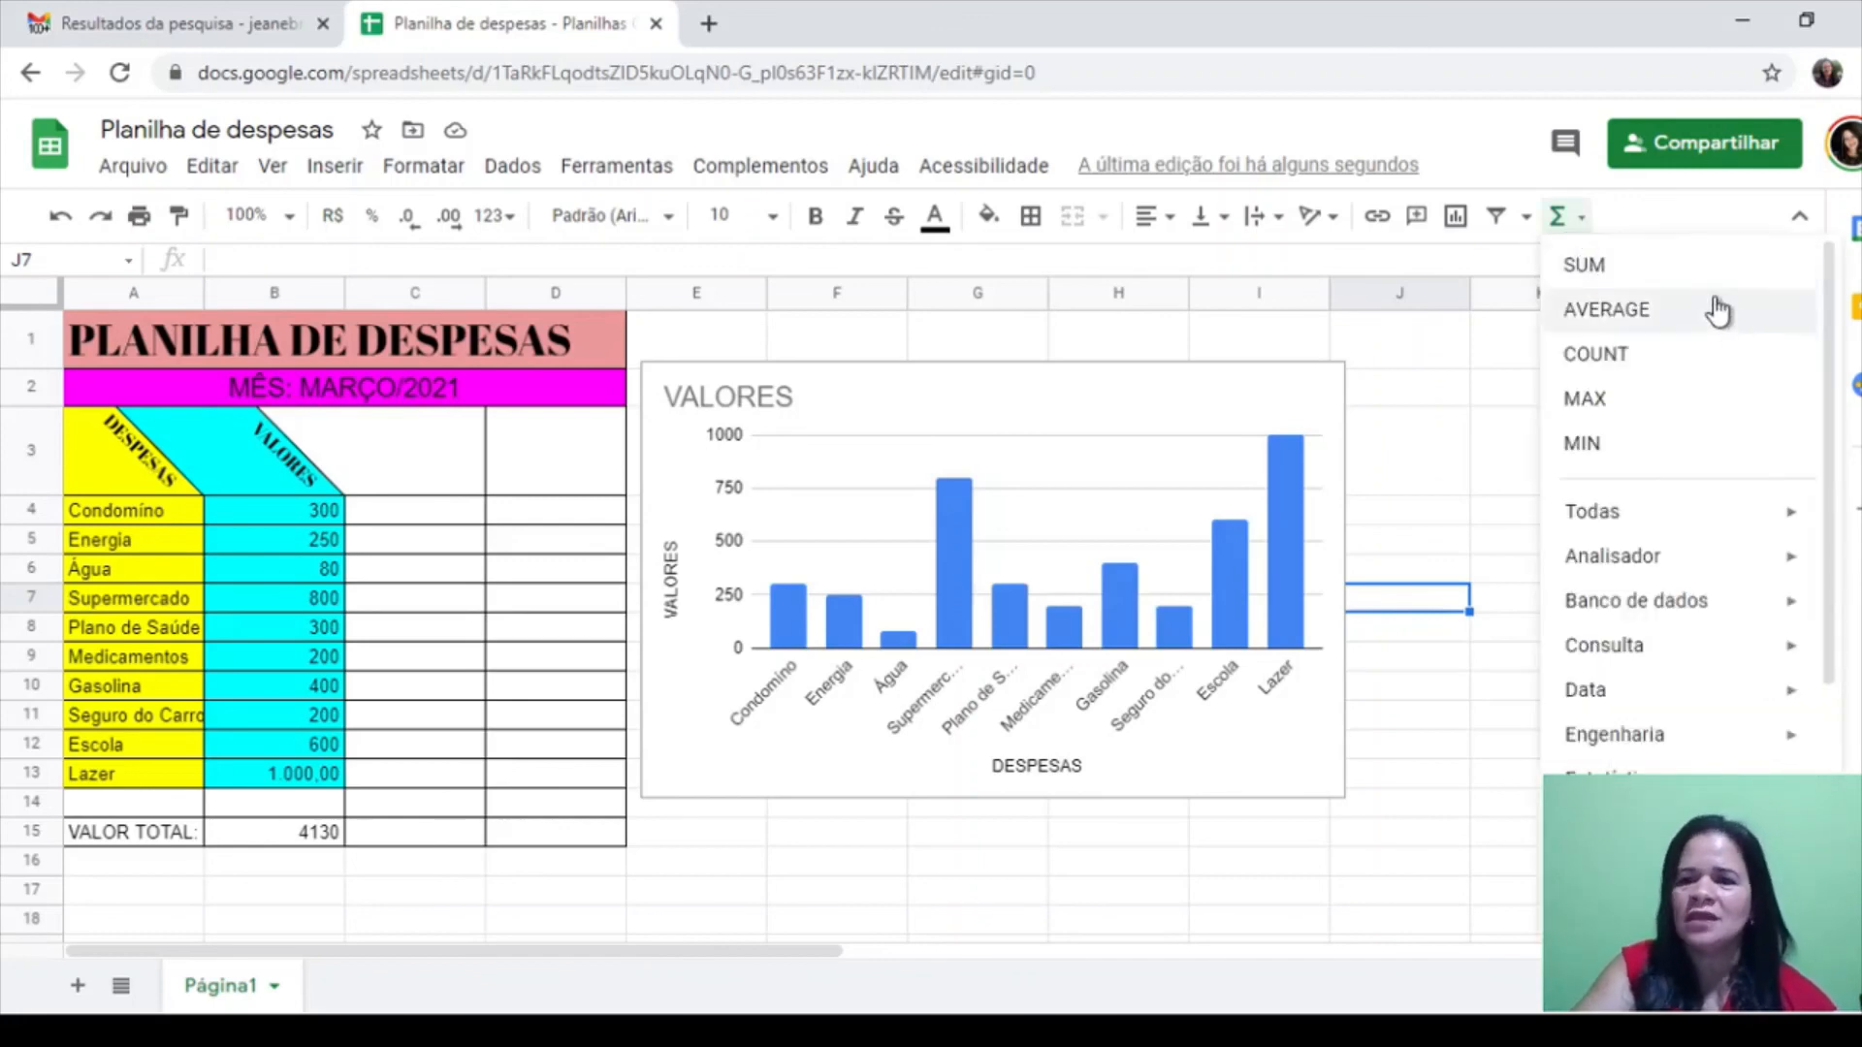
drag(1836, 406, 1830, 339)
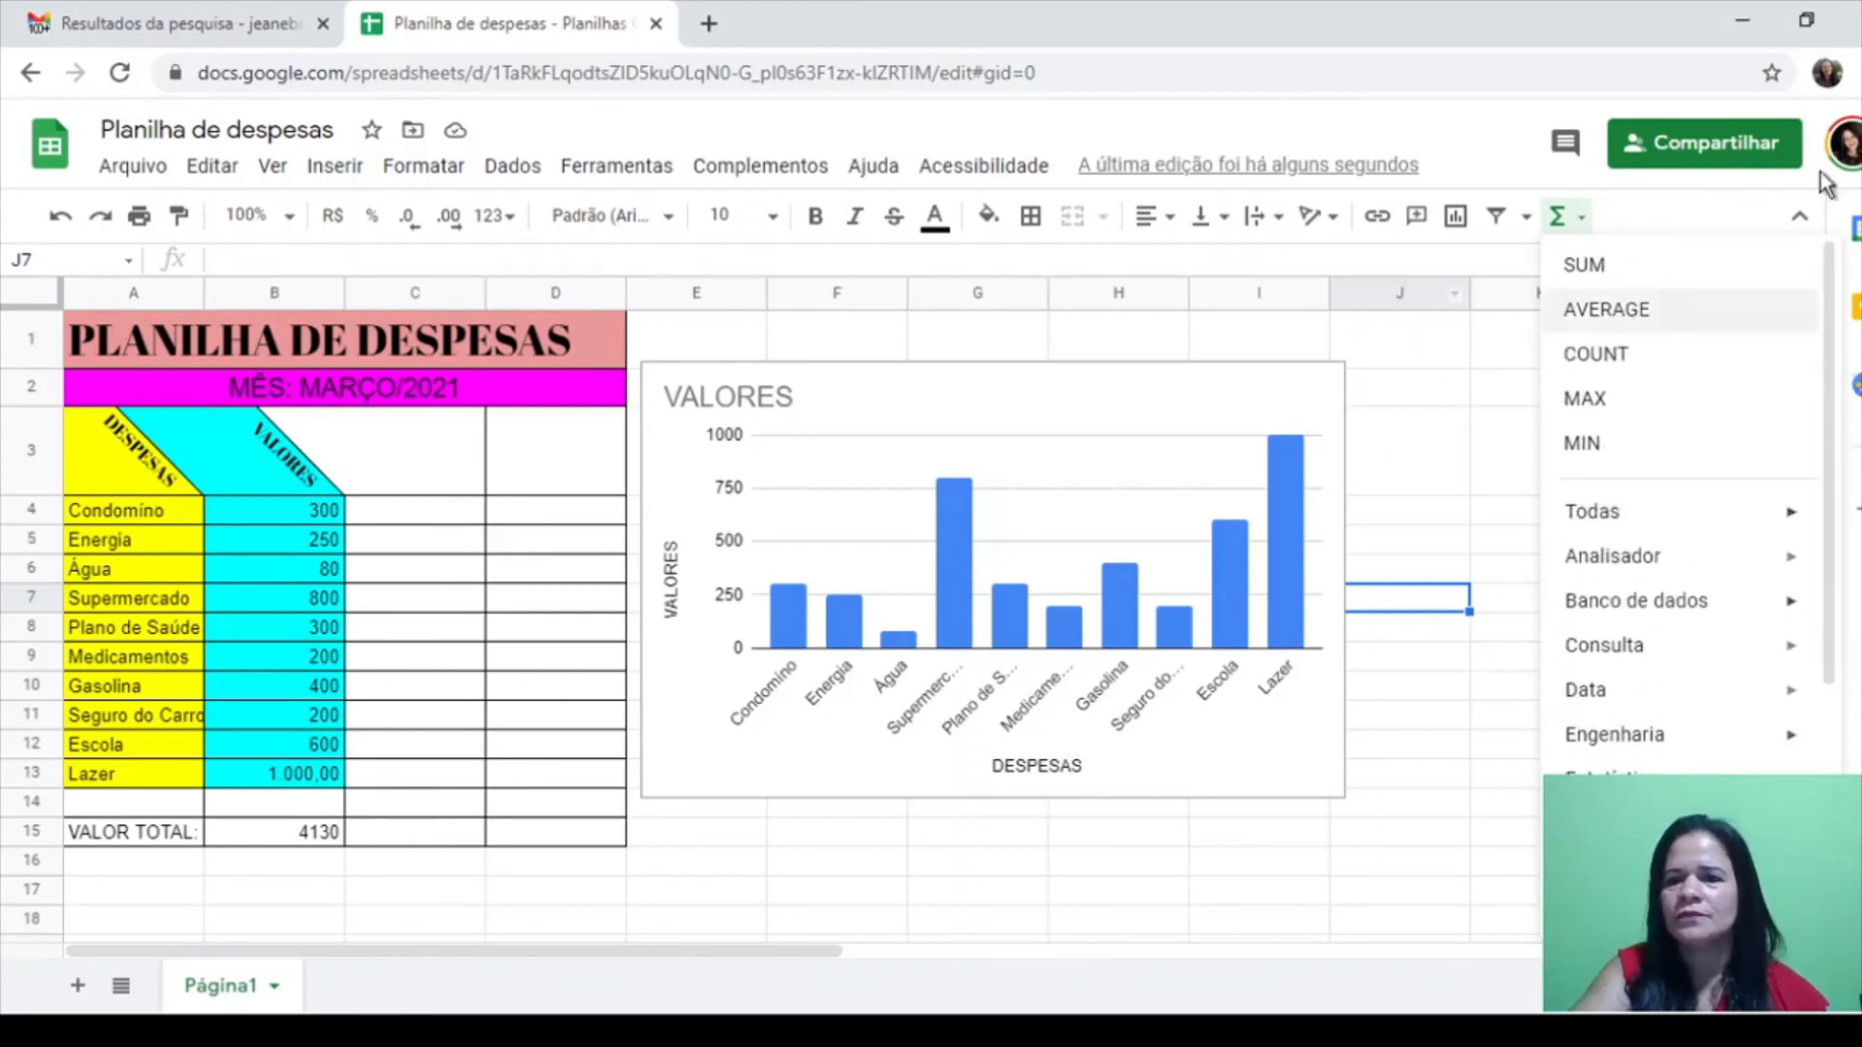
click(1508, 262)
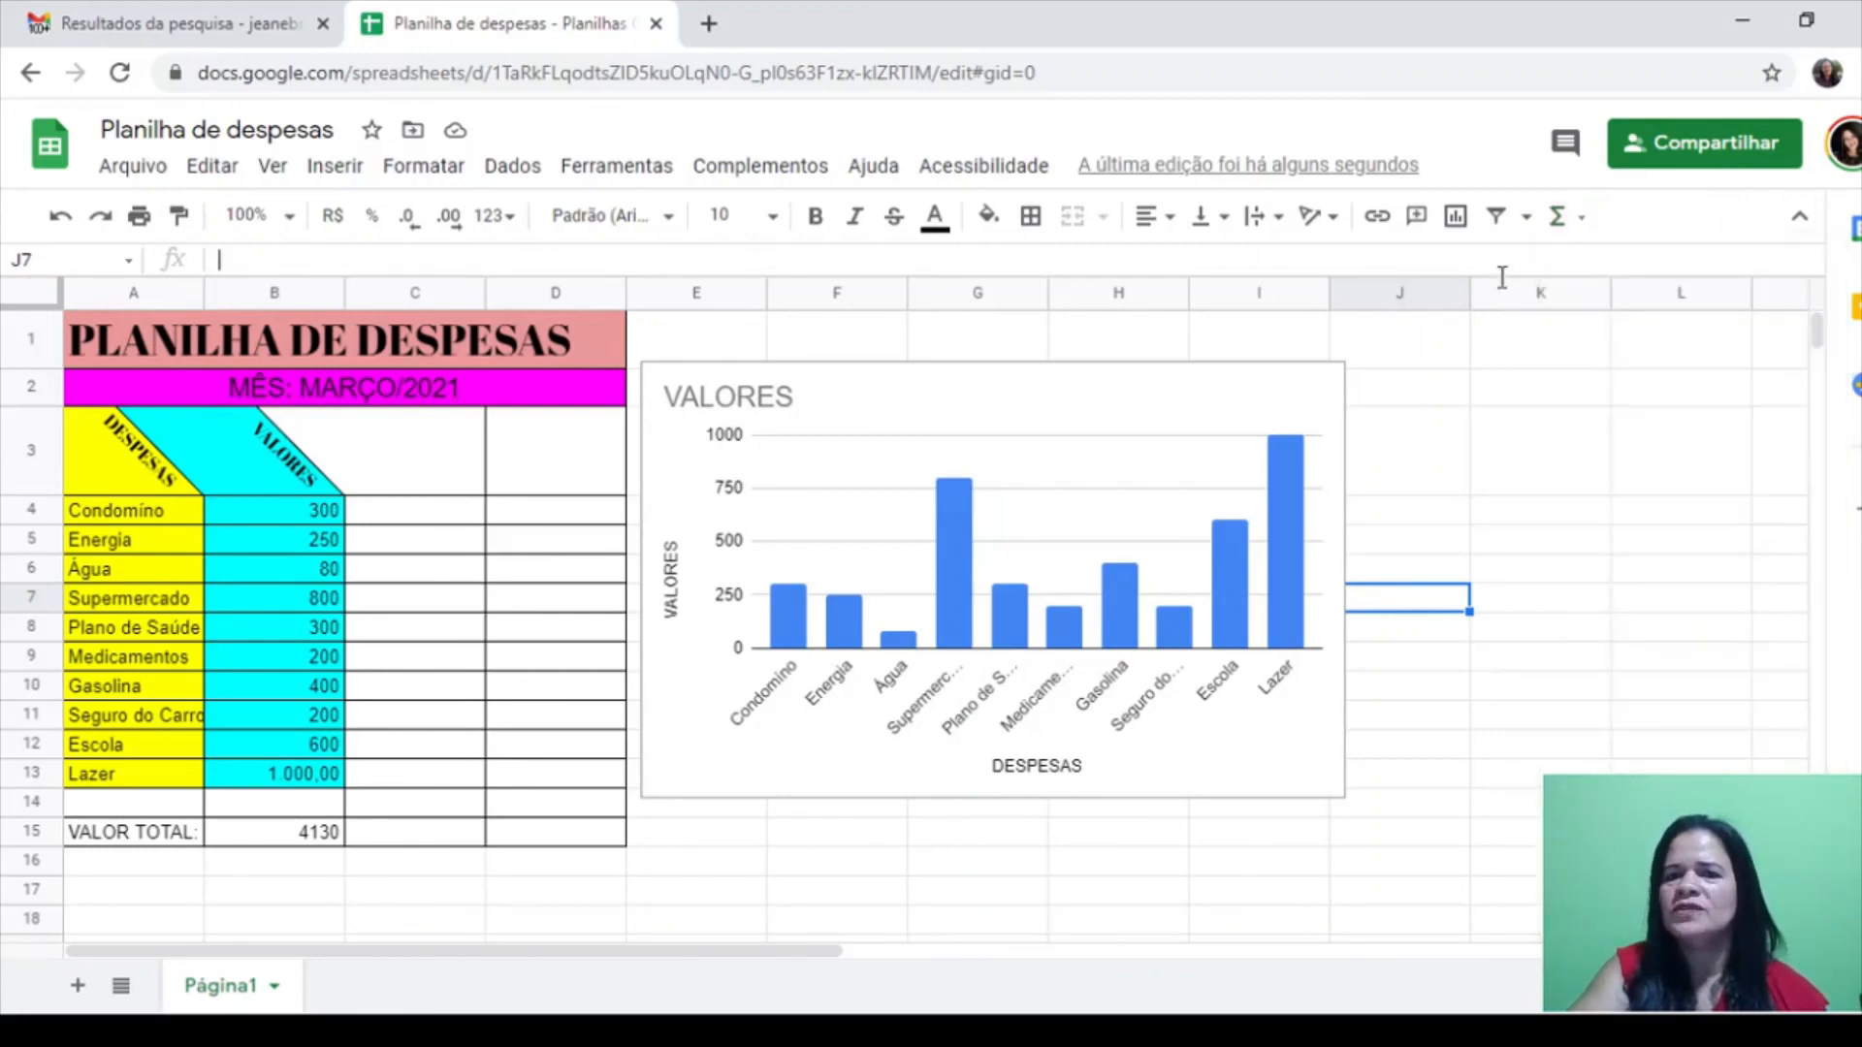
double_click(1608, 393)
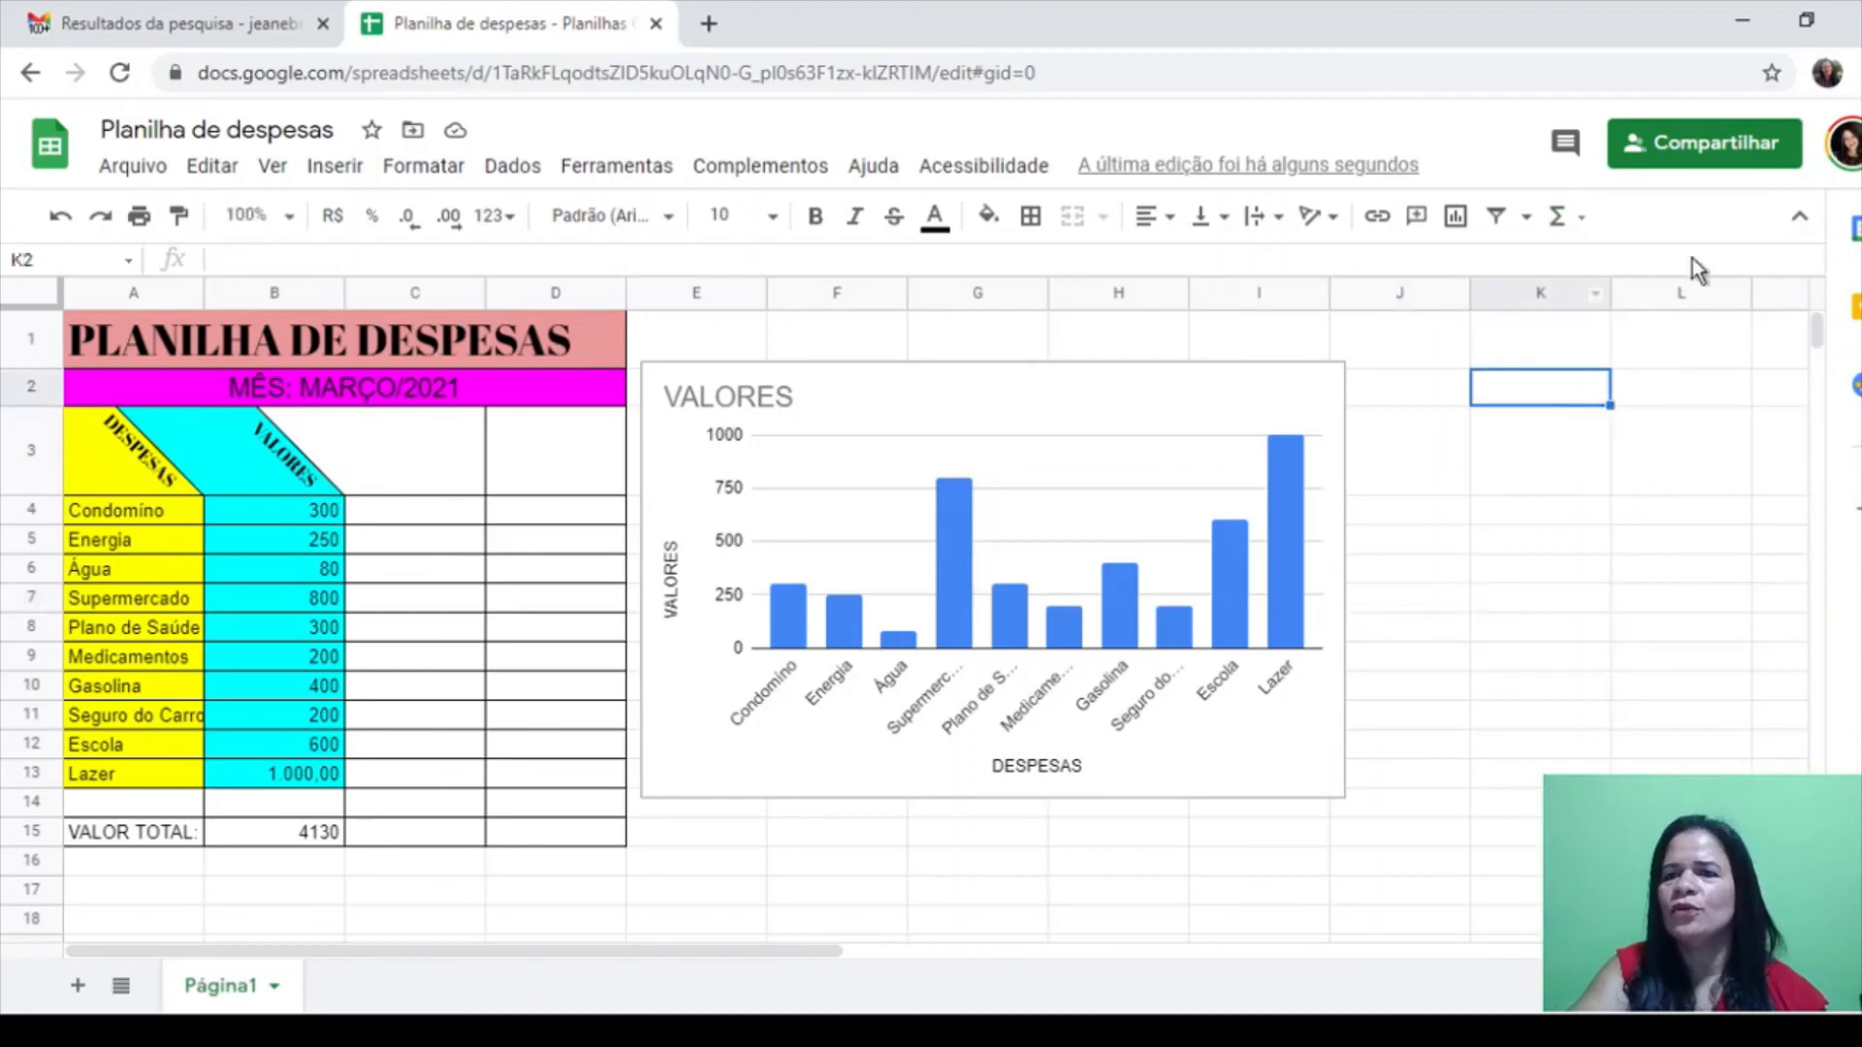
Hide the spreadsheet's menus and show them again
click(1801, 225)
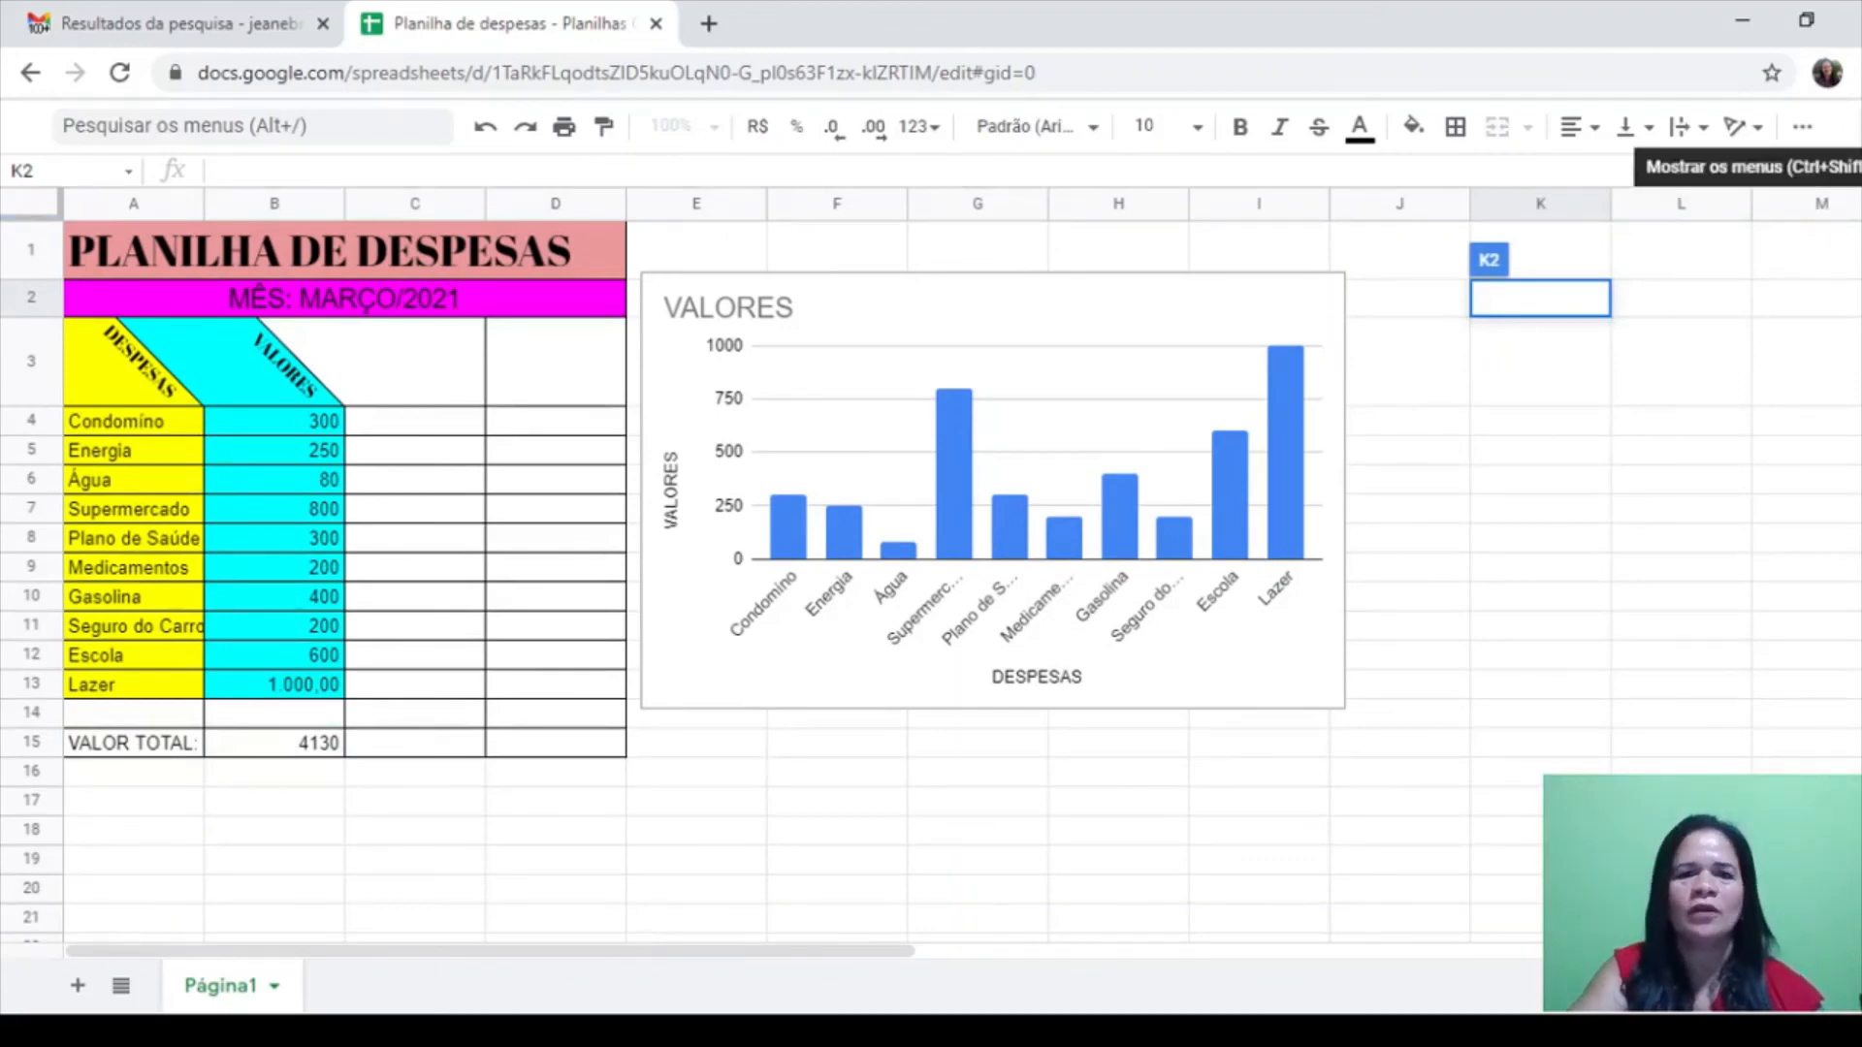
key(ctrl+shift+f)
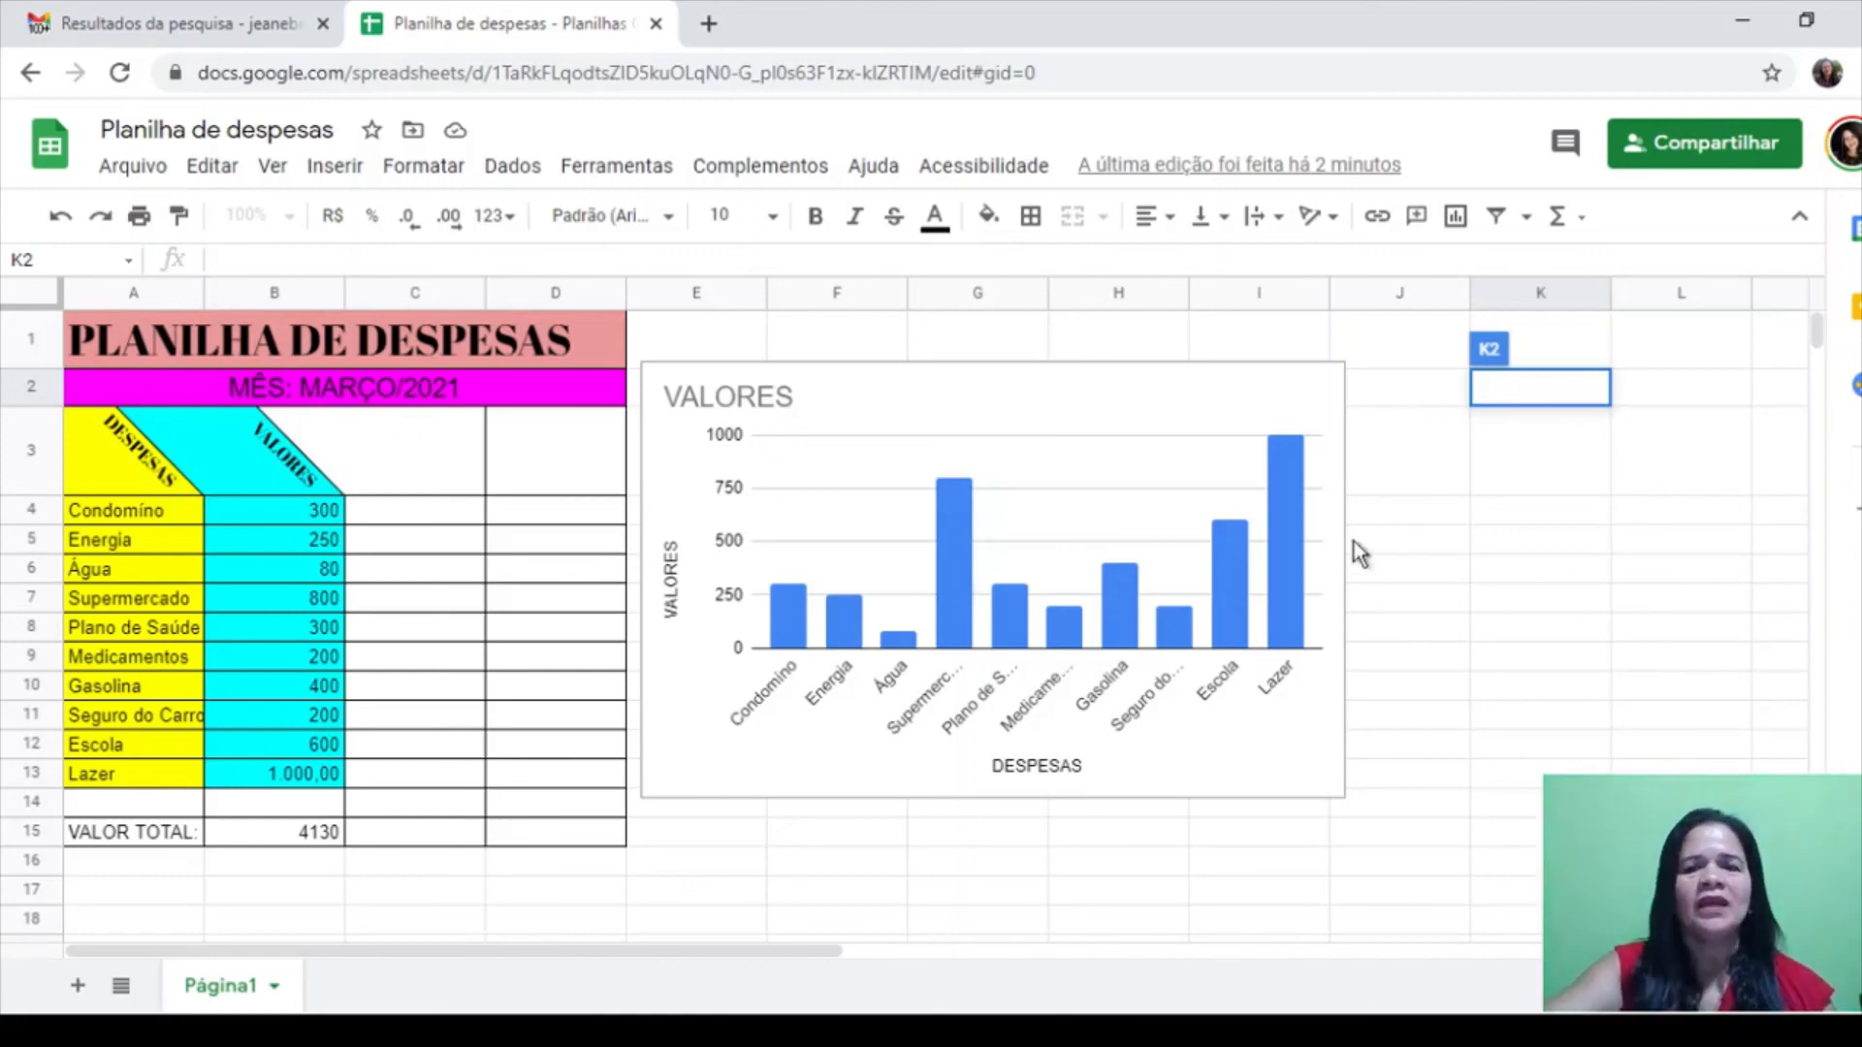
click(793, 871)
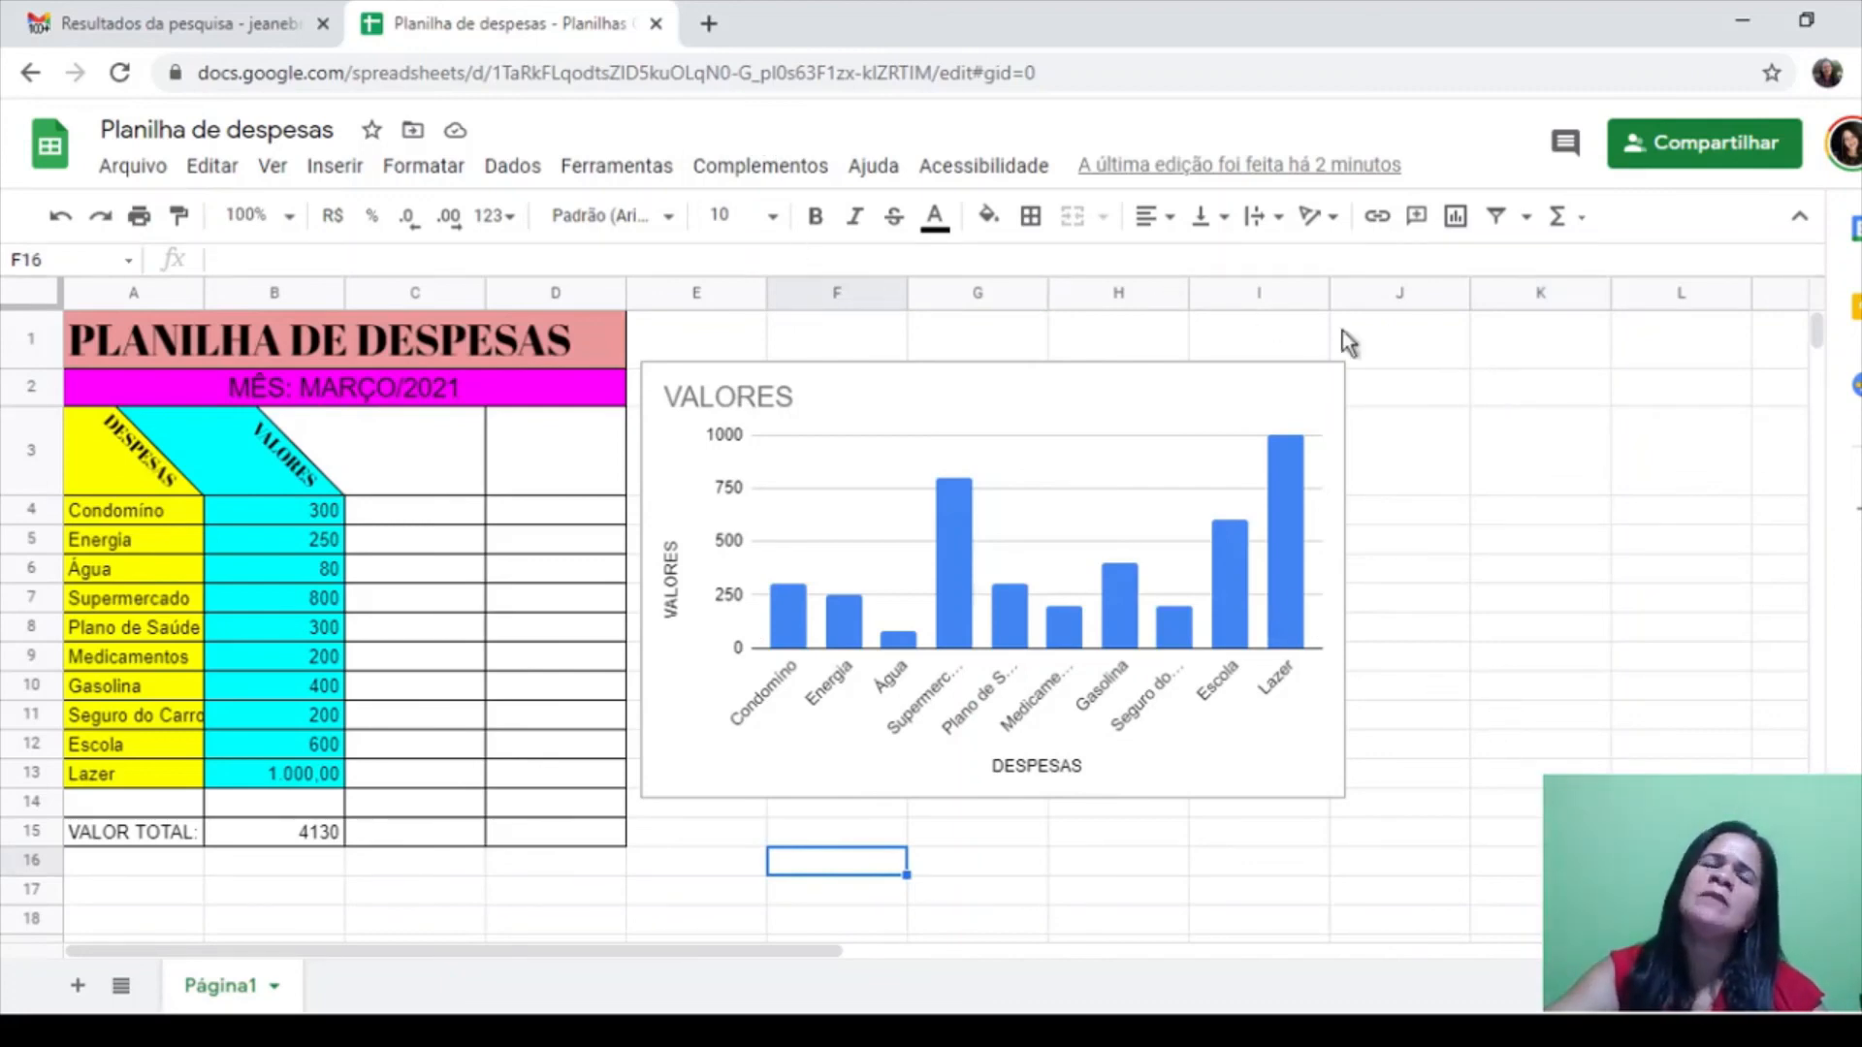
Download the current sheet as a PDF document in A4 landscape, fitted to width, and check the downloaded file
click(146, 173)
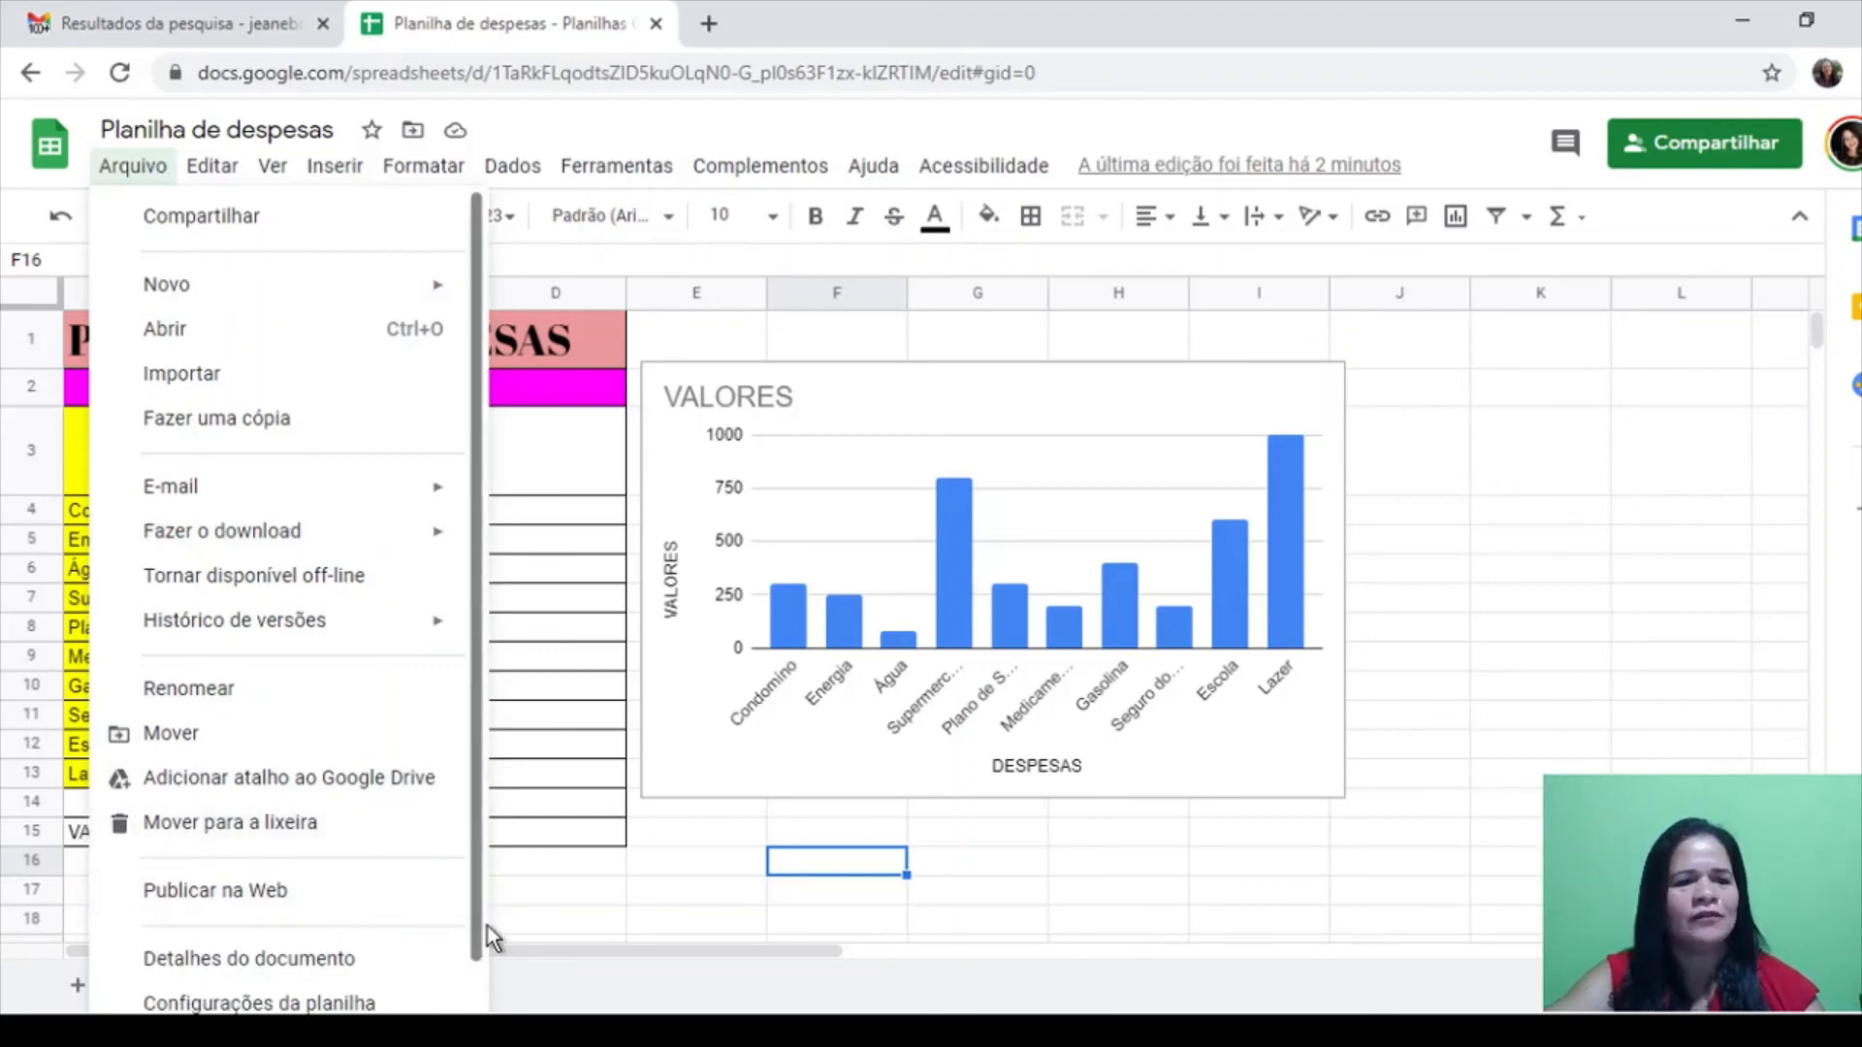
drag(481, 919, 481, 1014)
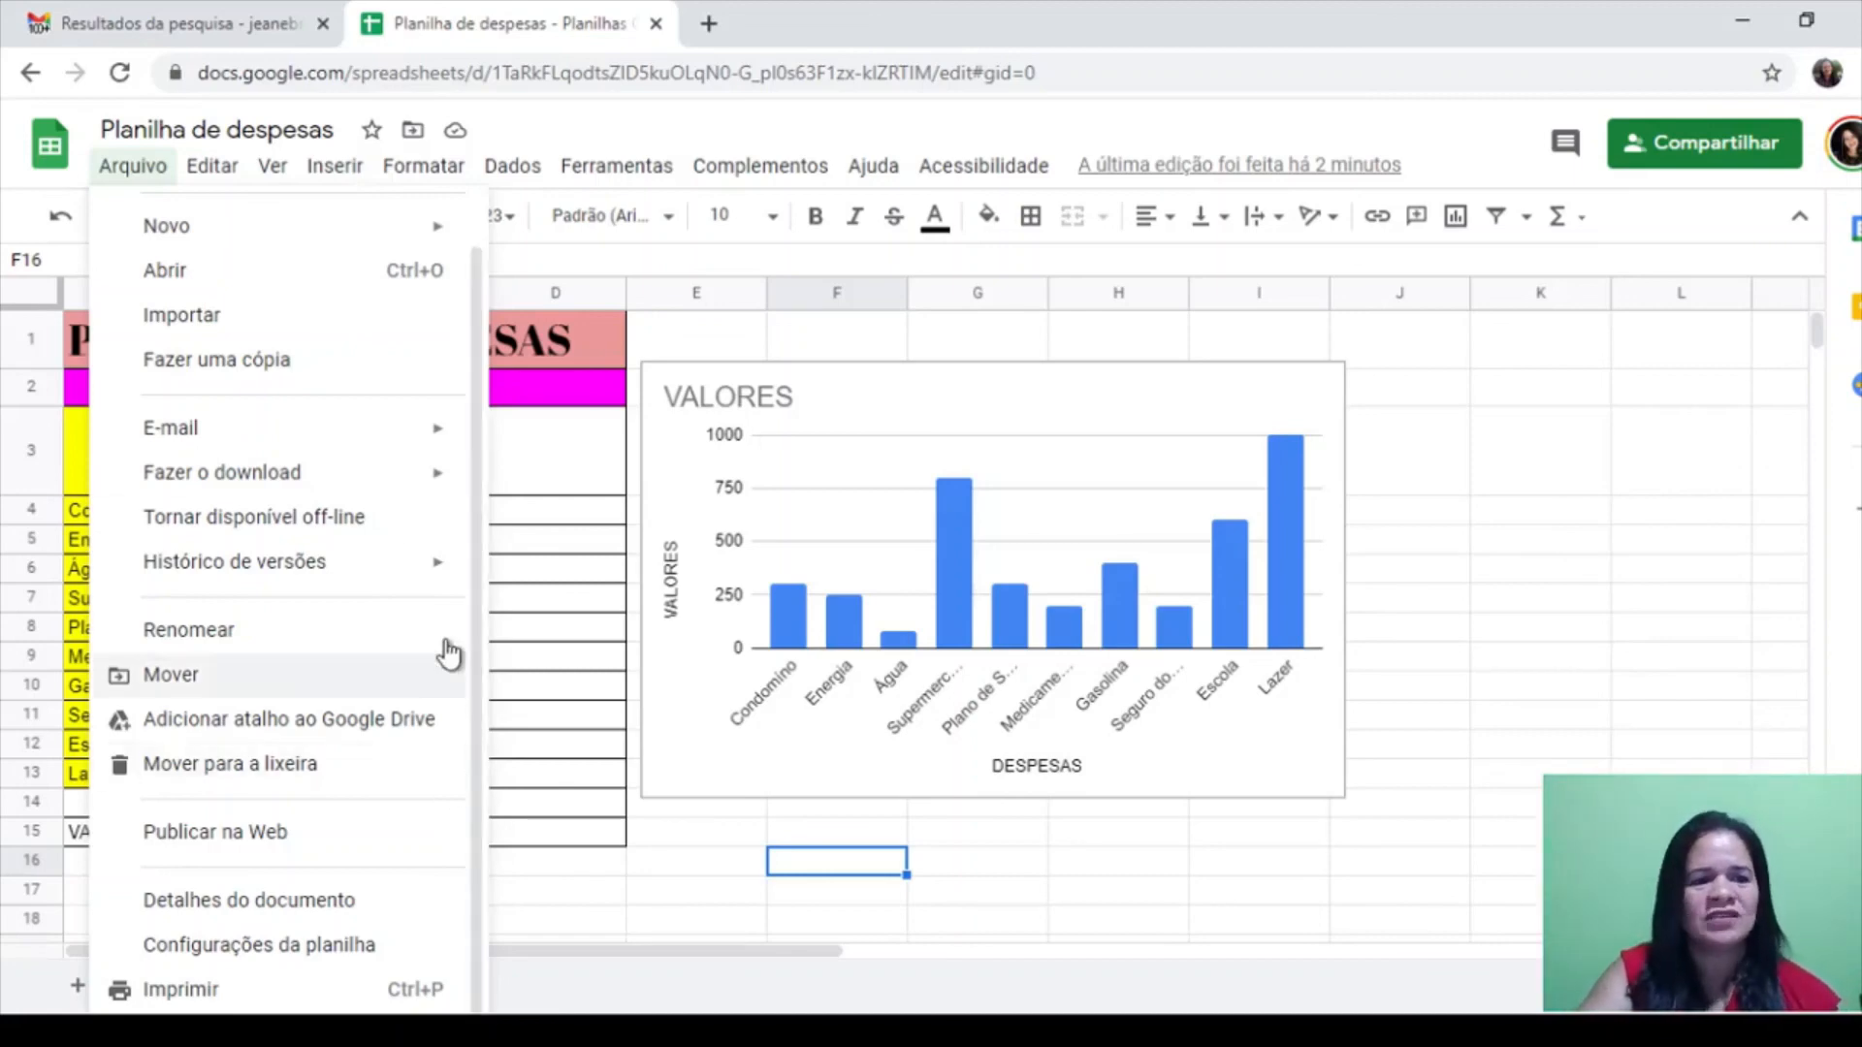
mouse_move(384, 480)
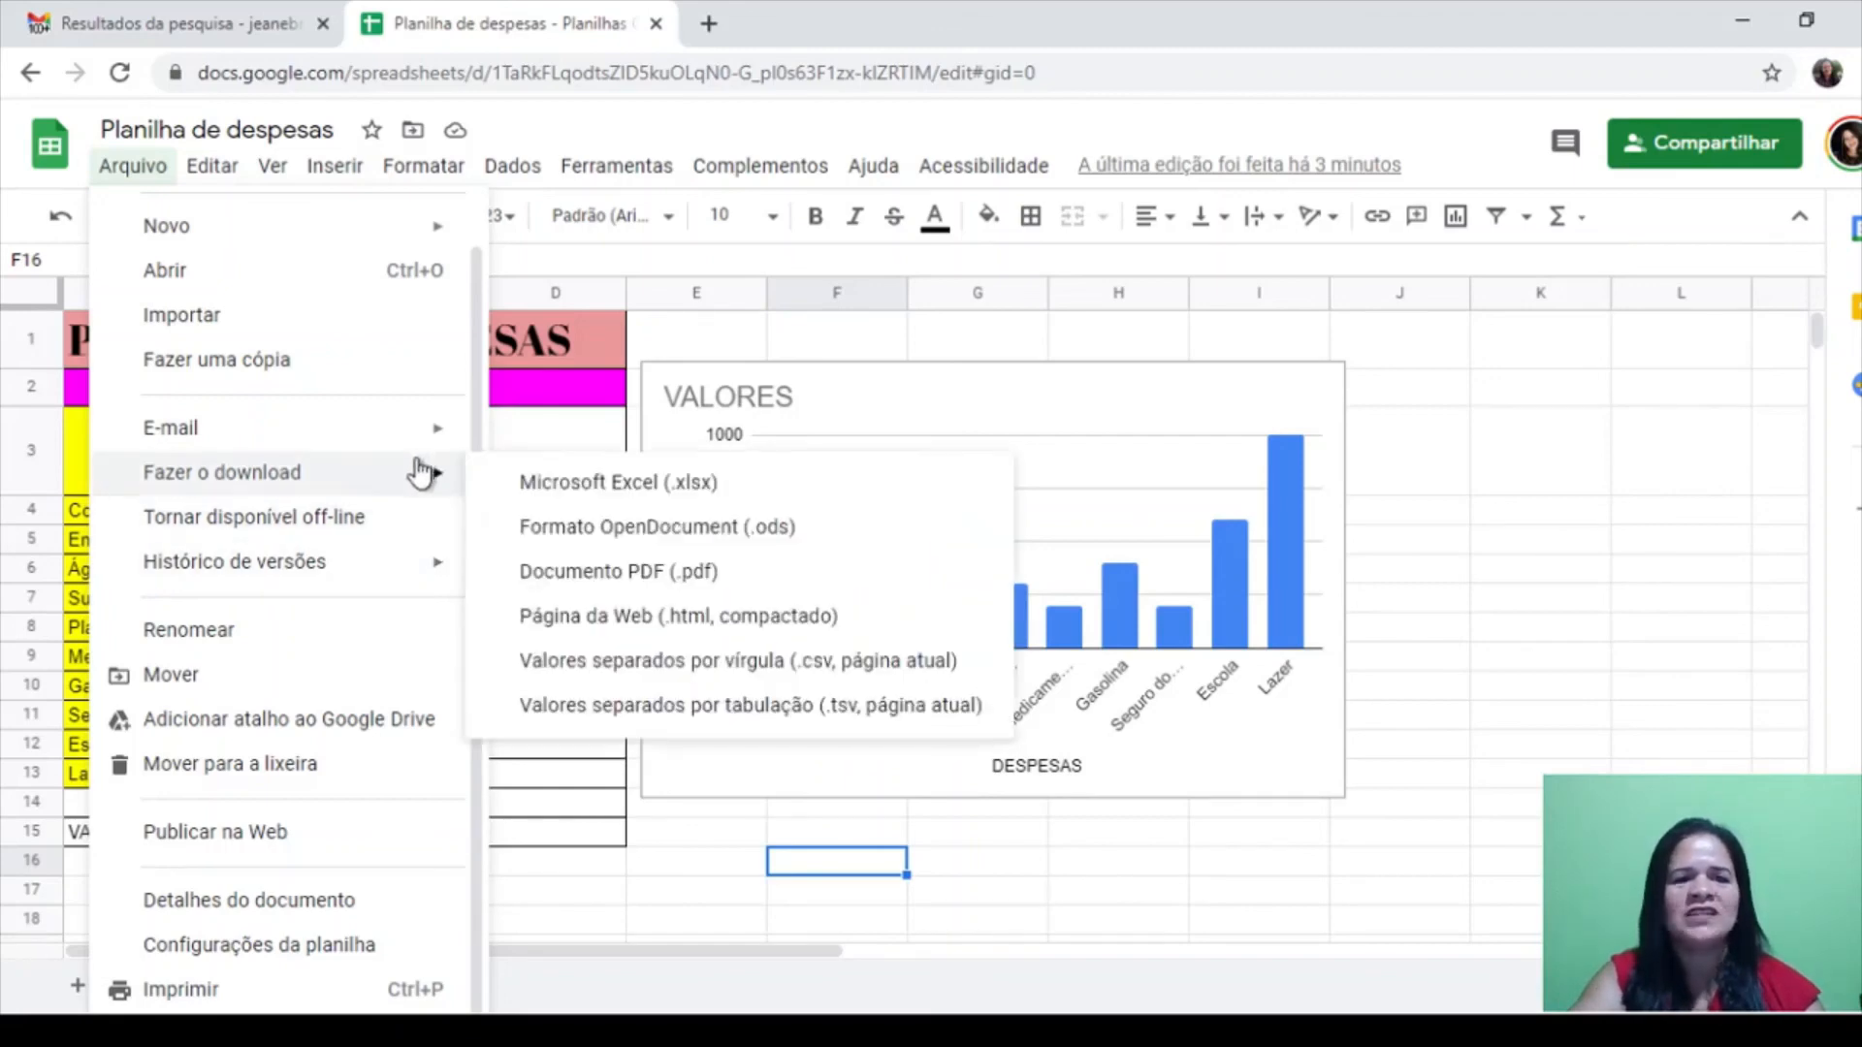
click(548, 571)
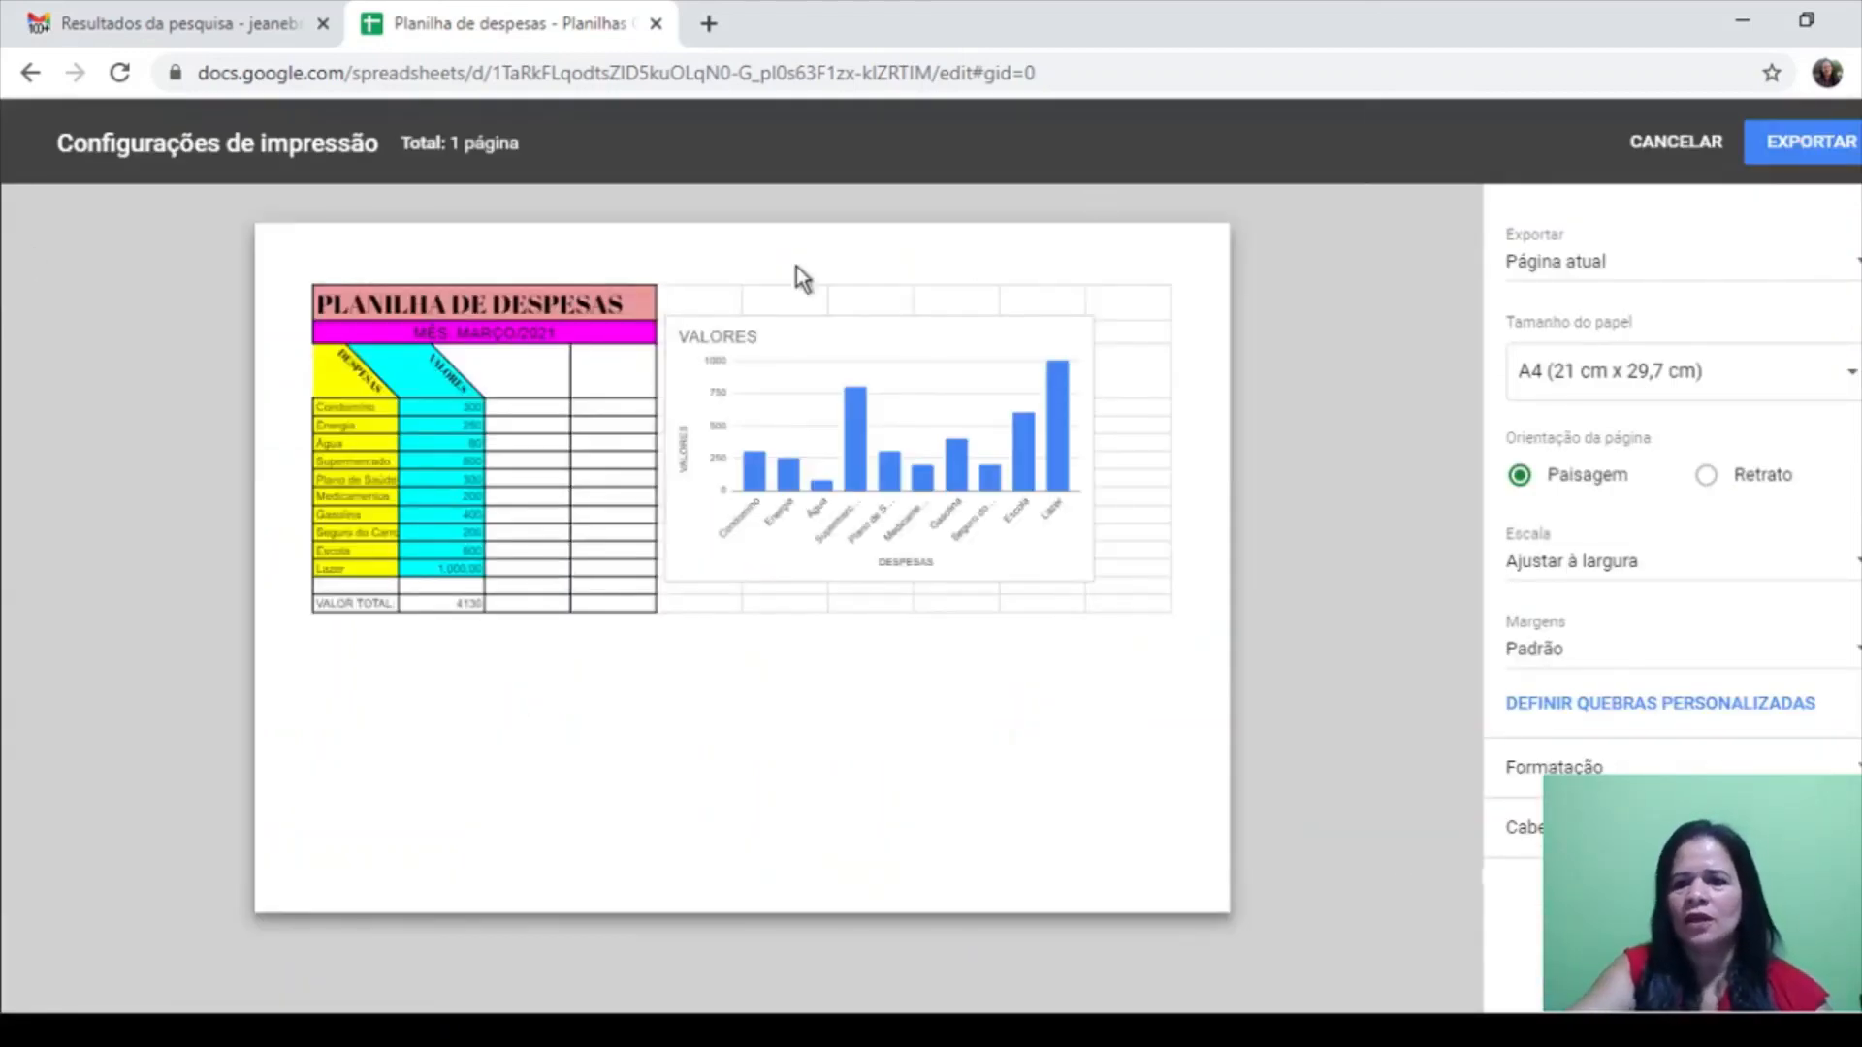
click(1847, 164)
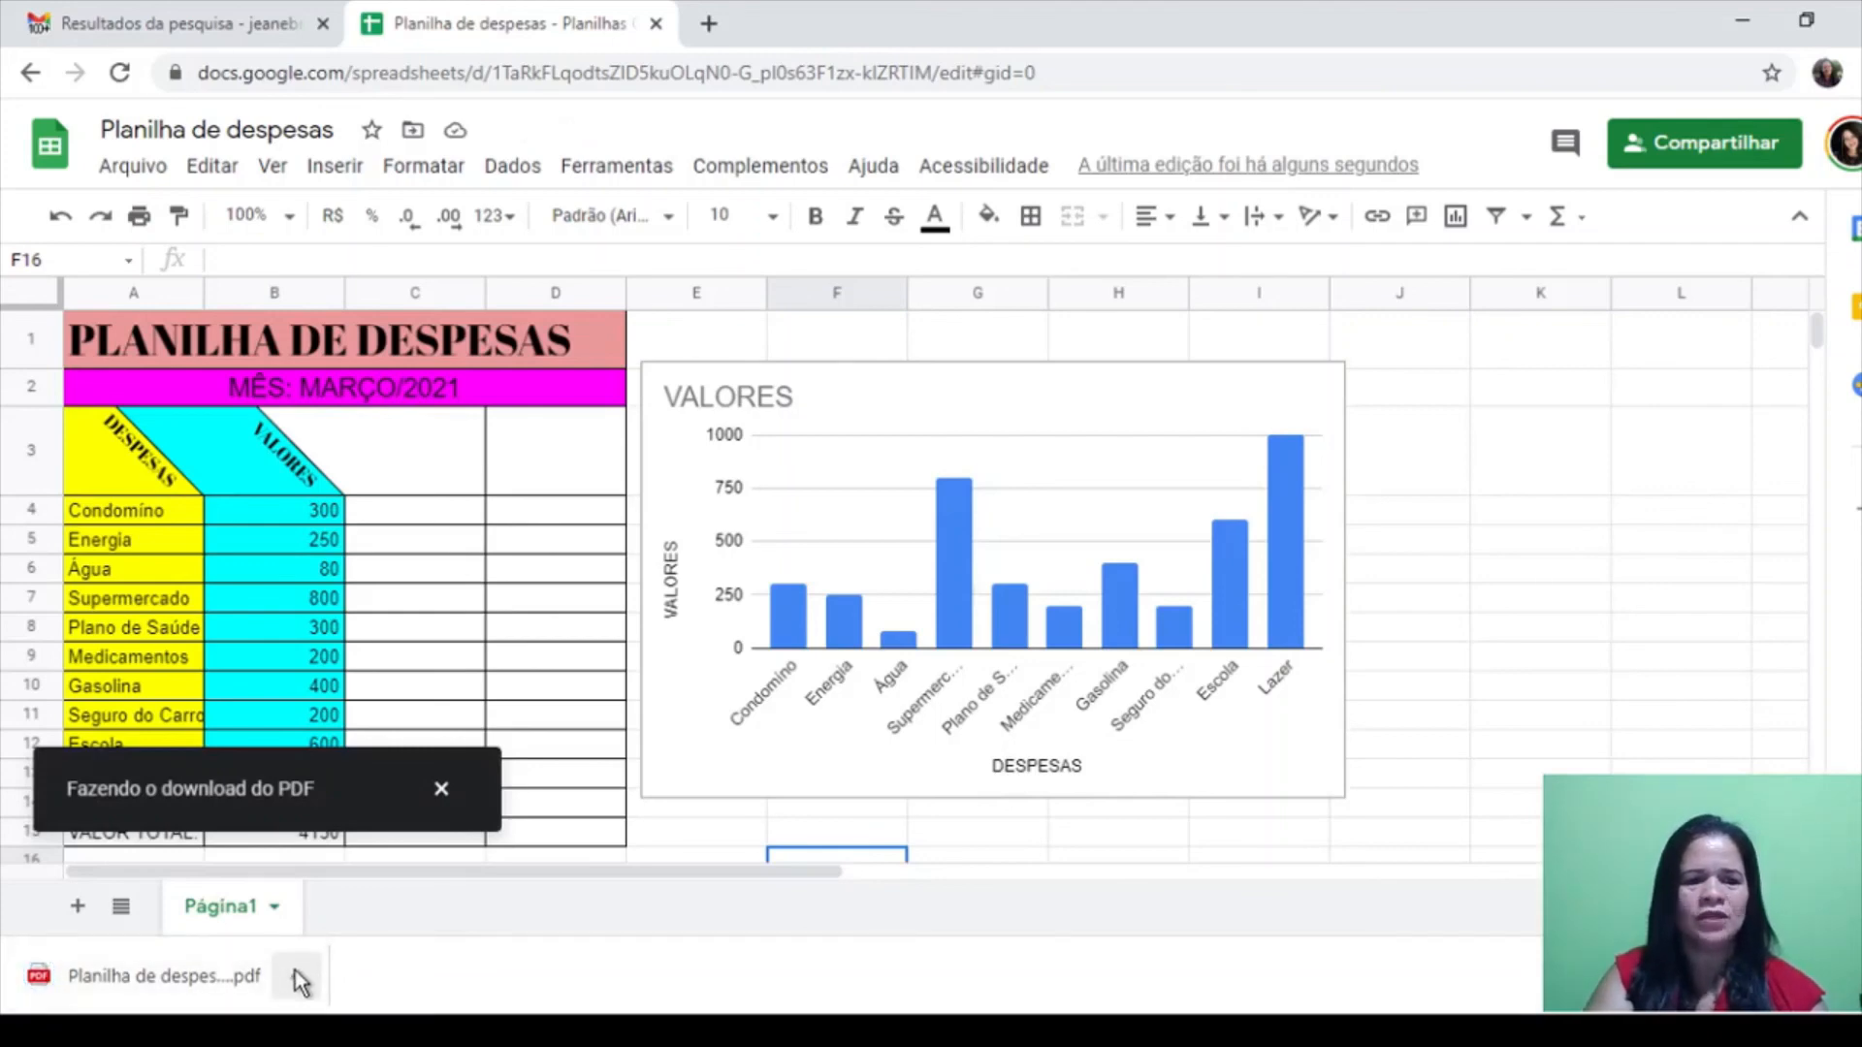
click(355, 755)
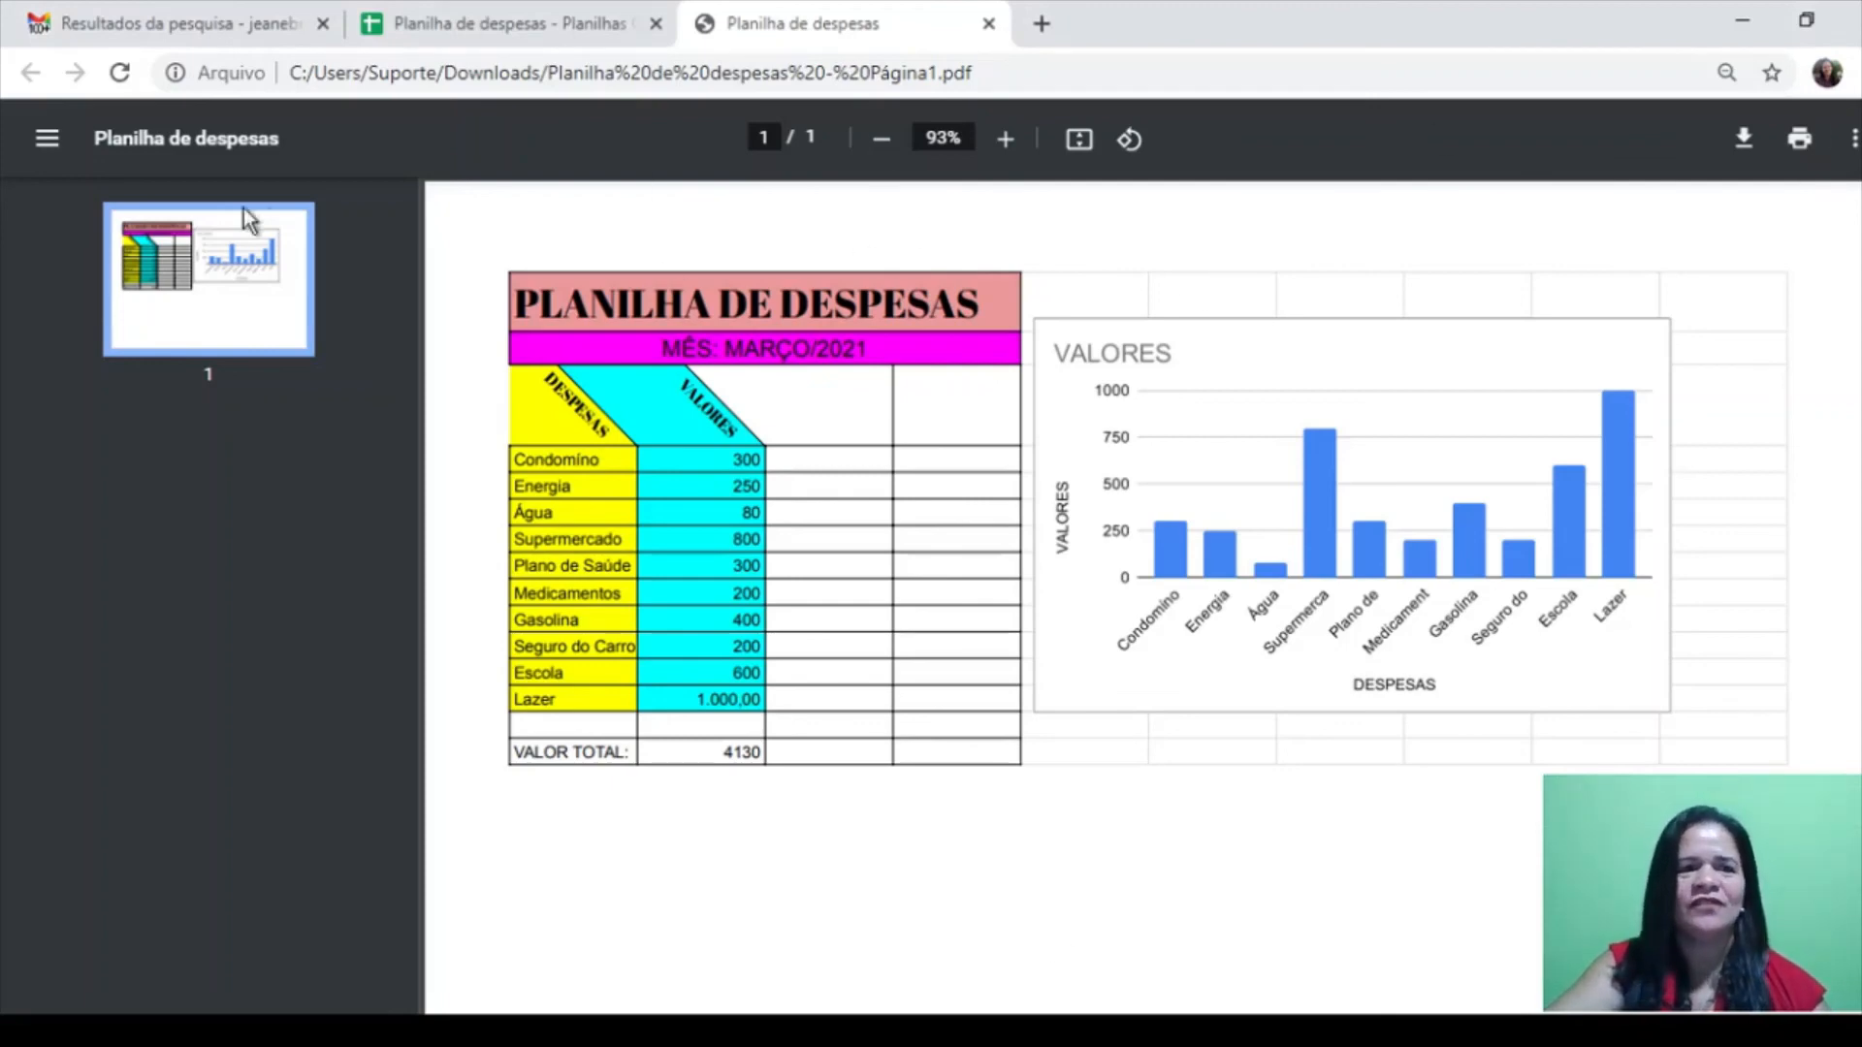
click(985, 23)
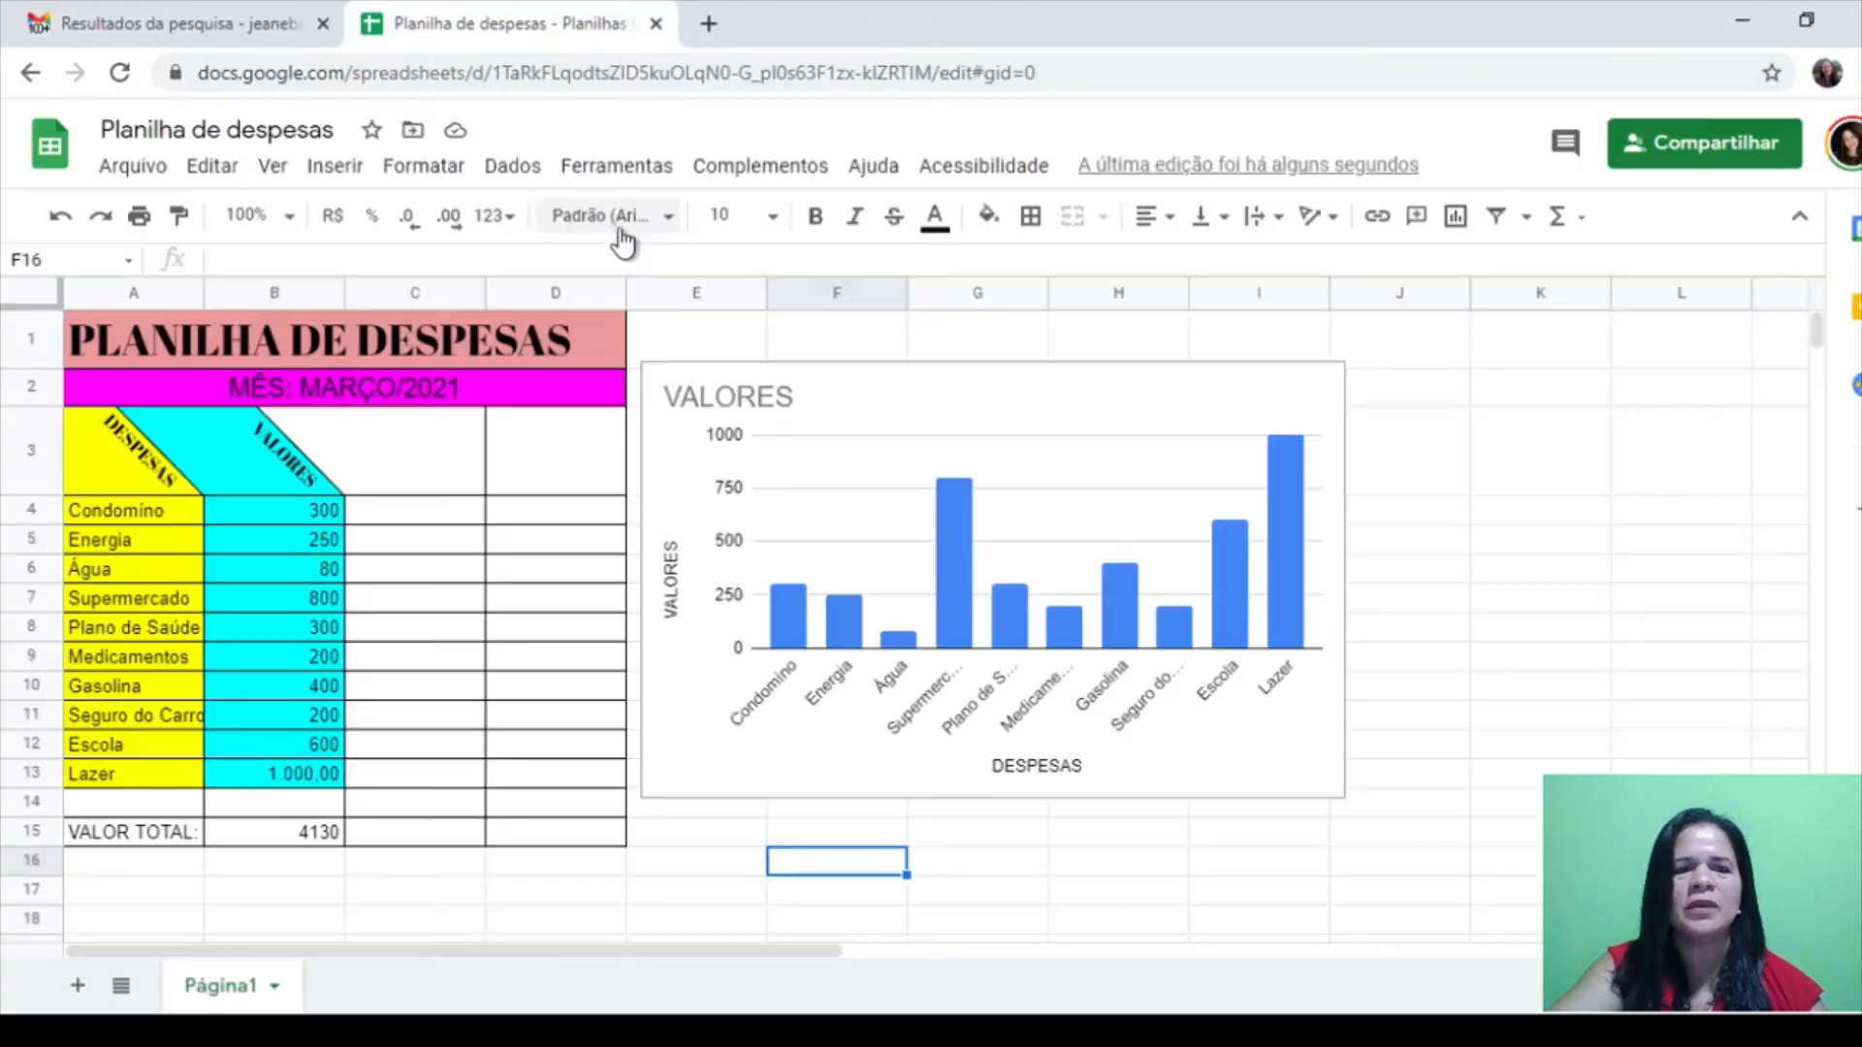
Review the prompt for making the spreadsheet available offline without activating offline mode
click(126, 179)
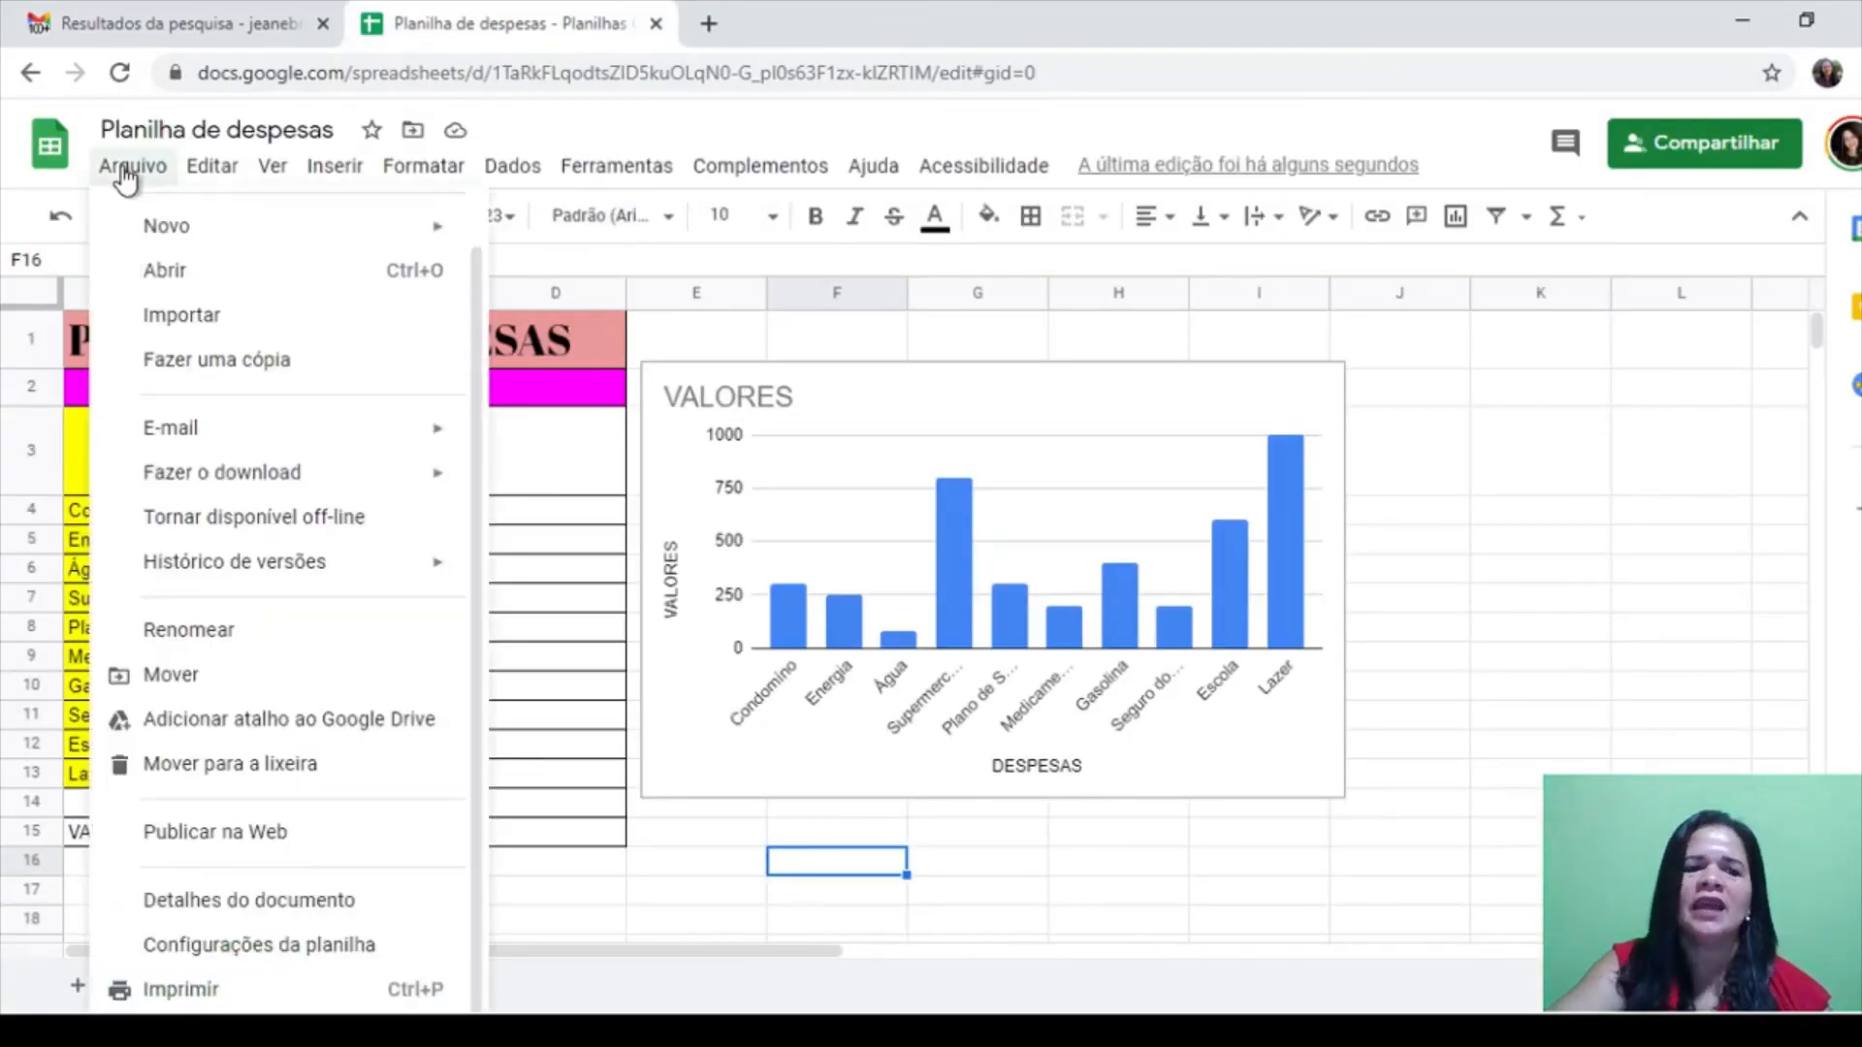
click(252, 524)
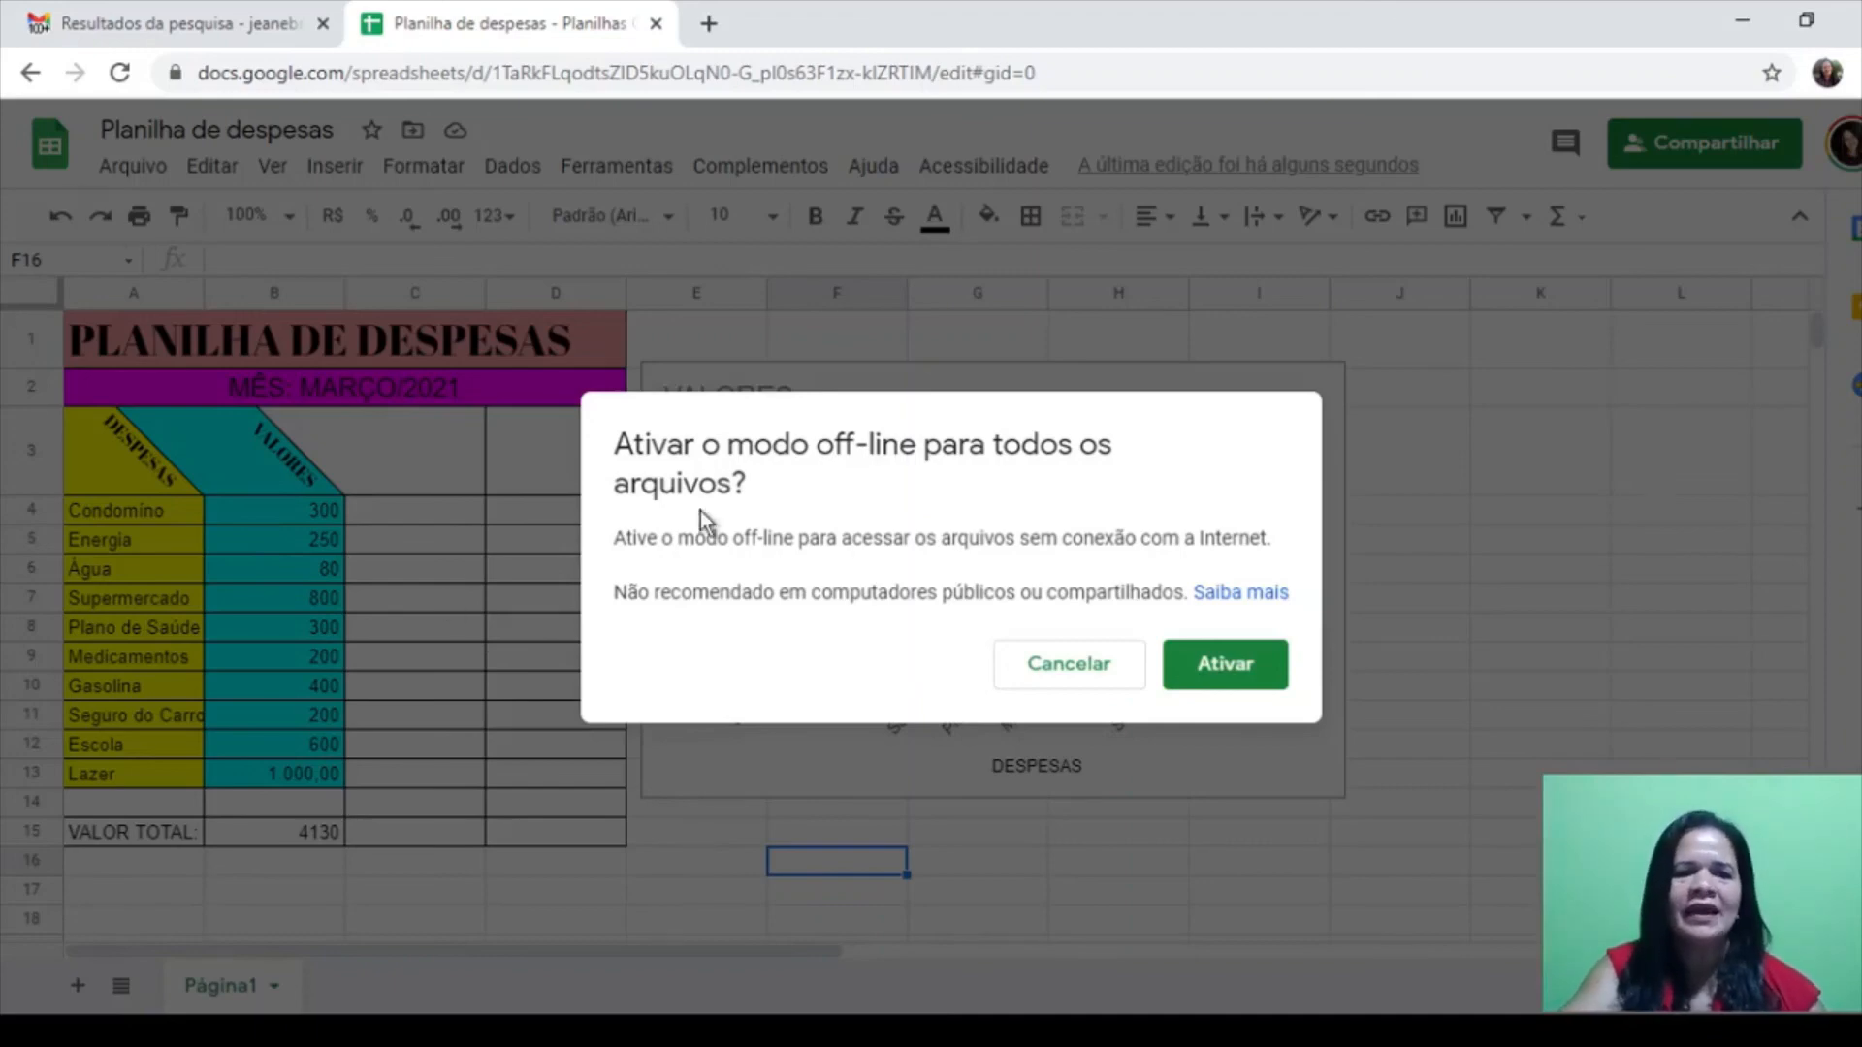
click(1093, 674)
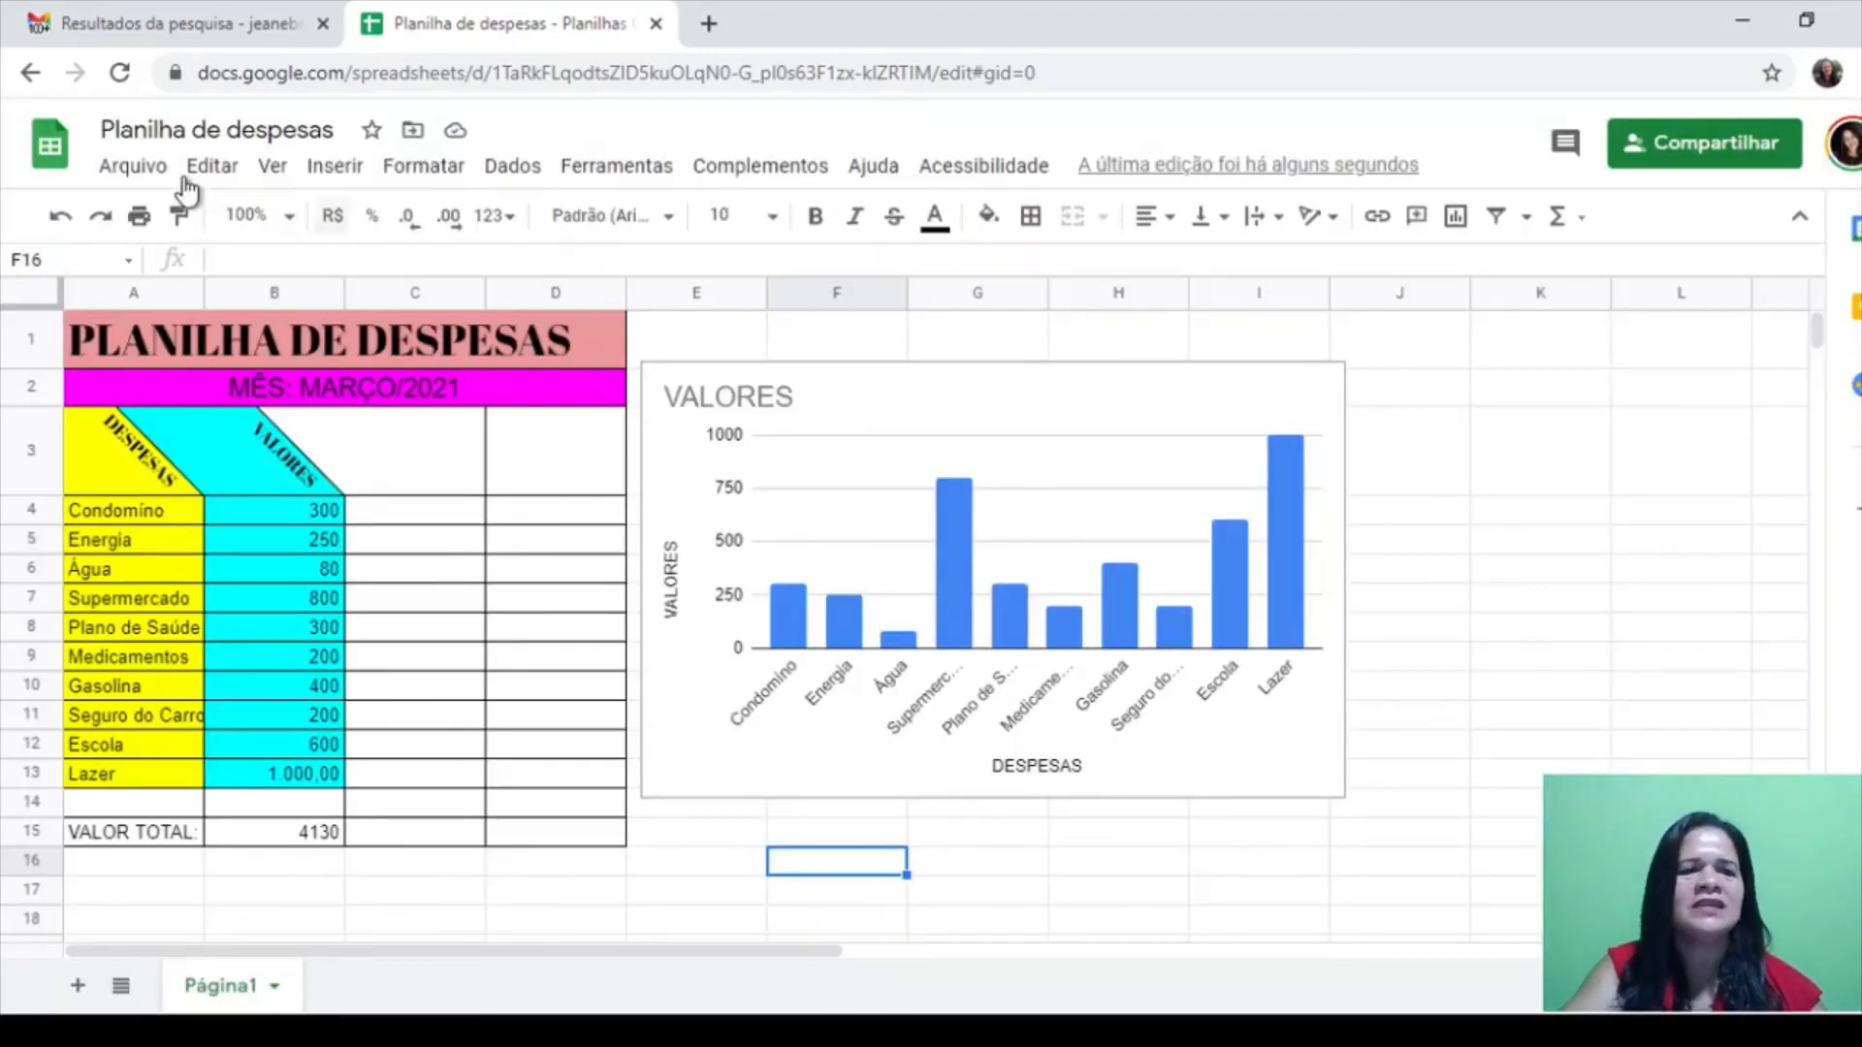
View the version history of the expense spreadsheet
click(133, 169)
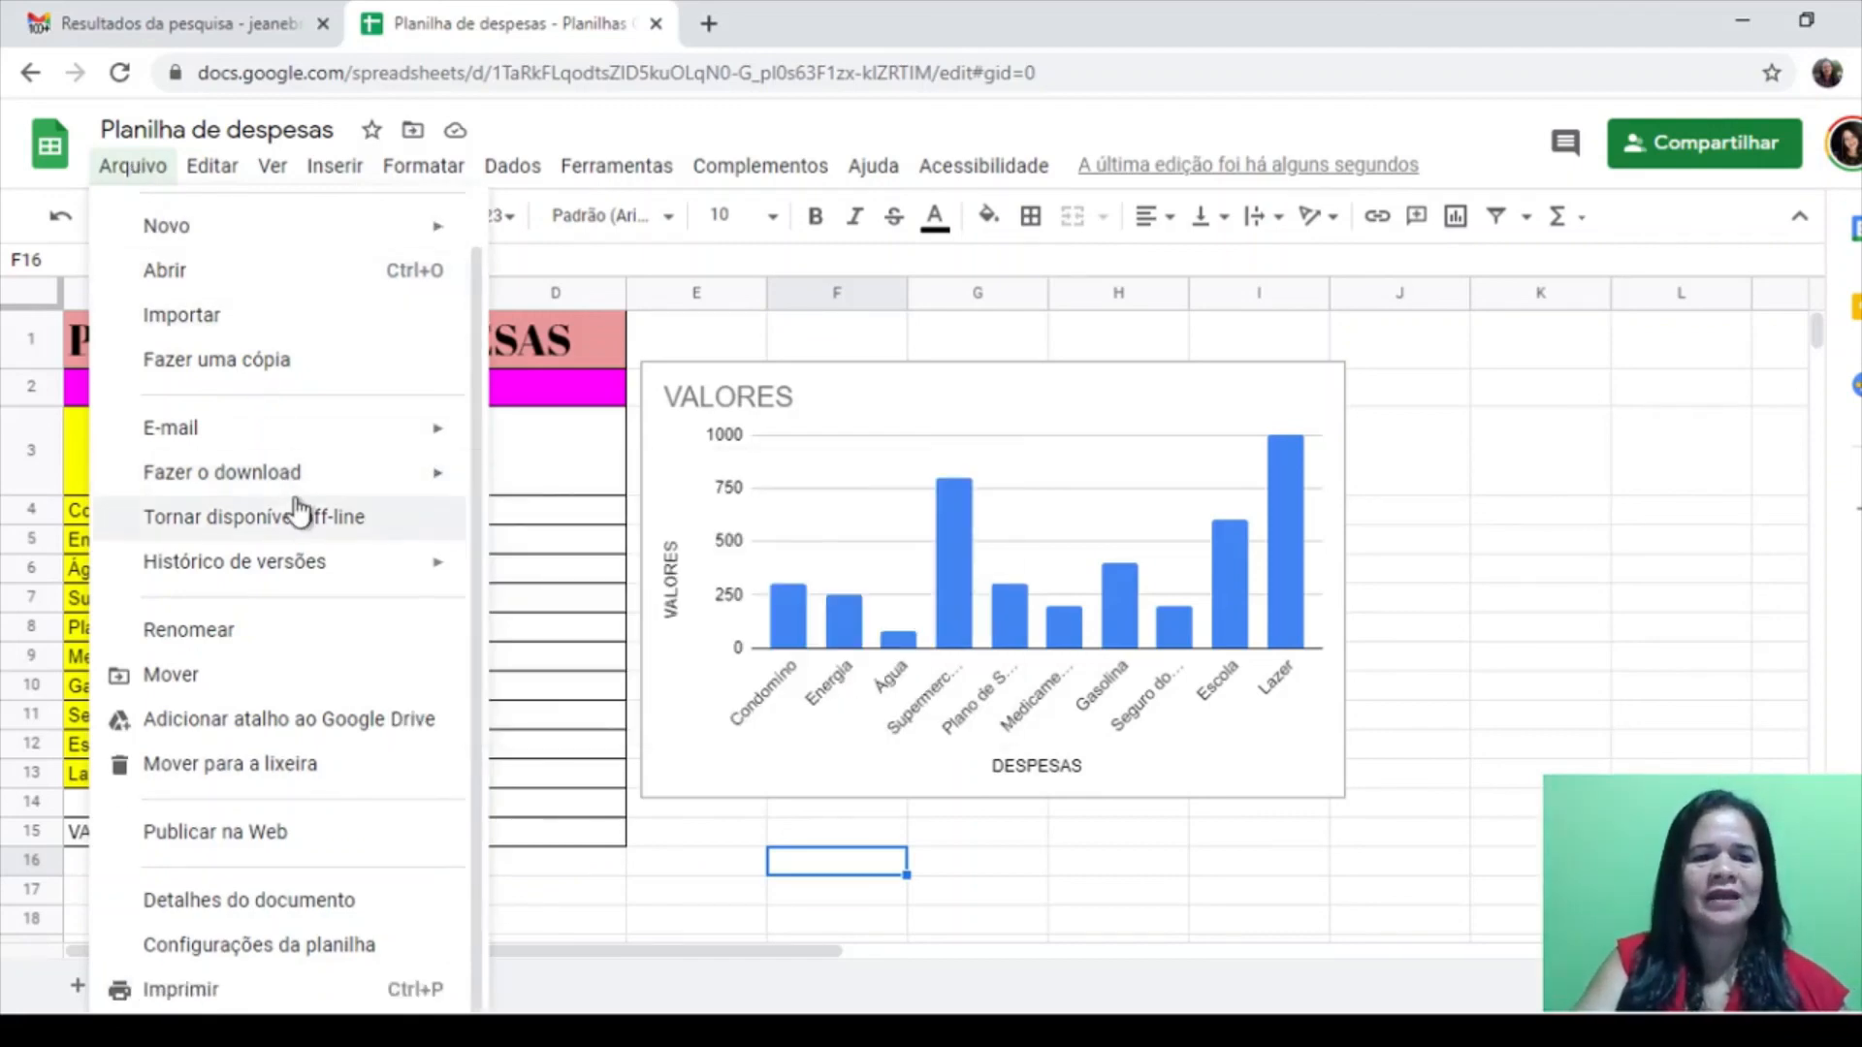
mouse_move(344, 575)
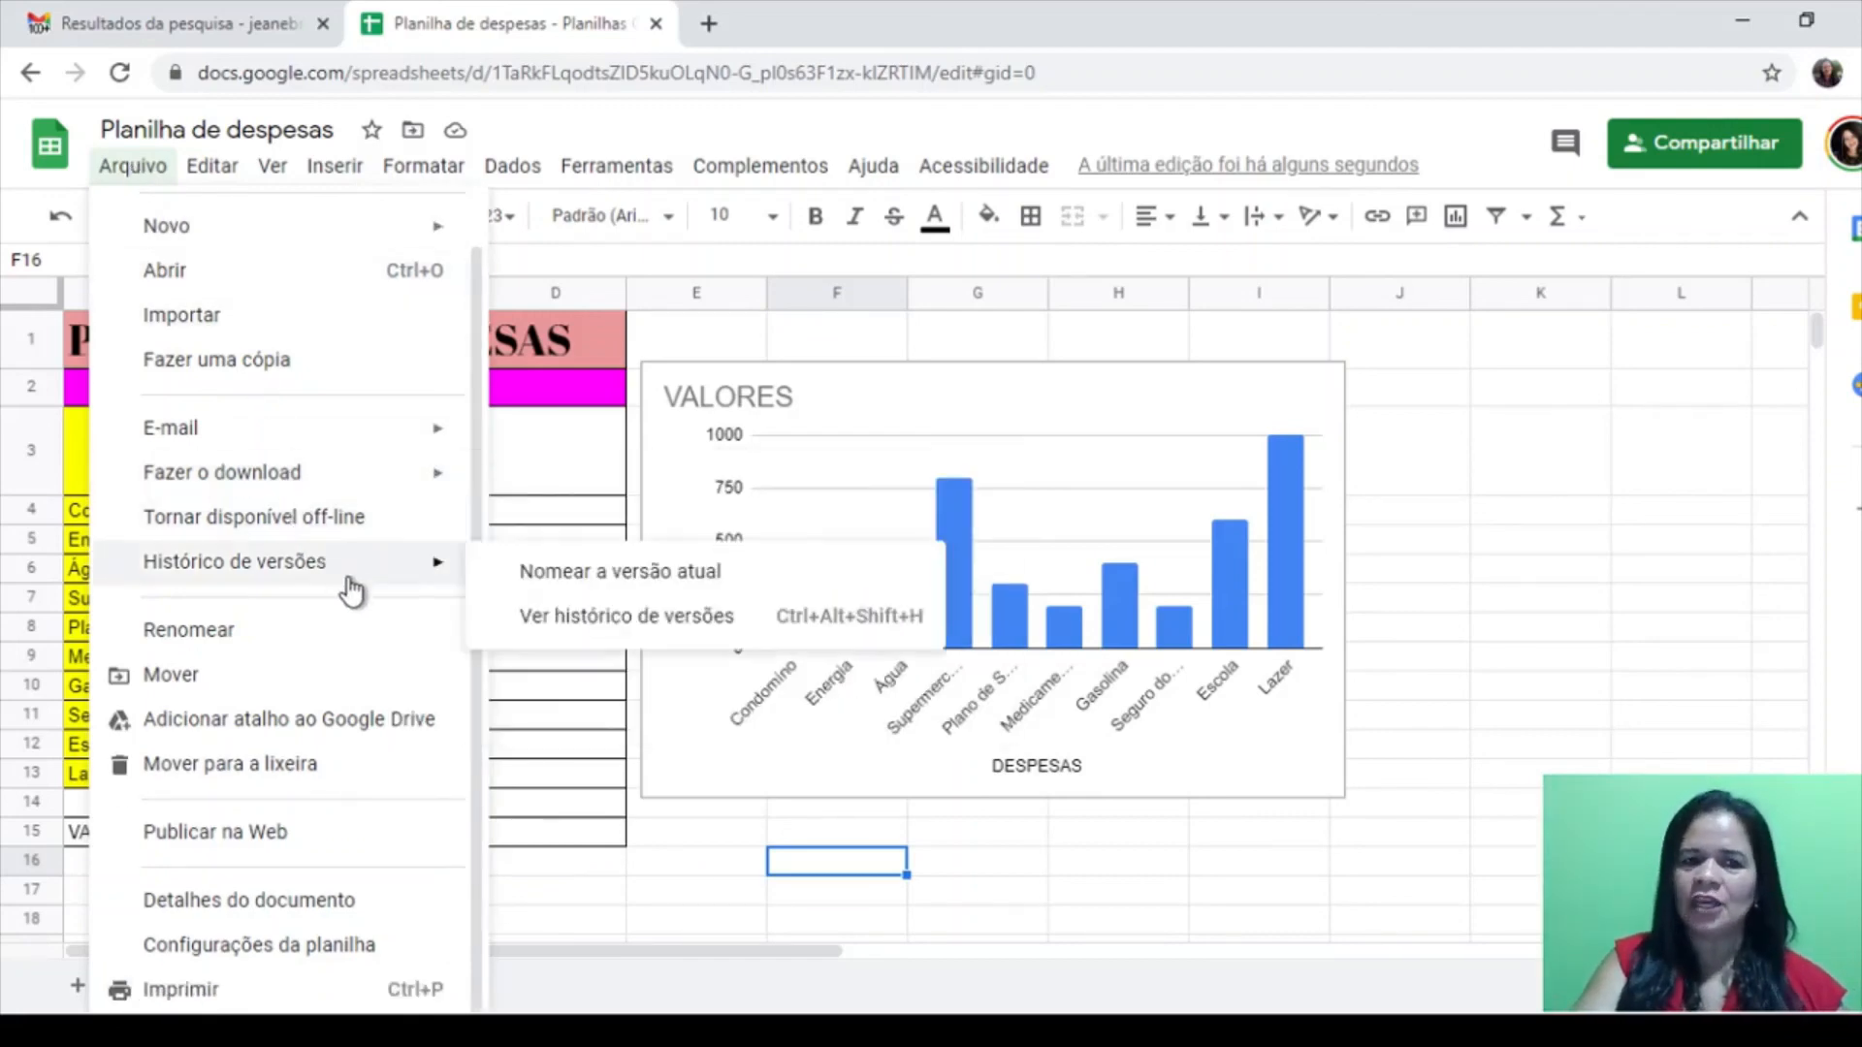
click(659, 620)
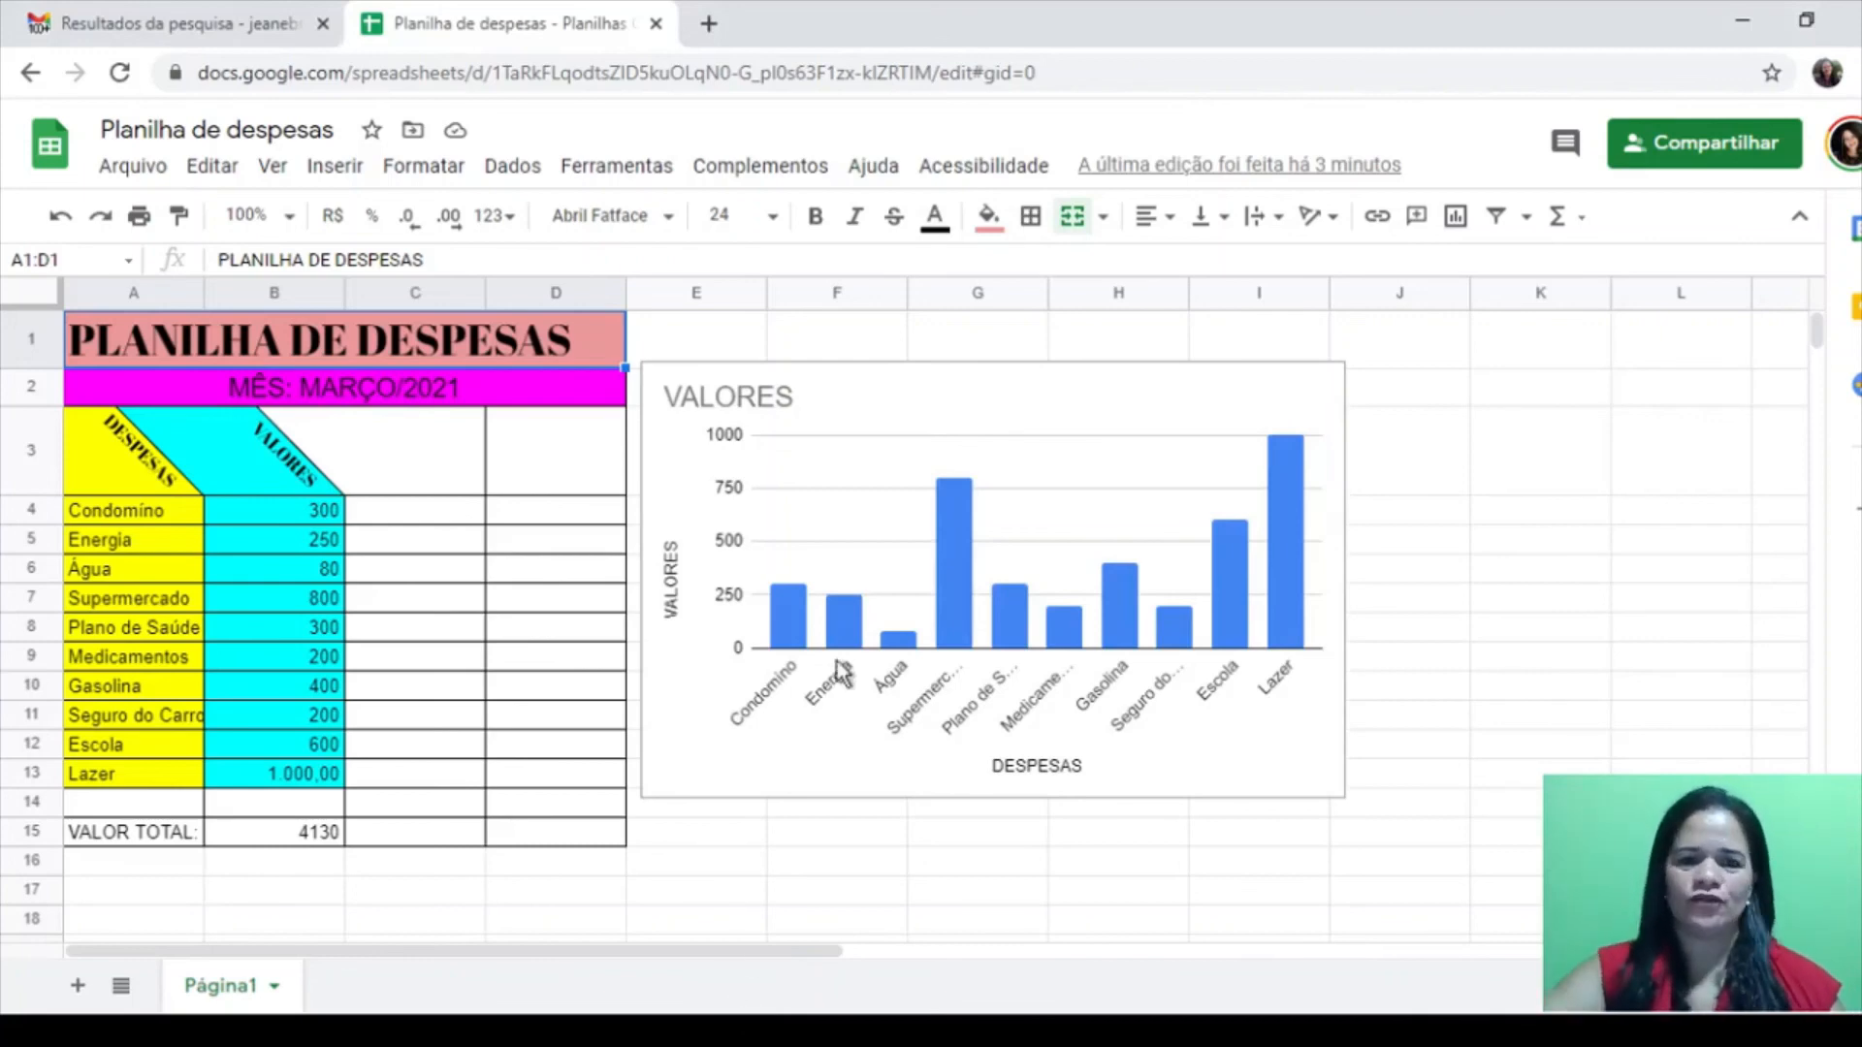
Return to the spreadsheets home page and look through the list of existing files, including the older ones
click(32, 76)
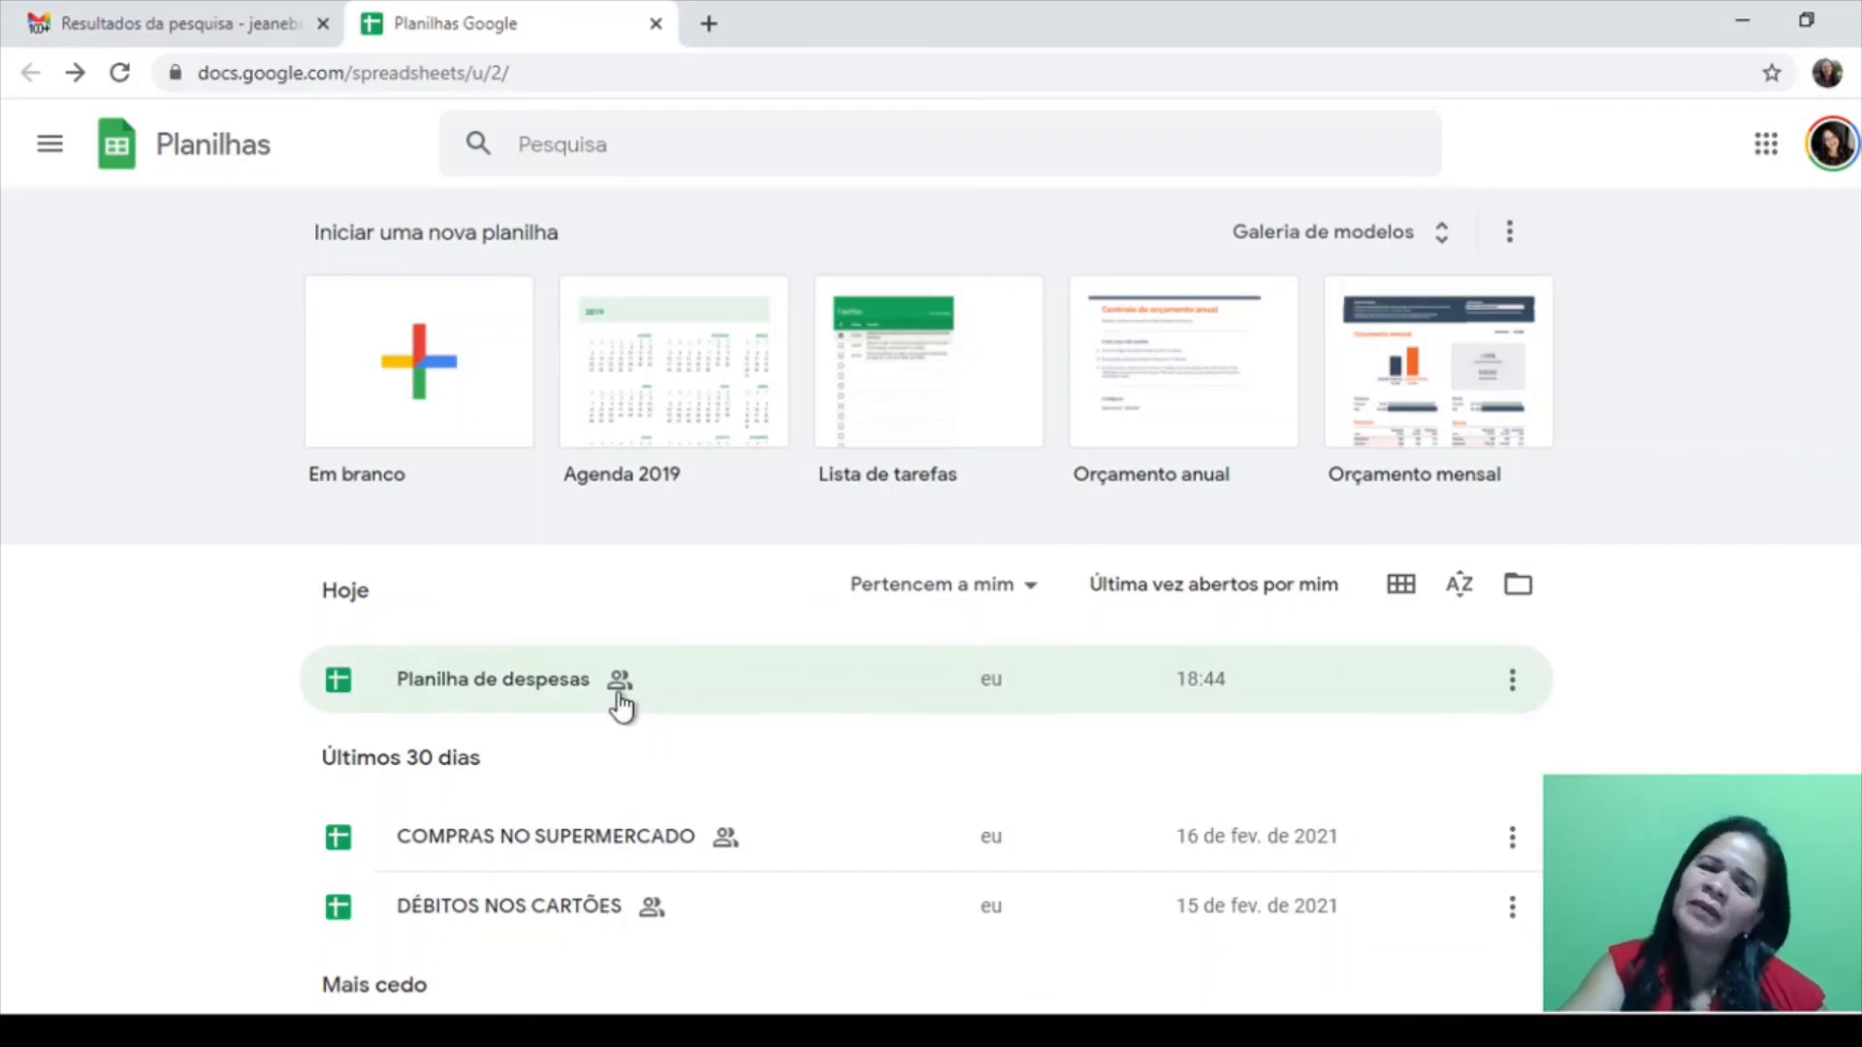
scroll(618, 706, down, 3)
scroll(737, 766, down, 2)
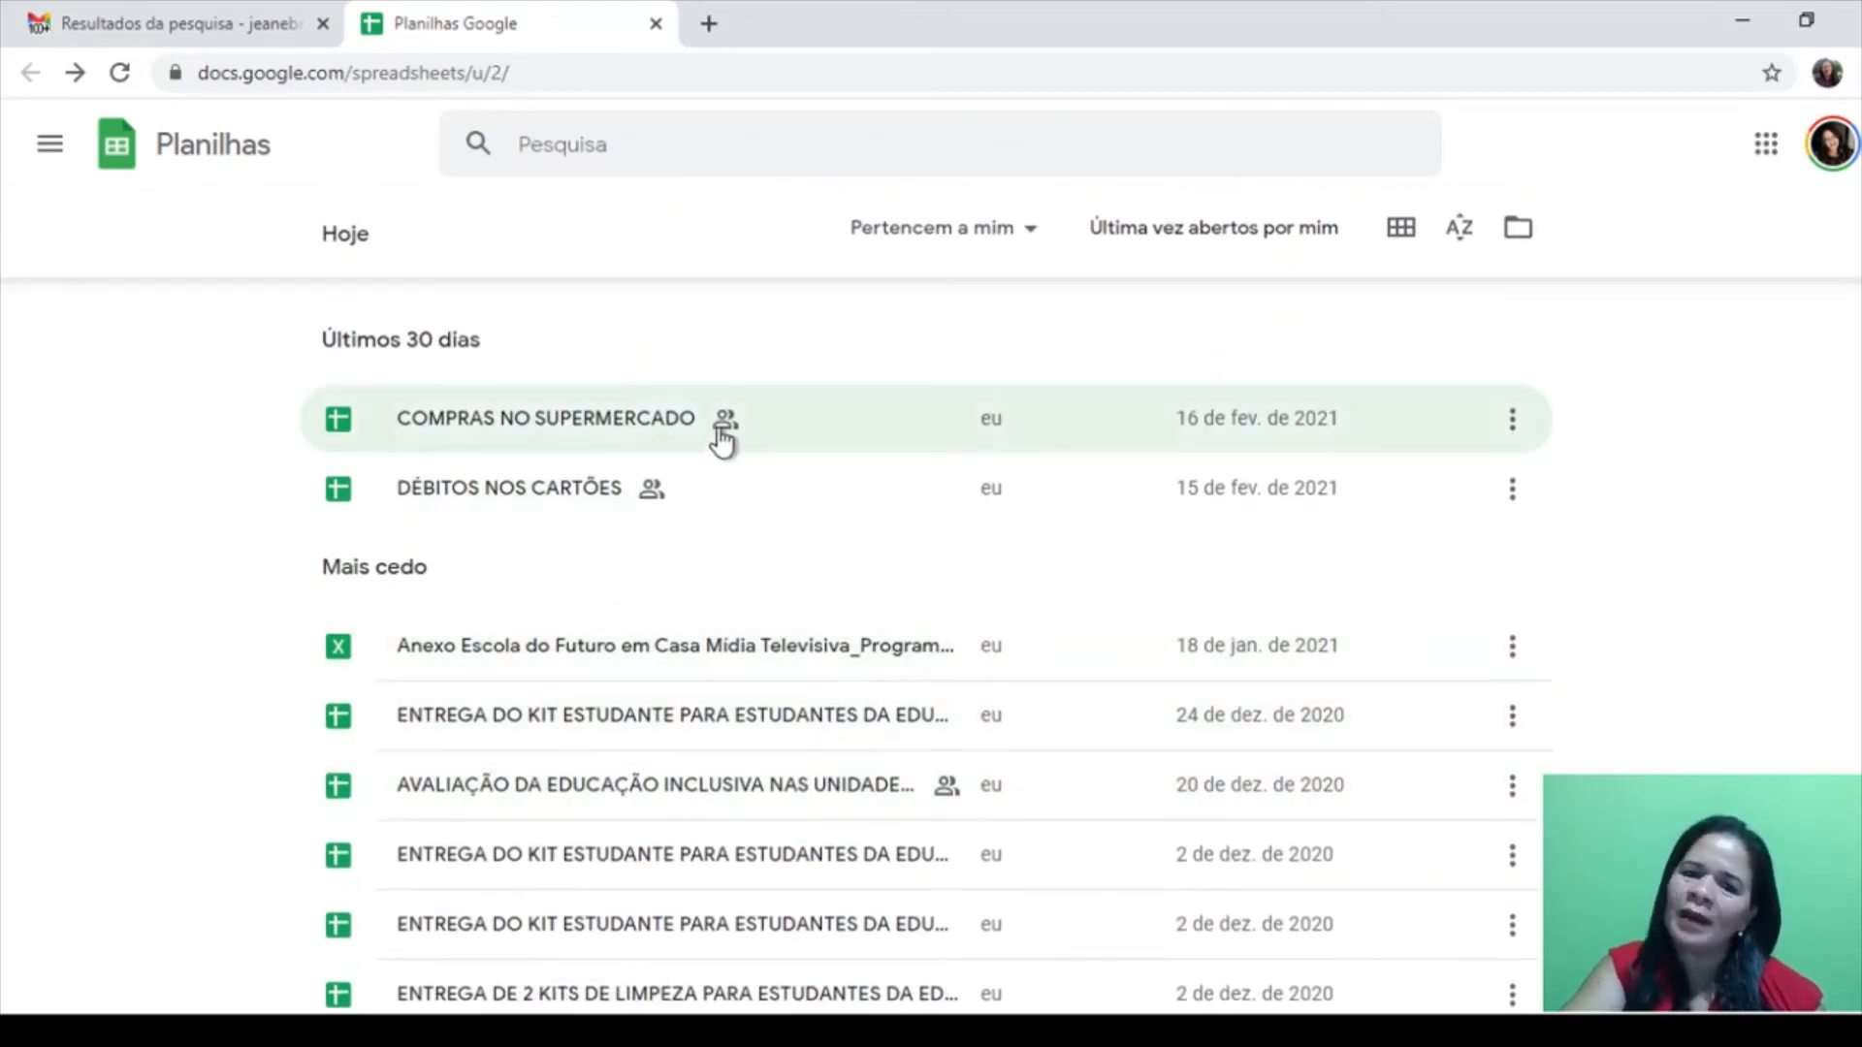
scroll(896, 773, down, 3)
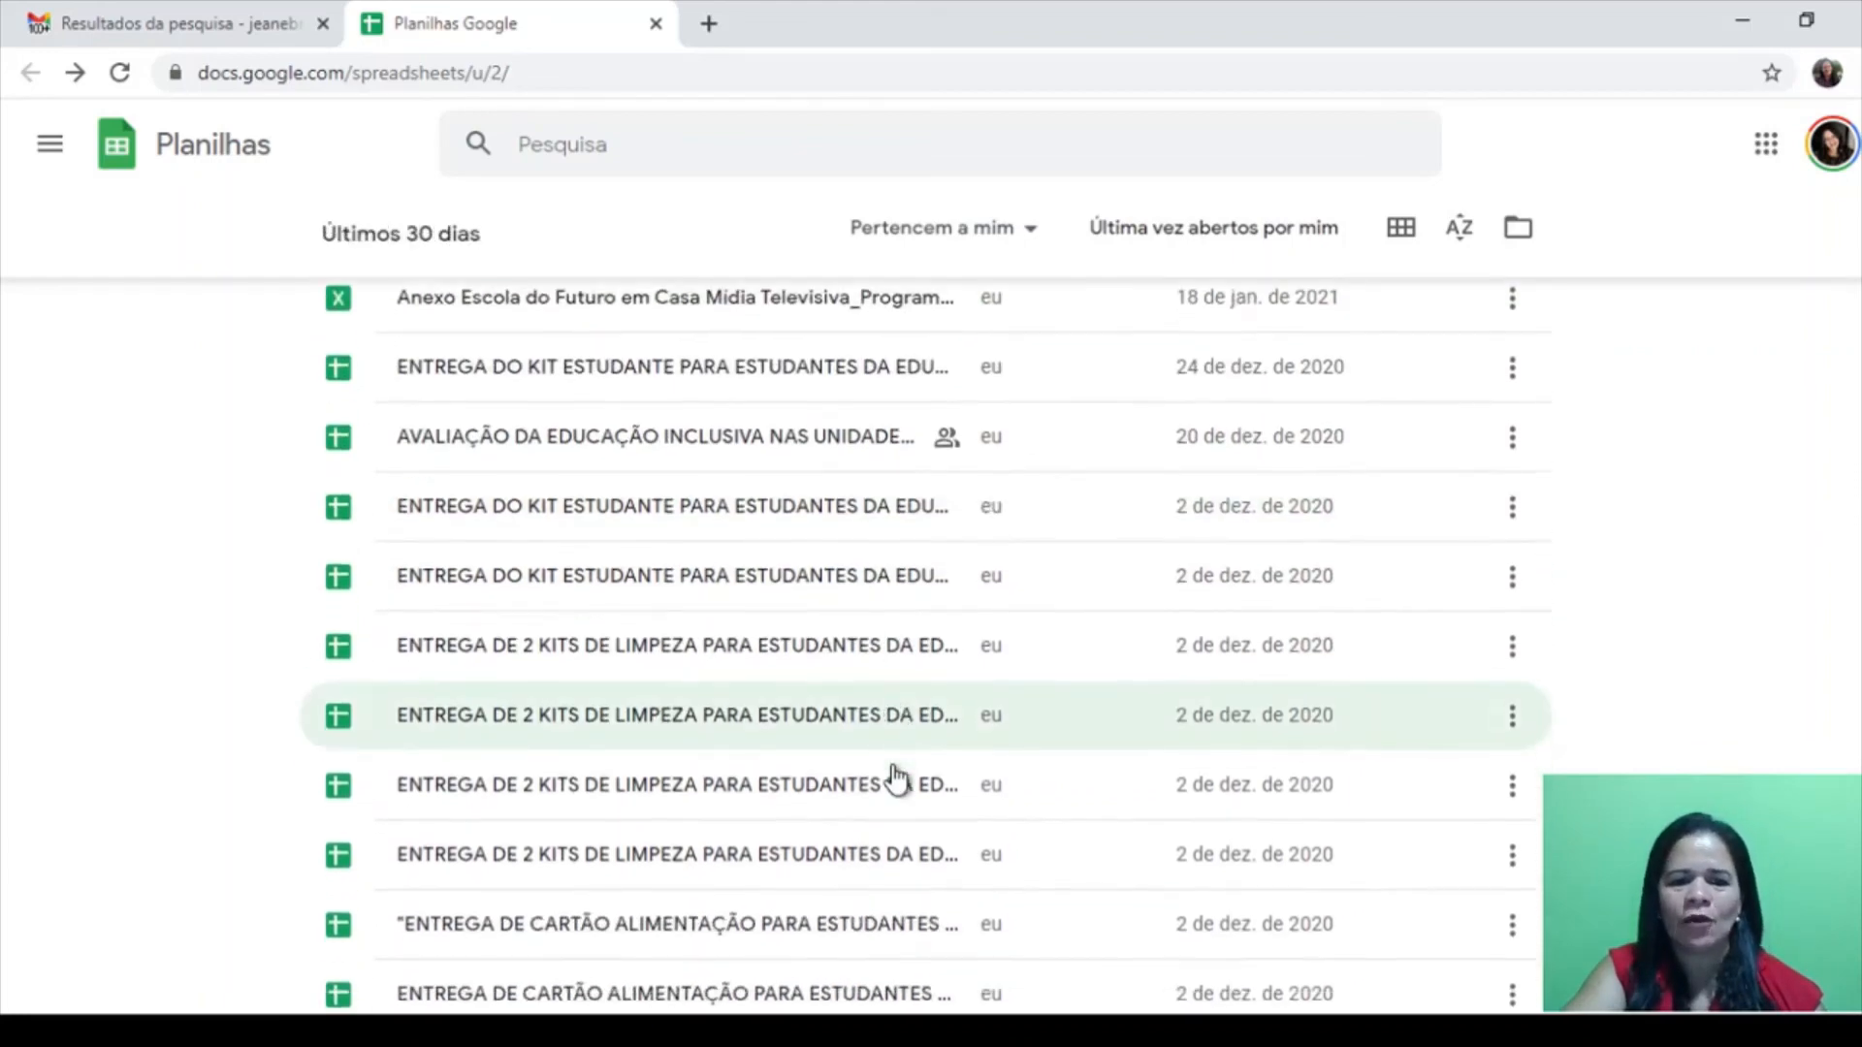
scroll(895, 775, down, 4)
scroll(896, 775, up, 5)
scroll(896, 776, down, 2)
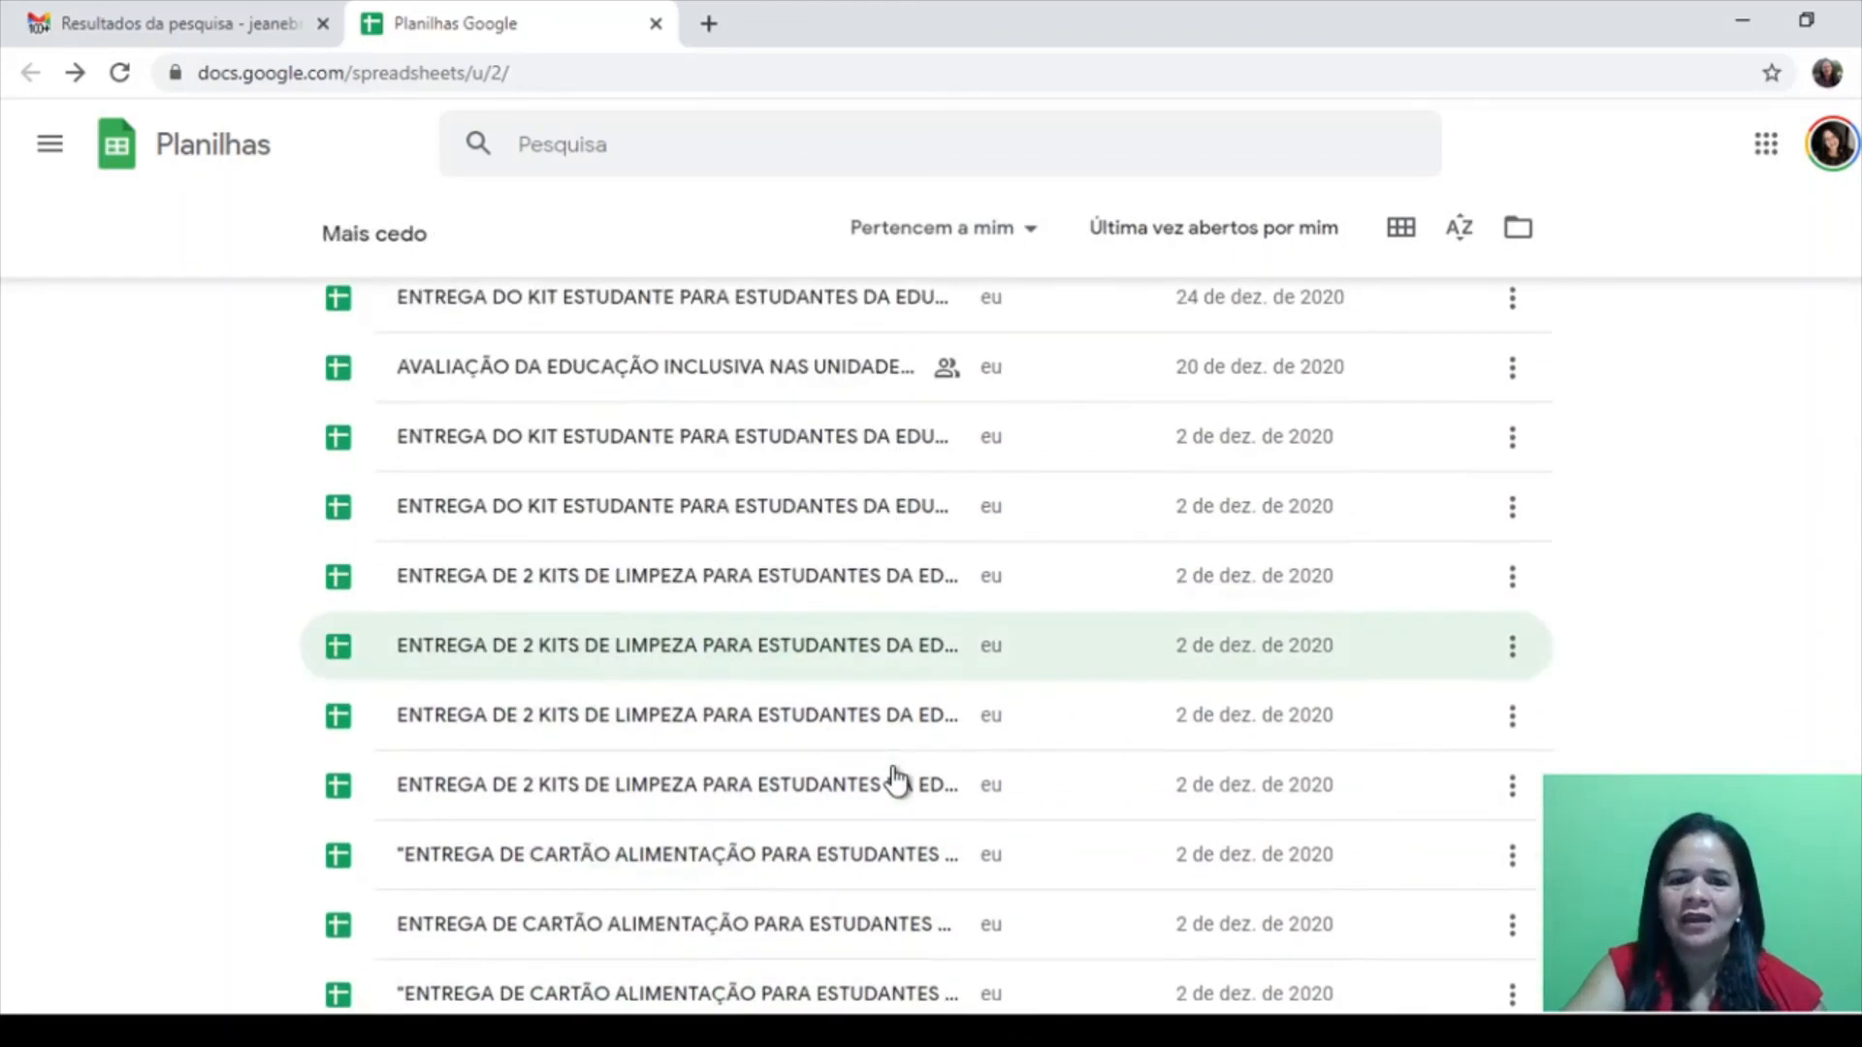
scroll(896, 775, down, 14)
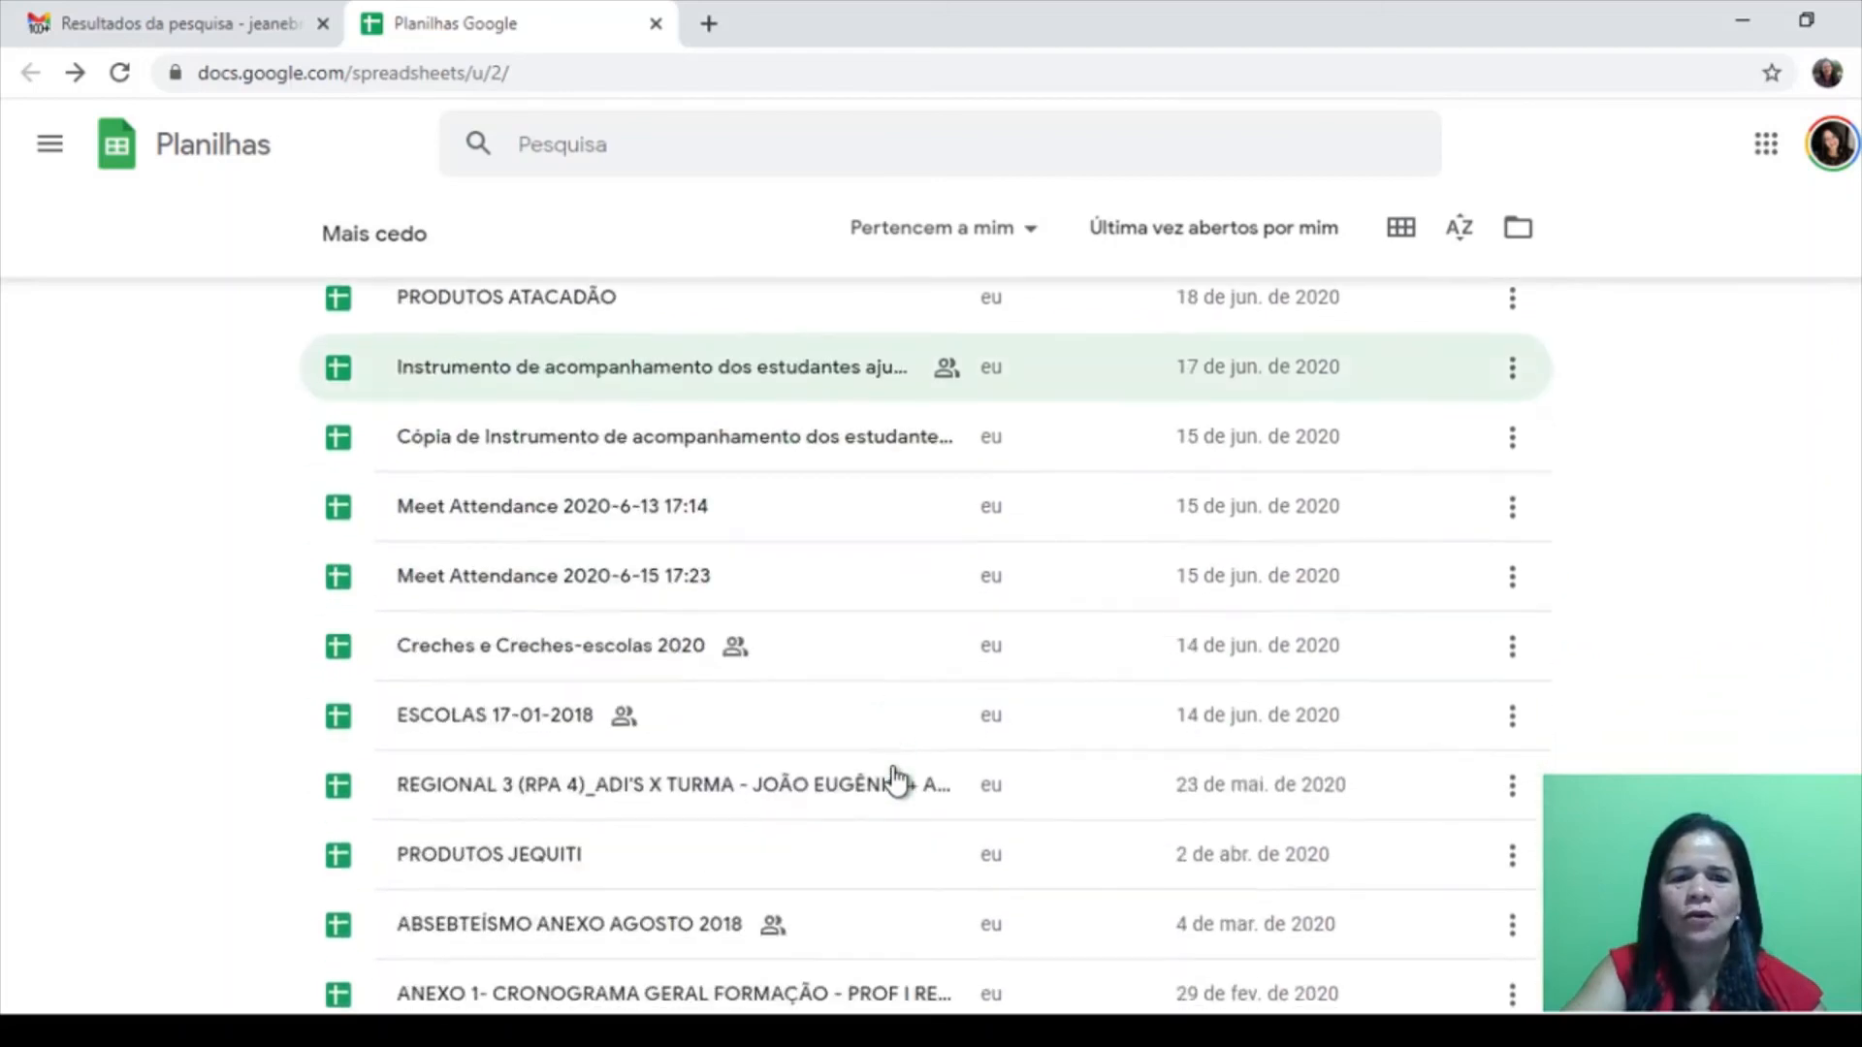
scroll(896, 775, down, 7)
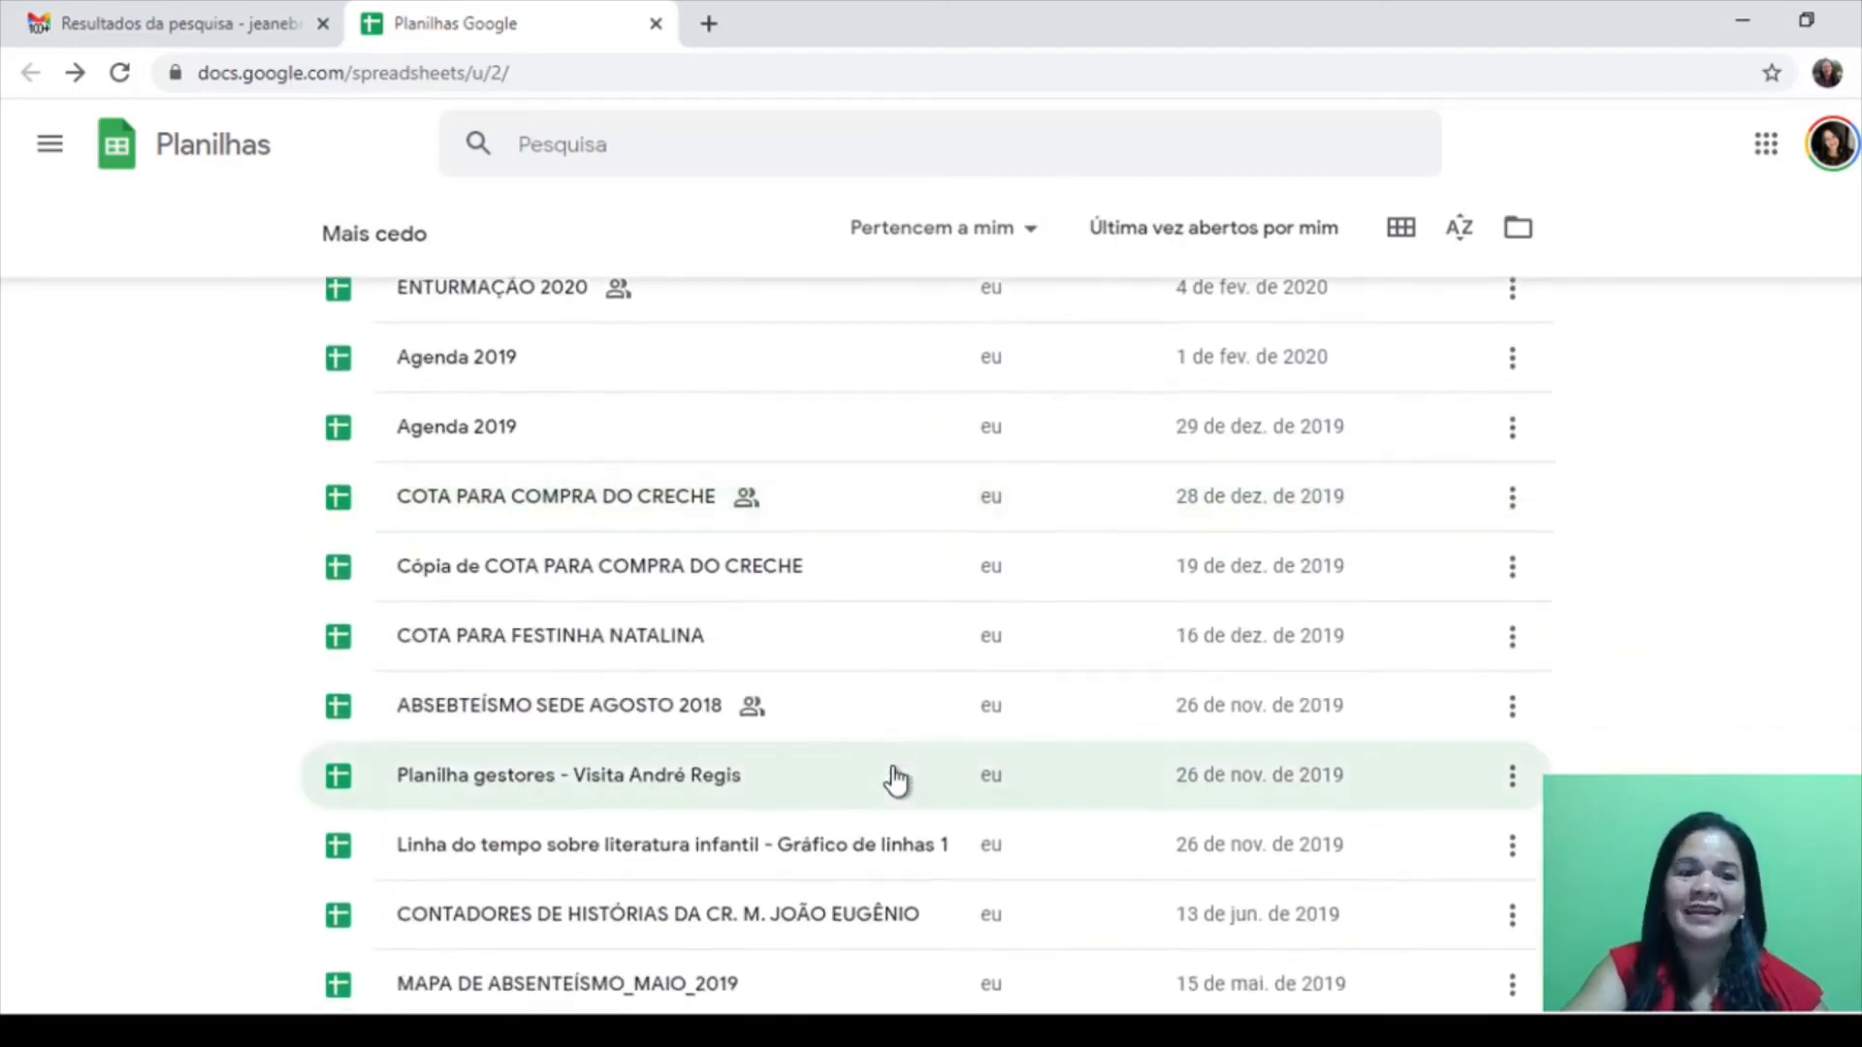
scroll(896, 779, down, 3)
scroll(896, 778, up, 15)
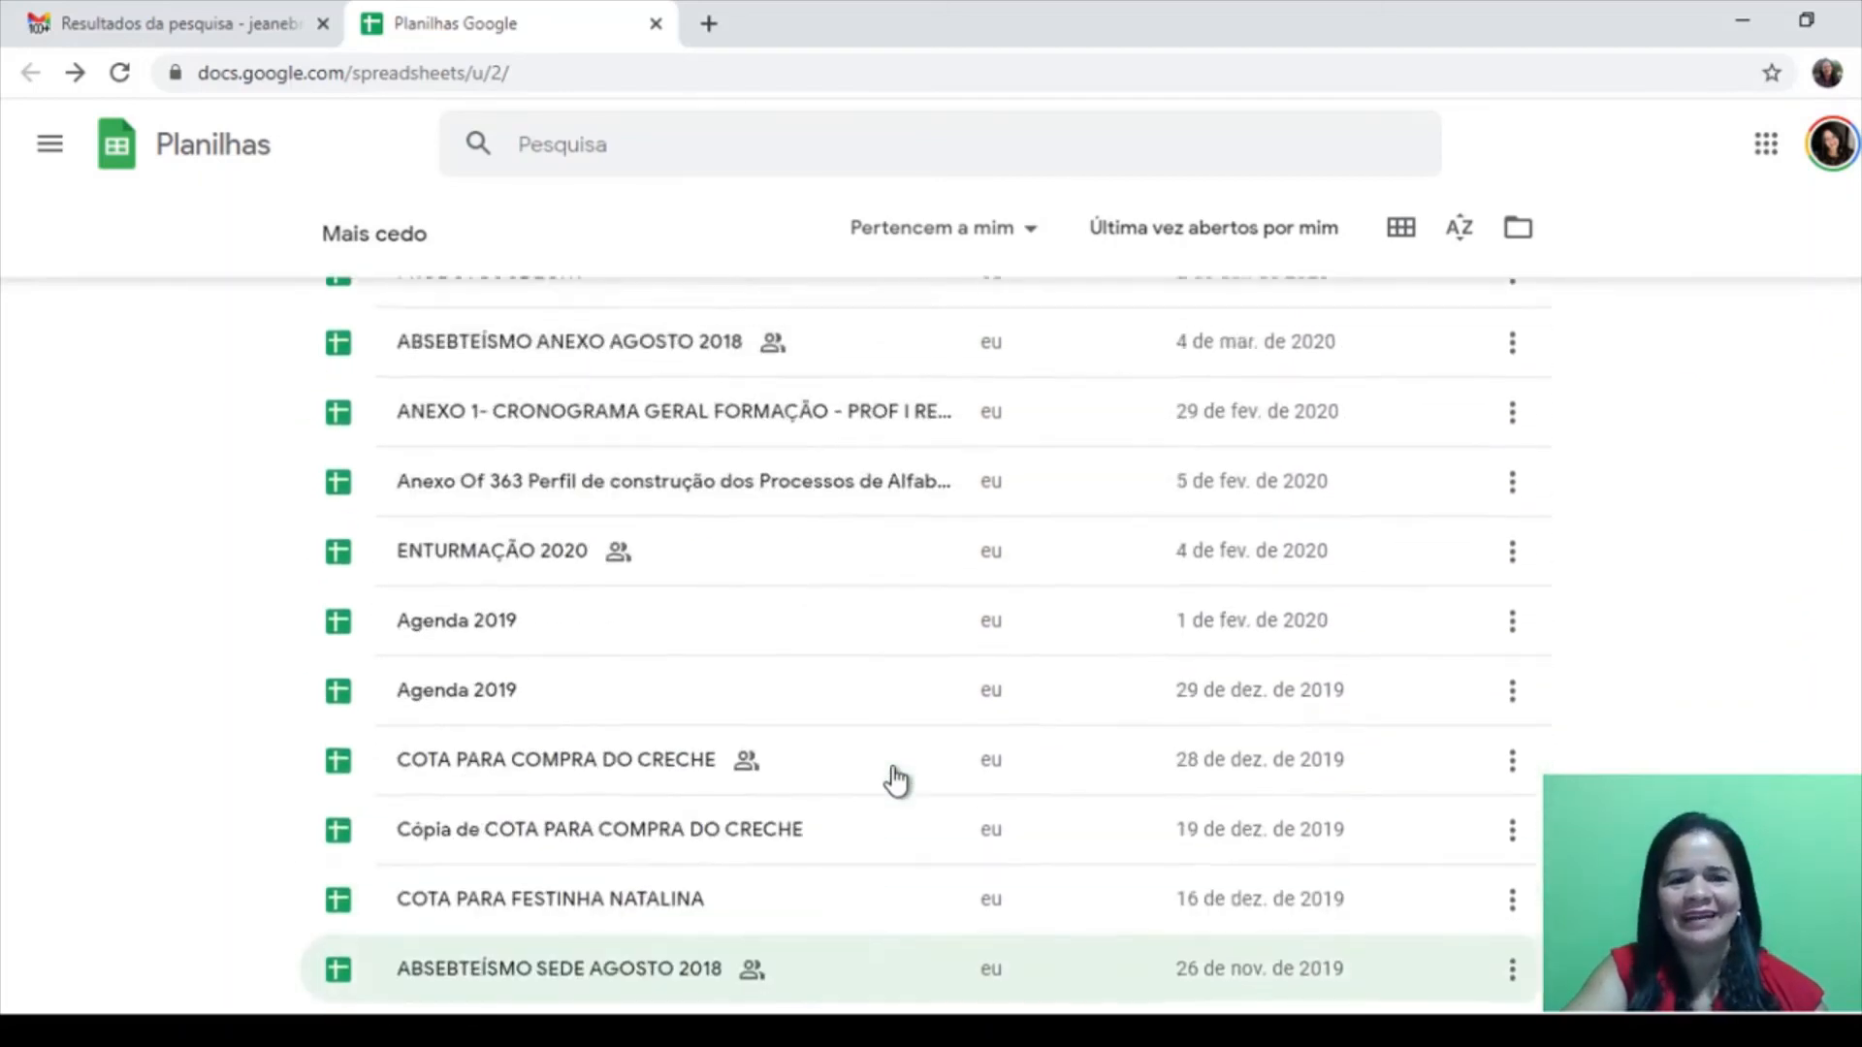
scroll(896, 778, up, 10)
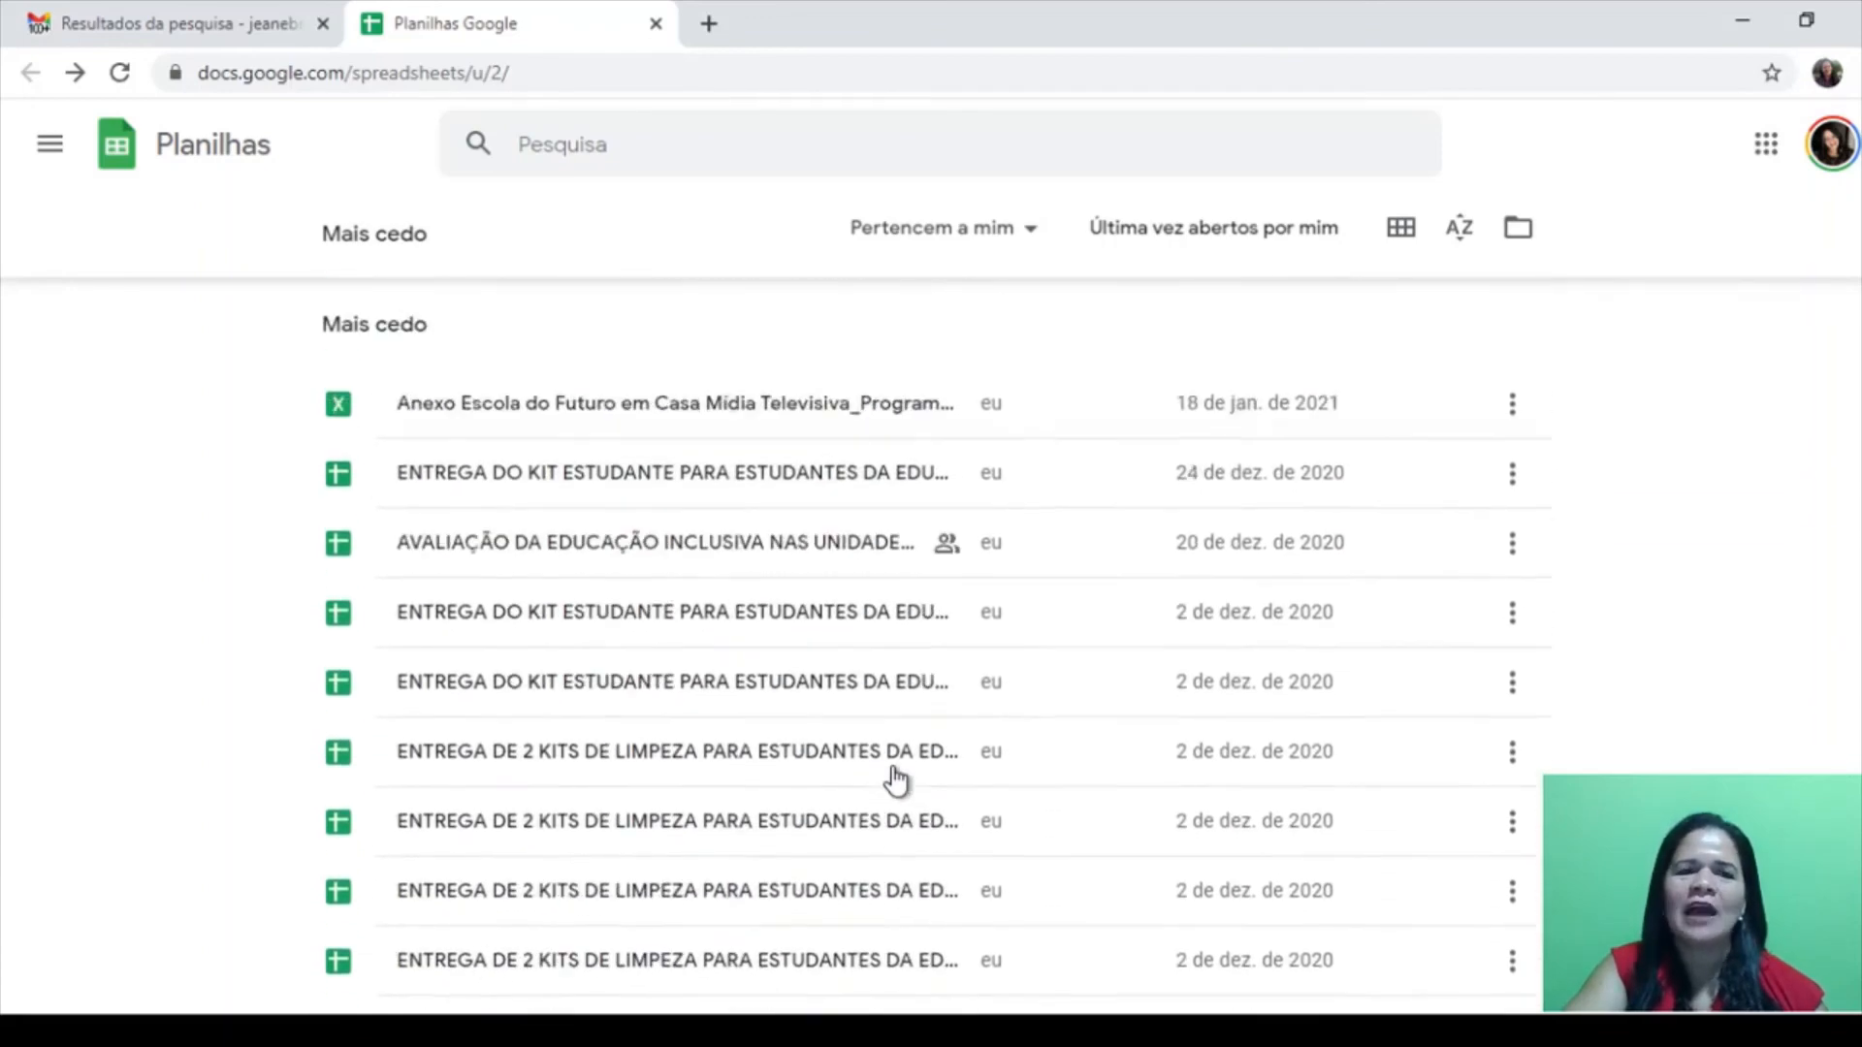